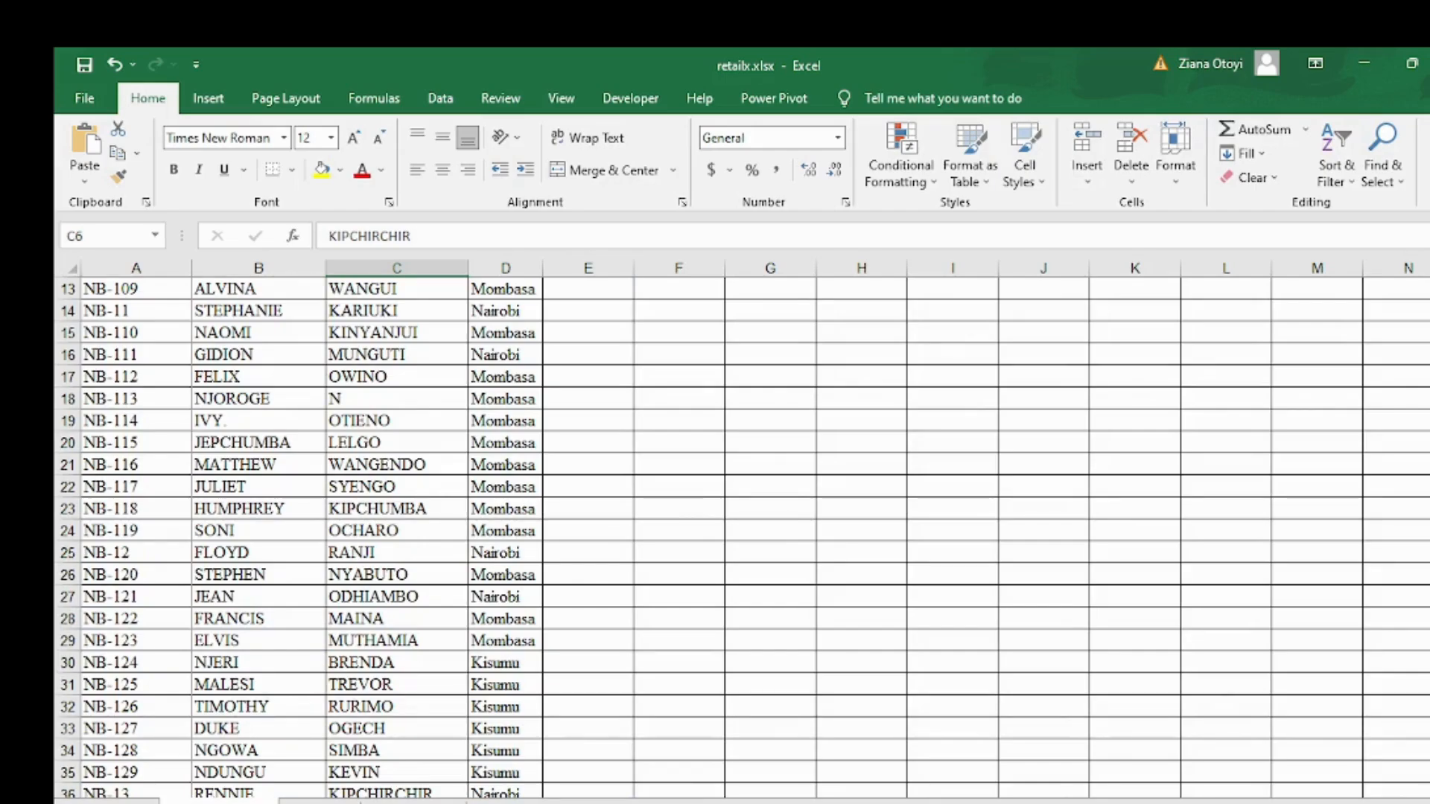
Look through the customer, product and transaction sheets of retailx.xlsx, ending back at the customer records
{"action": "scroll", "coordinate": [715, 522], "scroll_direction": "up", "scroll_amount": 4}
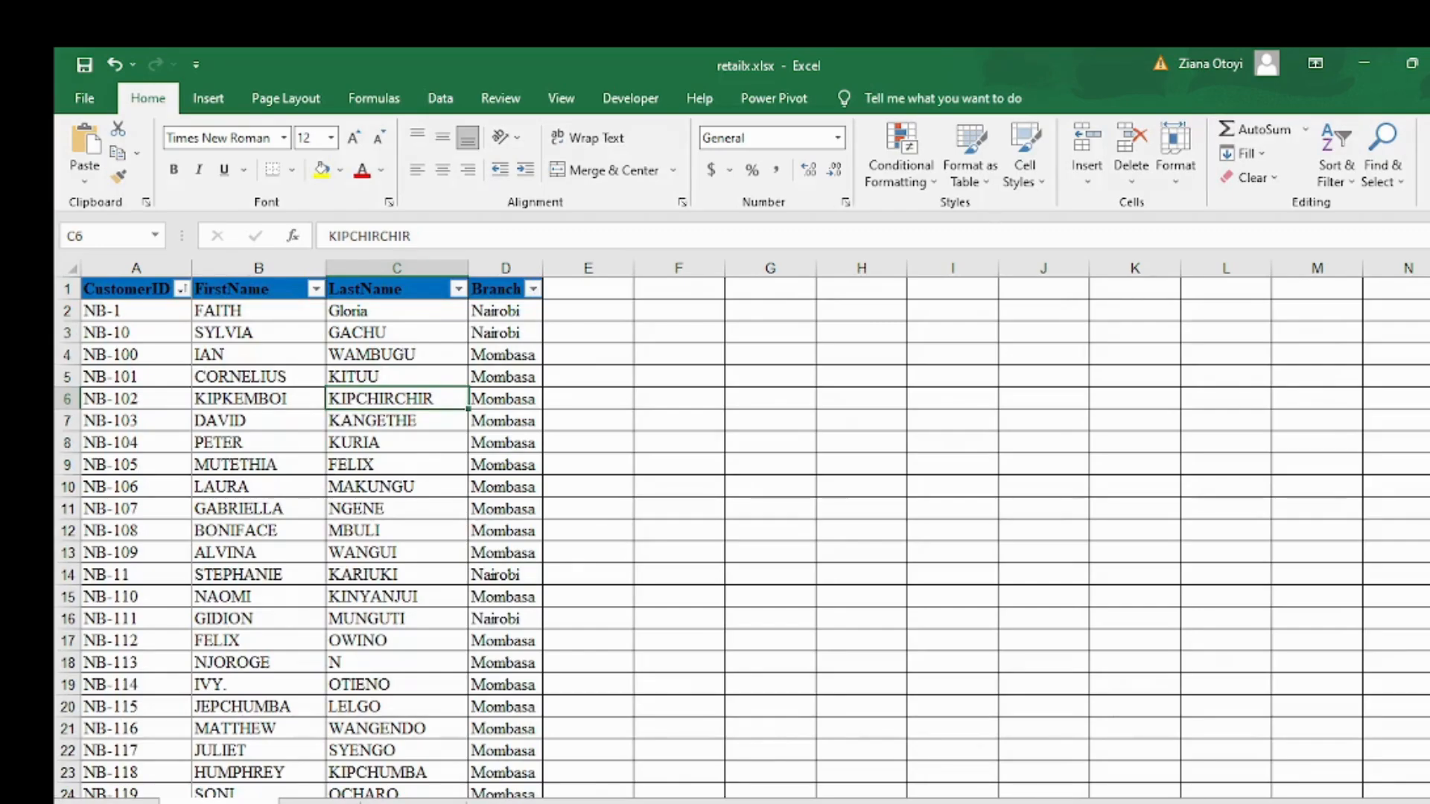
{"action": "key", "text": "ctrl+Page_Down"}
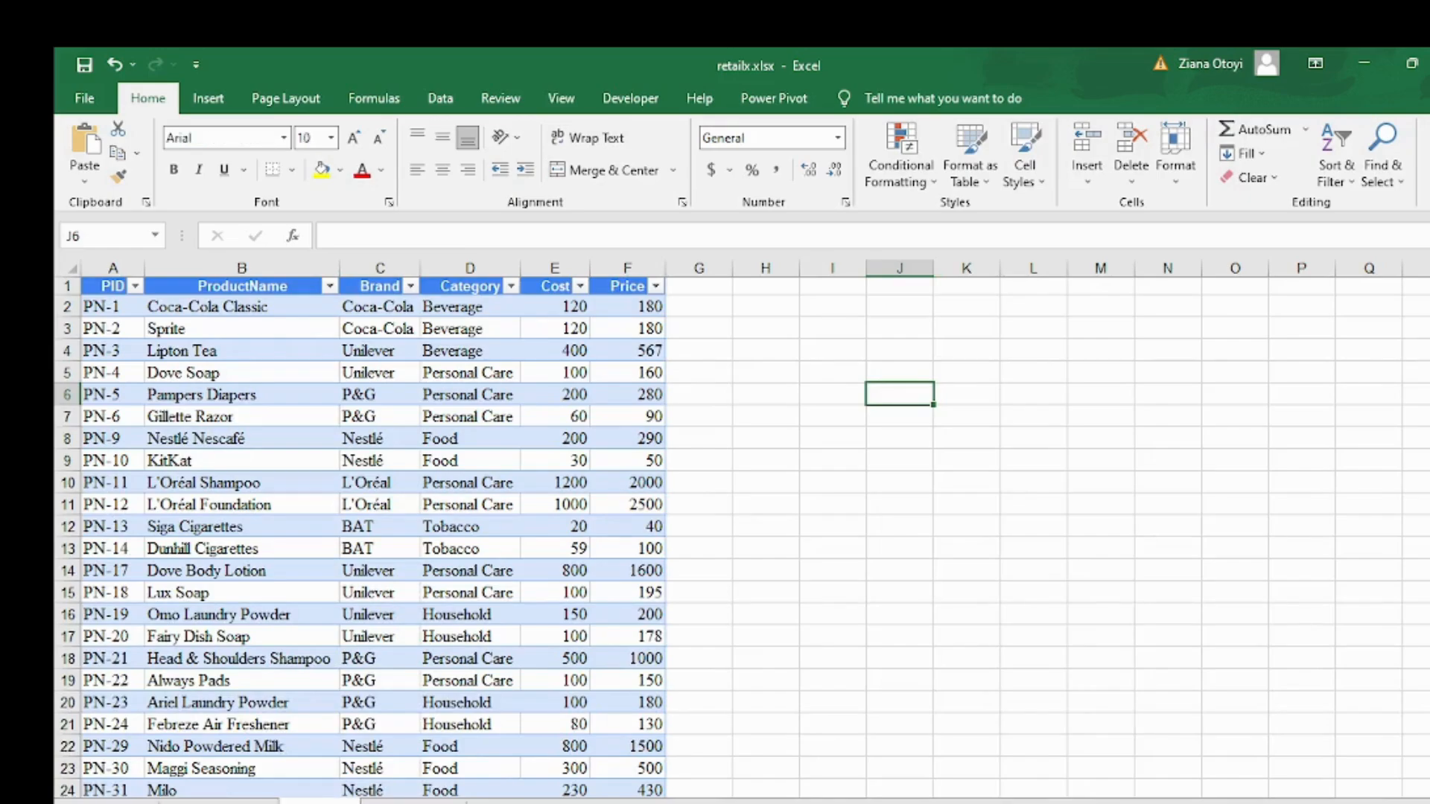
{"action": "key", "text": "ctrl+Page_Down"}
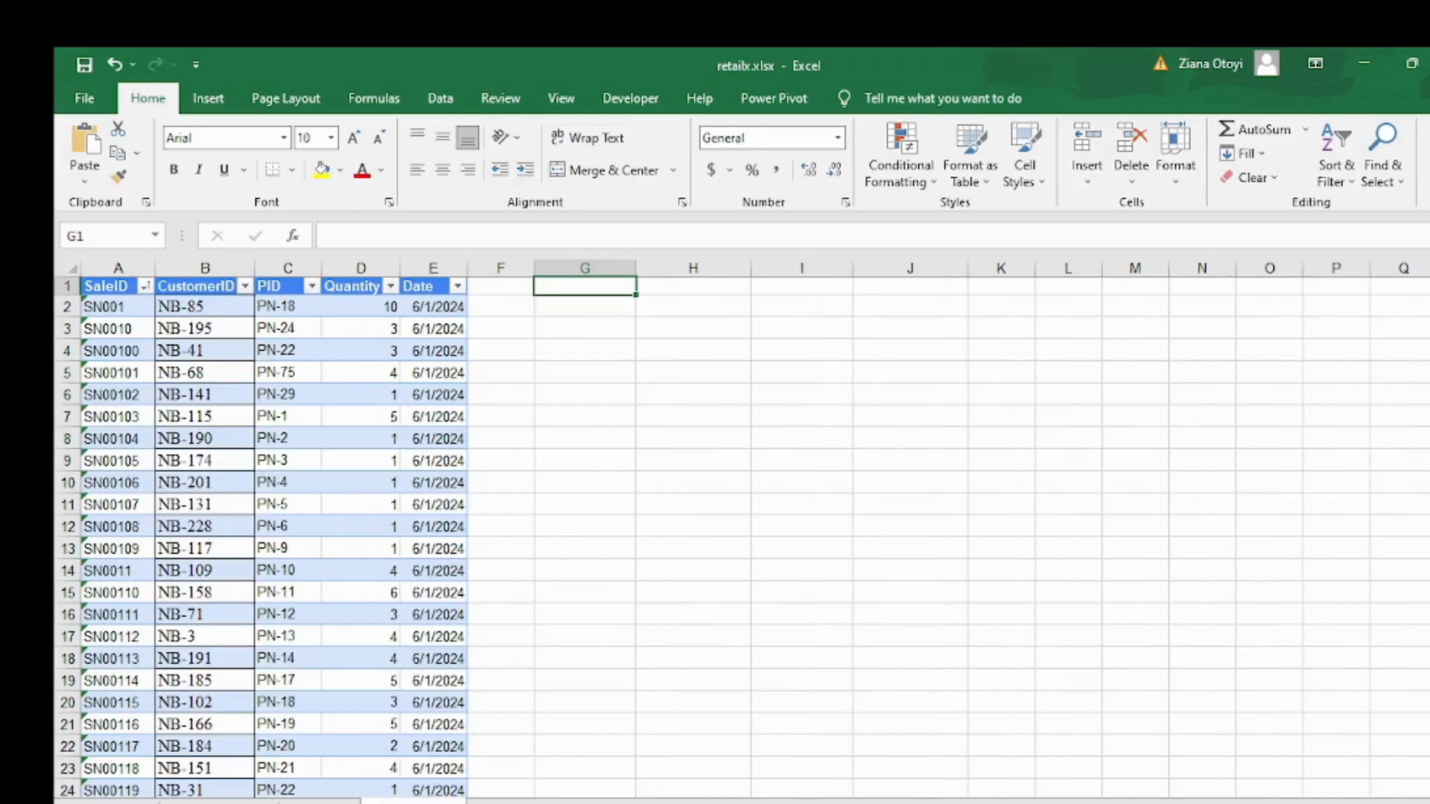
{"action": "key", "text": "ctrl+Page_Up"}
{"action": "key", "text": "ctrl+Page_Up"}
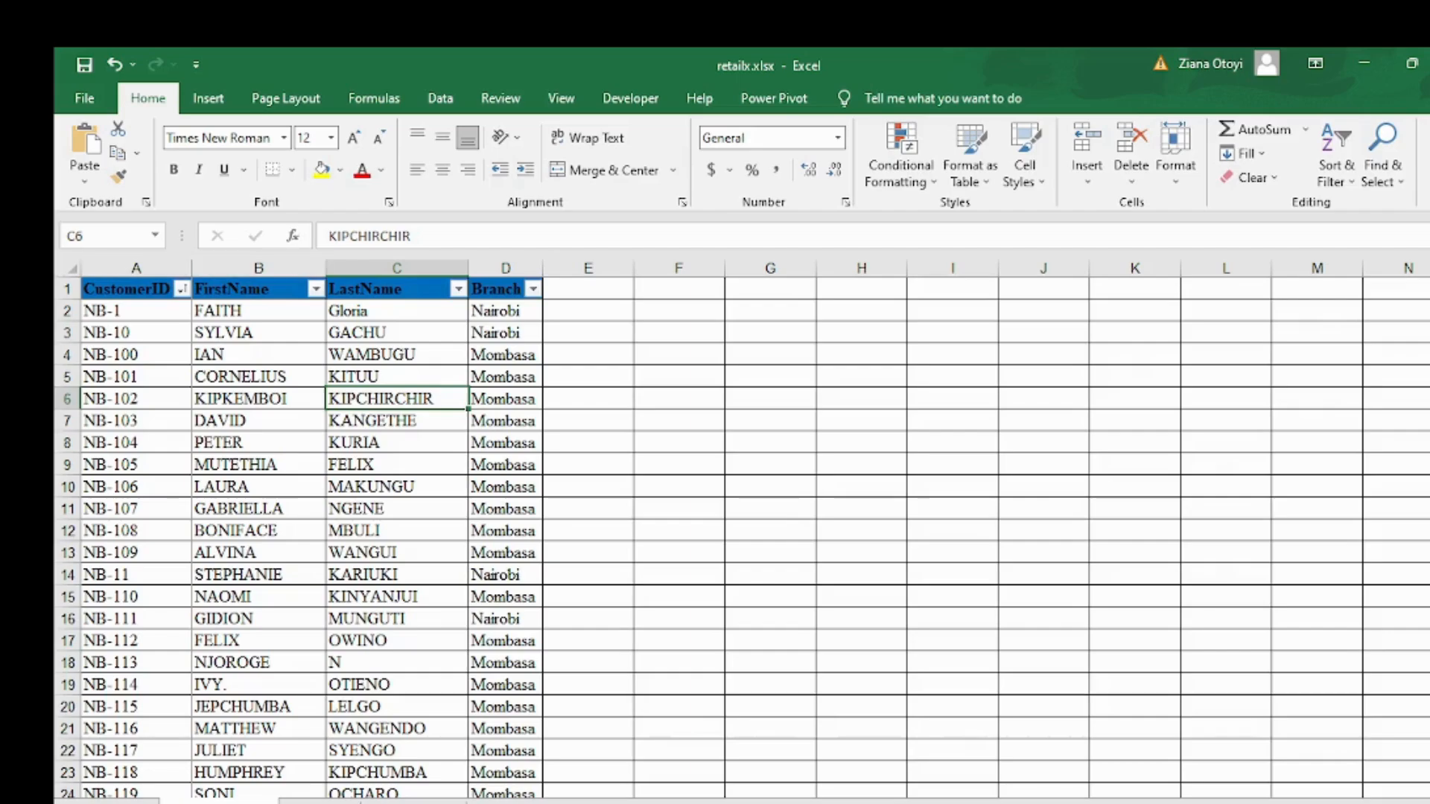
Examine the CustomerID column and the list of branches in the customer sheet, leaving the Branch filter unchanged
{"action": "left_click", "coordinate": [135, 268]}
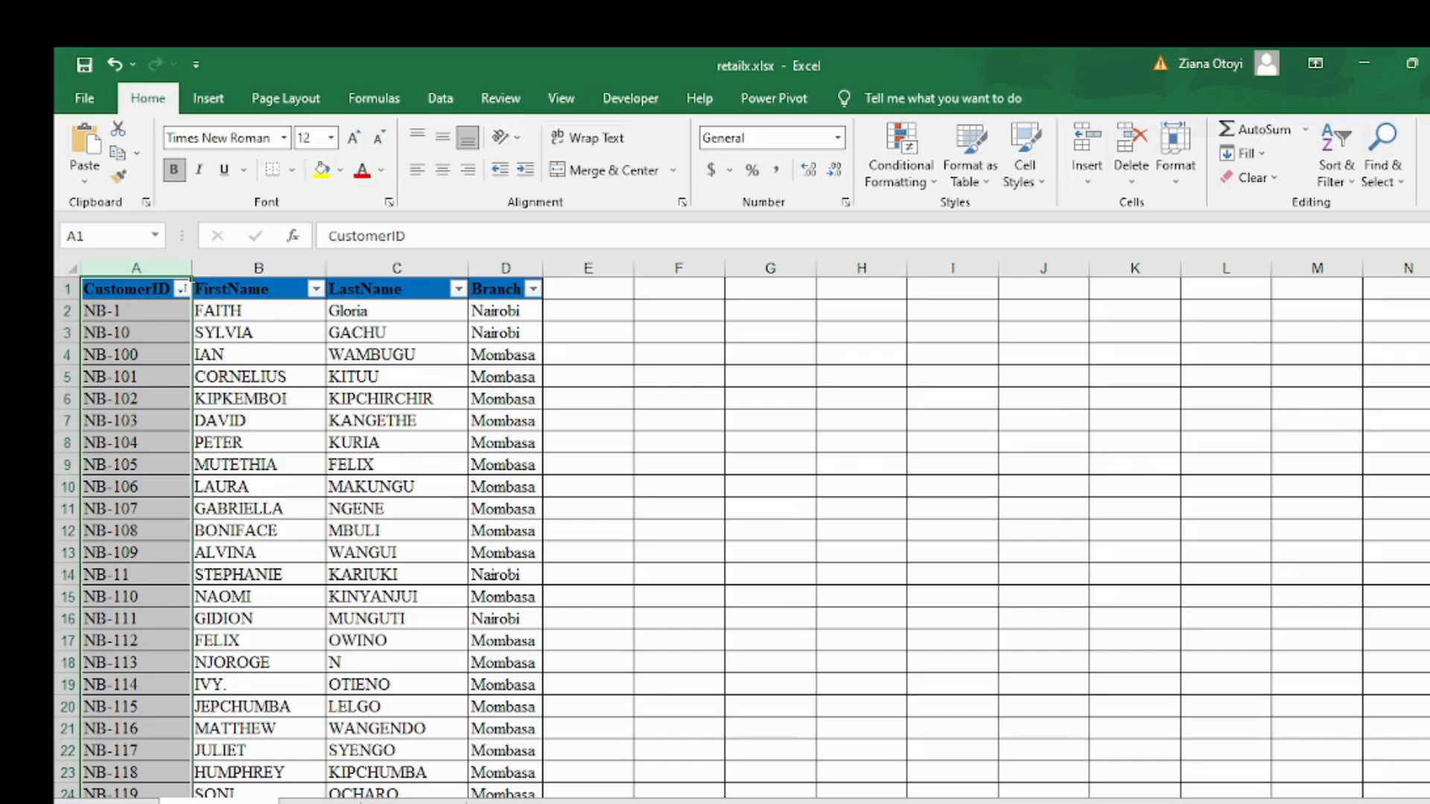
{"action": "key", "text": "ctrl+a"}
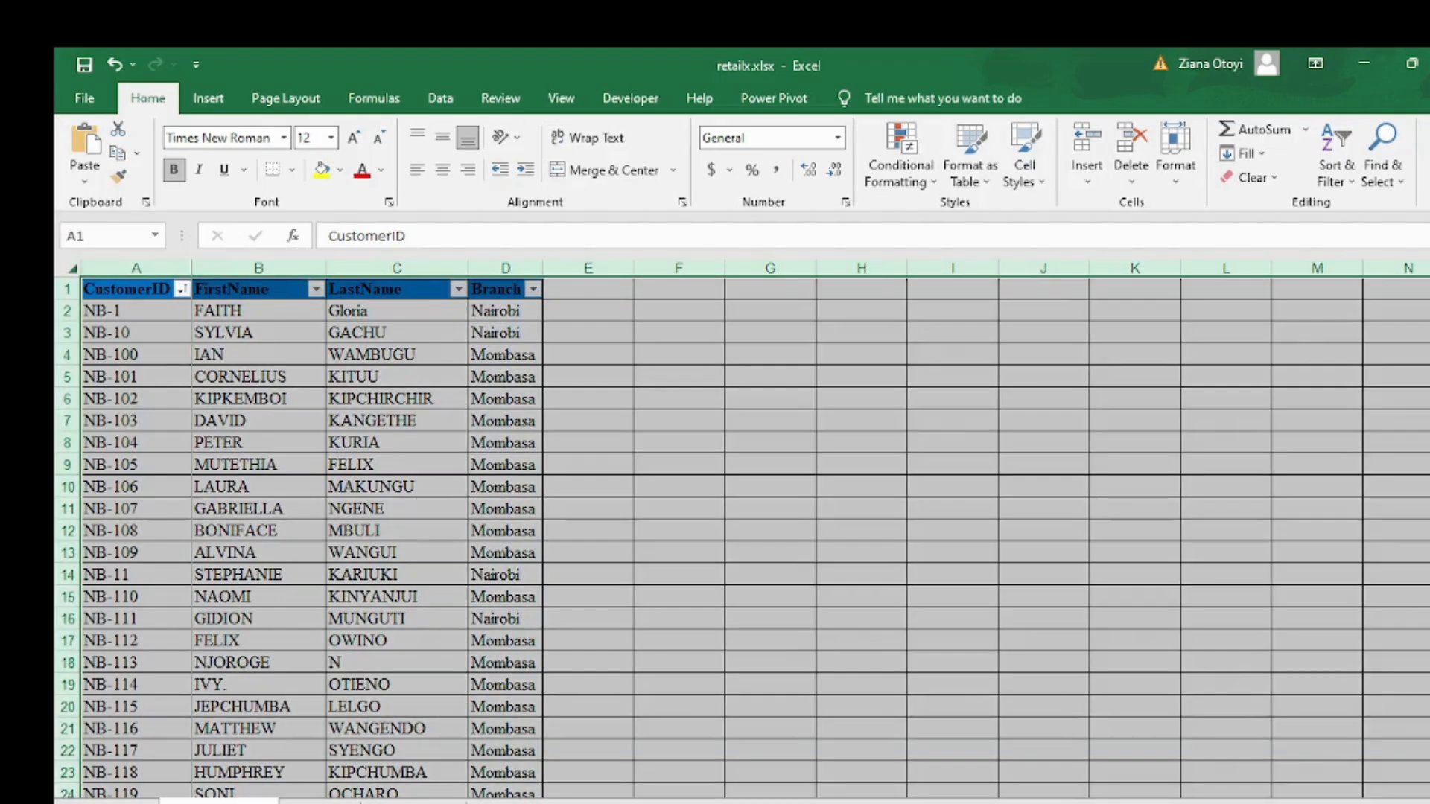
{"action": "left_click", "coordinate": [135, 310]}
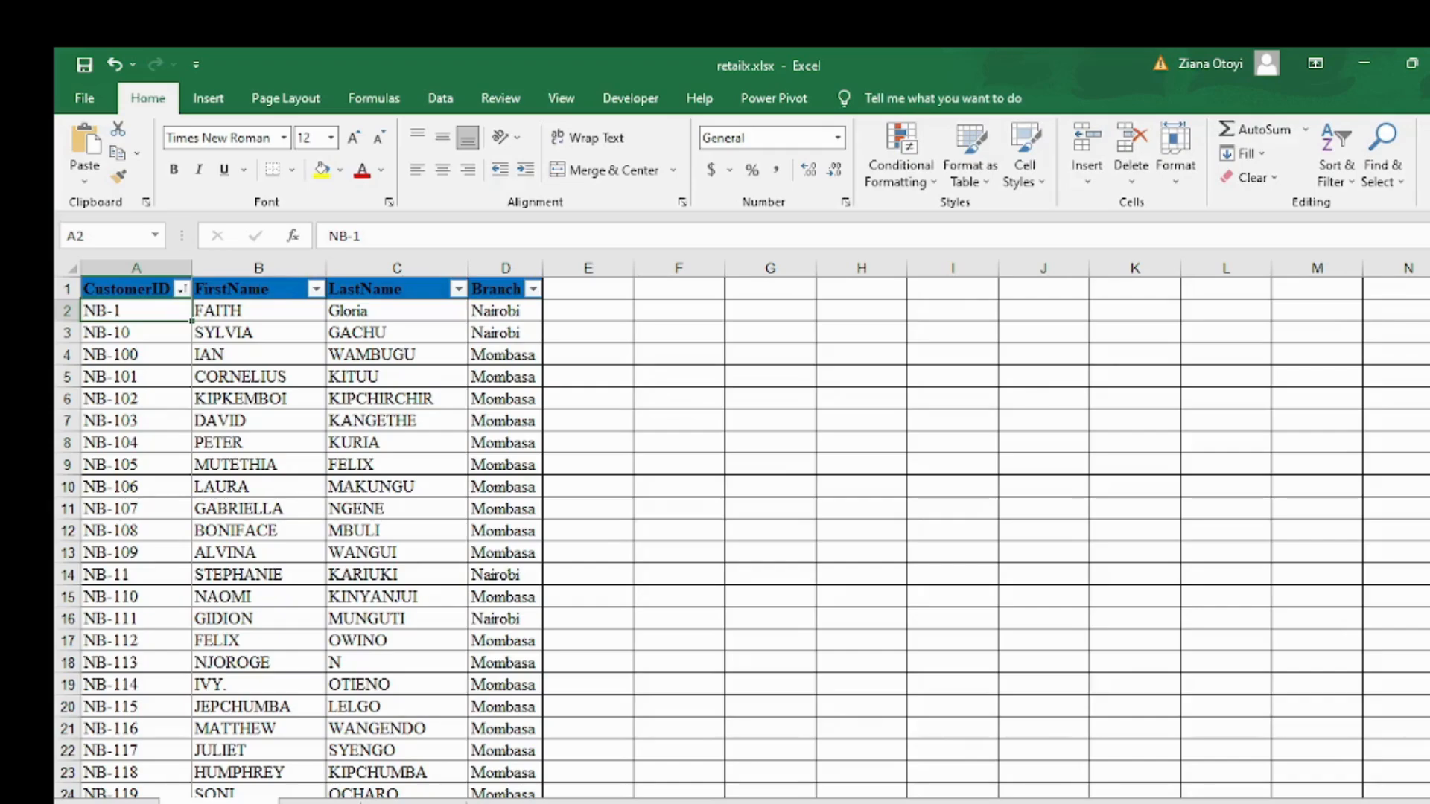
{"action": "left_click", "coordinate": [533, 288]}
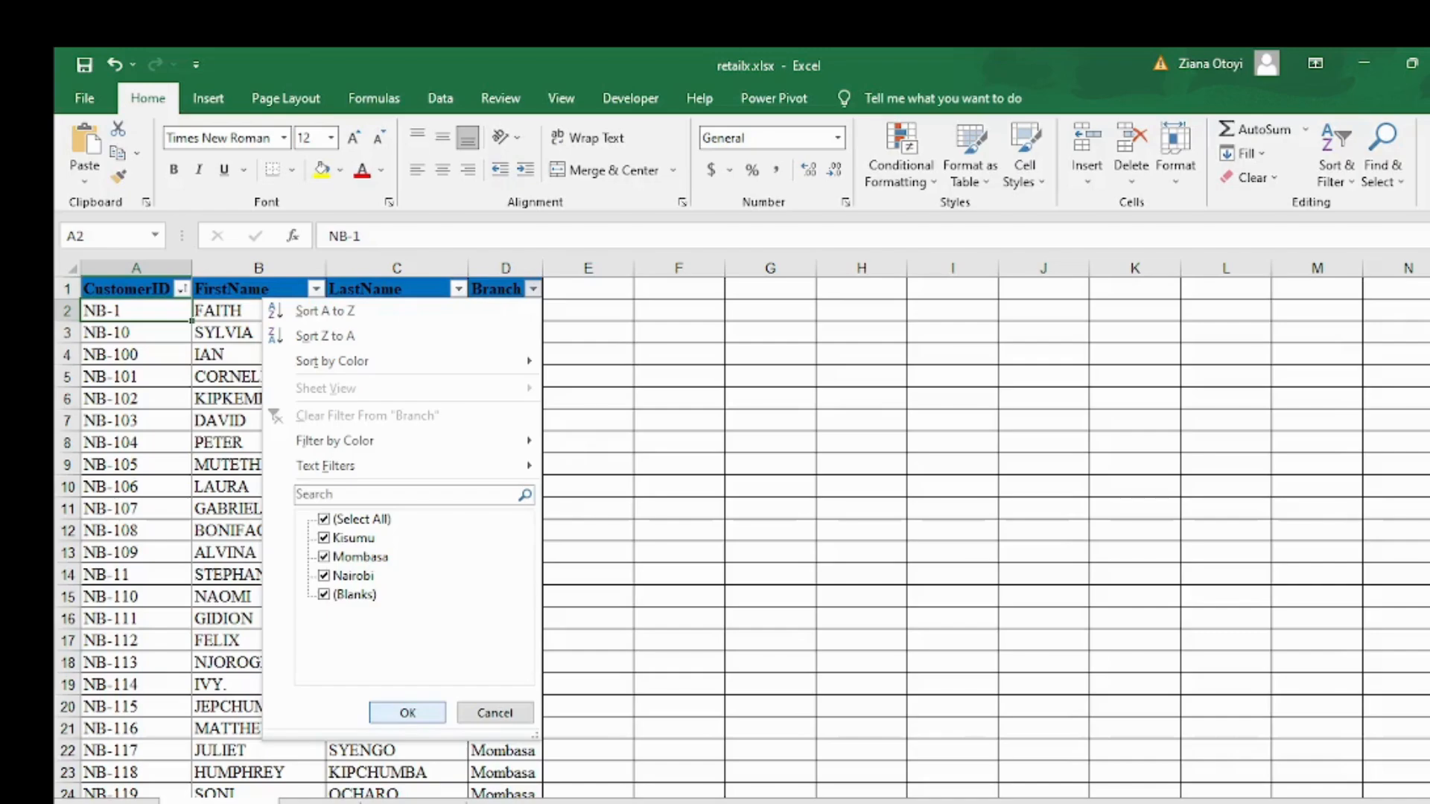
{"action": "left_click", "coordinate": [407, 713]}
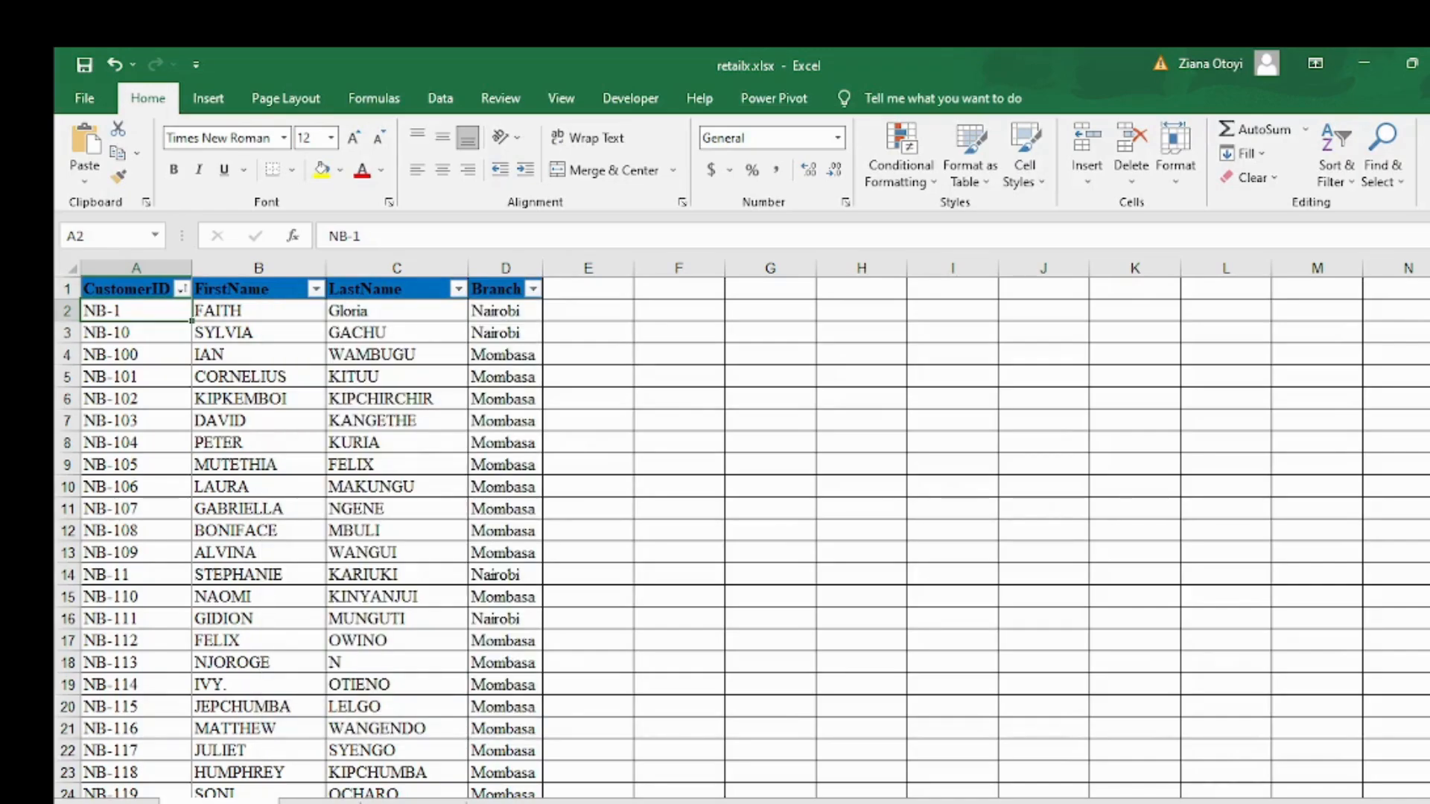
Examine the ProductName column of the product sheet and review every brand offered in the Brand filter
{"action": "left_click", "coordinate": [321, 801]}
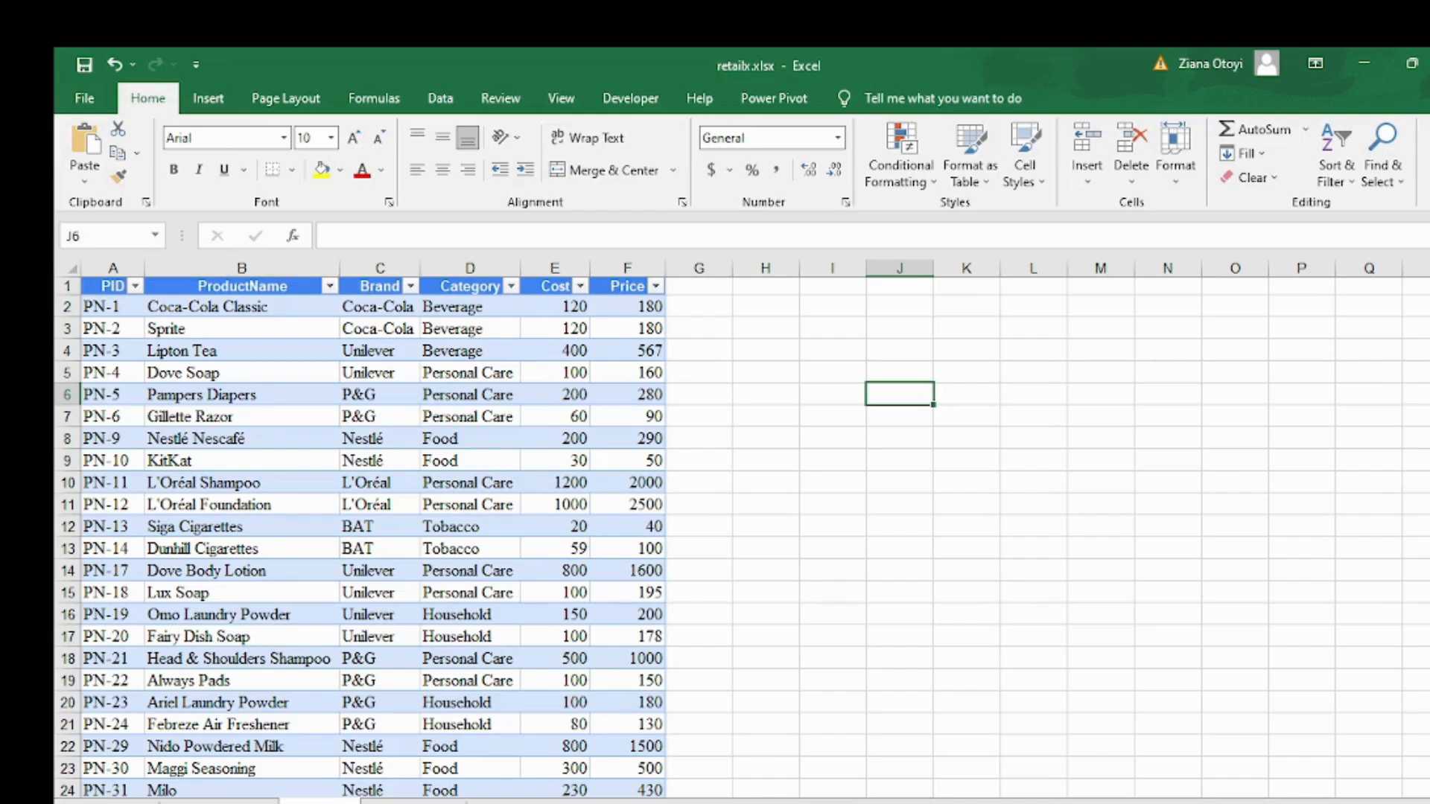
{"action": "left_click", "coordinate": [241, 268]}
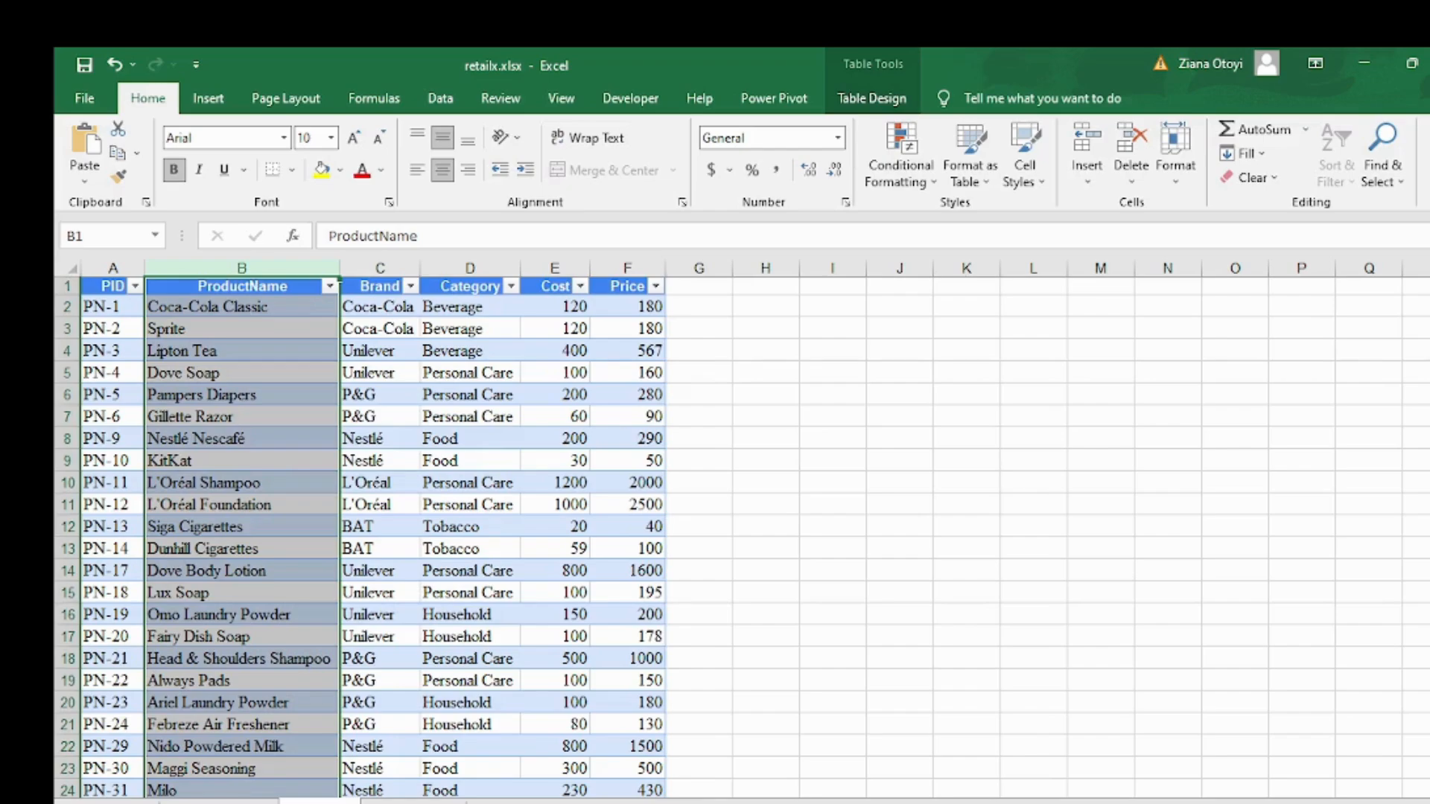
{"action": "left_click", "coordinate": [410, 286]}
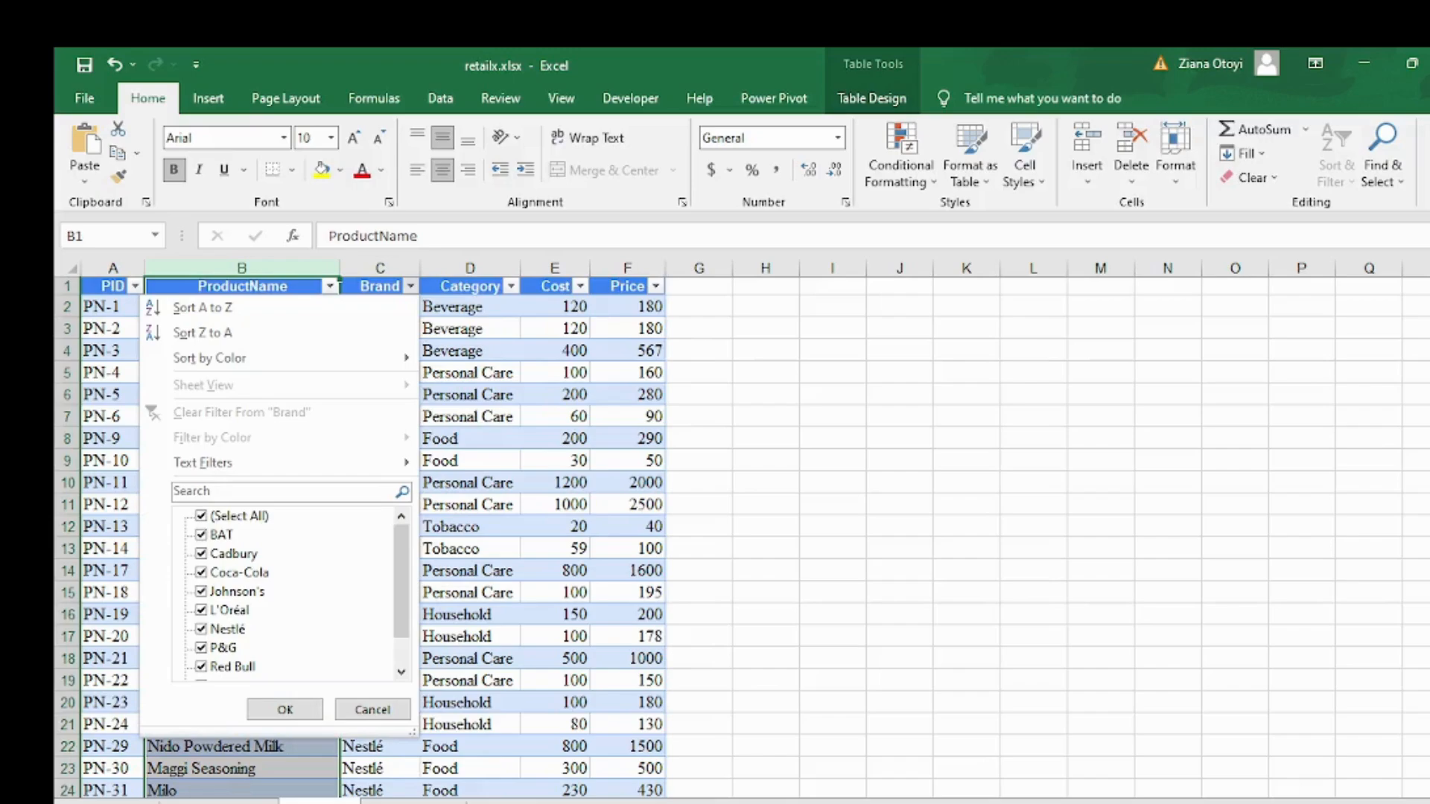
{"action": "scroll", "coordinate": [287, 592], "scroll_direction": "down", "scroll_amount": 1}
{"action": "scroll", "coordinate": [287, 591], "scroll_direction": "up", "scroll_amount": 1}
{"action": "scroll", "coordinate": [287, 592], "scroll_direction": "down", "scroll_amount": 1}
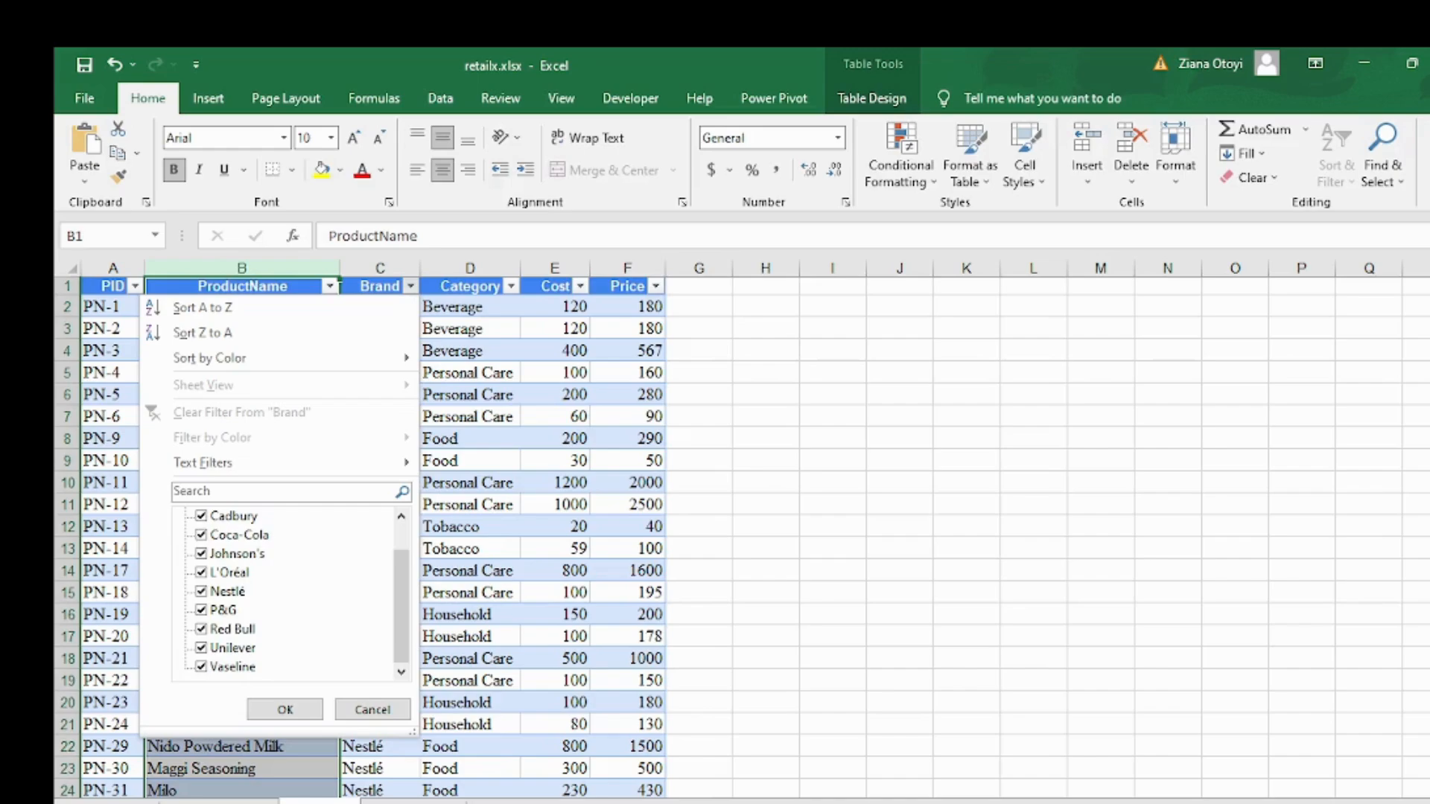
{"action": "scroll", "coordinate": [286, 592], "scroll_direction": "up", "scroll_amount": 1}
{"action": "scroll", "coordinate": [286, 592], "scroll_direction": "down", "scroll_amount": 1}
{"action": "left_click", "coordinate": [285, 709]}
Review the product categories in the Category filter and inspect sample entries in the Brand column
{"action": "left_click", "coordinate": [511, 286]}
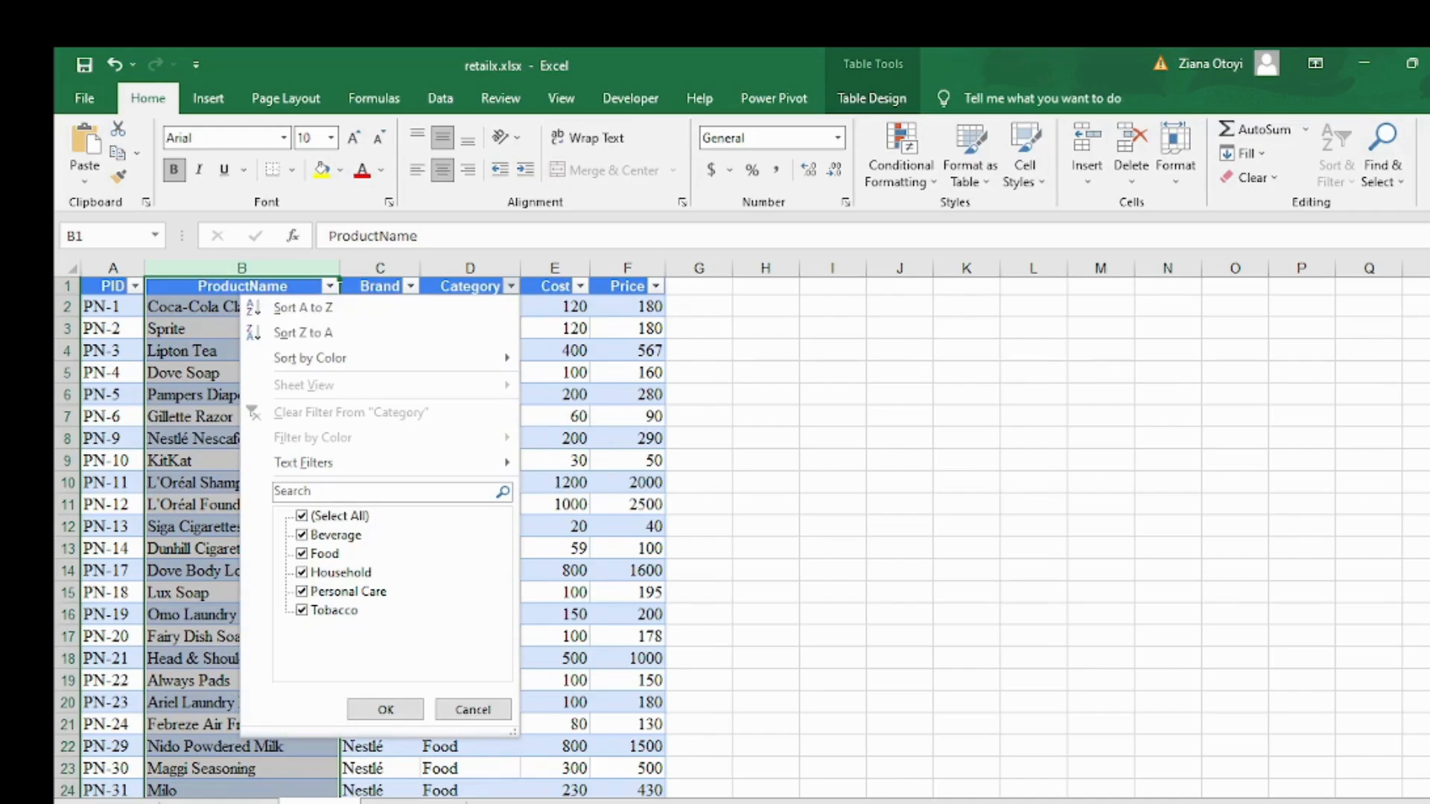
{"action": "left_click", "coordinate": [385, 709]}
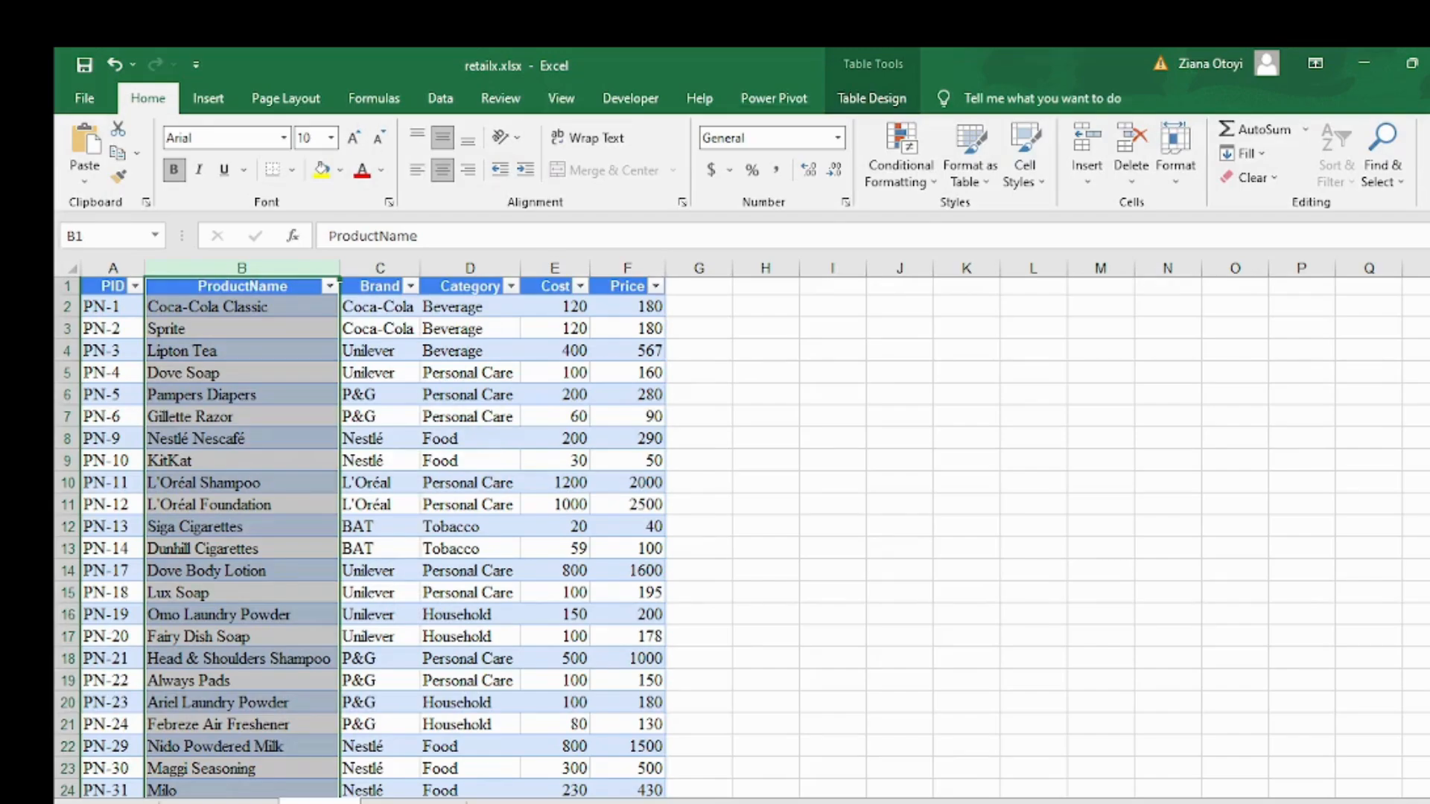
{"action": "left_click", "coordinate": [380, 417]}
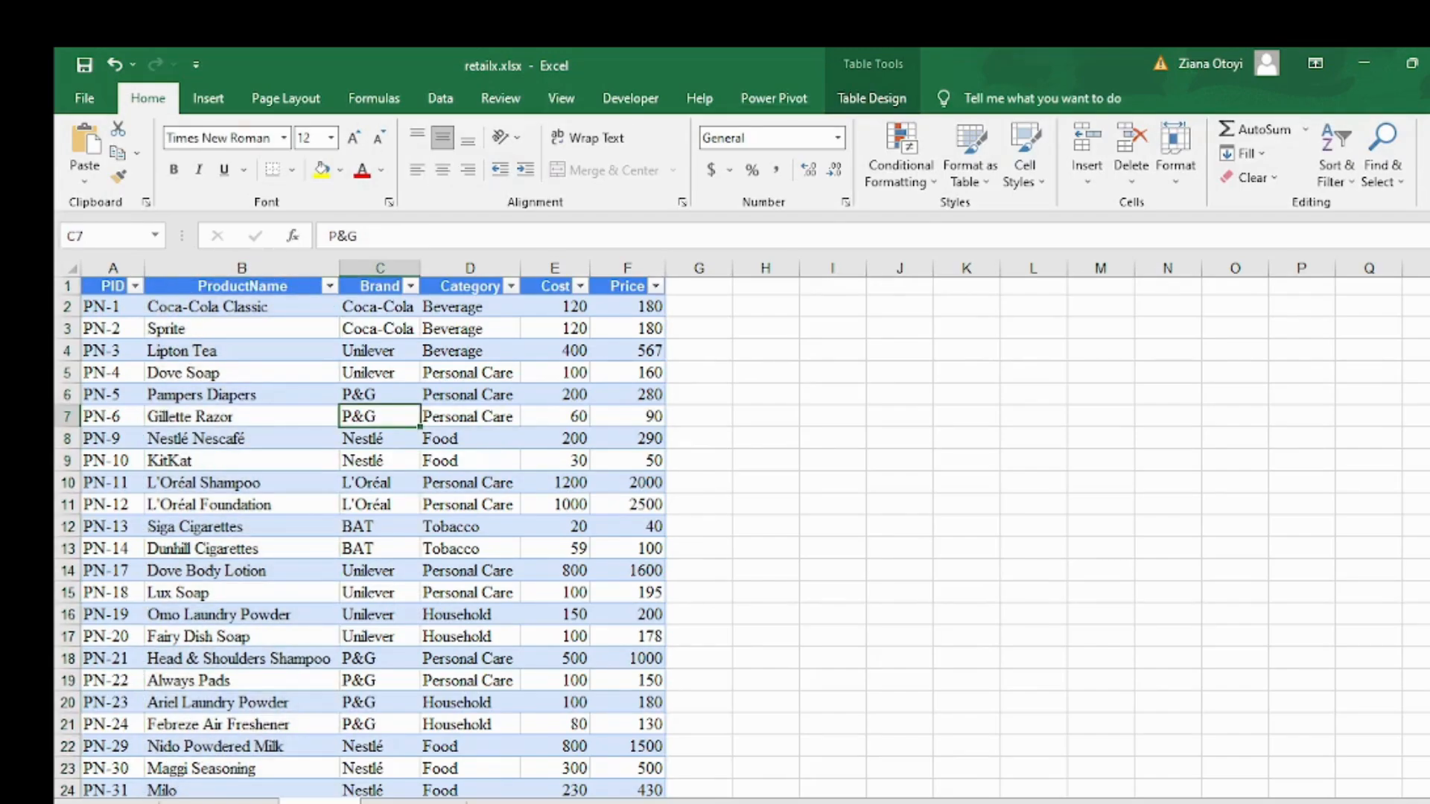
{"action": "left_click", "coordinate": [380, 329]}
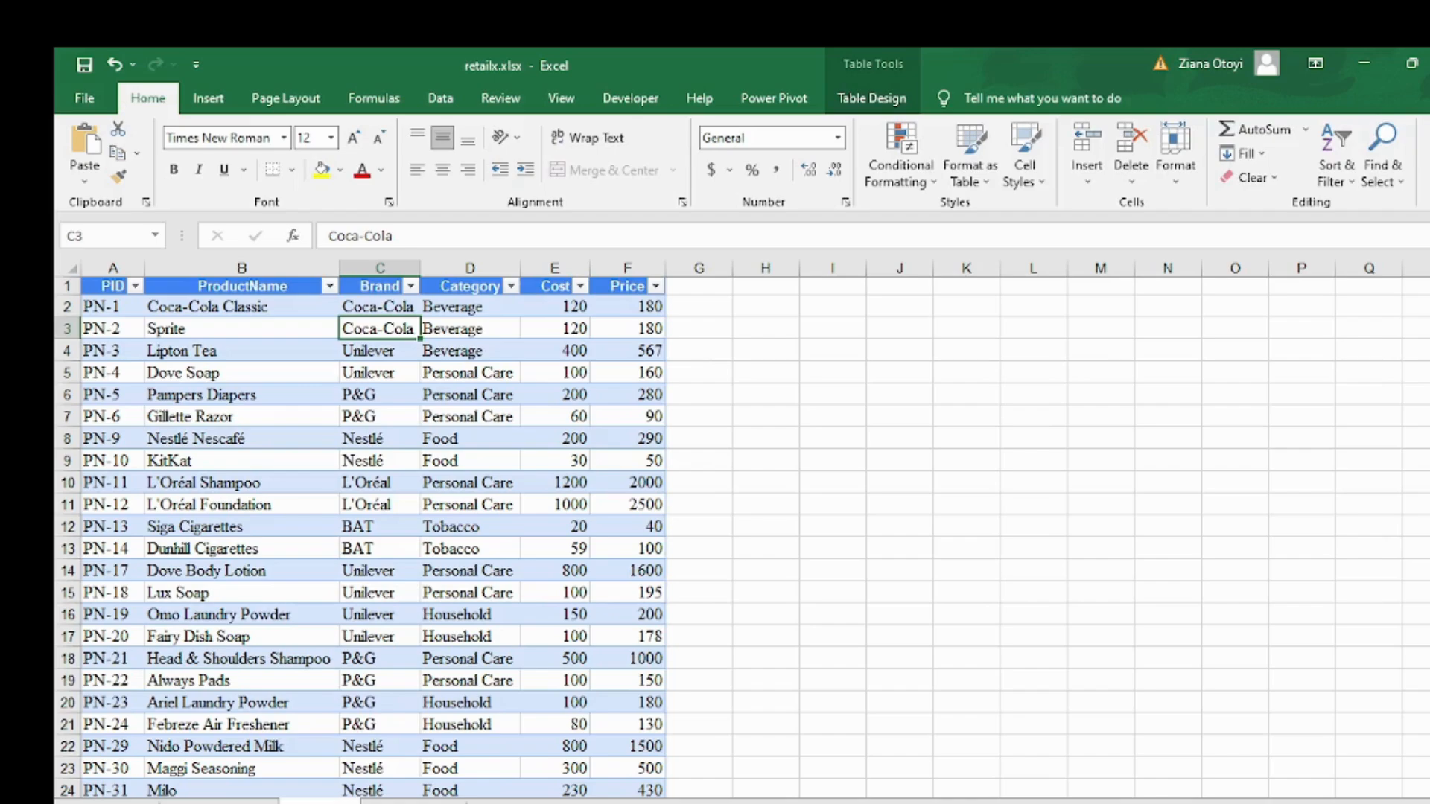
Examine the CustomerID and SaleID columns of the transactions sheet
{"action": "left_click", "coordinate": [413, 802]}
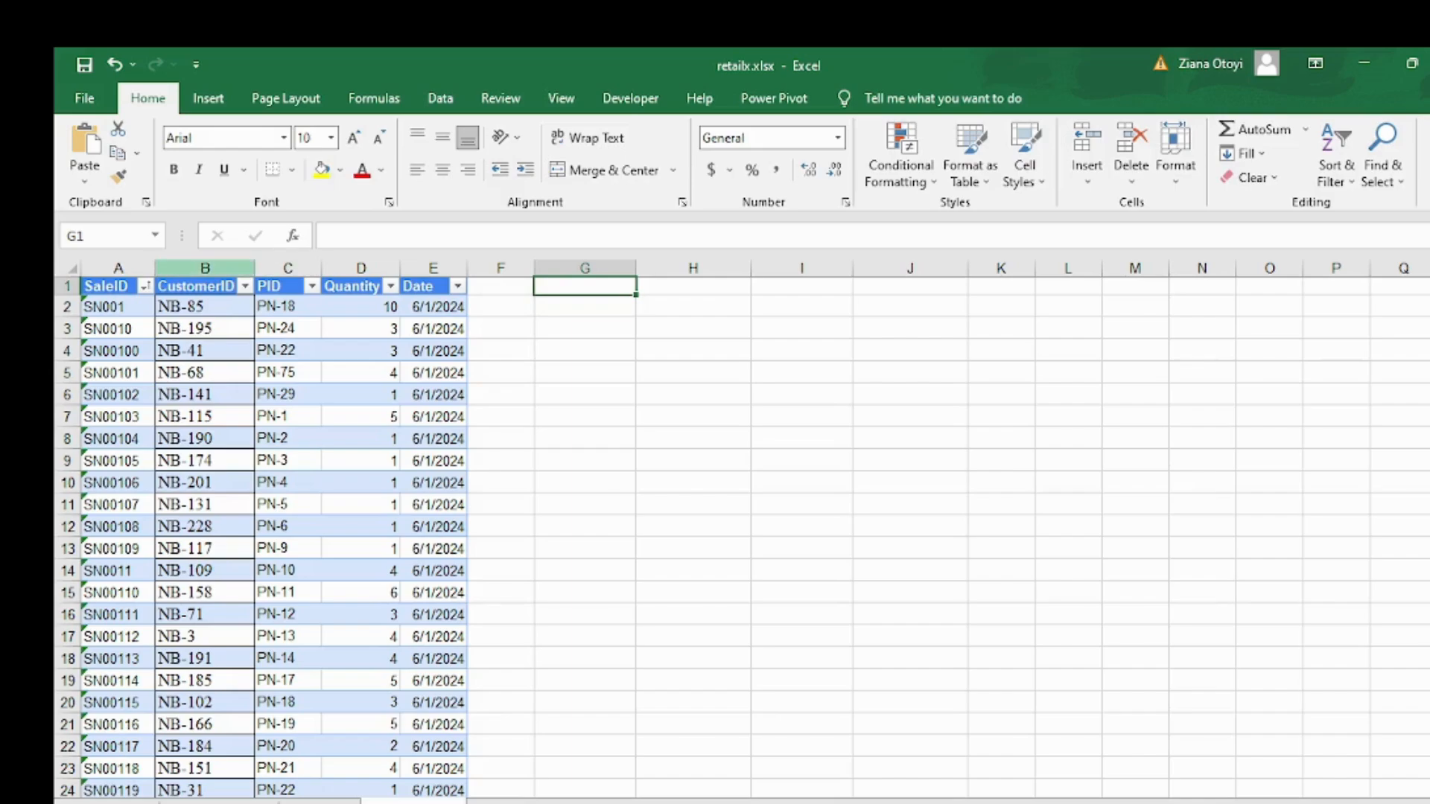
{"action": "left_click", "coordinate": [205, 268]}
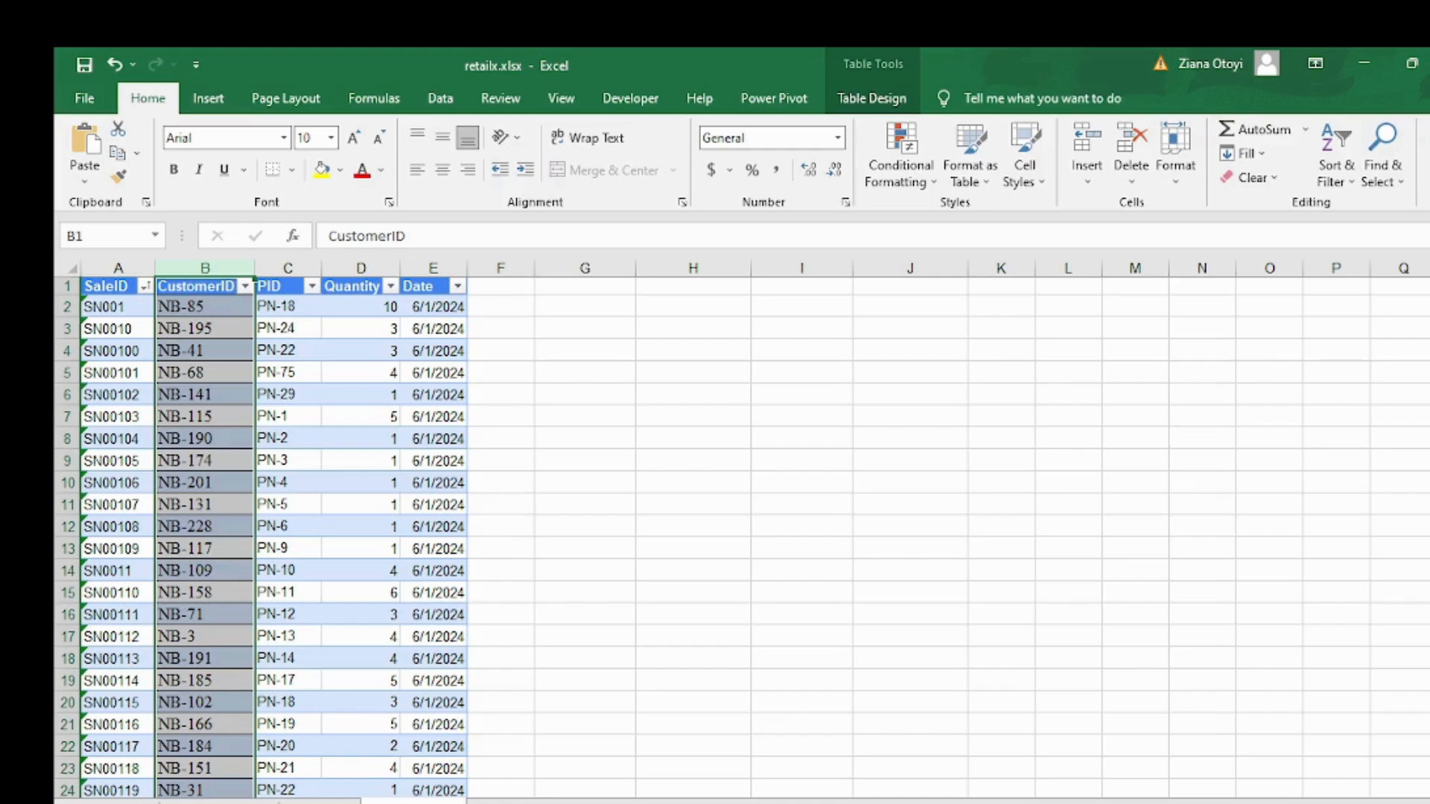
{"action": "left_click", "coordinate": [205, 350]}
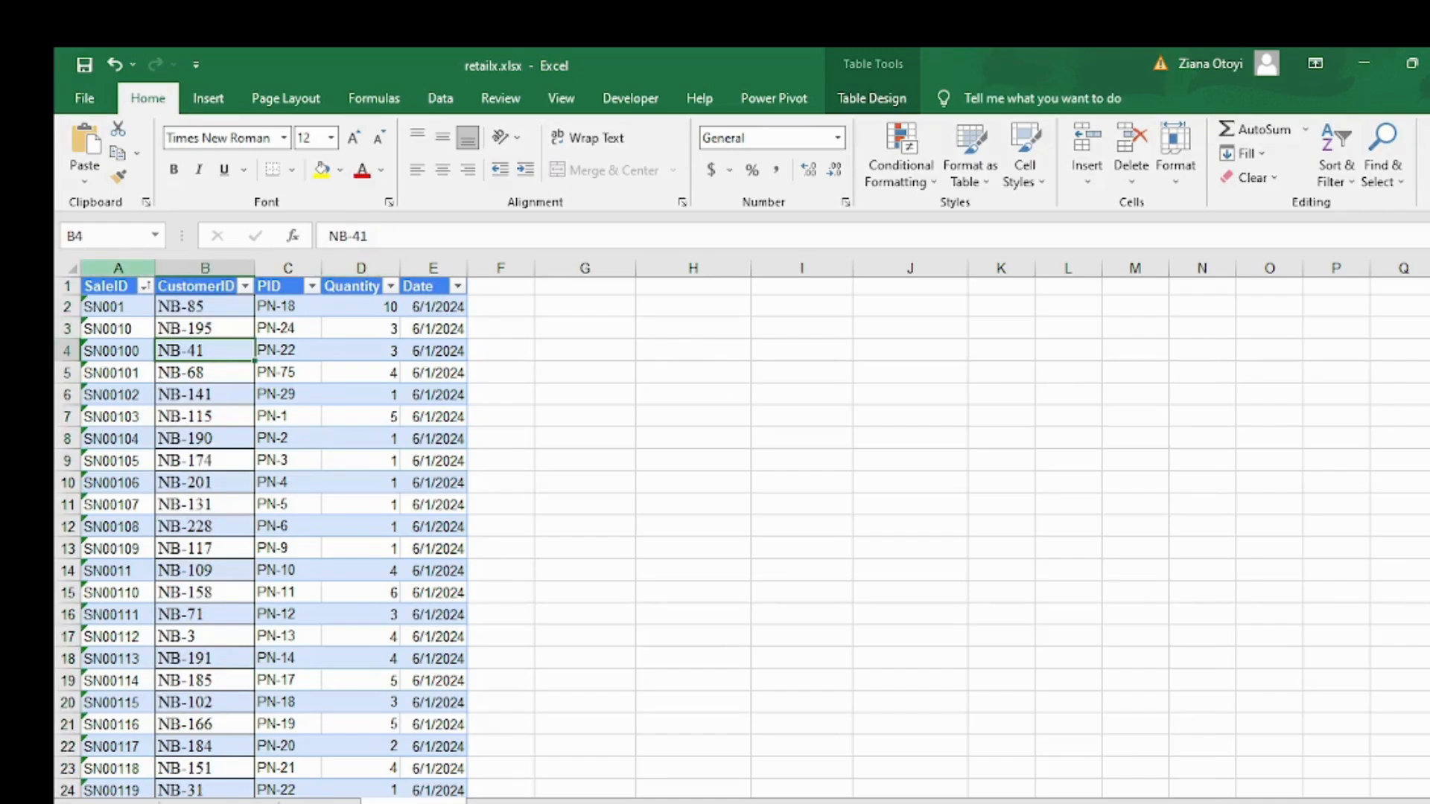
{"action": "left_click", "coordinate": [118, 269]}
{"action": "left_click", "coordinate": [117, 351]}
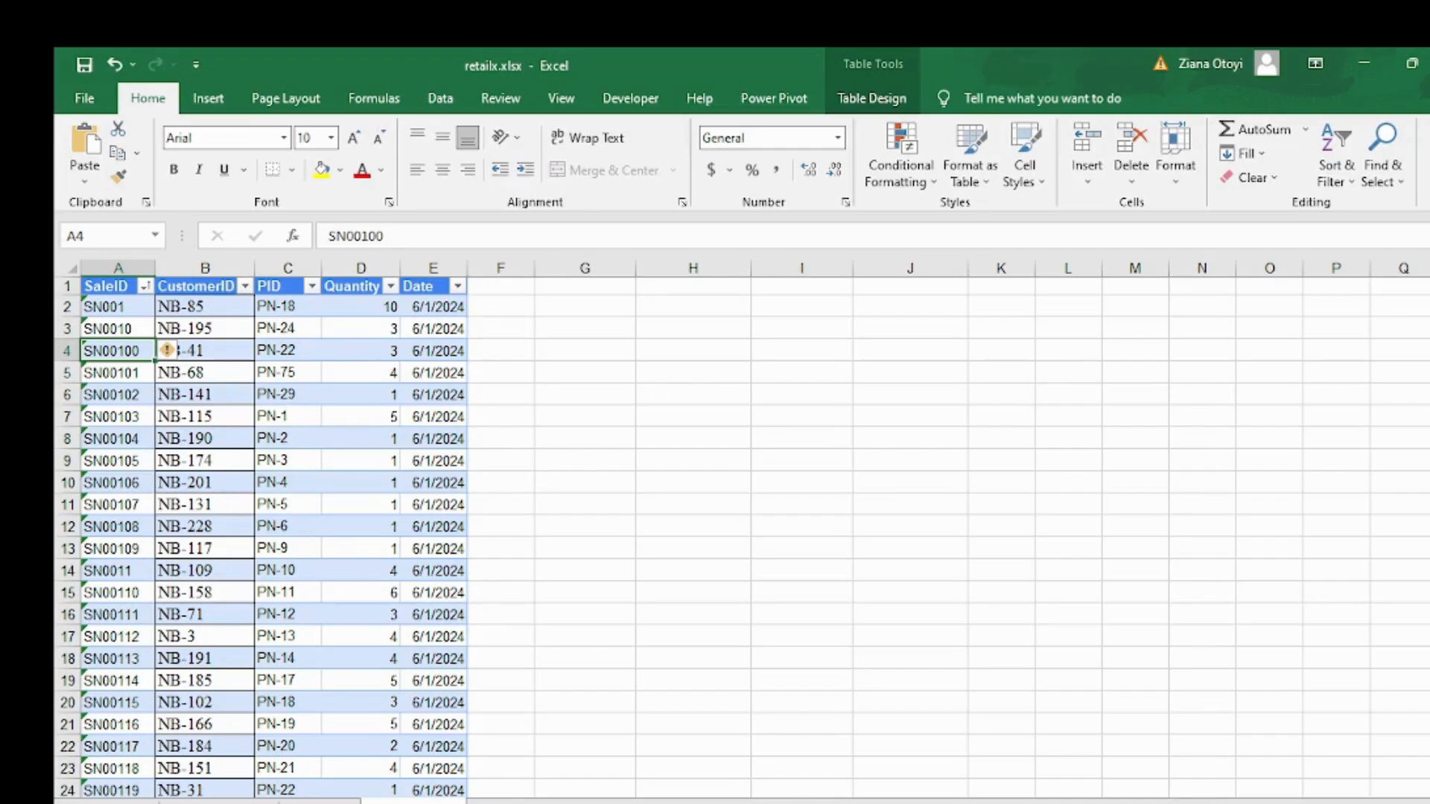
{"action": "left_click", "coordinate": [500, 287]}
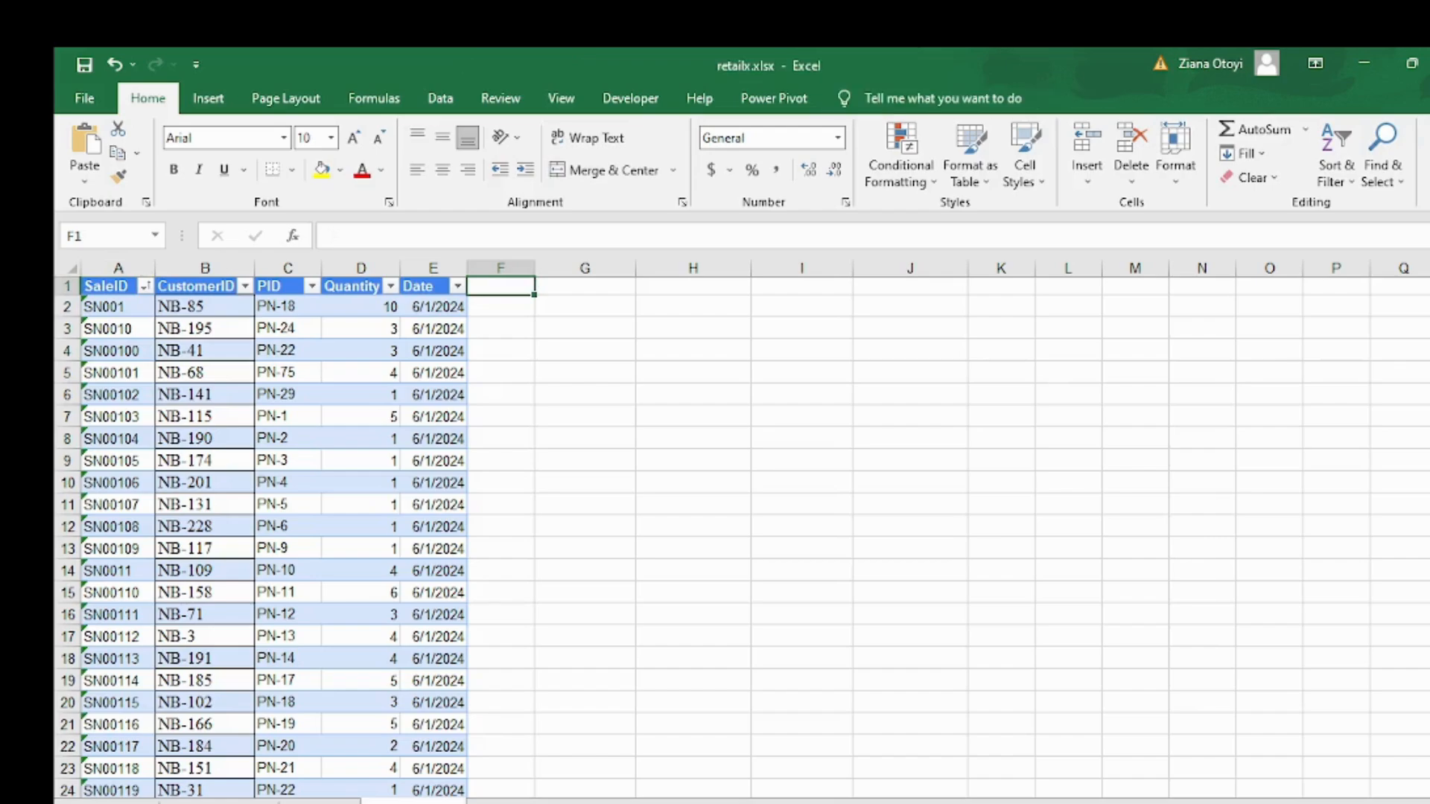
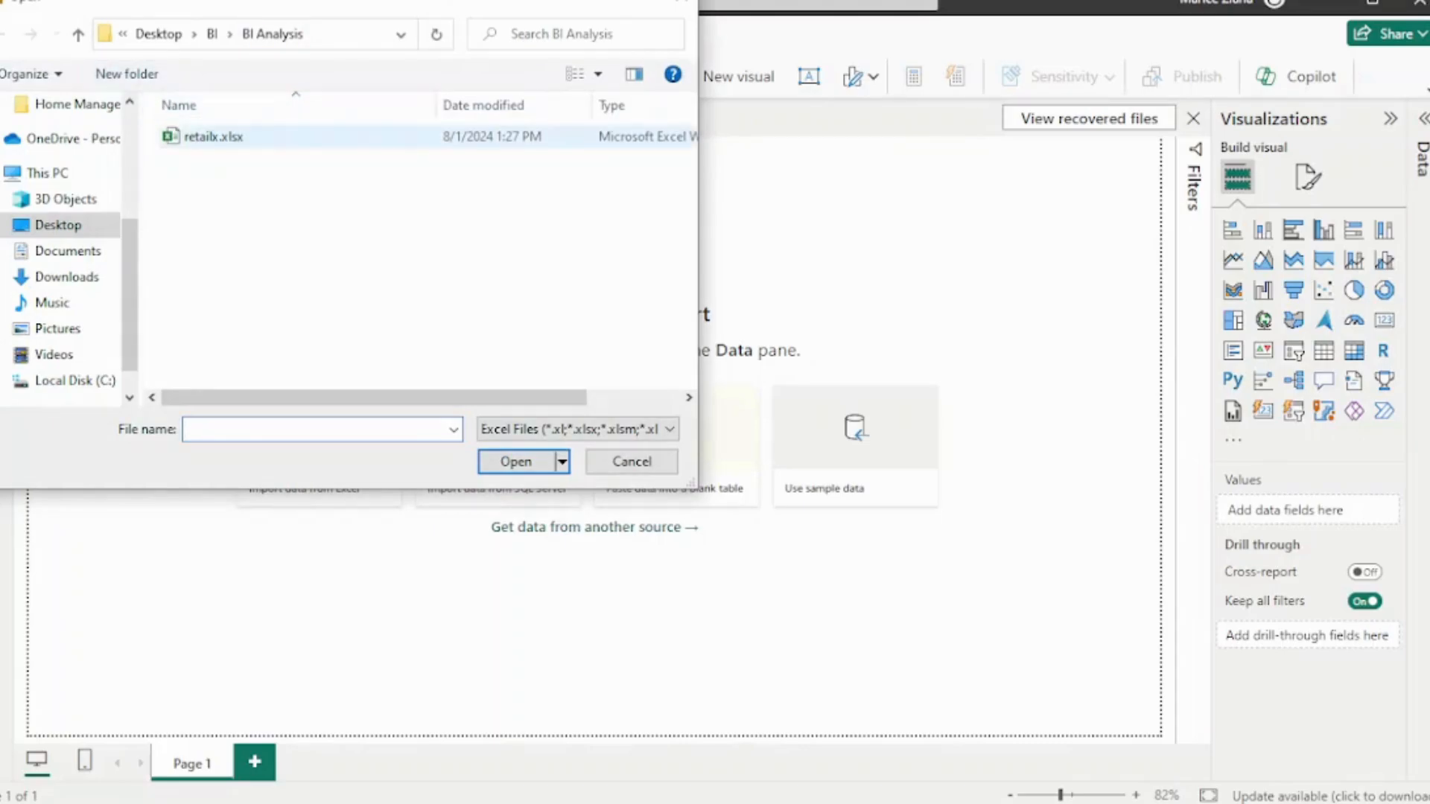
In Power BI Desktop, import the Customer data, Products and Transactions sheets from retailx.xlsx and open them for transformation
{"action": "left_click", "coordinate": [214, 137]}
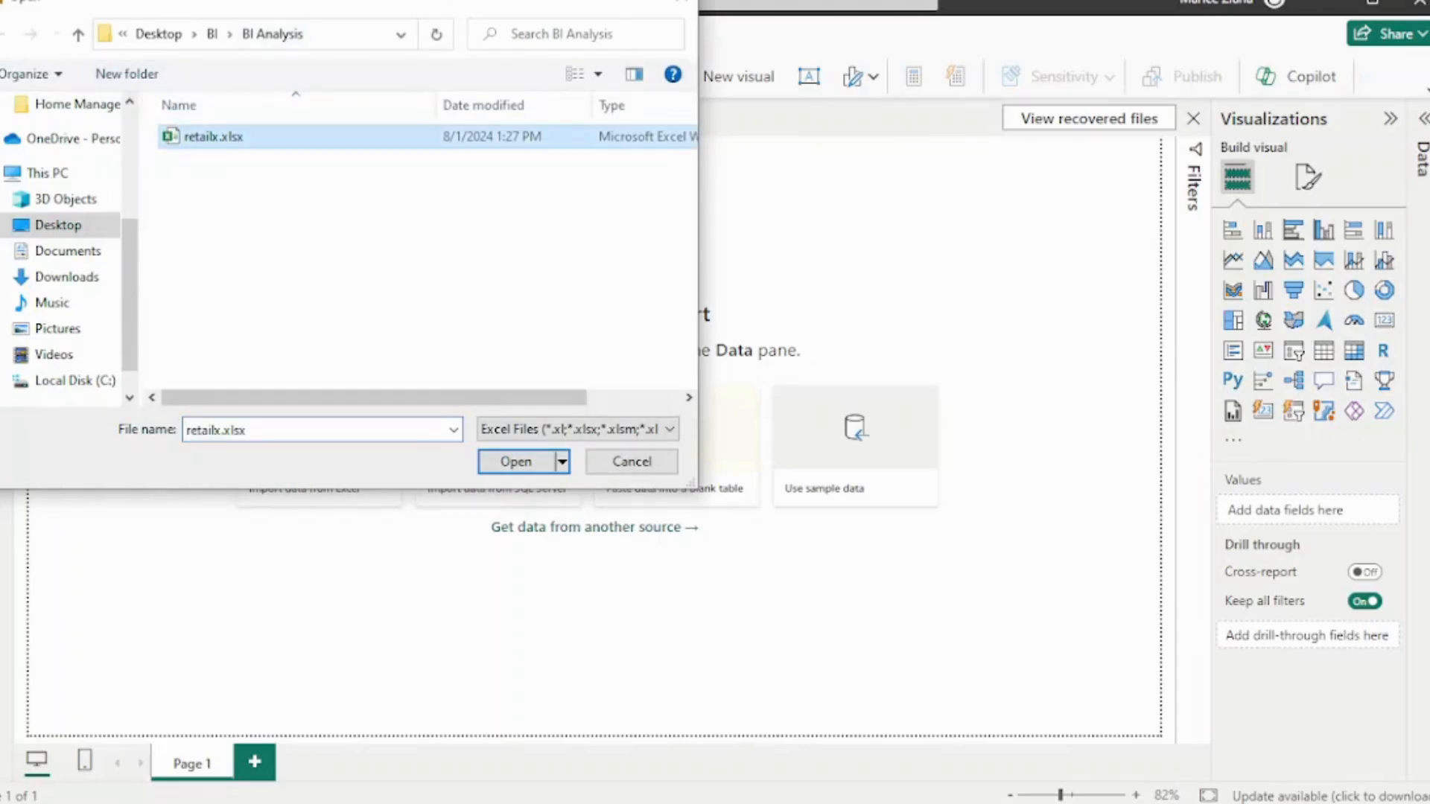
{"action": "left_click", "coordinate": [515, 462]}
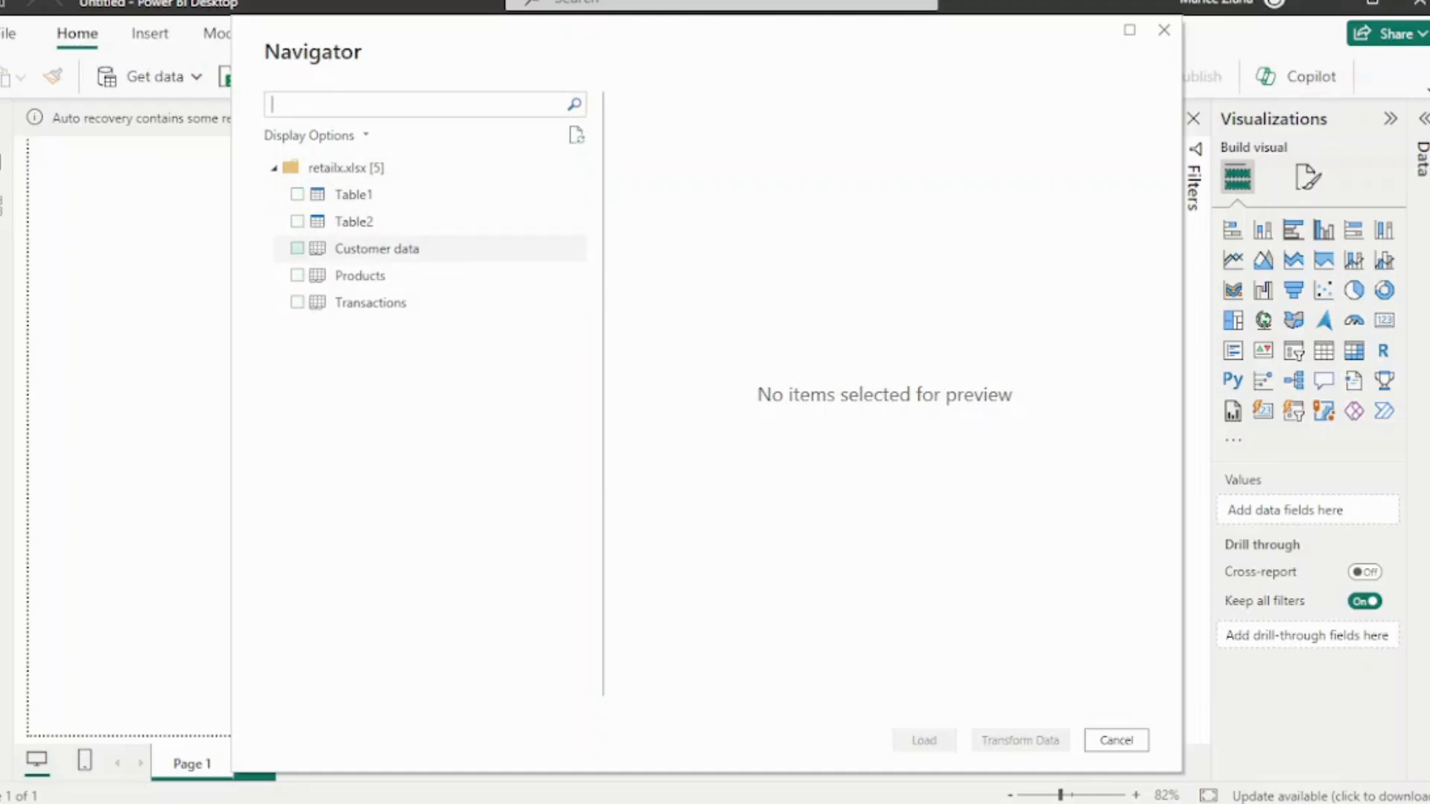
{"action": "left_click", "coordinate": [297, 248]}
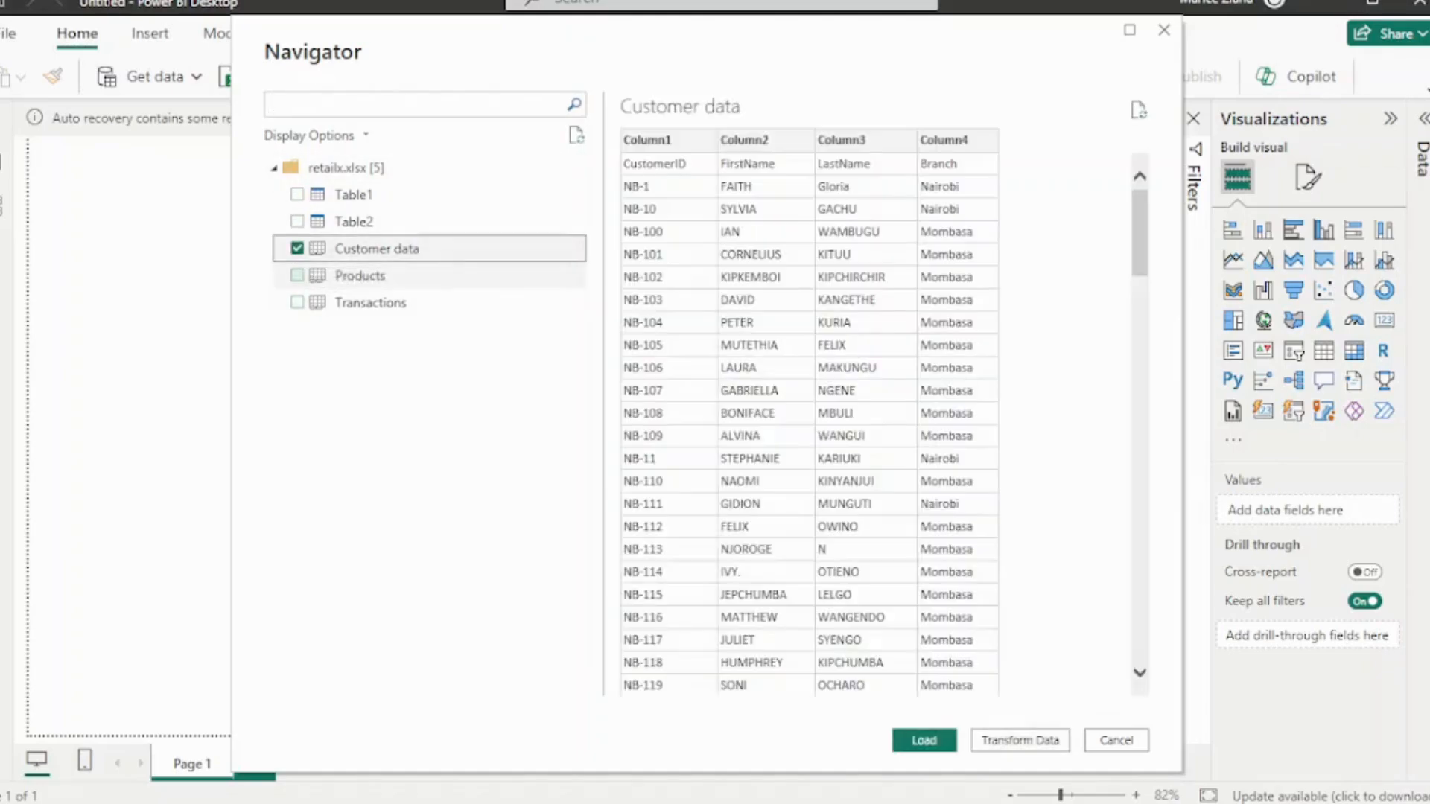
{"action": "left_click", "coordinate": [297, 276]}
{"action": "left_click", "coordinate": [297, 302]}
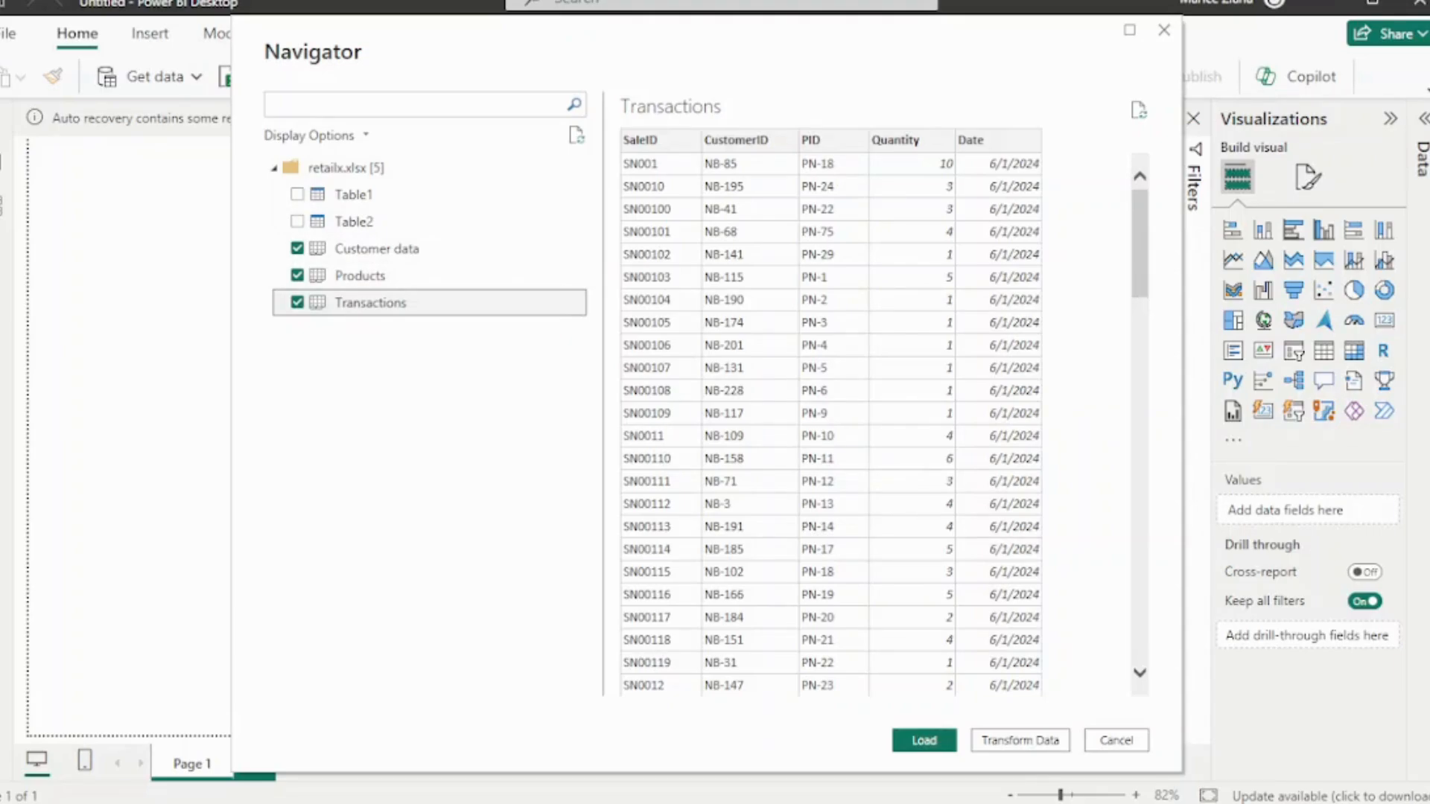
{"action": "left_click", "coordinate": [1020, 741]}
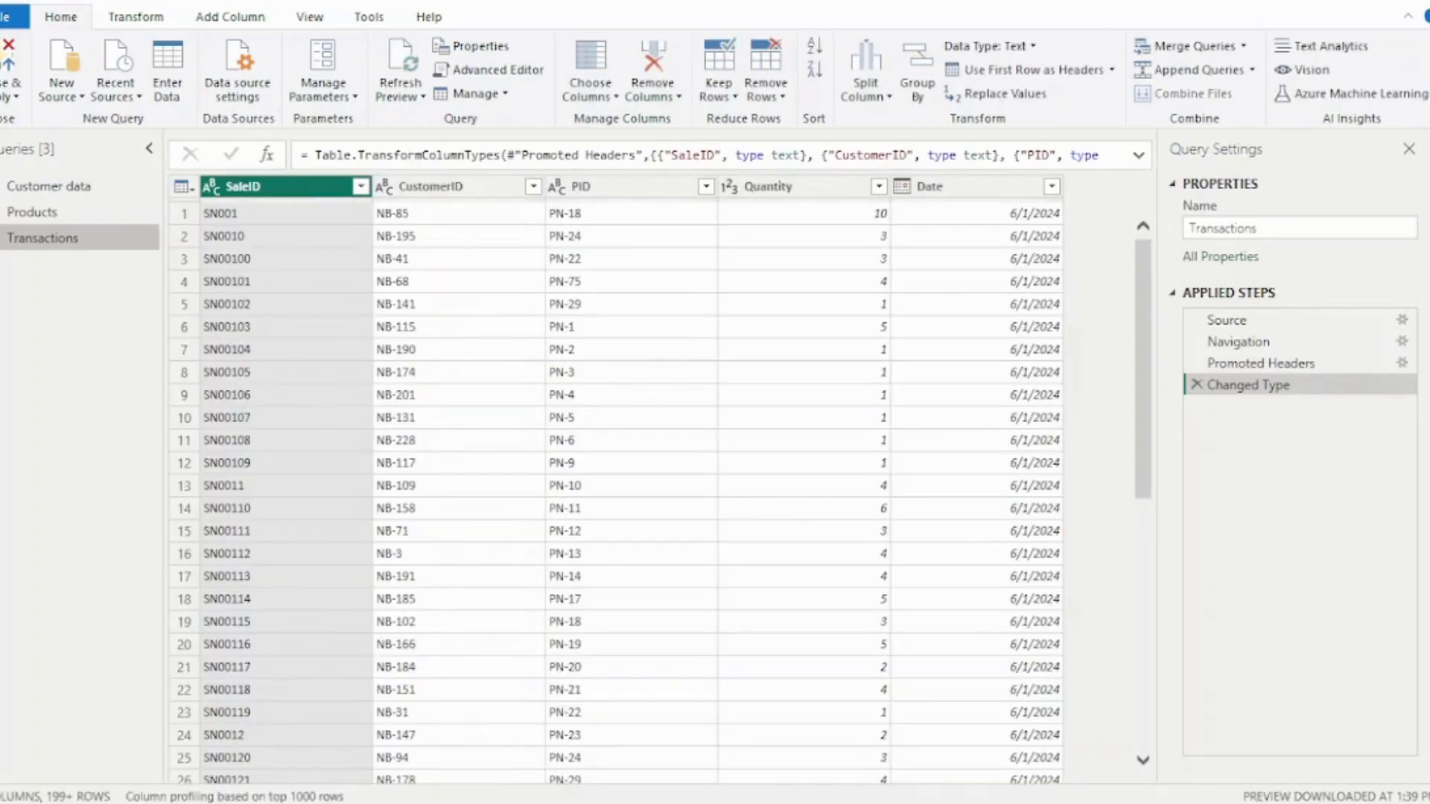
Promote the first row of the Customer data query to column headers
{"action": "left_click", "coordinate": [49, 186]}
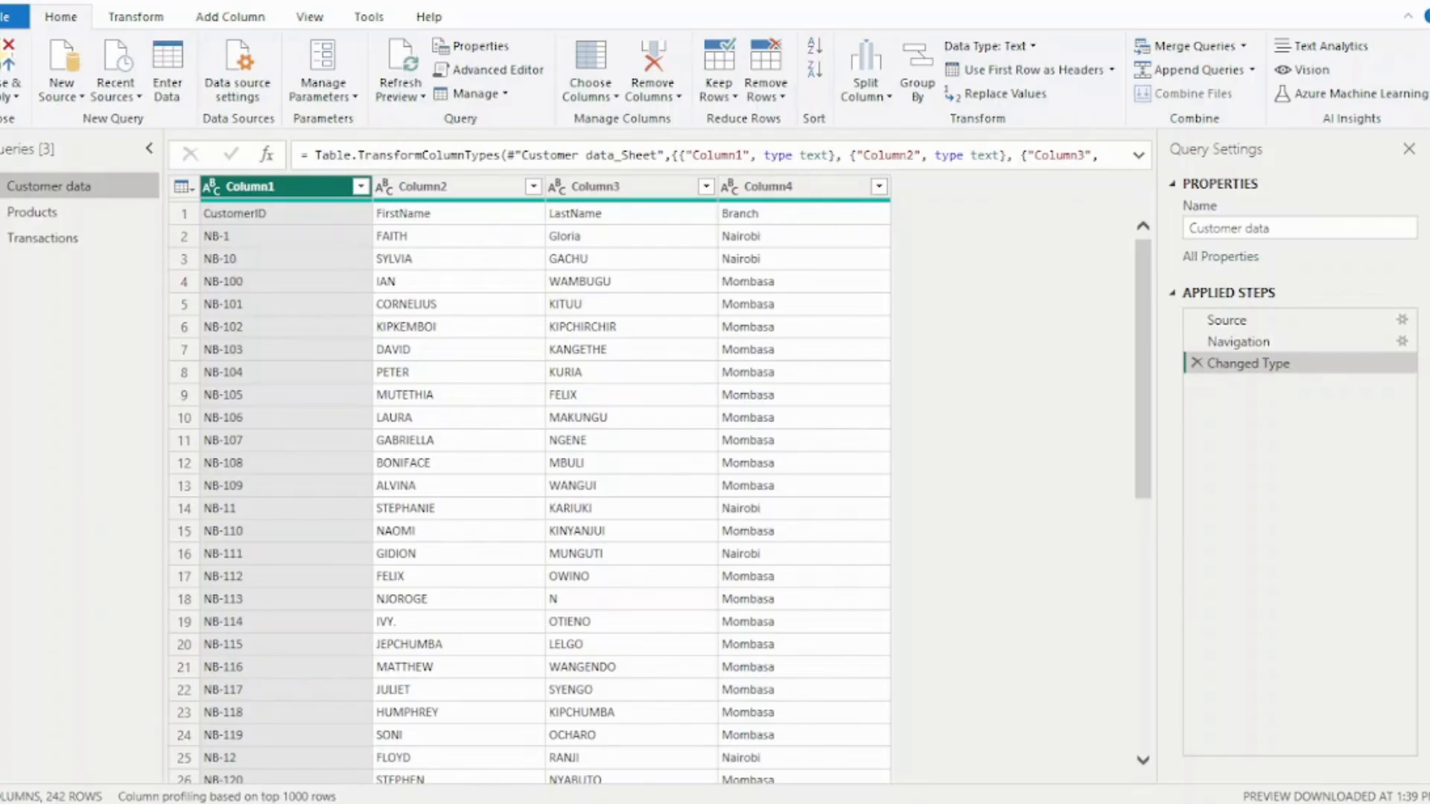
{"action": "left_click", "coordinate": [286, 214]}
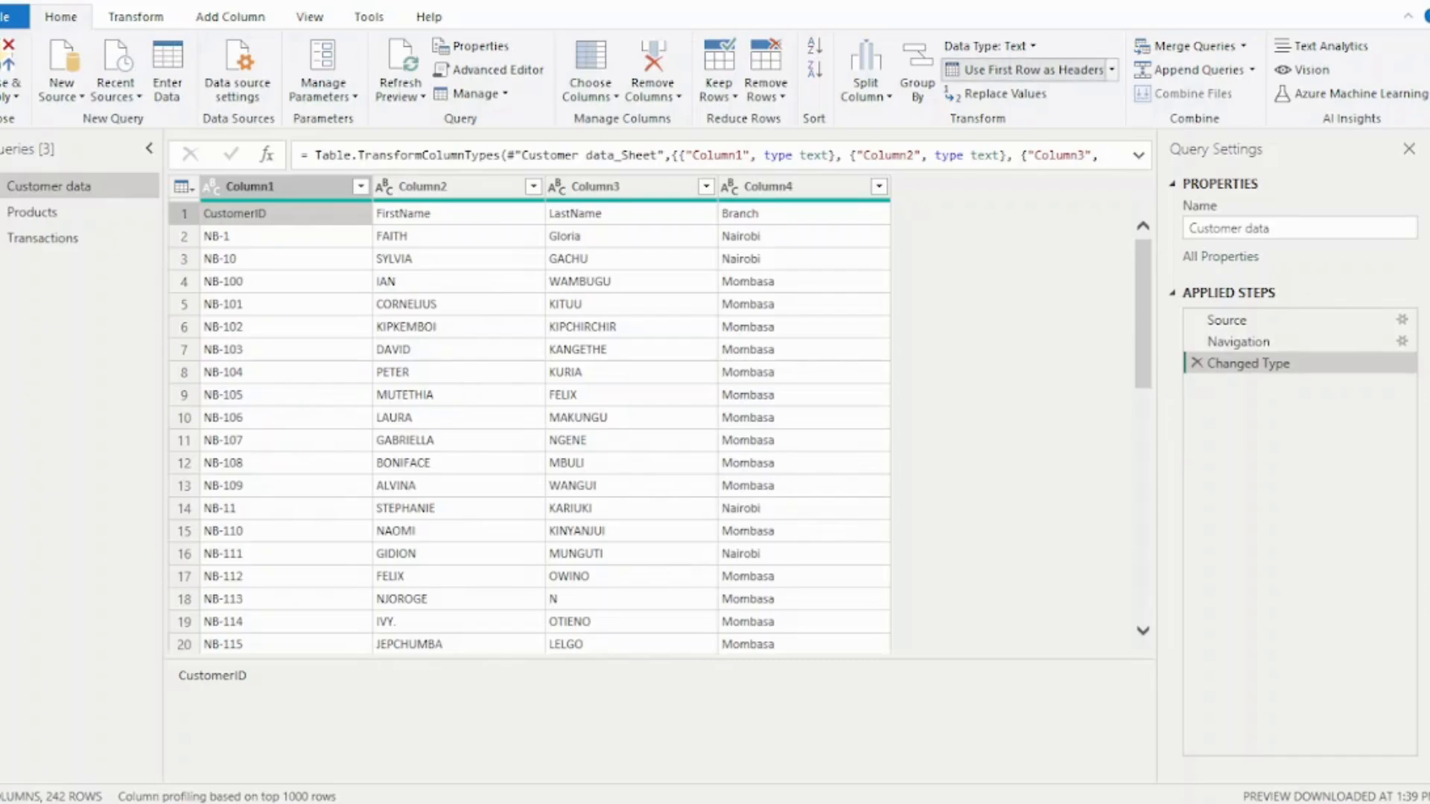
{"action": "left_click", "coordinate": [1035, 70]}
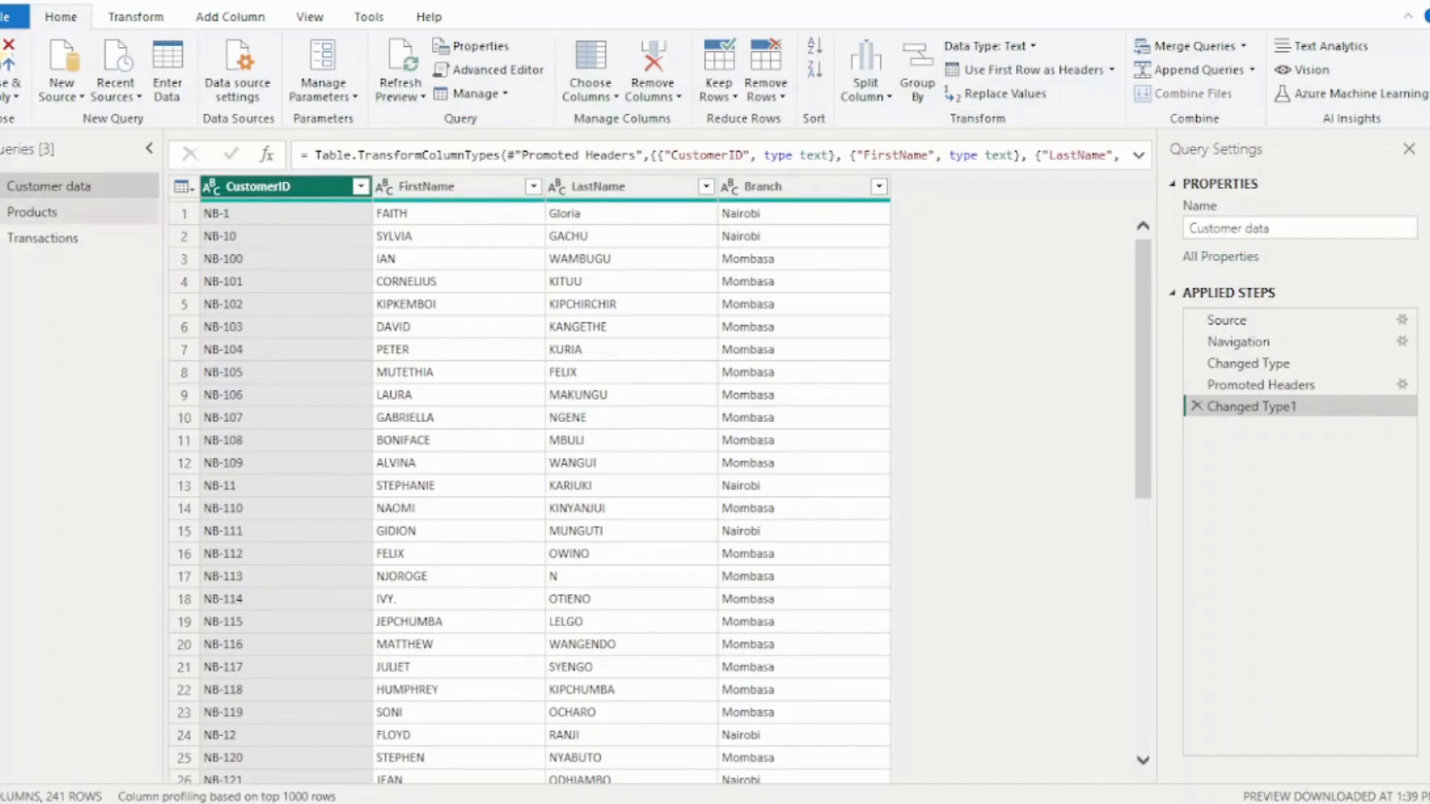
Check the column headers and data types of the Products and Transactions queries
{"action": "left_click", "coordinate": [44, 212]}
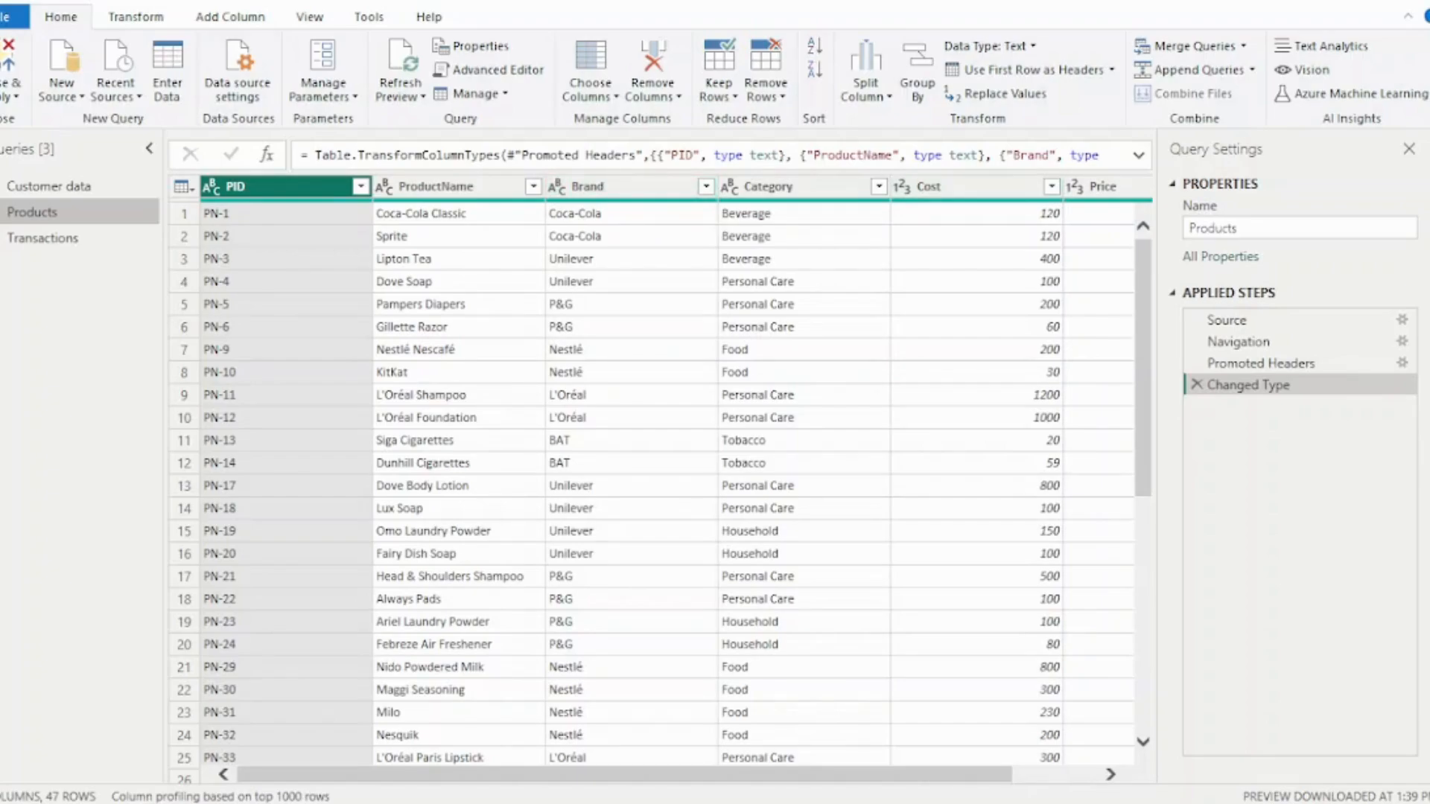
{"action": "scroll", "coordinate": [652, 484], "scroll_direction": "right", "scroll_amount": 3}
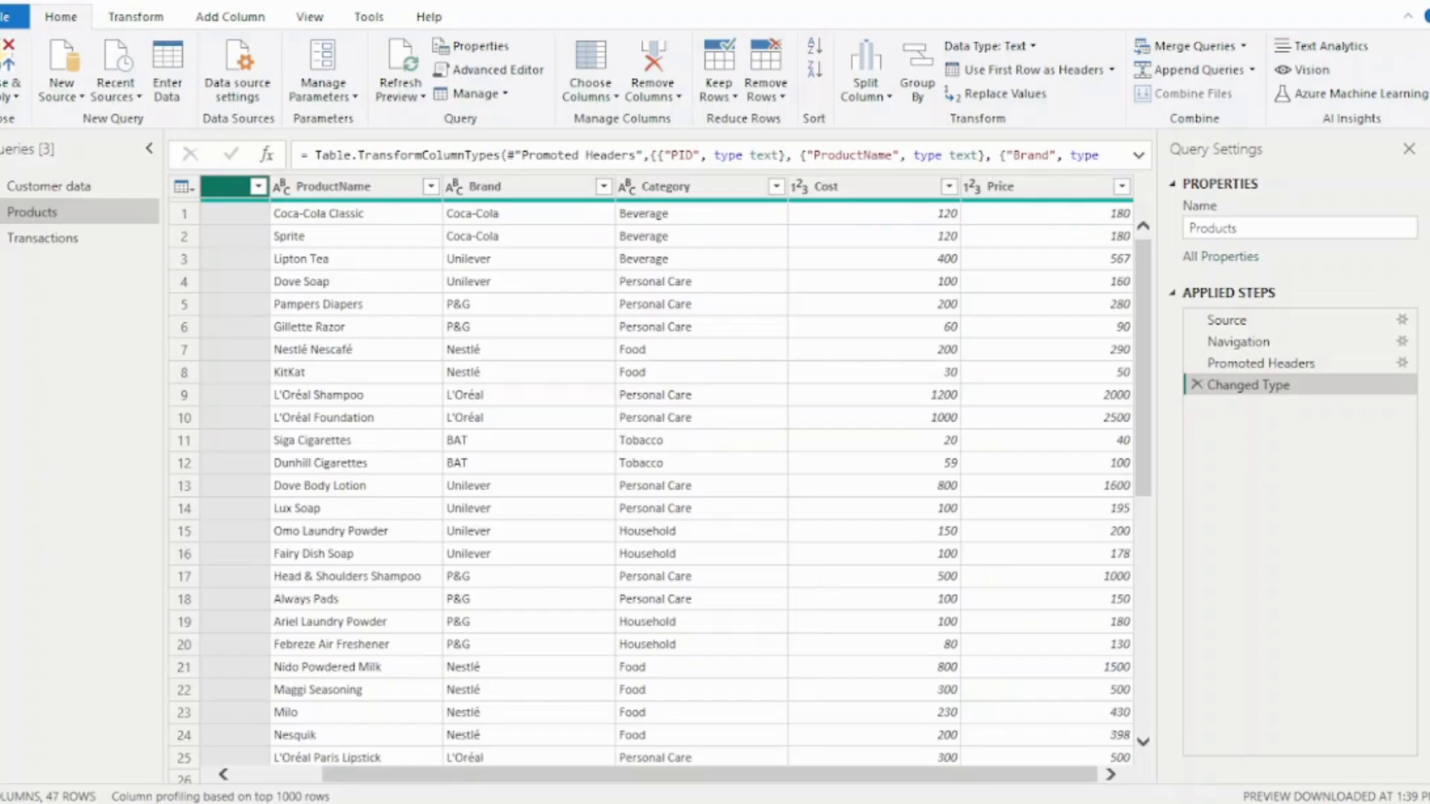
{"action": "left_click", "coordinate": [43, 238]}
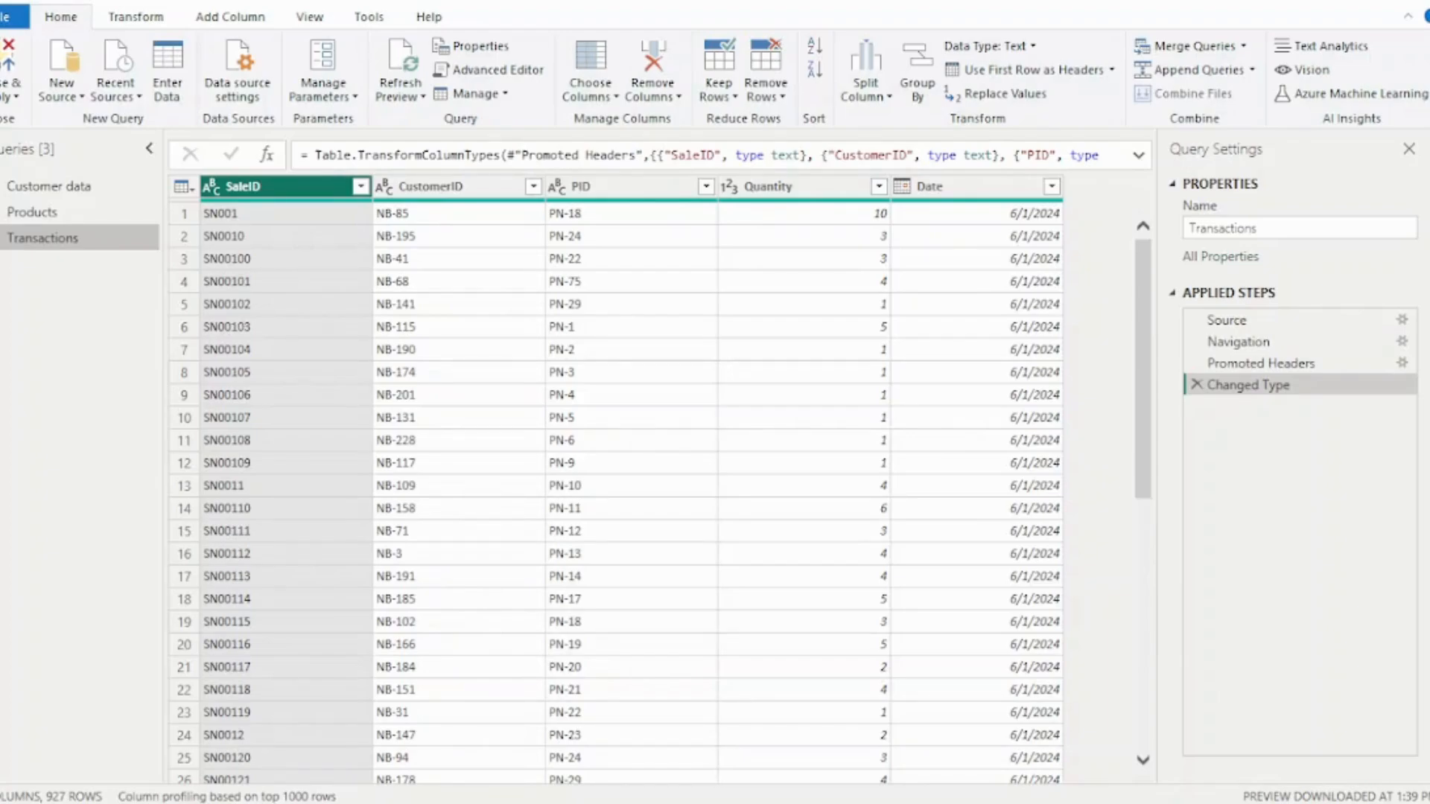
Close the query editor with its changes applied and check the fields of the Customer data, Products and Transactions tables
{"action": "left_click", "coordinate": [15, 97]}
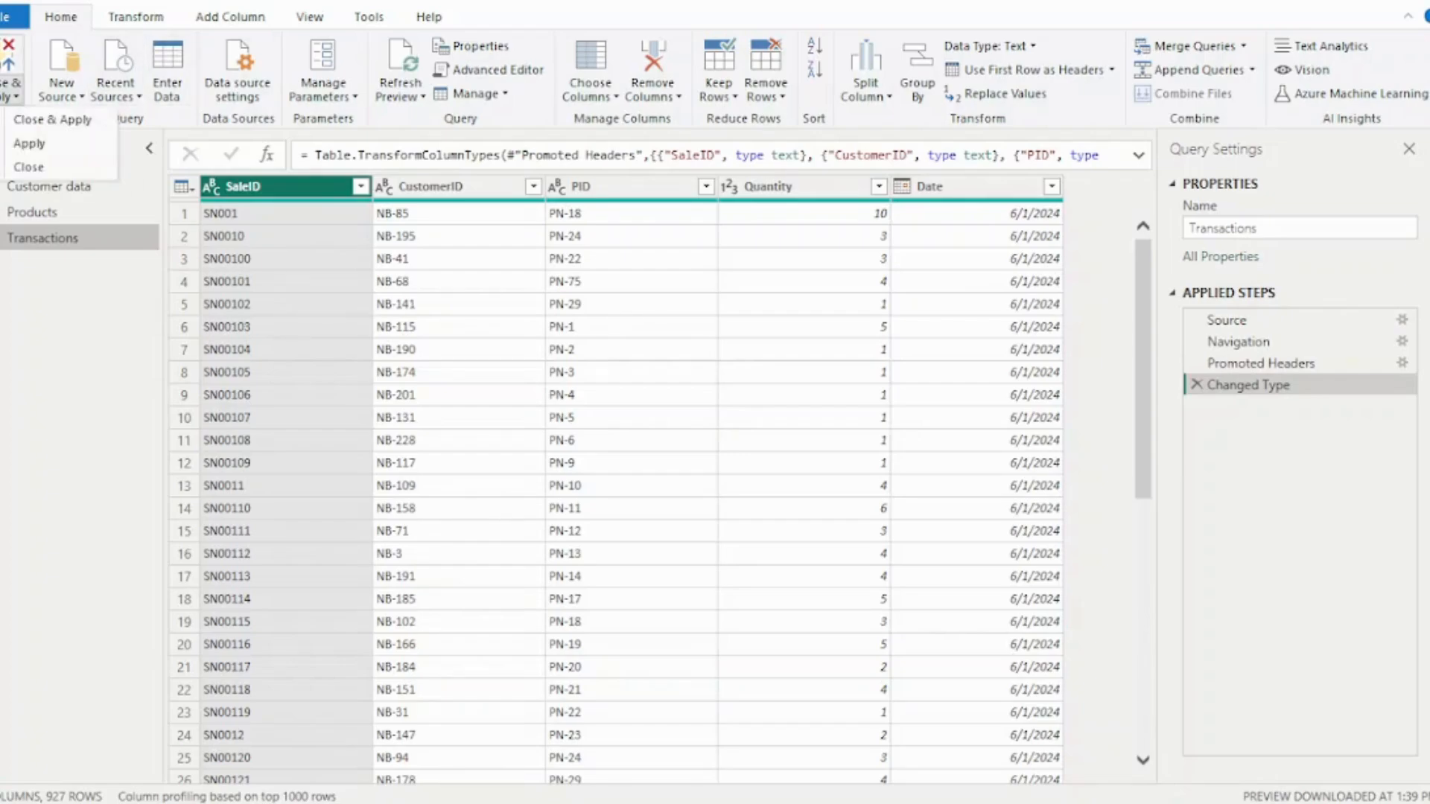
{"action": "left_click", "coordinate": [52, 120]}
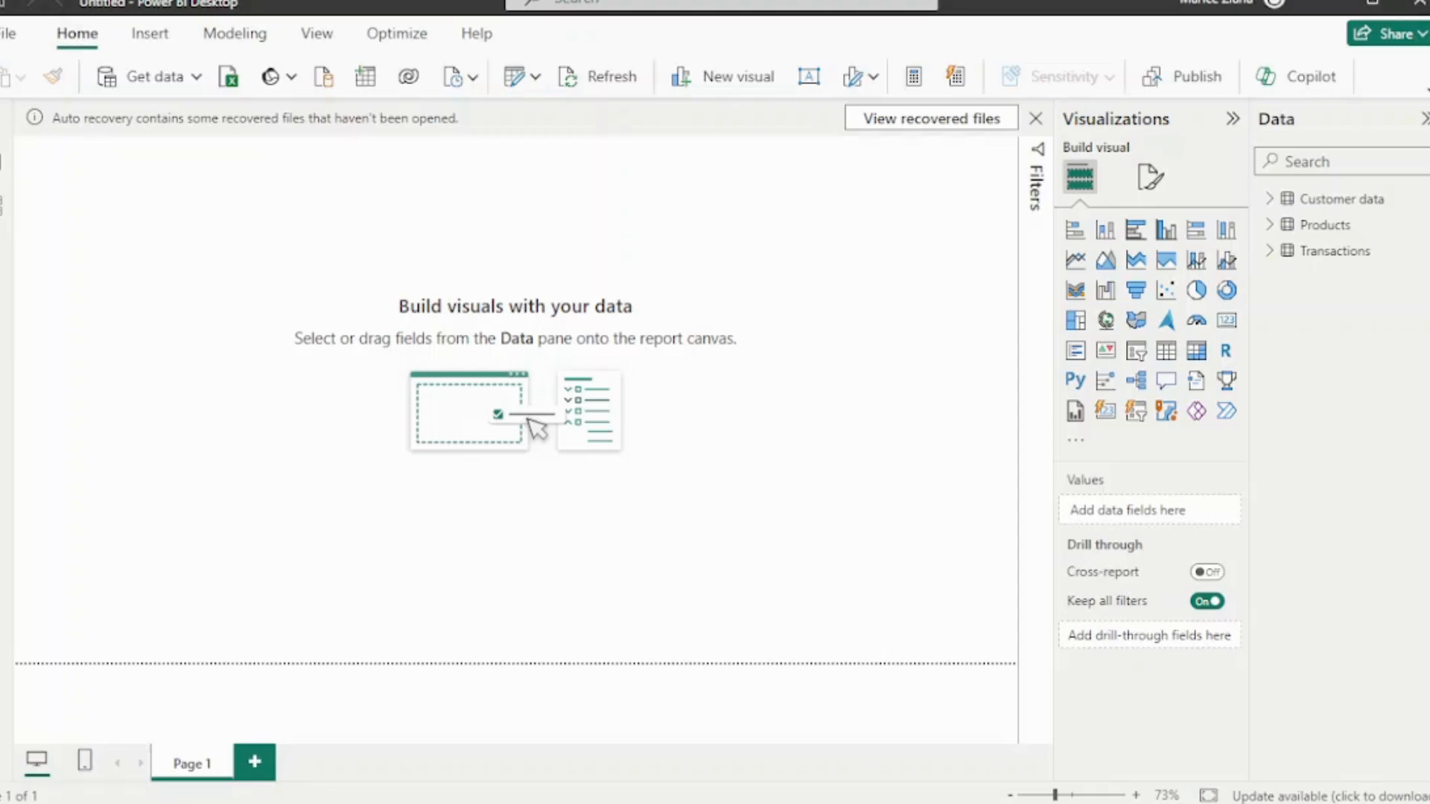
{"action": "mouse_move", "coordinate": [1428, 169]}
{"action": "left_click", "coordinate": [1333, 199]}
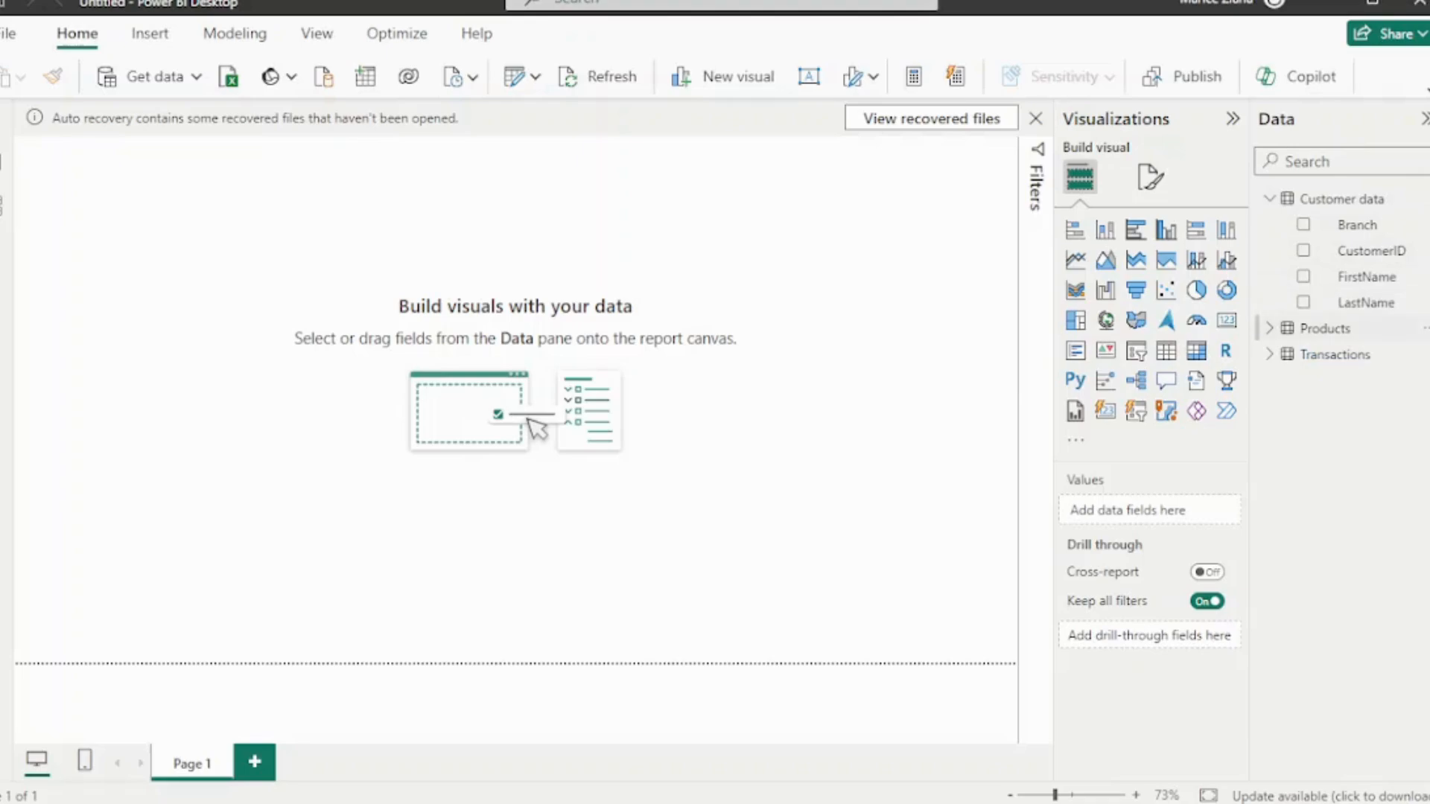
{"action": "left_click", "coordinate": [1325, 329]}
{"action": "left_click", "coordinate": [1333, 510]}
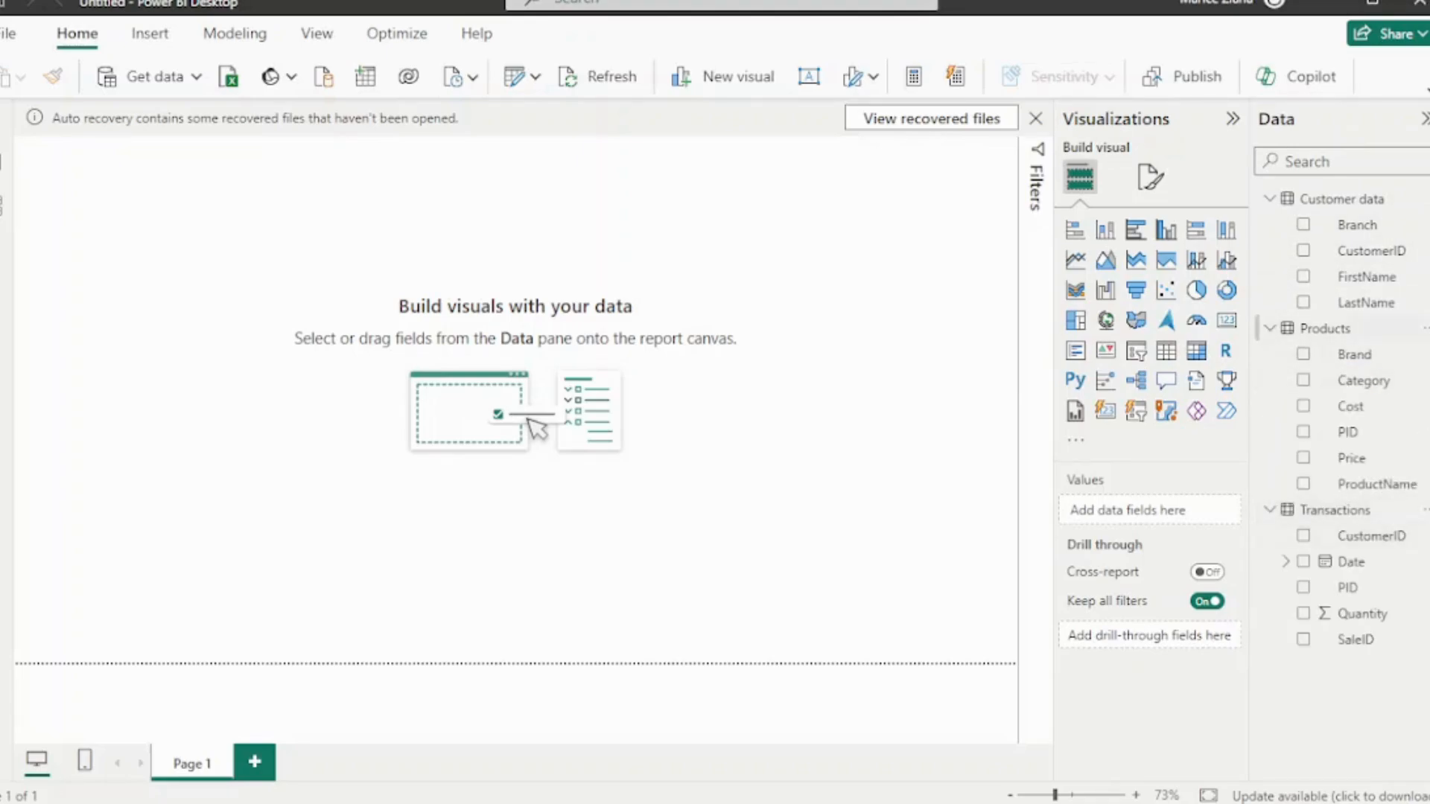
{"action": "left_click", "coordinate": [1270, 329]}
{"action": "left_click", "coordinate": [1269, 199]}
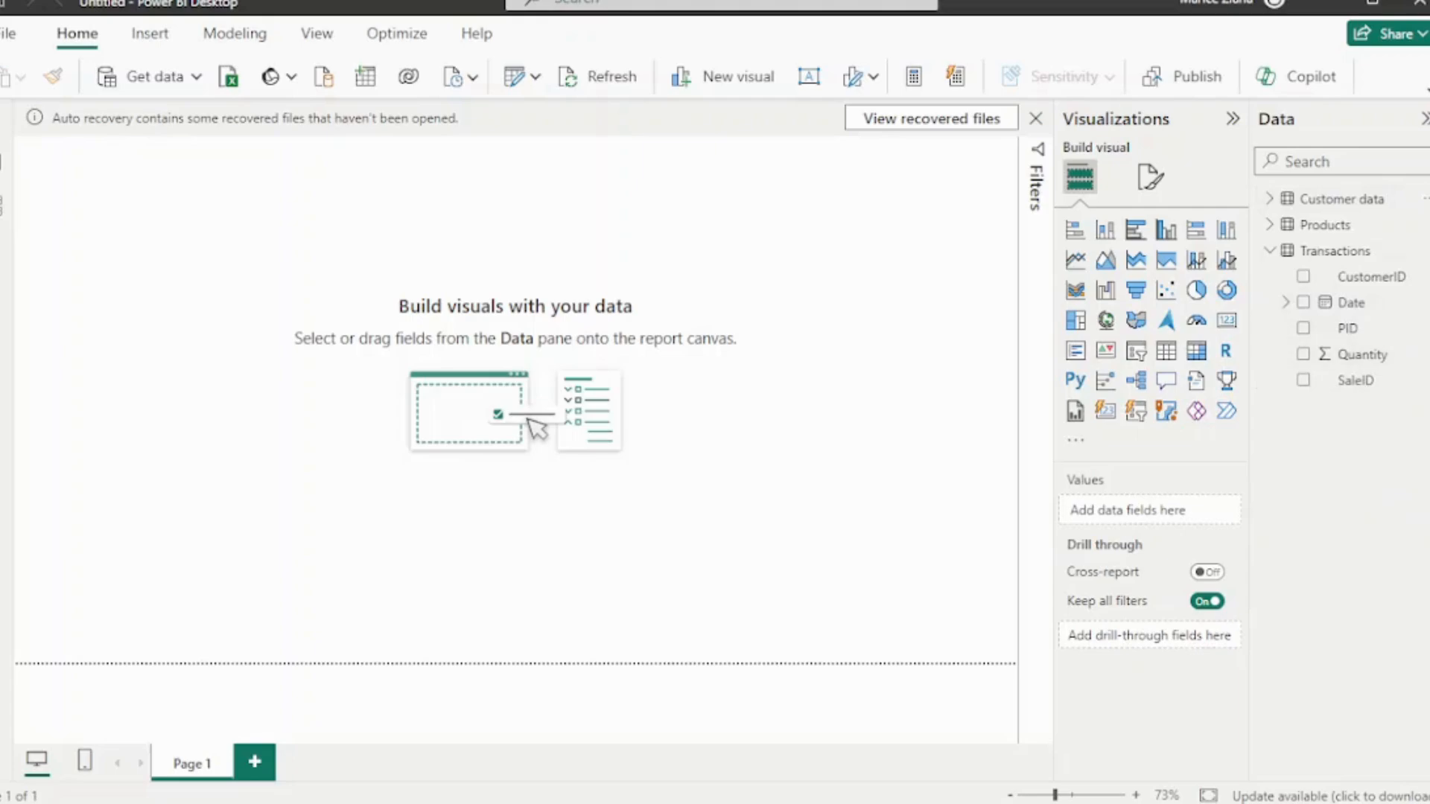
{"action": "left_click", "coordinate": [1269, 251]}
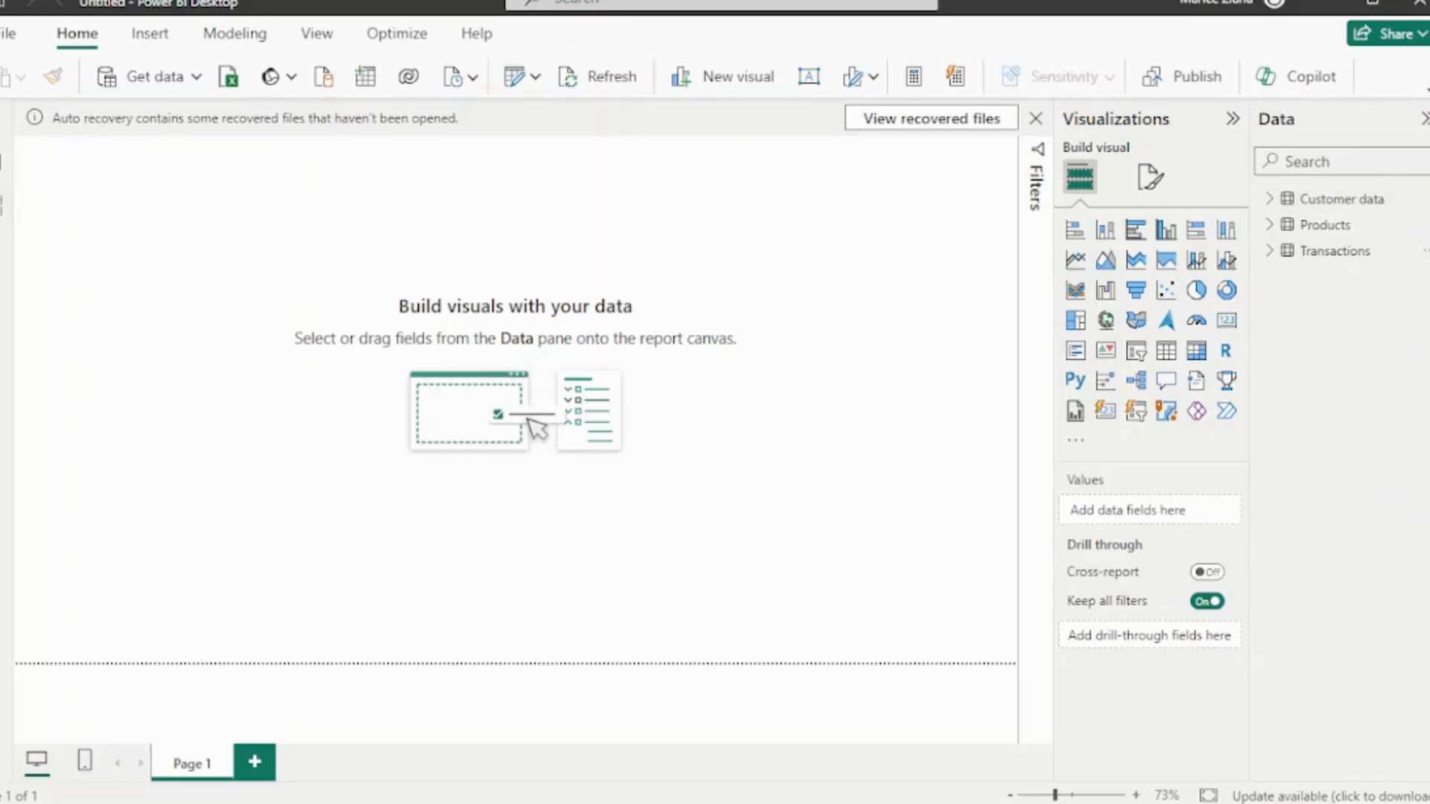
Show the data model's table relationships with the properties pane collapsed, and shift the Products table slightly away from Transactions
{"action": "left_click", "coordinate": [2, 206]}
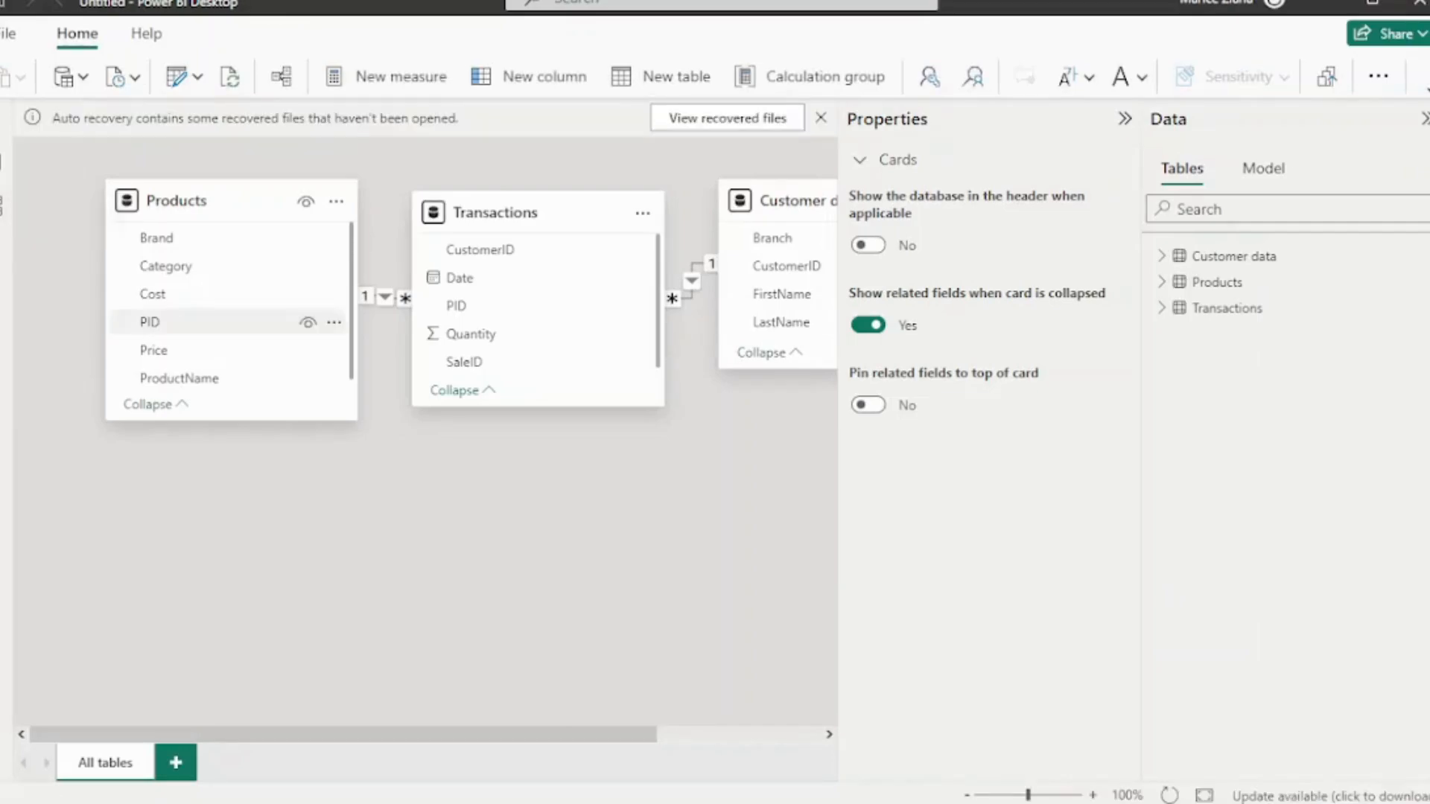
{"action": "left_click_drag", "start_coordinate": [231, 201], "coordinate": [221, 202]}
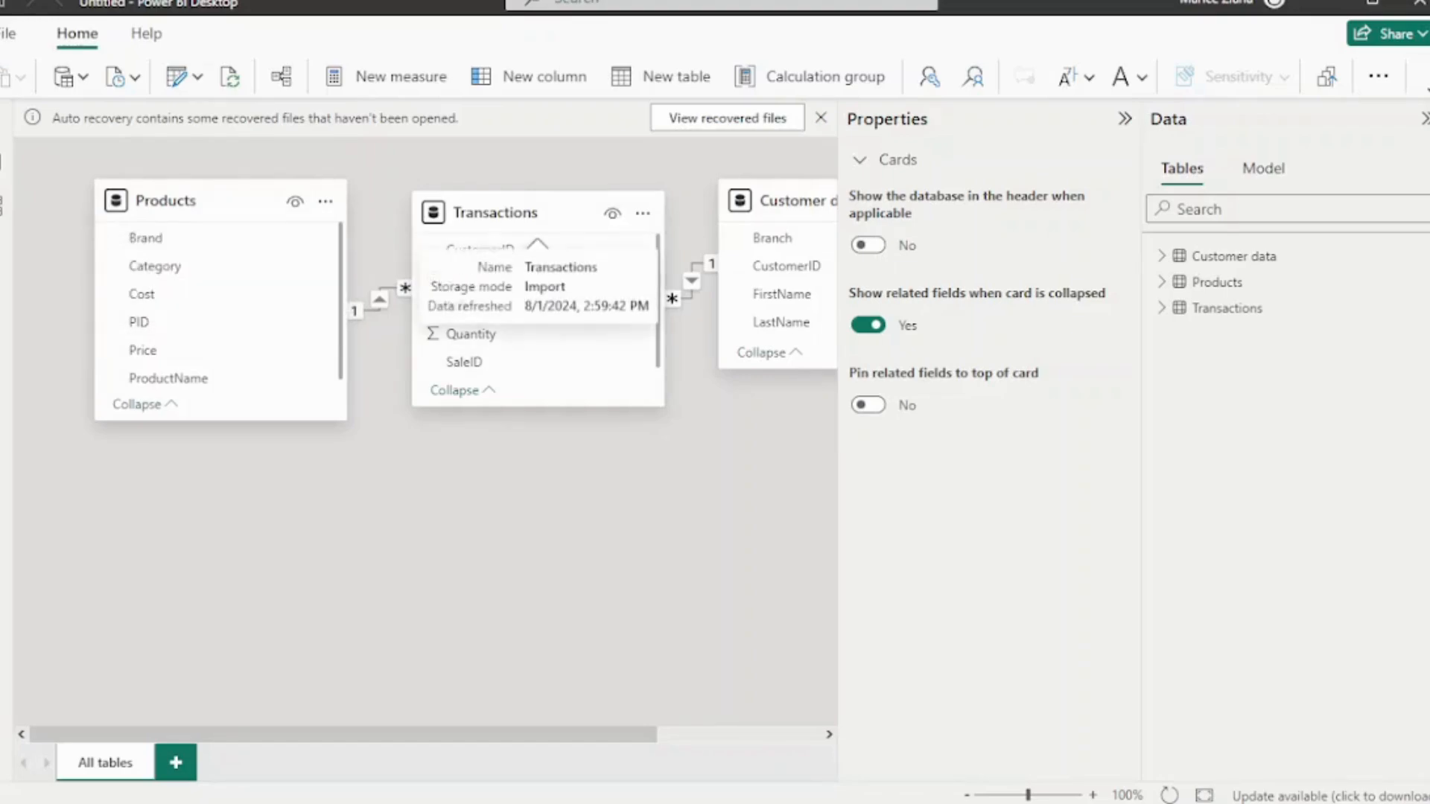
{"action": "left_click_drag", "start_coordinate": [495, 212], "coordinate": [416, 432]}
{"action": "left_click", "coordinate": [1125, 119]}
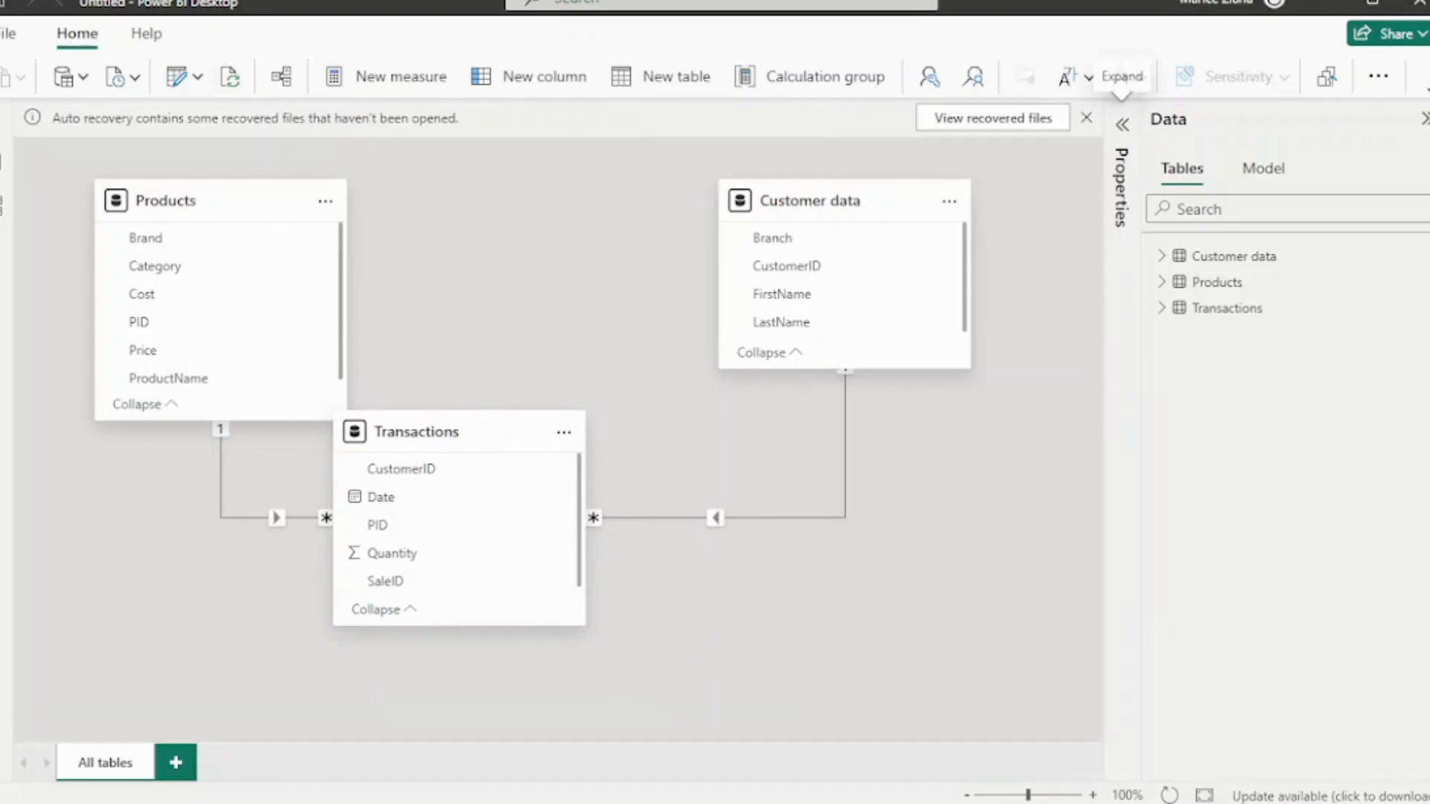
{"action": "left_click_drag", "start_coordinate": [416, 432], "coordinate": [497, 214]}
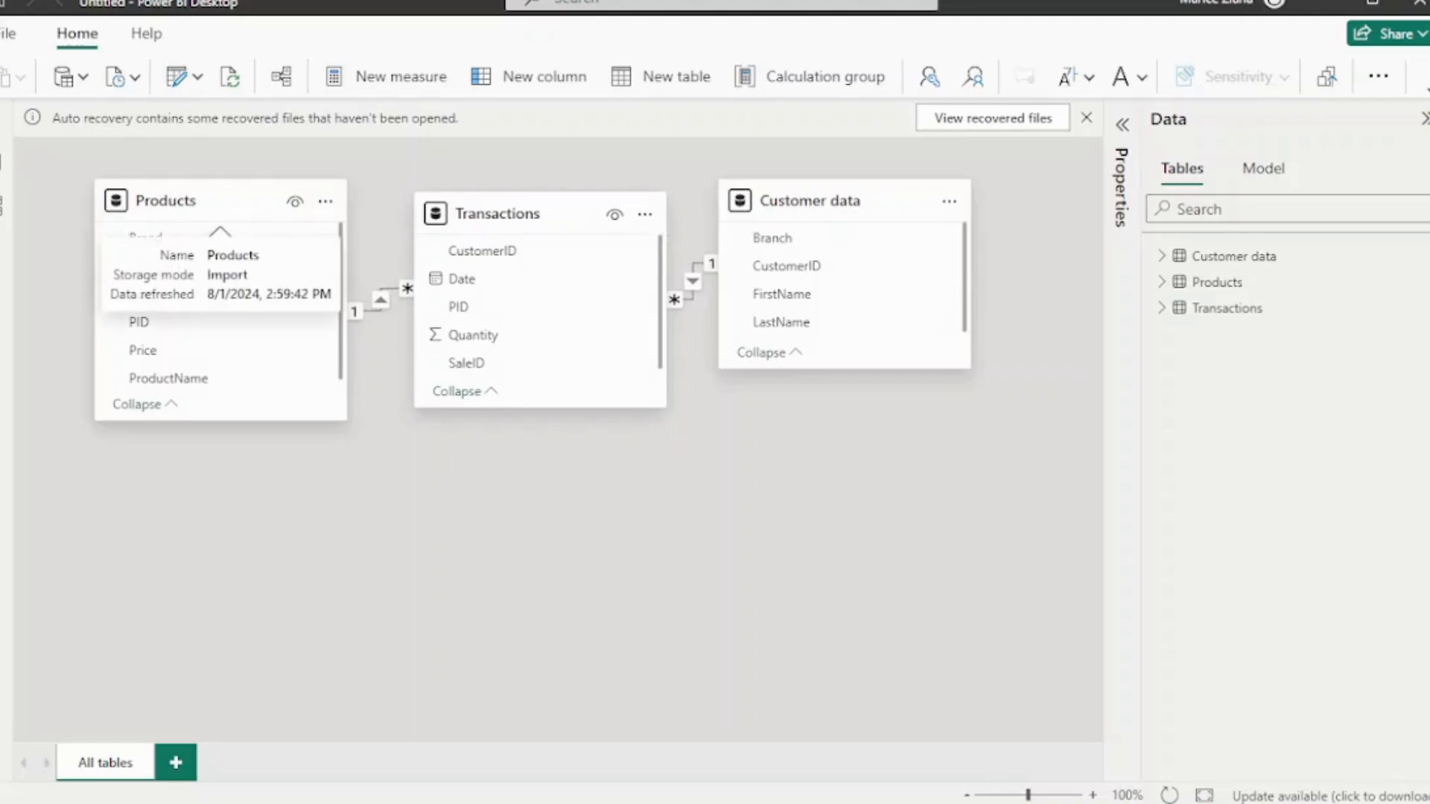
Narrow the Products table in the model diagram and move the Customer data table farther away from Transactions
{"action": "left_click", "coordinate": [179, 201]}
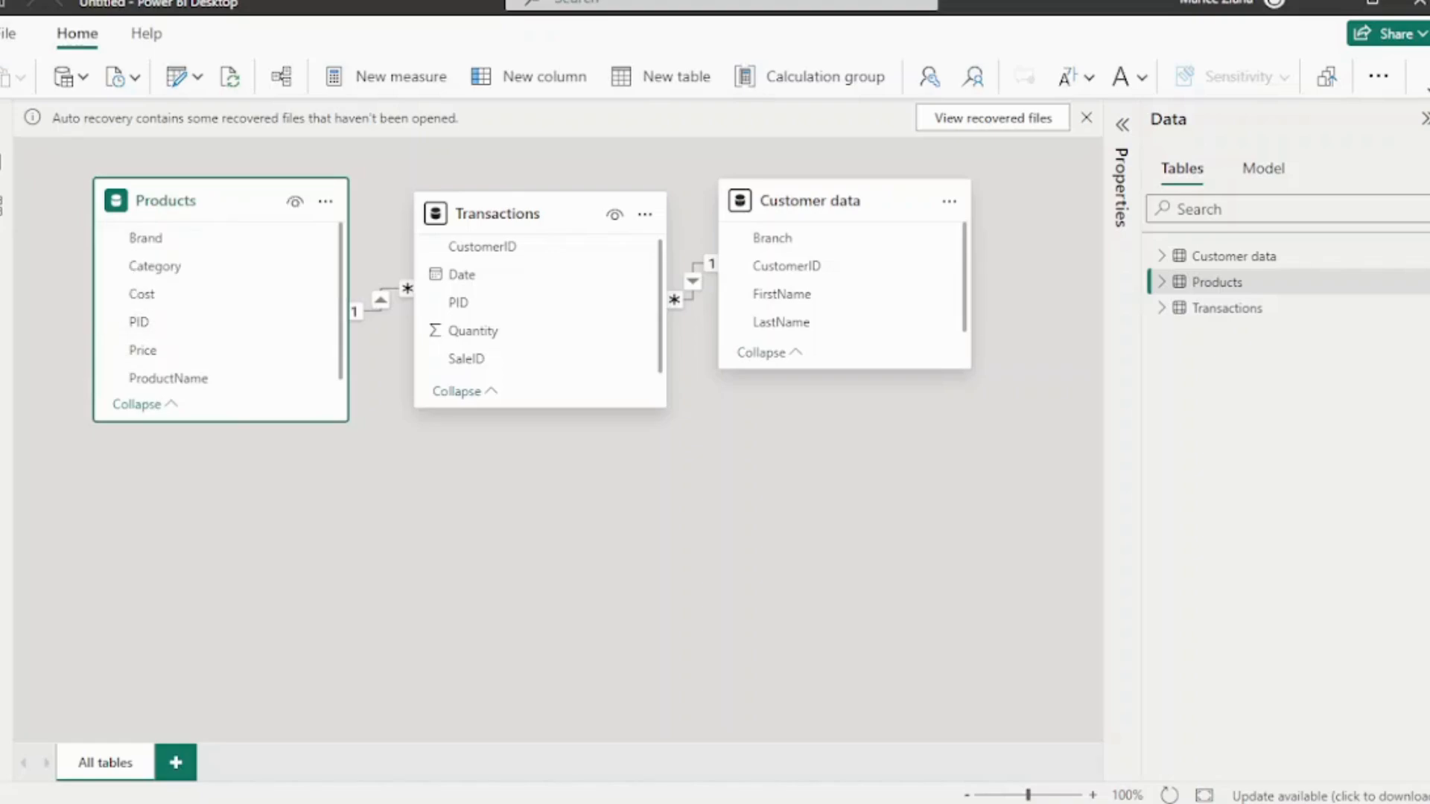
{"action": "left_click_drag", "start_coordinate": [348, 304], "coordinate": [294, 304]}
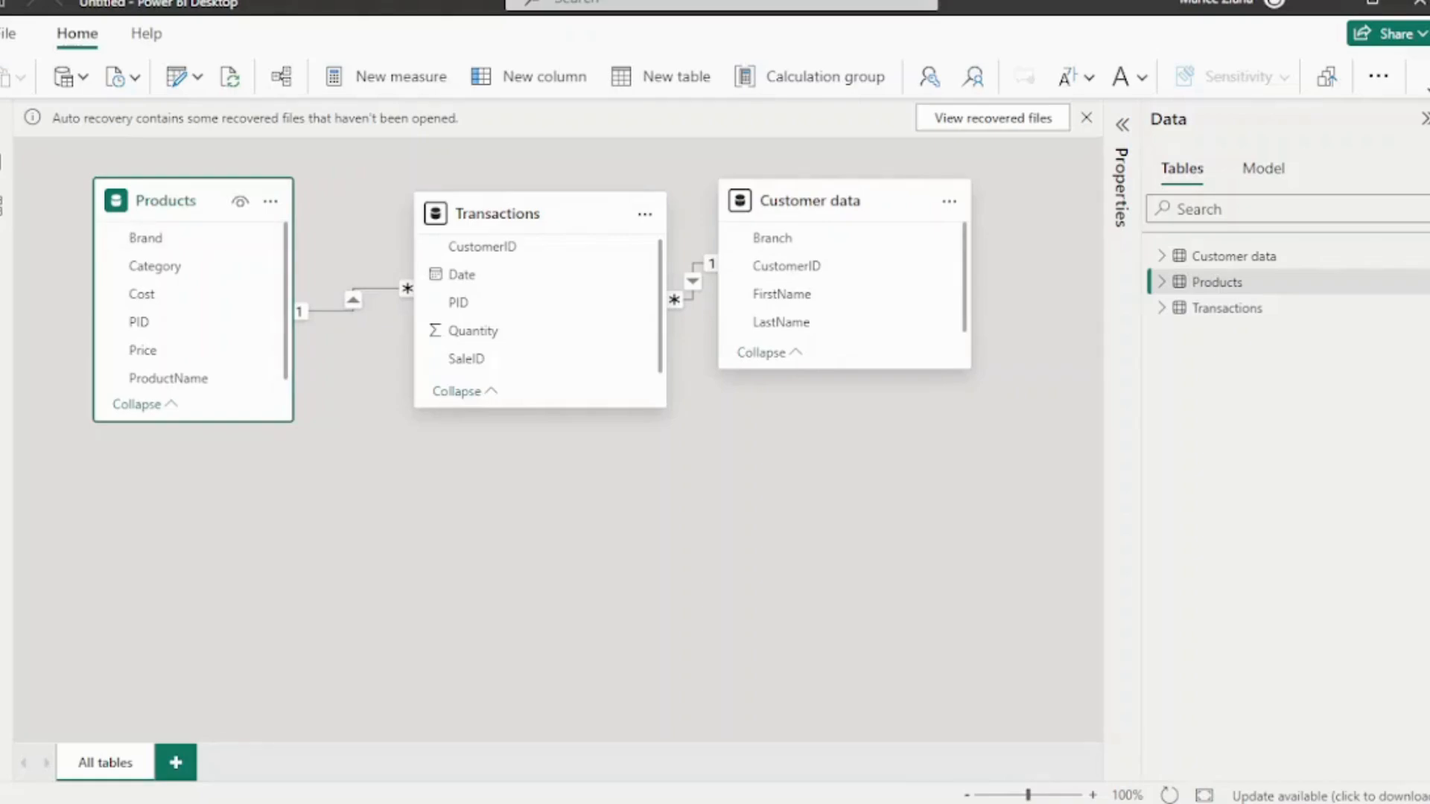
{"action": "scroll", "coordinate": [194, 313], "scroll_direction": "down", "scroll_amount": 1}
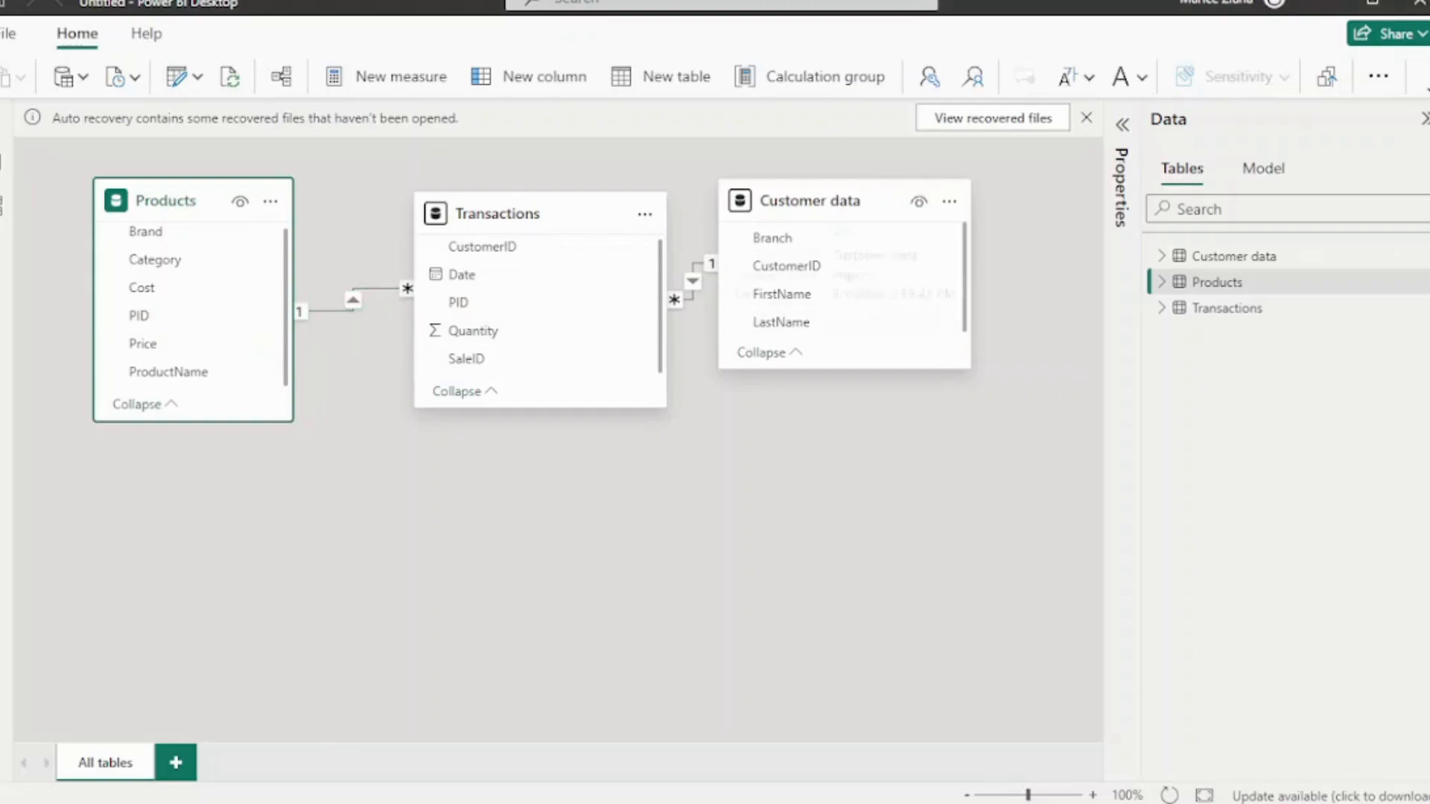
{"action": "left_click_drag", "start_coordinate": [810, 201], "coordinate": [899, 227]}
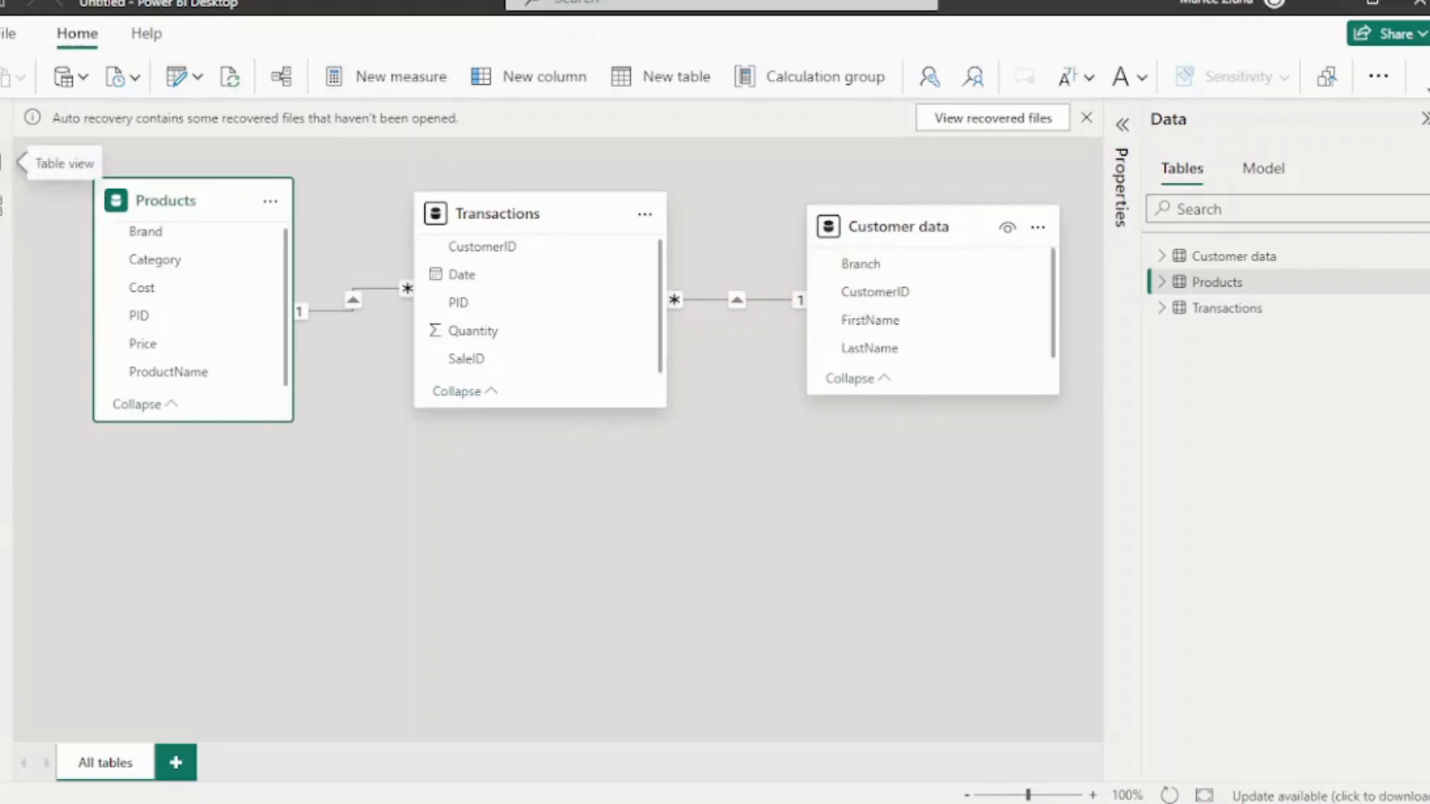
Switch to the table view and add a new calculated column to the Transactions table
{"action": "left_click", "coordinate": [5, 160]}
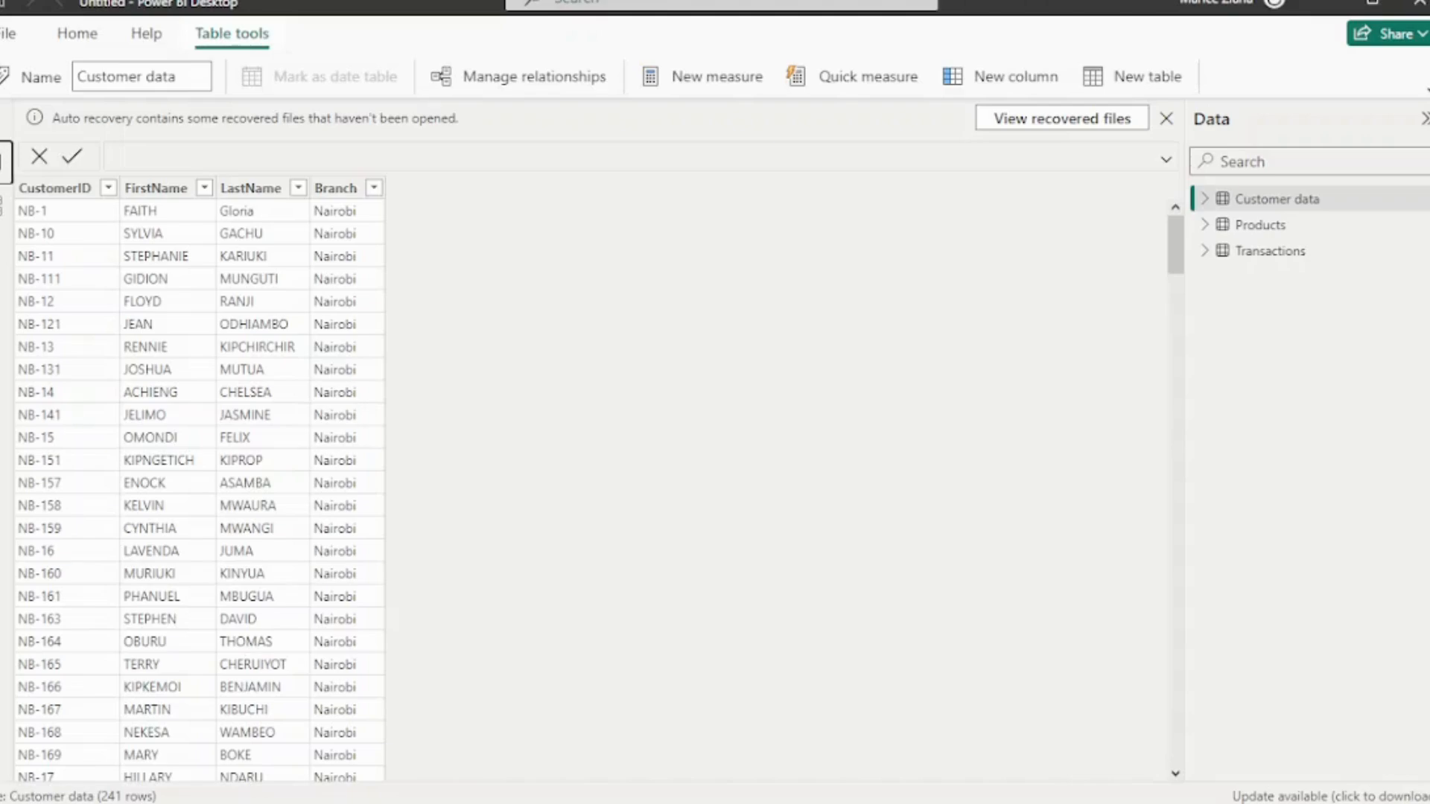
{"action": "left_click", "coordinate": [1204, 224]}
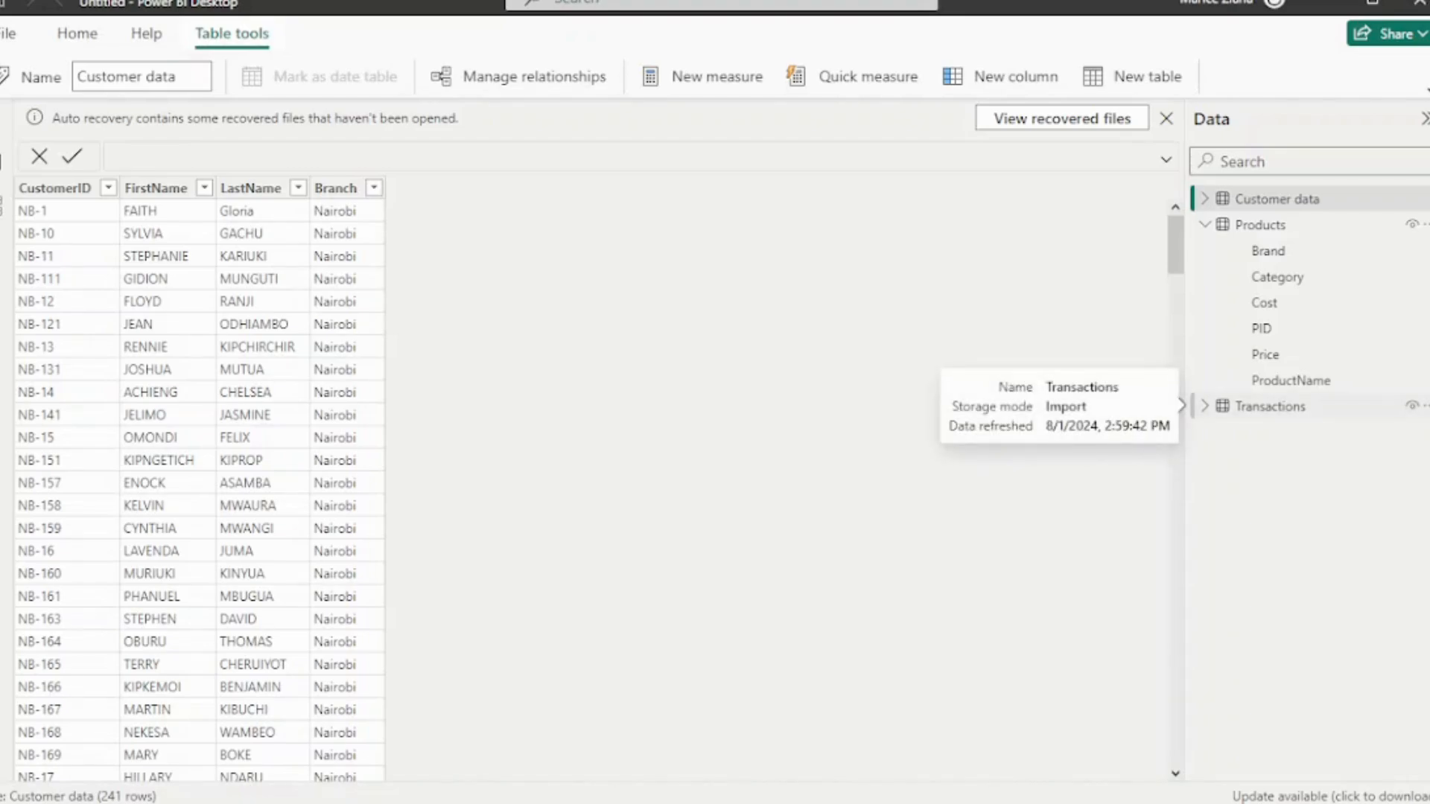
{"action": "left_click", "coordinate": [1204, 406]}
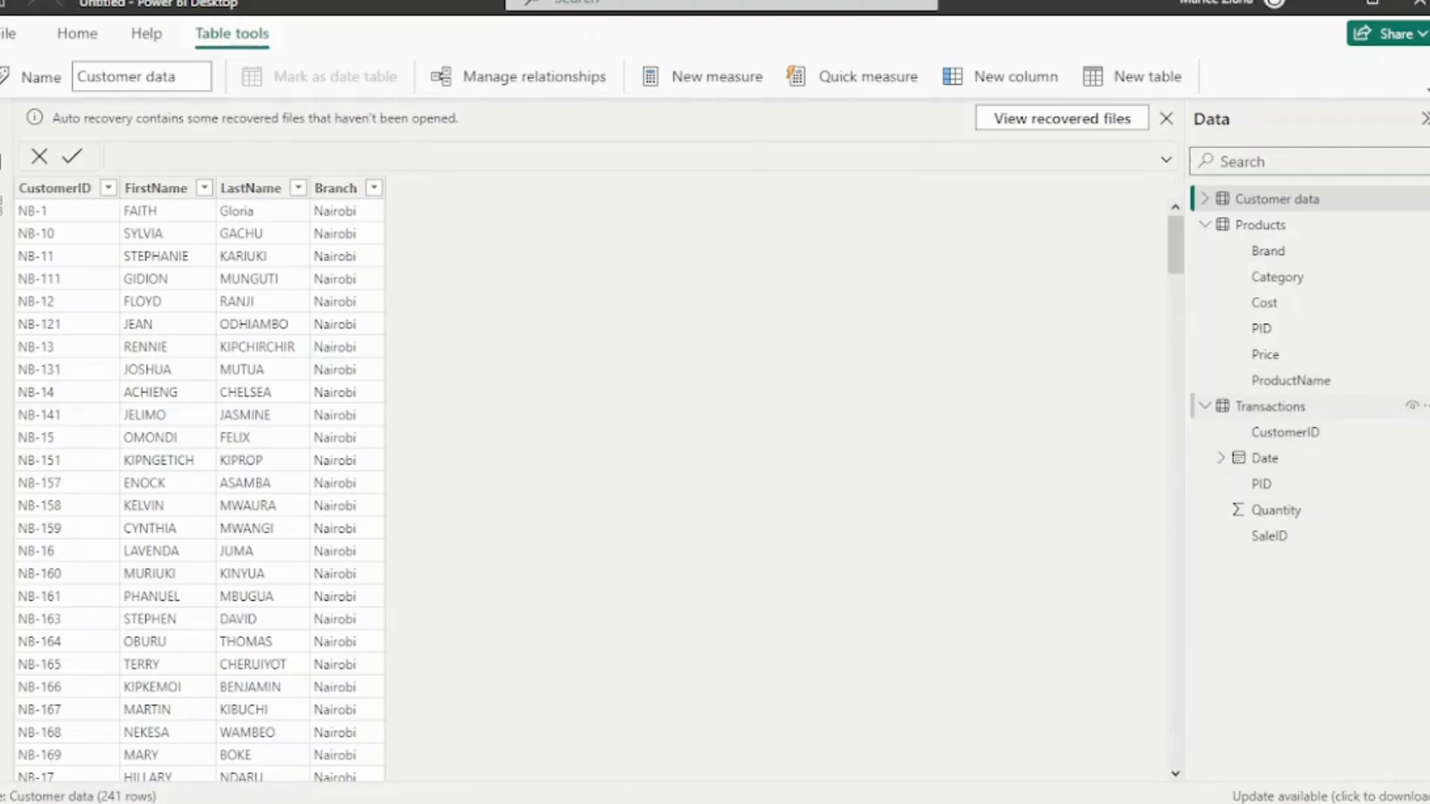
{"action": "left_click", "coordinate": [1204, 406]}
{"action": "right_click", "coordinate": [1204, 406]}
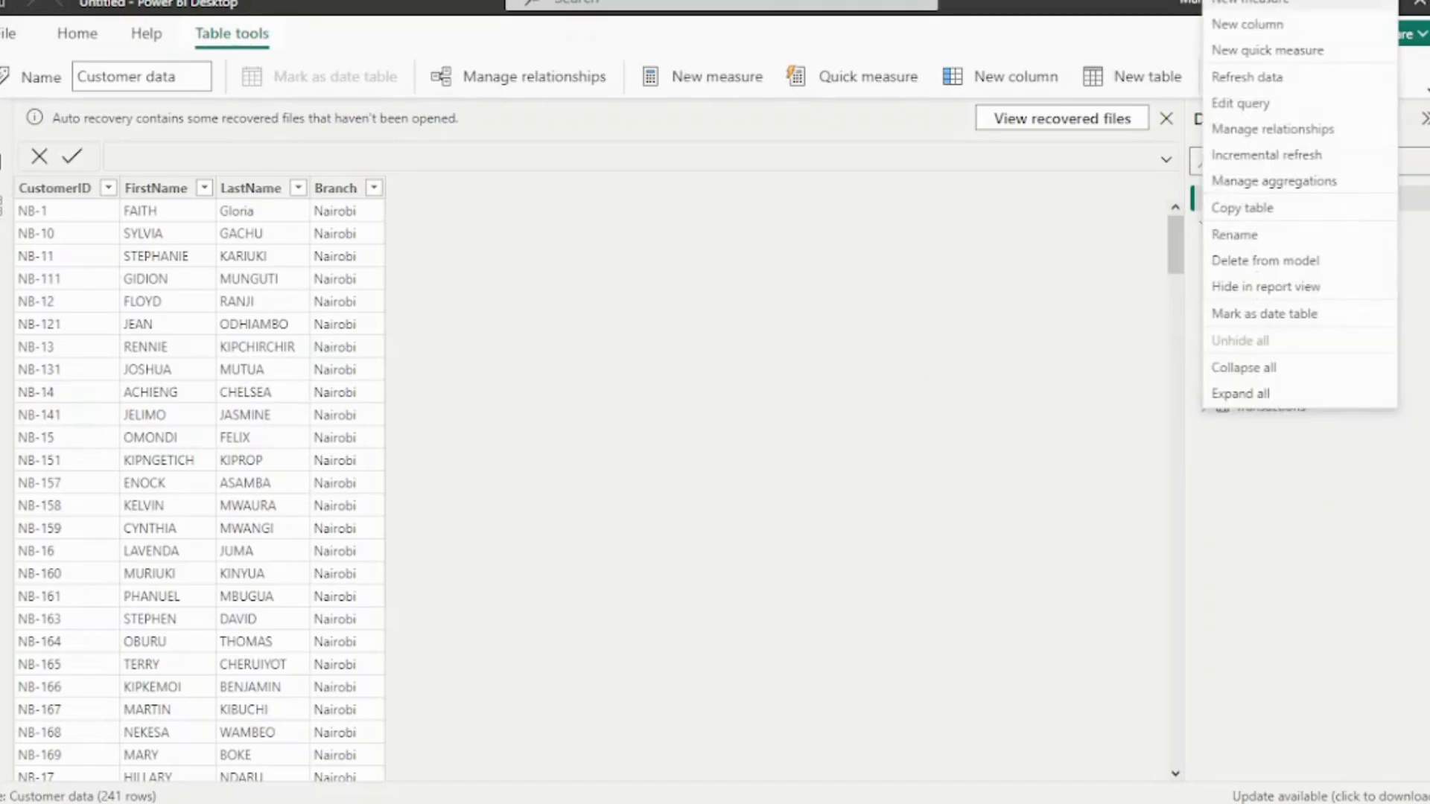
{"action": "left_click", "coordinate": [1248, 25]}
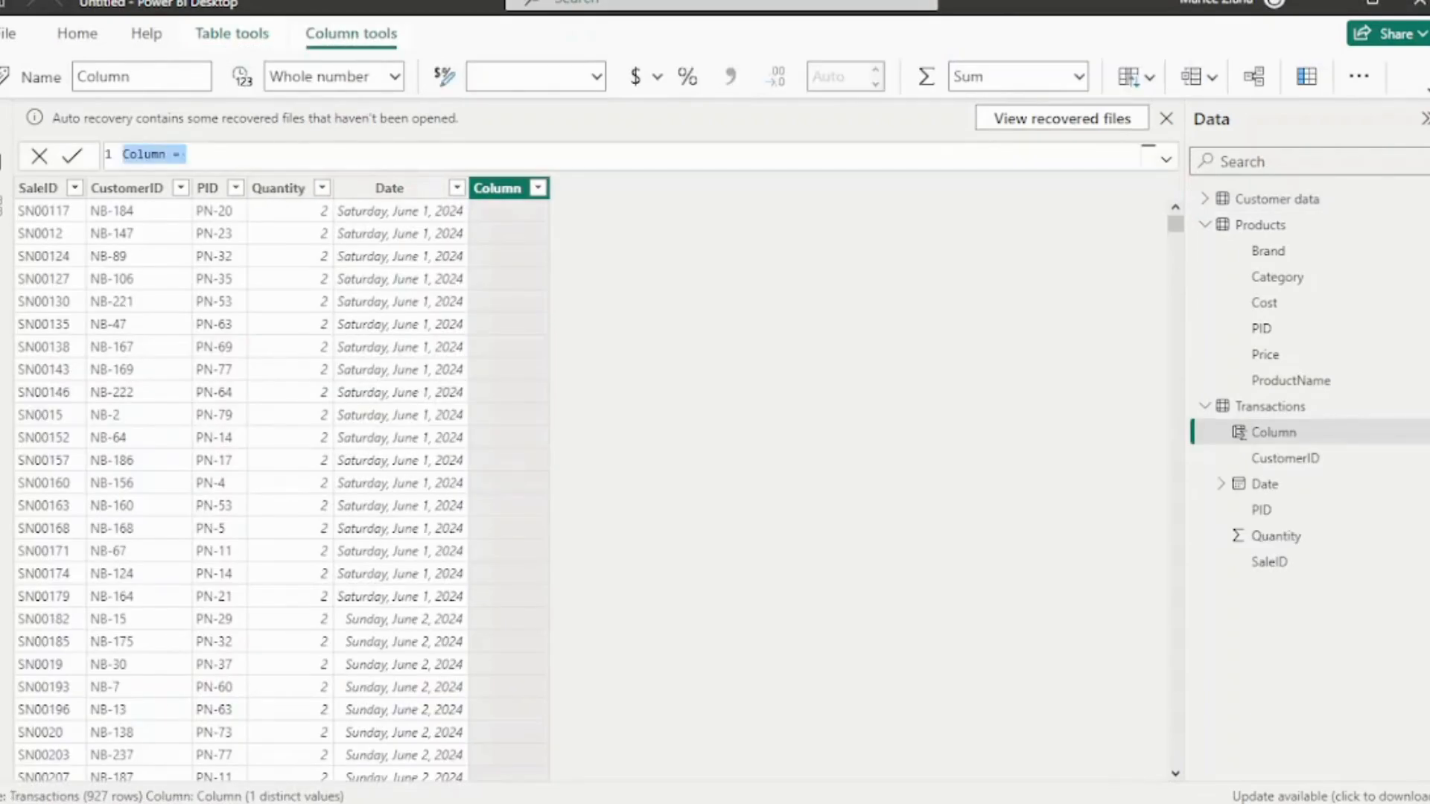
Name the new column Profits and begin its formula with Transactions[Quantity] * RELATED(Products[Price])
{"action": "key", "text": "BackSpace"}
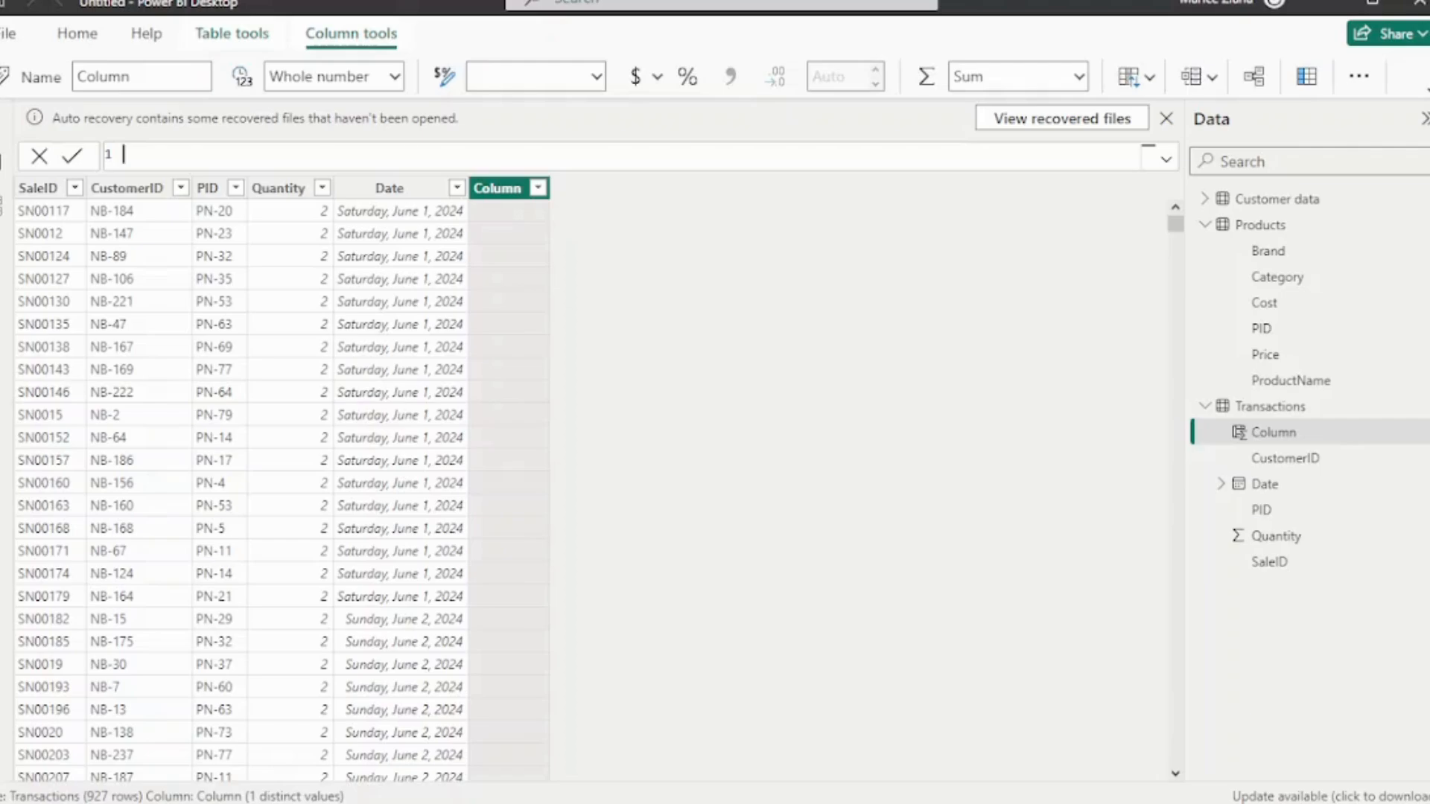
{"action": "type", "text": "Profits ="}
{"action": "type", "text": "Qua"}
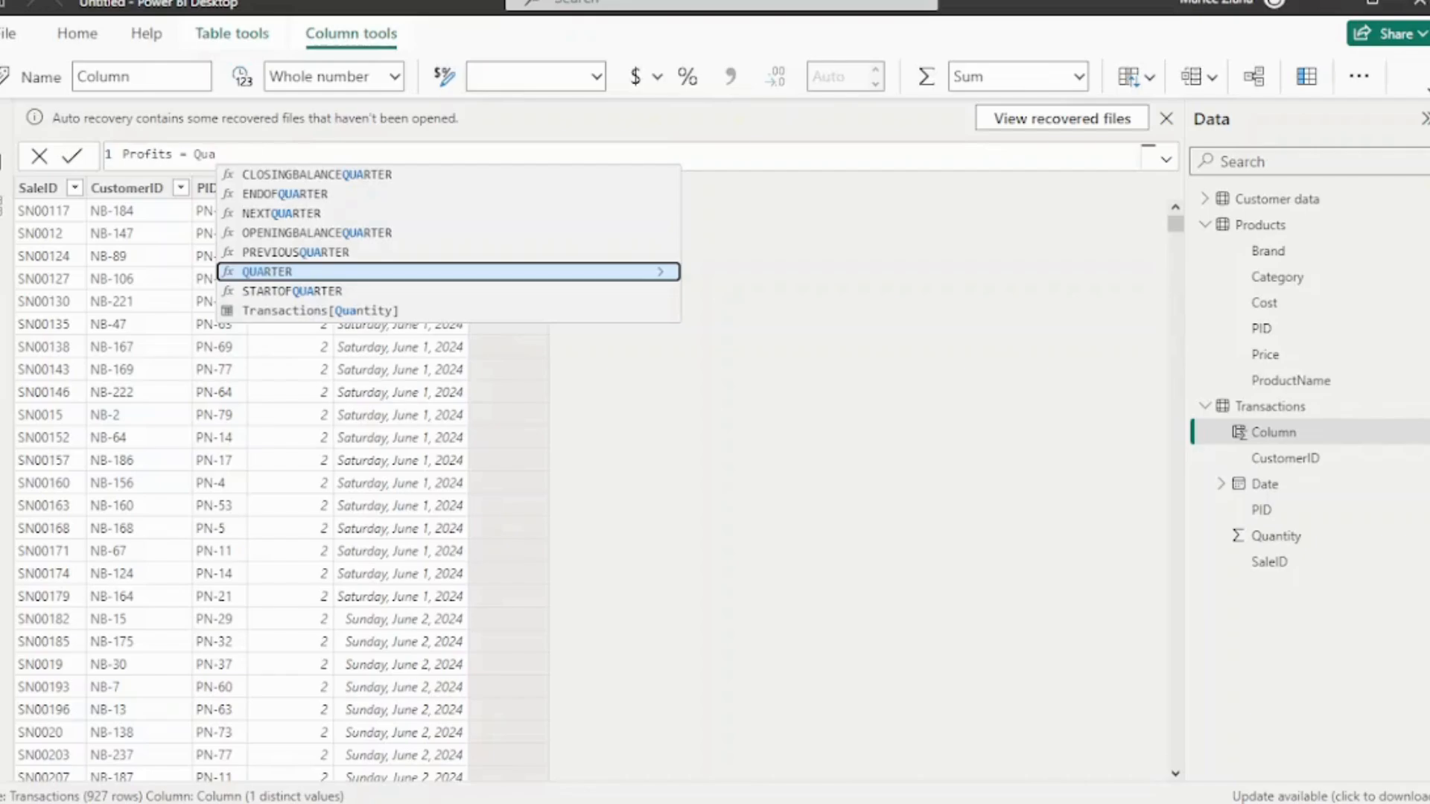
{"action": "key", "text": "Down"}
{"action": "key", "text": "Down"}
{"action": "key", "text": "Tab"}
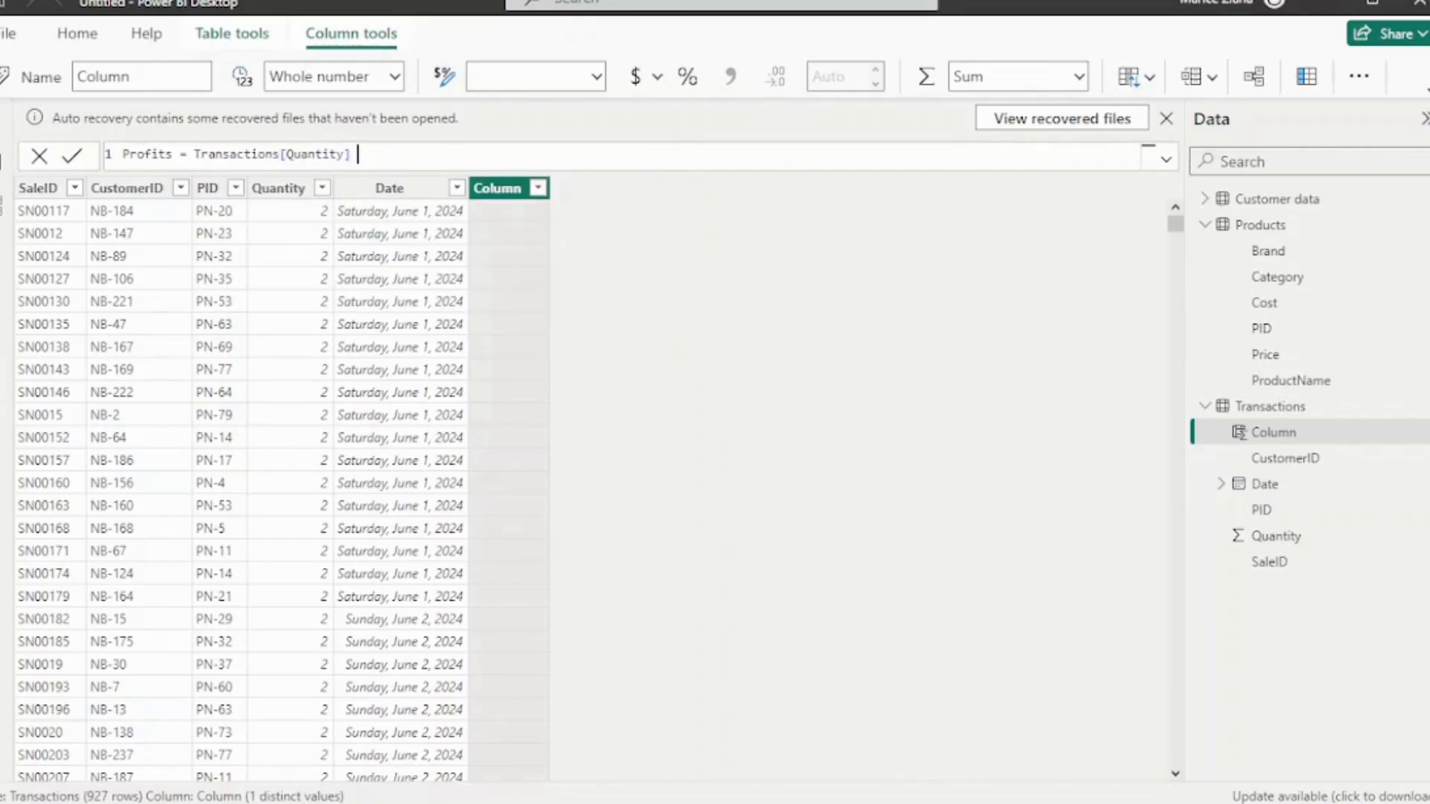
{"action": "type", "text": "* RELATE"}
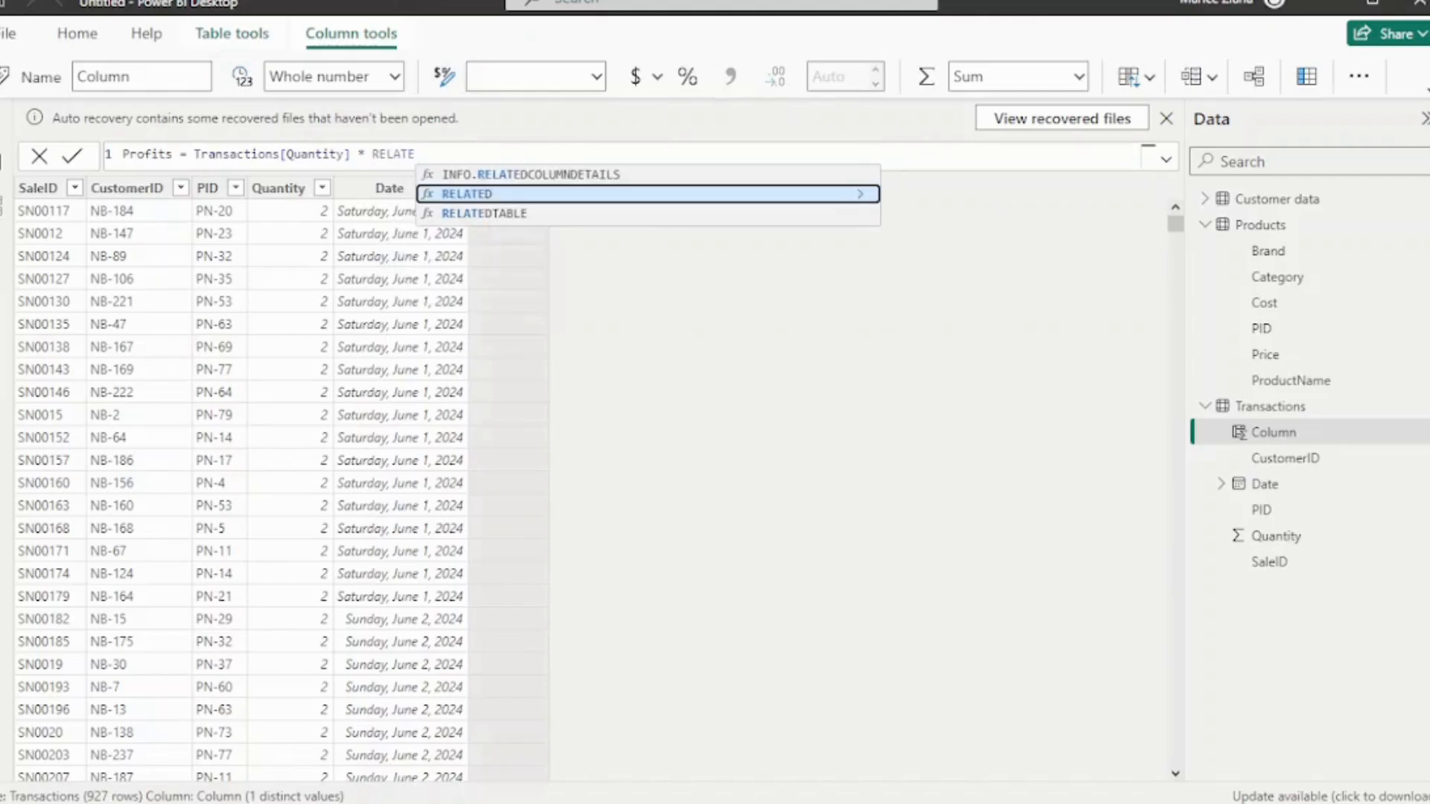
{"action": "type", "text": "D"}
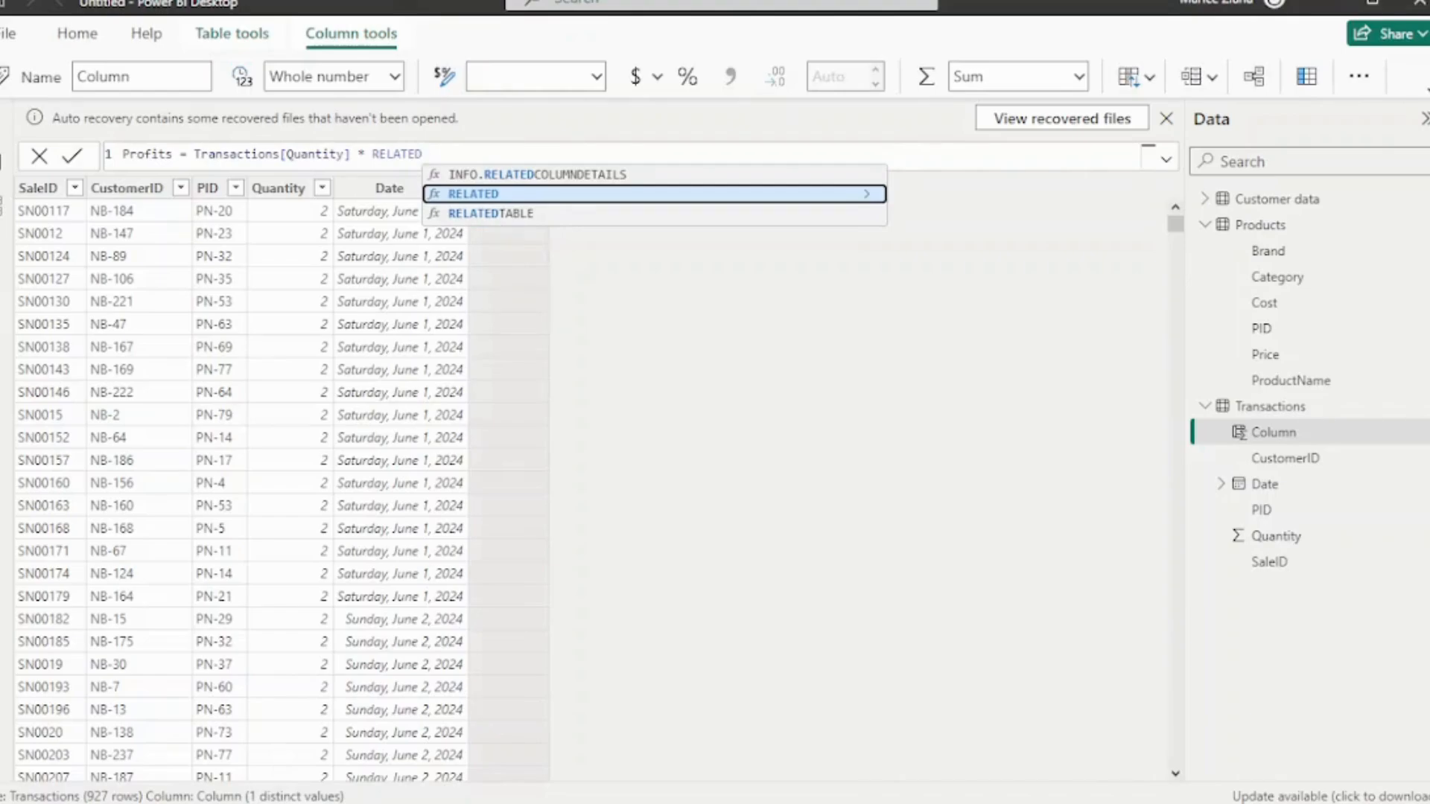
{"action": "type", "text": "("}
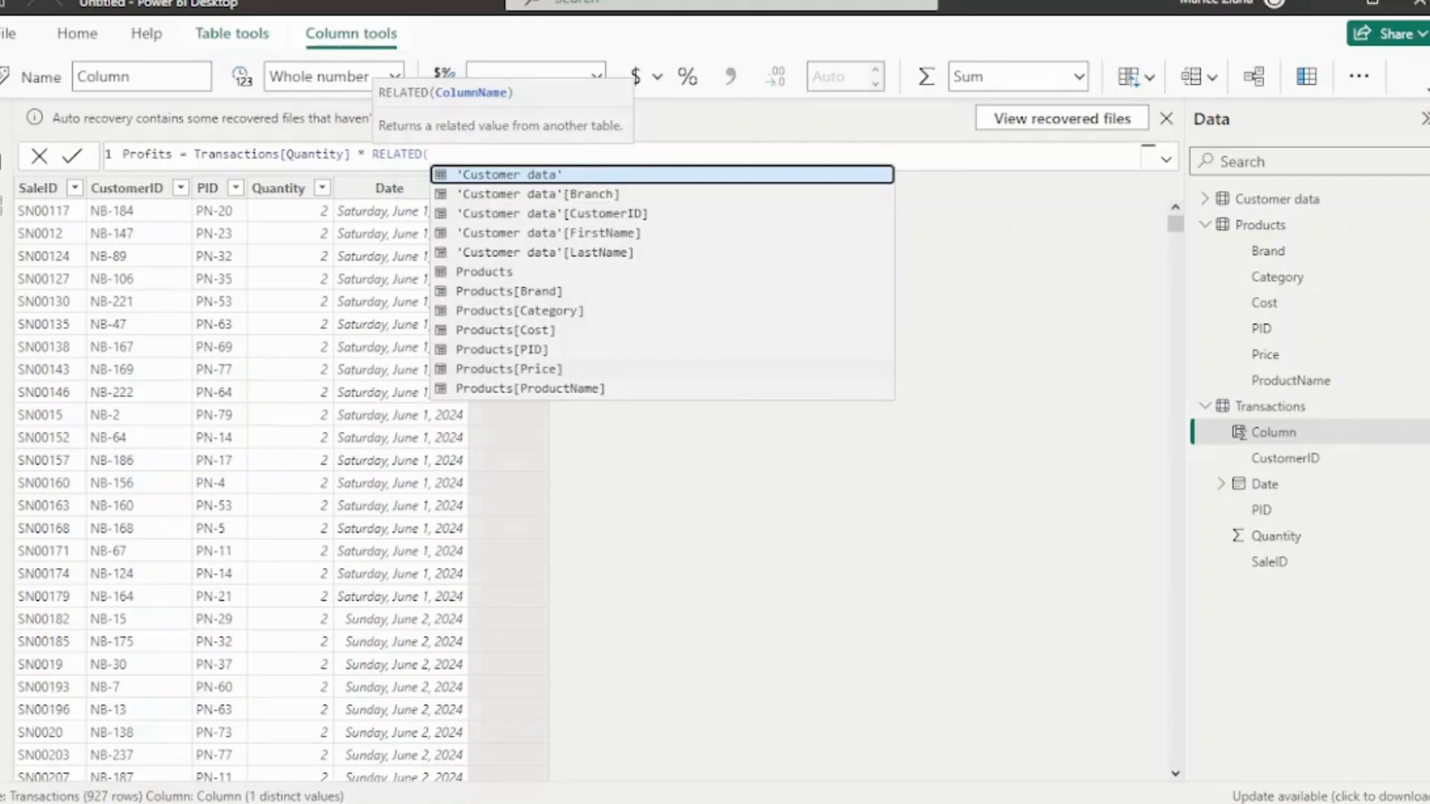
{"action": "left_click", "coordinate": [510, 369]}
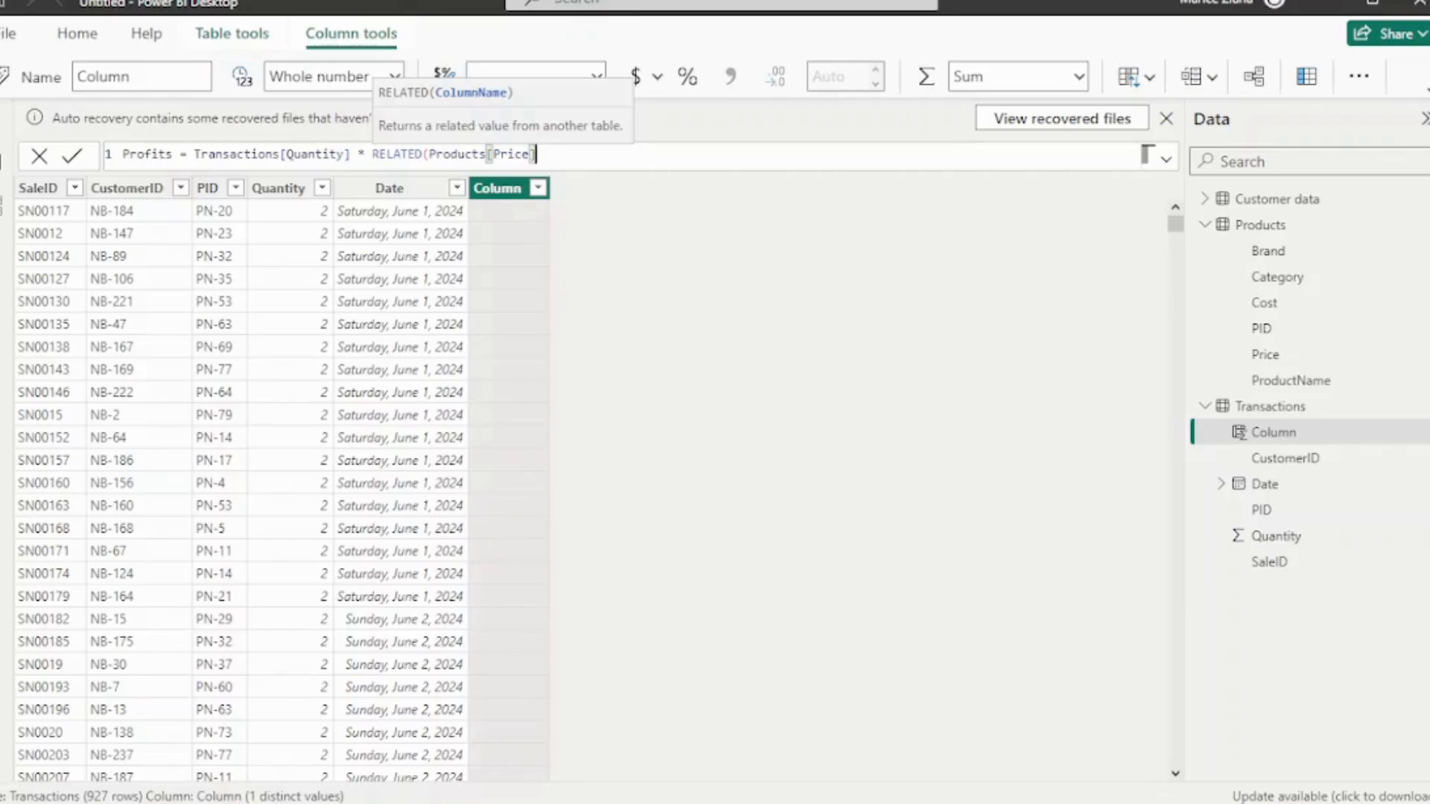
{"action": "type", "text": ")"}
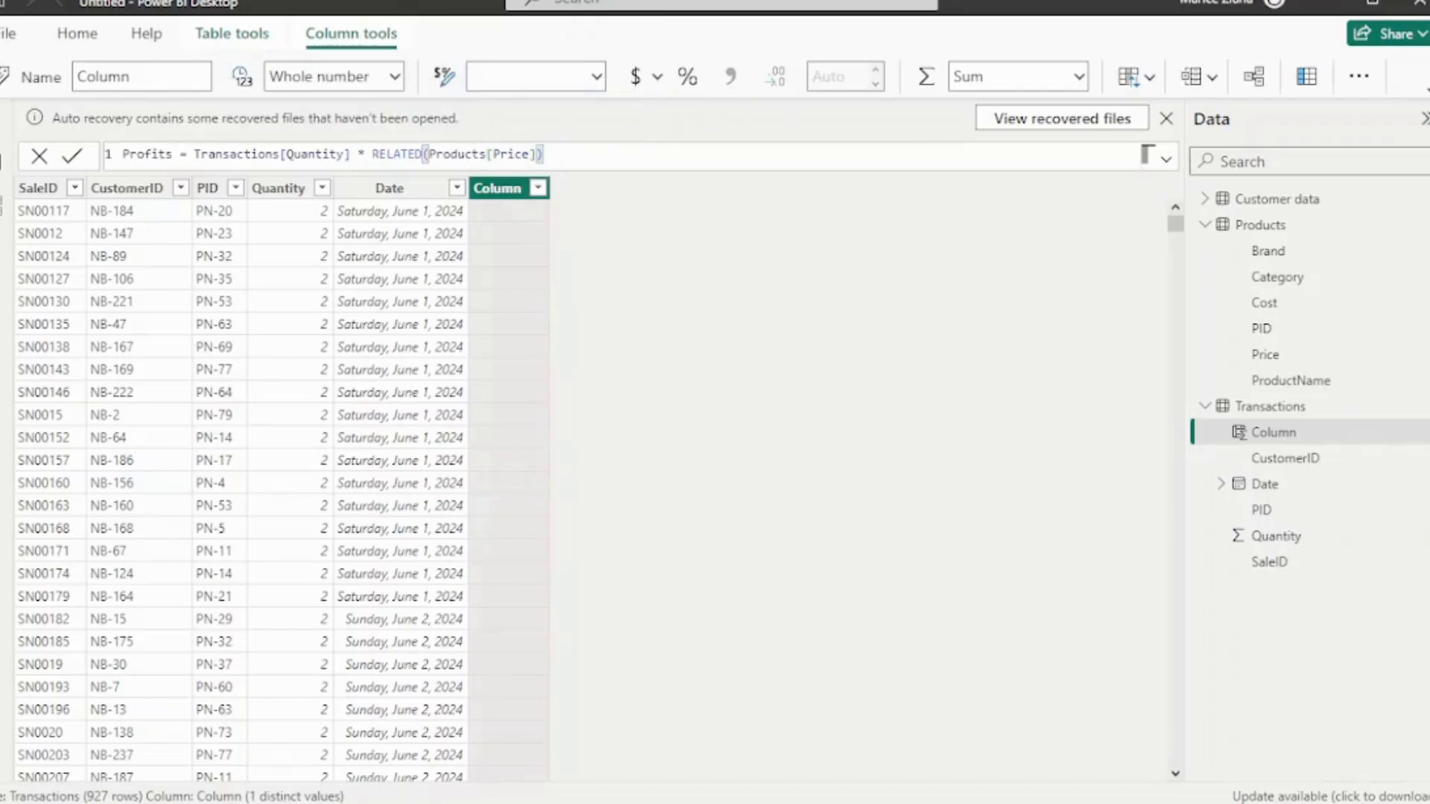
Subtract RELATED(Products[Cost]) from the price in the Profits formula, enclose the difference in parentheses and commit the formula
{"action": "type", "text": " - R"}
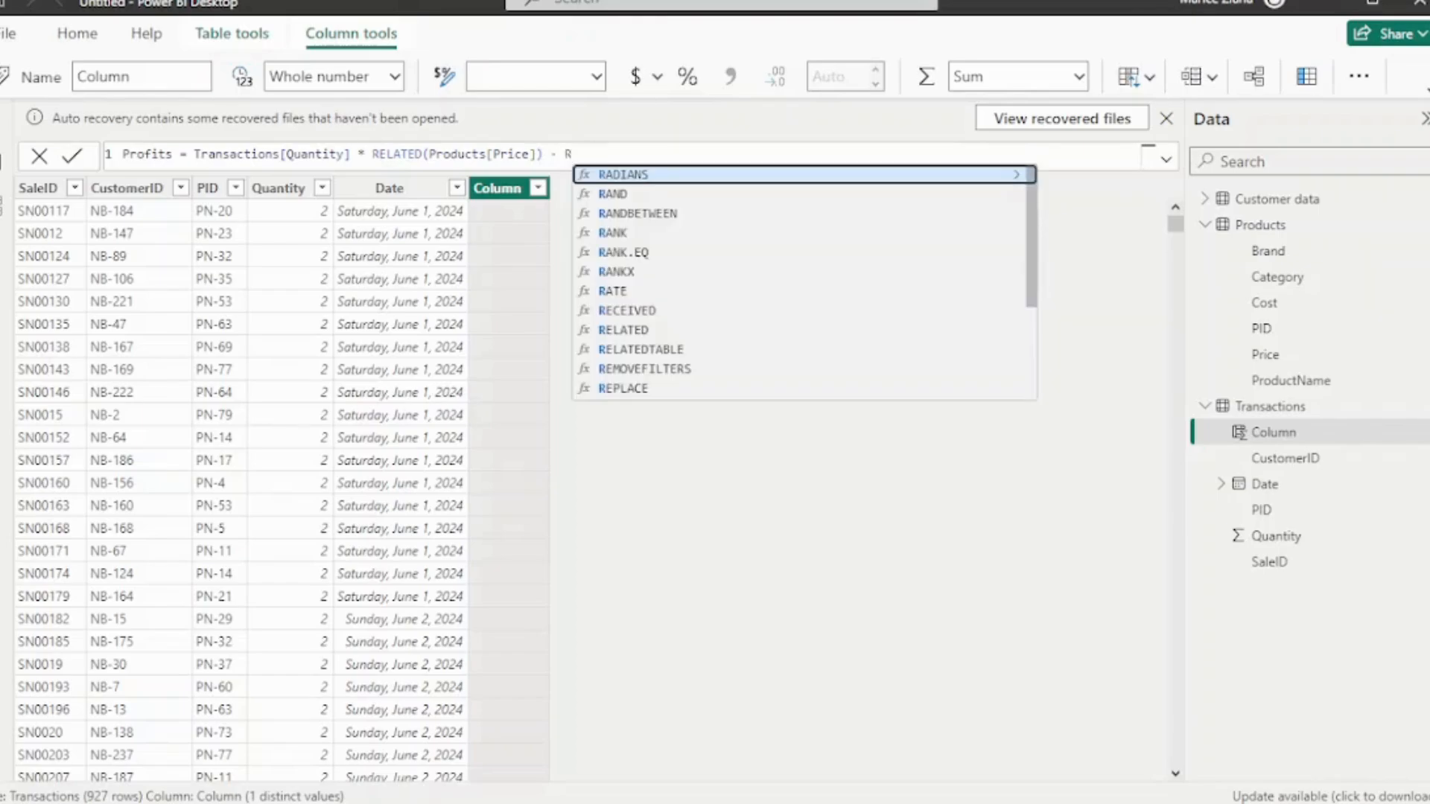
{"action": "type", "text": "E"}
{"action": "key", "text": "BackSpace"}
{"action": "type", "text": "E"}
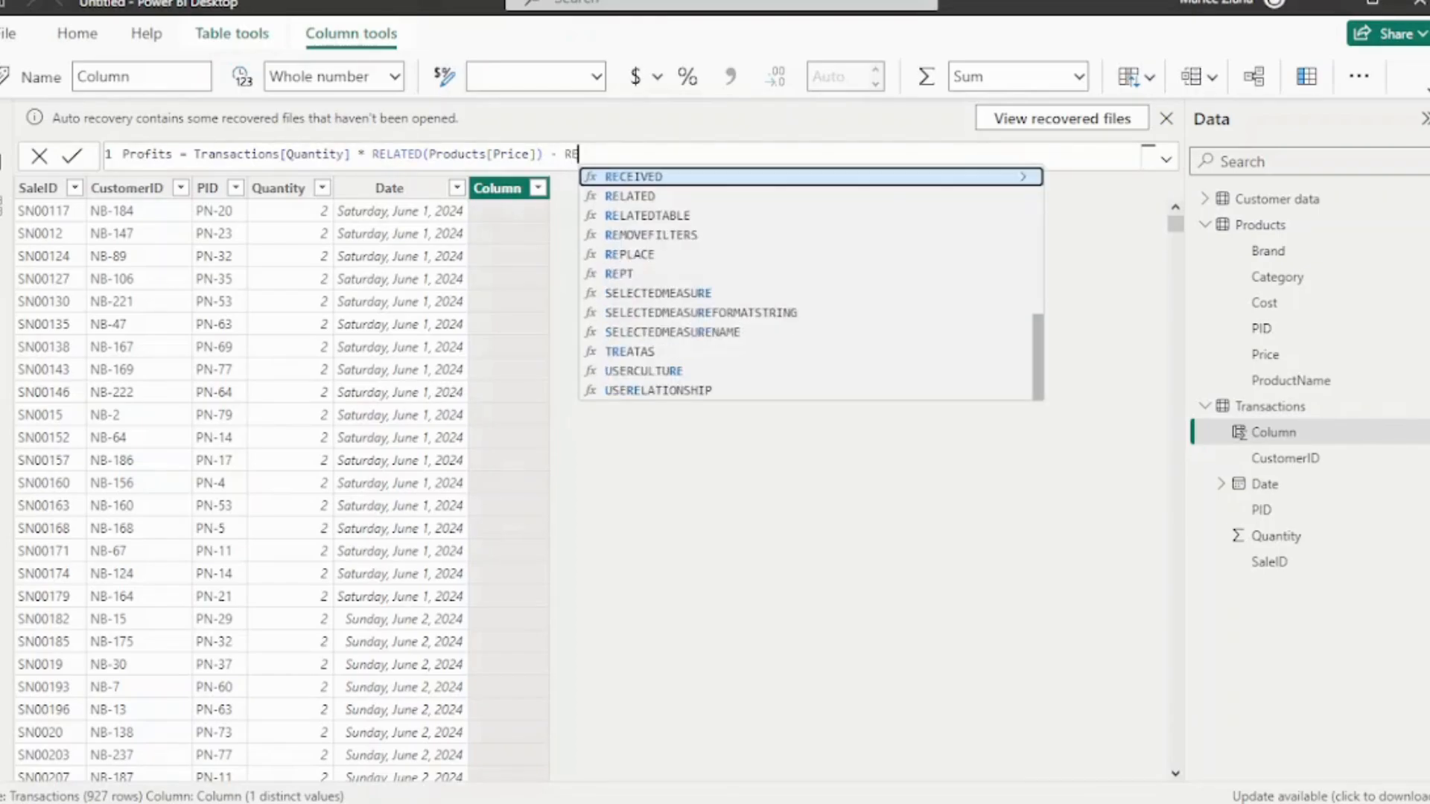
{"action": "type", "text": "LATE"}
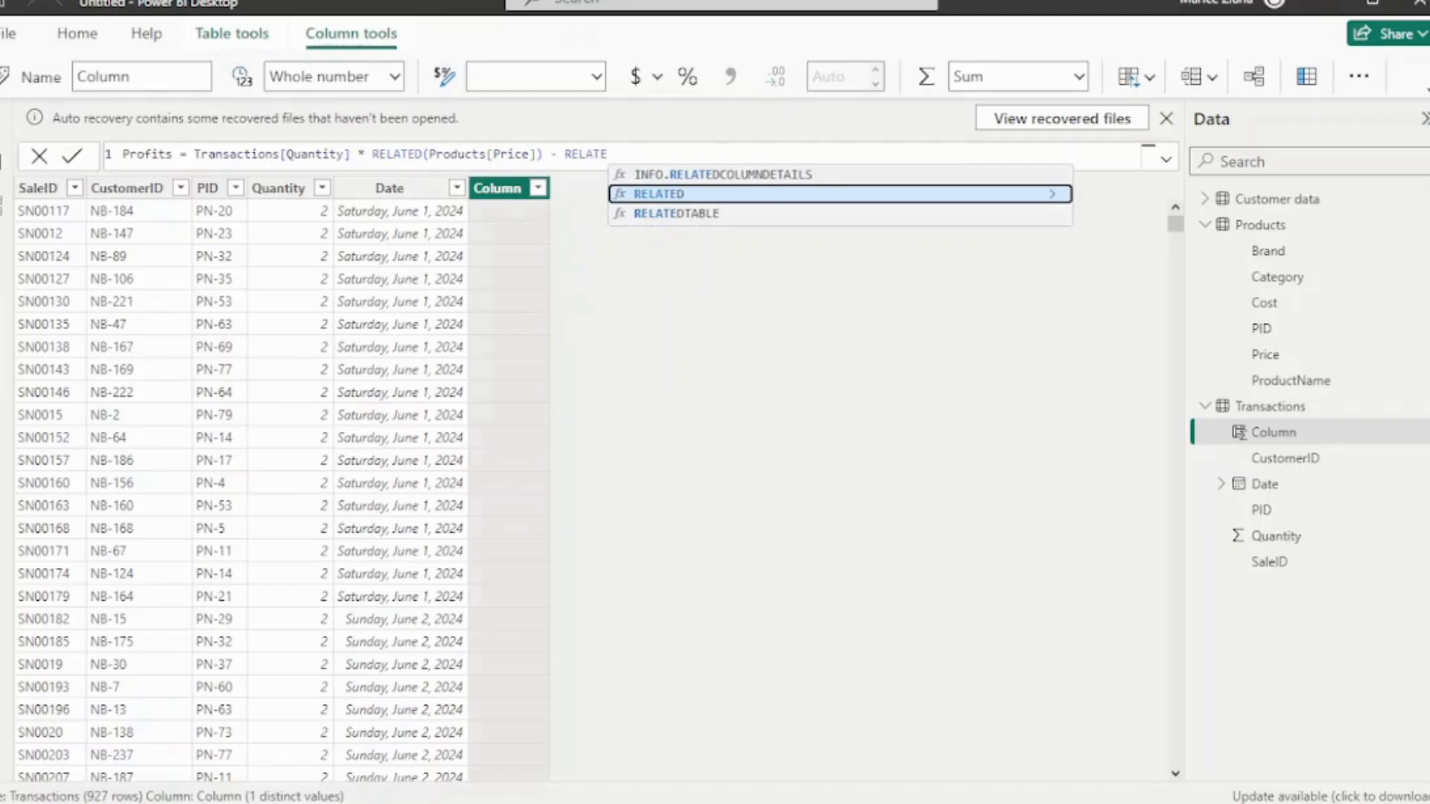
{"action": "key", "text": "Tab"}
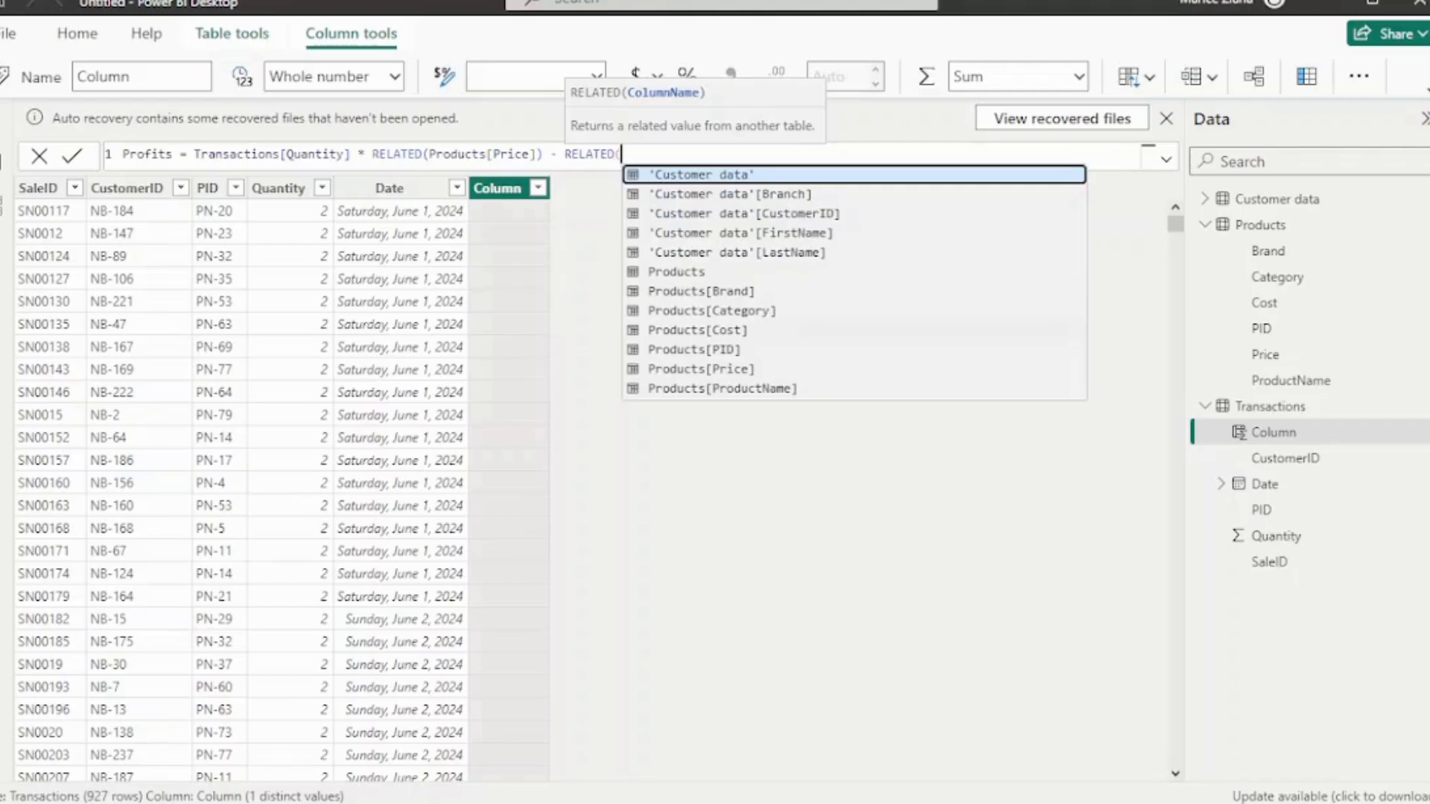
{"action": "left_click", "coordinate": [697, 329]}
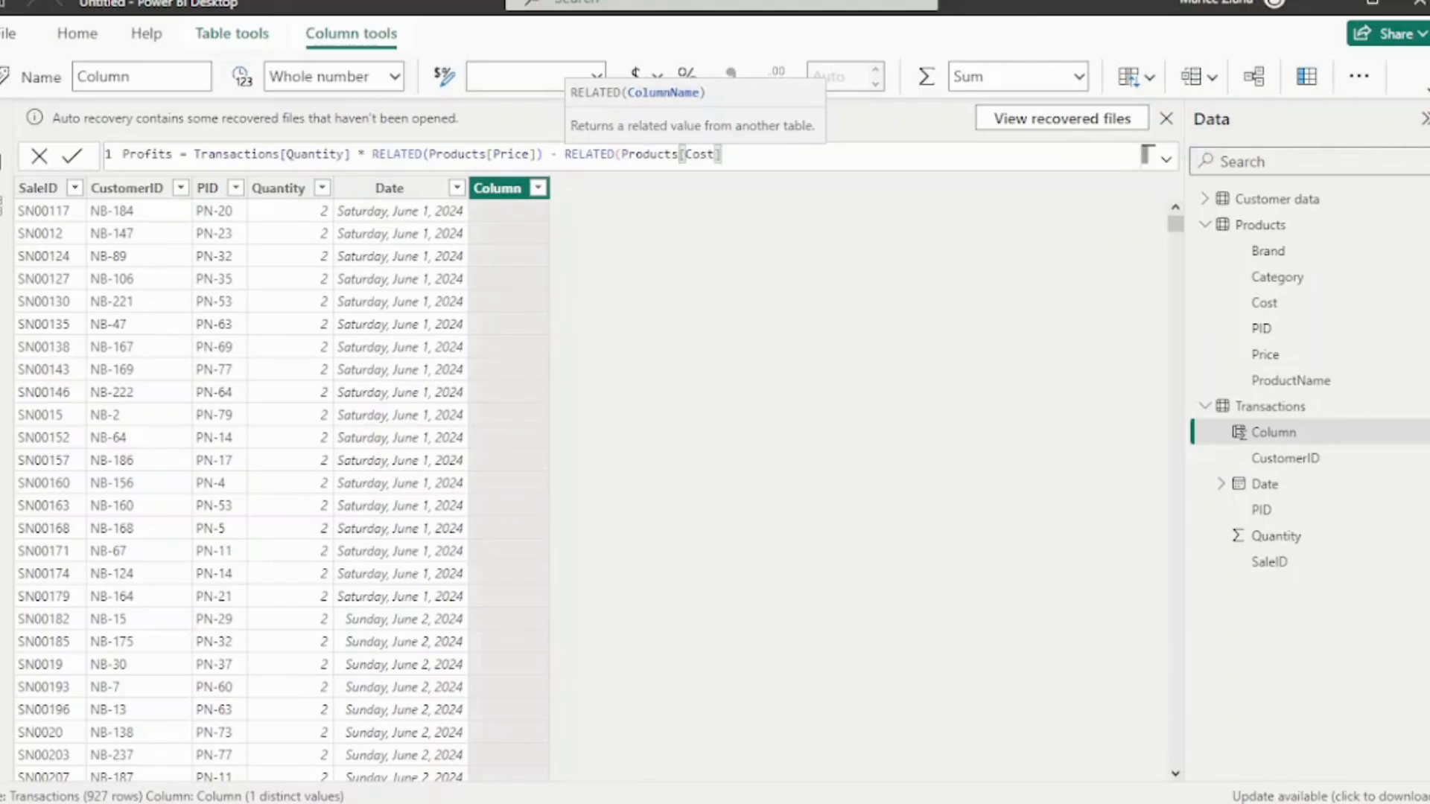
{"action": "type", "text": ")"}
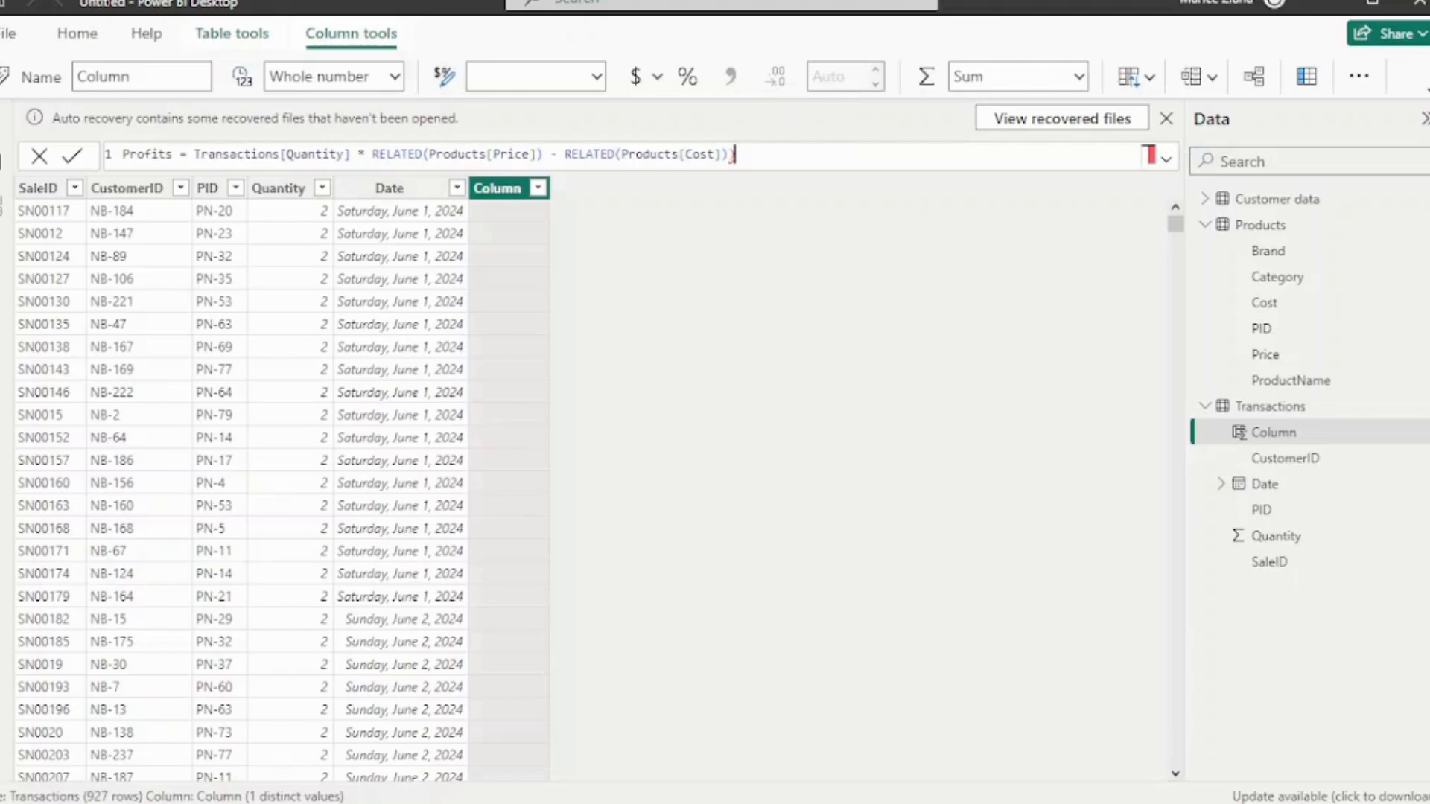
{"action": "left_click", "coordinate": [364, 155]}
{"action": "type", "text": "("}
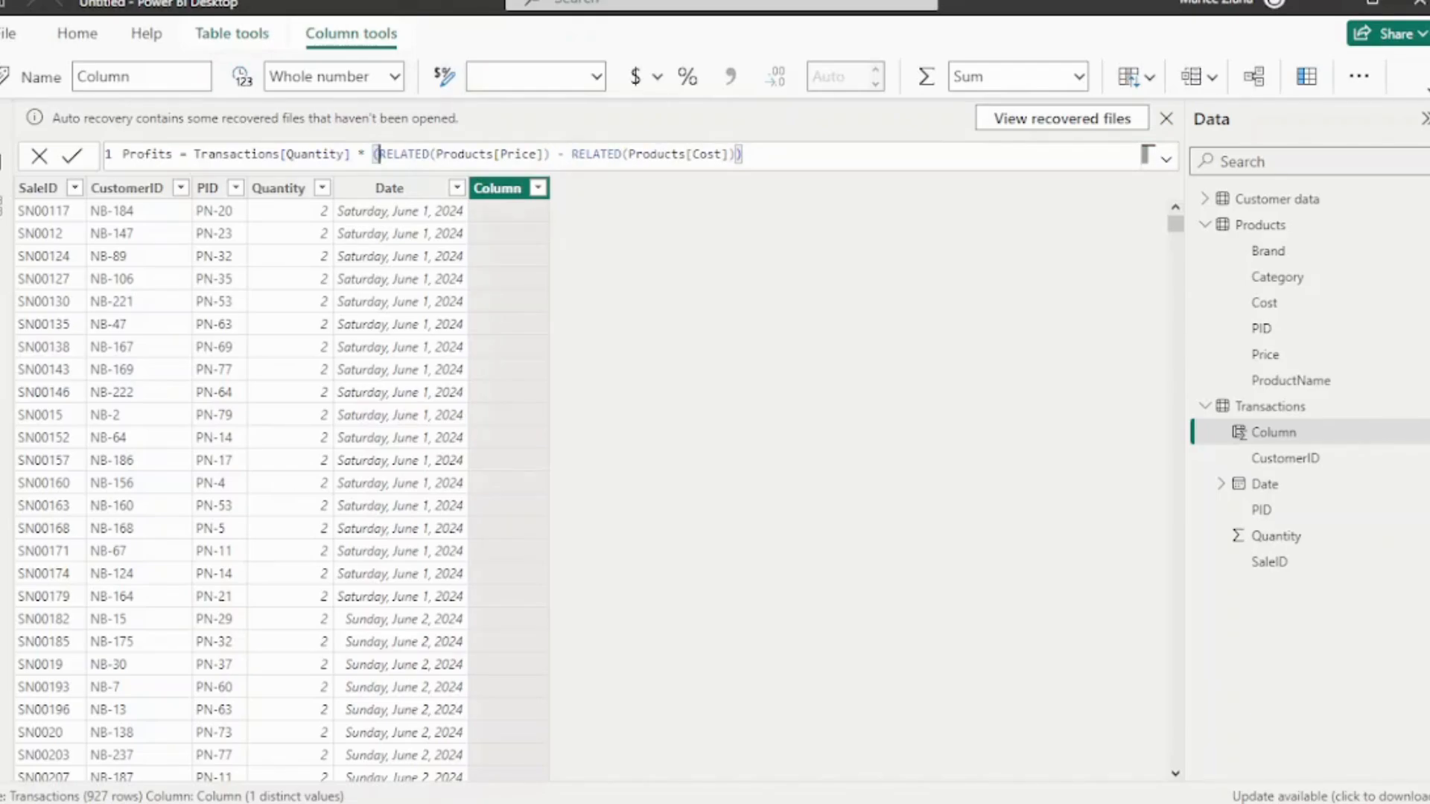
{"action": "key", "text": "Return"}
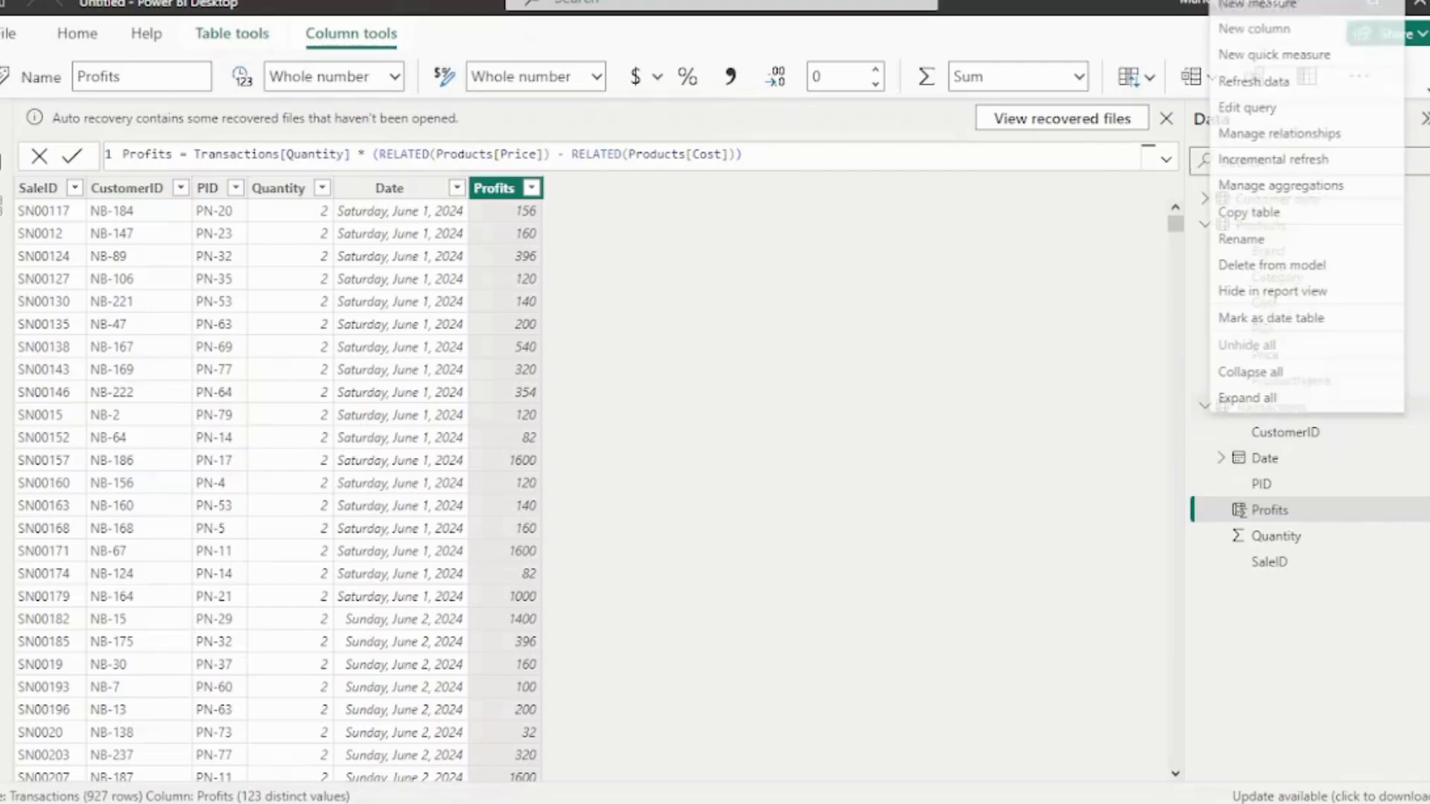
Add a calculated column named Revenue to the Transactions table and begin its formula with Transactions[Quantity] *
{"action": "right_click", "coordinate": [1270, 405]}
{"action": "key", "text": "Escape"}
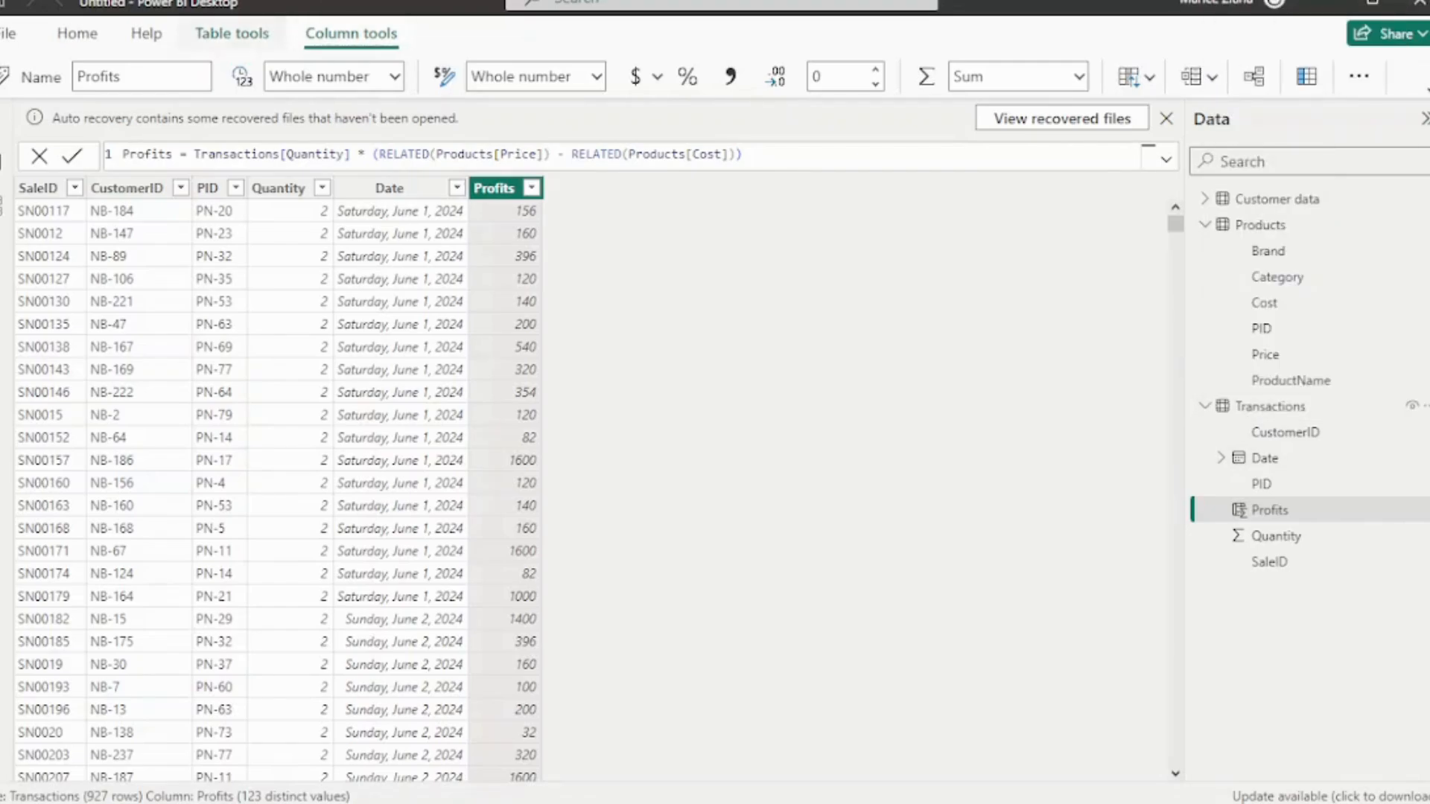
{"action": "left_click", "coordinate": [232, 34]}
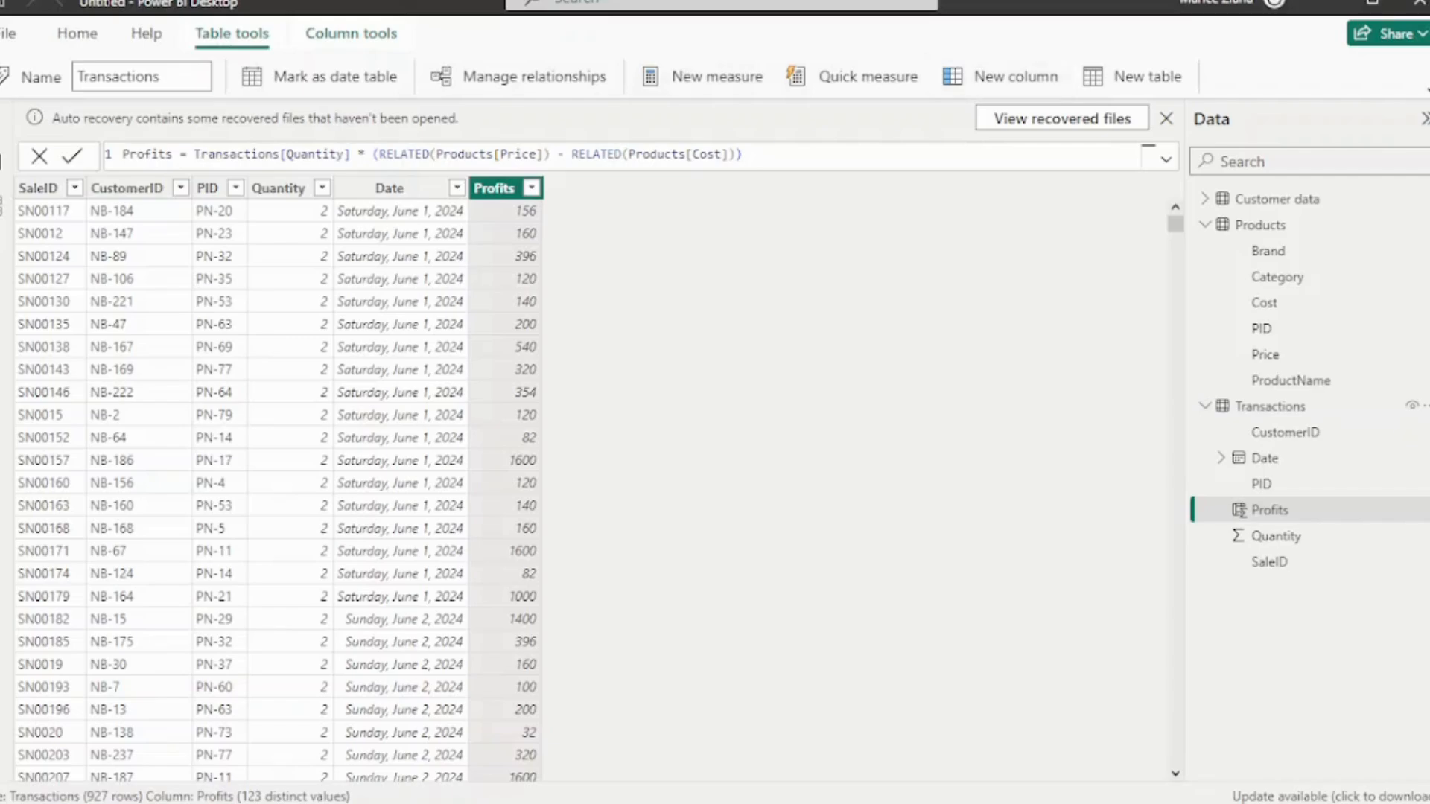
{"action": "left_click", "coordinate": [1000, 77]}
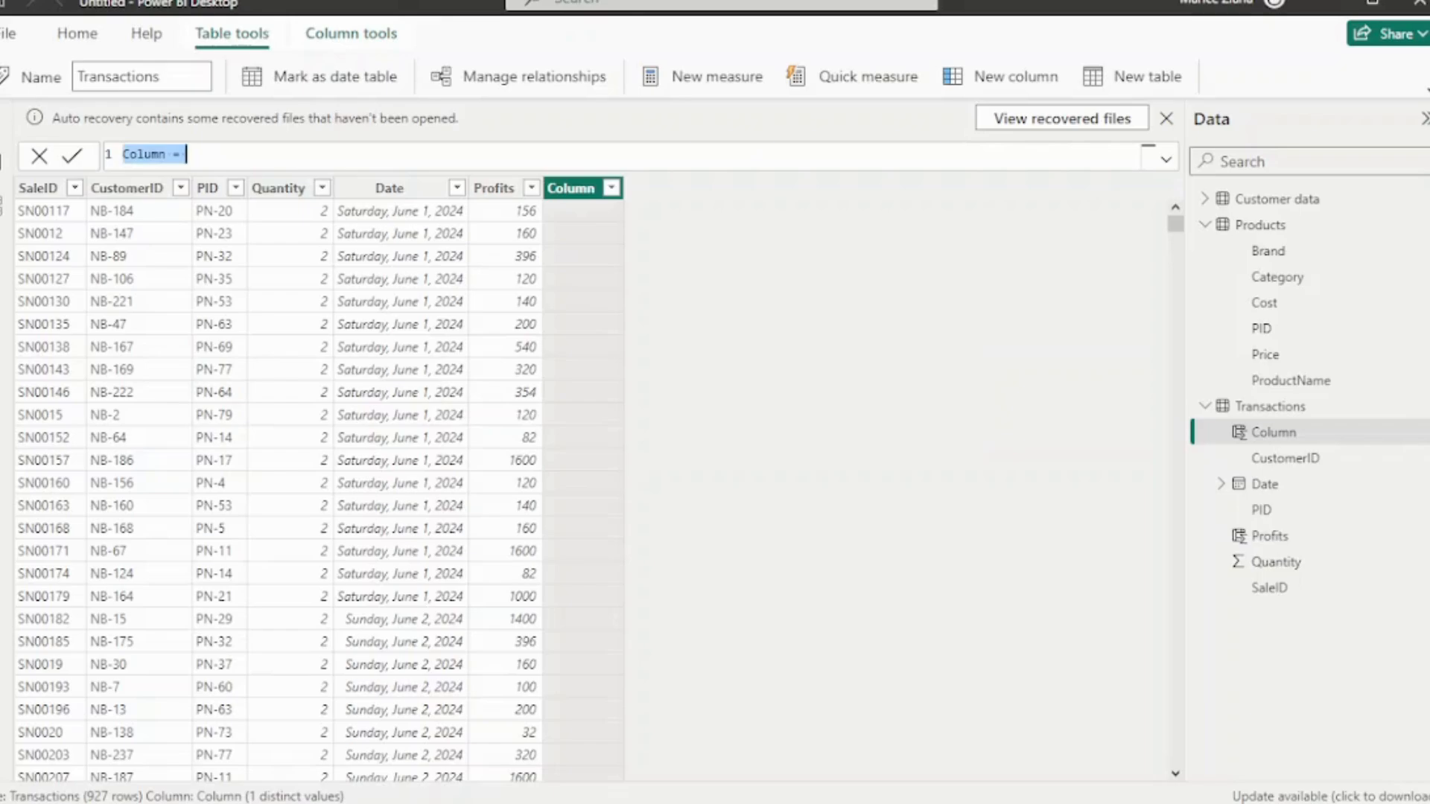
{"action": "key", "text": "BackSpace"}
{"action": "type", "text": "Re"}
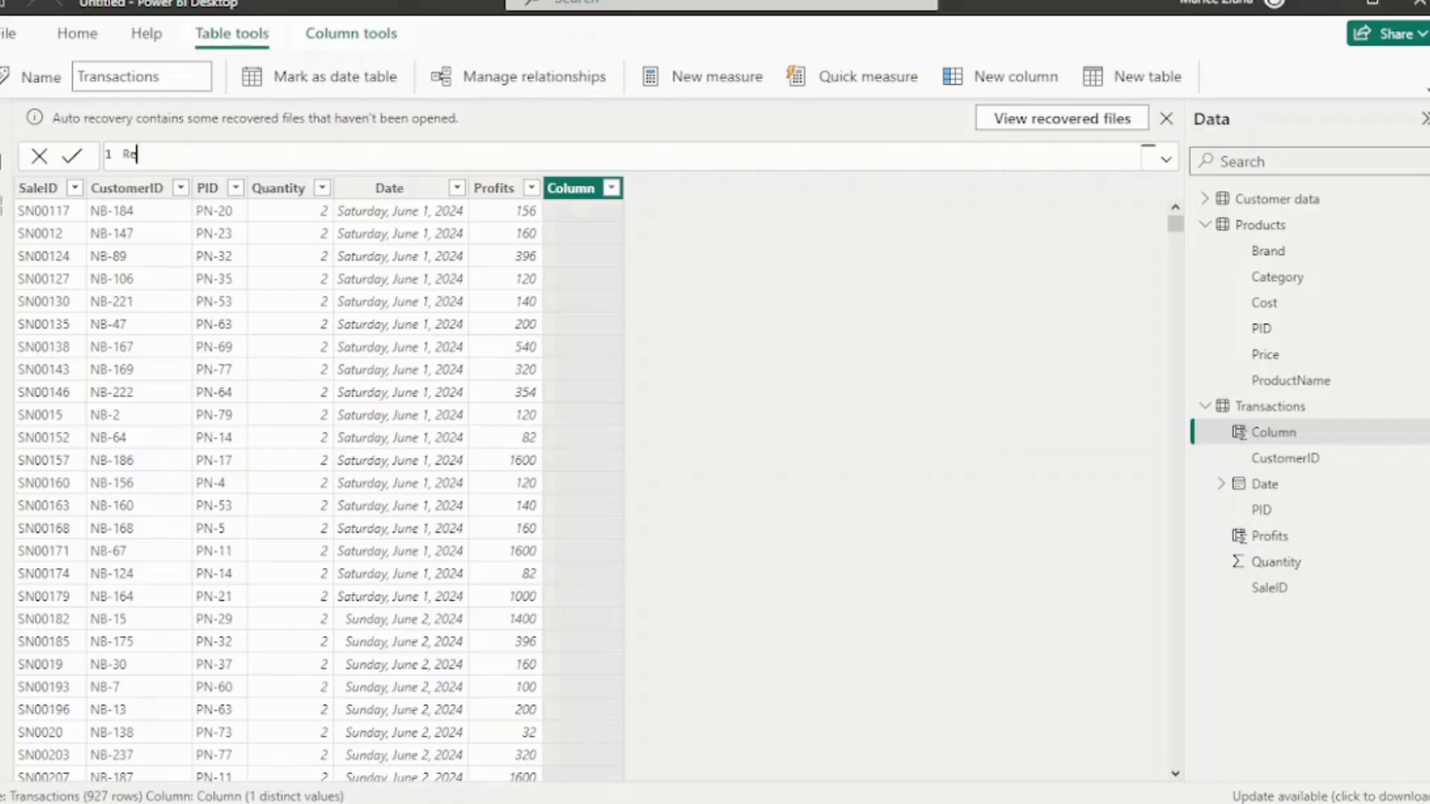
{"action": "type", "text": "venue = QU"}
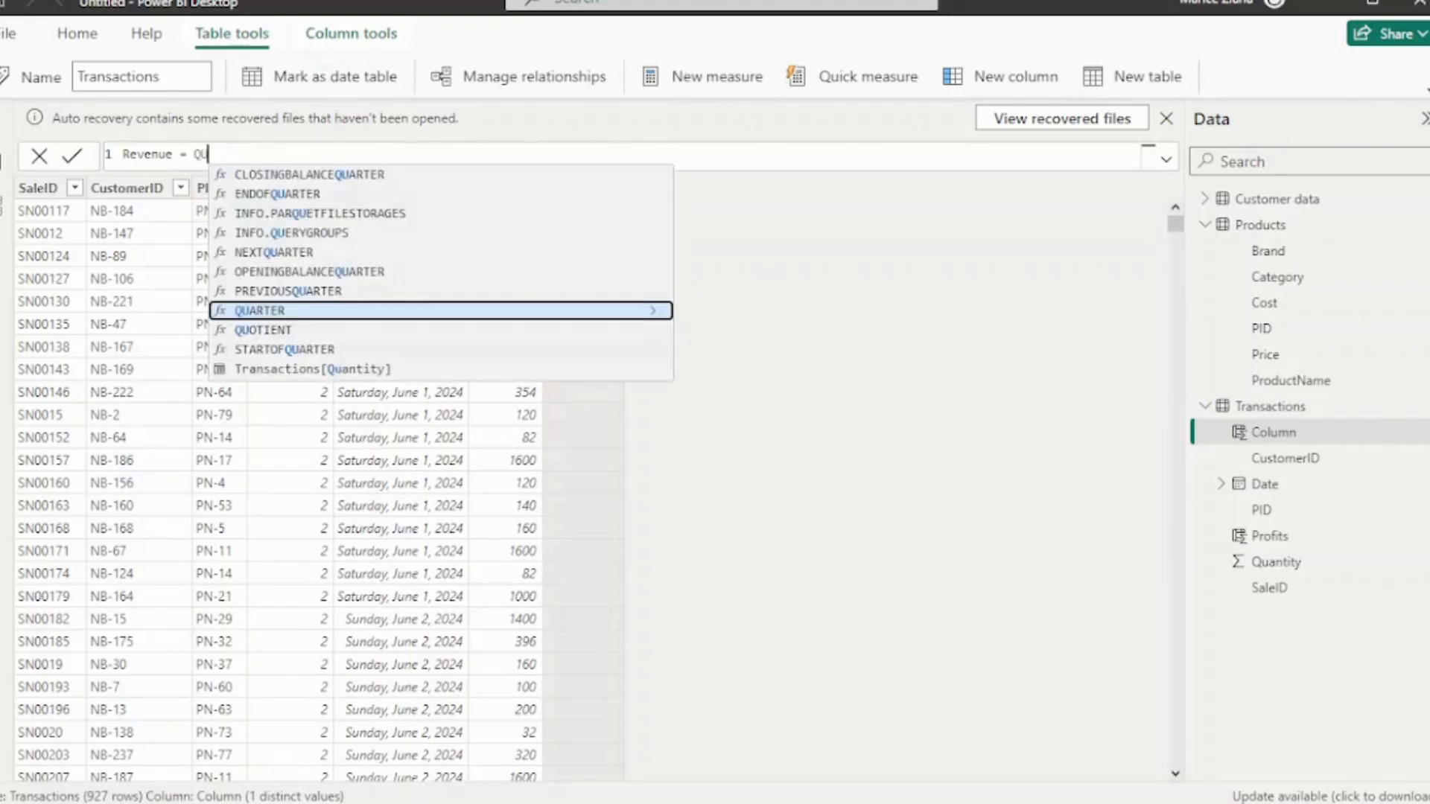
{"action": "left_click", "coordinate": [312, 370]}
{"action": "type", "text": "* "}
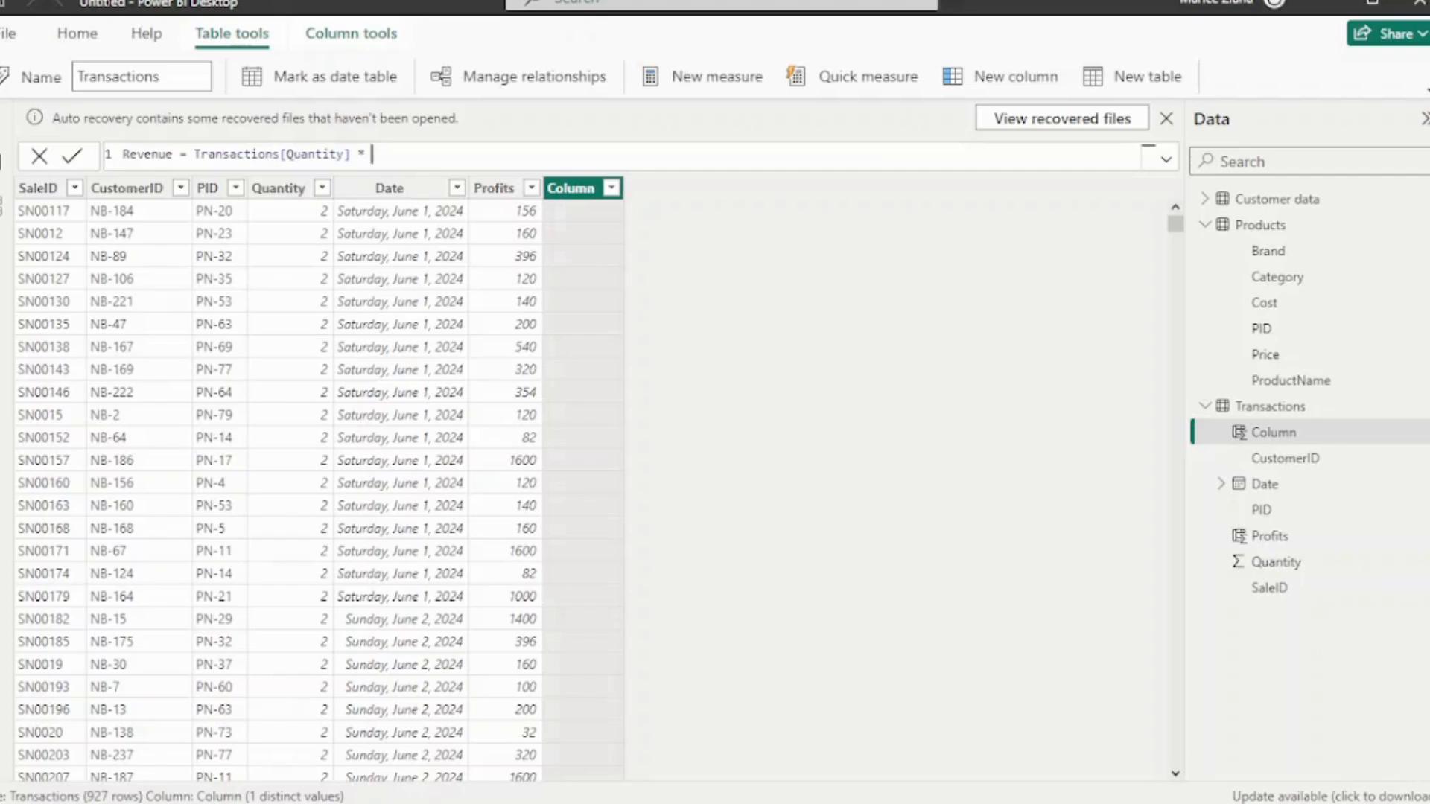
Complete the Revenue formula by multiplying the quantity by RELATED(Products[Price]) and commit it
{"action": "type", "text": "PR"}
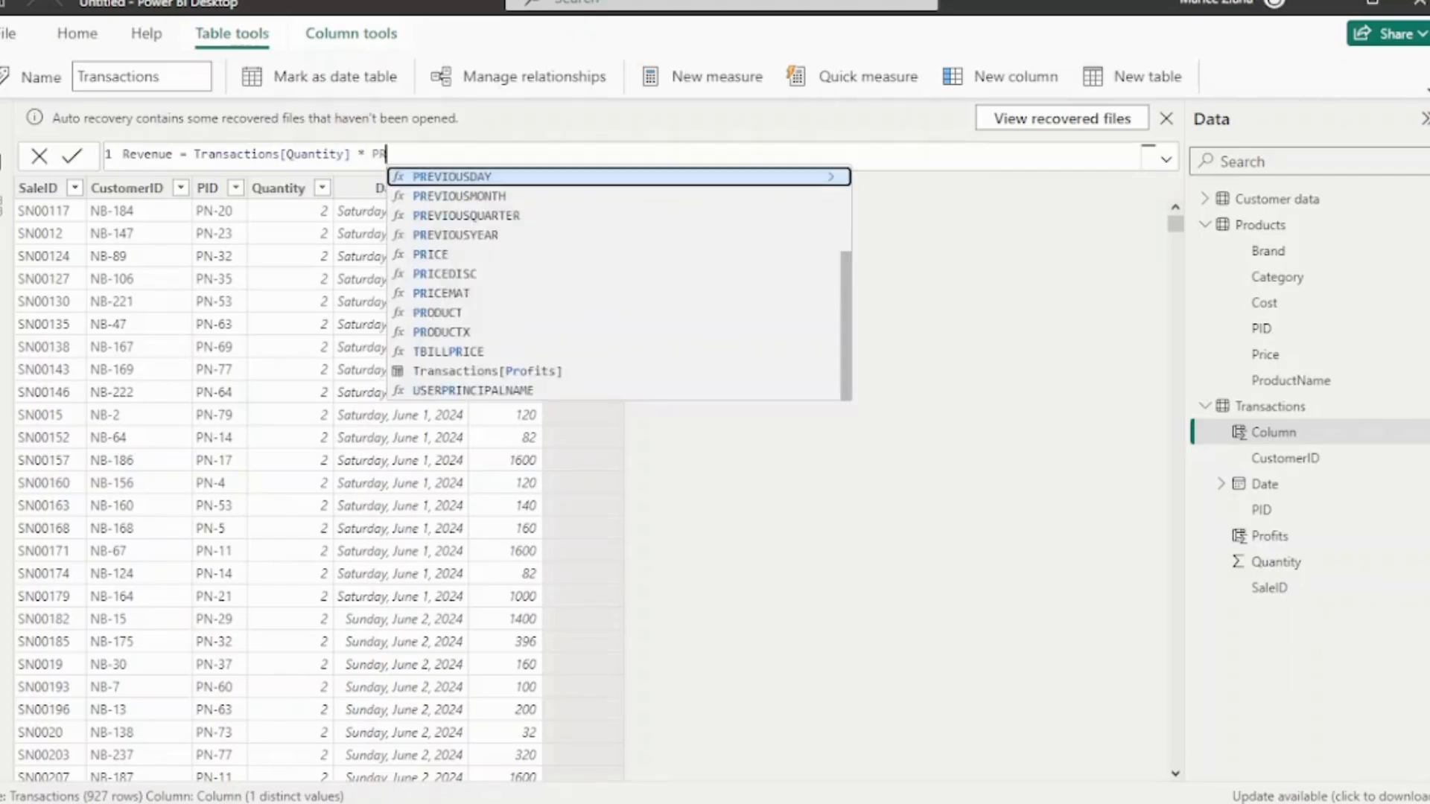
{"action": "type", "text": "I"}
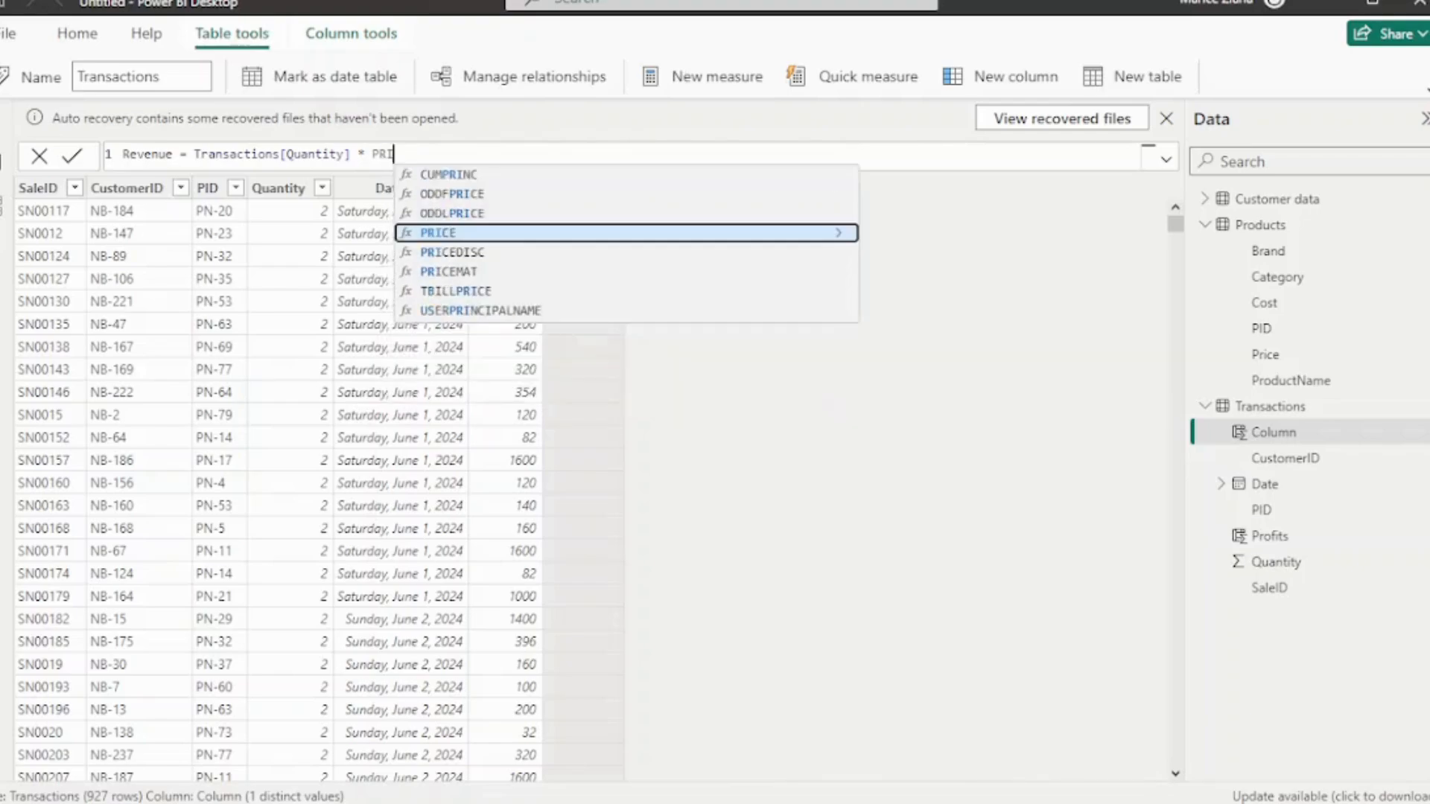
{"action": "key", "text": "BackSpace"}
{"action": "key", "text": "BackSpace"}
{"action": "key", "text": "BackSpace"}
{"action": "type", "text": "RELA"}
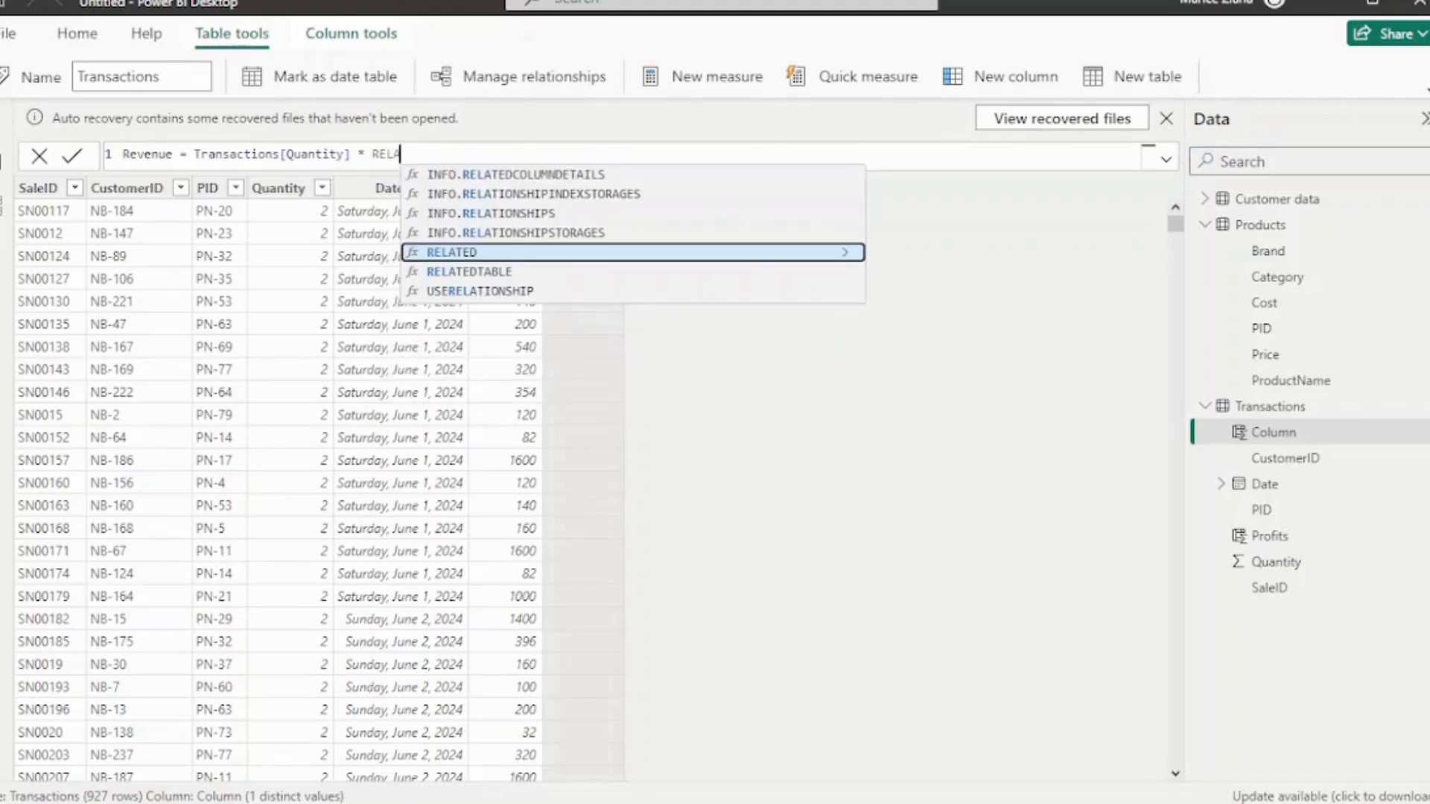
{"action": "key", "text": "Tab"}
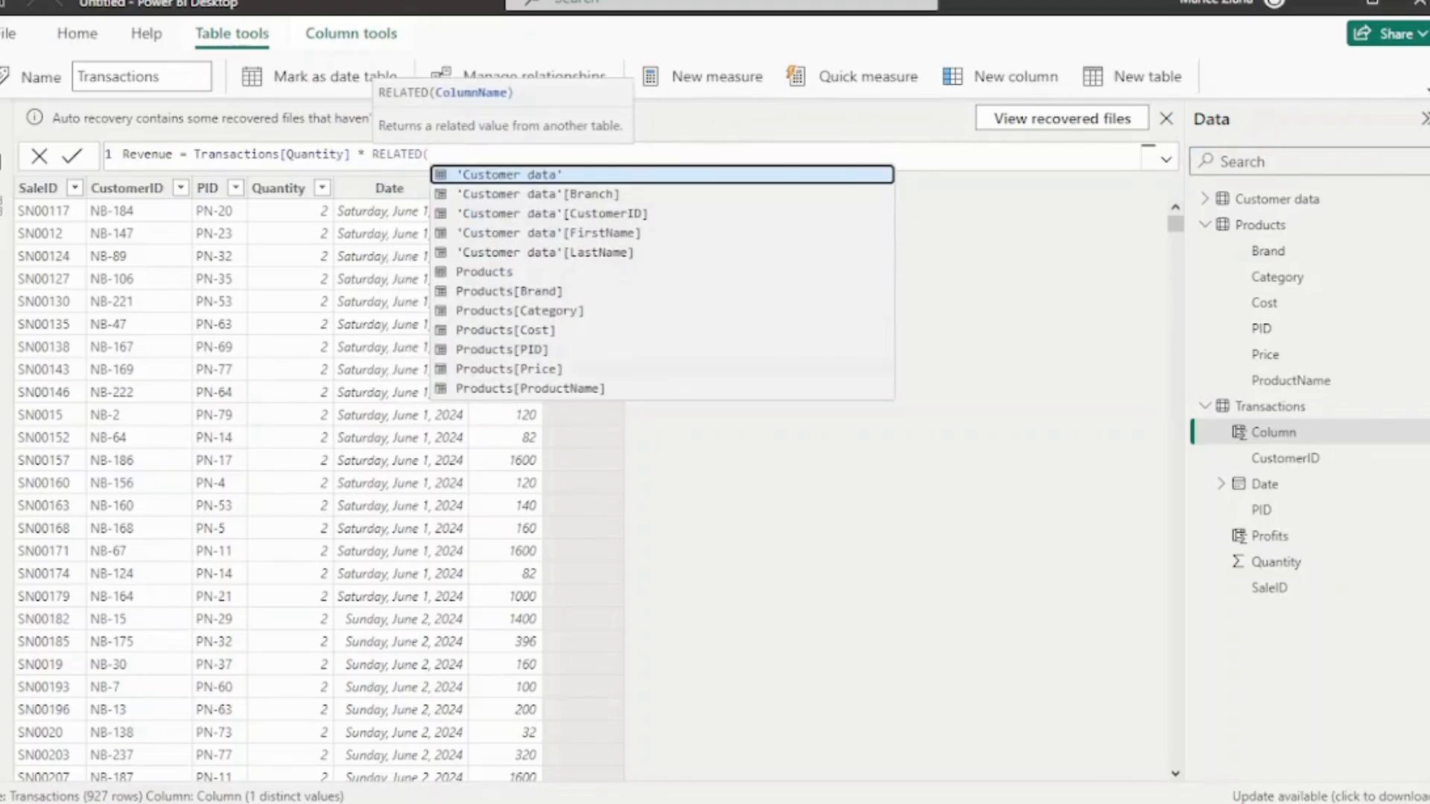
{"action": "left_click", "coordinate": [509, 370]}
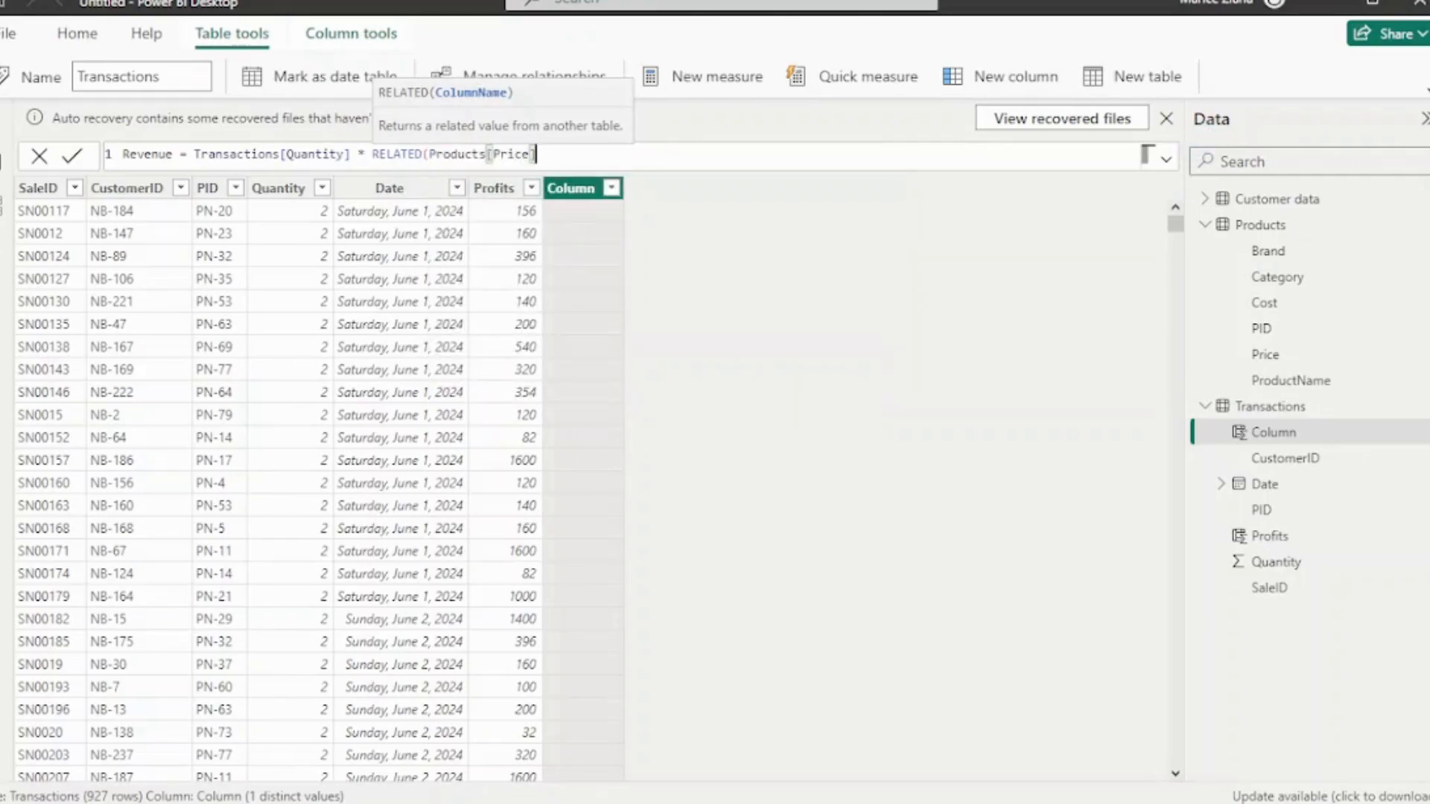
{"action": "type", "text": ")"}
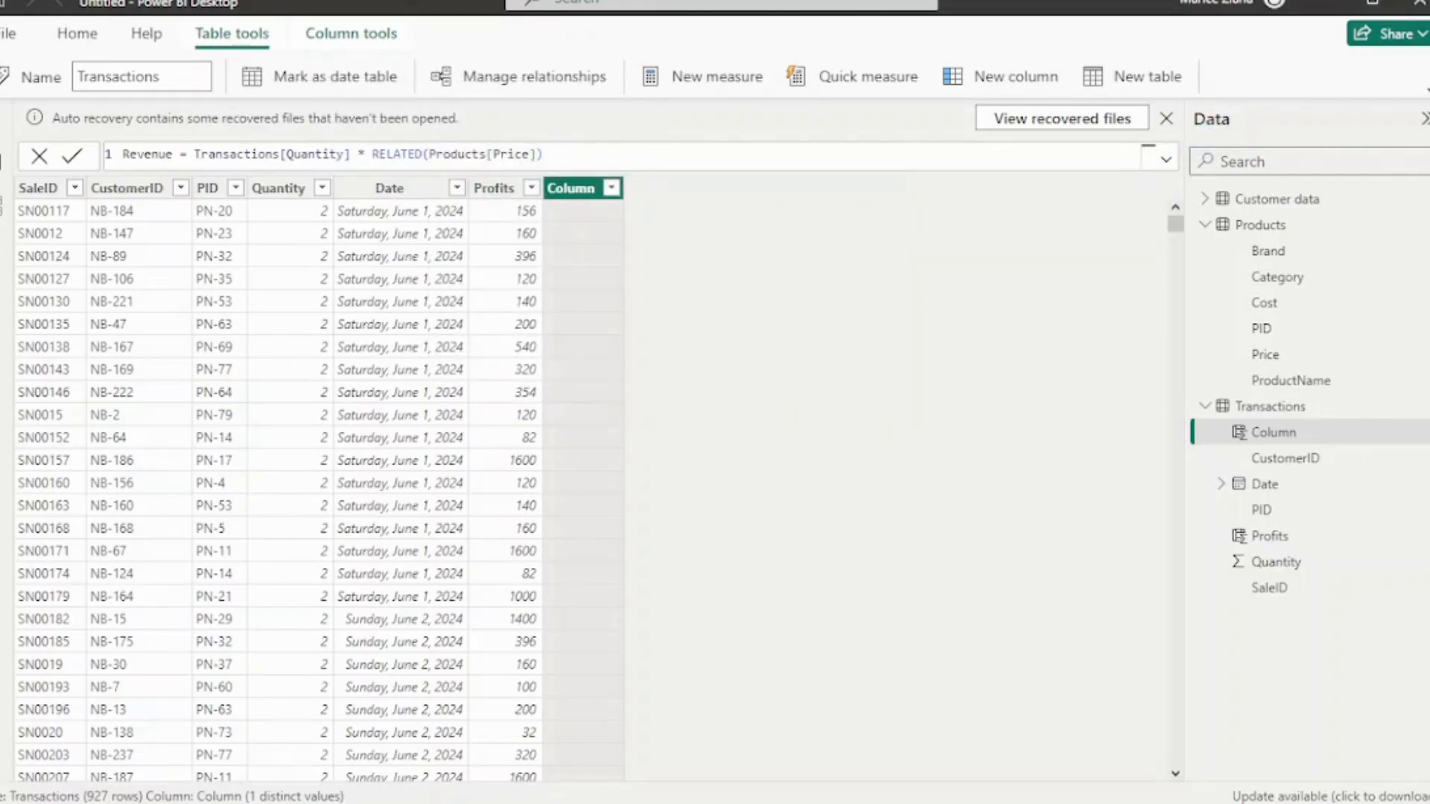
{"action": "key", "text": "Return"}
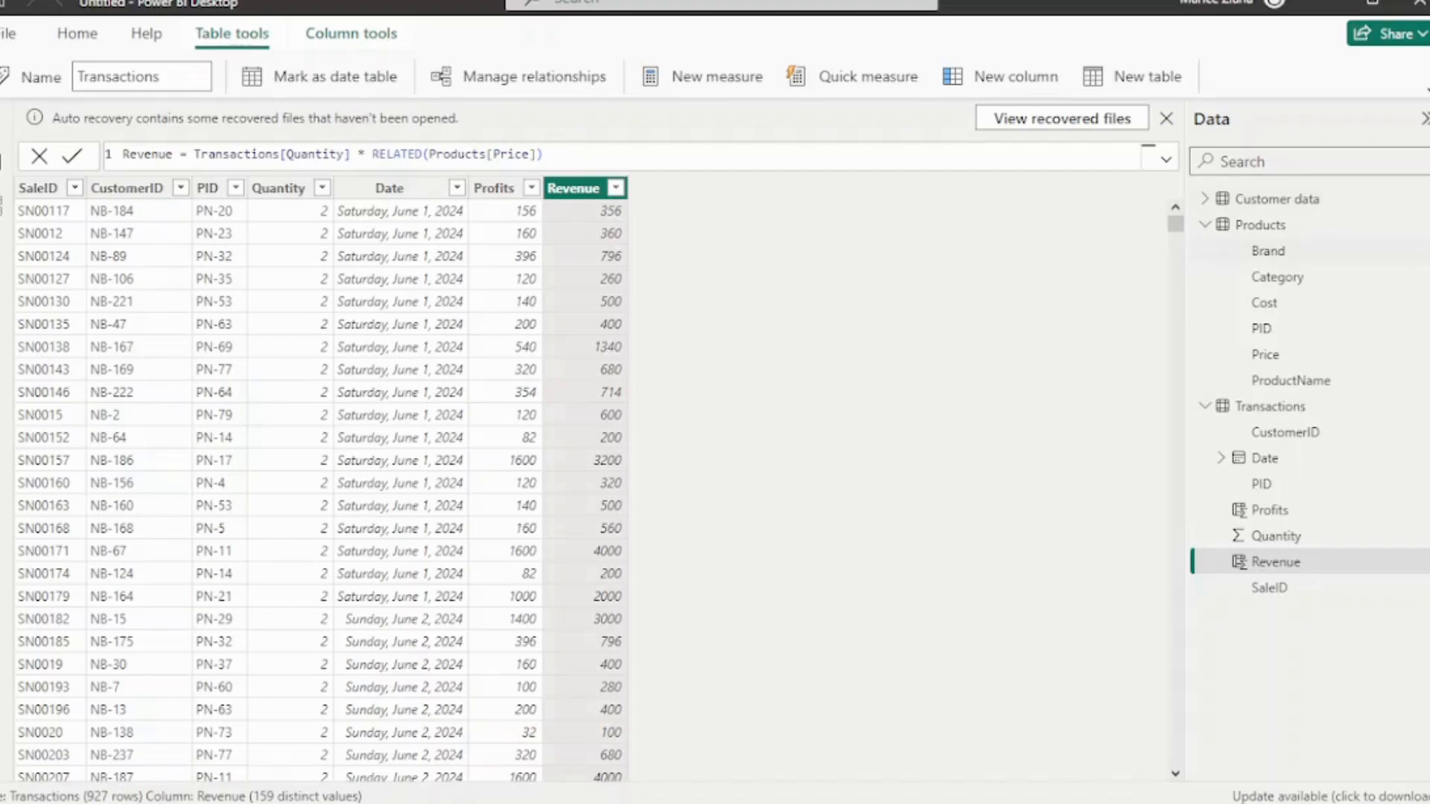
Add a calculated column named Margin to the Products table and begin its formula with Products[Price]
{"action": "left_click", "coordinate": [1204, 224]}
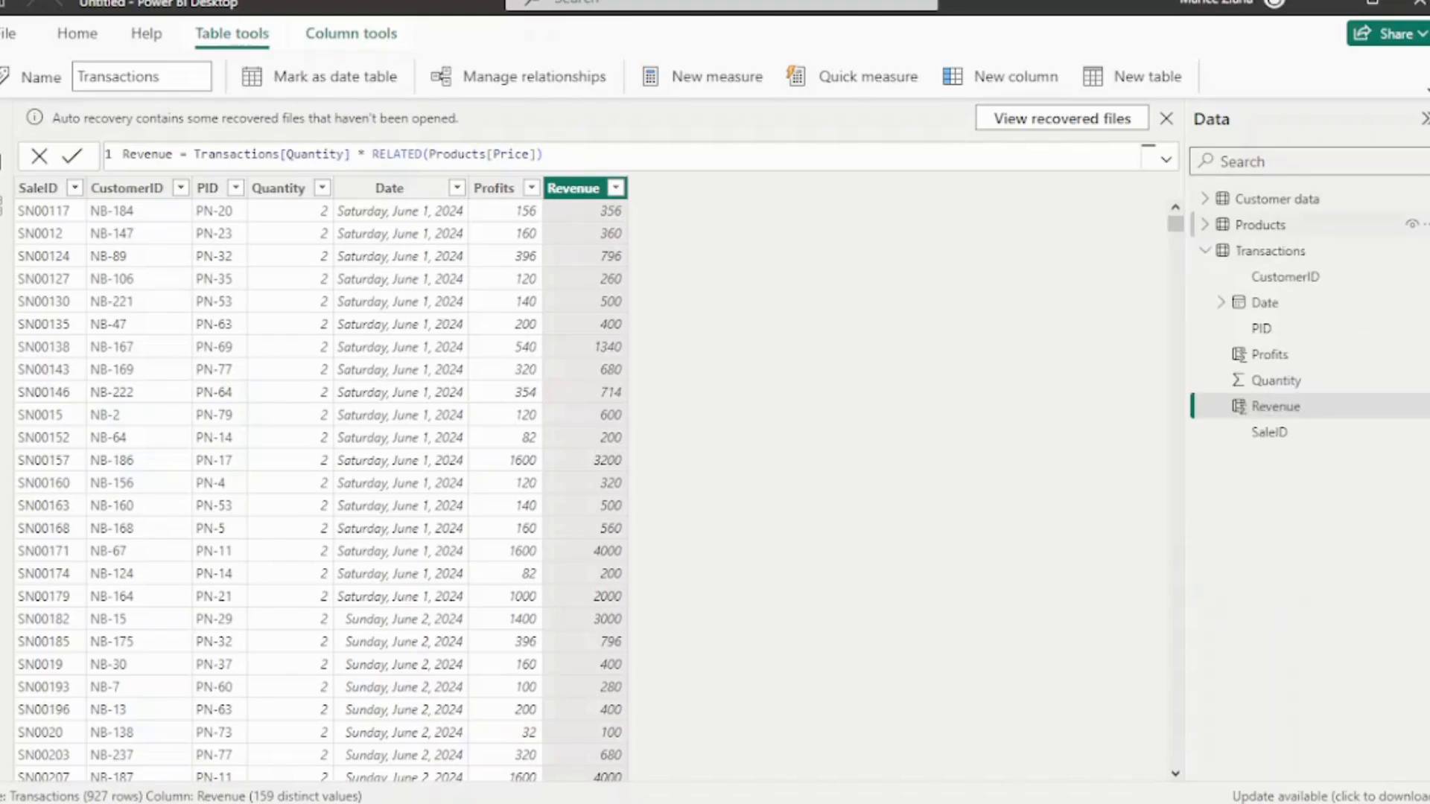
{"action": "left_click", "coordinate": [1204, 224]}
{"action": "right_click", "coordinate": [1207, 226]}
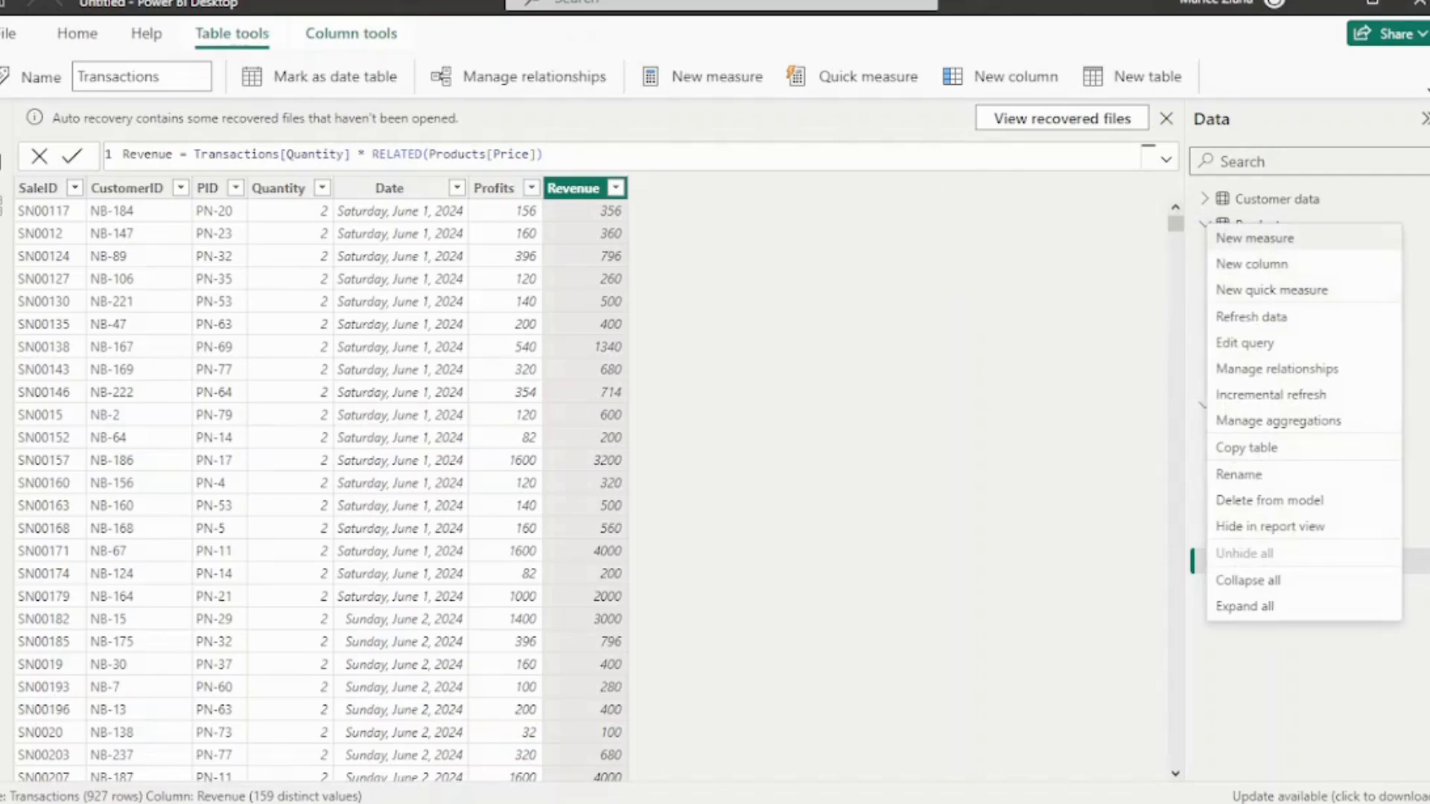
{"action": "left_click", "coordinate": [1252, 262]}
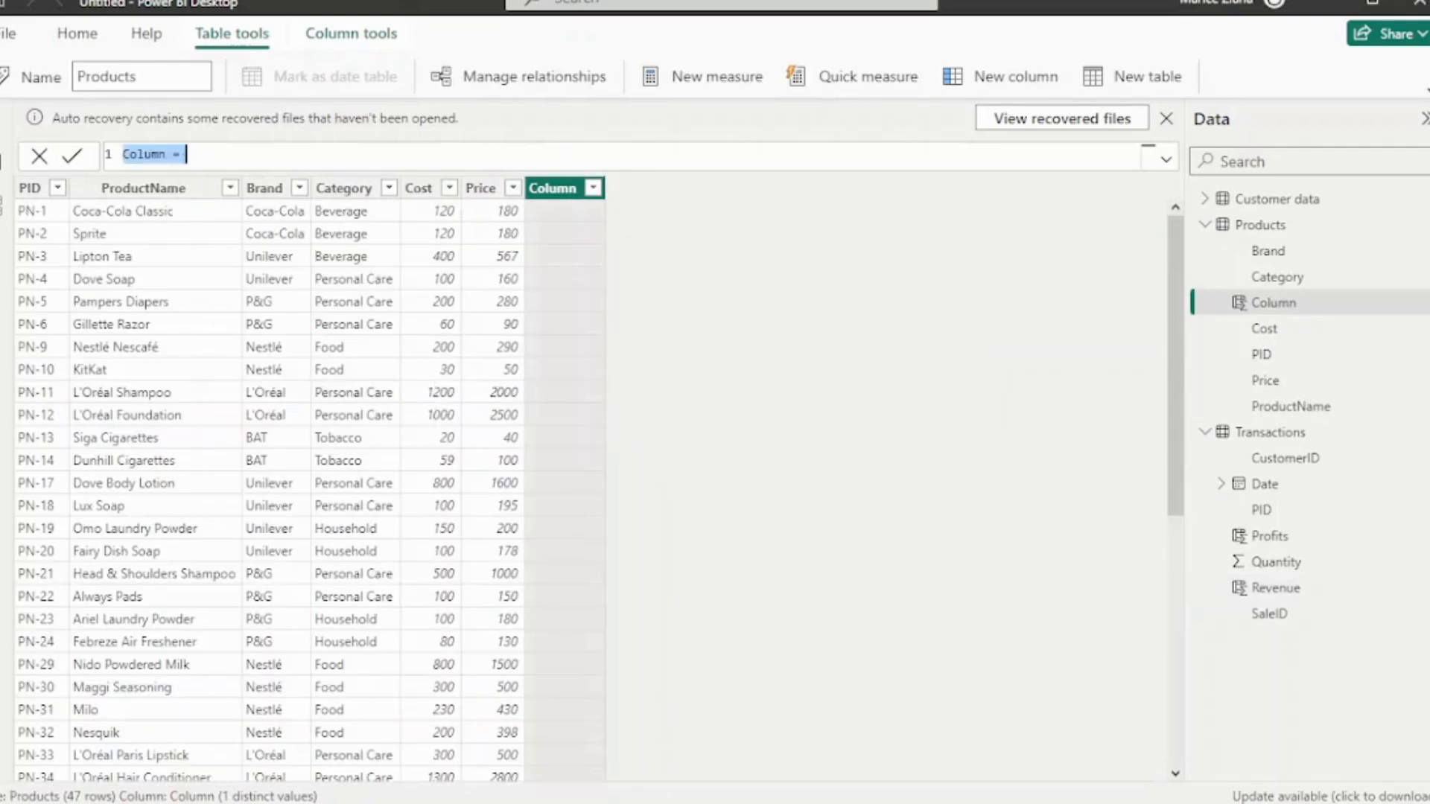
{"action": "type", "text": "Marg"}
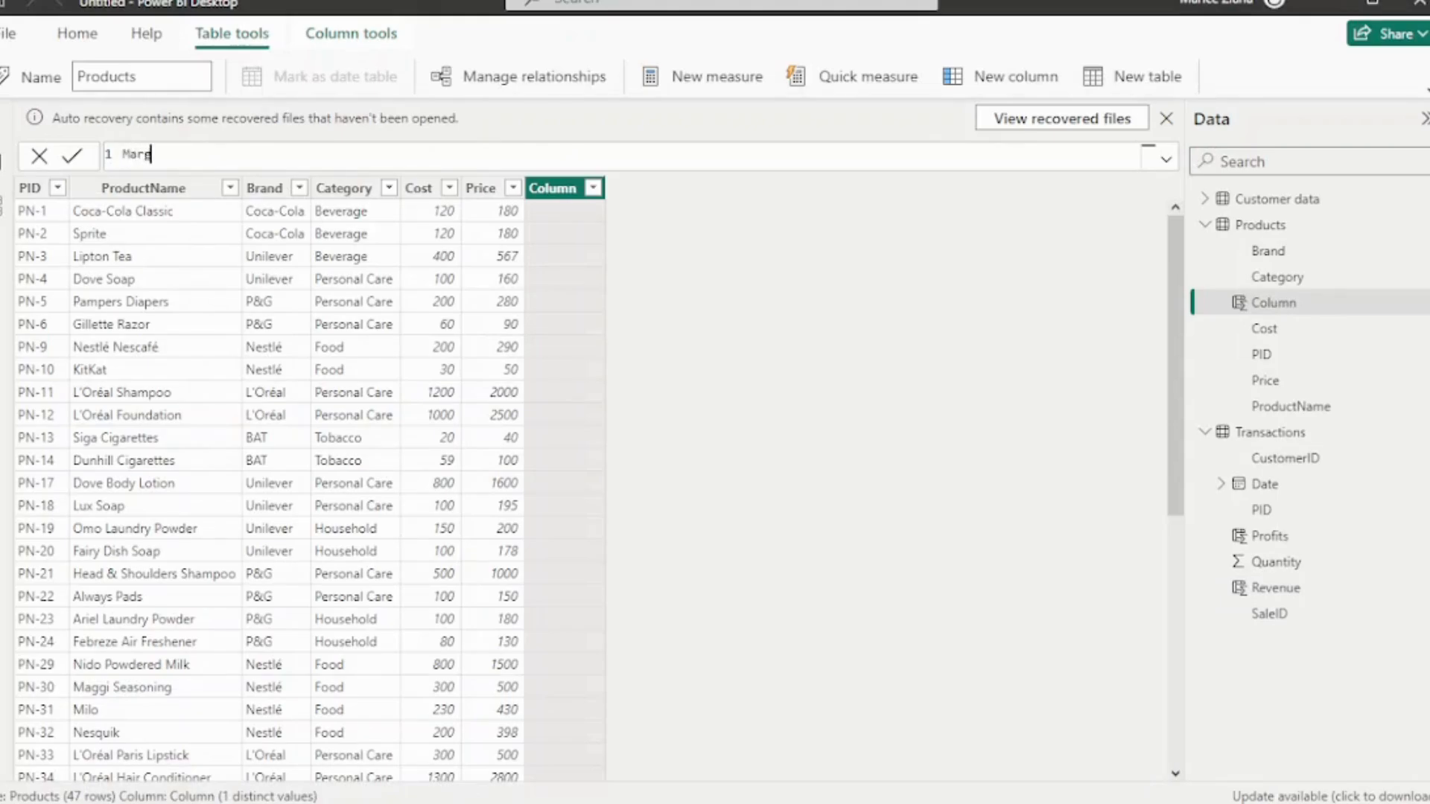
{"action": "type", "text": "in = pe"}
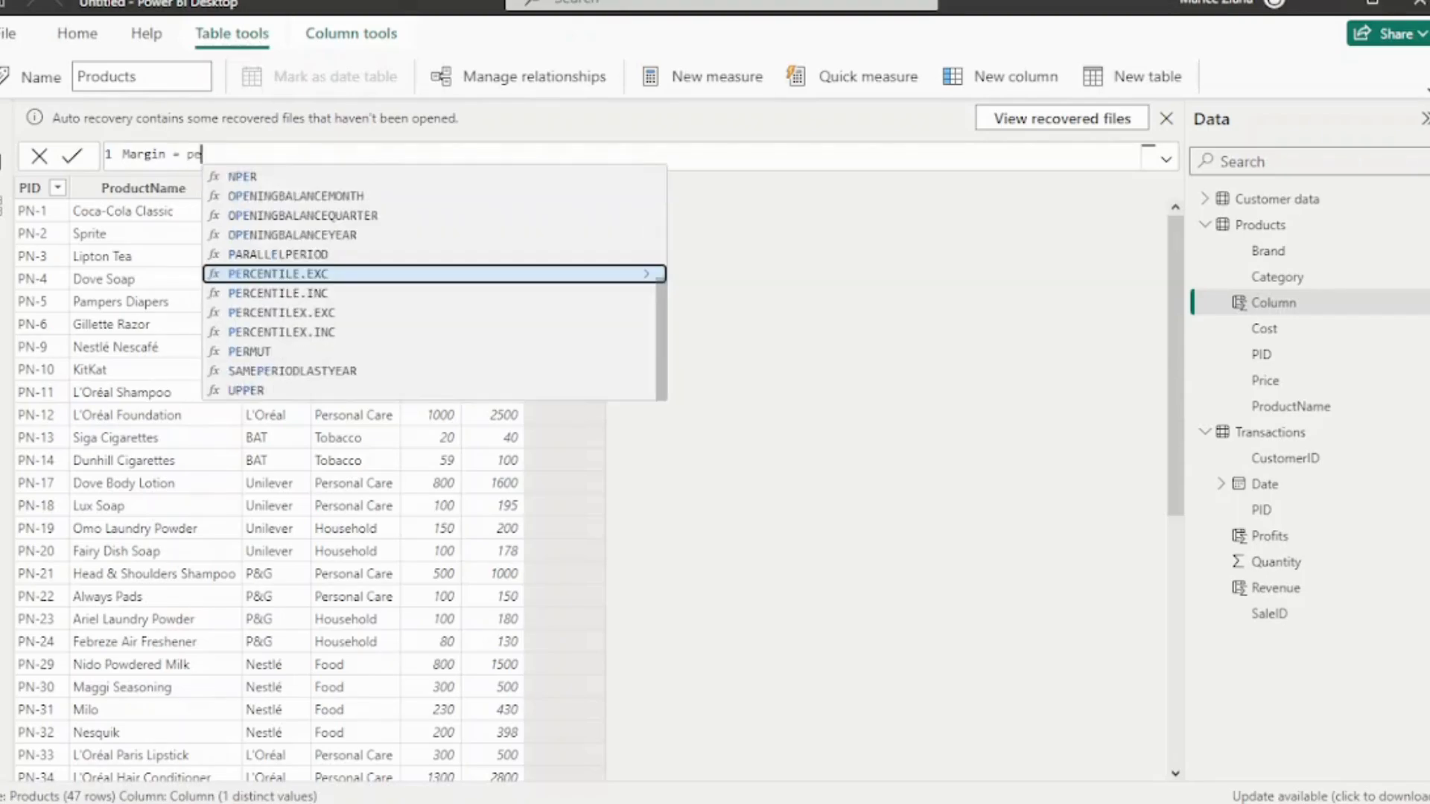
{"action": "type", "text": "rice"}
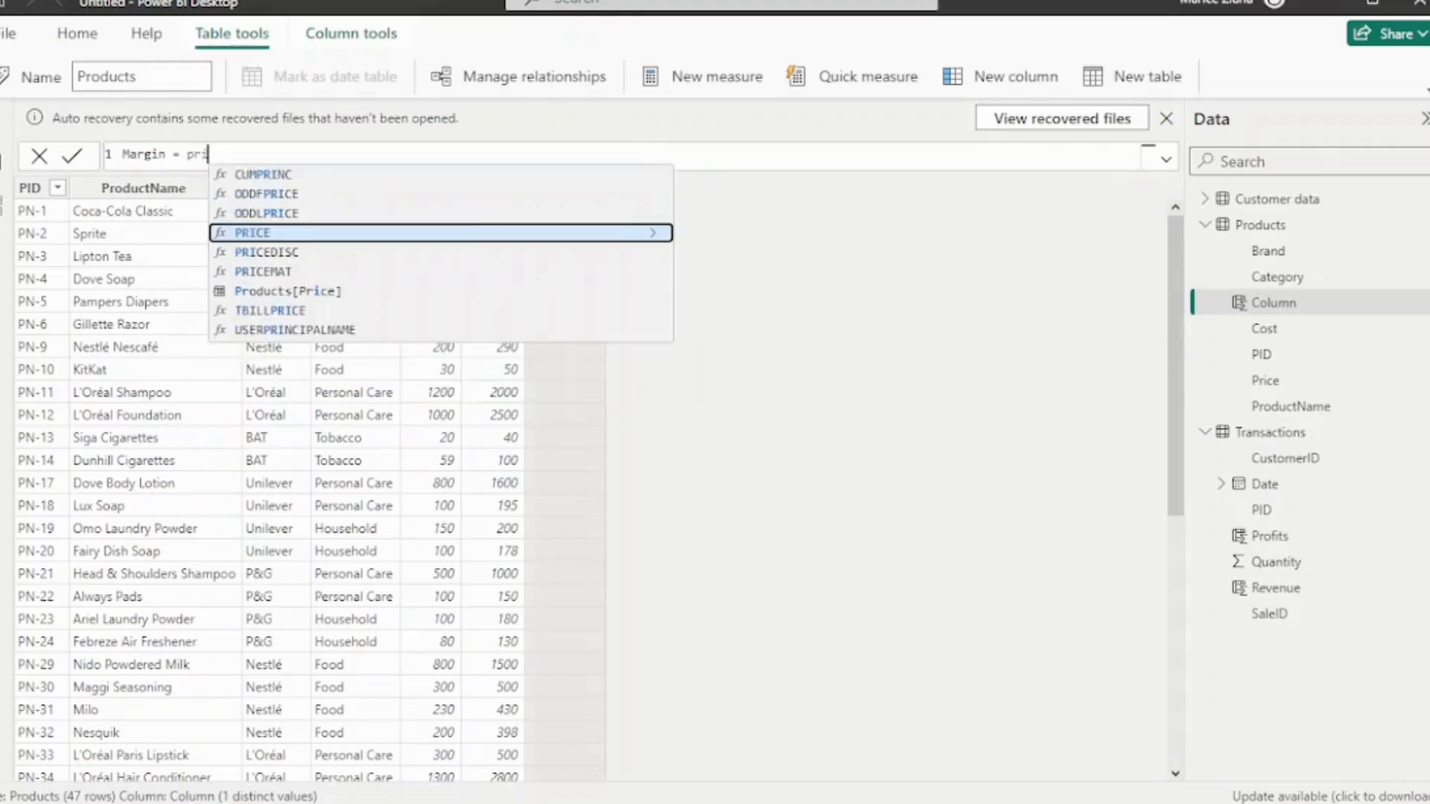
{"action": "key", "text": "Down"}
{"action": "key", "text": "Down"}
{"action": "key", "text": "Down"}
{"action": "key", "text": "Tab"}
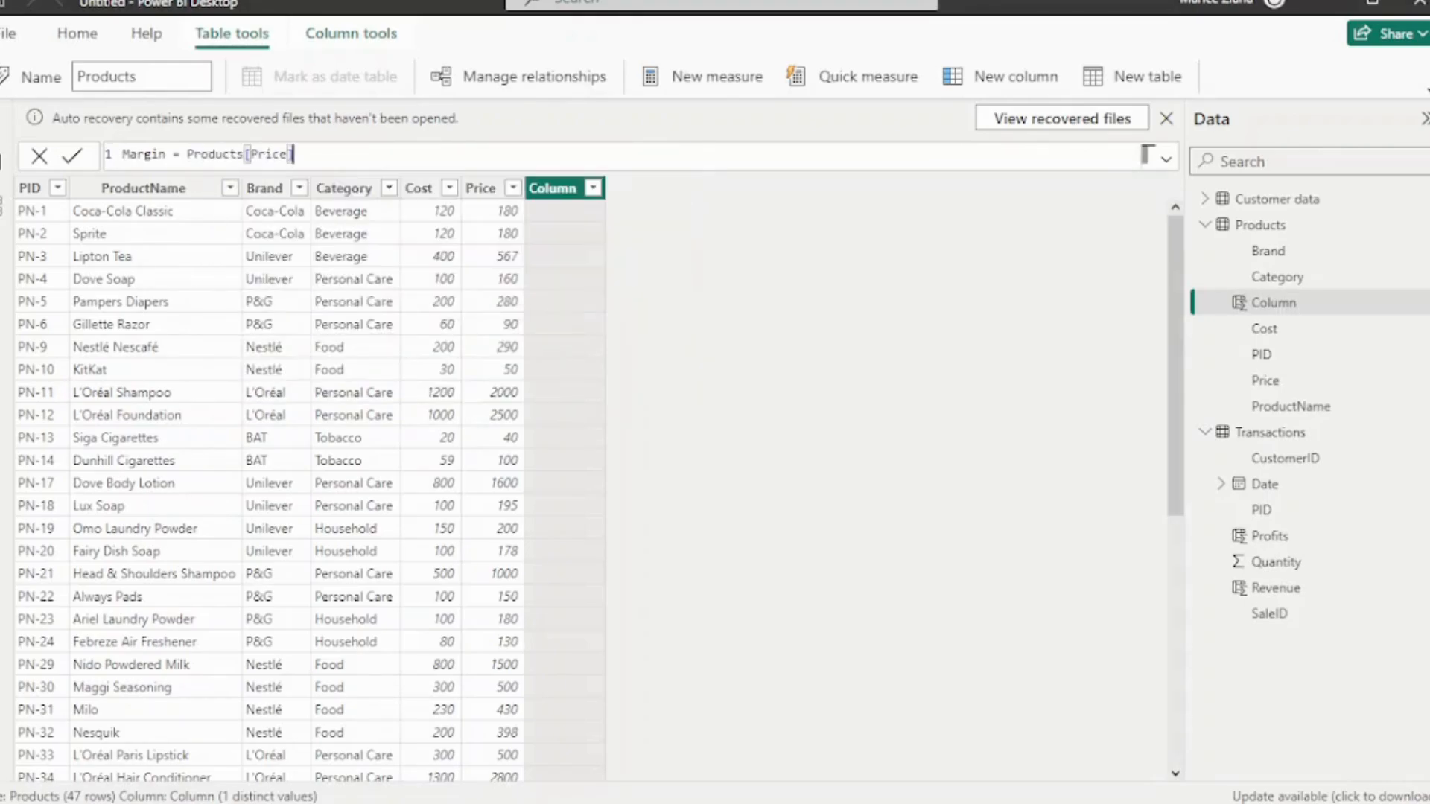
Subtract Products[Cost] from the price in the Margin formula and commit it
{"action": "type", "text": "-"}
{"action": "type", "text": " CO"}
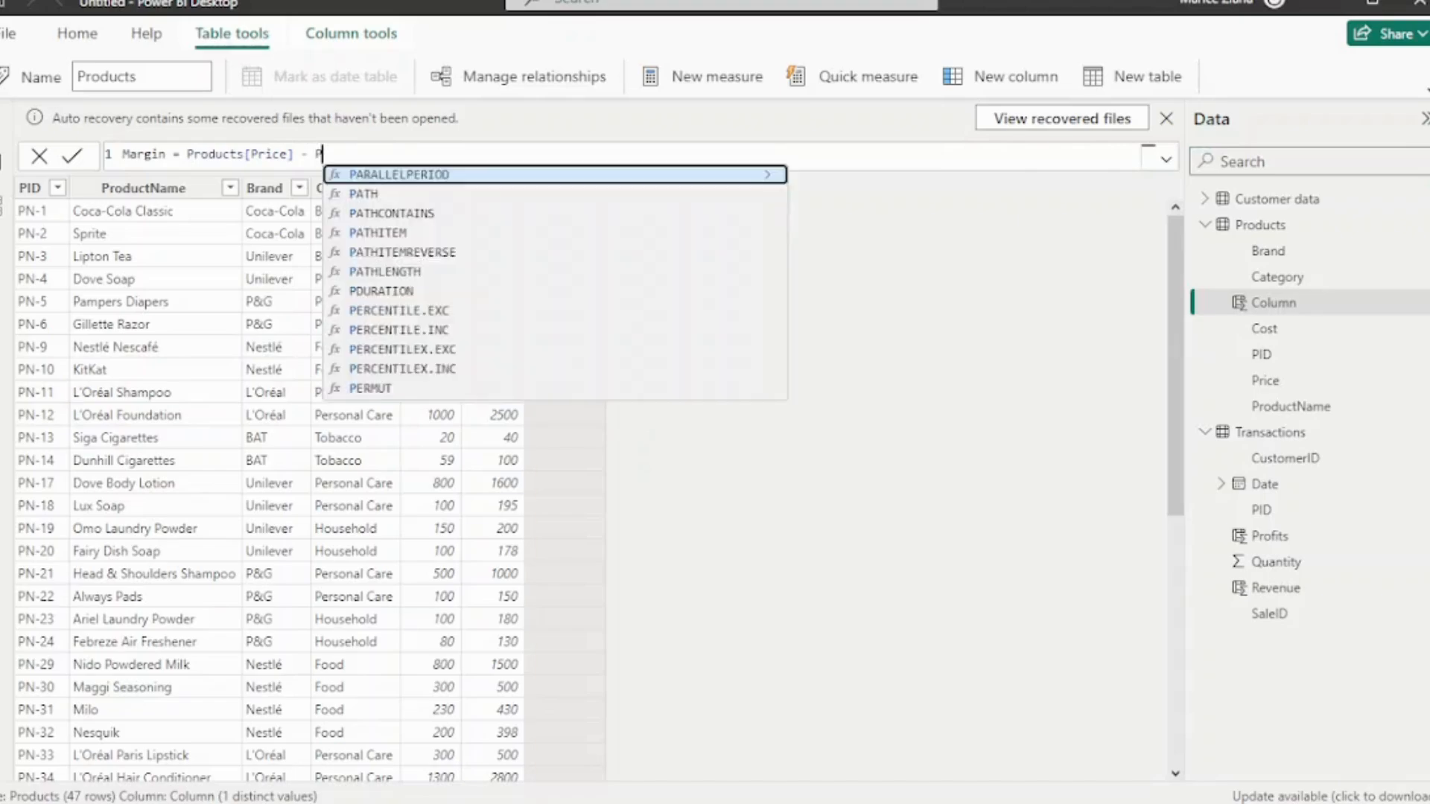
{"action": "type", "text": "s"}
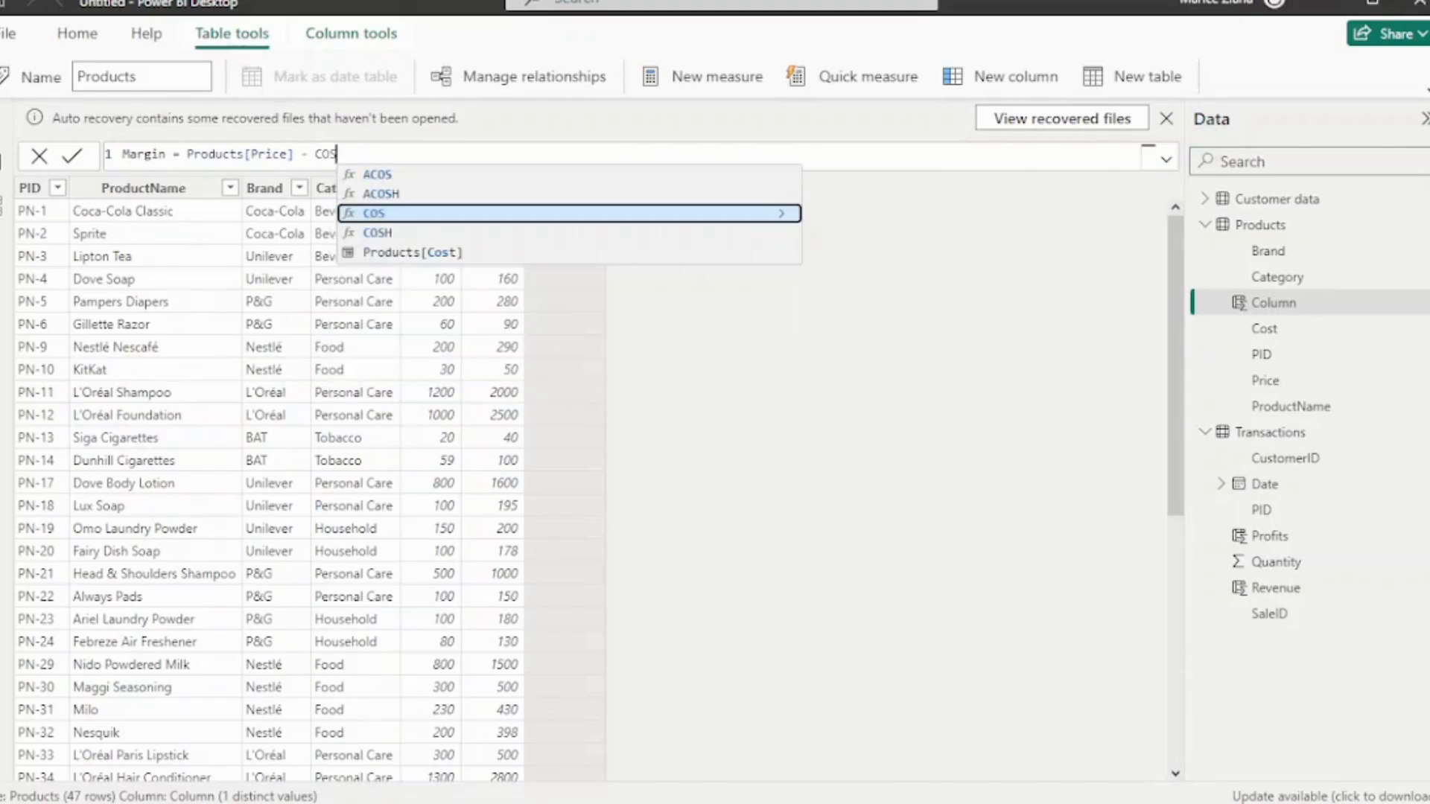
{"action": "key", "text": "Down"}
{"action": "key", "text": "Down"}
{"action": "key", "text": "Tab"}
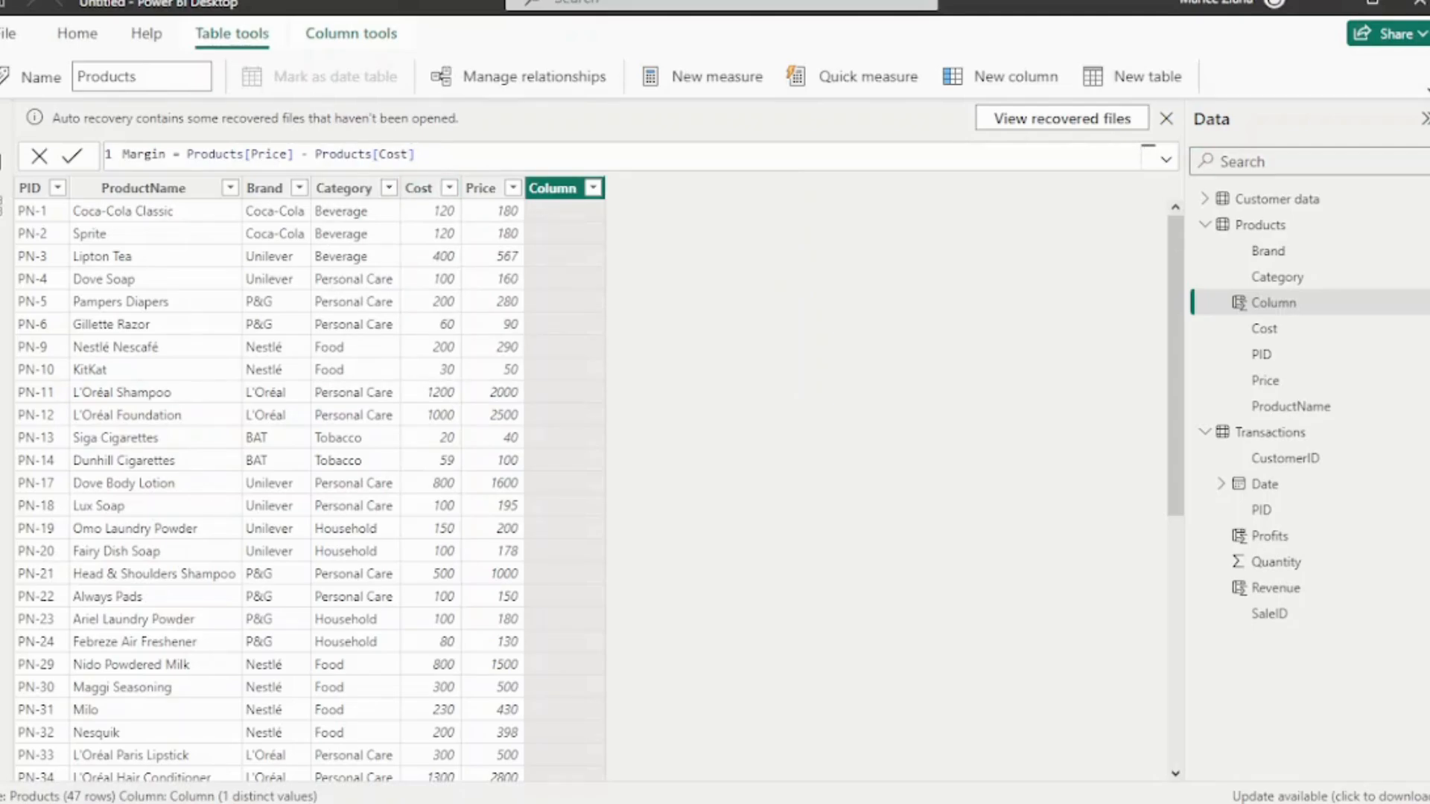
{"action": "key", "text": "Return"}
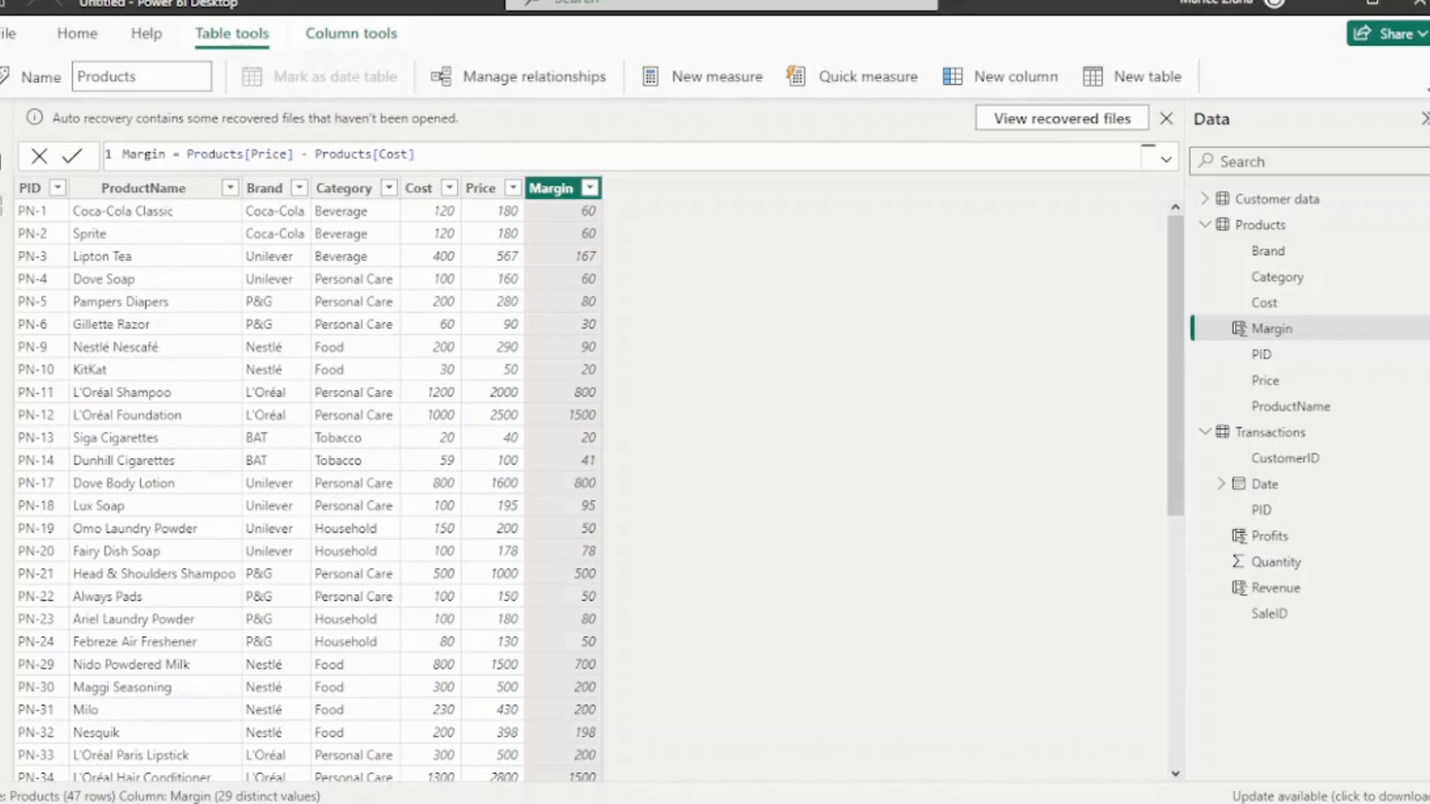
Create a new measure named Average Sales in the Transactions table
{"action": "left_click", "coordinate": [1204, 432]}
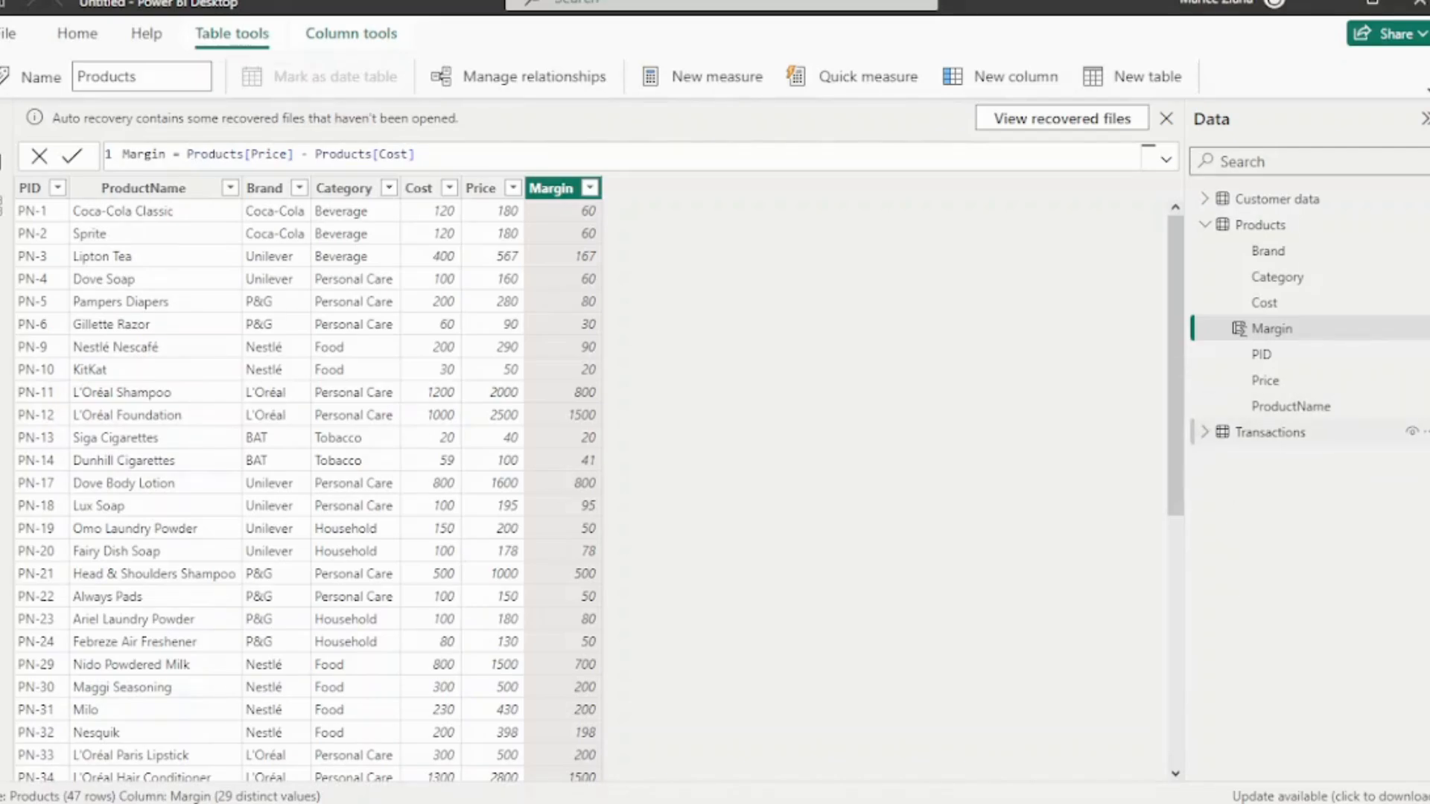
{"action": "left_click", "coordinate": [1204, 432]}
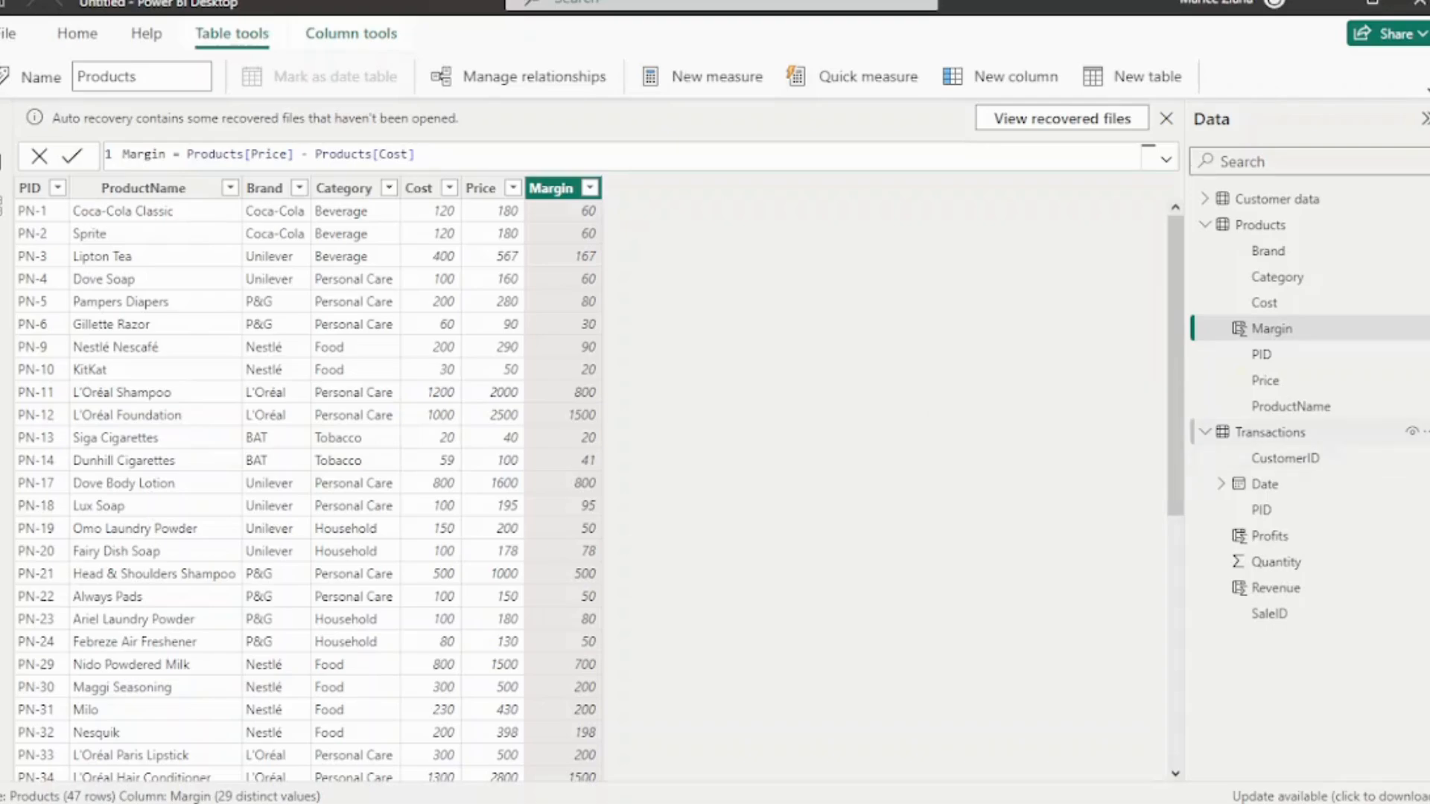
{"action": "right_click", "coordinate": [1270, 432]}
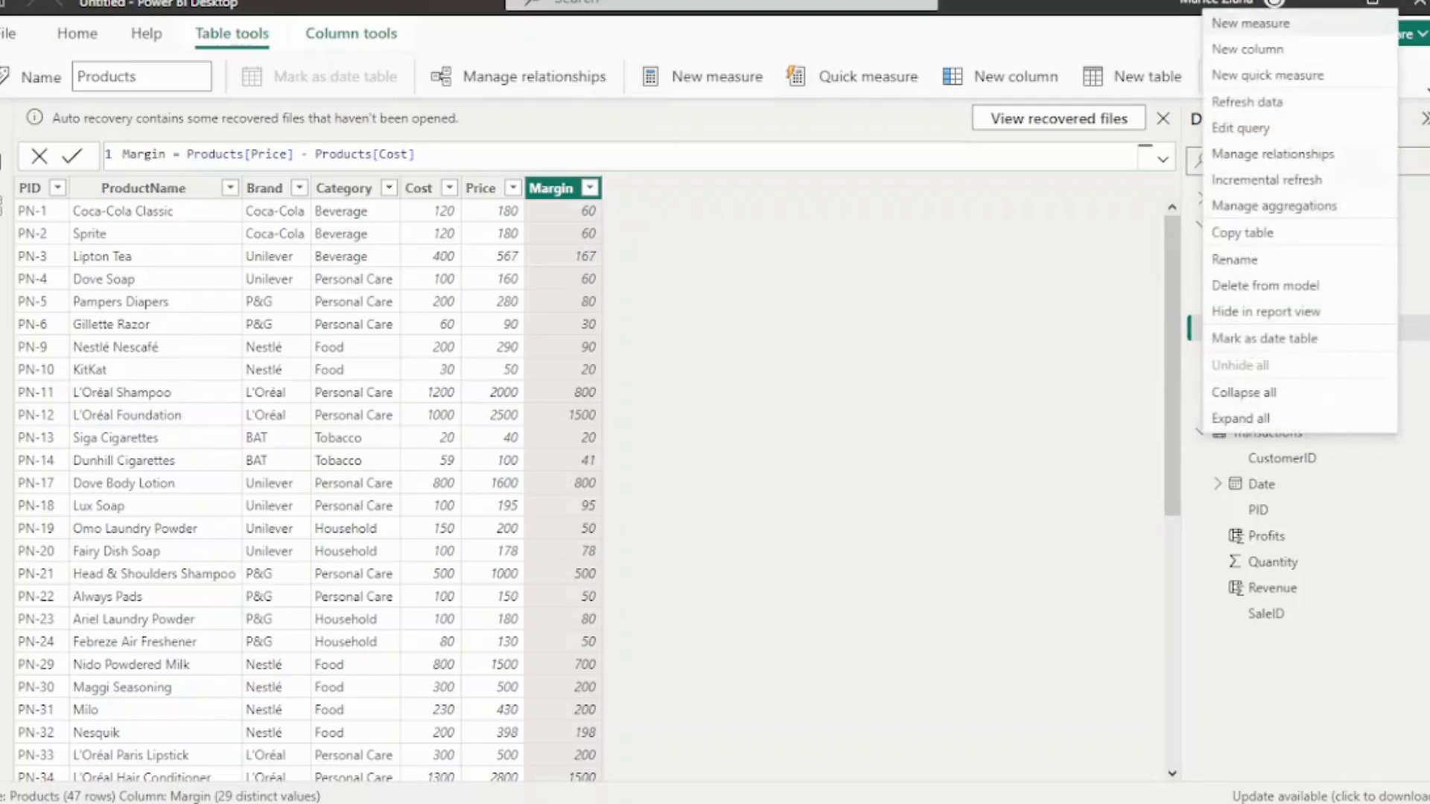
{"action": "left_click", "coordinate": [1250, 24]}
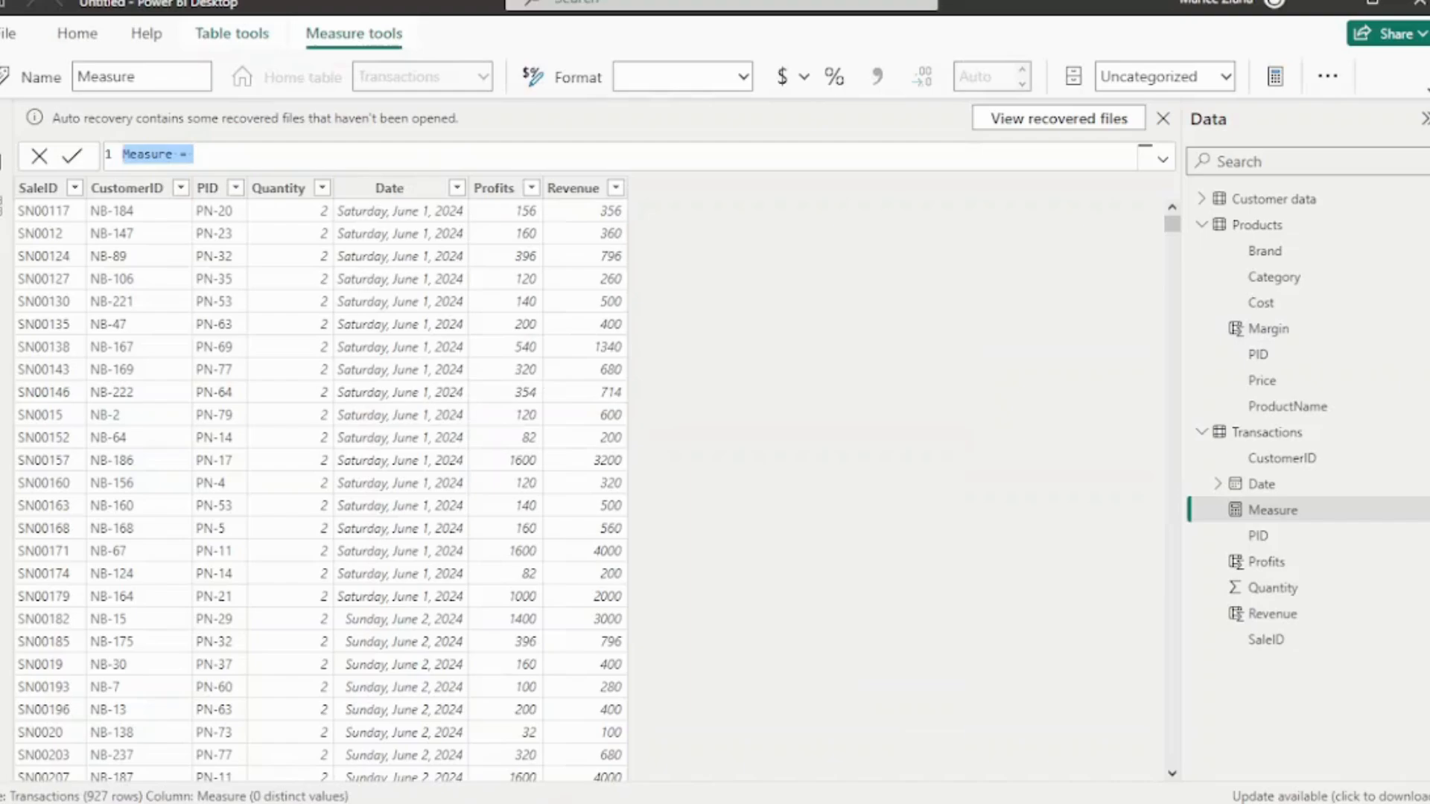
{"action": "key", "text": "BackSpace"}
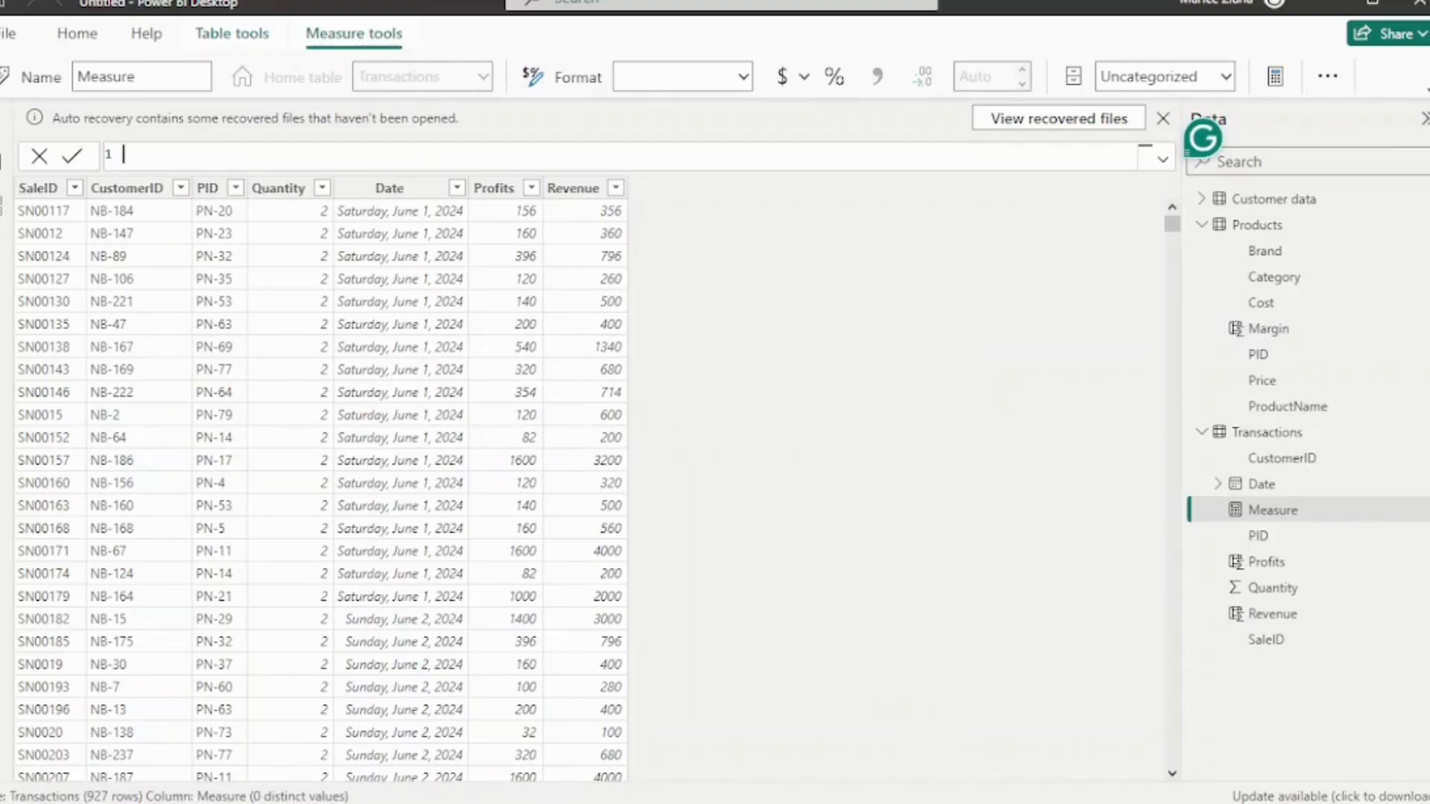
{"action": "type", "text": "Average Sales ="}
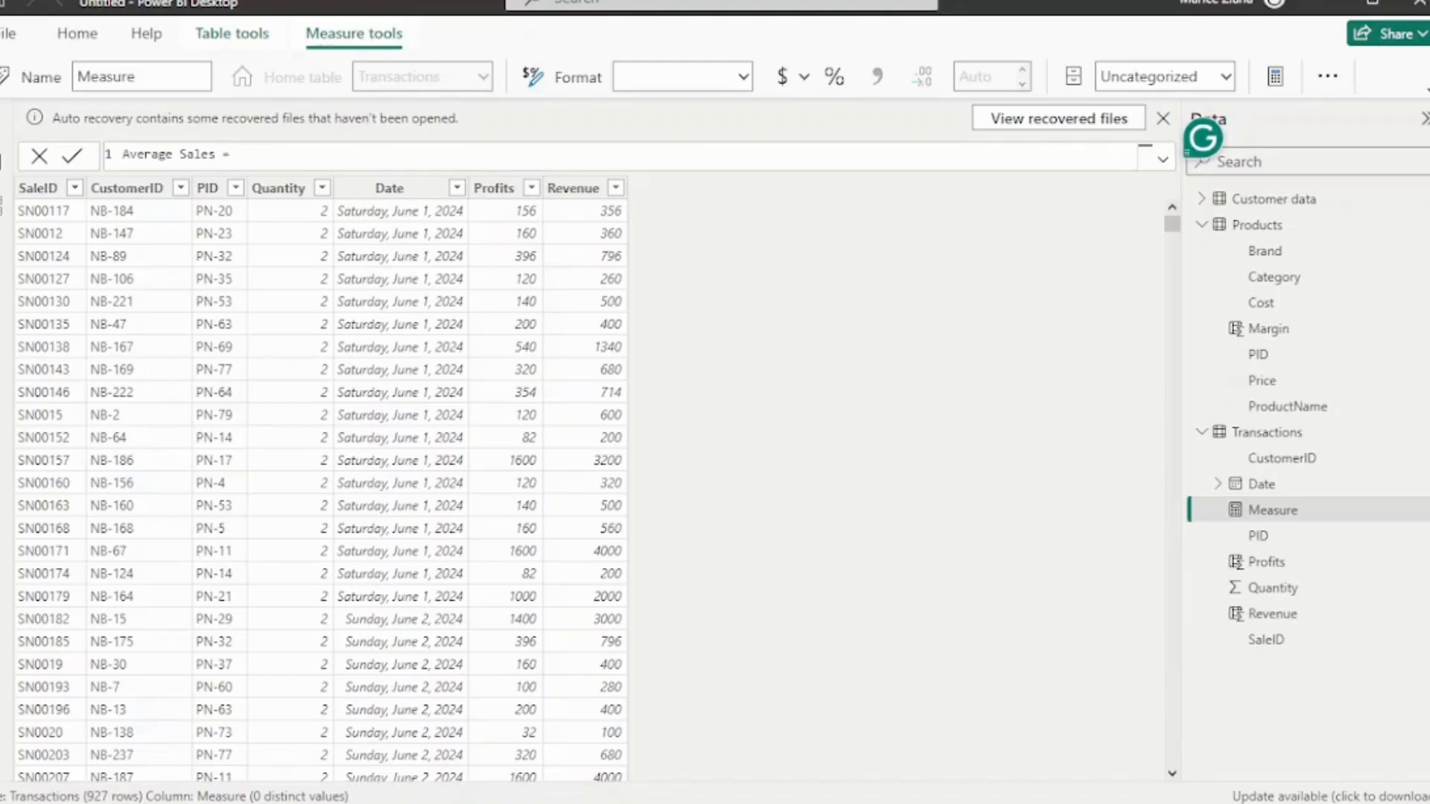
Begin the Average Sales formula with SUM(Transactions[Quantity]) followed by a division operator and a count function
{"action": "type", "text": " SU"}
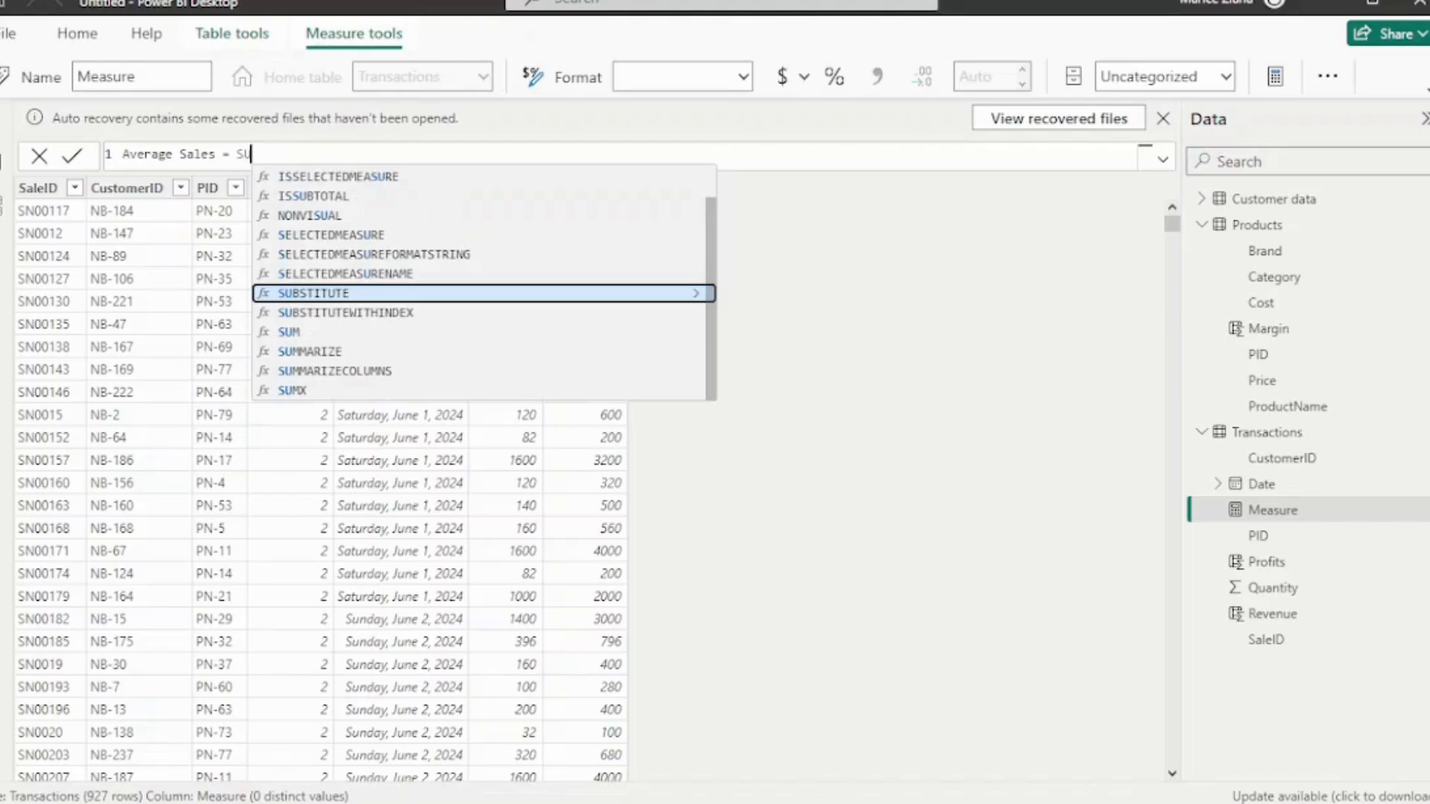
{"action": "type", "text": "M("}
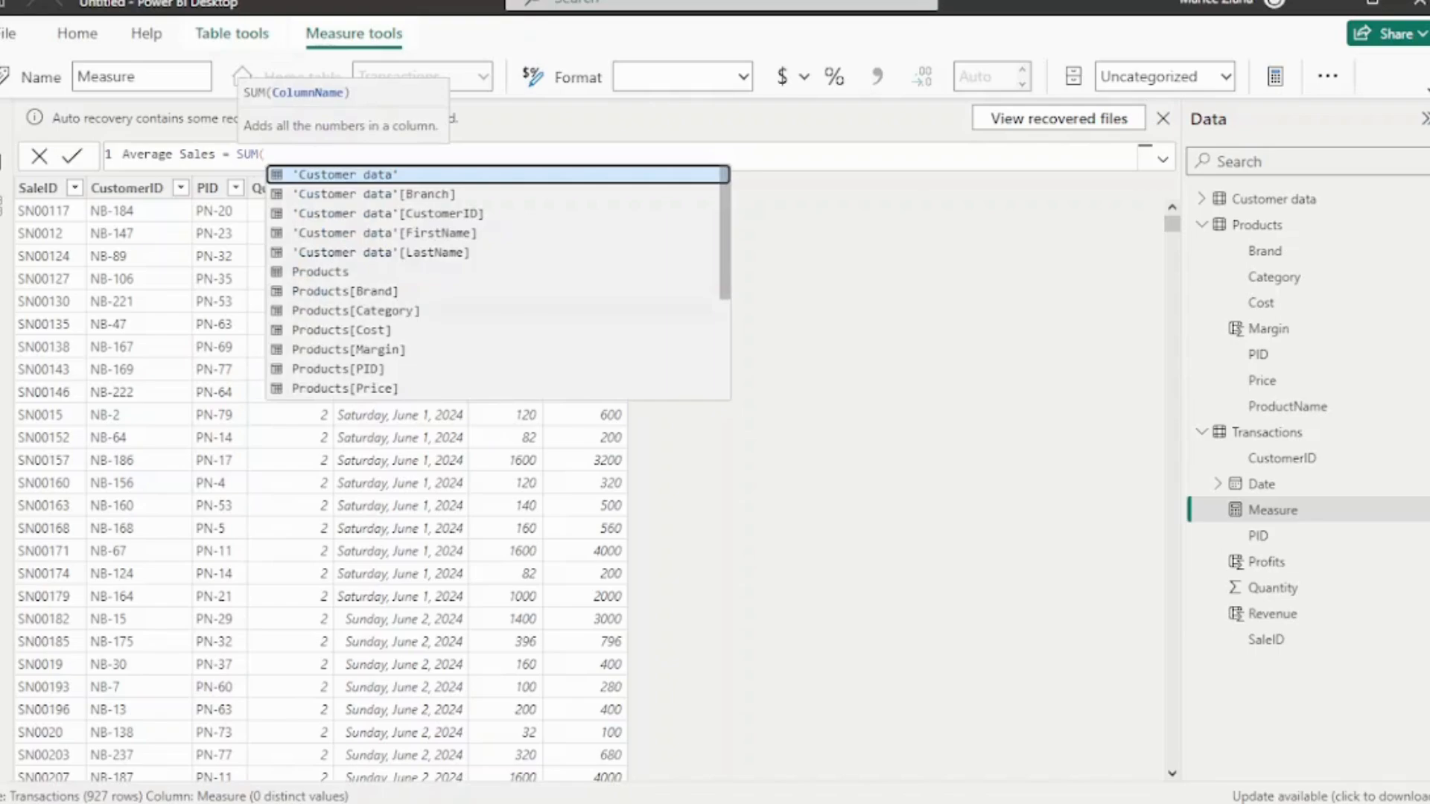
{"action": "scroll", "coordinate": [497, 283], "scroll_direction": "down", "scroll_amount": 3}
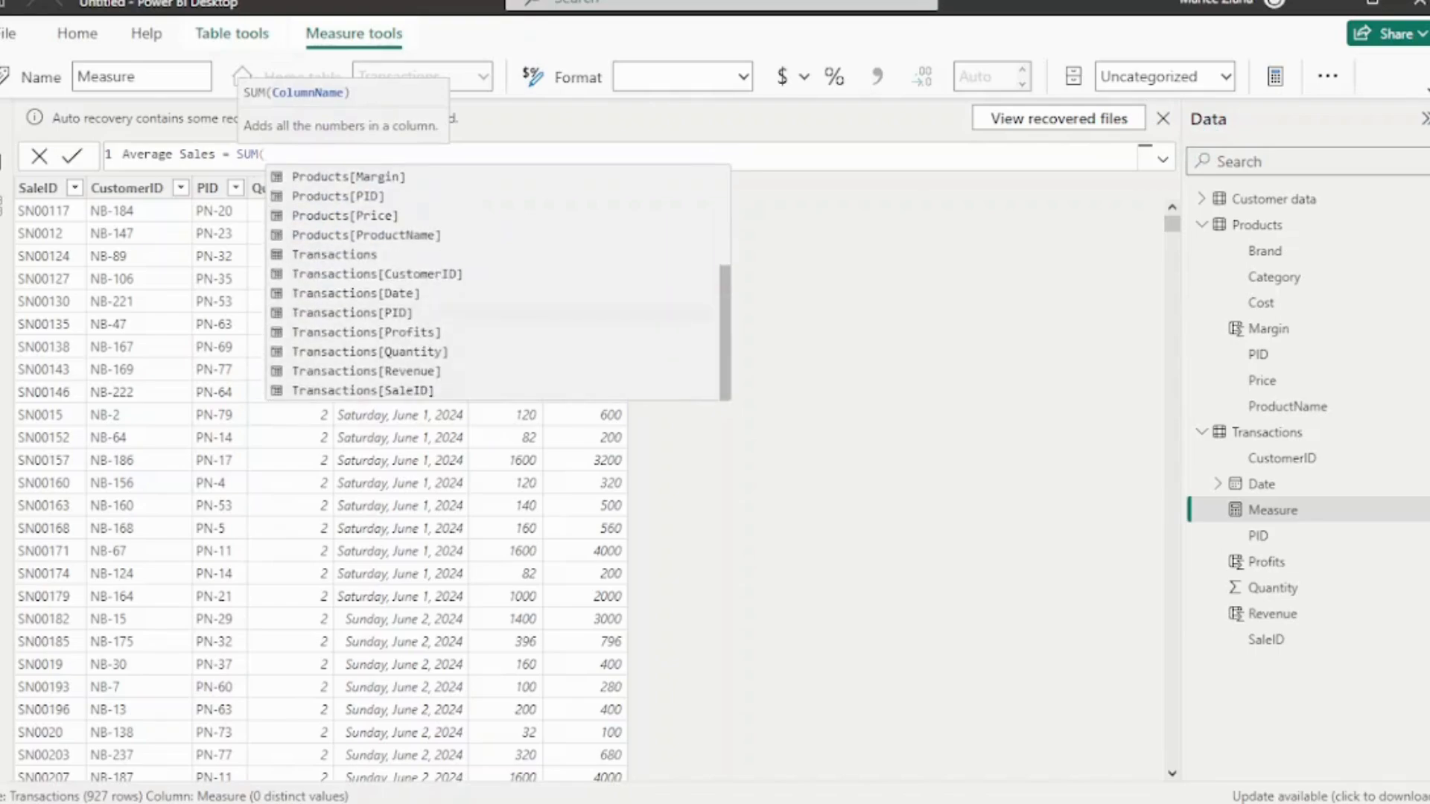
{"action": "left_click", "coordinate": [370, 352]}
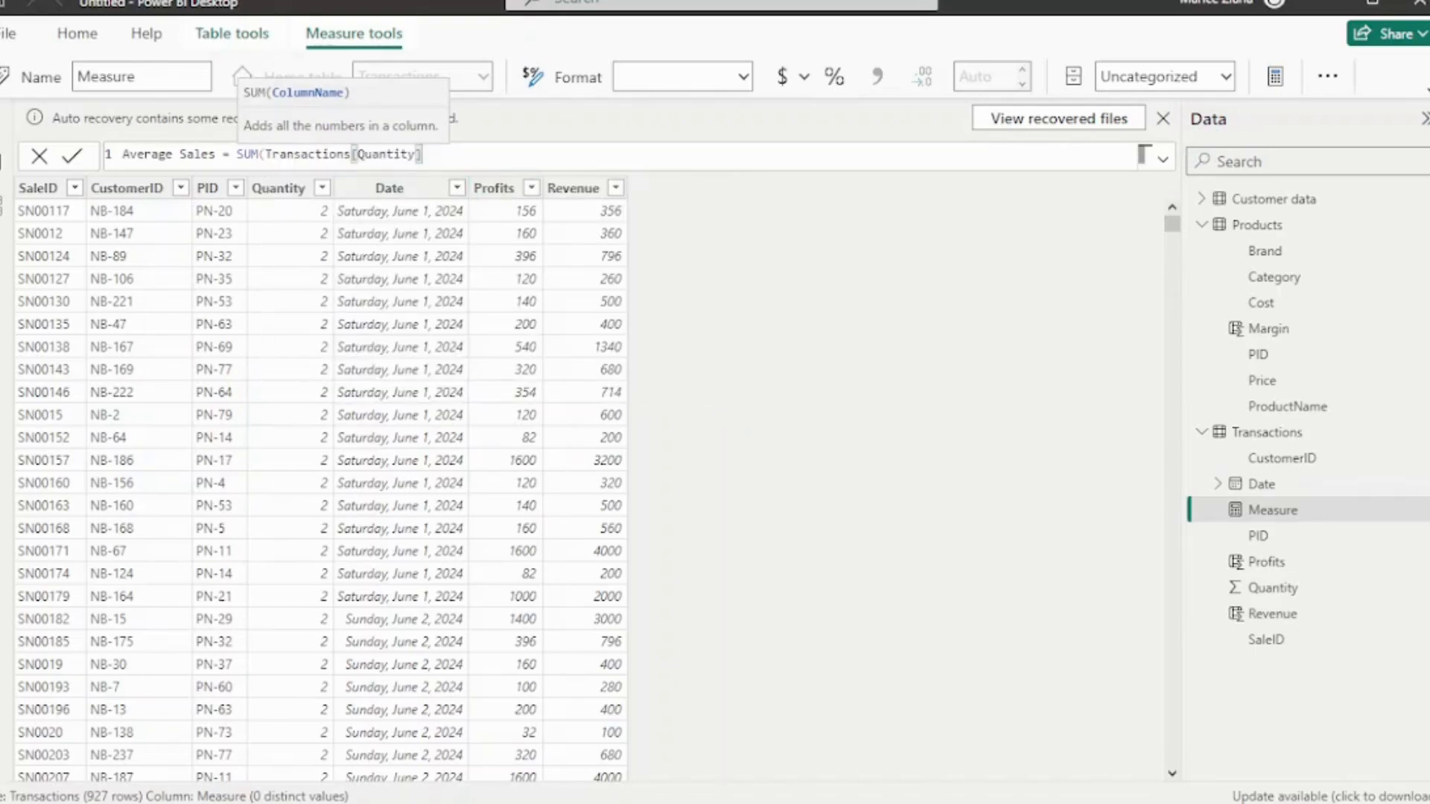
{"action": "type", "text": ") "}
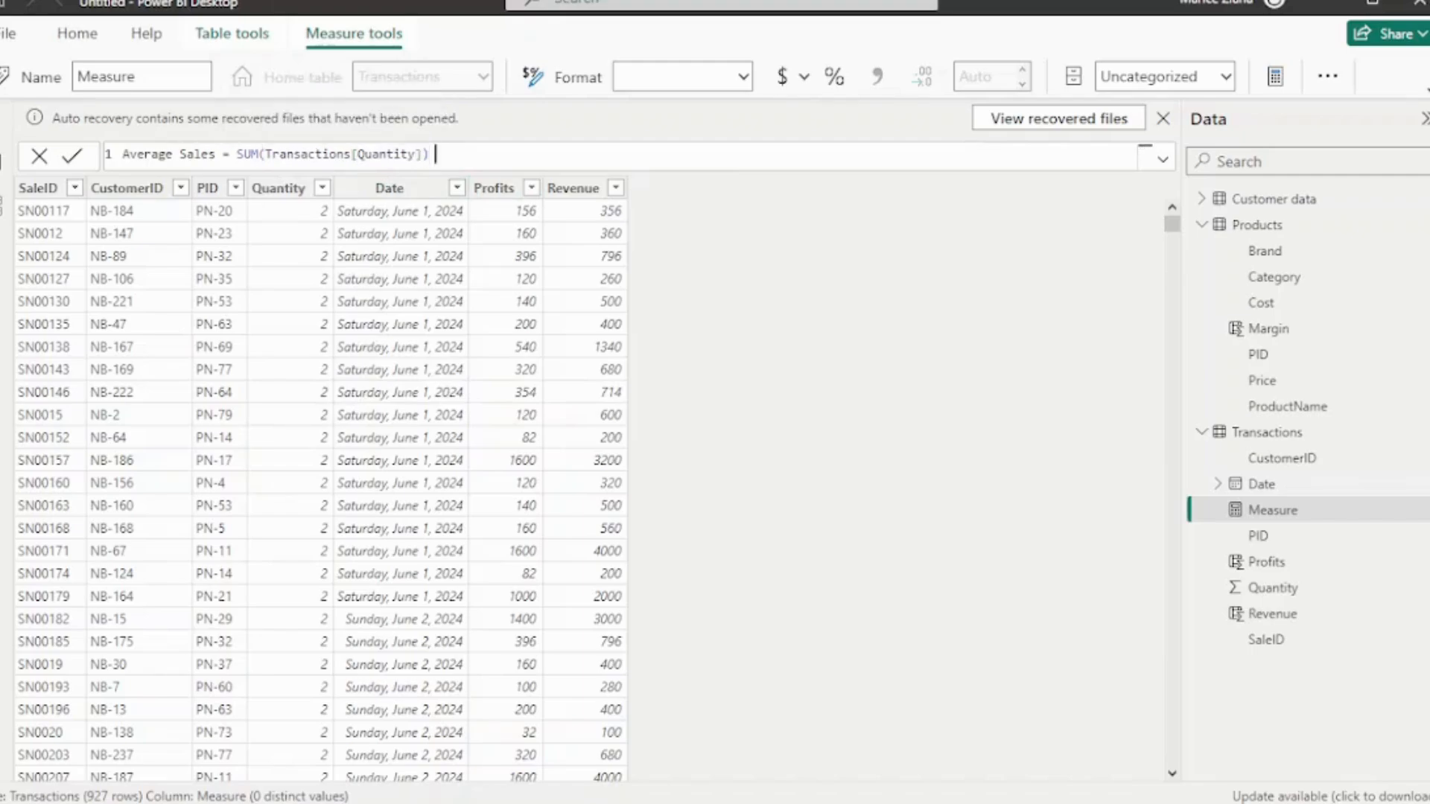
{"action": "type", "text": "/ COUN"}
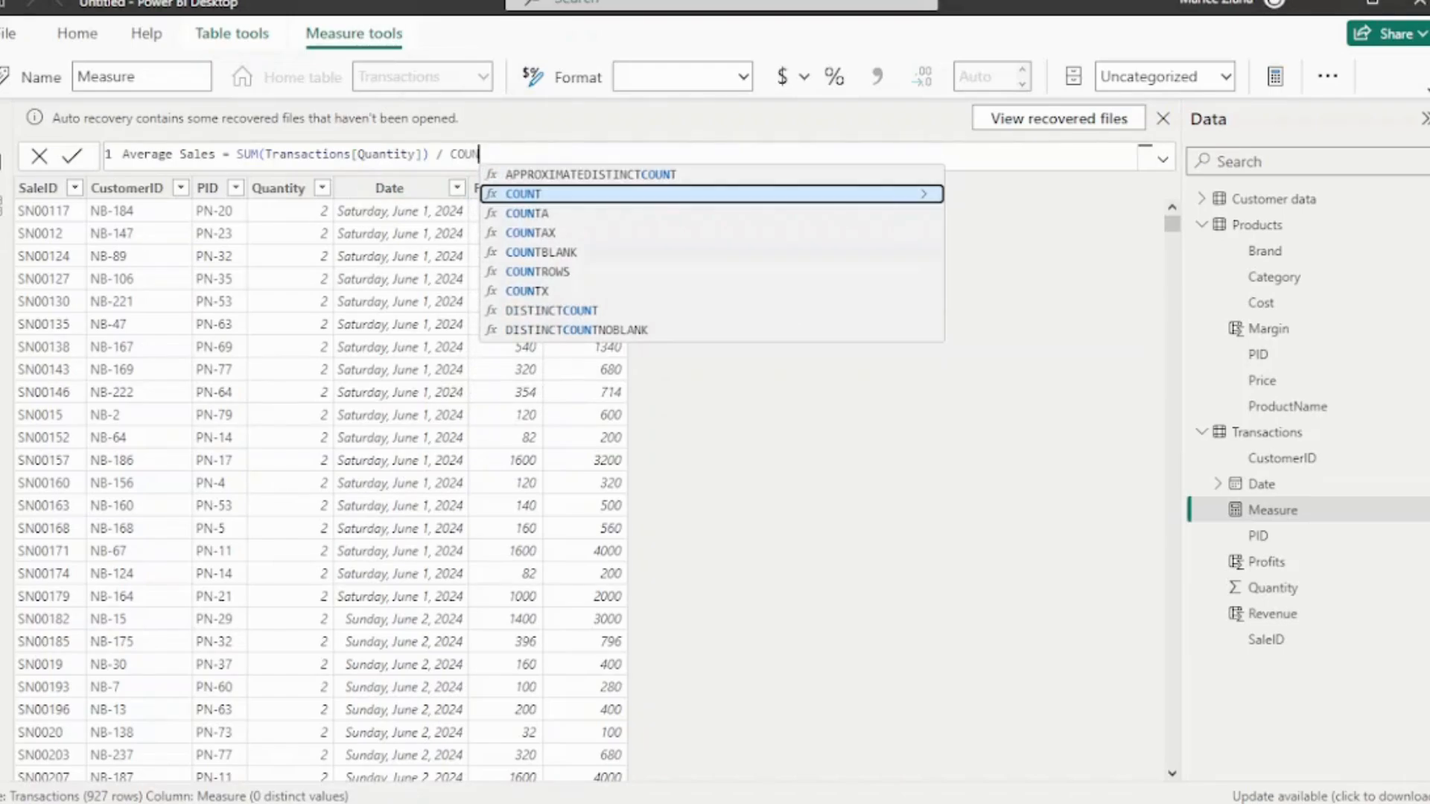
{"action": "type", "text": "TROWS("}
{"action": "scroll", "coordinate": [754, 283], "scroll_direction": "down", "scroll_amount": 20}
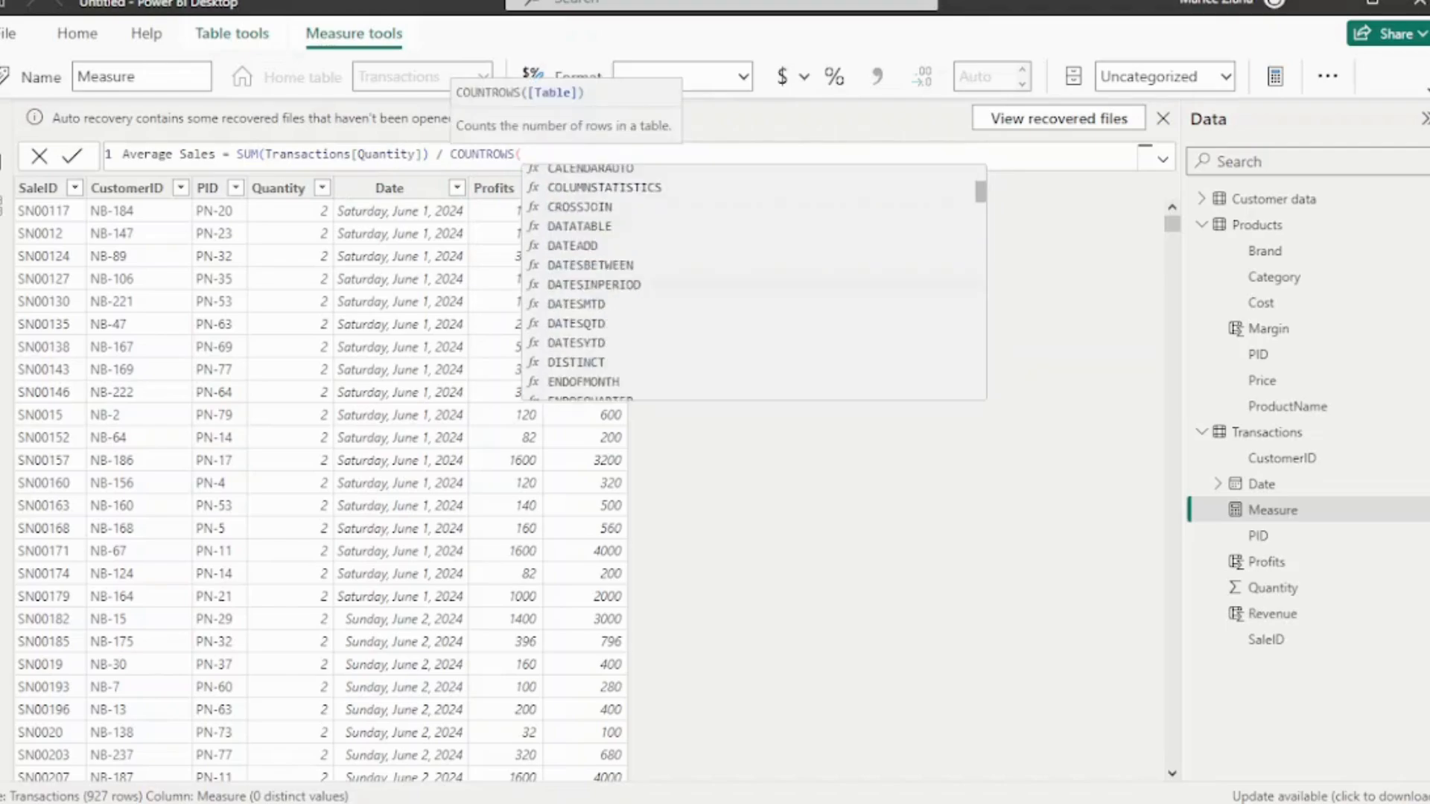
{"action": "scroll", "coordinate": [753, 283], "scroll_direction": "down", "scroll_amount": 17}
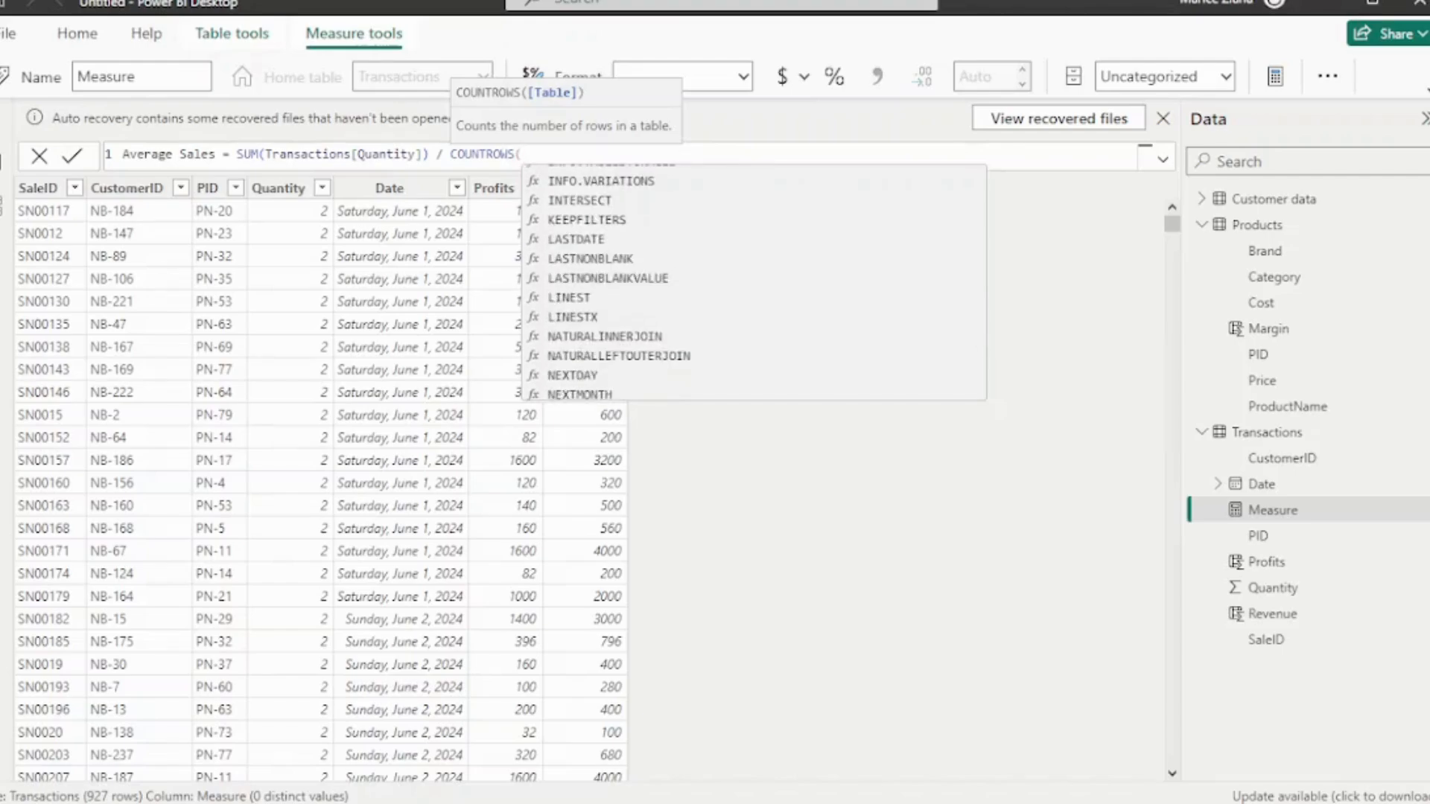
{"action": "type", "text": "DA"}
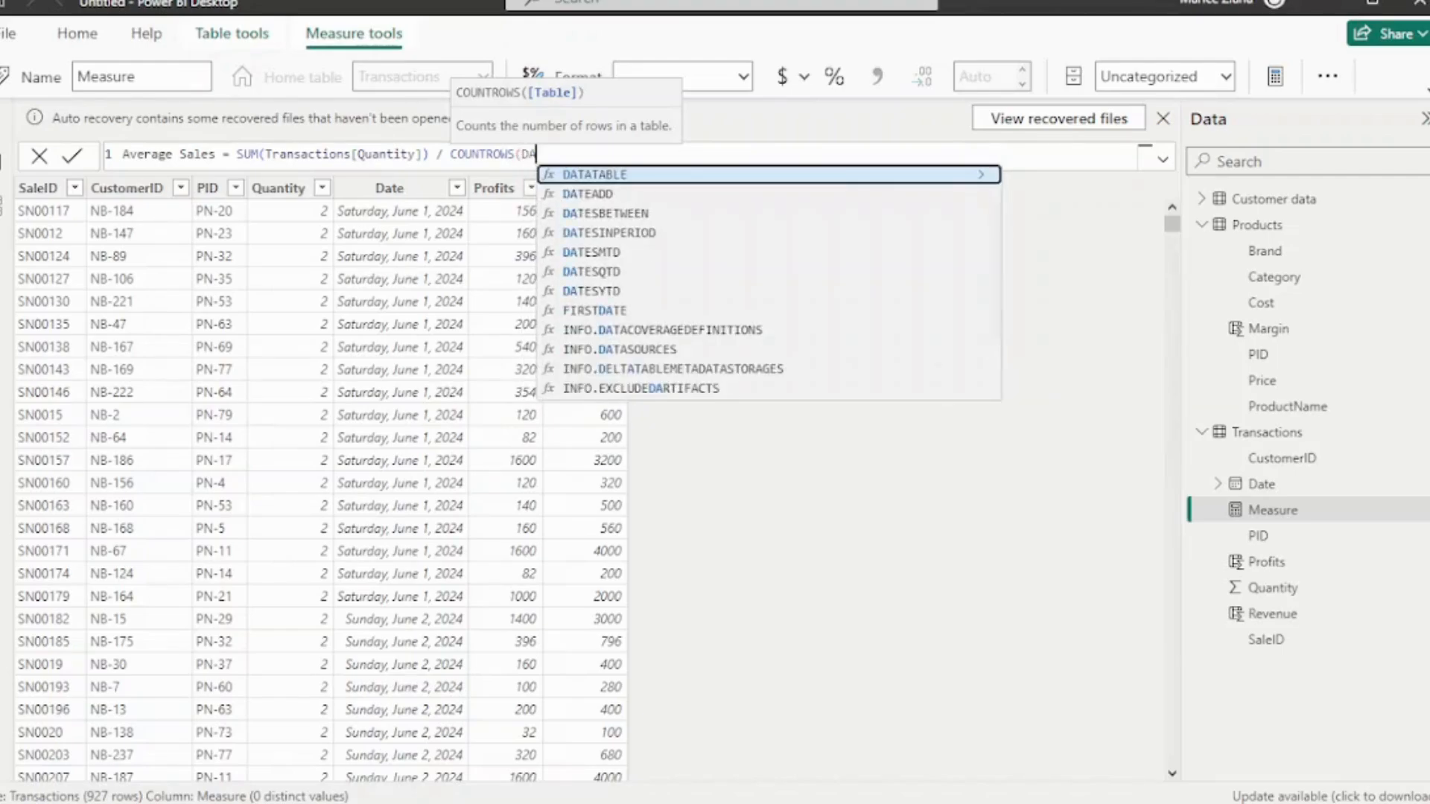
{"action": "type", "text": "TE"}
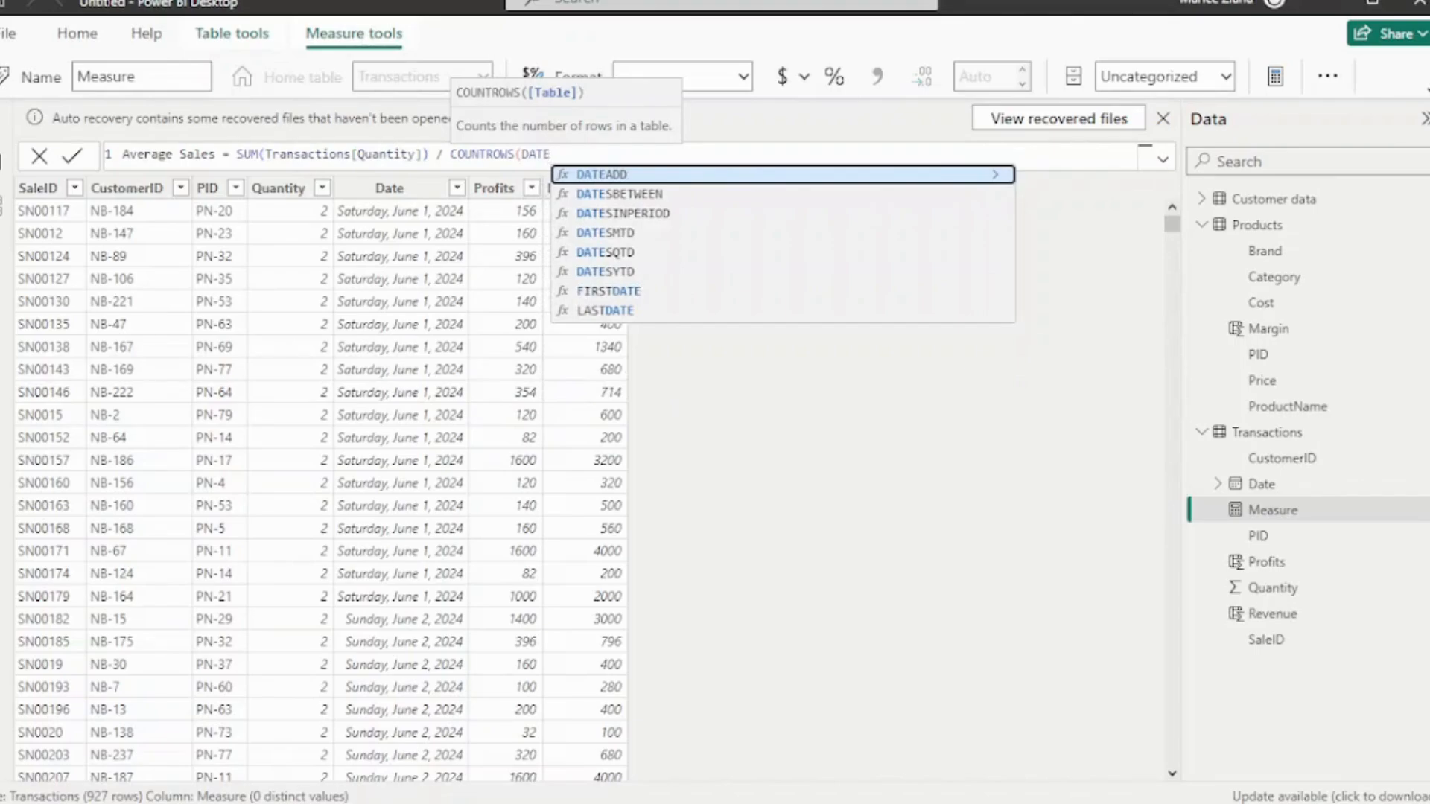
{"action": "key", "text": "BackSpace"}
{"action": "key", "text": "BackSpace"}
{"action": "key", "text": "BackSpace"}
{"action": "key", "text": "BackSpace"}
{"action": "key", "text": "BackSpace"}
{"action": "key", "text": "BackSpace"}
{"action": "key", "text": "BackSpace"}
{"action": "key", "text": "BackSpace"}
{"action": "key", "text": "BackSpace"}
{"action": "key", "text": "BackSpace"}
{"action": "key", "text": "BackSpace"}
{"action": "key", "text": "BackSpace"}
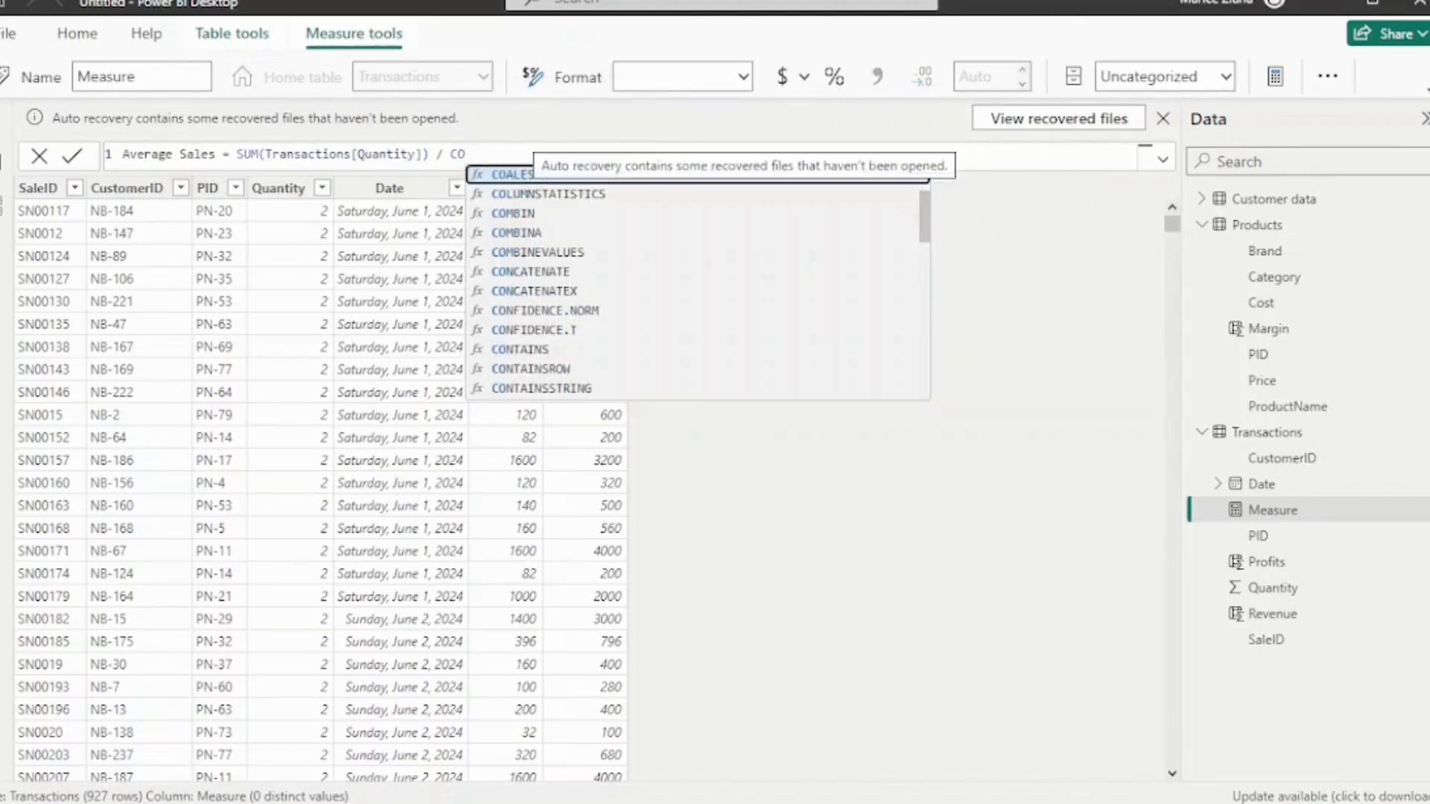
Complete the Average Sales formula by dividing by COUNT(Transactions[Date]) and commit it
{"action": "type", "text": "UNT("}
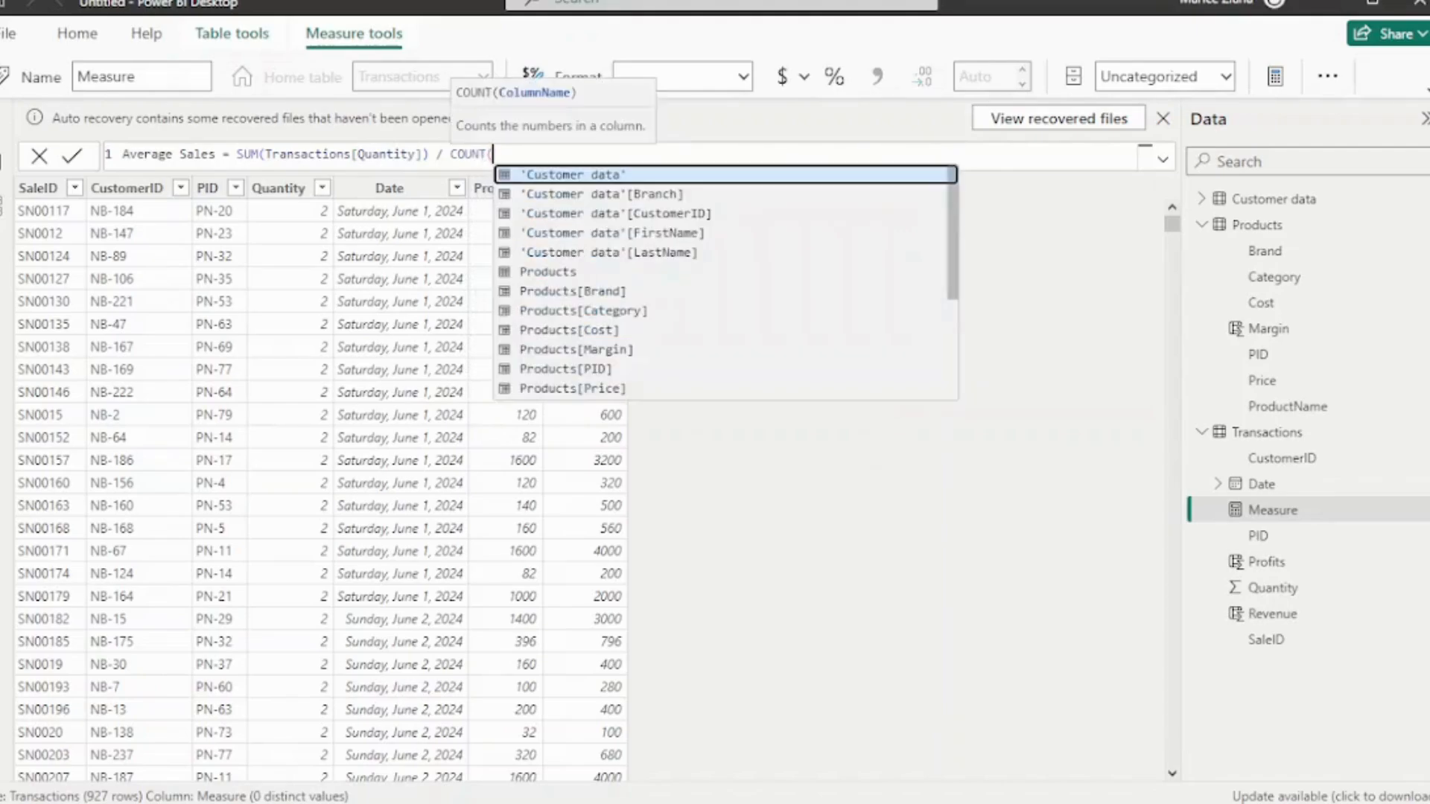
{"action": "scroll", "coordinate": [581, 312], "scroll_direction": "down", "scroll_amount": 3}
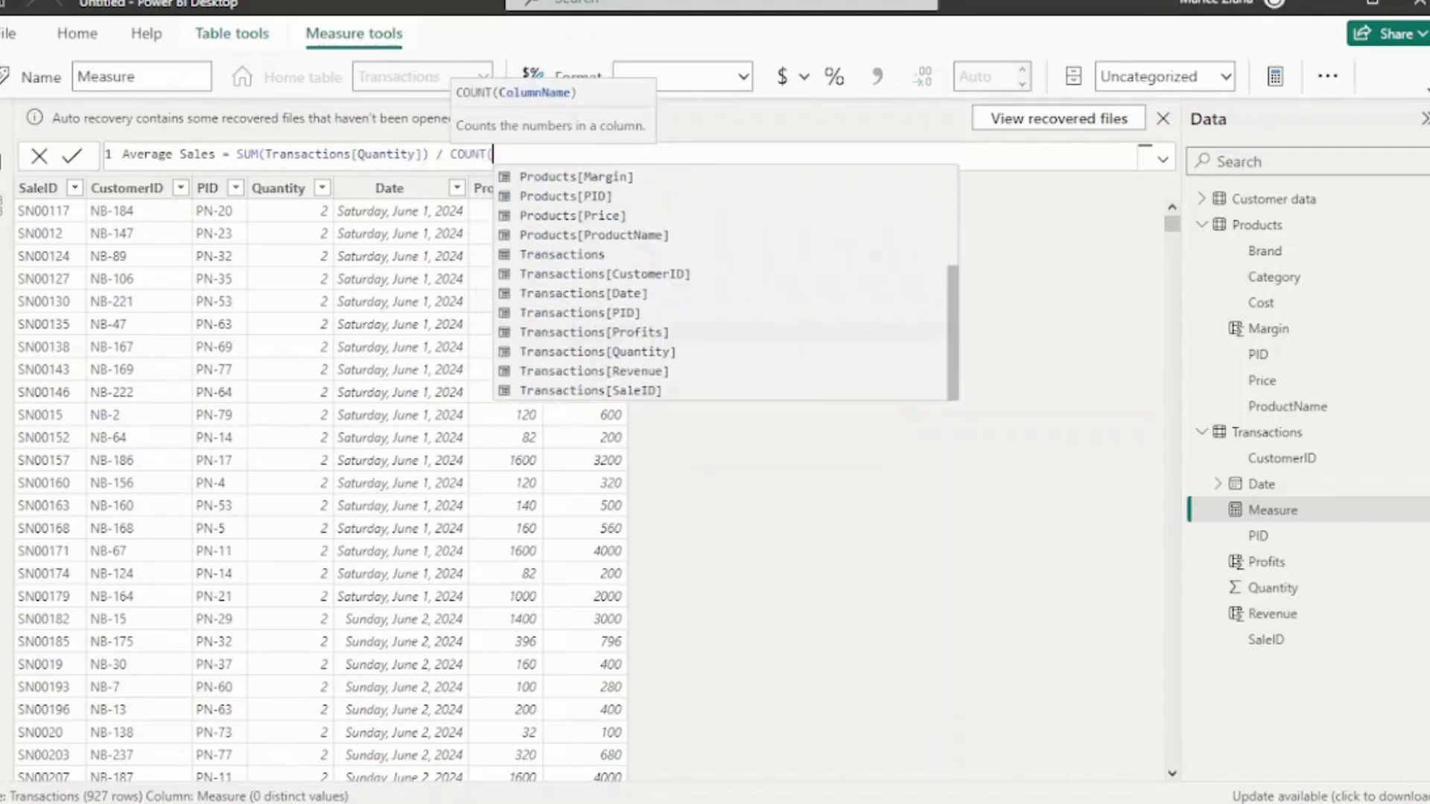
{"action": "left_click", "coordinate": [583, 293]}
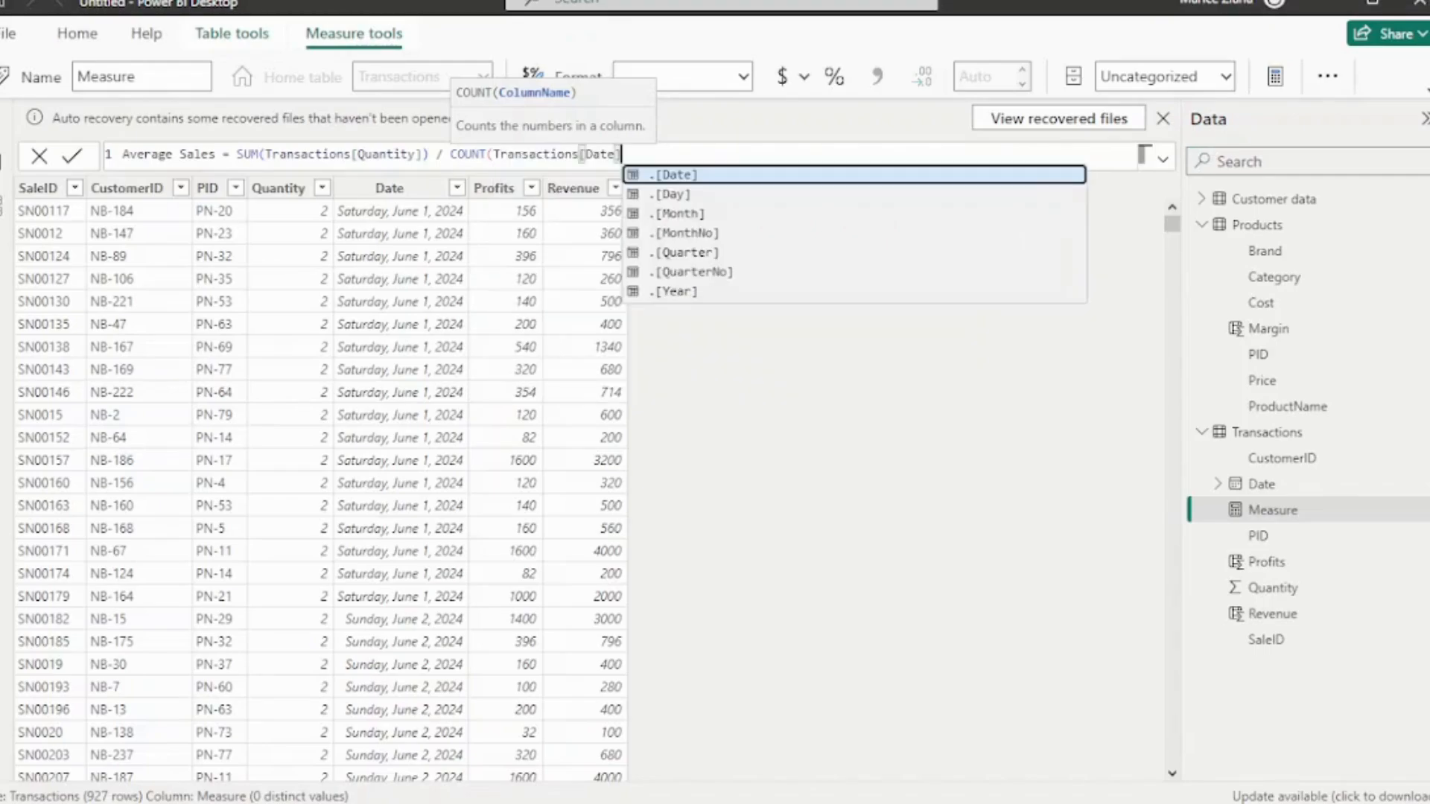
{"action": "type", "text": ")"}
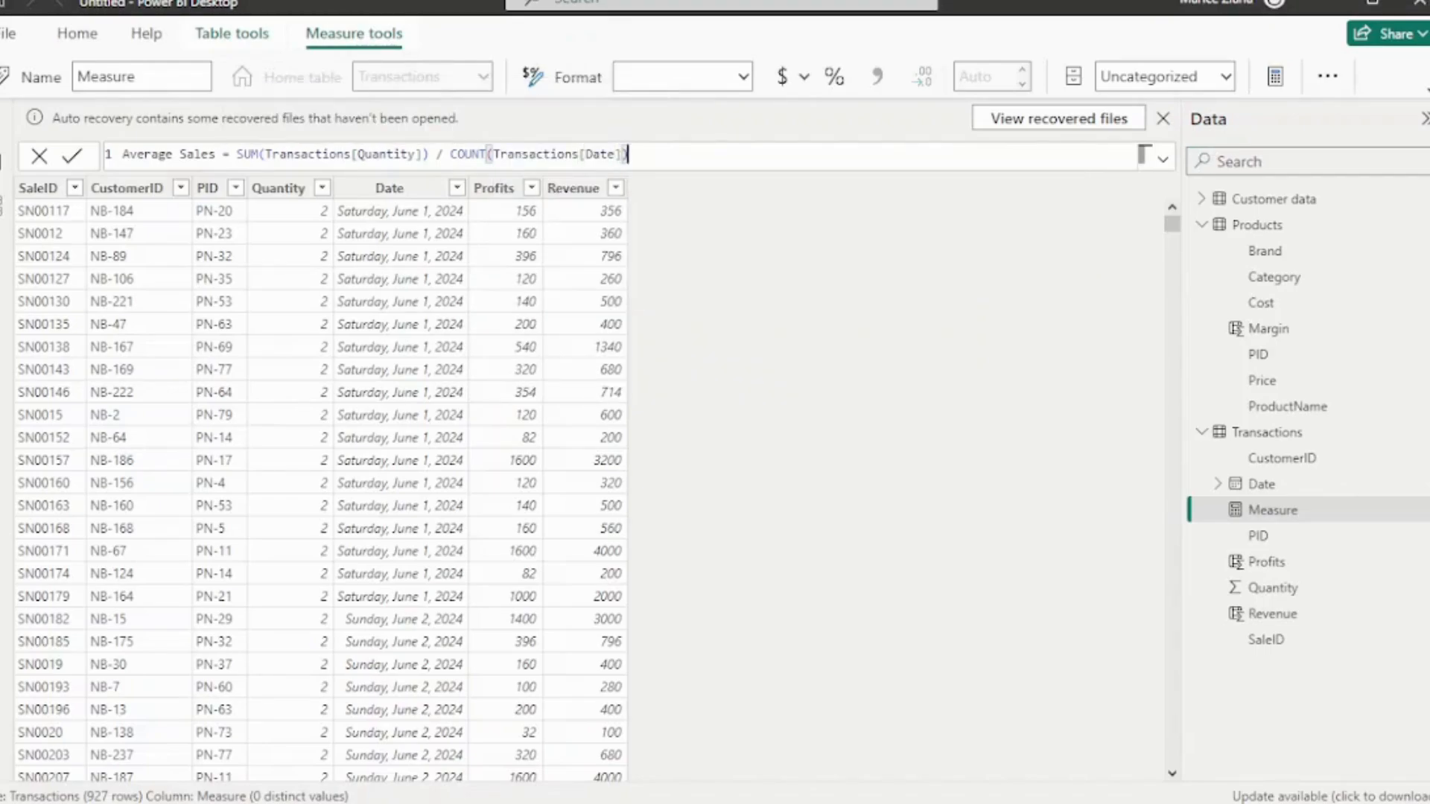
{"action": "key", "text": "Return"}
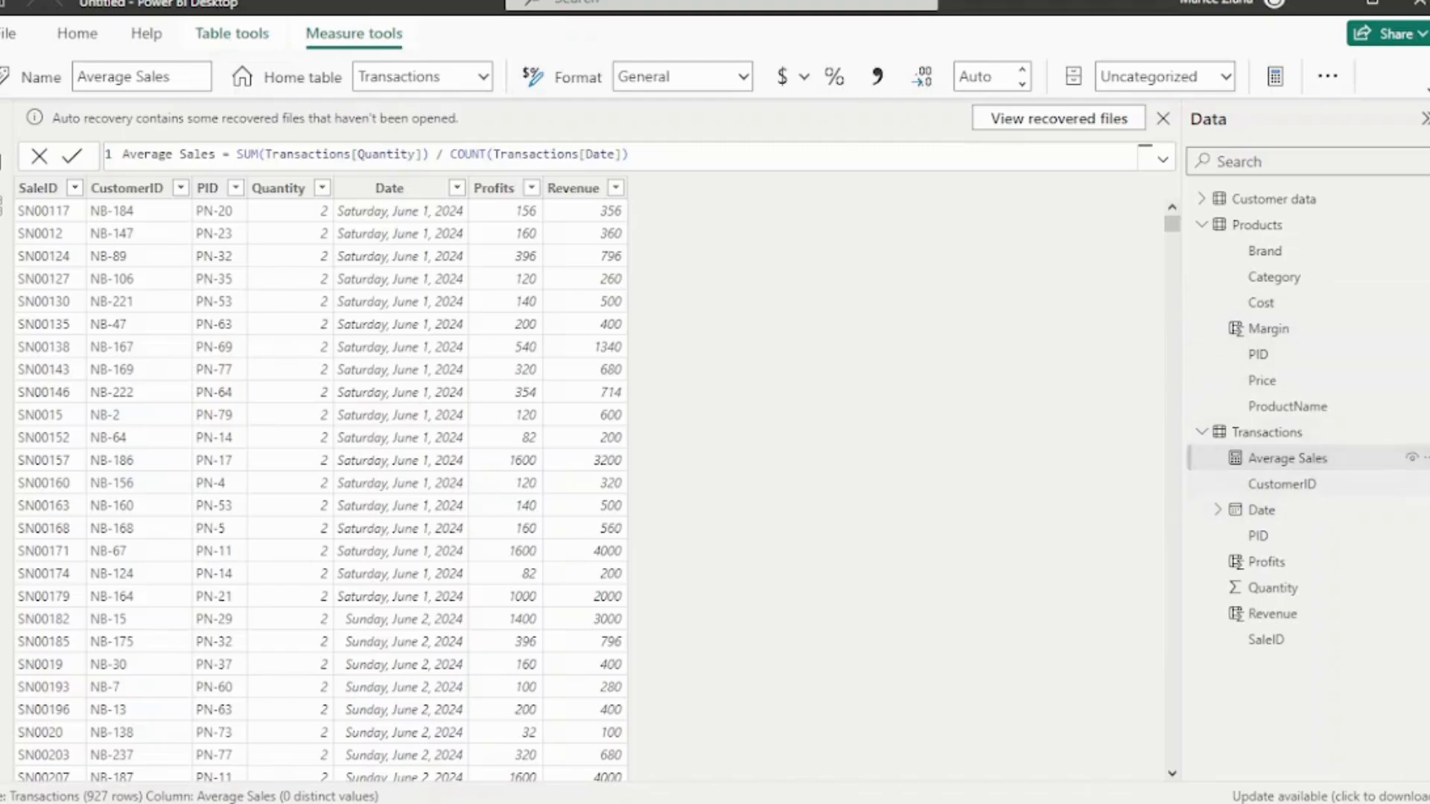
Add a Division quick measure to the Transactions table with Profits as numerator and Revenue as denominator
{"action": "right_click", "coordinate": [1268, 432]}
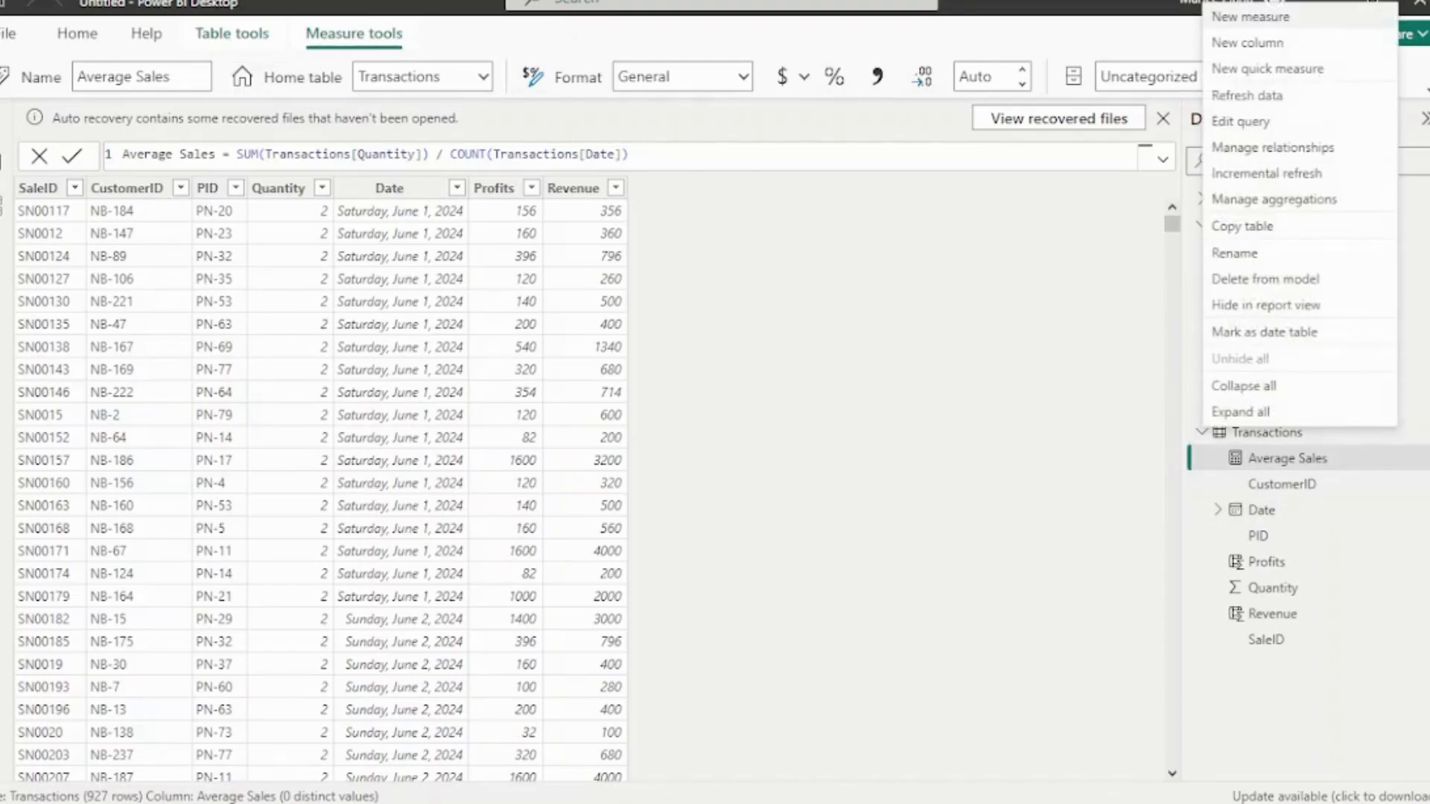
{"action": "left_click", "coordinate": [1267, 69]}
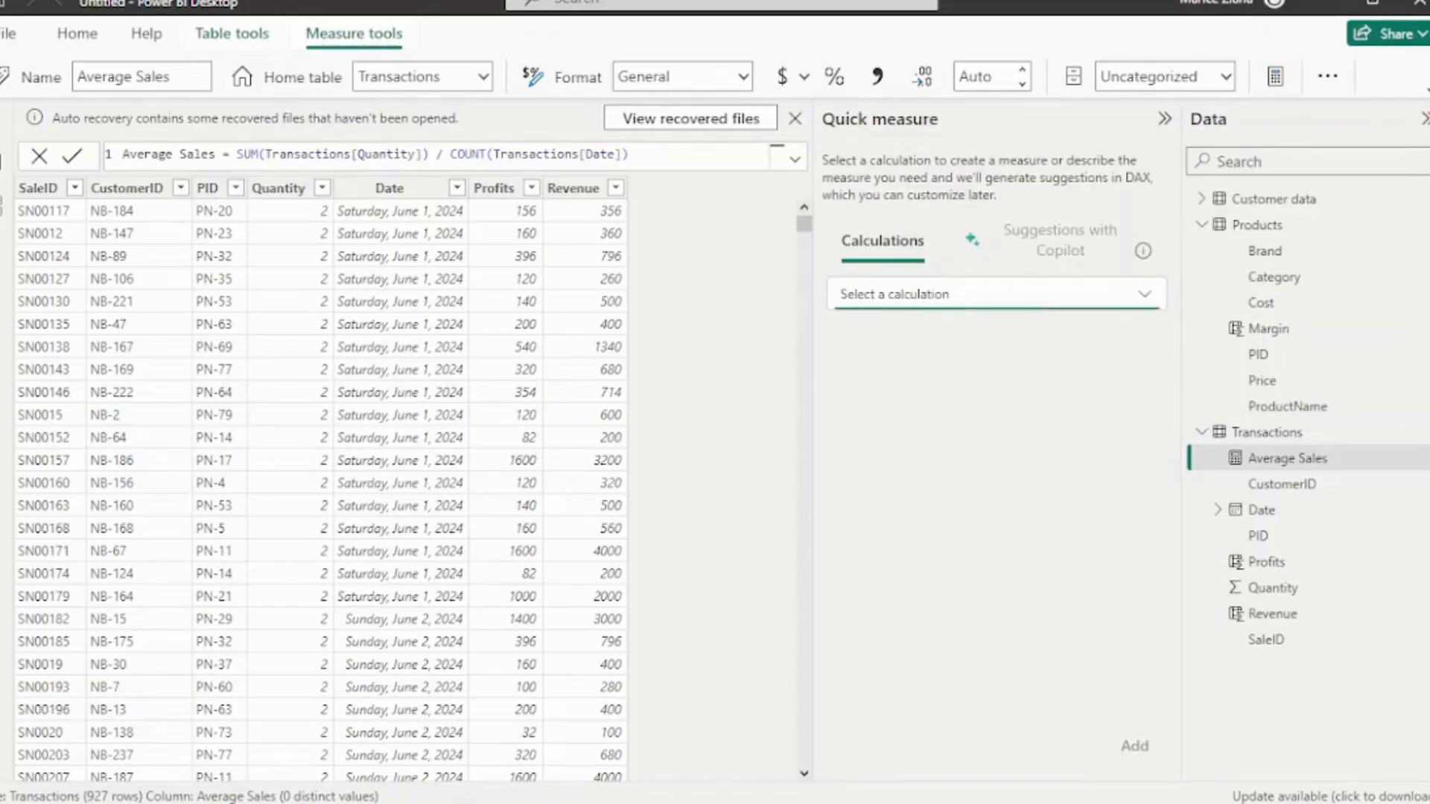
{"action": "left_click", "coordinate": [996, 293]}
{"action": "scroll", "coordinate": [990, 626], "scroll_direction": "down", "scroll_amount": 10}
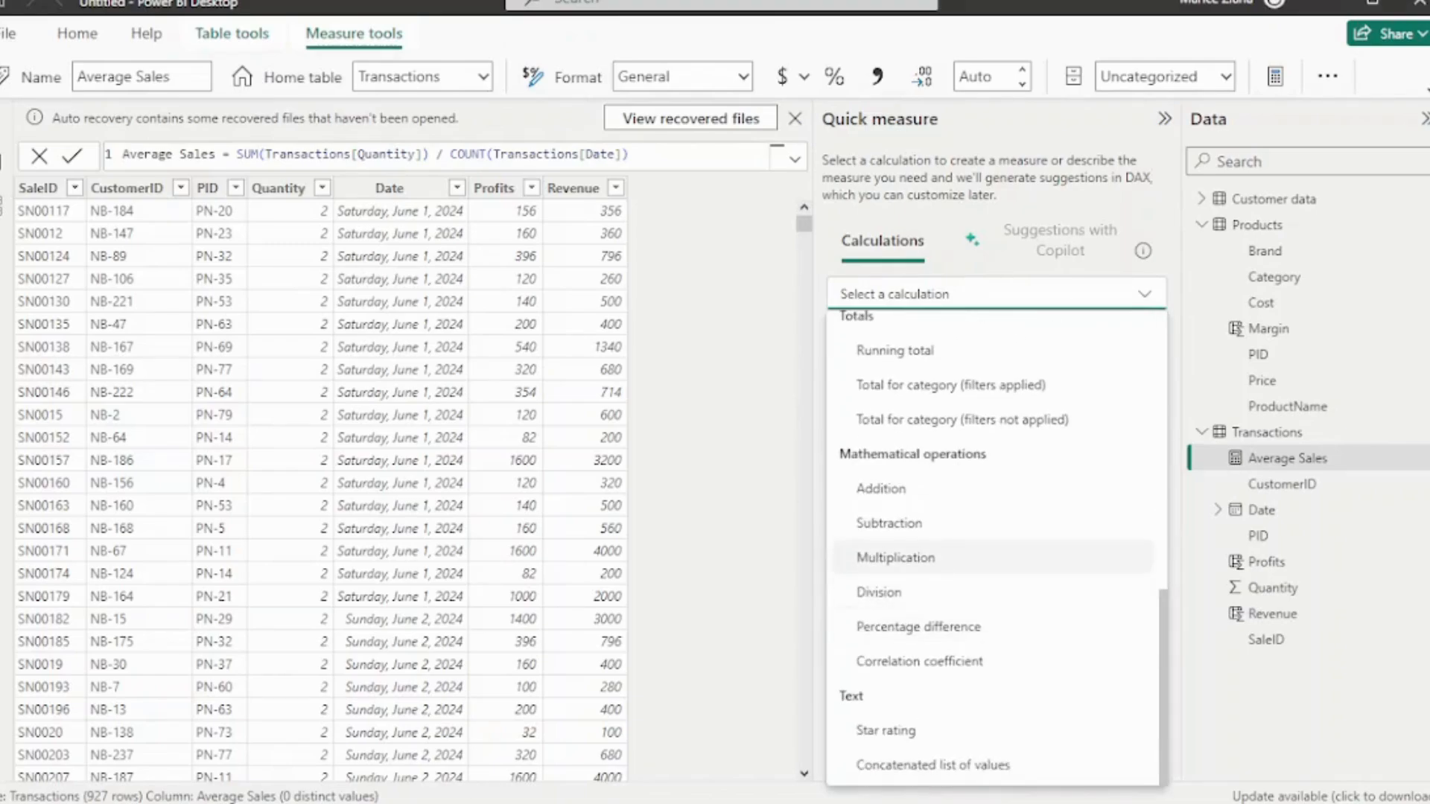
{"action": "left_click", "coordinate": [990, 592]}
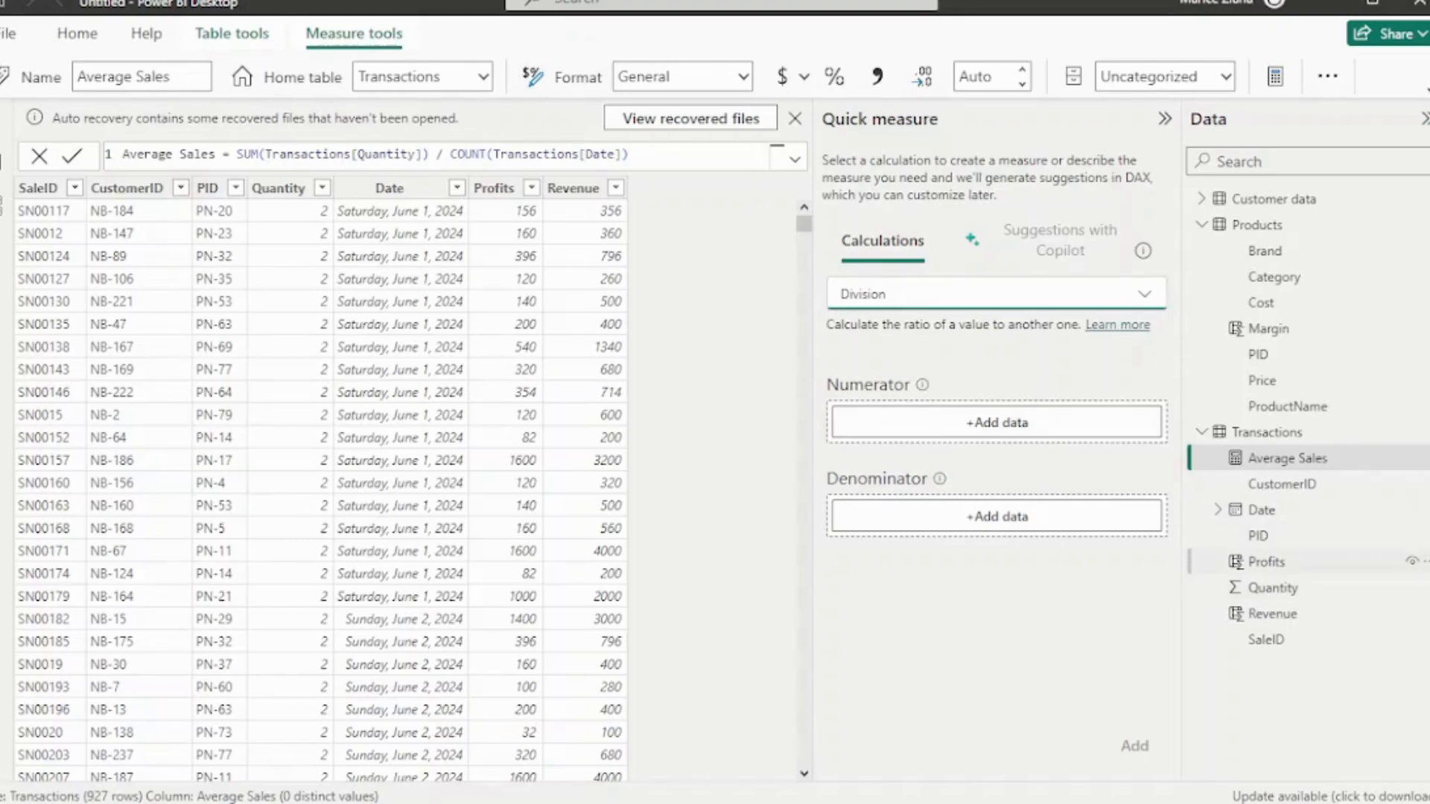
{"action": "left_click_drag", "start_coordinate": [1266, 562], "coordinate": [968, 422]}
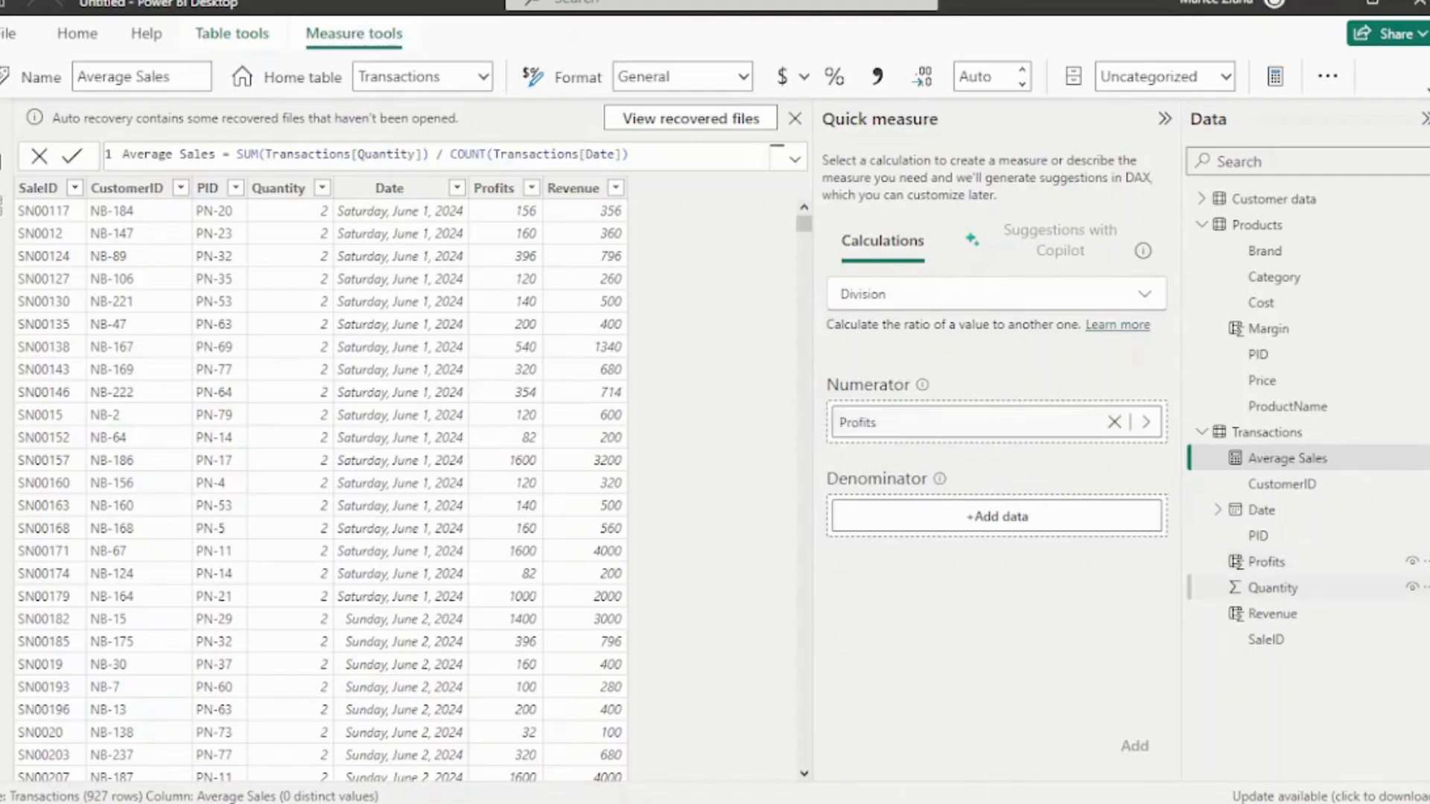
{"action": "left_click_drag", "start_coordinate": [1273, 613], "coordinate": [968, 481]}
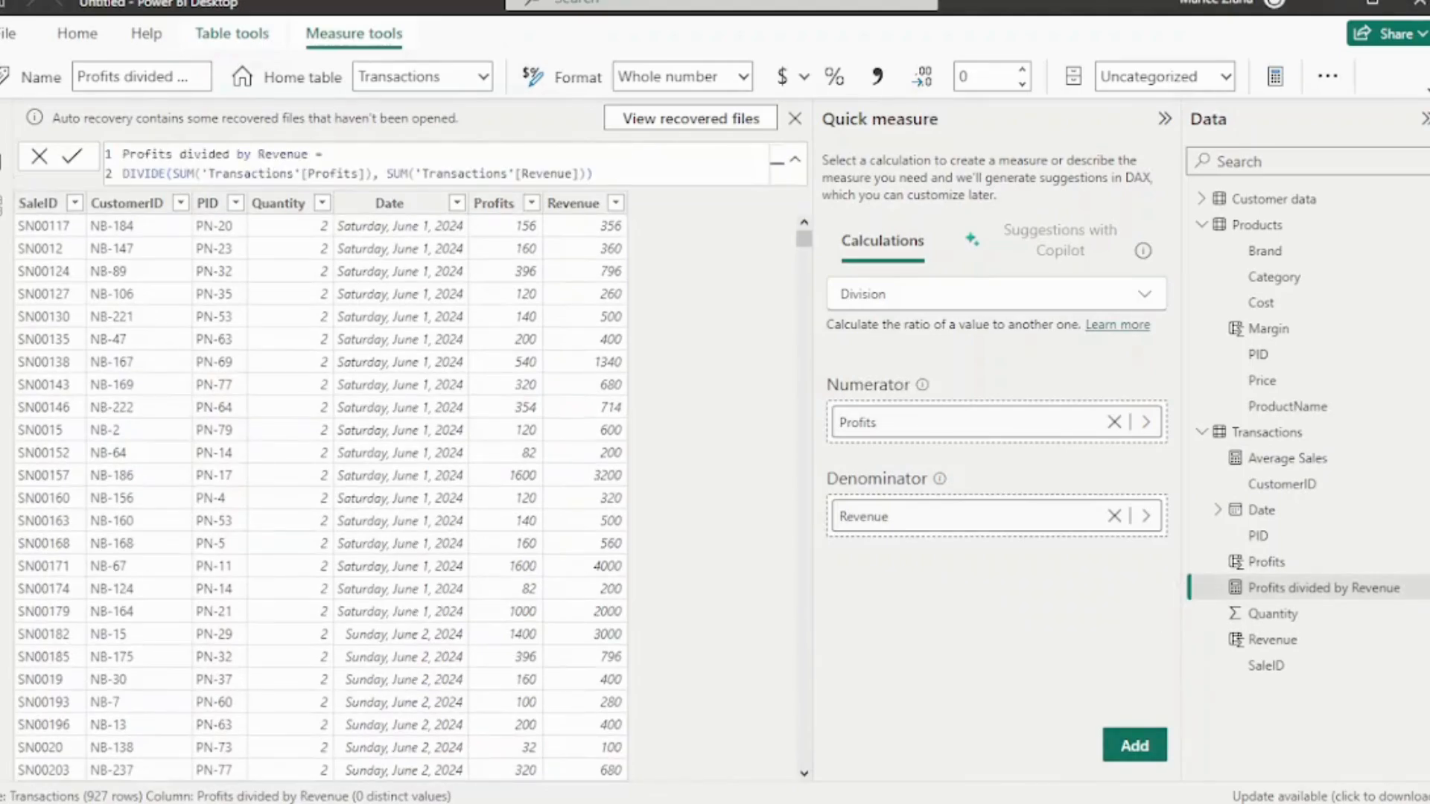
Rename the new quick measure as Gross Margin in its formula and commit it
{"action": "left_click_drag", "start_coordinate": [309, 154], "coordinate": [123, 153]}
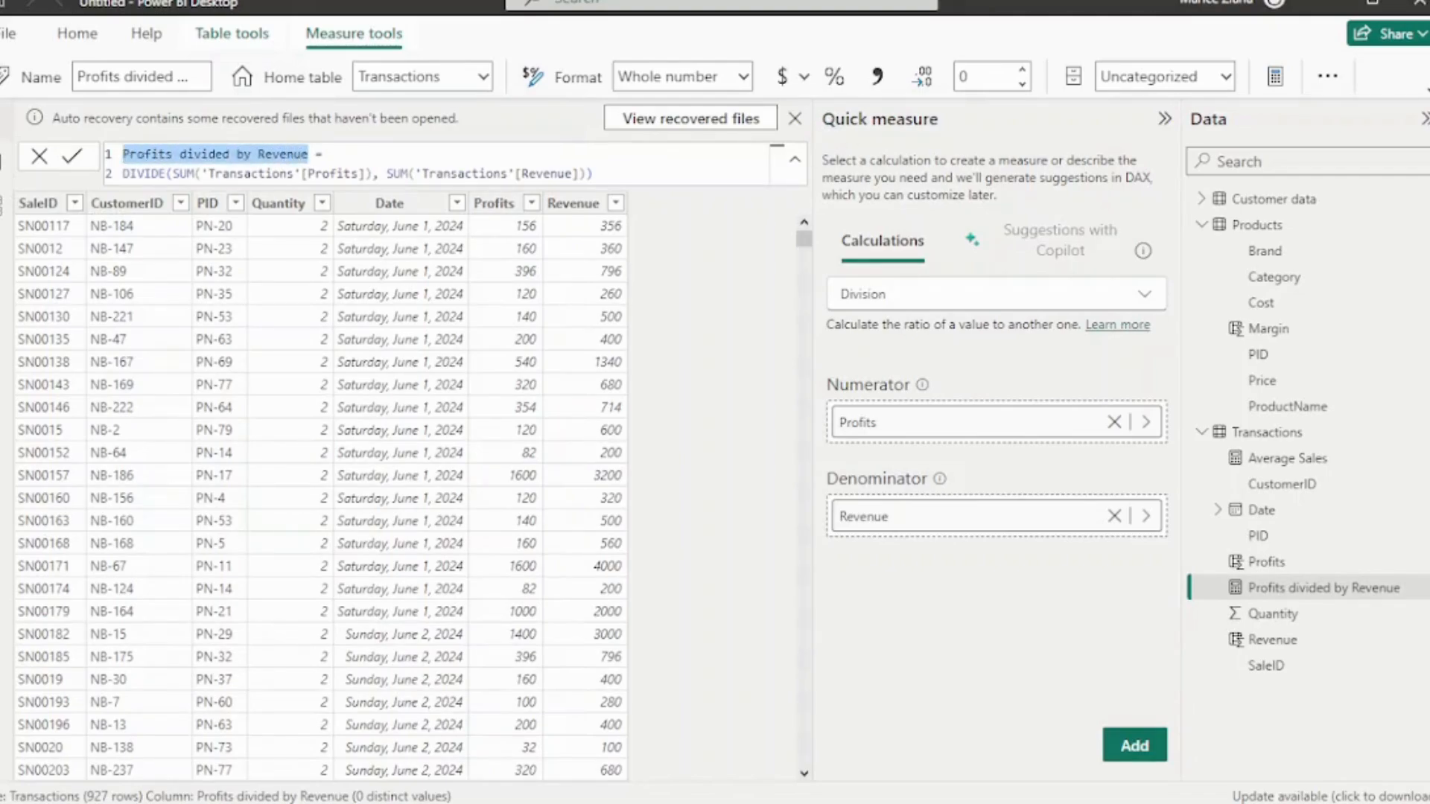
{"action": "type", "text": "Gross Mas"}
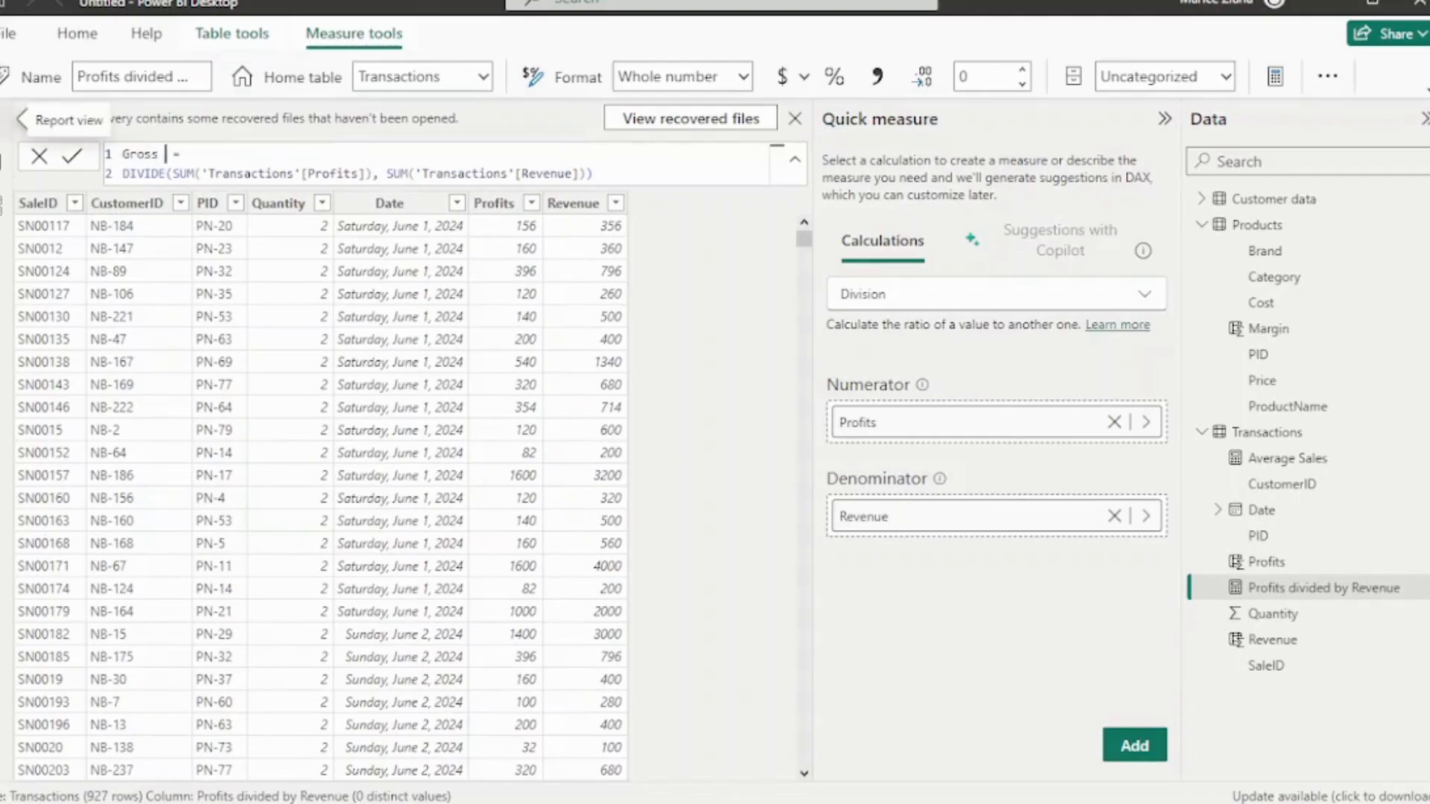
{"action": "key", "text": "BackSpace"}
{"action": "type", "text": "rgin"}
{"action": "key", "text": "Return"}
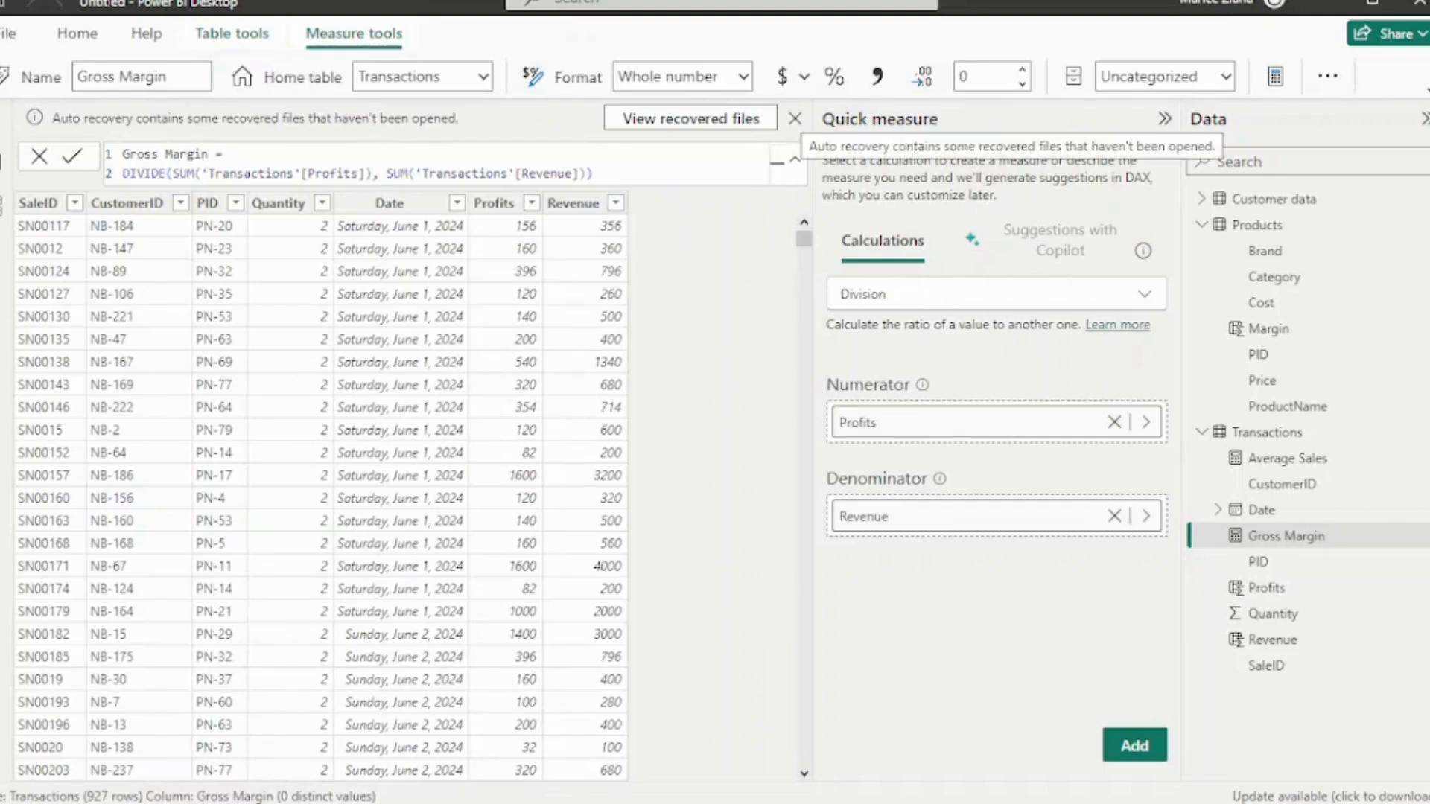
Dismiss the auto recovery notice by removing the recovered files, and collapse the quick measure pane
{"action": "left_click", "coordinate": [795, 118]}
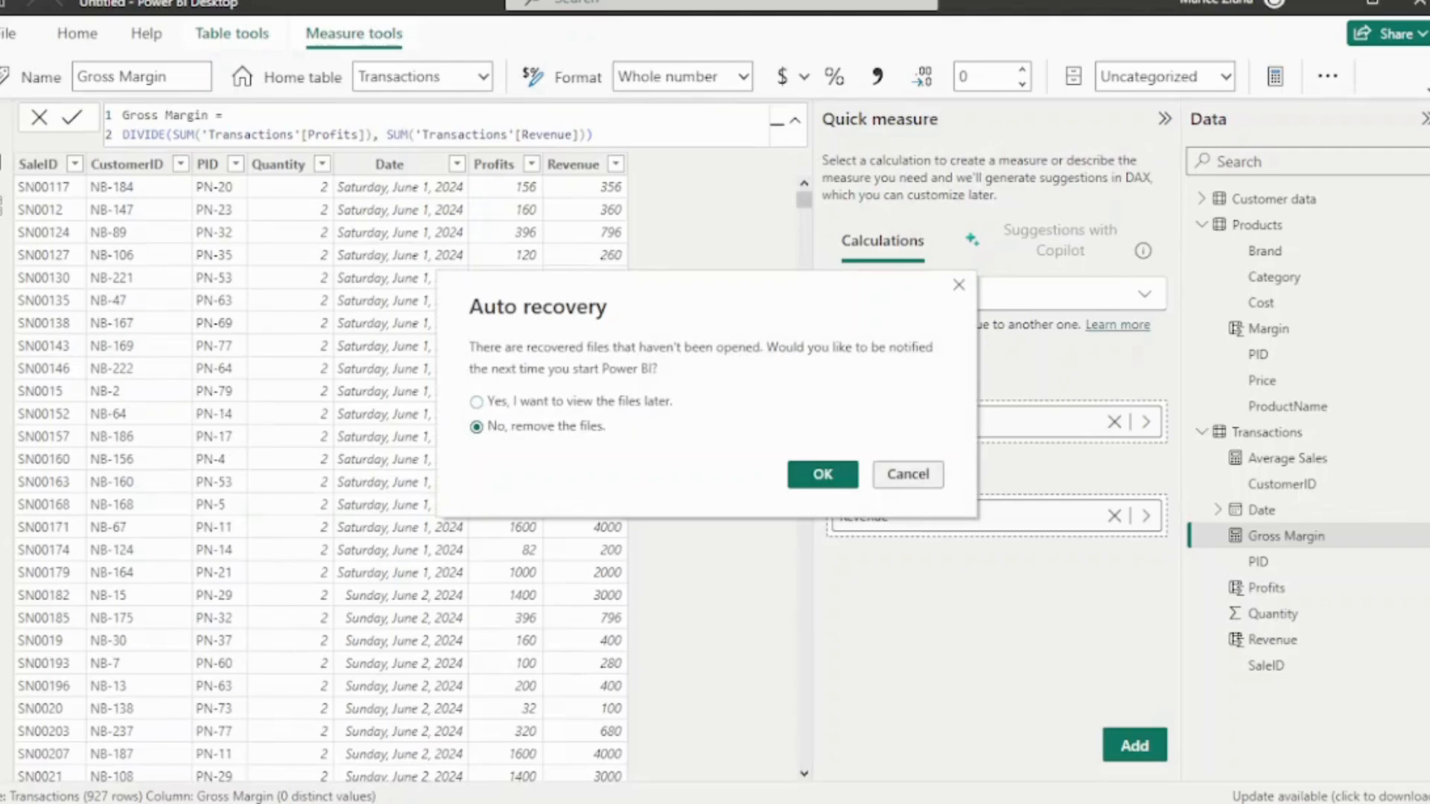
{"action": "left_click", "coordinate": [822, 474]}
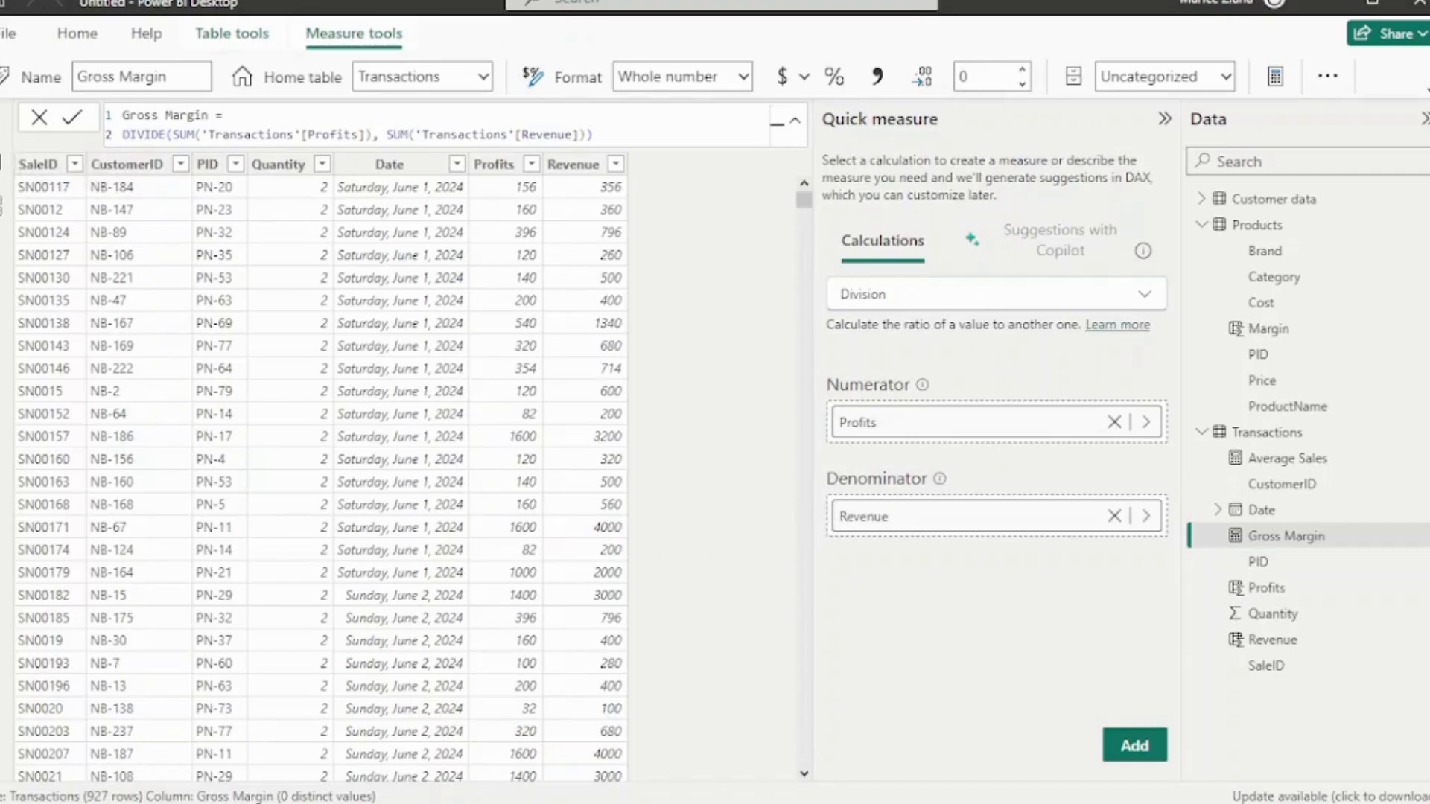
{"action": "left_click", "coordinate": [1165, 119]}
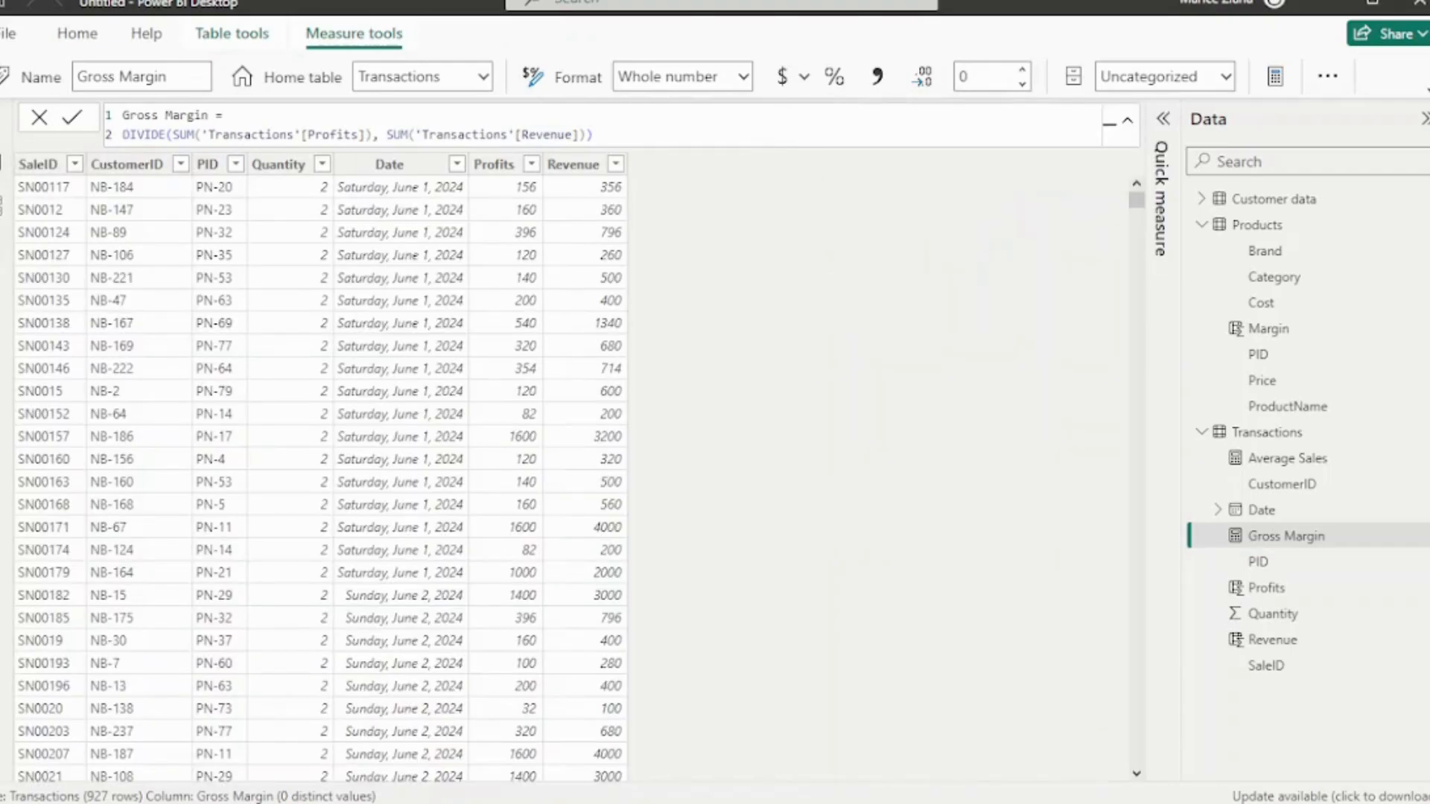
Switch to the report view and insert a text box, widened across most of the top of Page 1
{"action": "left_click", "coordinate": [5, 117]}
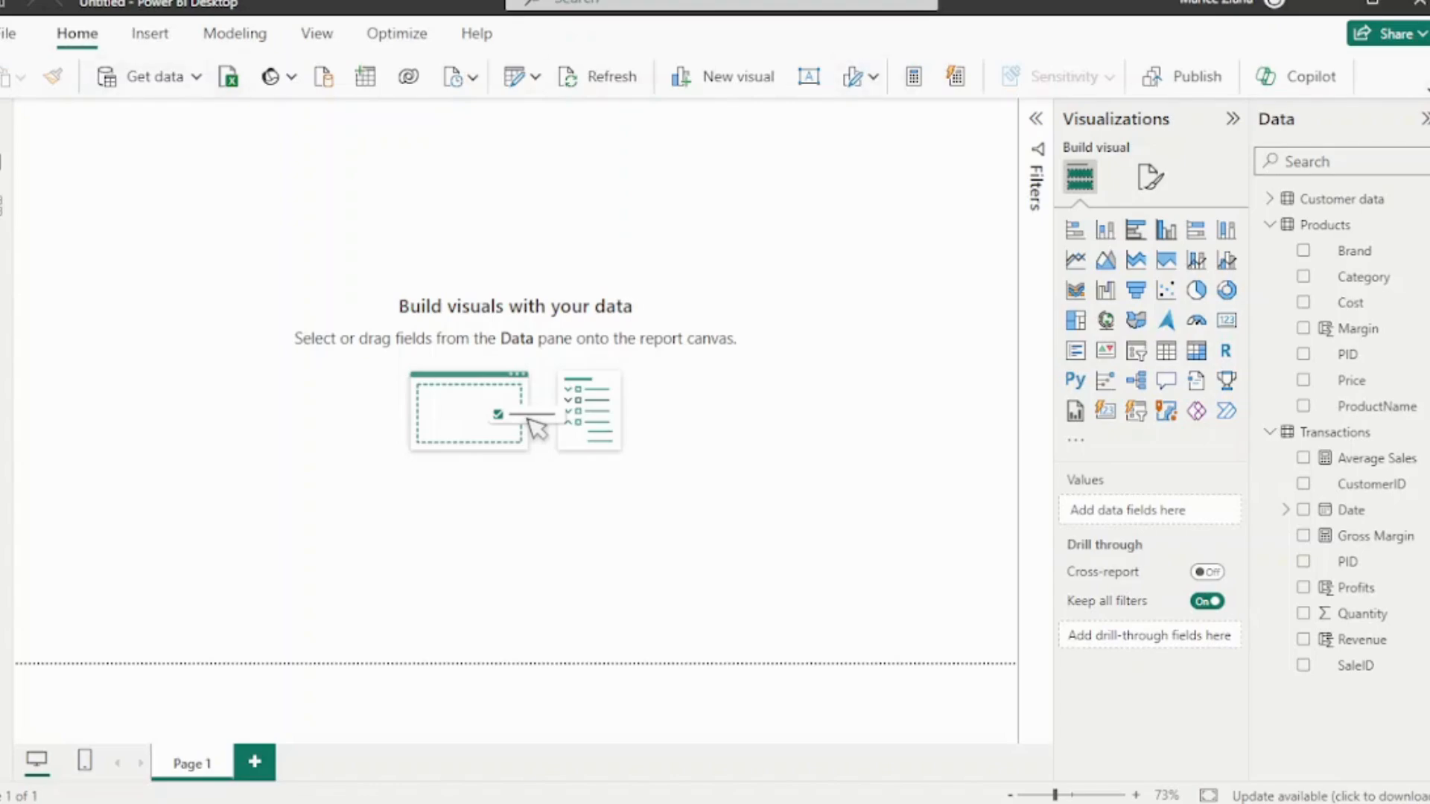
{"action": "left_click", "coordinate": [1427, 90]}
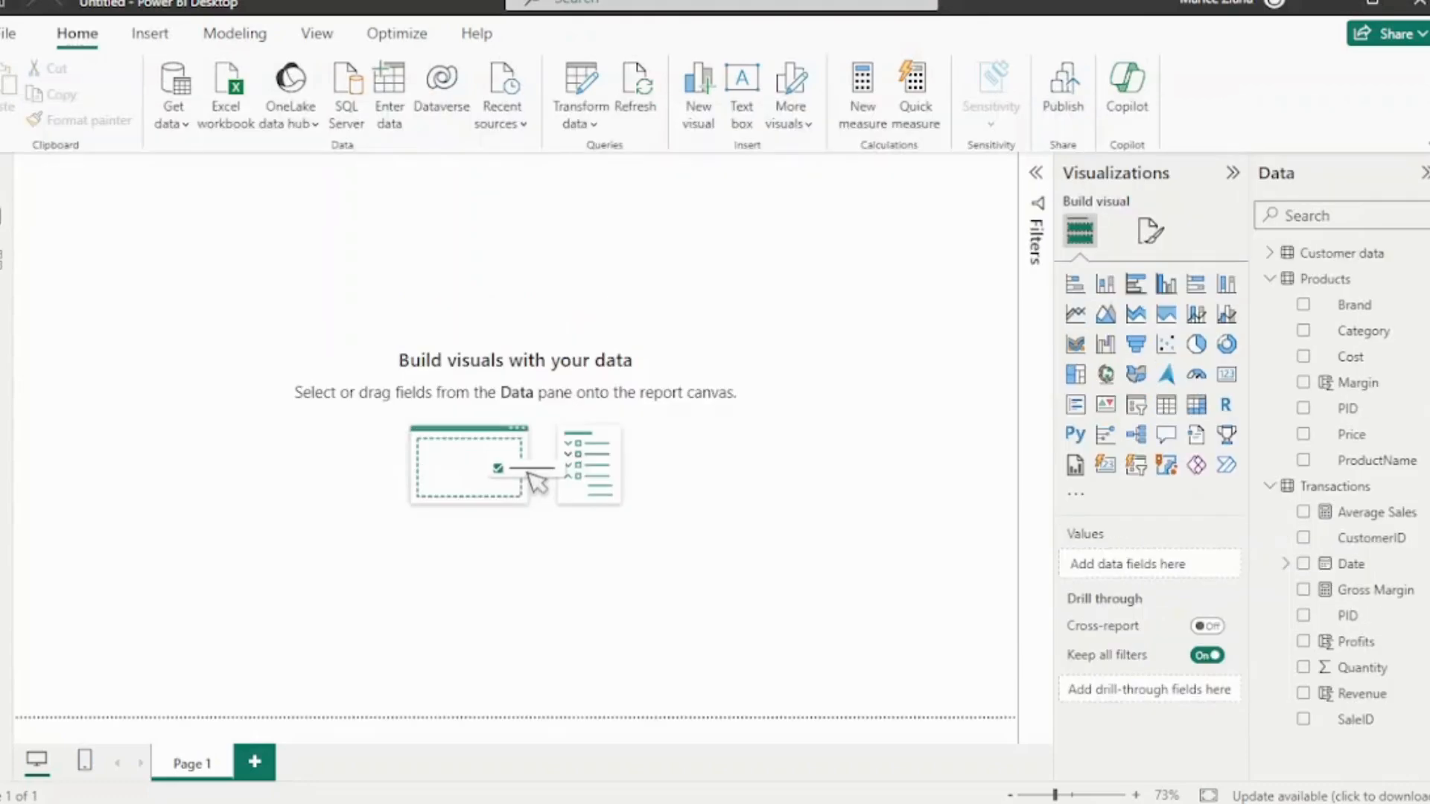
{"action": "left_click", "coordinate": [742, 97]}
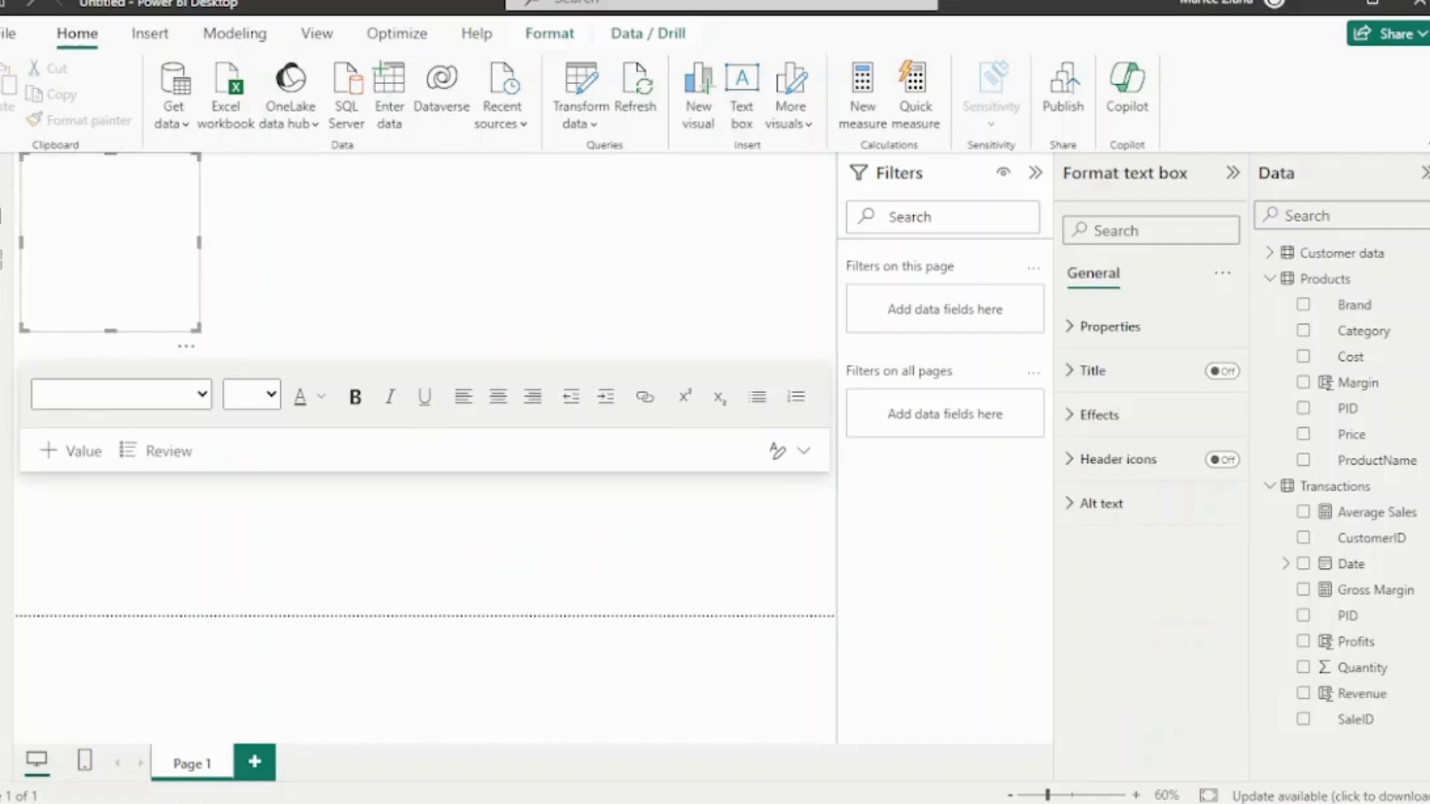
{"action": "left_click_drag", "start_coordinate": [199, 242], "coordinate": [650, 242]}
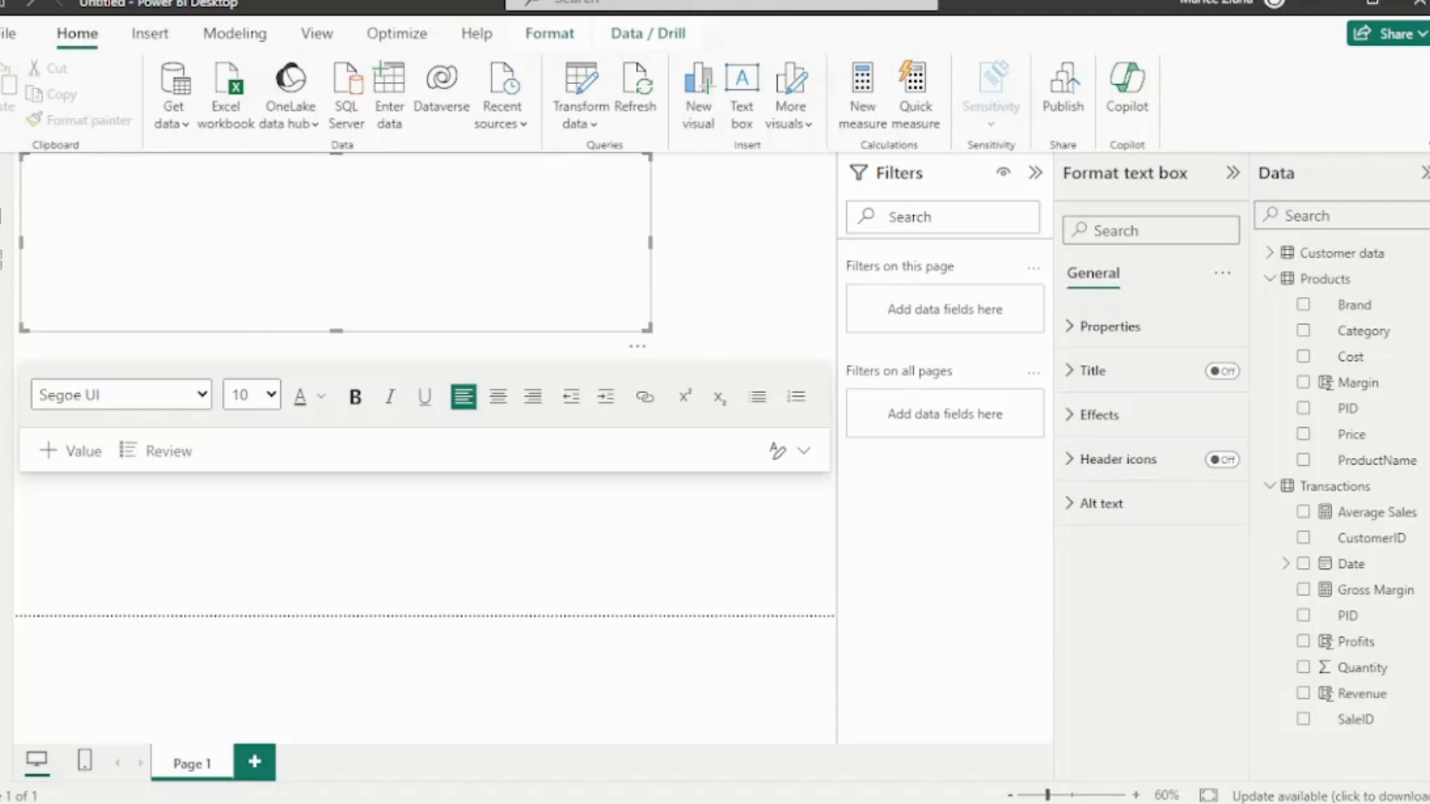
Begin the report title in the text box with "RetailX Sales Performance Analysis for the"
{"action": "type", "text": "Retail X sS"}
{"action": "key", "text": "BackSpace"}
{"action": "key", "text": "BackSpace"}
{"action": "key", "text": "BackSpace"}
{"action": "key", "text": "BackSpace"}
{"action": "type", "text": "X"}
{"action": "key", "text": "BackSpace"}
{"action": "key", "text": "BackSpace"}
{"action": "type", "text": "X Sa"}
{"action": "type", "text": "les"}
{"action": "type", "text": "Performa"}
{"action": "type", "text": "nce A"}
{"action": "type", "text": "nd"}
{"action": "type", "text": "lysis"}
{"action": "type", "text": "for the"}
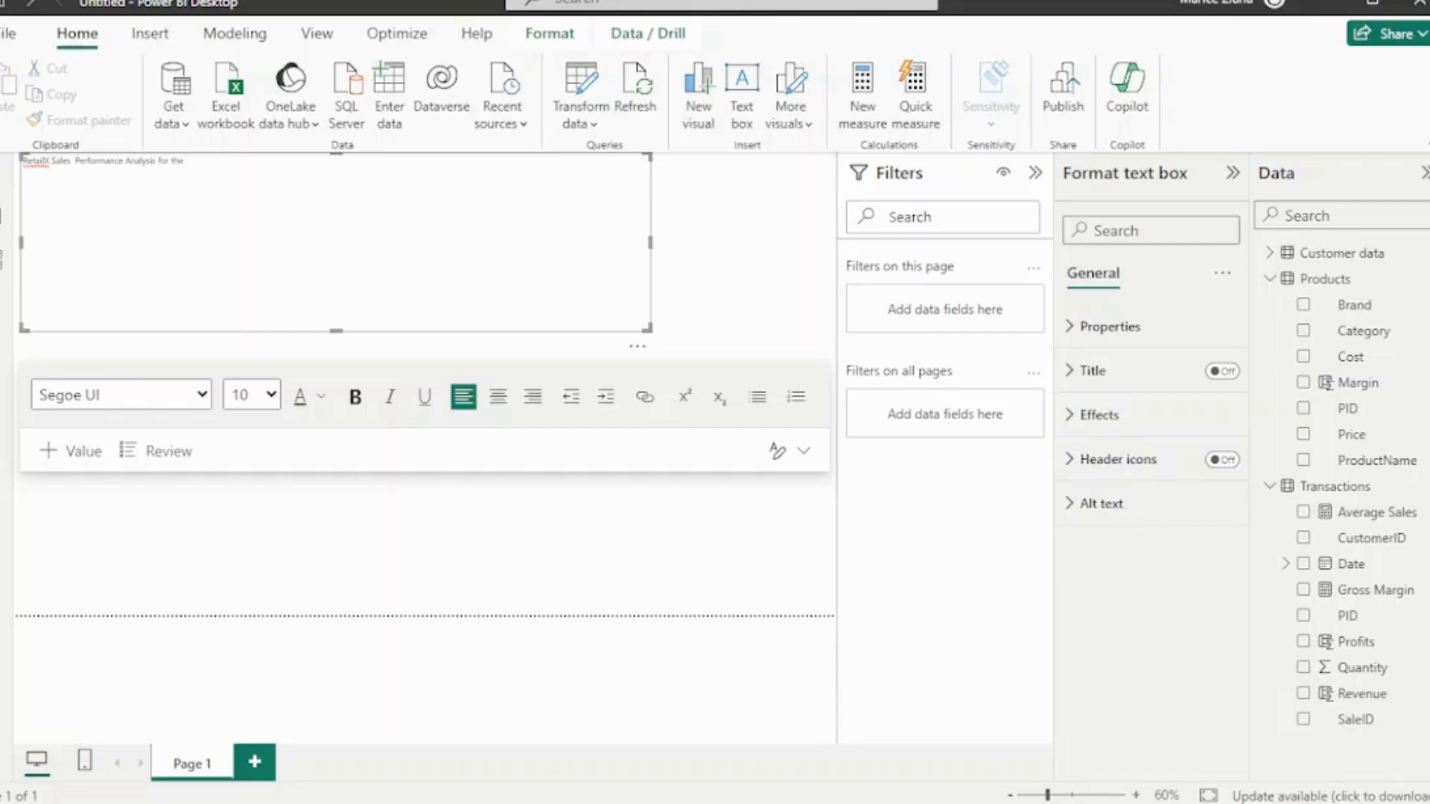
Continue the report title with the period "first 15 Days of June 2024,"
{"action": "type", "text": " first 15 Days"}
{"action": "key", "text": "BackSpace"}
{"action": "key", "text": "BackSpace"}
{"action": "type", "text": "ys"}
{"action": "type", "text": " of"}
{"action": "type", "text": " H"}
{"action": "type", "text": "ul"}
{"action": "key", "text": "BackSpace"}
{"action": "type", "text": "ne 2024"}
Finish the title with "focusing on revenue trends, product performance & Customer Insights" and select all of its text
{"action": "type", "text": "focus"}
{"action": "type", "text": "ing on"}
{"action": "type", "text": " revenue"}
{"action": "type", "text": " trends"}
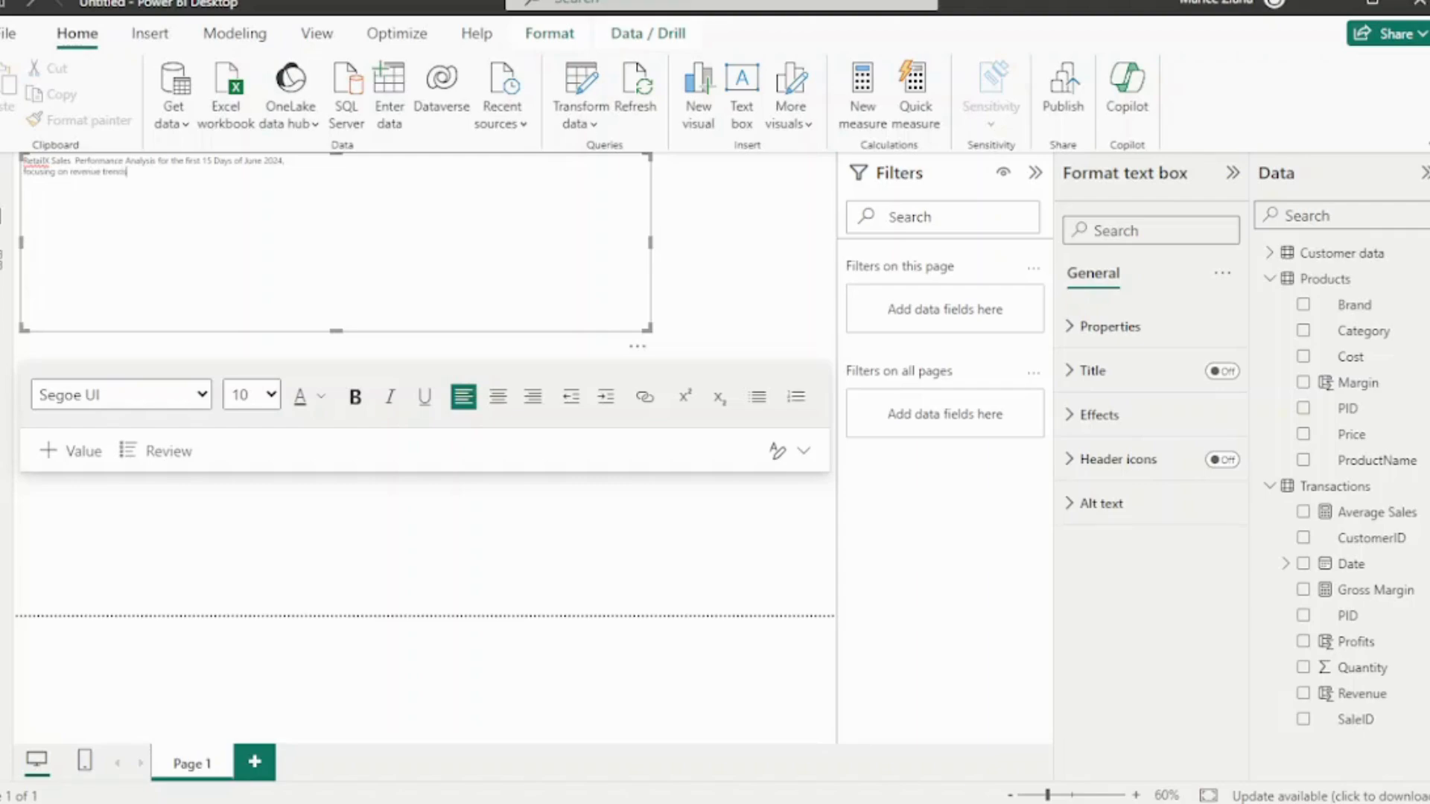
{"action": "type", "text": ", product performedce & Customer Insights"}
{"action": "key", "text": "ctrl+a"}
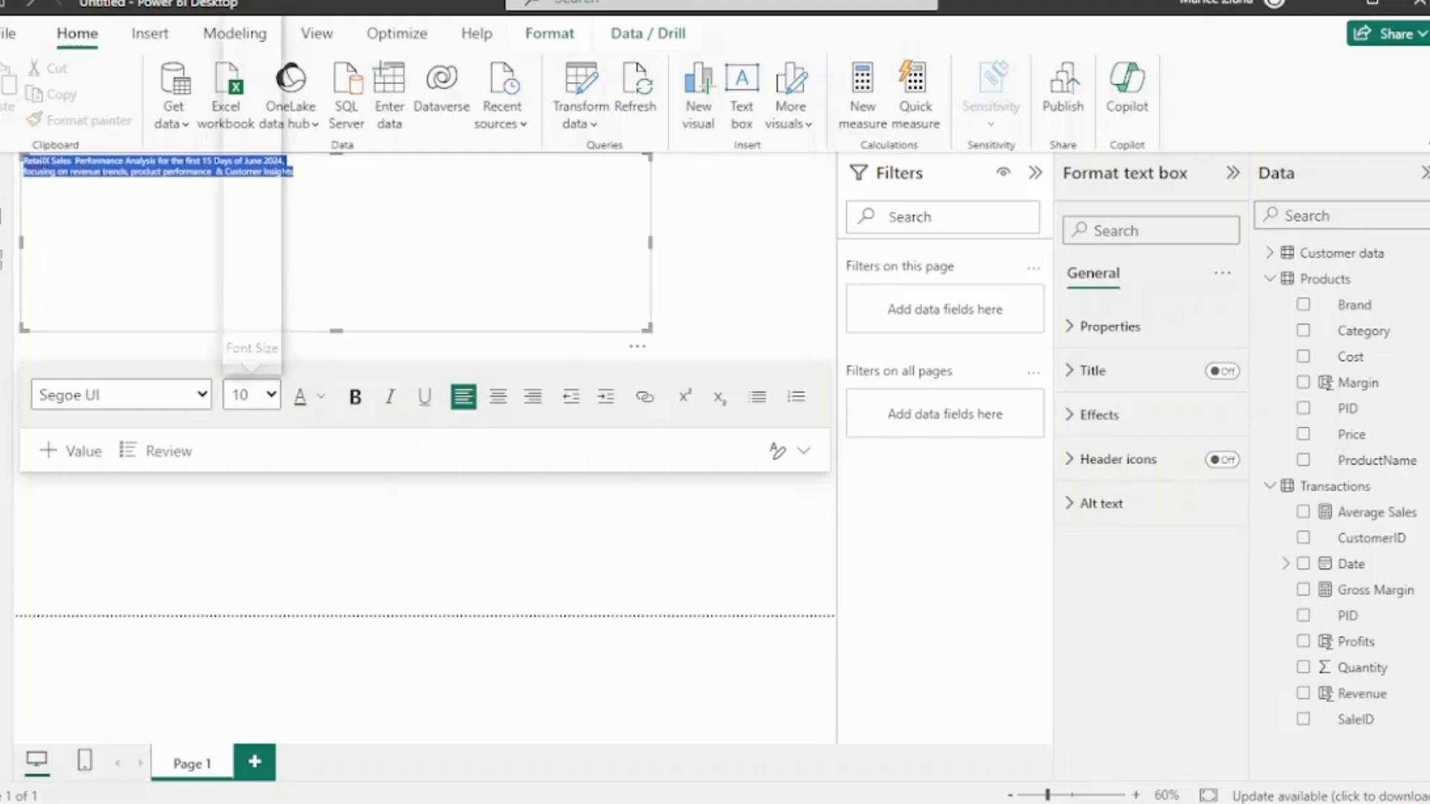
Set the report title's font size to 24, and the second line starting with "focusing on revenue trends" to 14
{"action": "left_click", "coordinate": [252, 394]}
{"action": "left_click", "coordinate": [246, 211]}
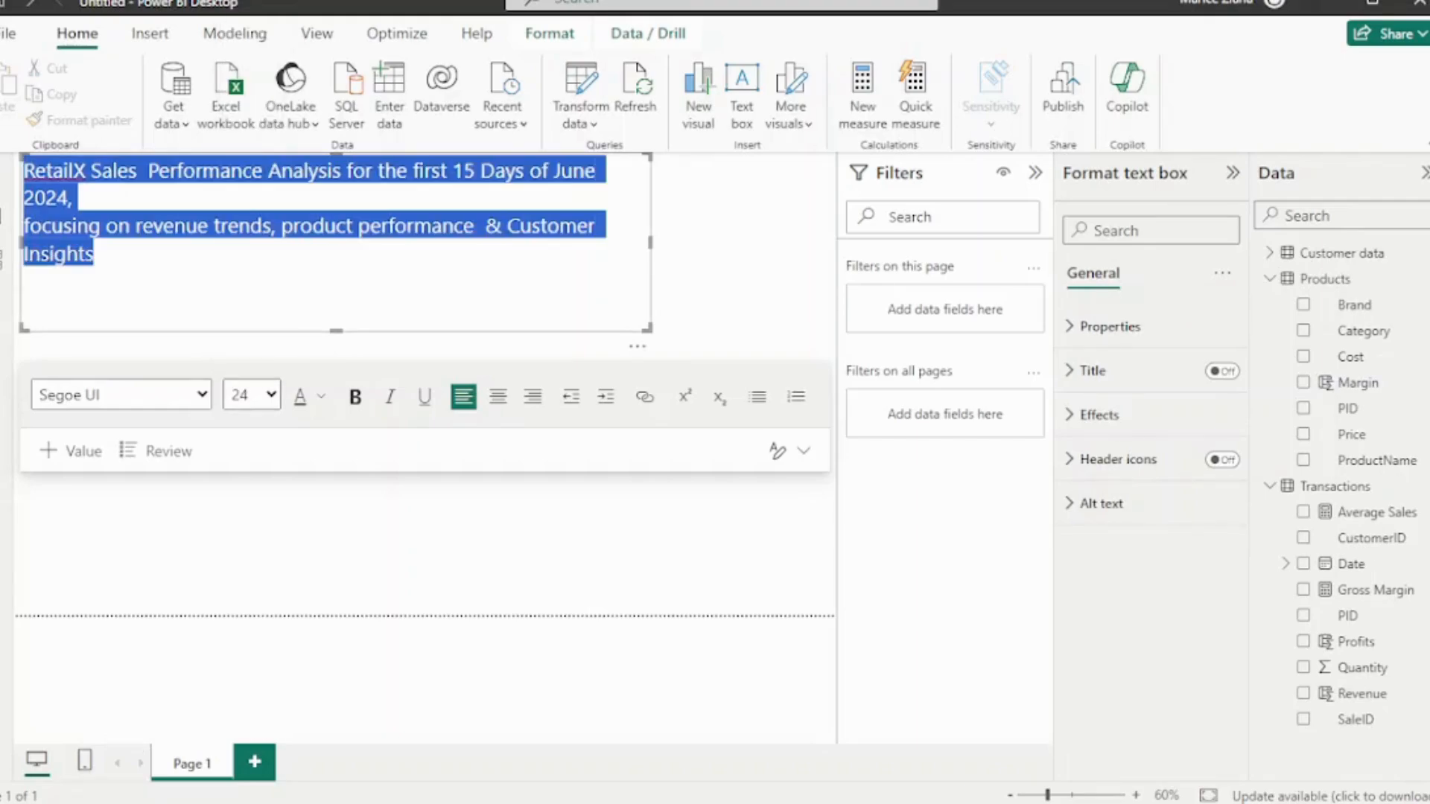
{"action": "left_click", "coordinate": [95, 255]}
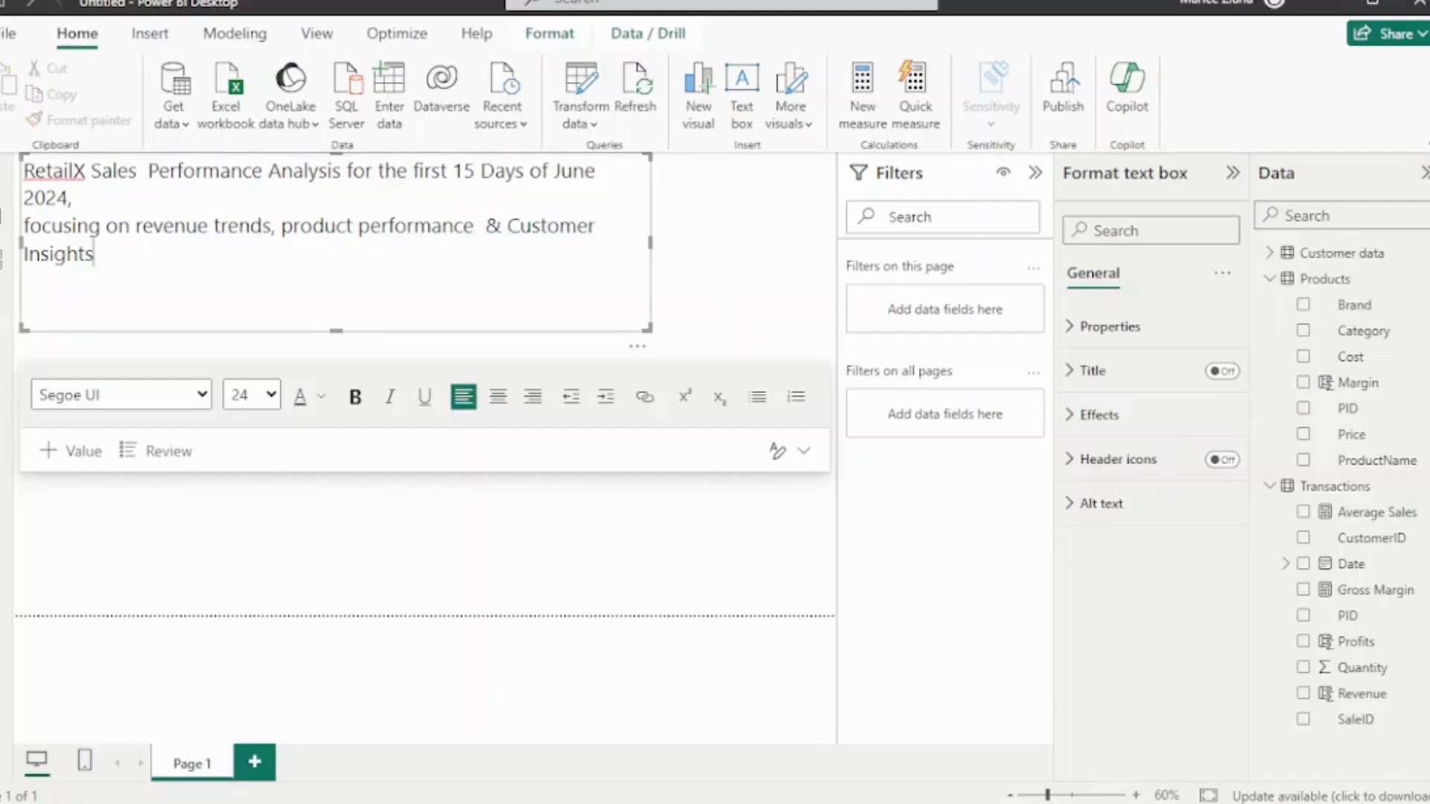
{"action": "left_click_drag", "start_coordinate": [23, 226], "coordinate": [94, 255]}
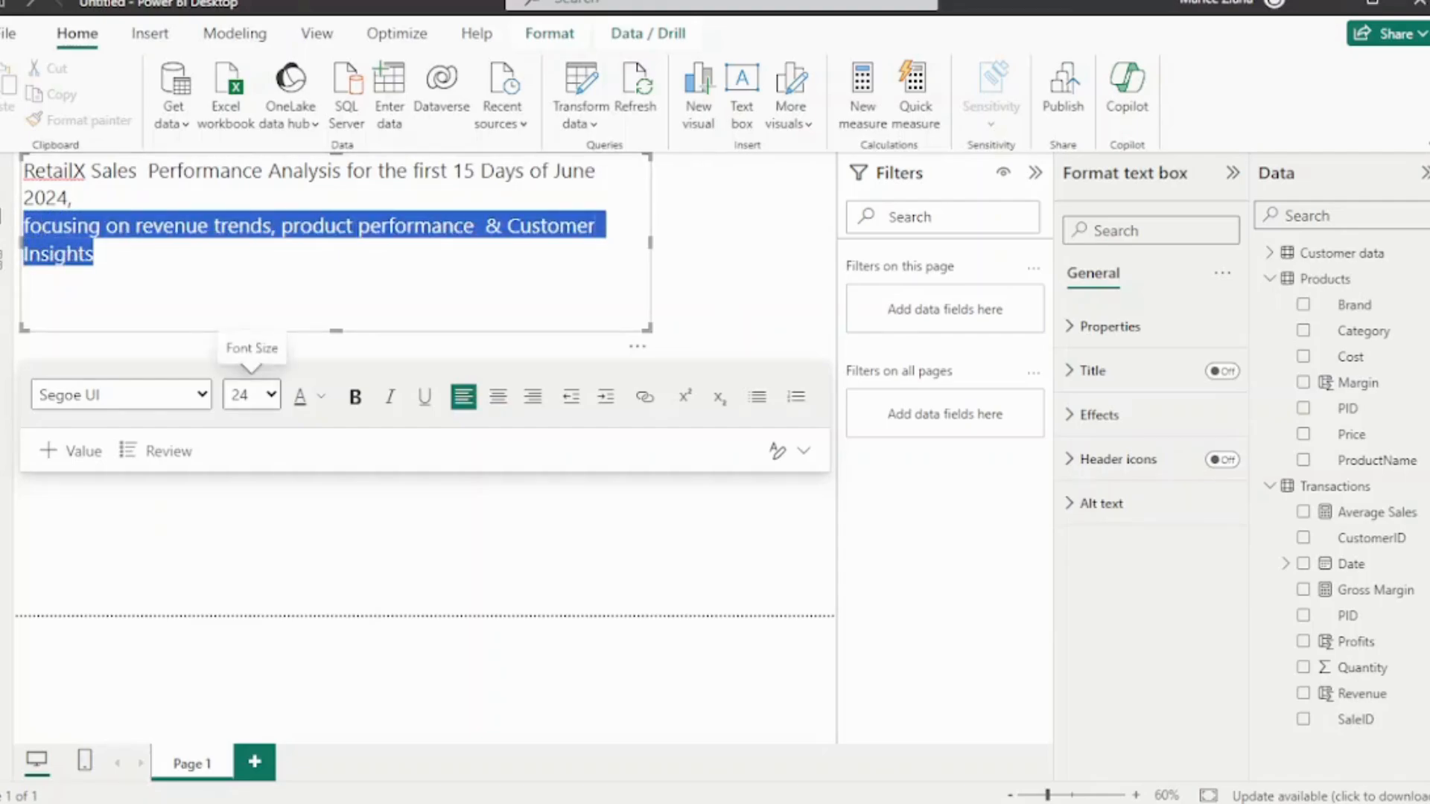
{"action": "left_click", "coordinate": [252, 394]}
{"action": "left_click", "coordinate": [240, 103]}
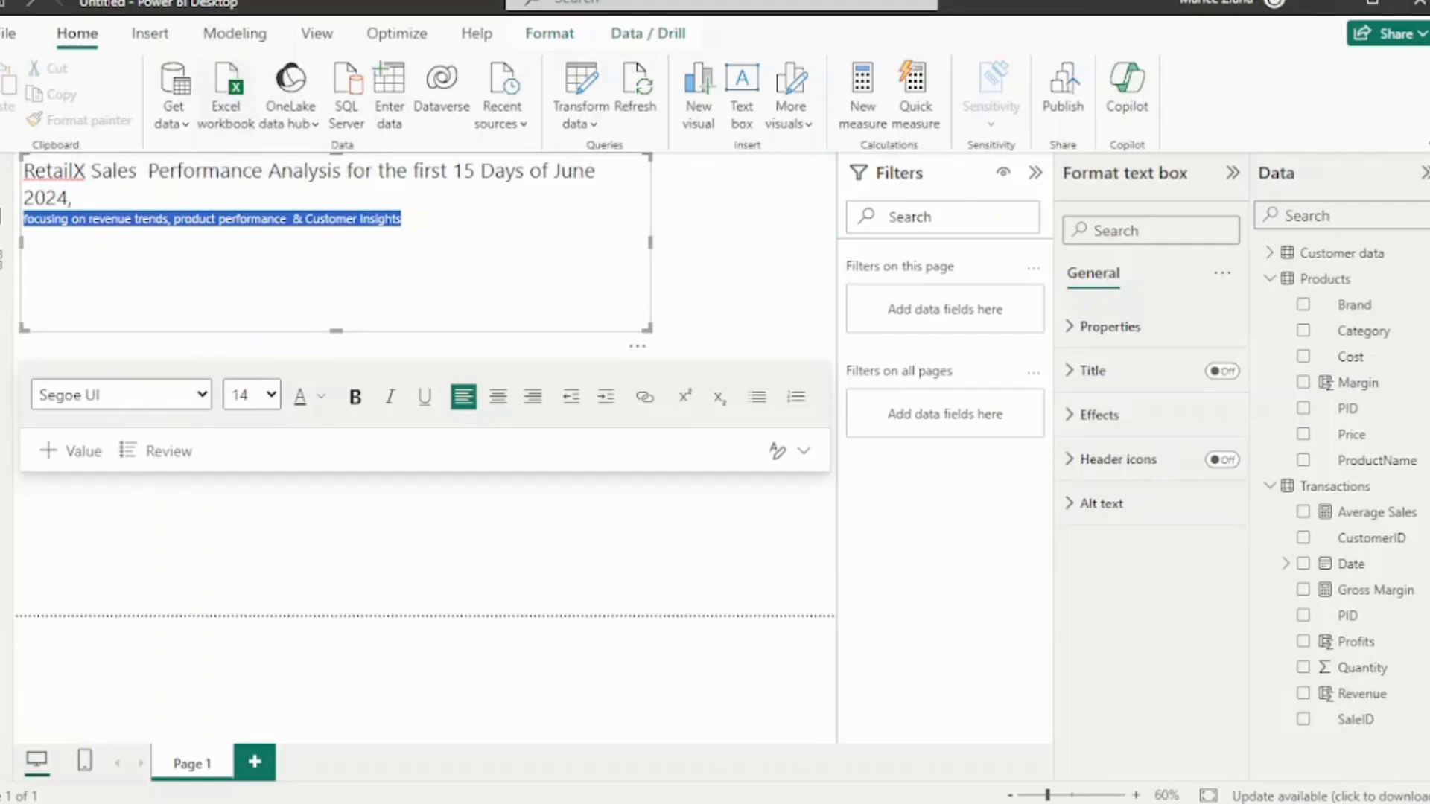
Widen the title text box until its first line fits on one row, and reduce its height, keeping the text left-aligned
{"action": "left_click_drag", "start_coordinate": [650, 243], "coordinate": [789, 243]}
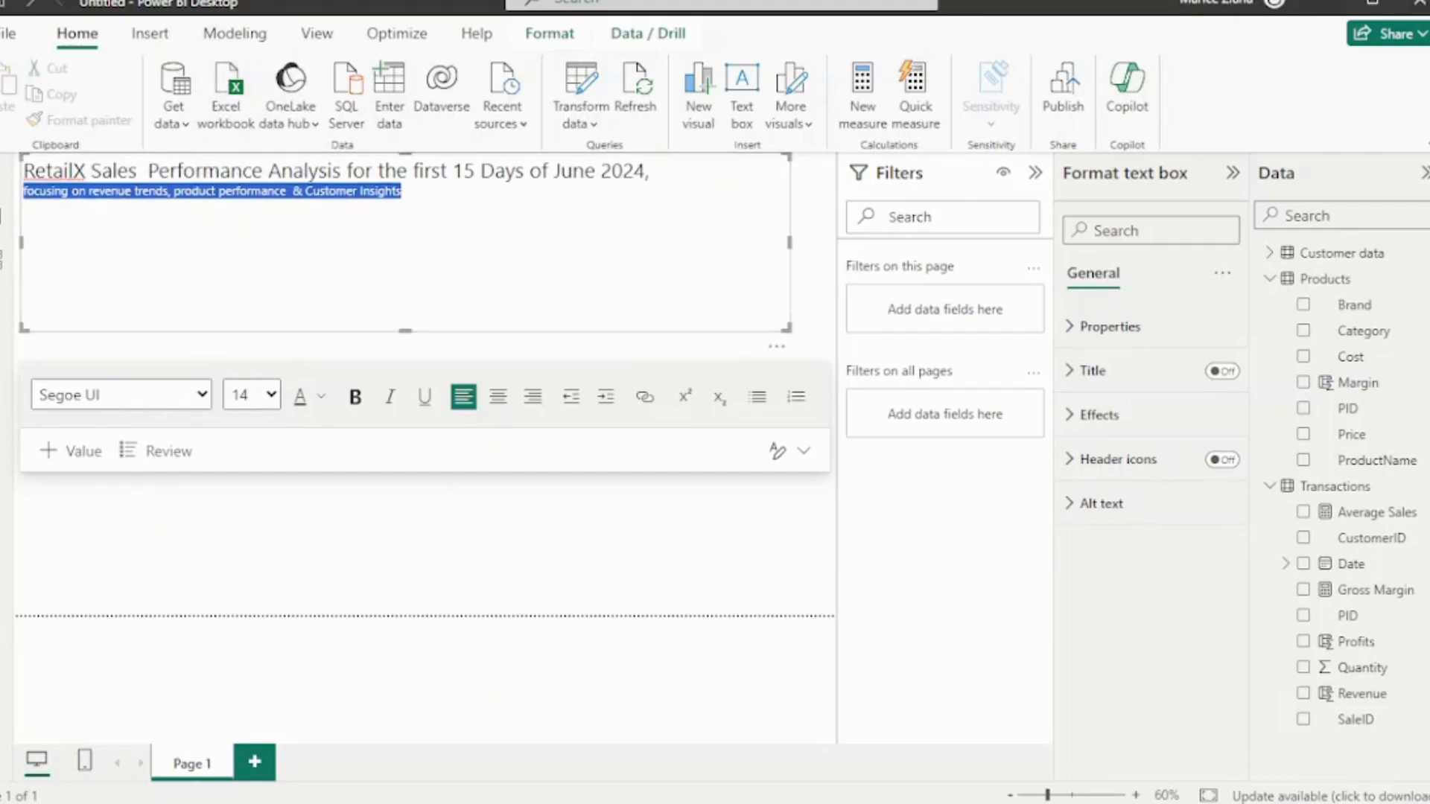
{"action": "left_click", "coordinate": [476, 548]}
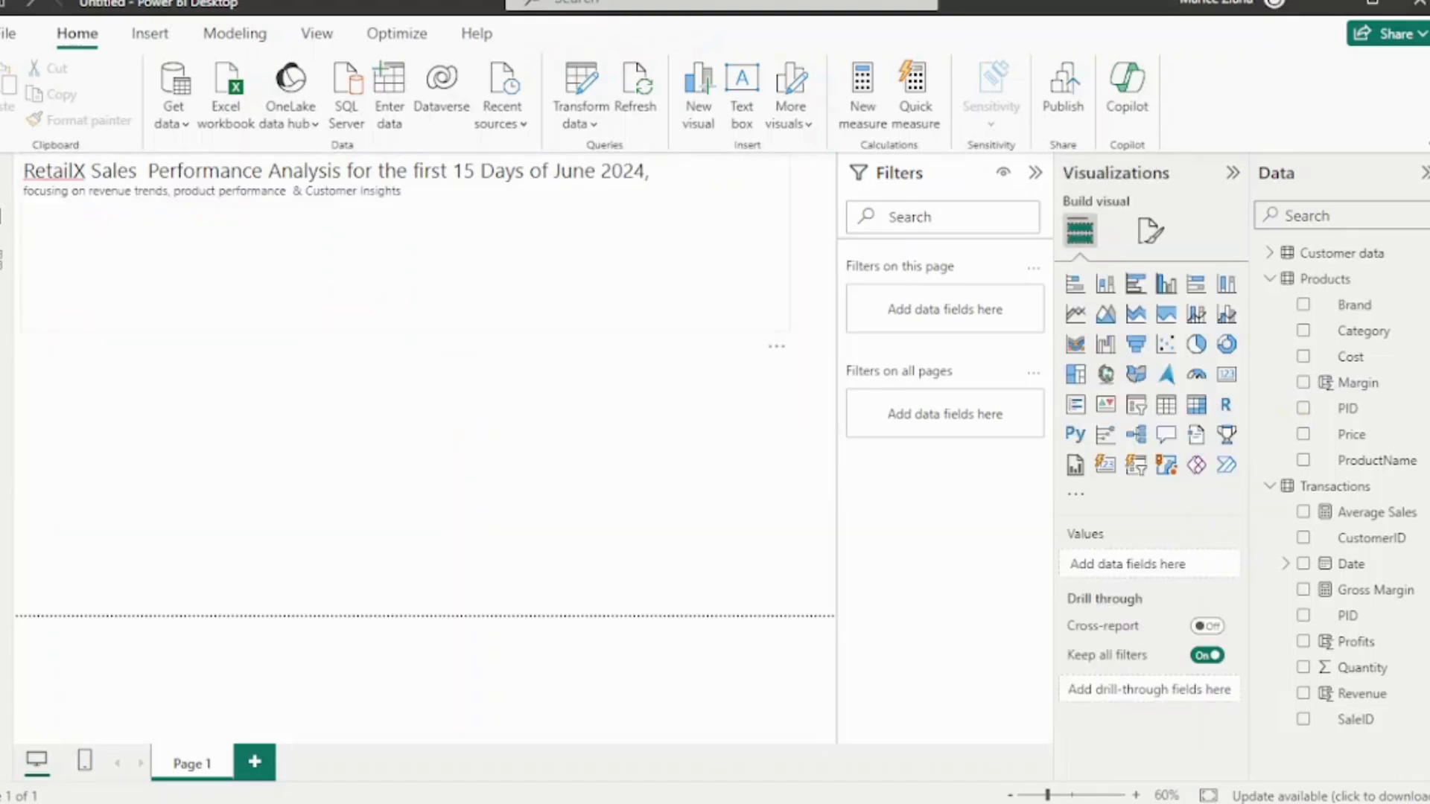
{"action": "left_click", "coordinate": [401, 190]}
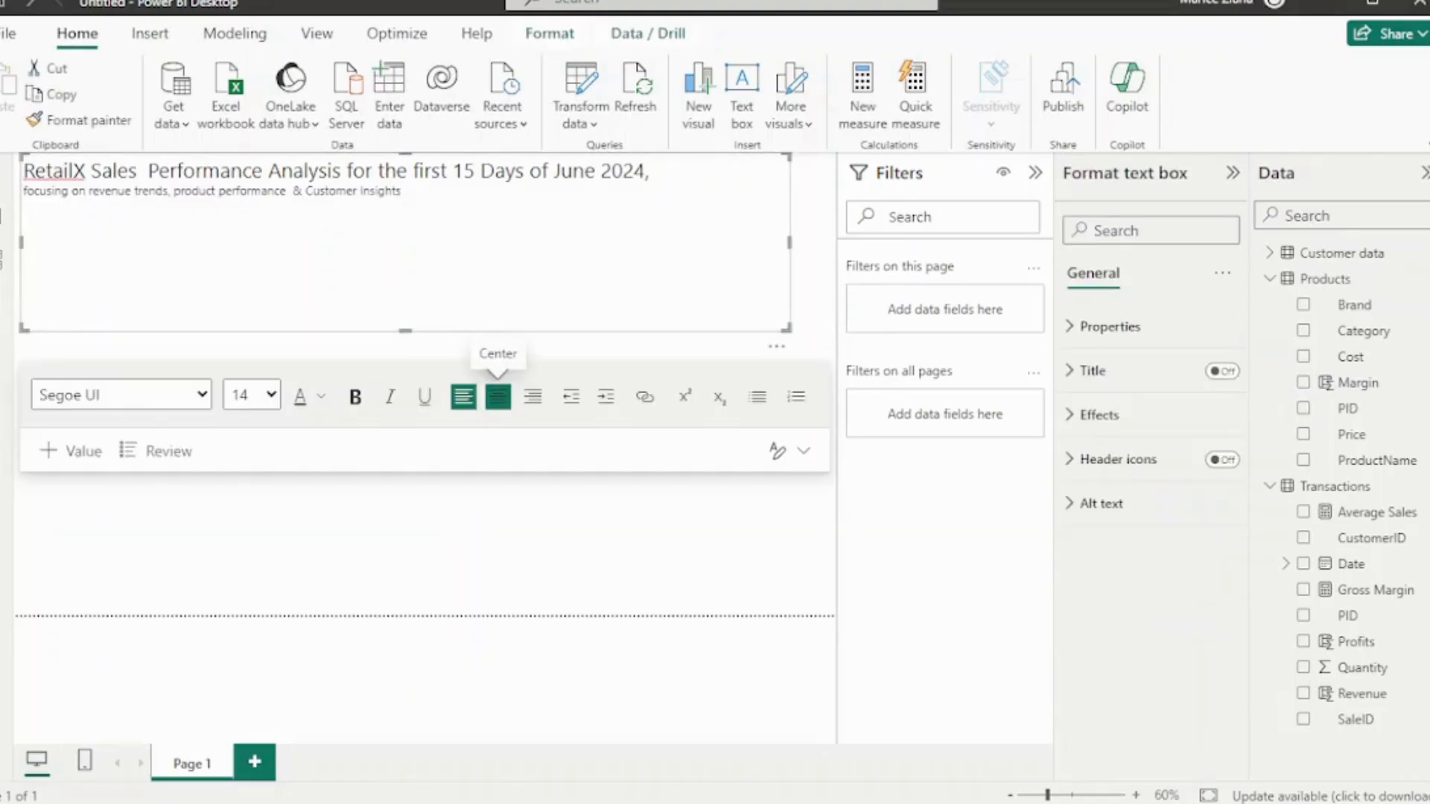
{"action": "left_click", "coordinate": [498, 395]}
{"action": "left_click_drag", "start_coordinate": [405, 331], "coordinate": [405, 228]}
{"action": "left_click_drag", "start_coordinate": [216, 190], "coordinate": [595, 191]}
{"action": "left_click", "coordinate": [463, 294]}
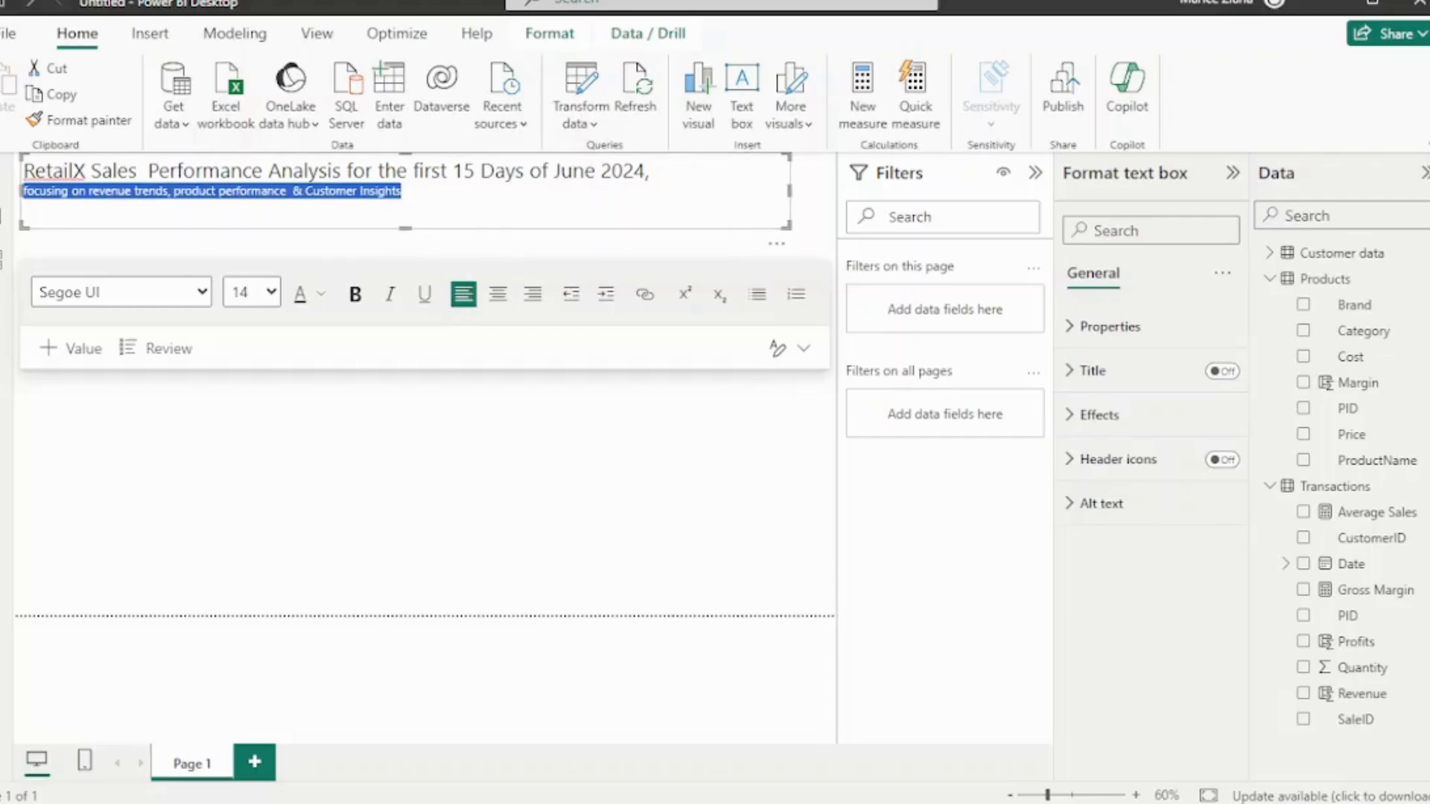
Shorten the title text box slightly more so it fits closely around its two lines of text
{"action": "left_click", "coordinate": [859, 222]}
{"action": "left_click", "coordinate": [452, 170]}
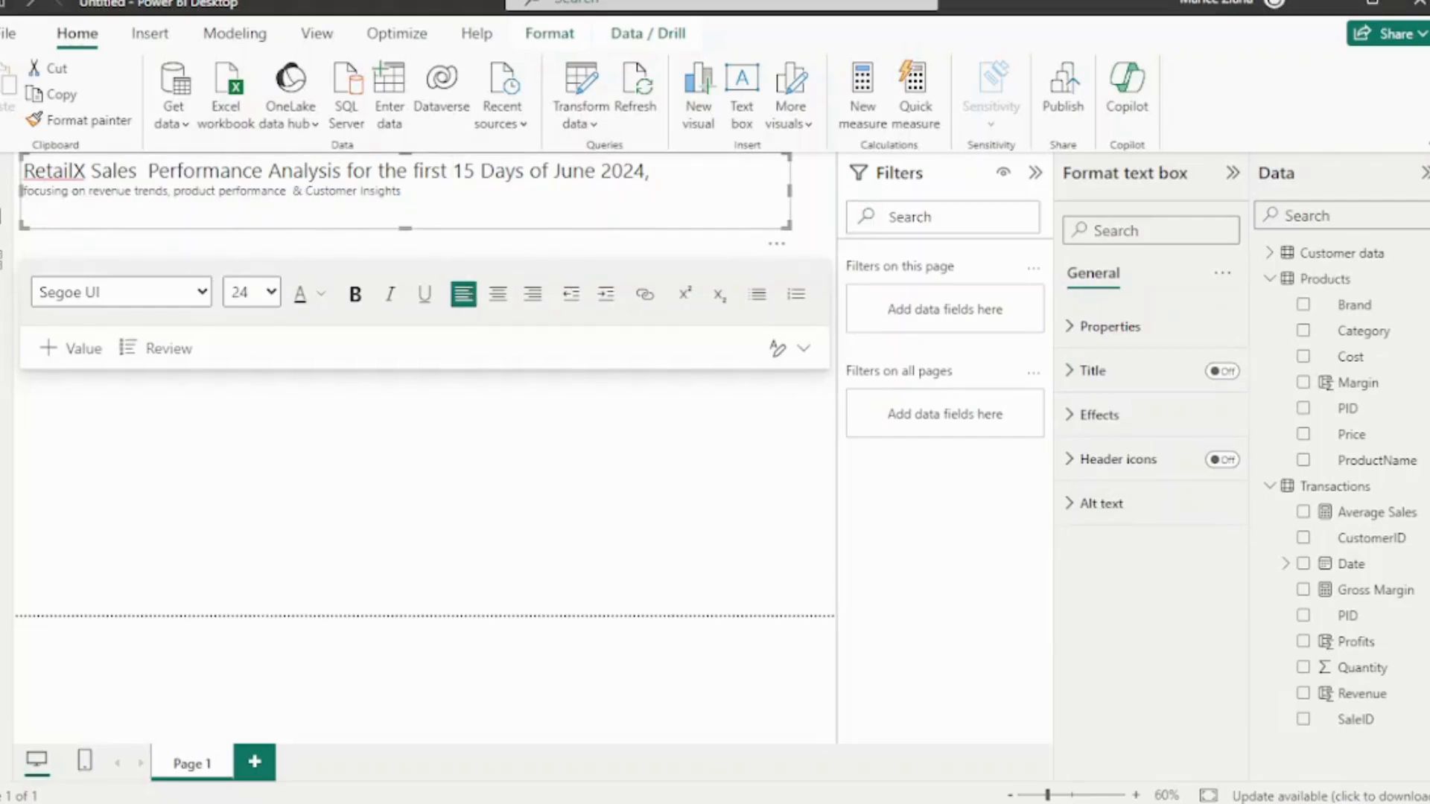
{"action": "left_click_drag", "start_coordinate": [405, 227], "coordinate": [287, 191]}
{"action": "left_click", "coordinate": [431, 462]}
{"action": "left_click", "coordinate": [402, 192]}
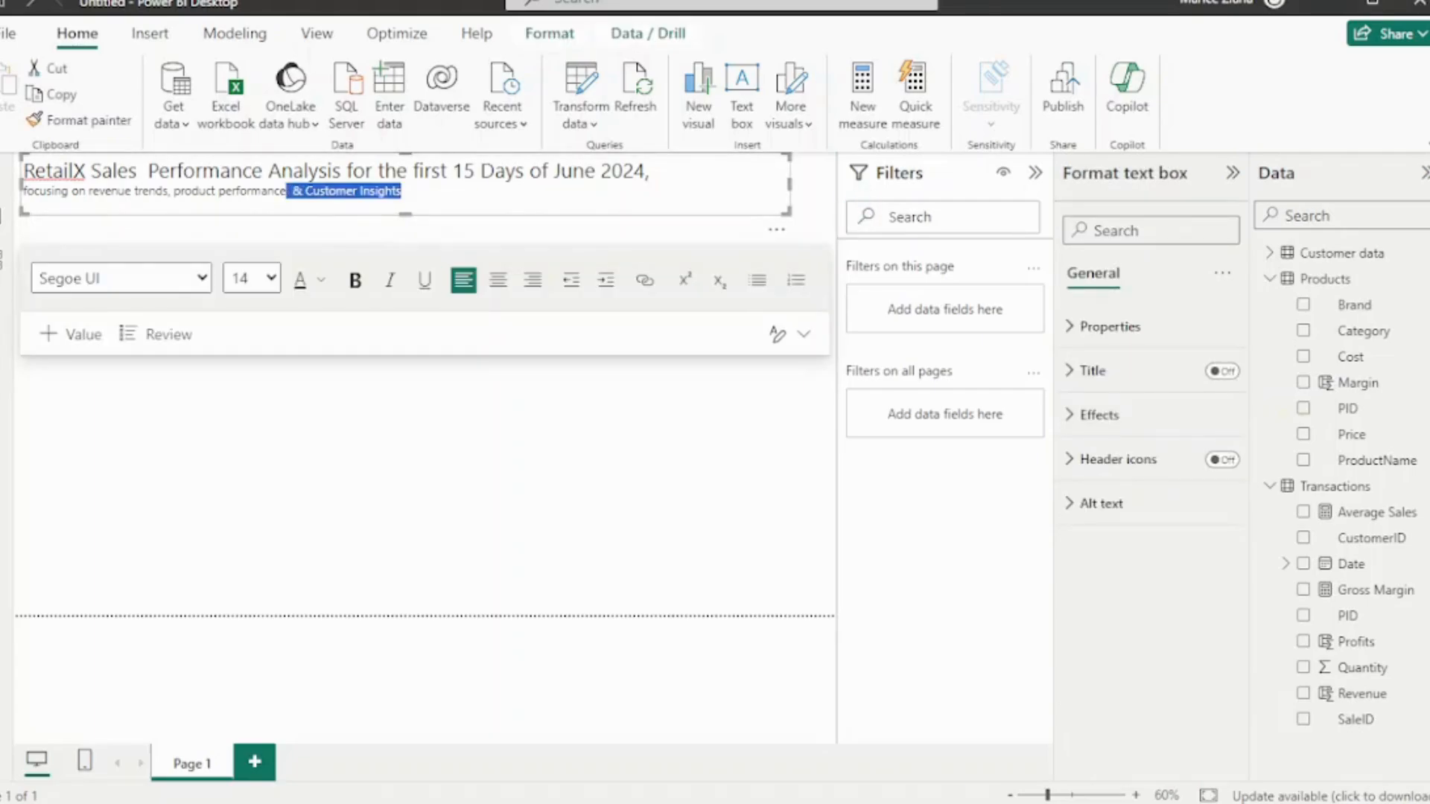
{"action": "left_click", "coordinate": [447, 461]}
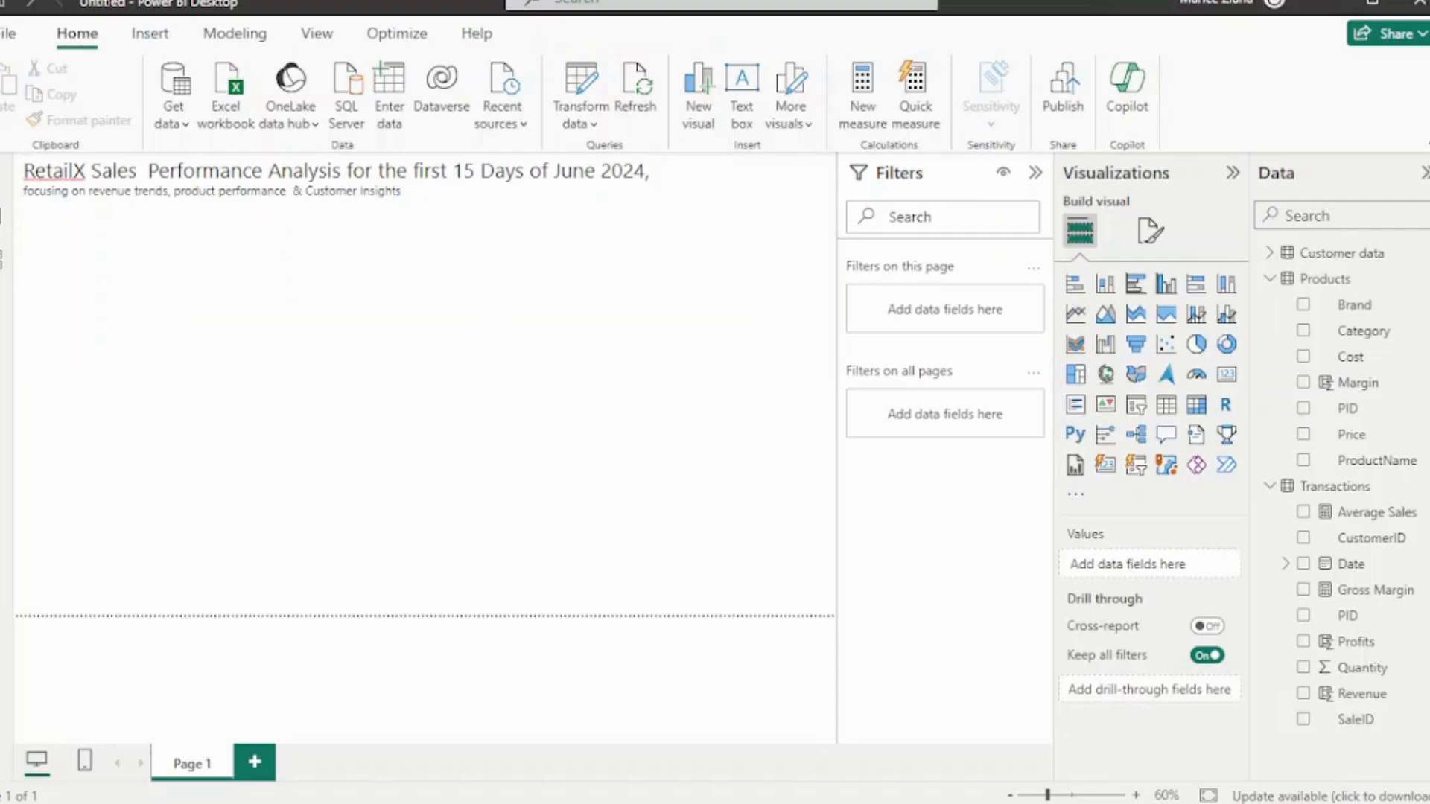
Collapse the Filters, Visualizations and Data panes to enlarge the report canvas
{"action": "left_click", "coordinate": [1035, 173]}
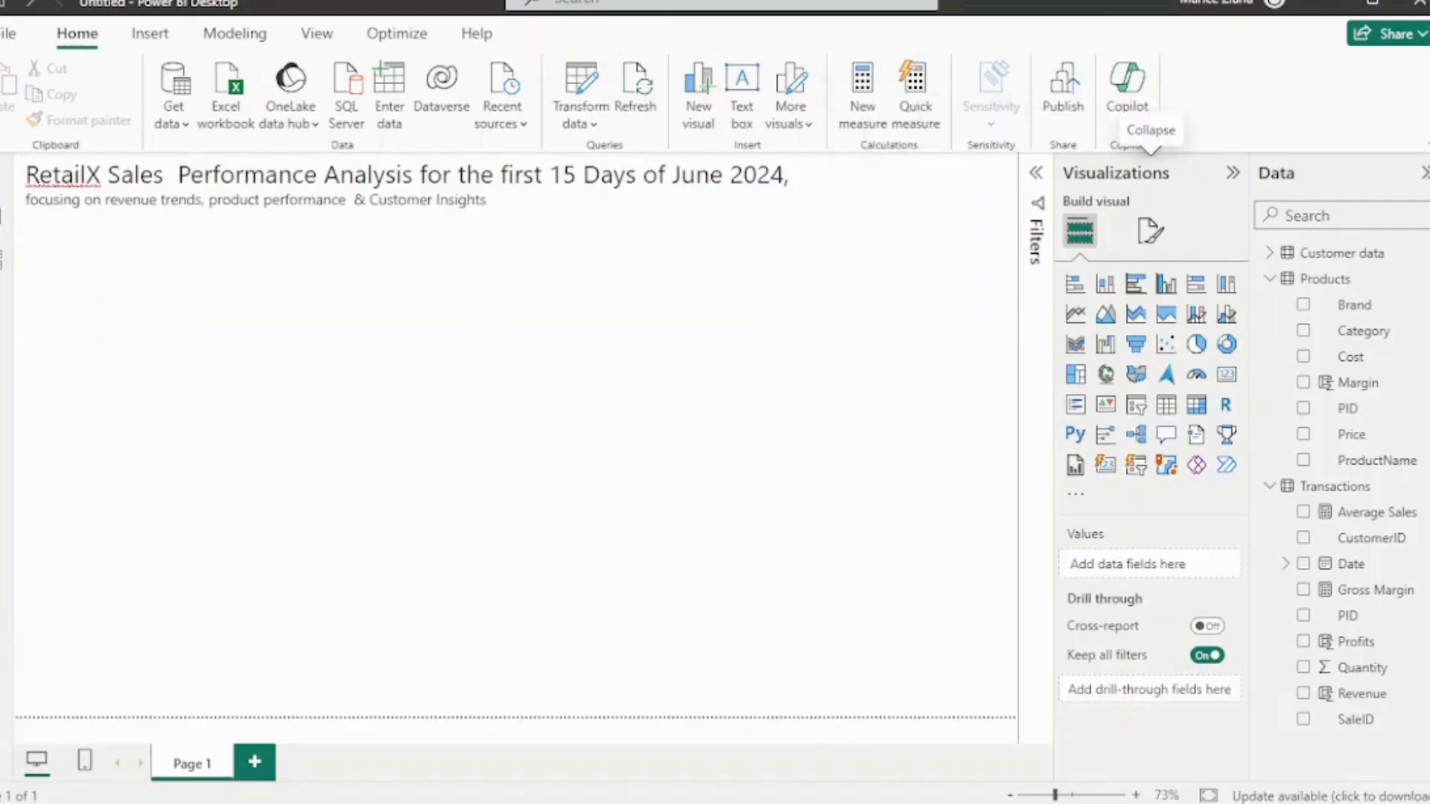
{"action": "left_click", "coordinate": [1233, 173]}
{"action": "left_click", "coordinate": [1424, 173]}
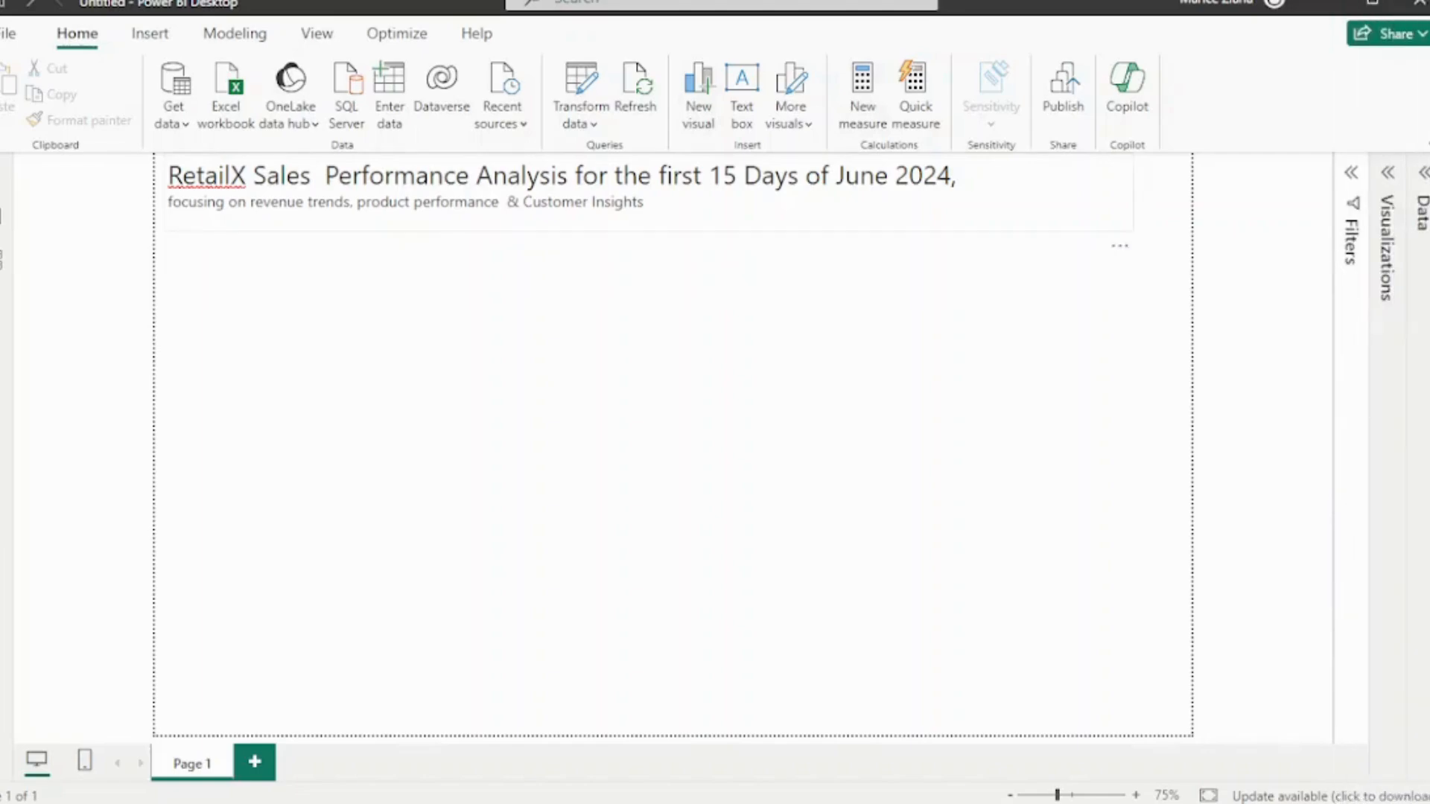
Pull in the title text box's upper-left corner for a small page margin, making the box about 1192 wide and 84 high
{"action": "left_click_drag", "start_coordinate": [644, 202], "coordinate": [709, 177]}
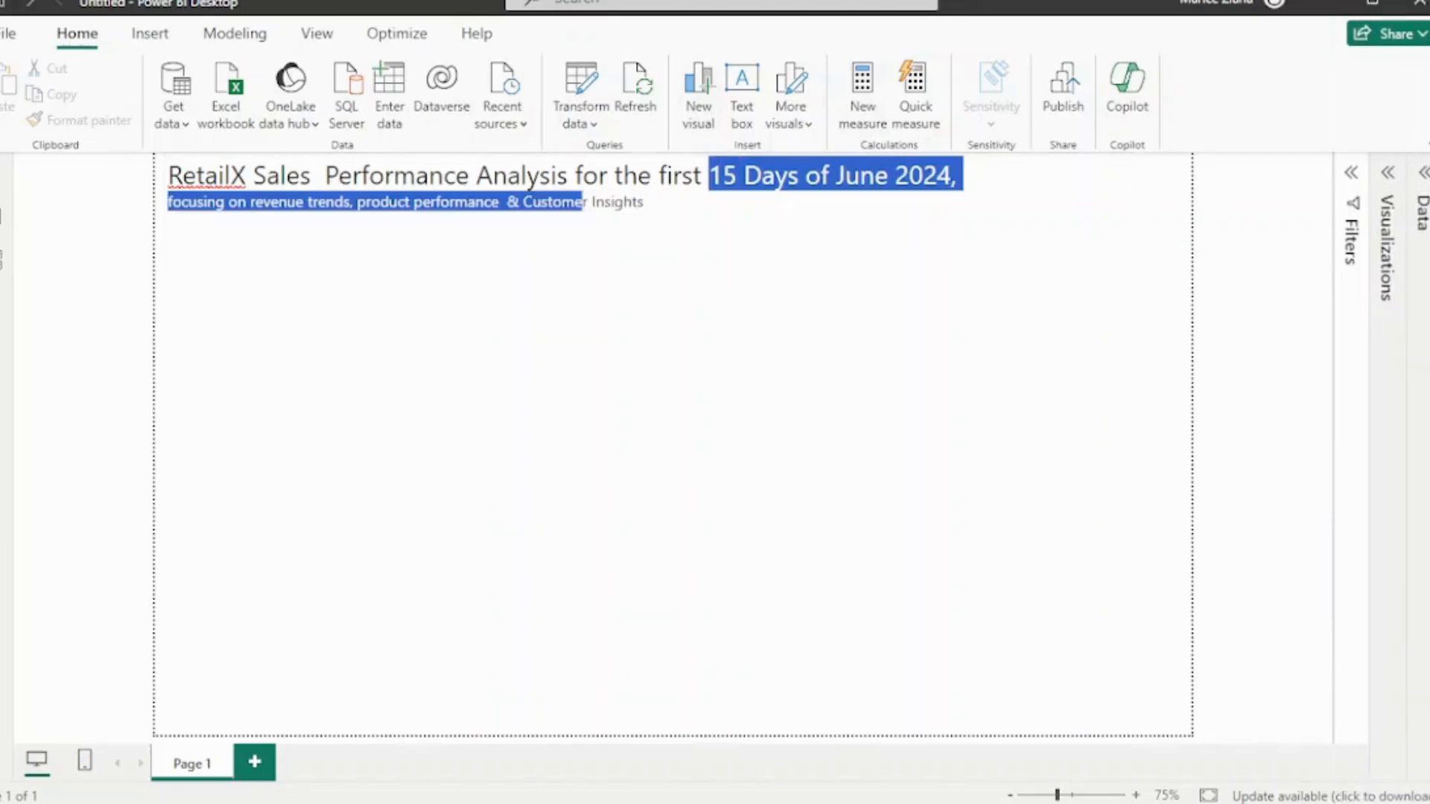
{"action": "left_click", "coordinate": [647, 203]}
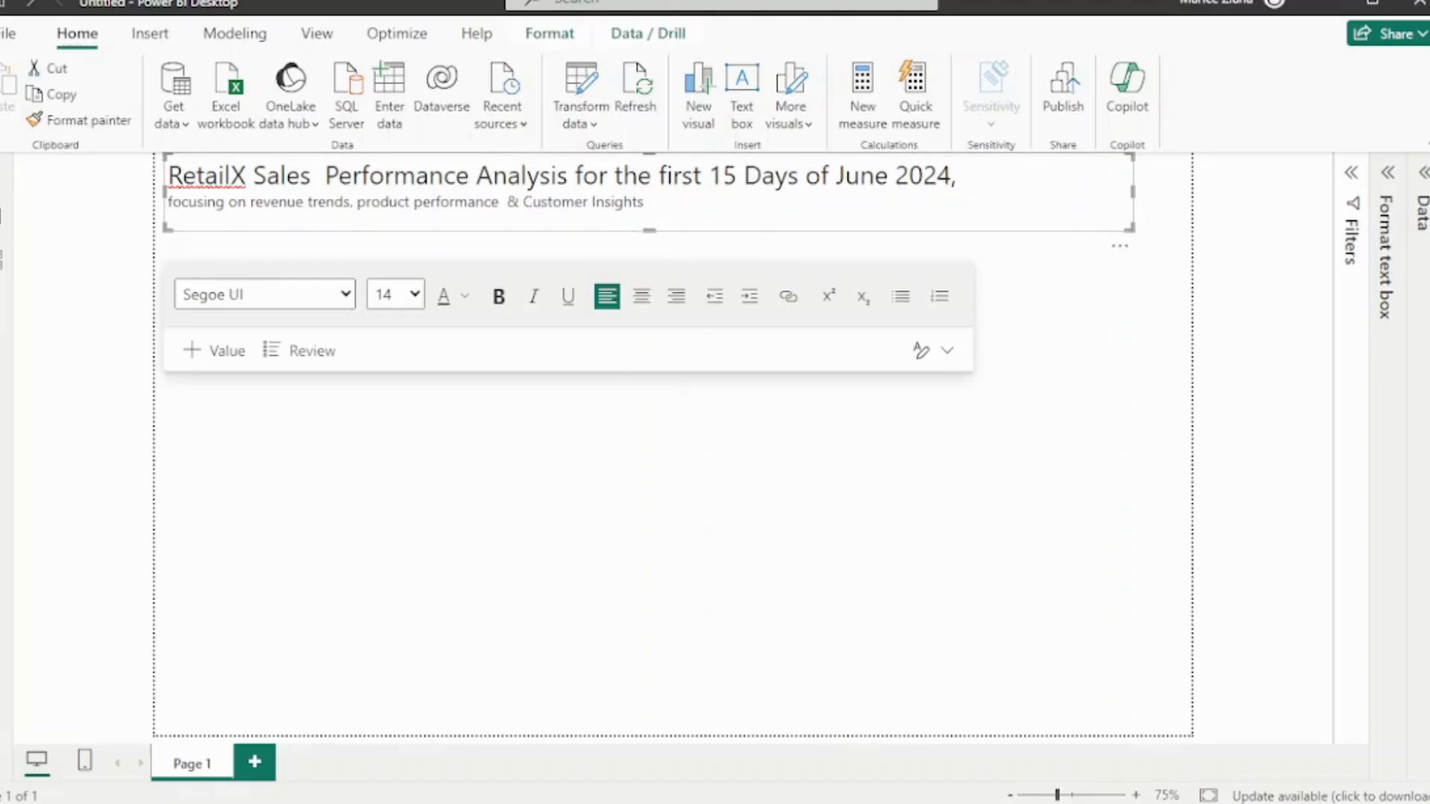
{"action": "left_click_drag", "start_coordinate": [168, 157], "coordinate": [170, 166]}
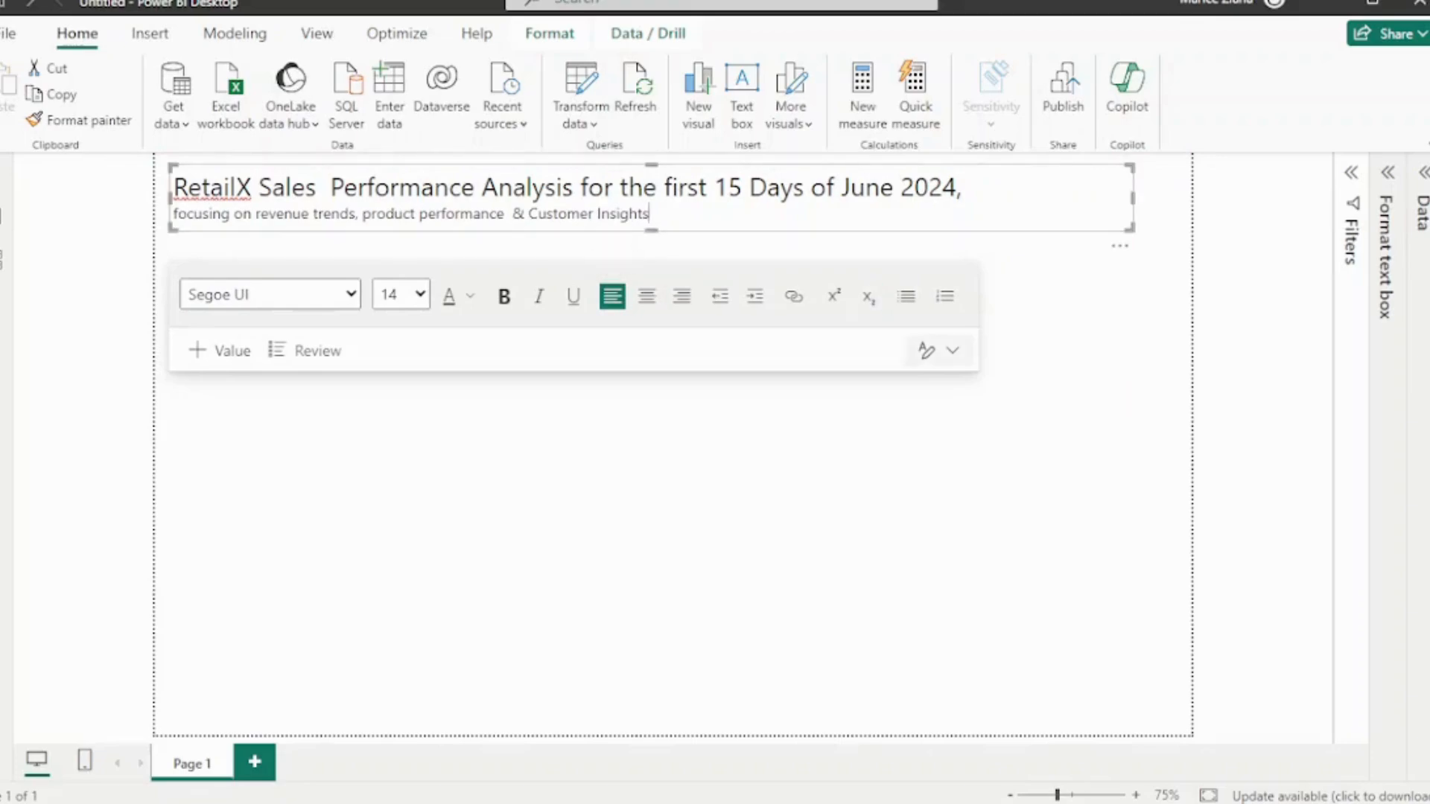
{"action": "left_click", "coordinate": [626, 447]}
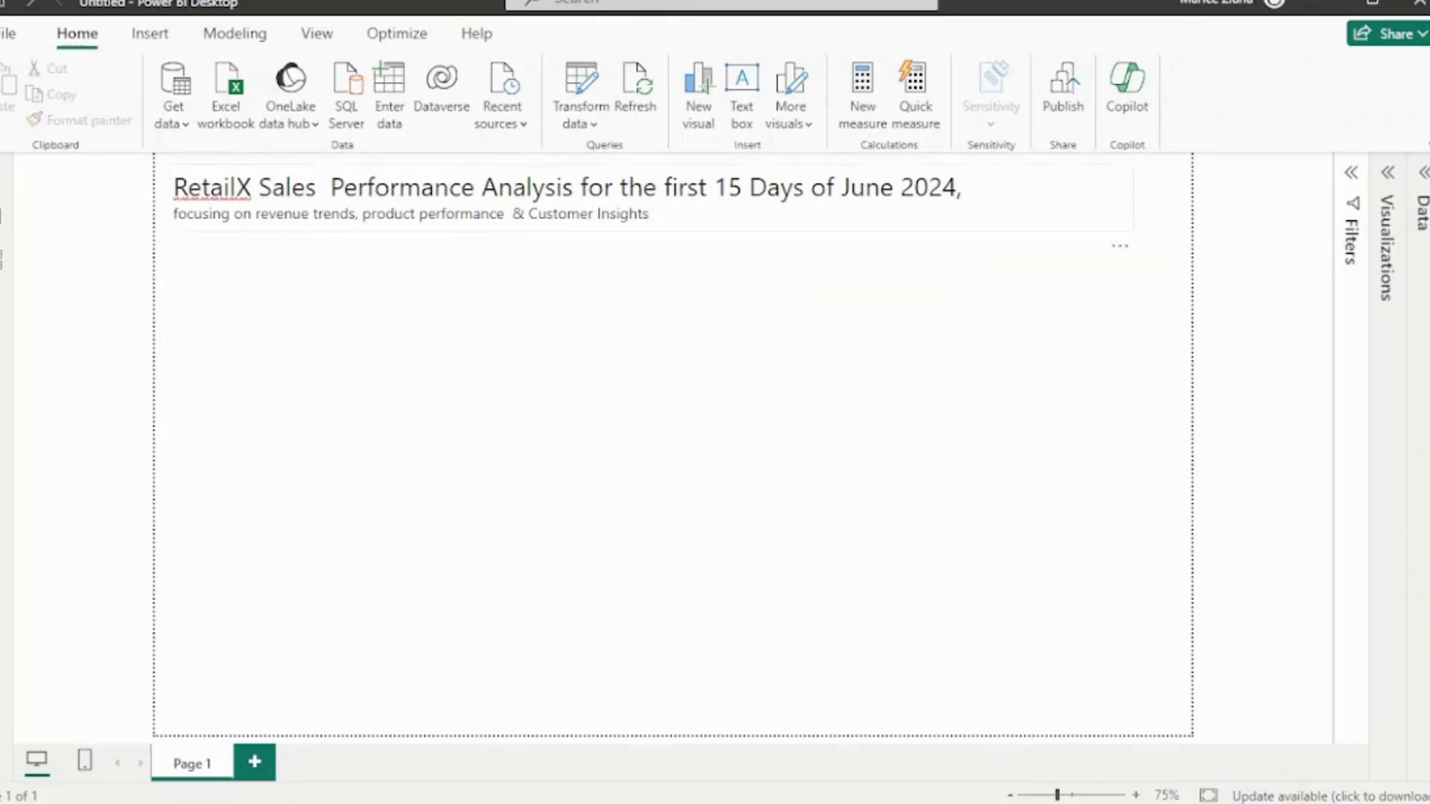
Open the title text box's formatting options and expand its size, position and background effect settings
{"action": "left_click", "coordinate": [618, 186]}
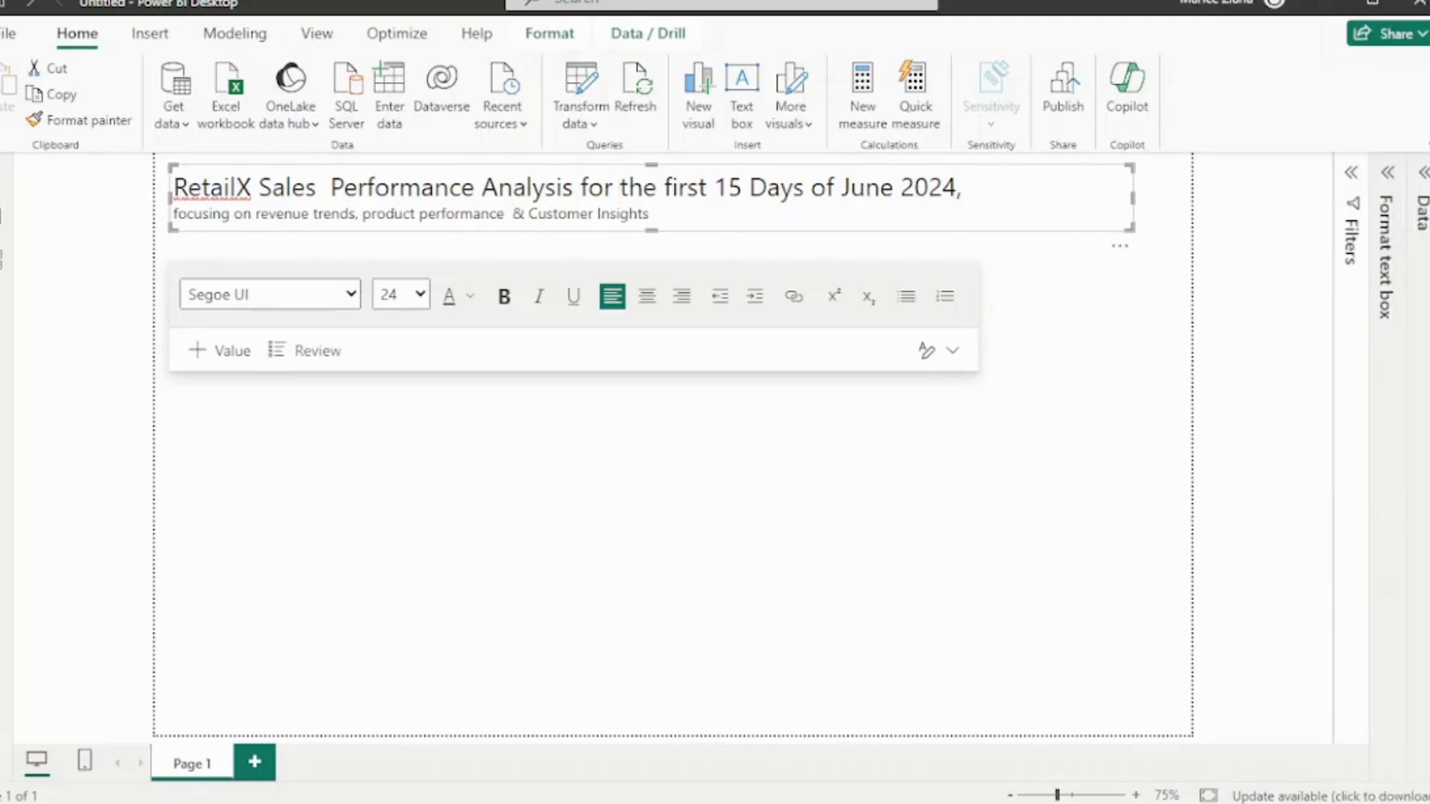
{"action": "left_click", "coordinate": [1388, 238]}
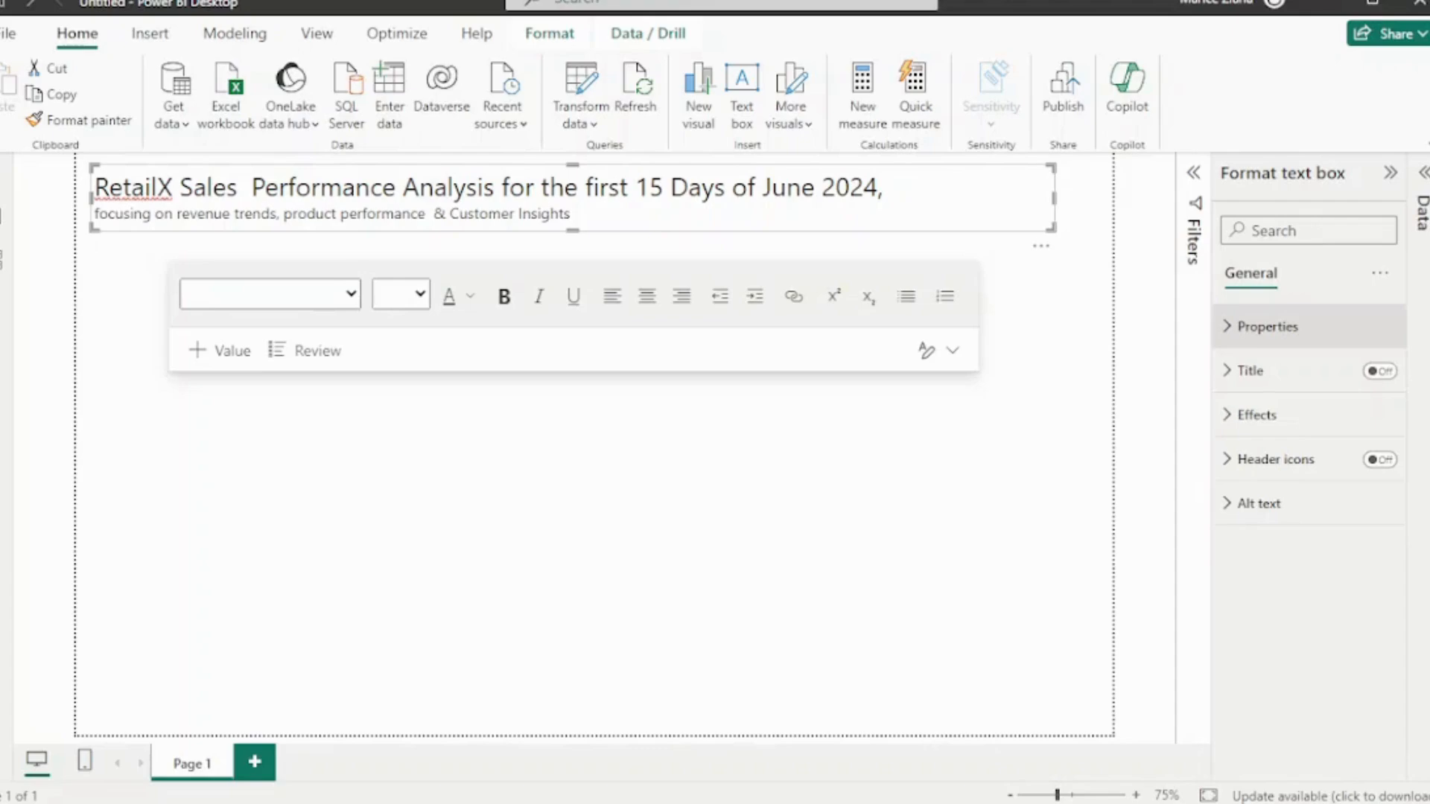
{"action": "left_click", "coordinate": [1266, 326]}
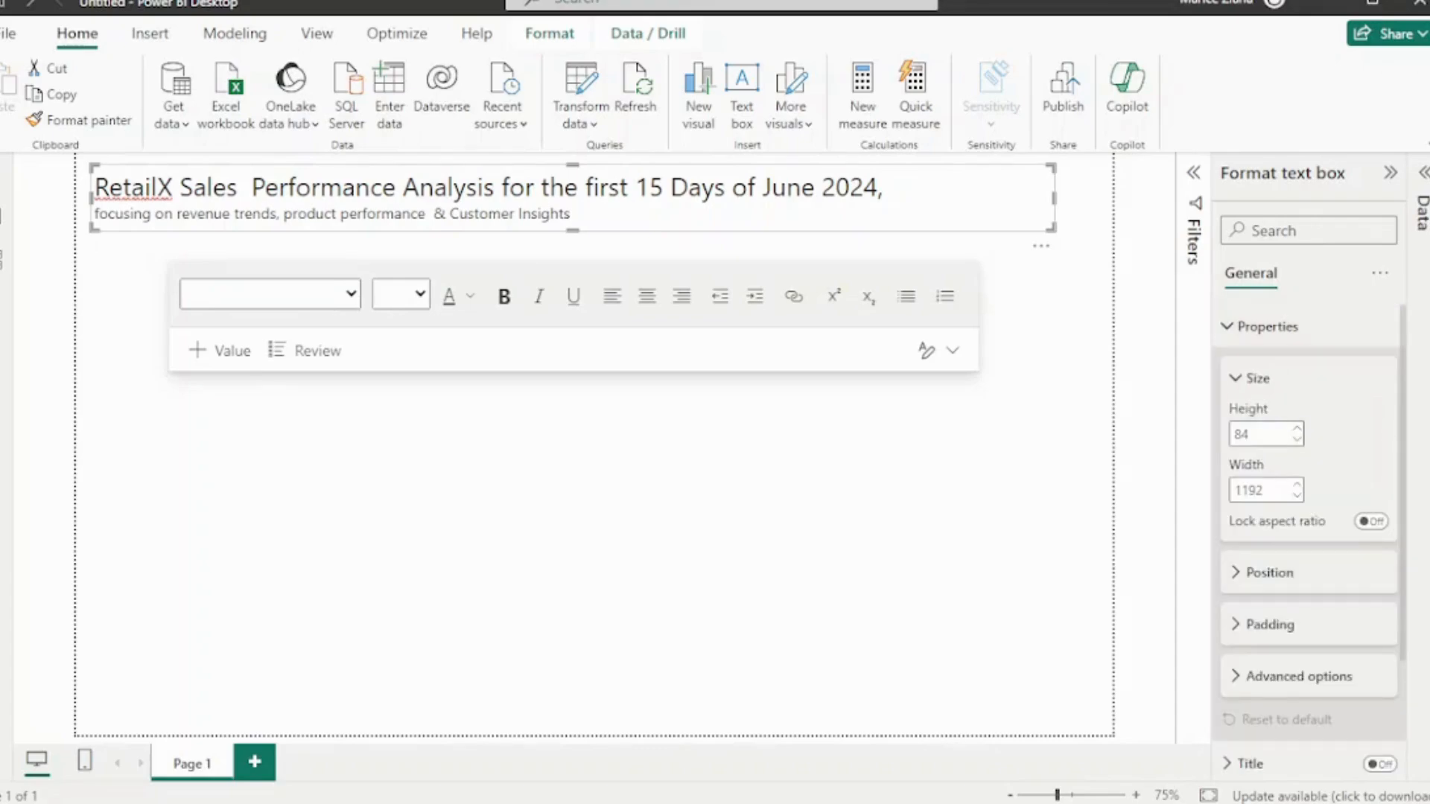
{"action": "left_click", "coordinate": [1270, 573]}
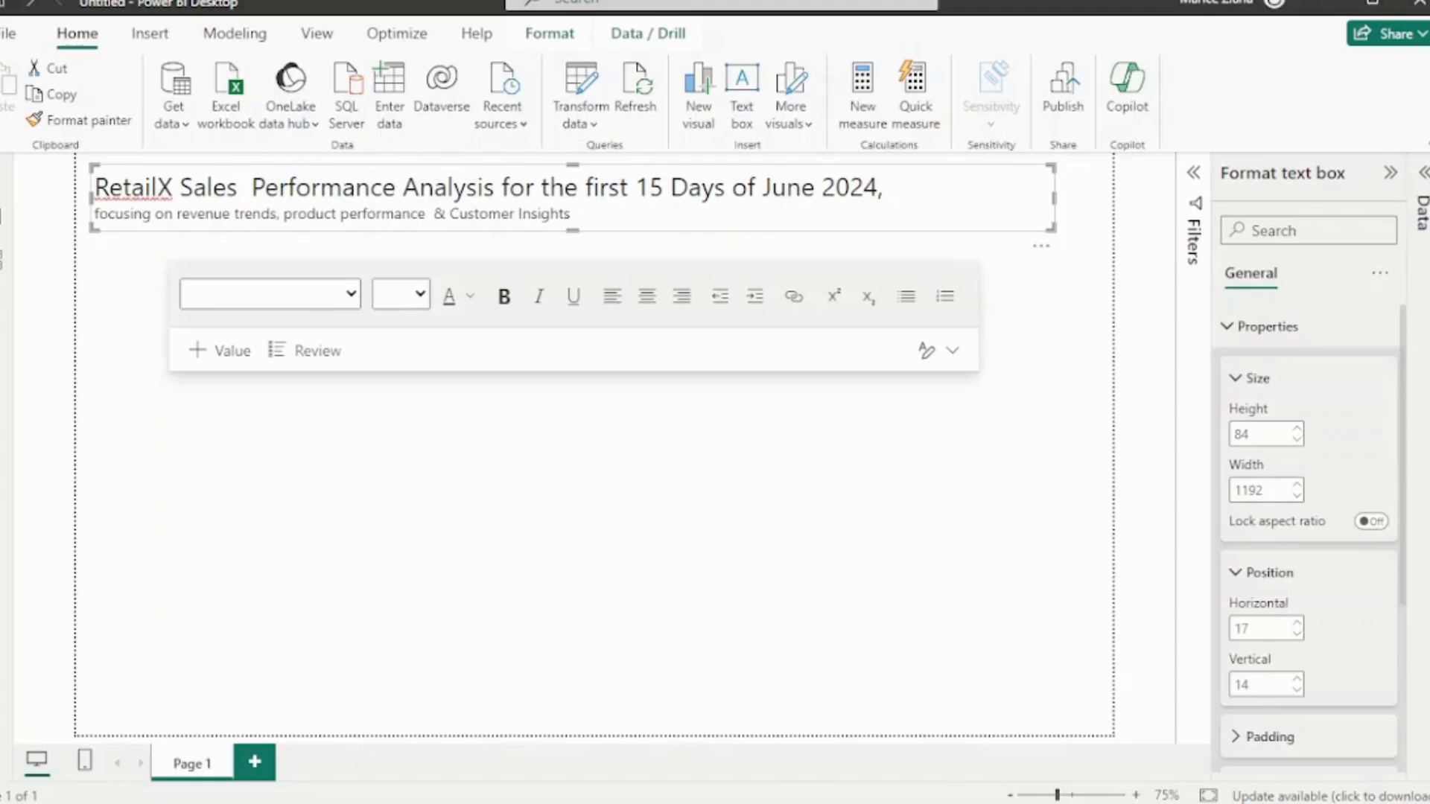
{"action": "scroll", "coordinate": [1281, 588], "scroll_direction": "down", "scroll_amount": 3}
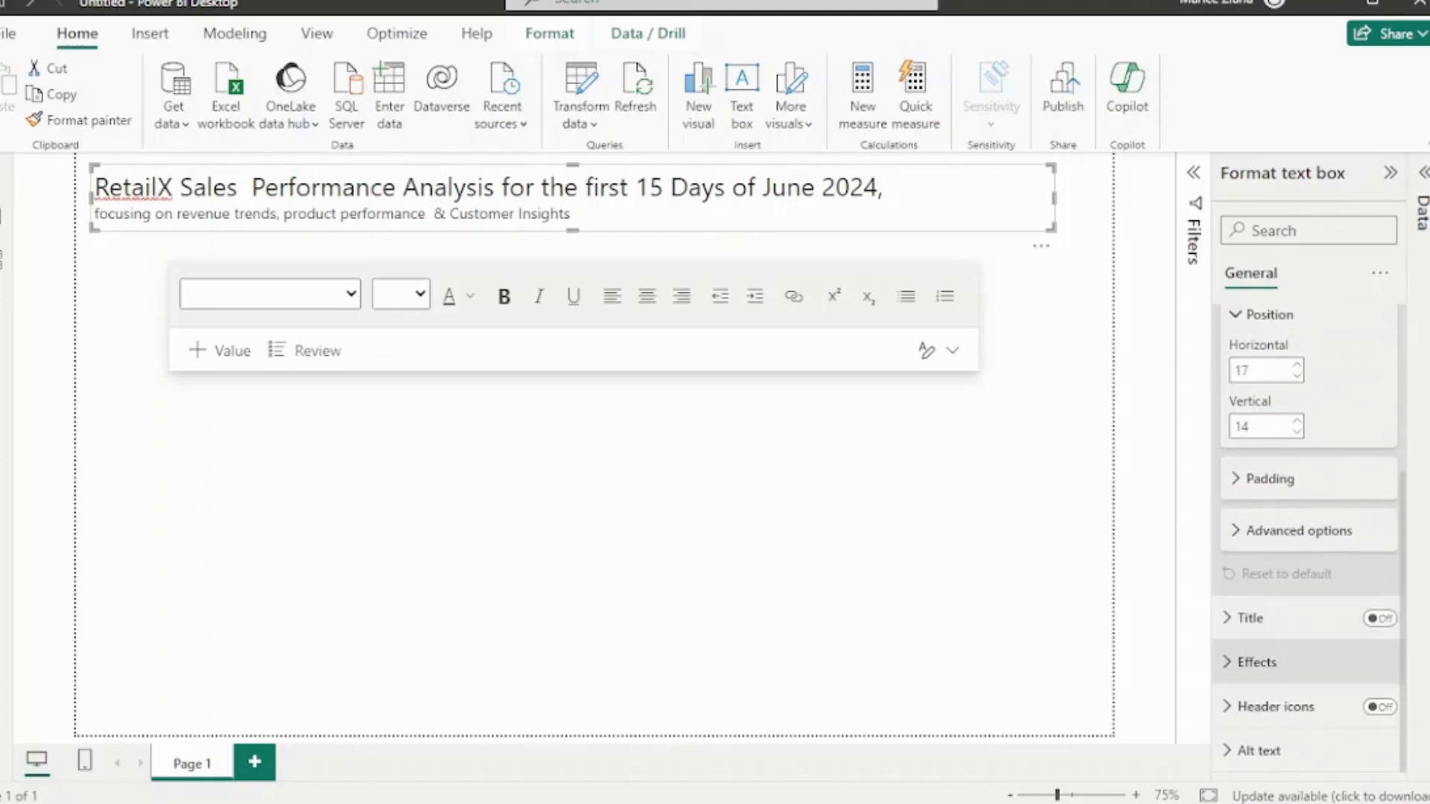
{"action": "left_click", "coordinate": [1256, 661]}
{"action": "scroll", "coordinate": [1310, 521], "scroll_direction": "down", "scroll_amount": 4}
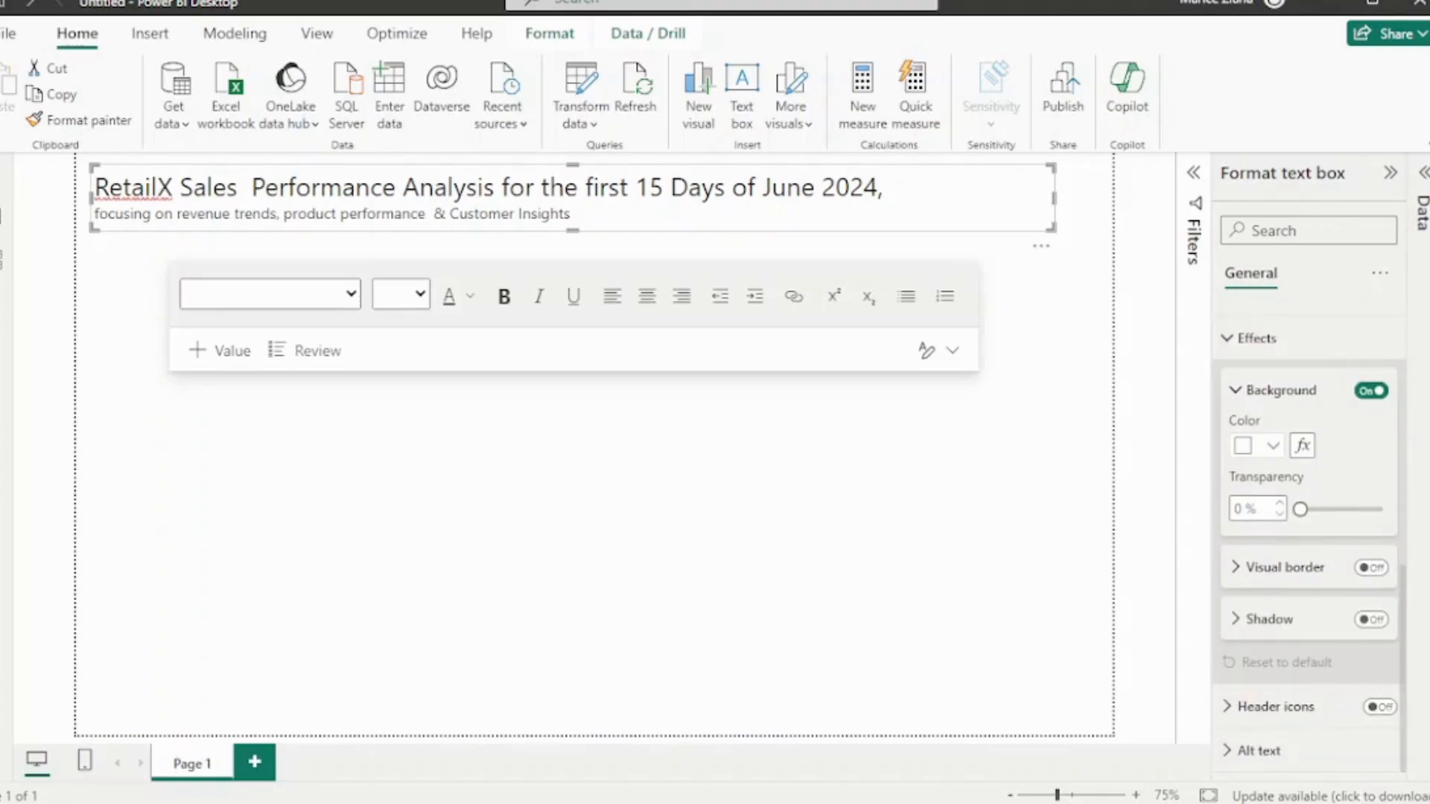
Try a black background on the title text box, then restore the white background
{"action": "left_click", "coordinate": [1272, 445]}
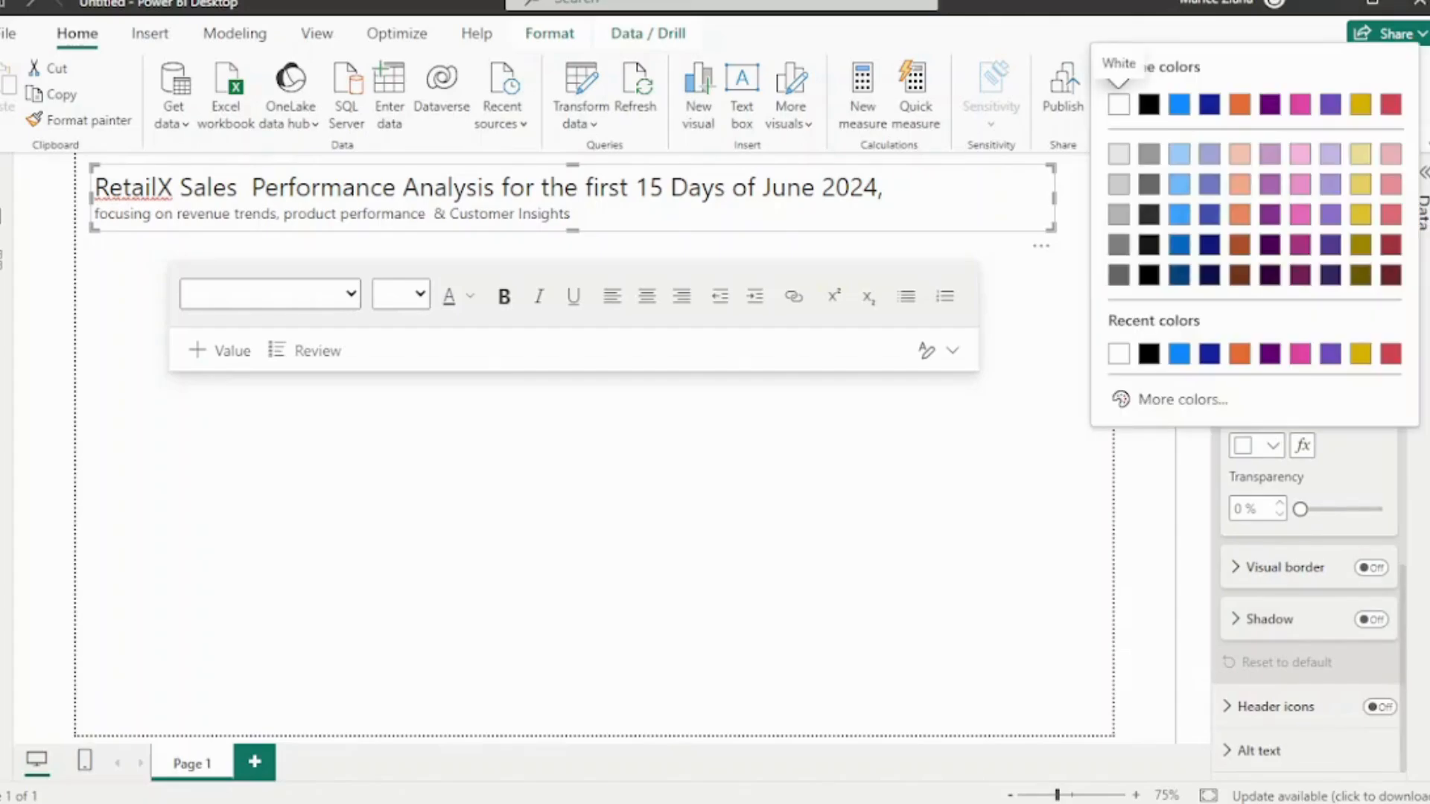
{"action": "left_click", "coordinate": [1148, 104]}
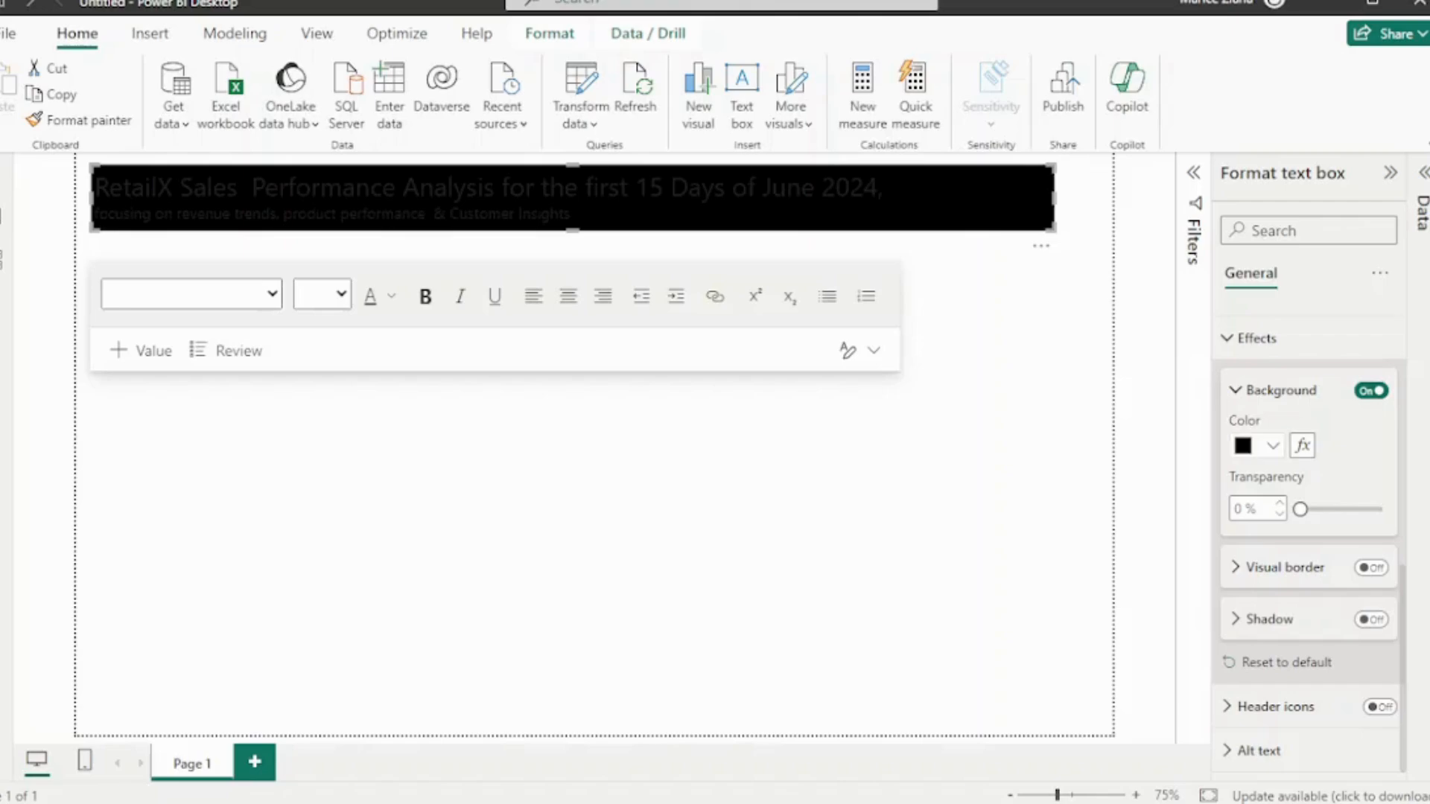
{"action": "left_click", "coordinate": [1272, 445]}
{"action": "left_click", "coordinate": [1117, 104]}
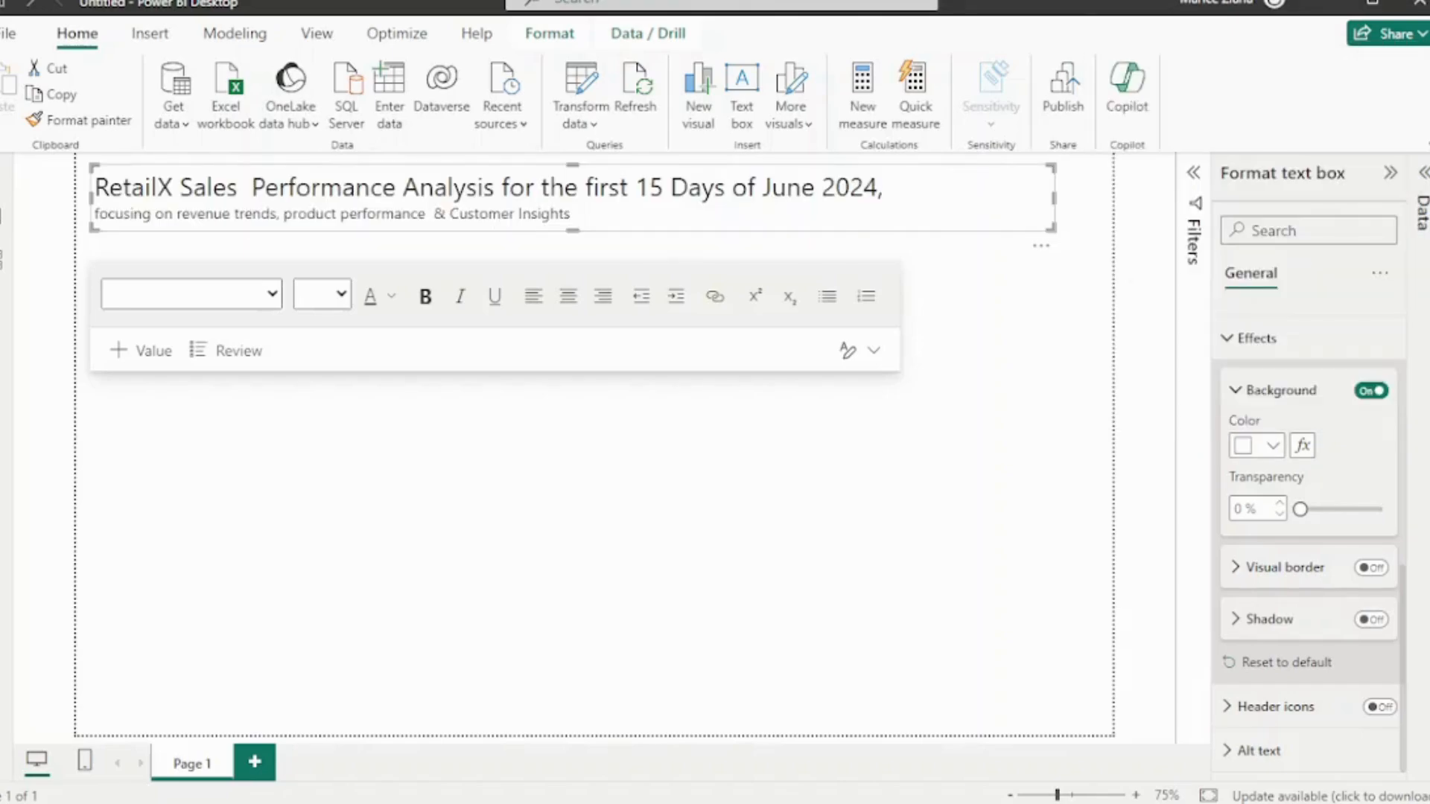
Give the title text box a visual border with 4 px rounded corners and turn on its shadow
{"action": "left_click", "coordinate": [1371, 568]}
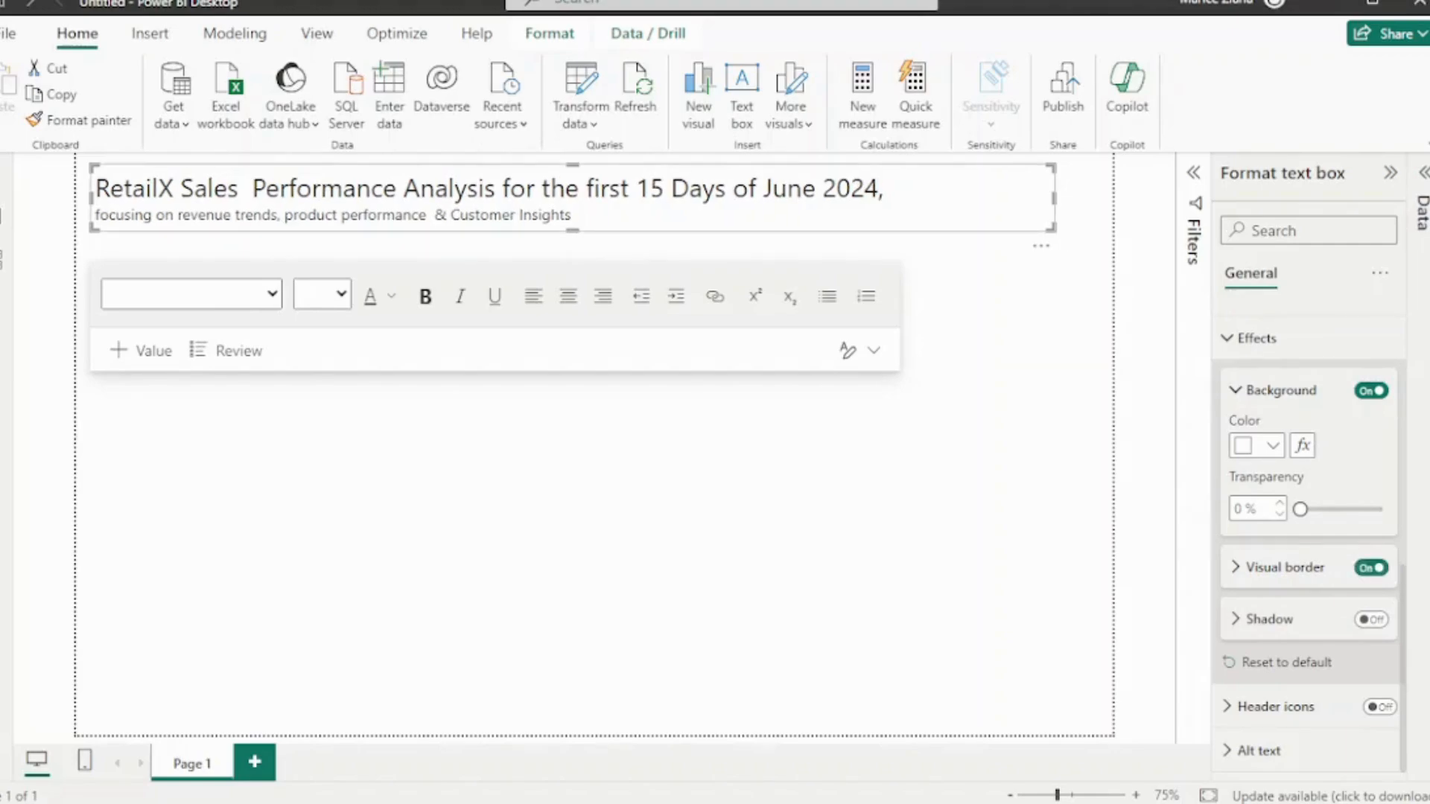
{"action": "left_click", "coordinate": [1236, 568]}
{"action": "scroll", "coordinate": [1265, 521], "scroll_direction": "down", "scroll_amount": 1}
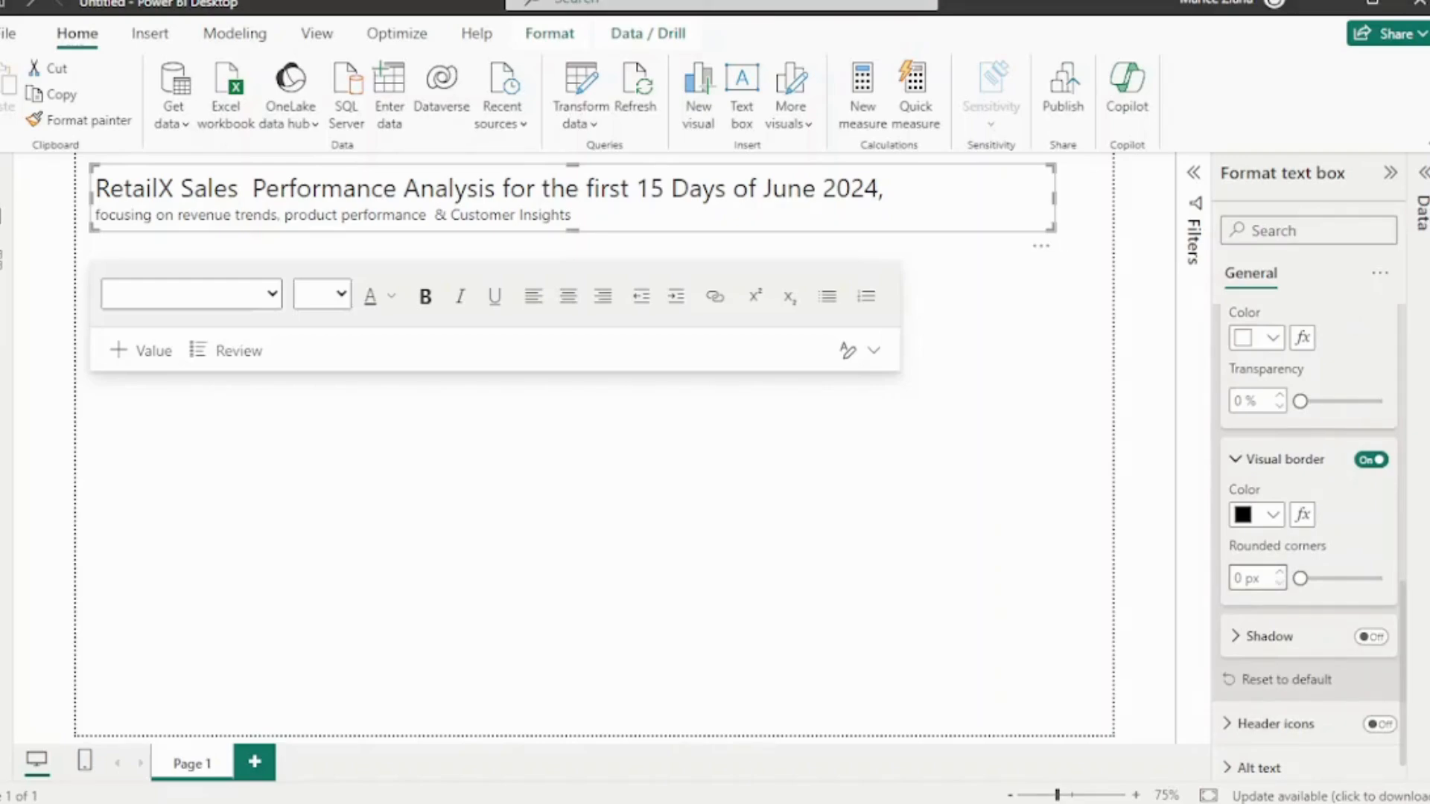
{"action": "left_click_drag", "start_coordinate": [1300, 578], "coordinate": [1310, 578]}
{"action": "left_click", "coordinate": [1370, 636]}
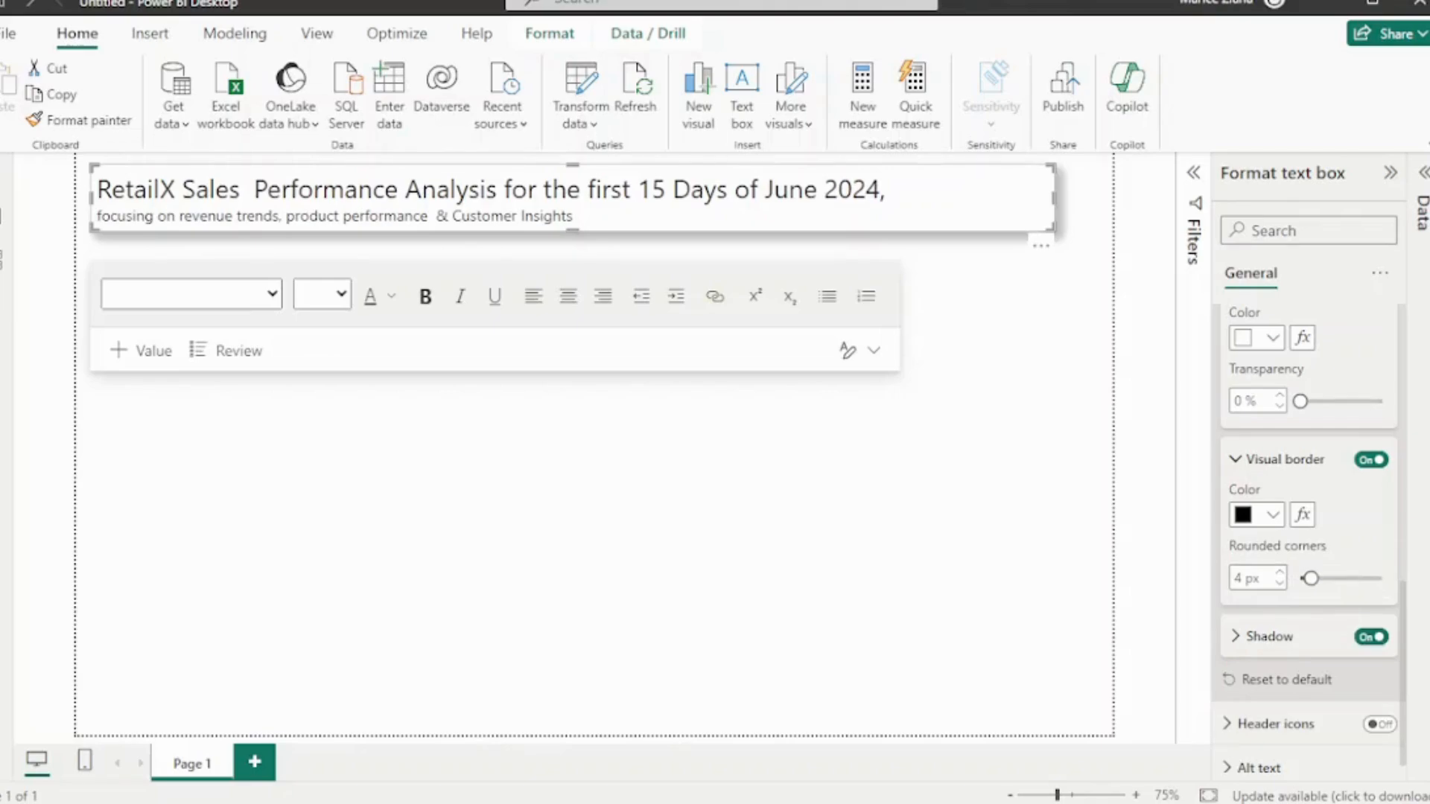
{"action": "left_click", "coordinate": [640, 484]}
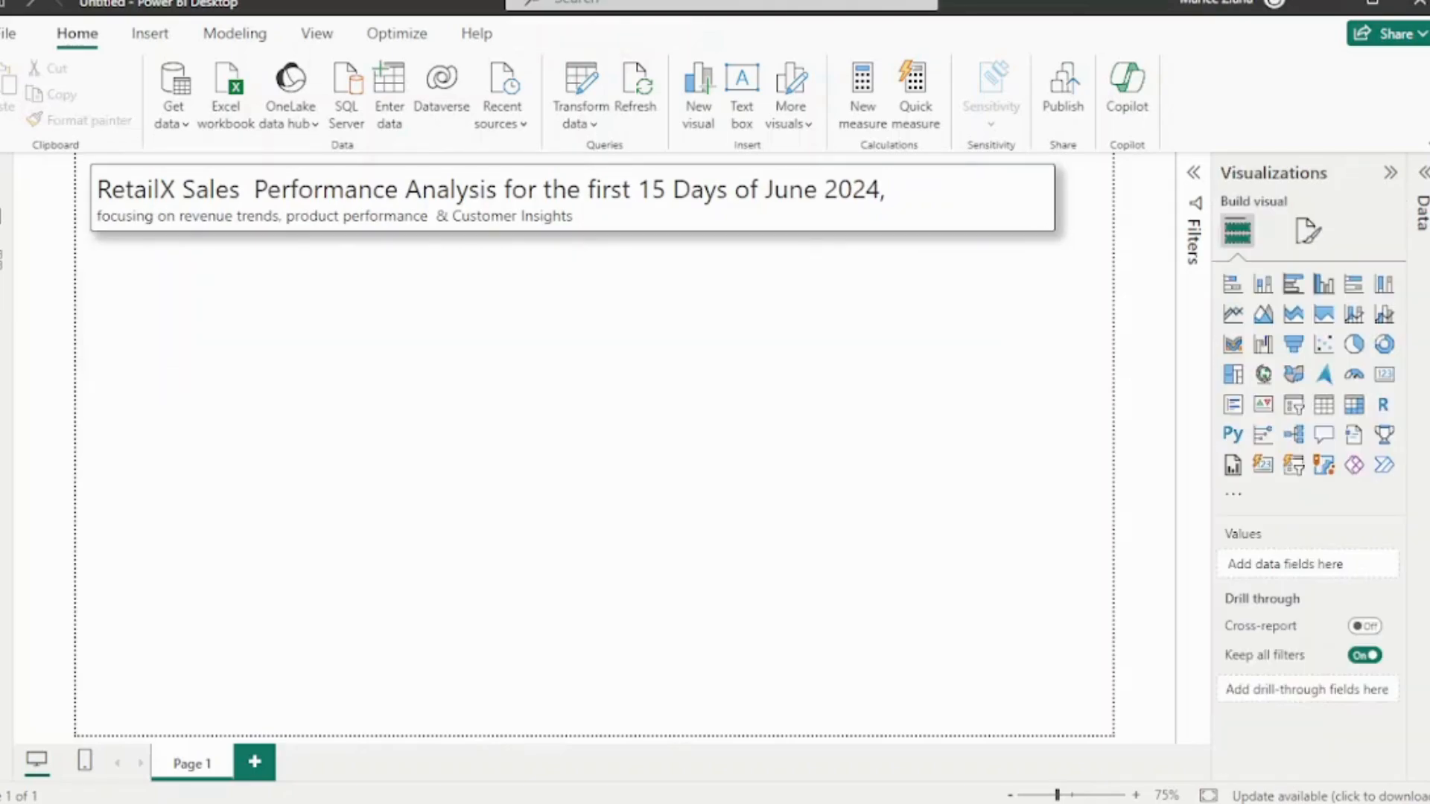
Set the title text box's background effect to the custom colour #274E94
{"action": "left_click", "coordinate": [888, 189]}
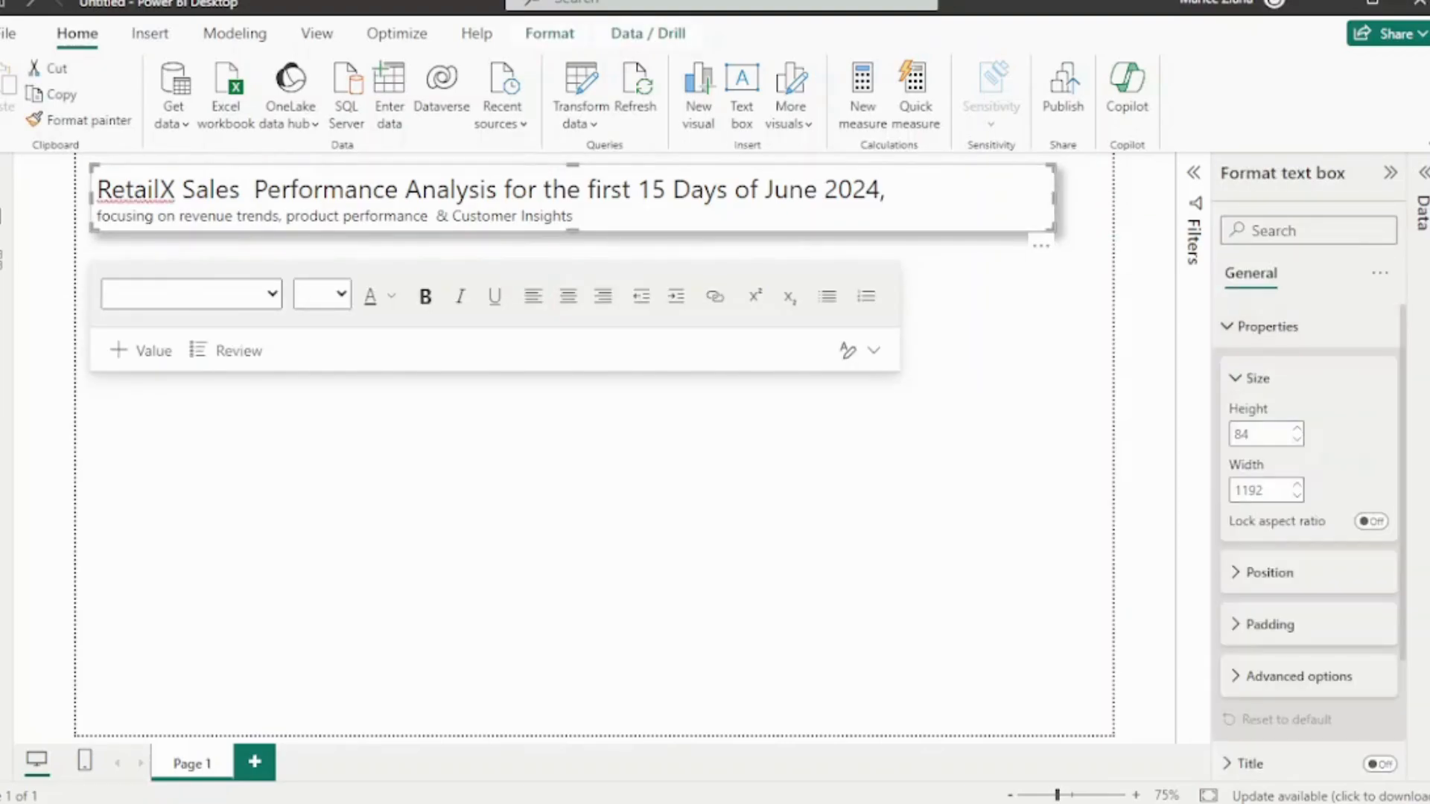
{"action": "scroll", "coordinate": [1308, 662], "scroll_direction": "down", "scroll_amount": 2}
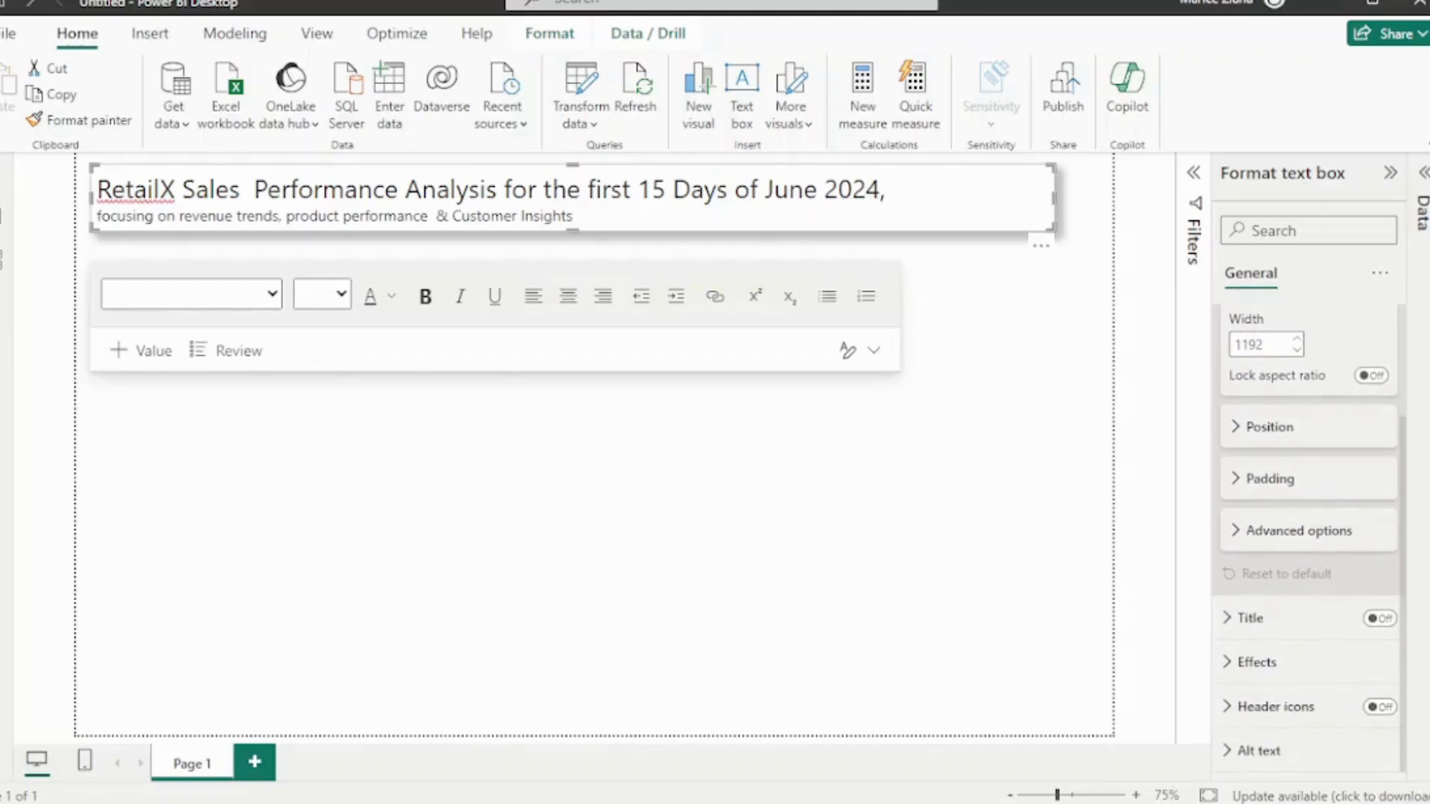
{"action": "left_click", "coordinate": [1257, 662]}
{"action": "scroll", "coordinate": [1266, 655], "scroll_direction": "down", "scroll_amount": 3}
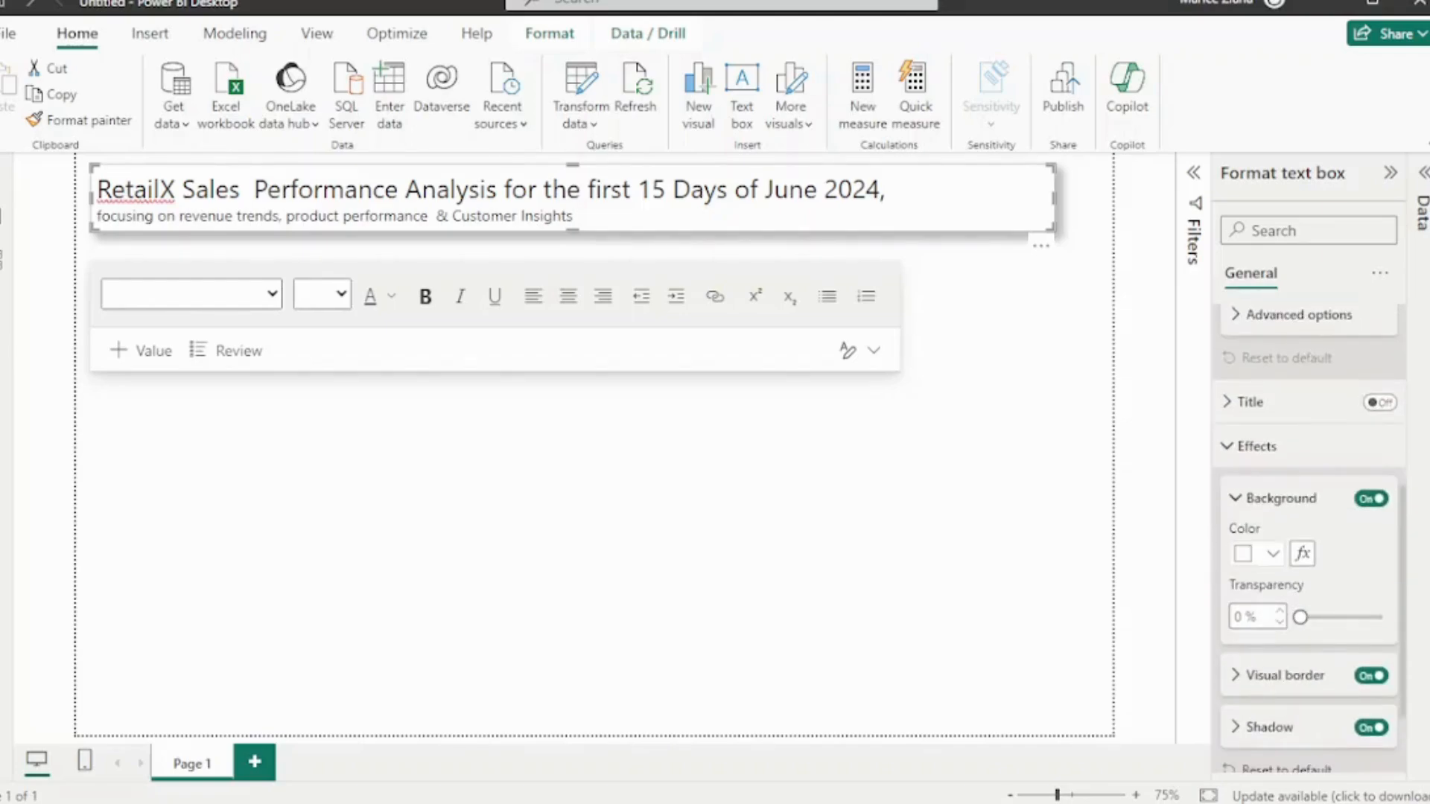
{"action": "left_click", "coordinate": [1257, 554]}
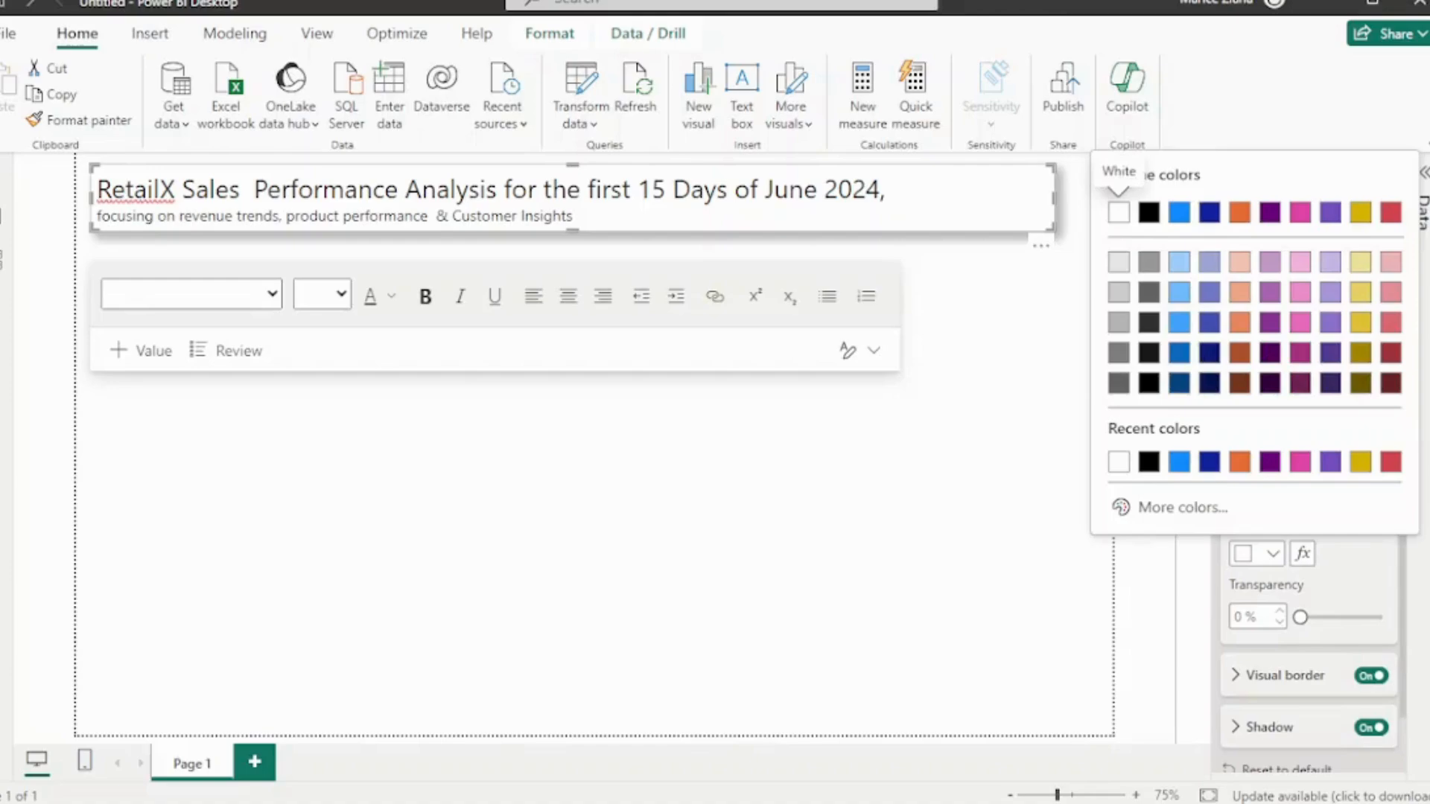
{"action": "left_click", "coordinate": [1181, 507]}
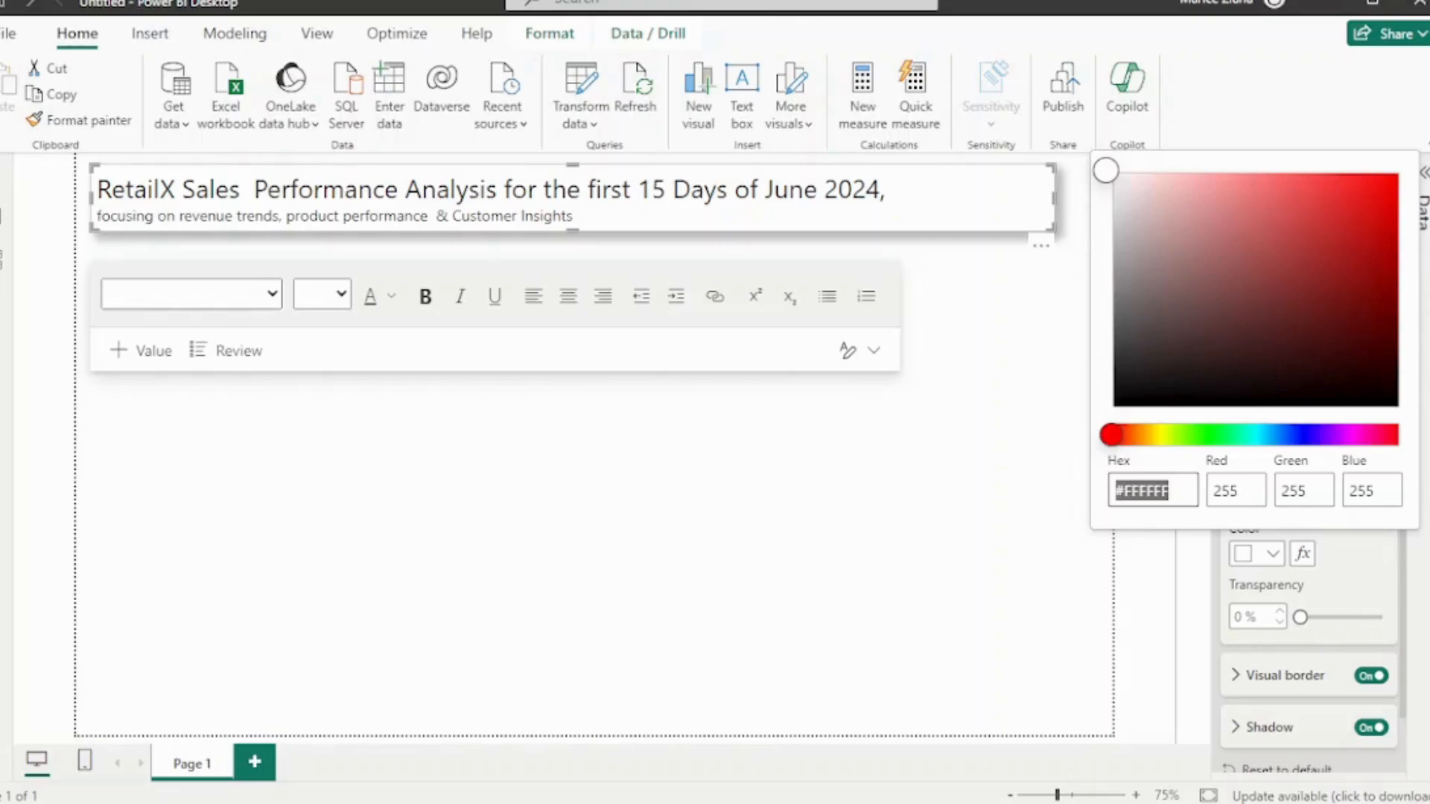
{"action": "key", "text": "BackSpace"}
{"action": "type", "text": "#"}
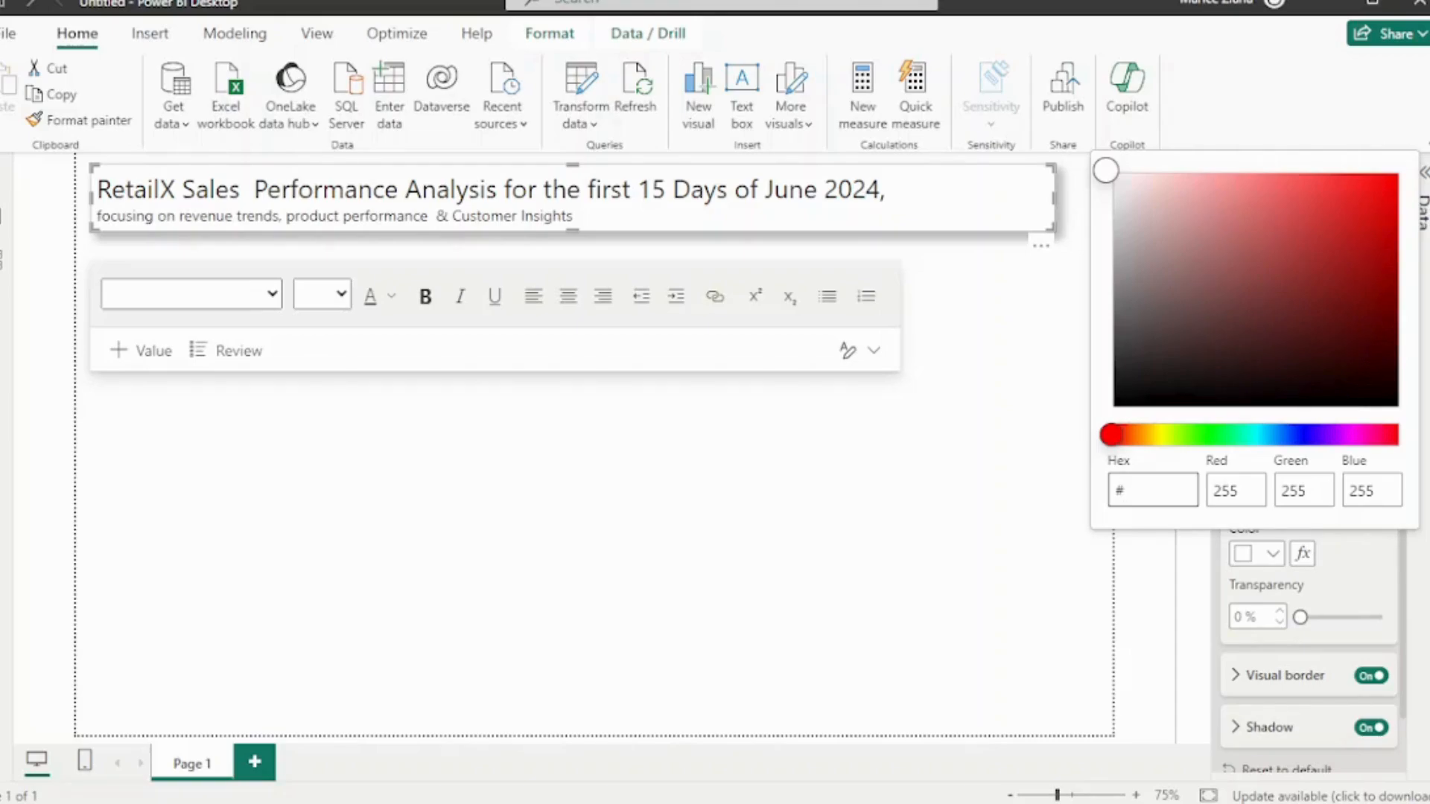
{"action": "type", "text": "274e94"}
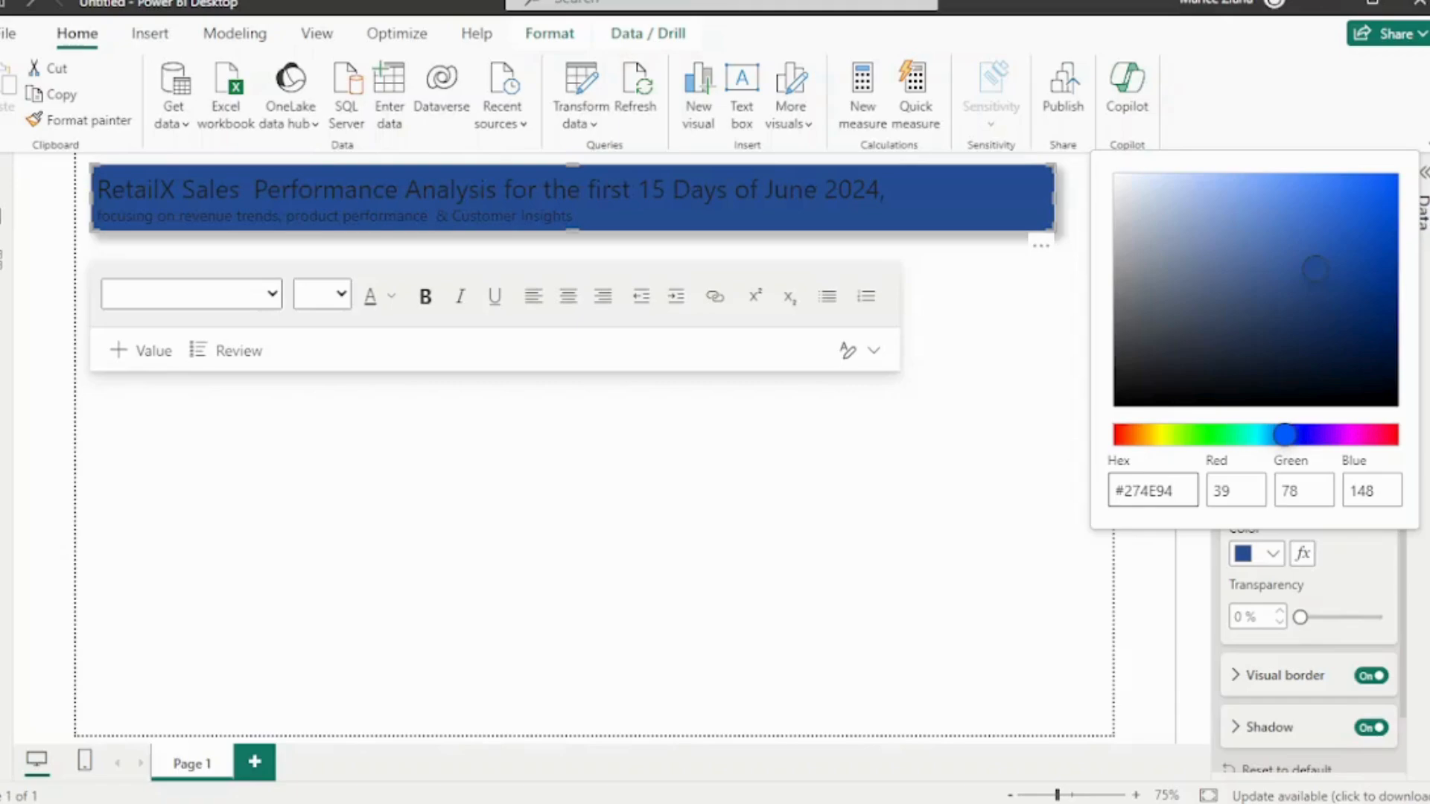
Try the title text box without its visual border
{"action": "left_click", "coordinate": [1371, 676]}
{"action": "left_click", "coordinate": [1371, 676]}
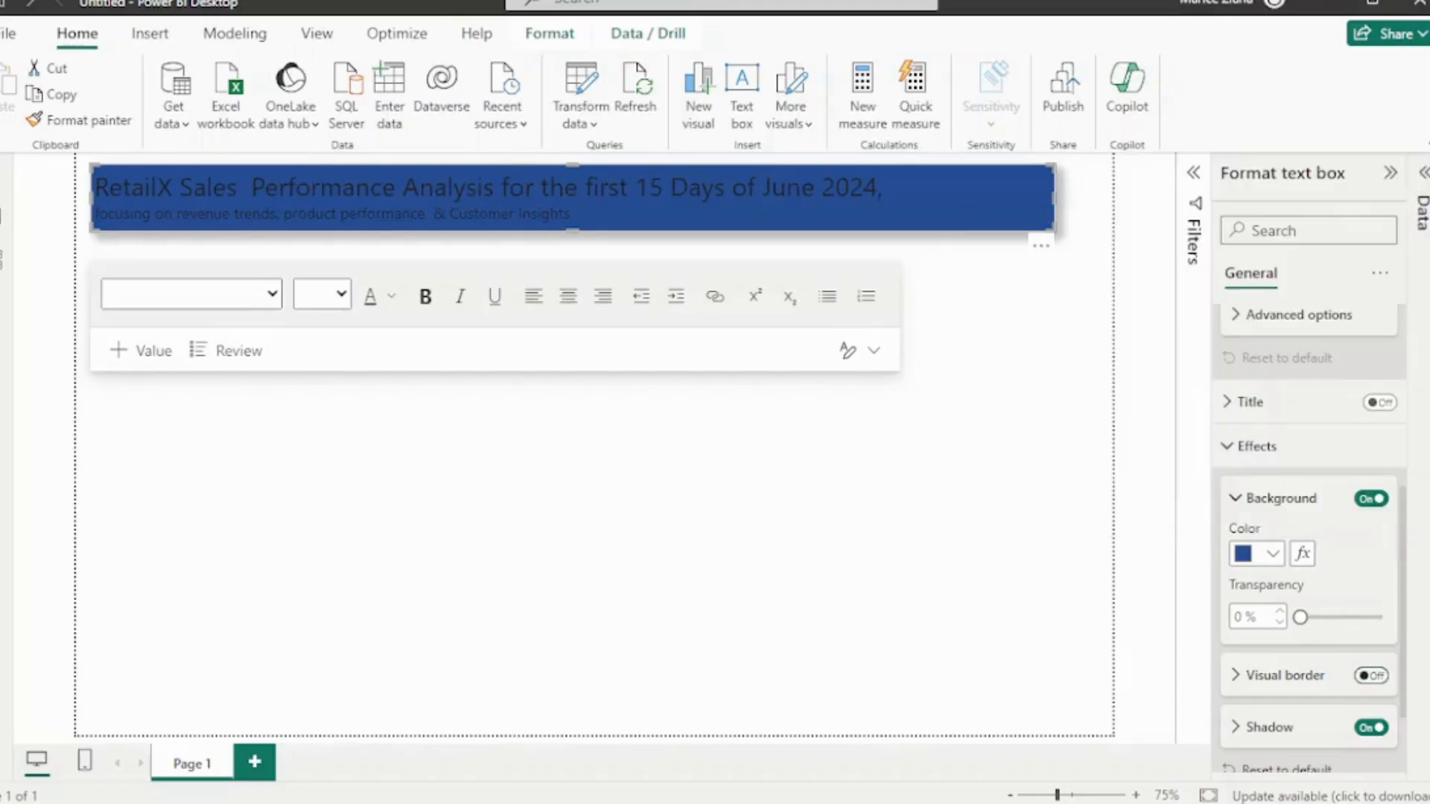
{"action": "left_click", "coordinate": [715, 506]}
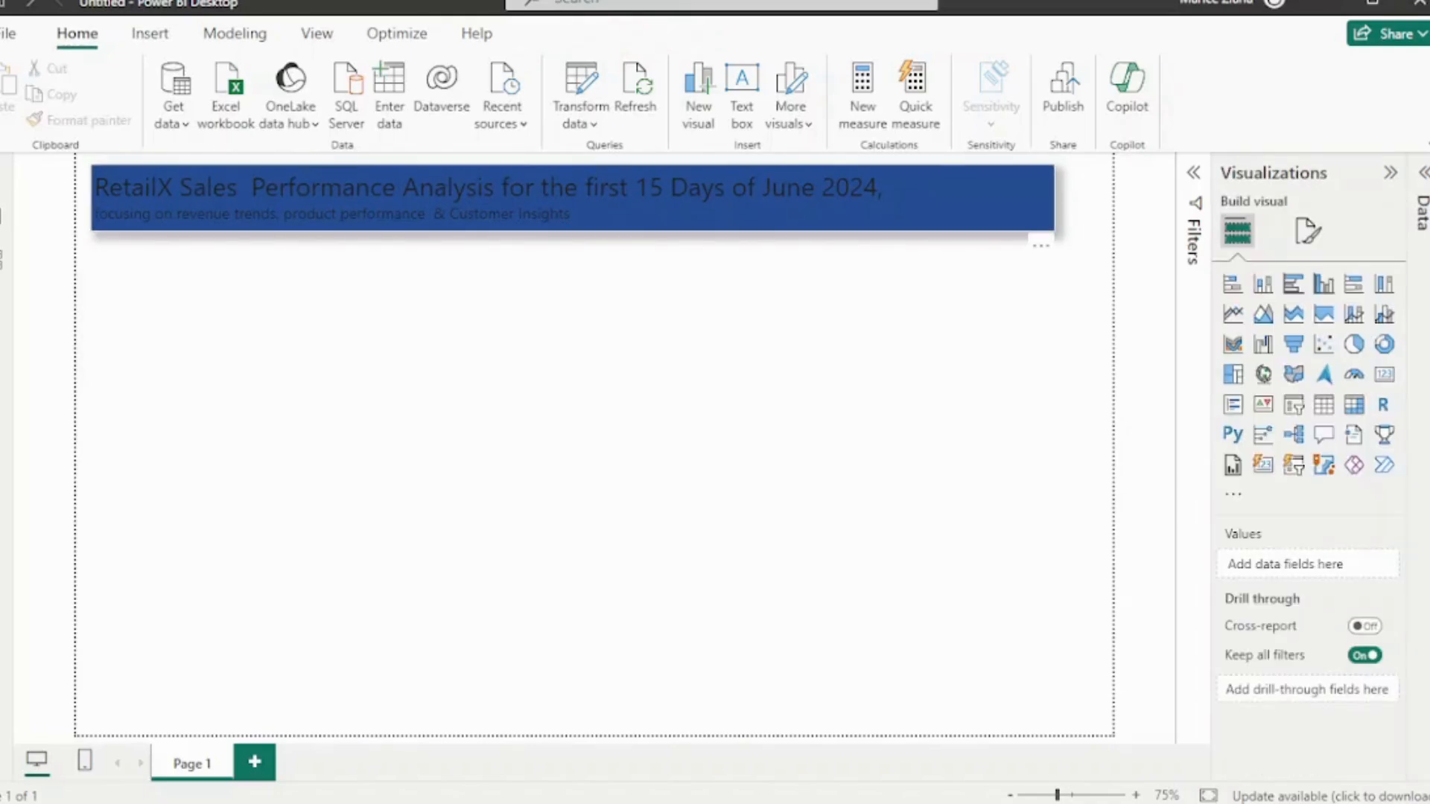
Turn on the title text box's visual border in white with 10 px rounded corners
{"action": "left_click", "coordinate": [570, 213]}
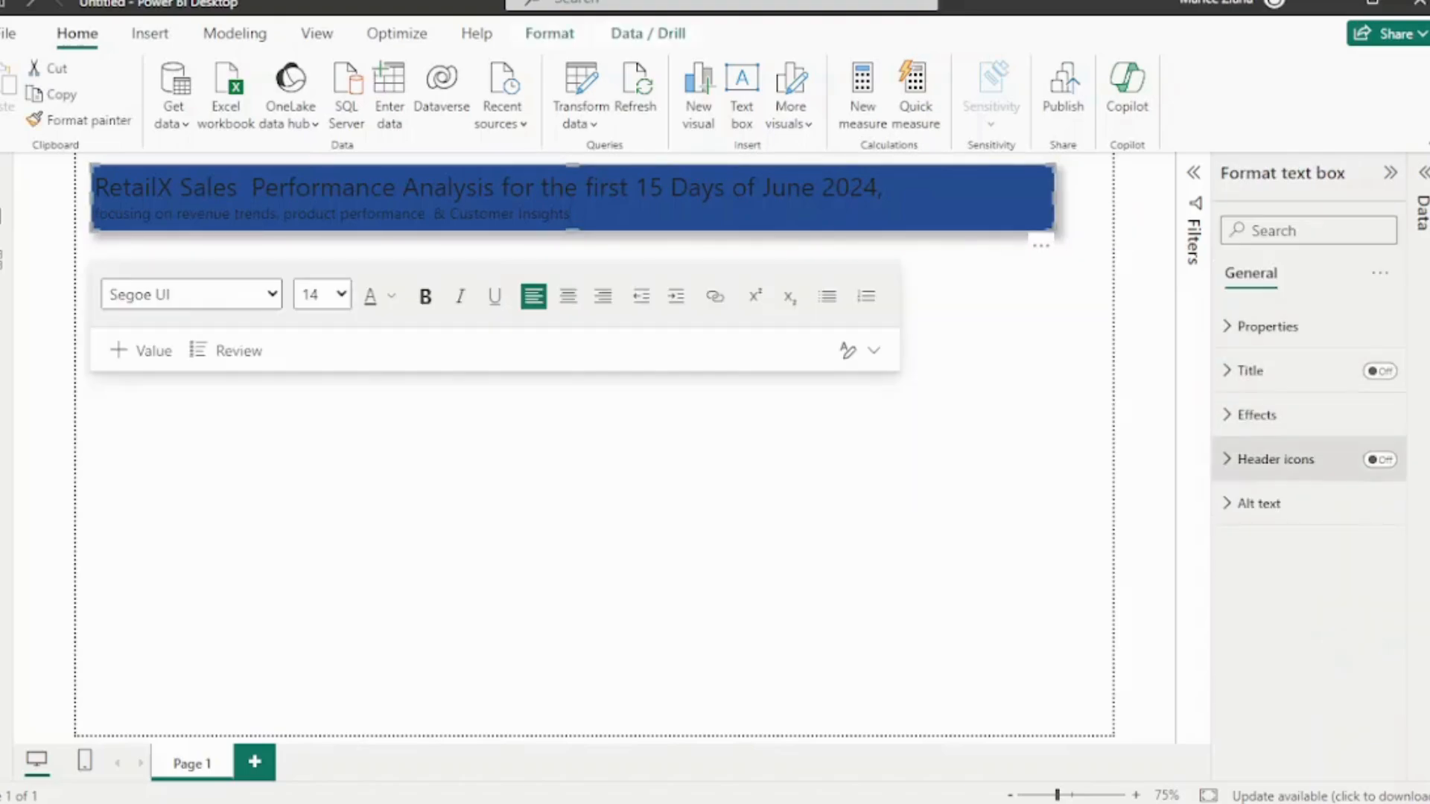
{"action": "left_click", "coordinate": [1256, 415]}
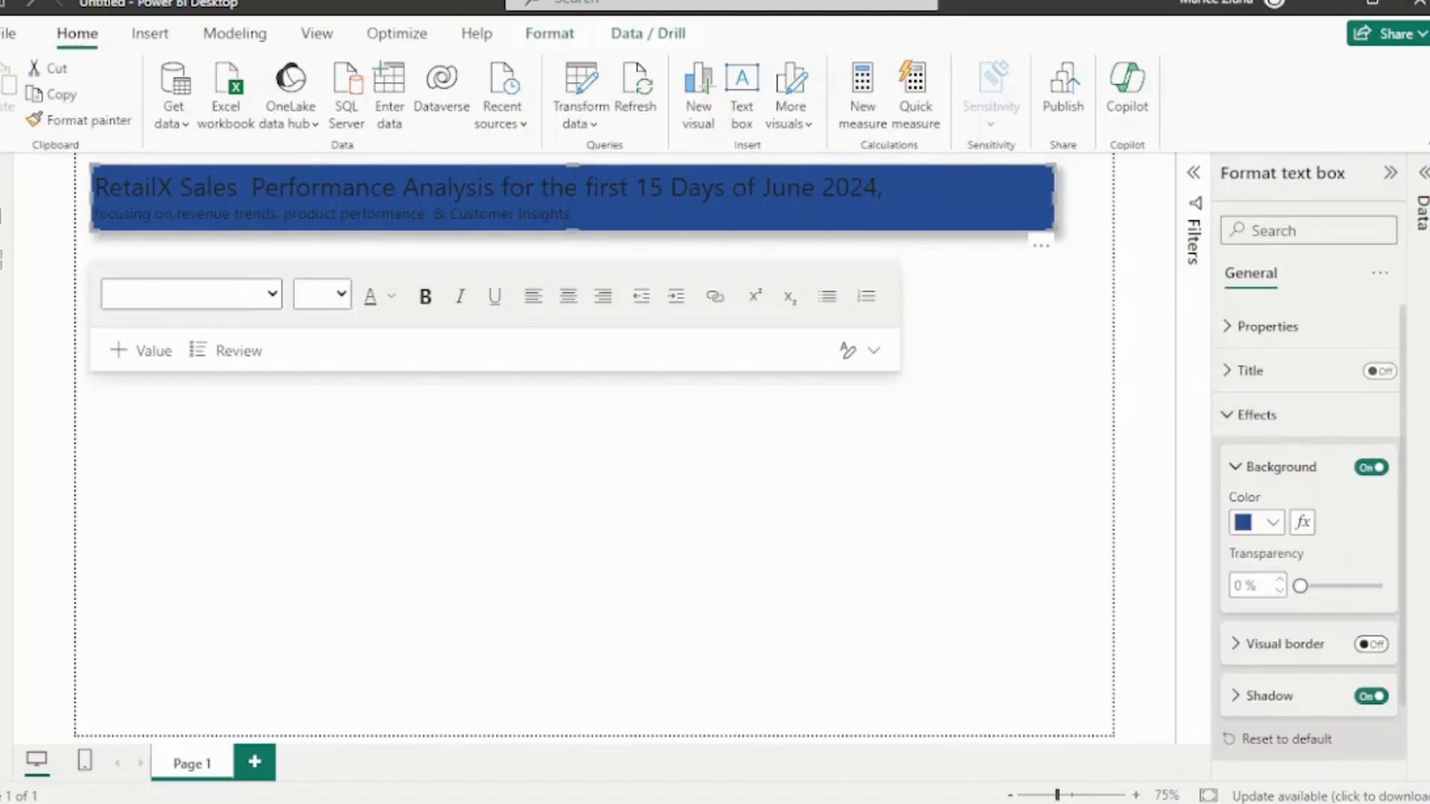
{"action": "scroll", "coordinate": [1308, 521], "scroll_direction": "down", "scroll_amount": 1}
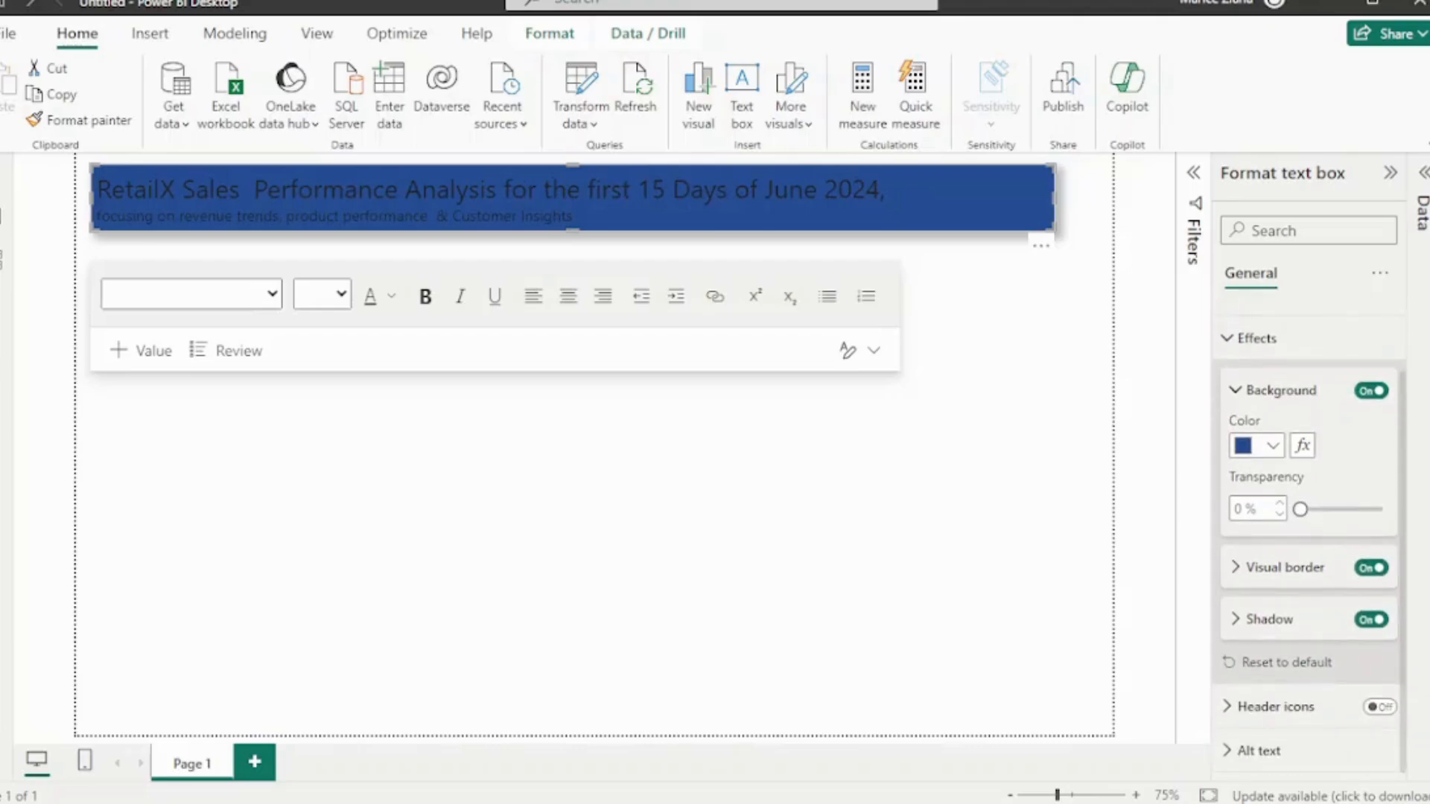
{"action": "left_click", "coordinate": [1283, 568]}
{"action": "left_click", "coordinate": [1257, 623]}
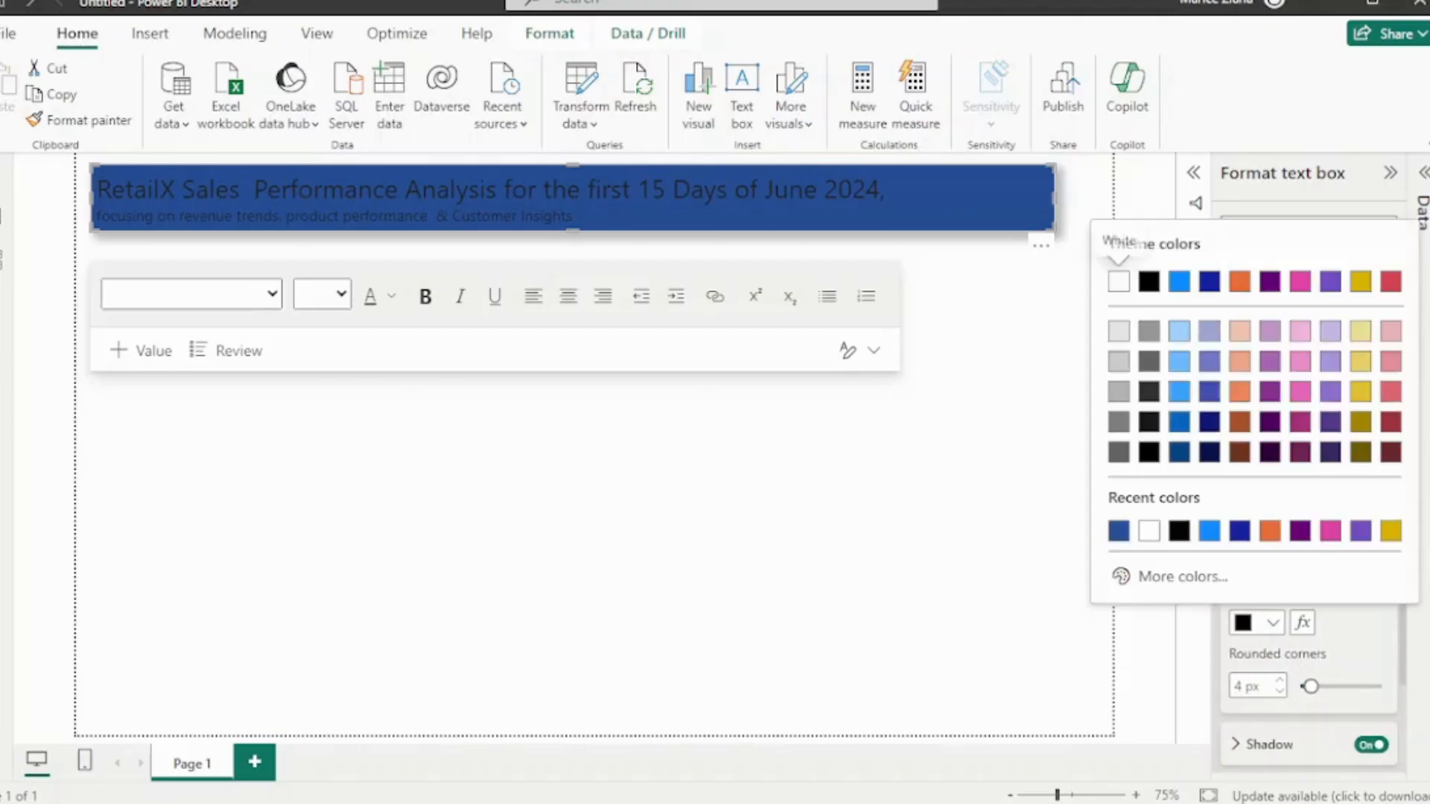
{"action": "left_click", "coordinate": [1149, 532]}
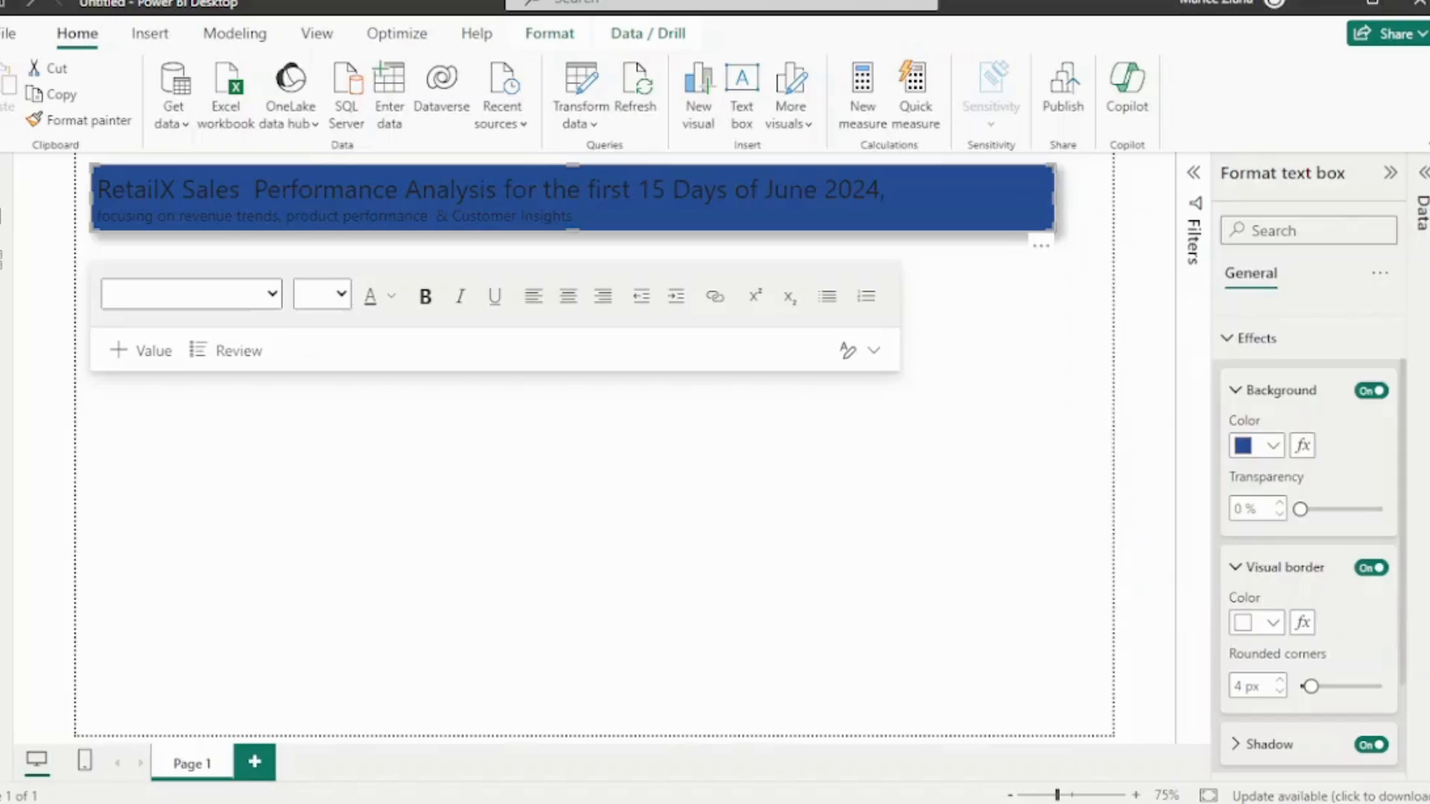
{"action": "left_click_drag", "start_coordinate": [1310, 686], "coordinate": [1327, 686]}
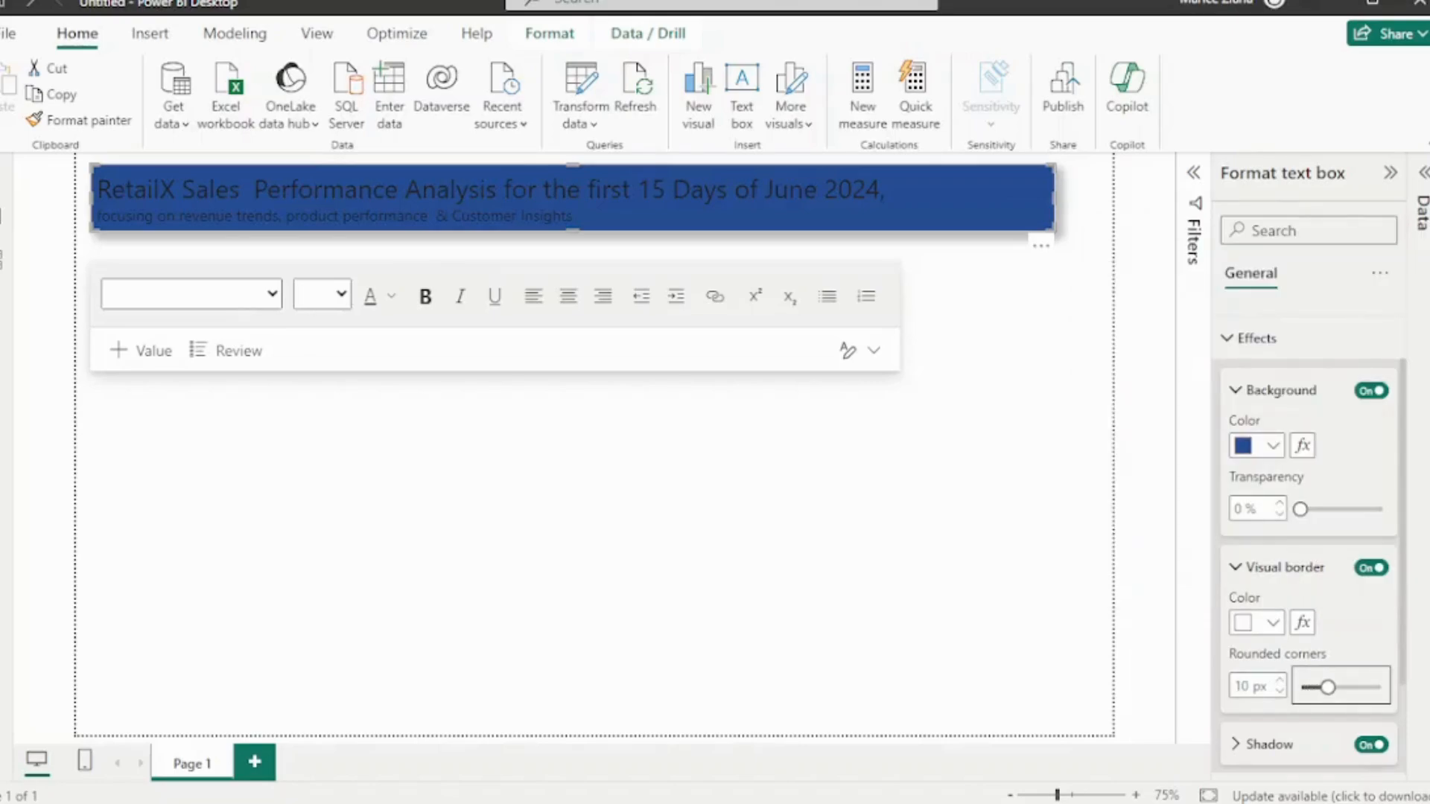
{"action": "left_click", "coordinate": [878, 514]}
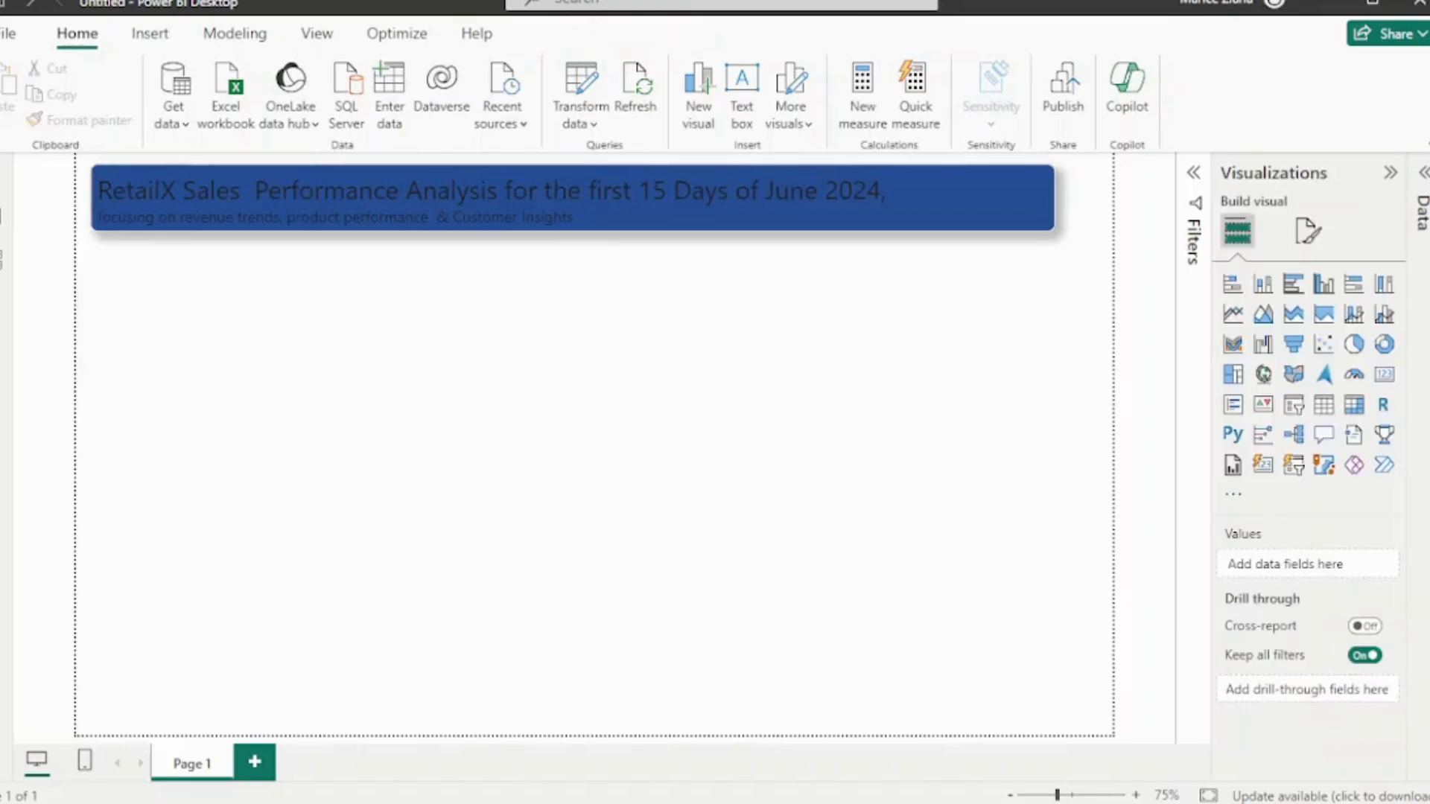
Nudge the title text box slightly upward and make its first line white and bold at font size 20
{"action": "left_click", "coordinate": [314, 188]}
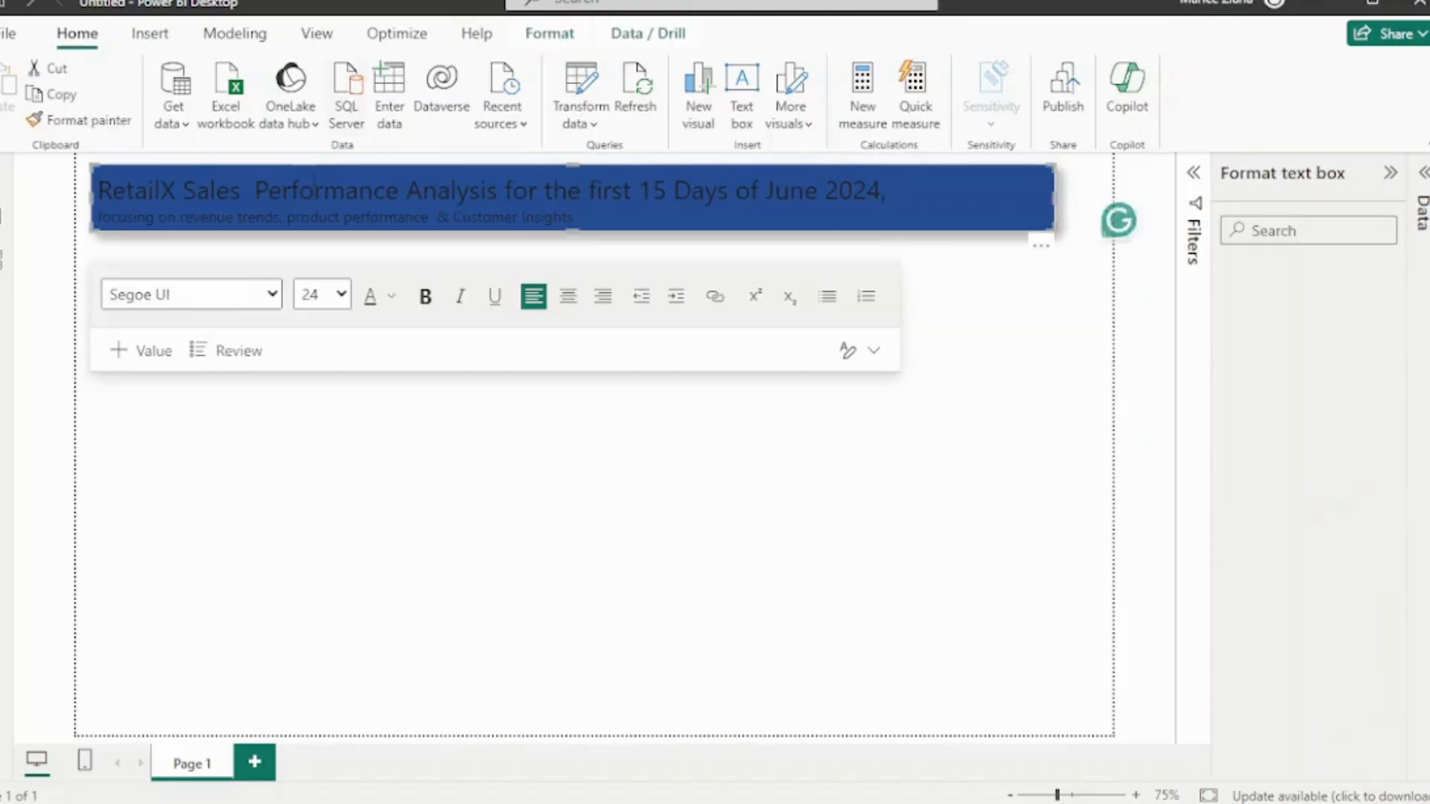
{"action": "mouse_move", "coordinate": [316, 165]}
{"action": "left_mouse_down"}
{"action": "mouse_move", "coordinate": [373, 189]}
{"action": "mouse_move", "coordinate": [337, 154]}
{"action": "mouse_move", "coordinate": [317, 163]}
{"action": "left_mouse_up"}
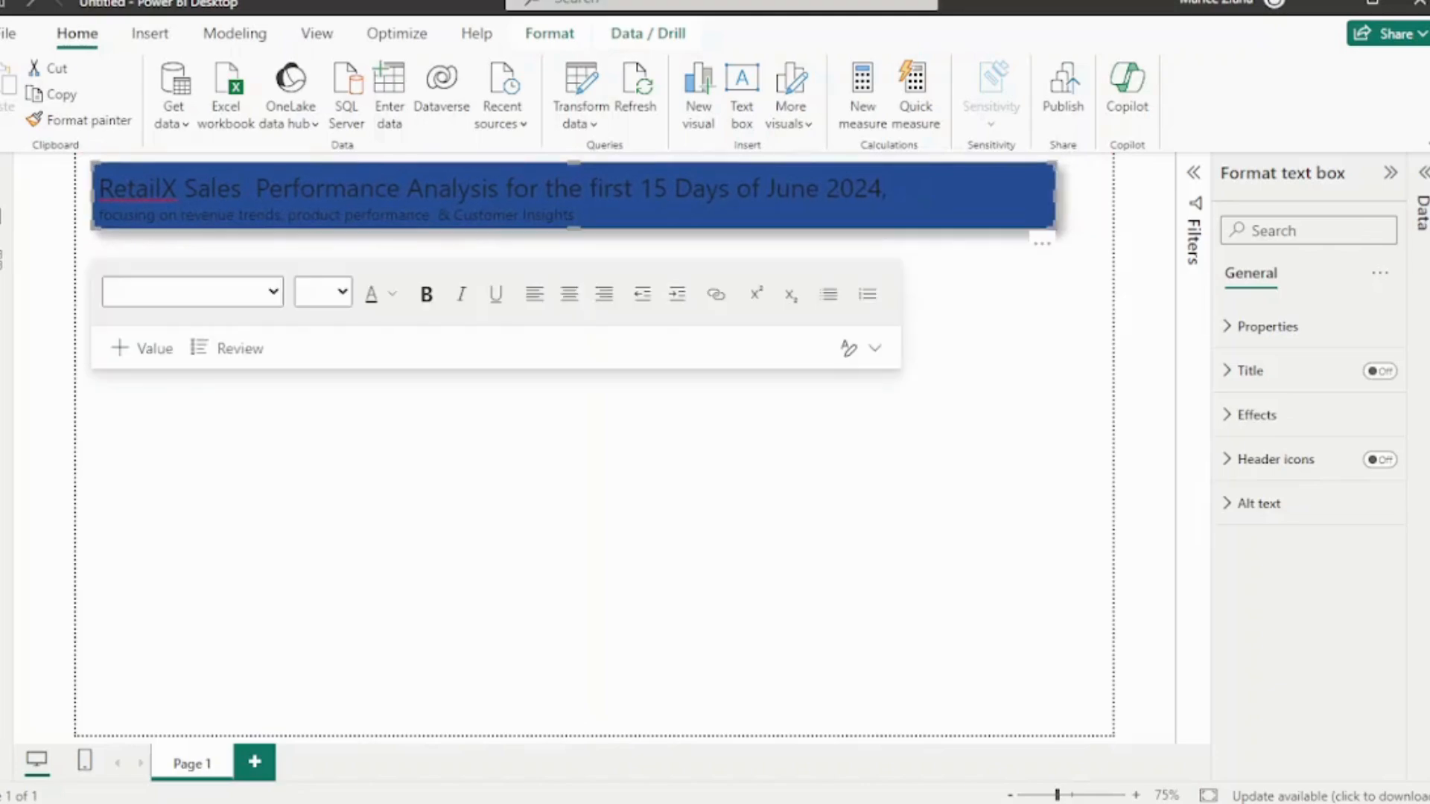
{"action": "left_click_drag", "start_coordinate": [99, 189], "coordinate": [886, 188]}
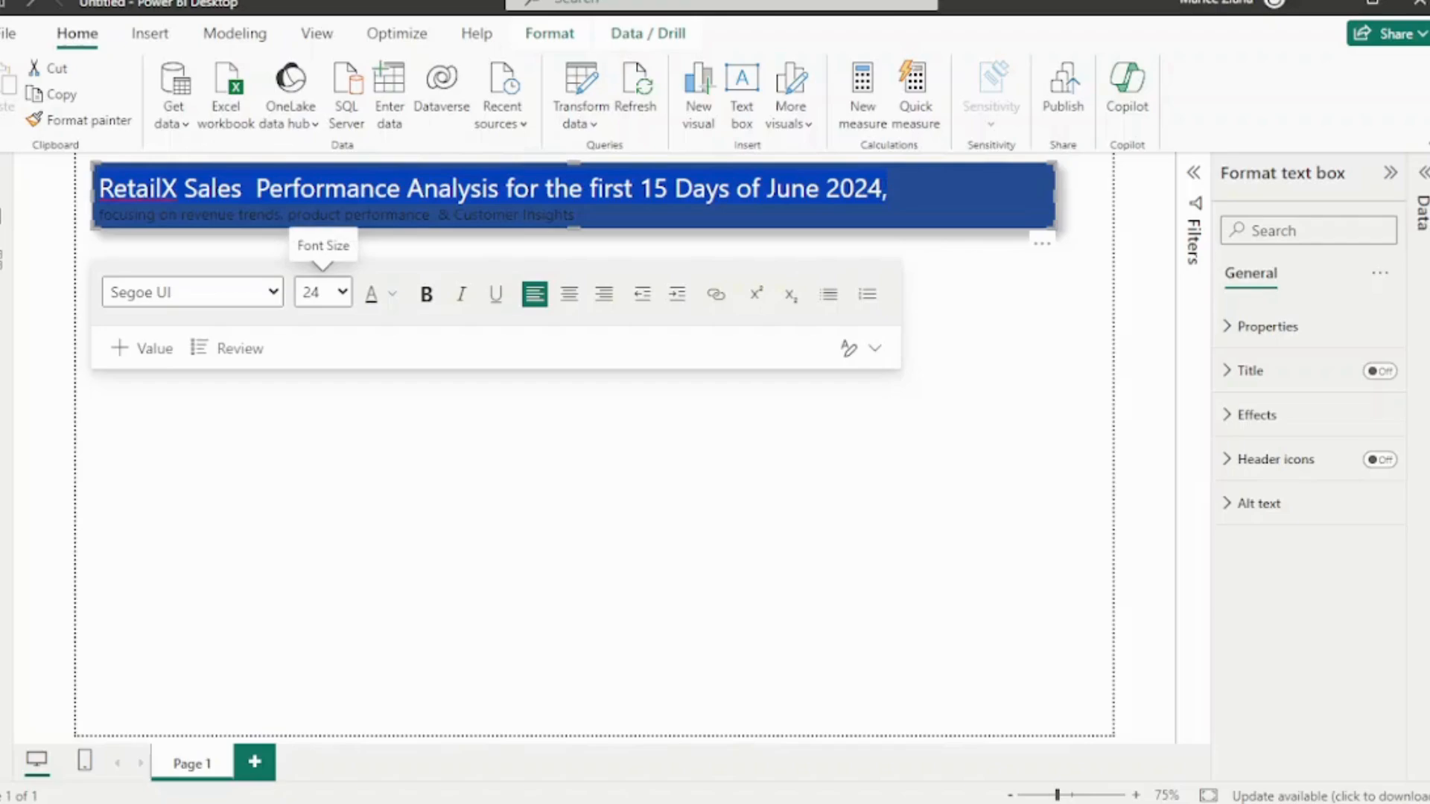
{"action": "left_click", "coordinate": [392, 295]}
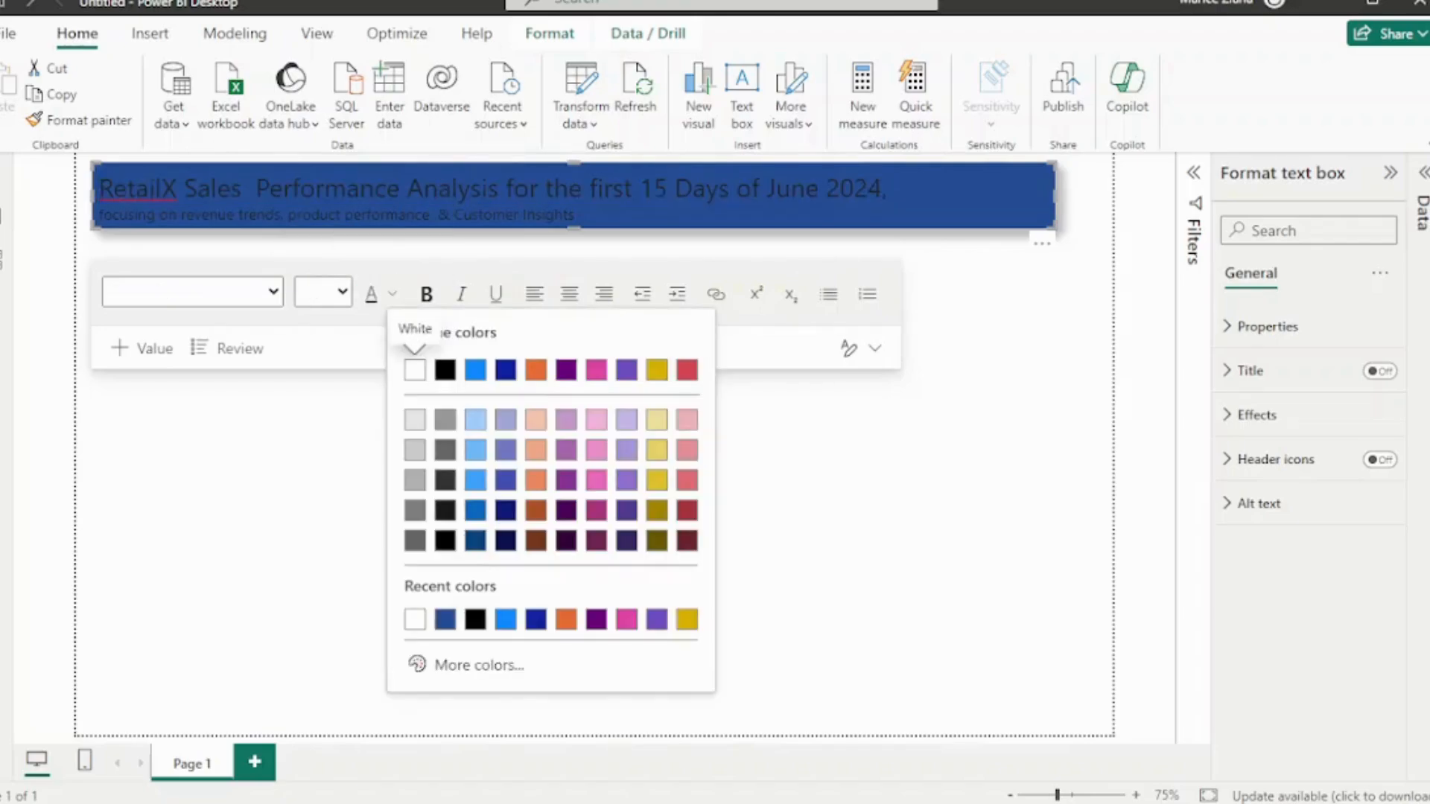
{"action": "left_click", "coordinate": [415, 370]}
{"action": "left_click", "coordinate": [427, 294]}
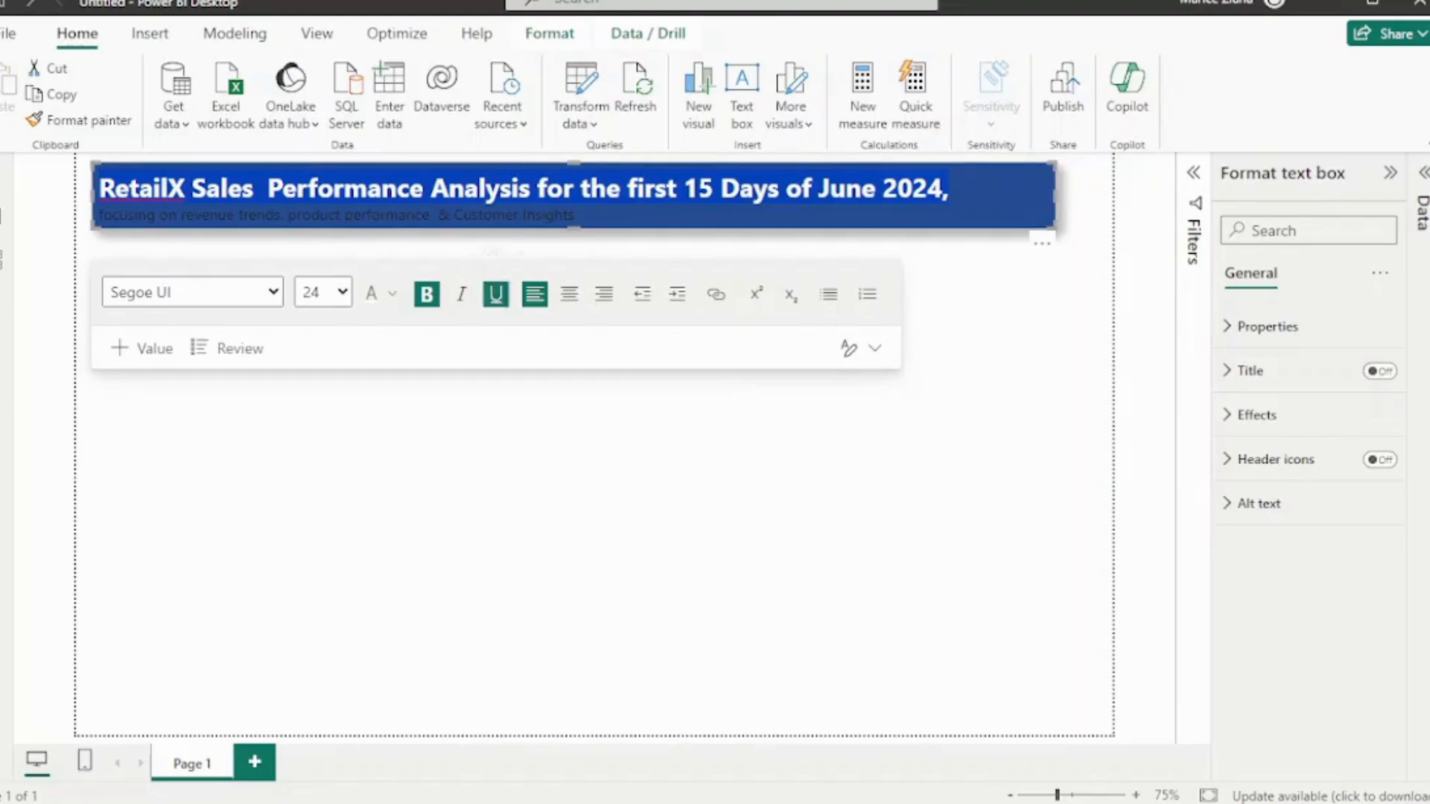
{"action": "left_click", "coordinate": [322, 292]}
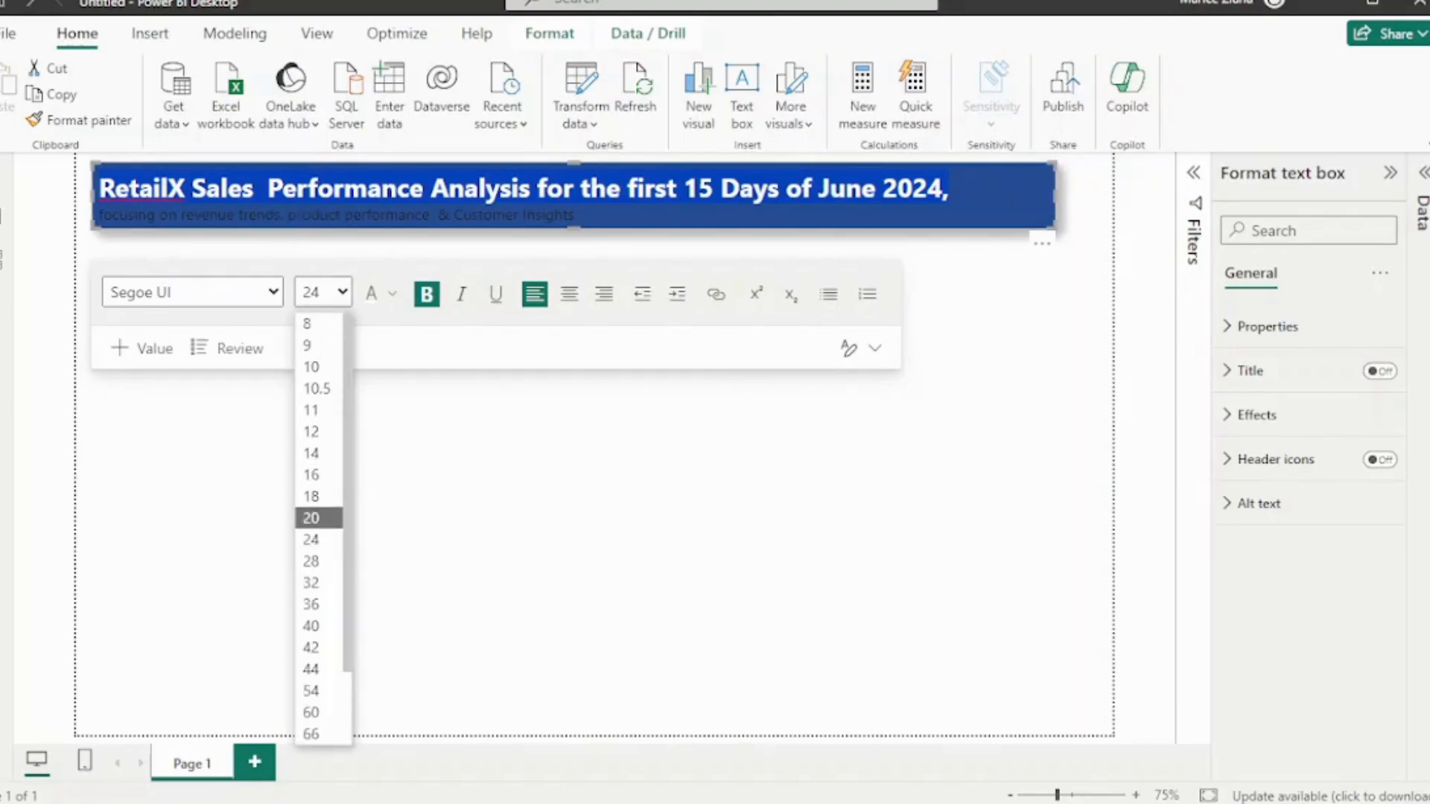
{"action": "left_click", "coordinate": [313, 518]}
Make the whole subtitle line below the title bold
{"action": "left_click", "coordinate": [581, 210]}
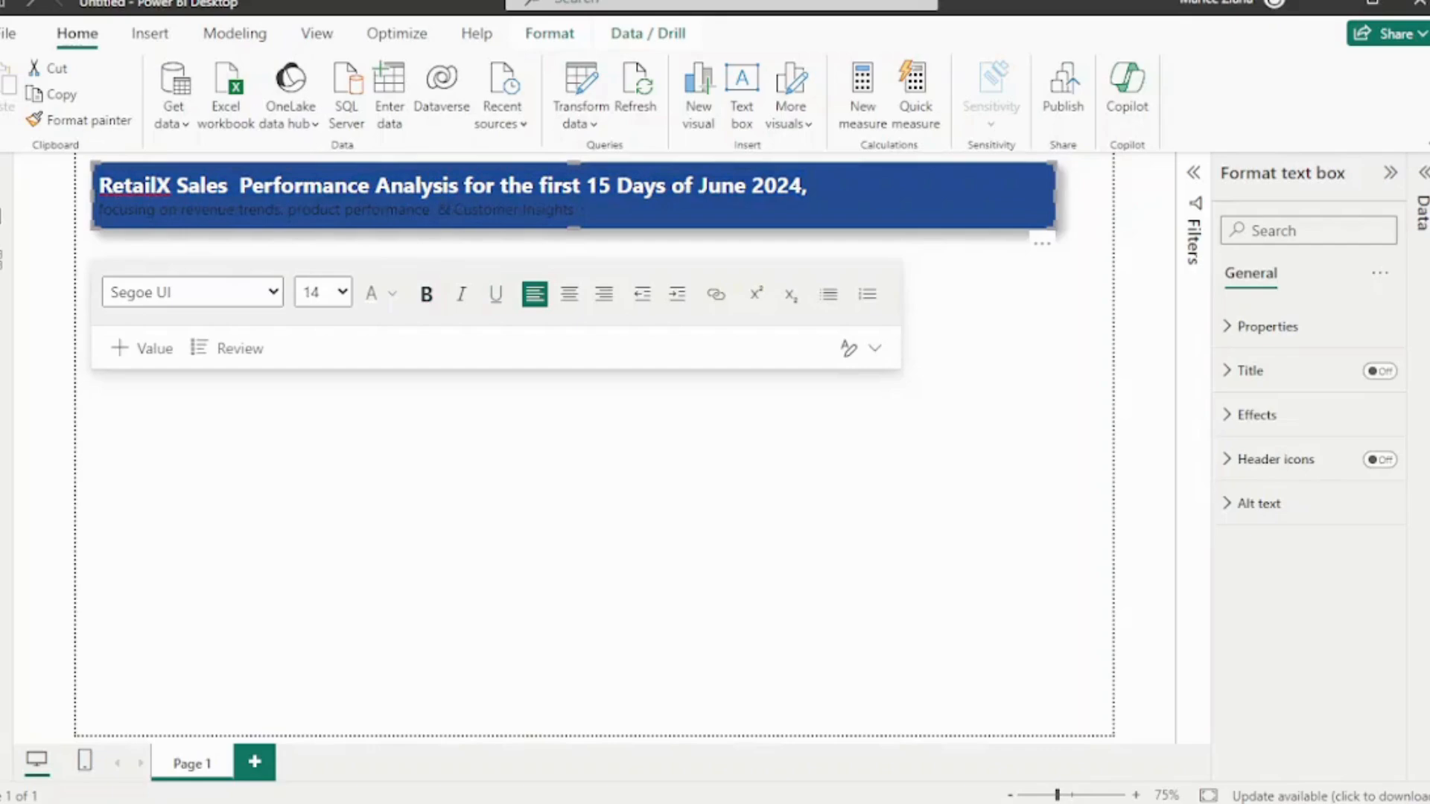
{"action": "key", "text": "ctrl+a"}
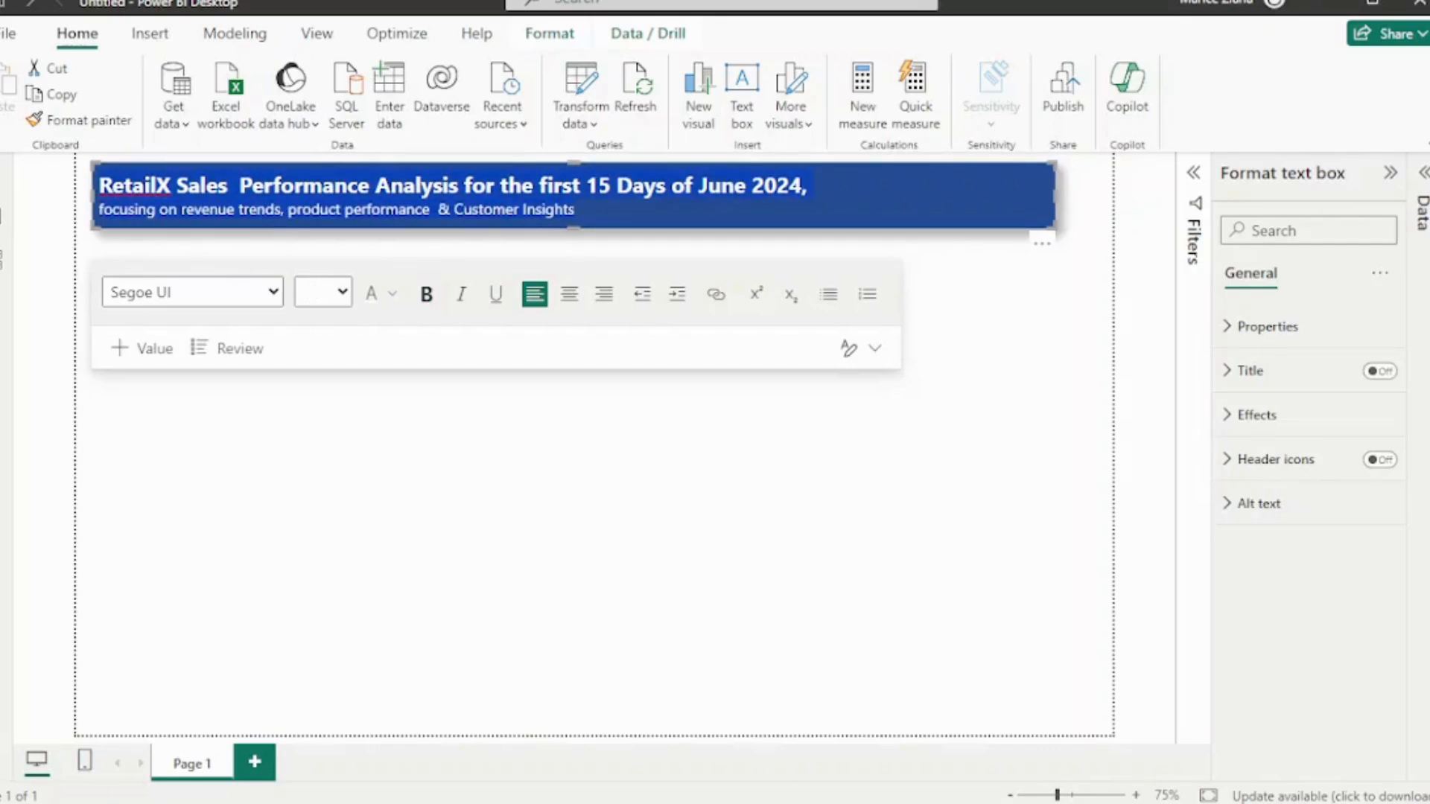
{"action": "left_click", "coordinate": [380, 210]}
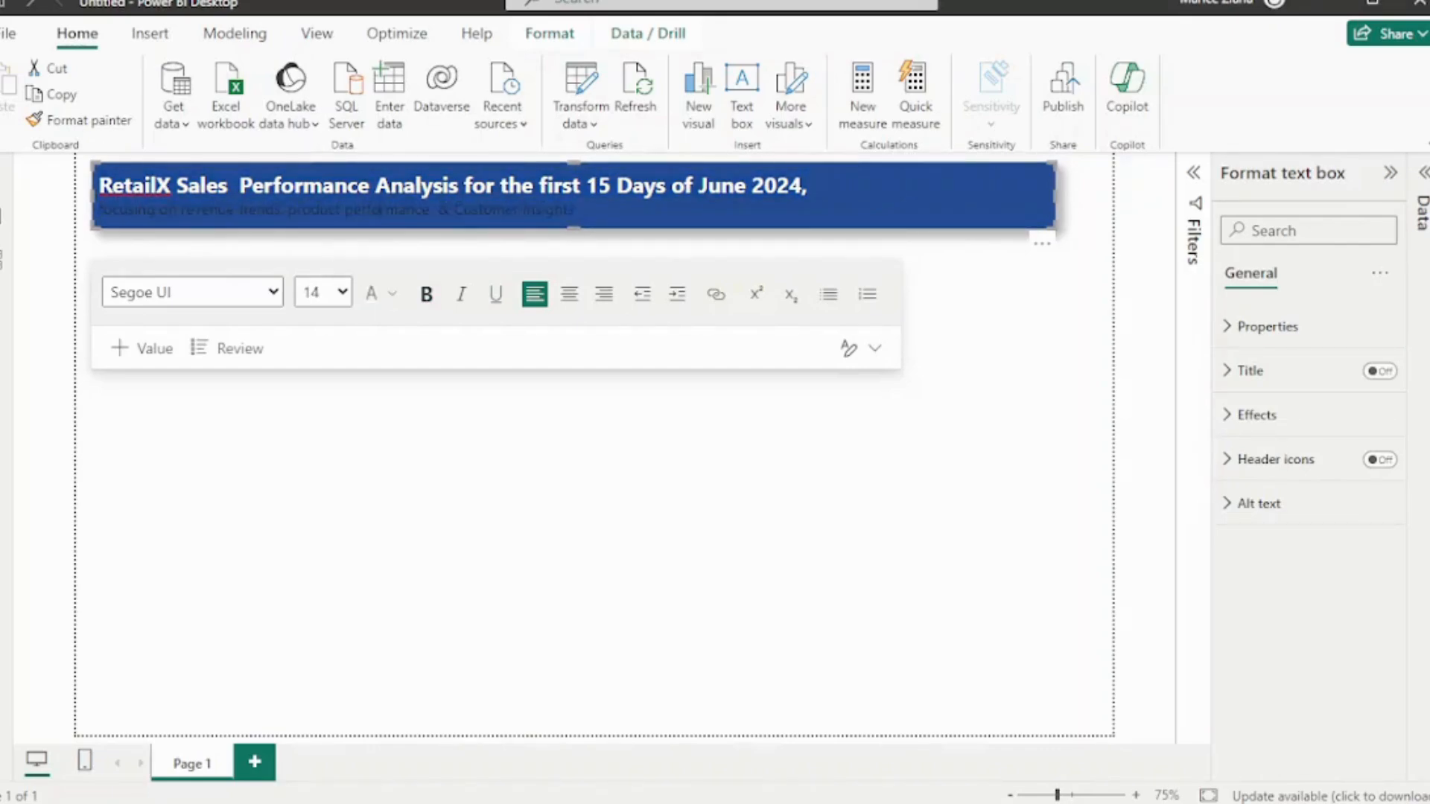
{"action": "mouse_move", "coordinate": [103, 210]}
{"action": "left_mouse_down"}
{"action": "mouse_move", "coordinate": [563, 210]}
{"action": "mouse_move", "coordinate": [99, 210]}
{"action": "left_mouse_up"}
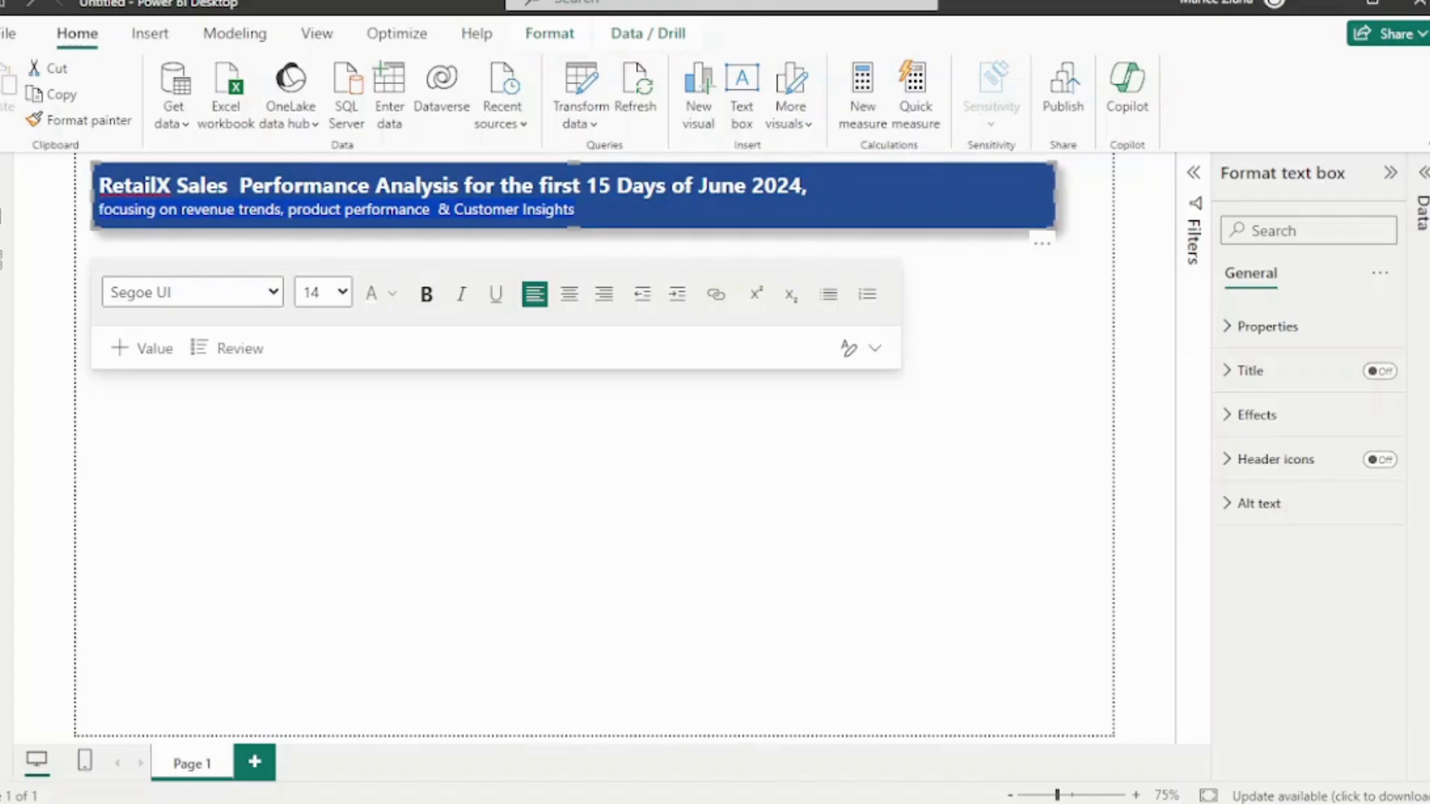
Try to apply the custom font colour #FFE500 to the subtitle line, then undo the change
{"action": "left_click", "coordinate": [382, 293]}
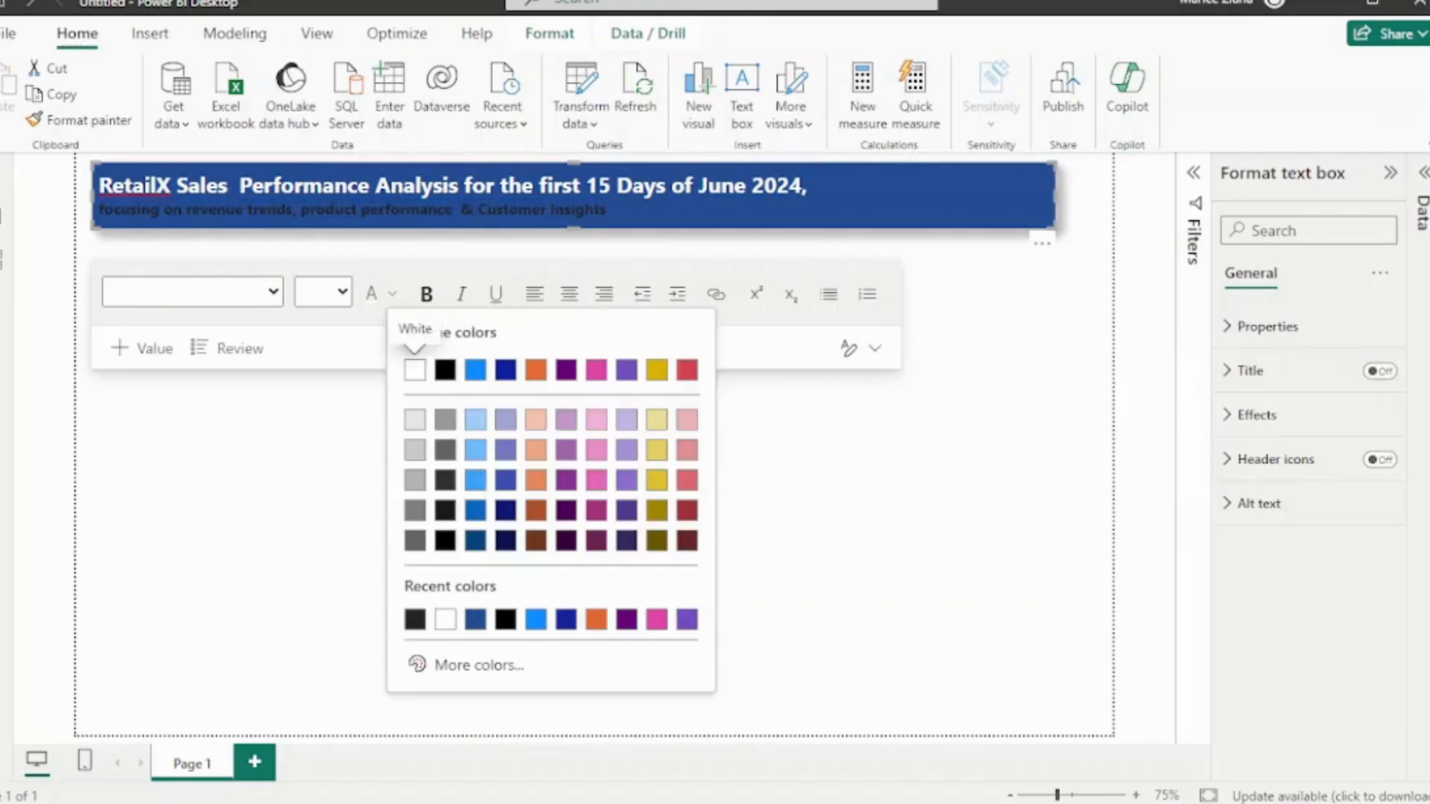
{"action": "left_click", "coordinate": [417, 665]}
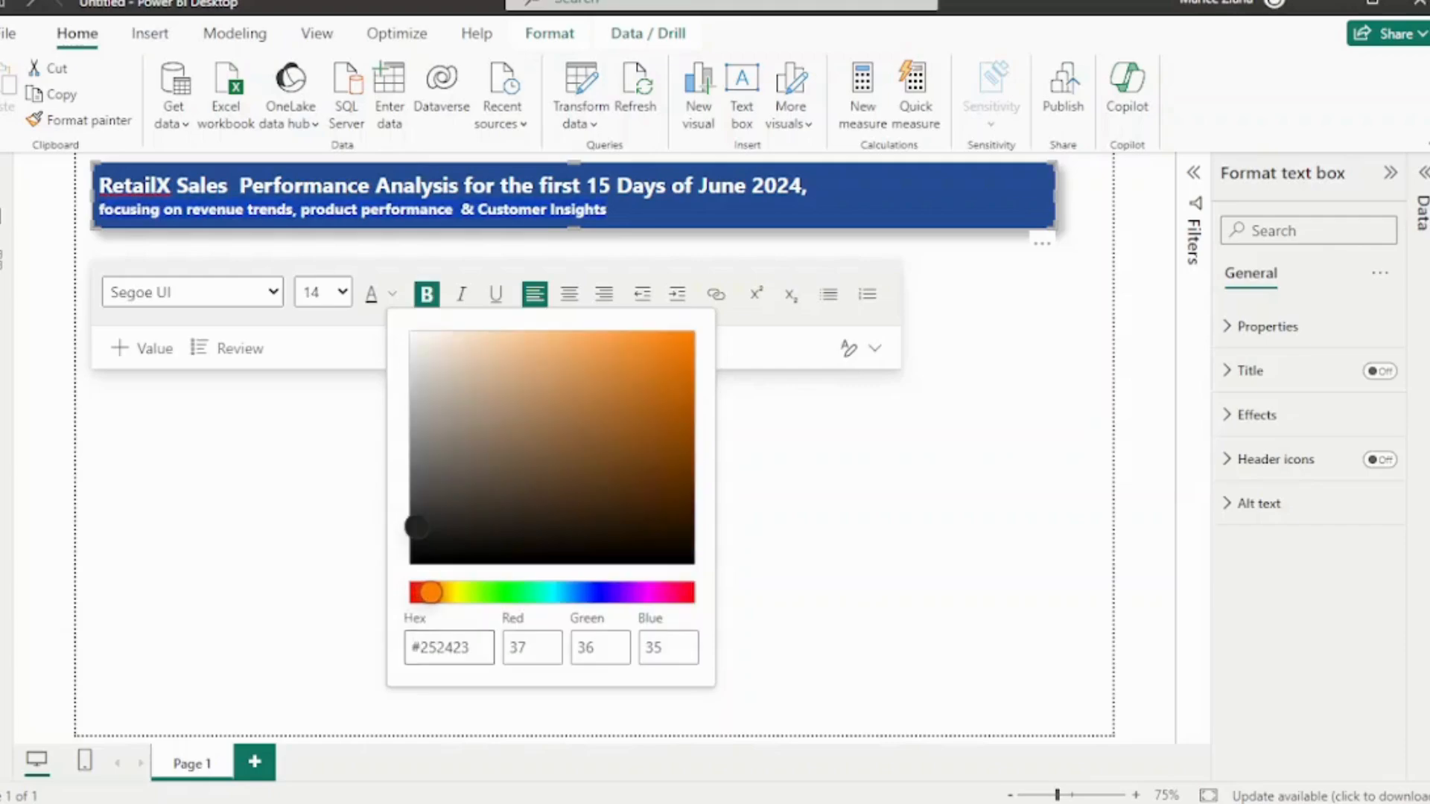
{"action": "left_click_drag", "start_coordinate": [472, 648], "coordinate": [409, 648]}
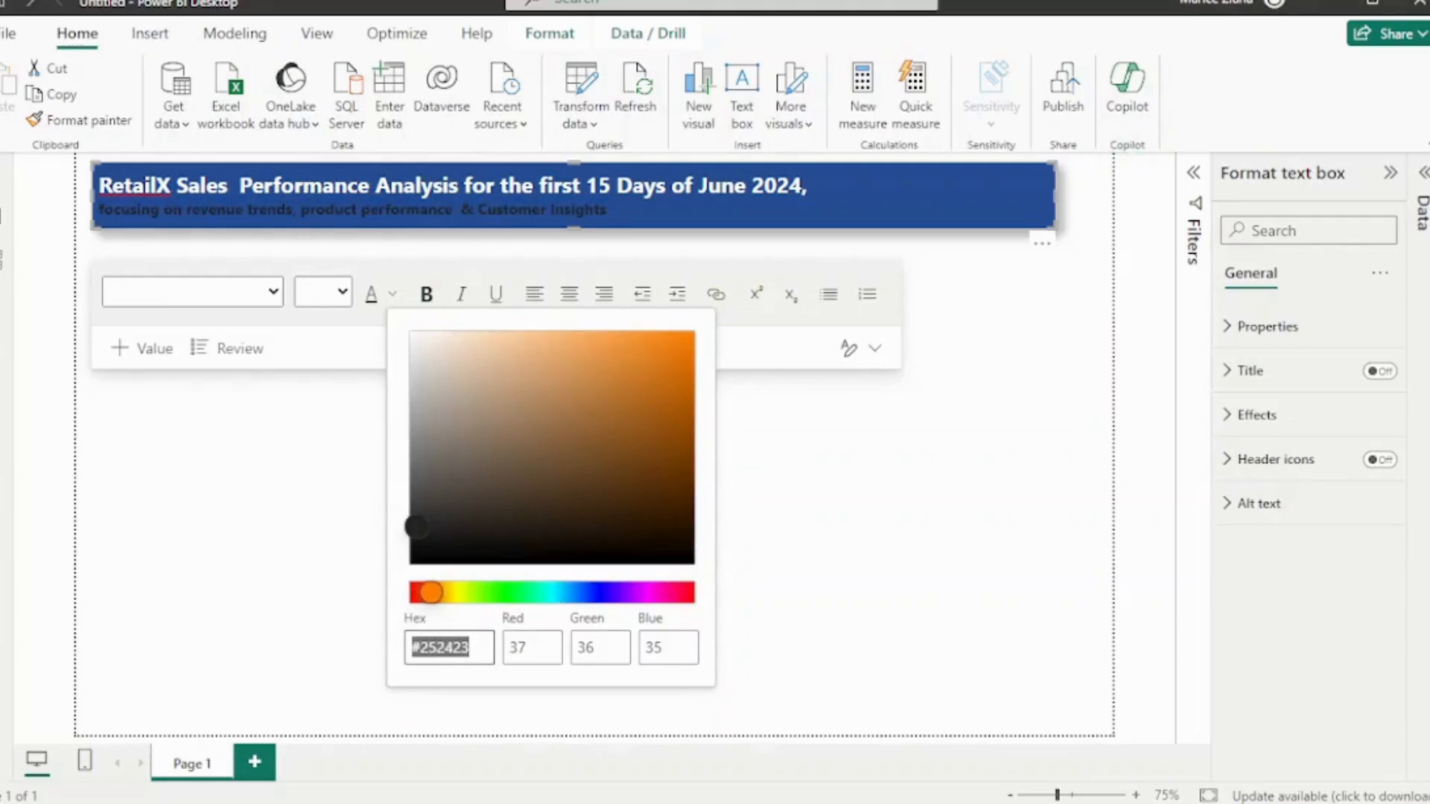
{"action": "type", "text": "#"}
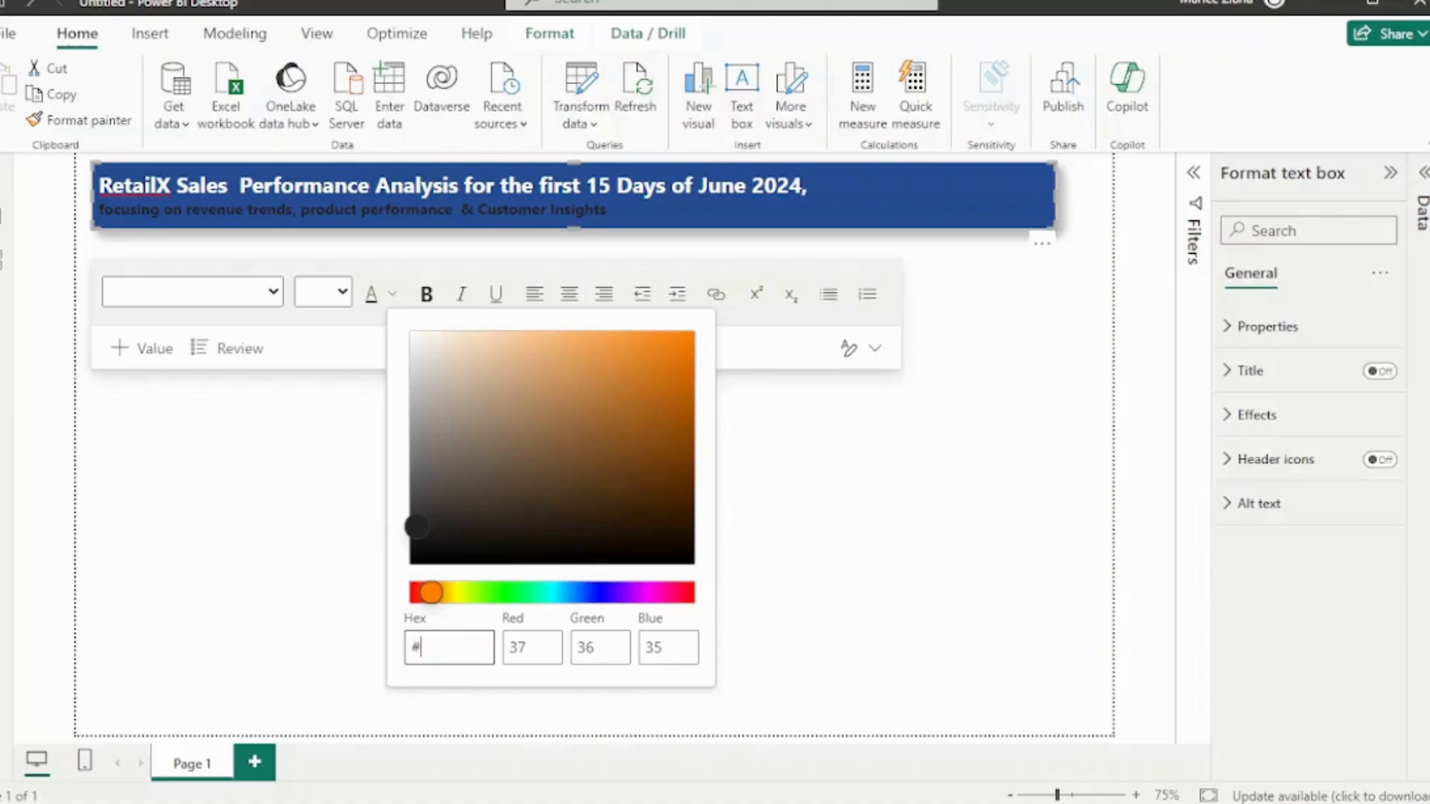
{"action": "type", "text": "ffe500"}
{"action": "key", "text": "Return"}
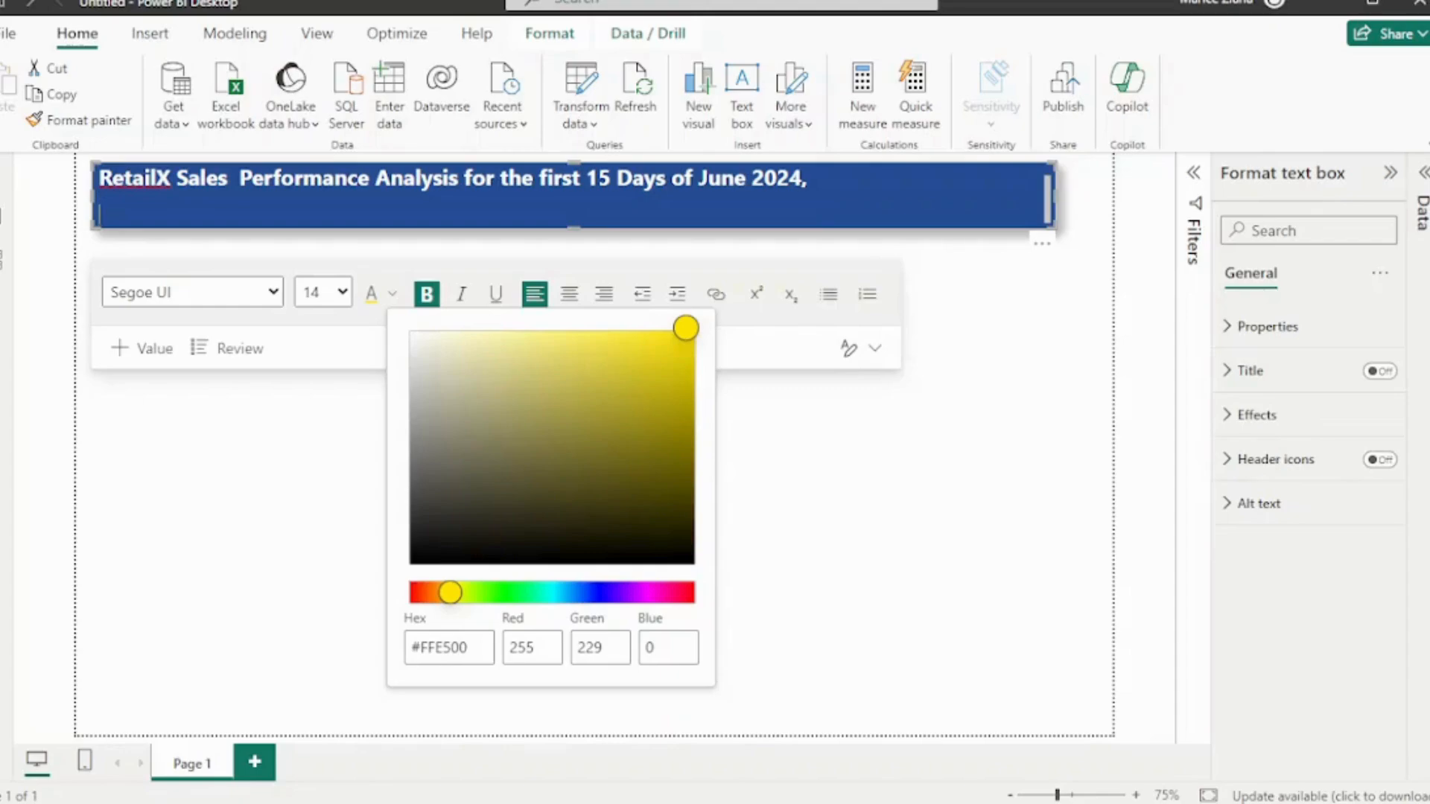
{"action": "left_click", "coordinate": [100, 184]}
{"action": "key", "text": "ctrl+z"}
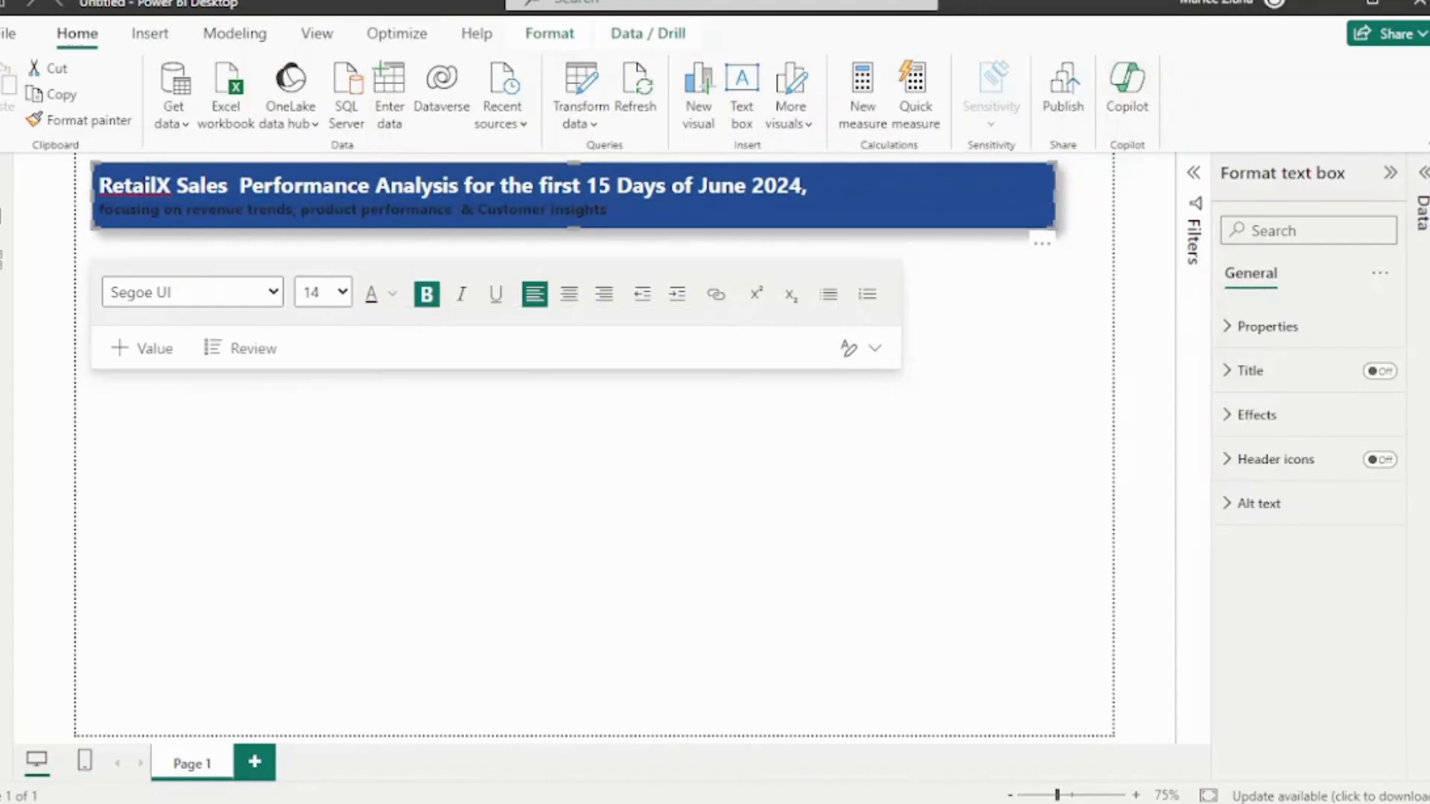
Show the data tables' fields and add an empty line chart to the report page
{"action": "left_click", "coordinate": [580, 491]}
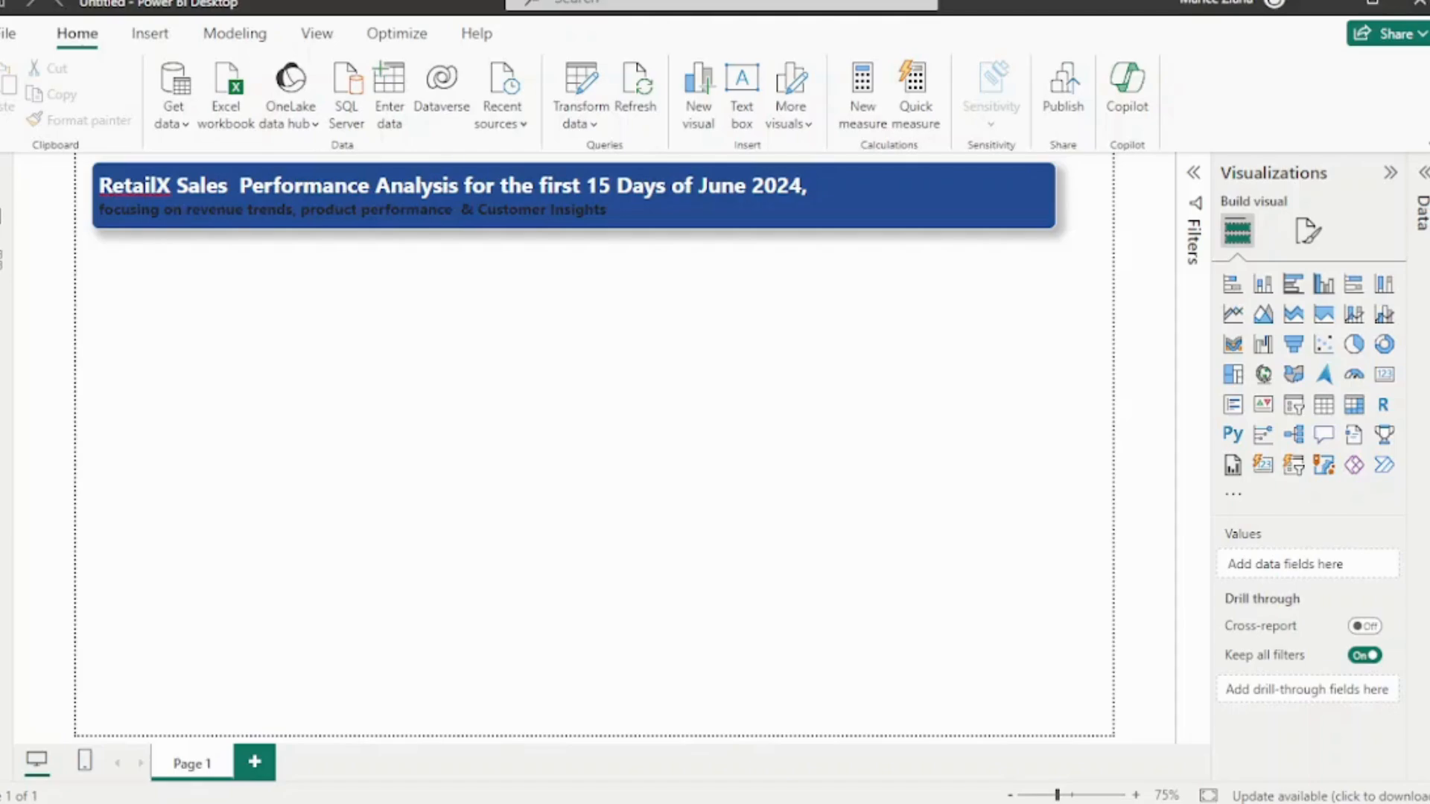
{"action": "left_click", "coordinate": [1422, 213]}
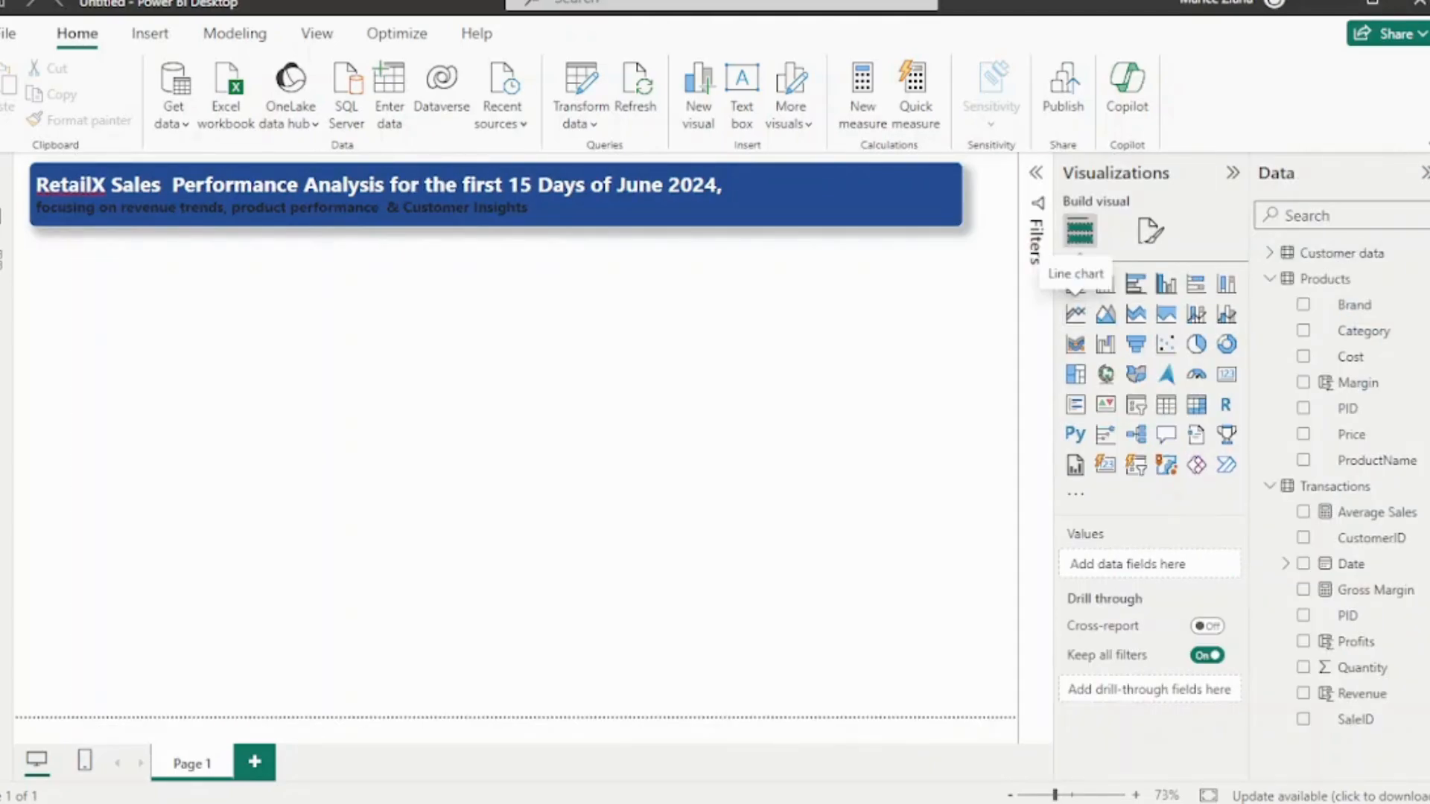
{"action": "left_click", "coordinate": [1075, 314]}
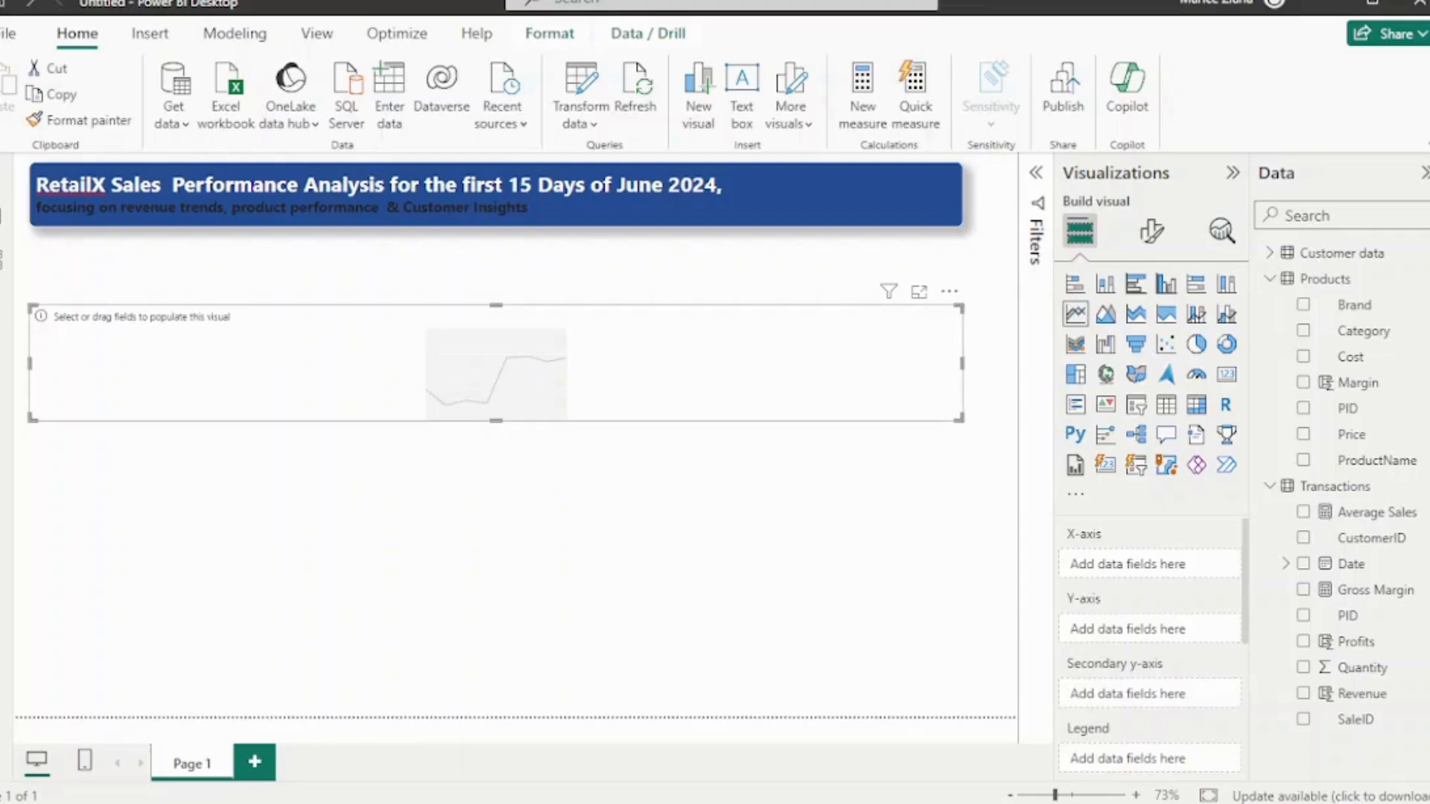
Narrow the empty line chart and plot Revenue by Date on it, keeping only the Day level of the date hierarchy
{"action": "left_click_drag", "start_coordinate": [962, 363], "coordinate": [217, 364]}
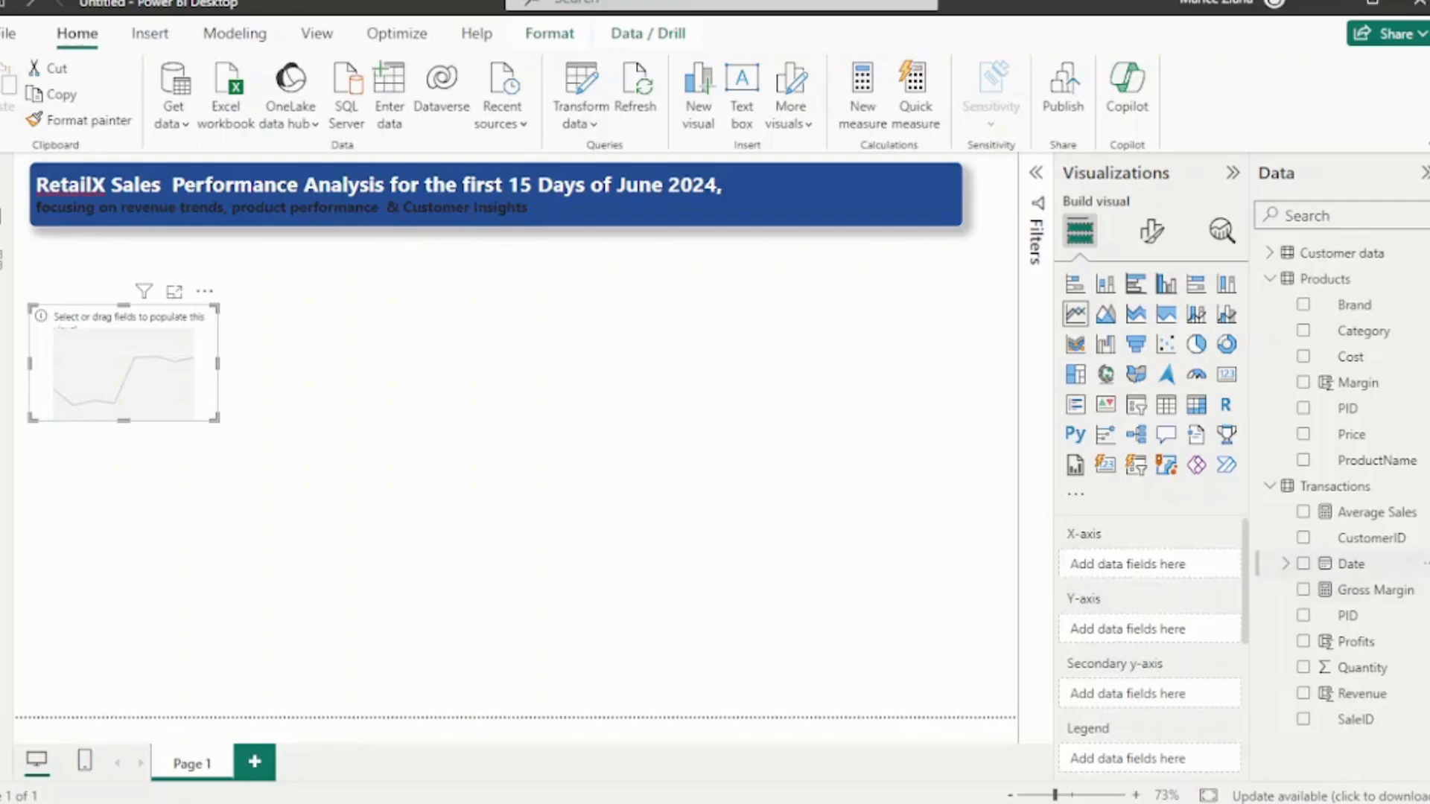
{"action": "left_click_drag", "start_coordinate": [1351, 564], "coordinate": [1149, 564]}
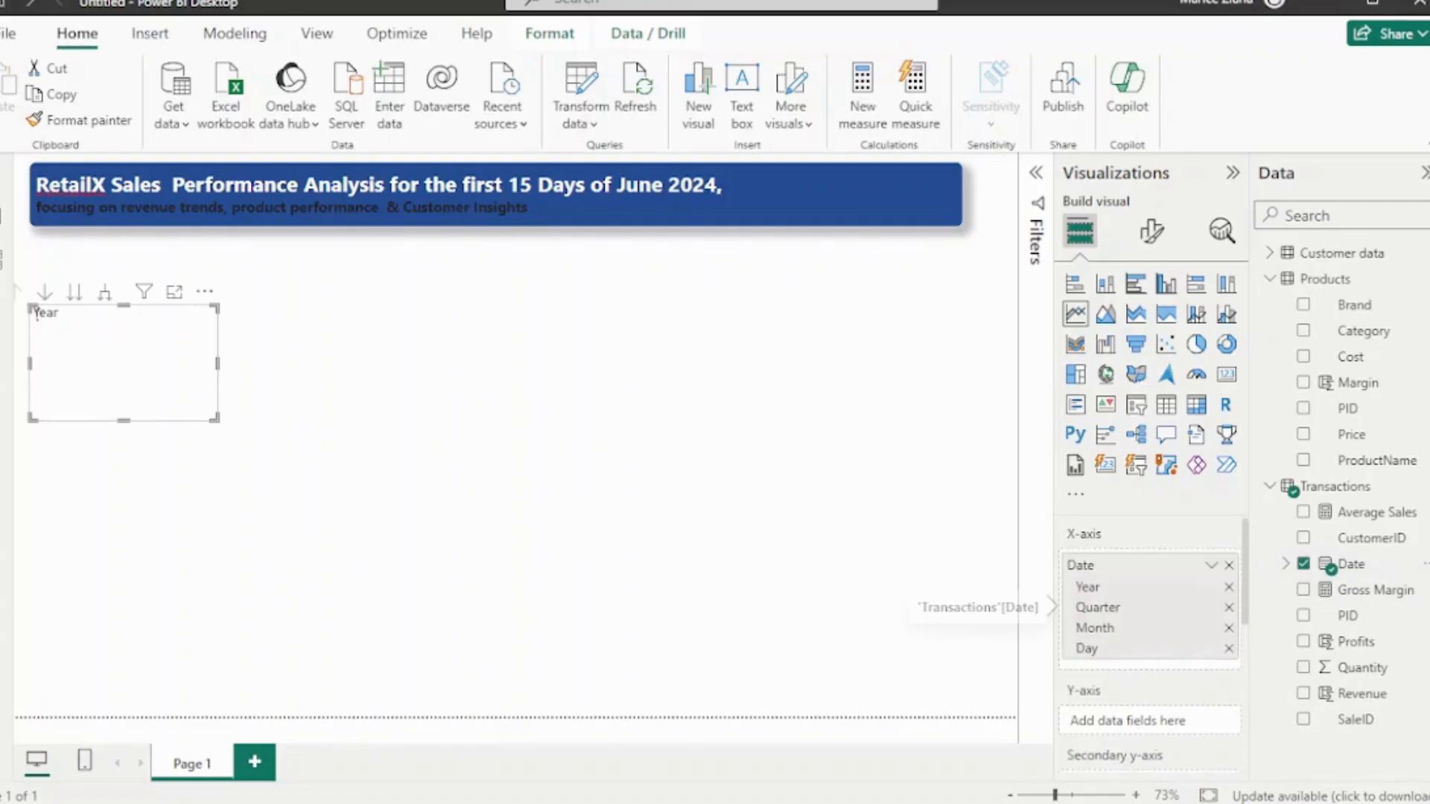
{"action": "left_click", "coordinate": [1229, 587]}
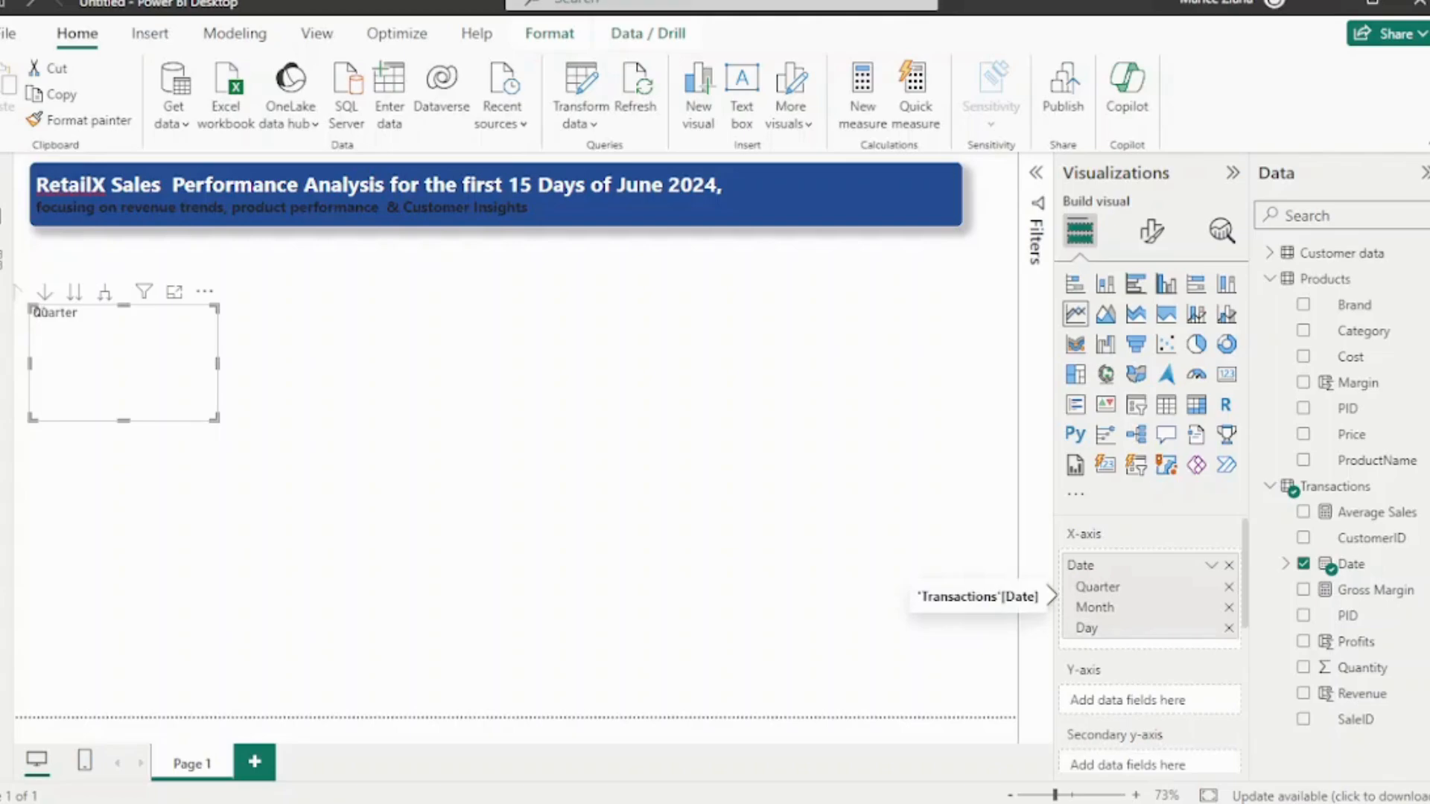
{"action": "left_click", "coordinate": [1228, 588]}
{"action": "left_click", "coordinate": [1228, 587]}
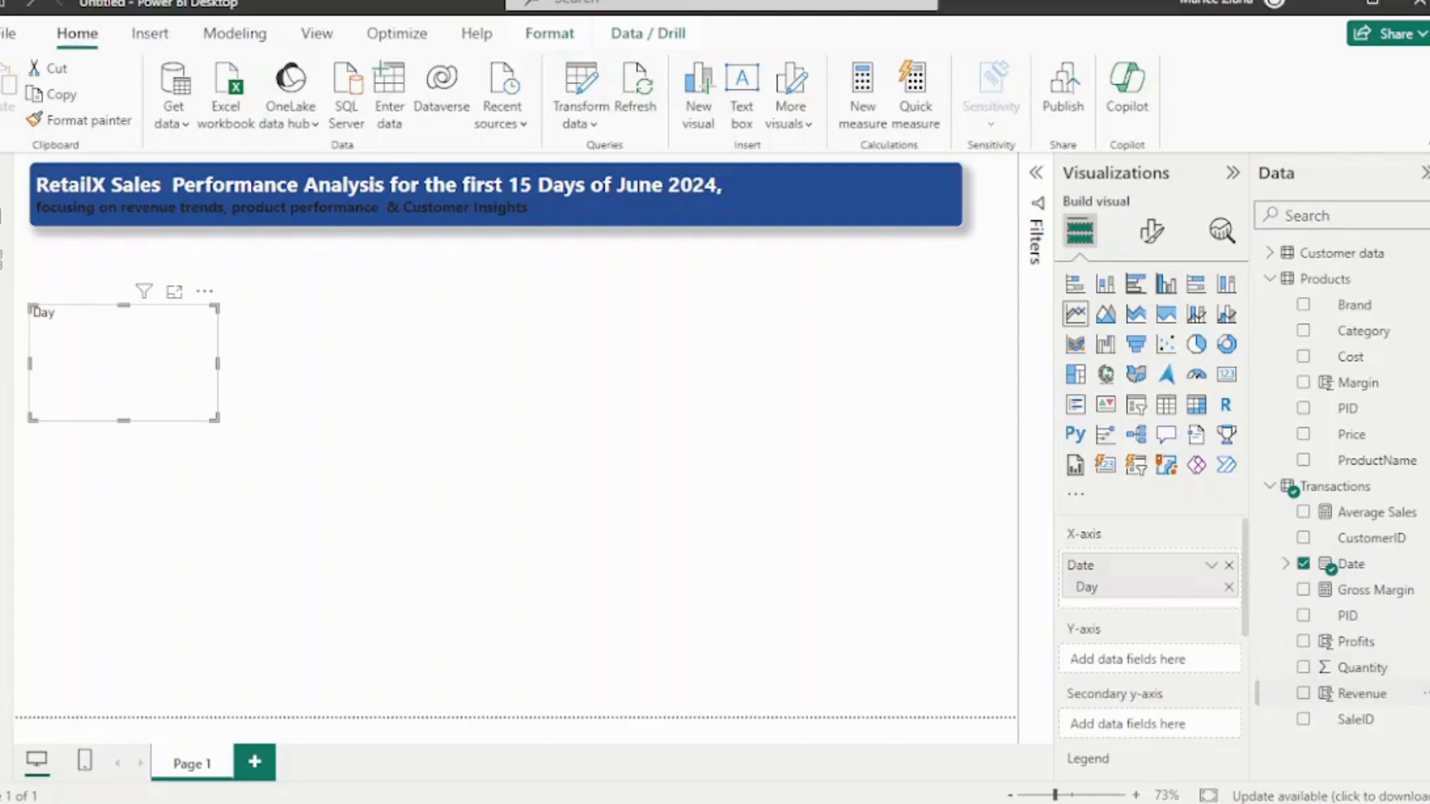
{"action": "left_click_drag", "start_coordinate": [1361, 694], "coordinate": [1173, 657]}
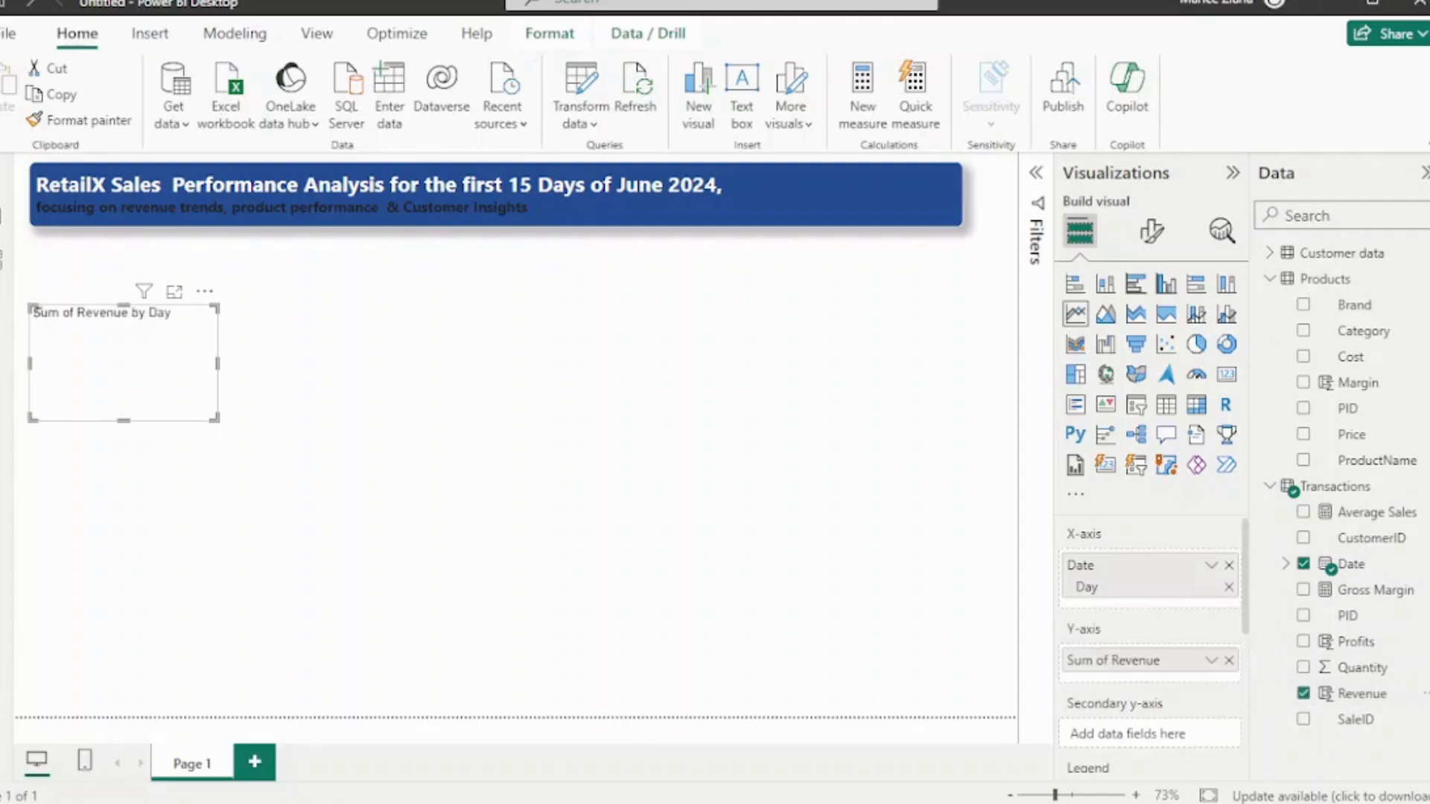
Widen the revenue line chart to about a third of the banner's width and nudge it slightly up and right
{"action": "left_click_drag", "start_coordinate": [218, 363], "coordinate": [332, 363]}
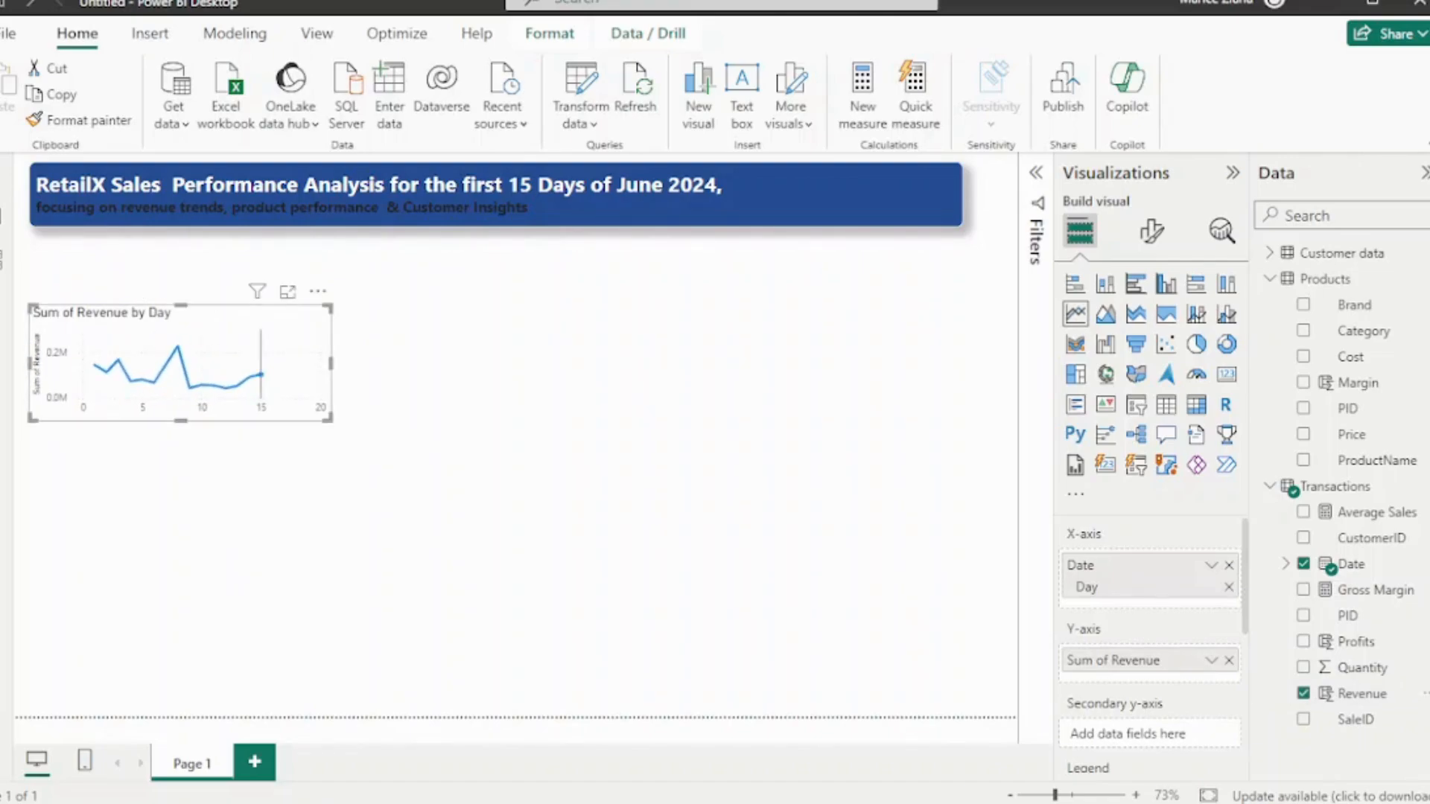
{"action": "left_click", "coordinate": [257, 492]}
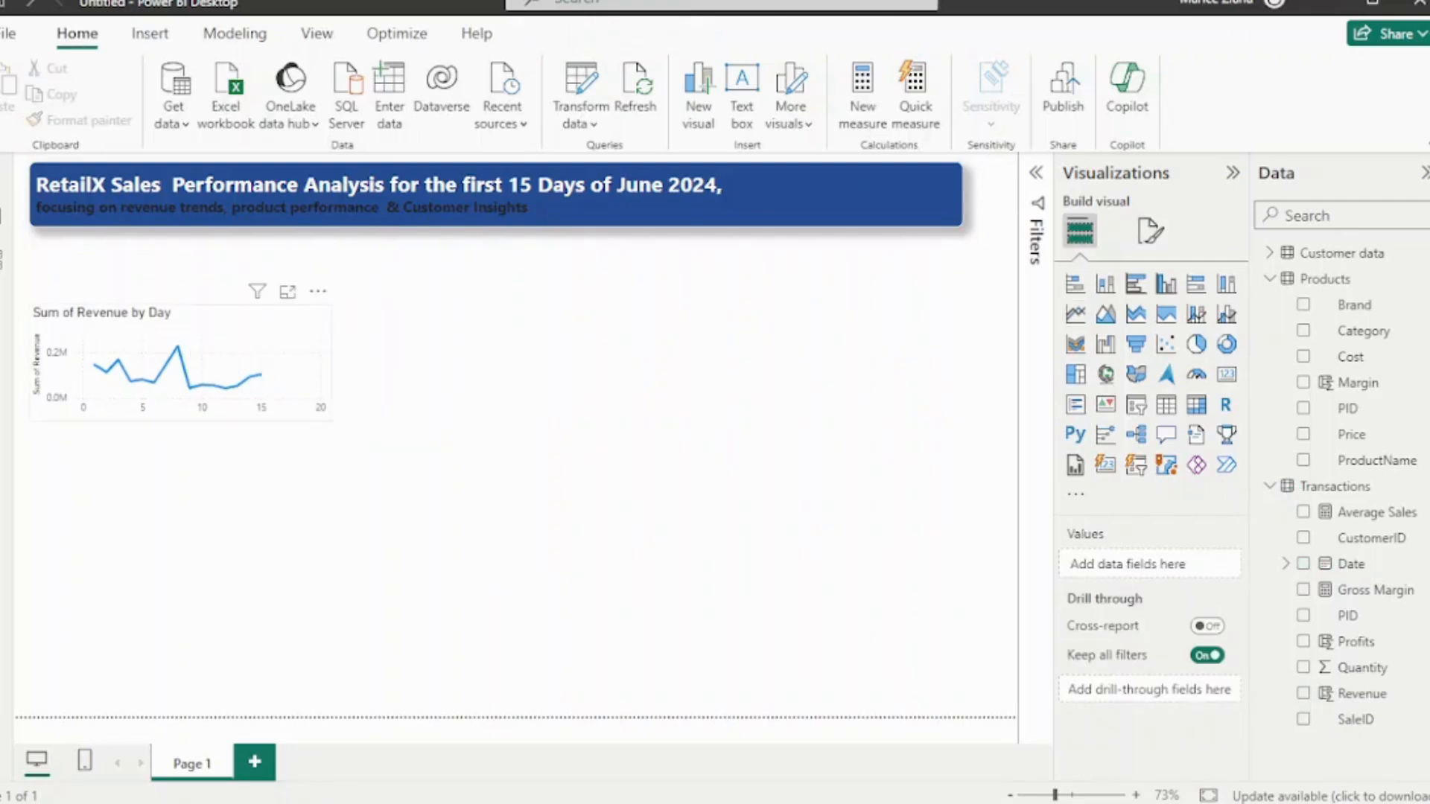
{"action": "mouse_move", "coordinate": [238, 320]}
{"action": "left_mouse_down"}
{"action": "mouse_move", "coordinate": [224, 273]}
{"action": "mouse_move", "coordinate": [247, 315]}
{"action": "left_mouse_up"}
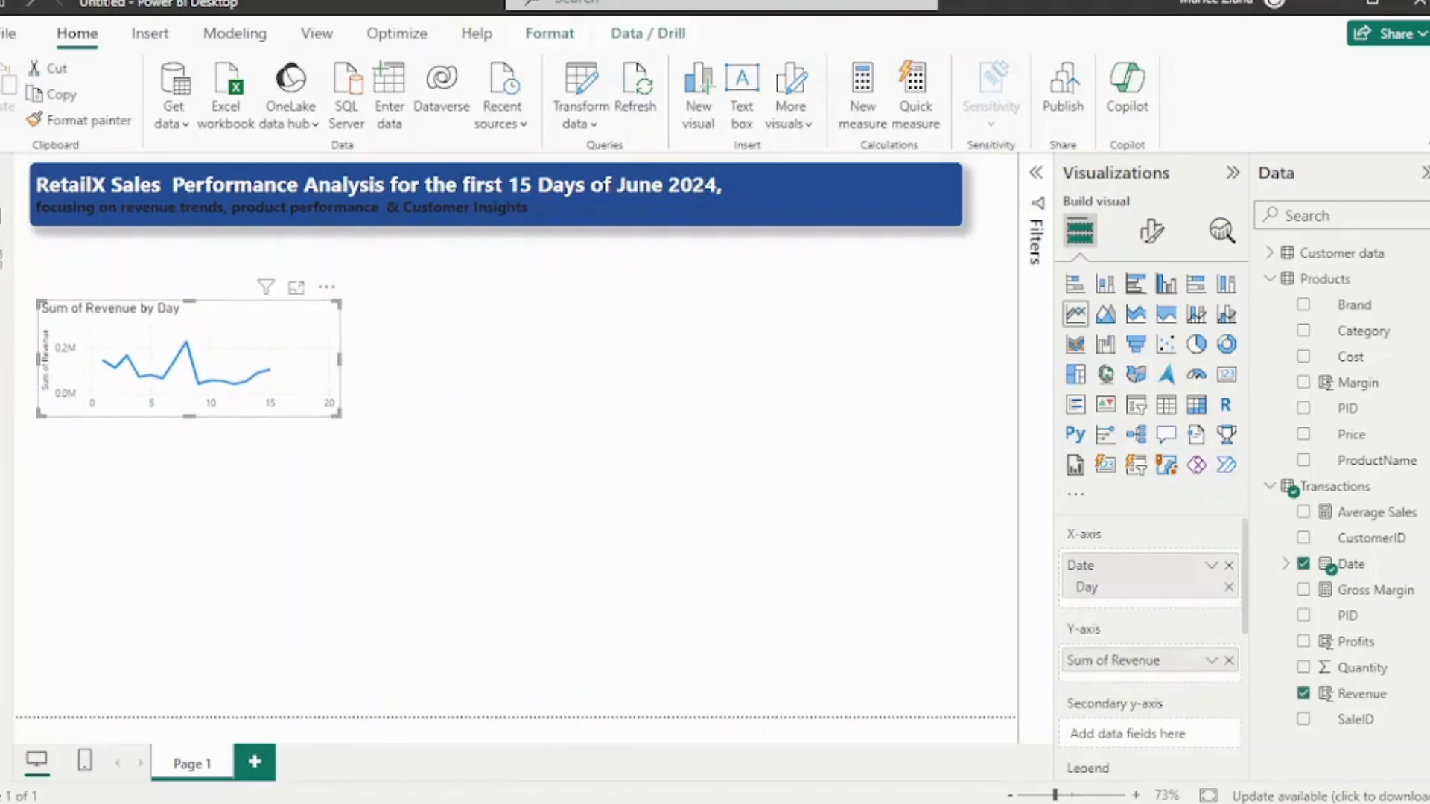
{"action": "left_click", "coordinate": [402, 476]}
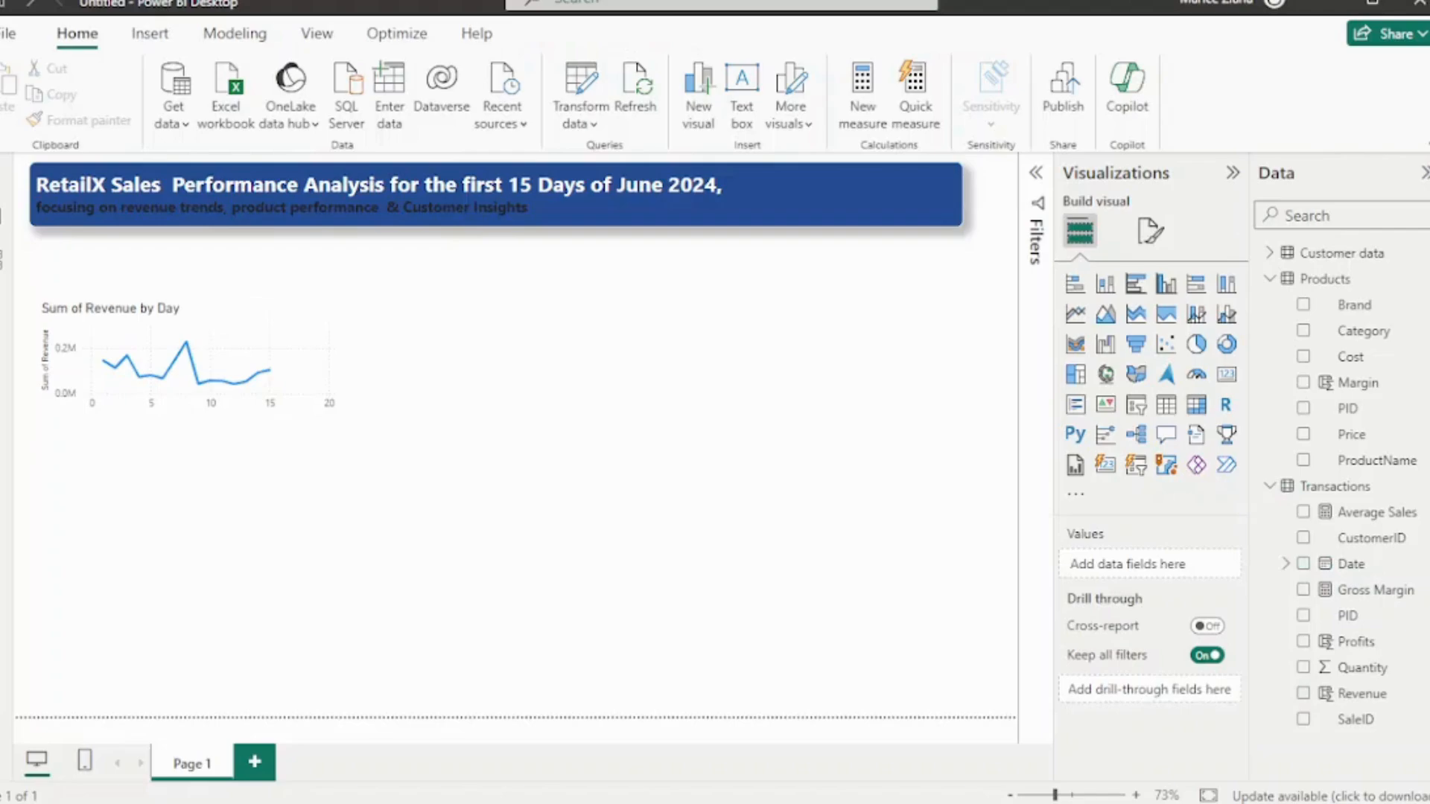
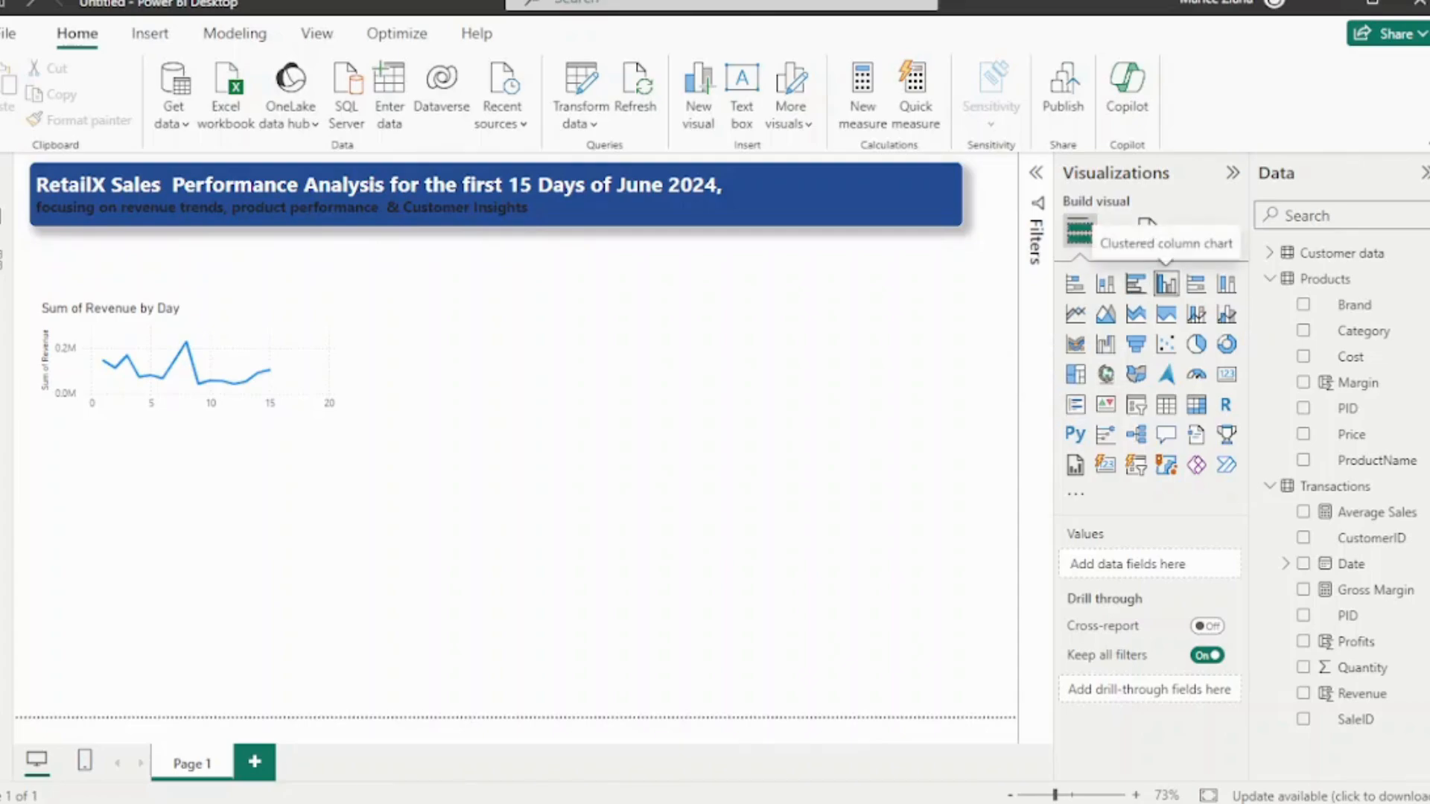
Add a clustered column chart of Quantity by Day, without Year, Quarter and Month, and place it just below the revenue line chart
{"action": "left_click", "coordinate": [1166, 284]}
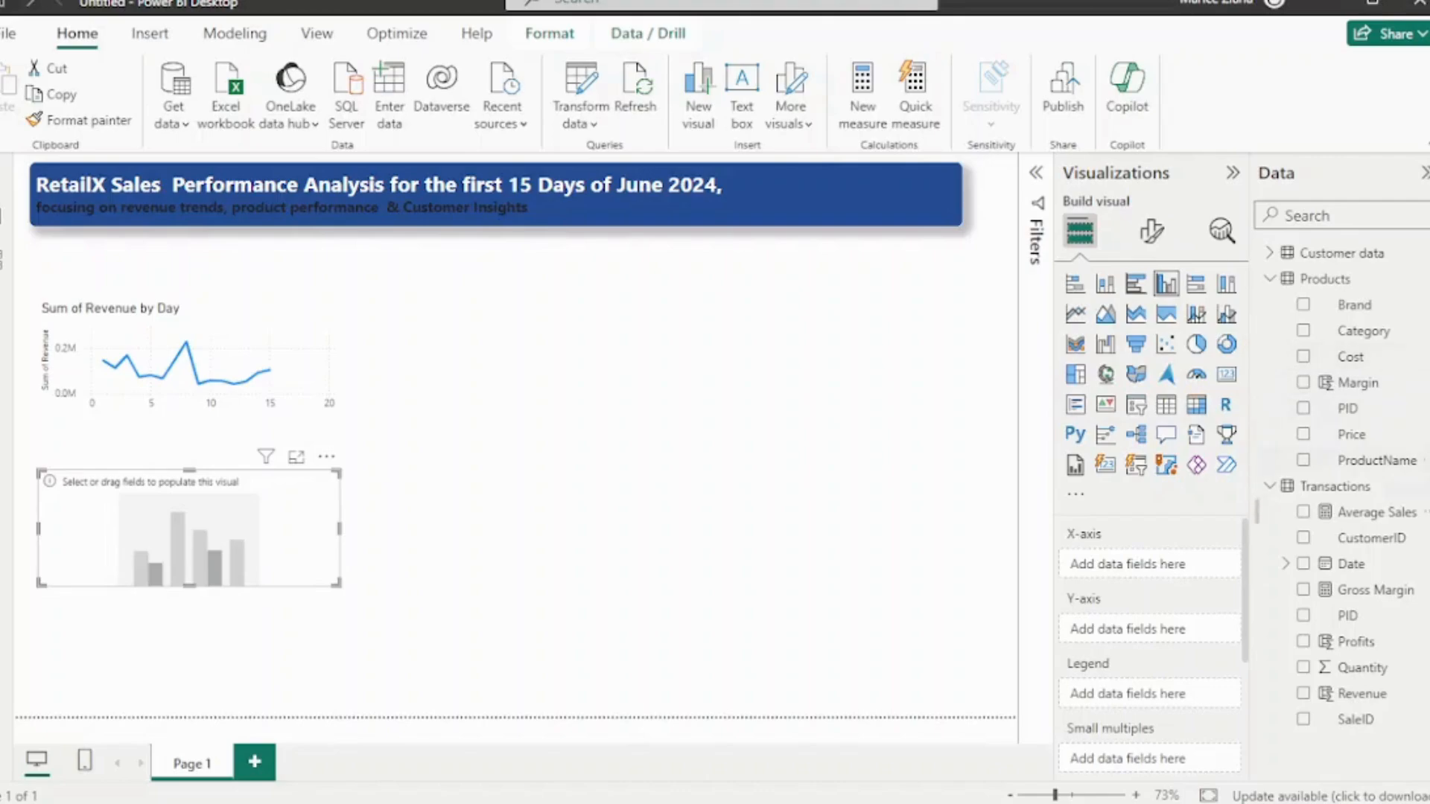
{"action": "left_click", "coordinate": [1303, 564]}
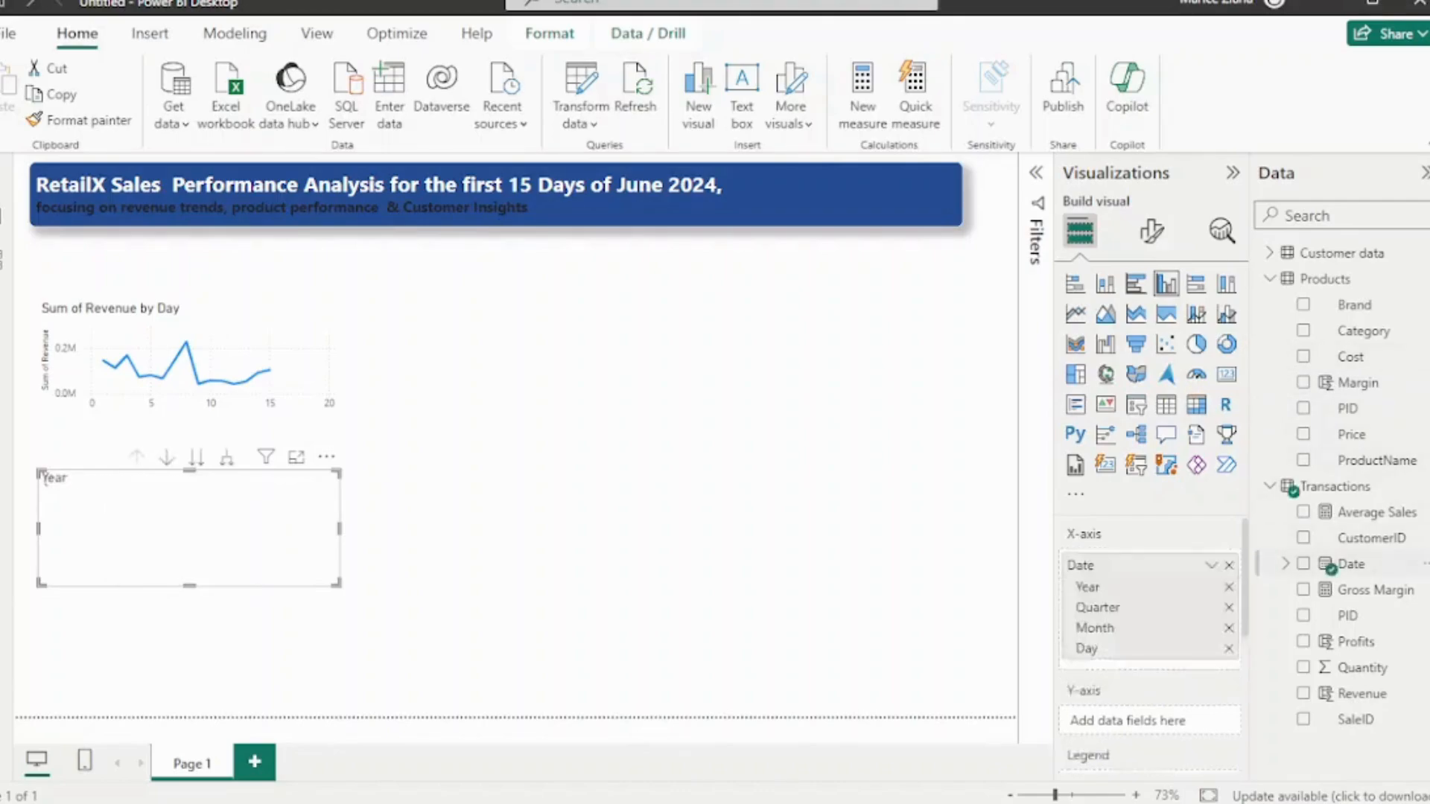
{"action": "left_click", "coordinate": [1229, 587]}
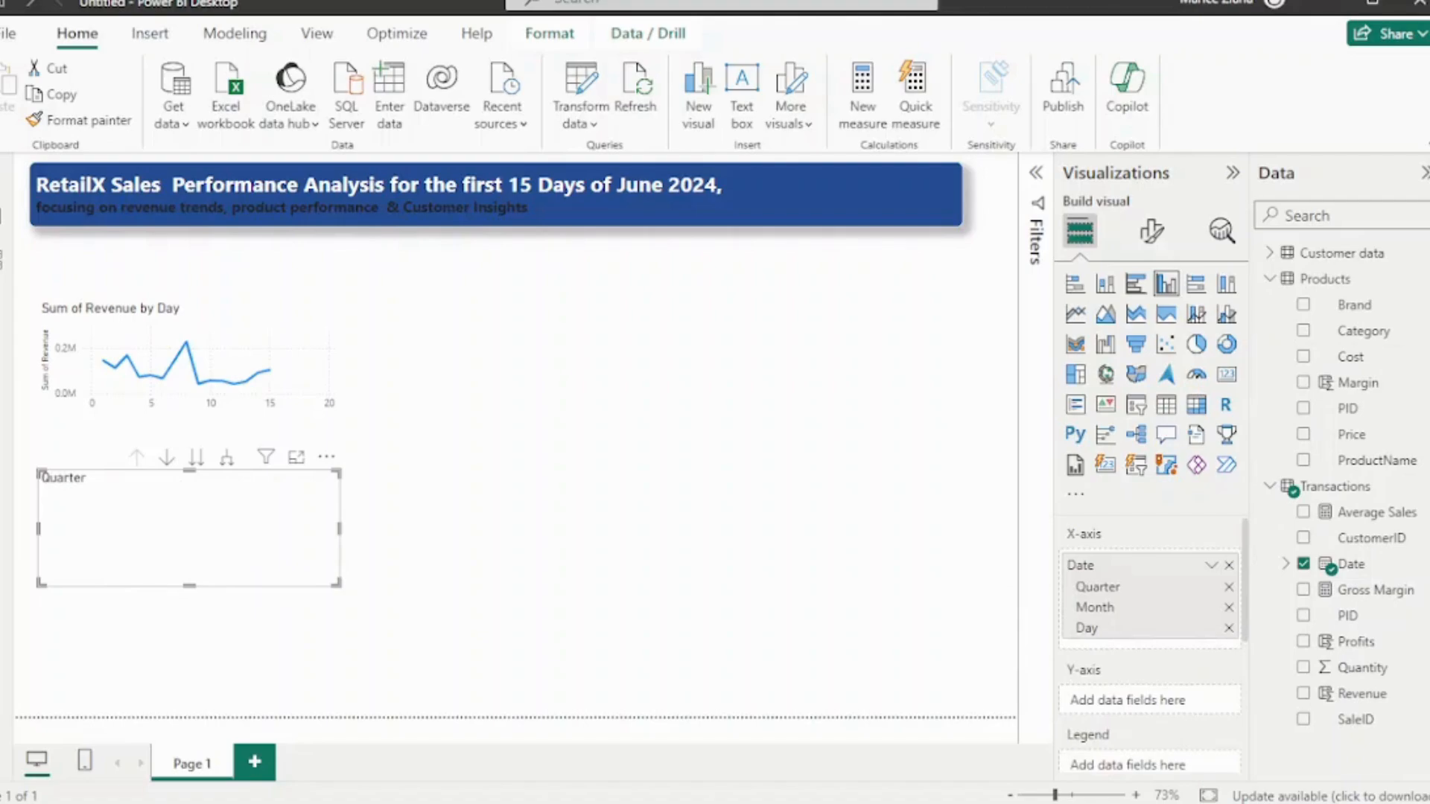
{"action": "left_click", "coordinate": [1228, 586]}
{"action": "left_click", "coordinate": [1228, 587]}
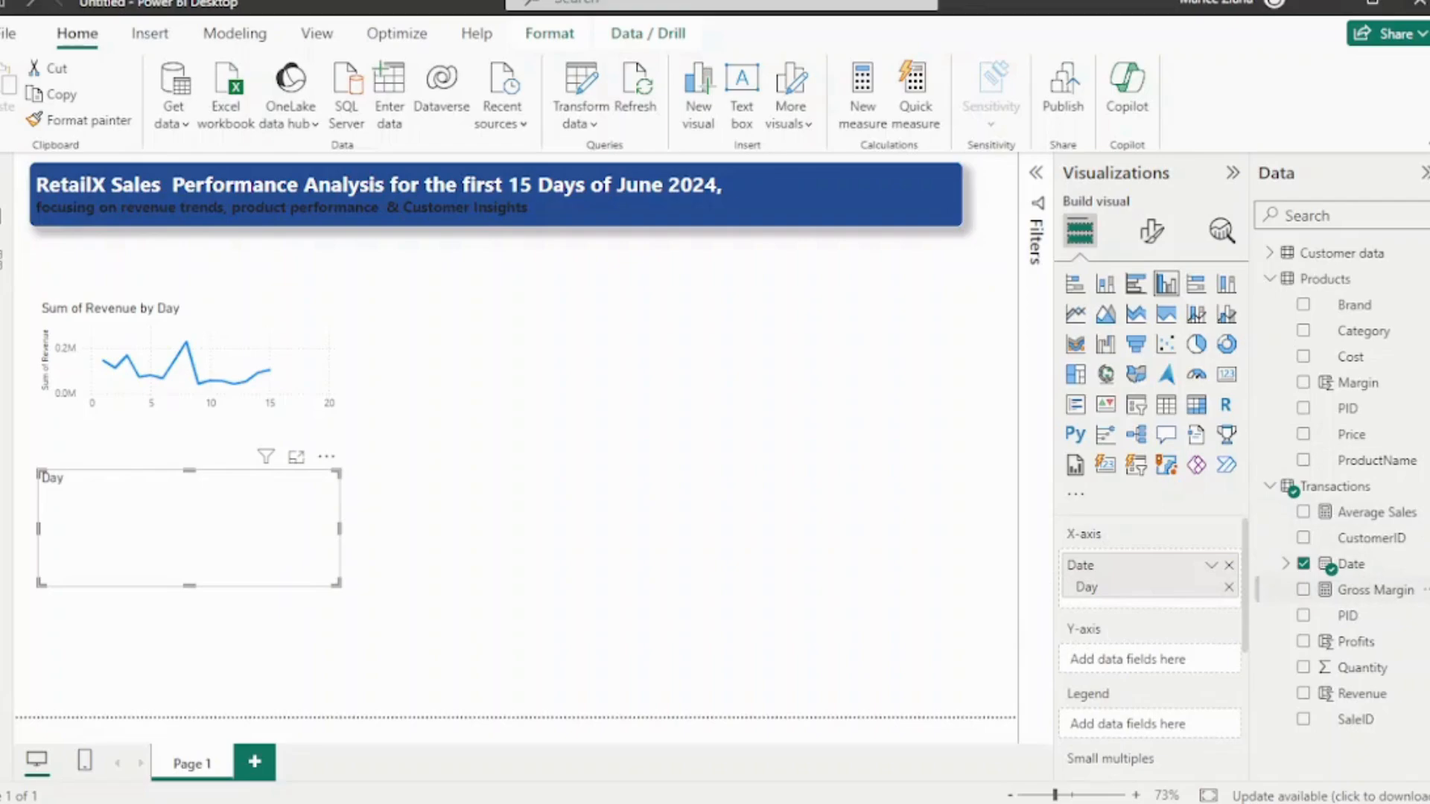
{"action": "left_click", "coordinate": [1303, 667]}
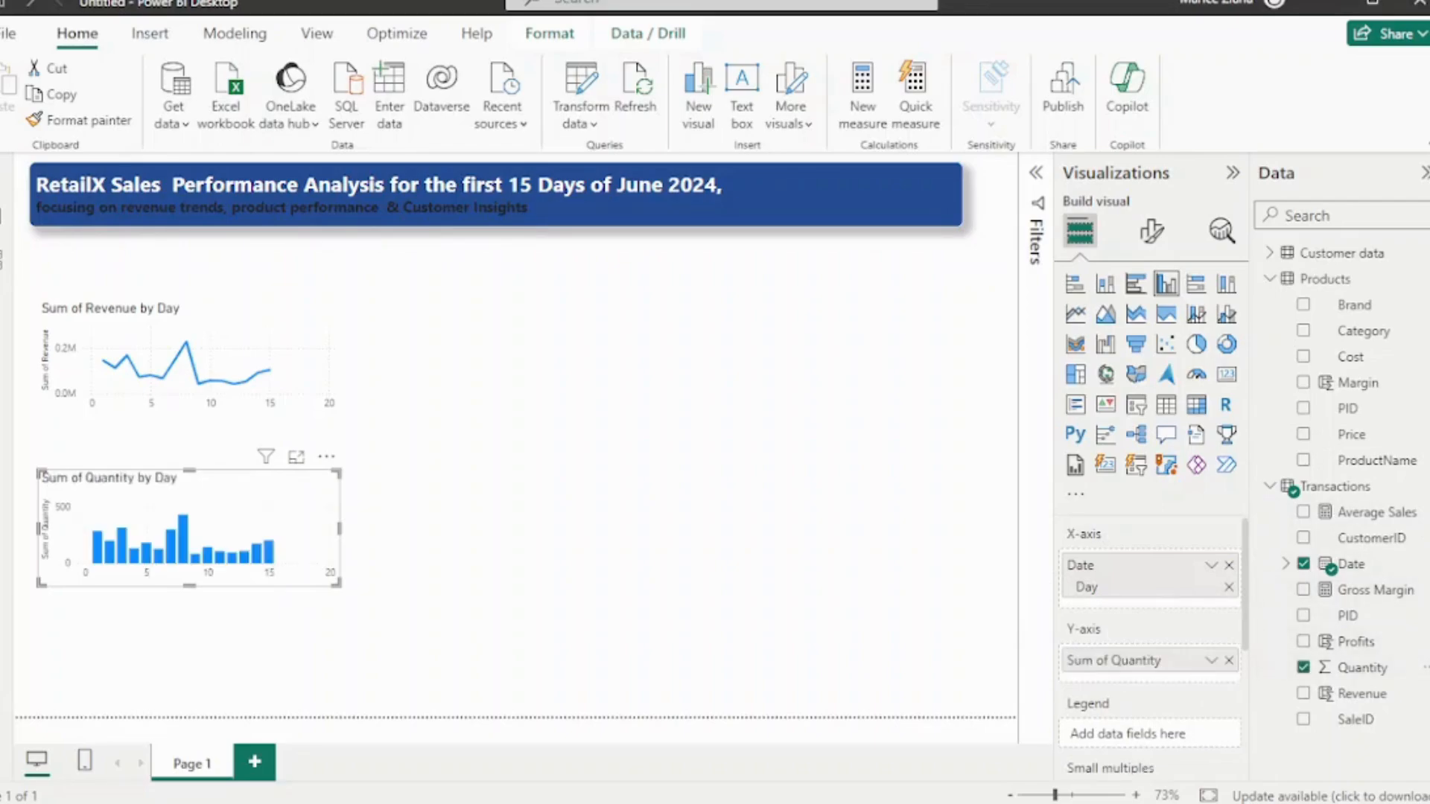
{"action": "left_click_drag", "start_coordinate": [189, 527], "coordinate": [198, 502]}
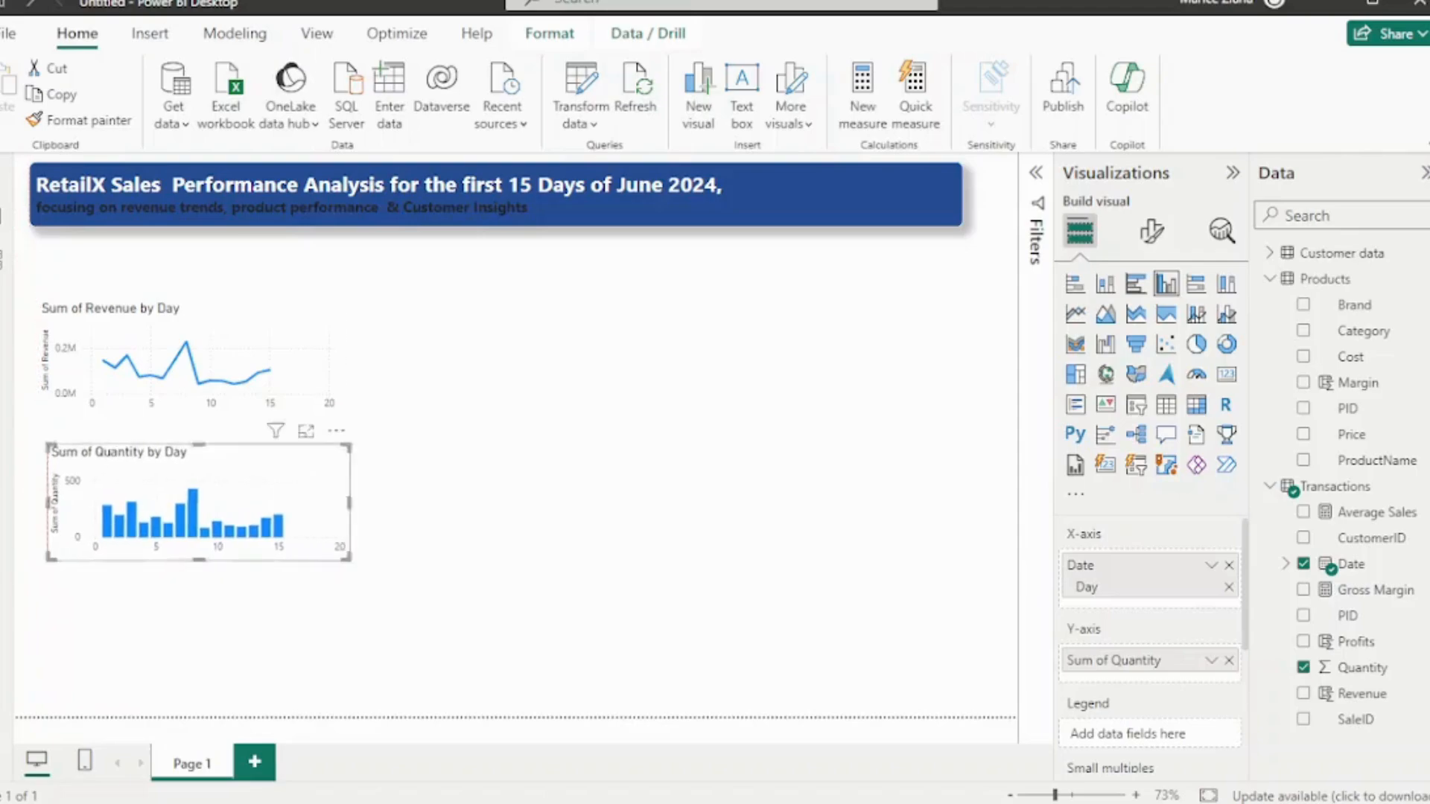
{"action": "left_click", "coordinate": [461, 521]}
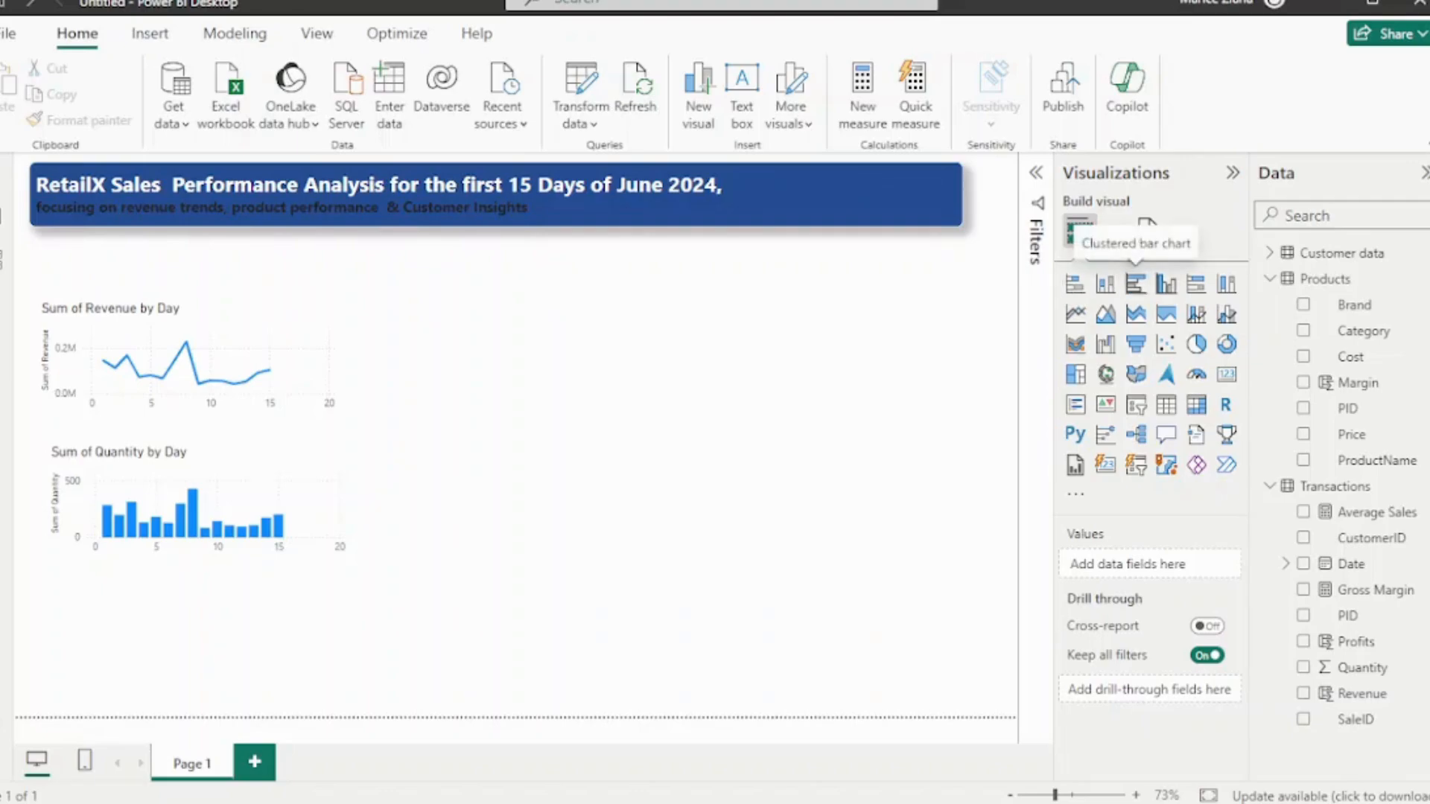
Add a clustered bar chart below the quantity chart showing Revenue by customer Branch
{"action": "left_click", "coordinate": [1135, 283]}
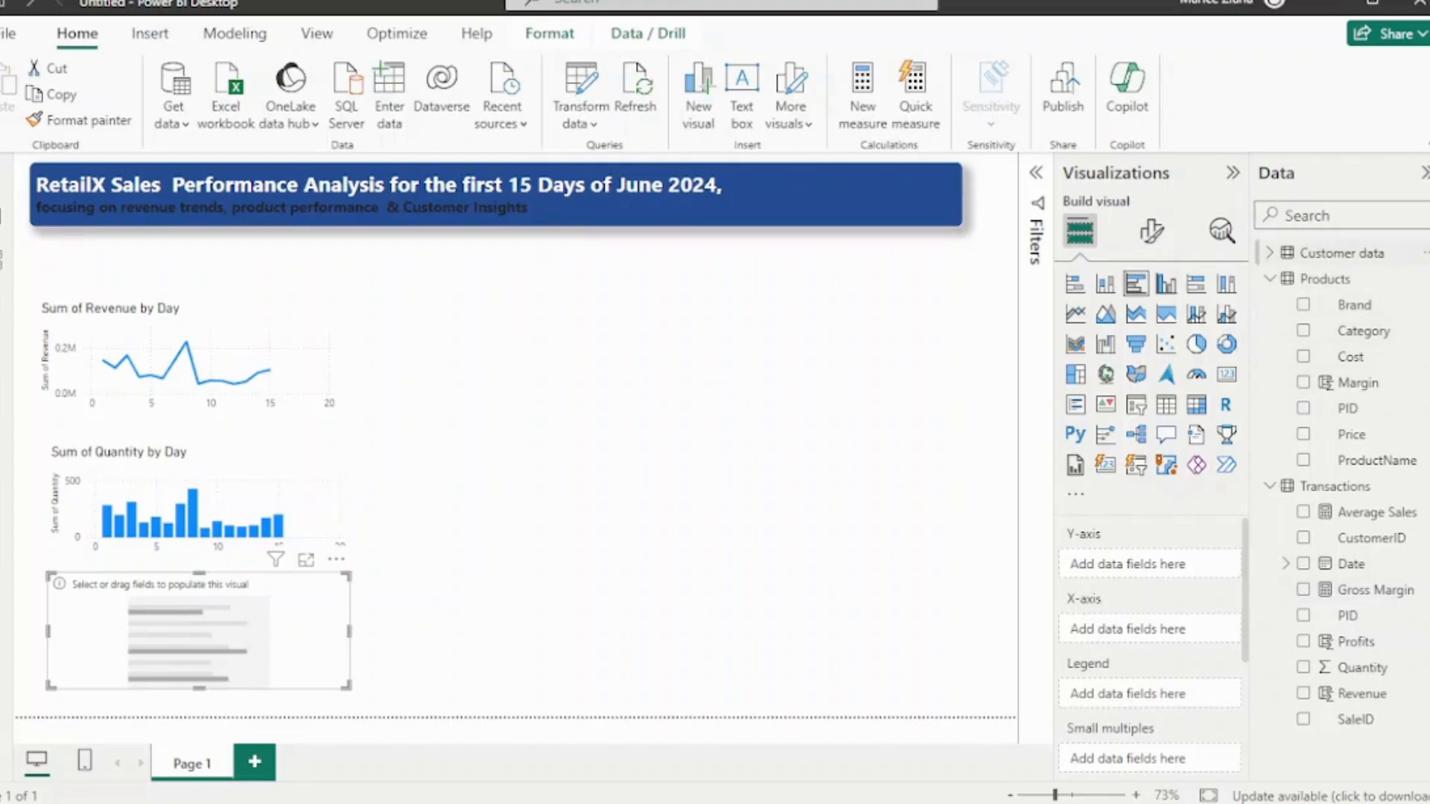
{"action": "left_click", "coordinate": [1269, 253]}
{"action": "left_click", "coordinate": [1303, 279]}
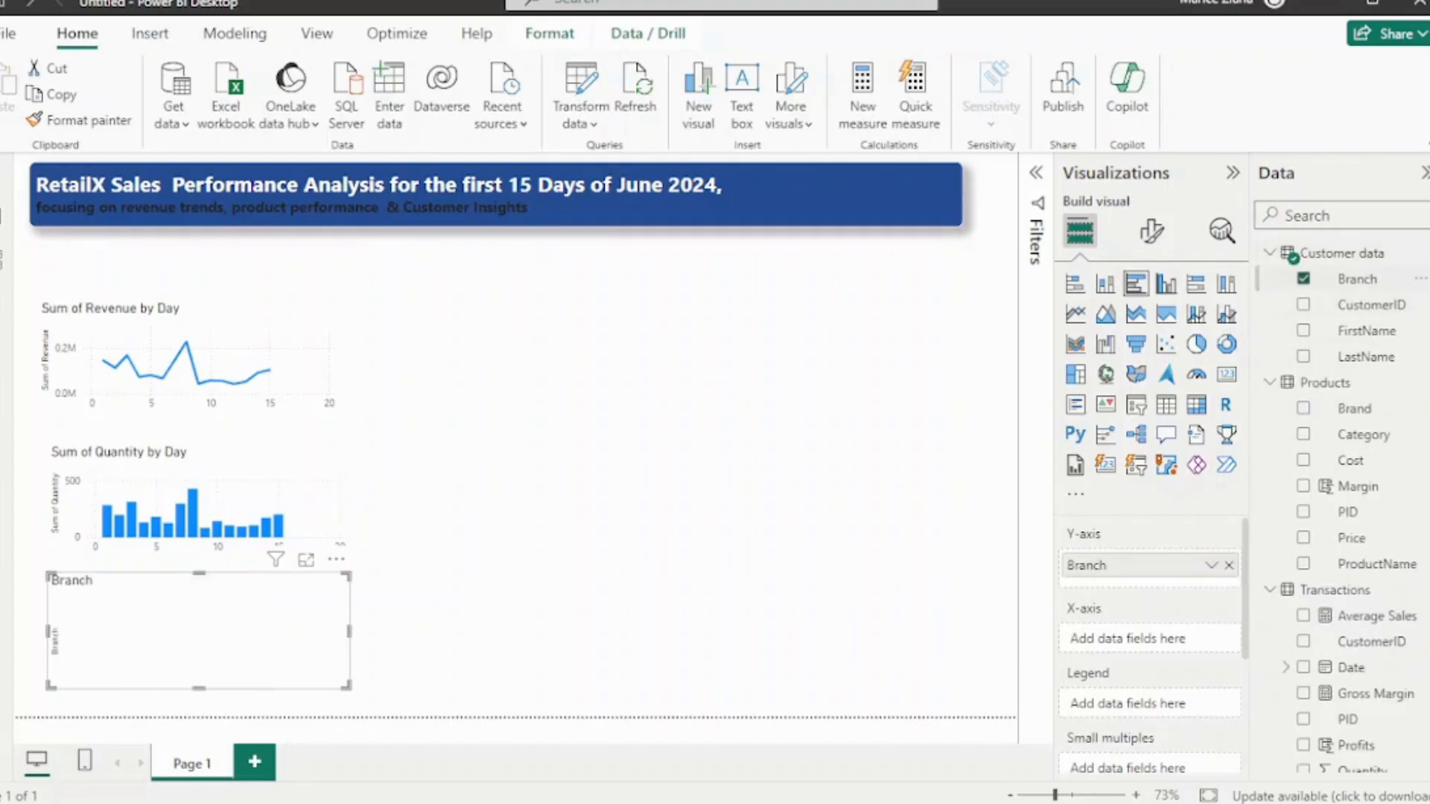
{"action": "scroll", "coordinate": [1341, 670], "scroll_direction": "down", "scroll_amount": 1}
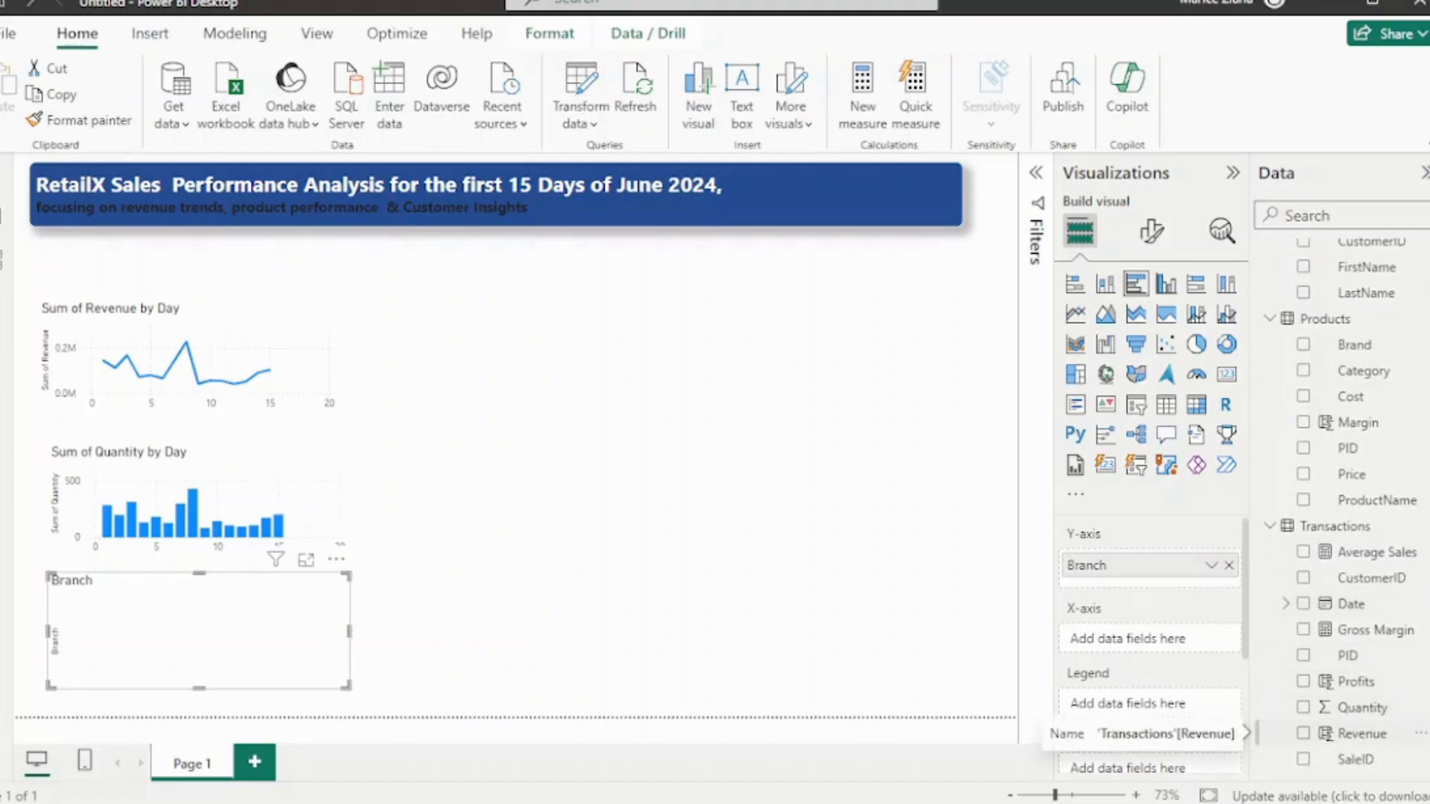
{"action": "left_click", "coordinate": [1302, 734]}
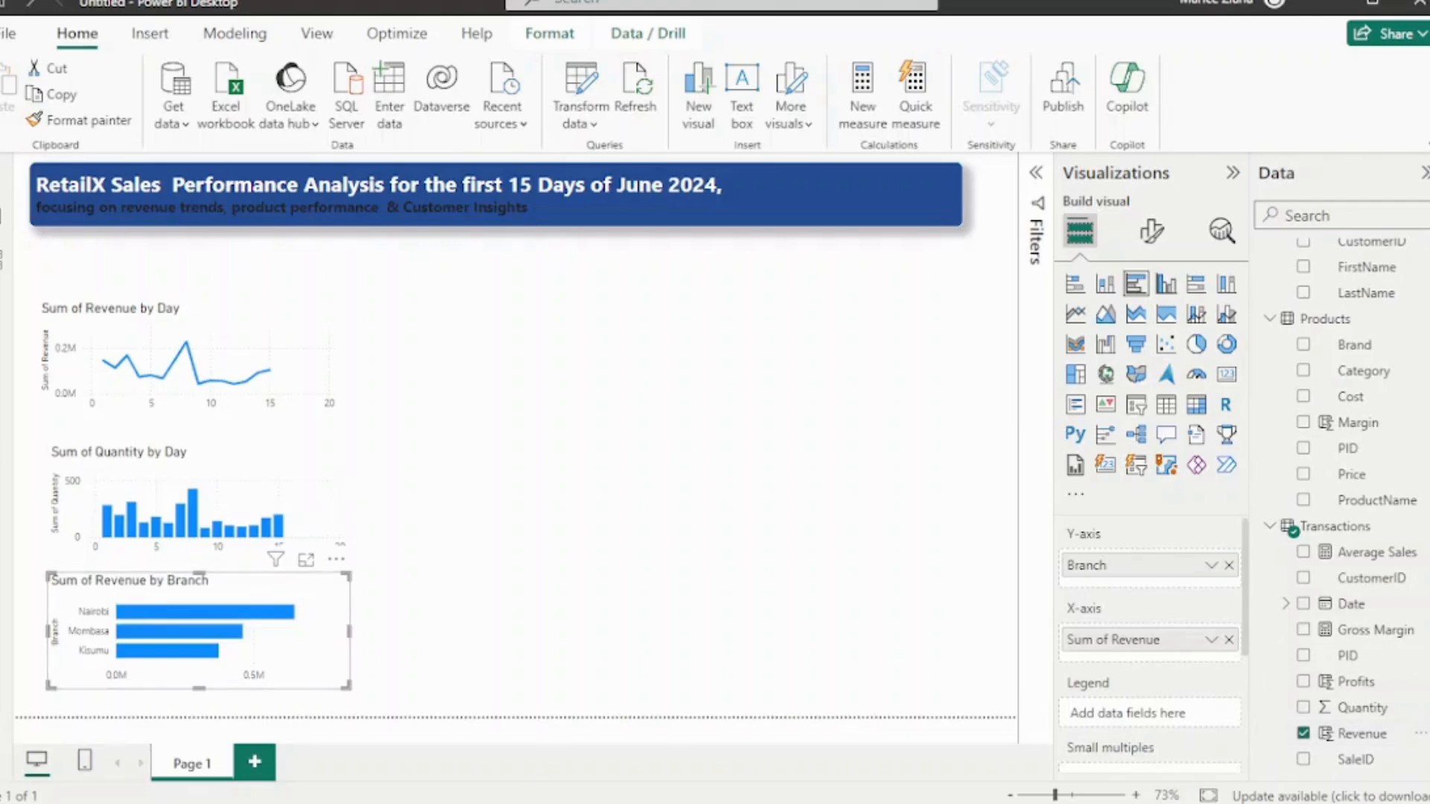
{"action": "left_click", "coordinate": [641, 477]}
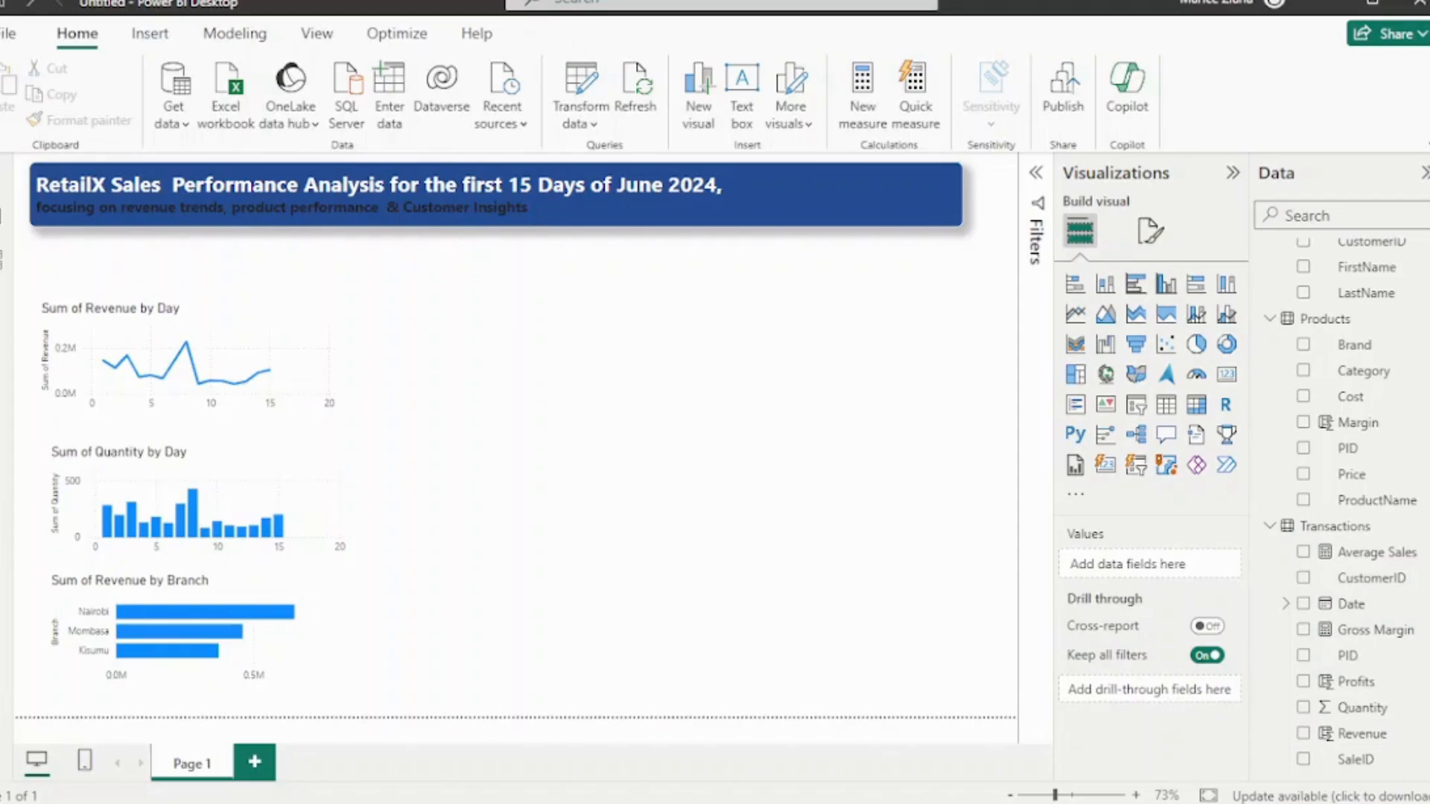
Add a donut chart beside the revenue line chart showing Revenue by product Category
{"action": "left_click", "coordinate": [1226, 344]}
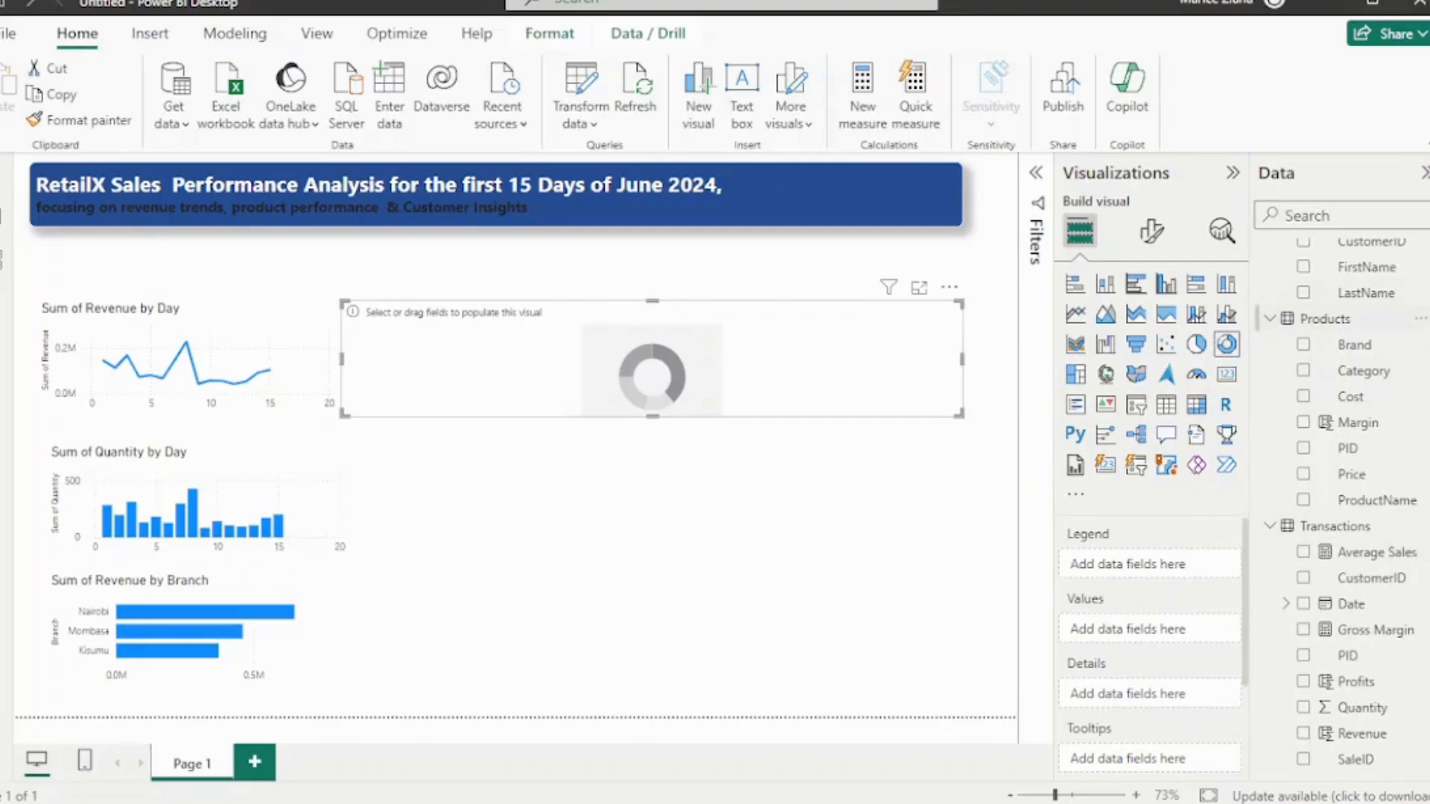
{"action": "scroll", "coordinate": [1340, 476], "scroll_direction": "up", "scroll_amount": 2}
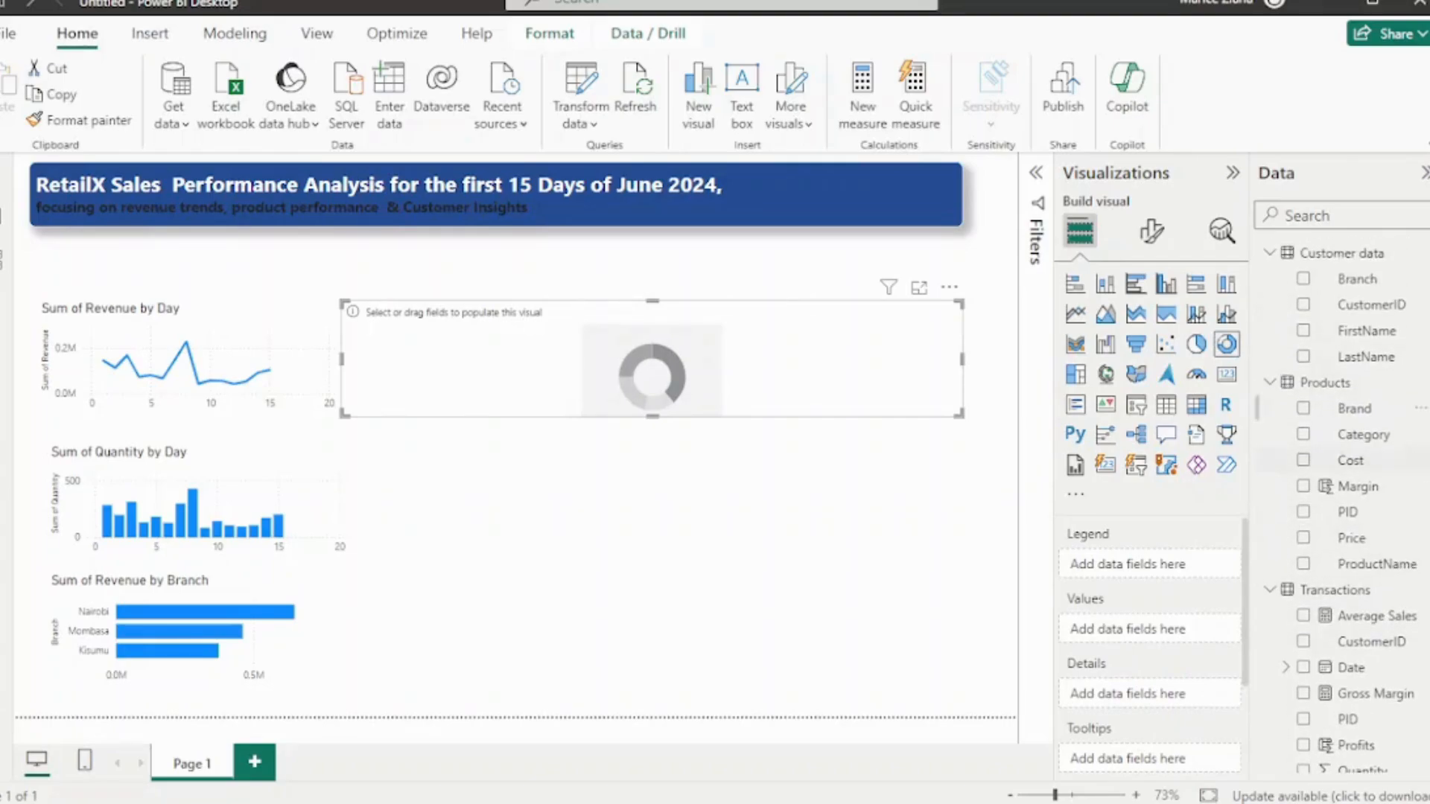
{"action": "left_click", "coordinate": [1304, 434]}
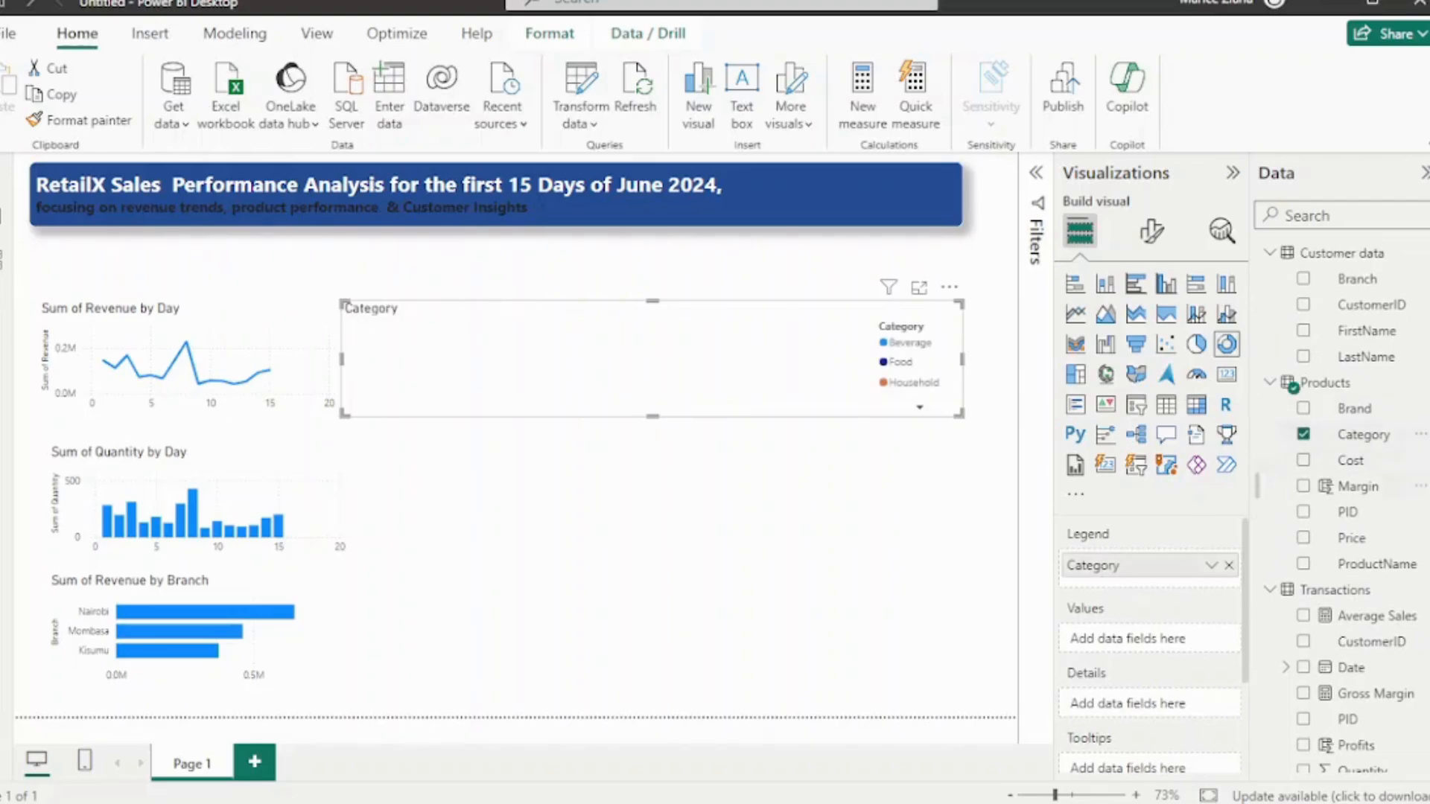
{"action": "scroll", "coordinate": [1341, 670], "scroll_direction": "down", "scroll_amount": 1}
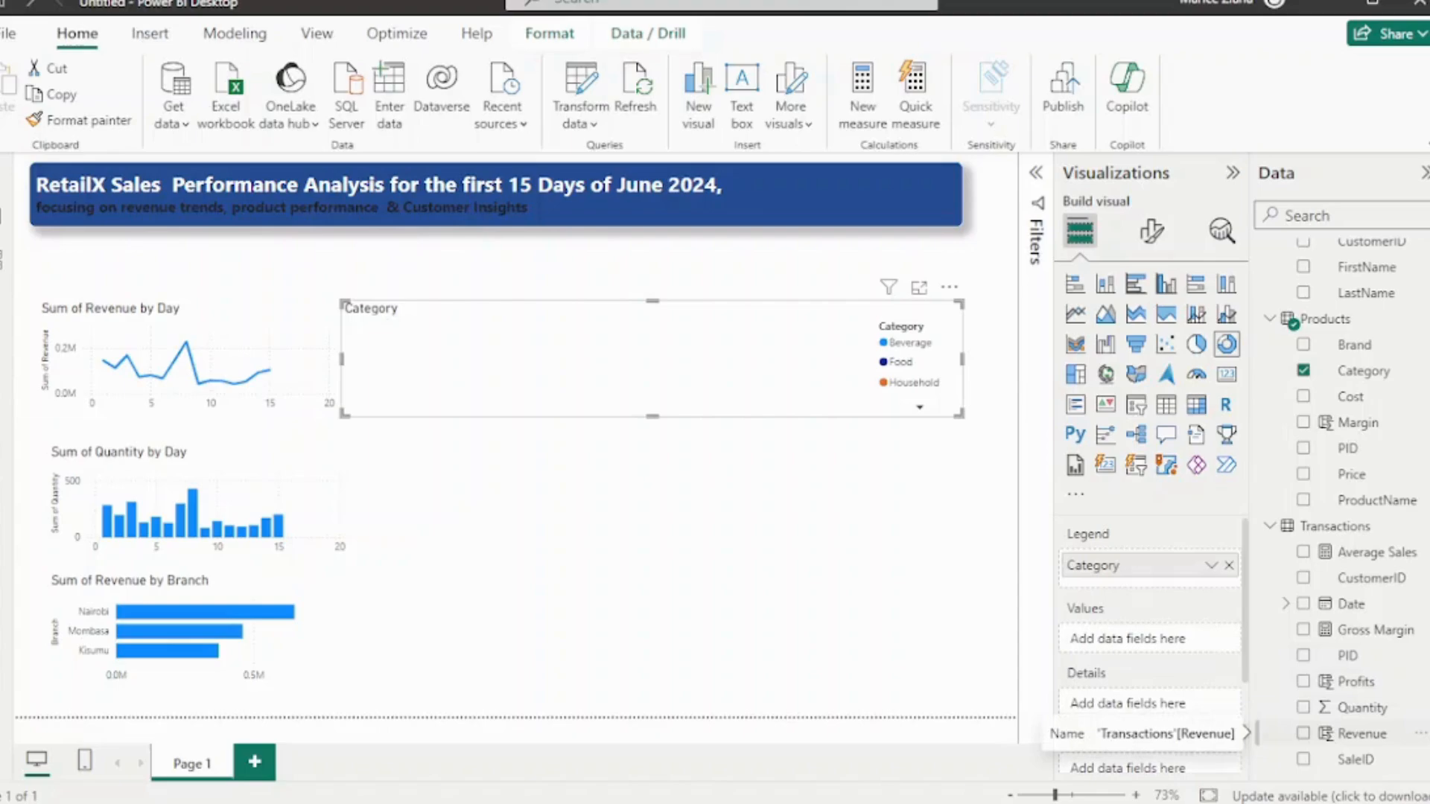
{"action": "left_click", "coordinate": [1302, 733]}
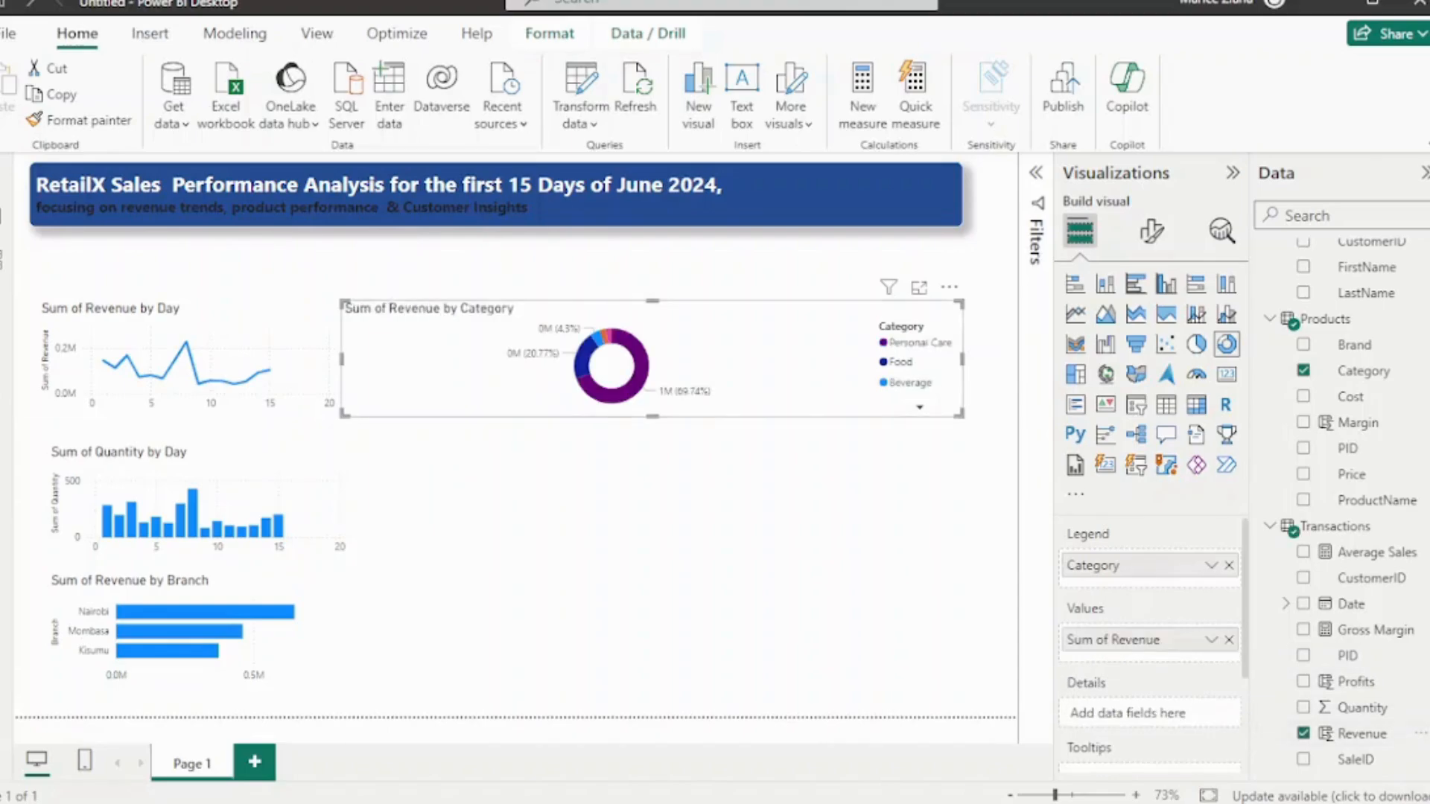
Shrink the category donut chart to about half its width, make it slightly taller and move it up towards the title banner
{"action": "left_click_drag", "start_coordinate": [959, 413], "coordinate": [654, 416]}
{"action": "mouse_move", "coordinate": [498, 317]}
{"action": "left_mouse_down"}
{"action": "mouse_move", "coordinate": [513, 273]}
{"action": "mouse_move", "coordinate": [494, 273]}
{"action": "mouse_move", "coordinate": [507, 295]}
{"action": "left_mouse_up"}
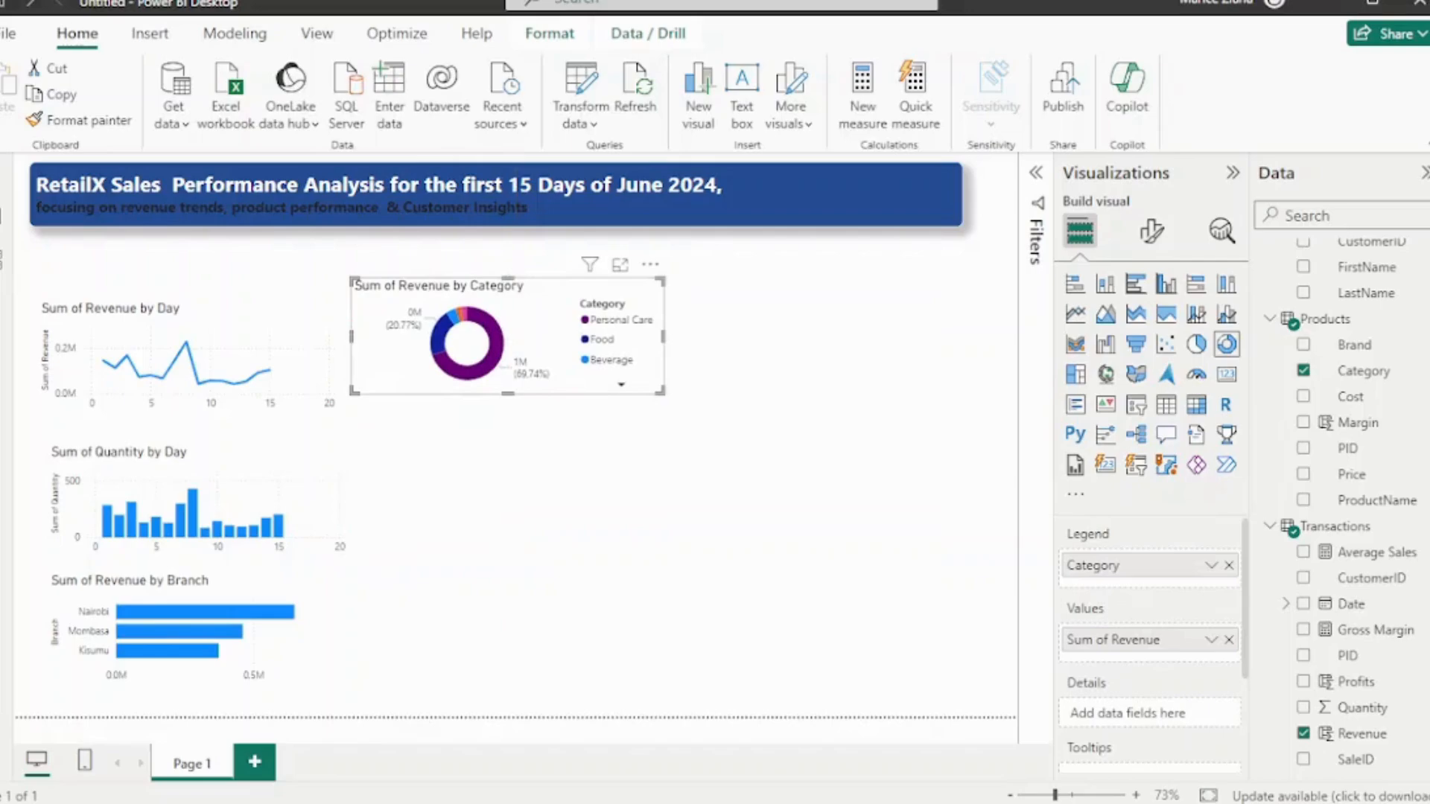
{"action": "mouse_move", "coordinate": [662, 391]}
{"action": "left_mouse_down"}
{"action": "mouse_move", "coordinate": [641, 383]}
{"action": "mouse_move", "coordinate": [660, 402]}
{"action": "left_mouse_up"}
{"action": "left_click", "coordinate": [615, 481]}
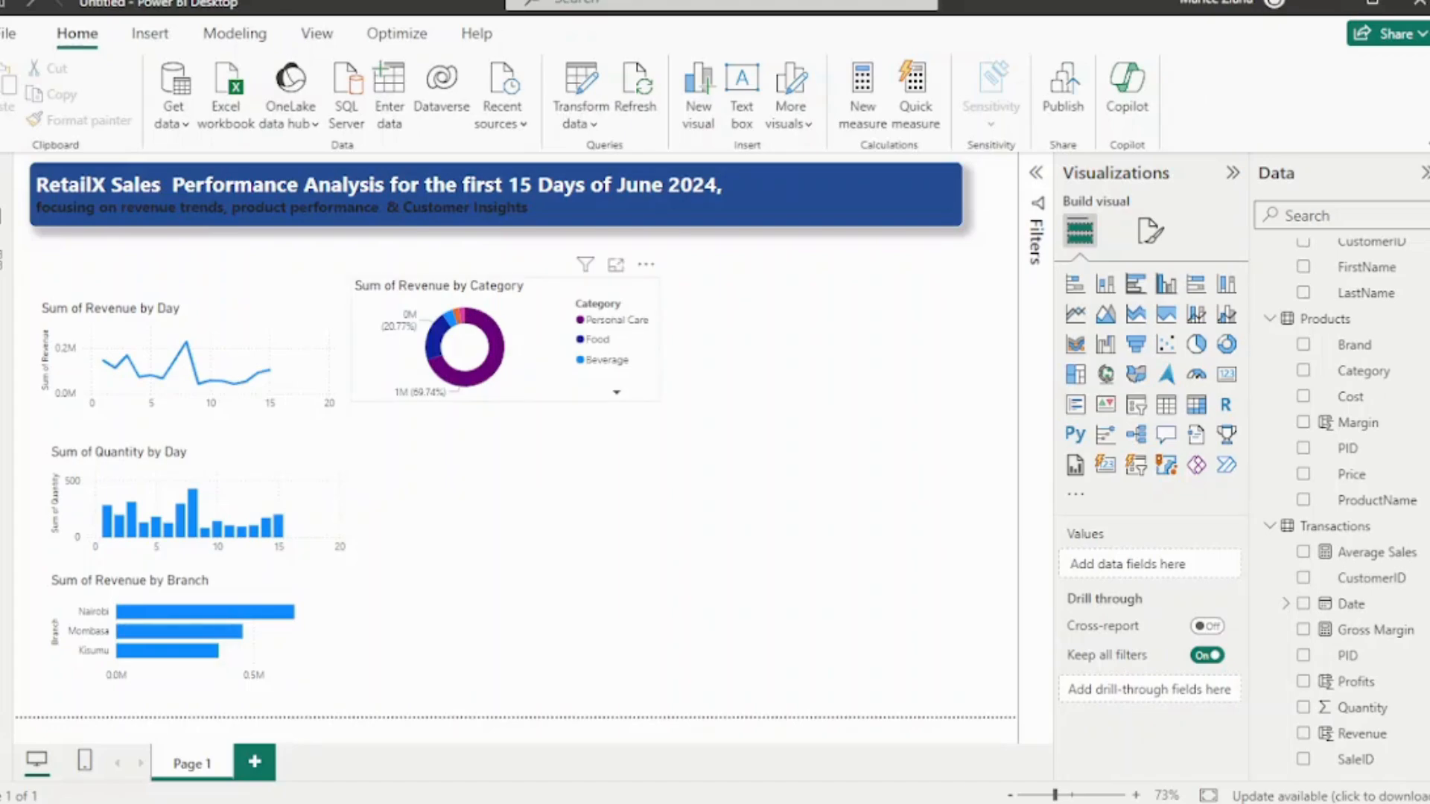
{"action": "mouse_move", "coordinate": [536, 342]}
{"action": "left_mouse_down"}
{"action": "mouse_move", "coordinate": [555, 349]}
{"action": "mouse_move", "coordinate": [555, 332]}
{"action": "mouse_move", "coordinate": [546, 339]}
{"action": "left_mouse_up"}
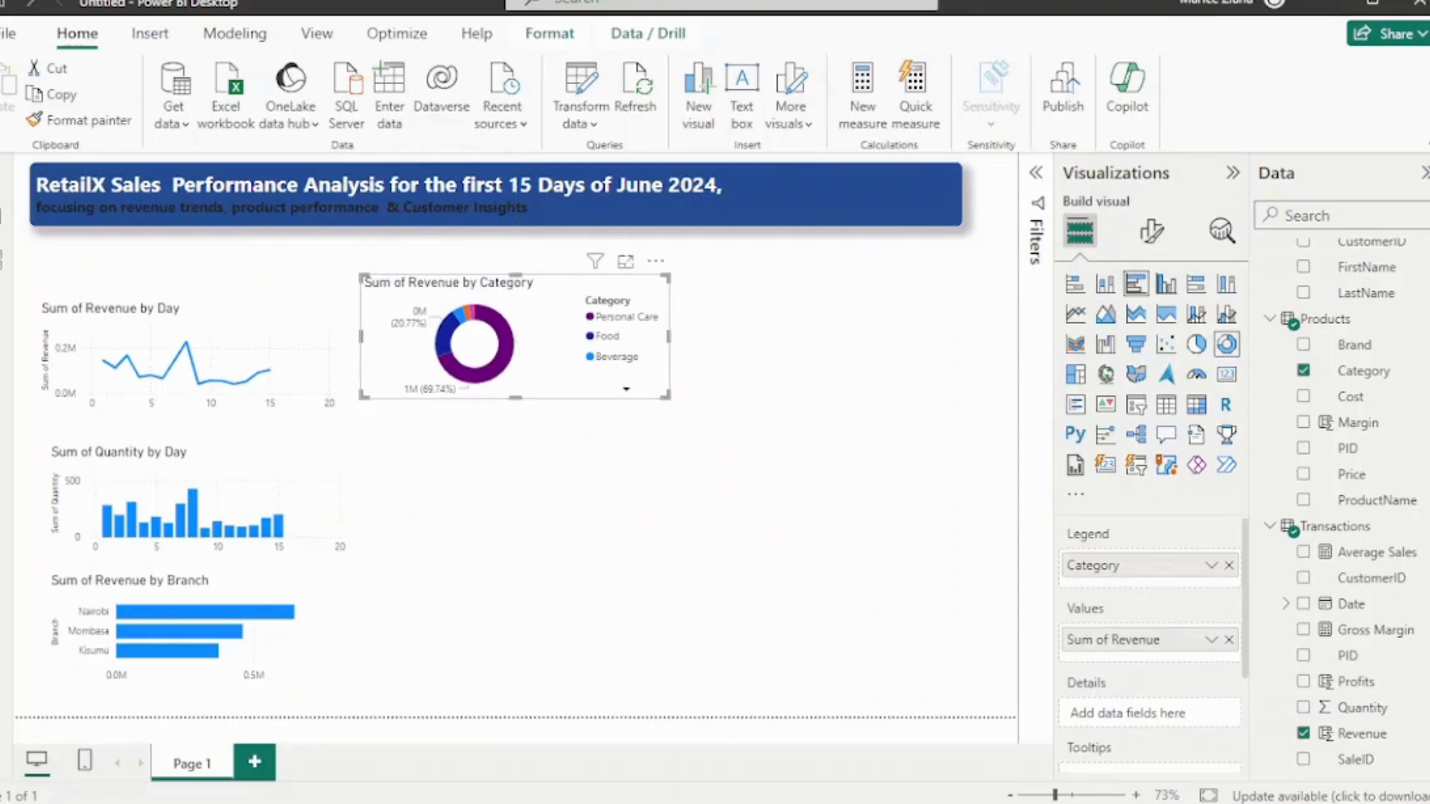
Try the category chart as a clustered bar chart, nudging it up and right, and return it to a donut chart
{"action": "left_click", "coordinate": [1135, 284]}
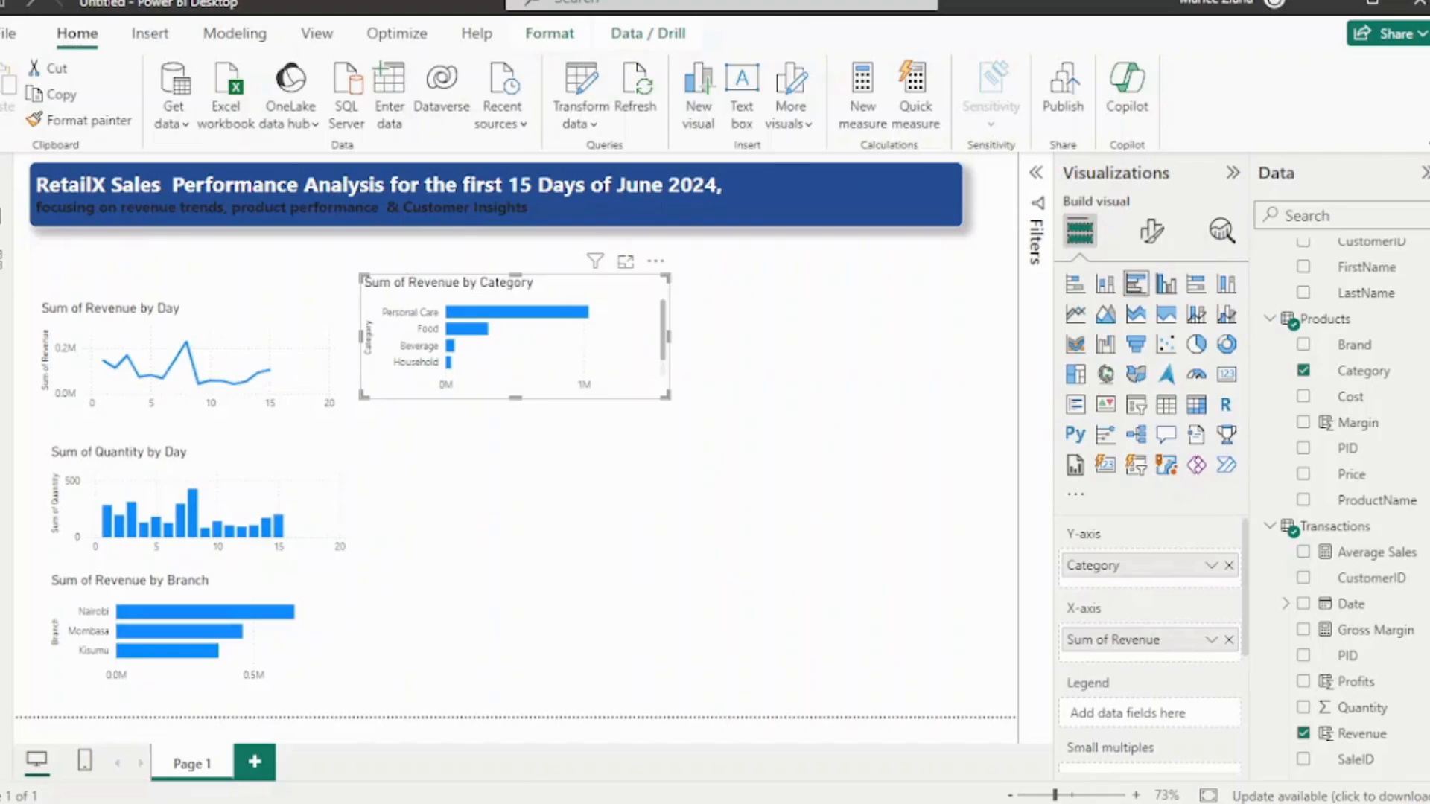
{"action": "mouse_move", "coordinate": [516, 337]}
{"action": "left_mouse_down"}
{"action": "mouse_move", "coordinate": [515, 396]}
{"action": "mouse_move", "coordinate": [579, 310]}
{"action": "mouse_move", "coordinate": [533, 322]}
{"action": "left_mouse_up"}
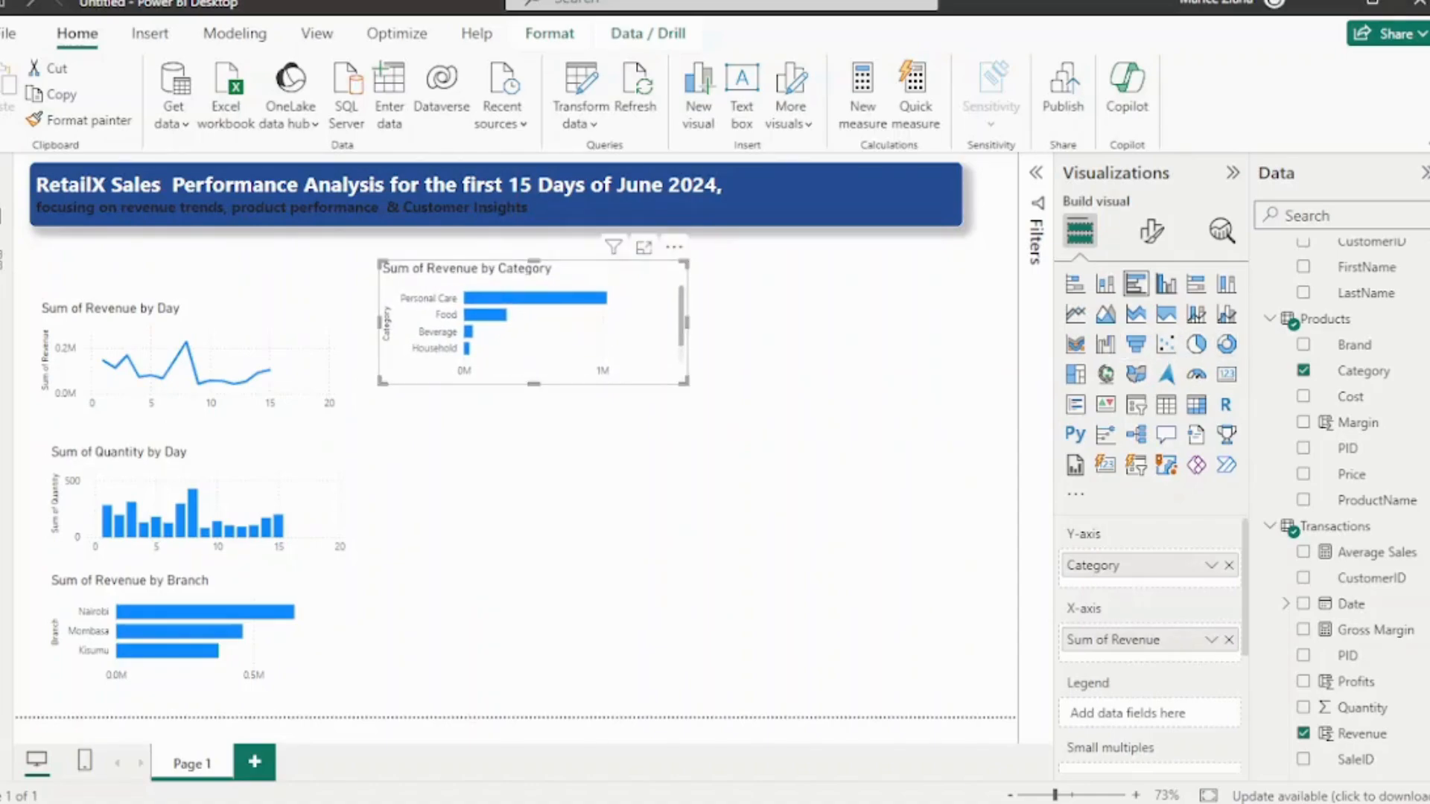
{"action": "left_click", "coordinate": [1227, 344]}
{"action": "left_click", "coordinate": [808, 367]}
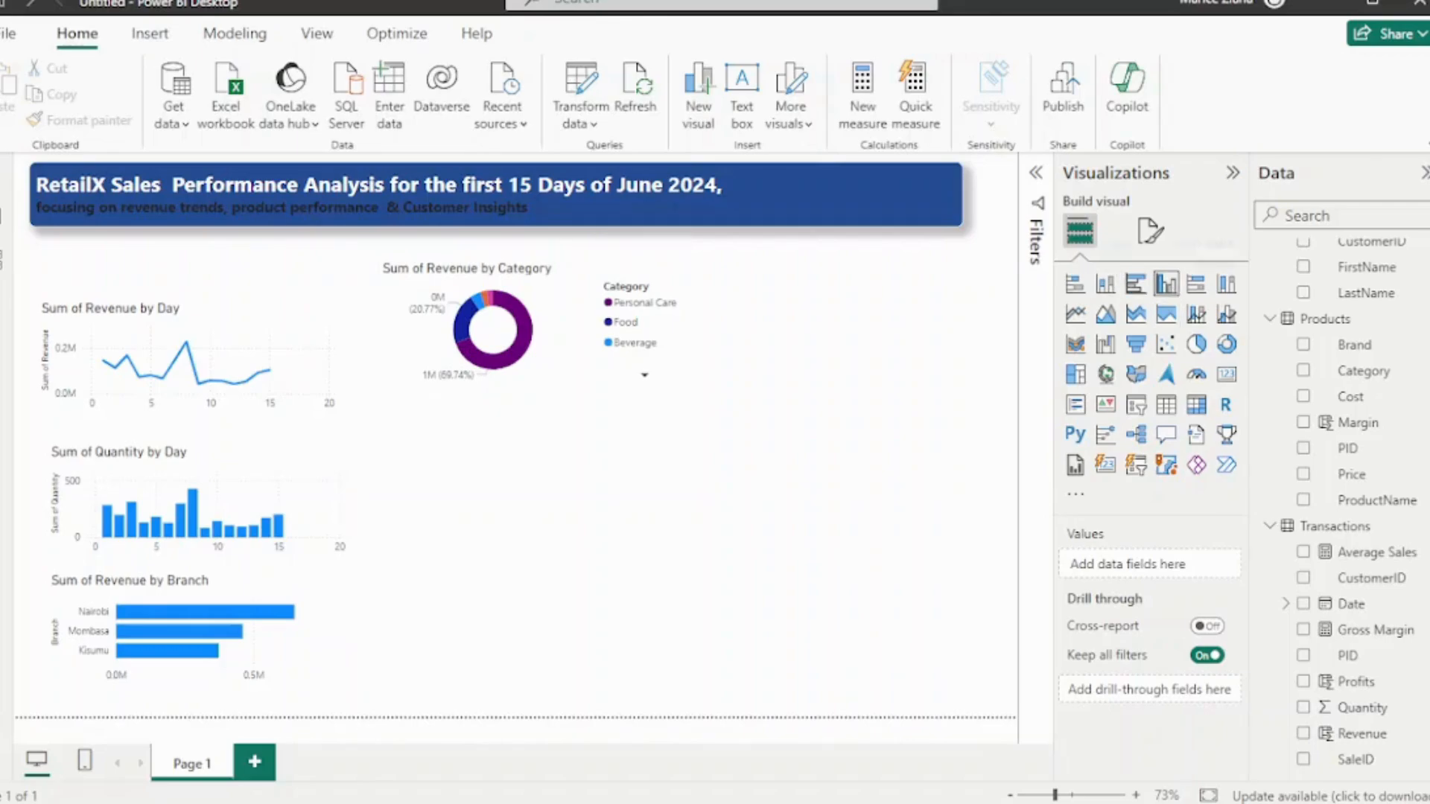
{"action": "left_click", "coordinate": [1166, 284]}
{"action": "left_click_drag", "start_coordinate": [825, 324], "coordinate": [833, 323]}
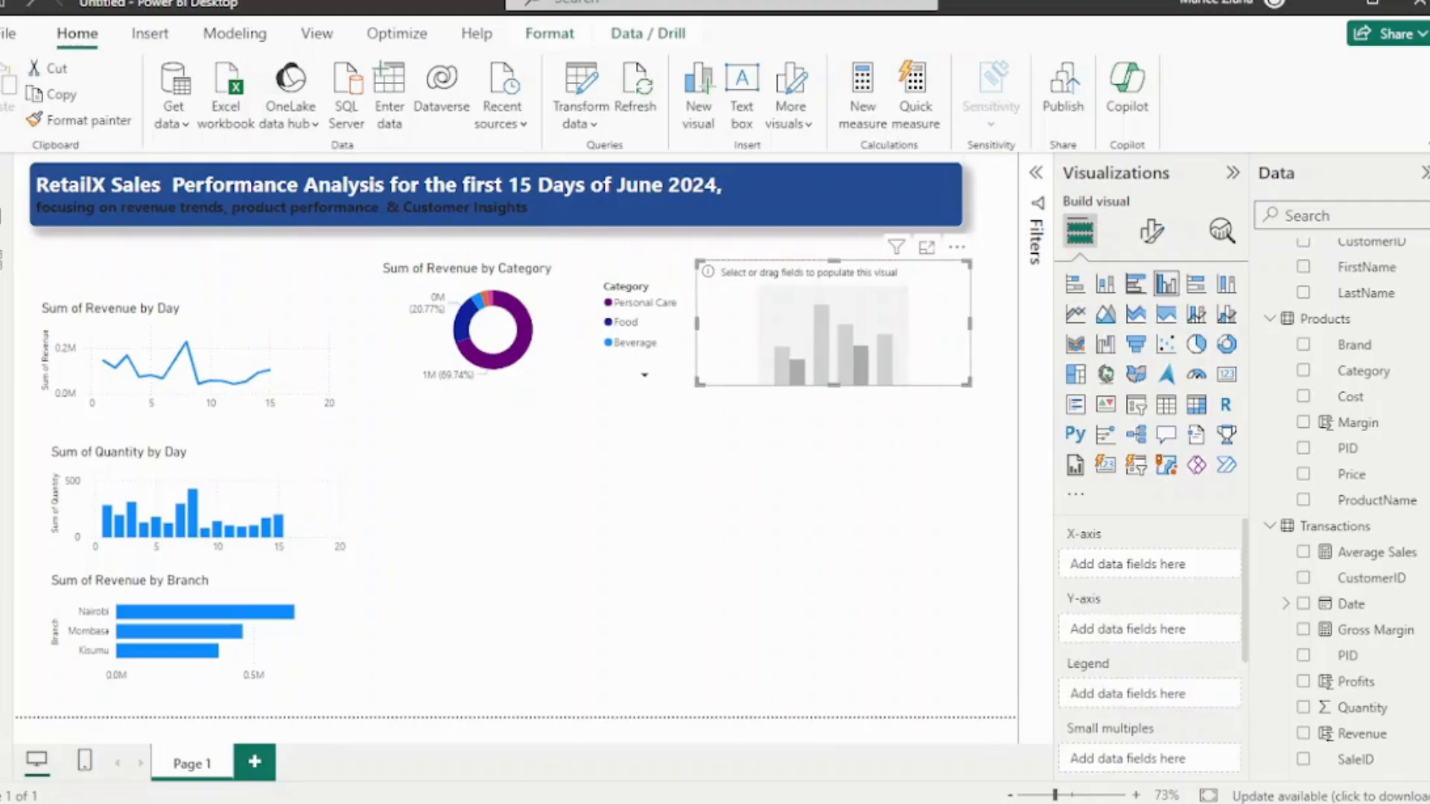
{"action": "key", "text": "Delete"}
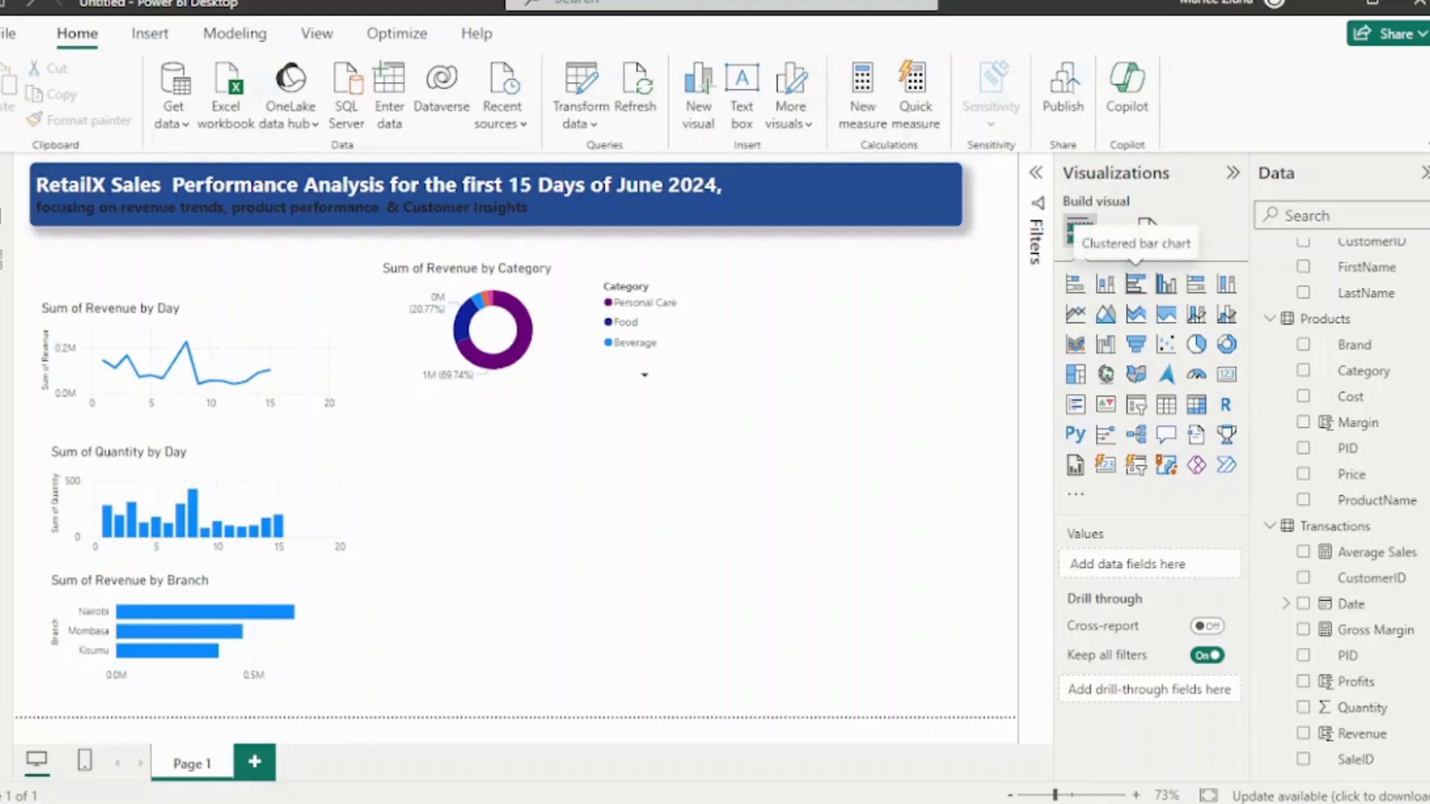
Add a clustered bar chart of Profits by ProductName below the category donut chart and enlarge it slightly
{"action": "left_click", "coordinate": [1136, 284]}
{"action": "left_click_drag", "start_coordinate": [825, 323], "coordinate": [545, 509]}
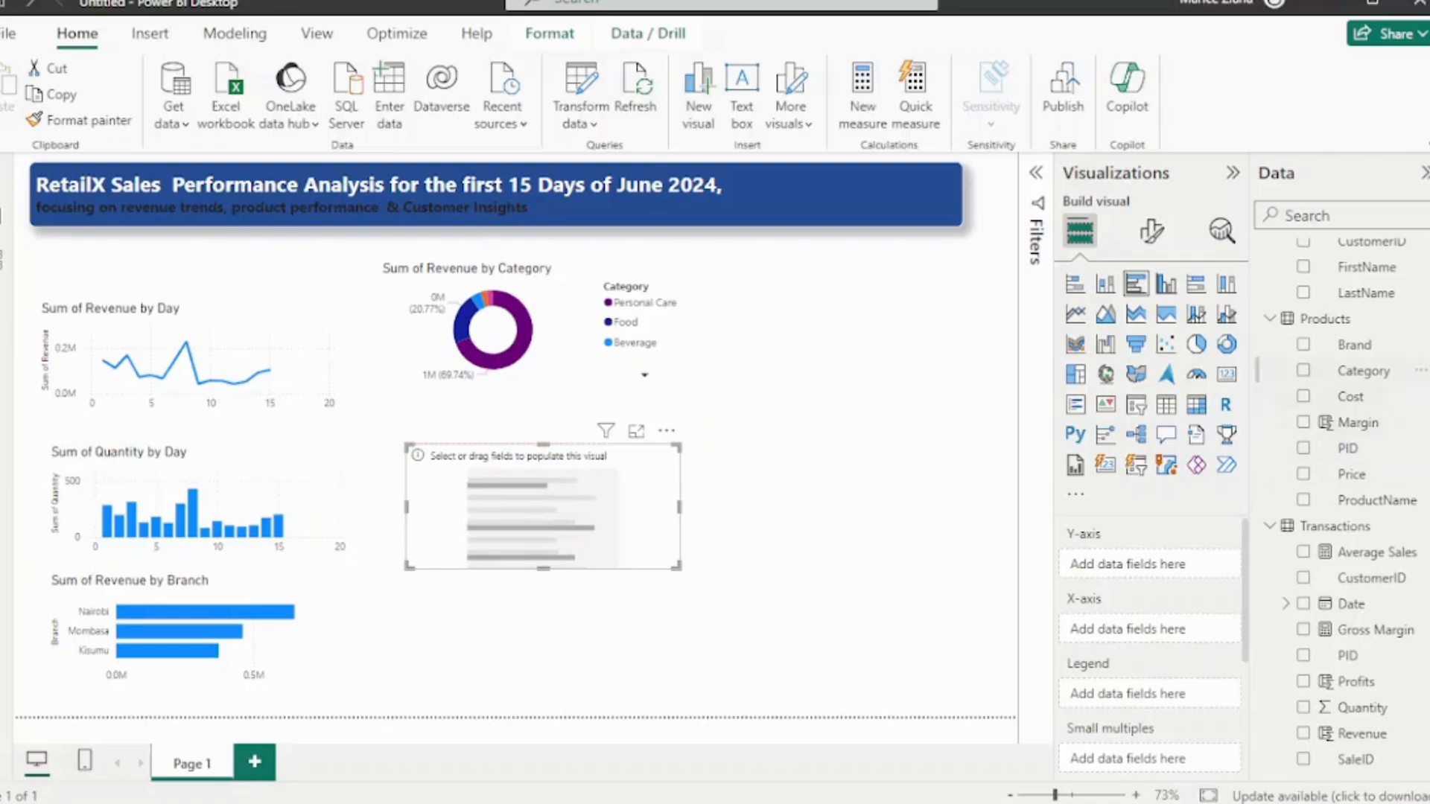
{"action": "left_click", "coordinate": [1303, 499]}
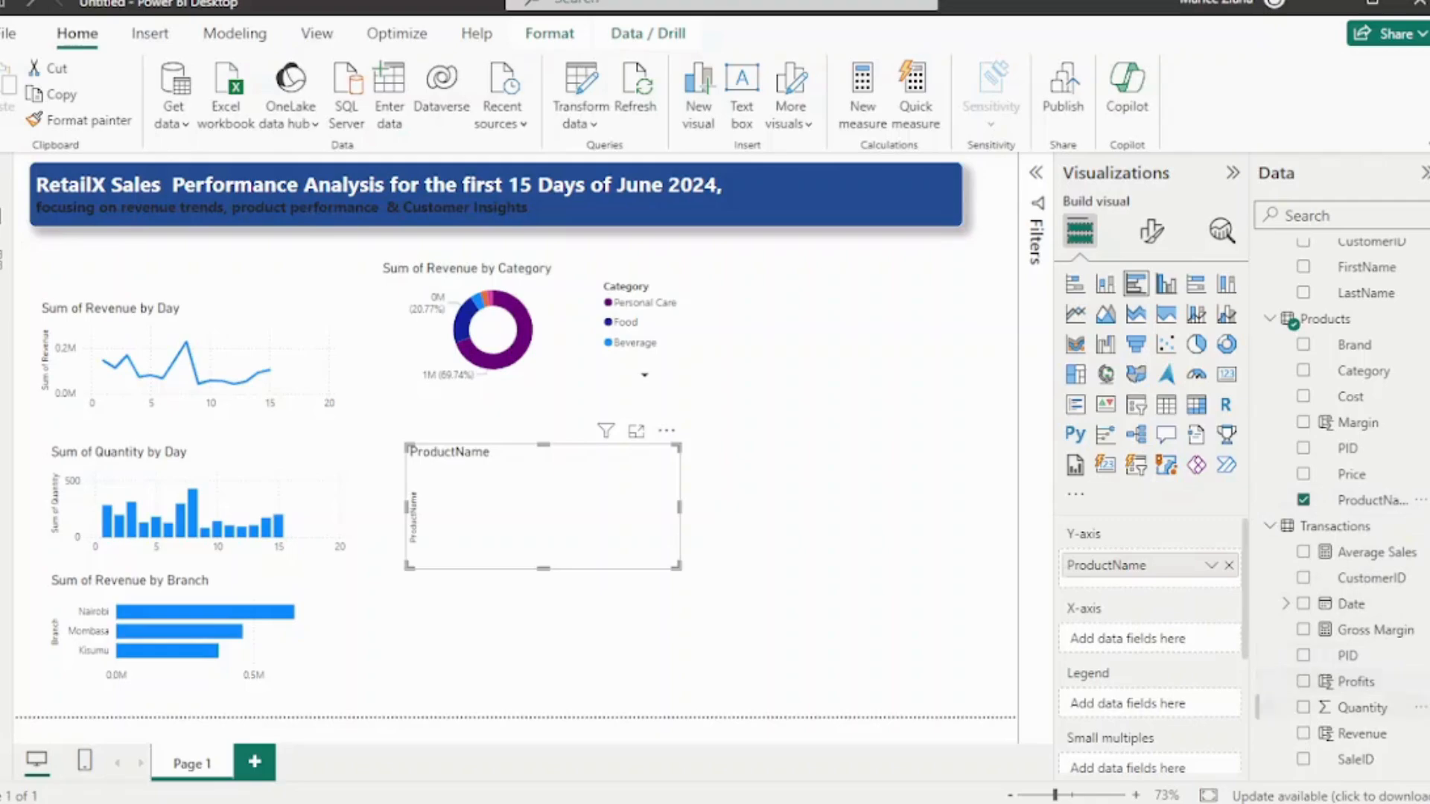
{"action": "left_click", "coordinate": [1303, 681]}
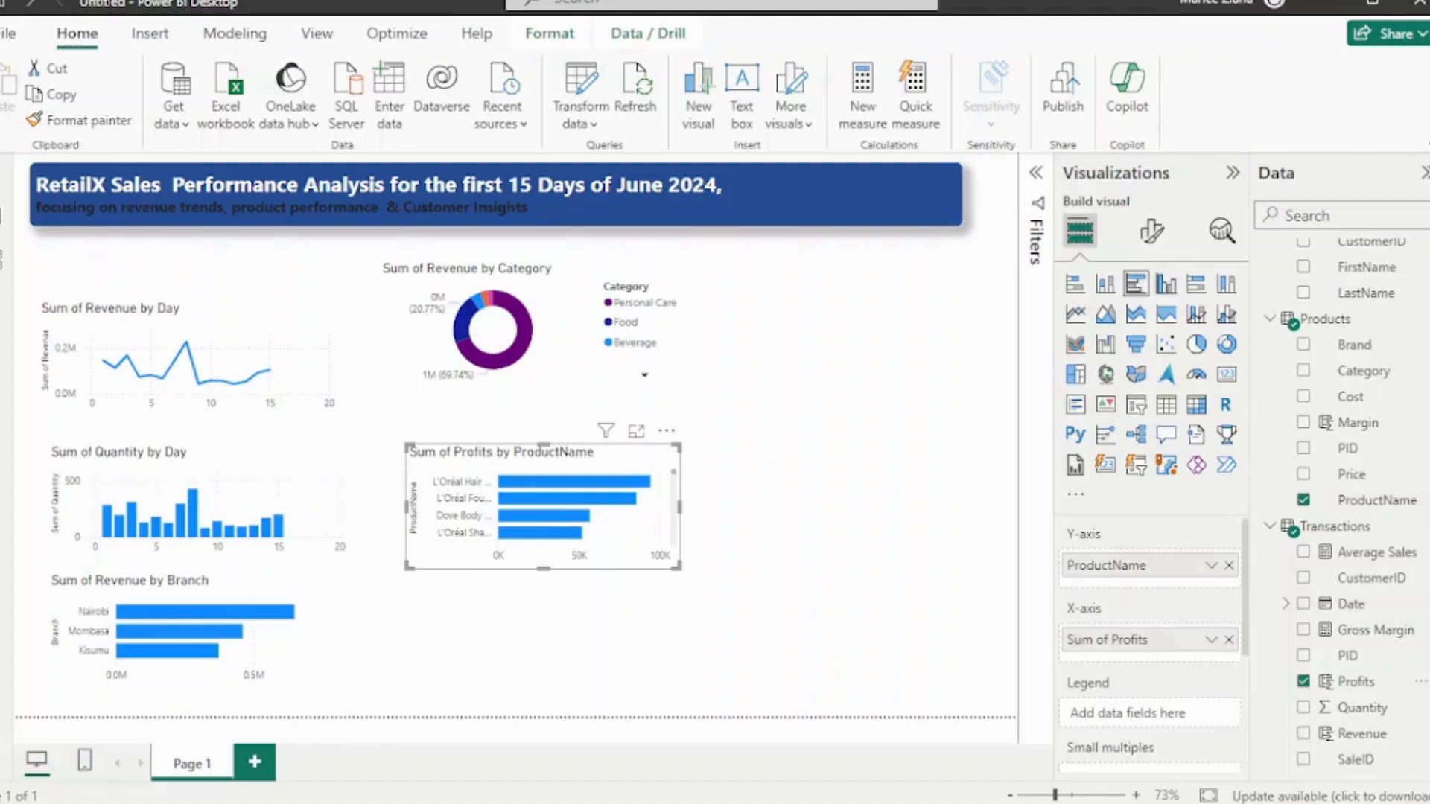
{"action": "left_click_drag", "start_coordinate": [676, 568], "coordinate": [711, 605]}
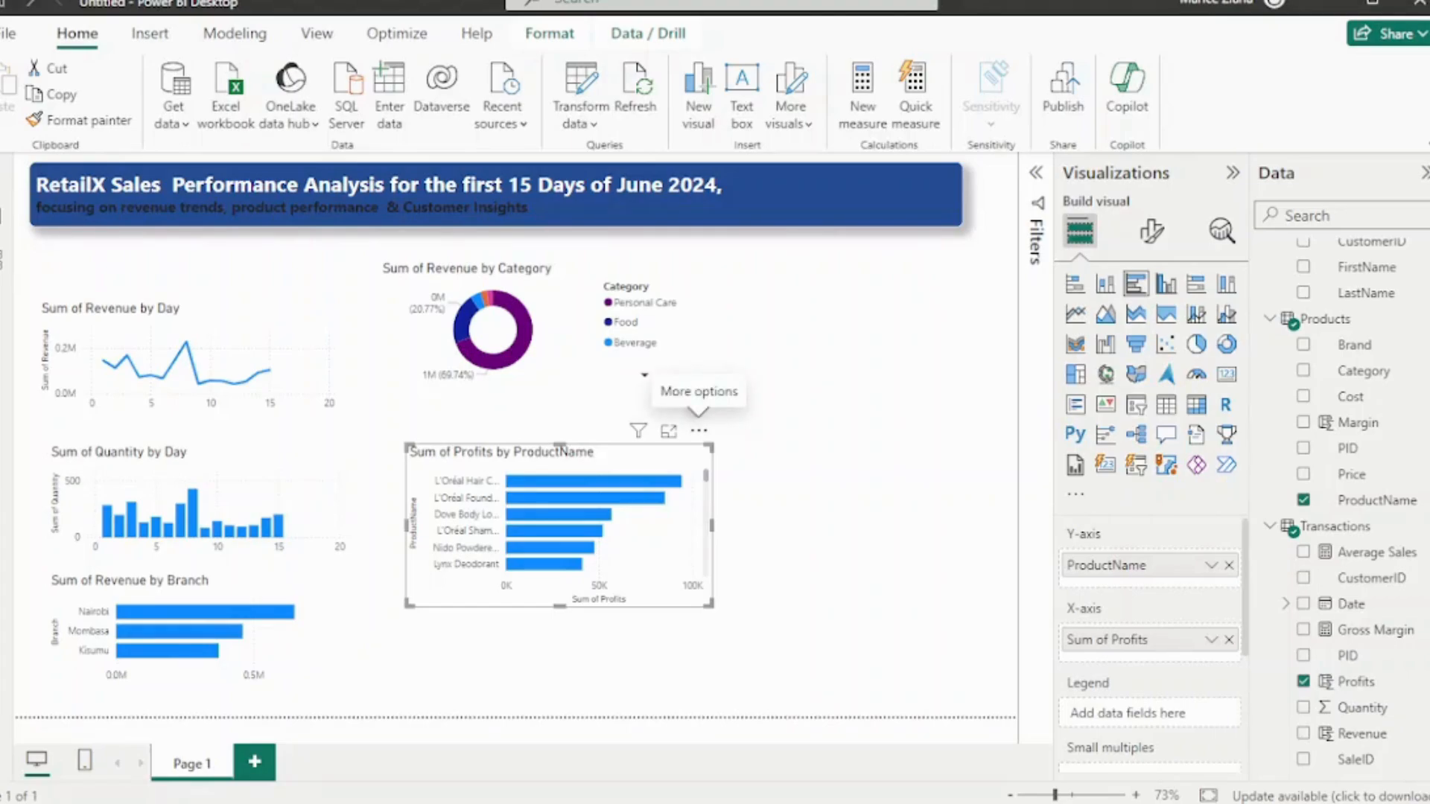
Filter the product profit chart to the top 5 ProductName items by Sum of Profits and enlarge the chart slightly
{"action": "left_click", "coordinate": [698, 431]}
{"action": "left_click", "coordinate": [698, 431]}
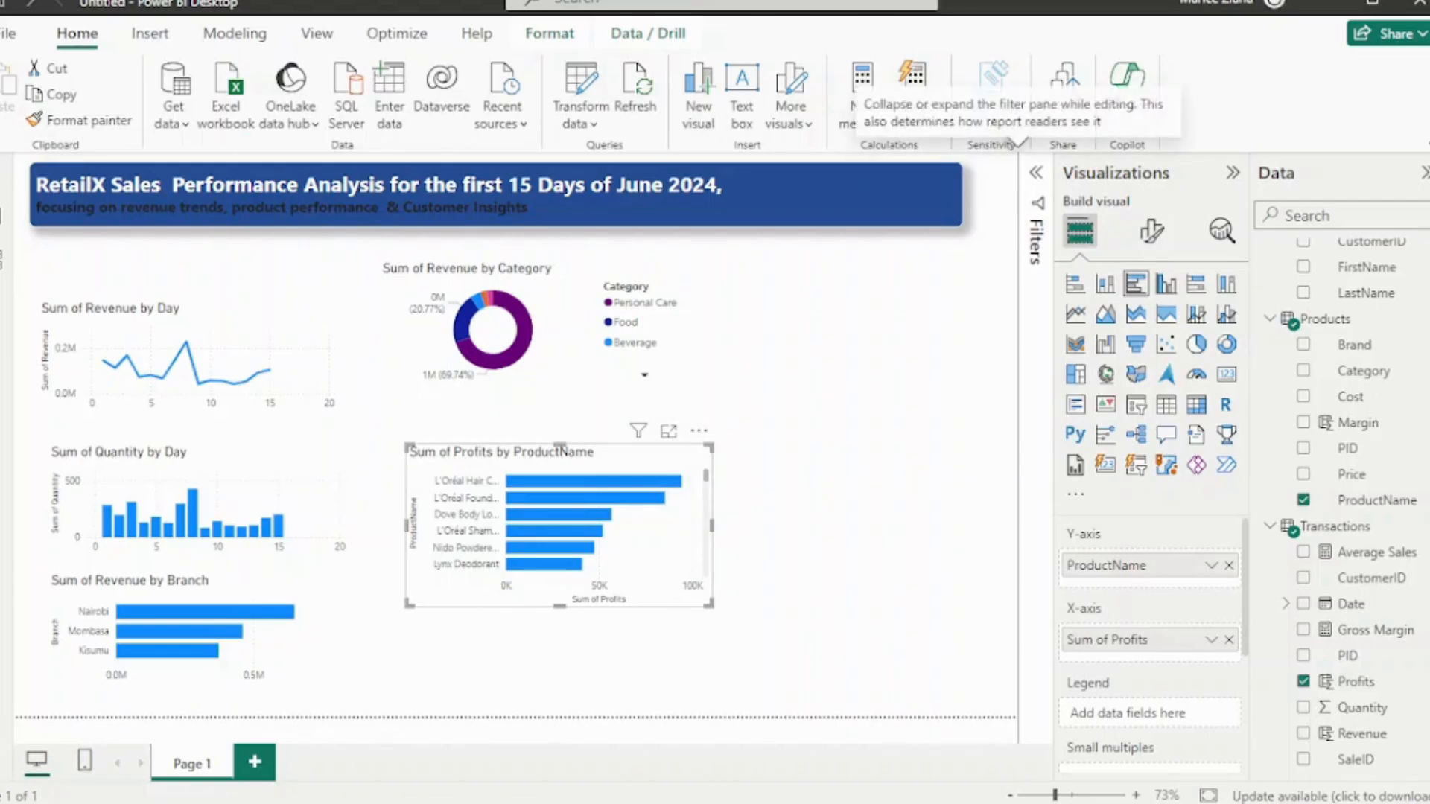
{"action": "left_click", "coordinate": [1036, 173]}
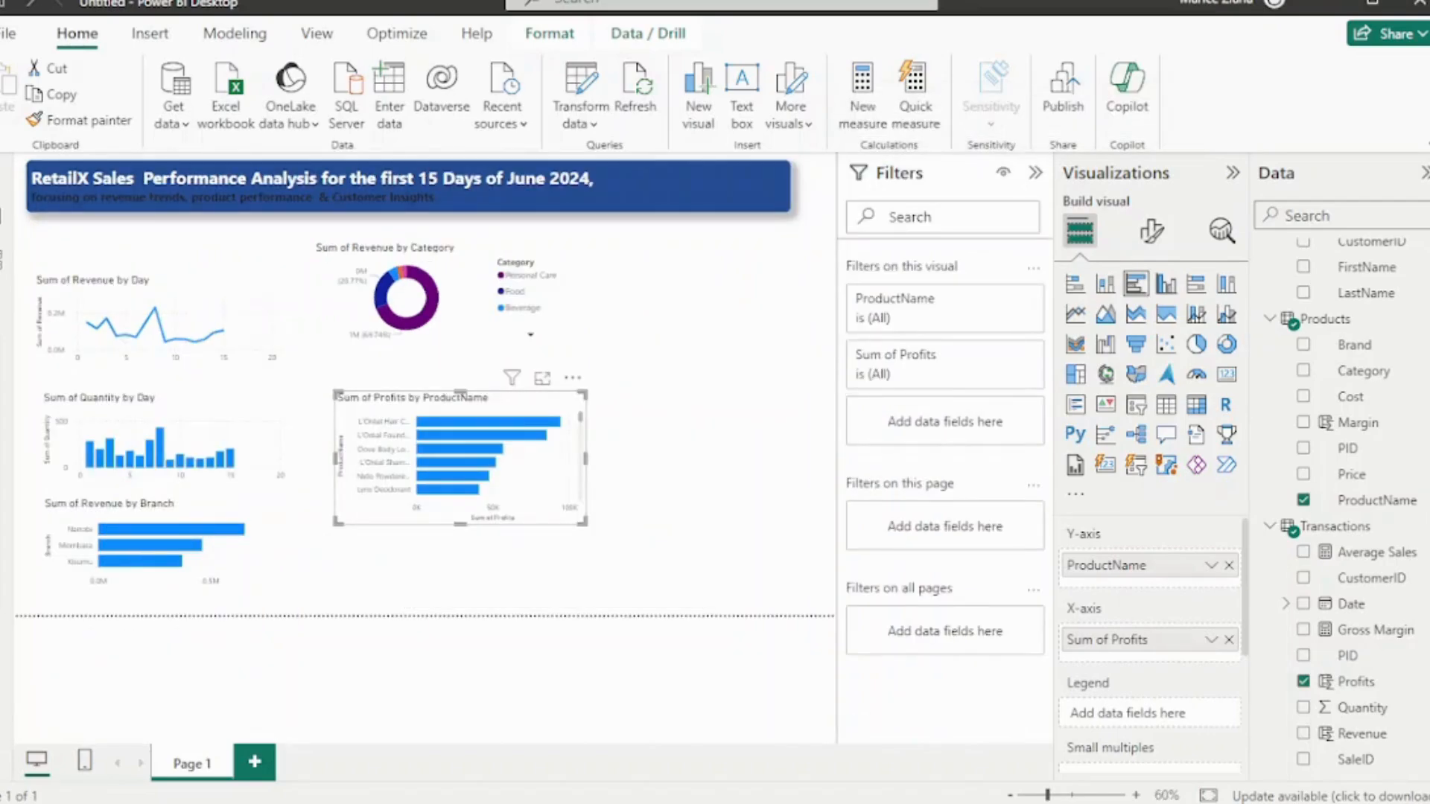
{"action": "left_click", "coordinate": [1001, 297]}
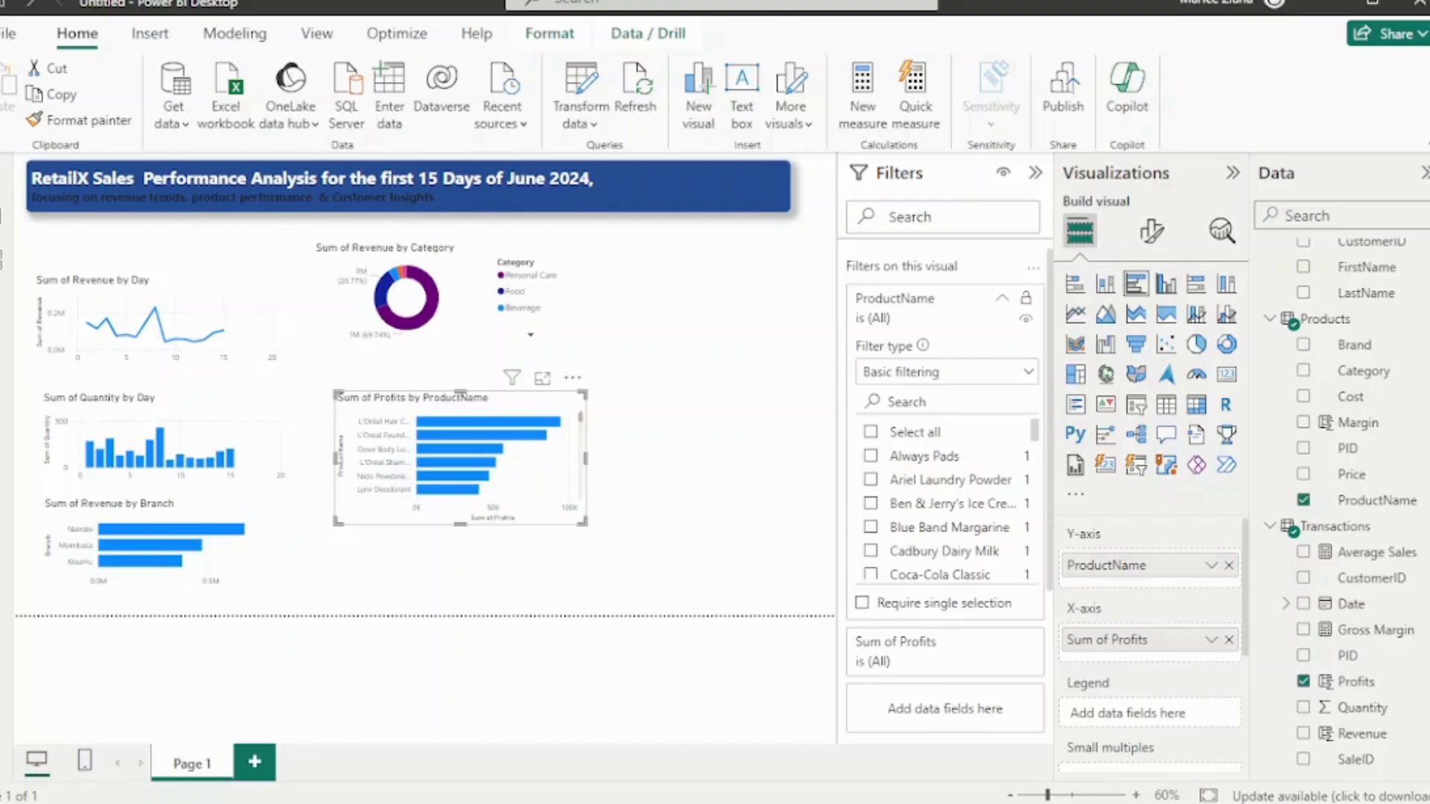
{"action": "left_click", "coordinate": [1028, 372]}
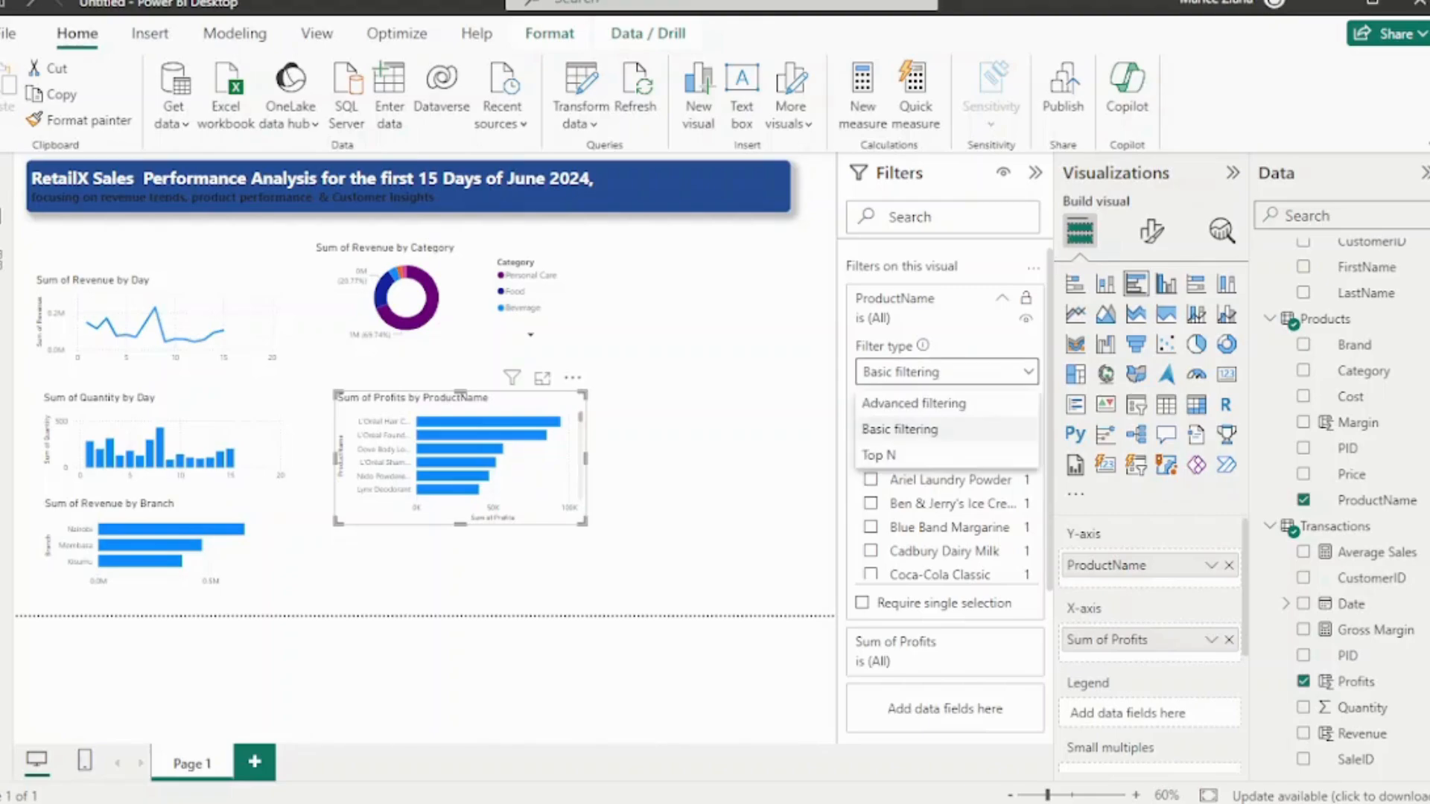
{"action": "left_click", "coordinate": [878, 454]}
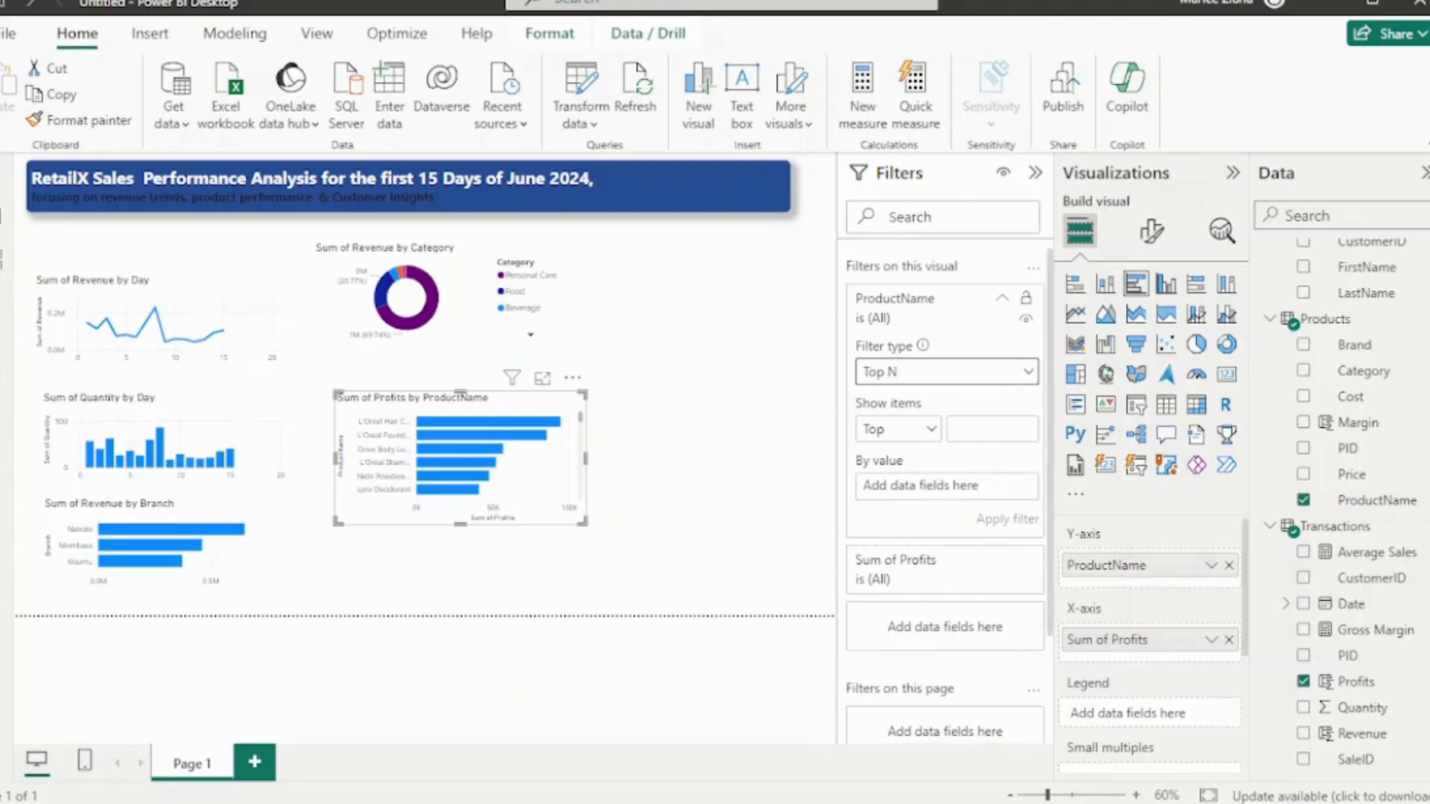
{"action": "left_click", "coordinate": [987, 429]}
{"action": "type", "text": "5"}
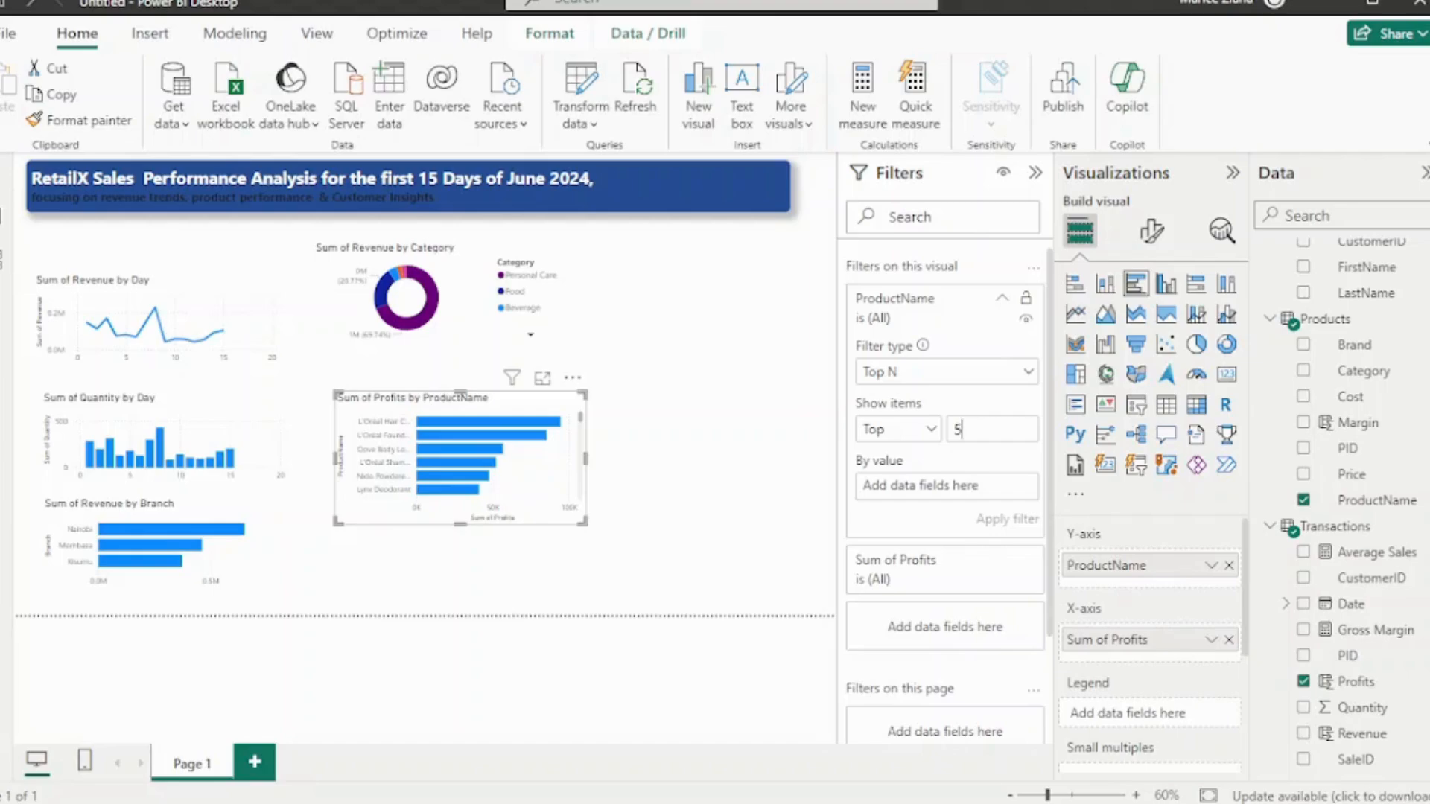
{"action": "left_click_drag", "start_coordinate": [1347, 681], "coordinate": [927, 484]}
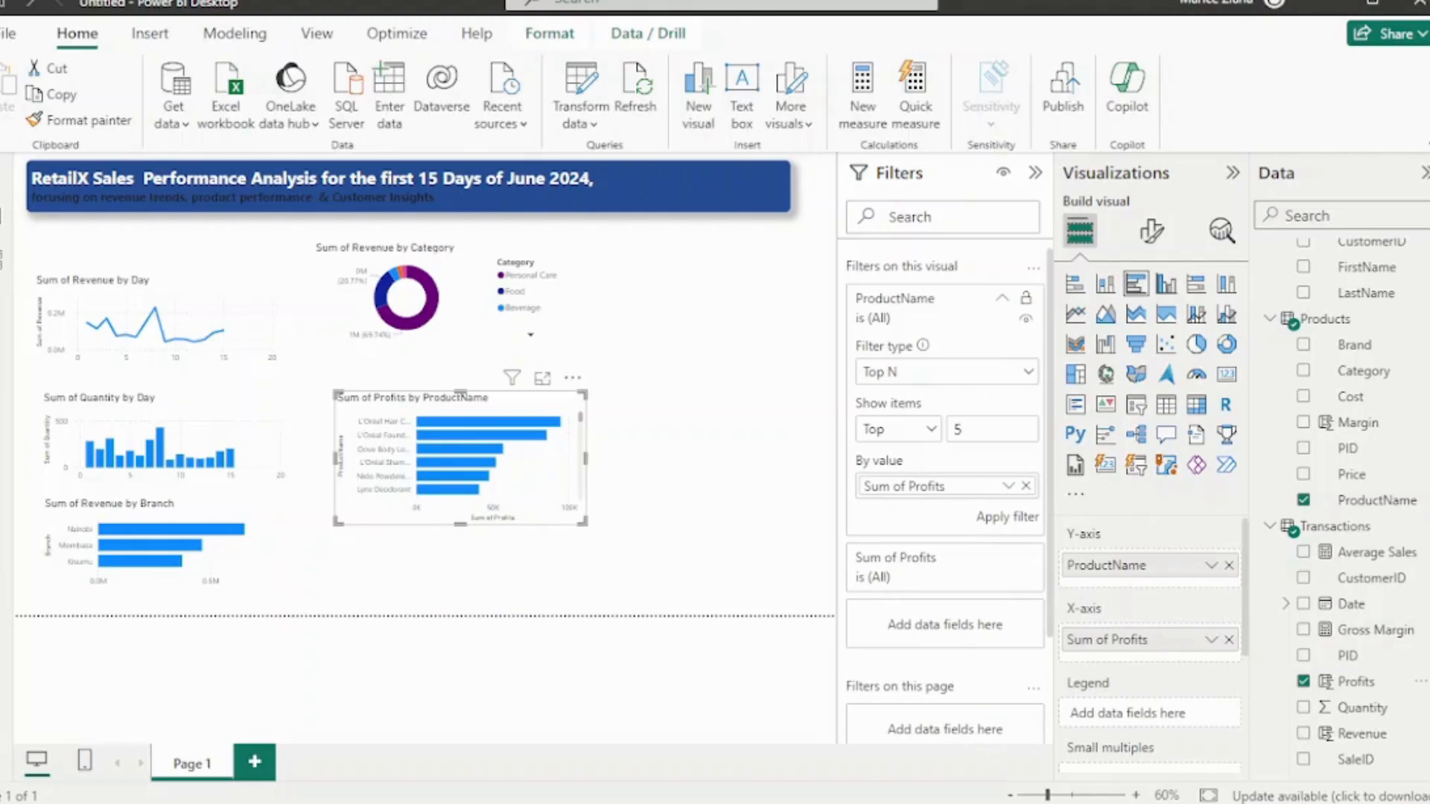
{"action": "left_click", "coordinate": [1006, 516]}
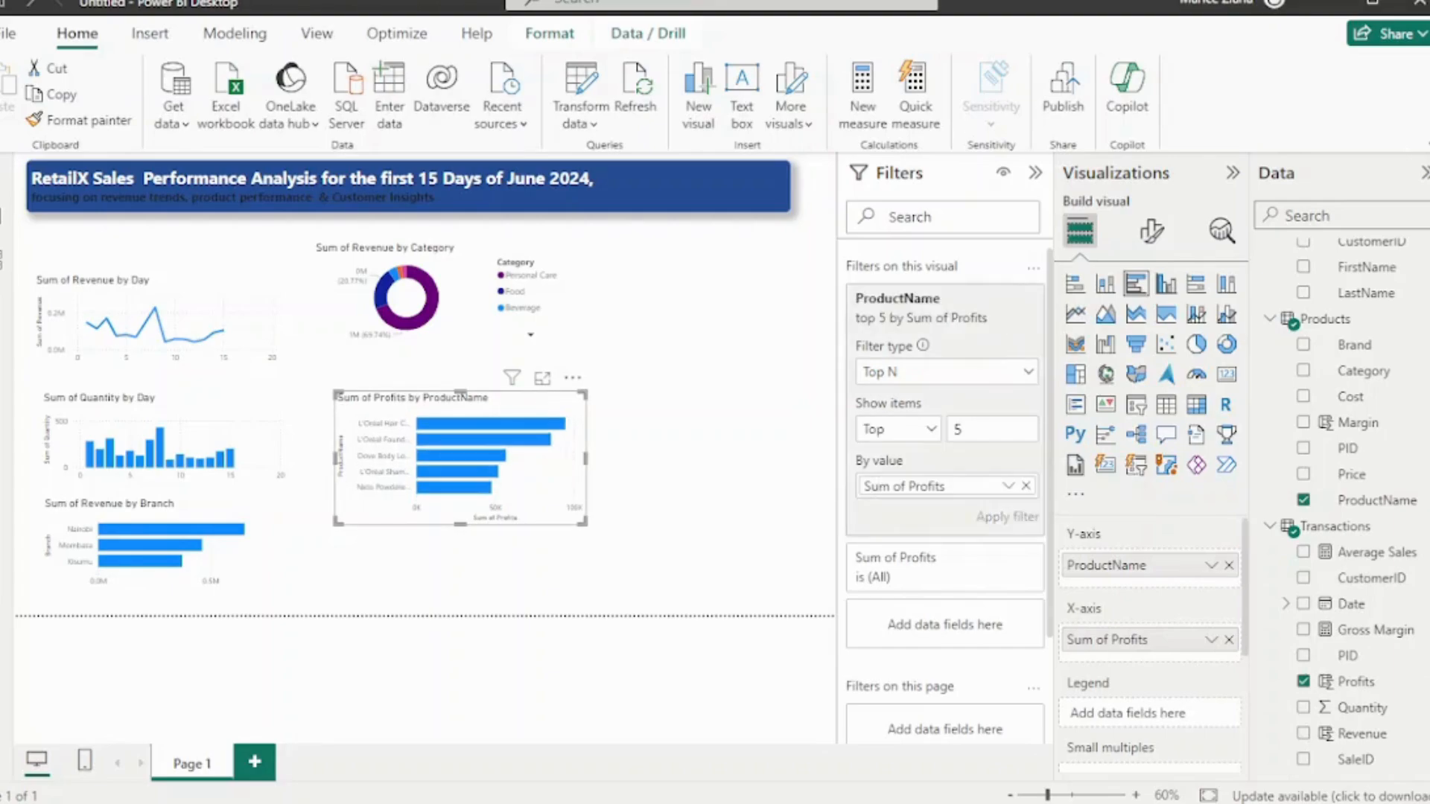
{"action": "left_click_drag", "start_coordinate": [584, 523], "coordinate": [615, 552]}
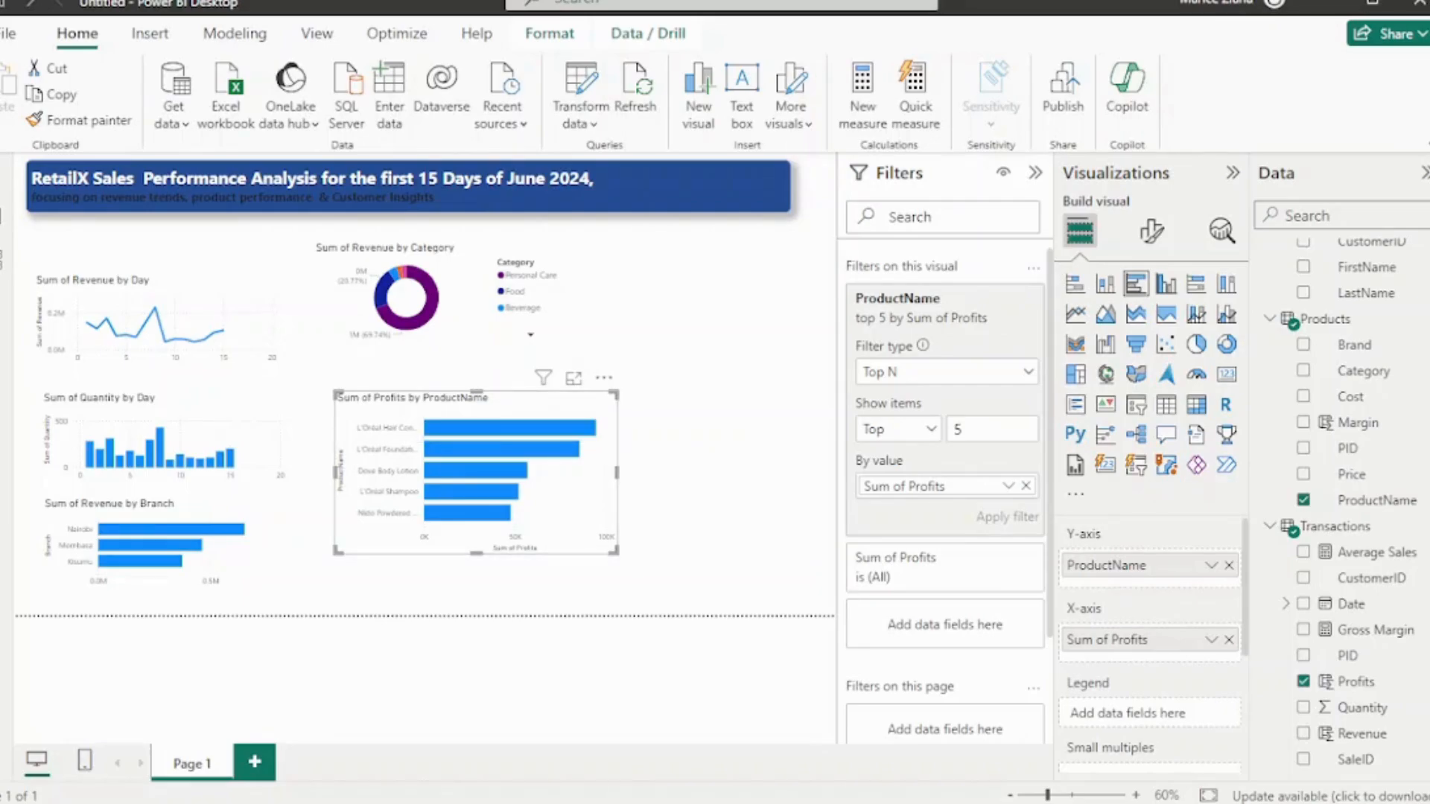
Change the product profit chart's title to "Top Performers" and center it horizontally
{"action": "left_click", "coordinate": [1151, 231]}
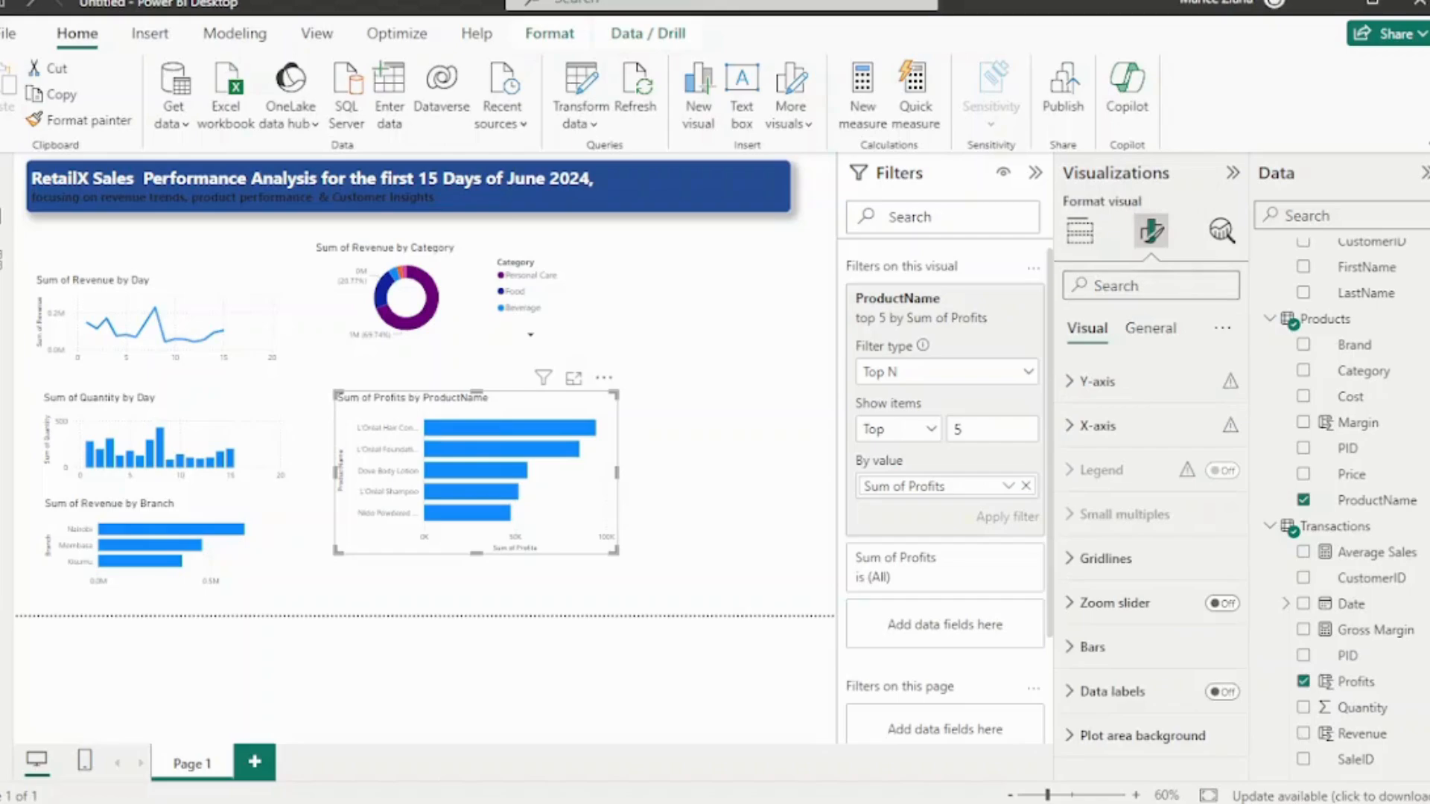
{"action": "left_click", "coordinate": [1150, 327]}
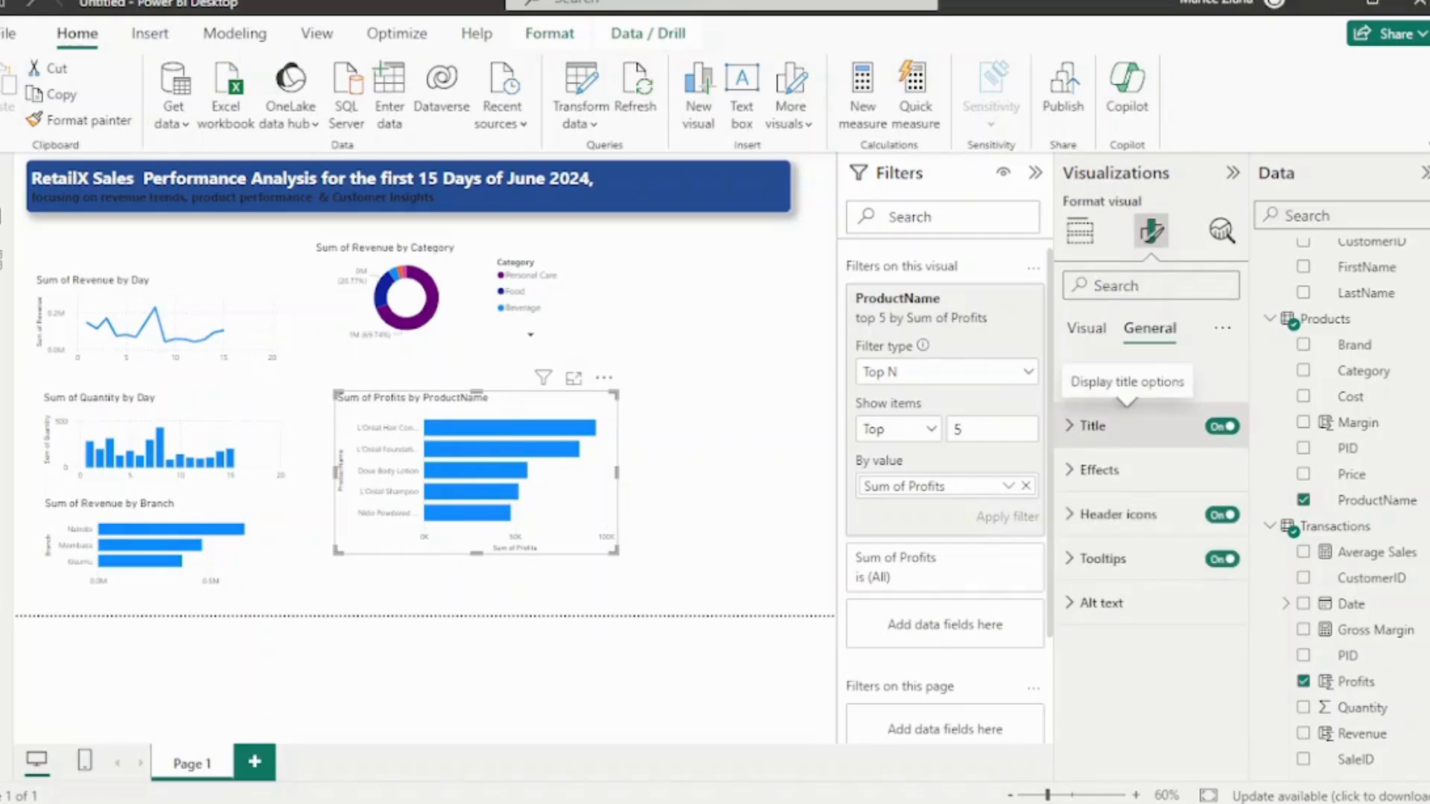
{"action": "left_click", "coordinate": [1092, 425]}
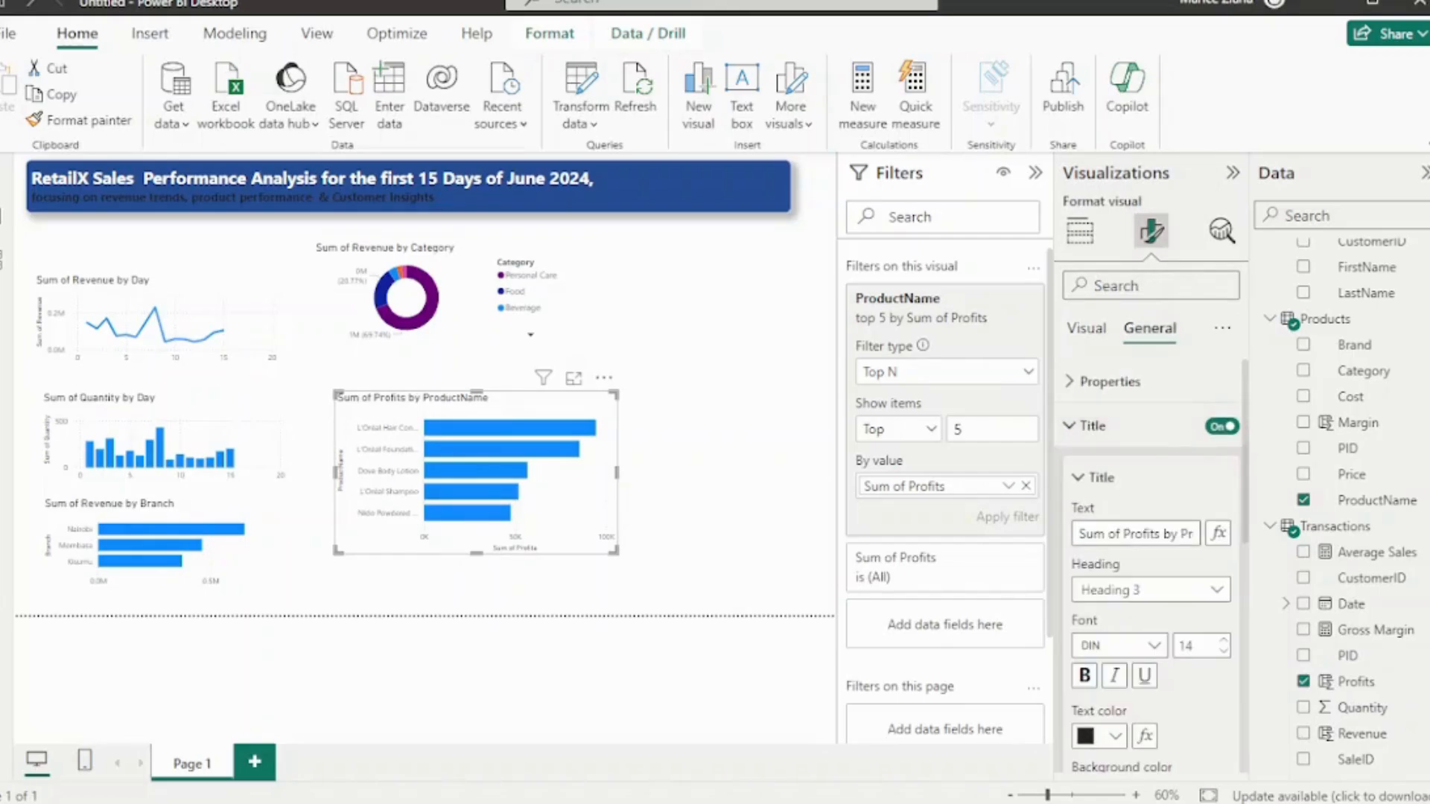
{"action": "left_click", "coordinate": [1179, 533]}
{"action": "key", "text": "ctrl+a"}
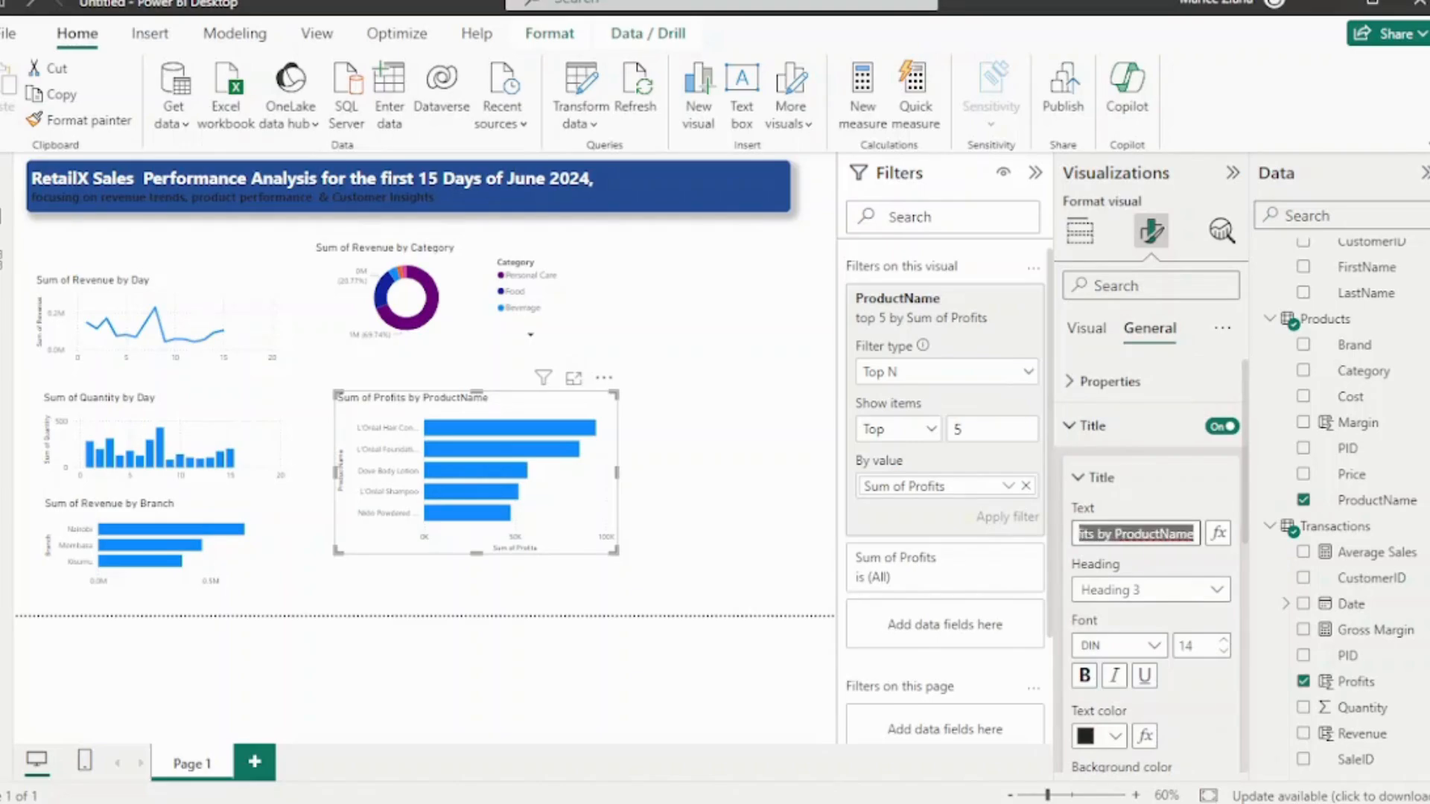
{"action": "type", "text": "To"}
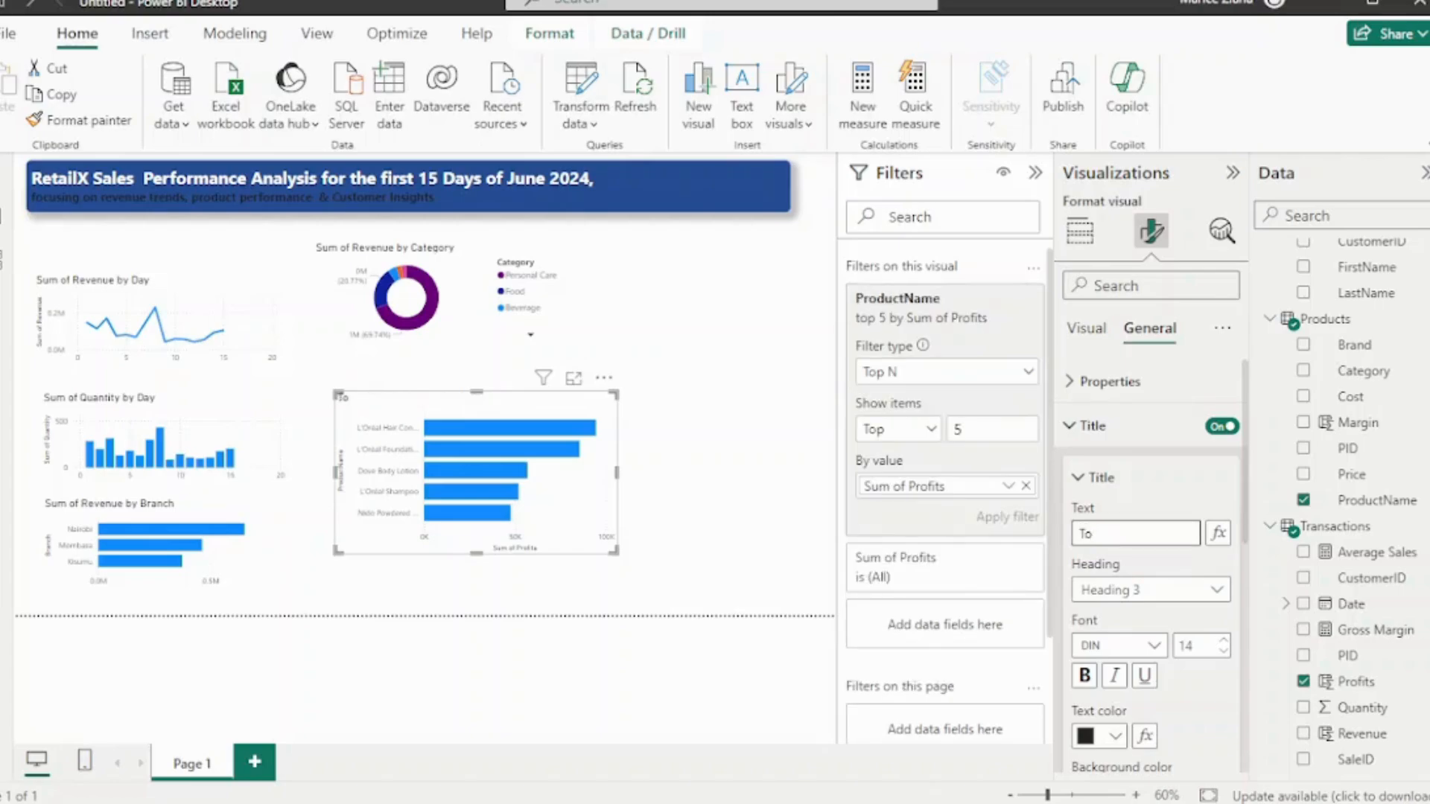
{"action": "type", "text": "p Performers"}
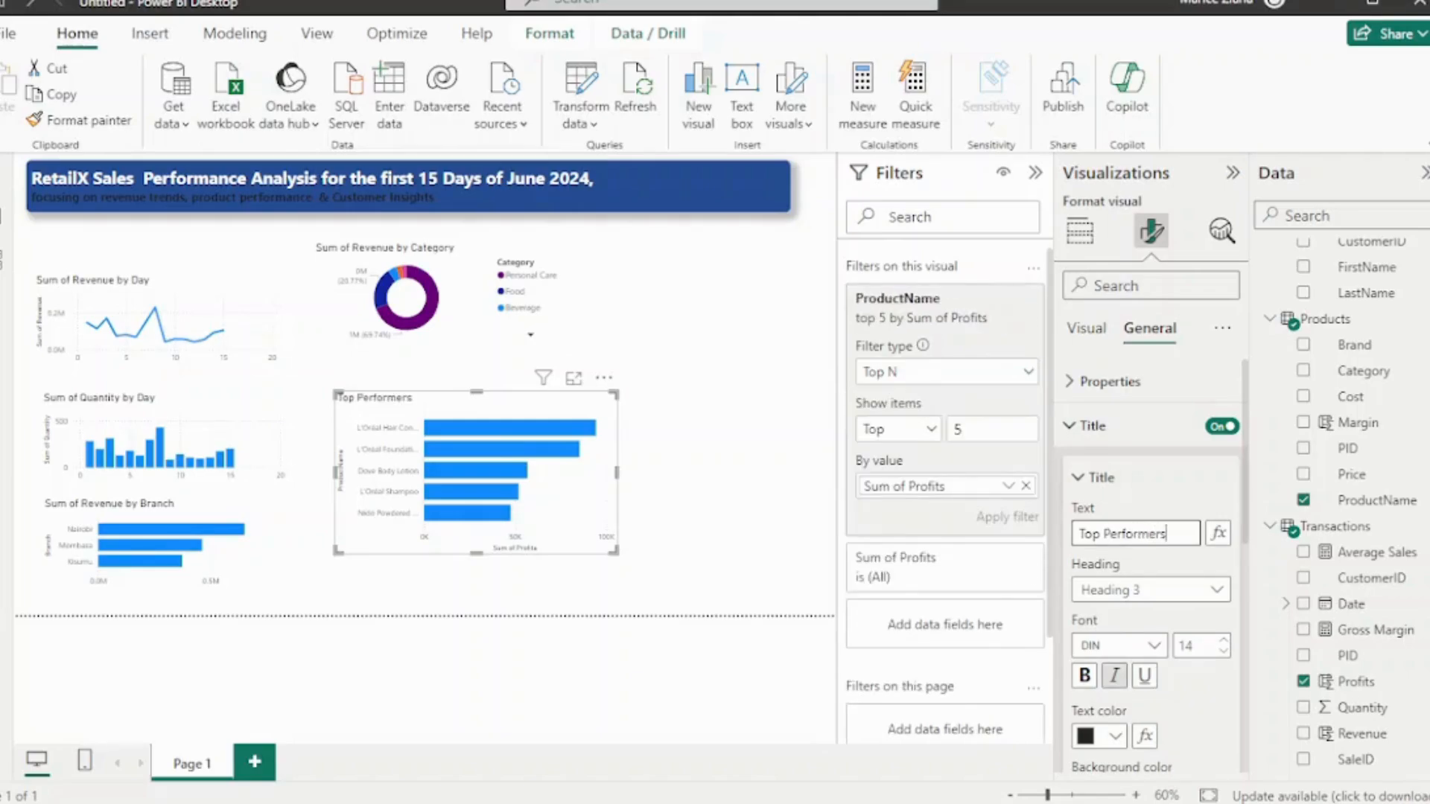
{"action": "scroll", "coordinate": [1150, 521], "scroll_direction": "down", "scroll_amount": 3}
{"action": "left_click", "coordinate": [1114, 635]}
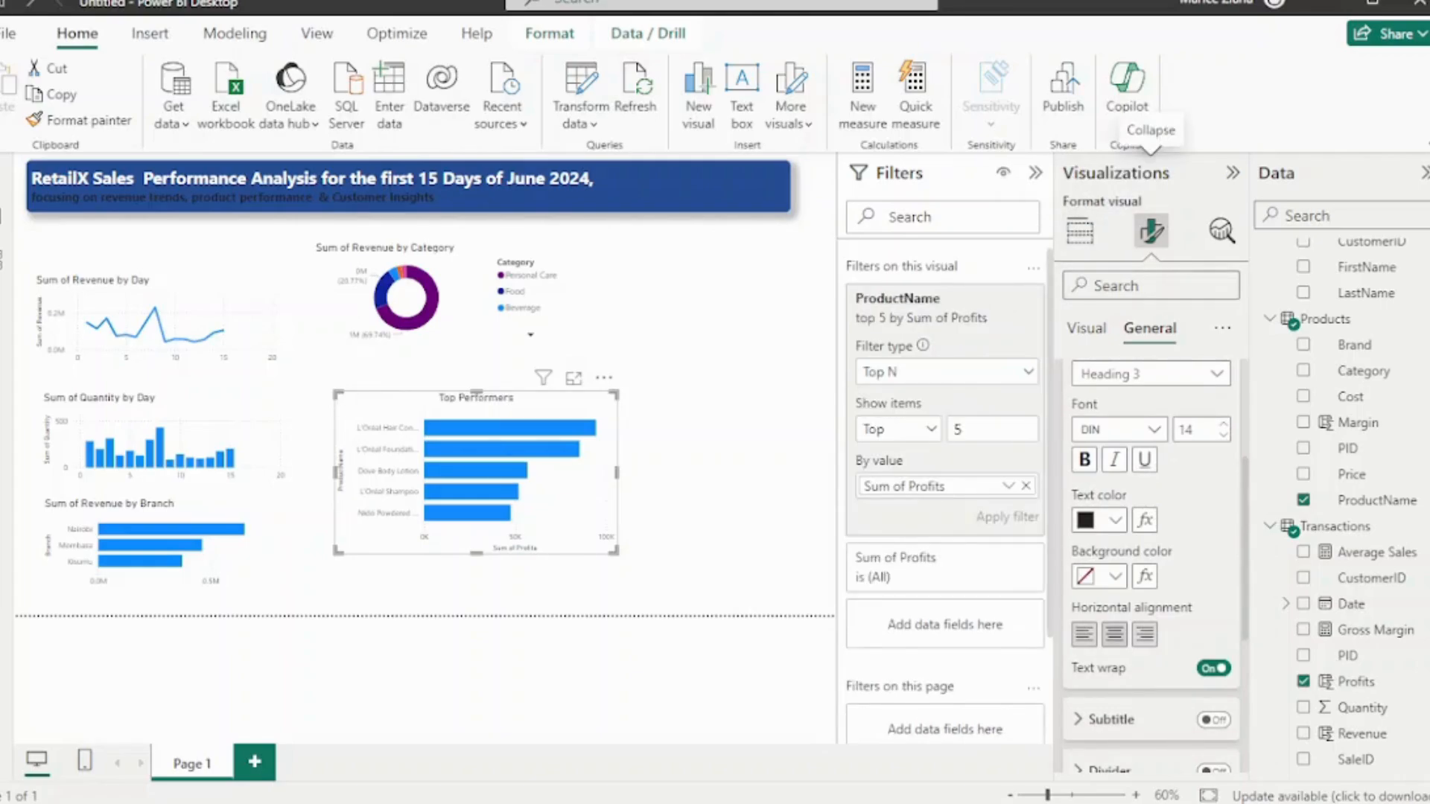
Shrink the Top Performers chart slightly, move it up directly beneath the category donut chart and collapse the Filters pane
{"action": "left_click", "coordinate": [1232, 173]}
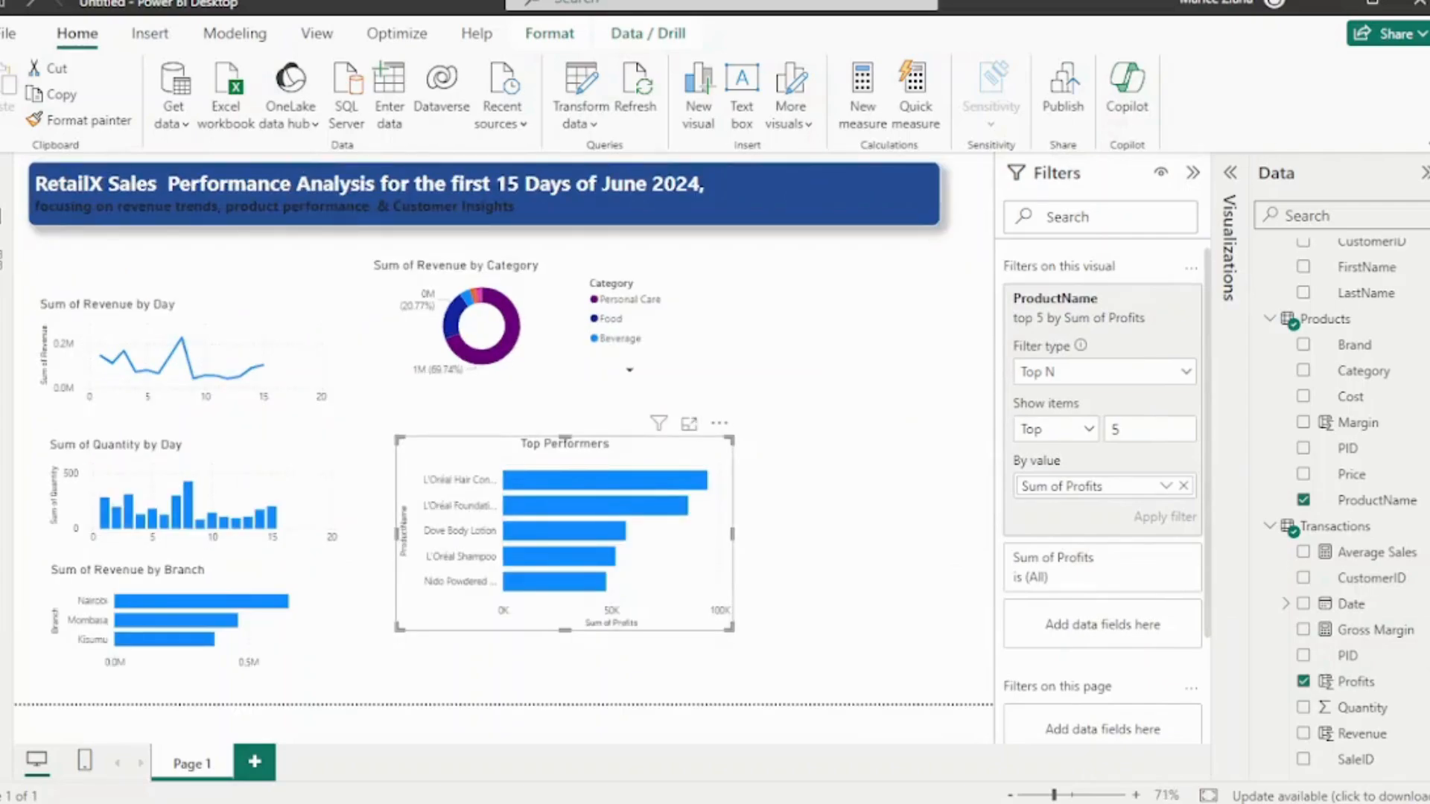
{"action": "left_click_drag", "start_coordinate": [732, 628], "coordinate": [702, 604]}
{"action": "left_click_drag", "start_coordinate": [633, 533], "coordinate": [600, 487]}
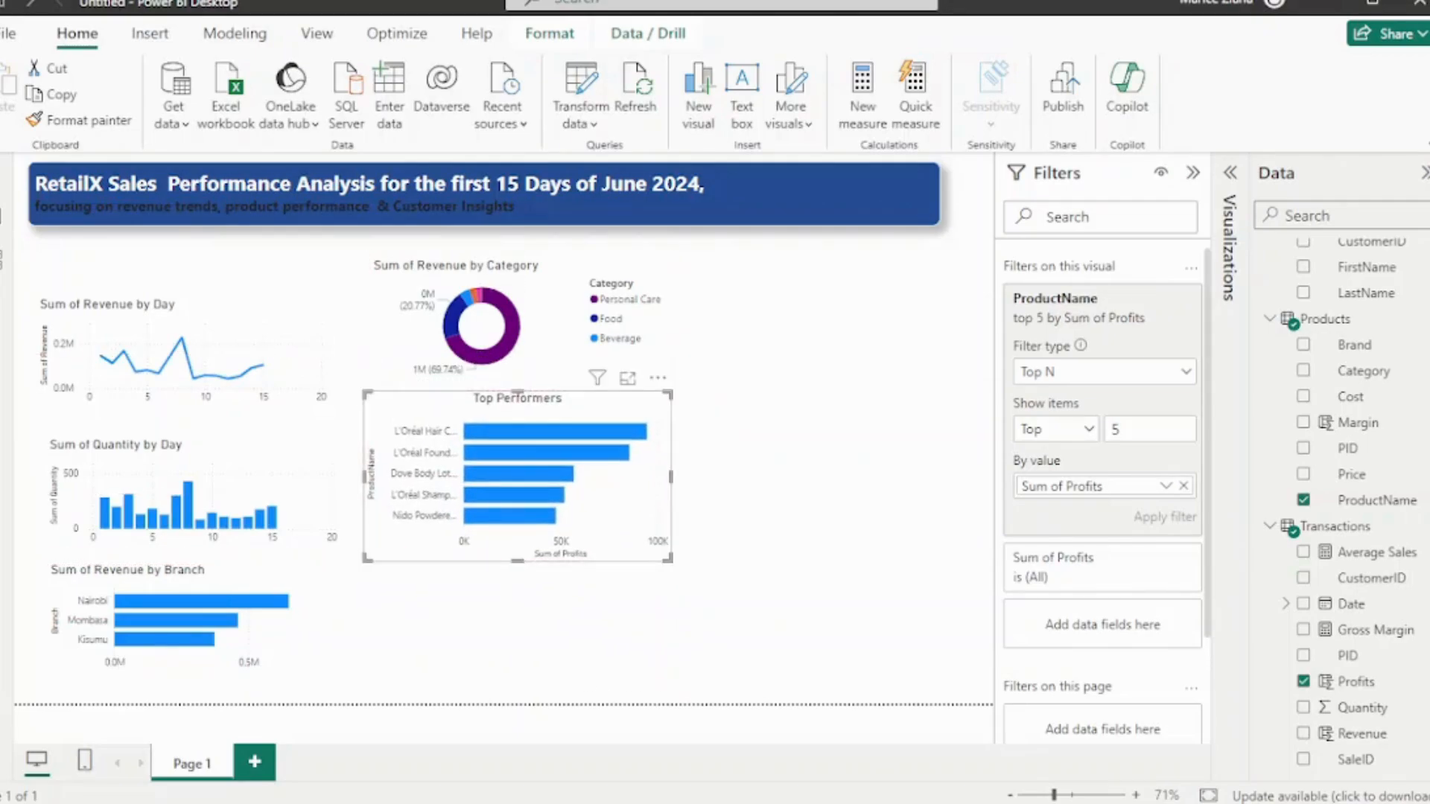
{"action": "left_click", "coordinate": [629, 370]}
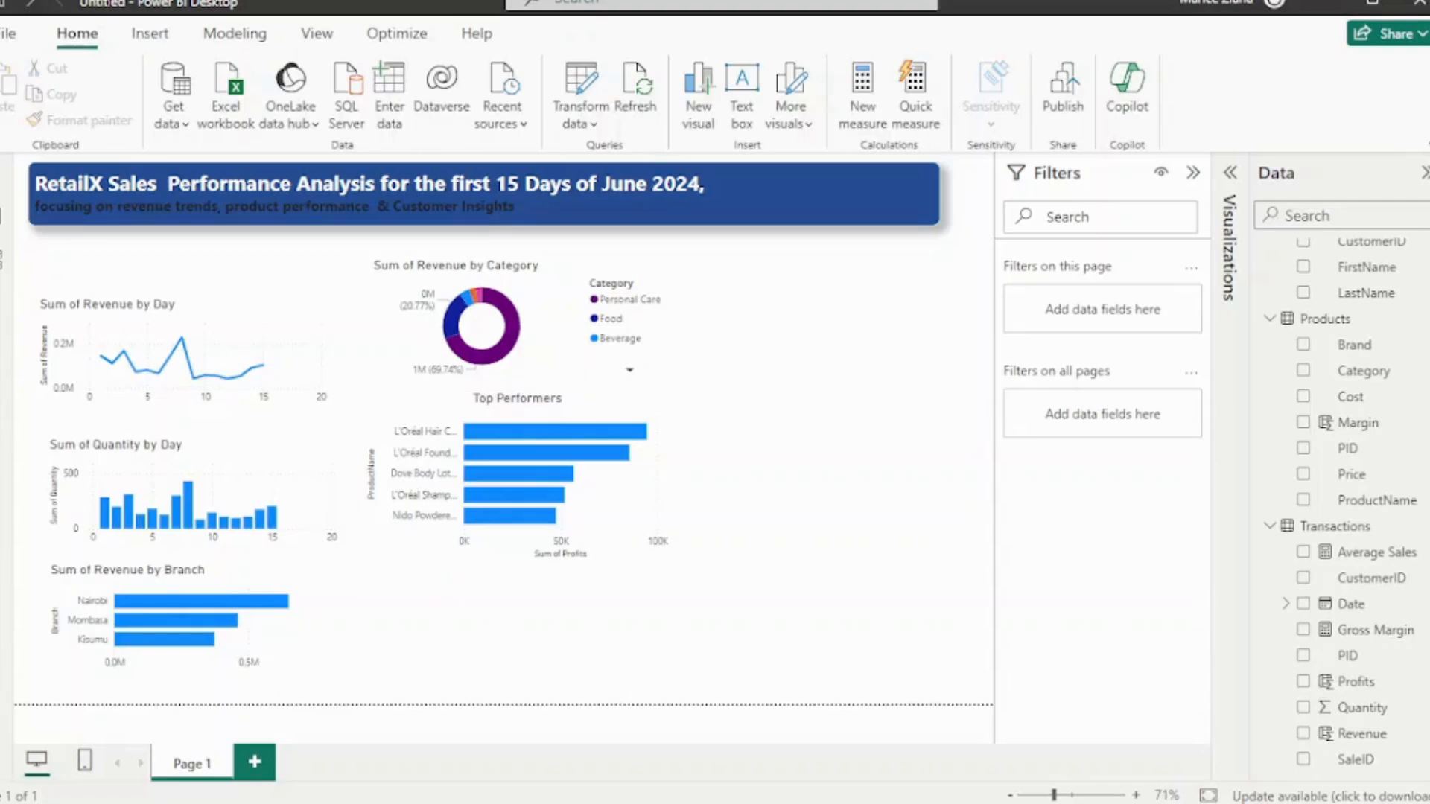
{"action": "left_click", "coordinate": [1193, 173]}
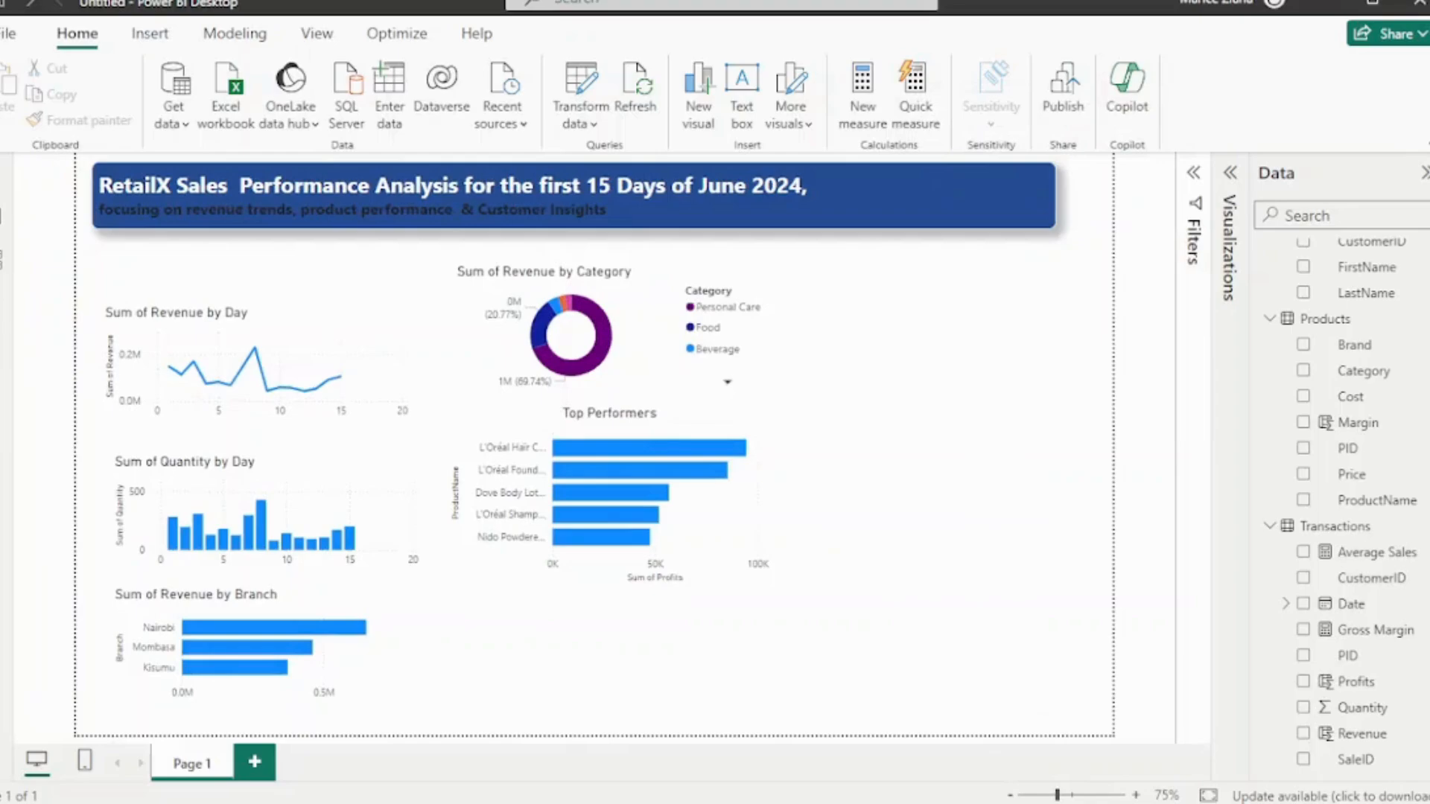
{"action": "left_click", "coordinate": [1229, 173]}
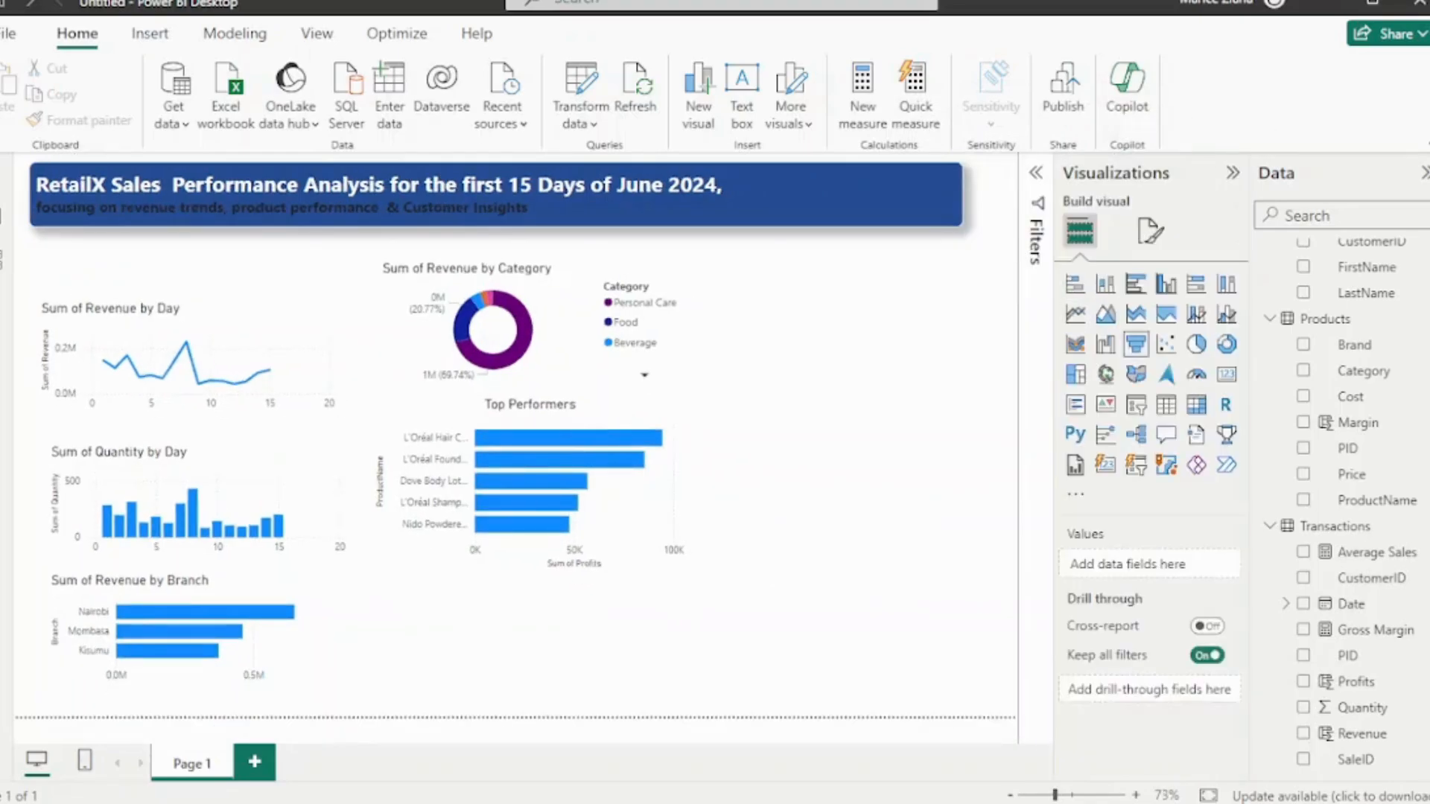
{"action": "left_click", "coordinate": [1078, 231]}
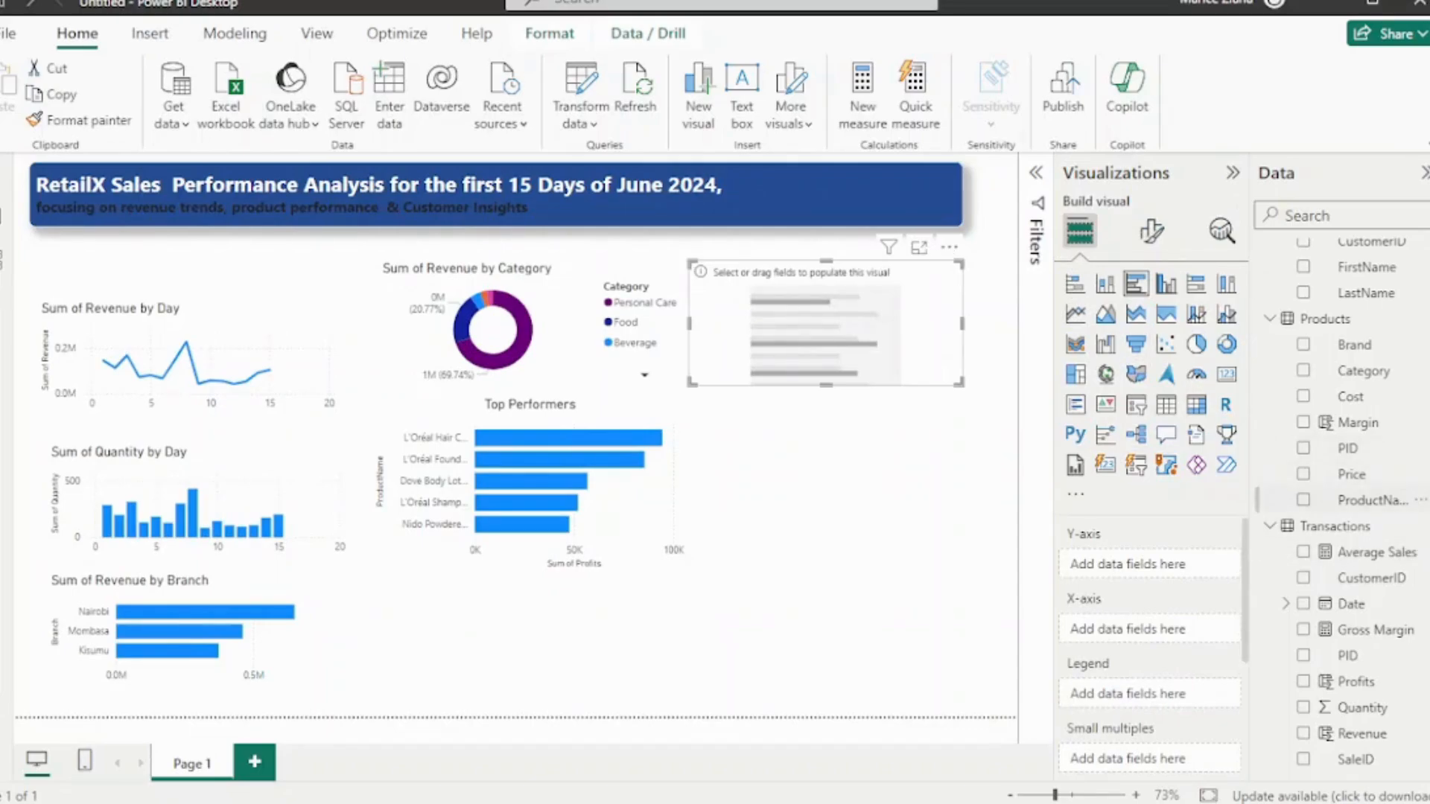
{"action": "left_click", "coordinate": [1303, 500]}
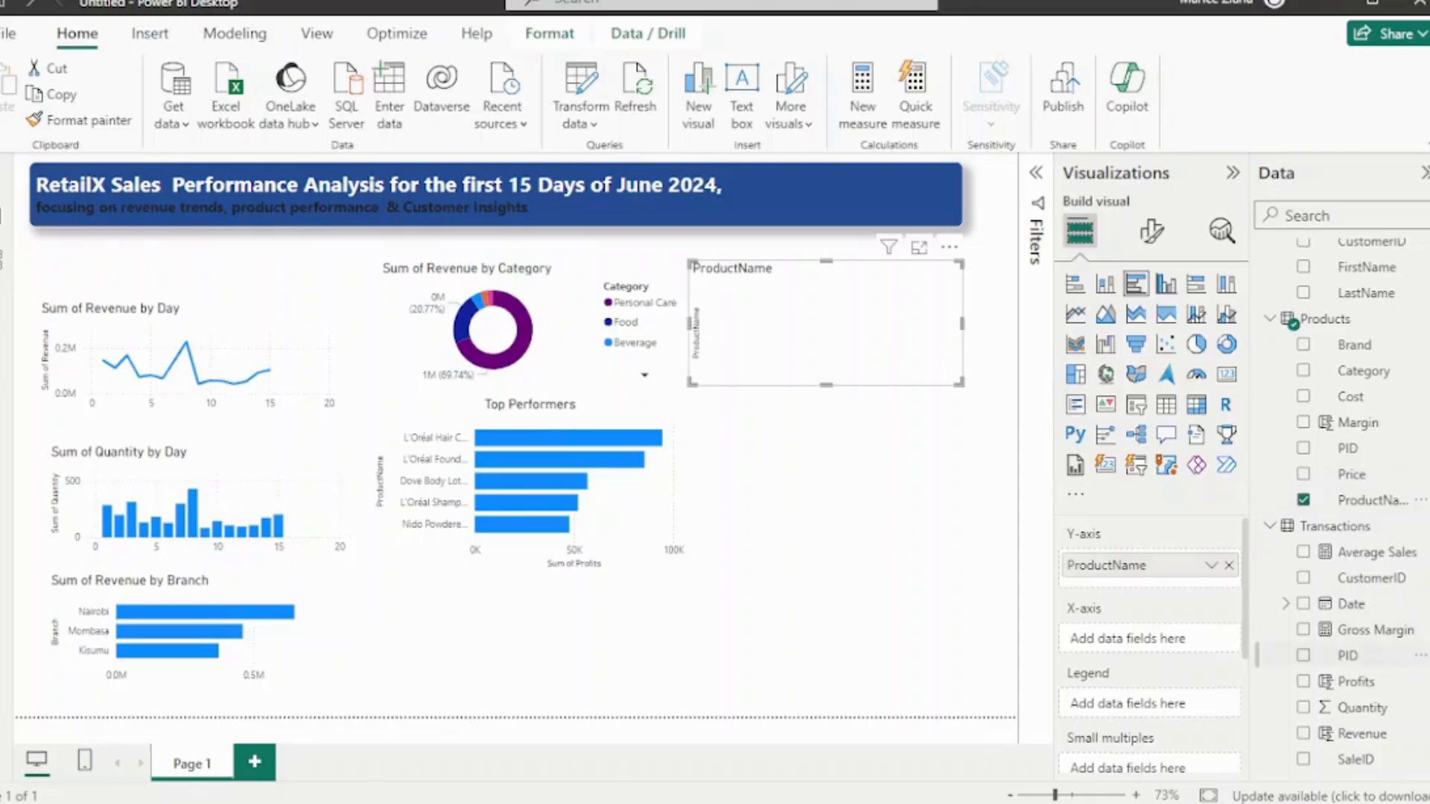
{"action": "left_click", "coordinate": [1303, 500]}
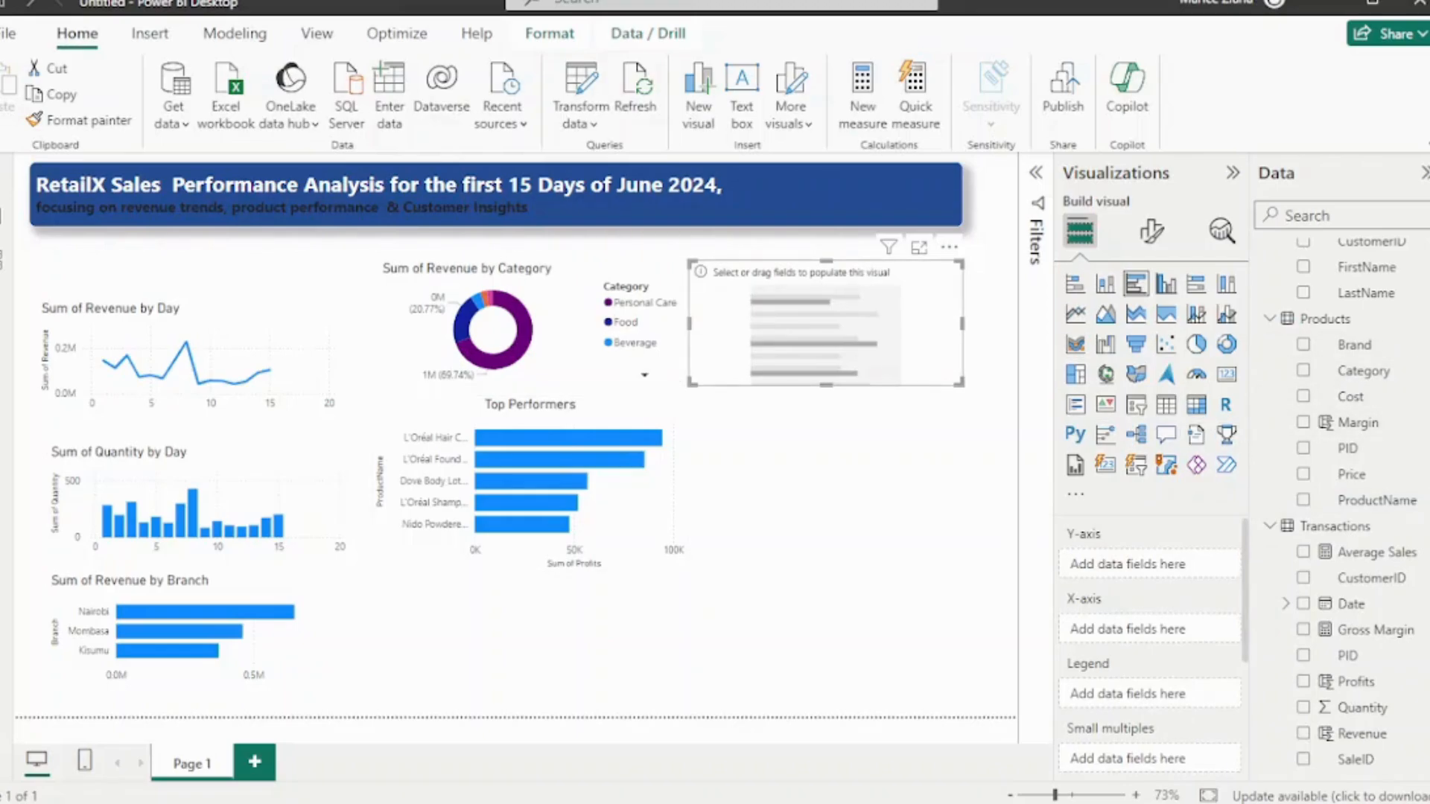
{"action": "key", "text": "Delete"}
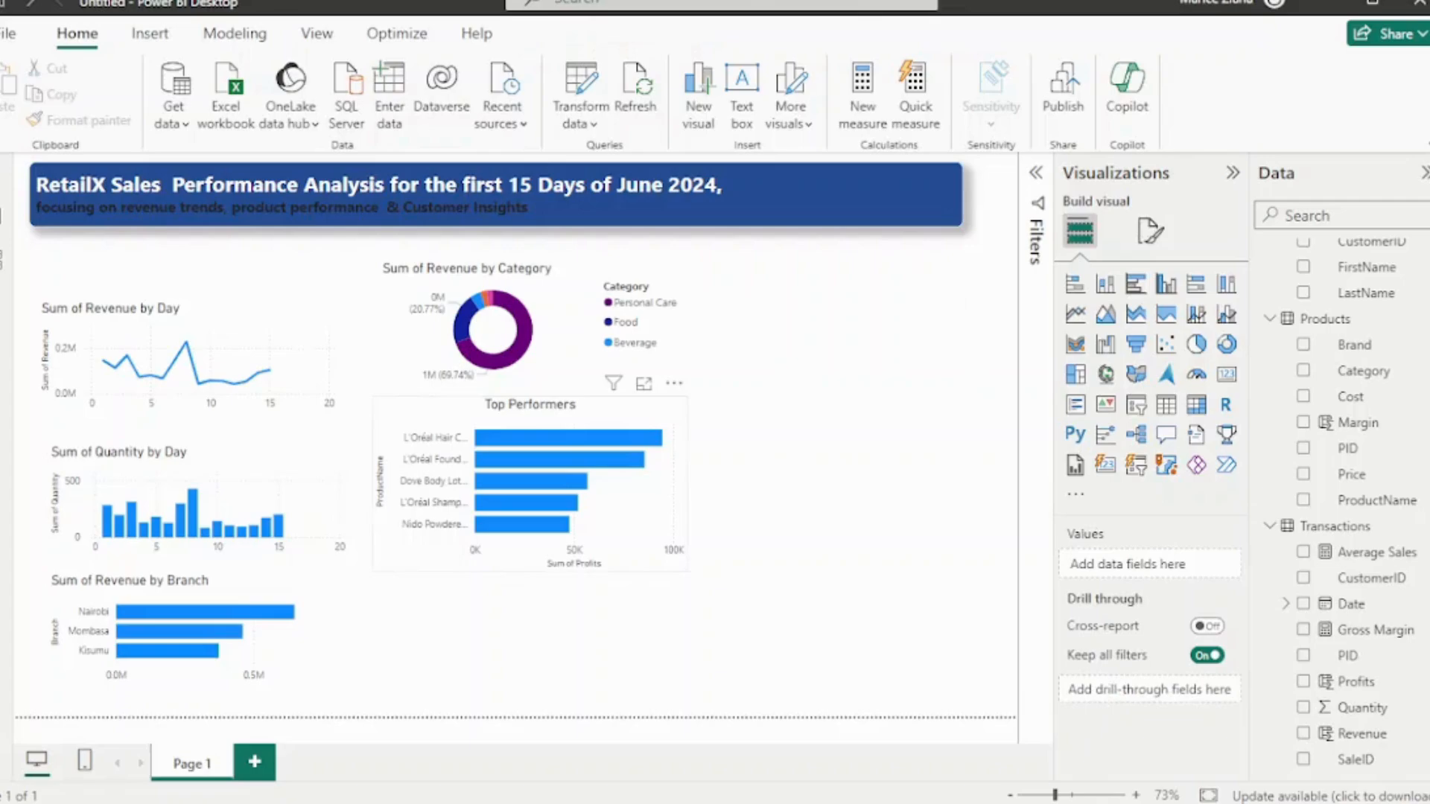
Duplicate the Top Performers chart, separate the two and fit one, slightly smaller, beside the category donut chart below the title banner
{"action": "left_click", "coordinate": [630, 497]}
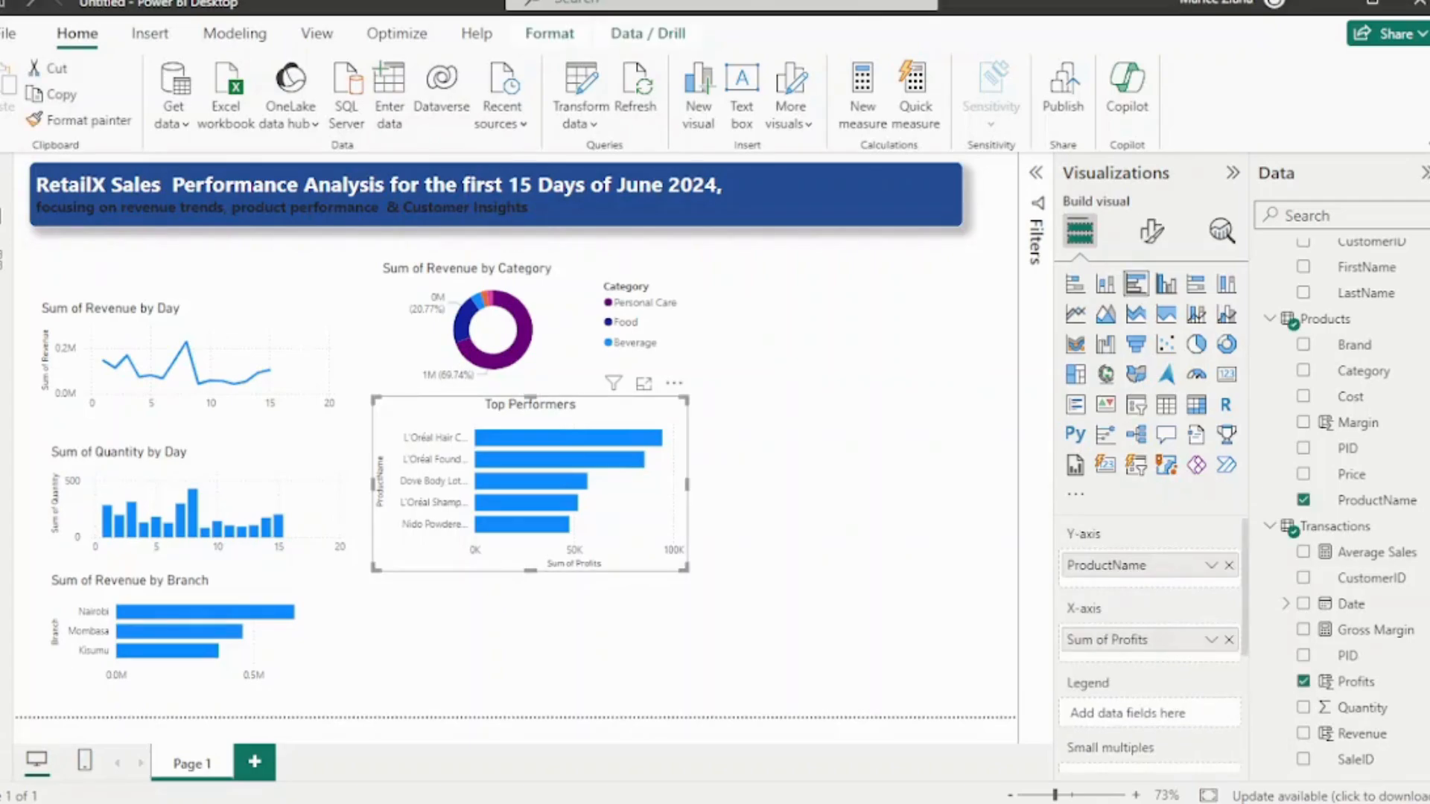
{"action": "key", "text": "ctrl+v"}
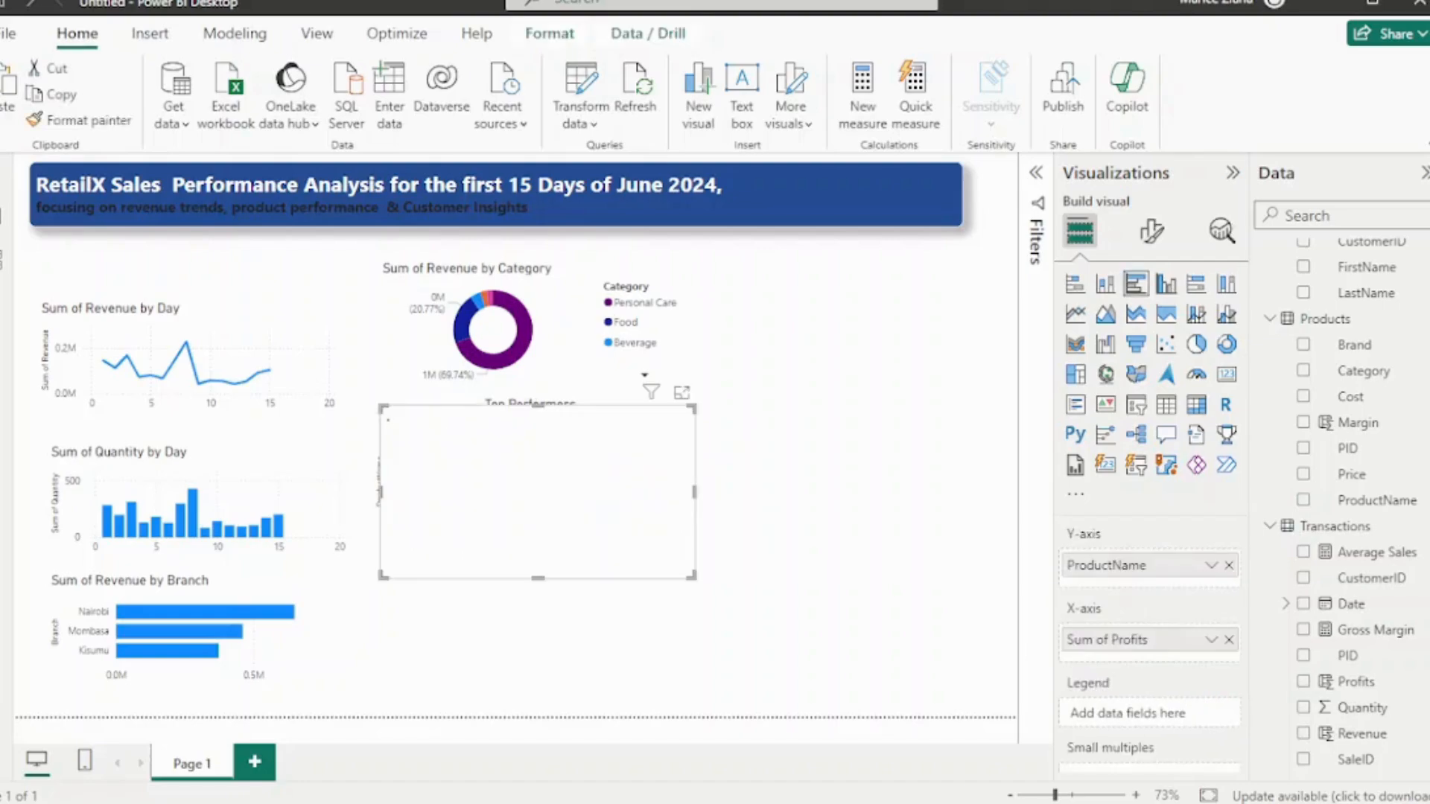
{"action": "left_click_drag", "start_coordinate": [730, 555], "coordinate": [597, 554]}
{"action": "left_click_drag", "start_coordinate": [581, 410], "coordinate": [857, 255]}
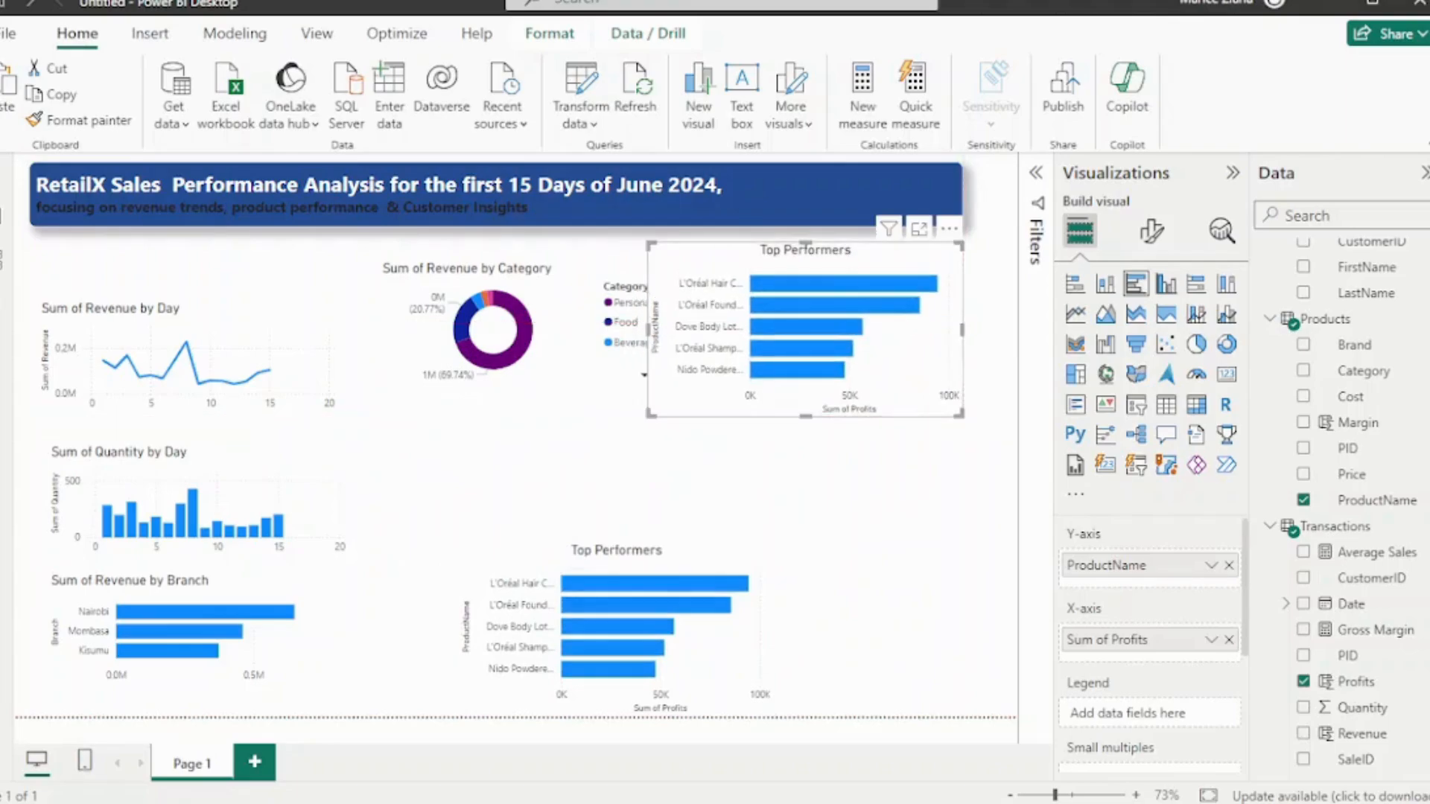
{"action": "left_click_drag", "start_coordinate": [962, 415], "coordinate": [929, 385]}
{"action": "left_click_drag", "start_coordinate": [856, 255], "coordinate": [912, 264]}
Move the lower Top Performers chart back beneath the category donut chart and enlarge it, mainly in height
{"action": "left_click_drag", "start_coordinate": [616, 551], "coordinate": [536, 427]}
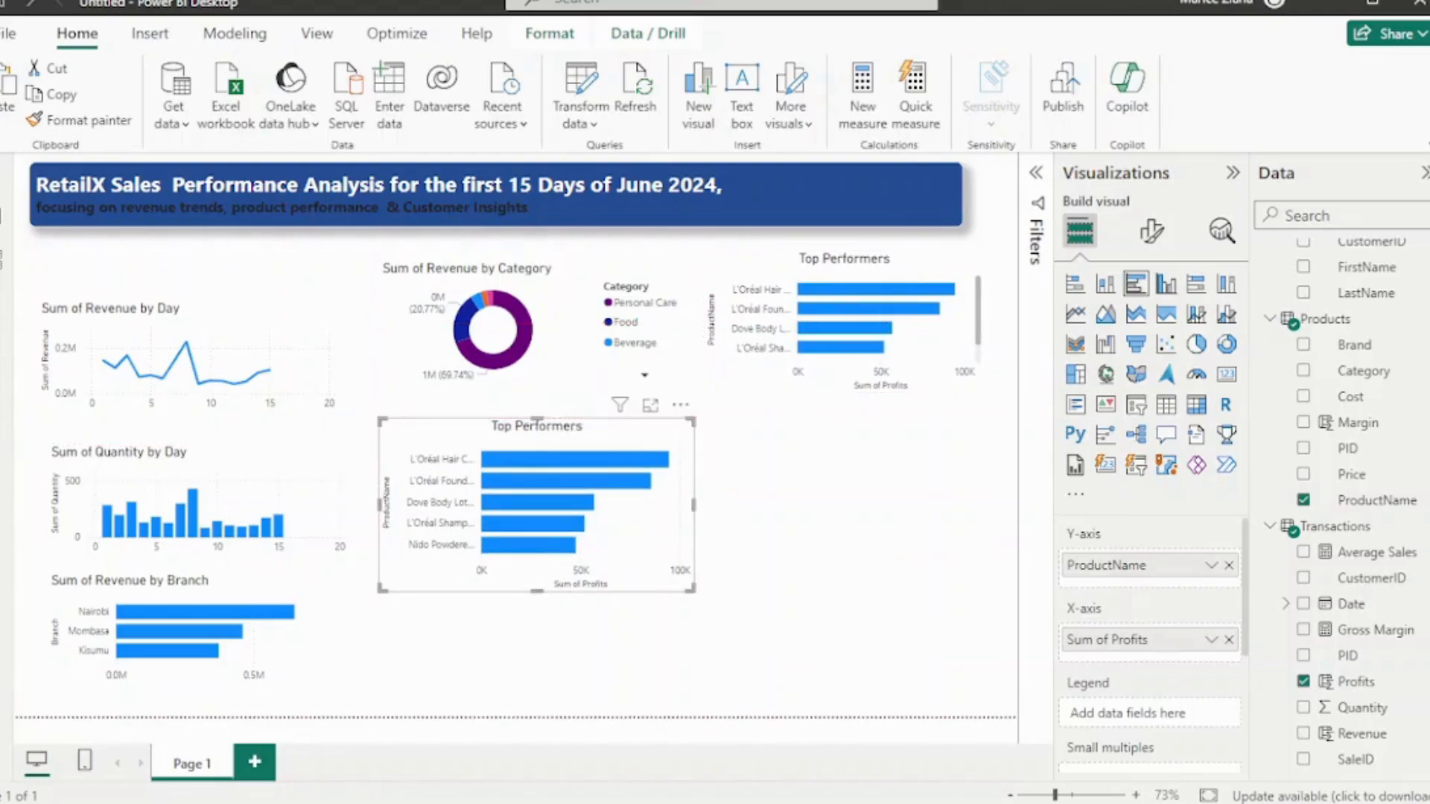
{"action": "left_click_drag", "start_coordinate": [691, 588], "coordinate": [716, 651]}
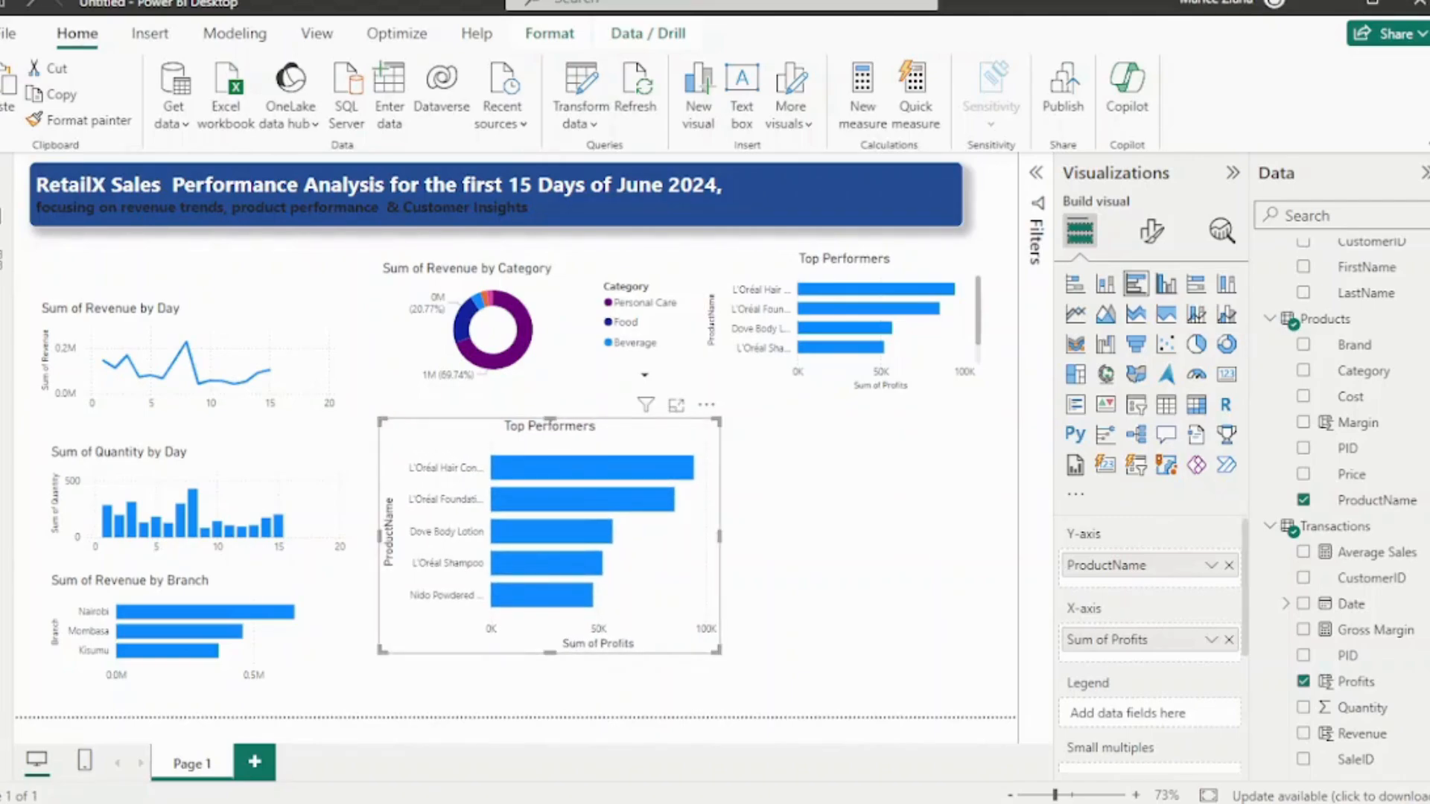
{"action": "mouse_move", "coordinate": [646, 405]}
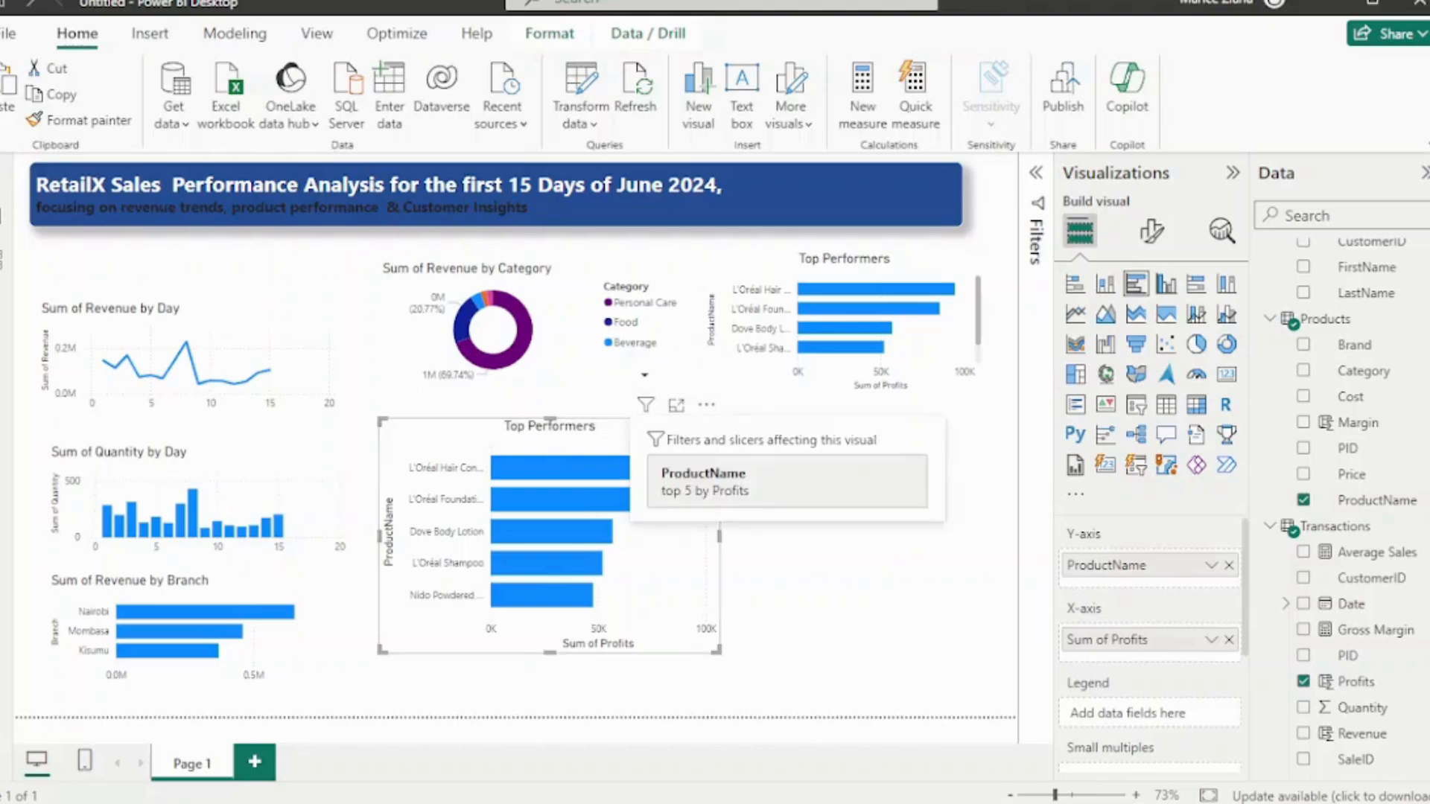
Change the lower Top Performers chart's ProductName filter to show the bottom 5 items by Sum of Profits and apply it
{"action": "left_click", "coordinate": [1036, 173]}
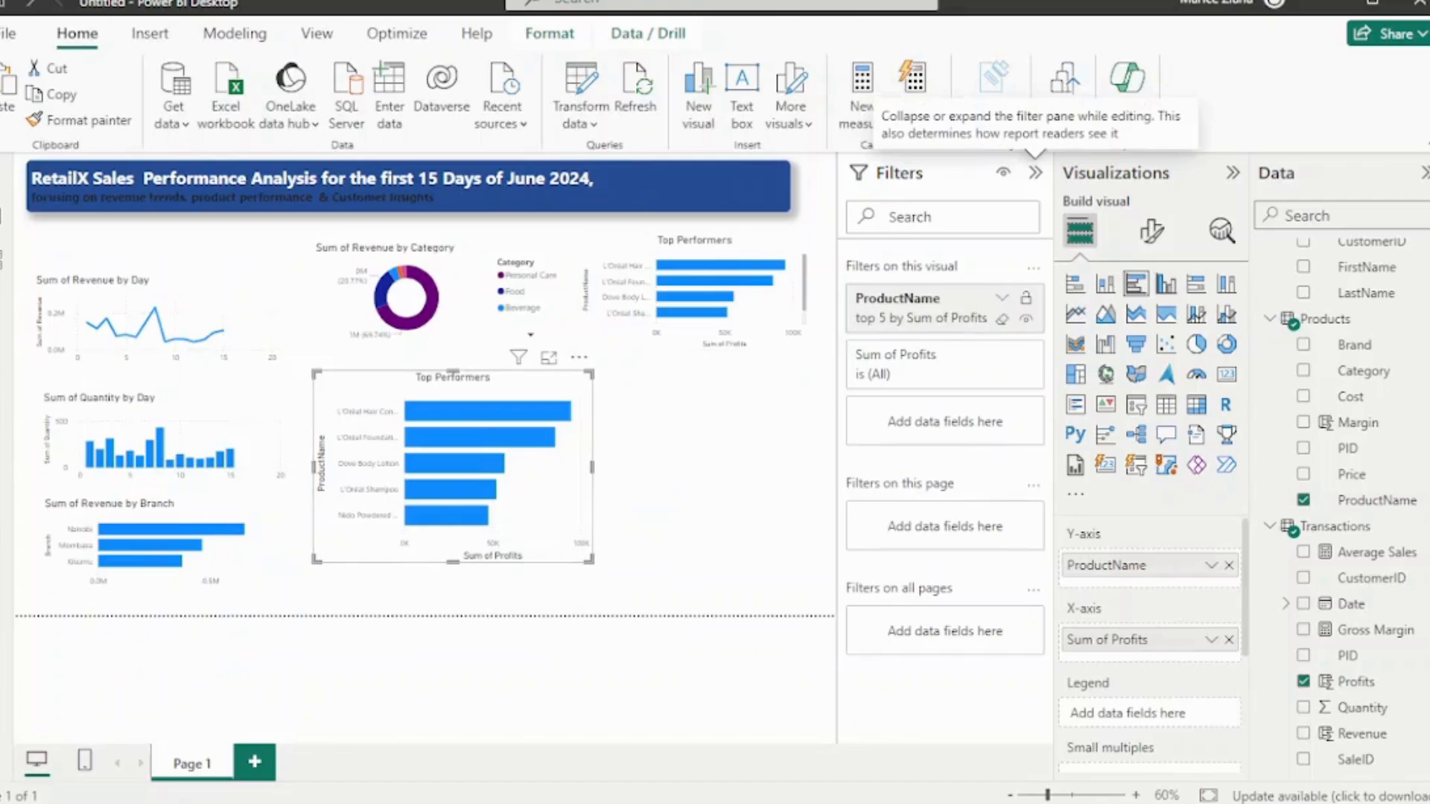
{"action": "left_click", "coordinate": [1002, 297]}
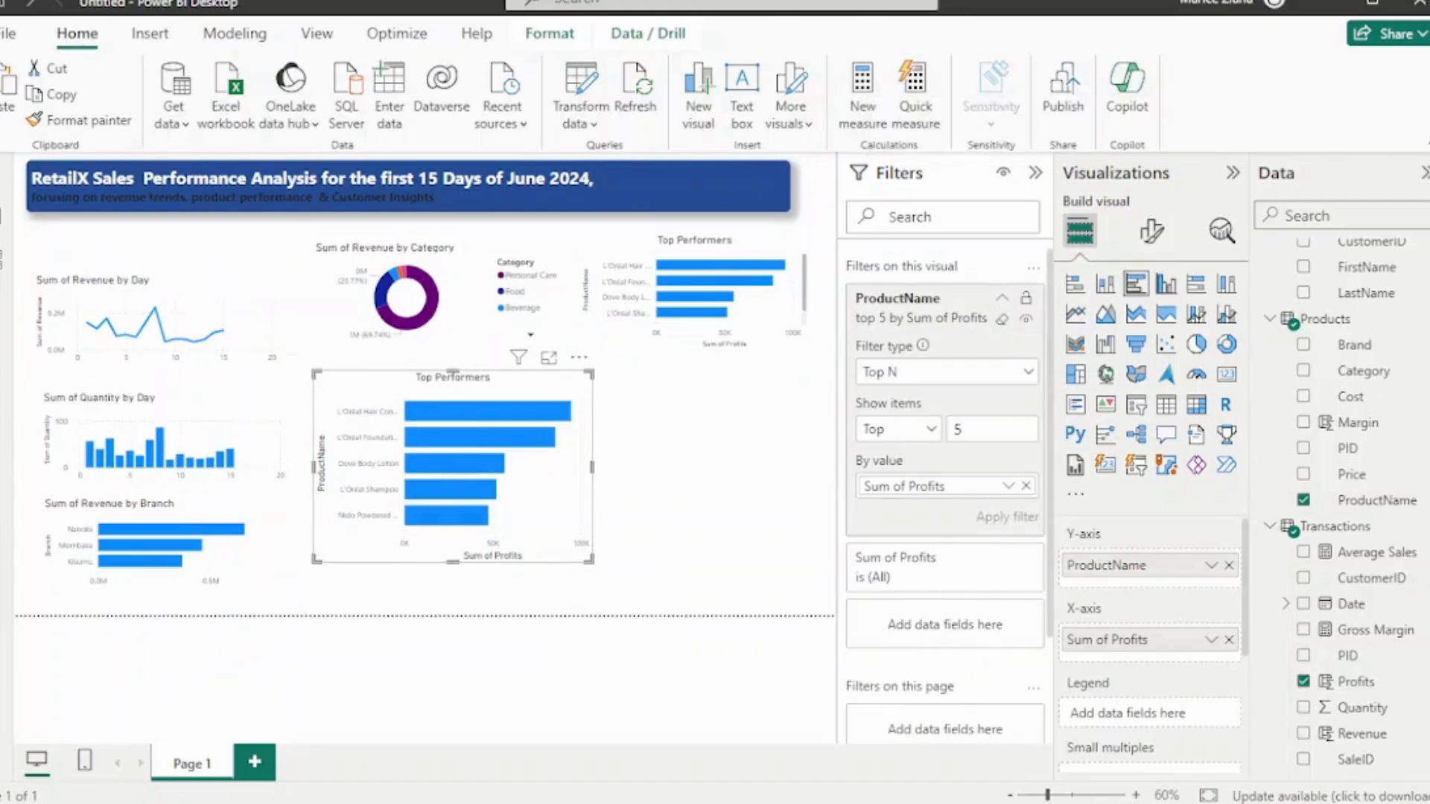
{"action": "left_click", "coordinate": [1027, 371]}
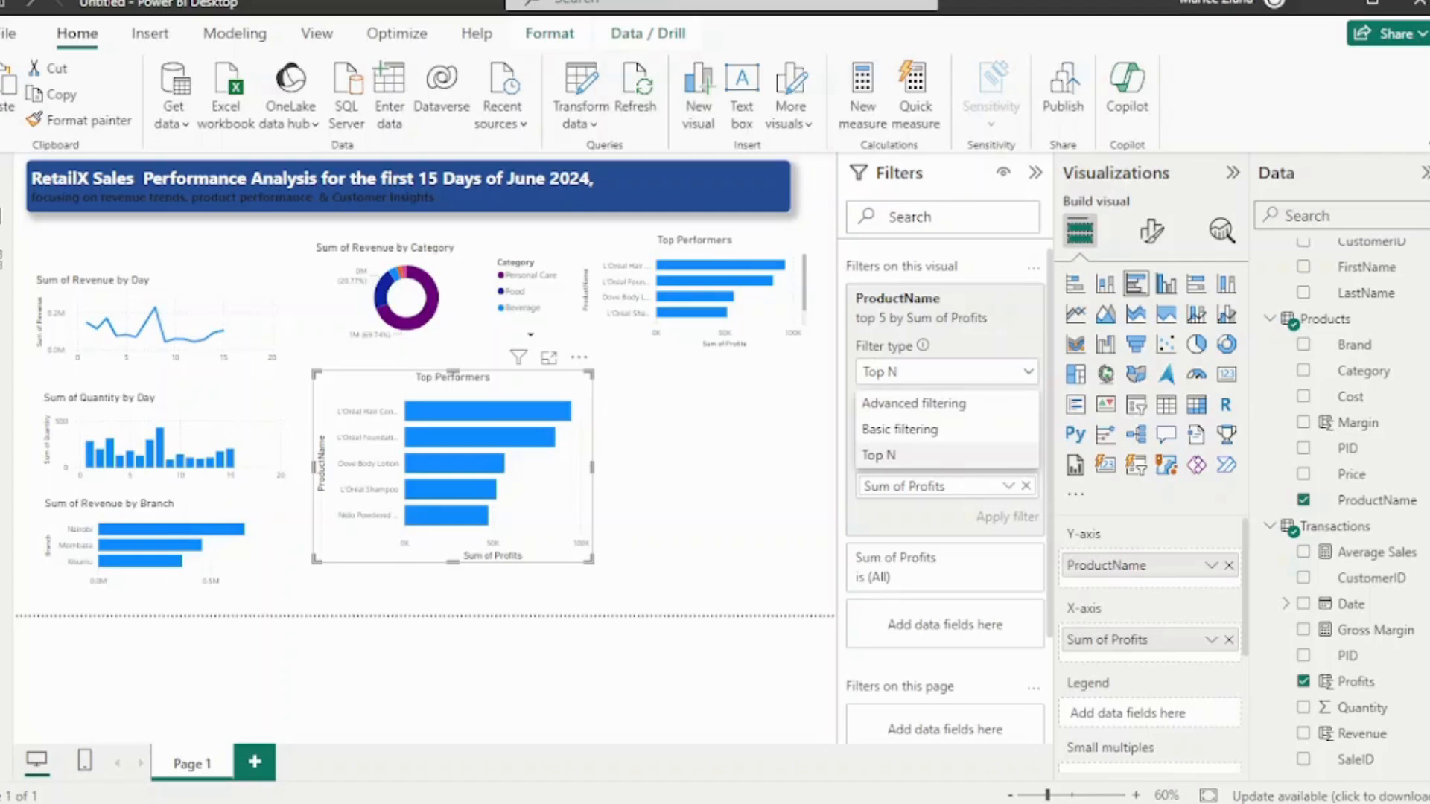
{"action": "left_click", "coordinate": [878, 455]}
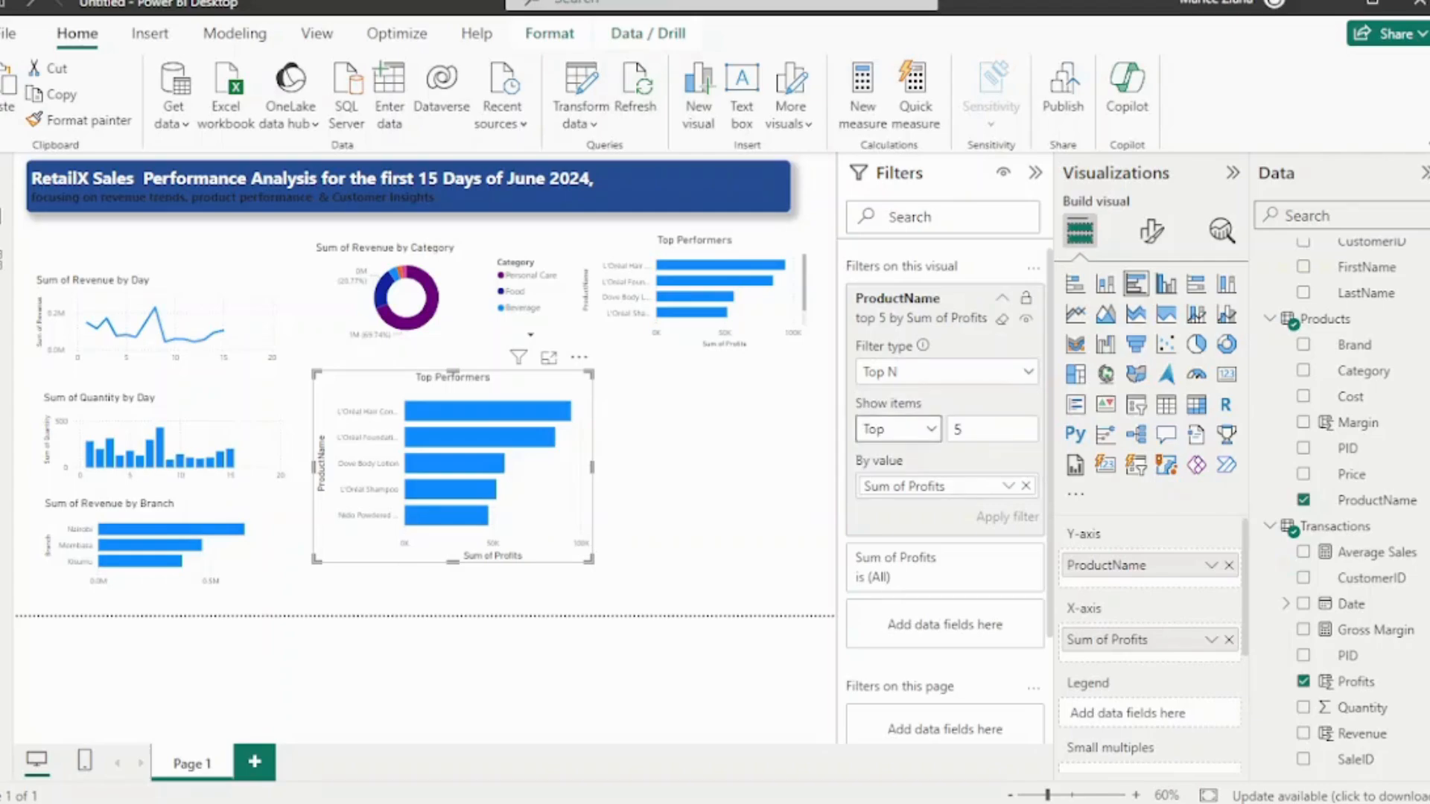
{"action": "left_click", "coordinate": [897, 429]}
{"action": "left_click", "coordinate": [883, 485]}
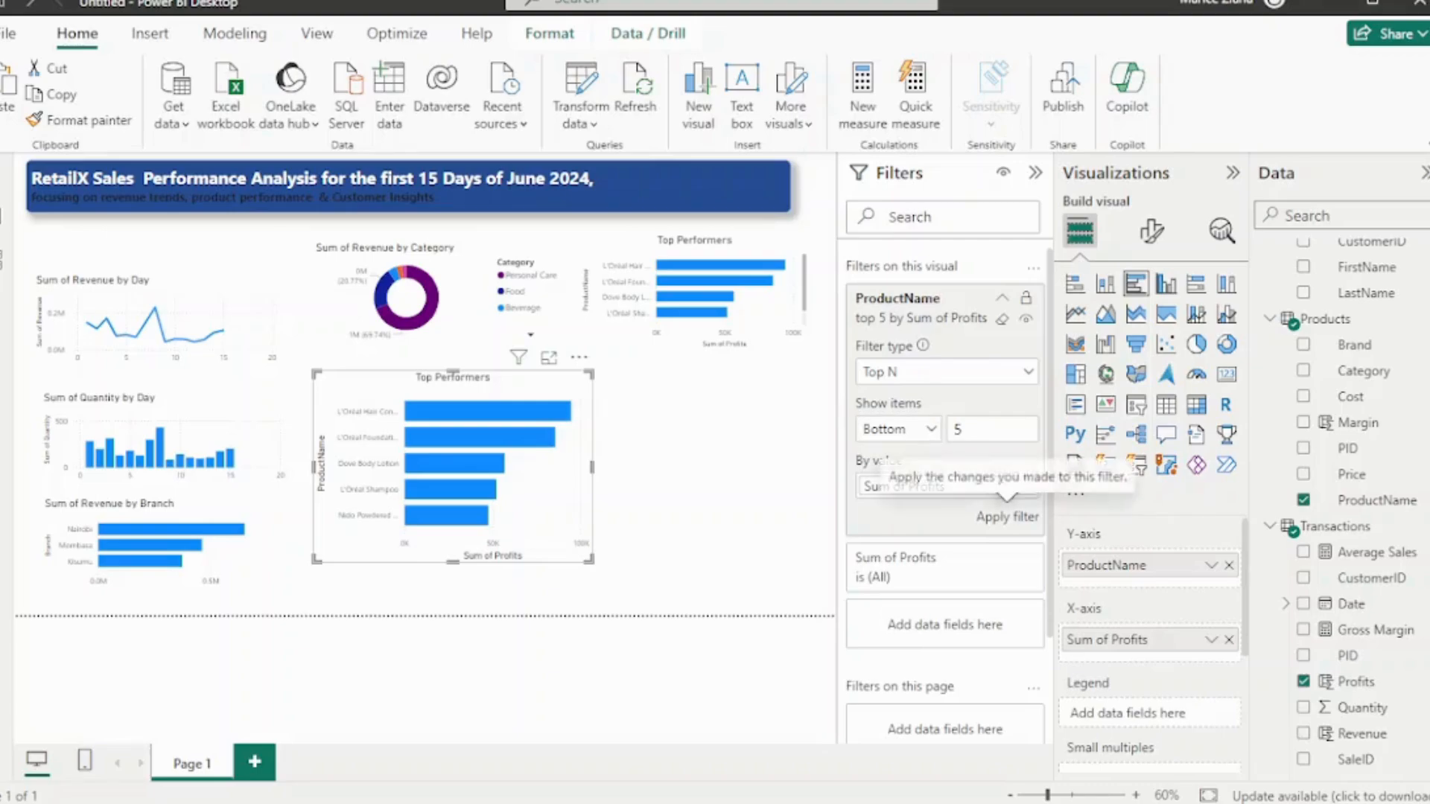
{"action": "left_click", "coordinate": [1006, 516]}
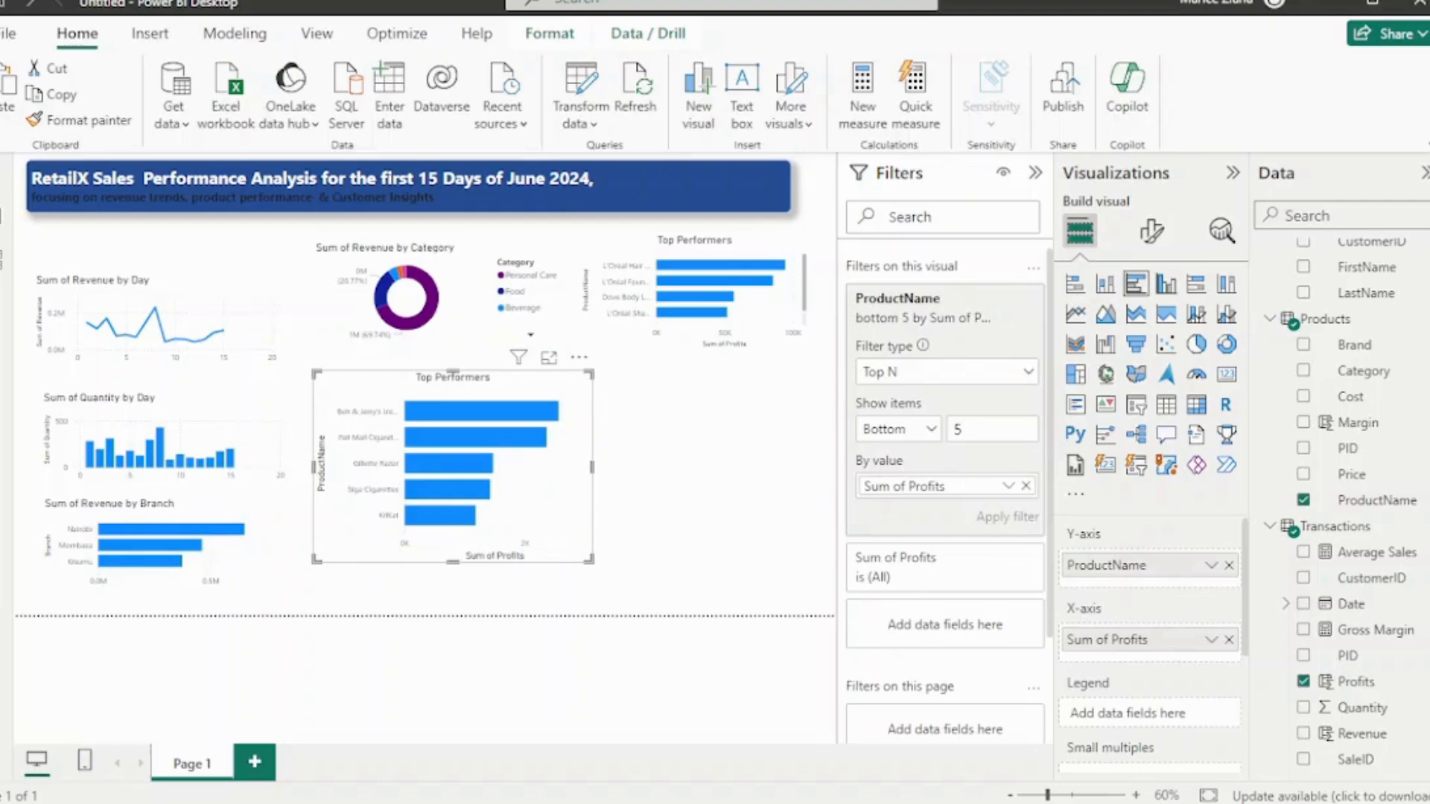
Change the title of the bottom-filtered product profit chart to "Bottom 5 Performers"
{"action": "left_click", "coordinate": [1151, 231]}
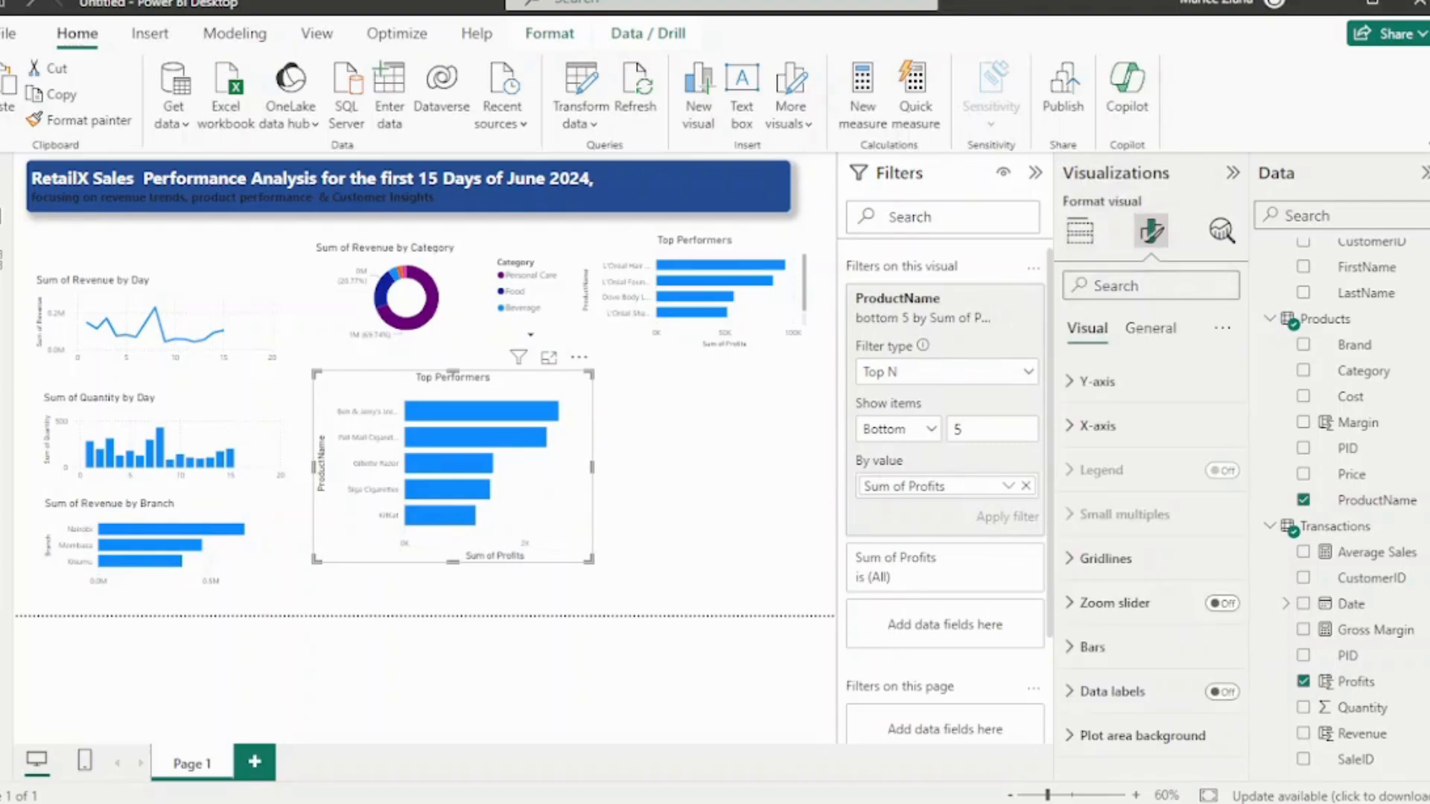
{"action": "left_click", "coordinate": [1150, 328]}
{"action": "left_click", "coordinate": [1092, 426]}
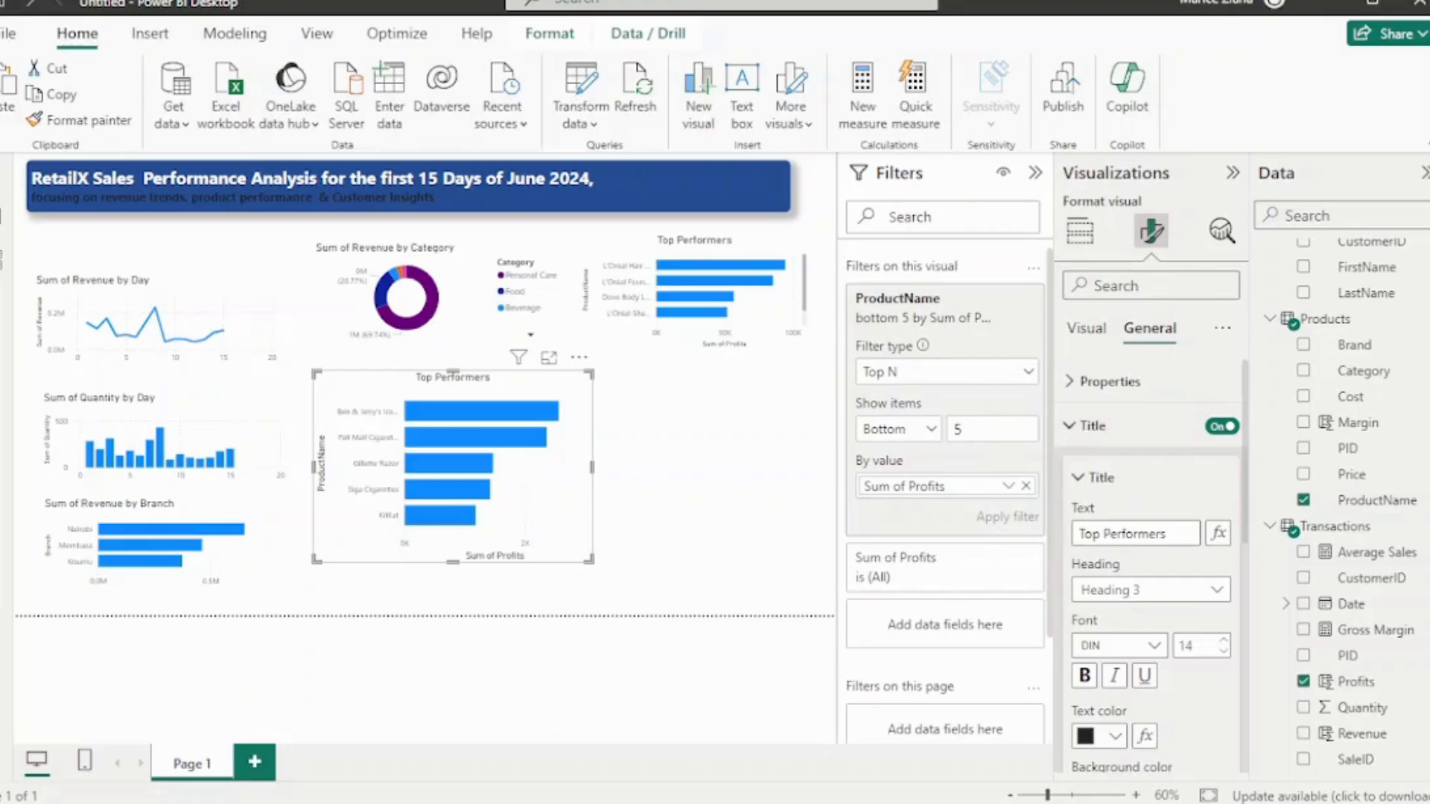
{"action": "double_click", "coordinate": [1090, 533]}
{"action": "type", "text": "Bot"}
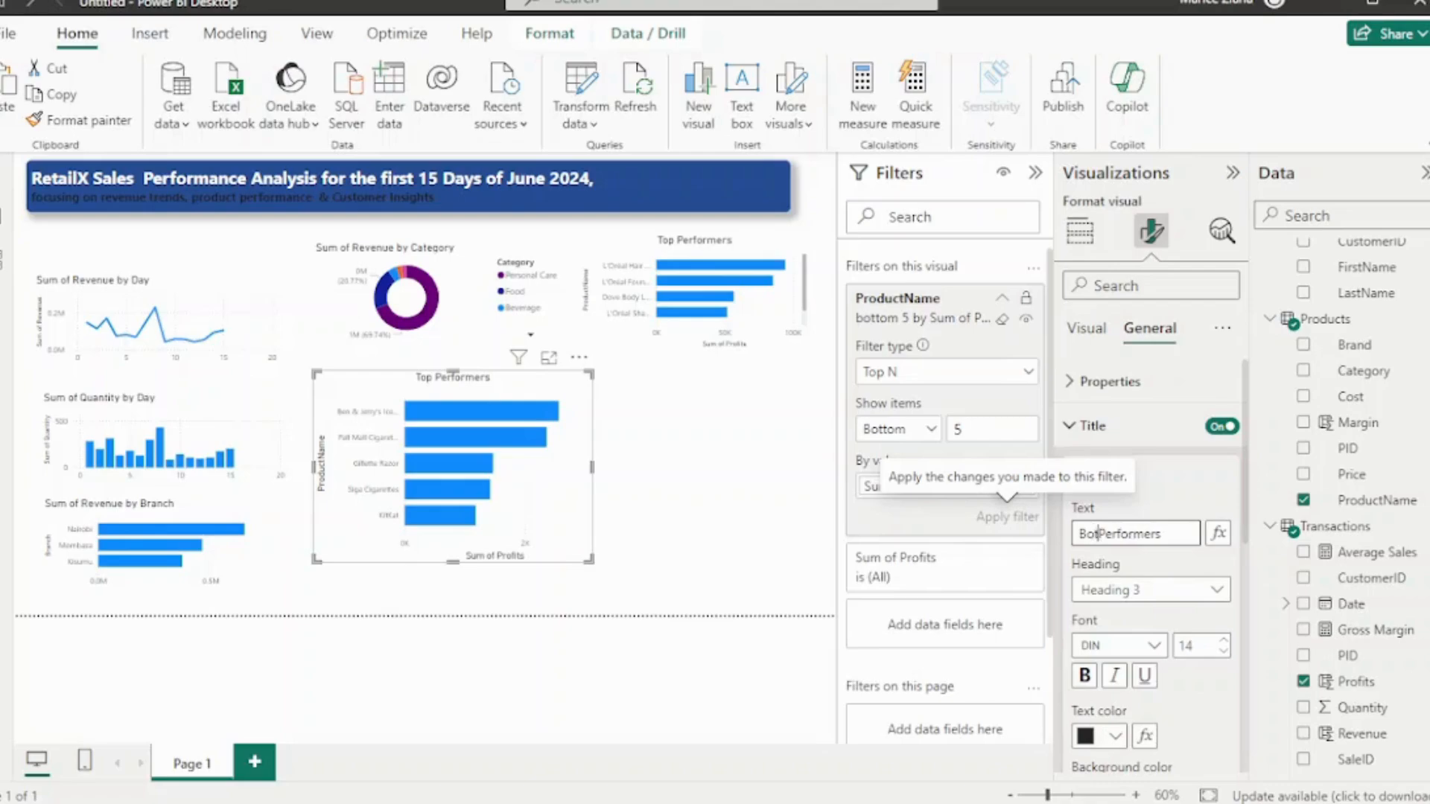
{"action": "type", "text": "tom 5"}
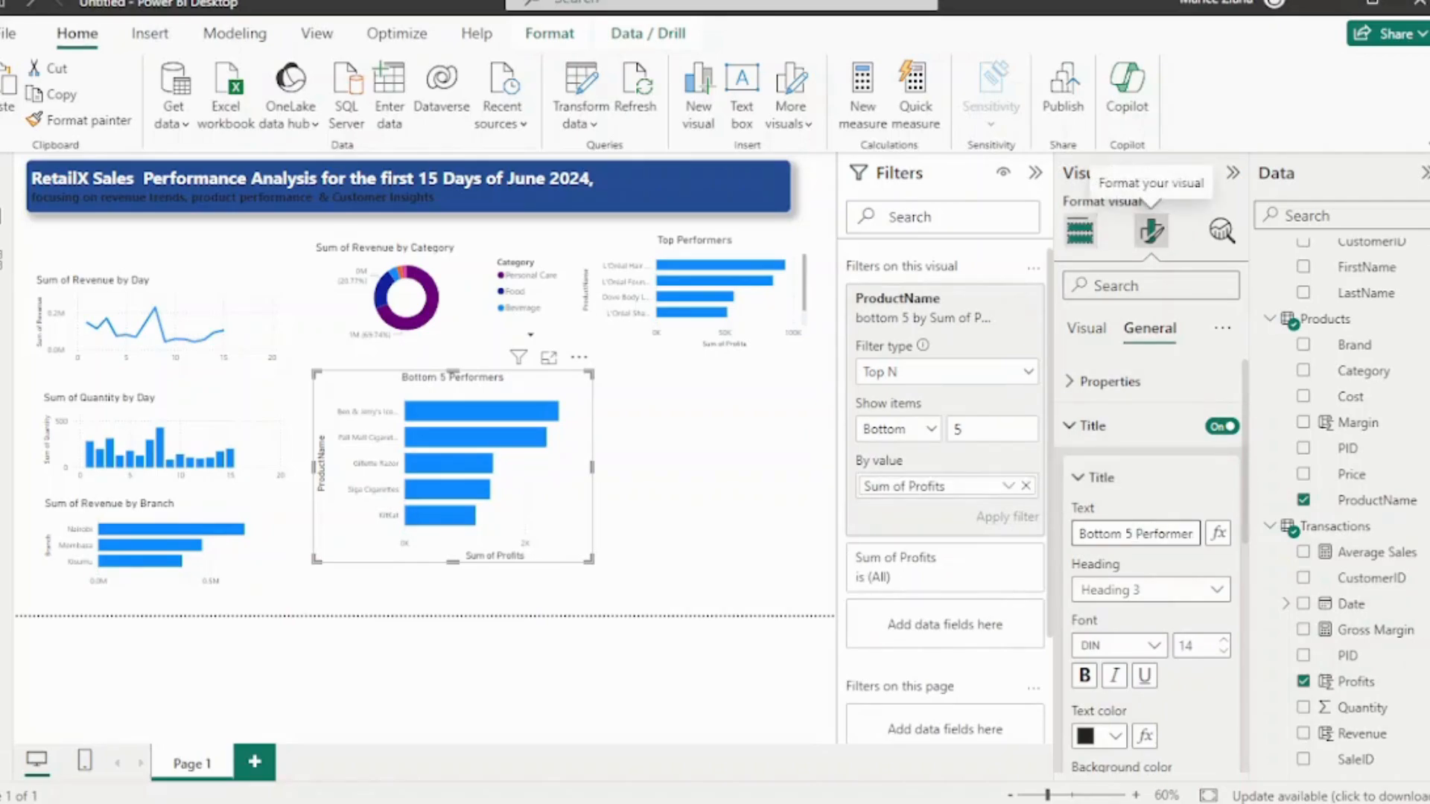
Return to the visual build options and collapse the Visualizations and Filters panes to enlarge the report canvas
{"action": "left_click", "coordinate": [1080, 231]}
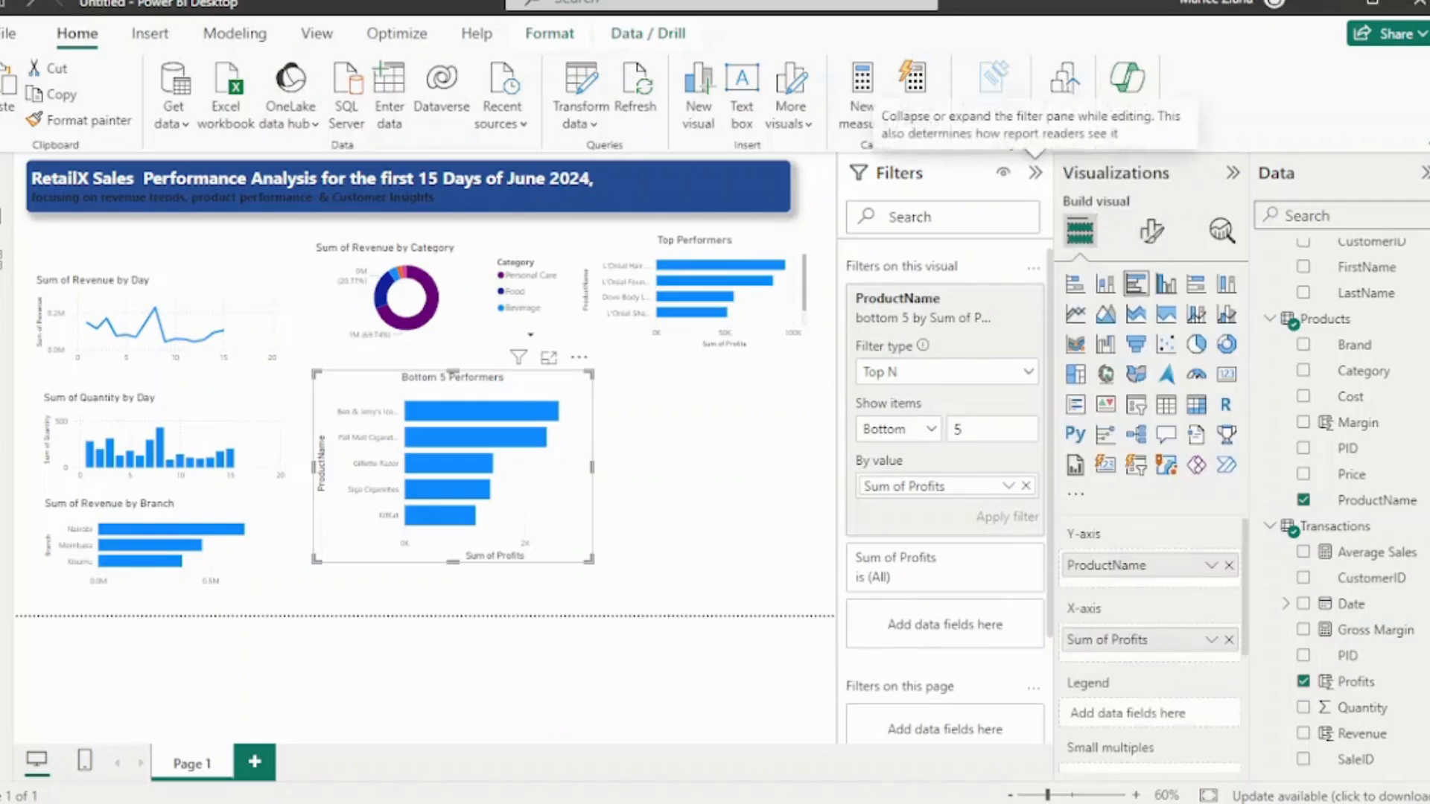
{"action": "left_click", "coordinate": [1232, 172]}
{"action": "left_click", "coordinate": [1193, 173]}
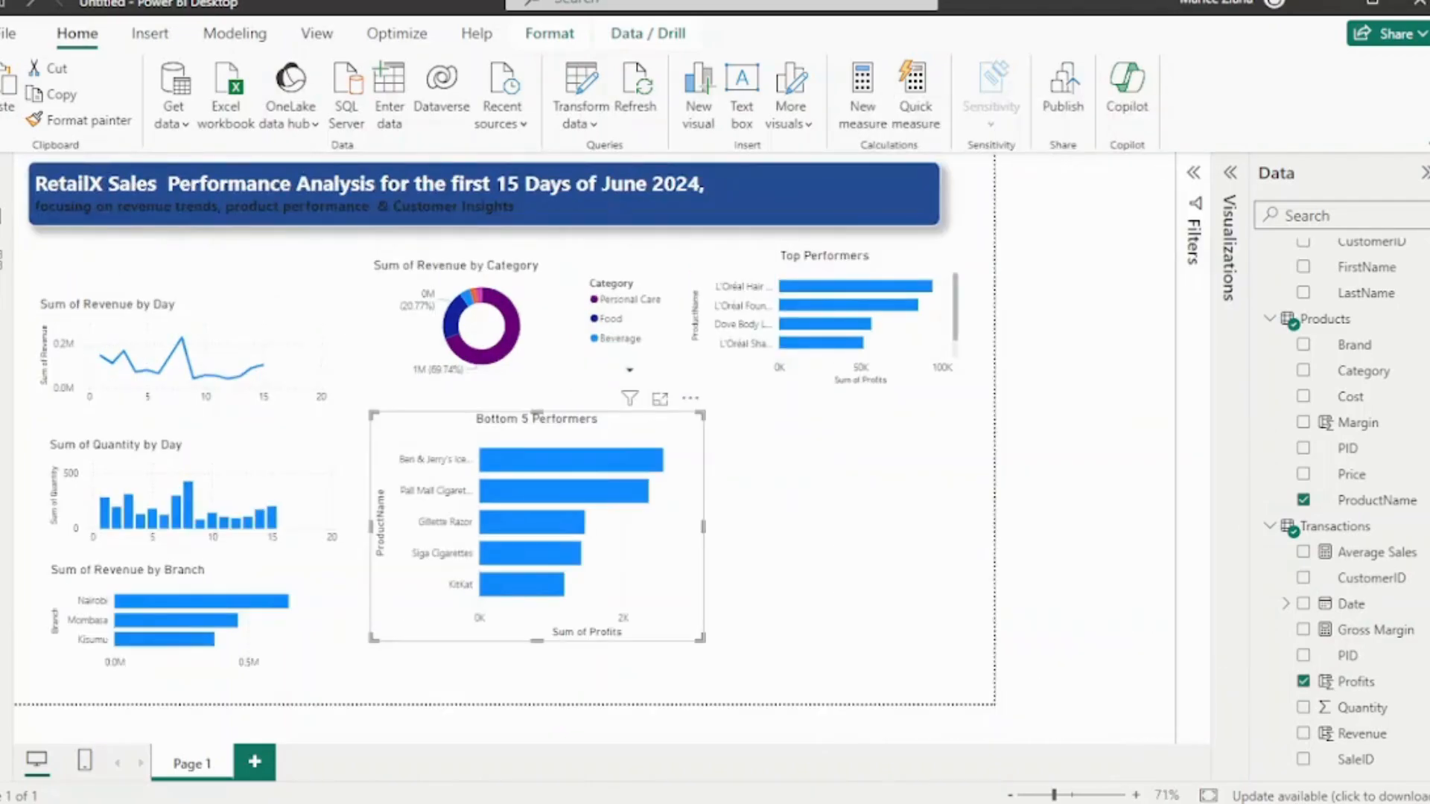
Shrink the Bottom 5 Performers chart and move it directly beneath the Top Performers chart
{"action": "left_click_drag", "start_coordinate": [806, 669], "coordinate": [771, 596]}
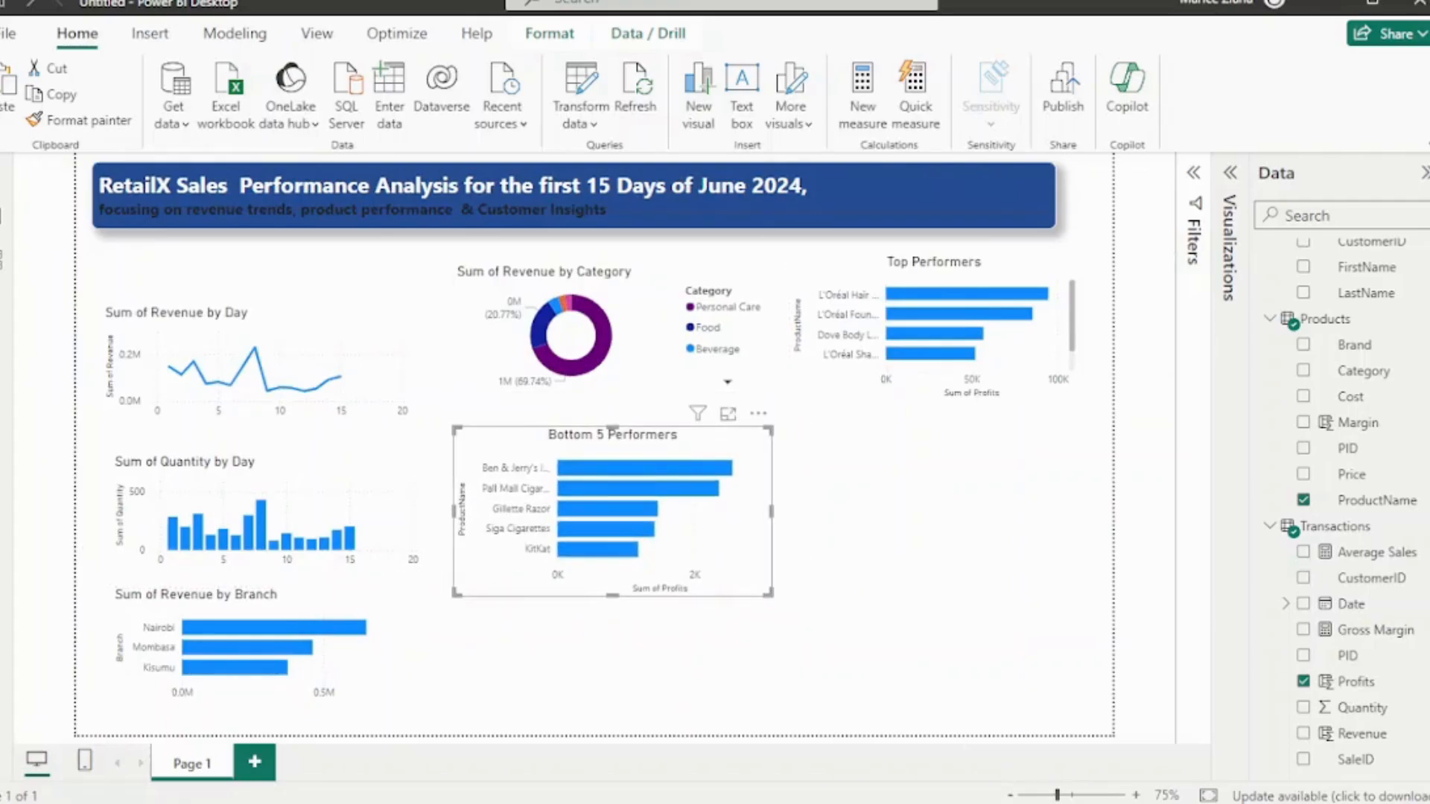
{"action": "left_click_drag", "start_coordinate": [700, 530], "coordinate": [1035, 530]}
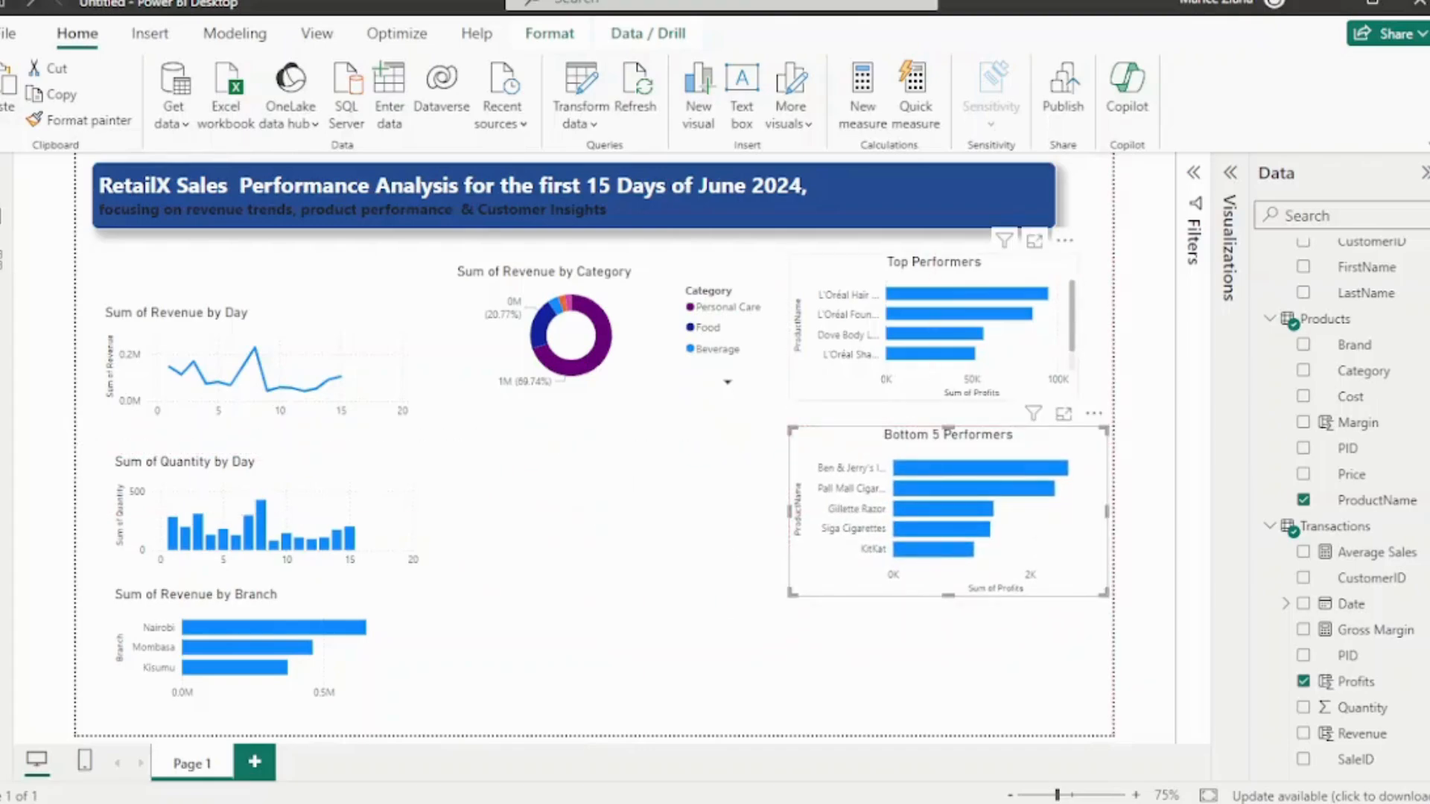
{"action": "mouse_move", "coordinate": [919, 353]}
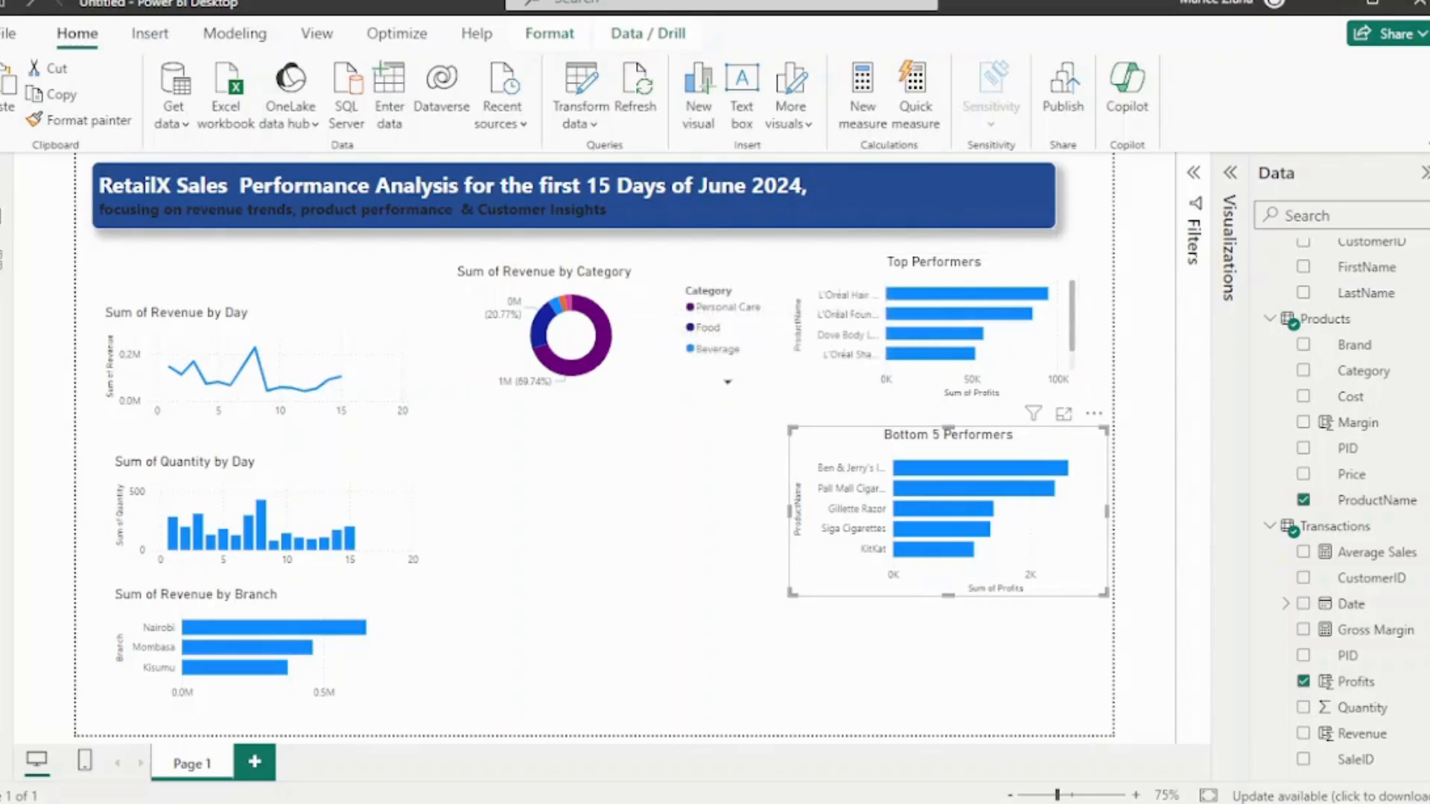
{"action": "left_click_drag", "start_coordinate": [792, 592], "coordinate": [811, 571]}
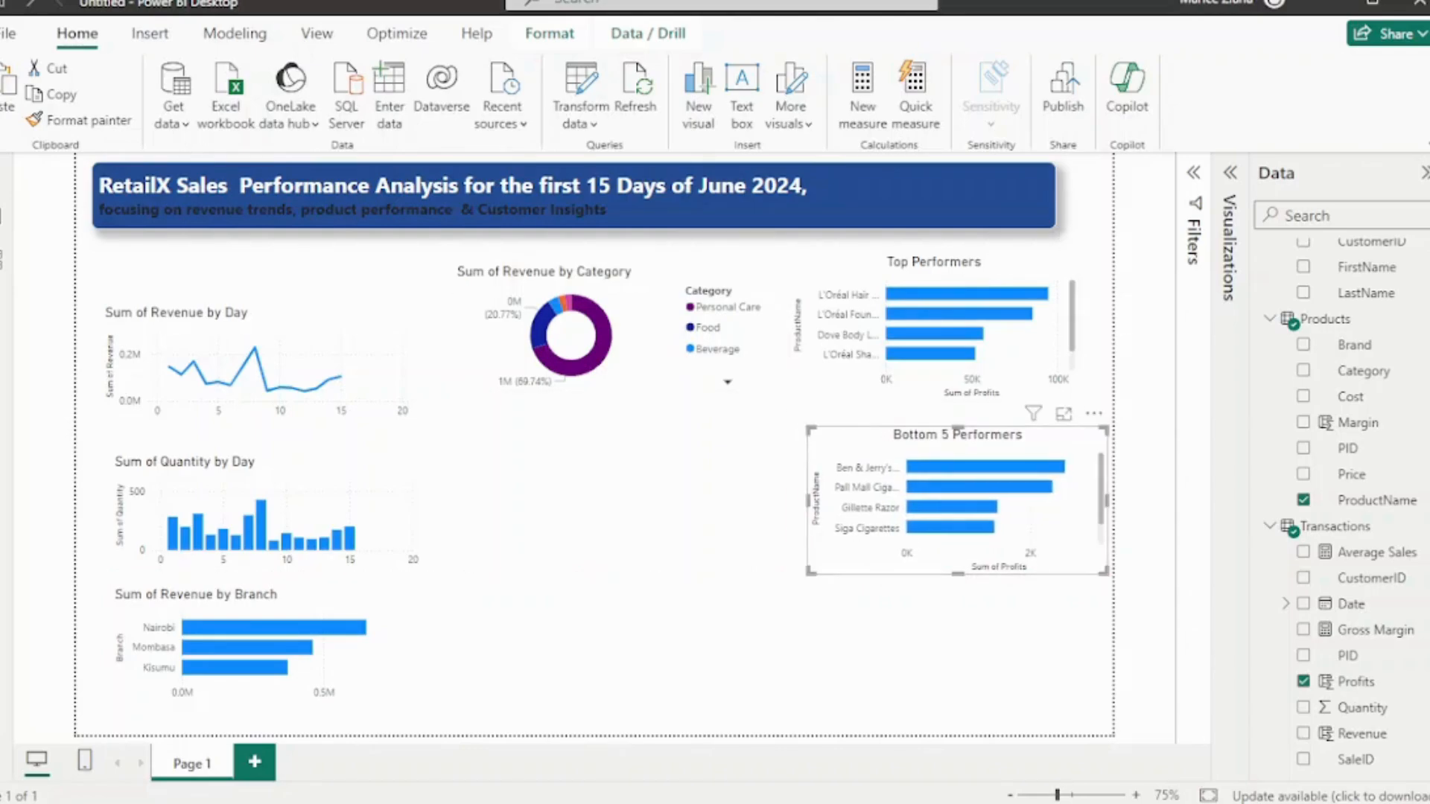
{"action": "left_click", "coordinate": [753, 597]}
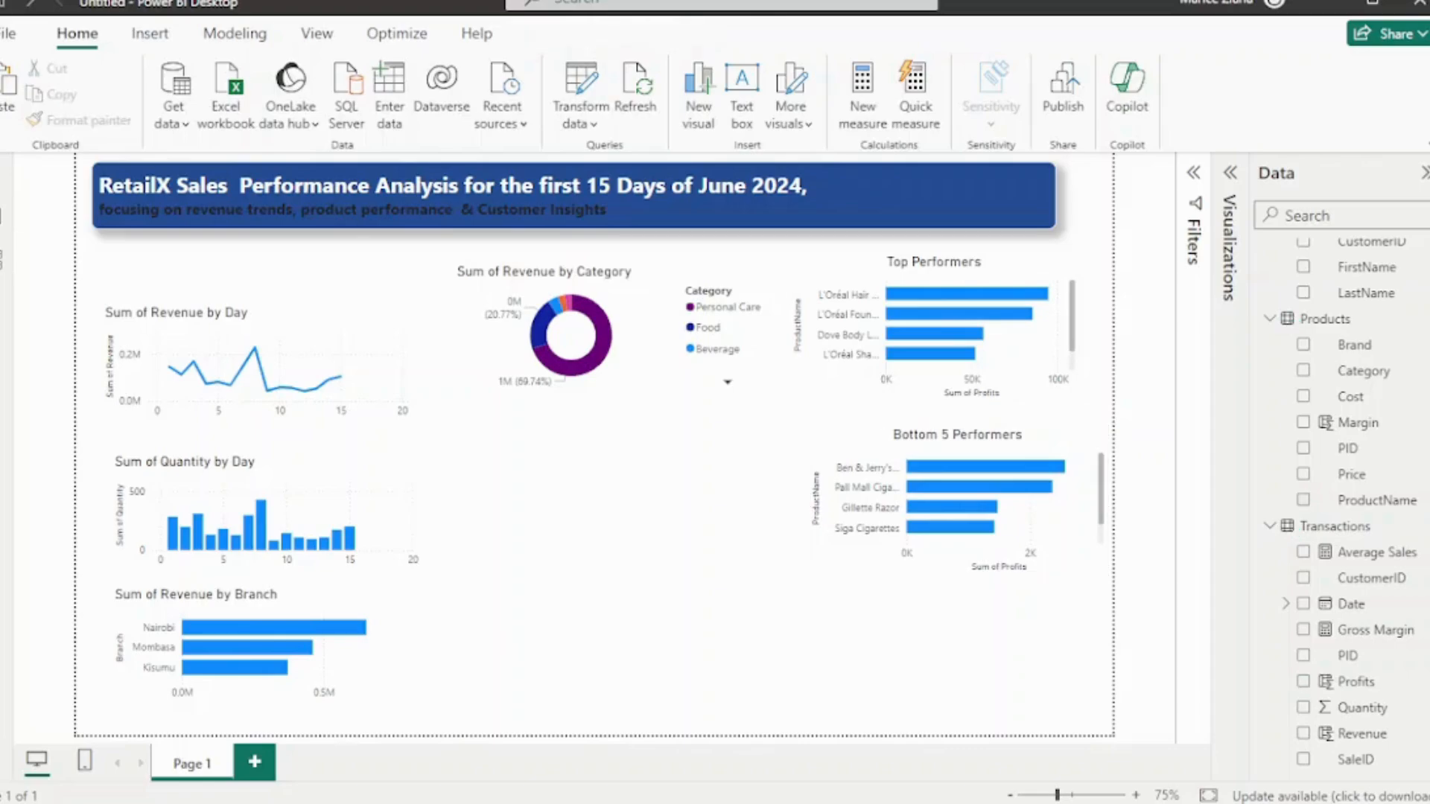
Insert a clustered bar chart beneath the category donut chart and put ProductName on its Y-axis
{"action": "scroll", "coordinate": [1363, 317], "scroll_direction": "up", "scroll_amount": 1}
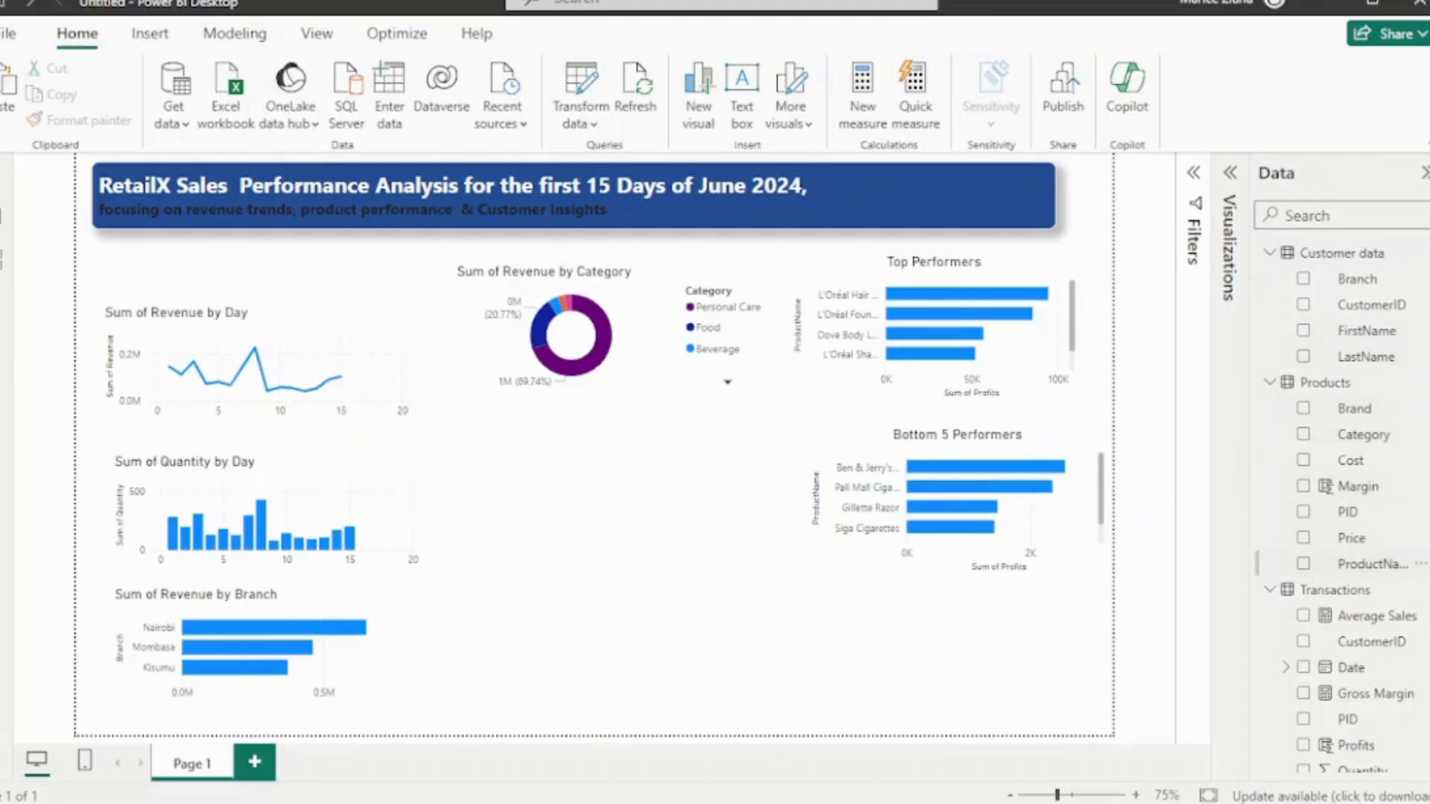
{"action": "left_click", "coordinate": [1229, 173]}
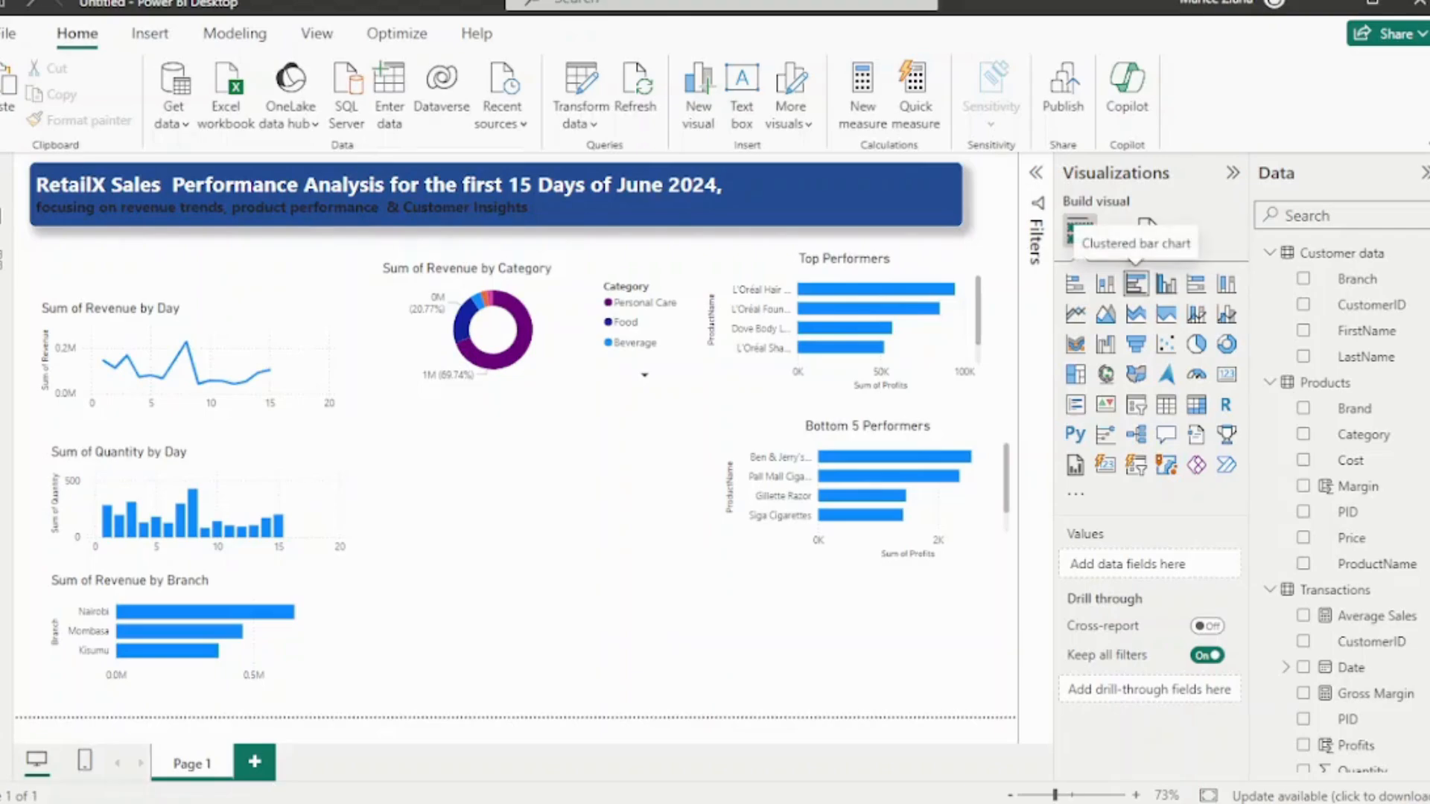
{"action": "left_click", "coordinate": [1135, 284]}
{"action": "left_click_drag", "start_coordinate": [533, 631], "coordinate": [496, 503]}
{"action": "left_click", "coordinate": [844, 320]}
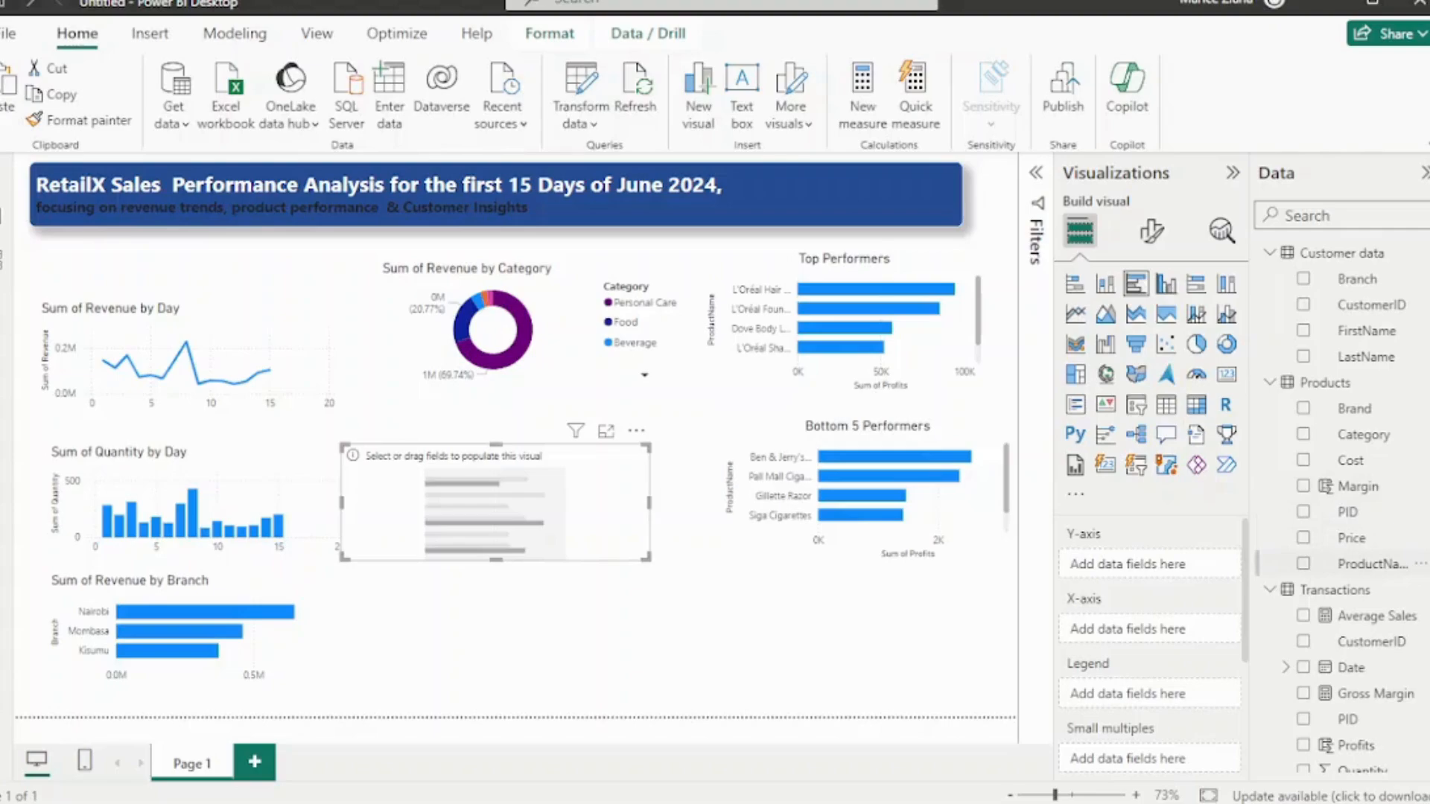
{"action": "left_click", "coordinate": [1303, 564]}
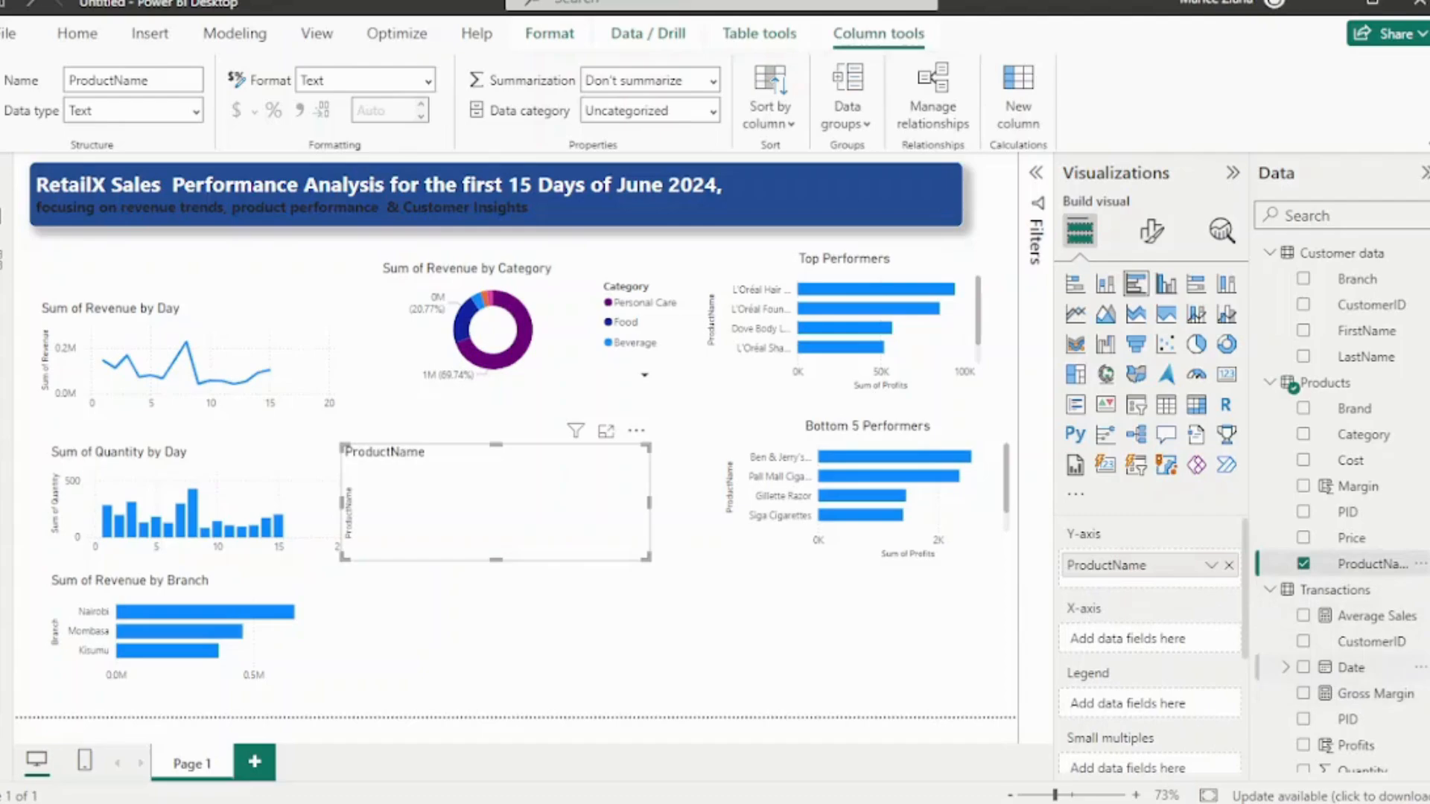
Plot Quantity by product in the ProductName bar chart, shift the chart slightly and look through its bars
{"action": "scroll", "coordinate": [1363, 700], "scroll_direction": "down", "scroll_amount": 1}
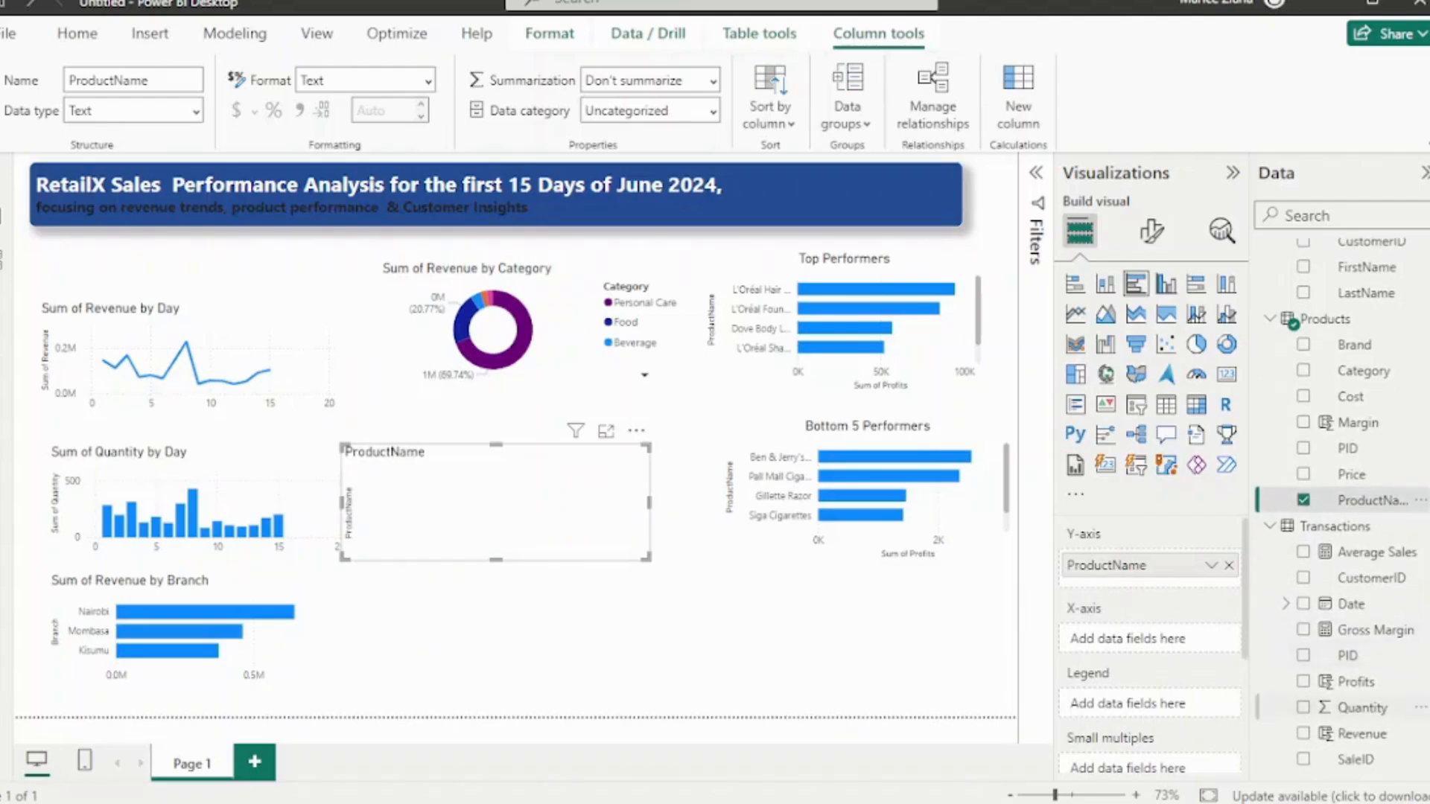
{"action": "left_click", "coordinate": [1303, 707]}
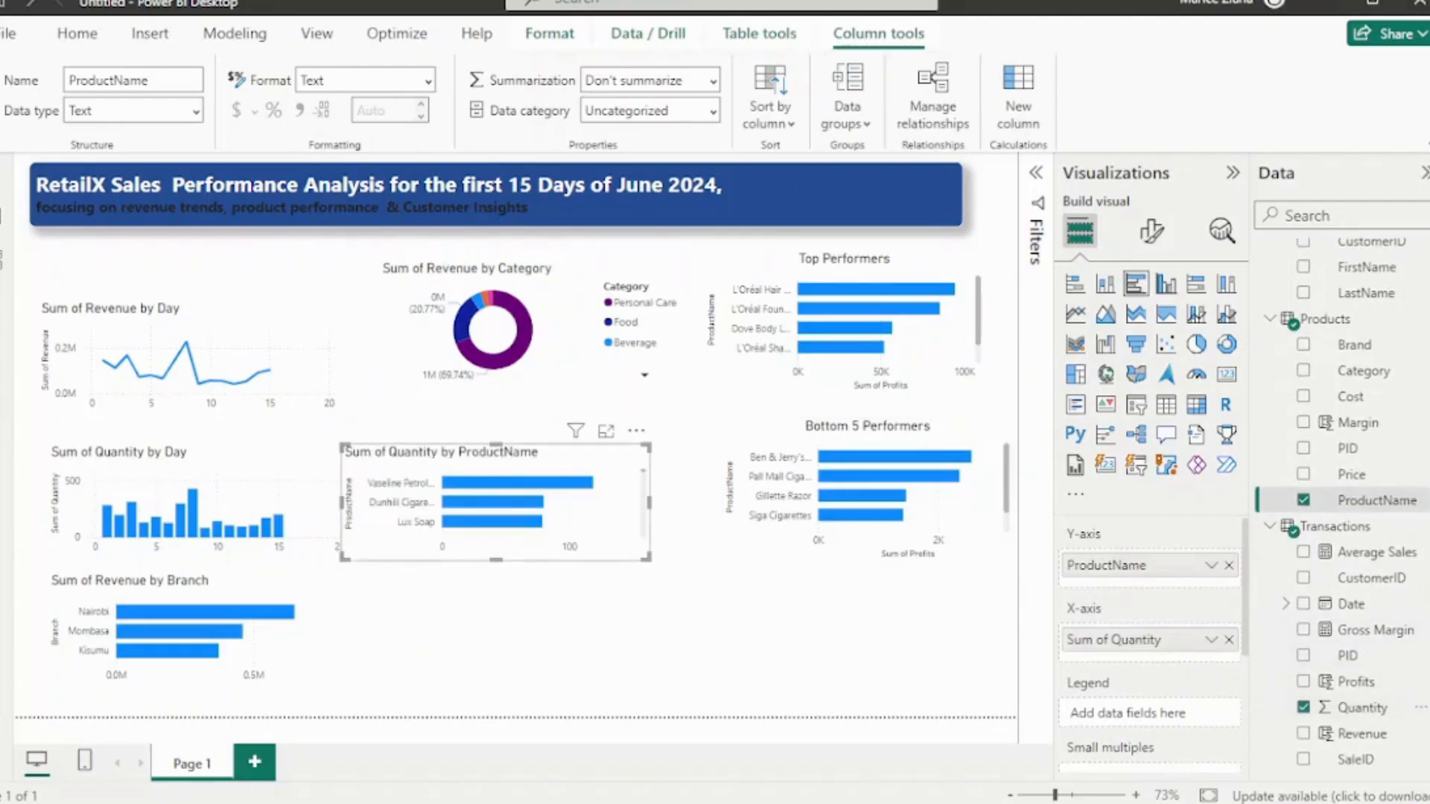
{"action": "left_click_drag", "start_coordinate": [522, 506], "coordinate": [541, 517]}
{"action": "scroll", "coordinate": [540, 517], "scroll_direction": "down", "scroll_amount": 5}
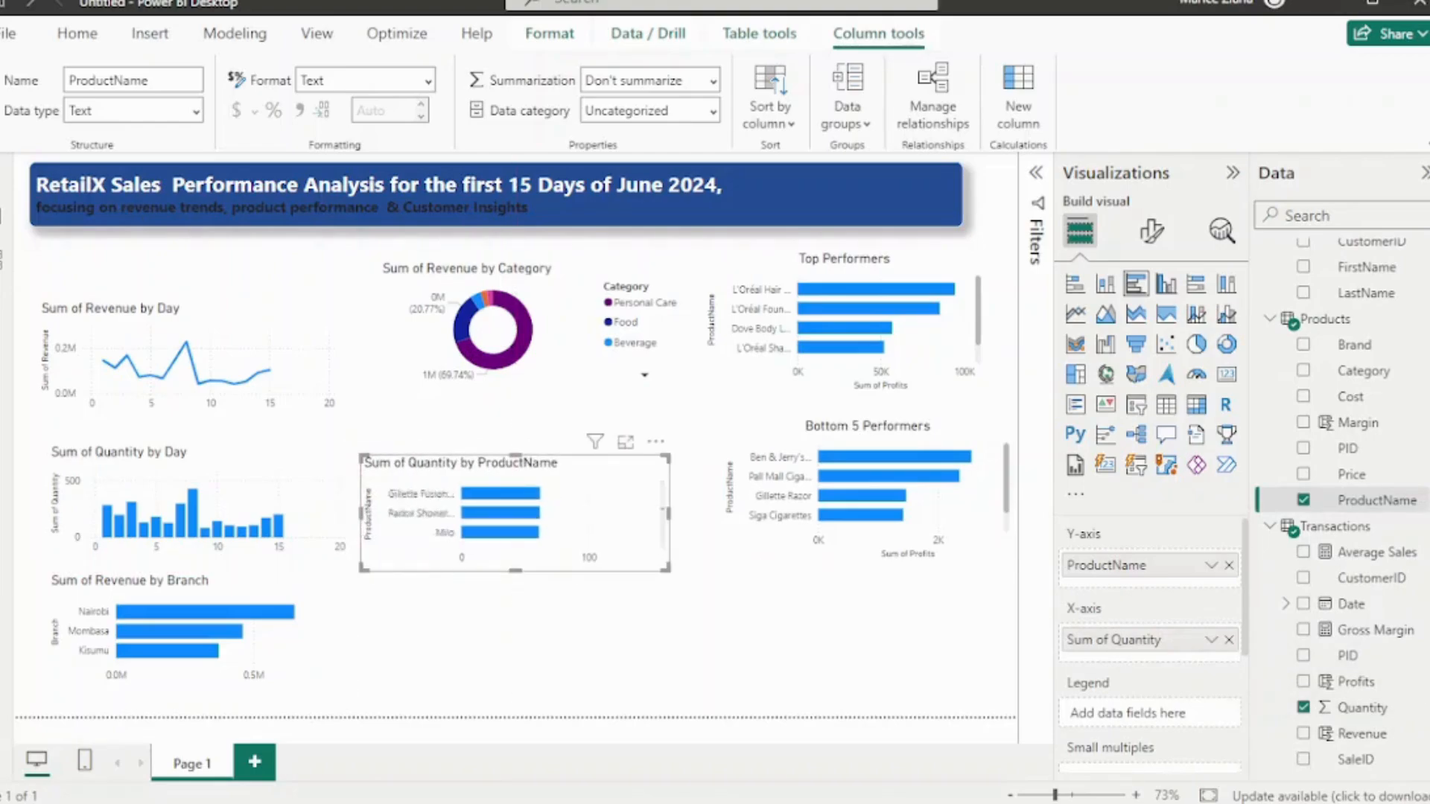
{"action": "scroll", "coordinate": [514, 512], "scroll_direction": "up", "scroll_amount": 10}
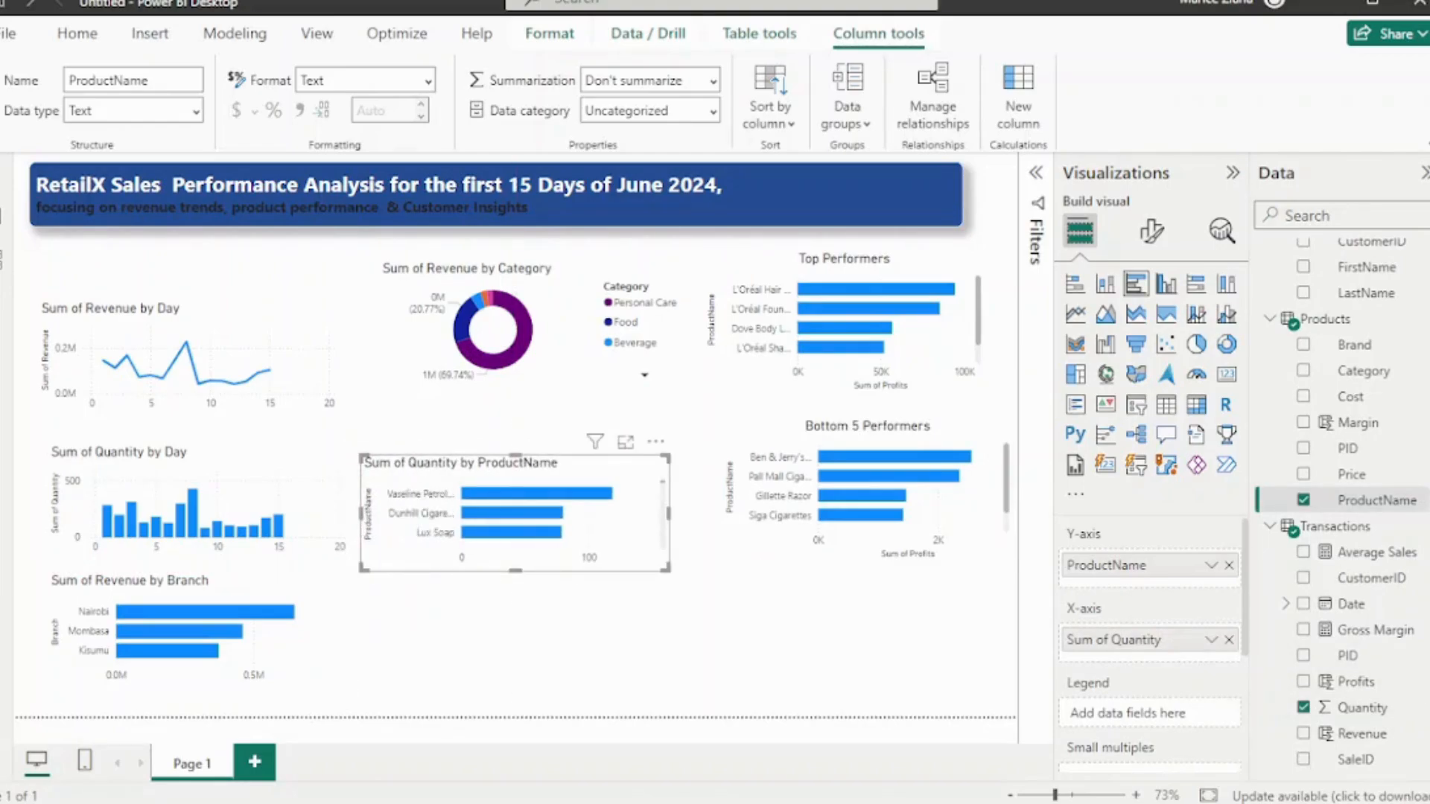
{"action": "scroll", "coordinate": [514, 513], "scroll_direction": "down", "scroll_amount": 5}
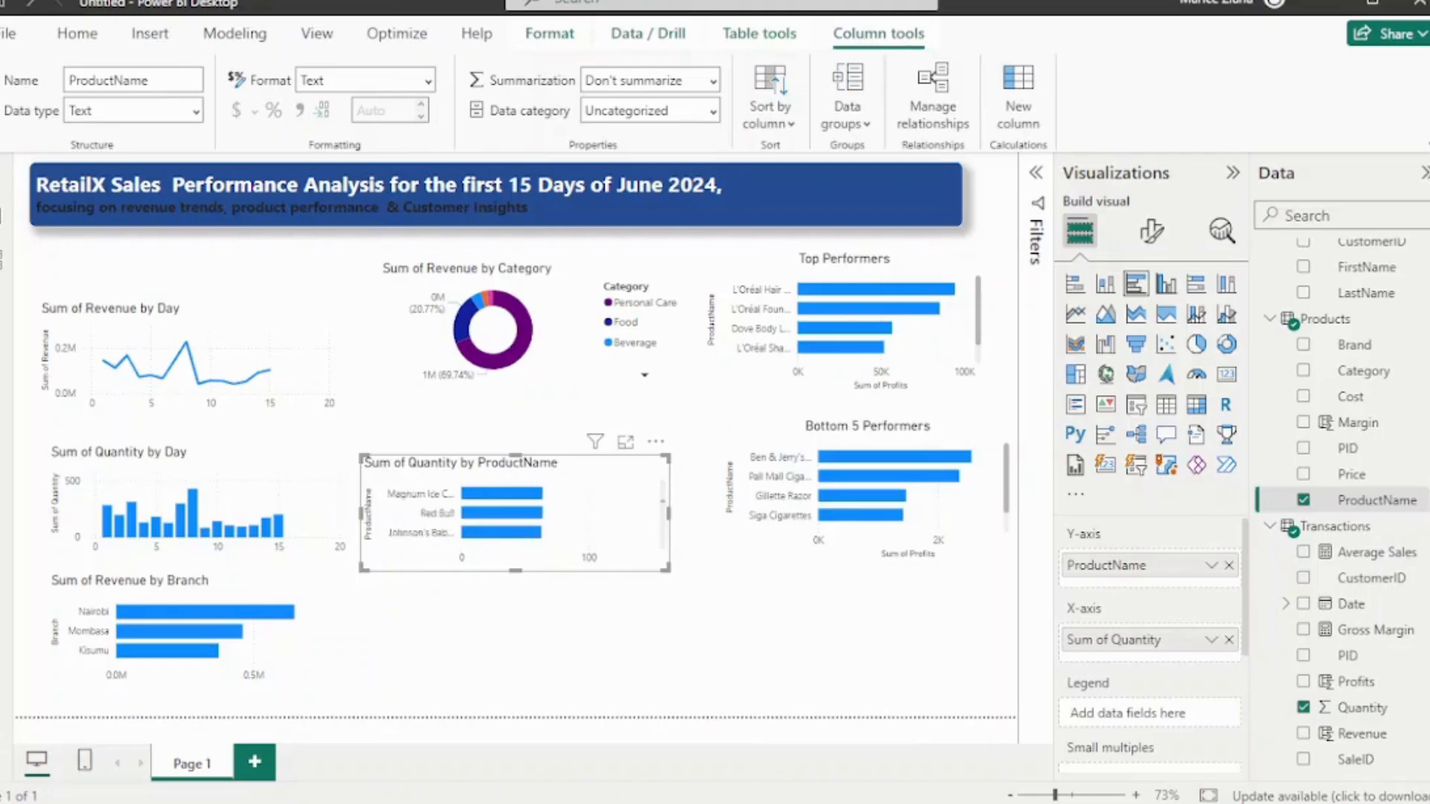
{"action": "scroll", "coordinate": [514, 512], "scroll_direction": "up", "scroll_amount": 5}
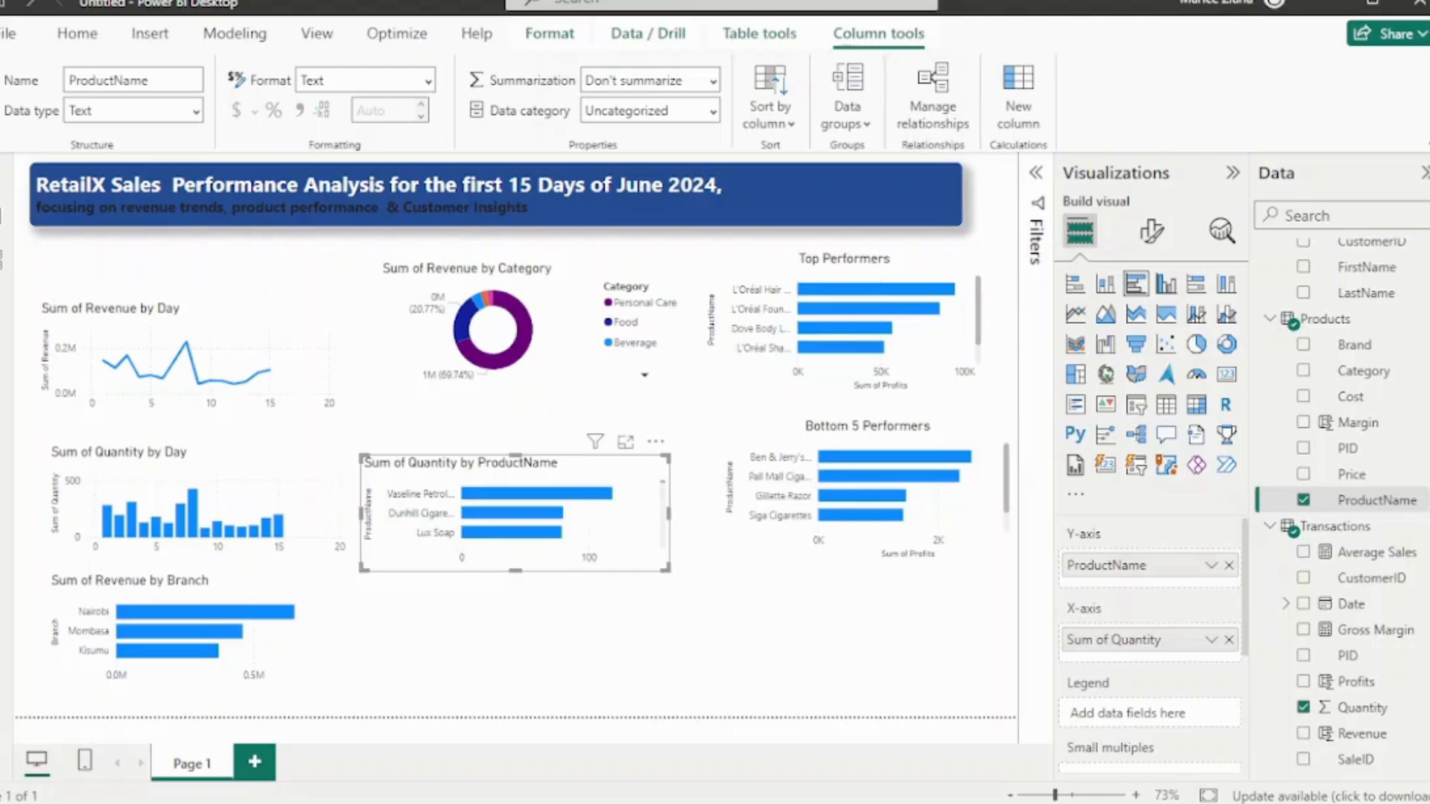
Filter the quantity-by-product chart's ProductName to the Top N, showing the top 5 by Sum of Quantity
{"action": "left_click", "coordinate": [1035, 173]}
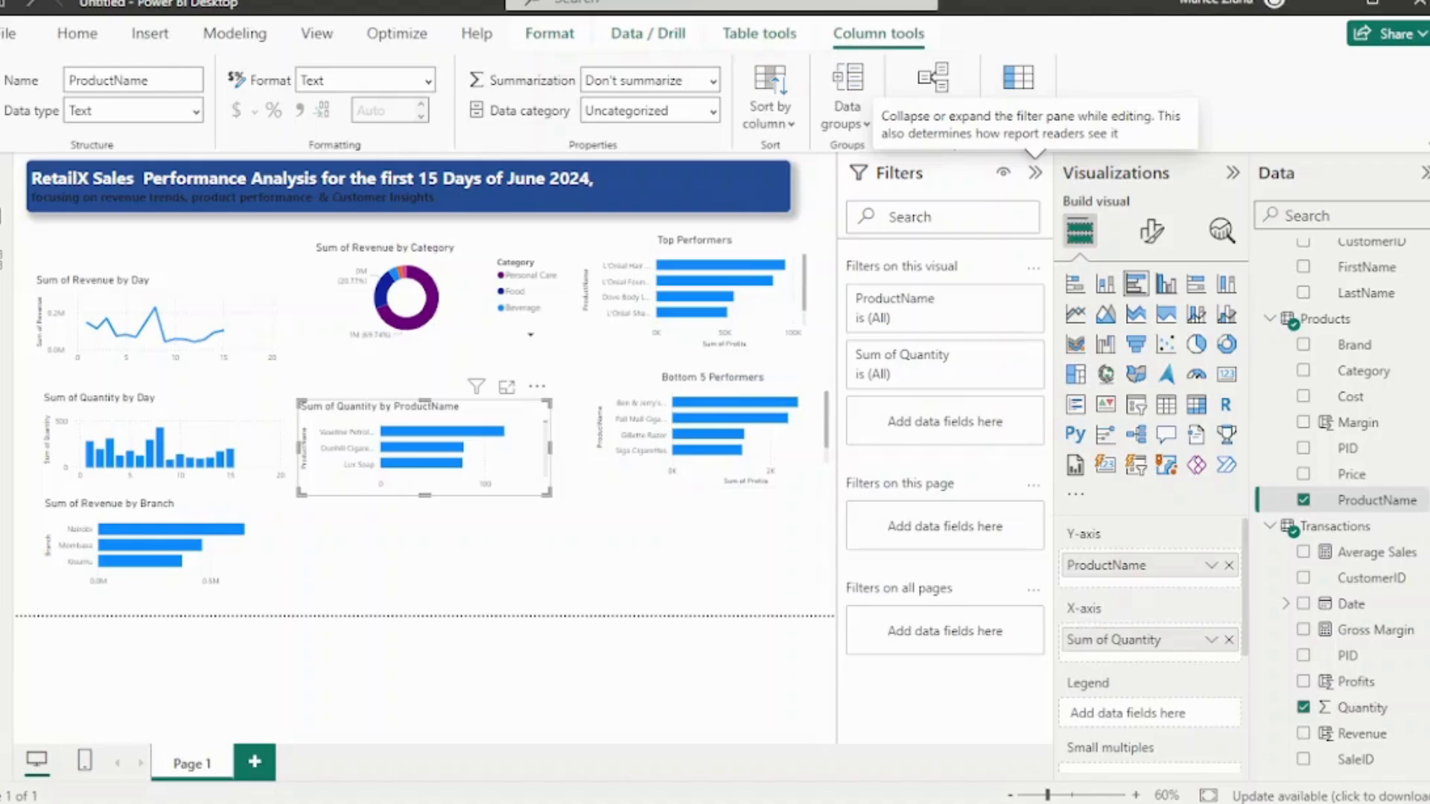
{"action": "left_click", "coordinate": [1002, 298]}
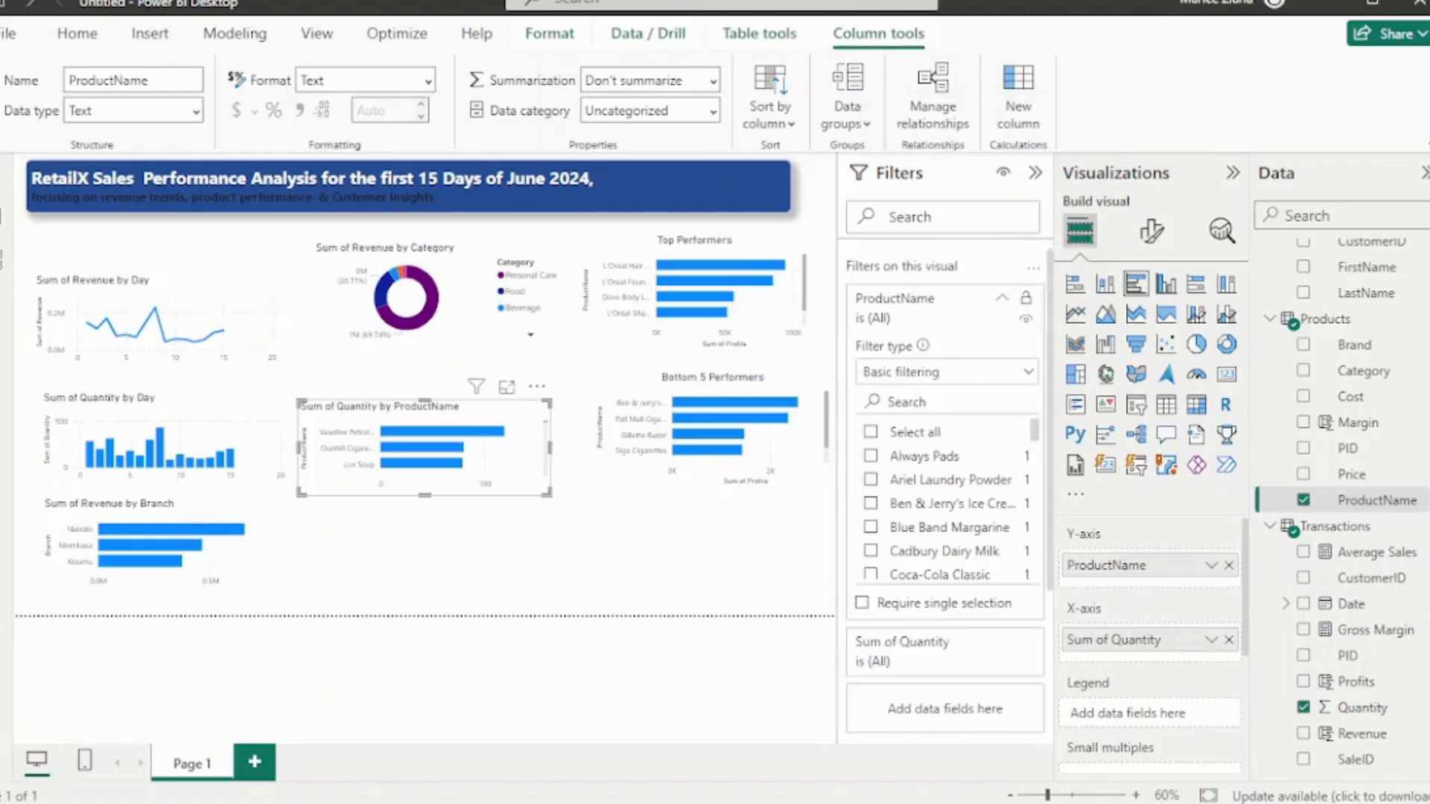
{"action": "left_click", "coordinate": [1028, 371]}
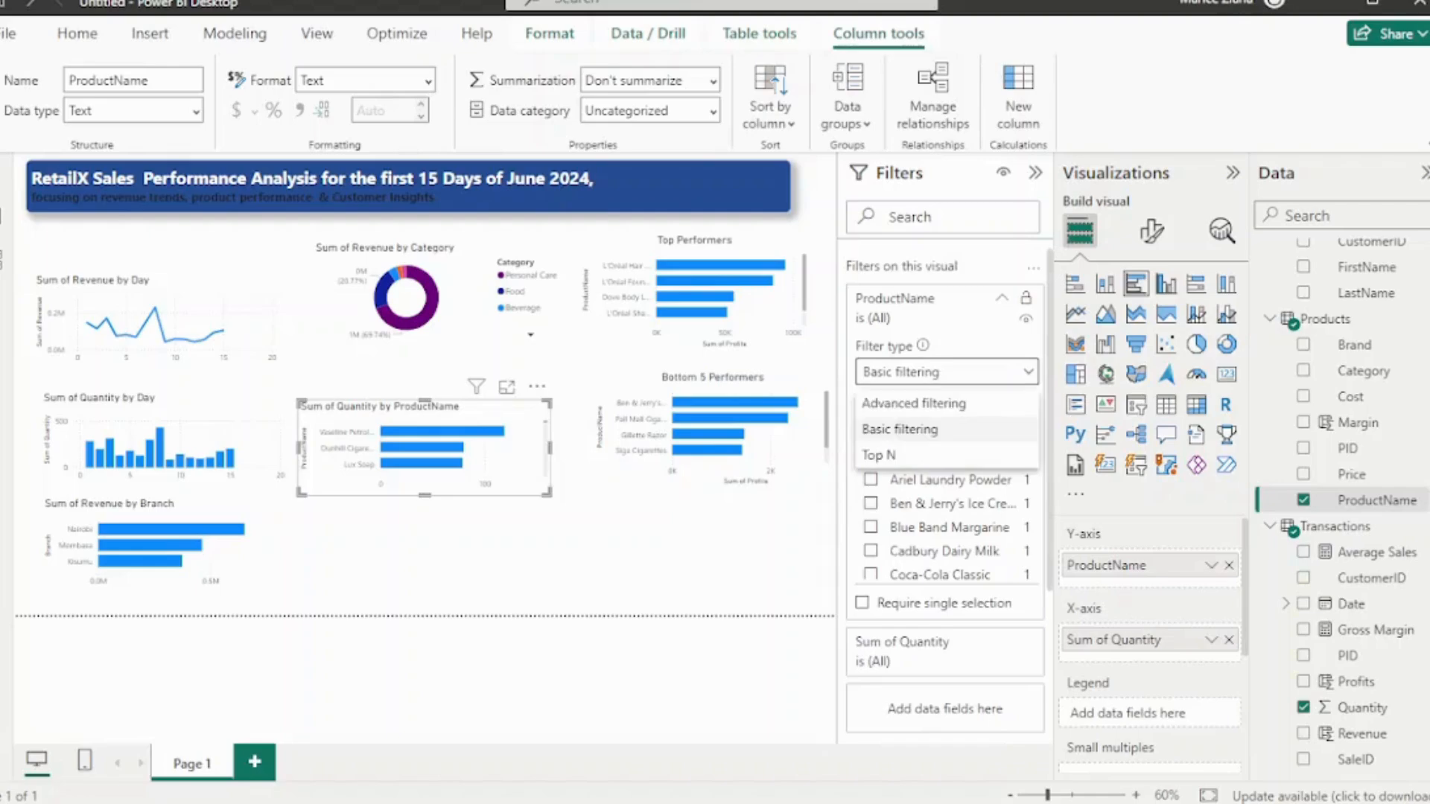
{"action": "left_click", "coordinate": [880, 455]}
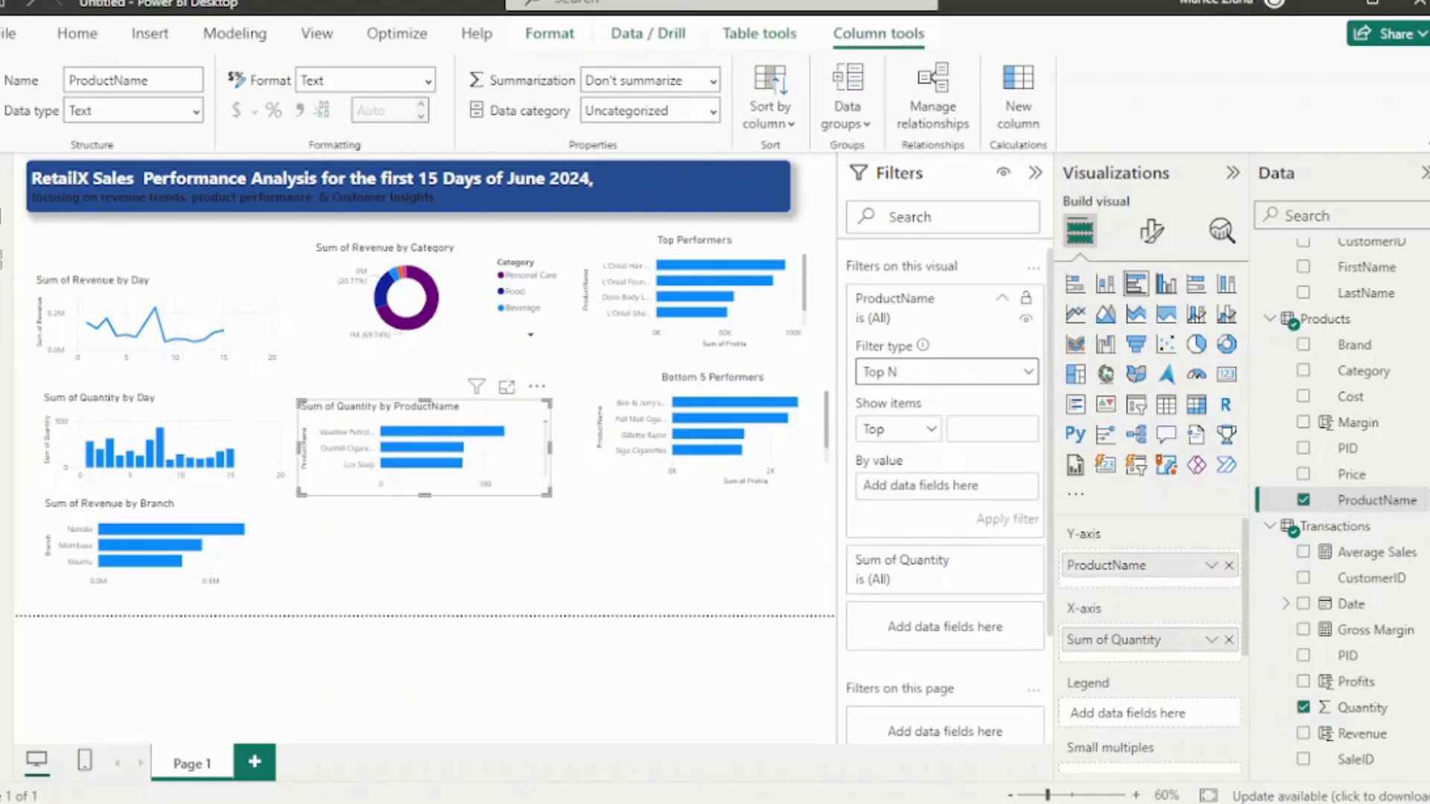
{"action": "left_click", "coordinate": [991, 429]}
{"action": "type", "text": "5"}
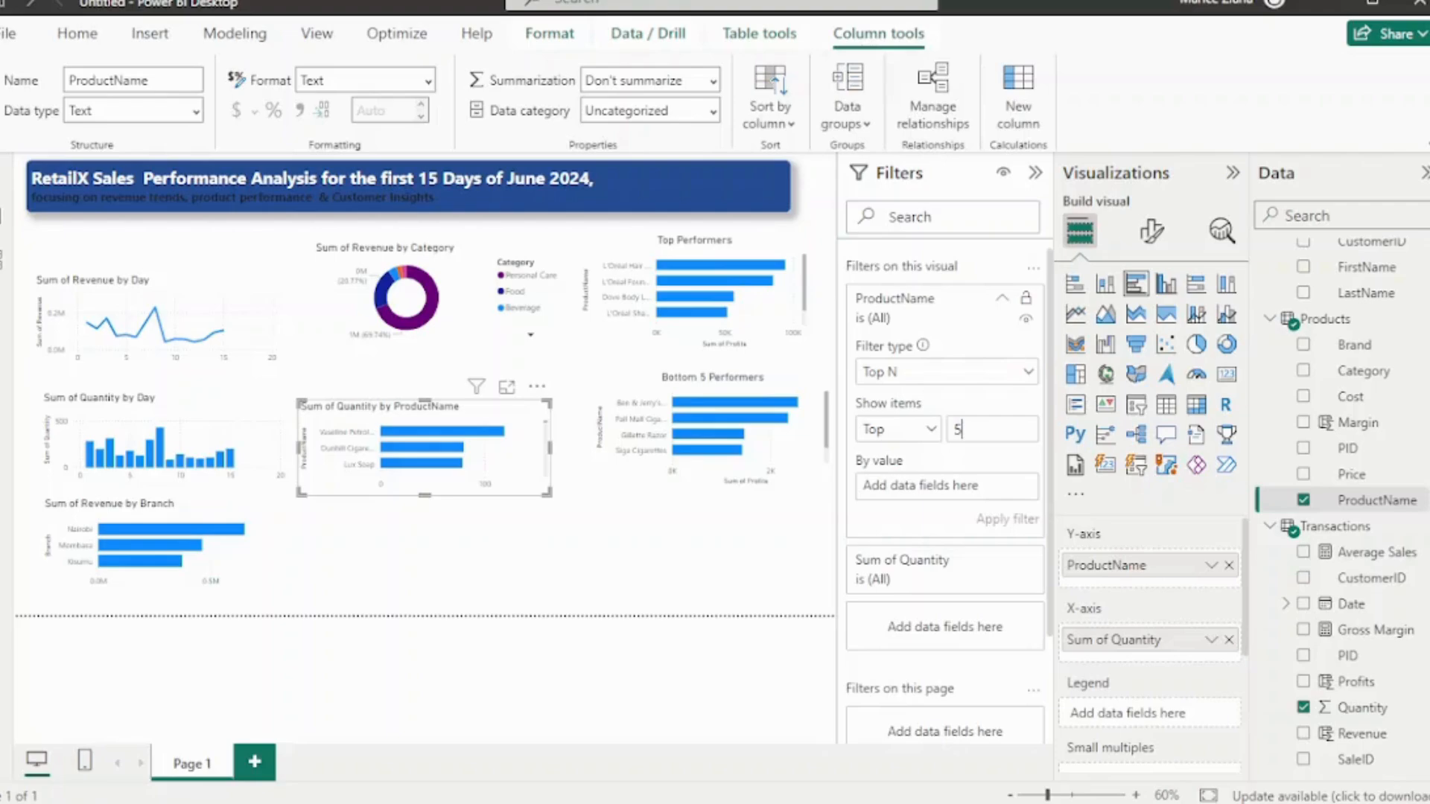
{"action": "left_click_drag", "start_coordinate": [1362, 708], "coordinate": [909, 486]}
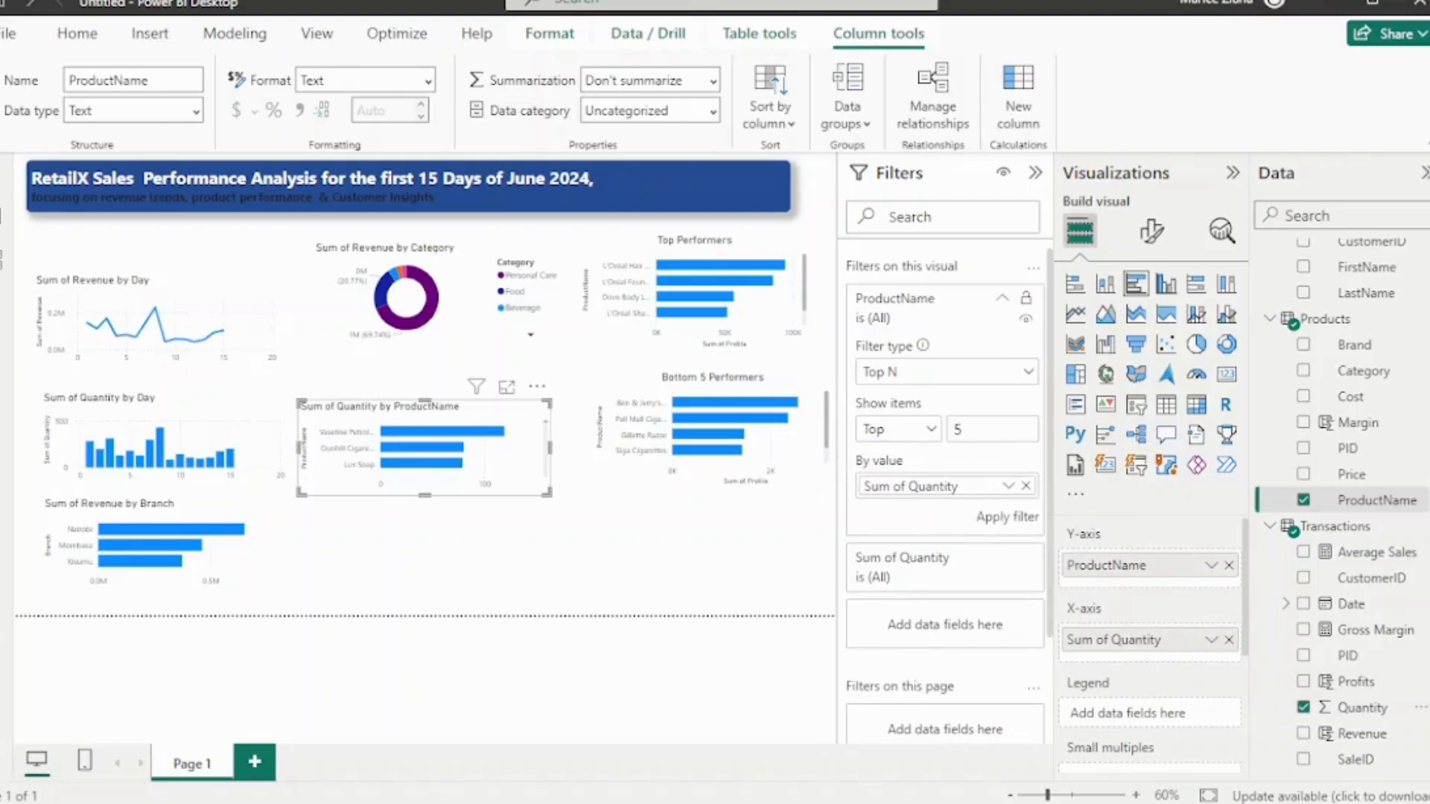
{"action": "left_click", "coordinate": [1007, 517]}
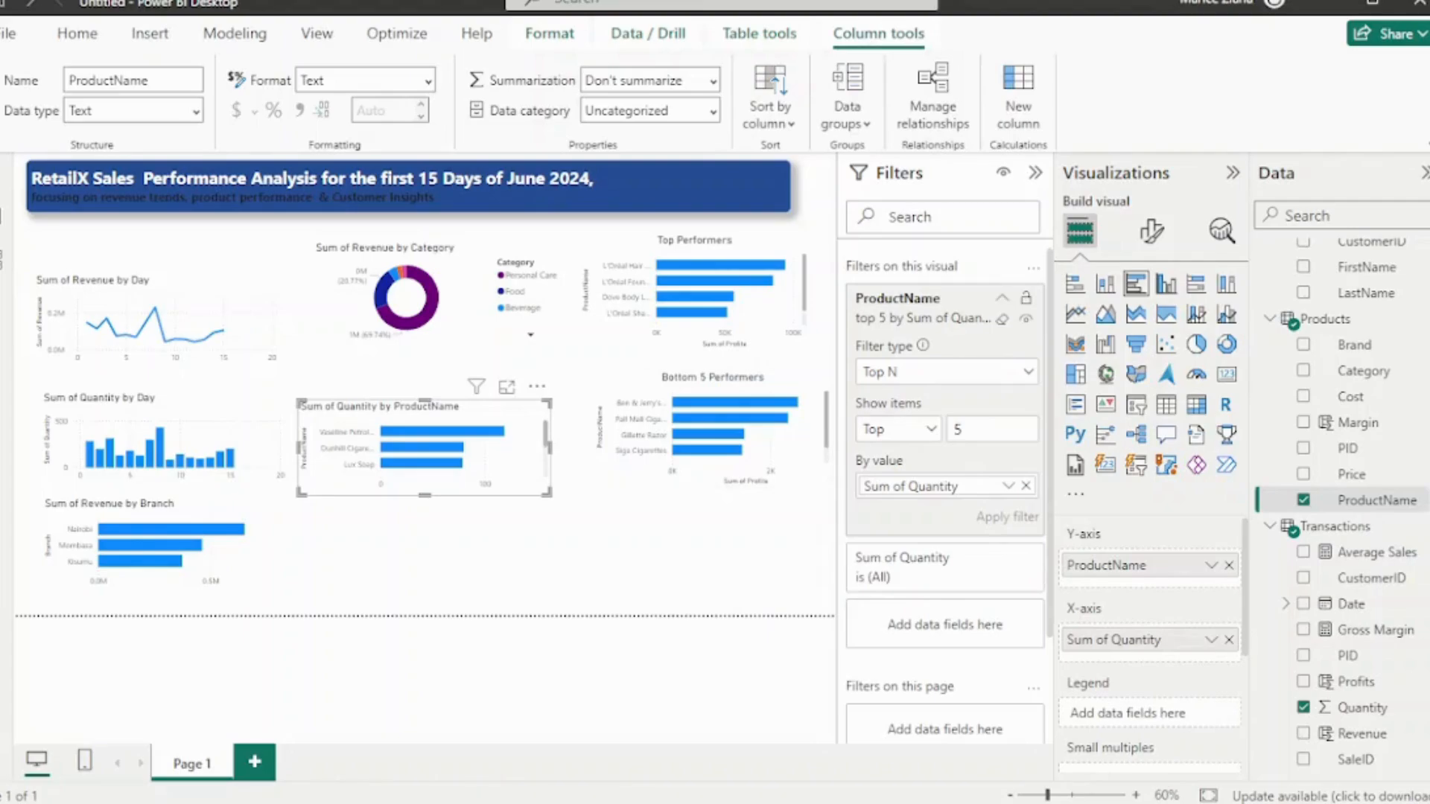
Change the title of the quantity-by-product bar chart to "Fast Selling Products"
{"action": "left_click", "coordinate": [1151, 231]}
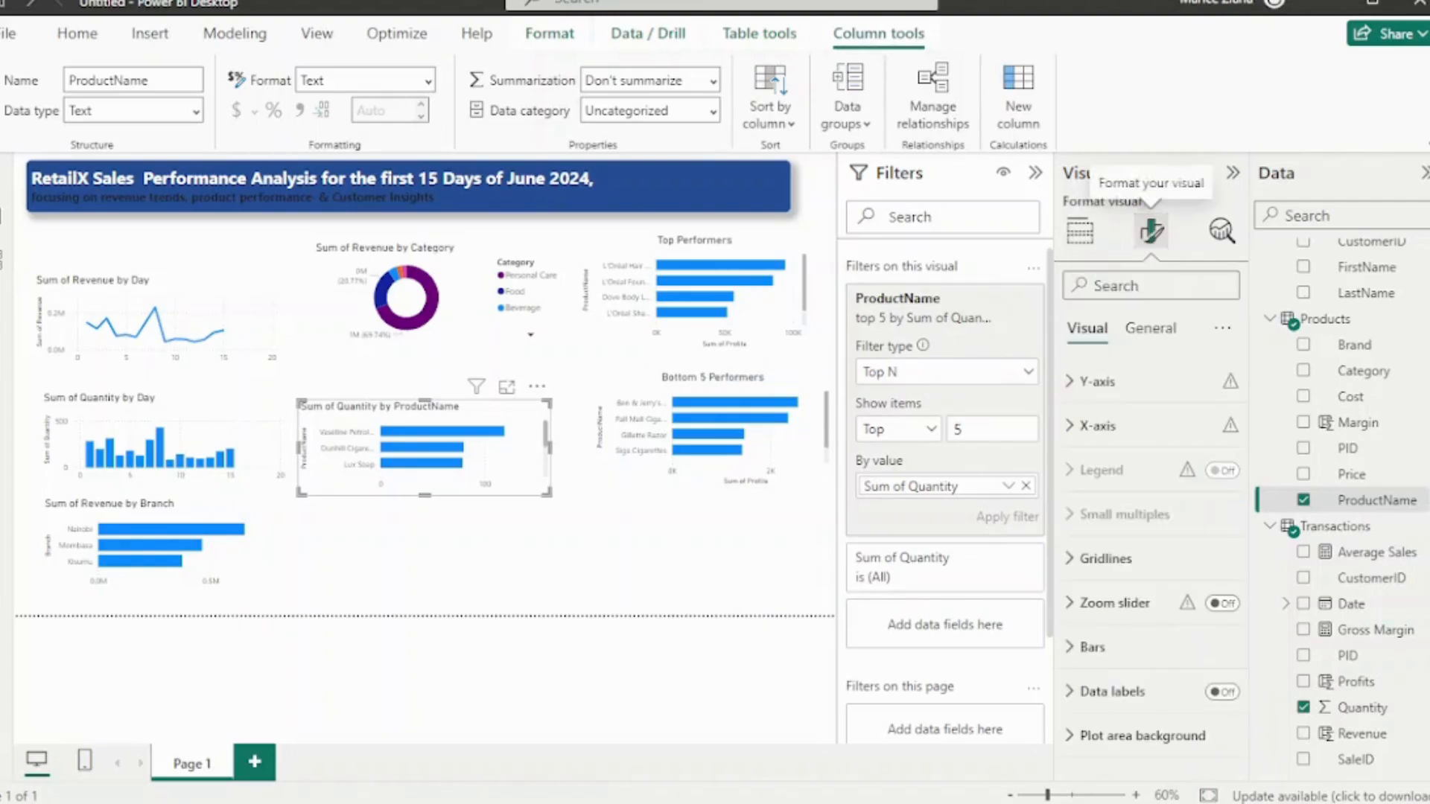
{"action": "left_click", "coordinate": [1149, 327]}
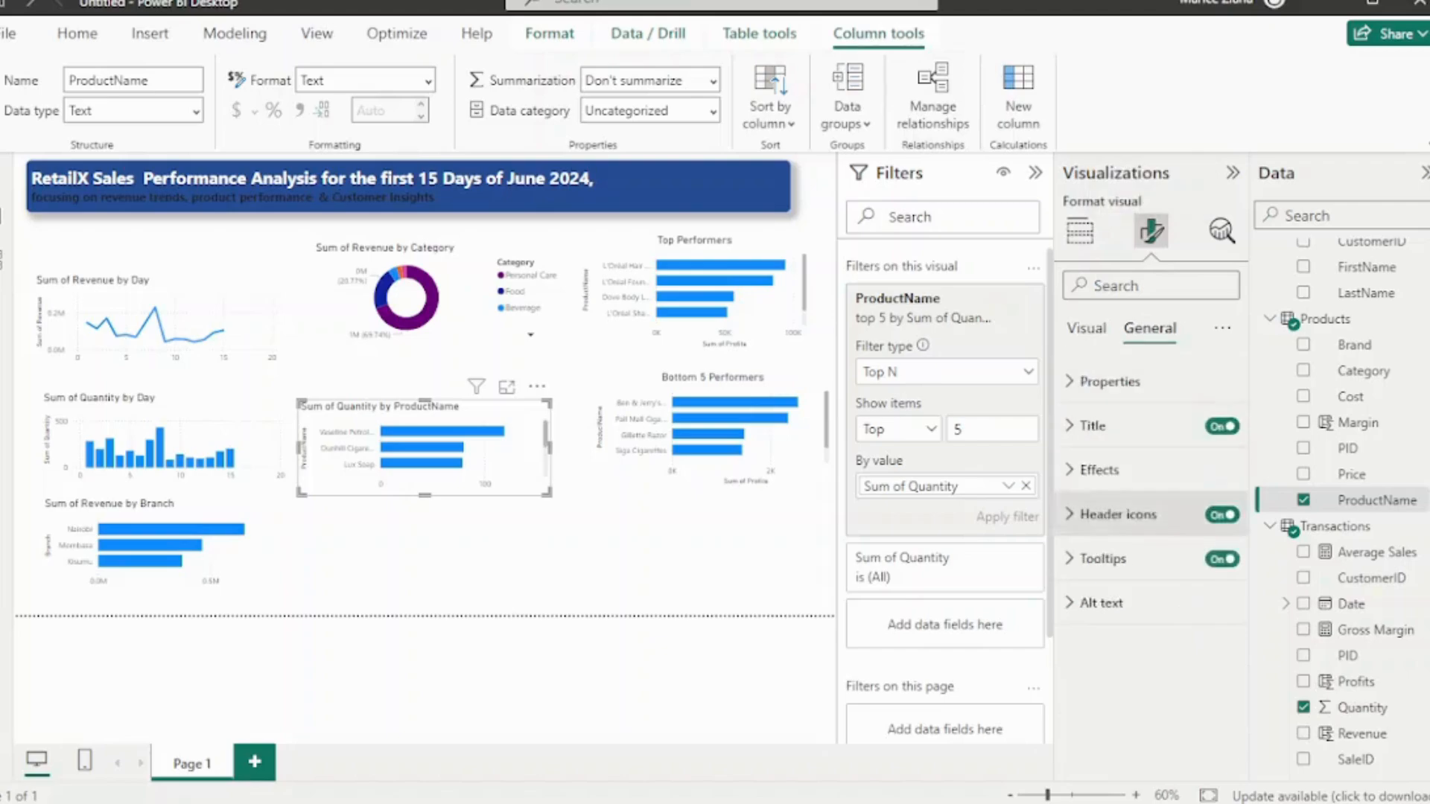
{"action": "left_click", "coordinate": [1093, 426]}
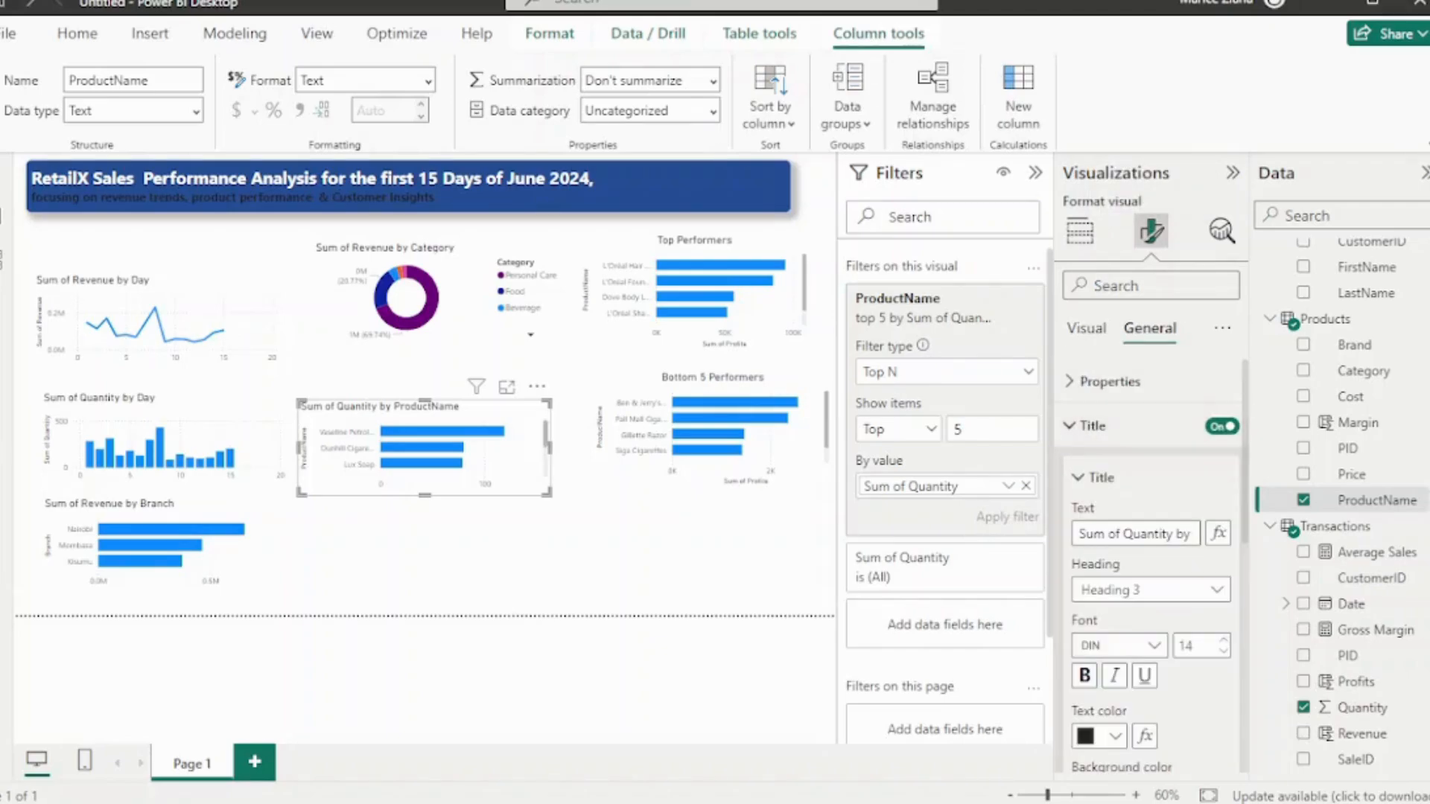
{"action": "triple_click", "coordinate": [1136, 534]}
{"action": "type", "text": "ProductName"}
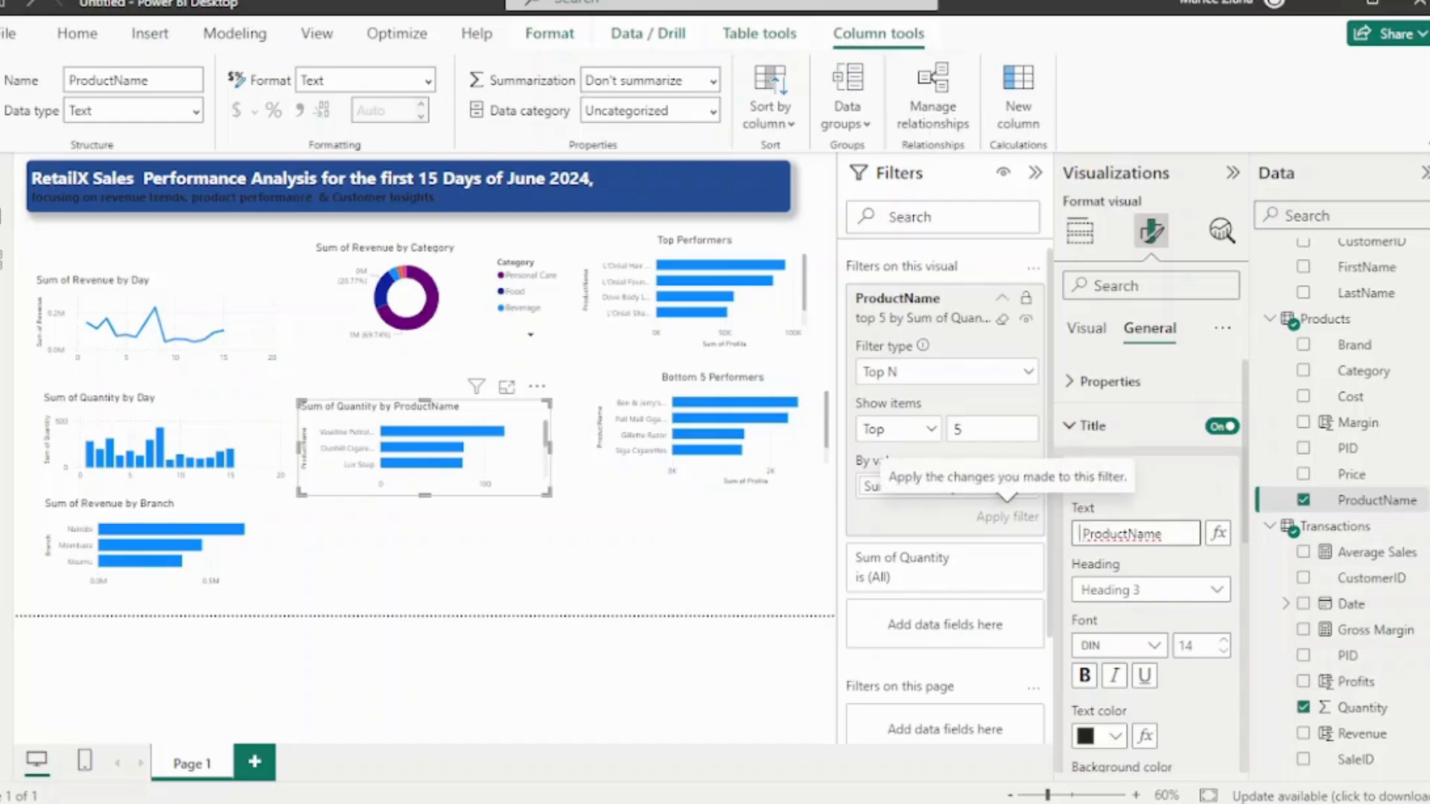
{"action": "left_click_drag", "start_coordinate": [1163, 534], "coordinate": [1080, 534]}
{"action": "type", "text": "Faste"}
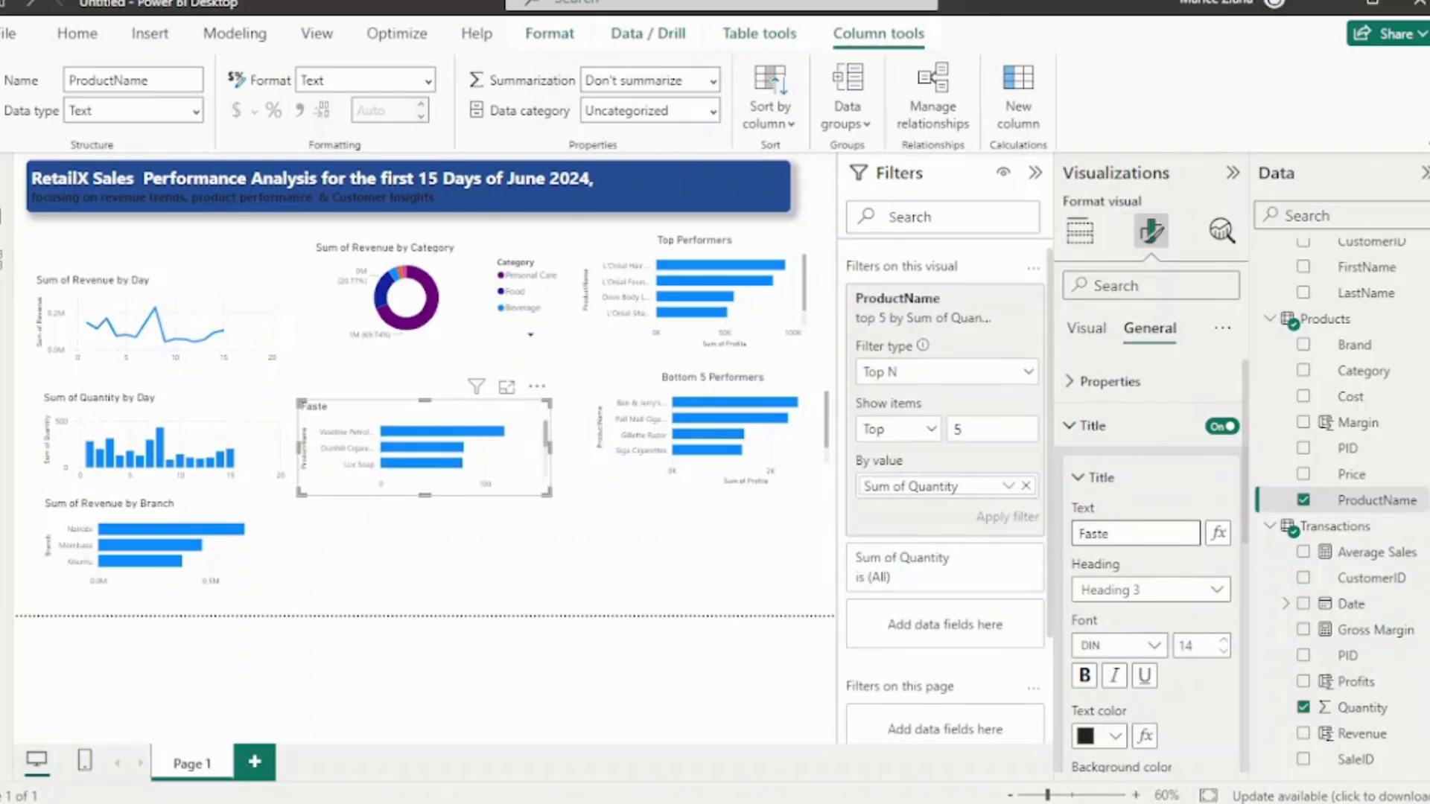
{"action": "key", "text": "BackSpace"}
{"action": "type", "text": "Selling Products"}
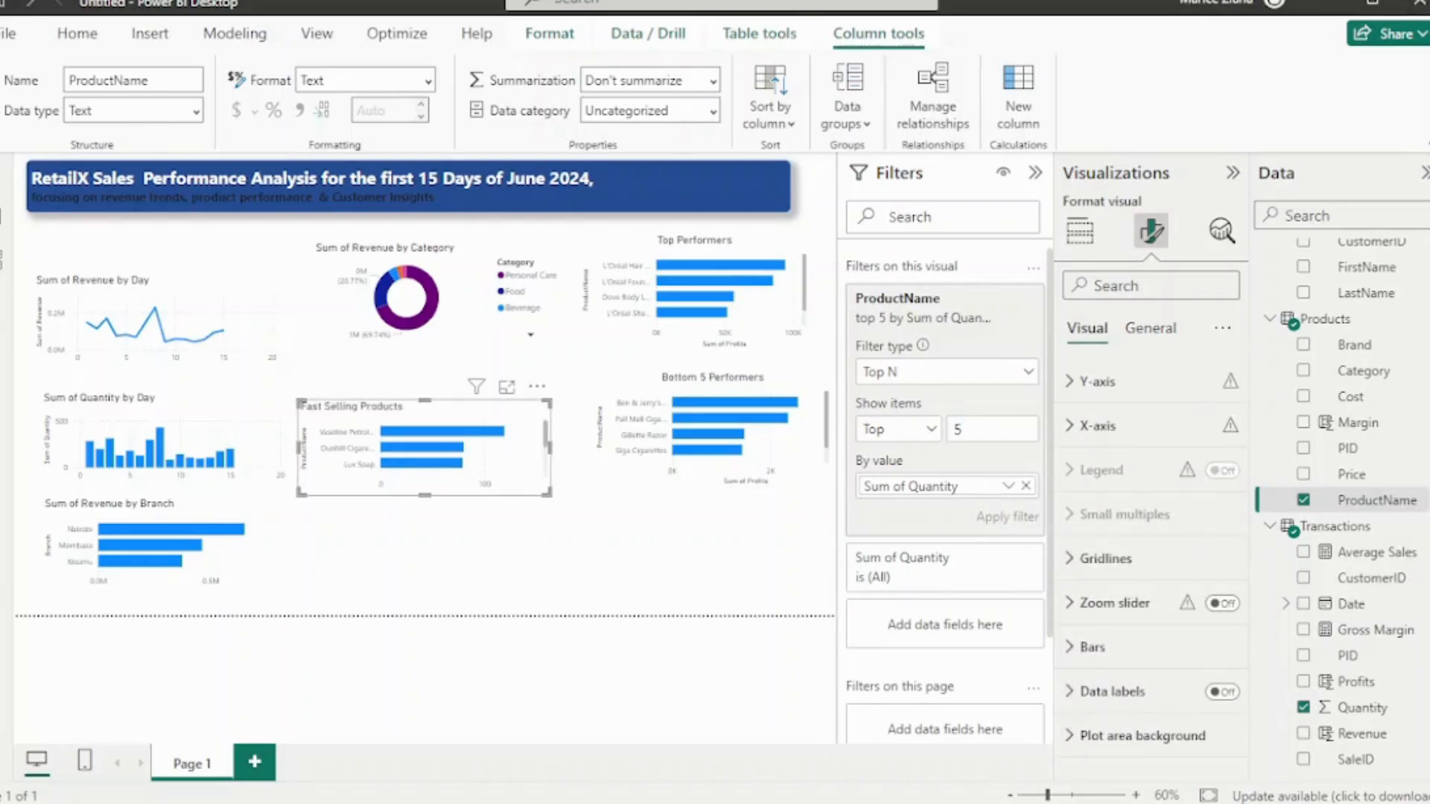
{"action": "left_click", "coordinate": [432, 554]}
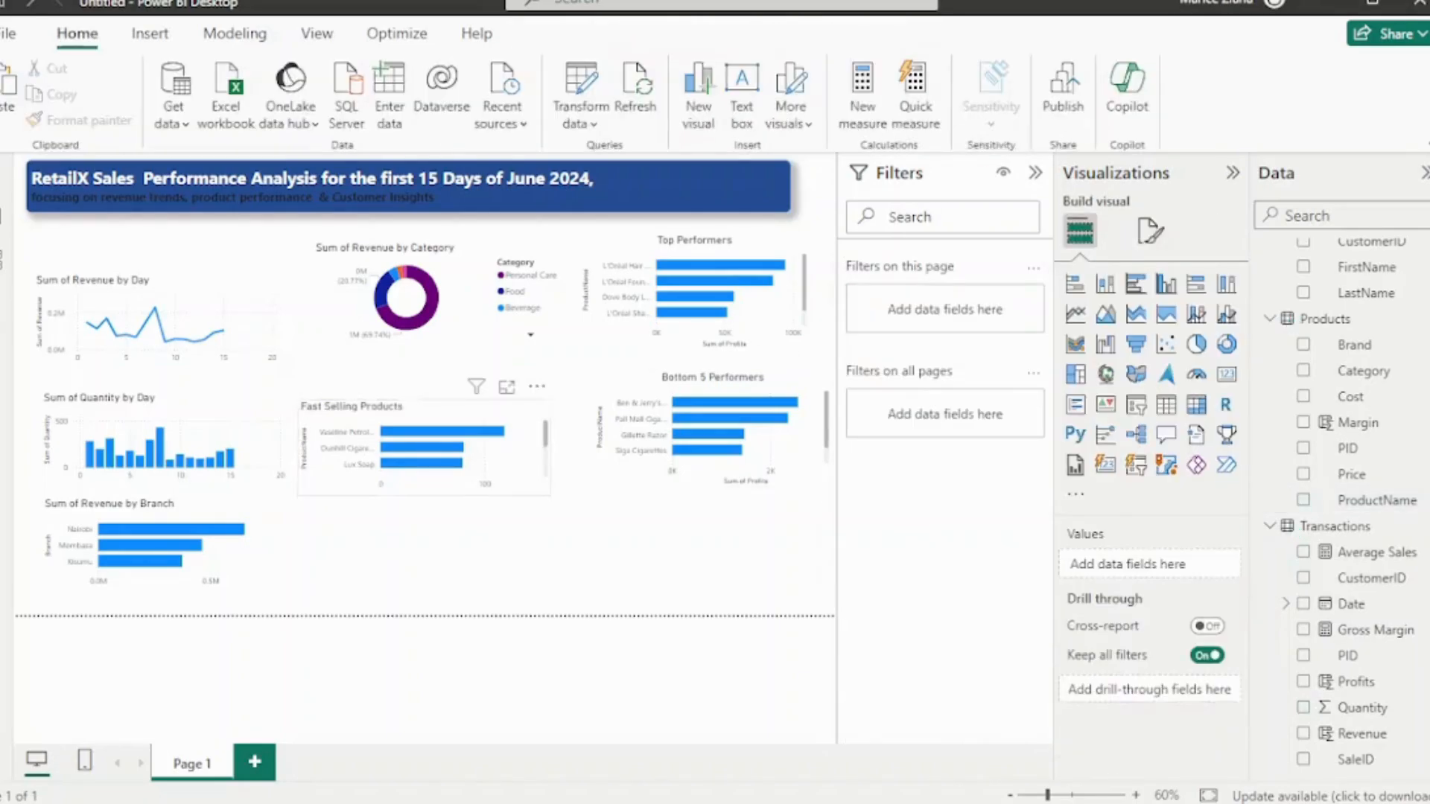
Move the Fast Selling Products chart up beneath the category donut chart and enlarge it to fit all its bars
{"action": "left_click_drag", "start_coordinate": [491, 456], "coordinate": [491, 382]}
{"action": "left_click", "coordinate": [516, 463]}
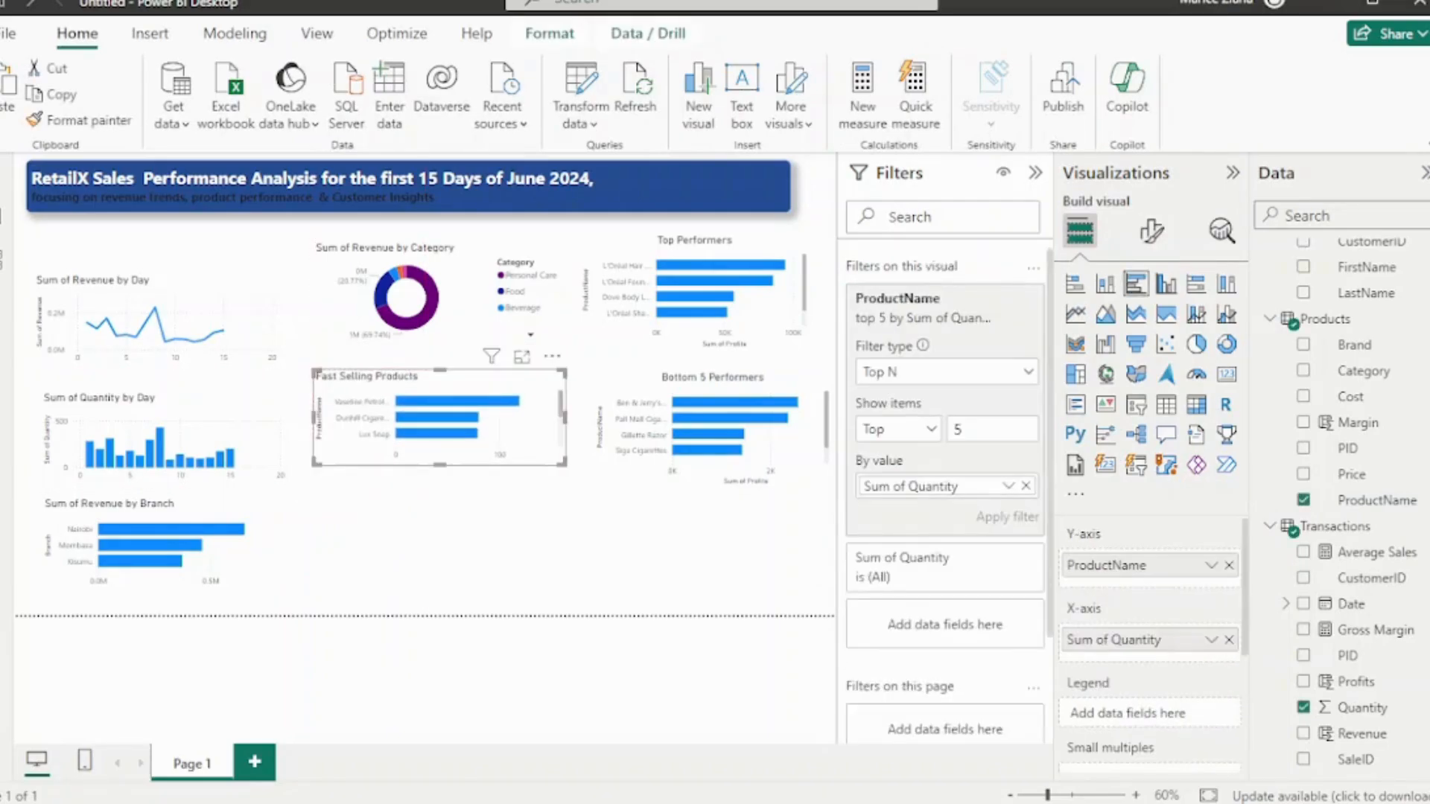
{"action": "left_click_drag", "start_coordinate": [566, 465], "coordinate": [593, 507]}
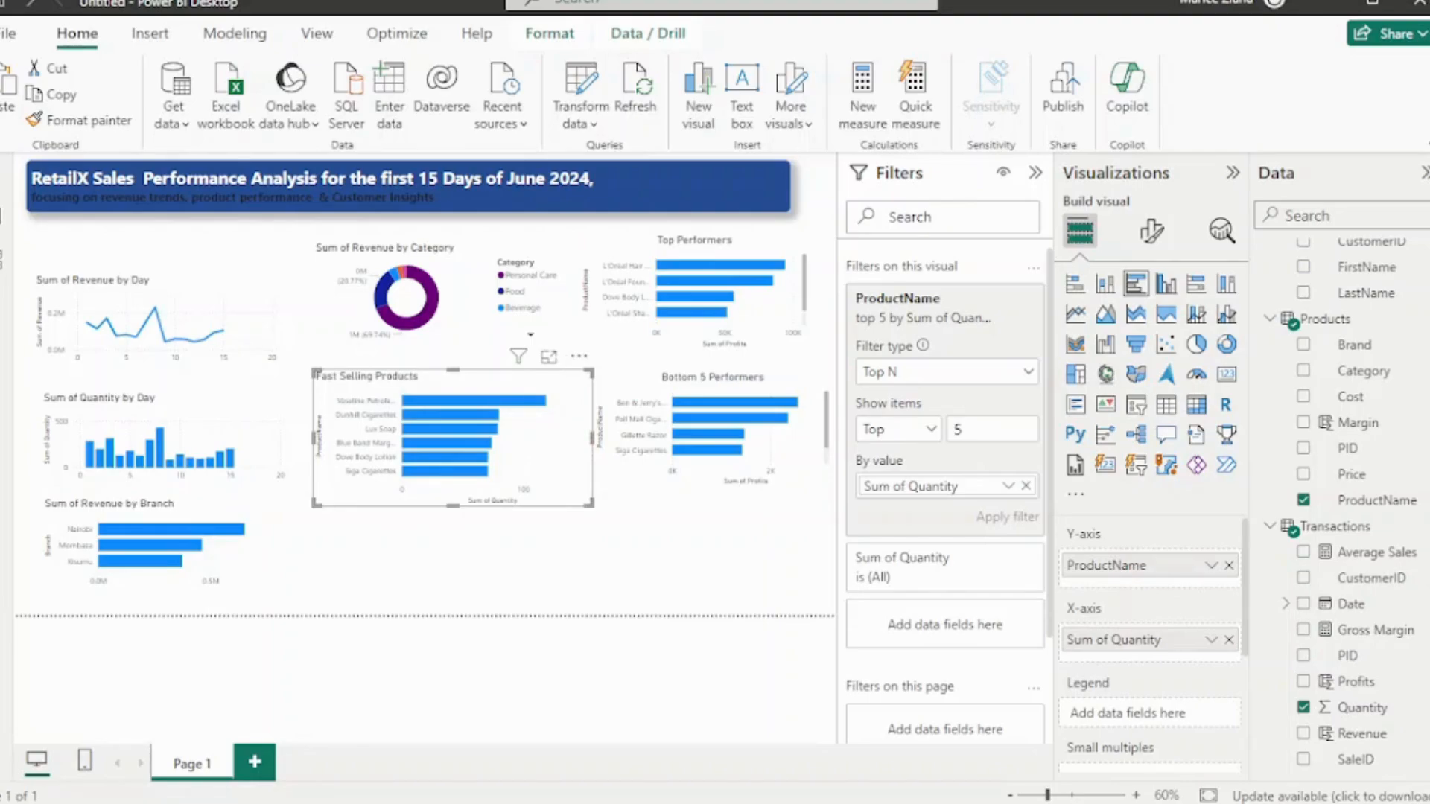
Duplicate the Fast Selling Products chart and change the copy's ProductName filter to the bottom 5 by Sum of Quantity
{"action": "key", "text": "ctrl+c"}
{"action": "key", "text": "ctrl+v"}
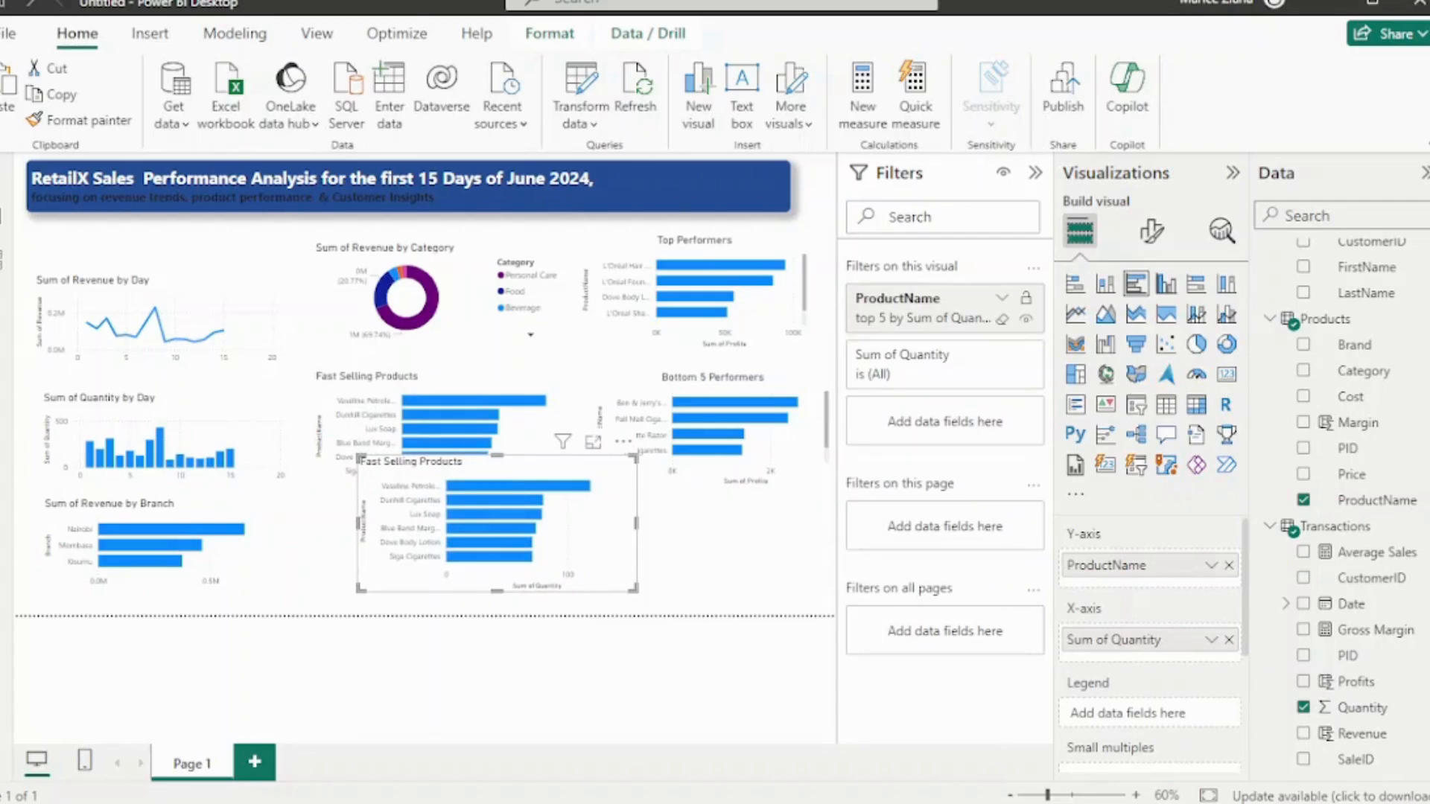
{"action": "left_click", "coordinate": [1002, 297]}
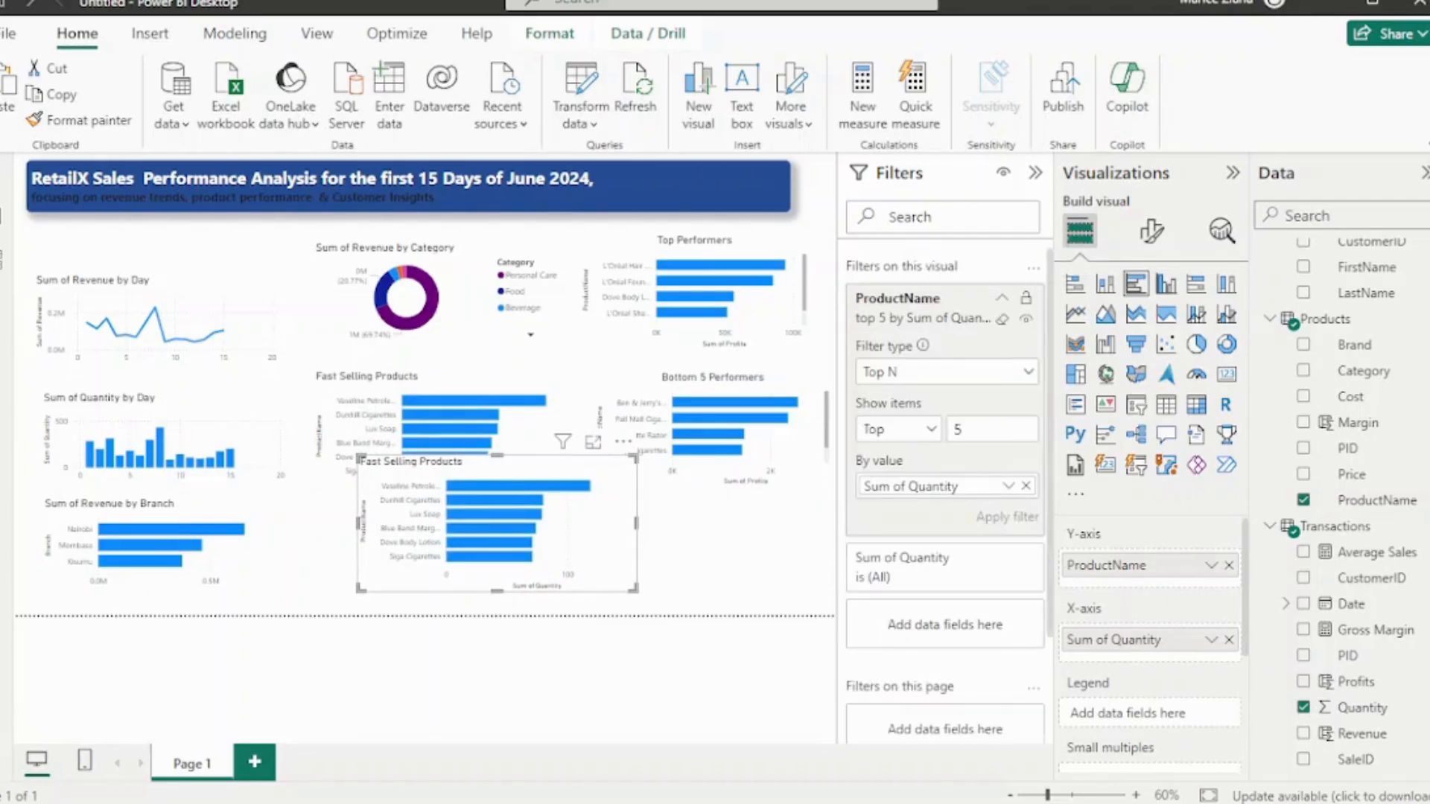
{"action": "left_click", "coordinate": [898, 429]}
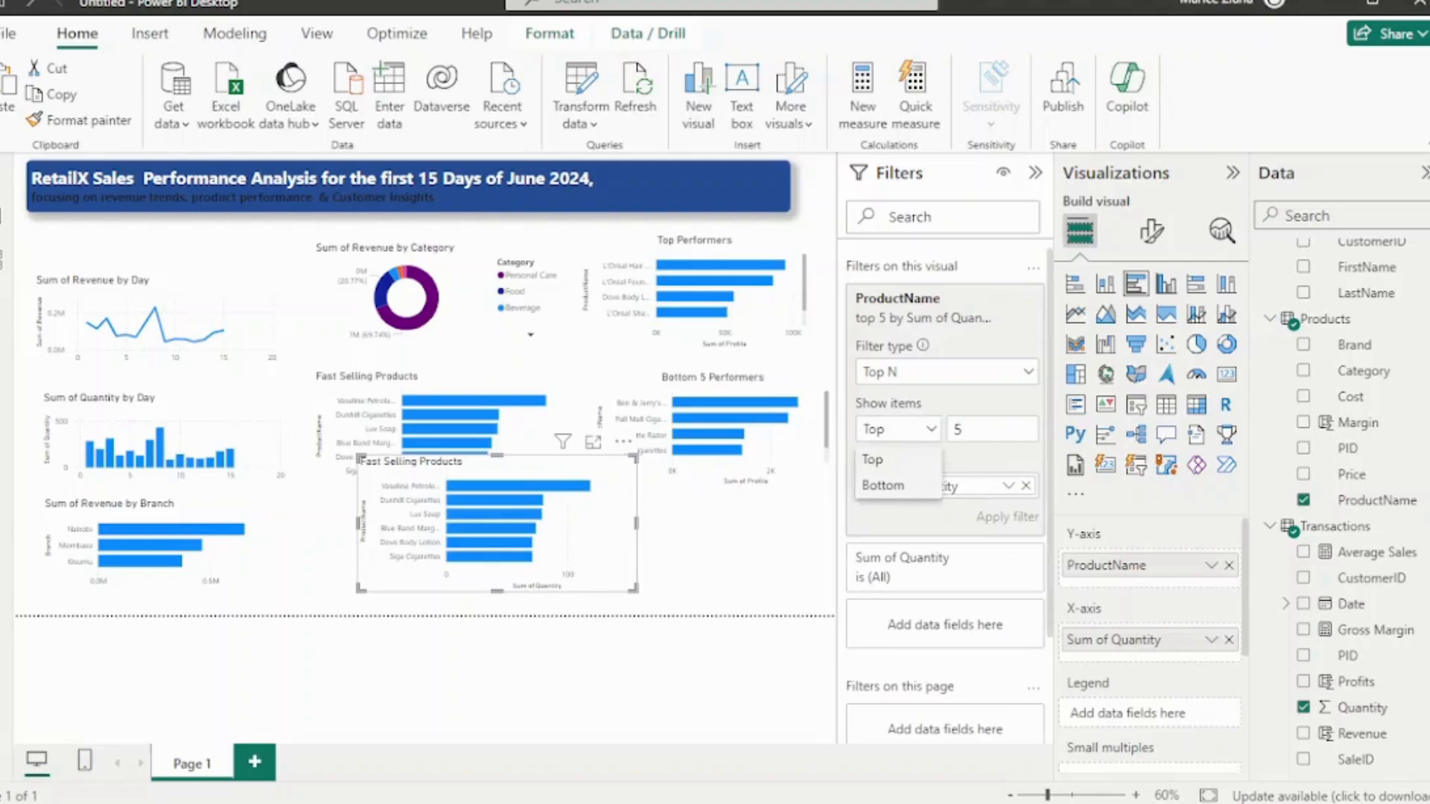
{"action": "left_click", "coordinate": [883, 485]}
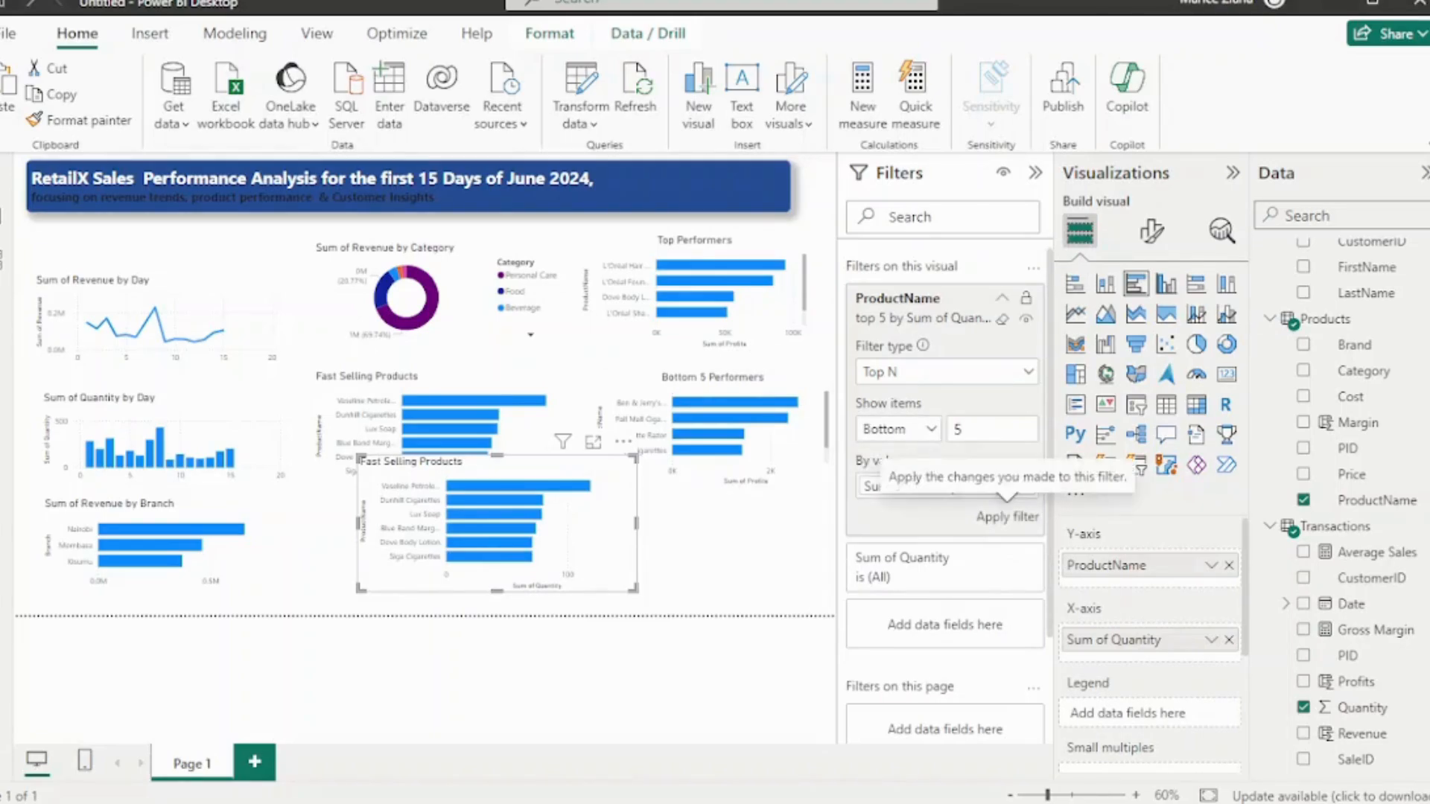
{"action": "left_click", "coordinate": [1007, 516]}
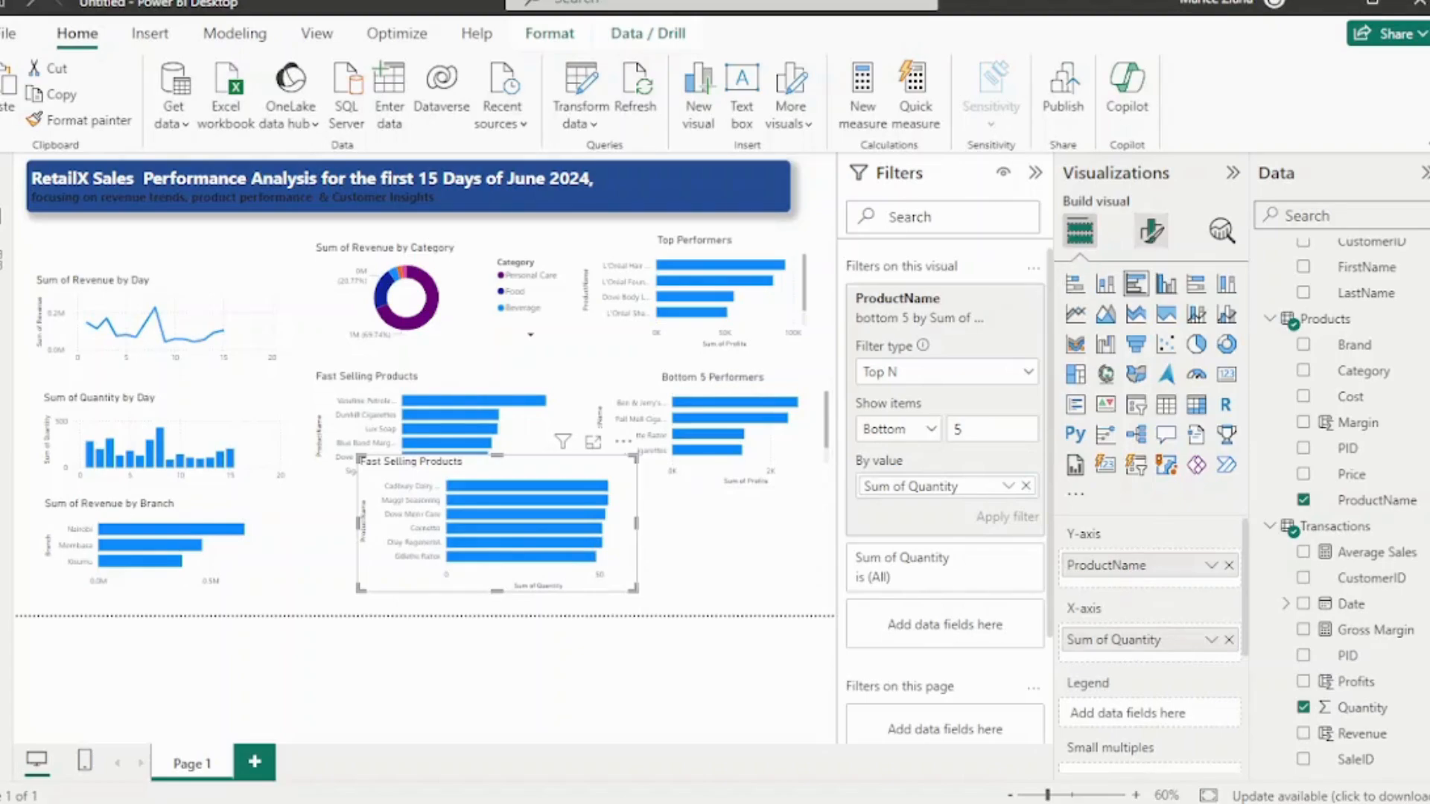
Retitle the duplicated chart "Slow Moving Products" and move it below the Fast Selling Products chart
{"action": "left_click", "coordinate": [1151, 231]}
{"action": "left_click", "coordinate": [1150, 328]}
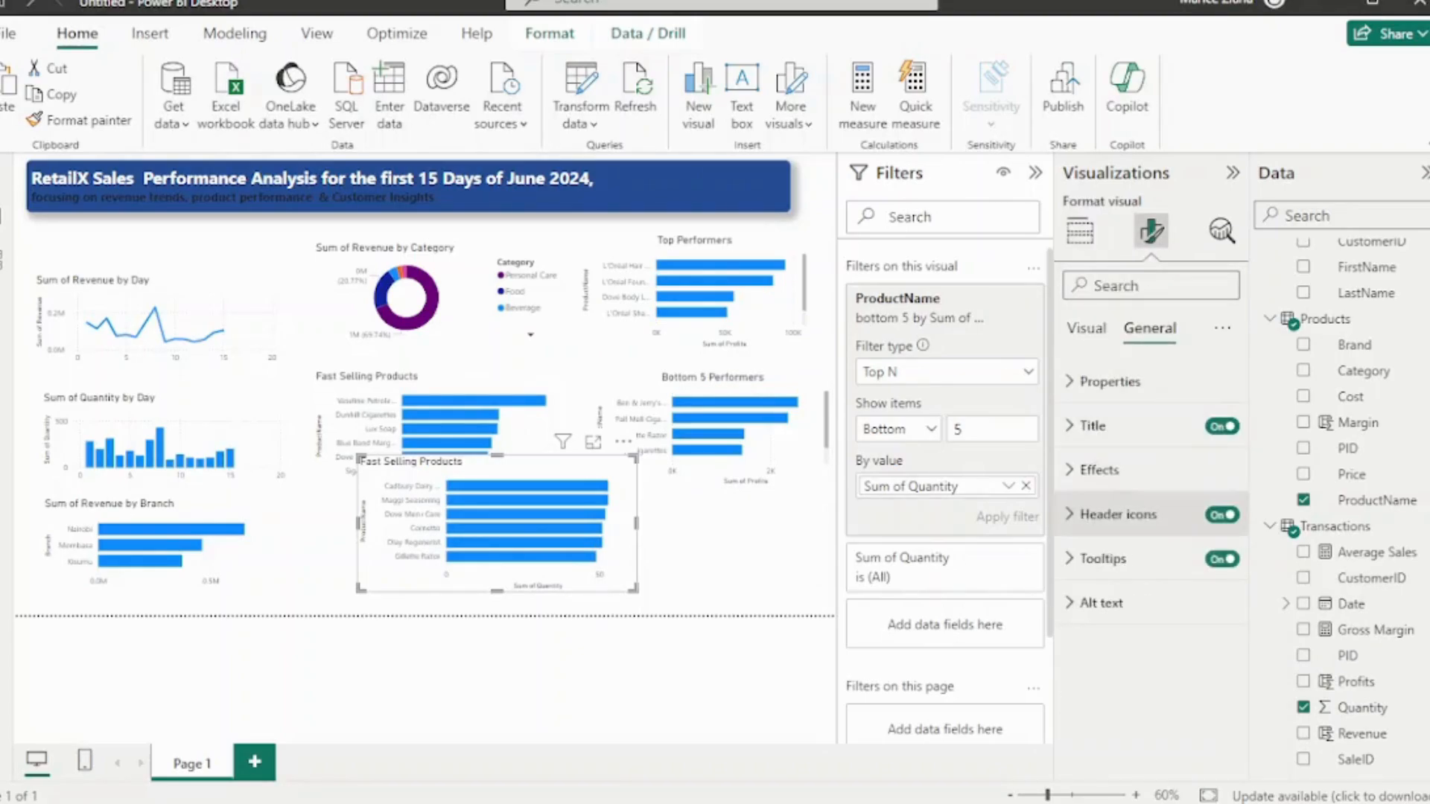
{"action": "left_click", "coordinate": [1102, 425]}
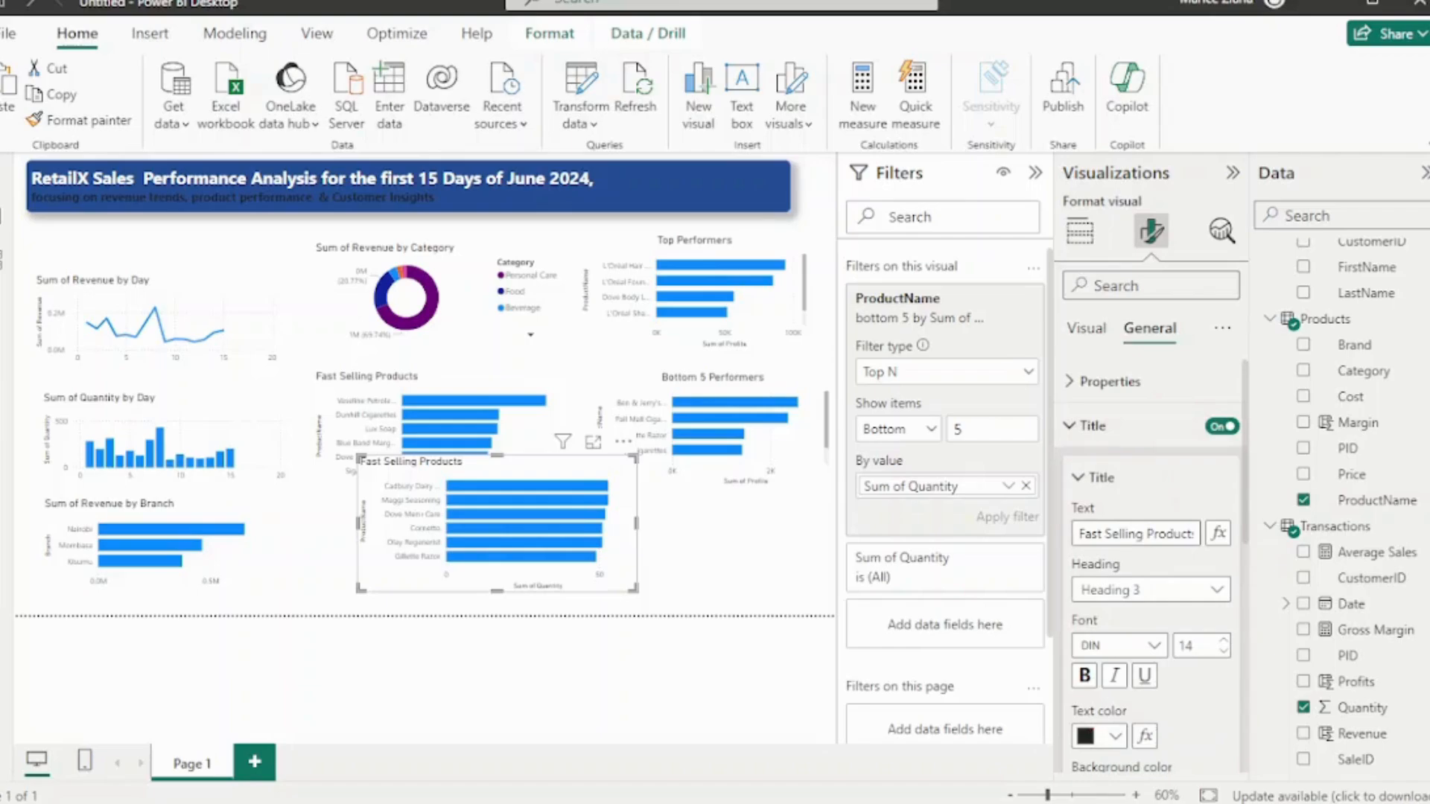
{"action": "left_click_drag", "start_coordinate": [1107, 533], "coordinate": [1072, 534]}
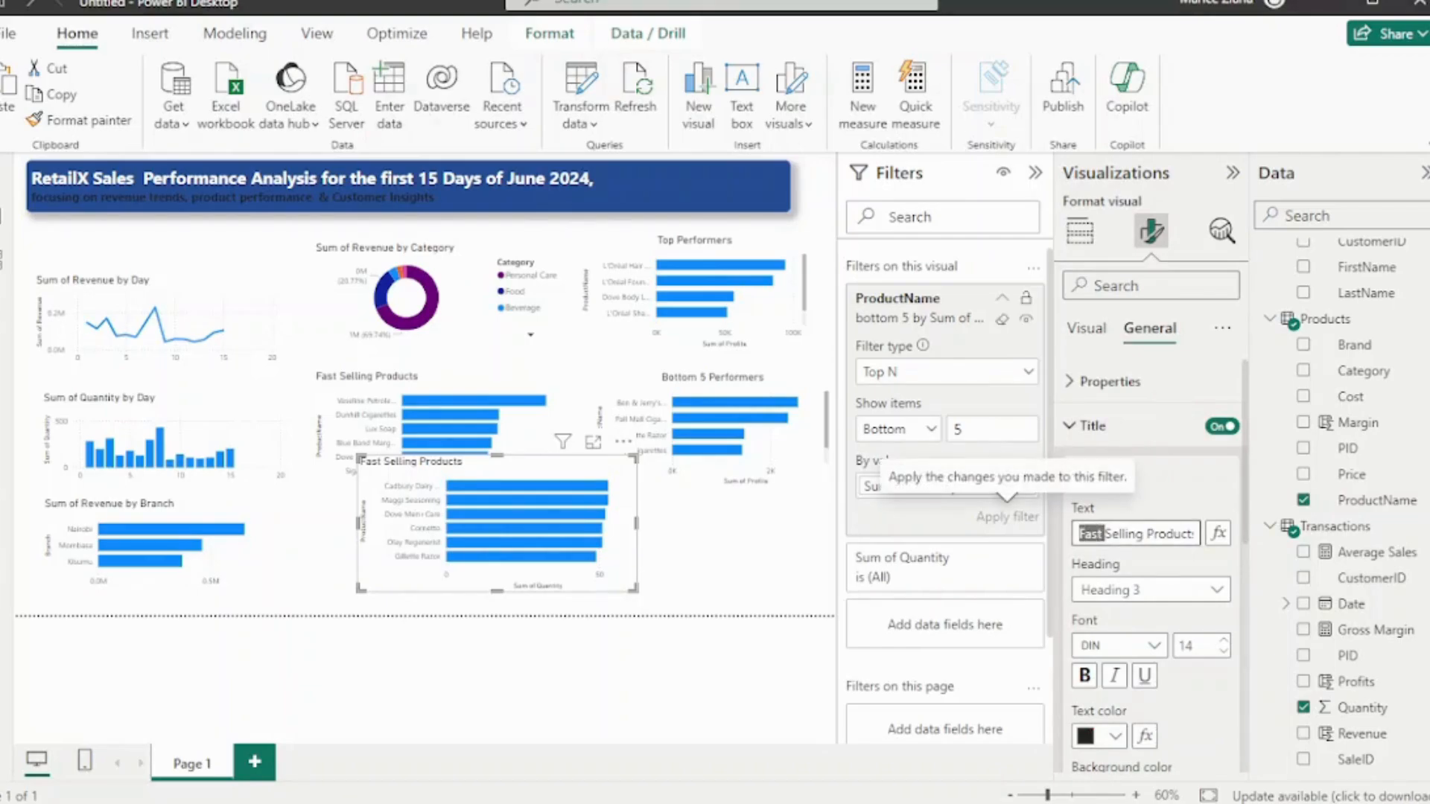
{"action": "type", "text": "Slow"}
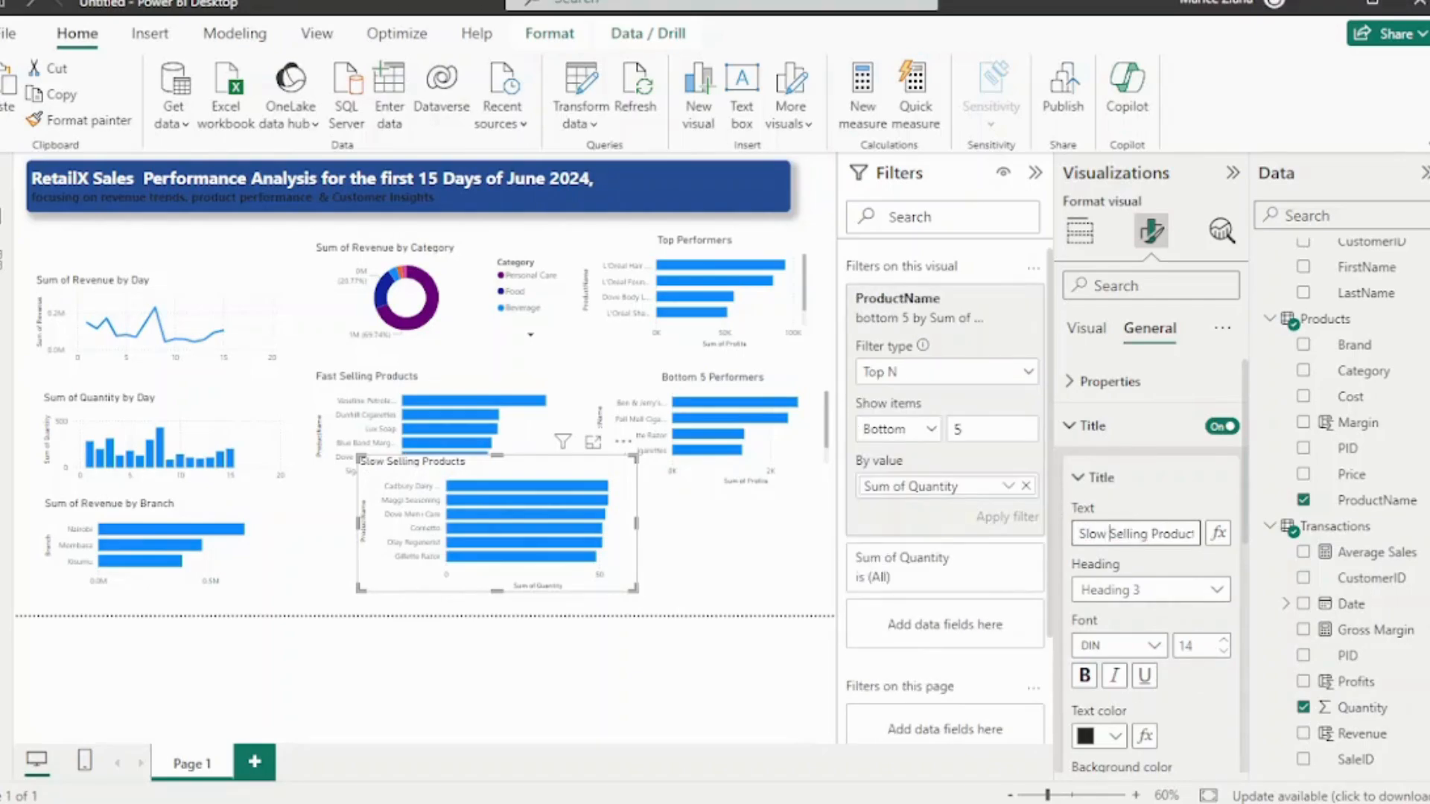
{"action": "key", "text": "BackSpace"}
{"action": "key", "text": "BackSpace"}
{"action": "key", "text": "BackSpace"}
{"action": "key", "text": "BackSpace"}
{"action": "key", "text": "BackSpace"}
{"action": "key", "text": "BackSpace"}
{"action": "key", "text": "BackSpace"}
{"action": "key", "text": "BackSpace"}
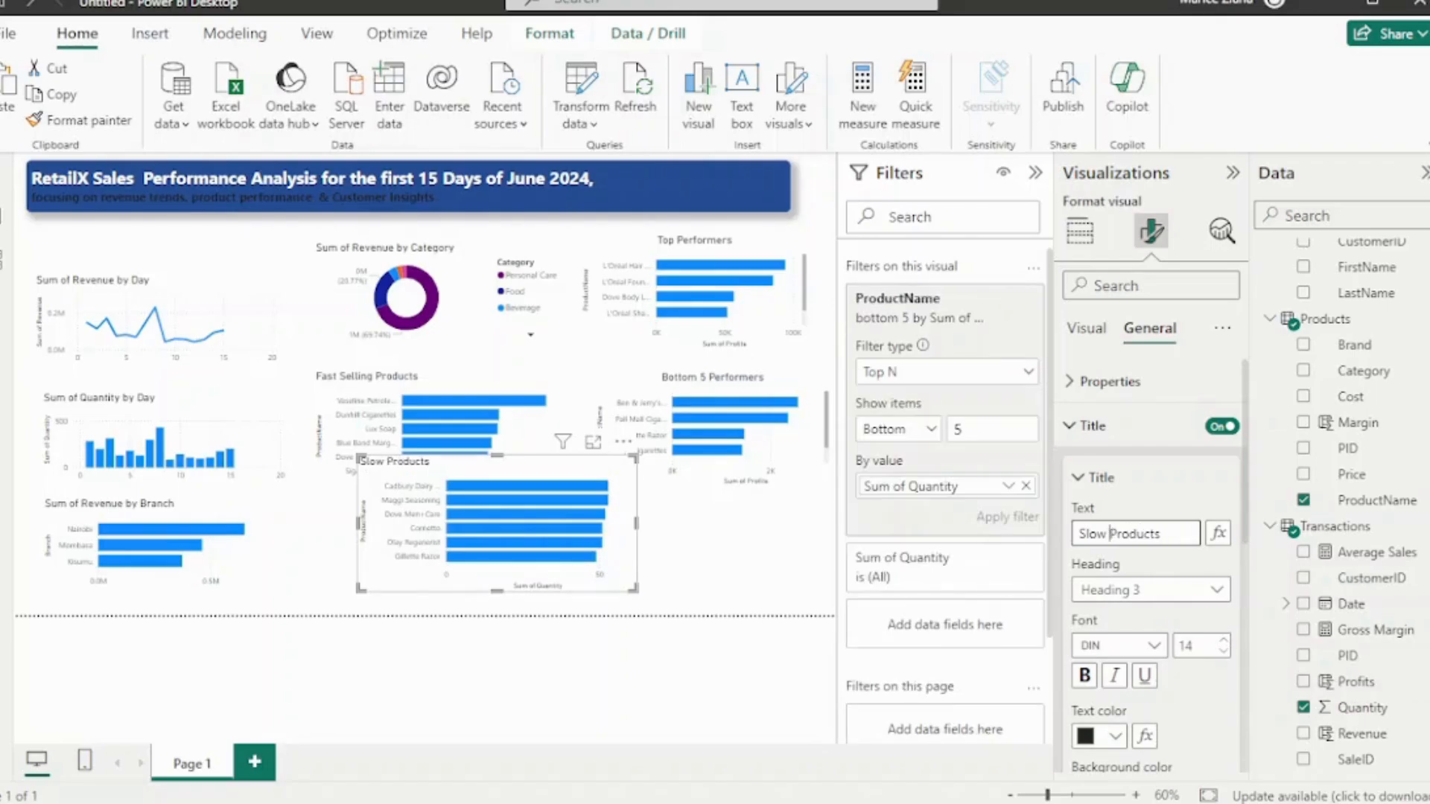
{"action": "type", "text": "Moving"}
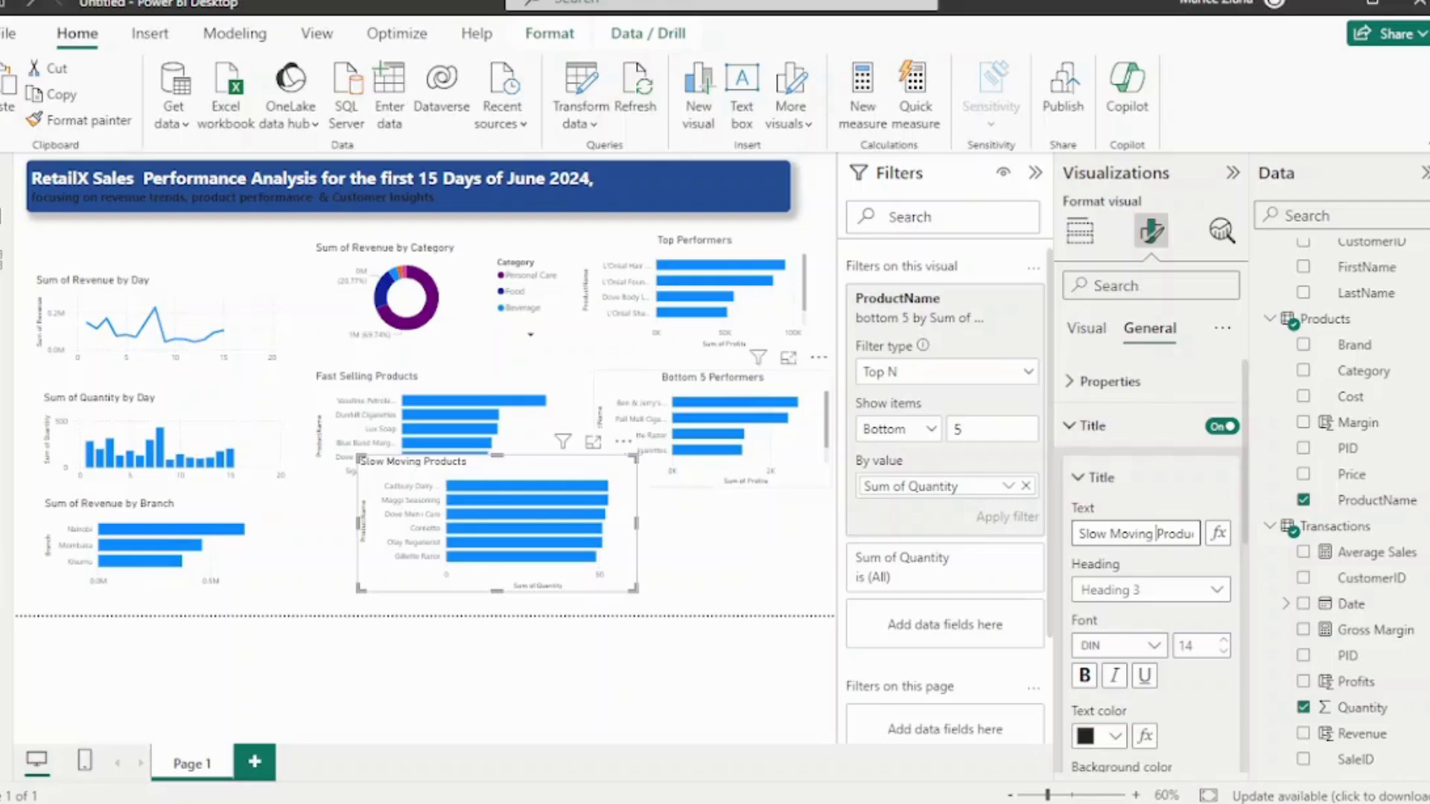
{"action": "left_click", "coordinate": [721, 581]}
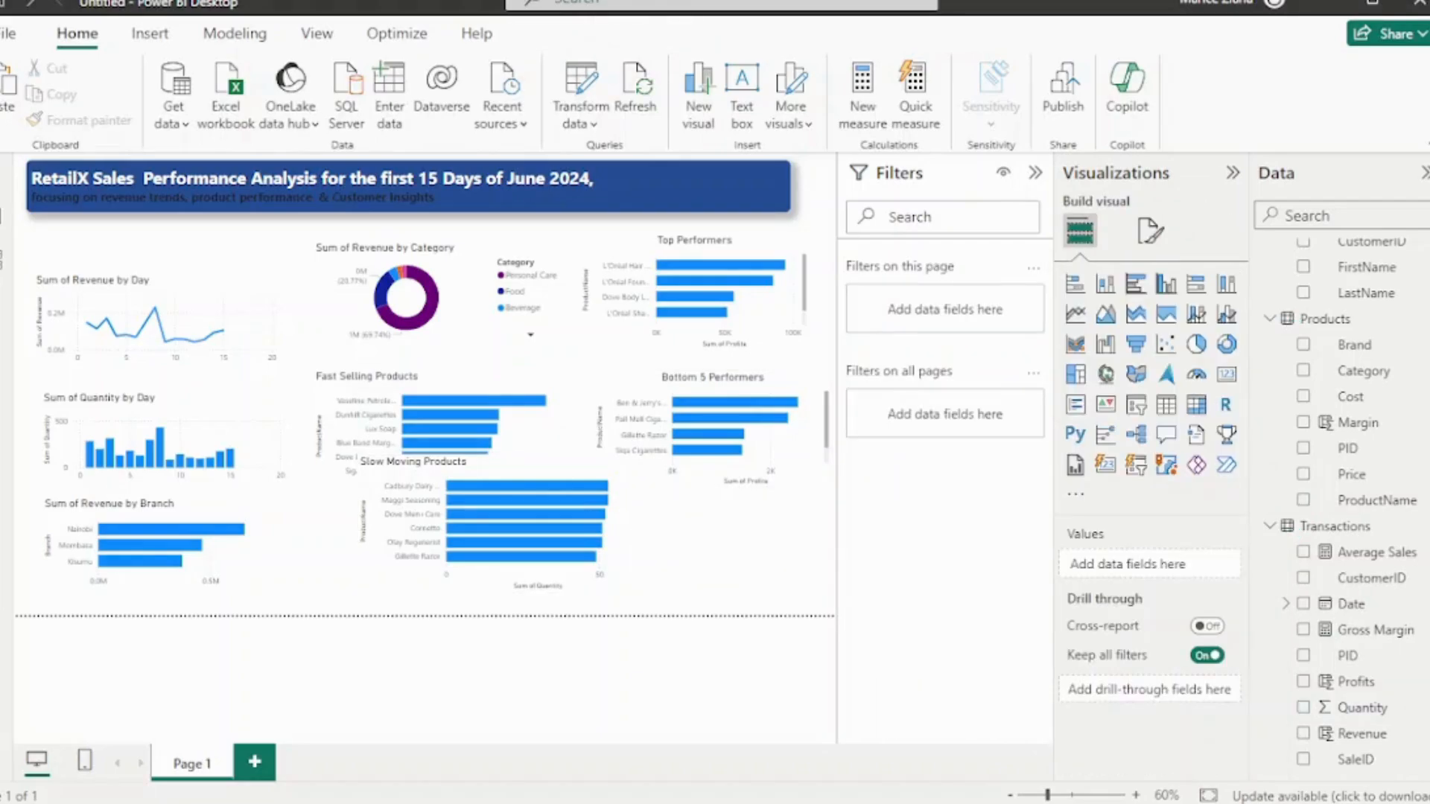
{"action": "left_click_drag", "start_coordinate": [462, 521], "coordinate": [374, 543]}
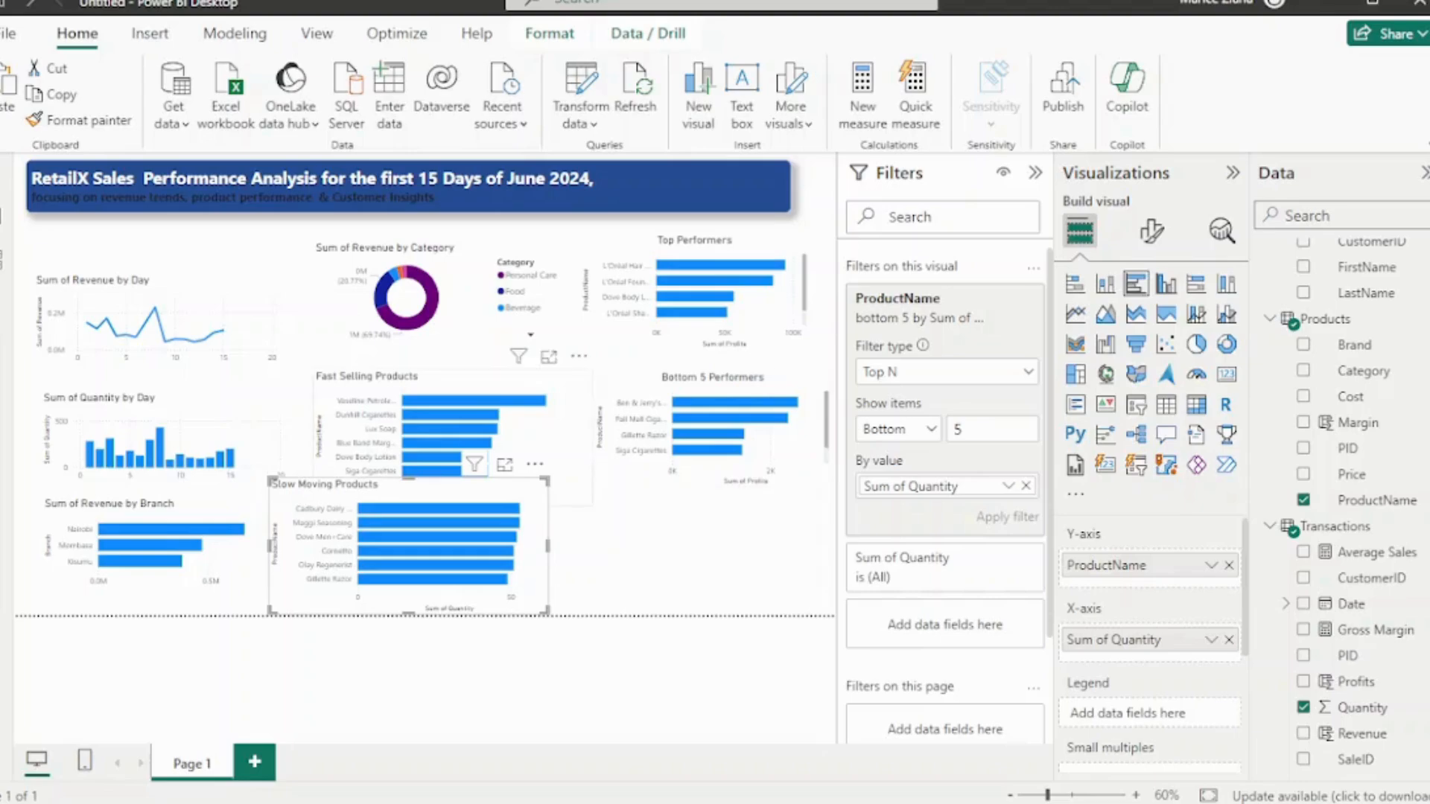
Highlight the Maggi Seasoning bar in the Slow Moving Products chart to cross-filter the page, and clear the highlight
{"action": "left_click", "coordinate": [627, 555]}
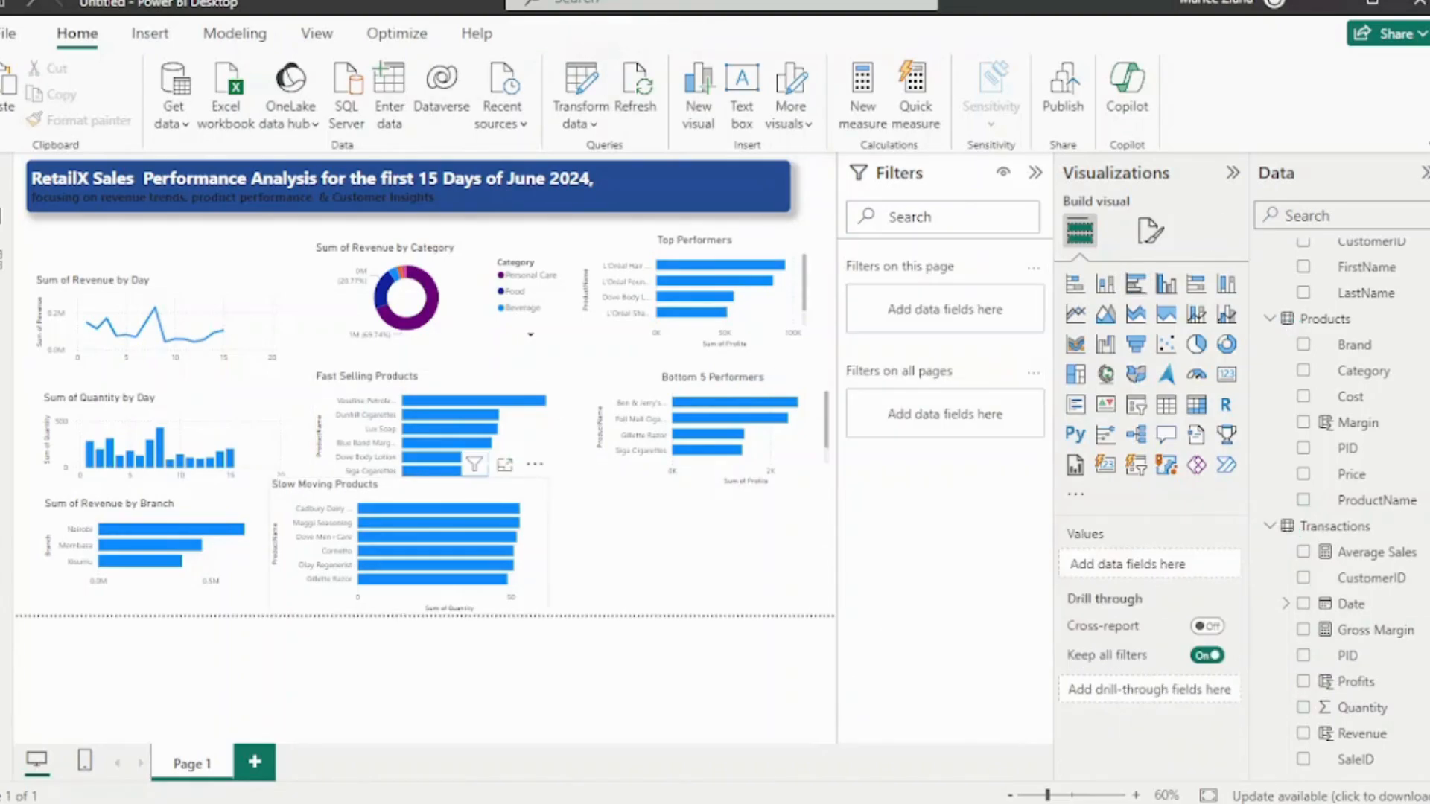
{"action": "left_click", "coordinate": [447, 523]}
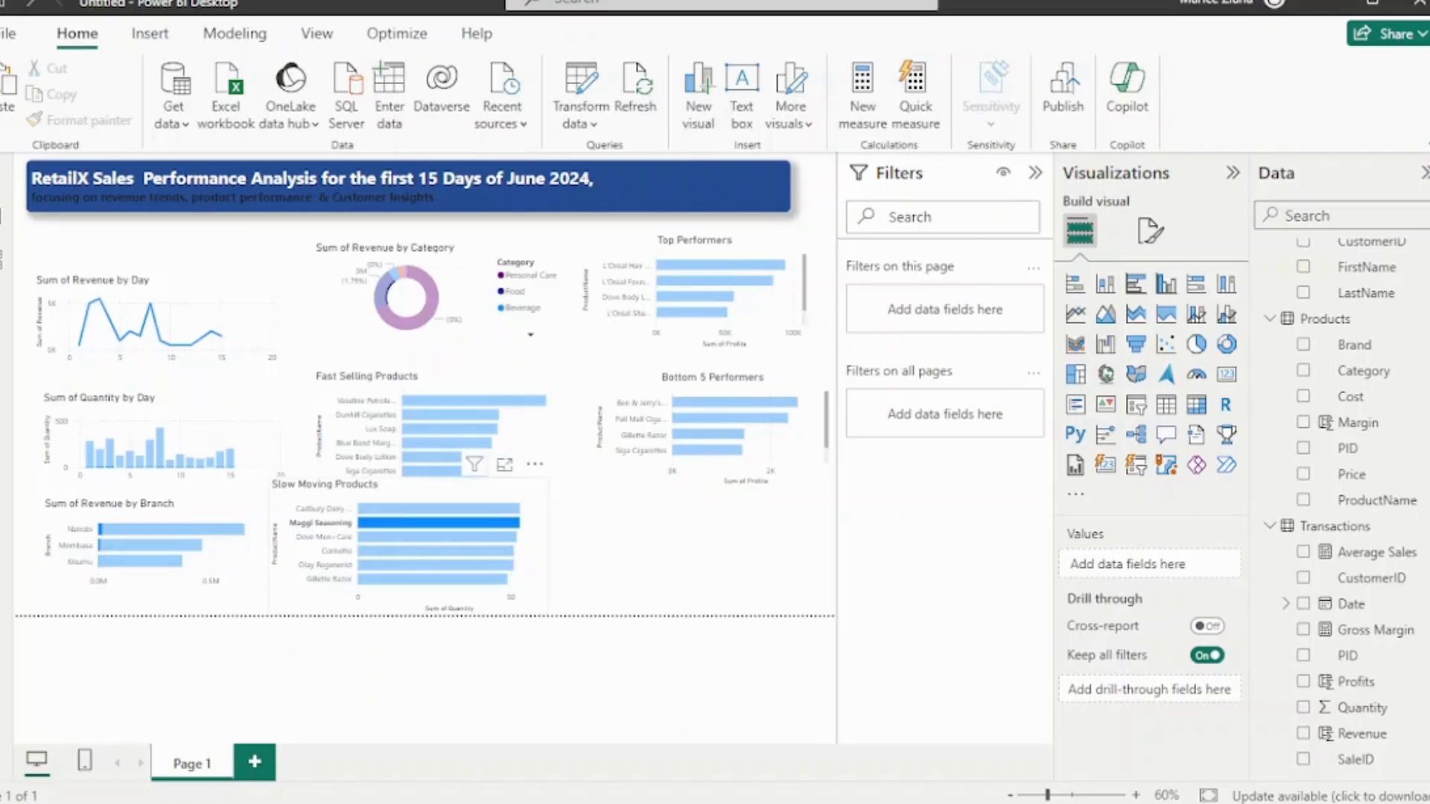
{"action": "left_click", "coordinate": [438, 522]}
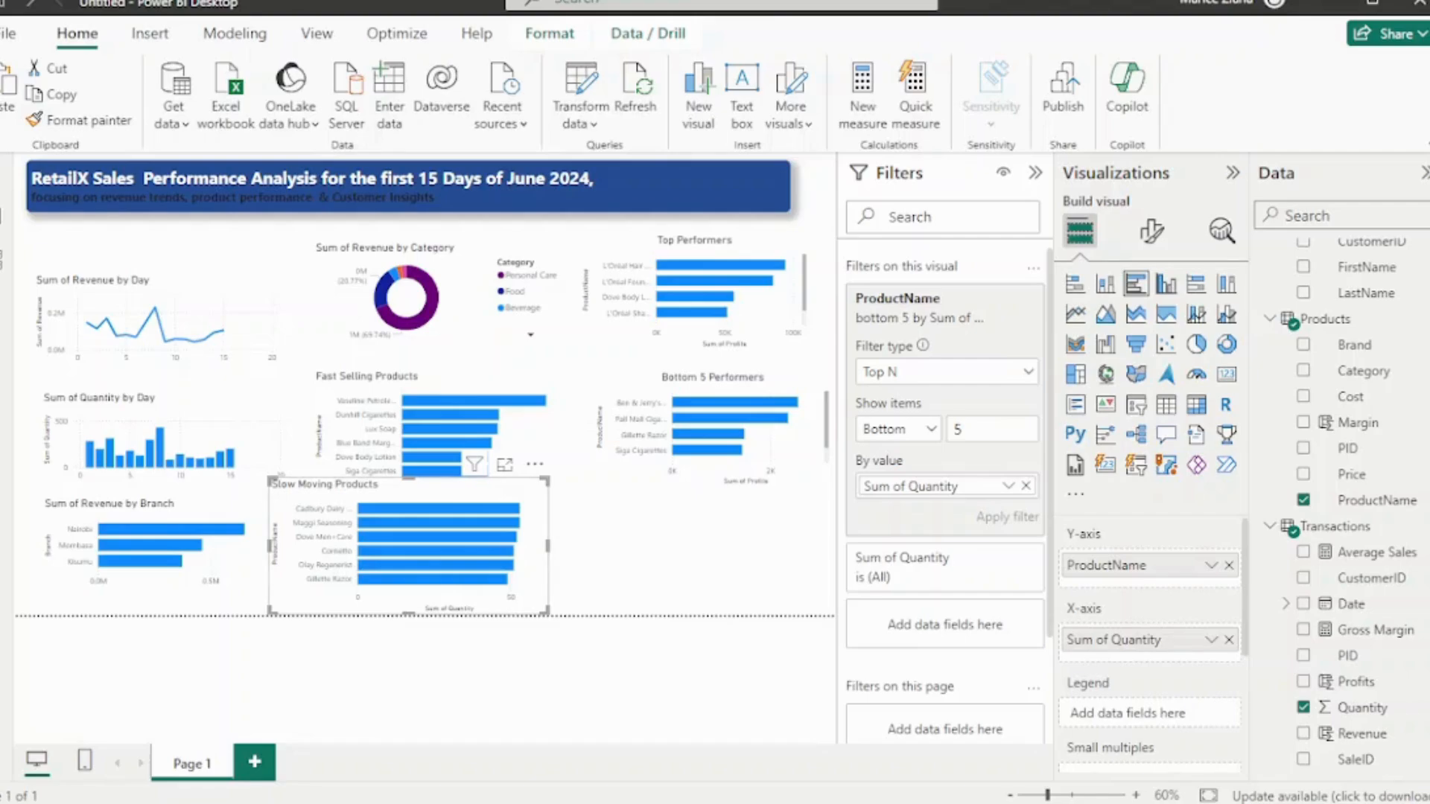
{"action": "left_click", "coordinate": [627, 555]}
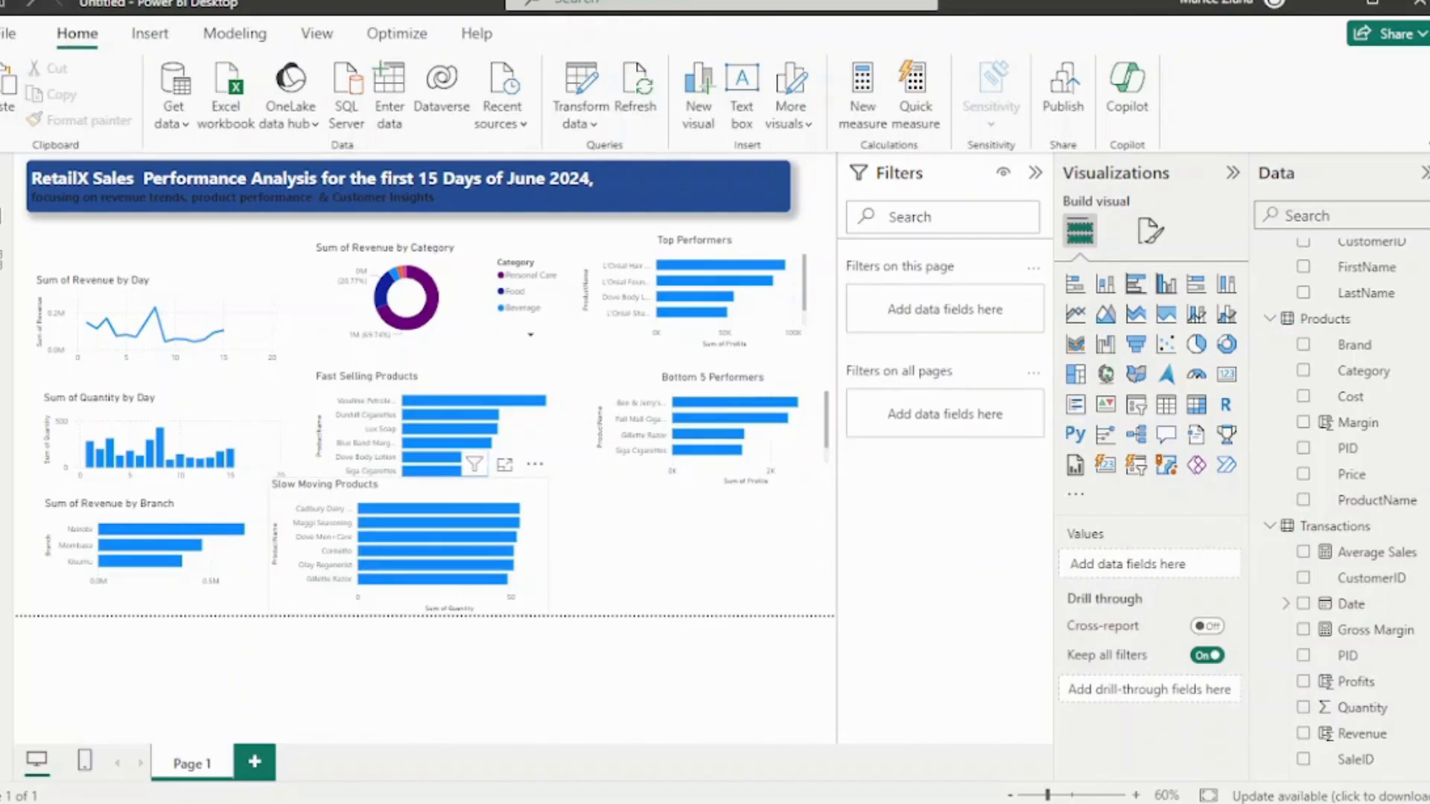
Shrink the Slow Moving Products chart and place it below the Sum of Quantity by Day chart, overlapping the revenue-by-branch chart
{"action": "left_click_drag", "start_coordinate": [446, 525], "coordinate": [477, 447]}
{"action": "left_click_drag", "start_coordinate": [578, 536], "coordinate": [546, 525]}
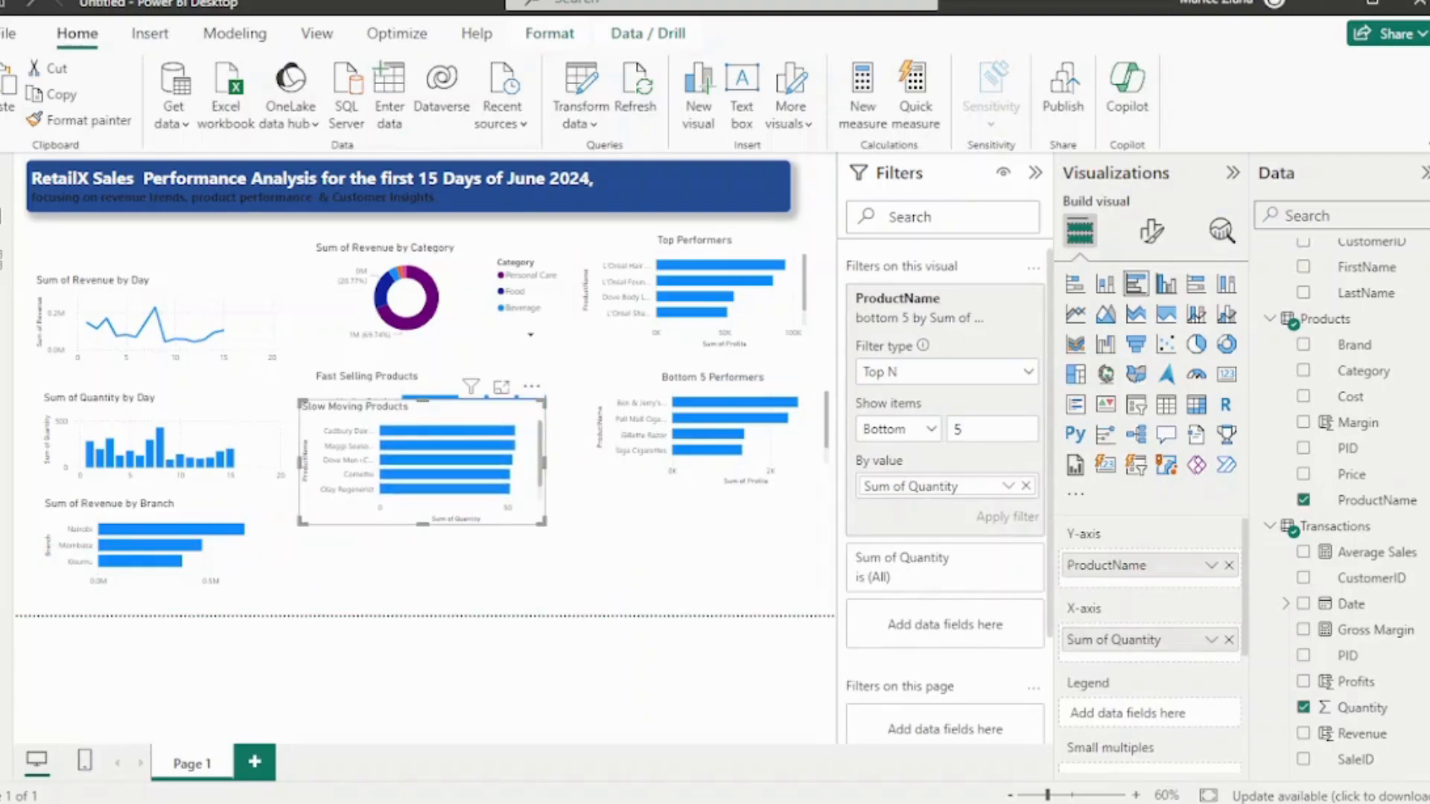
{"action": "left_click_drag", "start_coordinate": [447, 477], "coordinate": [326, 558]}
{"action": "left_click", "coordinate": [500, 558]}
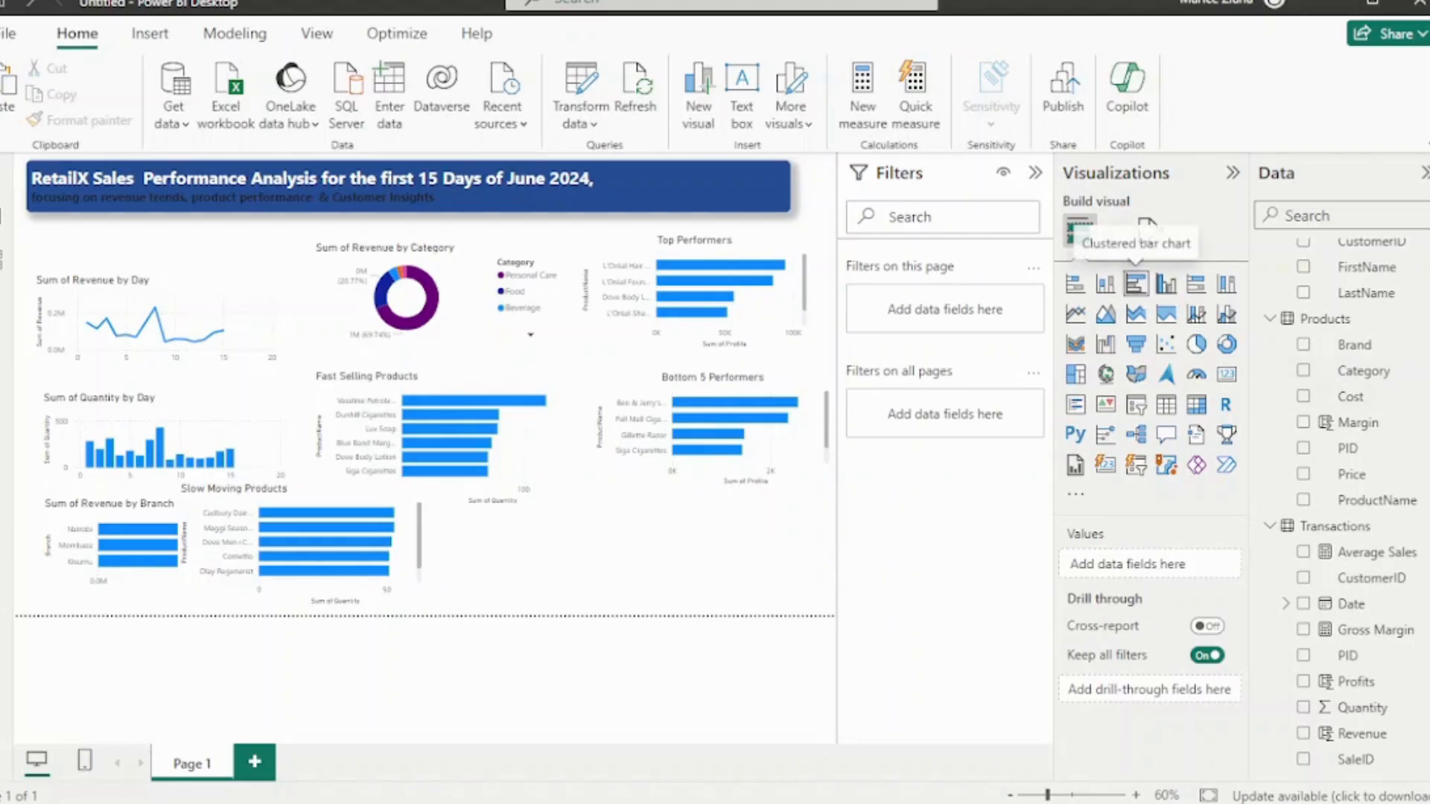
Add a clustered bar chart of Gross Margin by ProductName and place it beneath the Bottom 5 Performers chart
{"action": "left_click", "coordinate": [1136, 284]}
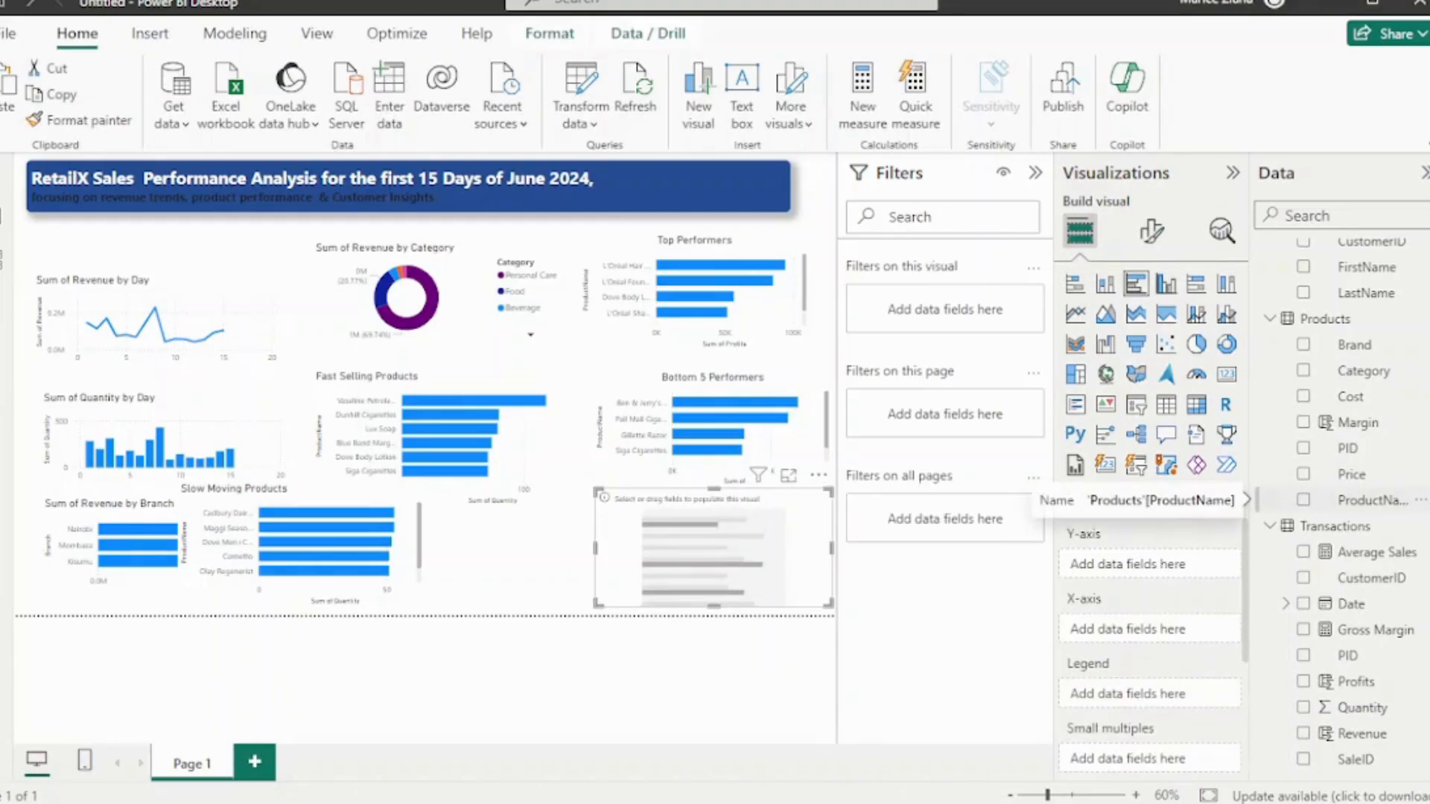
{"action": "left_click", "coordinate": [1303, 499]}
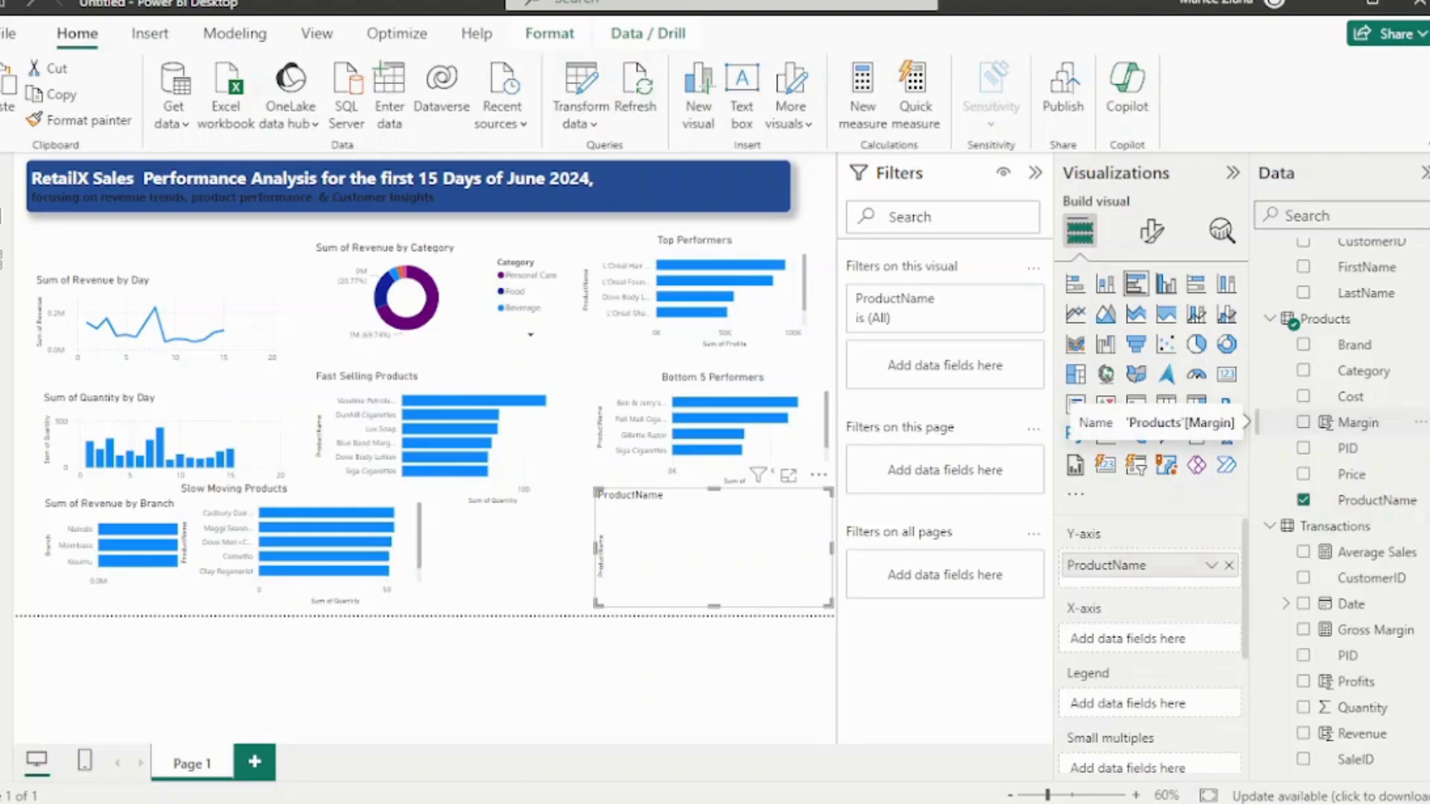
{"action": "left_click", "coordinate": [1302, 423]}
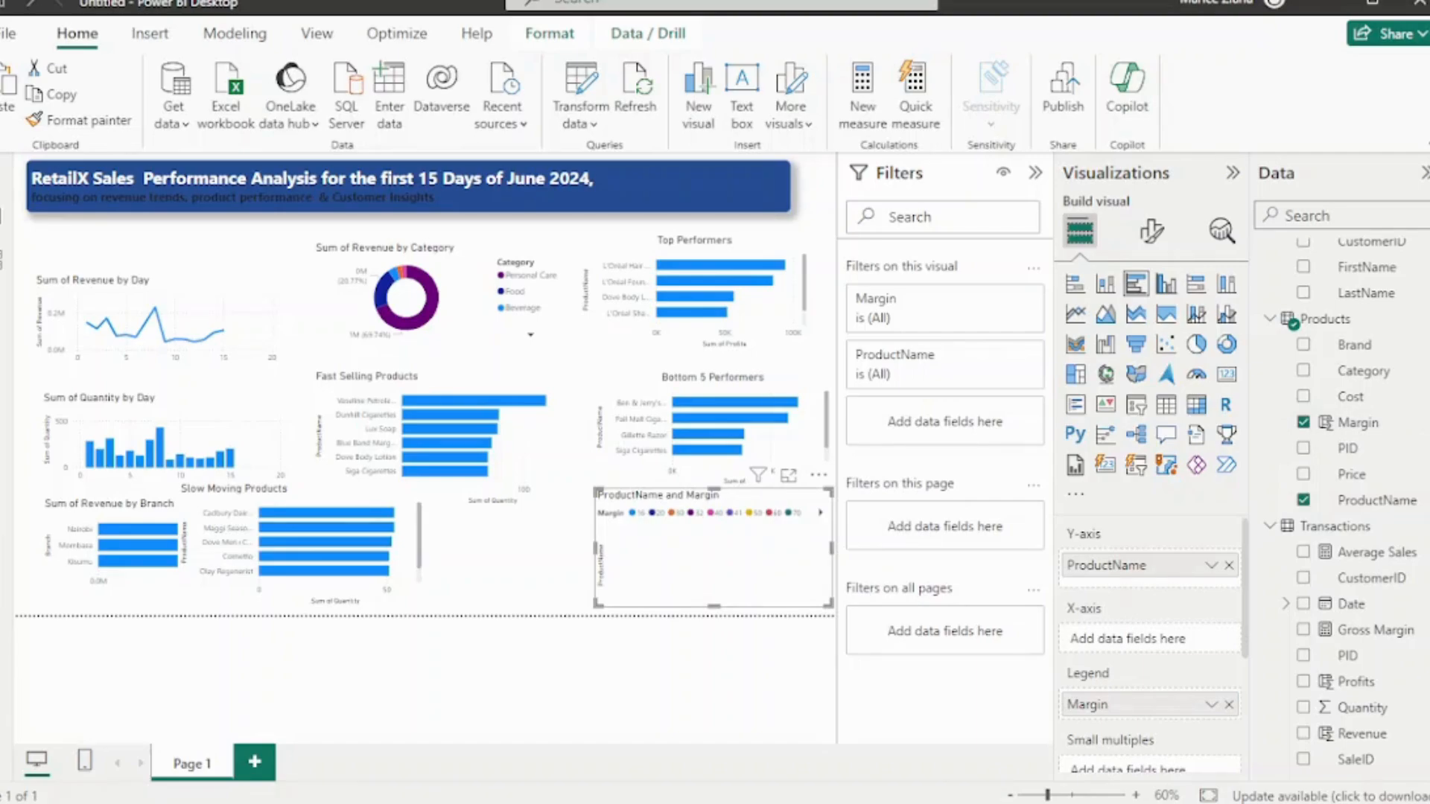
{"action": "left_click", "coordinate": [1302, 422]}
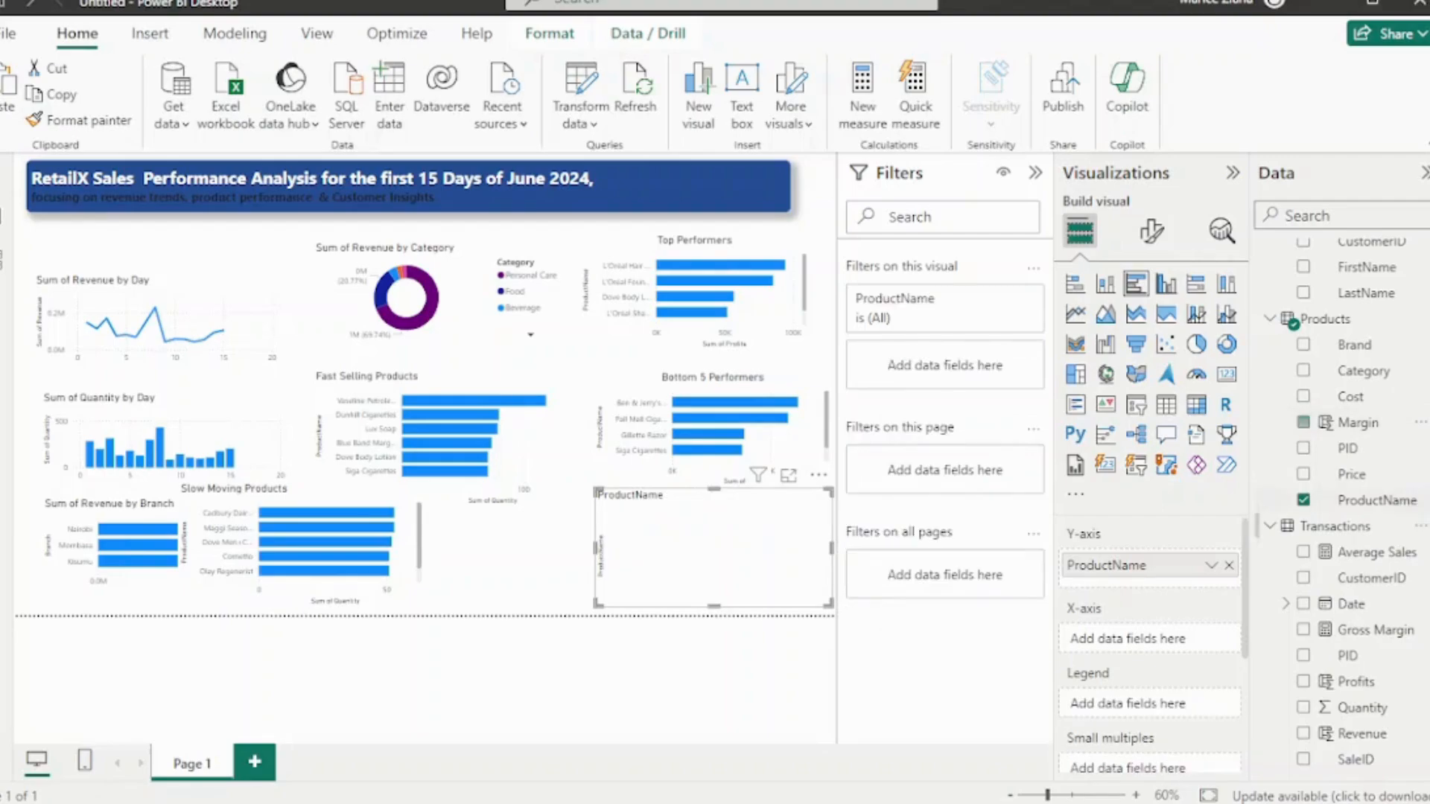
{"action": "left_click_drag", "start_coordinate": [1370, 629], "coordinate": [1131, 638]}
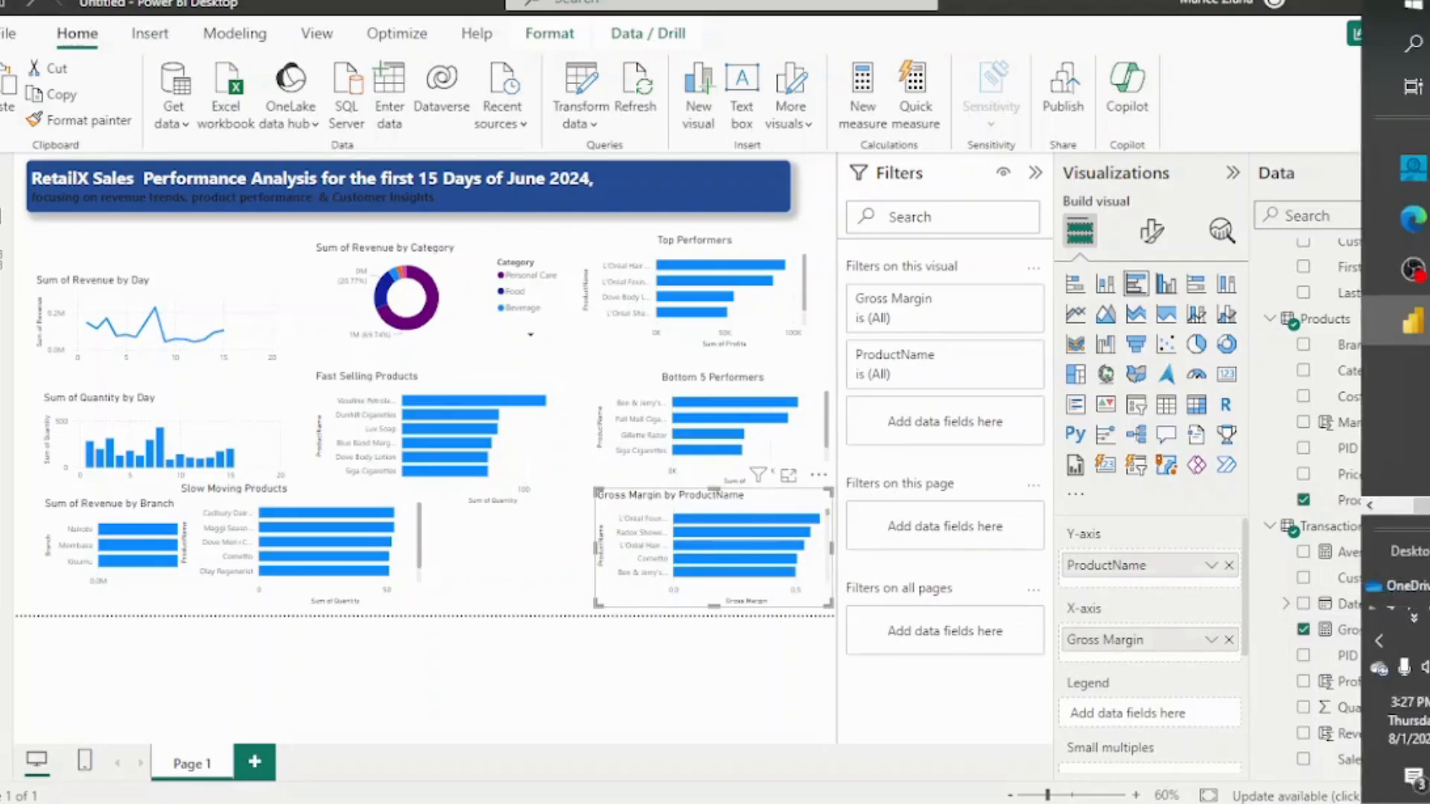
{"action": "mouse_move", "coordinate": [789, 498]}
{"action": "left_mouse_down"}
{"action": "mouse_move", "coordinate": [696, 437]}
{"action": "mouse_move", "coordinate": [712, 494]}
{"action": "mouse_move", "coordinate": [774, 504]}
{"action": "left_mouse_up"}
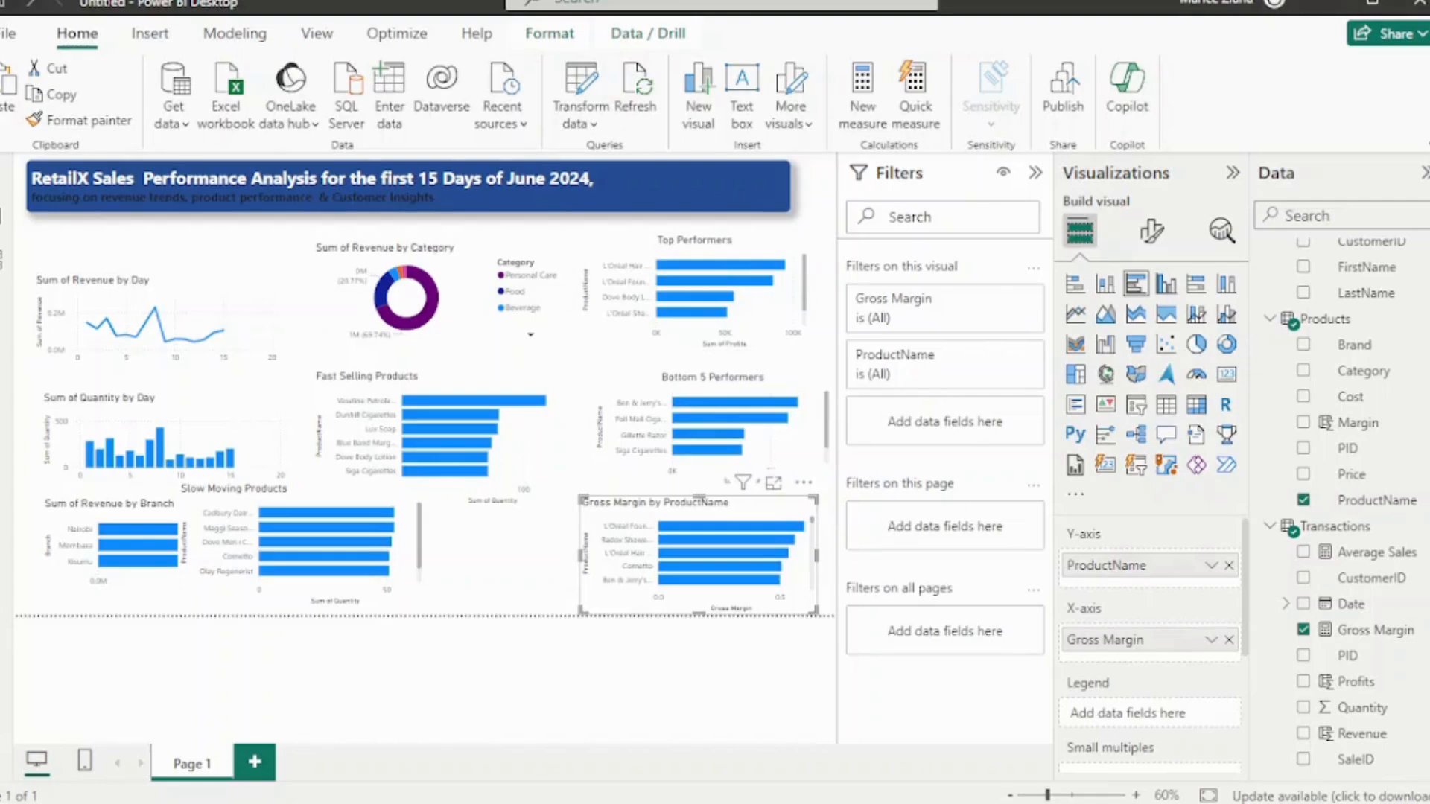
Convert the Gross Margin chart to a new-style card, move it to the middle of the page and re-add its Gross Margin field
{"action": "left_click", "coordinate": [1105, 464]}
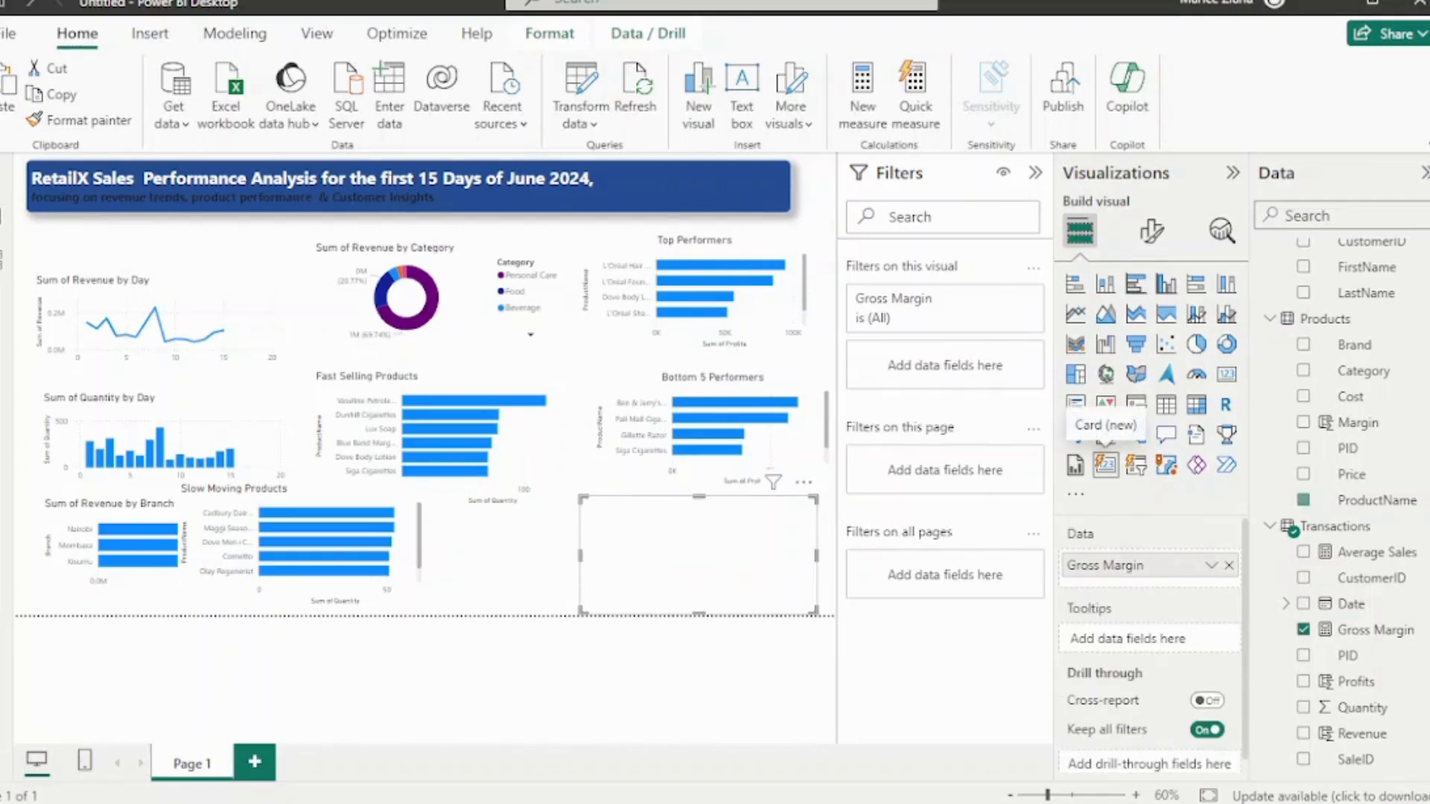
{"action": "left_click_drag", "start_coordinate": [699, 521], "coordinate": [488, 356]}
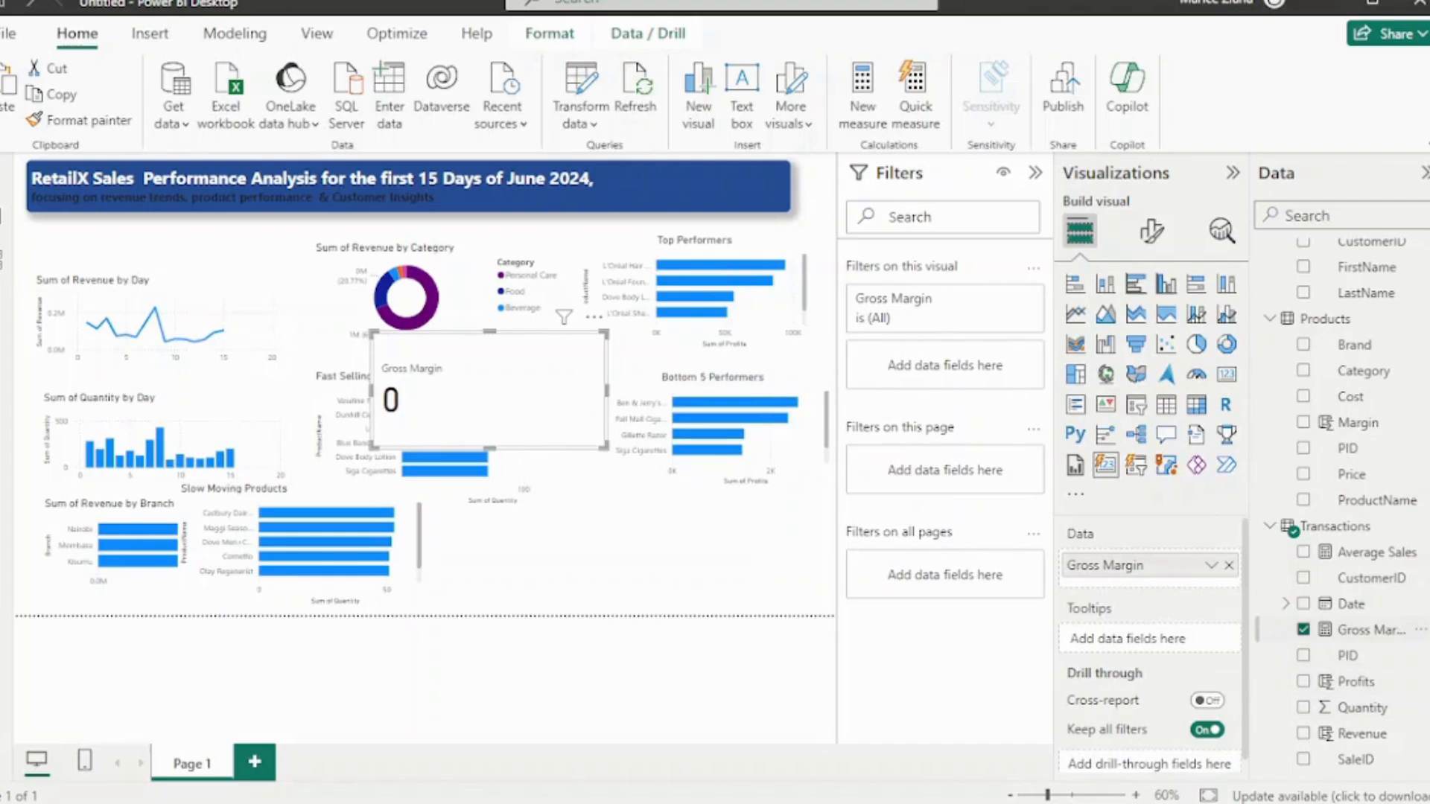
{"action": "left_click", "coordinate": [1302, 630]}
{"action": "left_click", "coordinate": [1302, 630]}
{"action": "left_click", "coordinate": [1229, 565]}
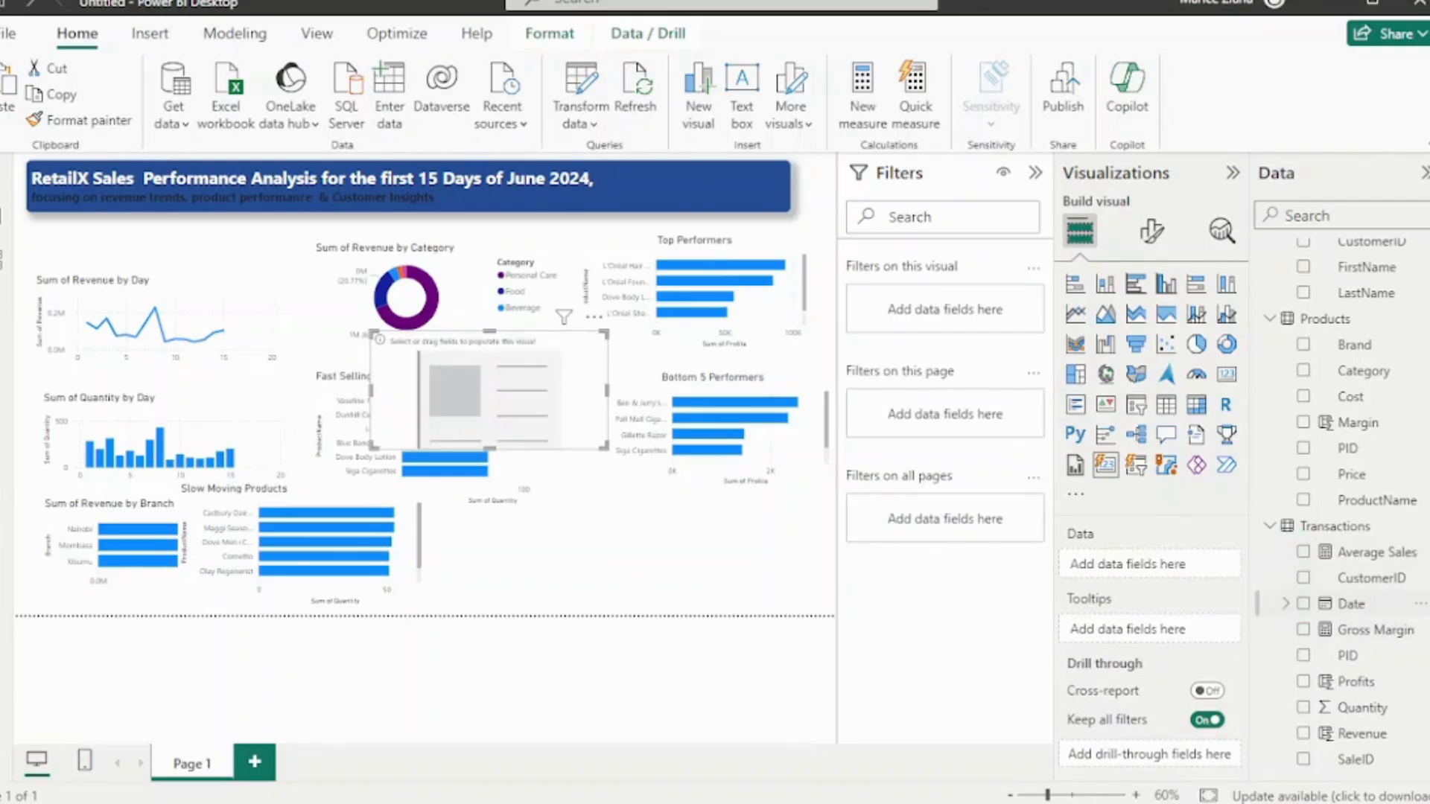
{"action": "left_click", "coordinate": [1302, 629]}
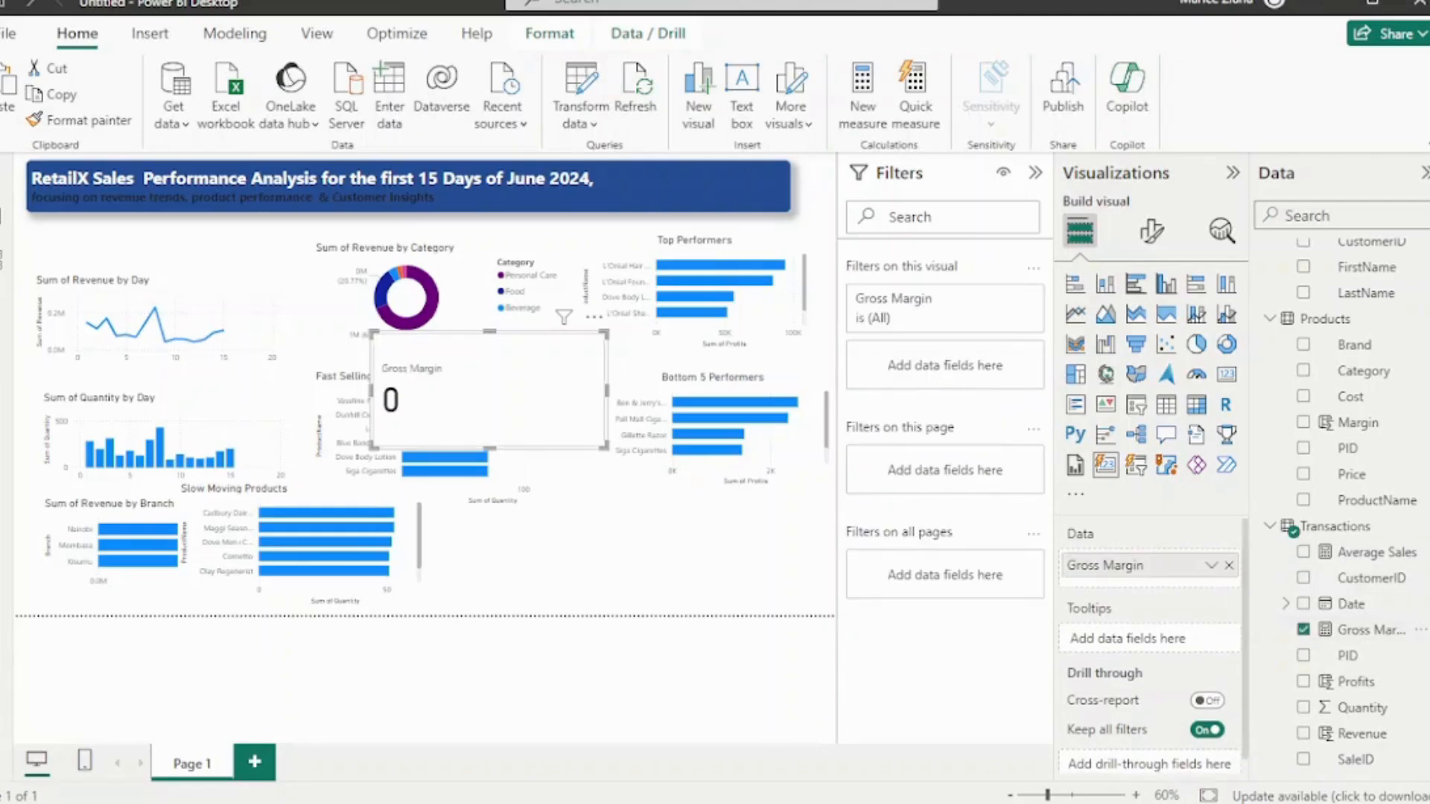
Show the card's Gross Margin value as percent of grand total and check the field's other options
{"action": "left_click", "coordinate": [1210, 565]}
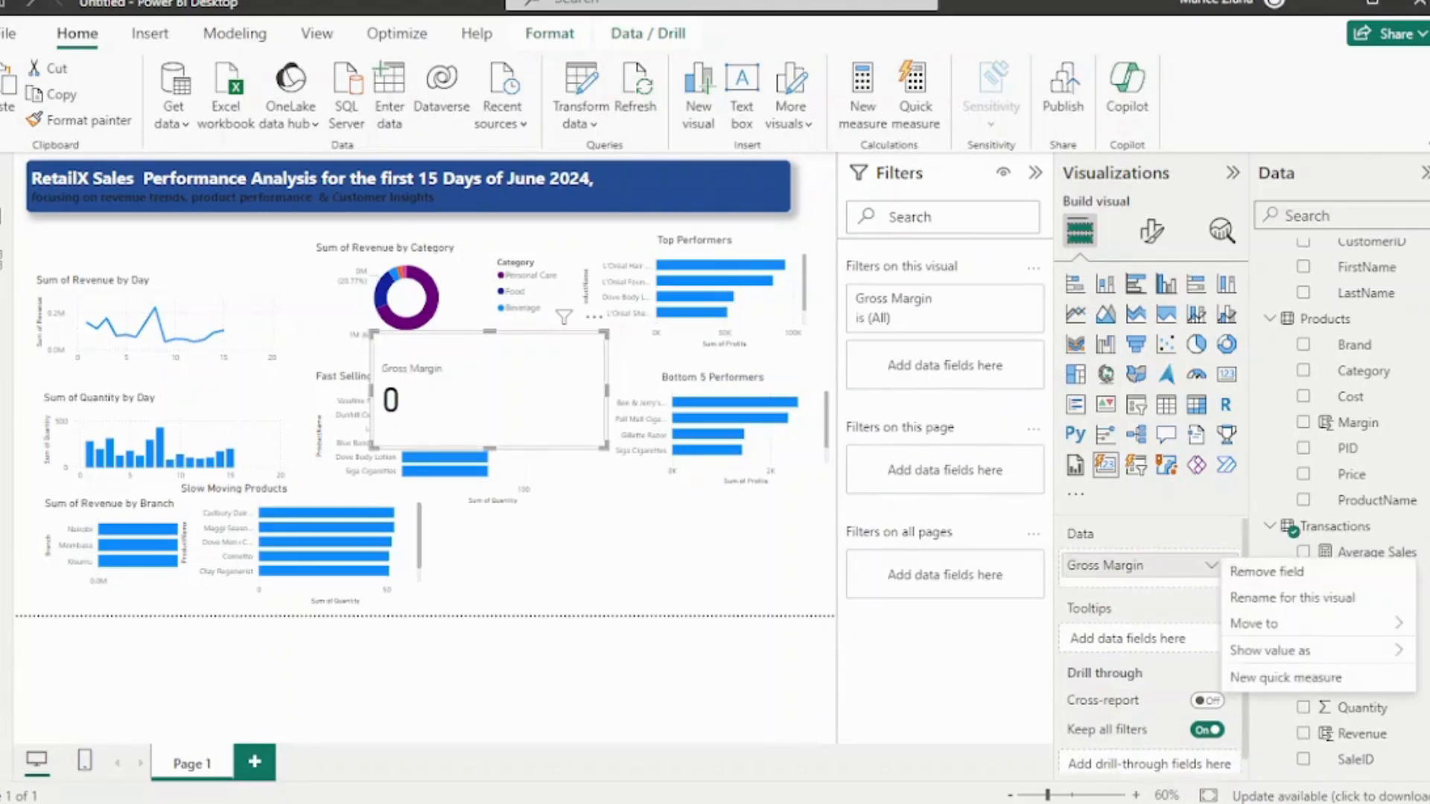
{"action": "mouse_move", "coordinate": [1270, 651]}
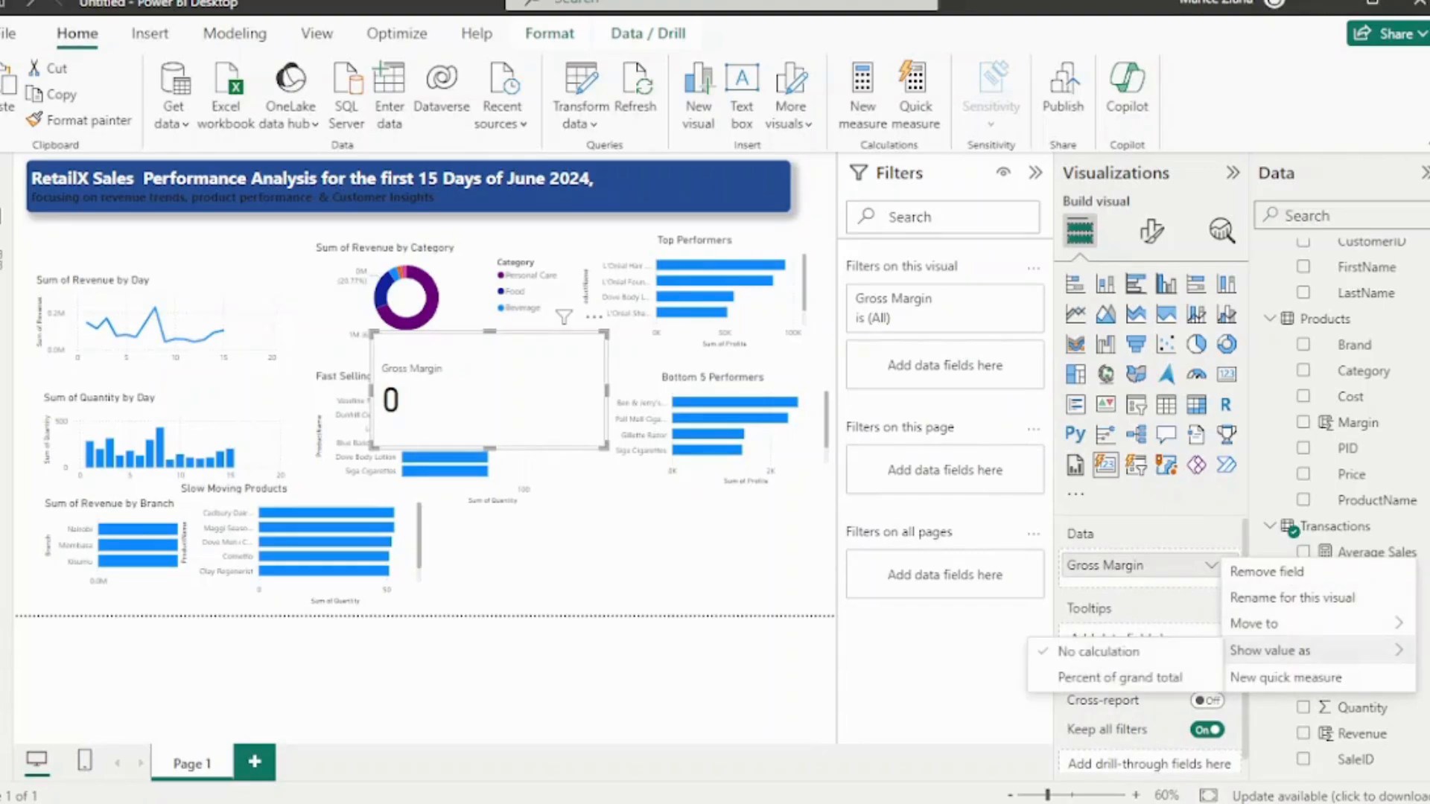
{"action": "left_click", "coordinate": [1119, 677]}
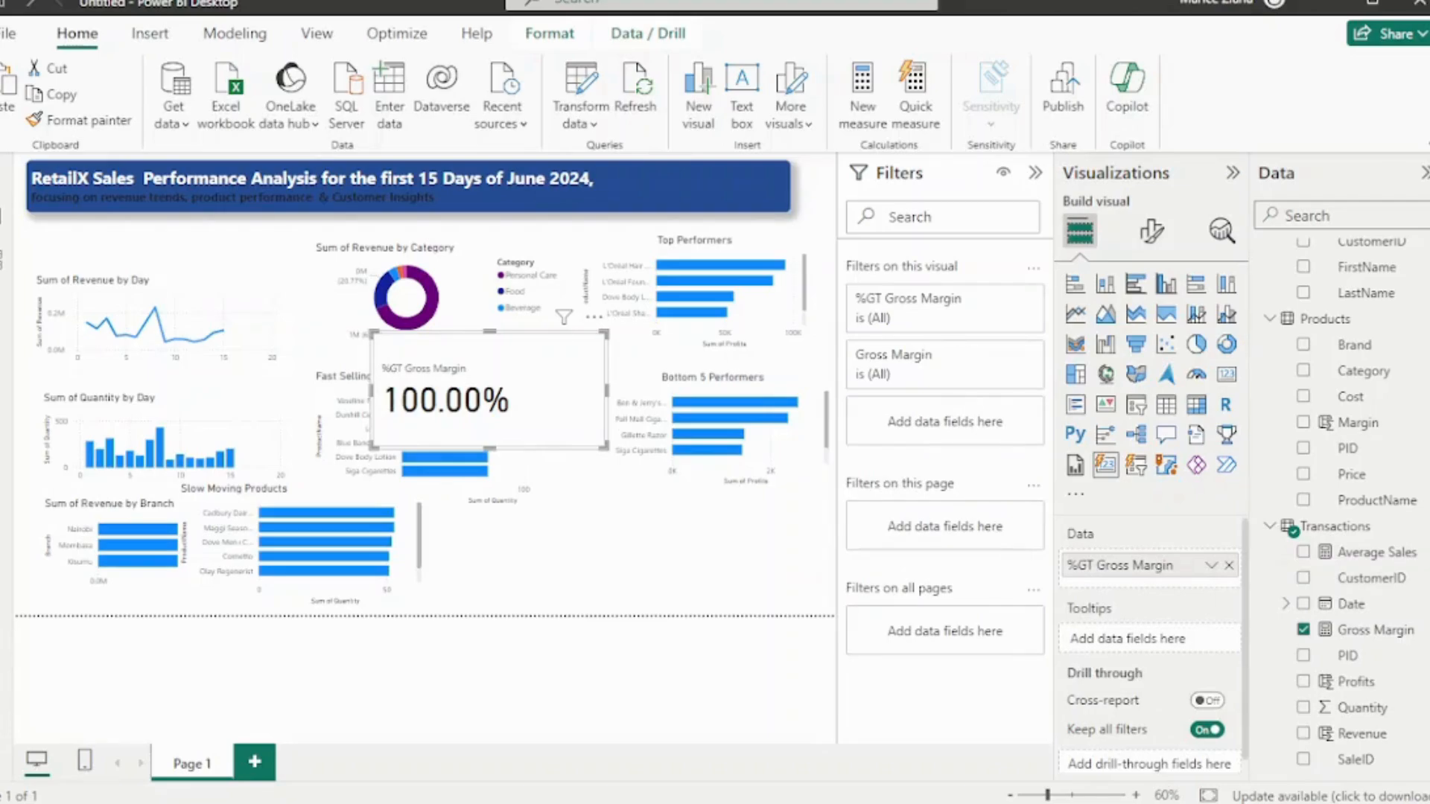
{"action": "left_click", "coordinate": [1211, 565]}
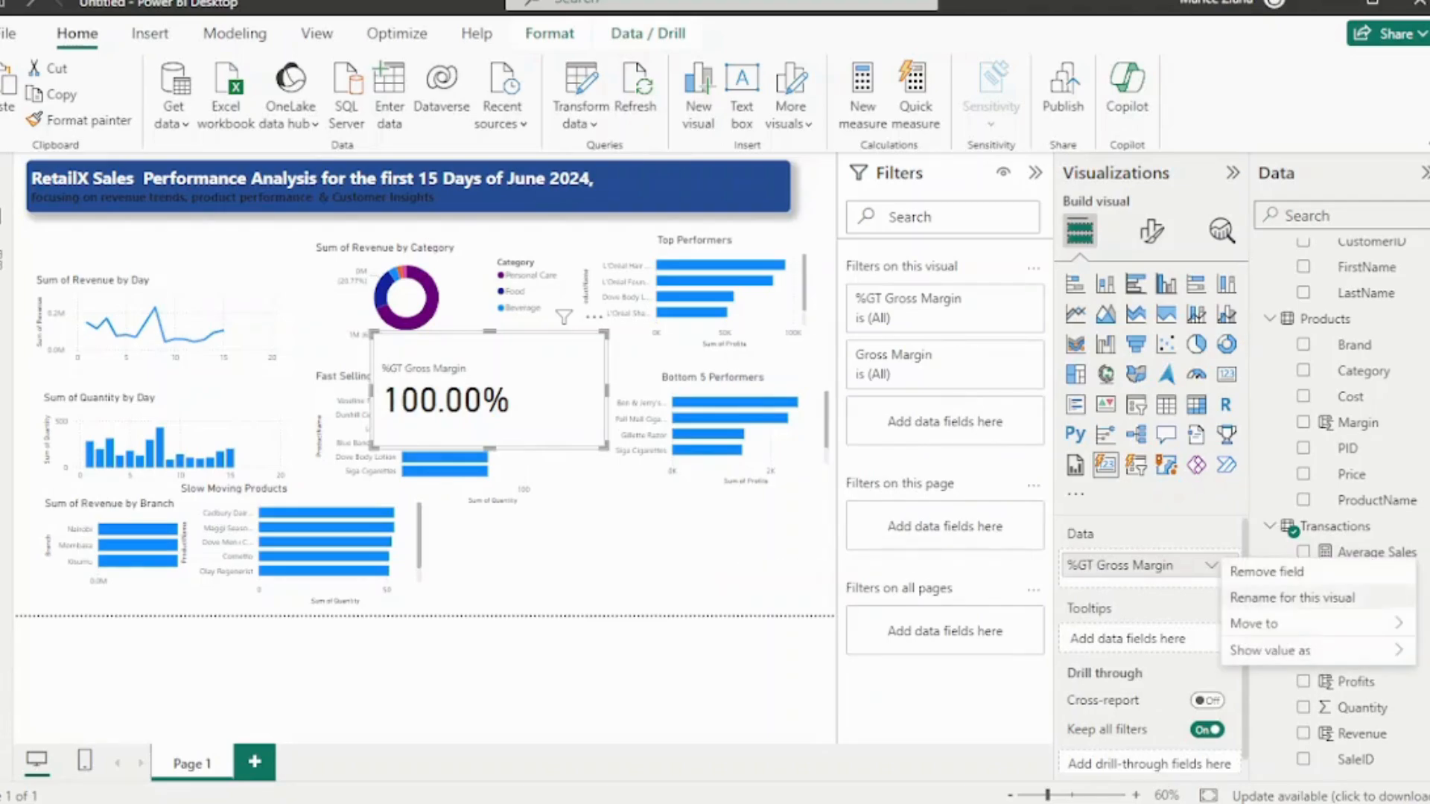
{"action": "mouse_move", "coordinate": [1266, 623]}
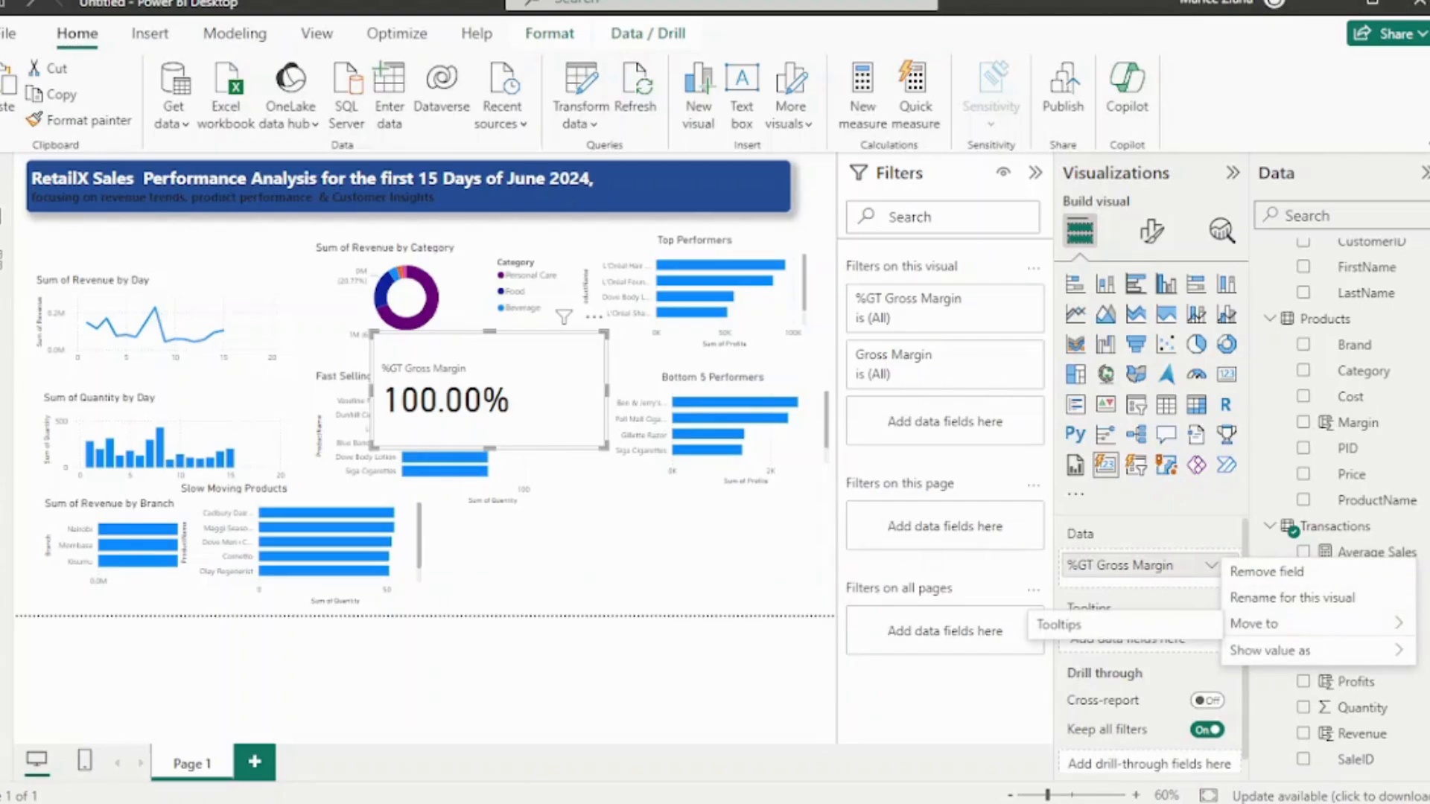
{"action": "left_click", "coordinate": [1212, 566]}
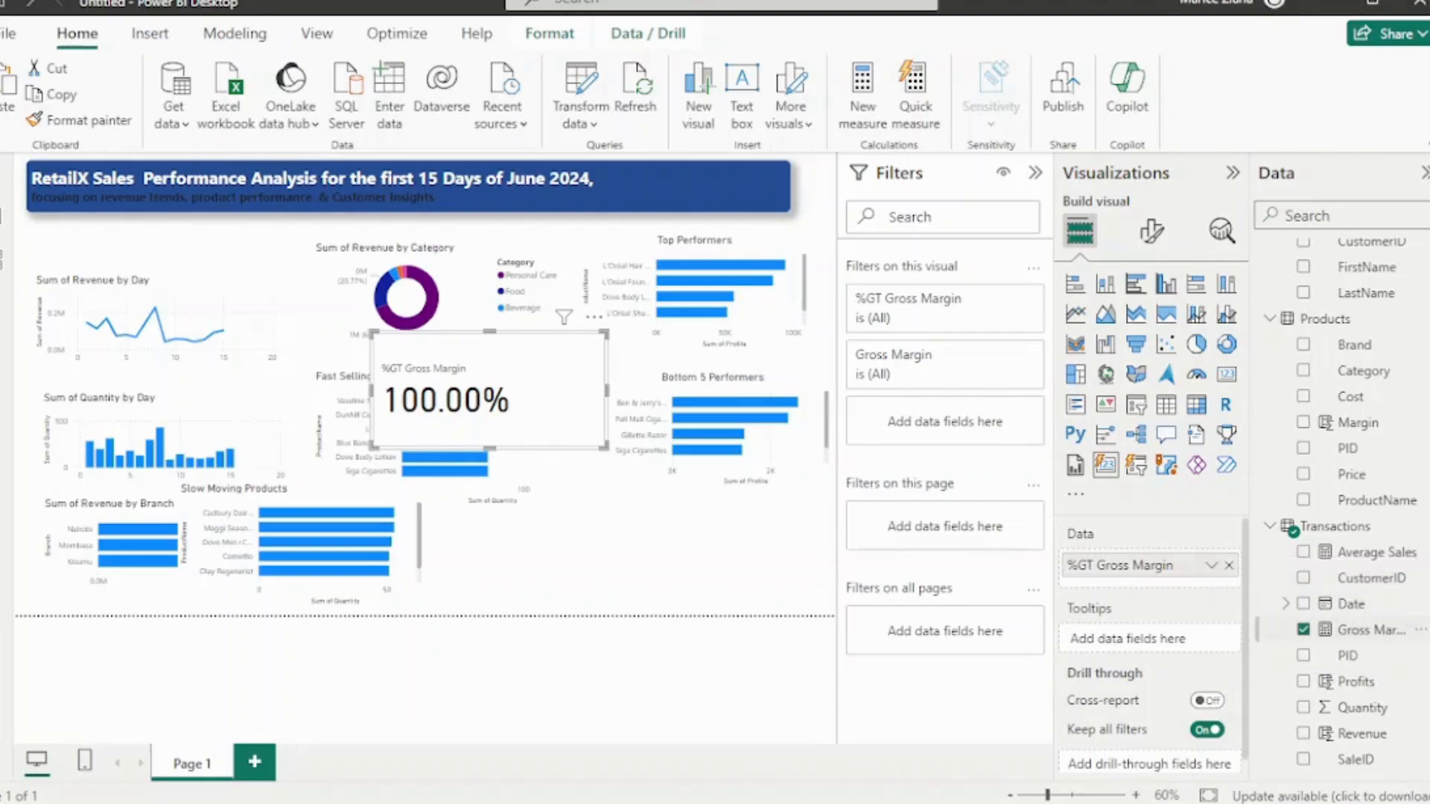
Examine the DAX formula of the Gross Margin measure in the Transactions table and close it without editing
{"action": "double_click", "coordinate": [1372, 630]}
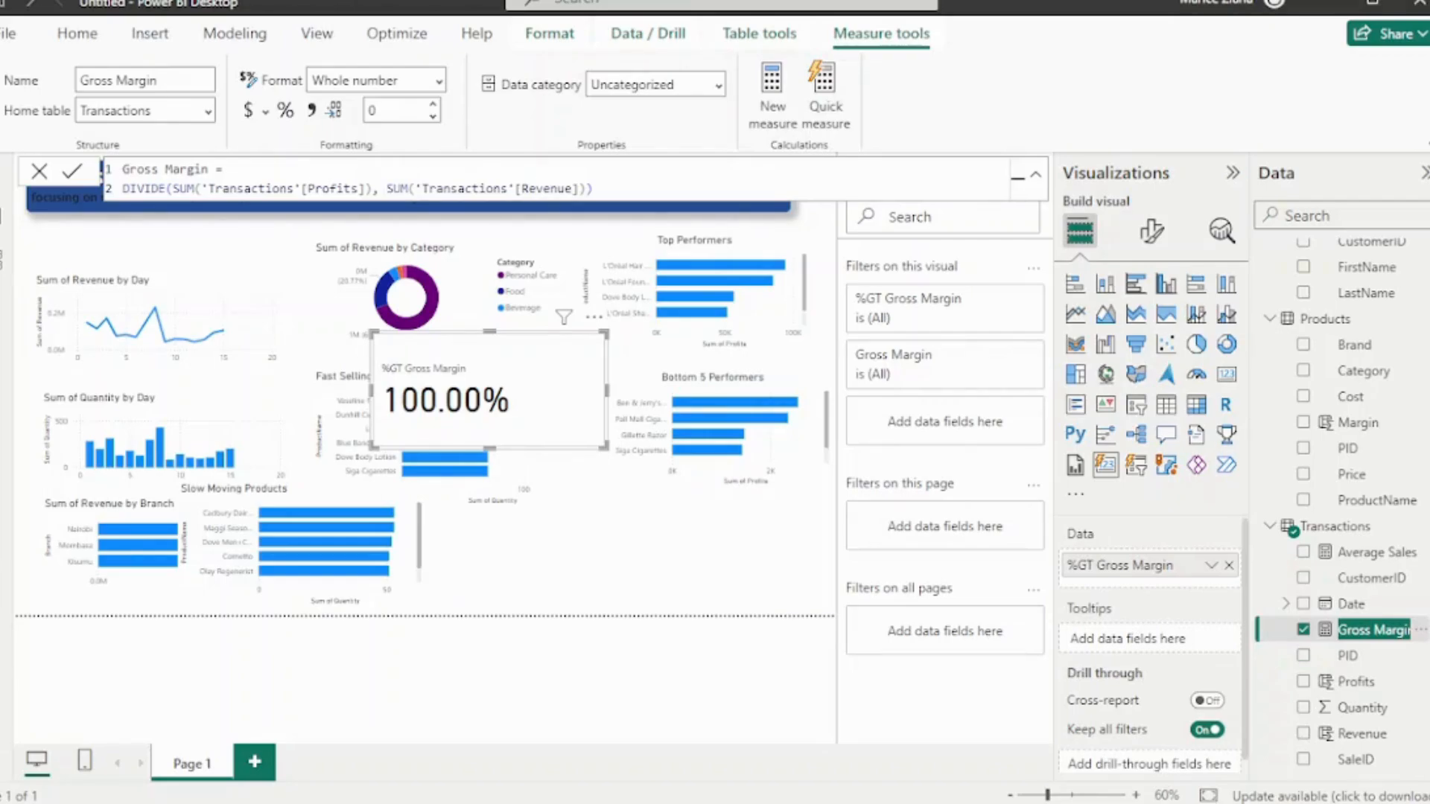
{"action": "key", "text": "Escape"}
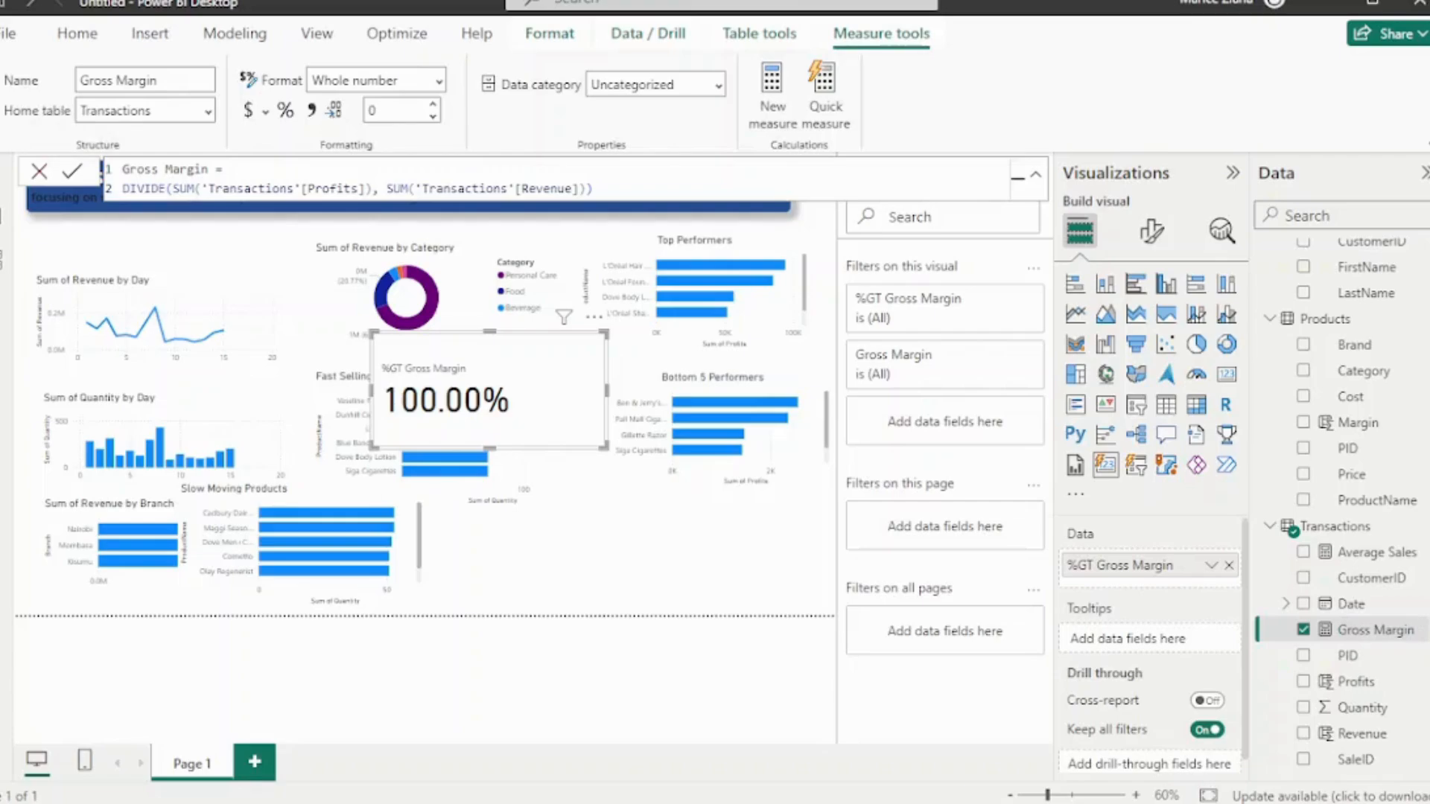
{"action": "left_click", "coordinate": [39, 171]}
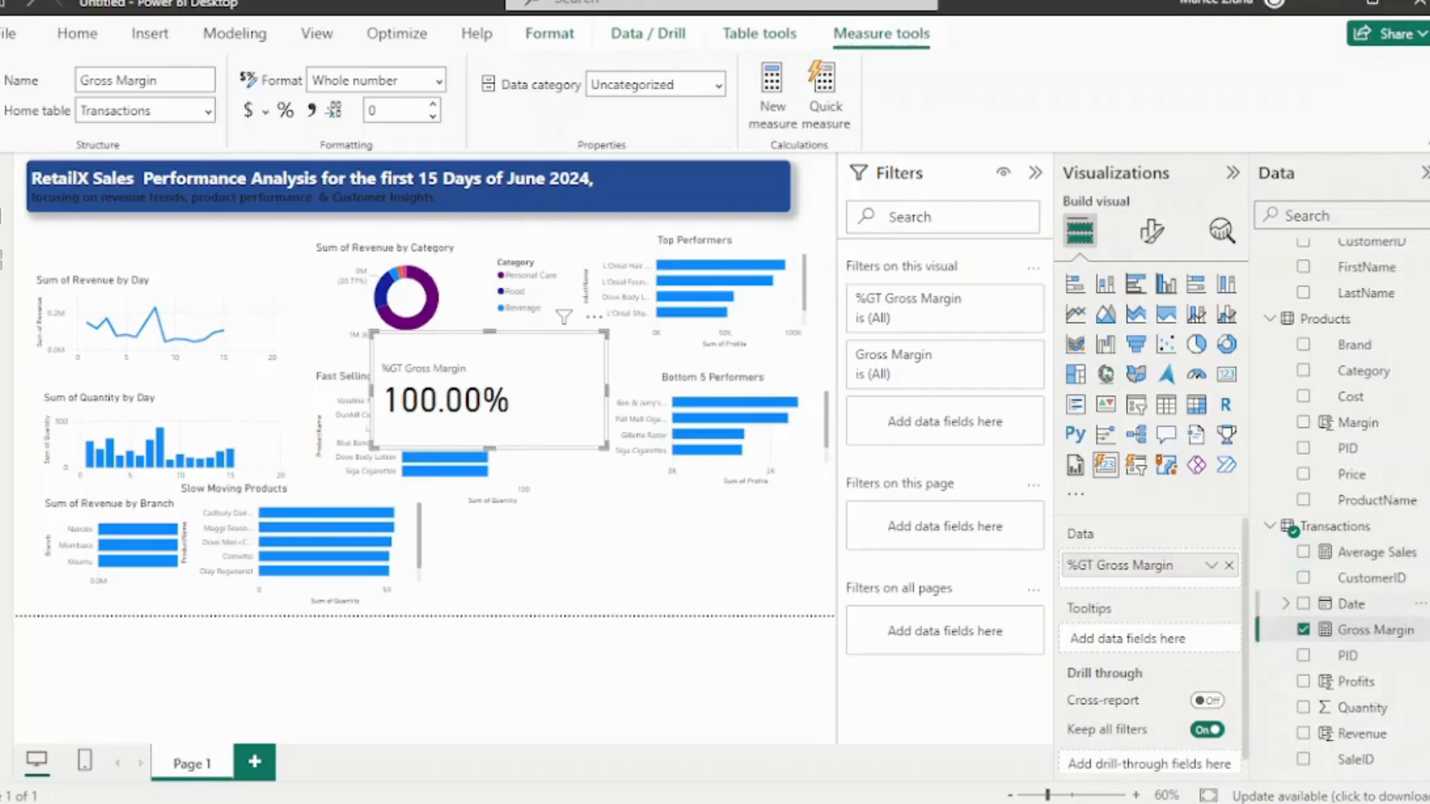
Delete the Gross Margin measure from the model and remove the card that used it from the page
{"action": "right_click", "coordinate": [1374, 631]}
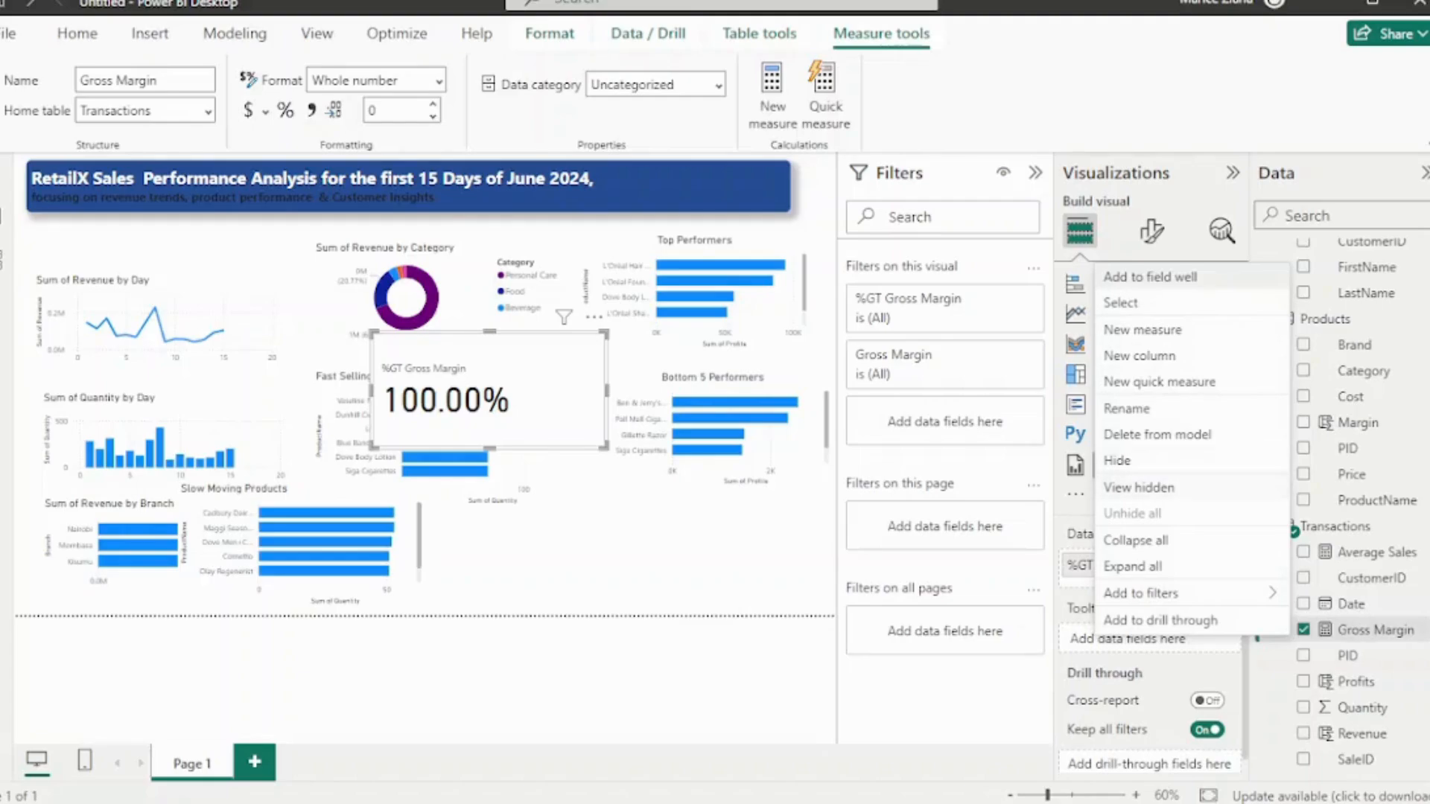
{"action": "left_click", "coordinate": [1157, 434]}
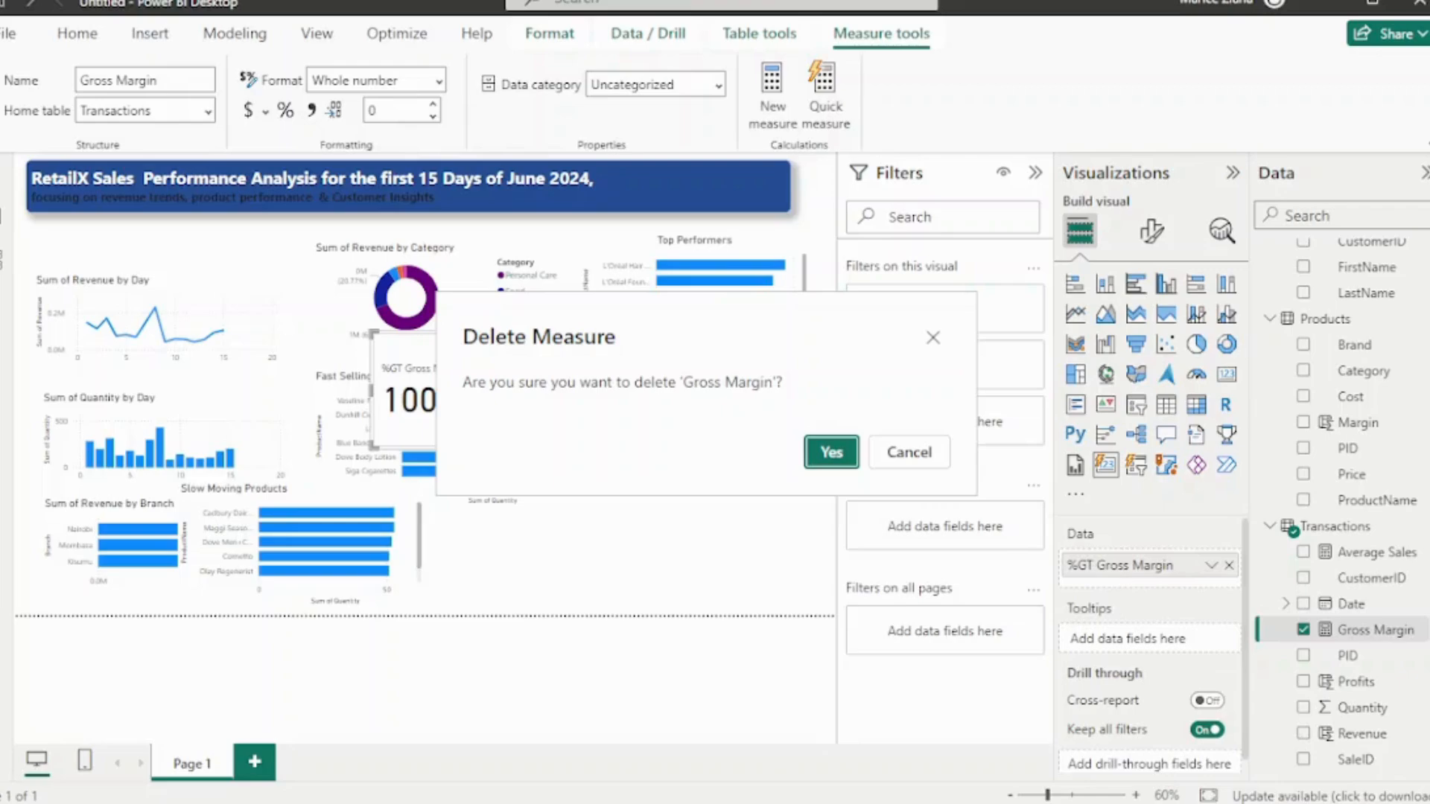
{"action": "left_click", "coordinate": [831, 452]}
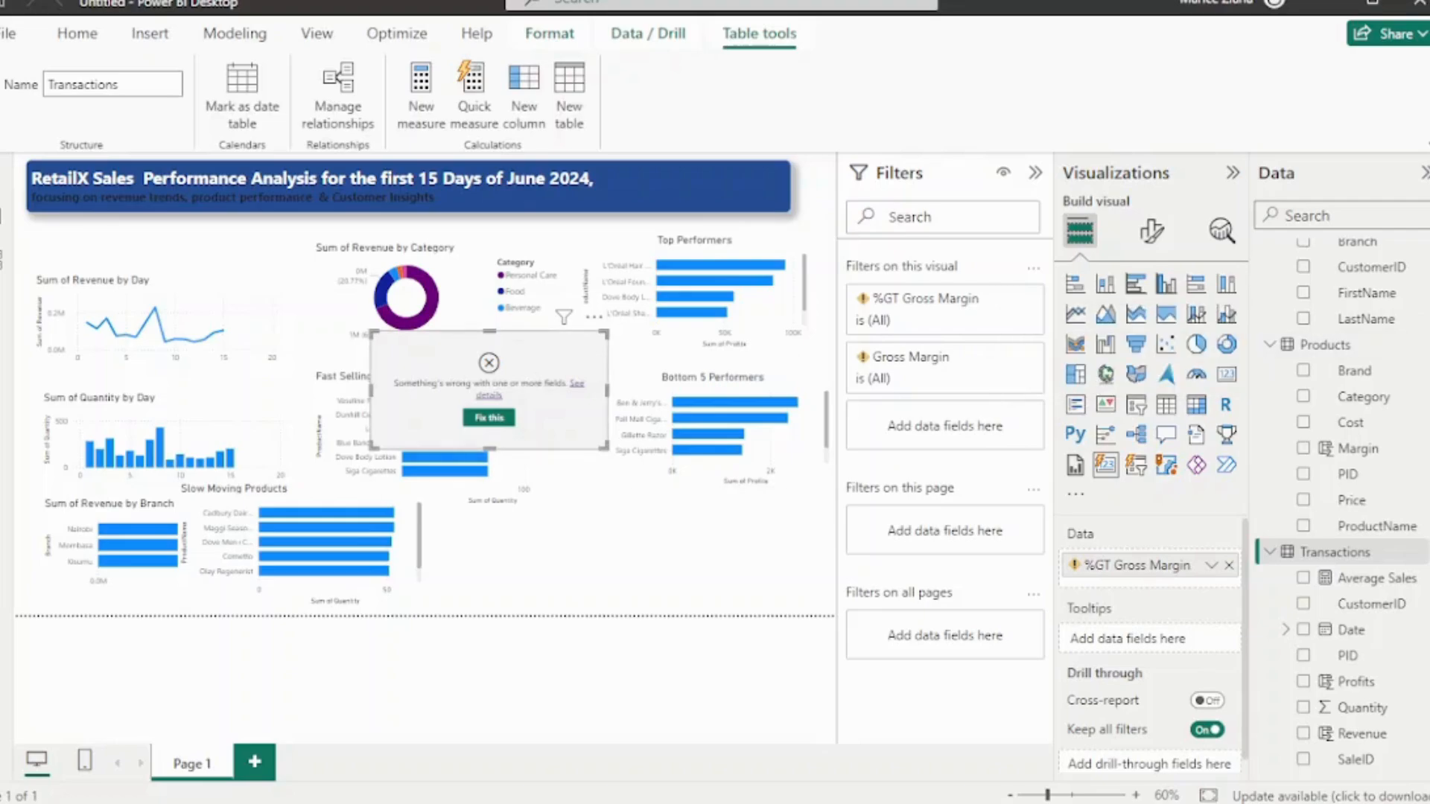
{"action": "left_click_drag", "start_coordinate": [488, 390], "coordinate": [559, 555]}
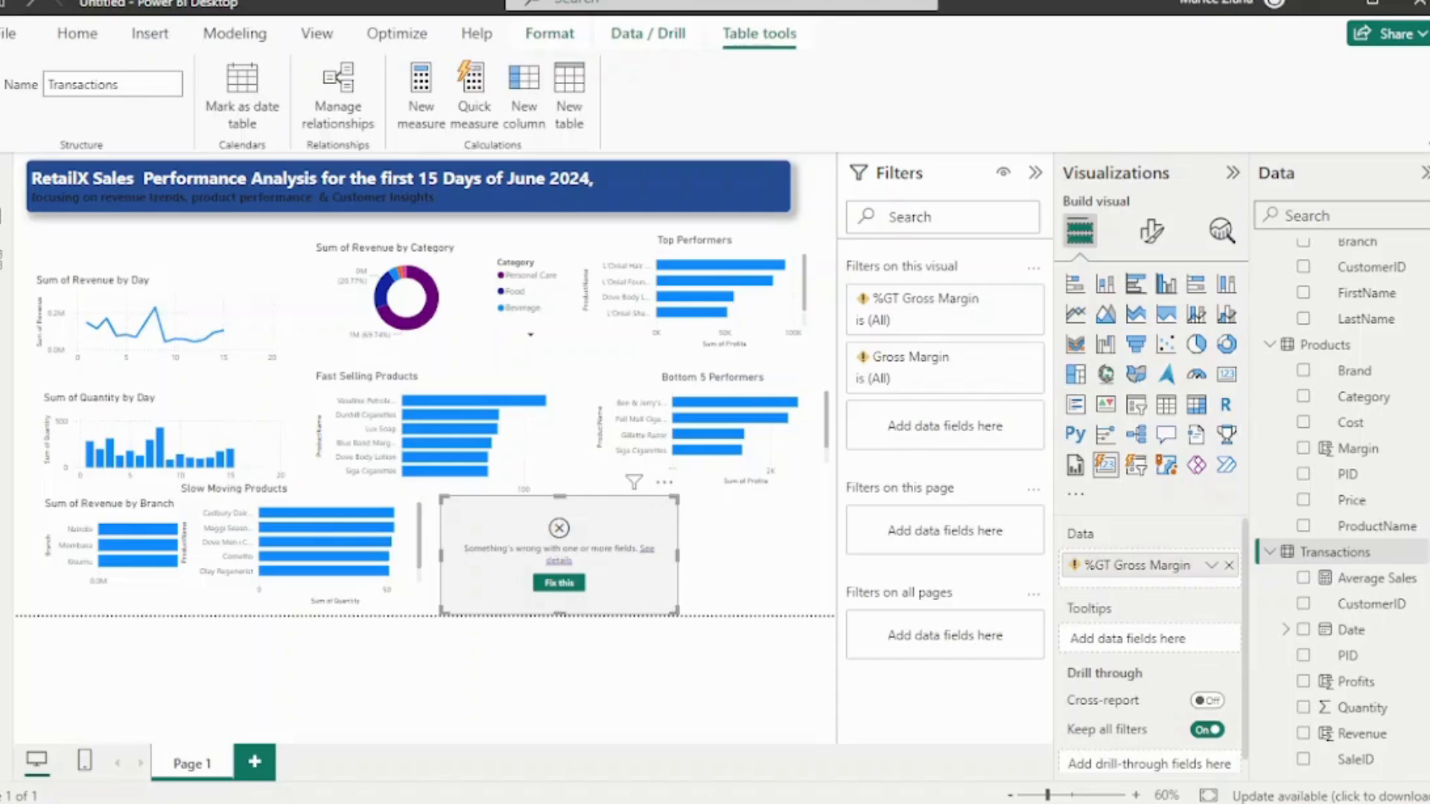
{"action": "key", "text": "Delete"}
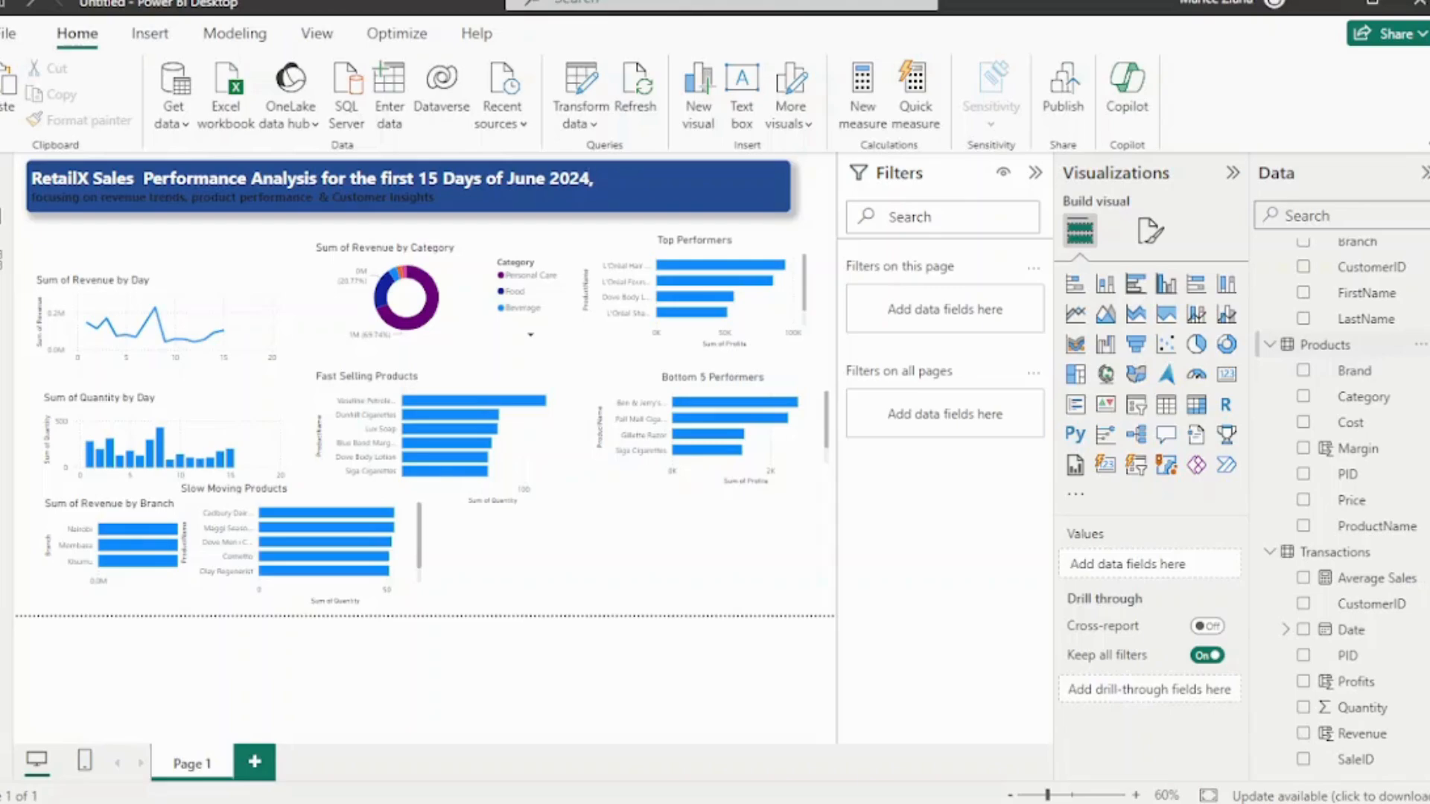
Create a measure named Gross Margin in the Products table and begin its formula with SUM(Products[Price])
{"action": "right_click", "coordinate": [1325, 344]}
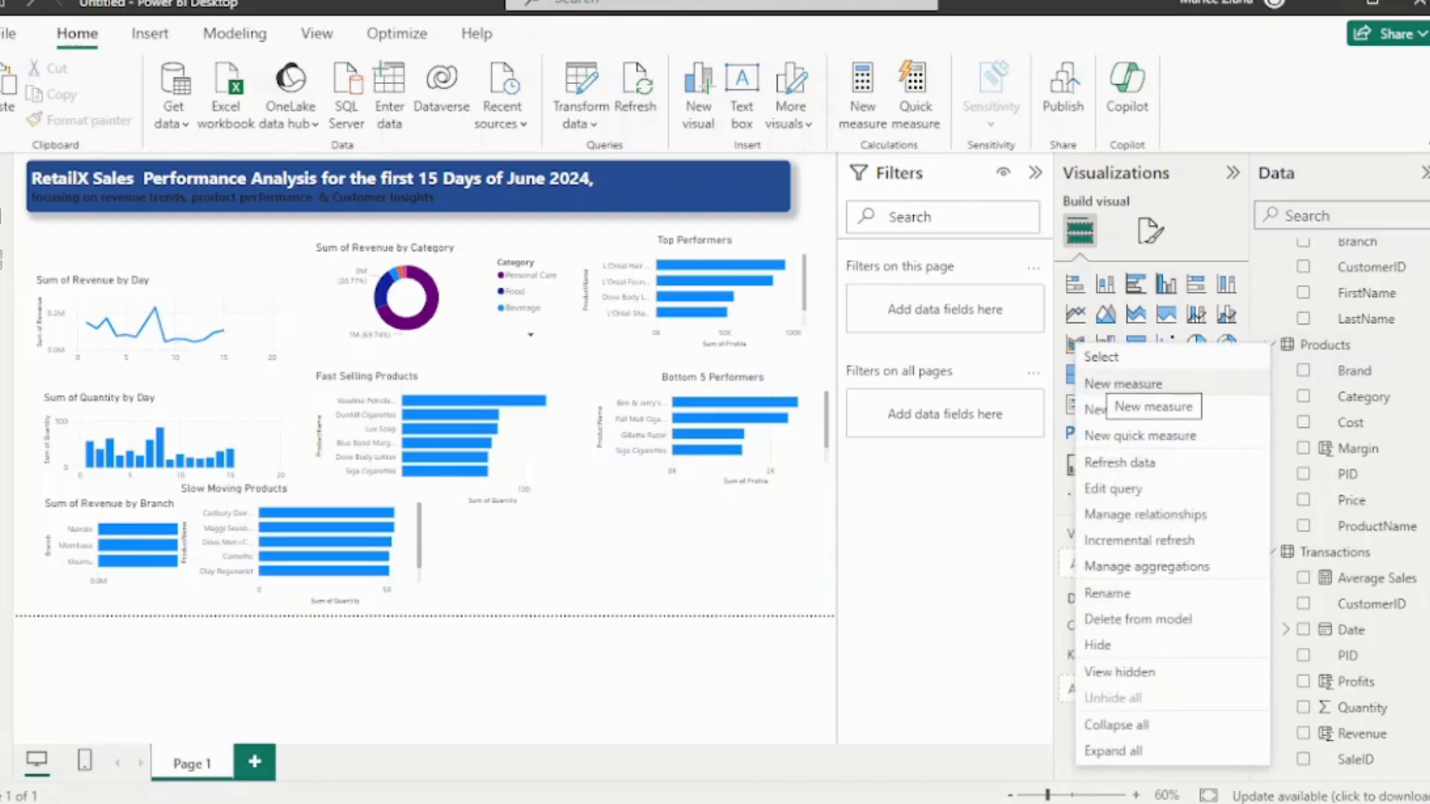
{"action": "left_click", "coordinate": [1107, 383]}
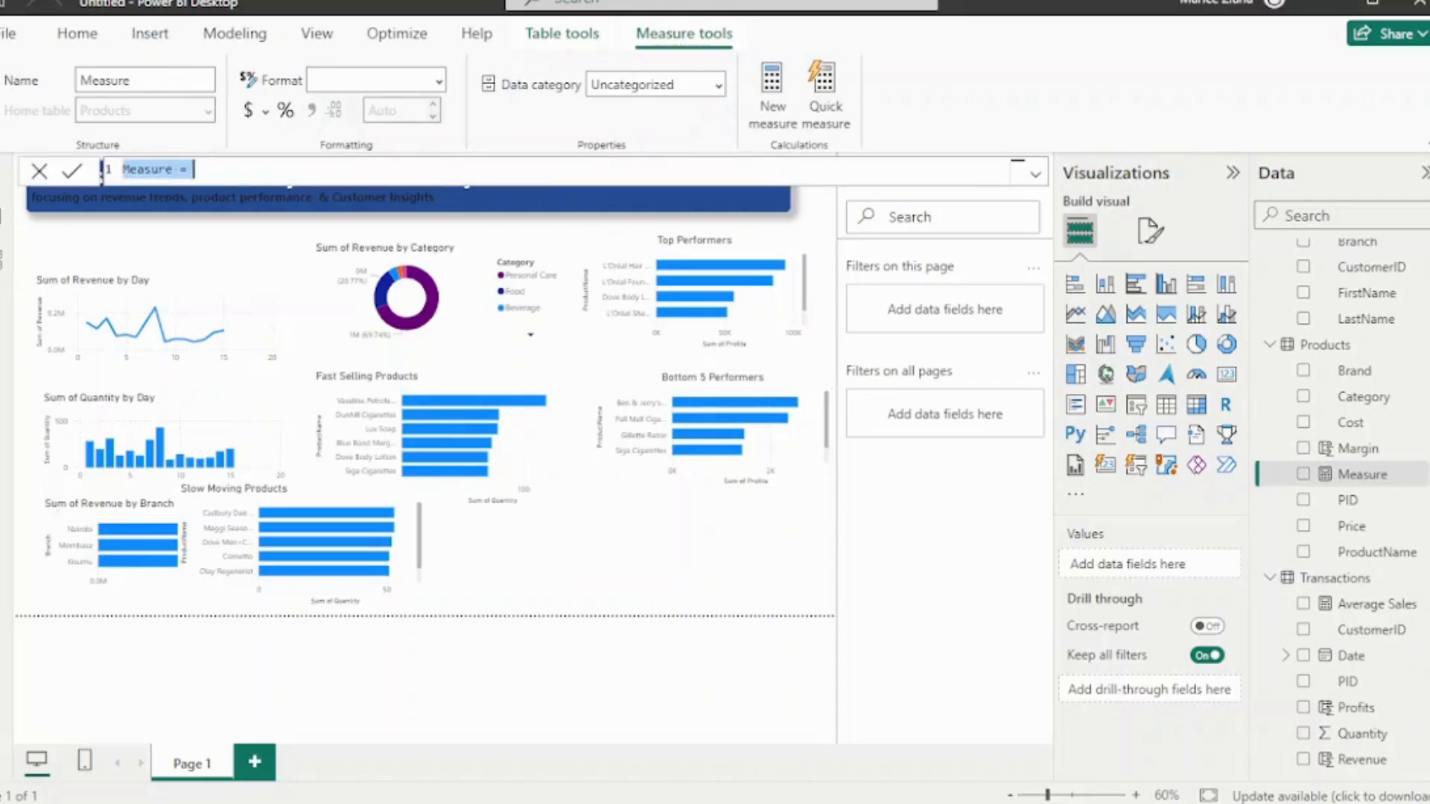
{"action": "type", "text": "Gross"}
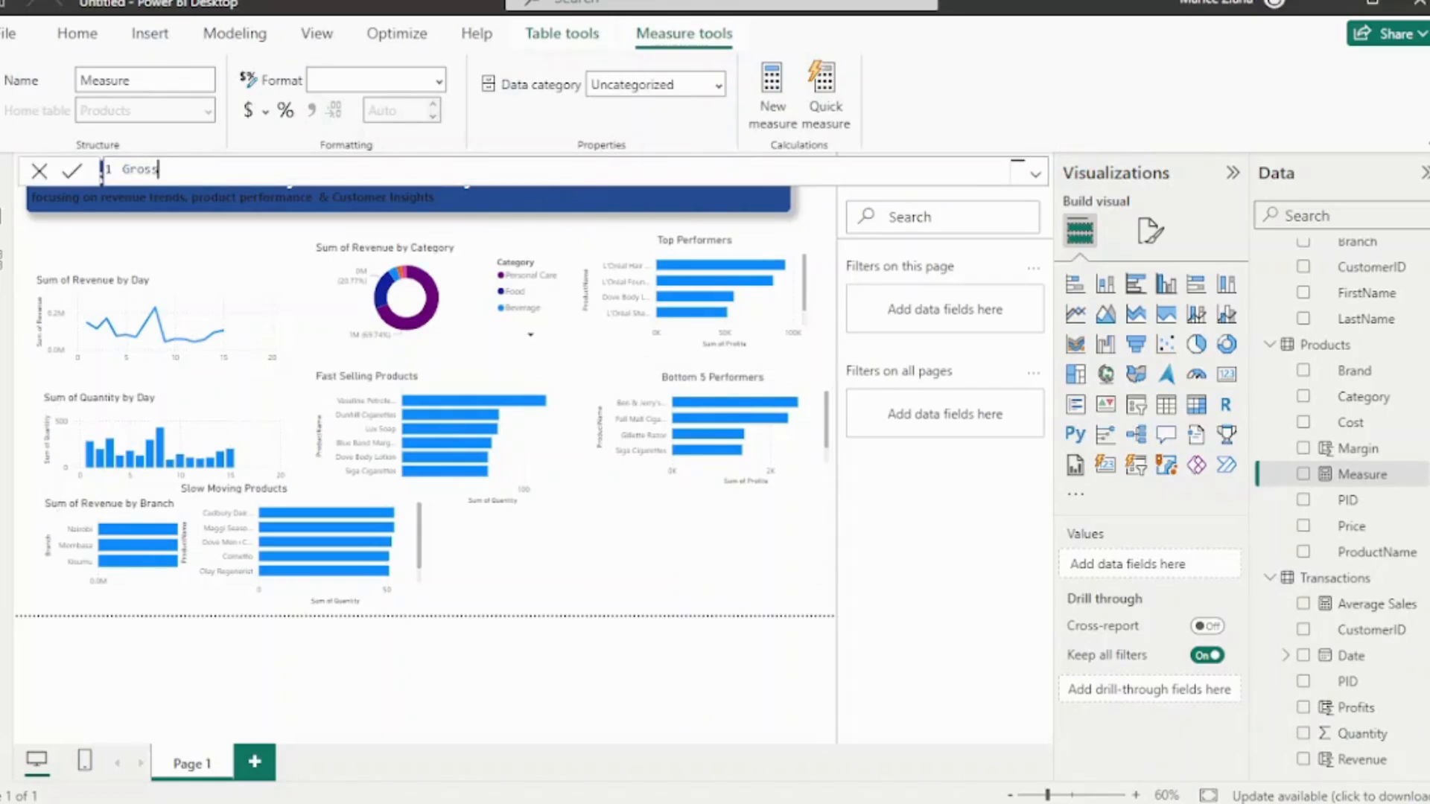
{"action": "type", "text": " Margin = pr"}
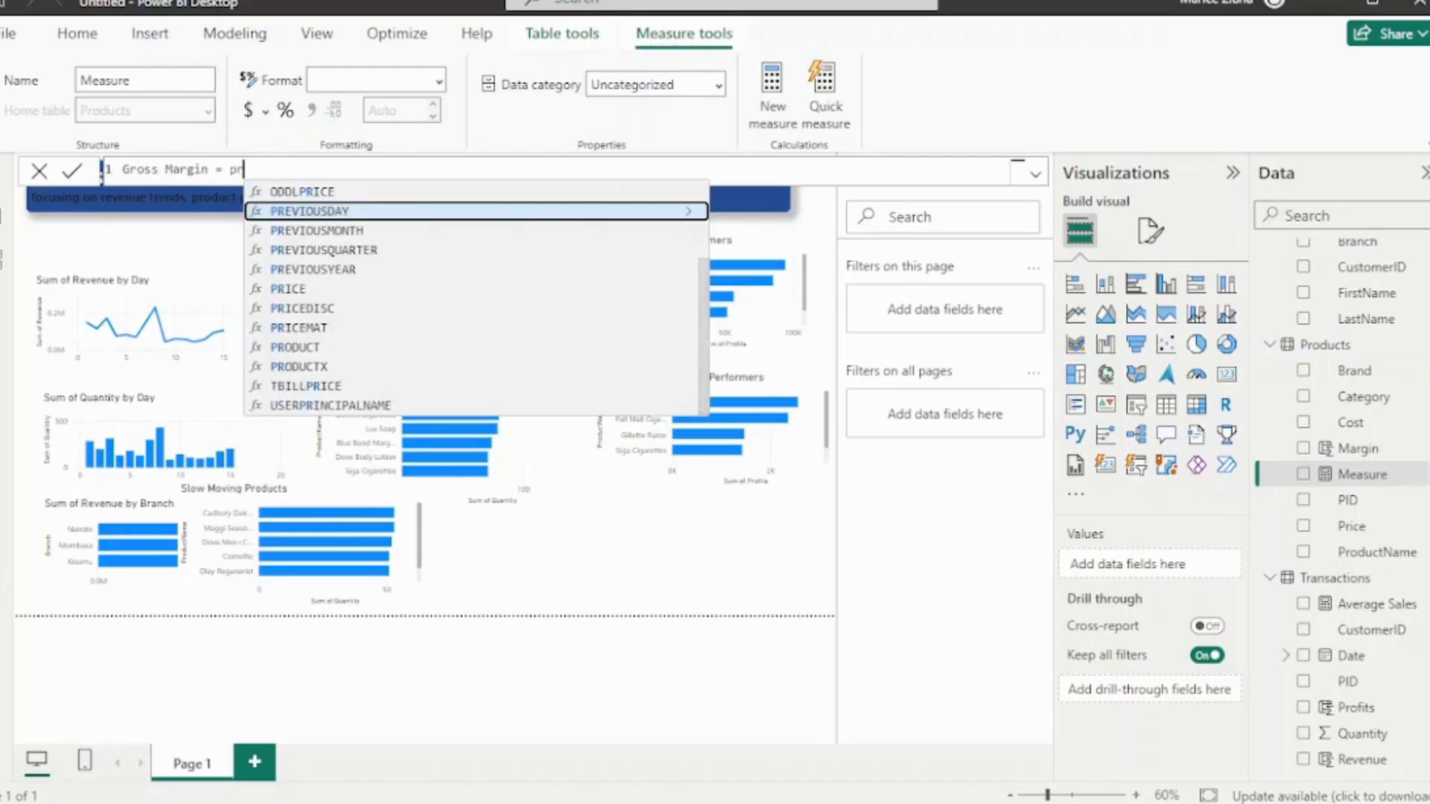
{"action": "key", "text": "BackSpace"}
{"action": "key", "text": "BackSpace"}
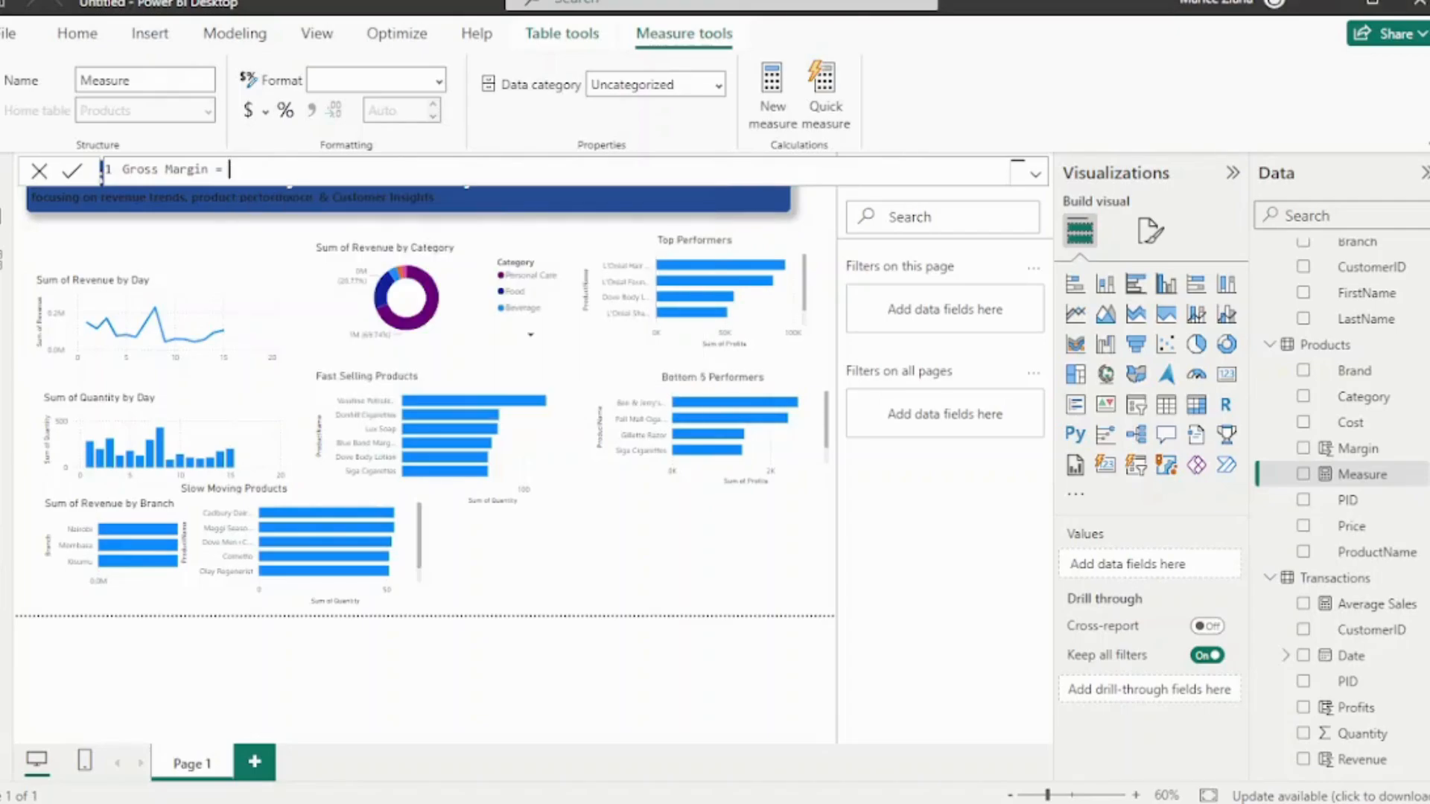
{"action": "type", "text": "SUM"}
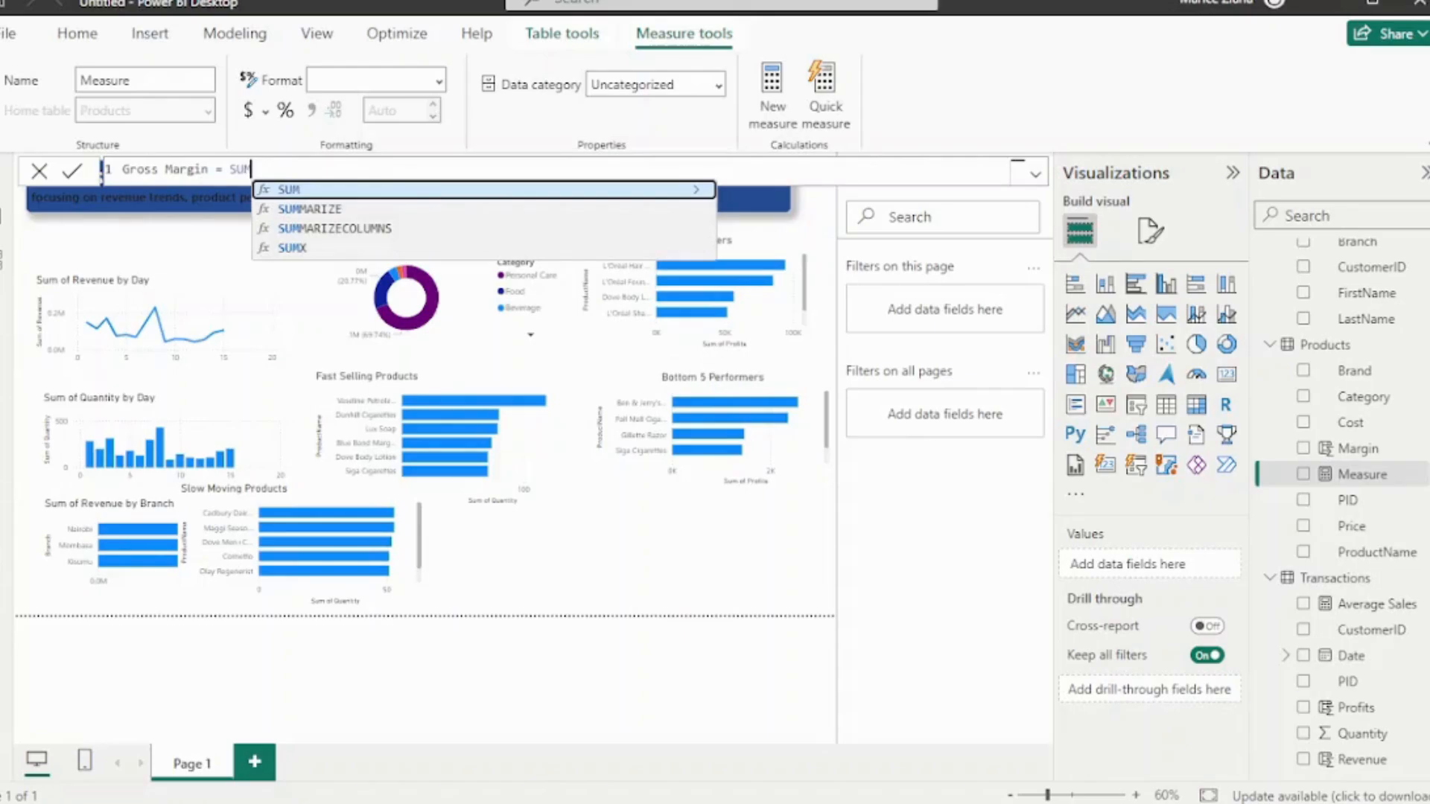
{"action": "type", "text": "("}
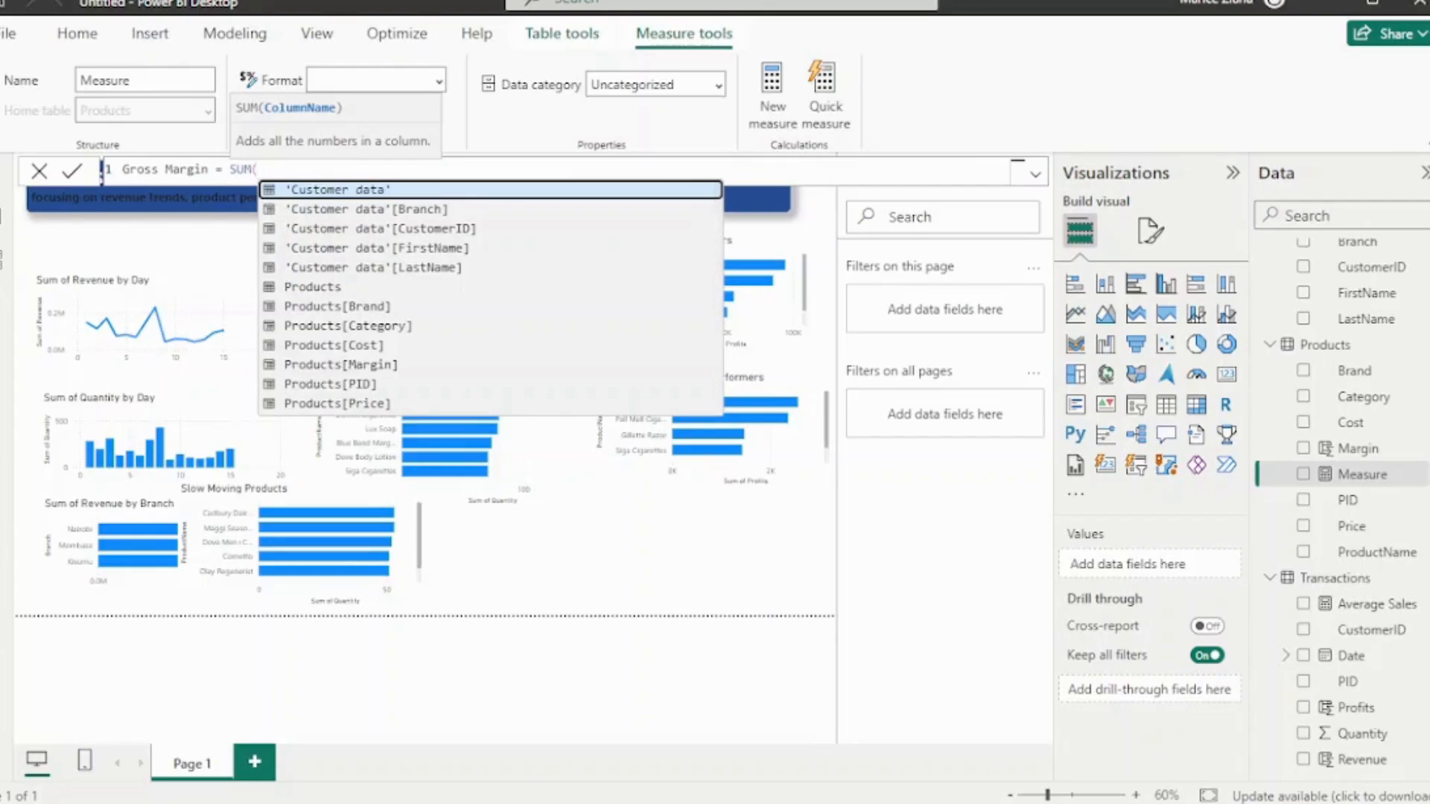
{"action": "left_click", "coordinate": [337, 403]}
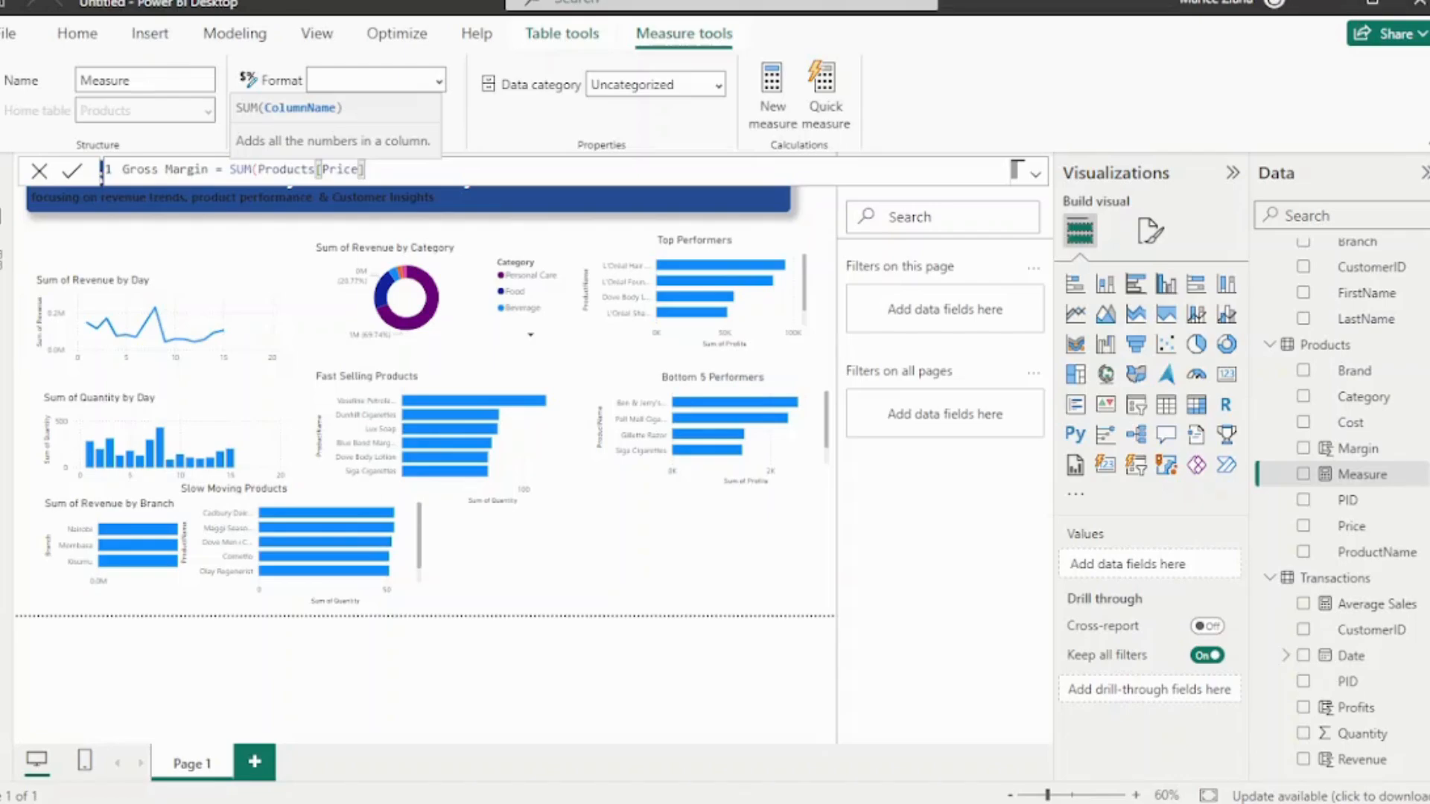
{"action": "type", "text": ")"}
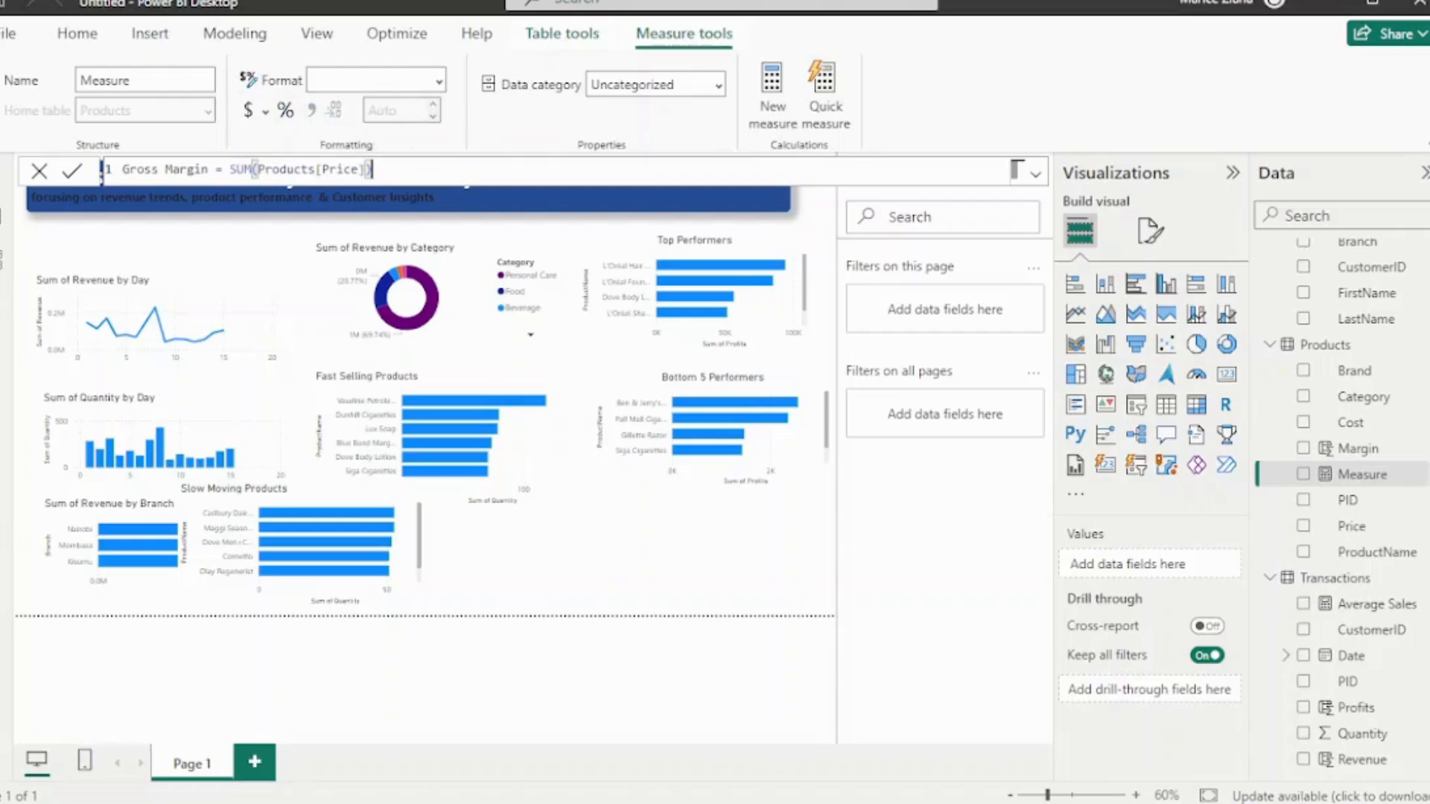
Subtract SUM(Products[Cost]) from the price sum in the Gross Margin formula and enclose the whole difference in parentheses
{"action": "type", "text": " -sum"}
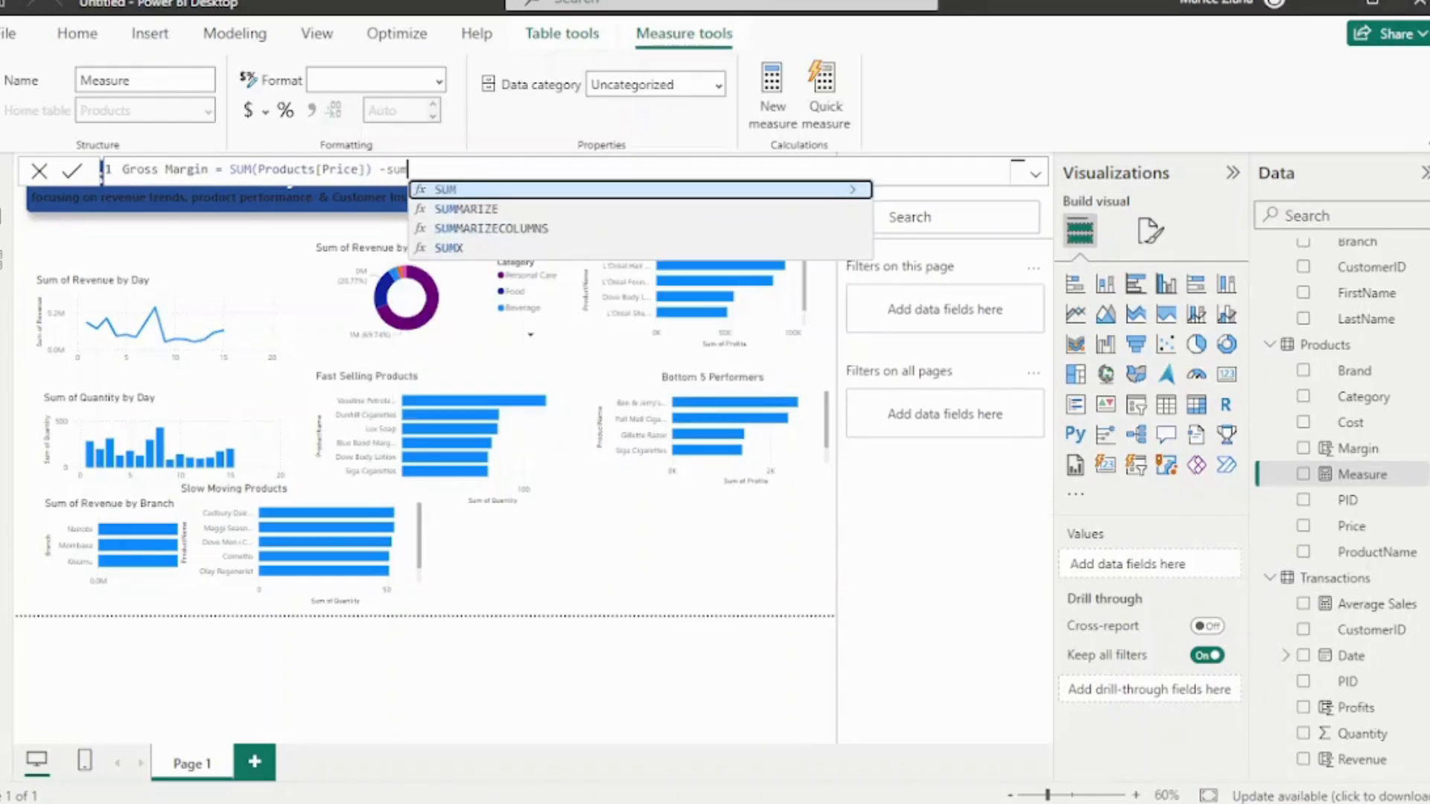
{"action": "key", "text": "BackSpace"}
{"action": "key", "text": "BackSpace"}
{"action": "key", "text": "BackSpace"}
{"action": "key", "text": "BackSpace"}
{"action": "key", "text": "BackSpace"}
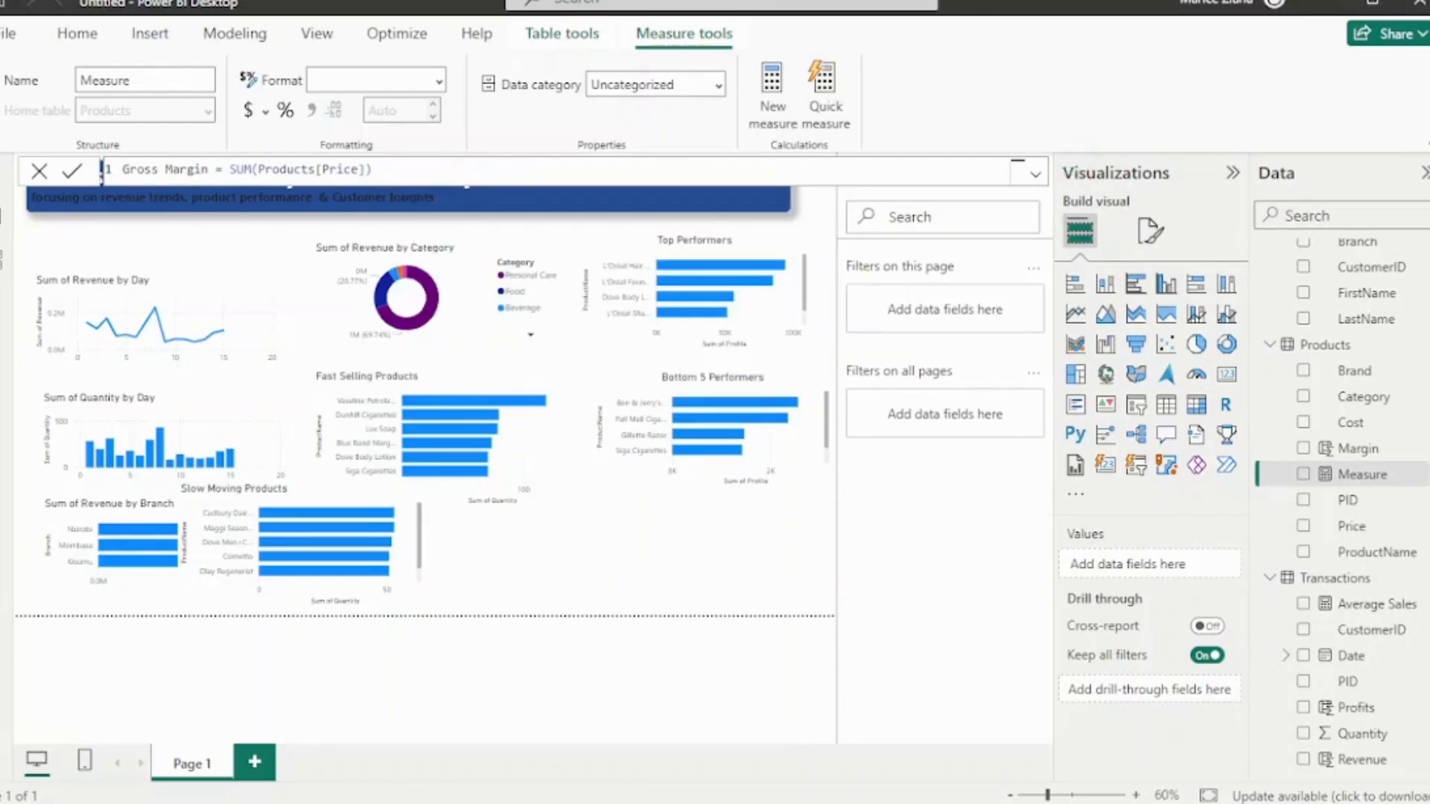
{"action": "type", "text": "- SU"}
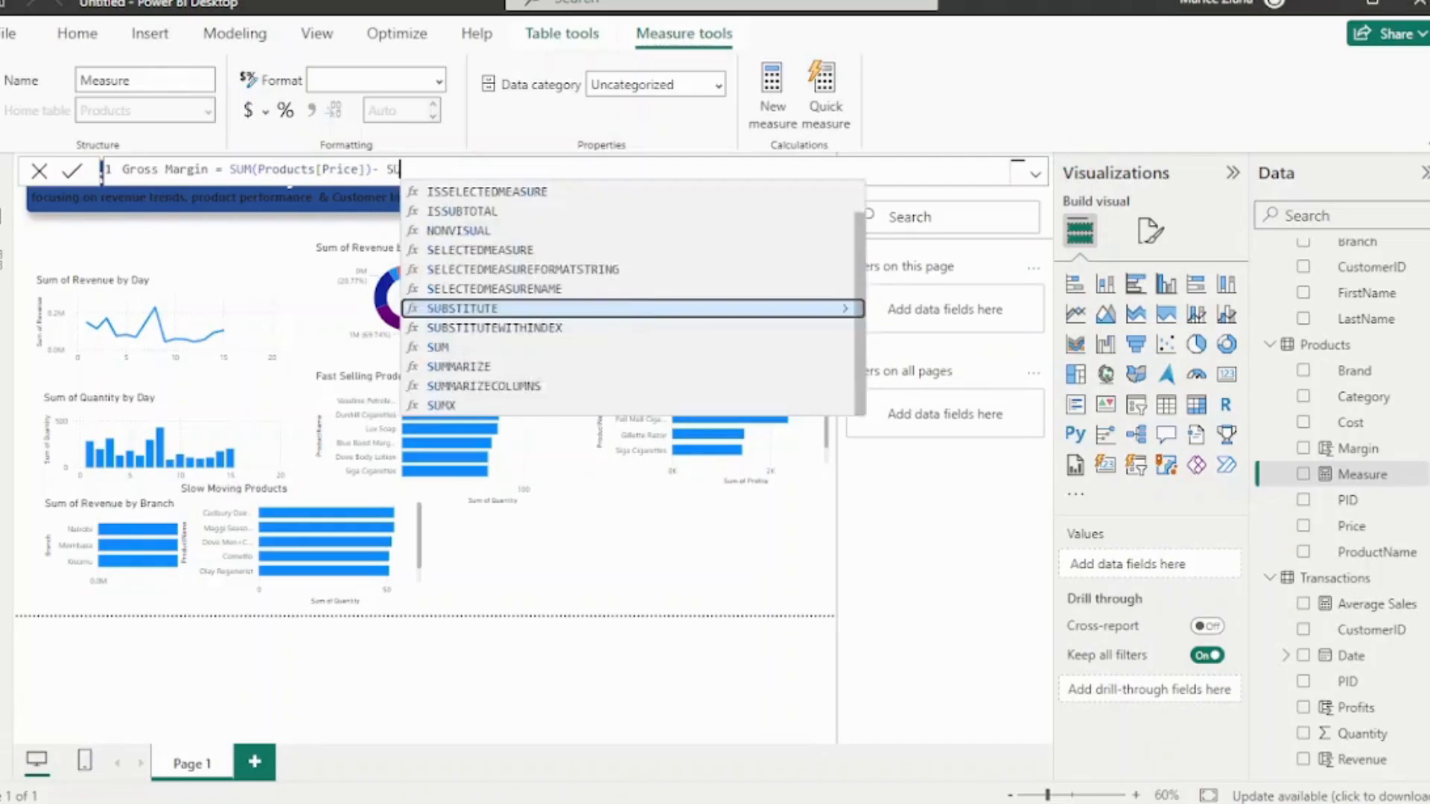
{"action": "type", "text": "M("}
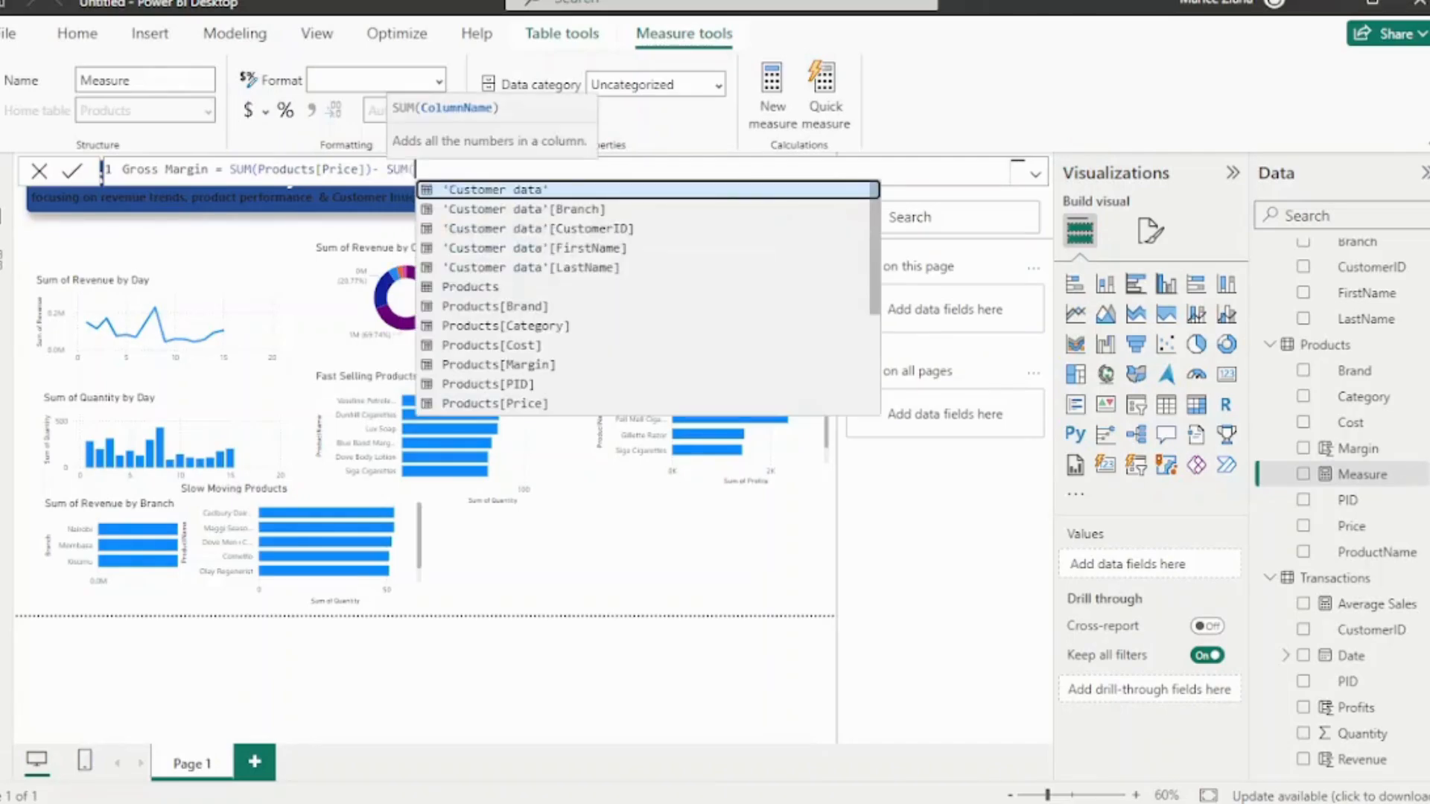
{"action": "type", "text": "PRODUC"}
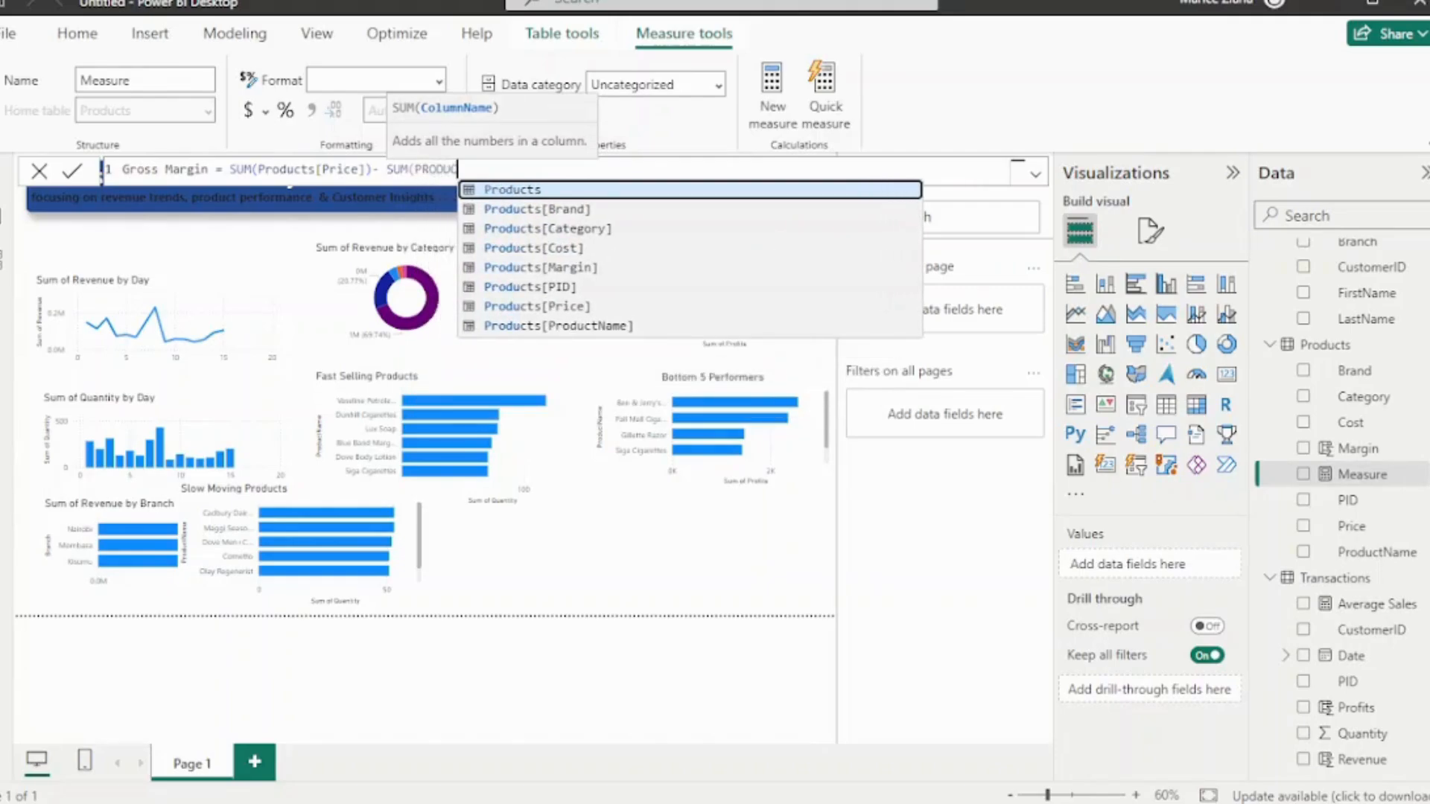
{"action": "type", "text": "TCS"}
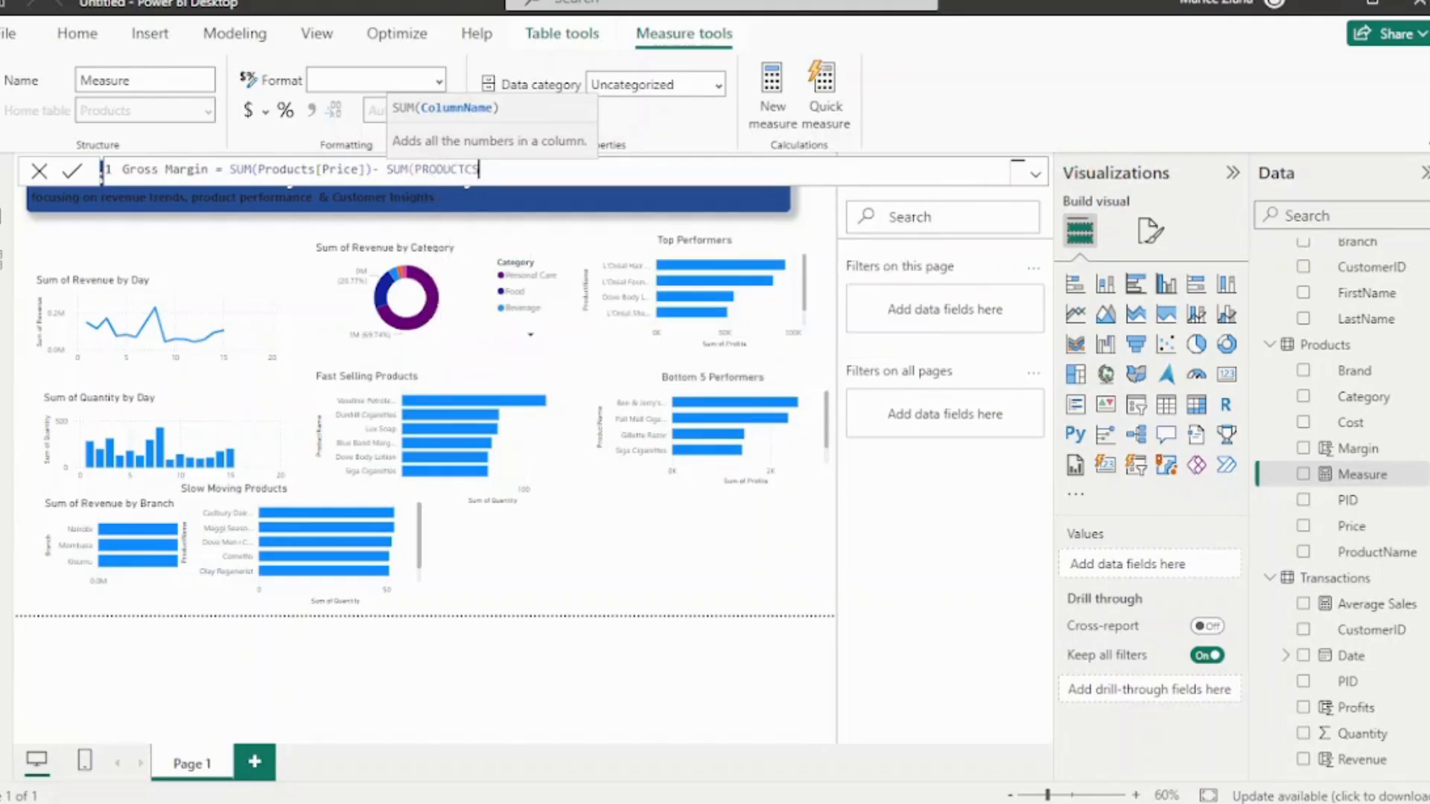
{"action": "key", "text": "BackSpace"}
{"action": "key", "text": "BackSpace"}
{"action": "type", "text": "S"}
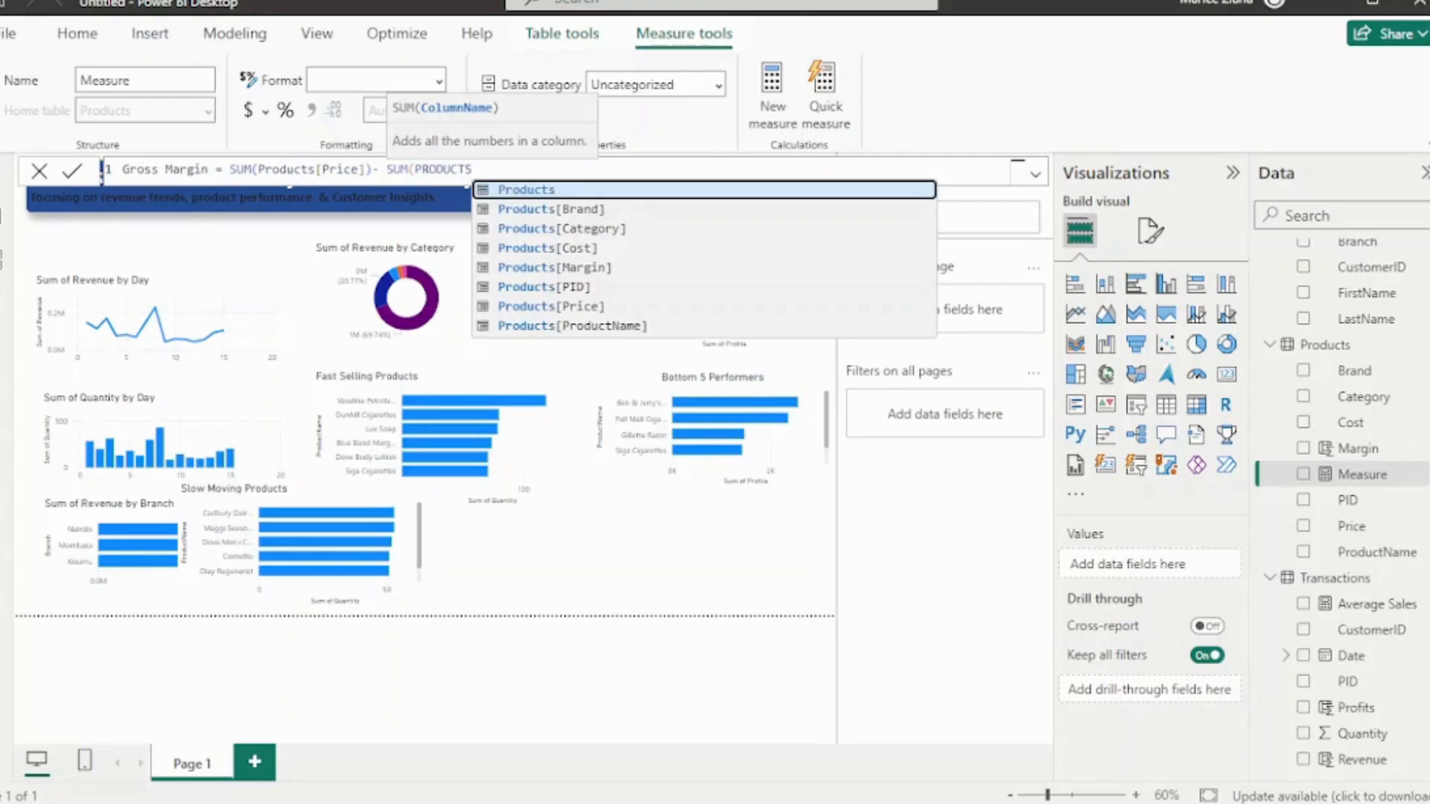
{"action": "type", "text": "("}
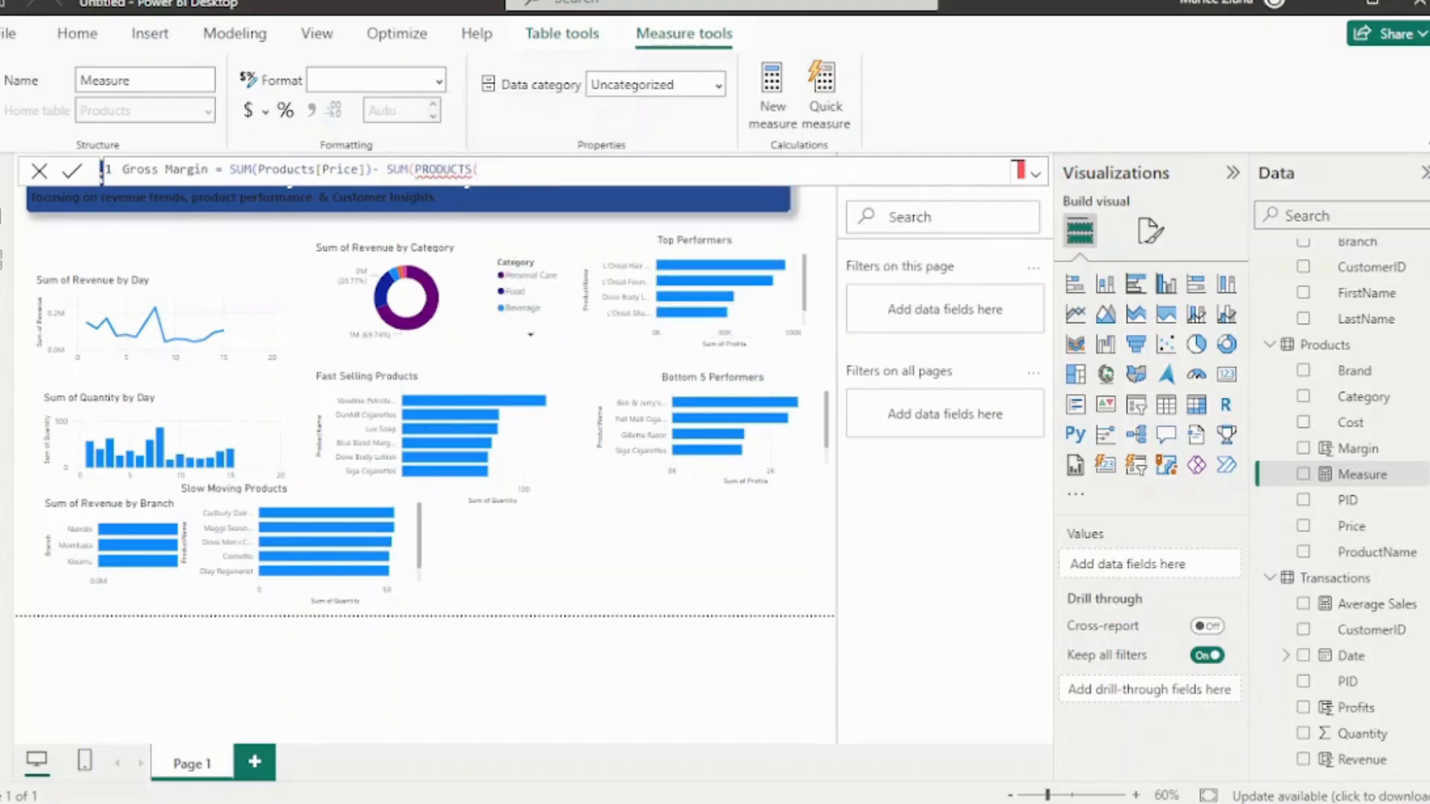
{"action": "key", "text": "BackSpace"}
{"action": "key", "text": "BackSpace"}
{"action": "key", "text": "BackSpace"}
{"action": "key", "text": "BackSpace"}
{"action": "key", "text": "BackSpace"}
{"action": "key", "text": "BackSpace"}
{"action": "key", "text": "BackSpace"}
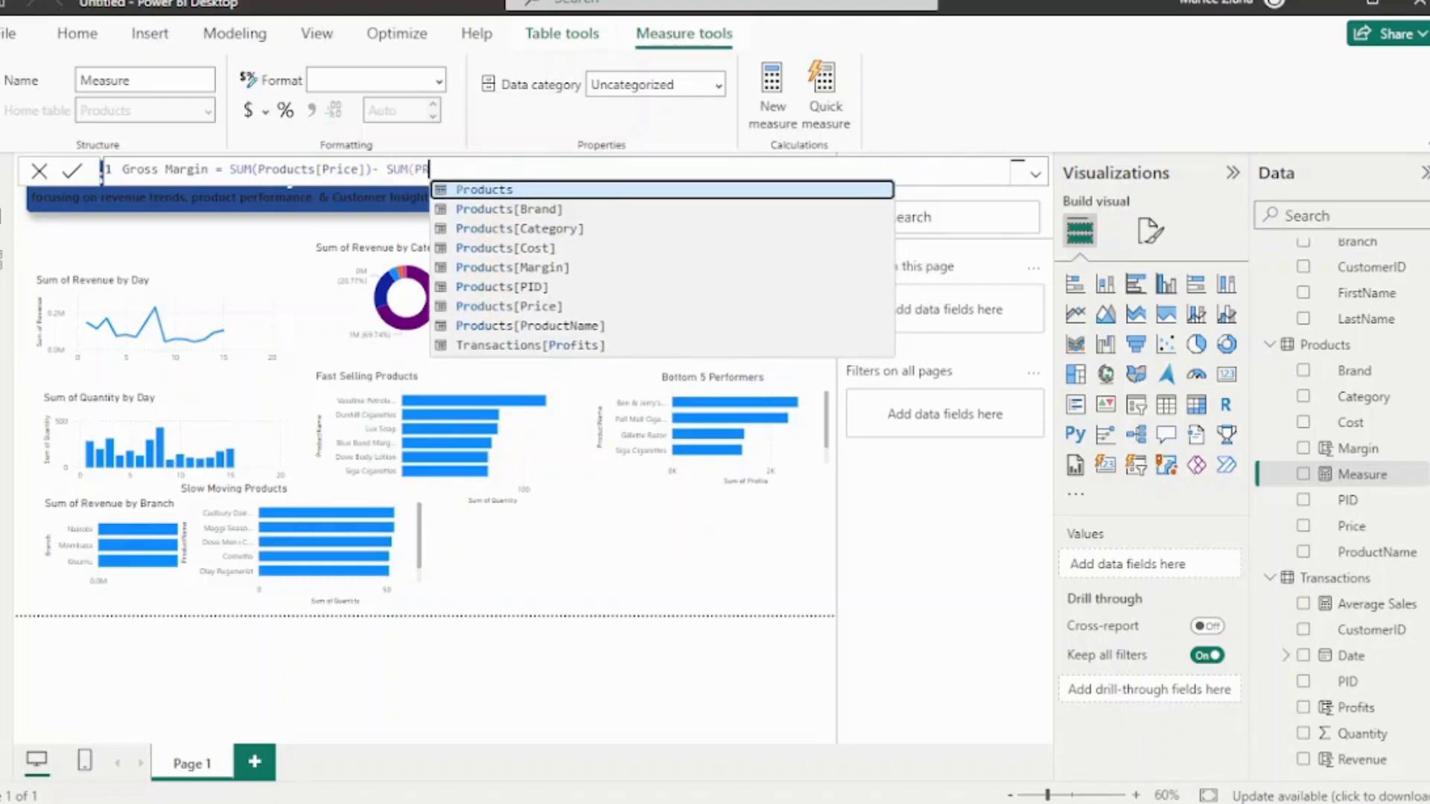
{"action": "key", "text": "BackSpace"}
{"action": "type", "text": "rod"}
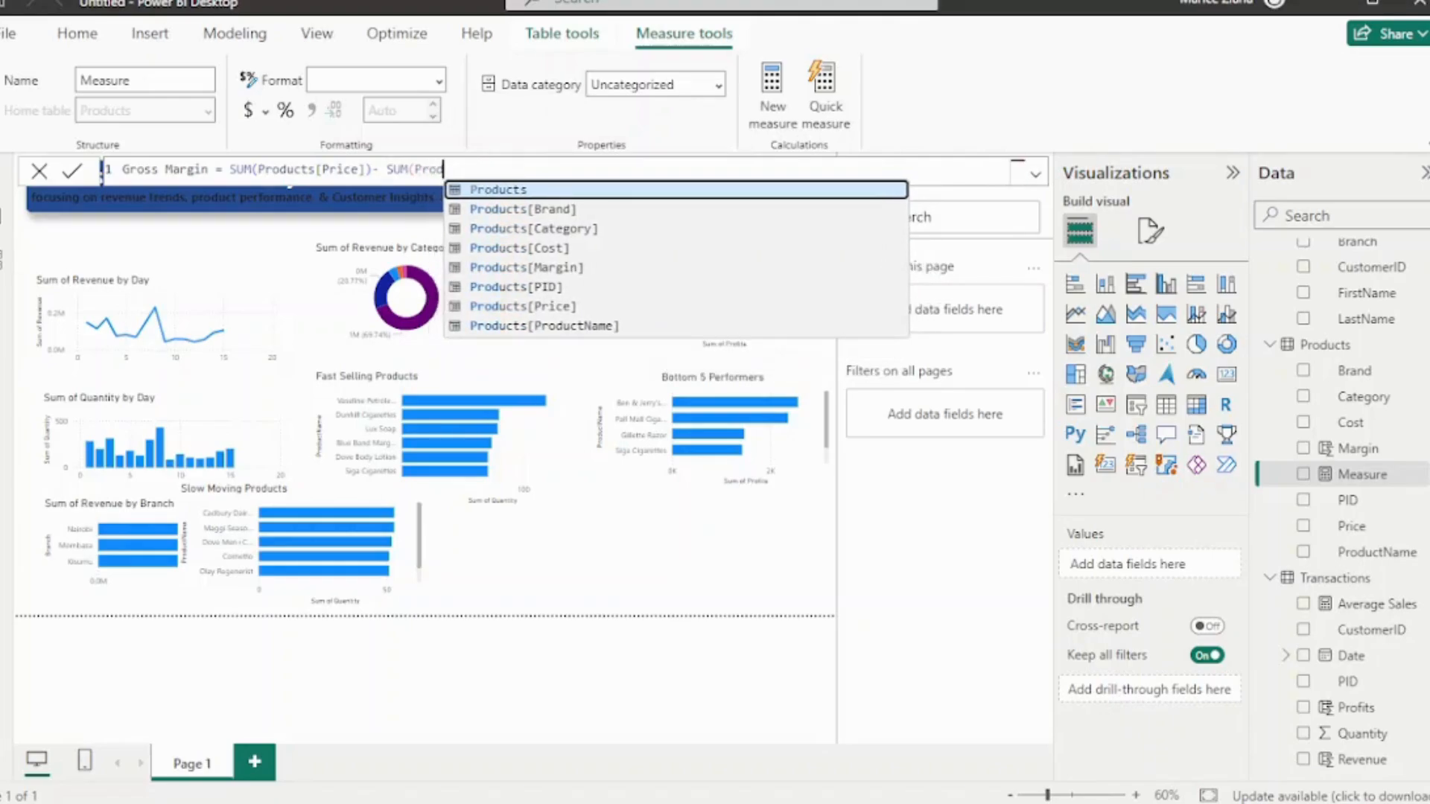
{"action": "type", "text": "uc"}
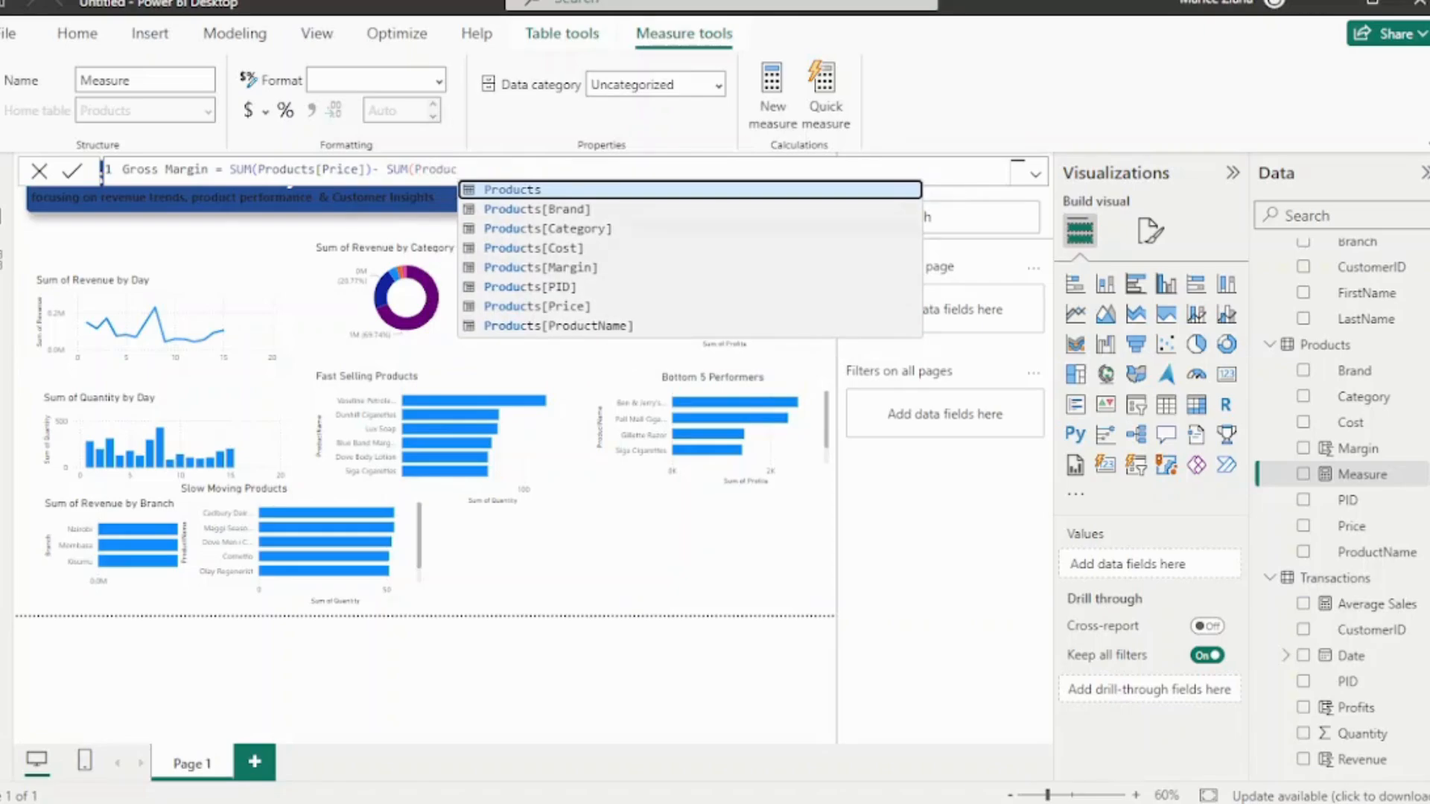
{"action": "type", "text": "ts[Cost]"}
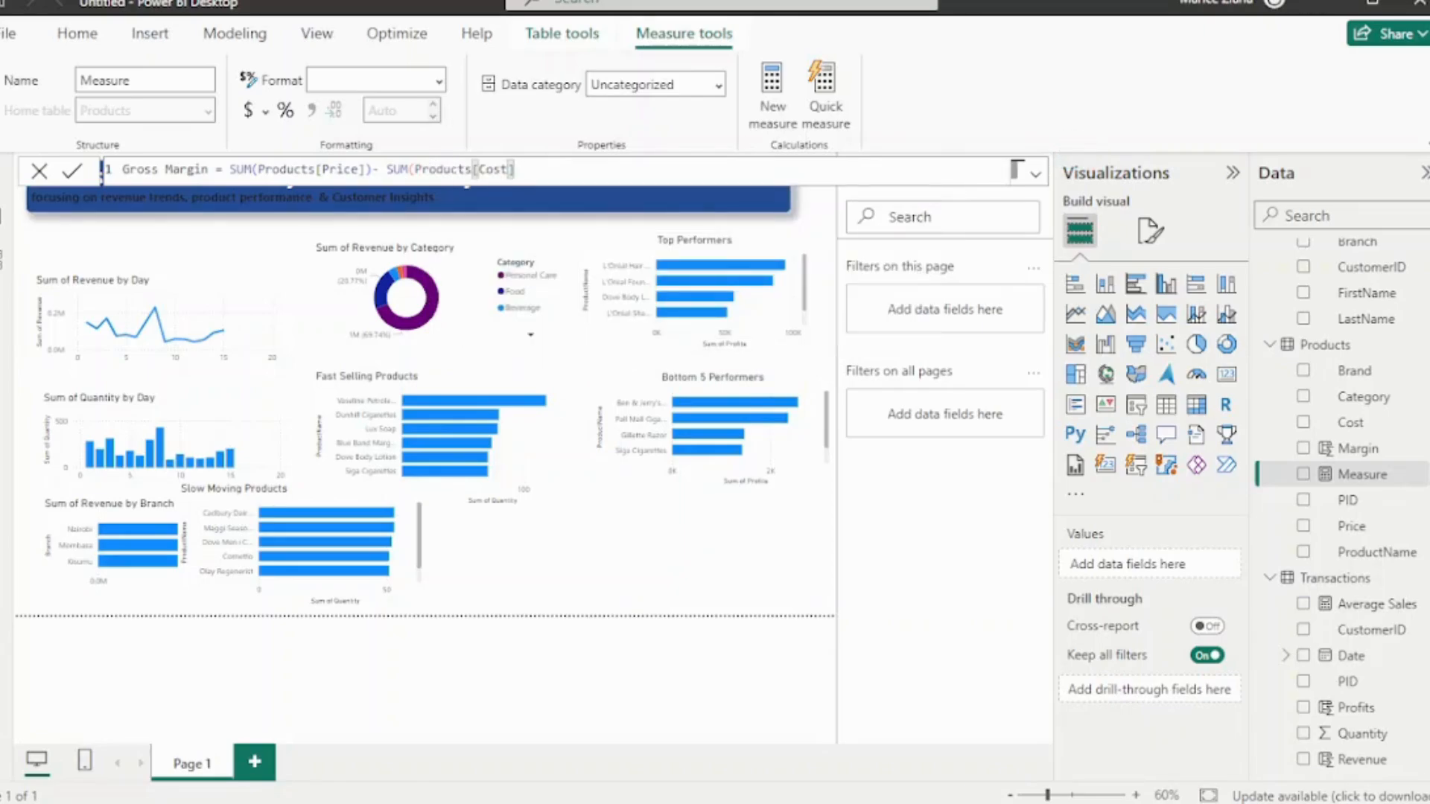
{"action": "type", "text": "))"}
{"action": "left_click", "coordinate": [229, 170]}
{"action": "type", "text": "("}
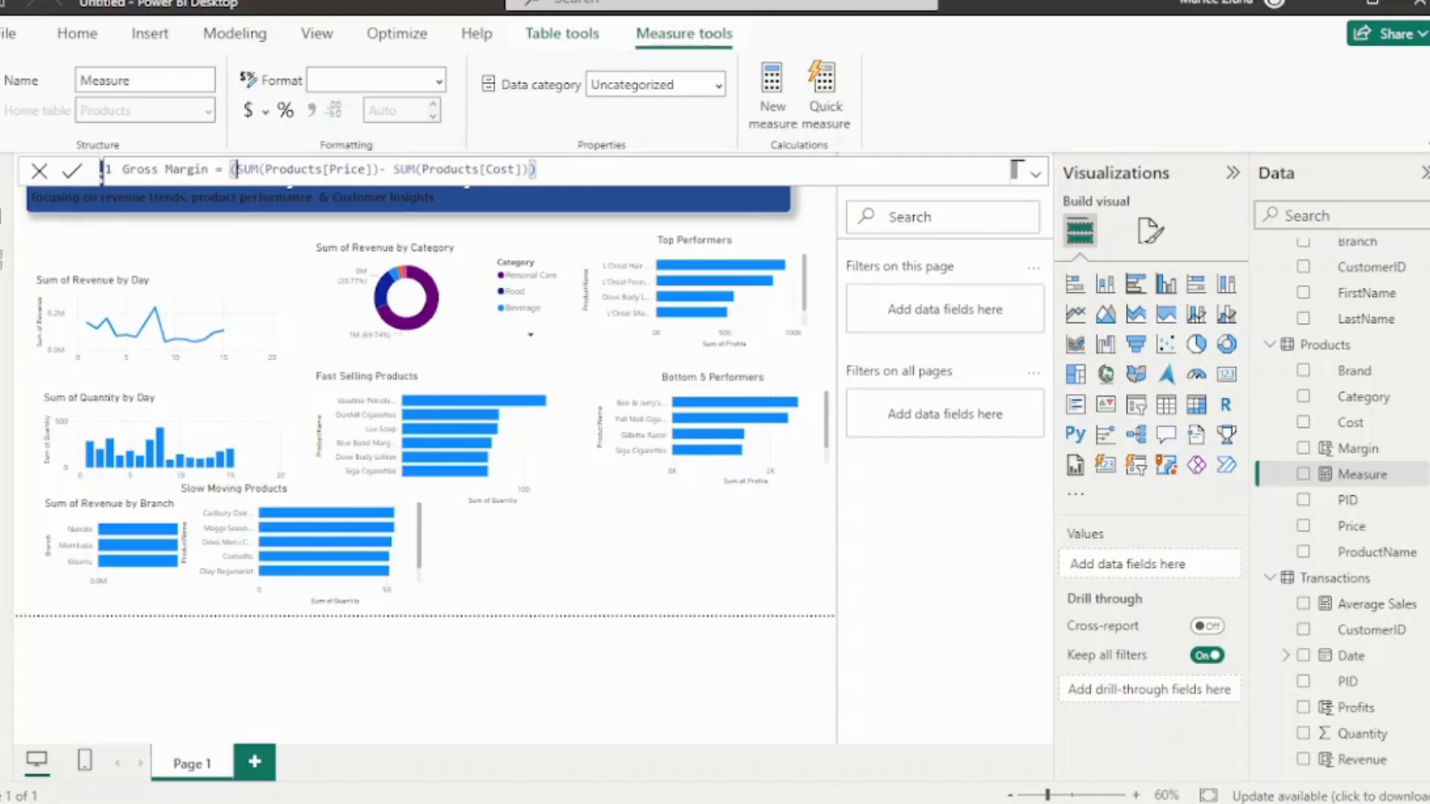
Divide the parenthesised difference by SUM(Products[Price]) and commit the Gross Margin measure
{"action": "key", "text": "End"}
{"action": "type", "text": "/SUM"}
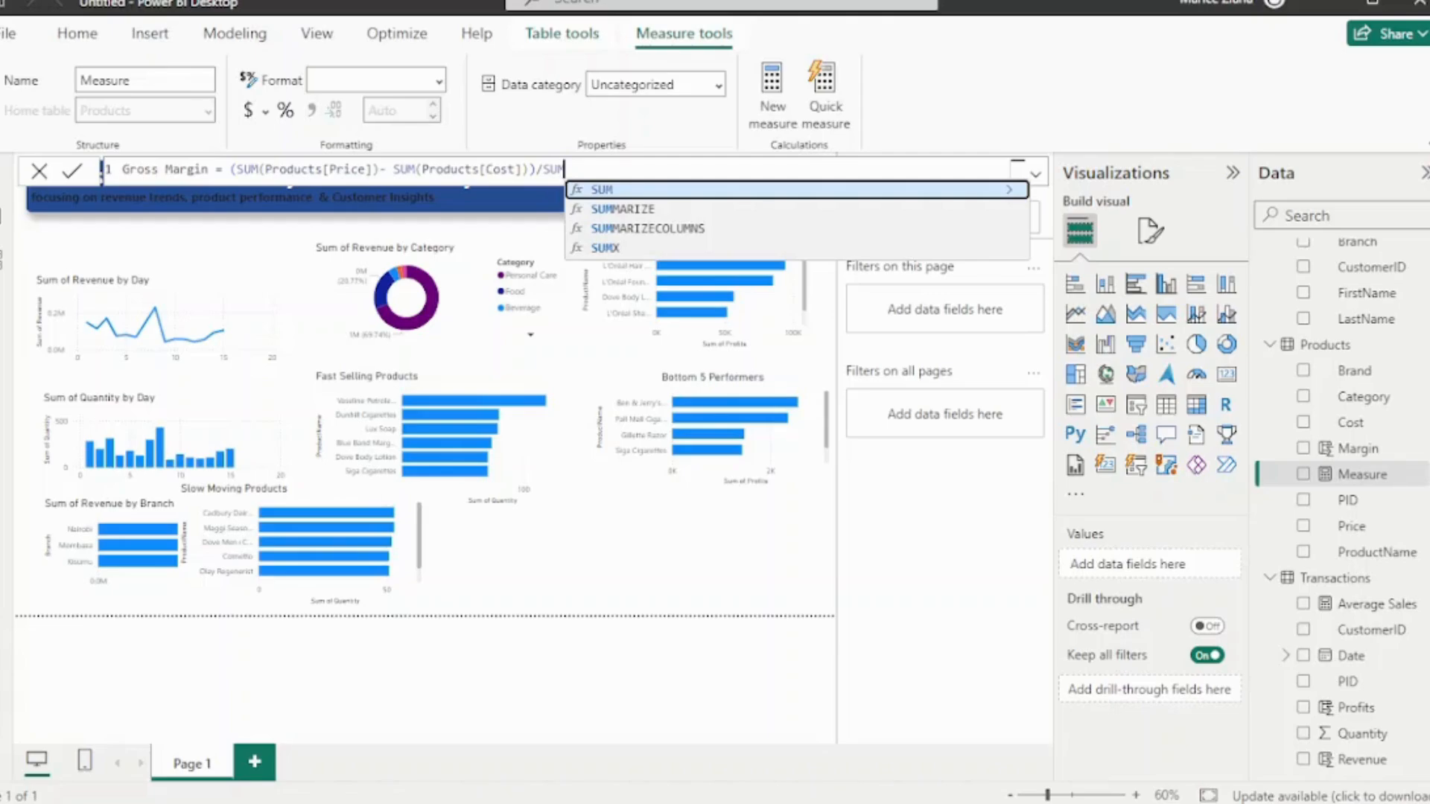
{"action": "type", "text": "("}
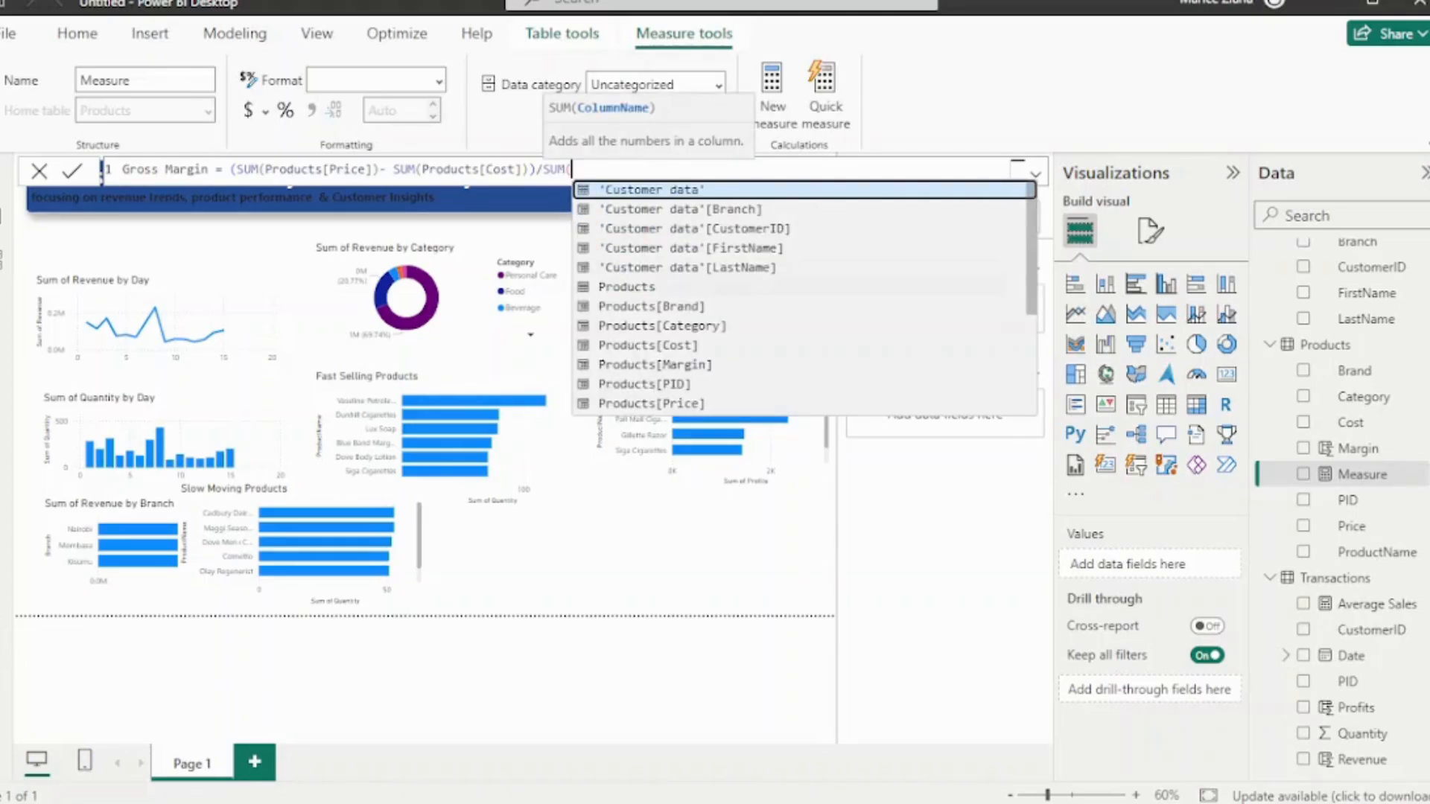
{"action": "left_click", "coordinate": [651, 403]}
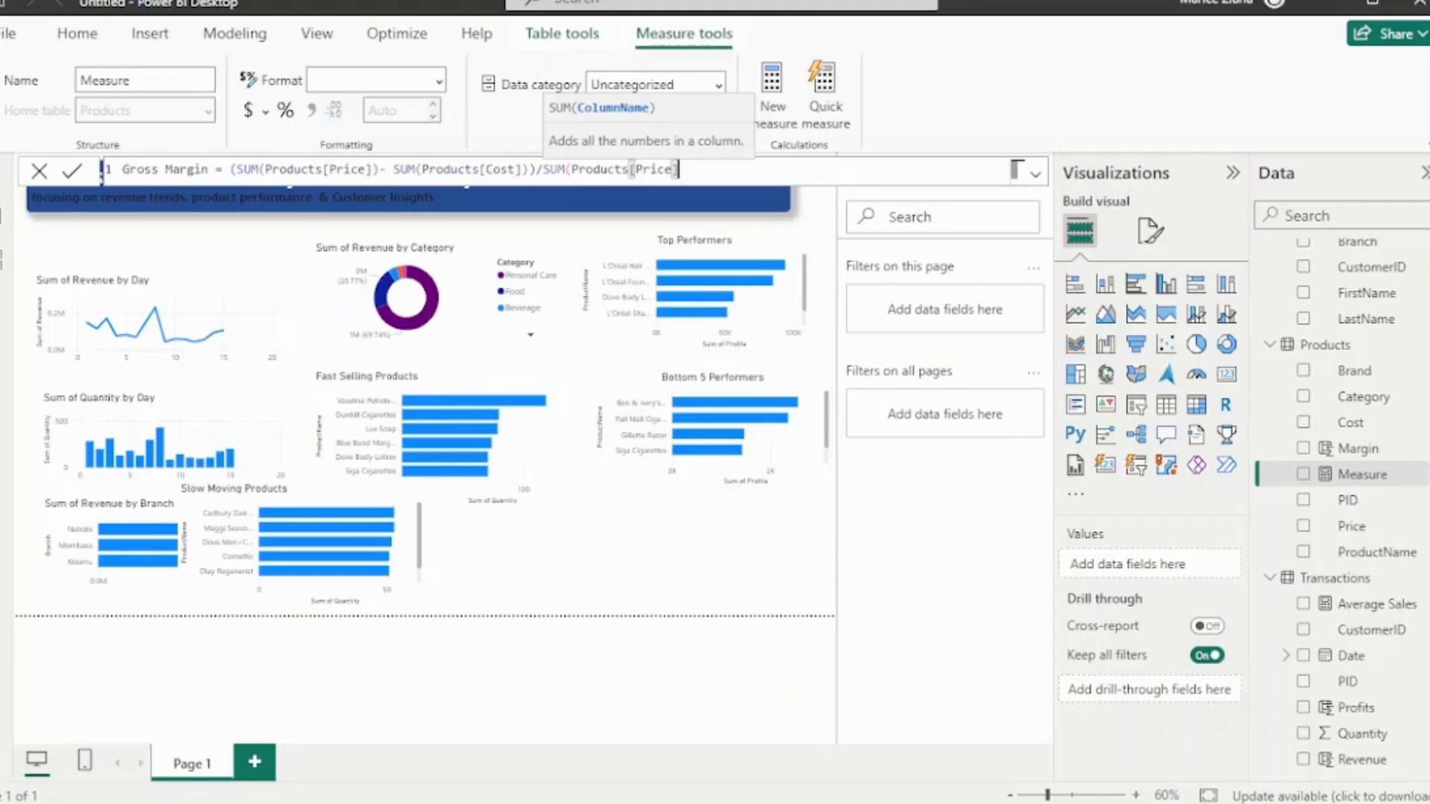
{"action": "type", "text": ")"}
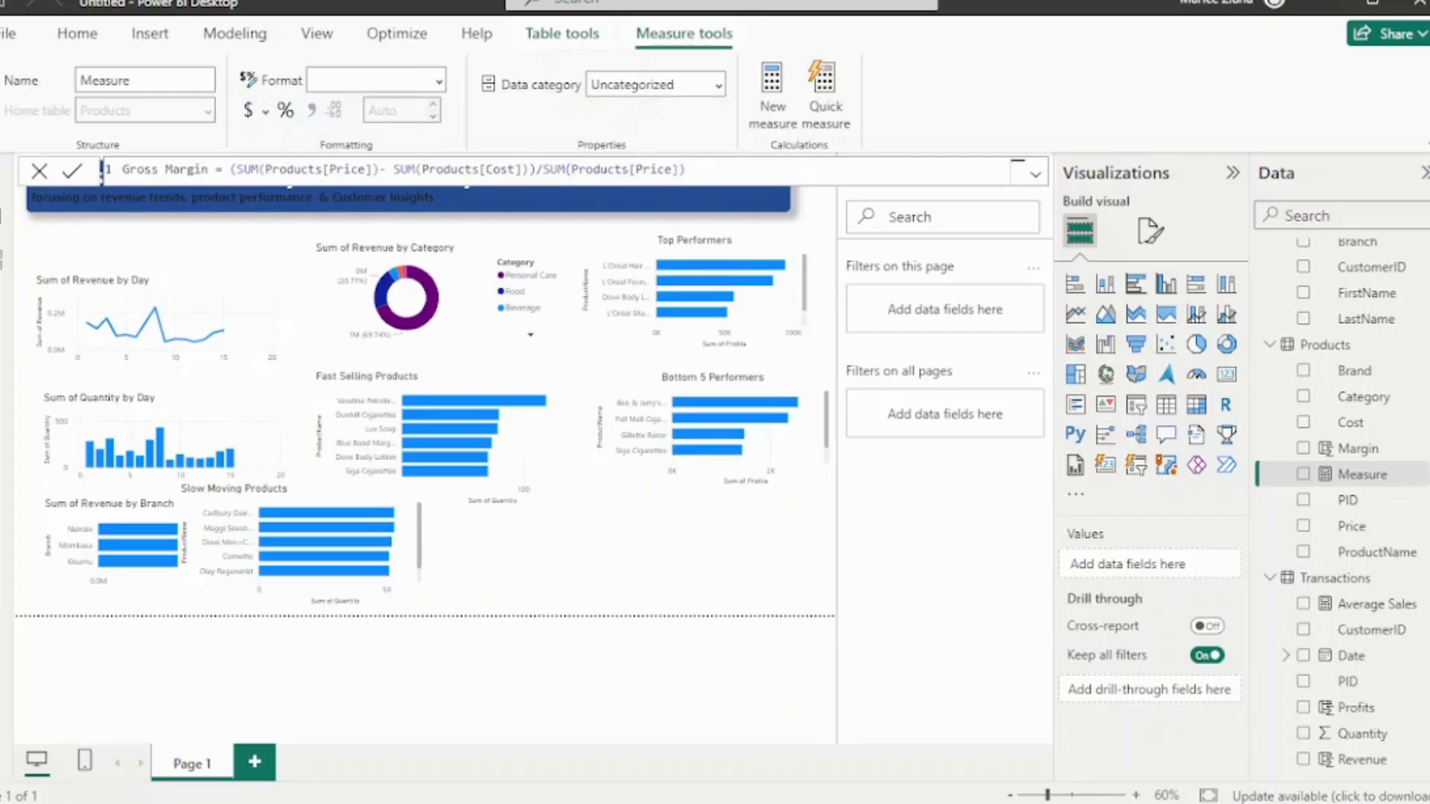
{"action": "key", "text": "Return"}
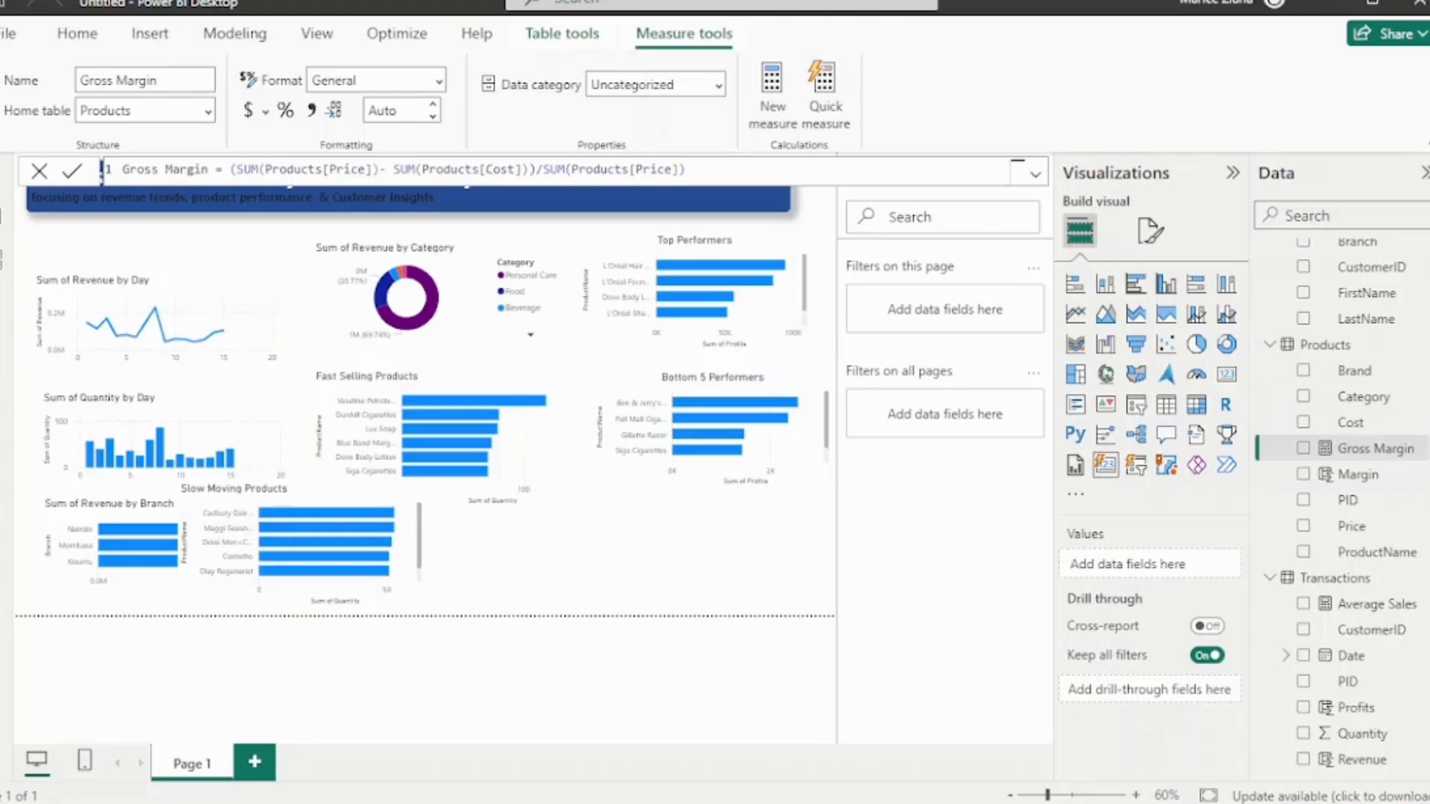
Add a new-style card showing the Gross Margin measure and move it up and left, partly over the Bottom 5 Performers chart
{"action": "left_click", "coordinate": [1105, 438]}
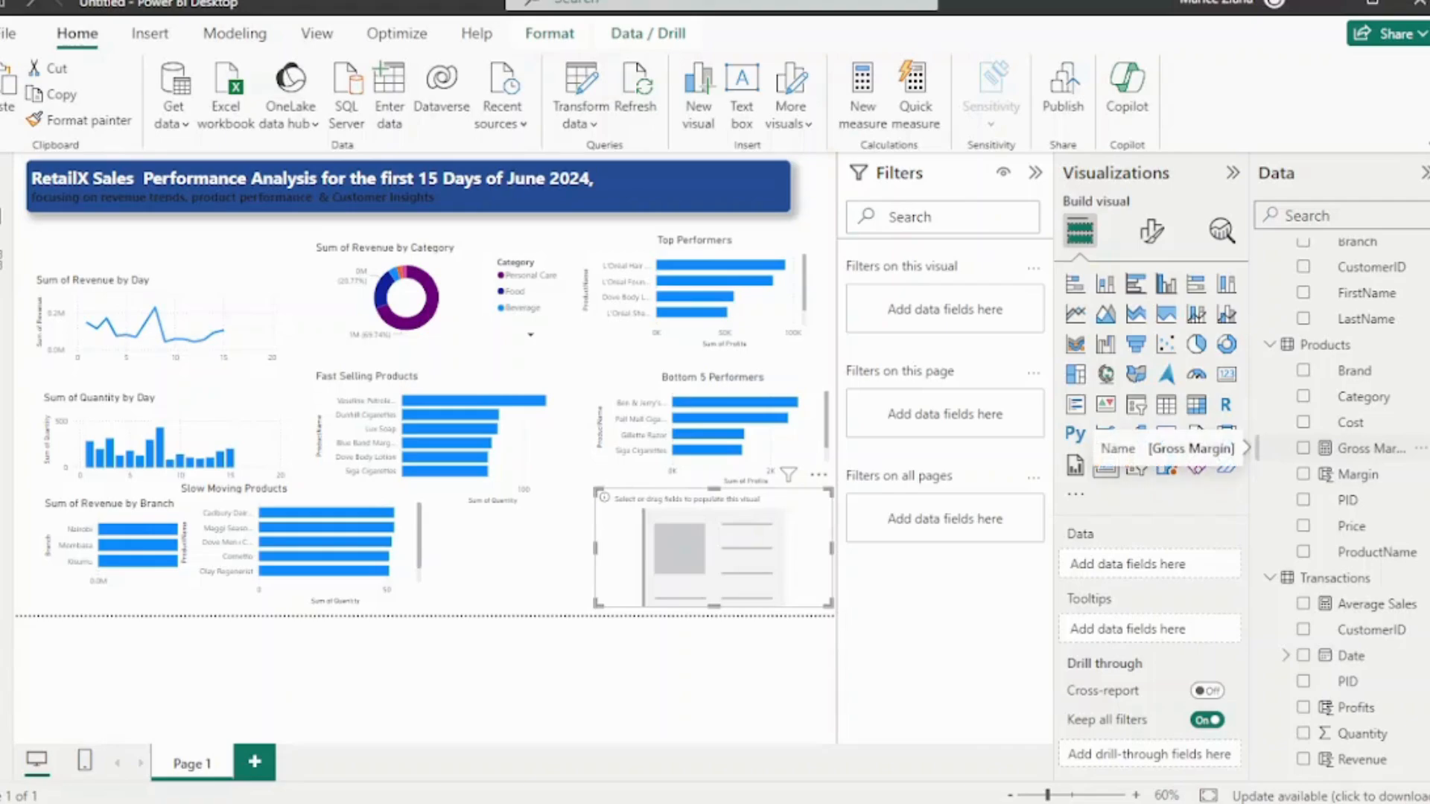
{"action": "left_click", "coordinate": [1303, 447]}
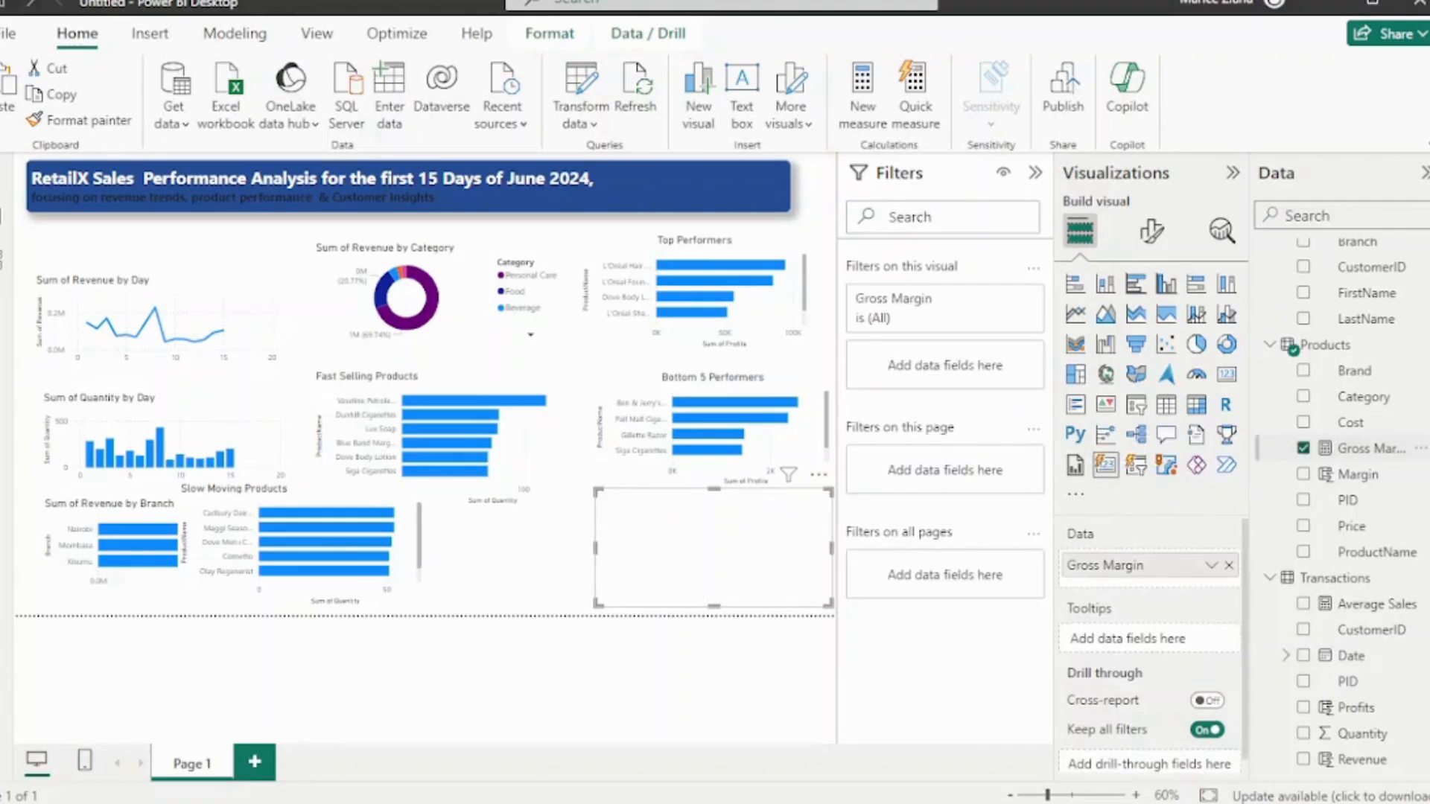
{"action": "left_click_drag", "start_coordinate": [721, 547], "coordinate": [668, 495]}
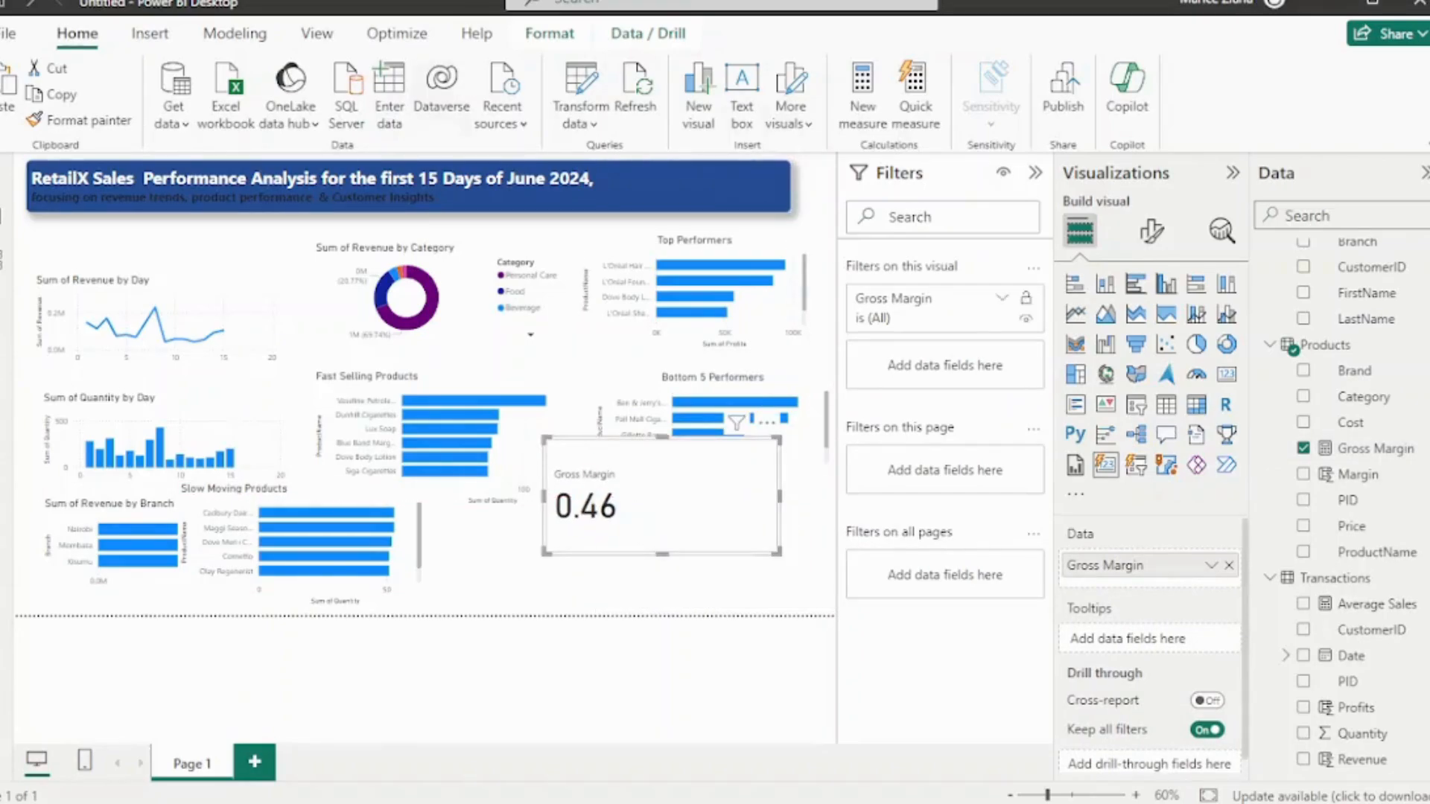
Format the Gross Margin measure as a percentage with 0 decimal places and shift its card slightly up and left on the page
{"action": "left_click", "coordinate": [1370, 448]}
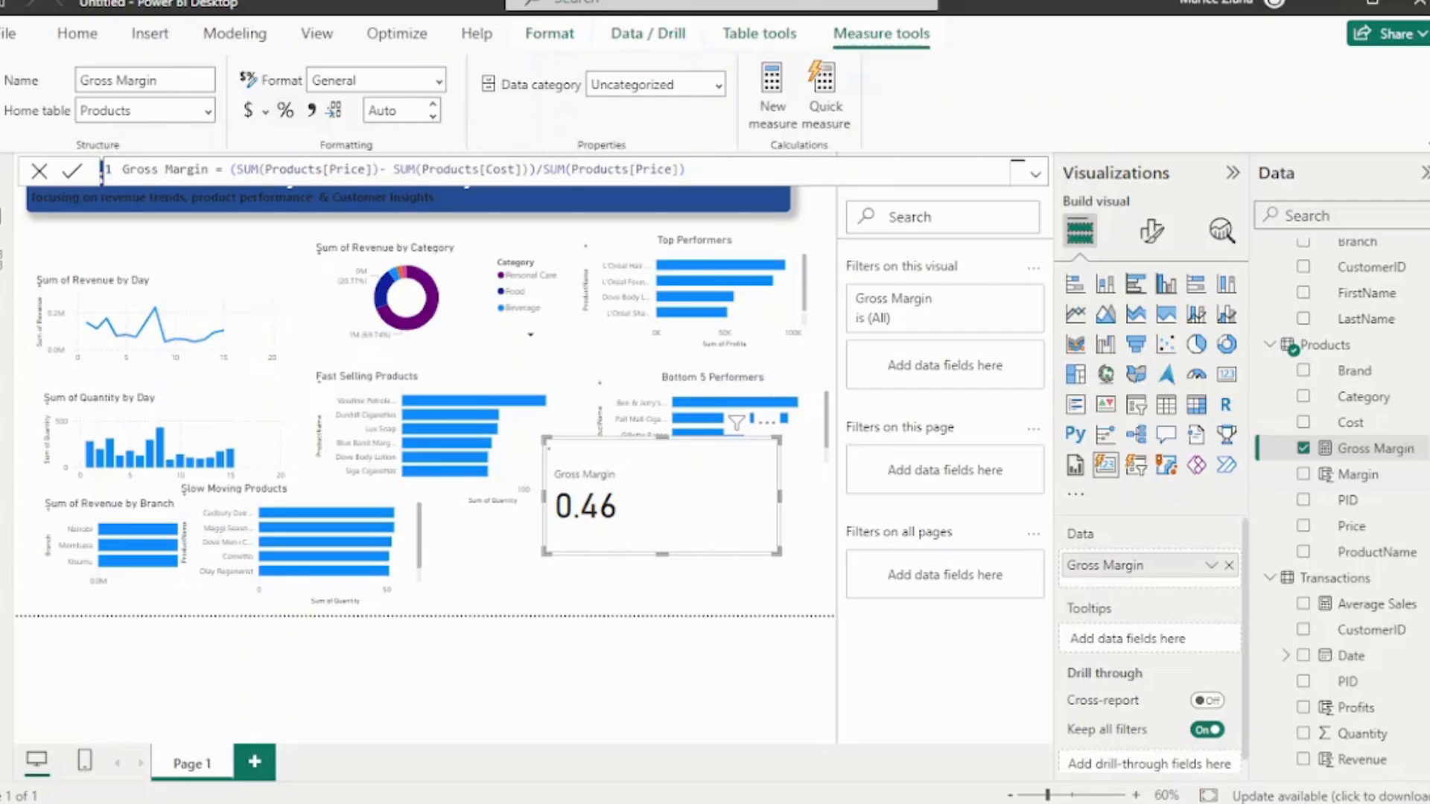
{"action": "left_click", "coordinate": [285, 111]}
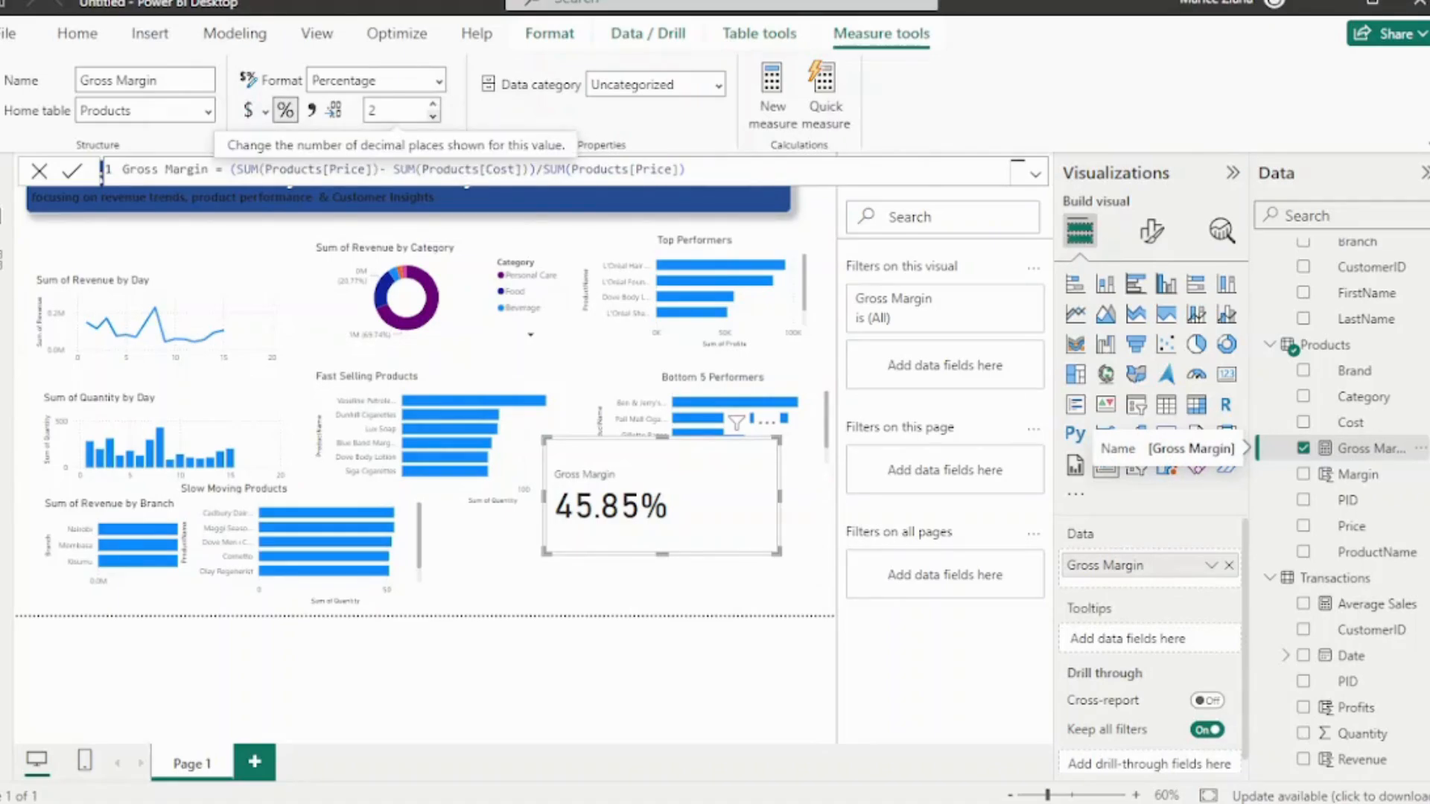
{"action": "left_click", "coordinate": [433, 117]}
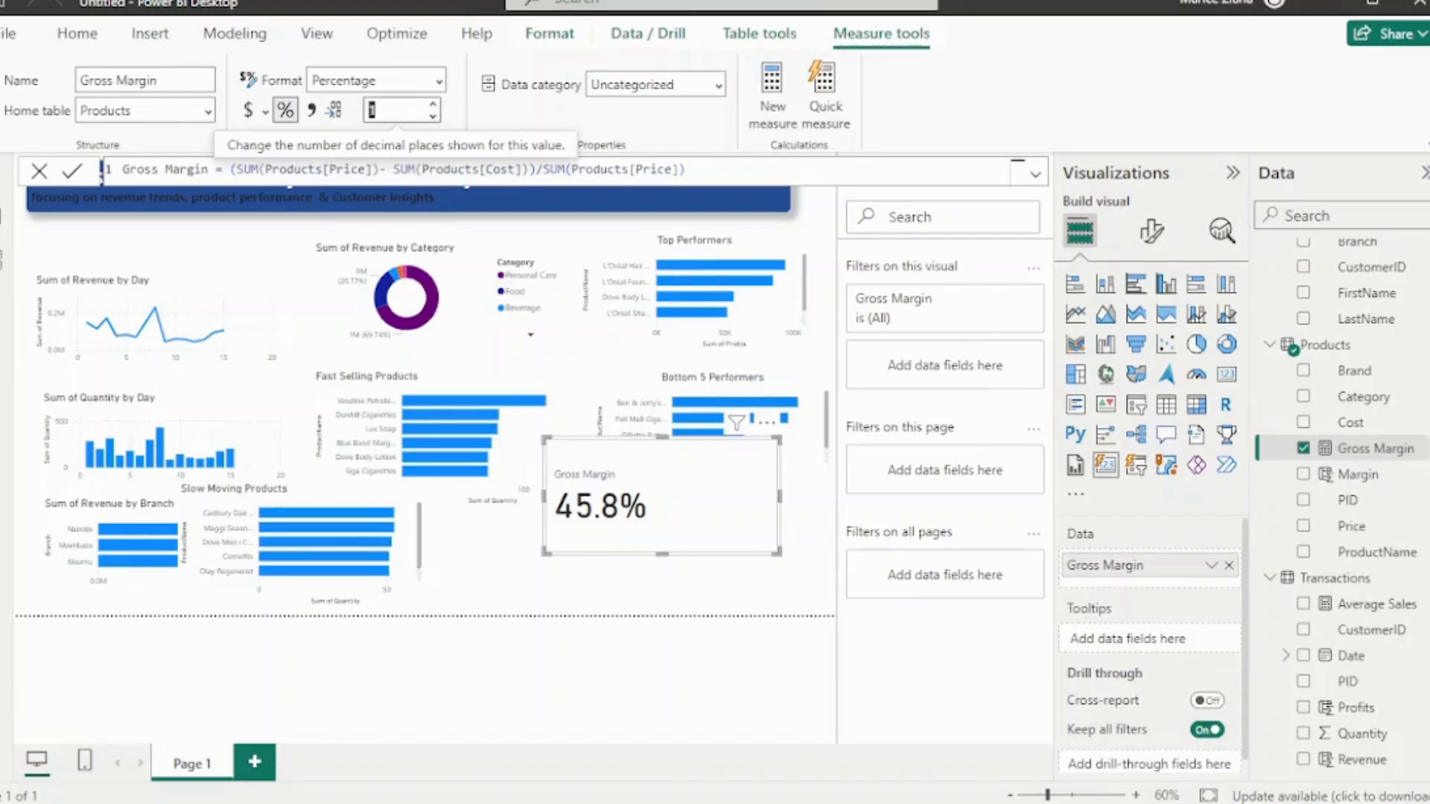
{"action": "type", "text": "0"}
{"action": "key", "text": "BackSpace"}
{"action": "type", "text": "0"}
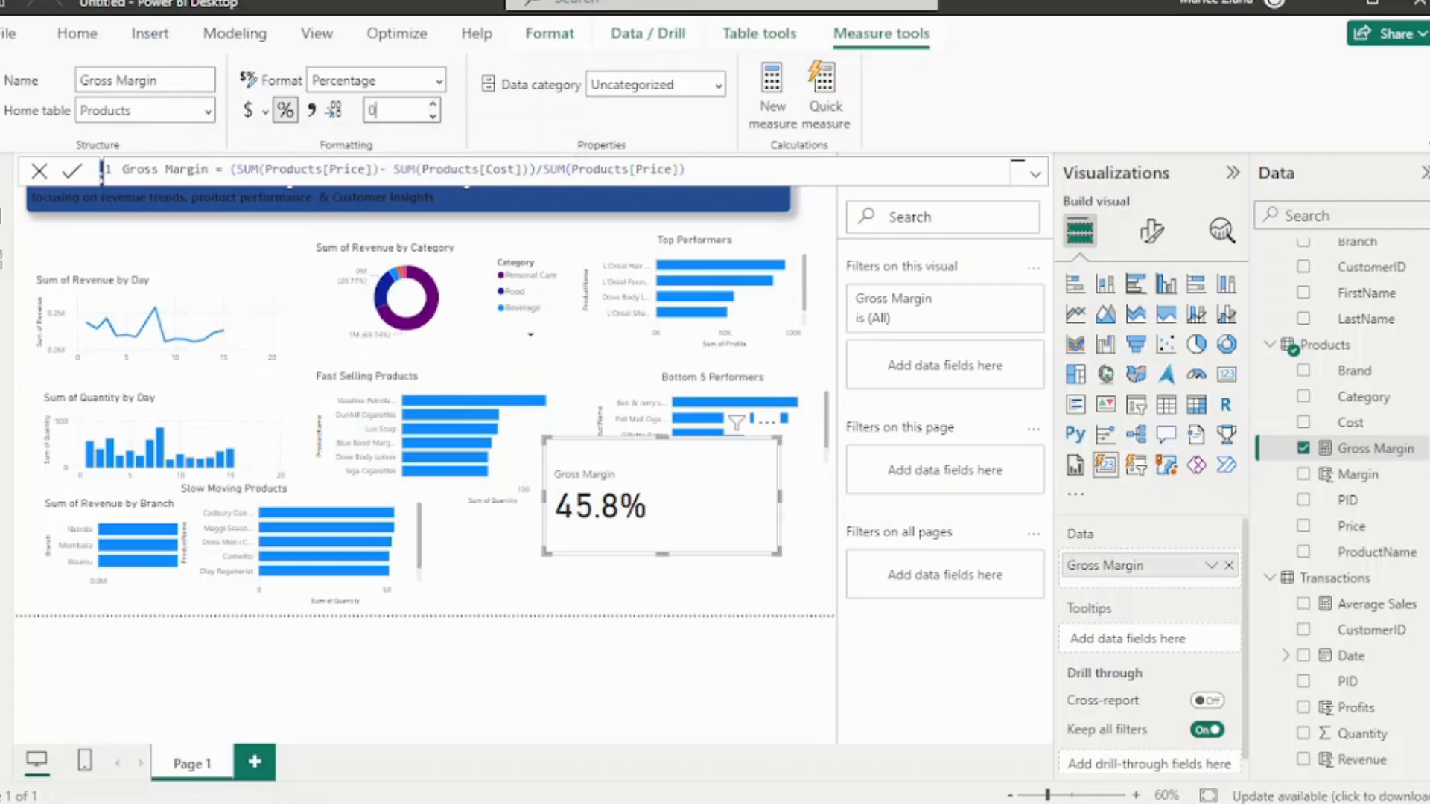
{"action": "key", "text": "BackSpace"}
{"action": "type", "text": "1"}
{"action": "left_click_drag", "start_coordinate": [662, 495], "coordinate": [618, 464]}
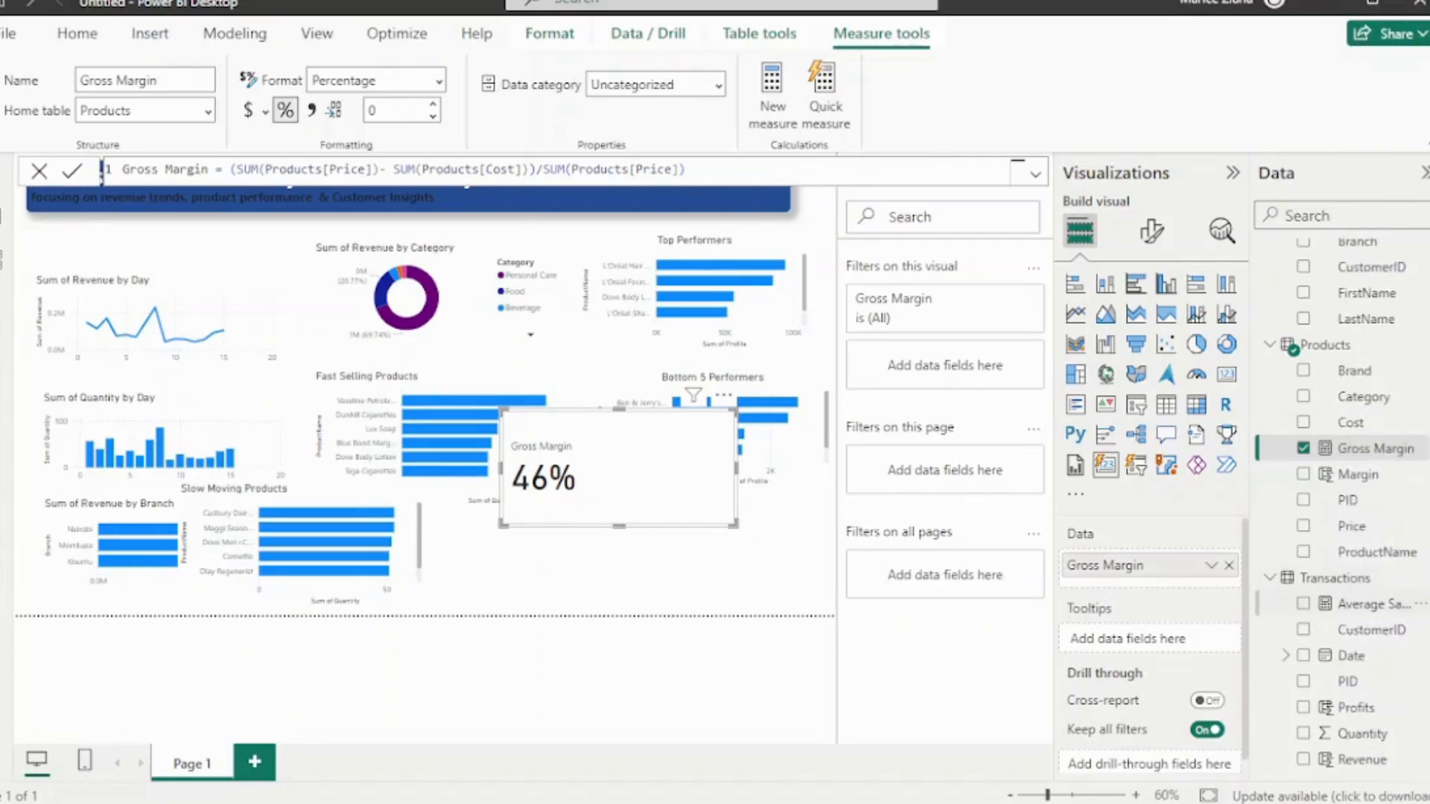
Add the Average Sales measure to the Gross Margin card, enlarge the card and open the Average Sales formula
{"action": "left_click", "coordinate": [1303, 603]}
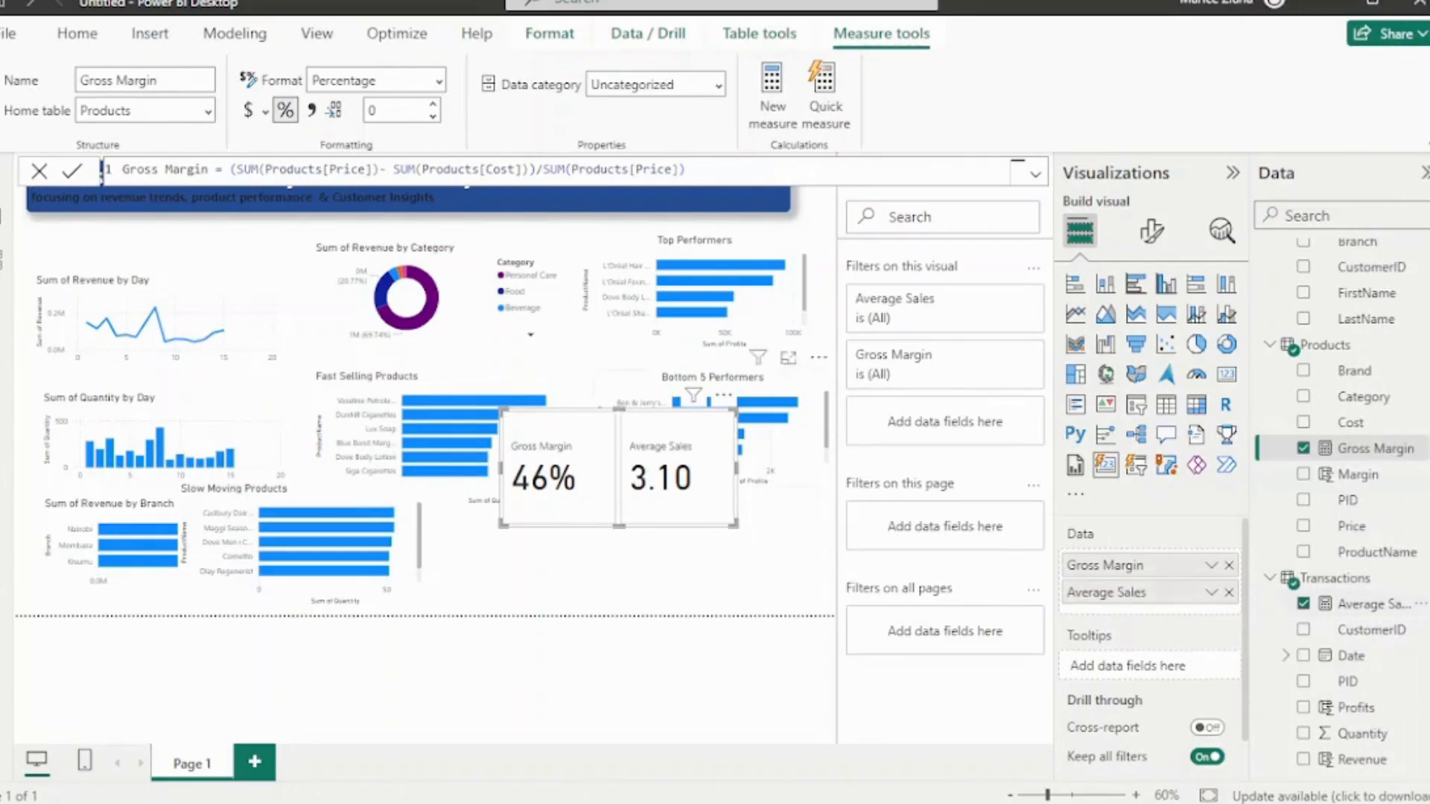
{"action": "left_click_drag", "start_coordinate": [733, 525], "coordinate": [809, 569]}
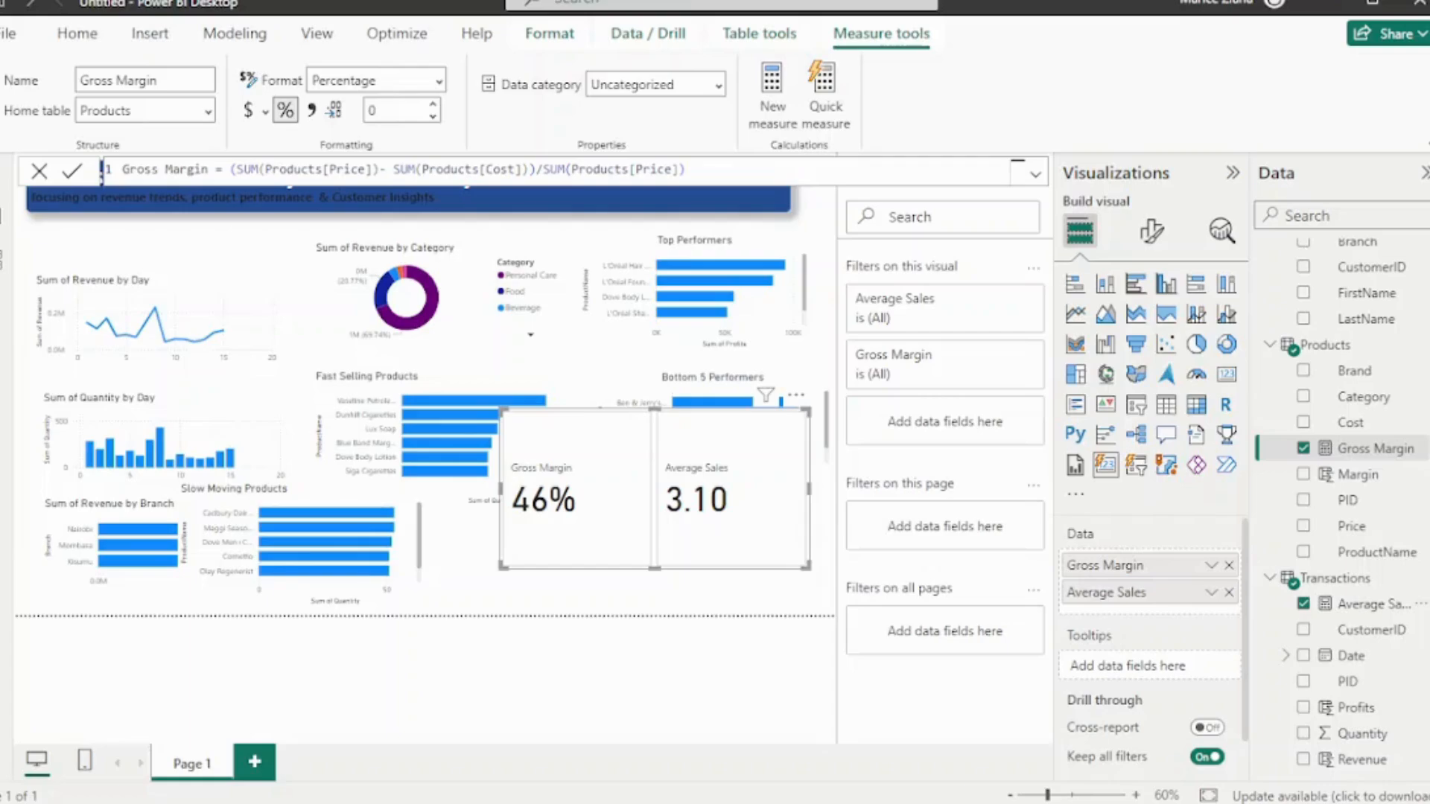
{"action": "left_click", "coordinate": [1373, 604]}
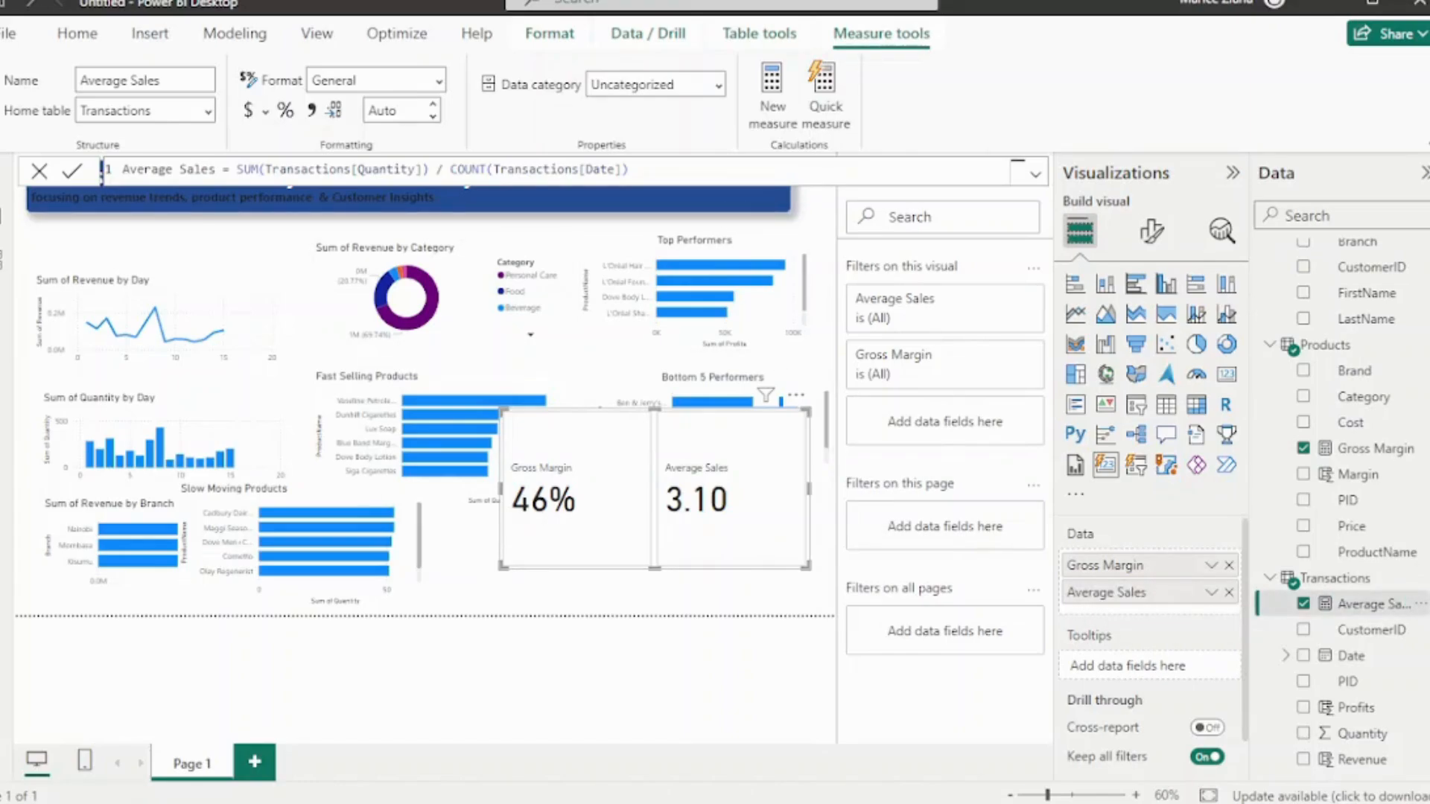
Try replacing COUNT with COUNTROWS in the divisor of the Average Sales formula
{"action": "left_click", "coordinate": [485, 170]}
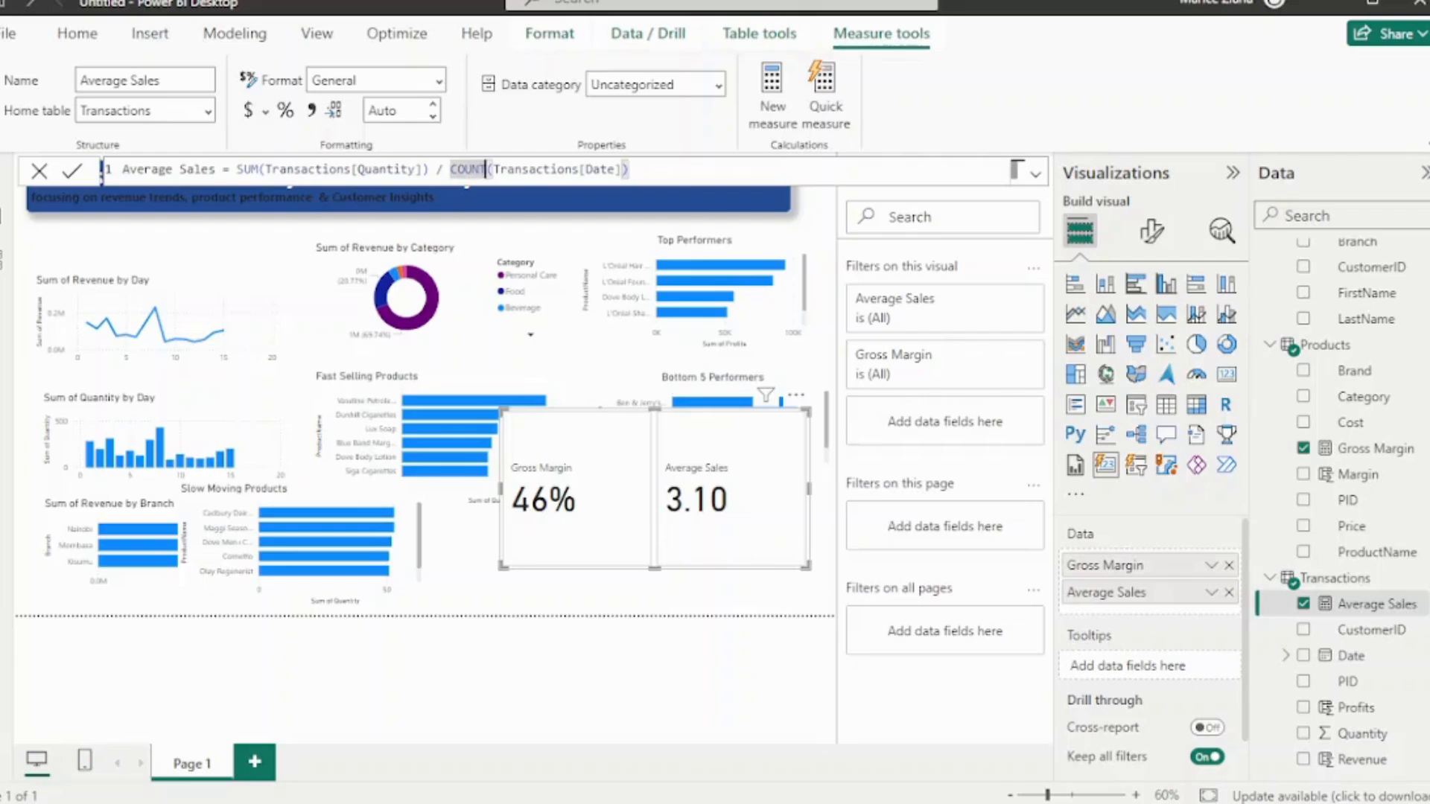
{"action": "type", "text": "R"}
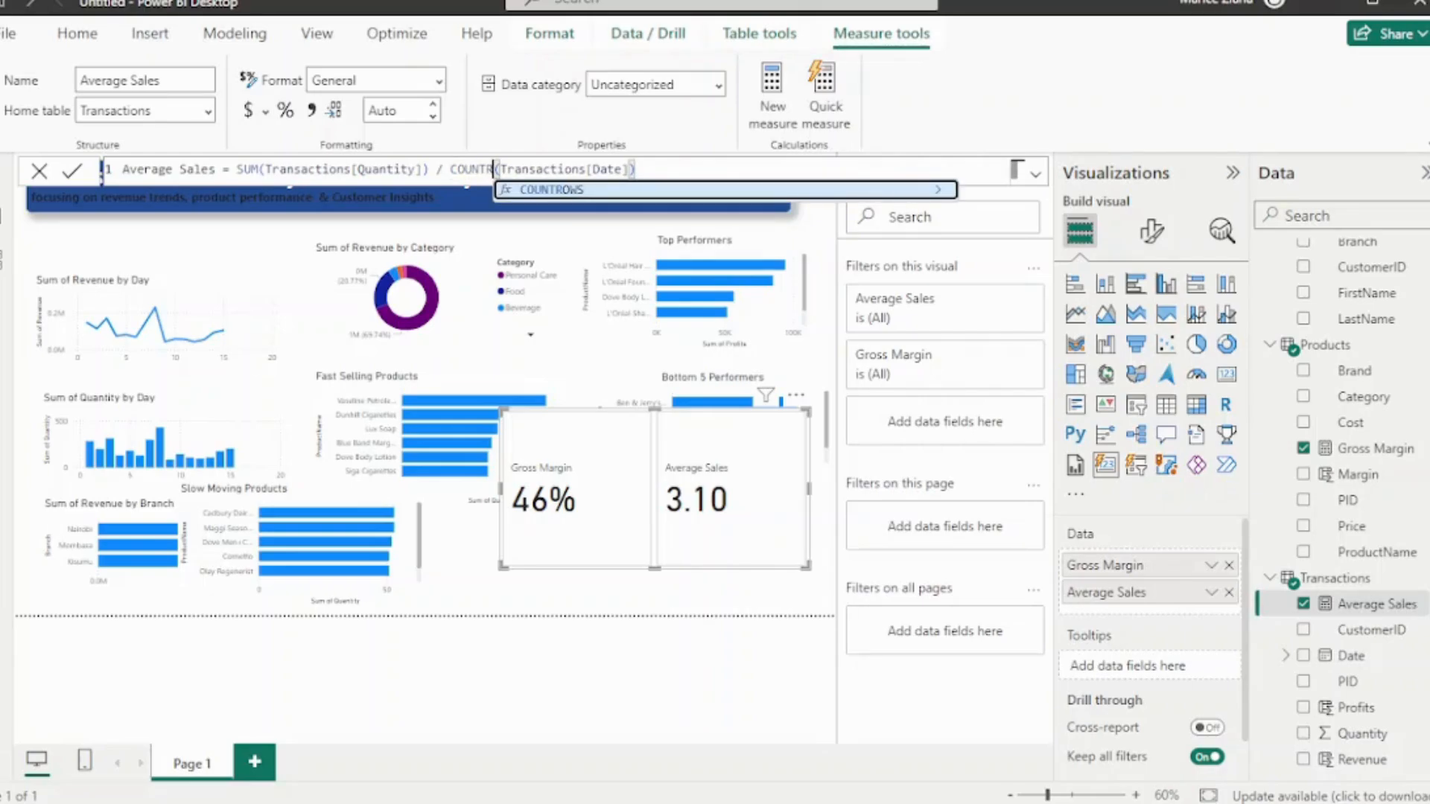
{"action": "type", "text": "OWS"}
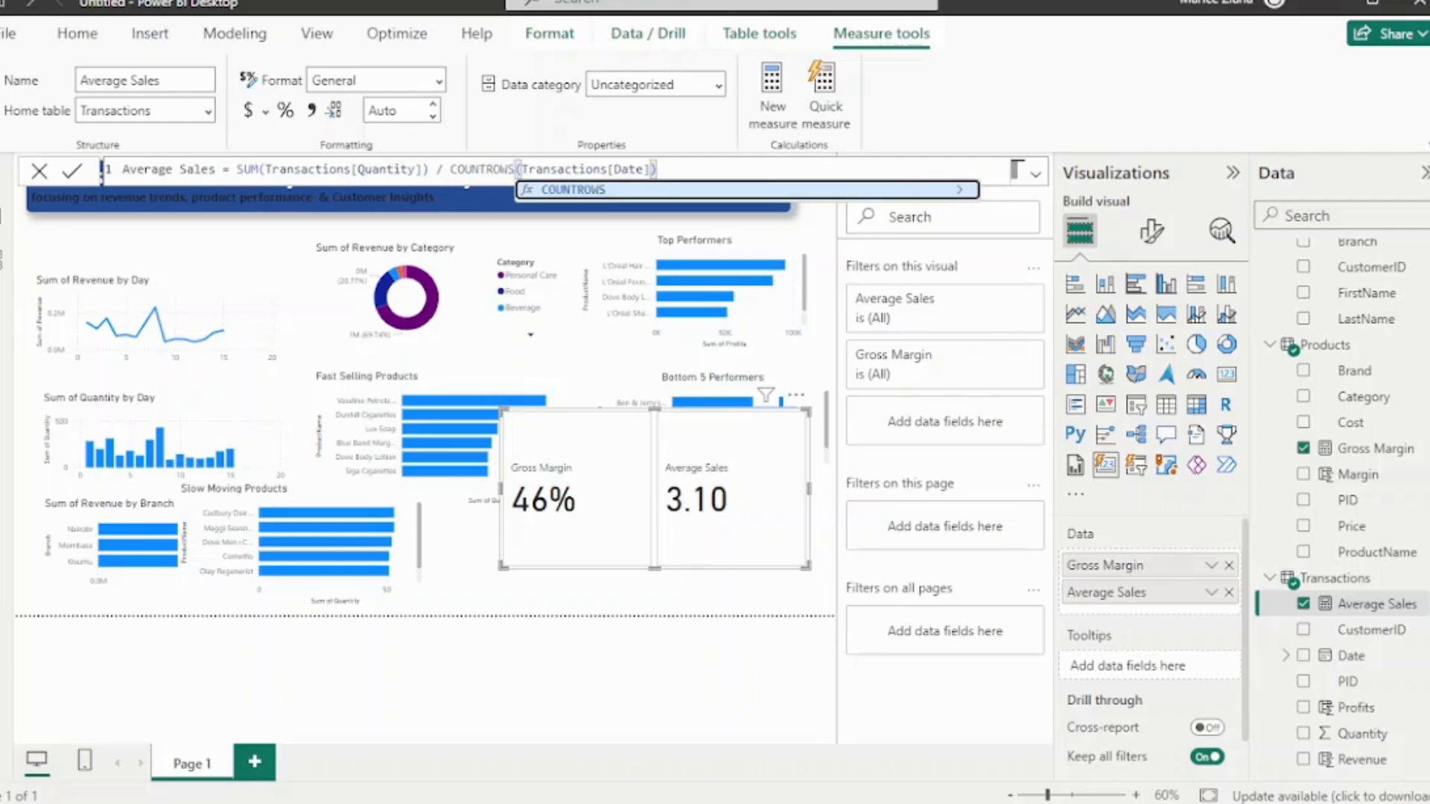
{"action": "key", "text": "Right"}
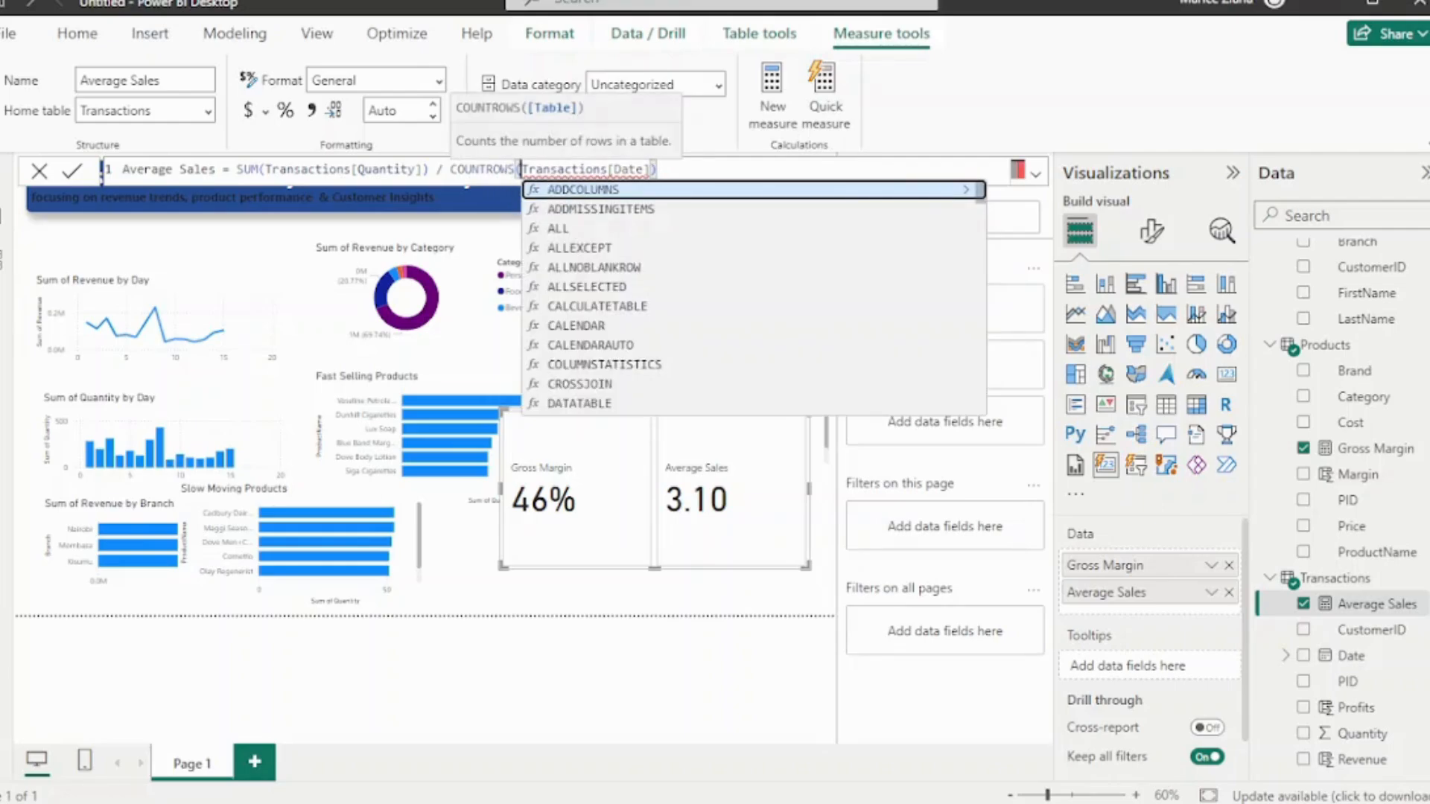
Replace the whole divisor in the Average Sales formula with 15 and commit the measure
{"action": "key", "text": "BackSpace"}
{"action": "key", "text": "BackSpace"}
{"action": "key", "text": "BackSpace"}
{"action": "key", "text": "BackSpace"}
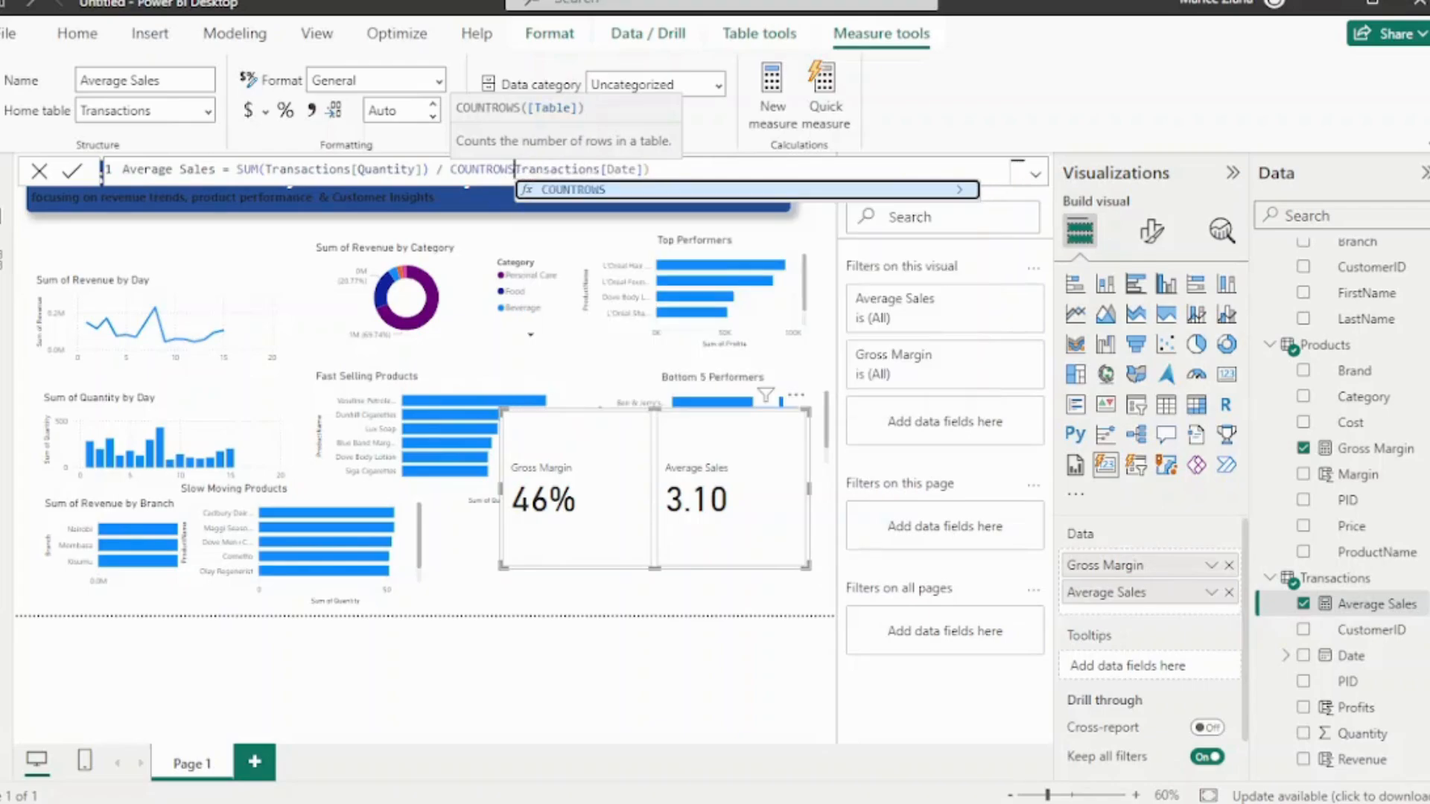
{"action": "key", "text": "BackSpace"}
{"action": "key", "text": "BackSpace"}
{"action": "key", "text": "BackSpace"}
{"action": "key", "text": "BackSpace"}
{"action": "key", "text": "BackSpace"}
{"action": "key", "text": "BackSpace"}
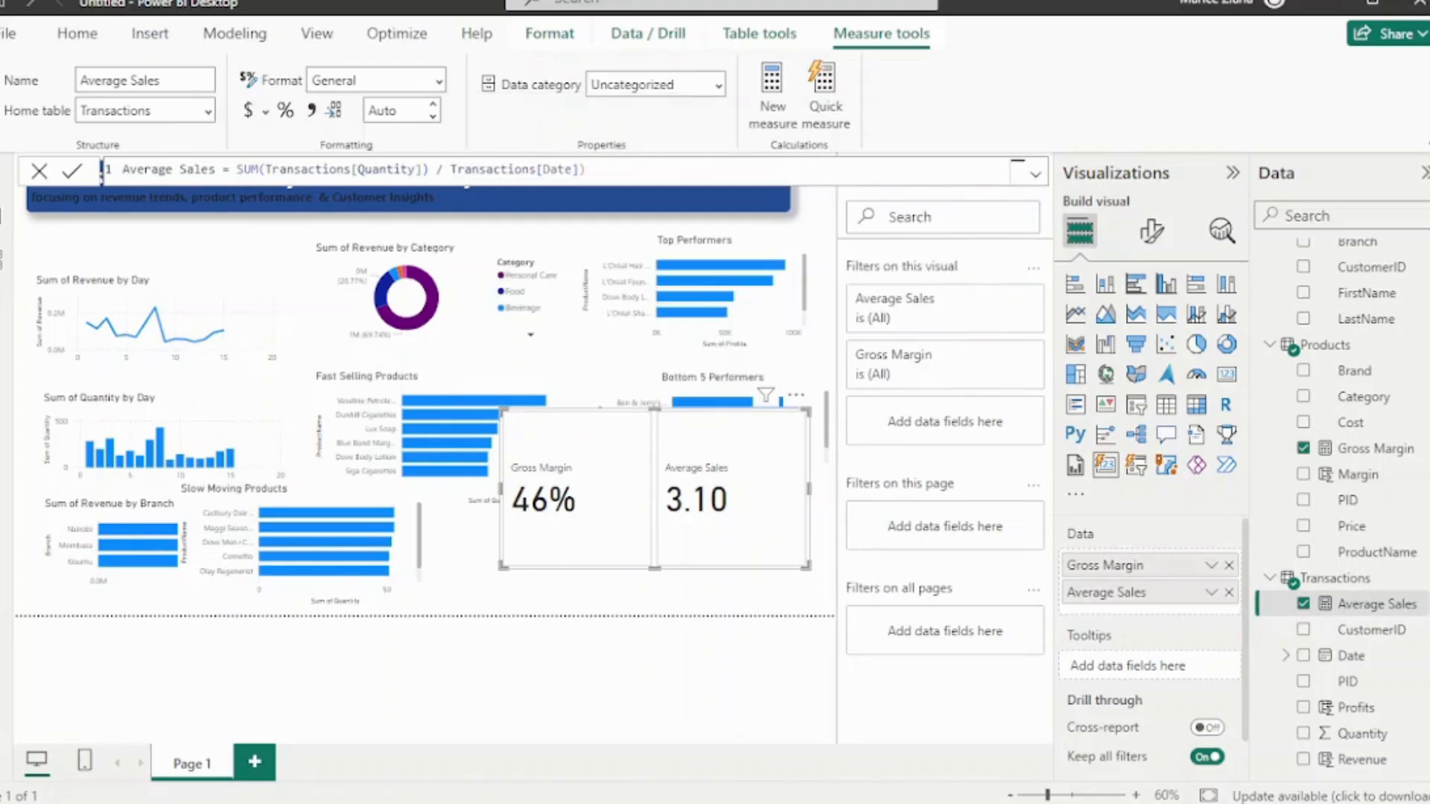
{"action": "key", "text": "shift+End"}
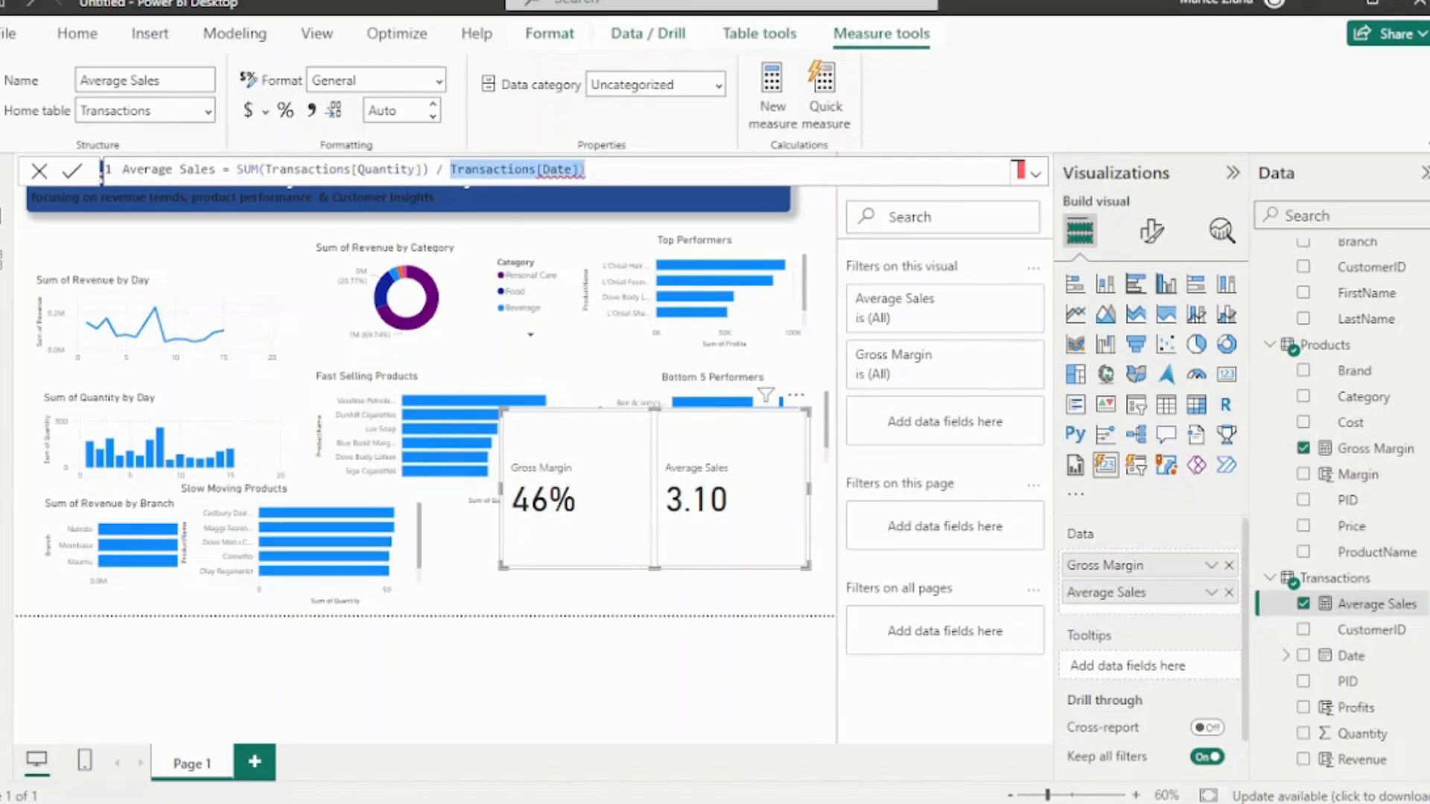
{"action": "key", "text": "BackSpace"}
{"action": "type", "text": "15"}
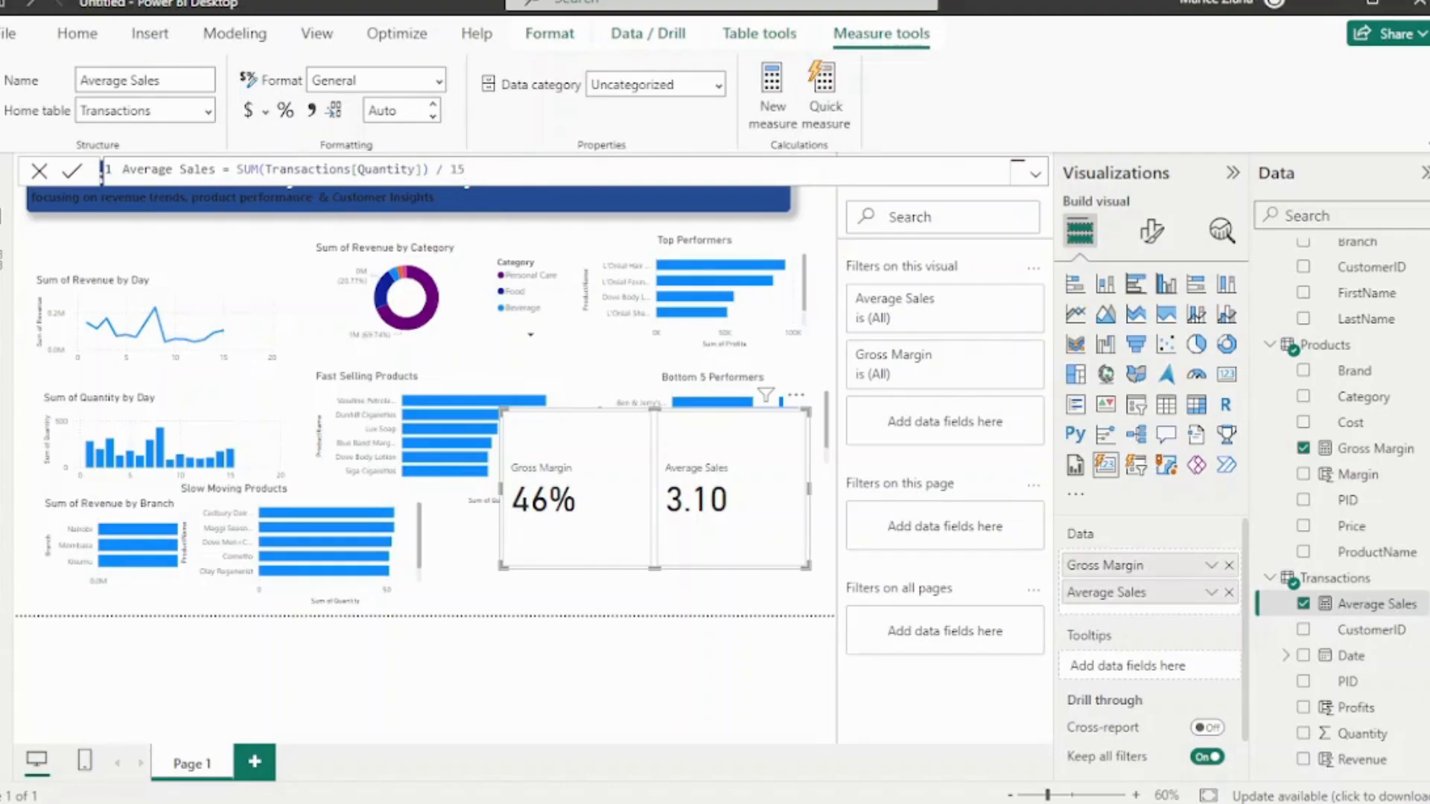
{"action": "key", "text": "Return"}
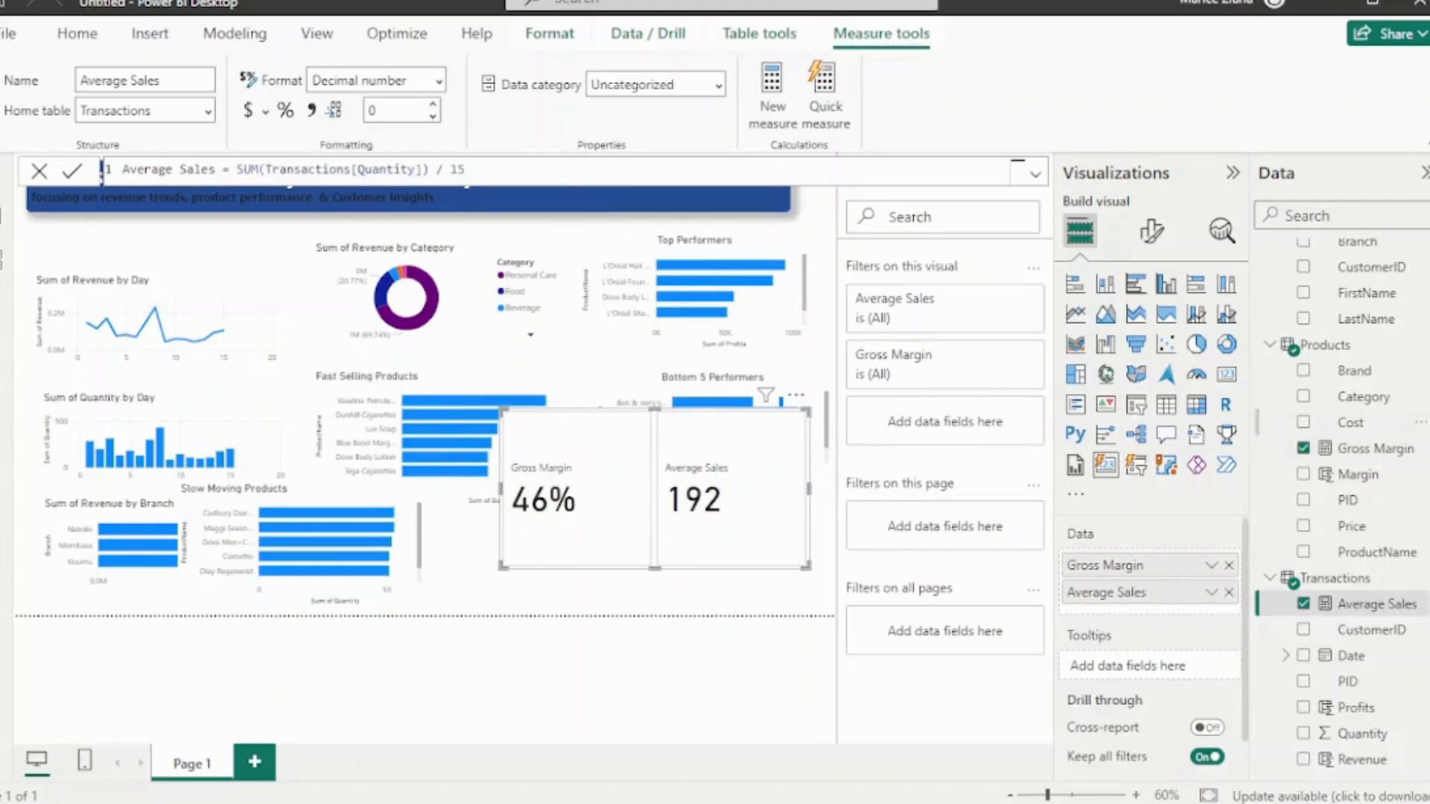
Add Profits to the card visual, reshape it wider and flatter, and move it above the Revenue by Day chart
{"action": "scroll", "coordinate": [1340, 566], "scroll_direction": "down", "scroll_amount": 1}
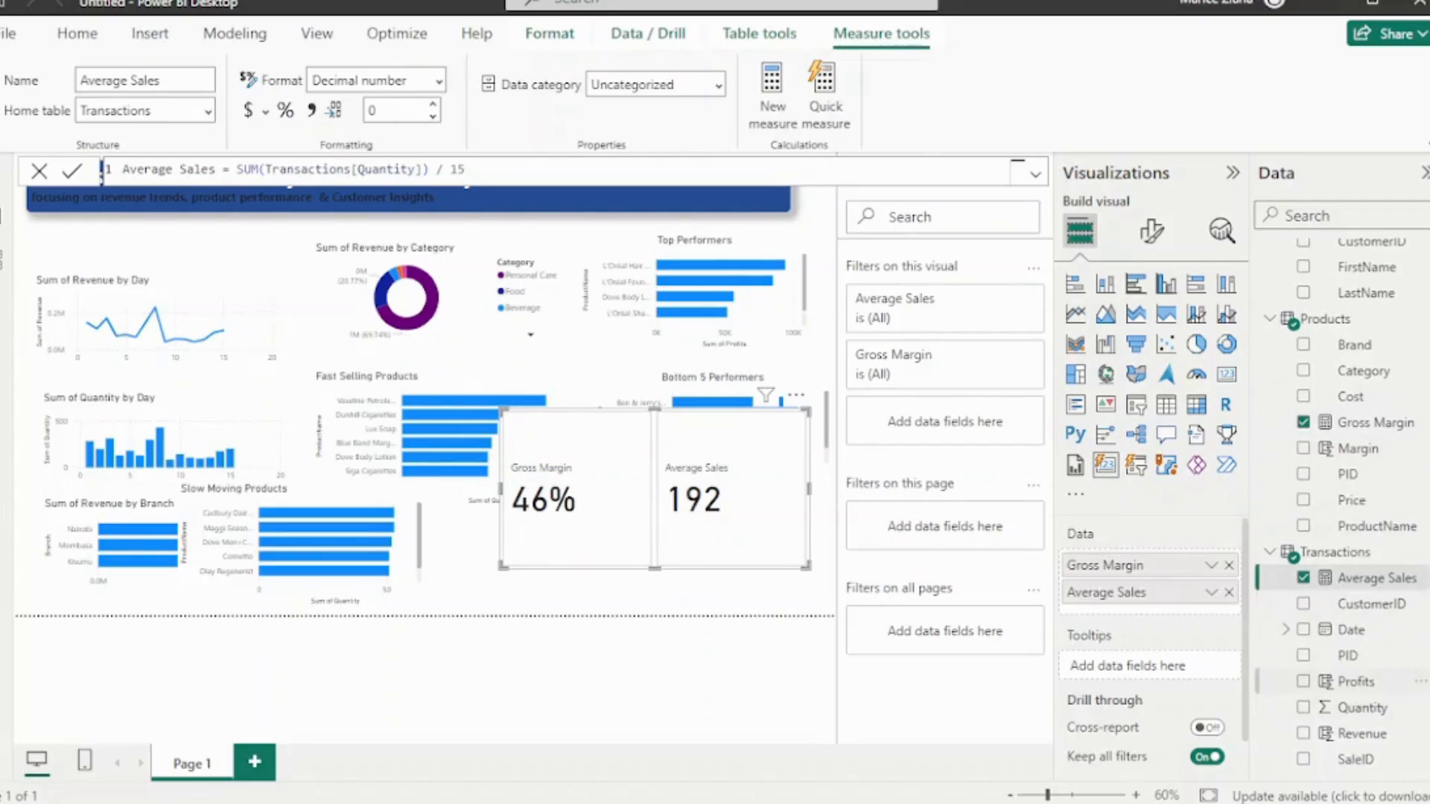
{"action": "left_click", "coordinate": [1302, 681]}
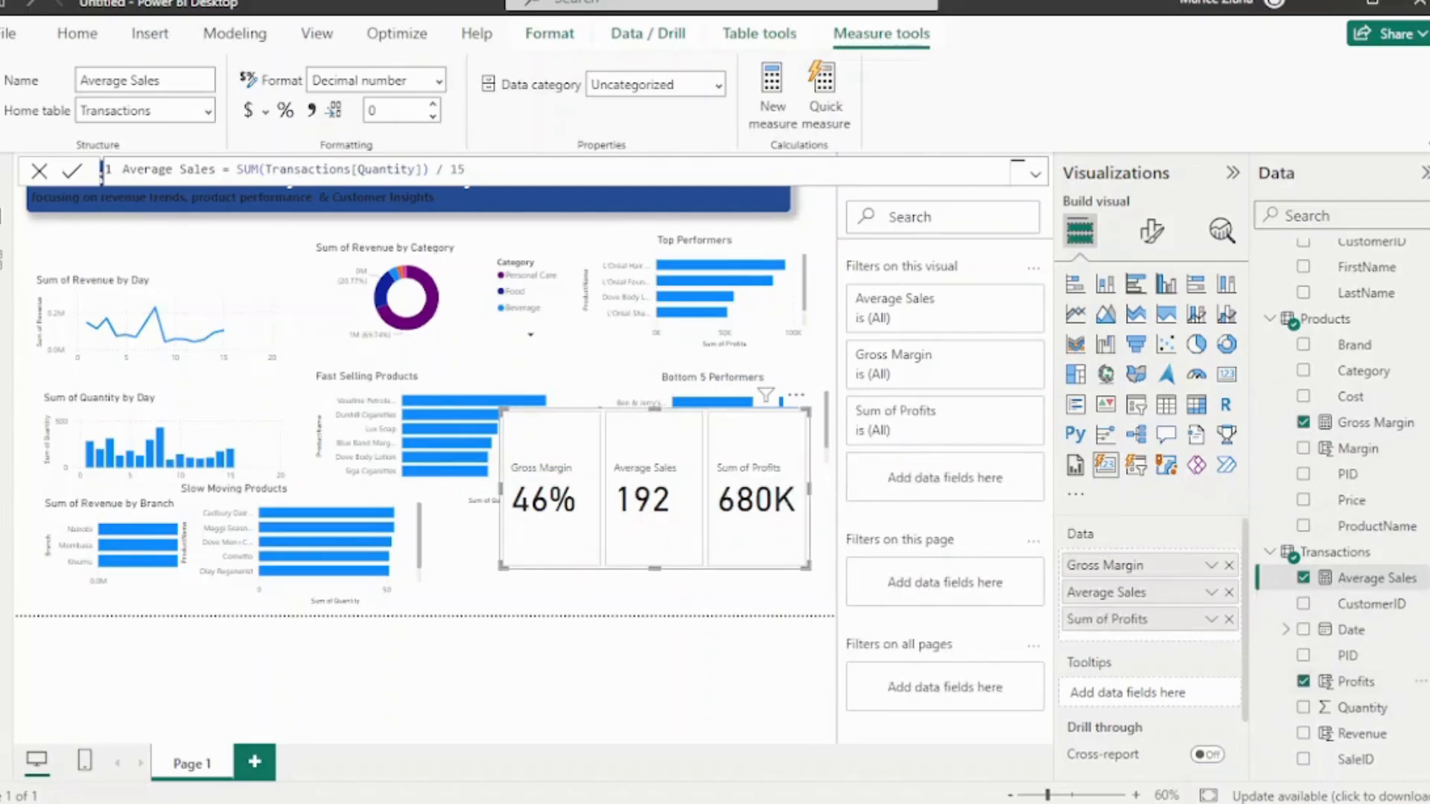
{"action": "left_click_drag", "start_coordinate": [503, 566], "coordinate": [443, 504]}
{"action": "left_click_drag", "start_coordinate": [625, 447], "coordinate": [198, 253]}
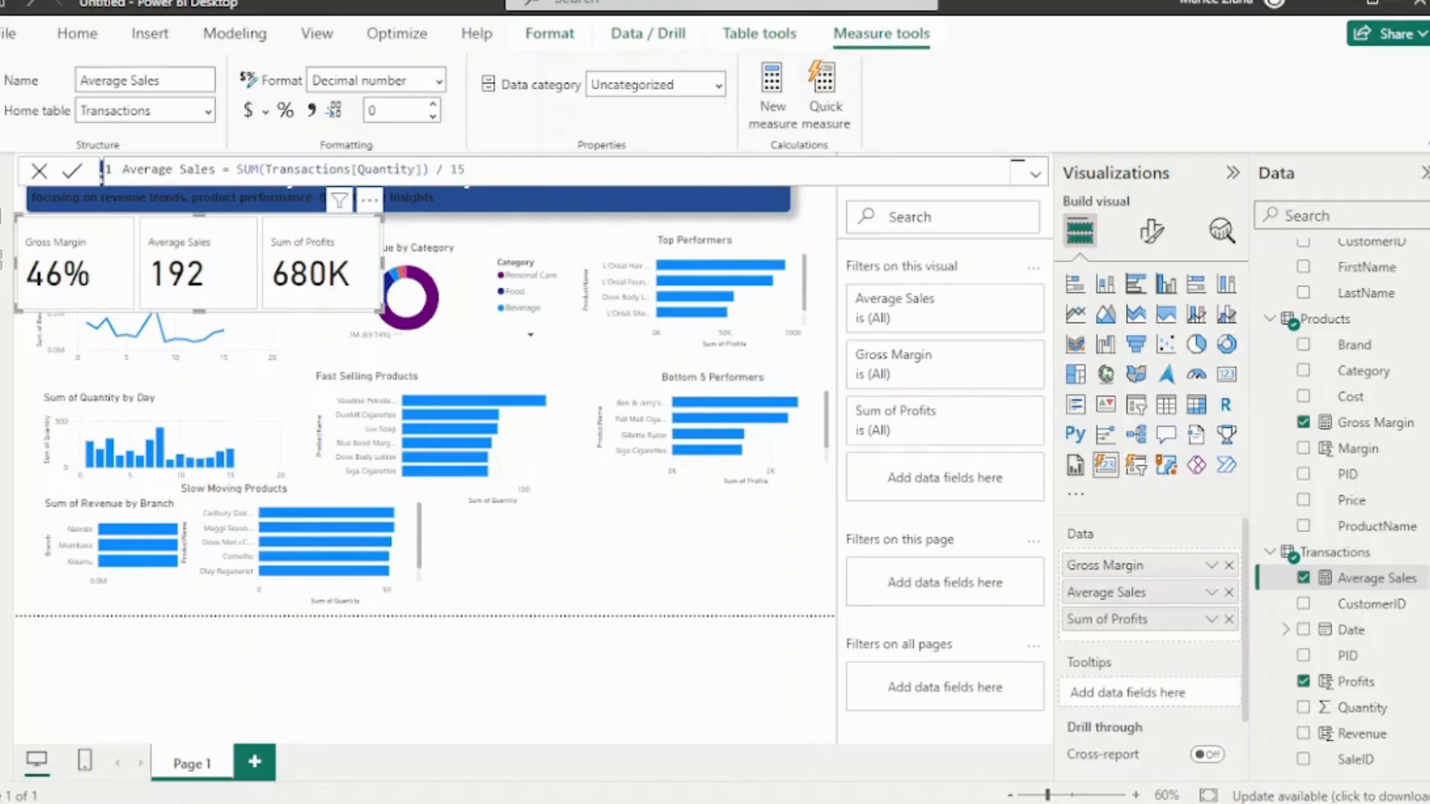
Collapse the Data pane and shift the three-value card slightly right and up on the page
{"action": "left_click", "coordinate": [1423, 173]}
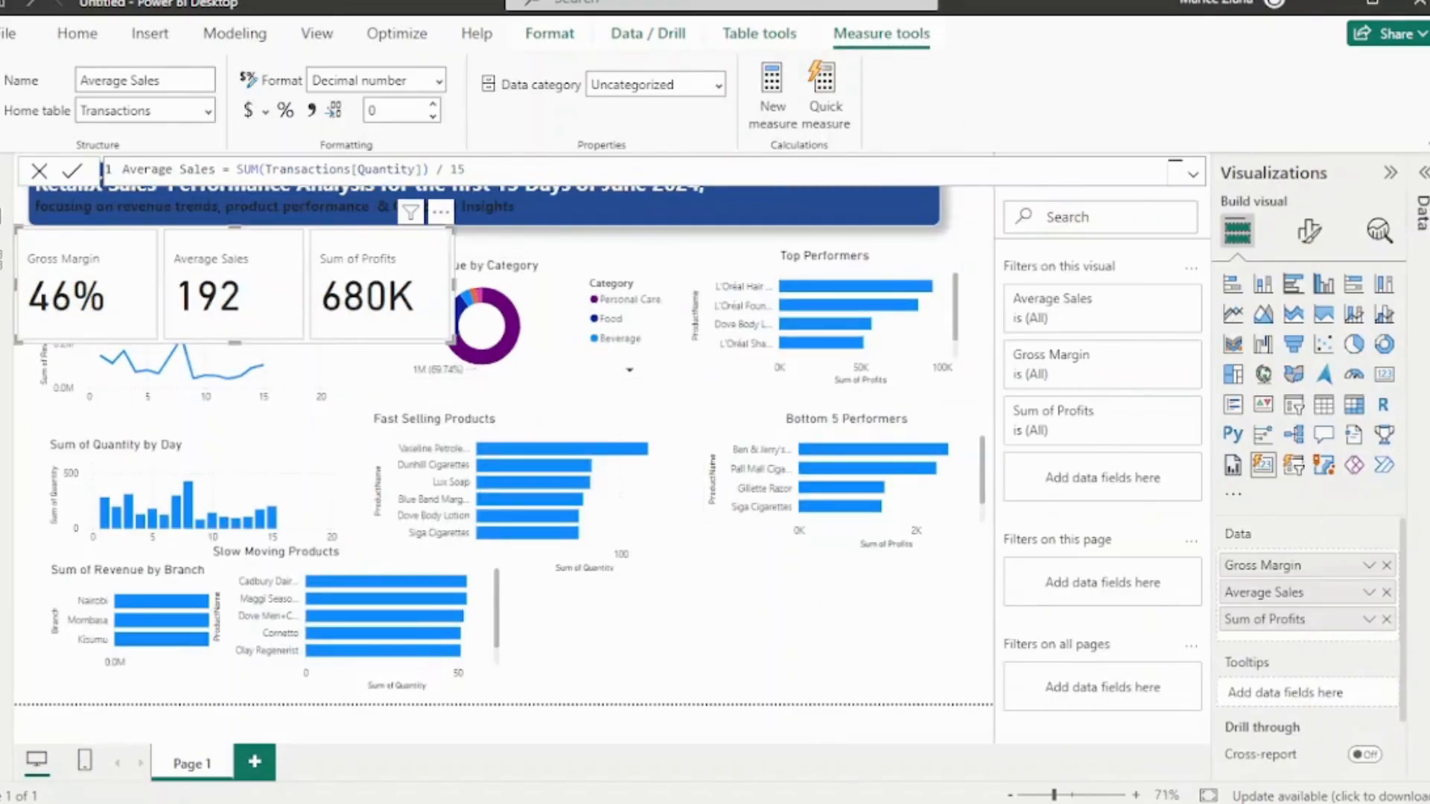
{"action": "left_click", "coordinate": [667, 397]}
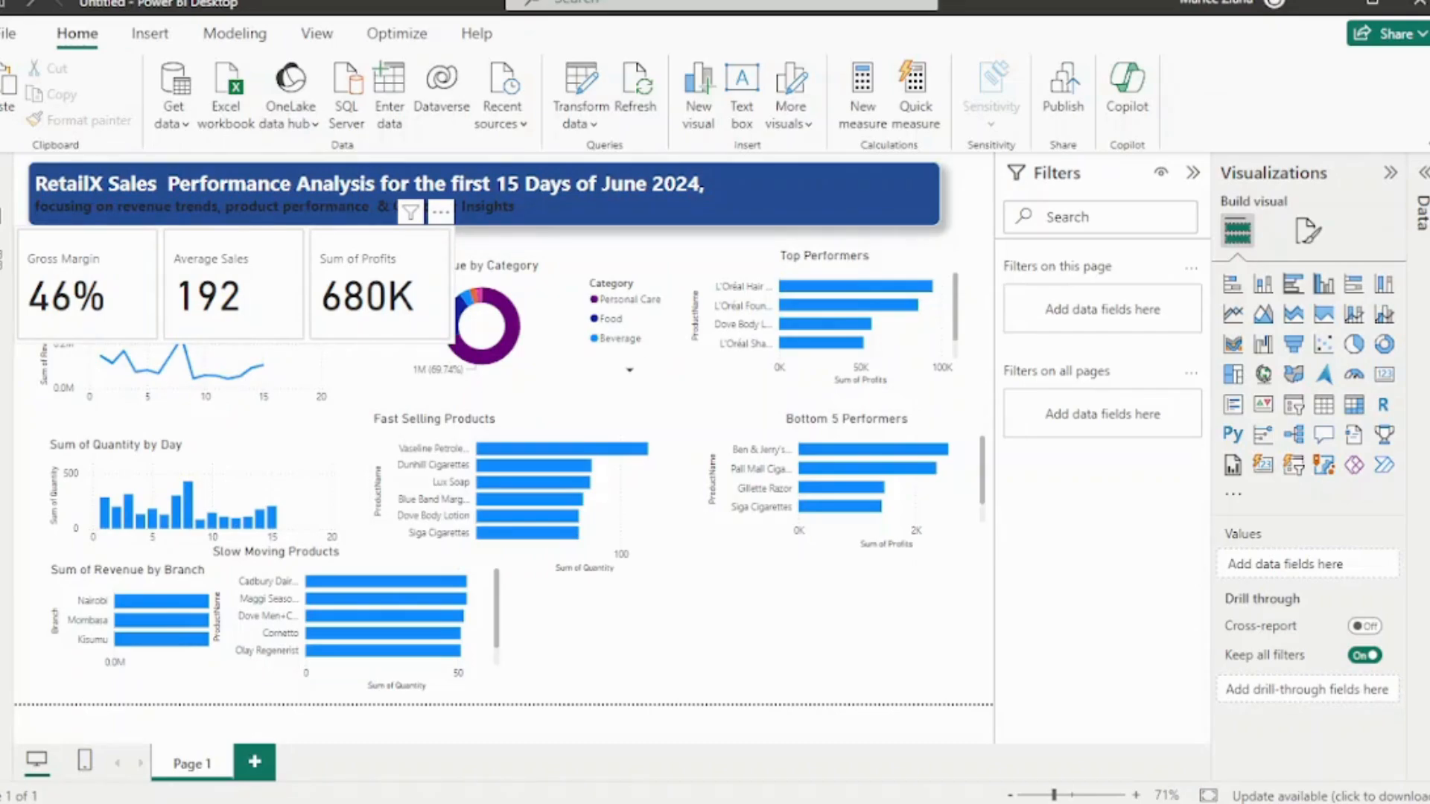
{"action": "left_click_drag", "start_coordinate": [236, 285], "coordinate": [283, 270]}
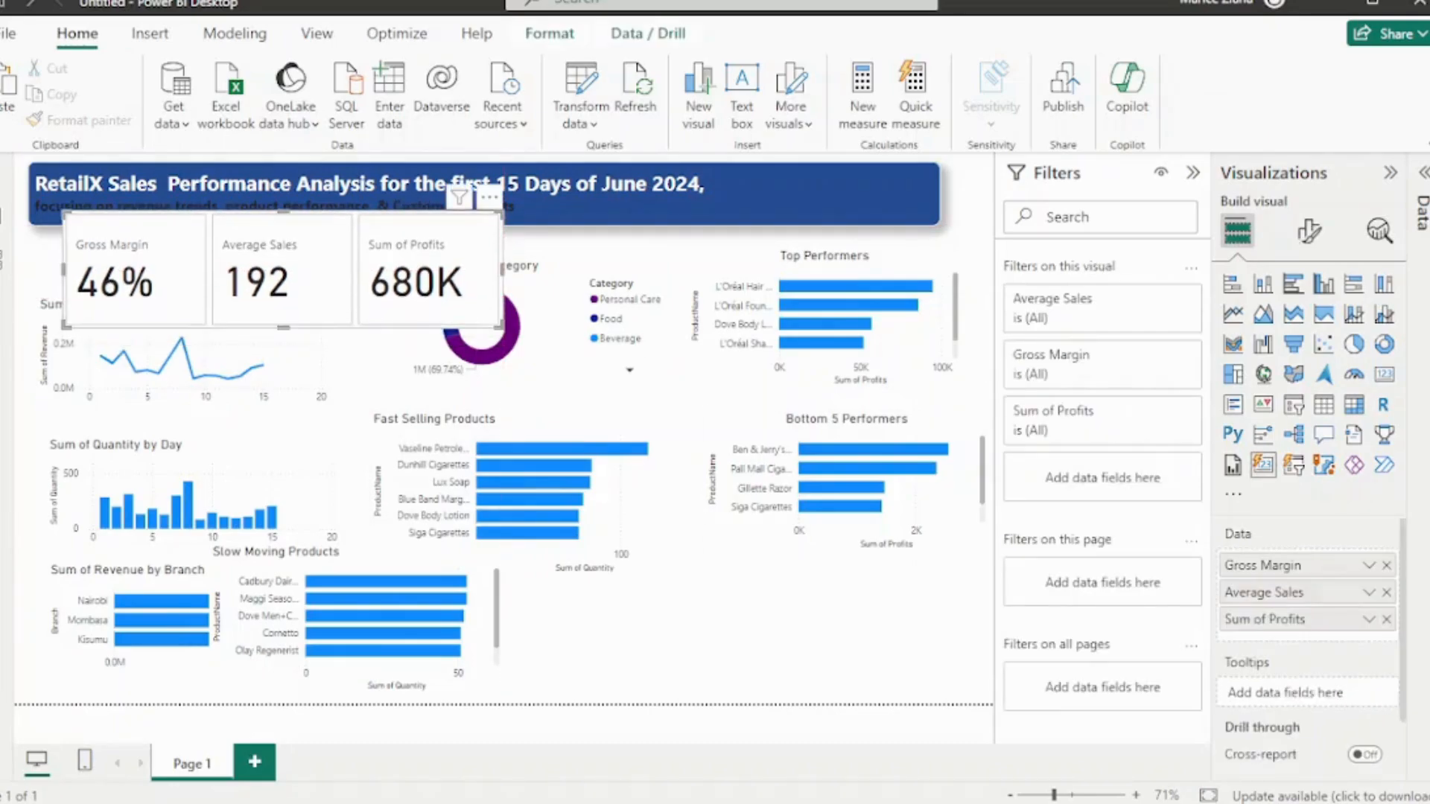
{"action": "left_click", "coordinate": [730, 636]}
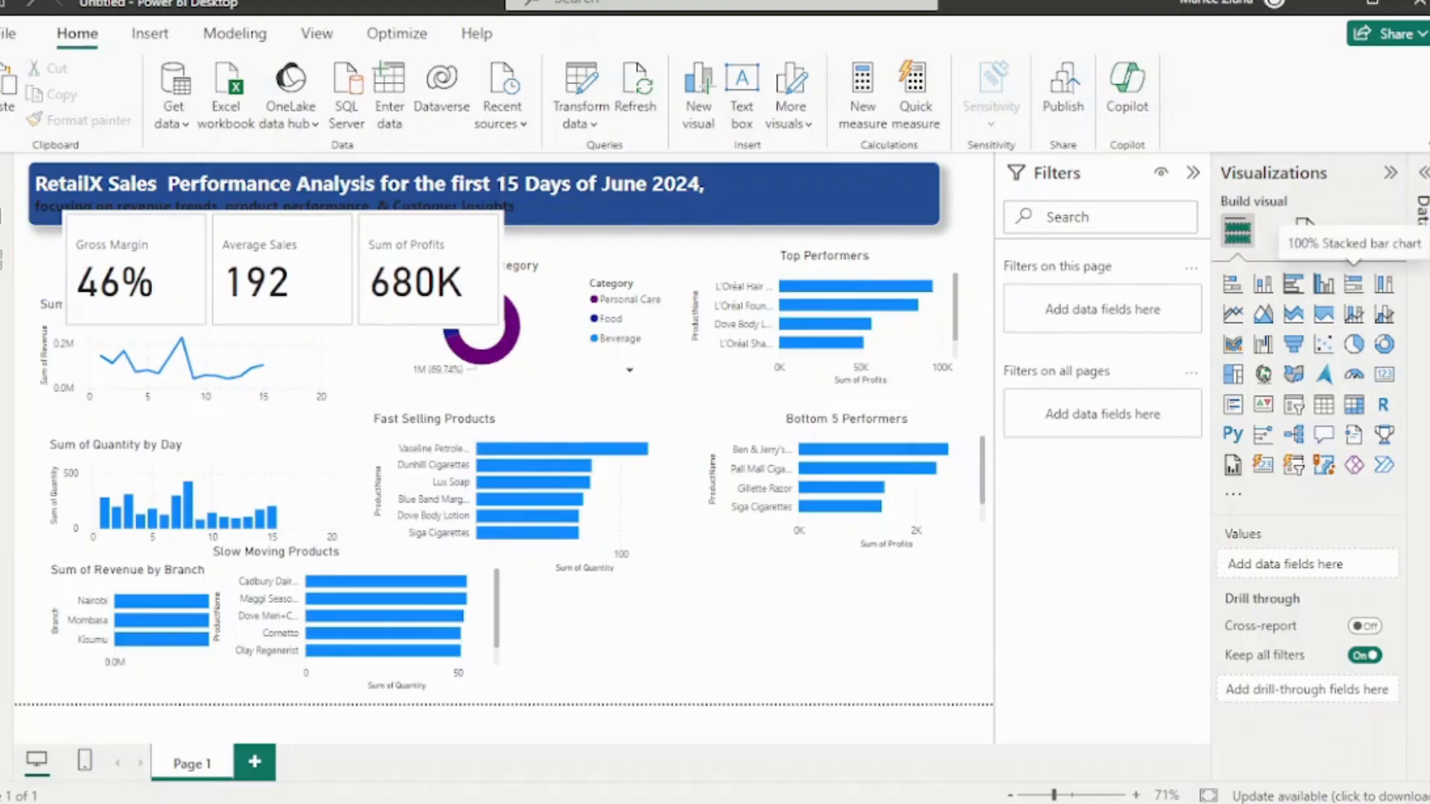
Insert a clustered bar chart below the Bottom 5 Performers chart and put ProductName on its Y-axis
{"action": "left_click", "coordinate": [1236, 231]}
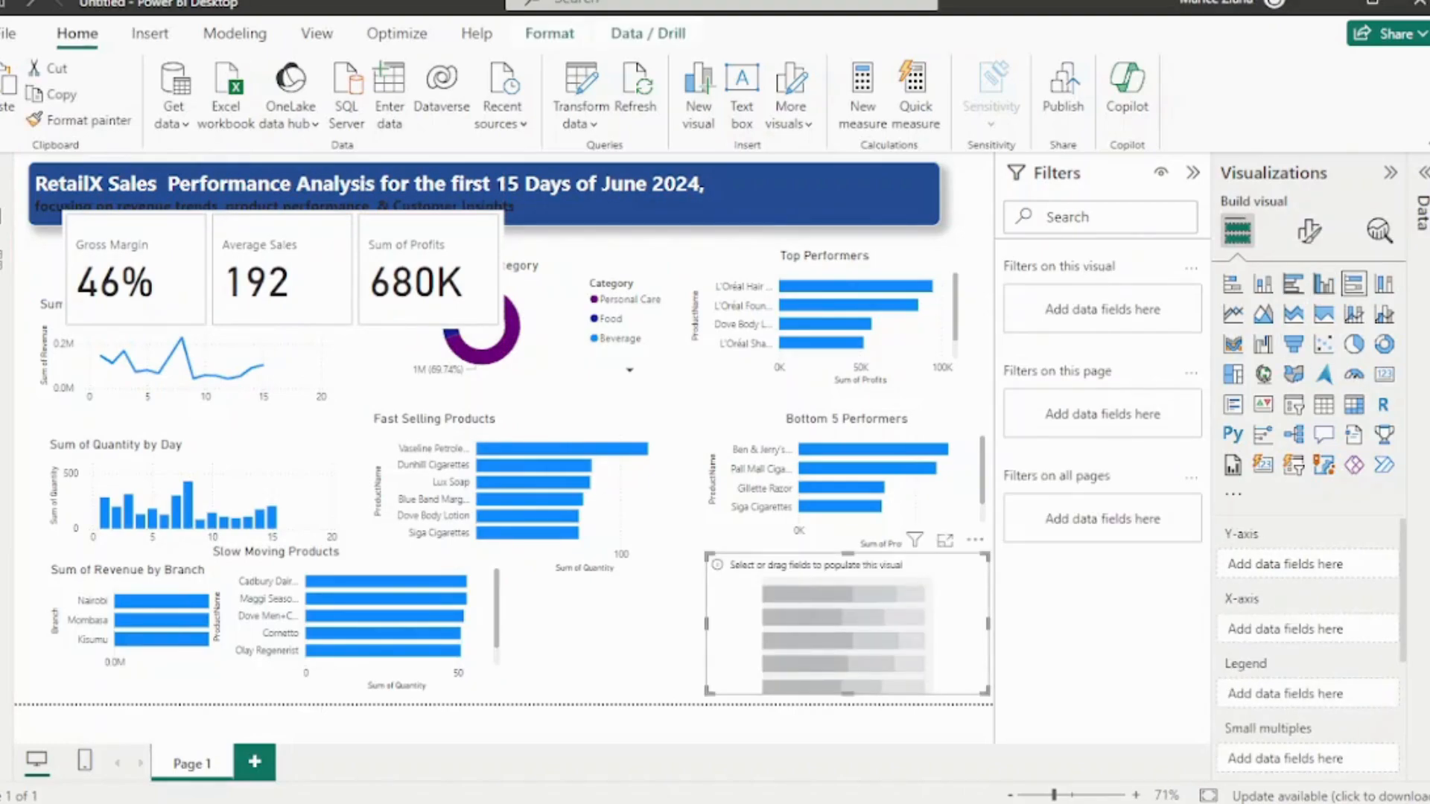
{"action": "key", "text": "Delete"}
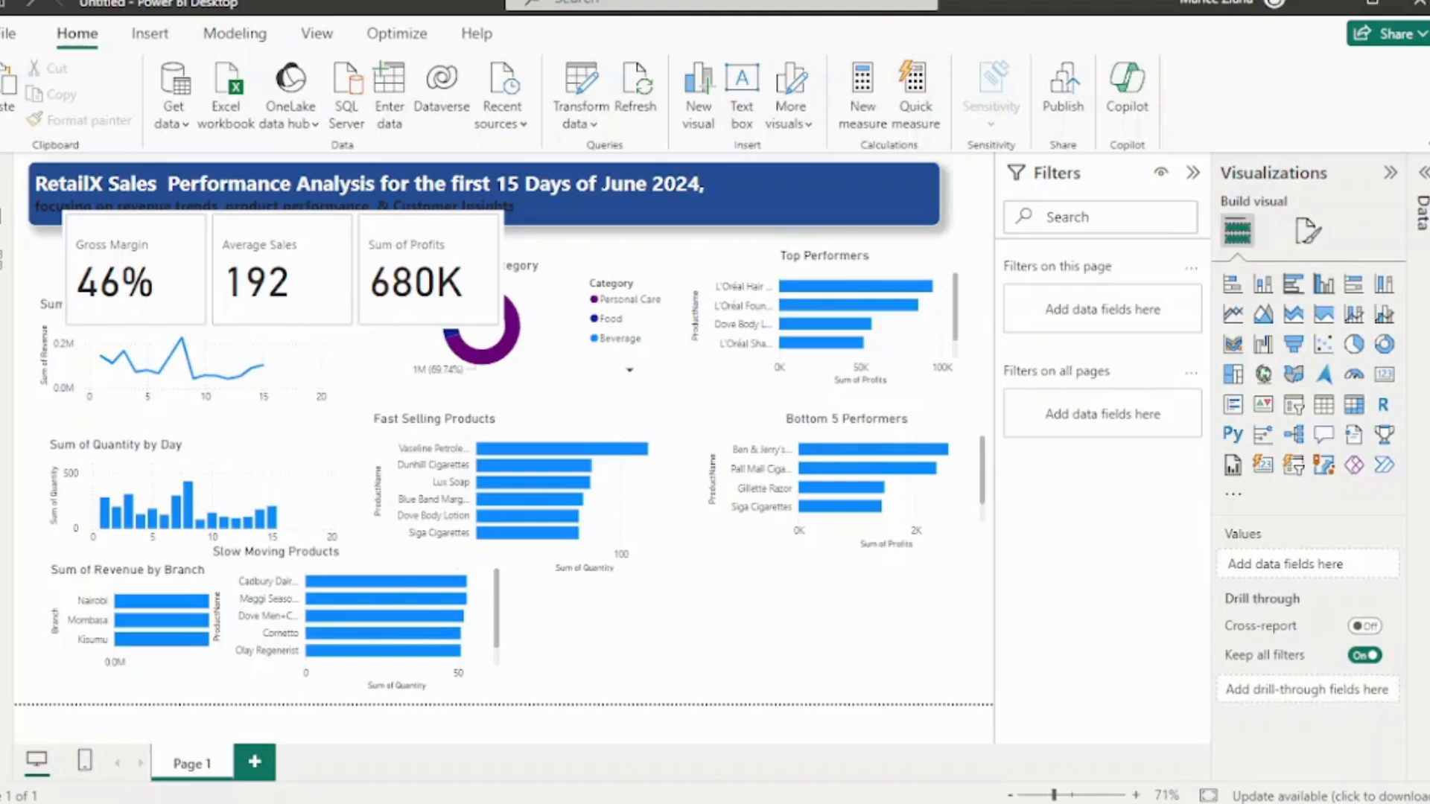
{"action": "left_click", "coordinate": [1293, 284]}
{"action": "left_click", "coordinate": [1420, 434]}
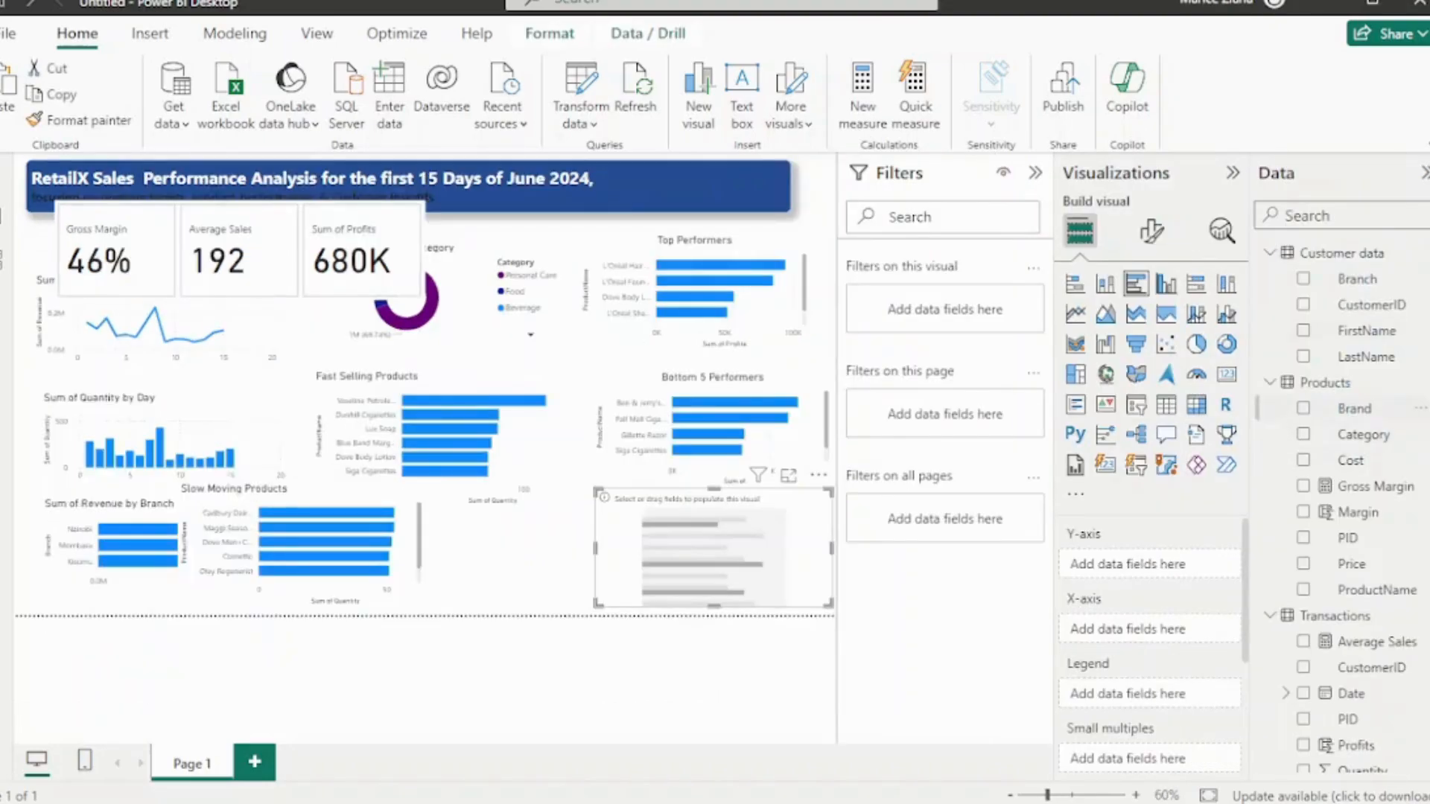
{"action": "left_click", "coordinate": [1372, 589]}
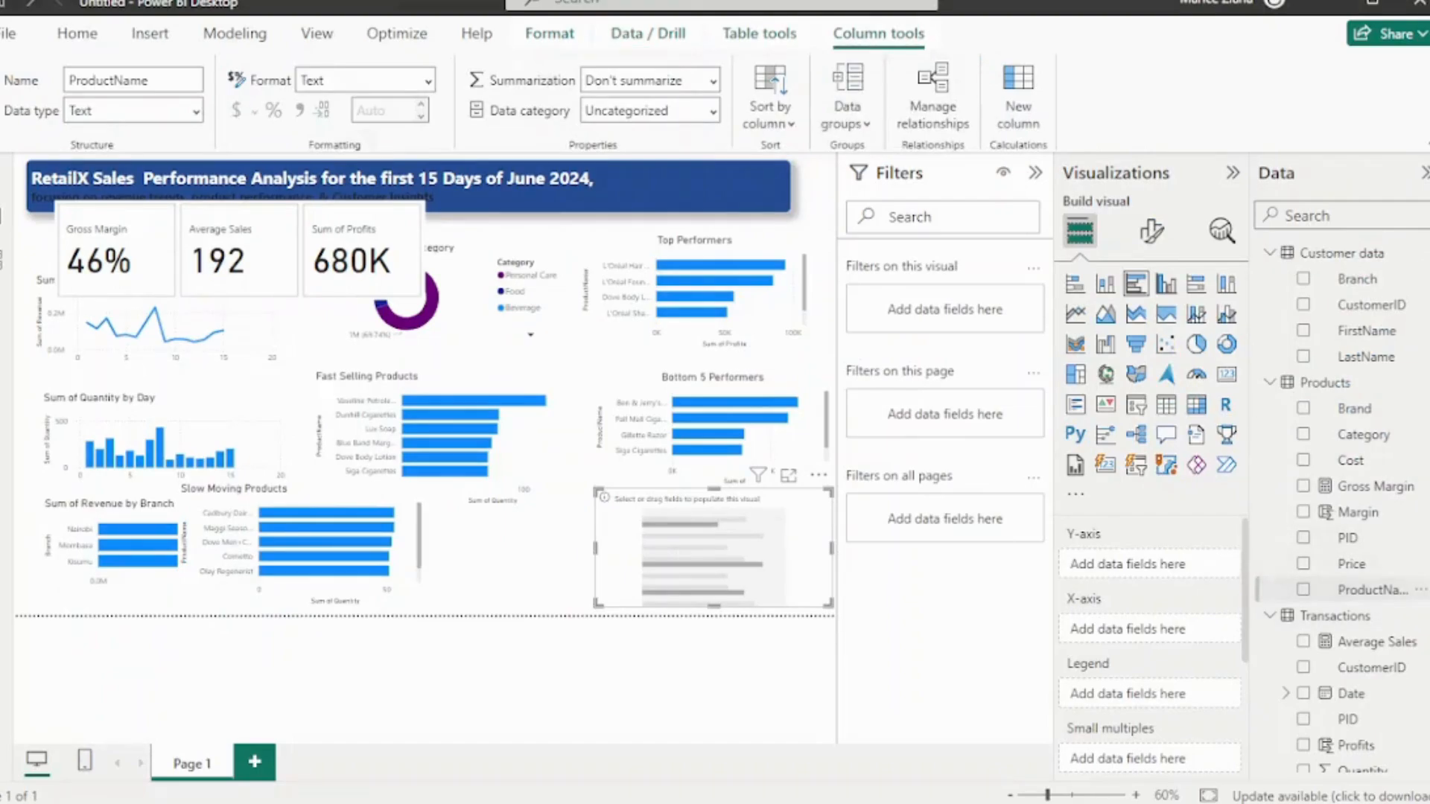
{"action": "left_click_drag", "start_coordinate": [1372, 589], "coordinate": [1128, 564]}
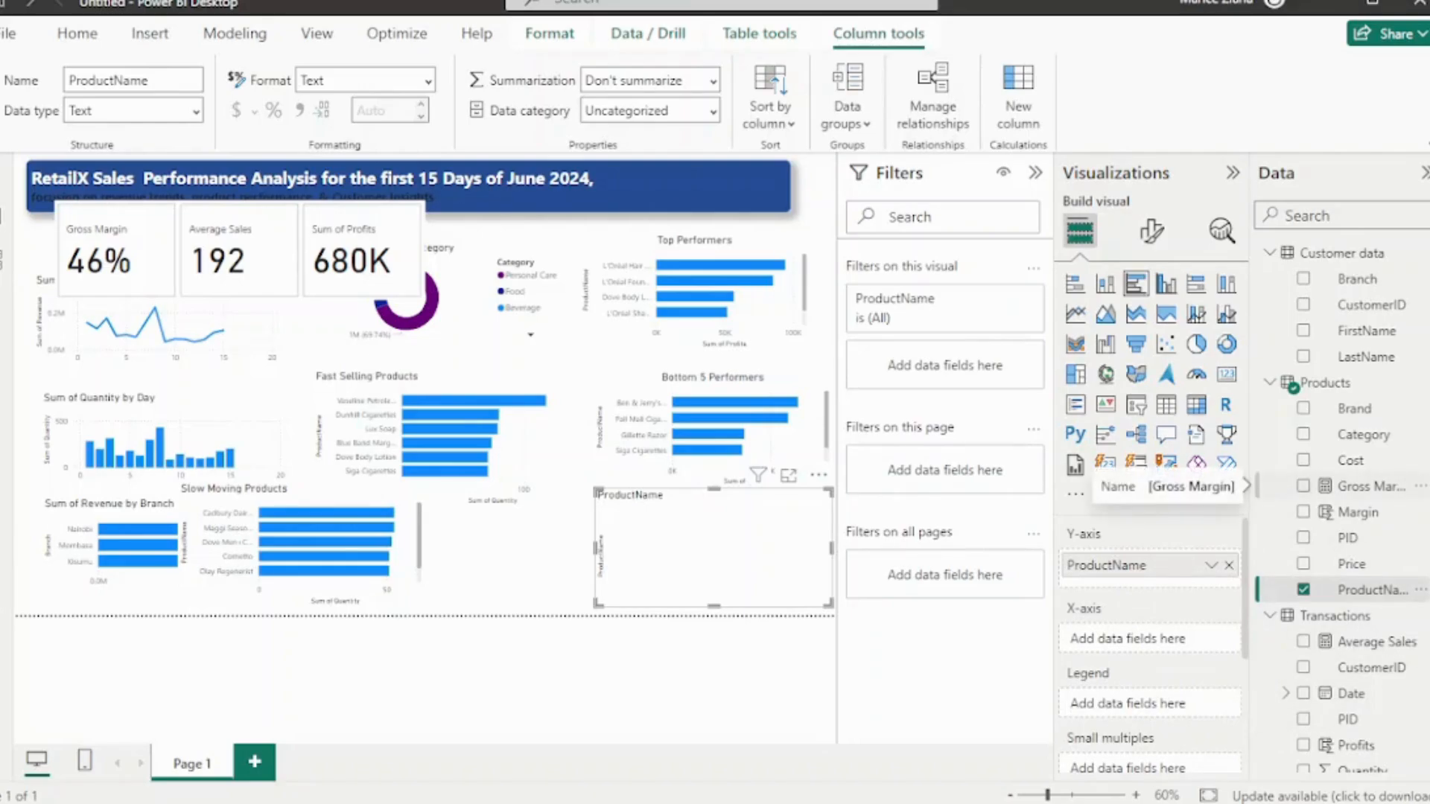
{"action": "left_click", "coordinate": [1302, 512]}
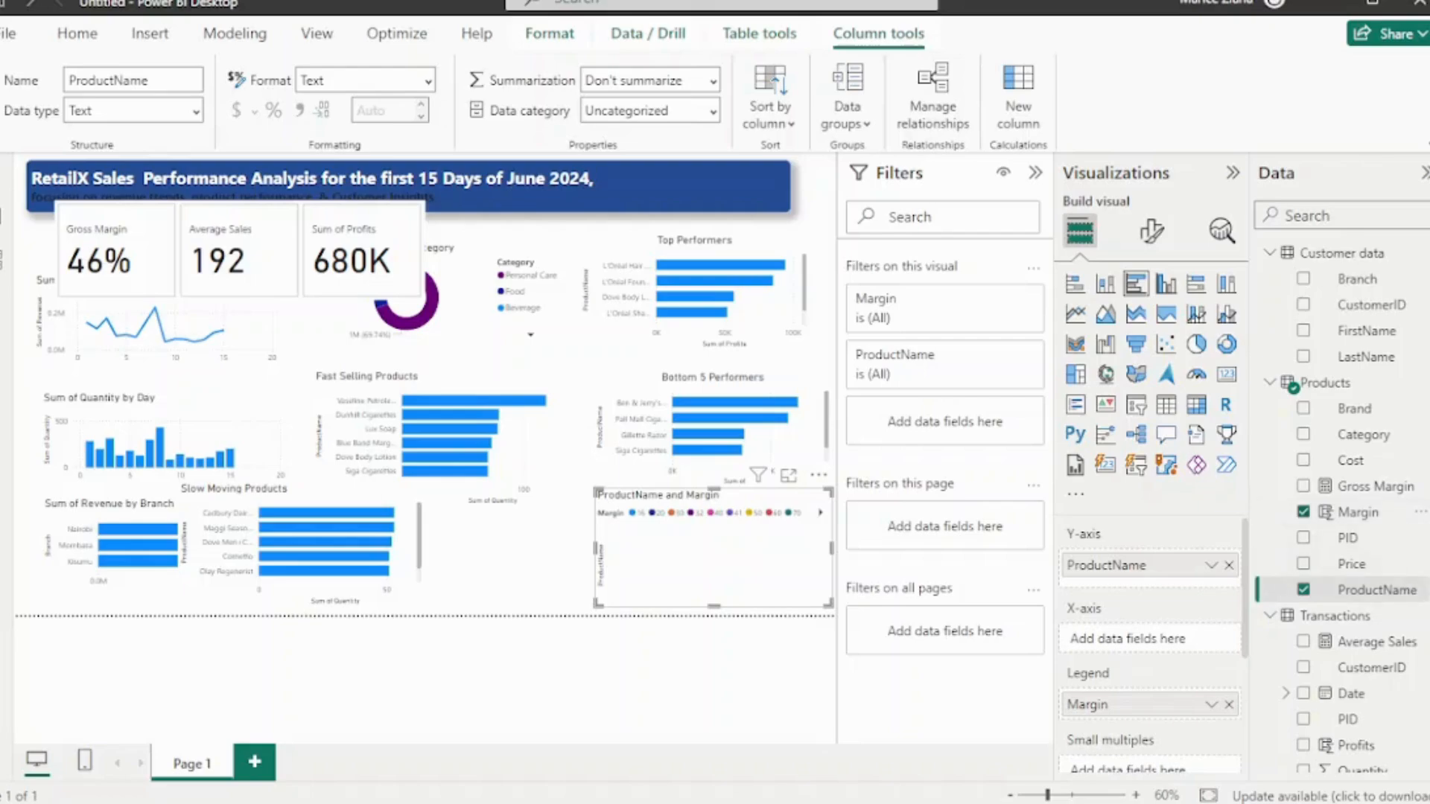
{"action": "left_click", "coordinate": [1211, 704]}
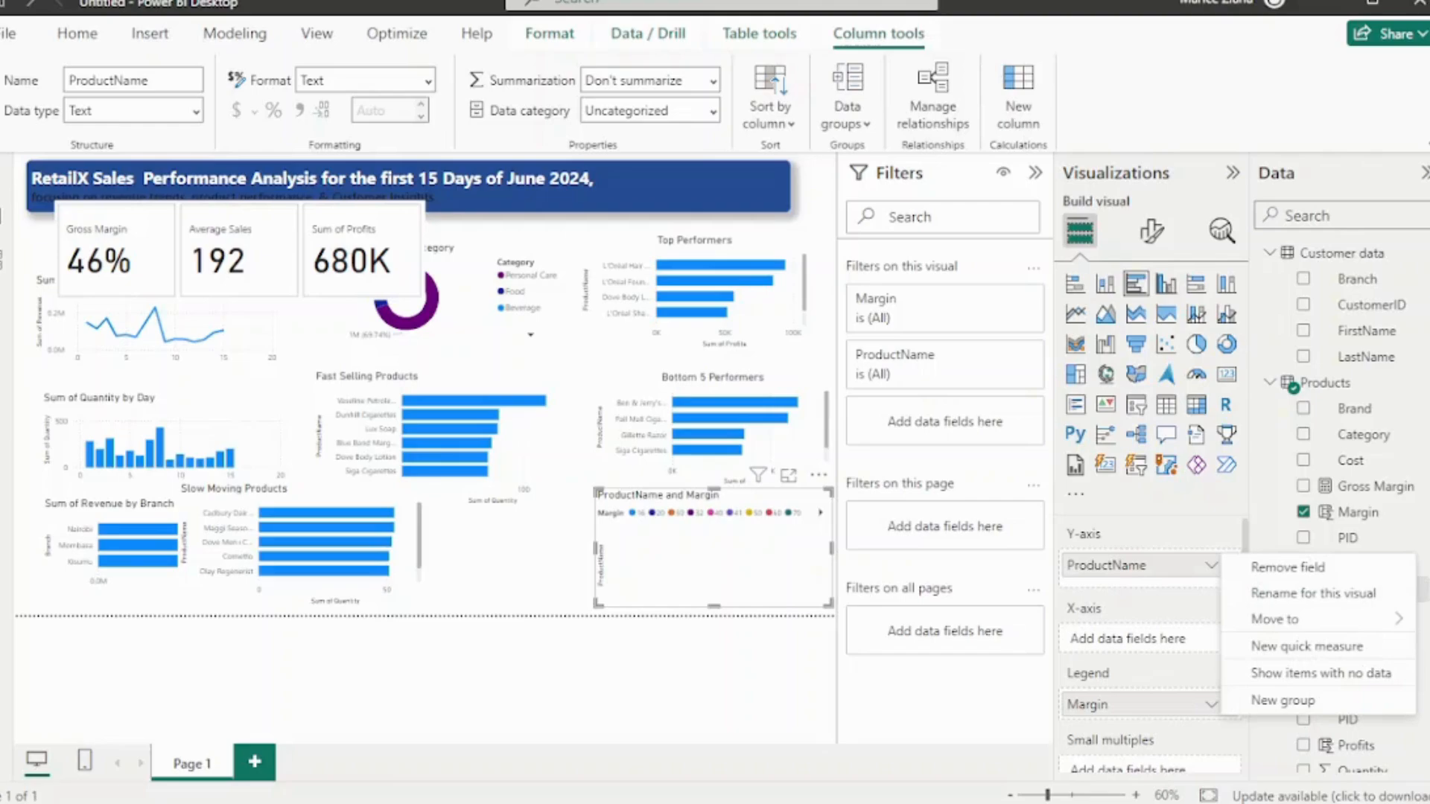
{"action": "key", "text": "Escape"}
{"action": "scroll", "coordinate": [1151, 648], "scroll_direction": "down", "scroll_amount": 2}
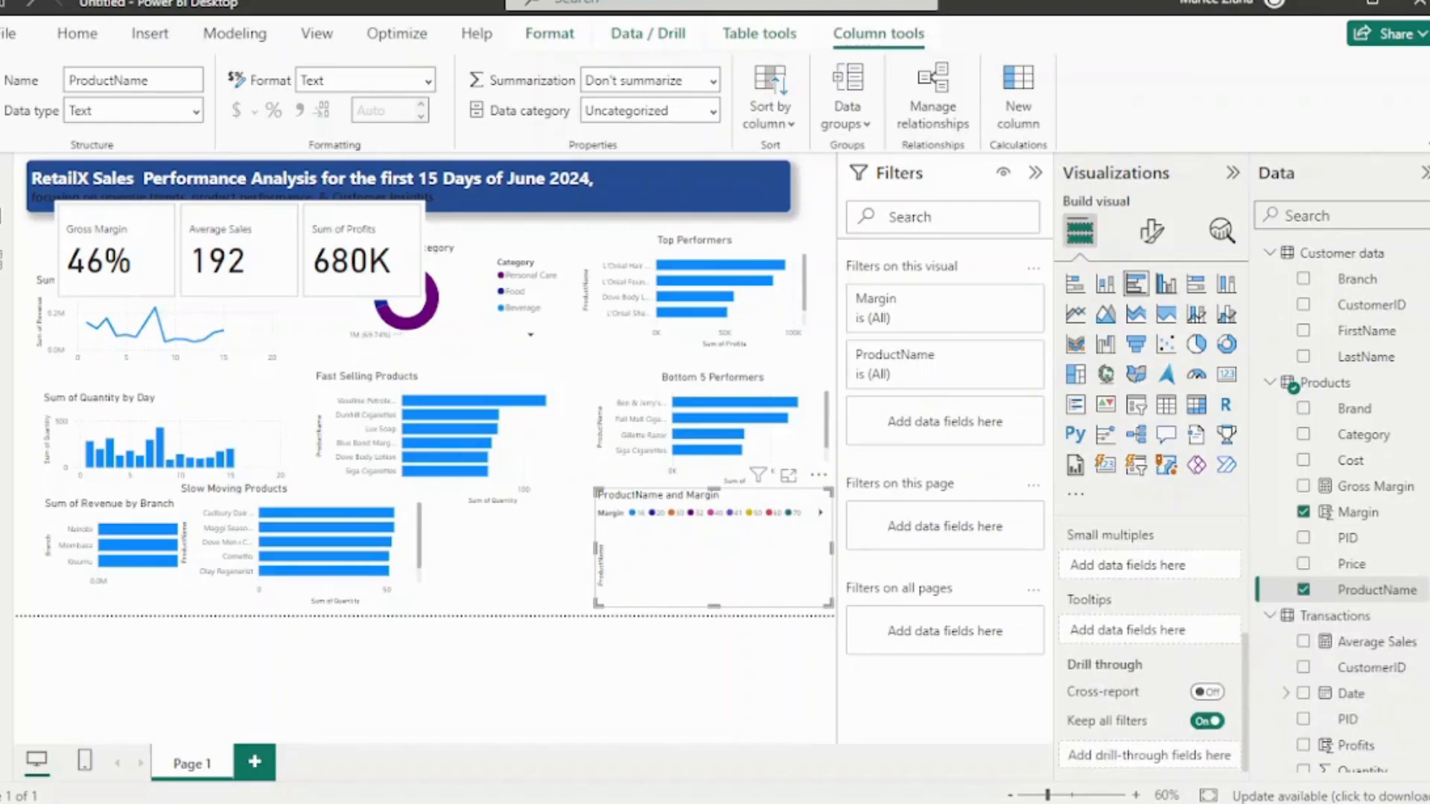
{"action": "scroll", "coordinate": [1150, 648], "scroll_direction": "up", "scroll_amount": 1}
{"action": "left_click", "coordinate": [1211, 607]}
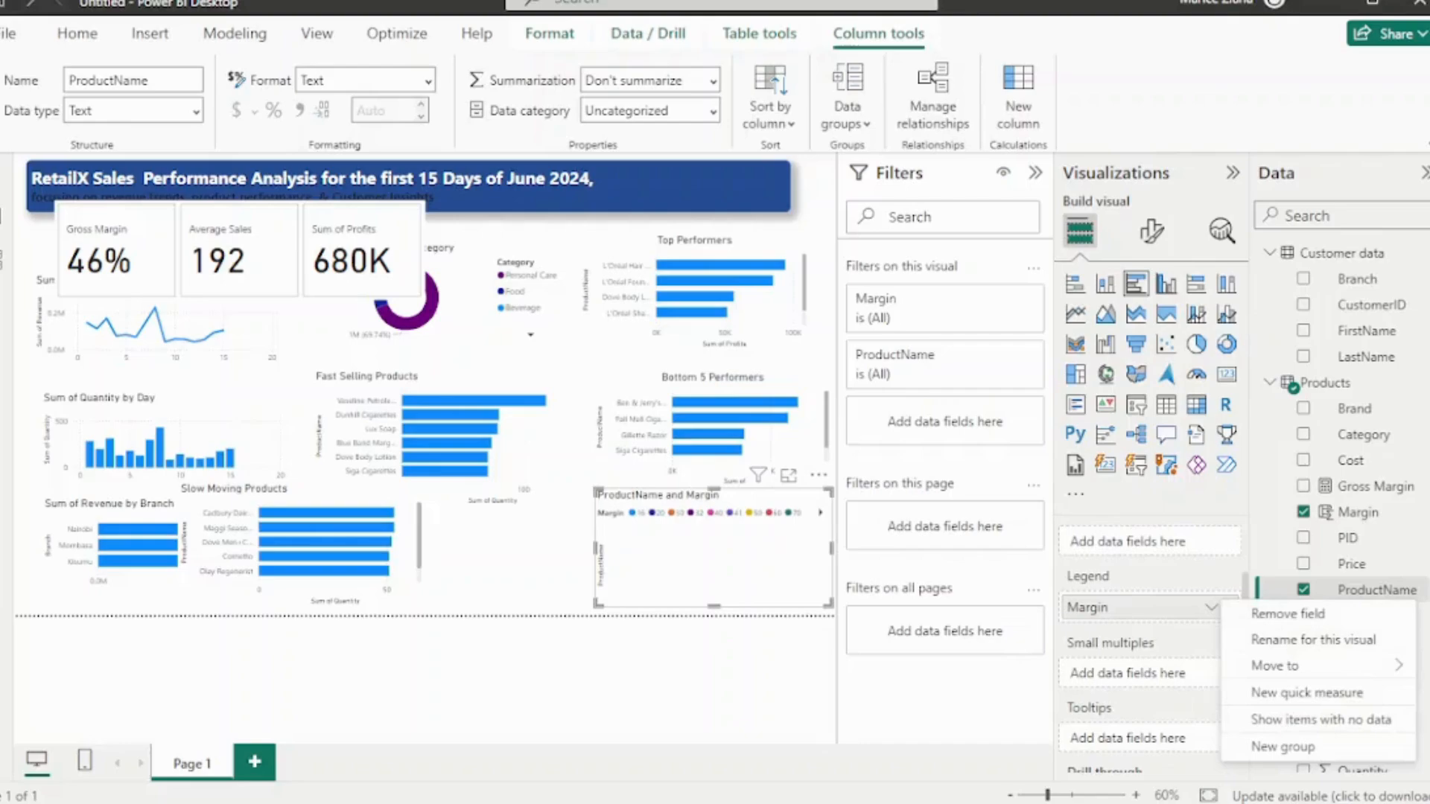
{"action": "scroll", "coordinate": [1150, 648], "scroll_direction": "up", "scroll_amount": 1}
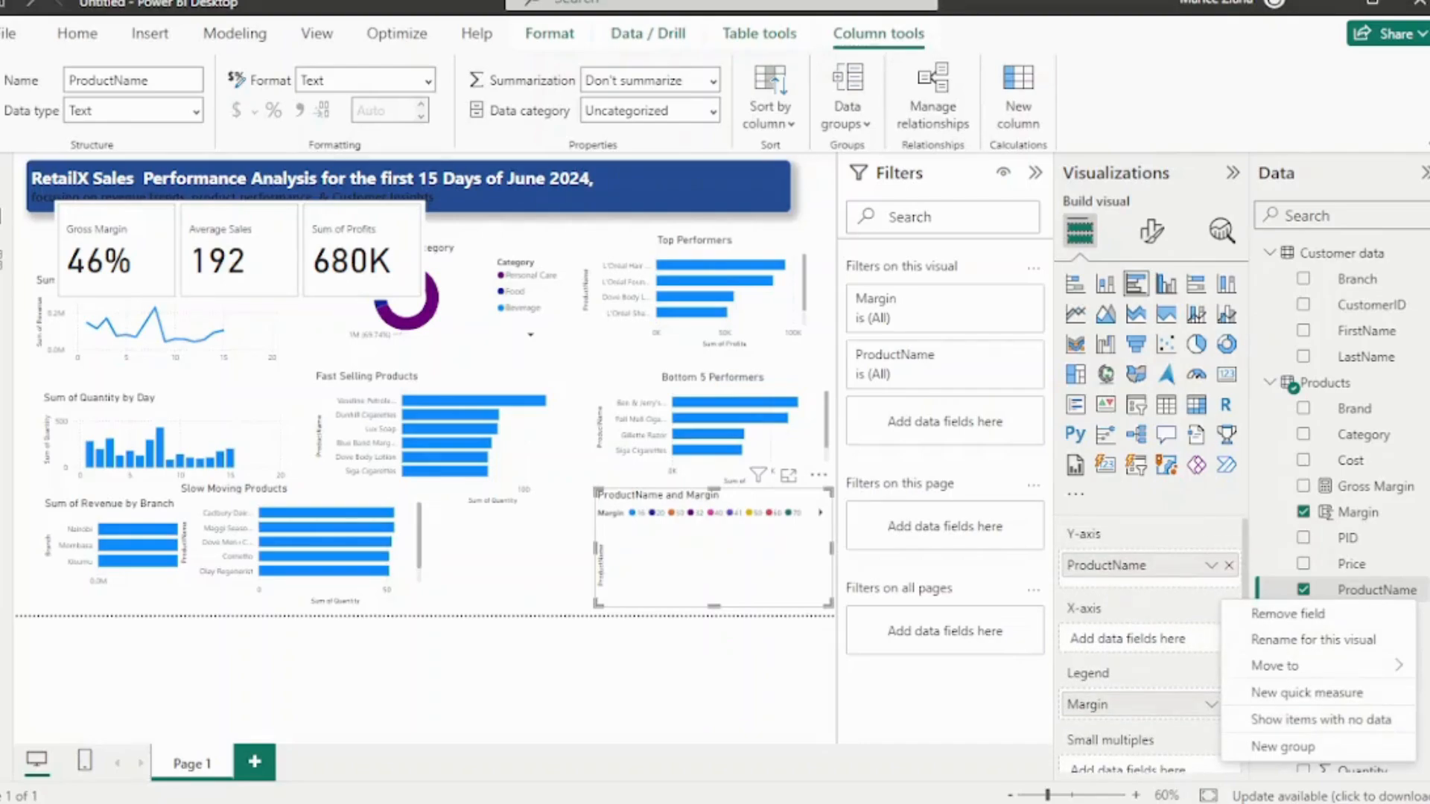
{"action": "left_click", "coordinate": [1143, 705]}
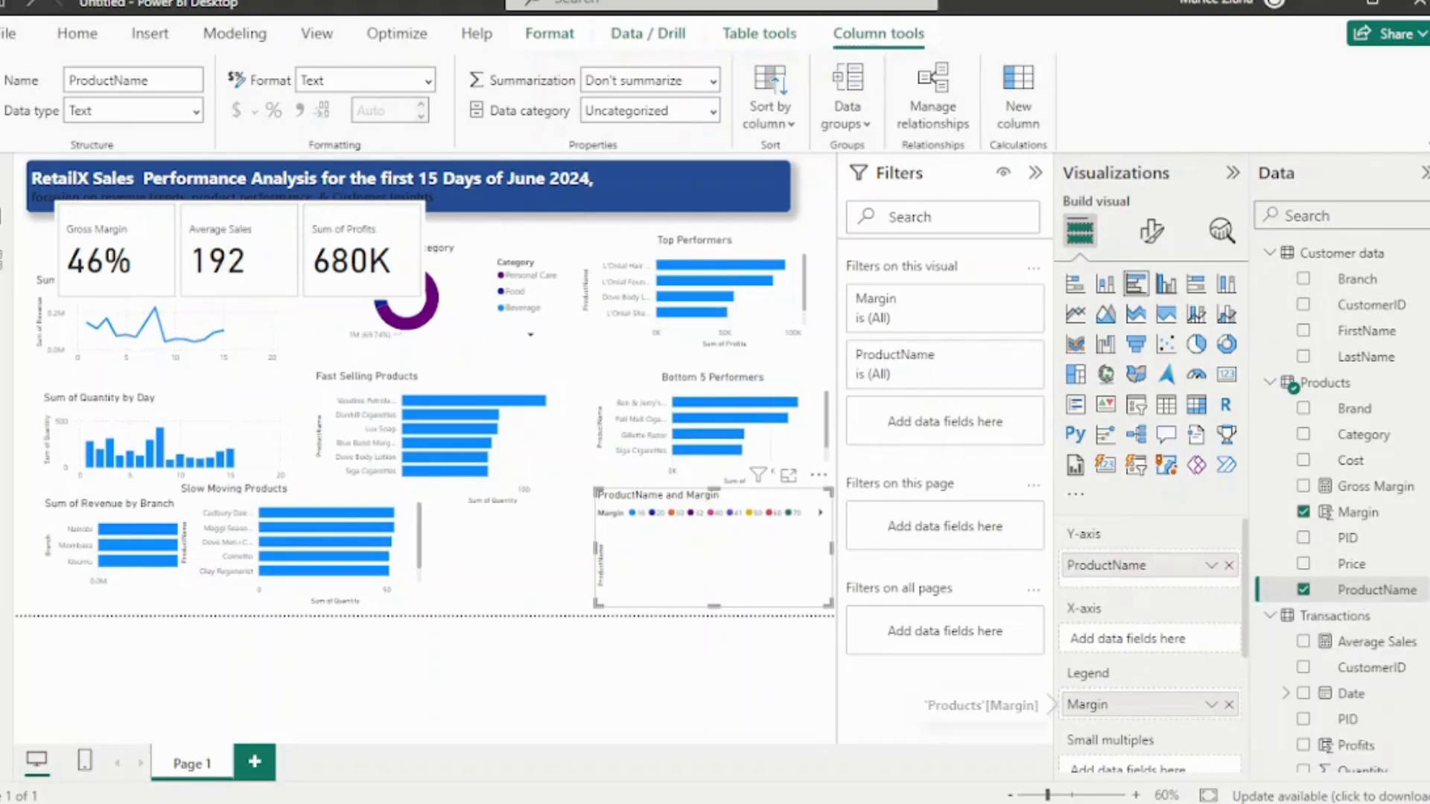
{"action": "left_click", "coordinate": [1228, 704]}
Put Margin on the new product chart's X-axis and summarize it as Average
{"action": "left_click_drag", "start_coordinate": [1357, 512], "coordinate": [1109, 639]}
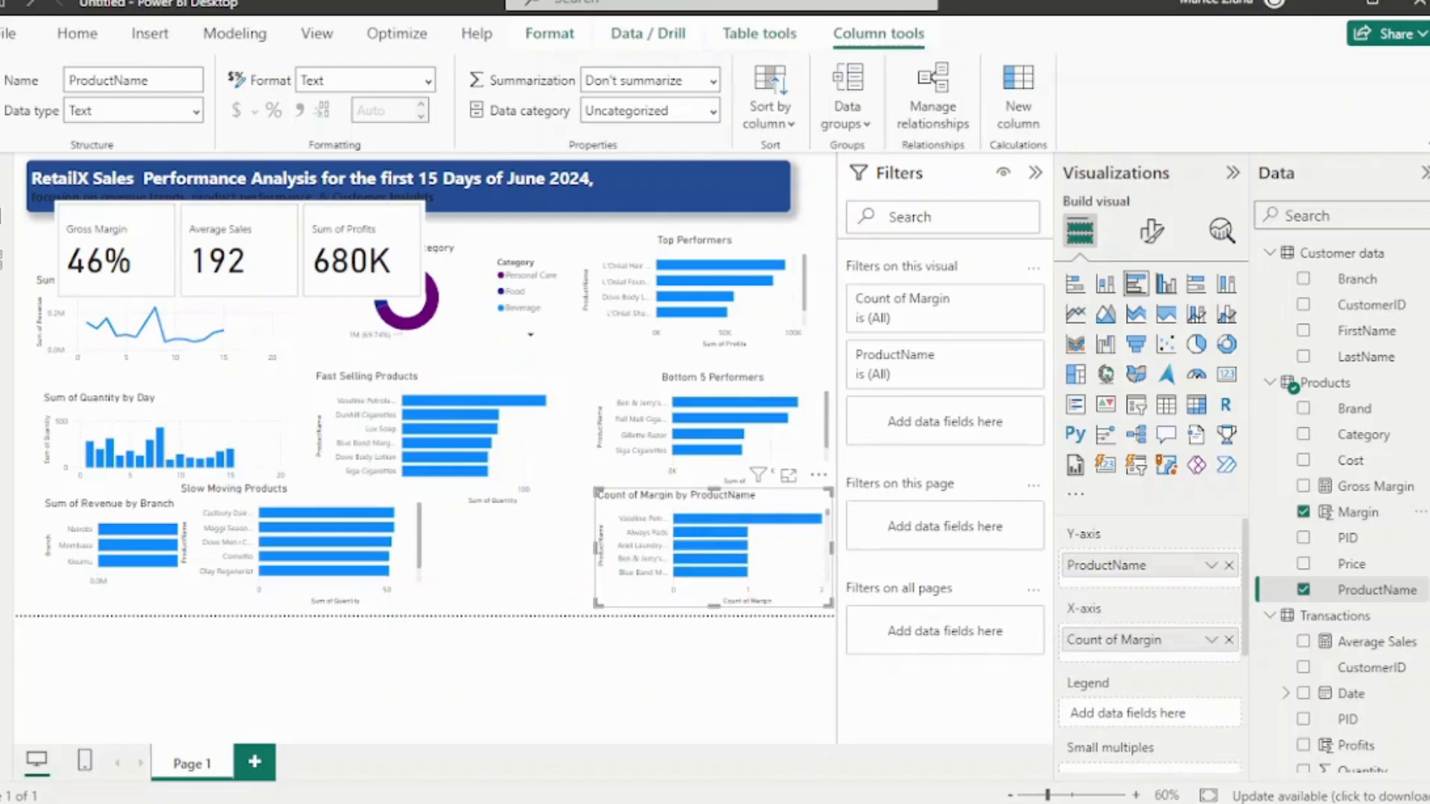
{"action": "left_click", "coordinate": [1211, 640]}
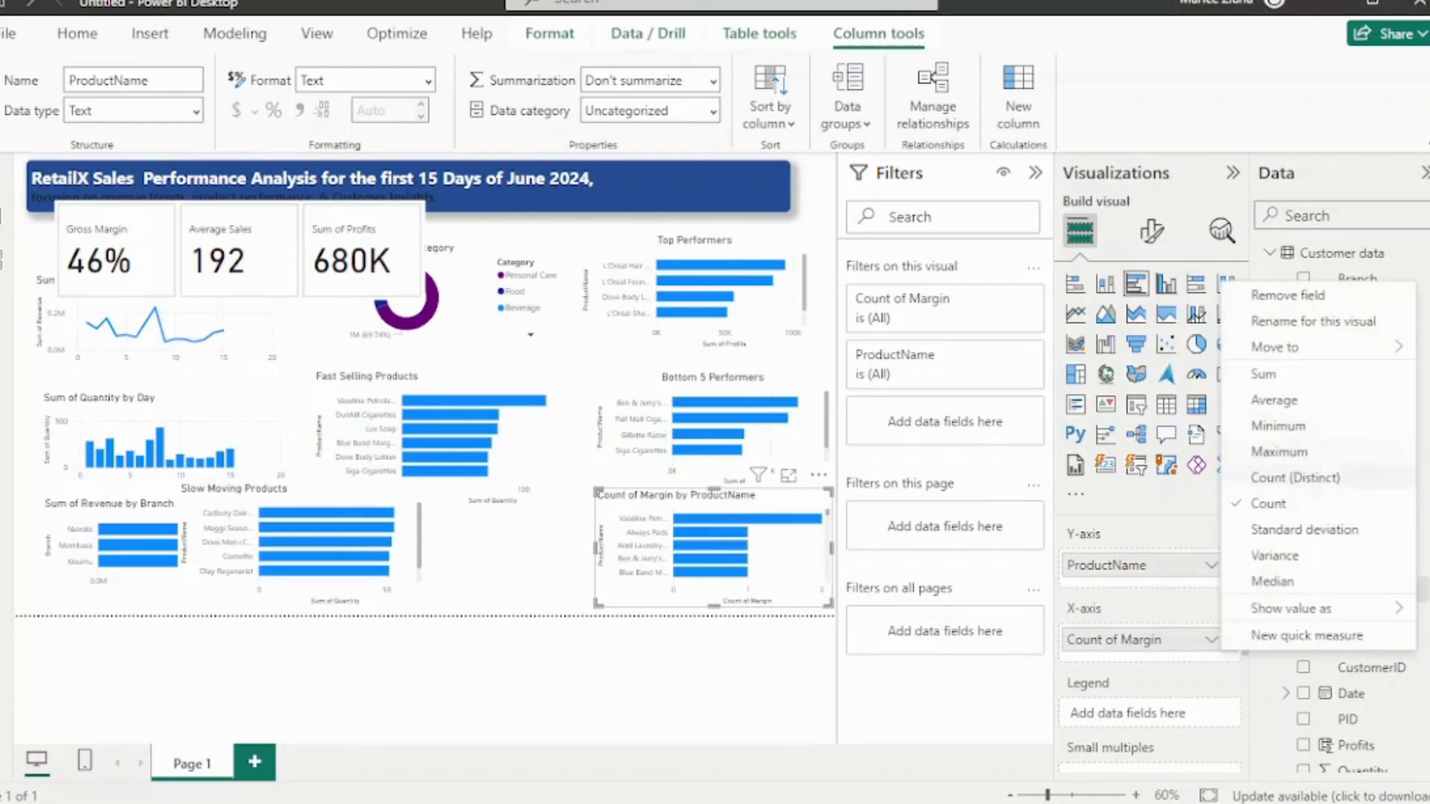
{"action": "left_click", "coordinate": [1273, 400]}
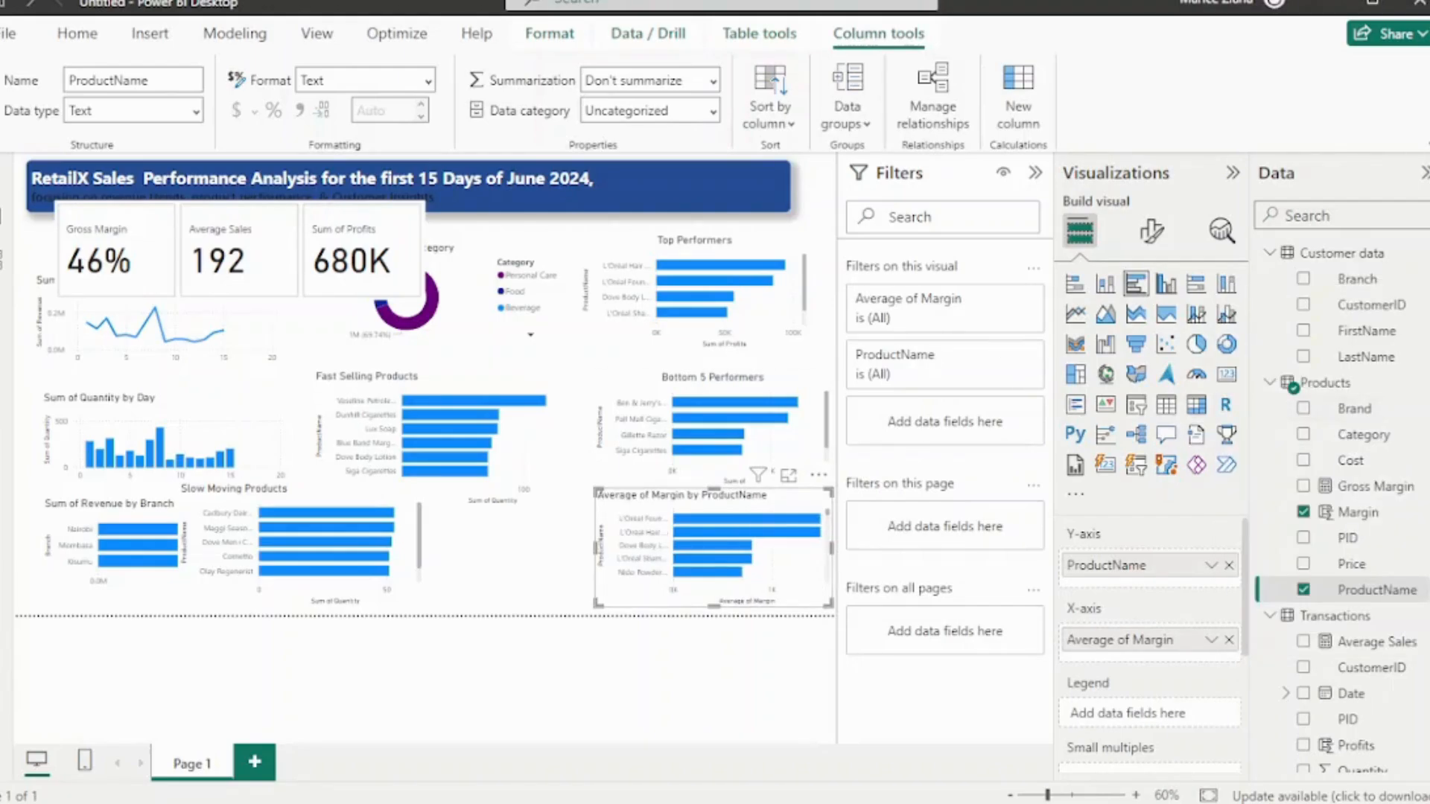
Collapse the Filters and Visualizations panes to give the report canvas more room
{"action": "left_click", "coordinate": [1035, 173]}
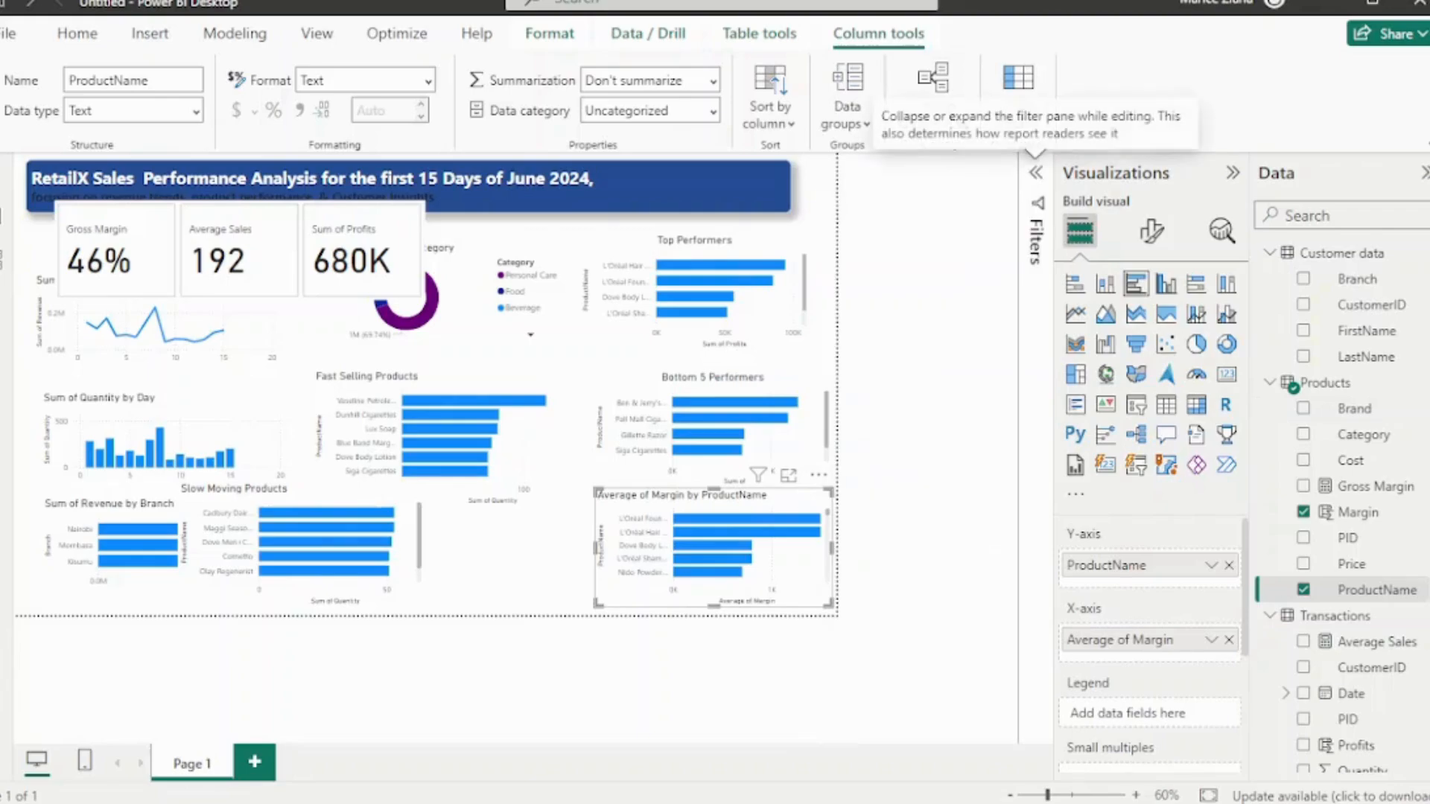
{"action": "left_click", "coordinate": [1232, 173]}
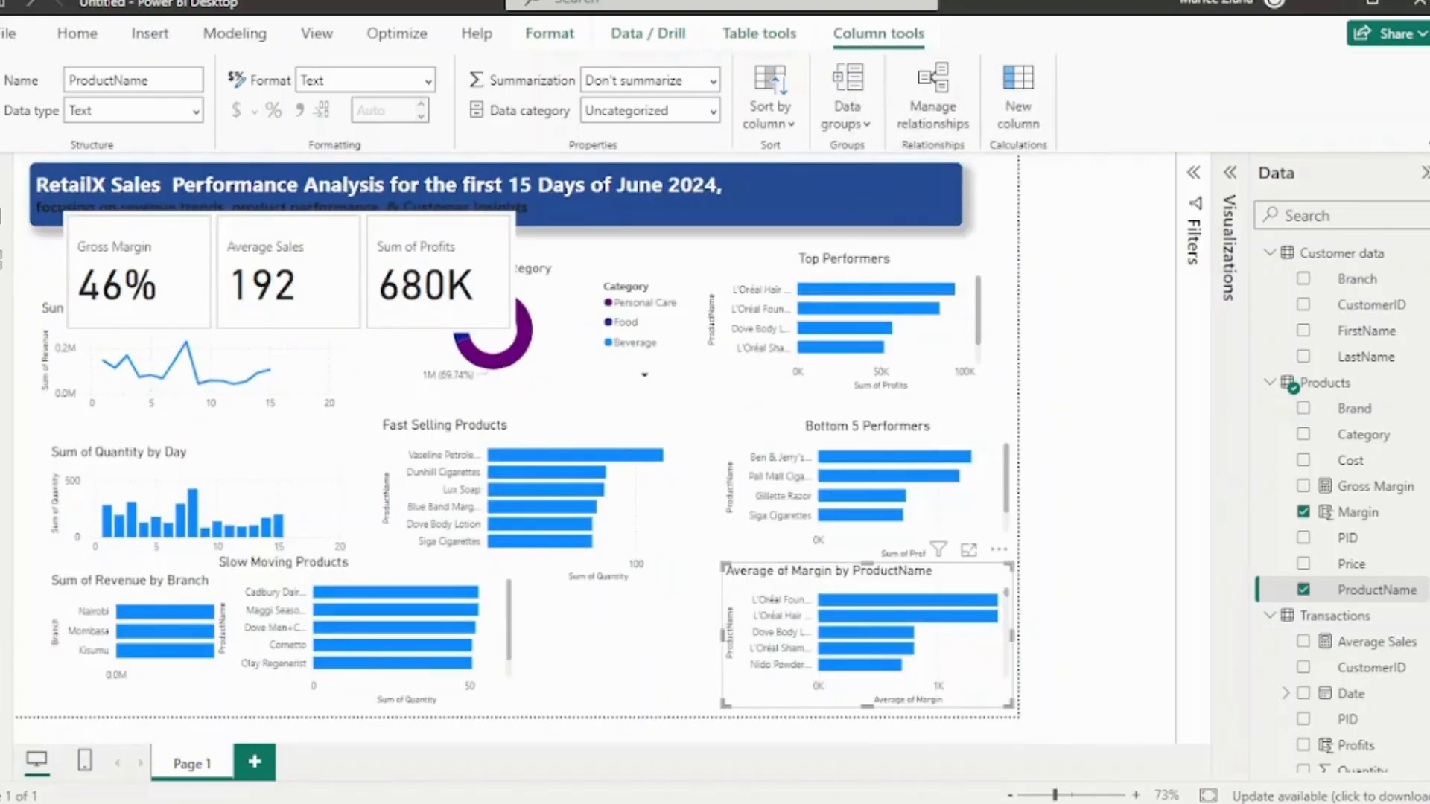
Collapse the Data pane, move the Sum of Revenue by Day chart down, and place the slightly shrunken three-value card at the page's left edge
{"action": "left_click", "coordinate": [1415, 173]}
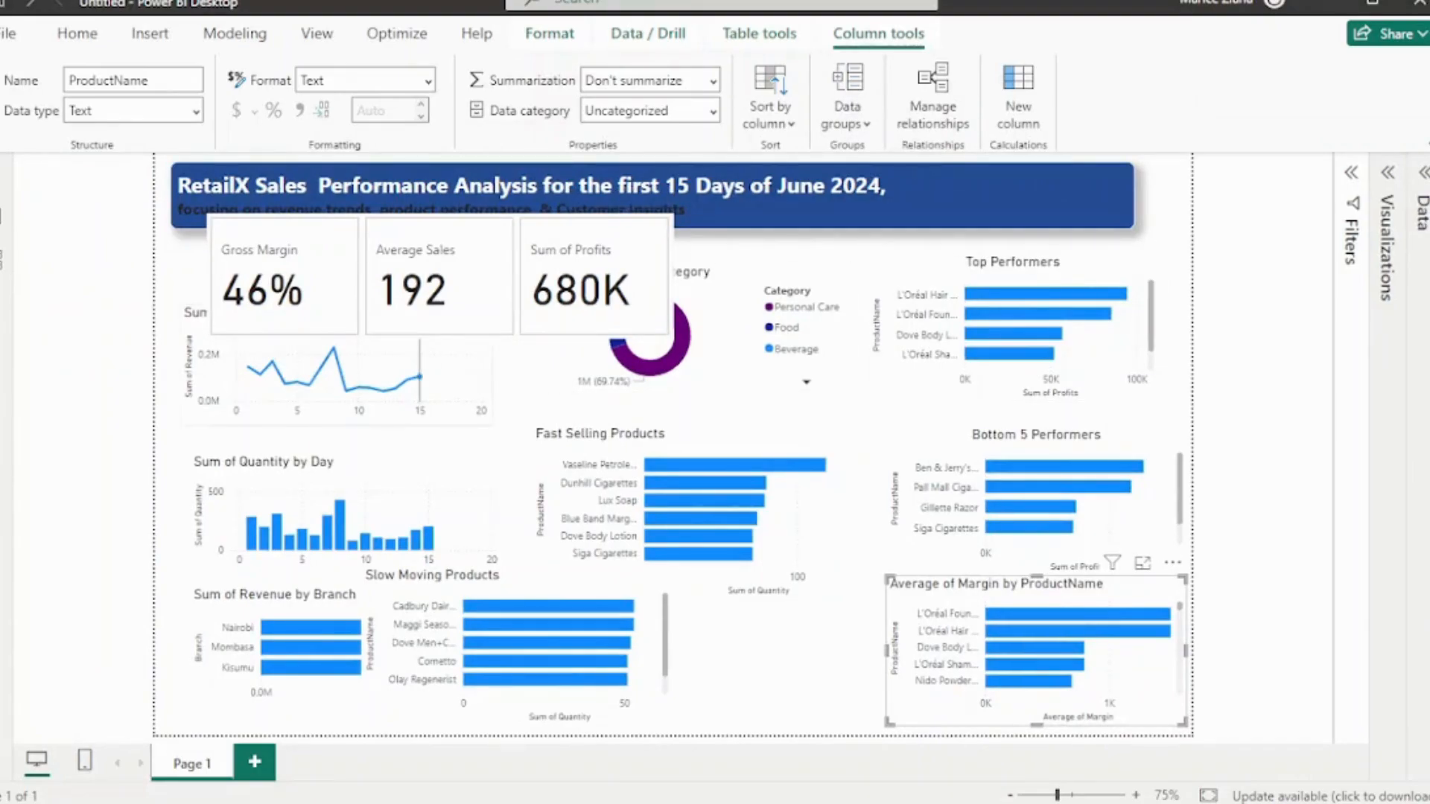
{"action": "left_click_drag", "start_coordinate": [475, 385], "coordinate": [485, 472]}
{"action": "left_click_drag", "start_coordinate": [515, 281], "coordinate": [463, 298]}
{"action": "left_click_drag", "start_coordinate": [388, 293], "coordinate": [388, 291]}
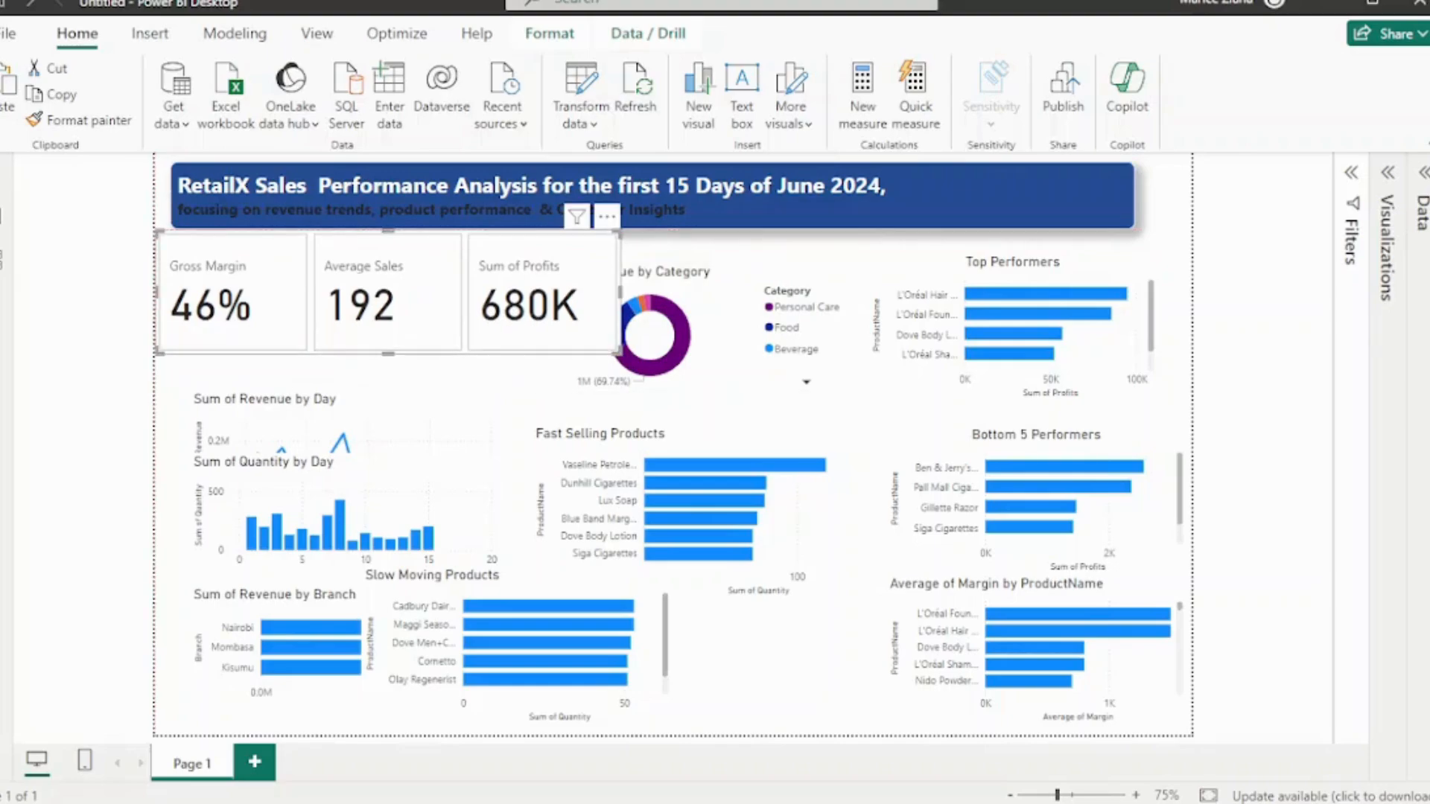
{"action": "left_click_drag", "start_coordinate": [617, 352], "coordinate": [589, 343]}
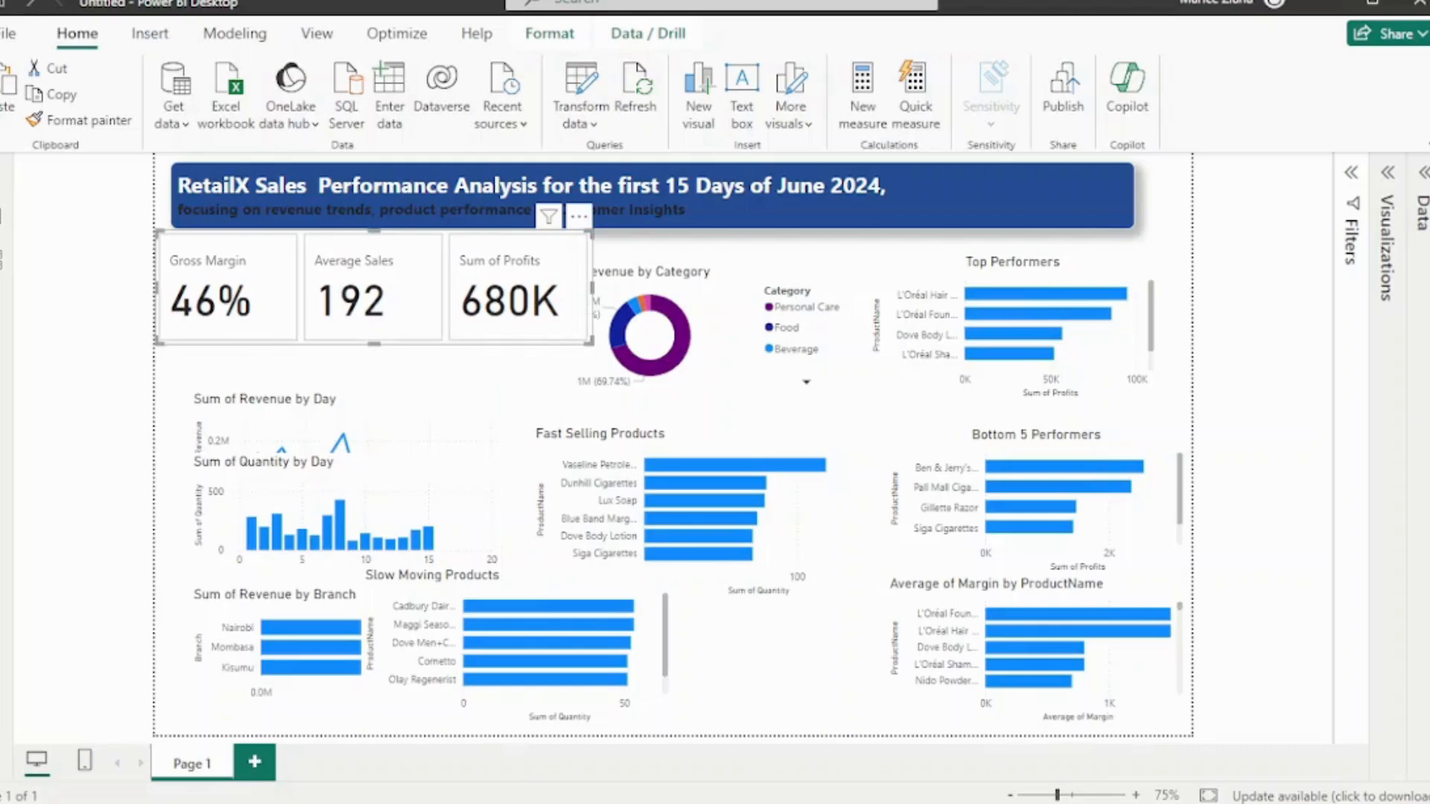
Open the formatting options of the three-value card and look through its Layout settings
{"action": "left_click", "coordinate": [1387, 172]}
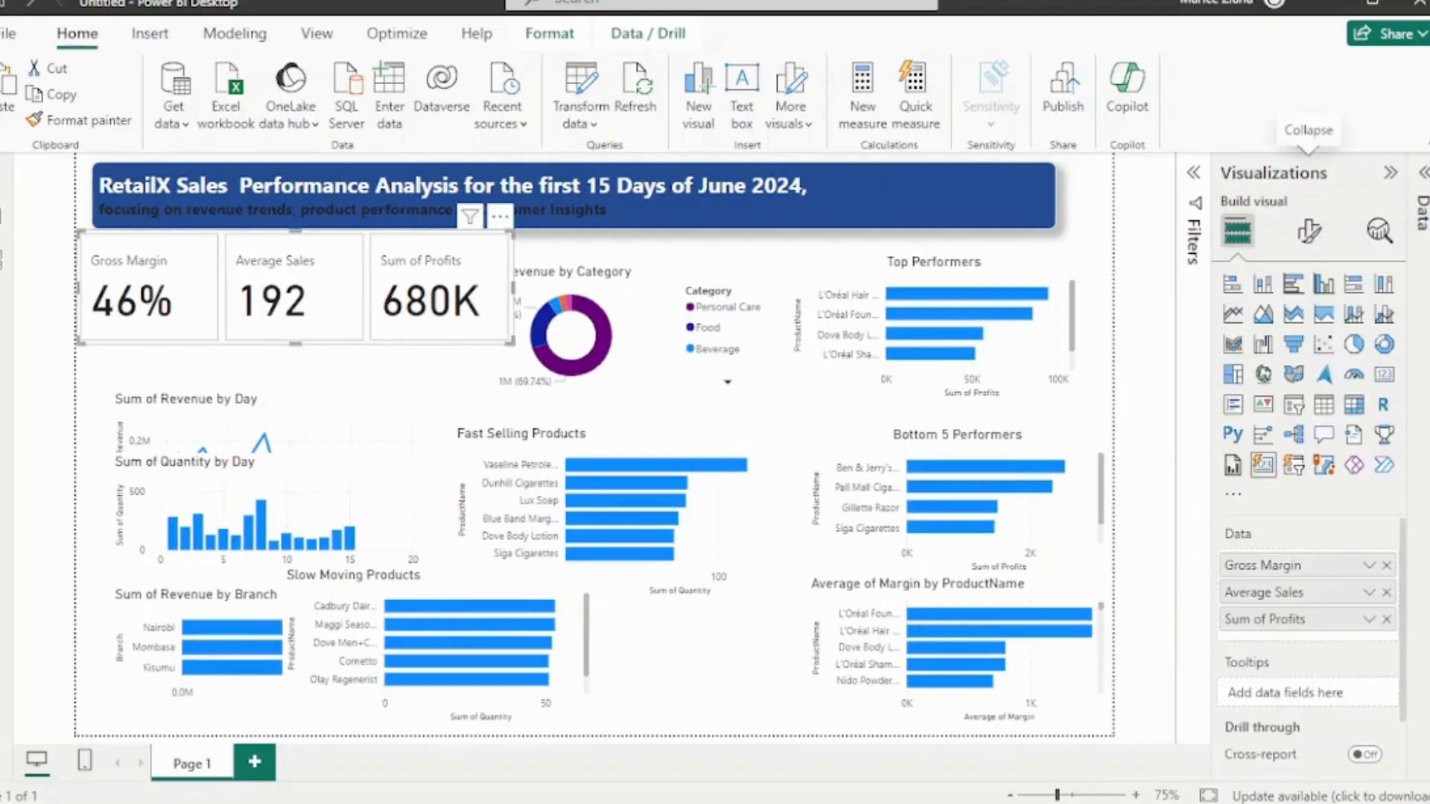
{"action": "left_click", "coordinate": [1309, 231]}
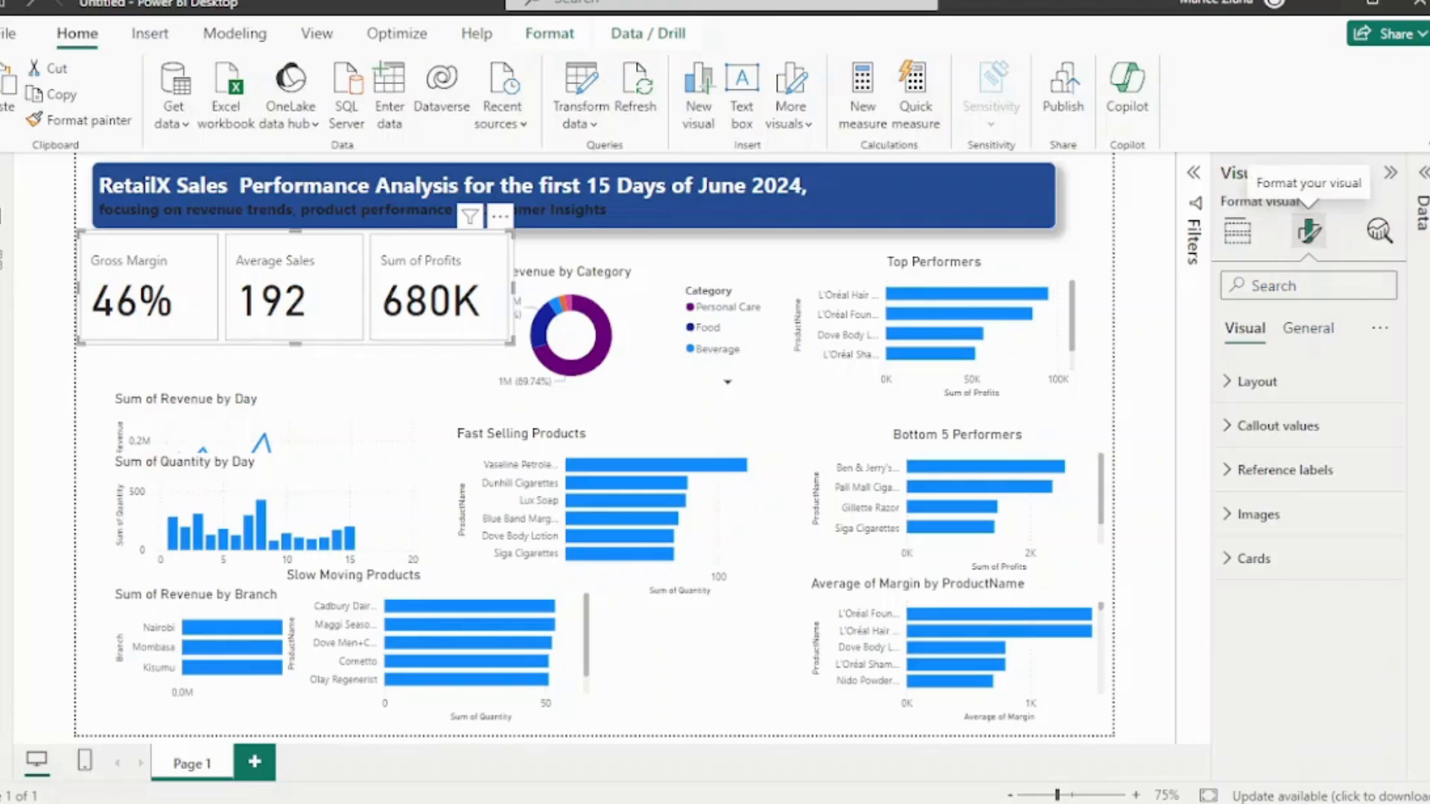
{"action": "left_click", "coordinate": [1256, 381]}
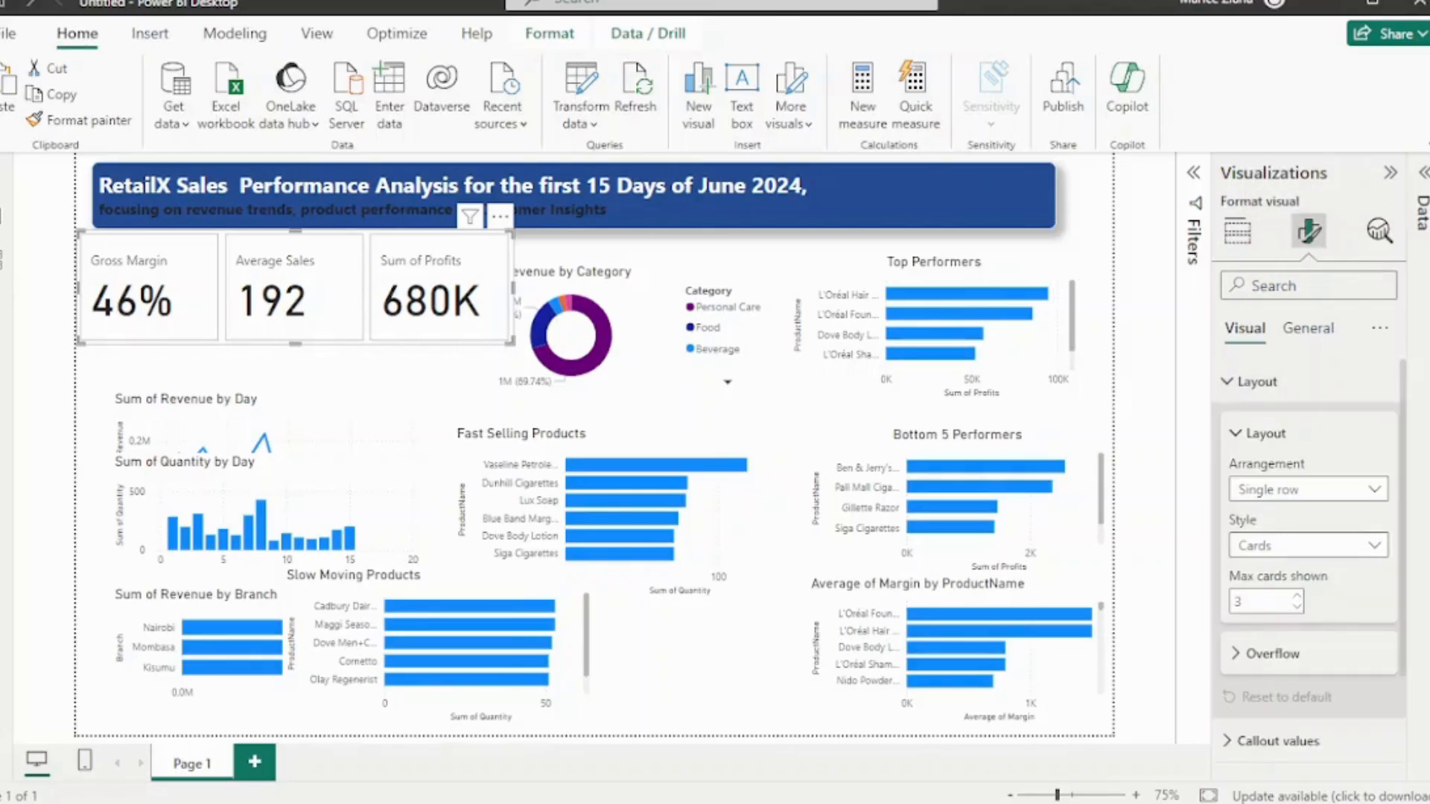
{"action": "scroll", "coordinate": [1308, 558], "scroll_direction": "down", "scroll_amount": 3}
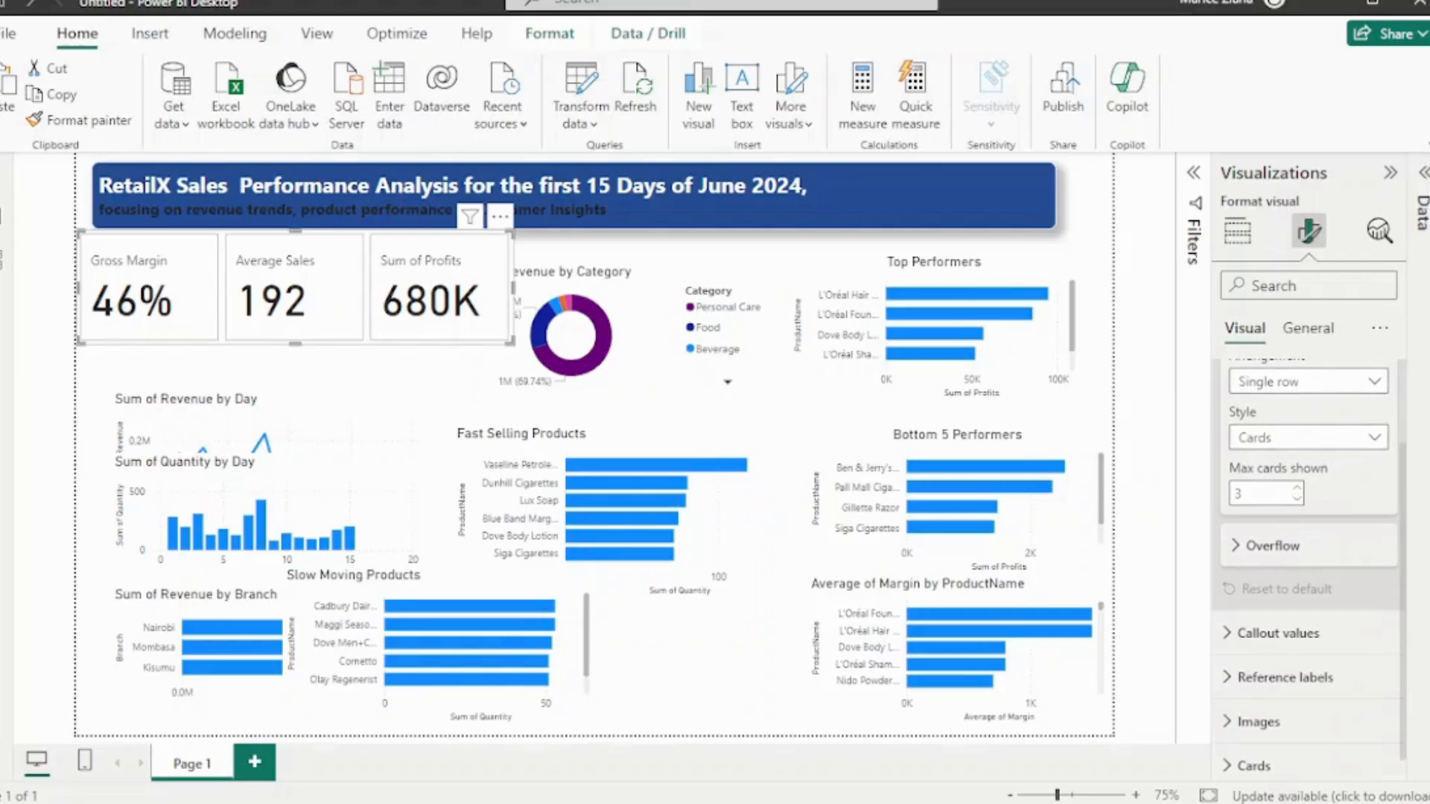
{"action": "scroll", "coordinate": [1308, 565], "scroll_direction": "down", "scroll_amount": 1}
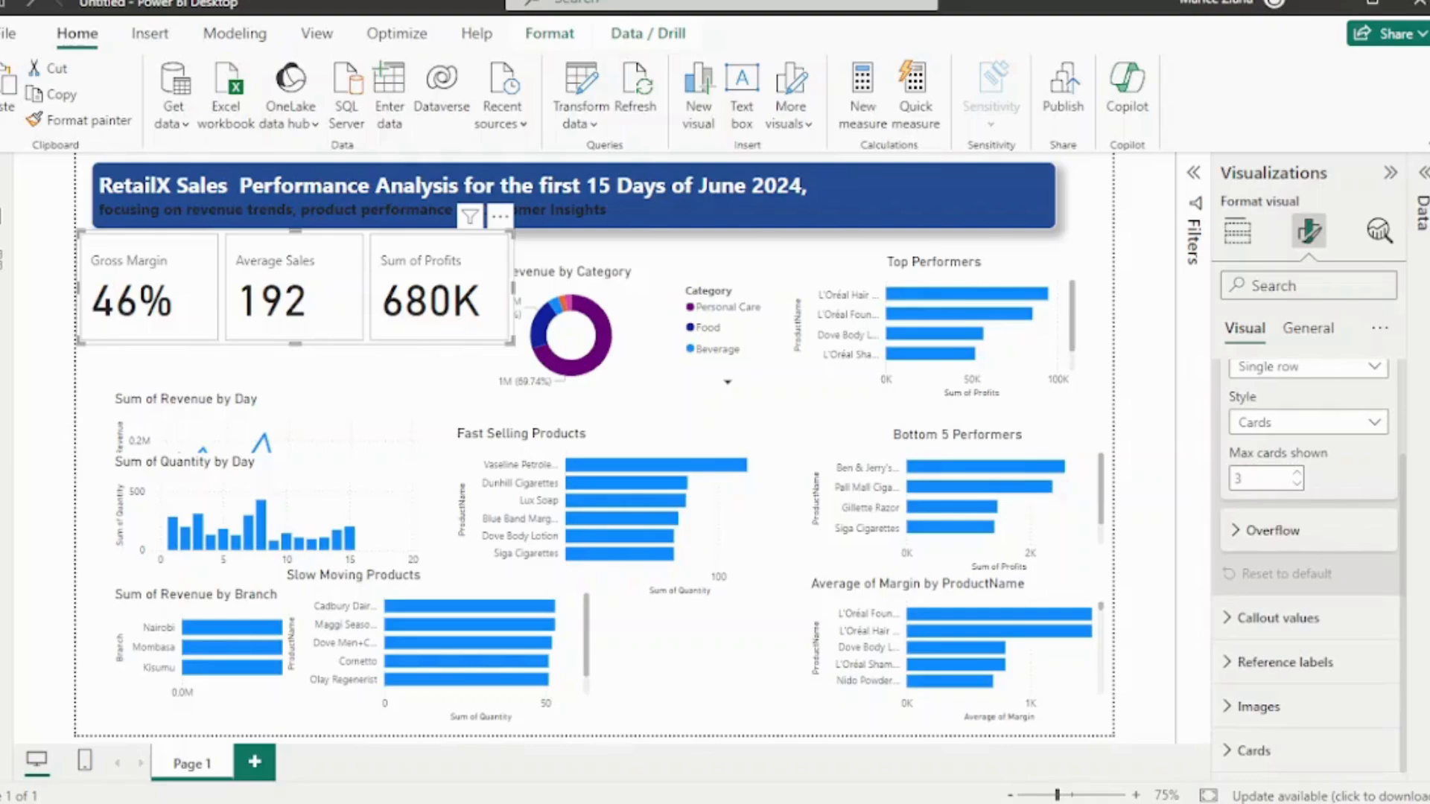
{"action": "left_click", "coordinate": [1272, 531]}
{"action": "left_click", "coordinate": [1271, 531]}
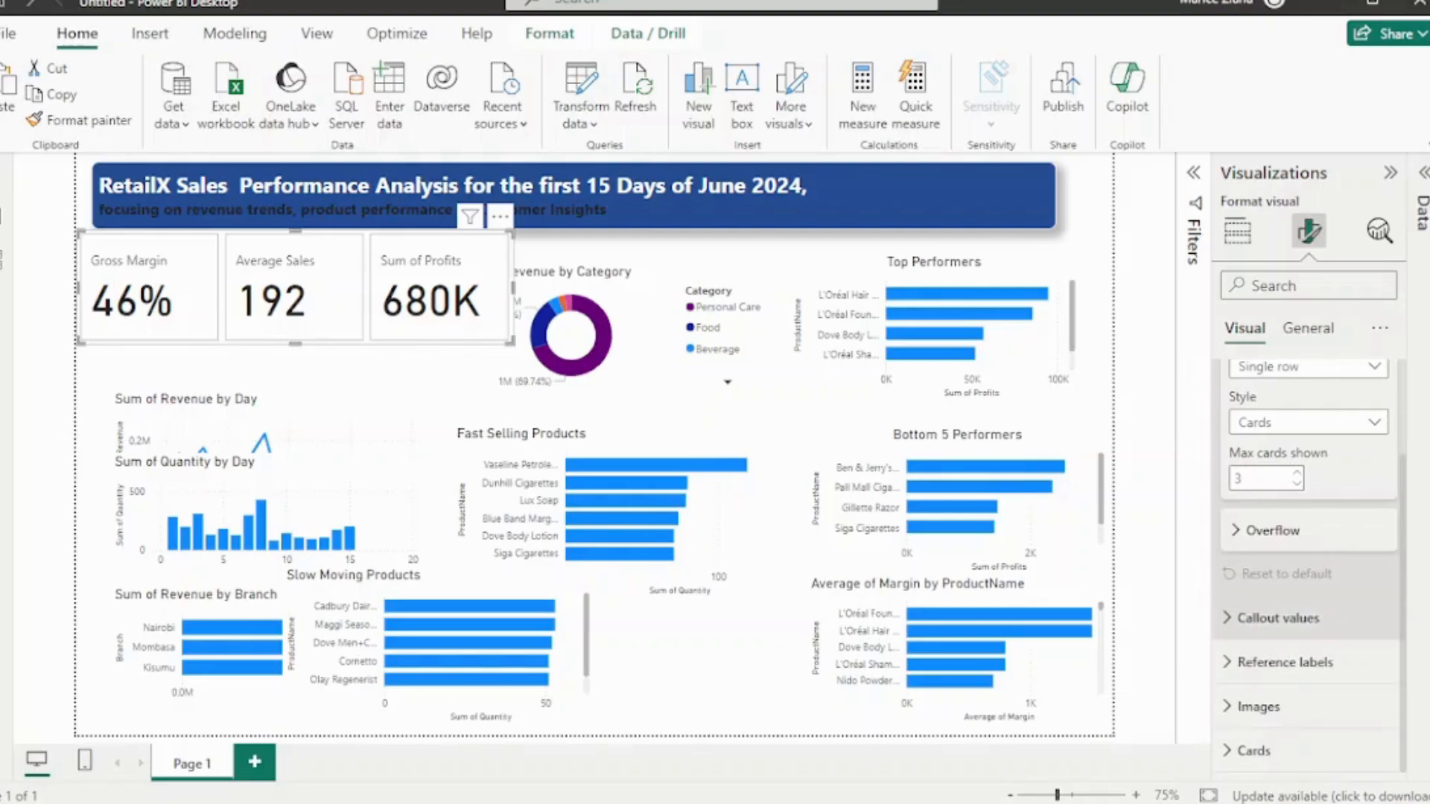
{"action": "scroll", "coordinate": [1308, 565], "scroll_direction": "up", "scroll_amount": 3}
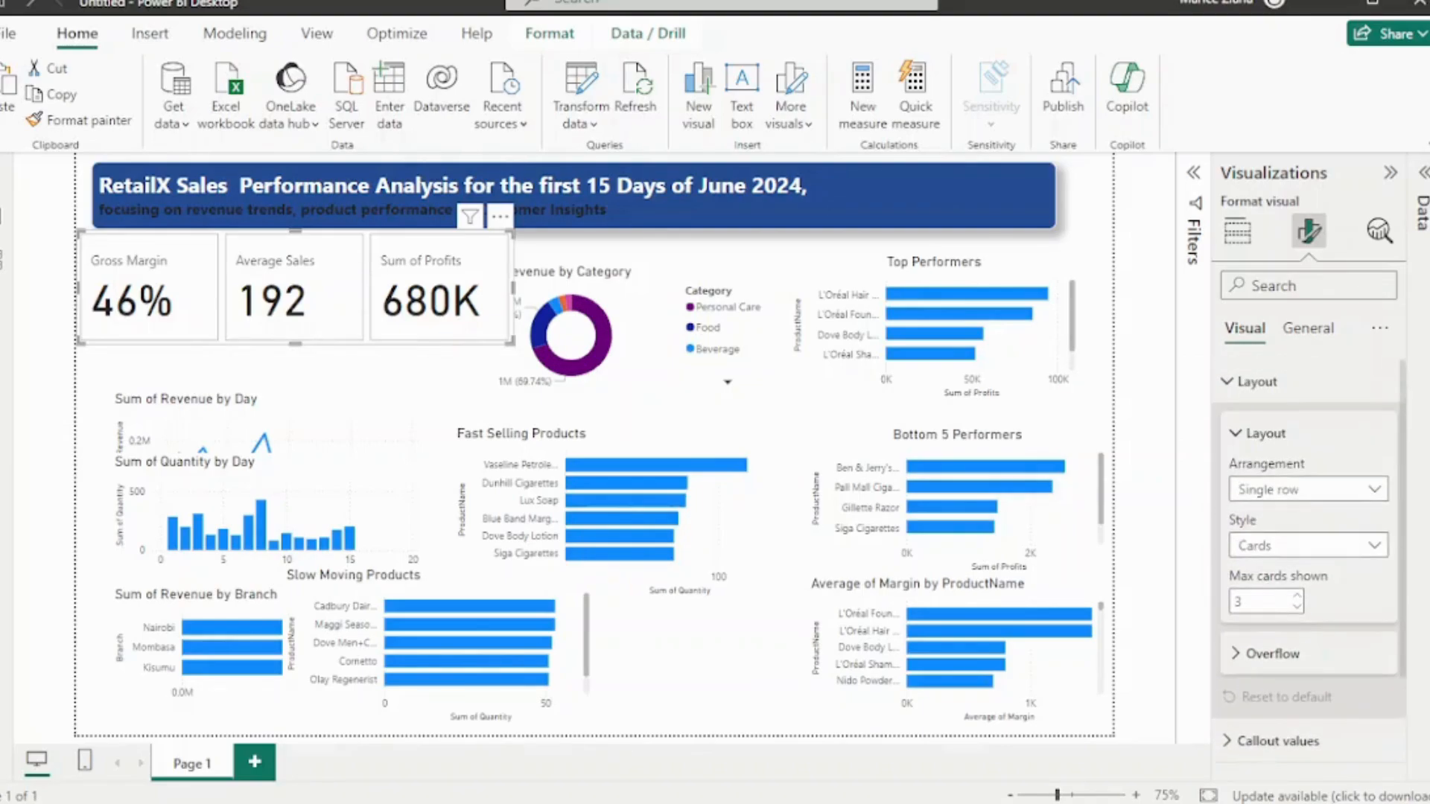
Set the font size of the card's callout values to 25 and make them bold
{"action": "scroll", "coordinate": [1308, 595], "scroll_direction": "down", "scroll_amount": 3}
{"action": "left_click", "coordinate": [1278, 609]}
{"action": "scroll", "coordinate": [1308, 596], "scroll_direction": "down", "scroll_amount": 1}
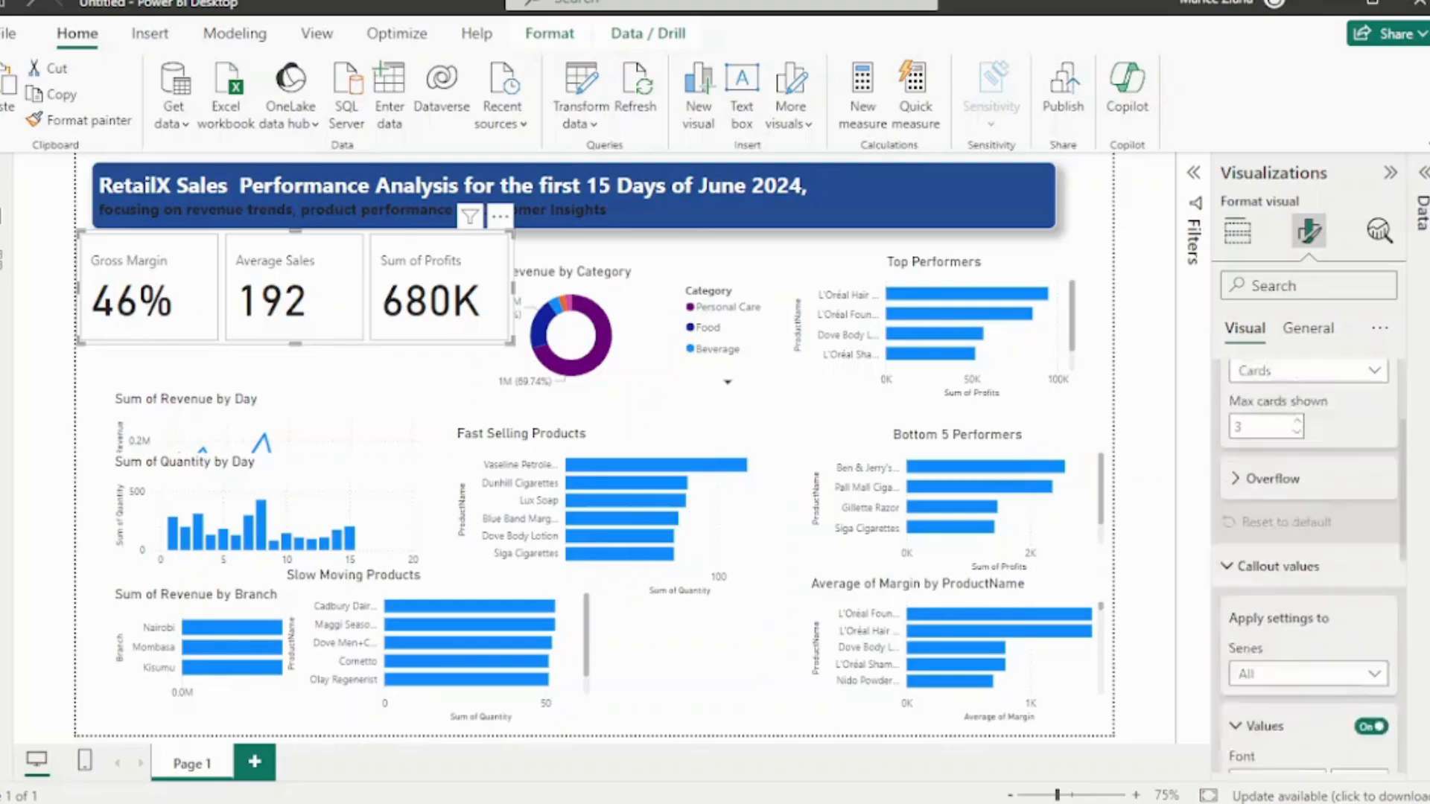
{"action": "scroll", "coordinate": [1266, 595], "scroll_direction": "down", "scroll_amount": 4}
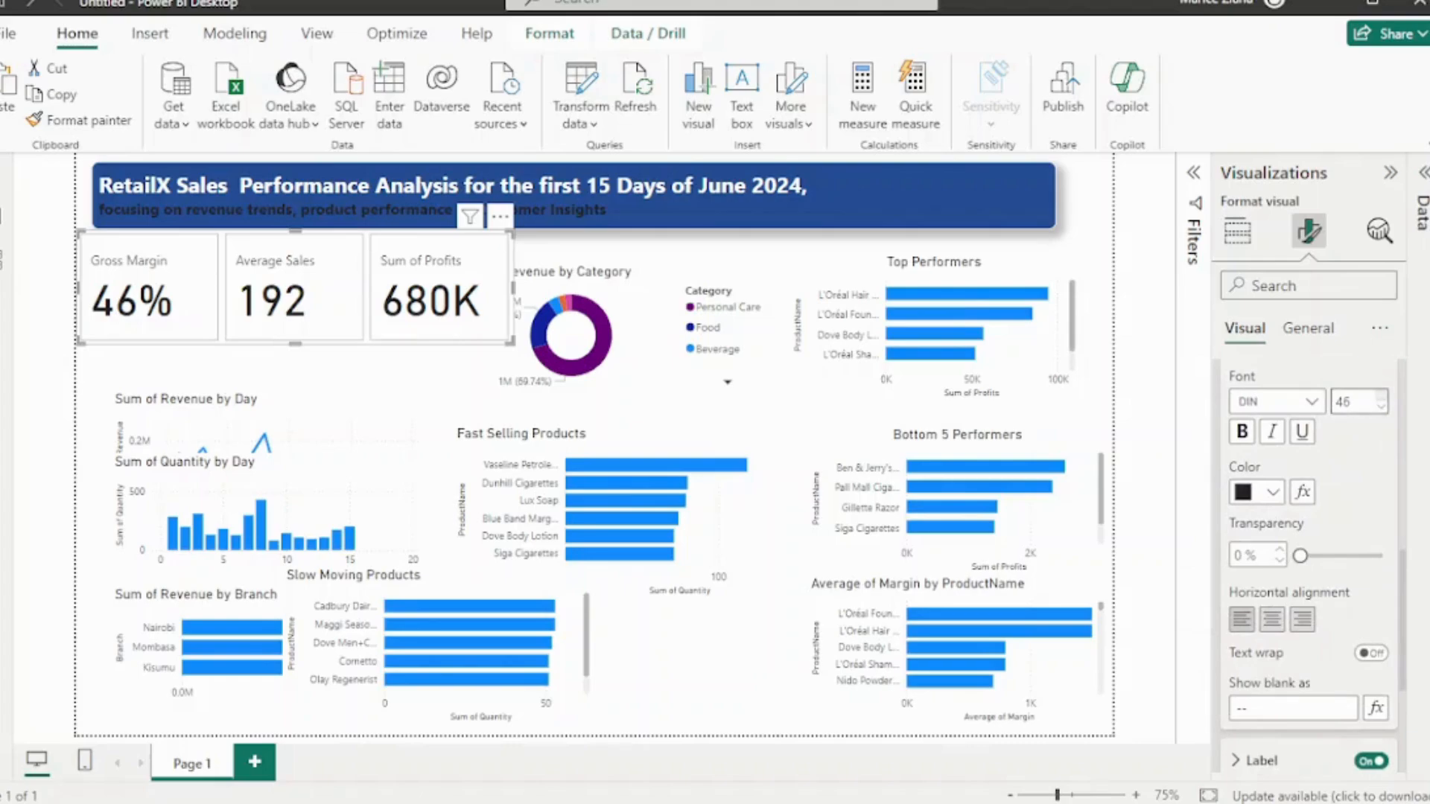
{"action": "left_click", "coordinate": [1381, 396]}
{"action": "left_click", "coordinate": [1381, 396]}
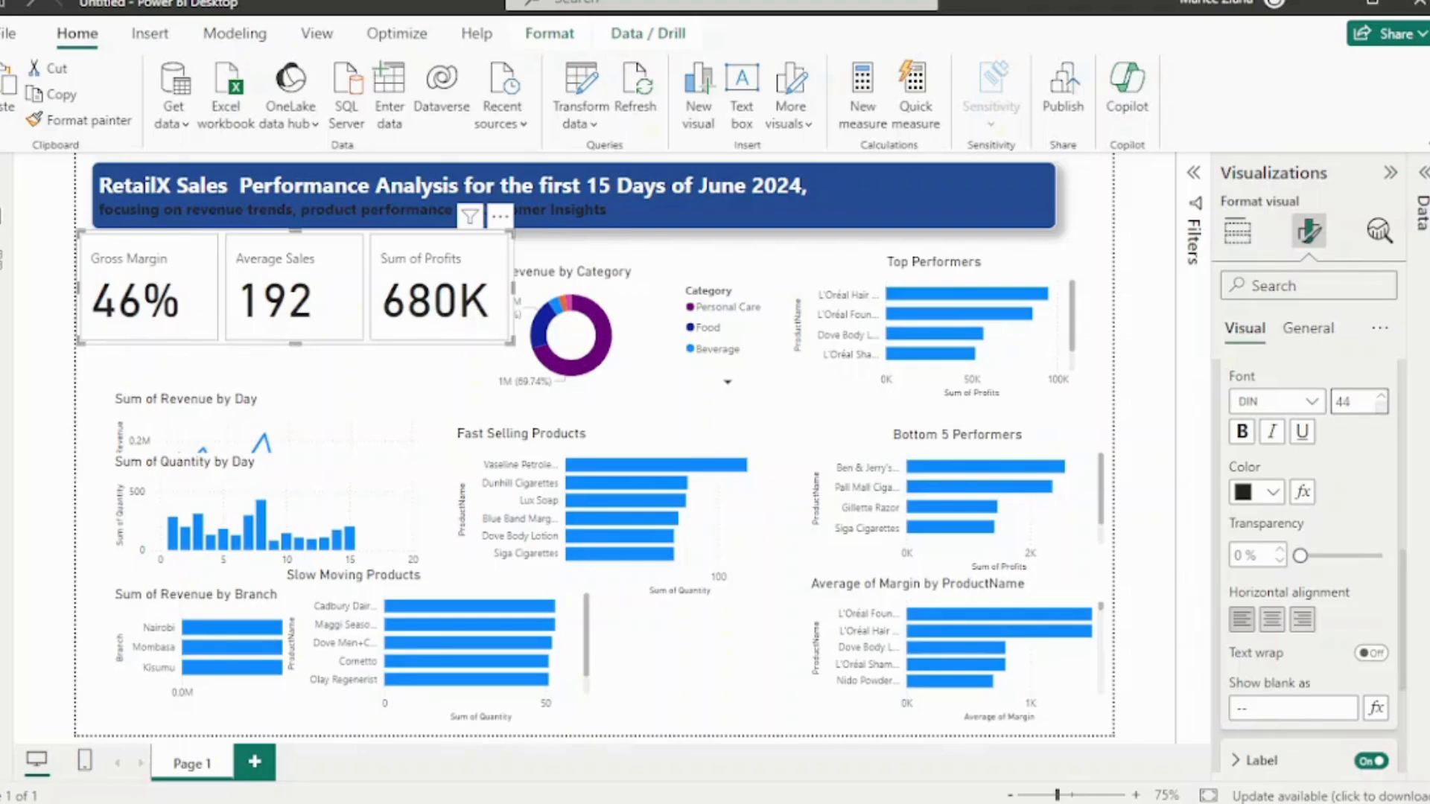
{"action": "left_click", "coordinate": [1381, 407]}
{"action": "left_click", "coordinate": [1382, 408]}
{"action": "left_click", "coordinate": [1381, 408]}
{"action": "left_click", "coordinate": [1381, 407]}
{"action": "left_click", "coordinate": [1381, 408]}
{"action": "left_click", "coordinate": [1381, 407]}
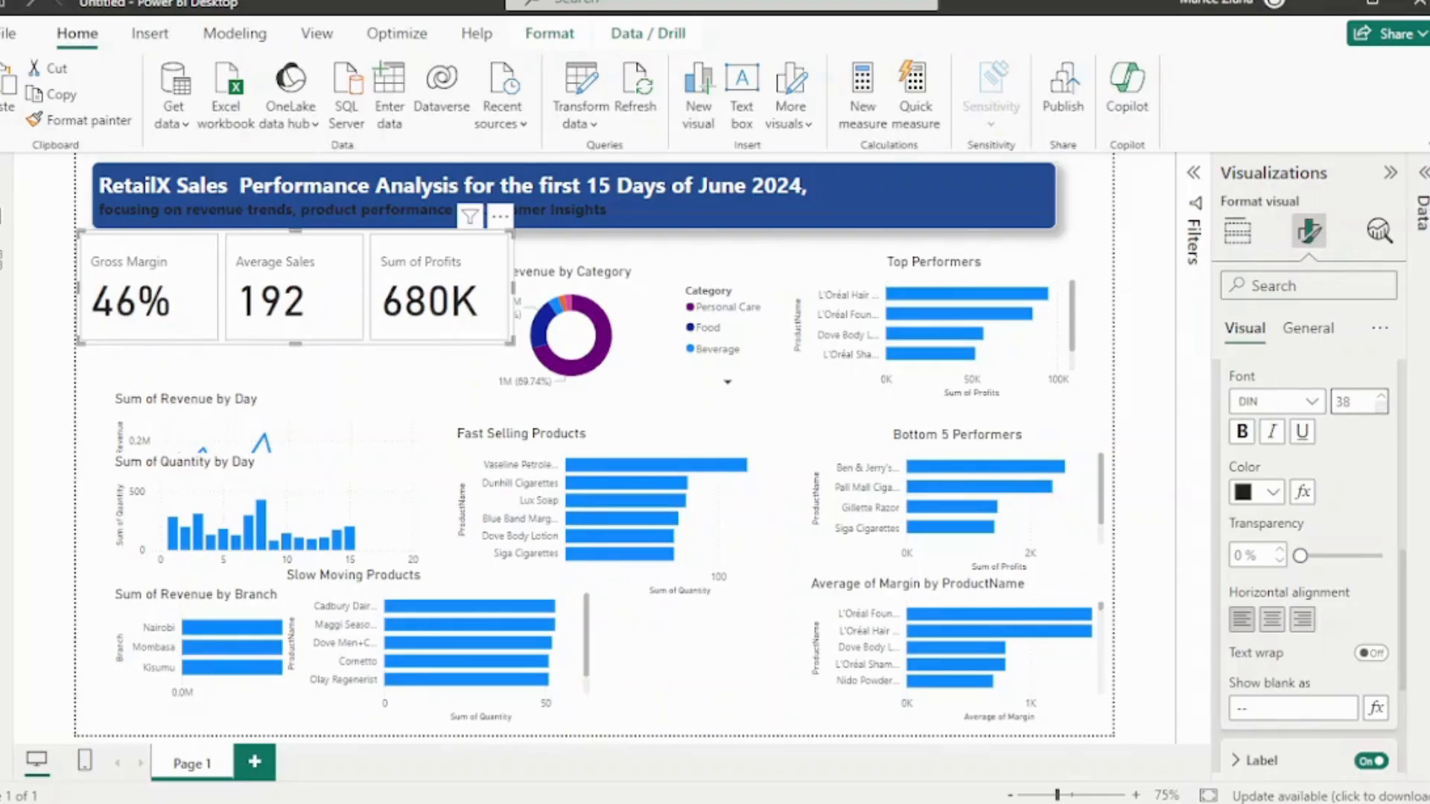
{"action": "left_click", "coordinate": [1381, 407]}
{"action": "left_click", "coordinate": [1381, 408]}
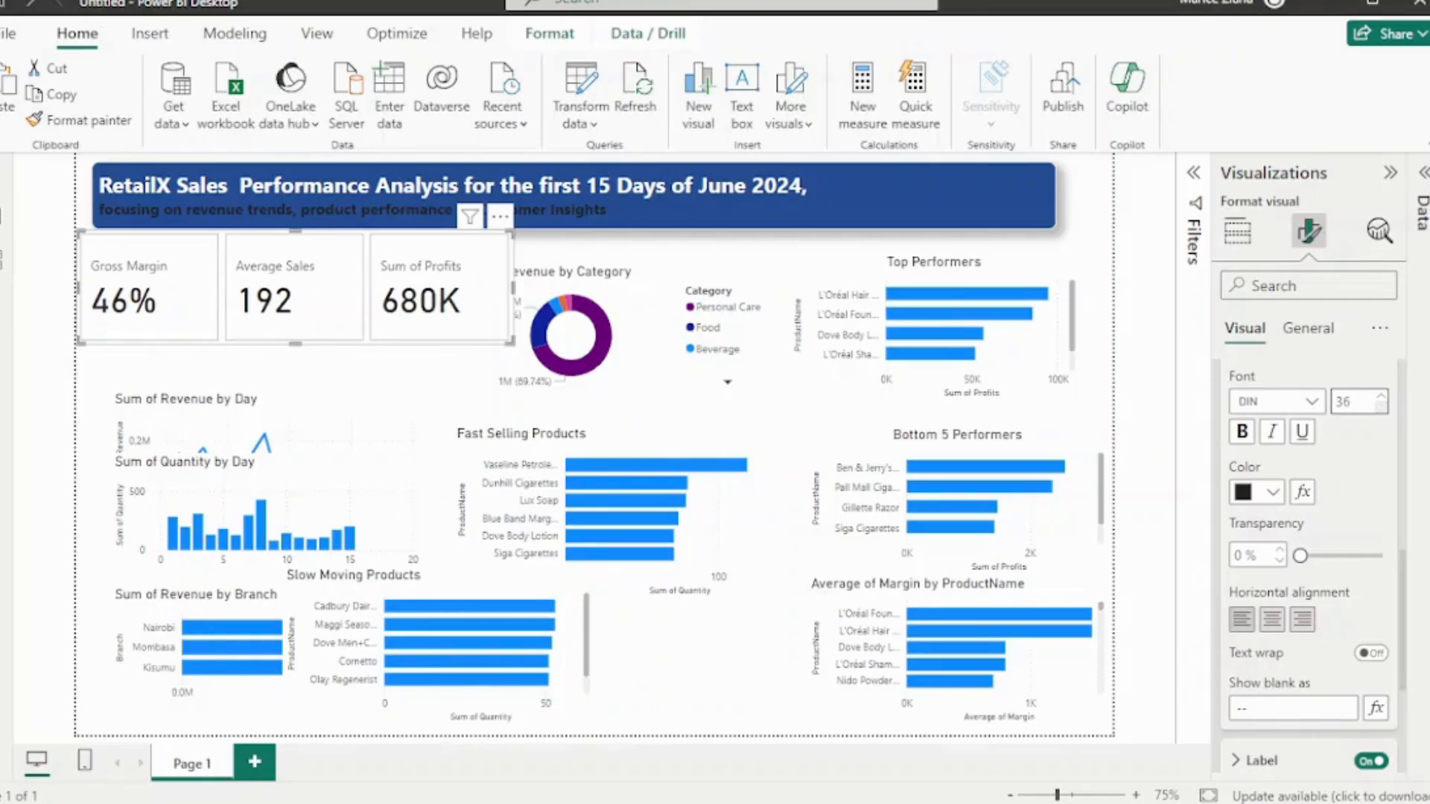
{"action": "left_click", "coordinate": [1381, 407]}
{"action": "left_click", "coordinate": [1381, 407]}
{"action": "left_click", "coordinate": [1381, 407]}
{"action": "left_click", "coordinate": [1382, 407]}
{"action": "left_click", "coordinate": [1381, 407]}
{"action": "left_click", "coordinate": [1382, 407]}
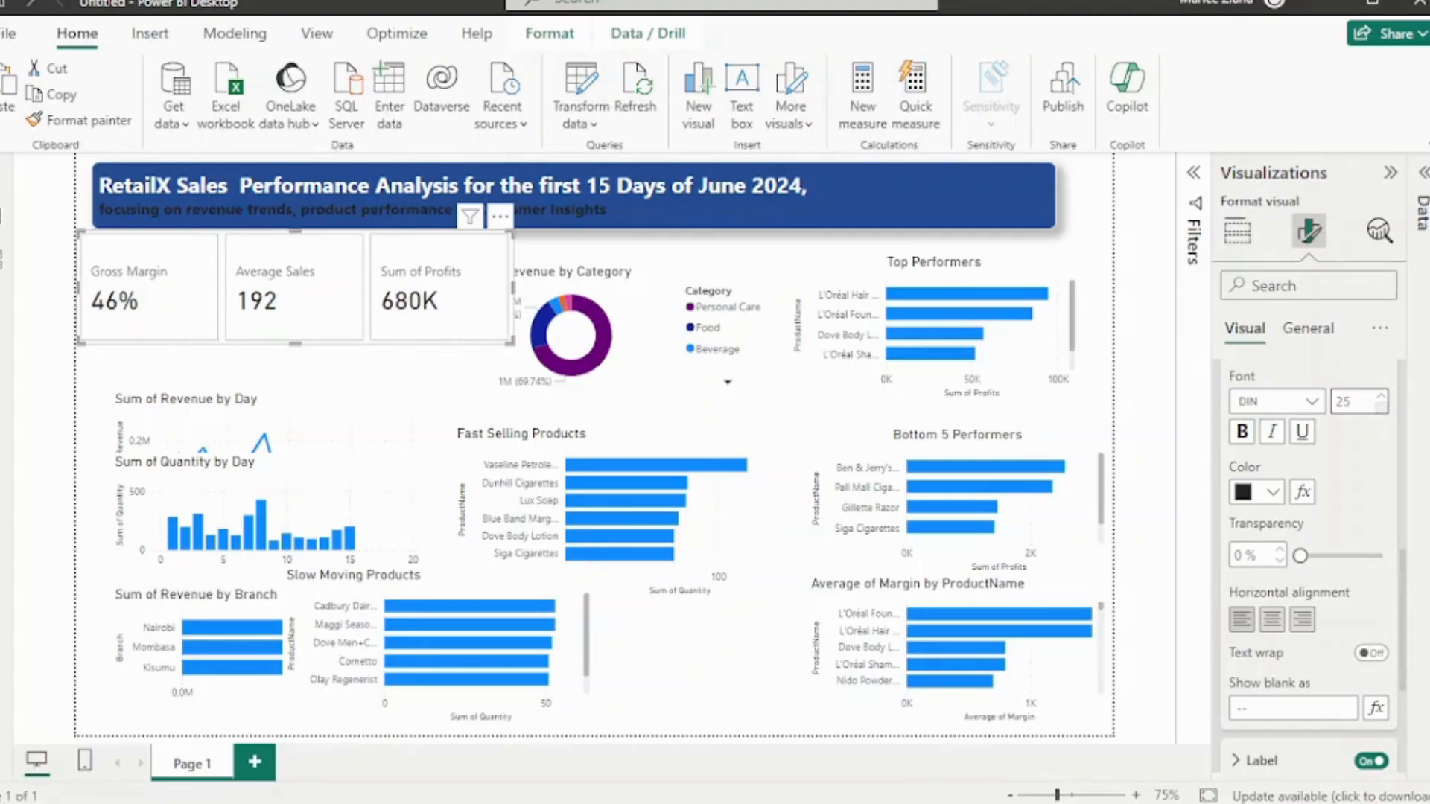
{"action": "left_click", "coordinate": [1242, 432]}
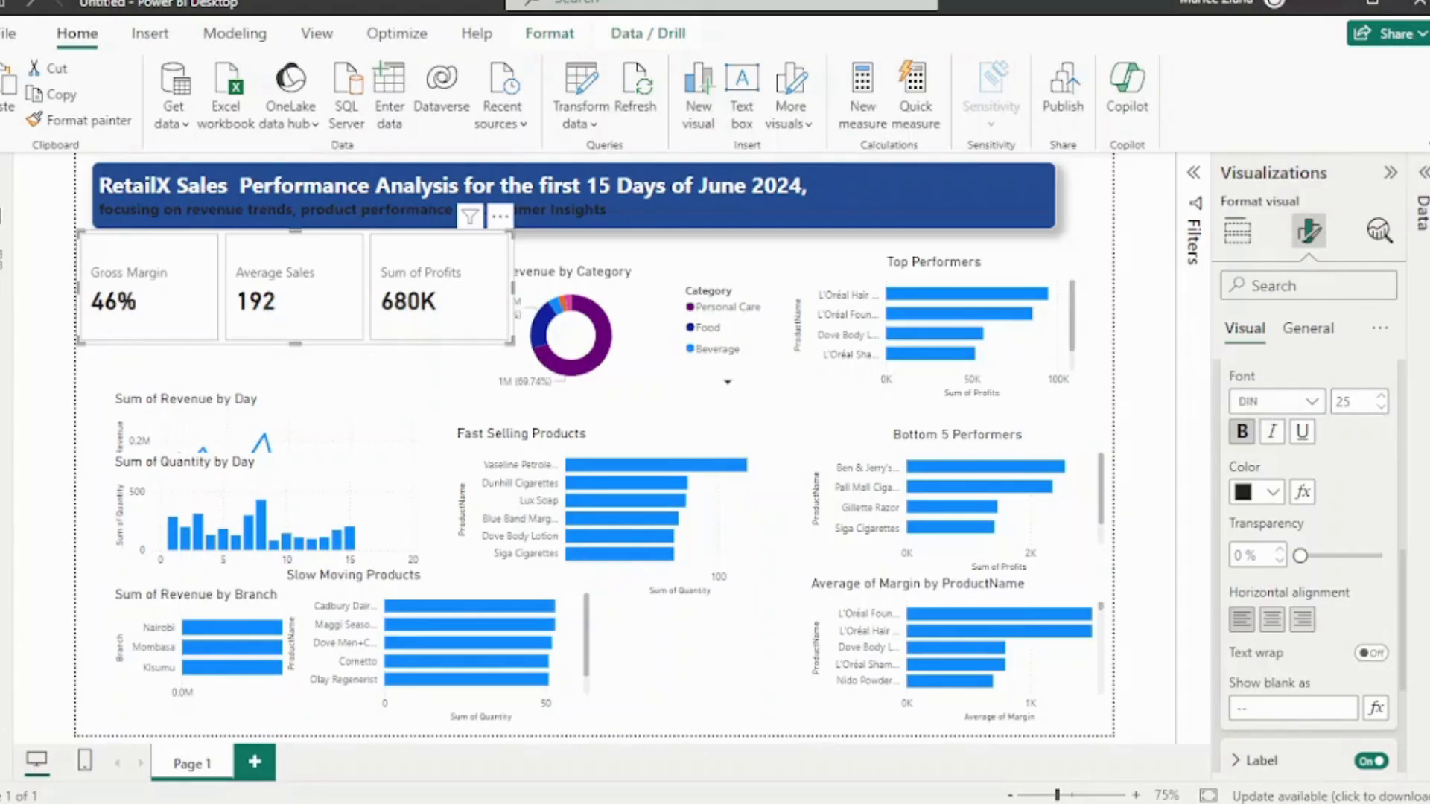
Examine the card's callout label settings, including font, position and spacing
{"action": "scroll", "coordinate": [1308, 558], "scroll_direction": "down", "scroll_amount": 3}
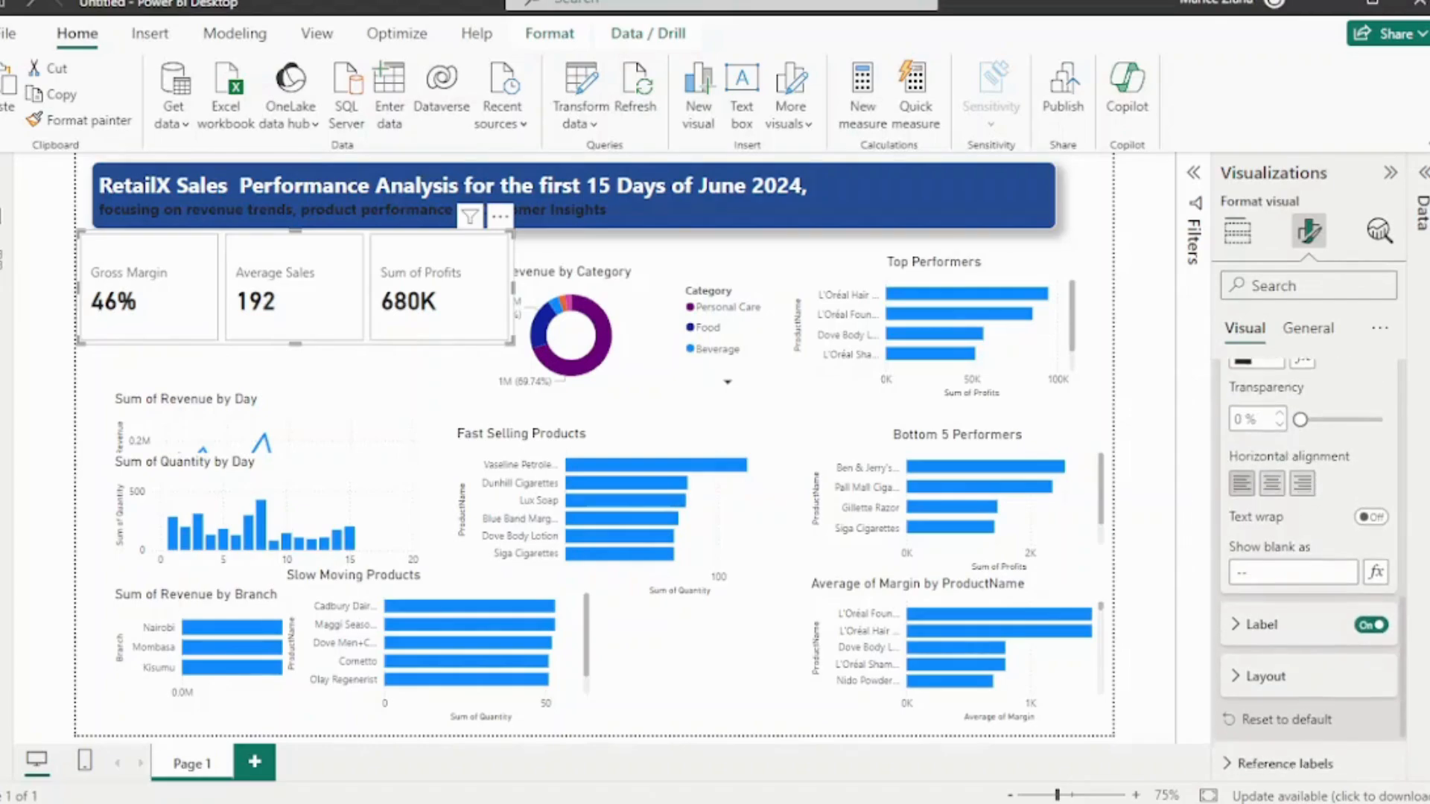
{"action": "scroll", "coordinate": [1309, 558], "scroll_direction": "down", "scroll_amount": 2}
{"action": "left_click", "coordinate": [1261, 523]}
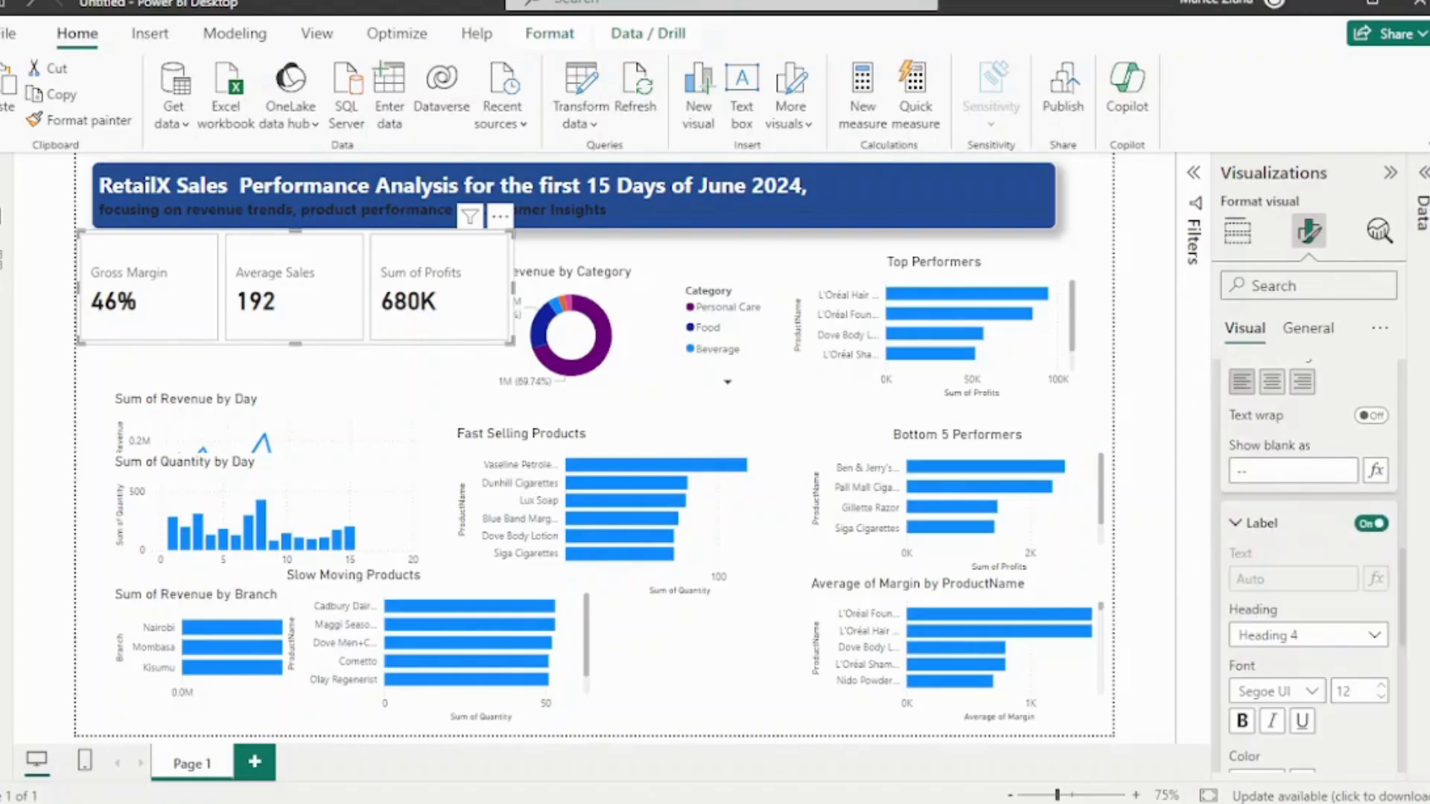
{"action": "scroll", "coordinate": [1308, 558], "scroll_direction": "down", "scroll_amount": 3}
{"action": "scroll", "coordinate": [1309, 559], "scroll_direction": "down", "scroll_amount": 5}
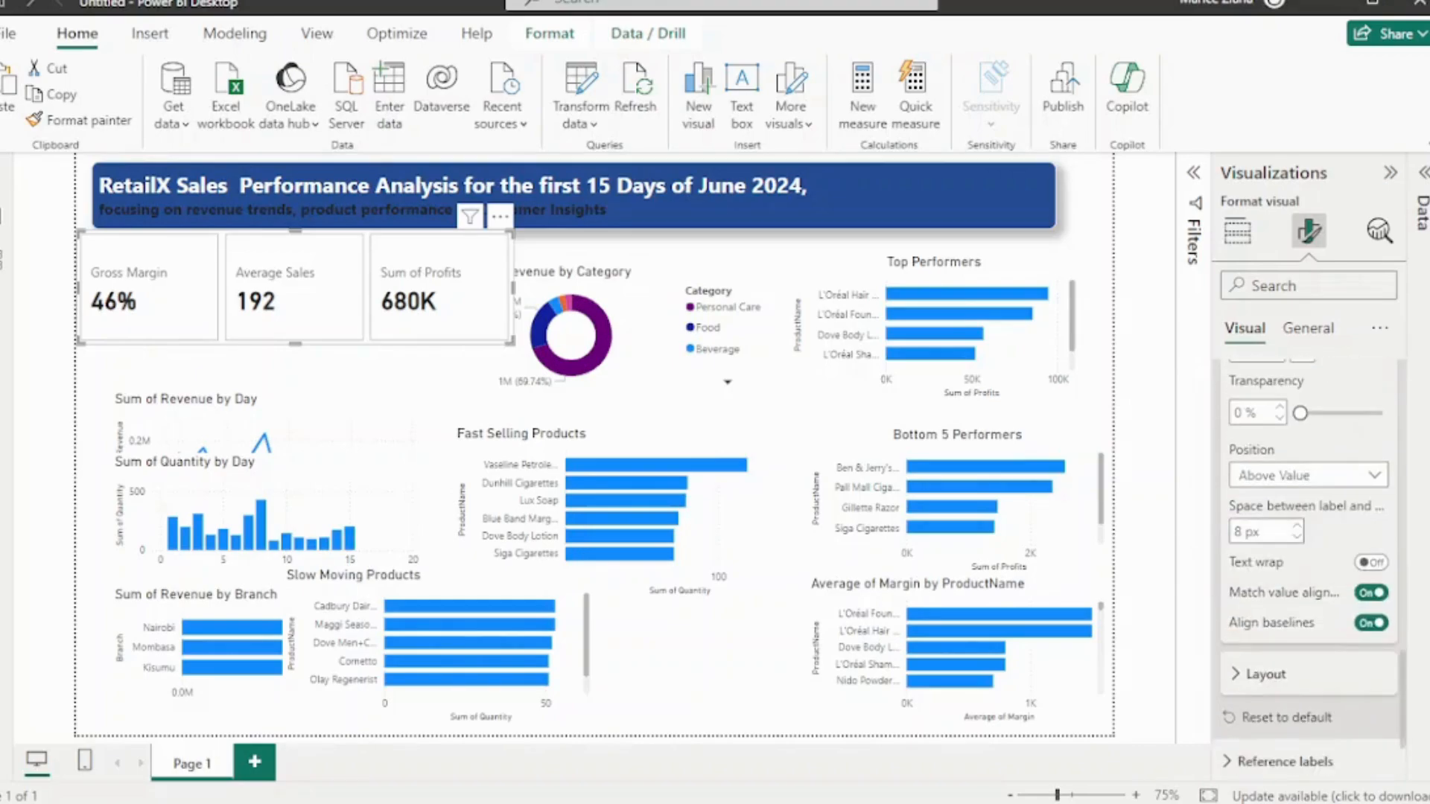
{"action": "scroll", "coordinate": [1308, 558], "scroll_direction": "up", "scroll_amount": 2}
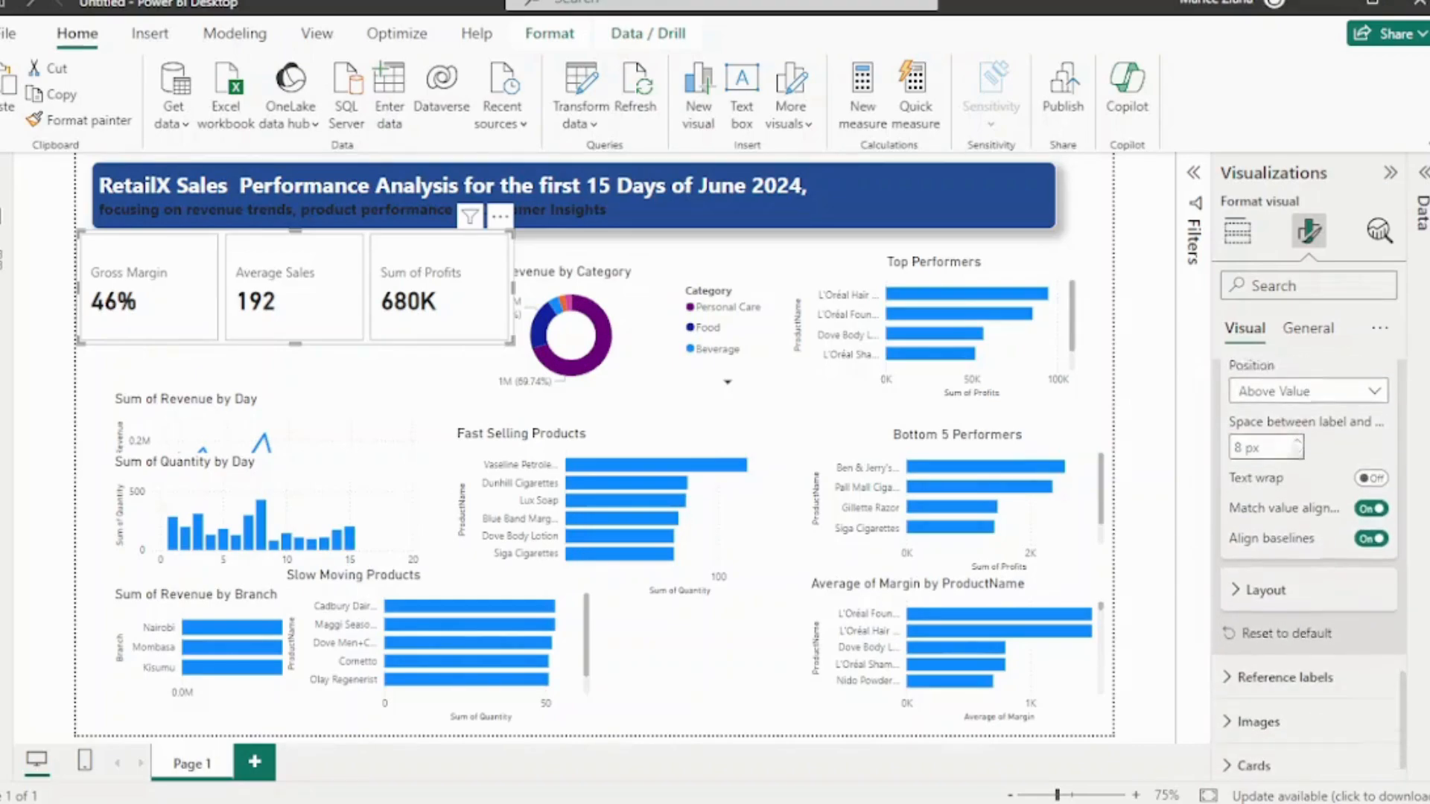
{"action": "scroll", "coordinate": [1309, 559], "scroll_direction": "down", "scroll_amount": 2}
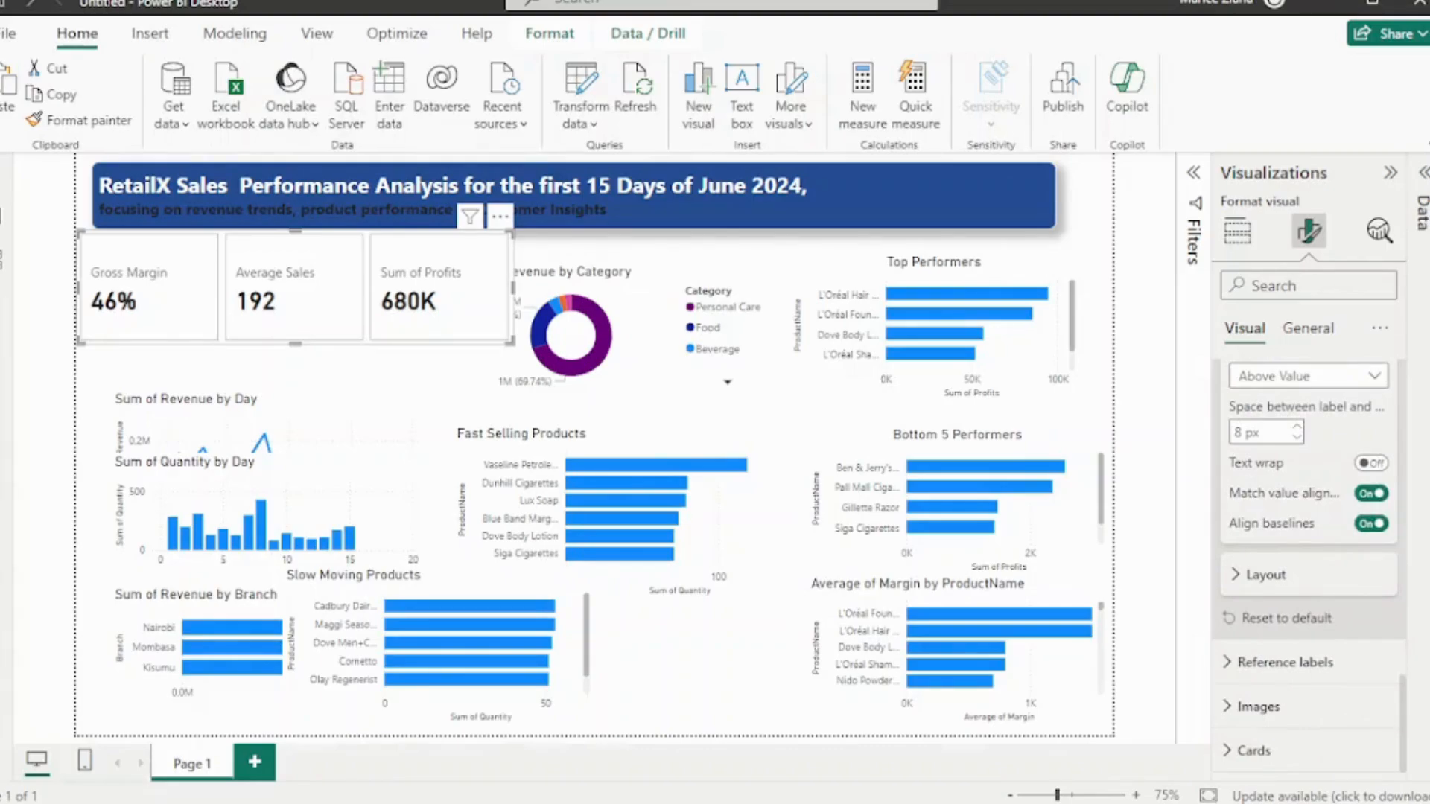
Turn on the visual border and the shadow in the effects of the three-value card
{"action": "left_click", "coordinate": [1307, 328]}
{"action": "left_click", "coordinate": [1250, 426]}
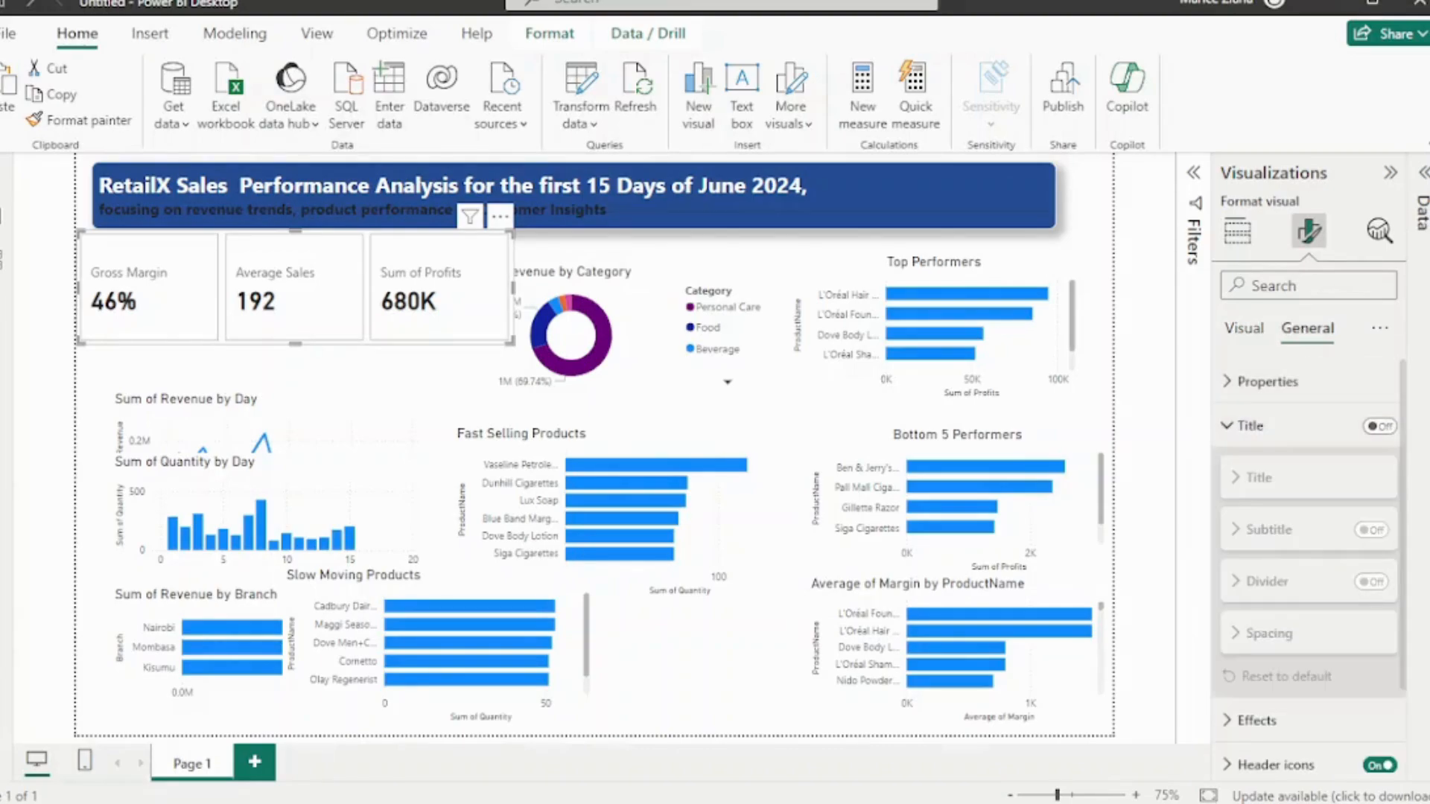
{"action": "left_click", "coordinate": [1250, 426]}
{"action": "left_click", "coordinate": [1257, 470]}
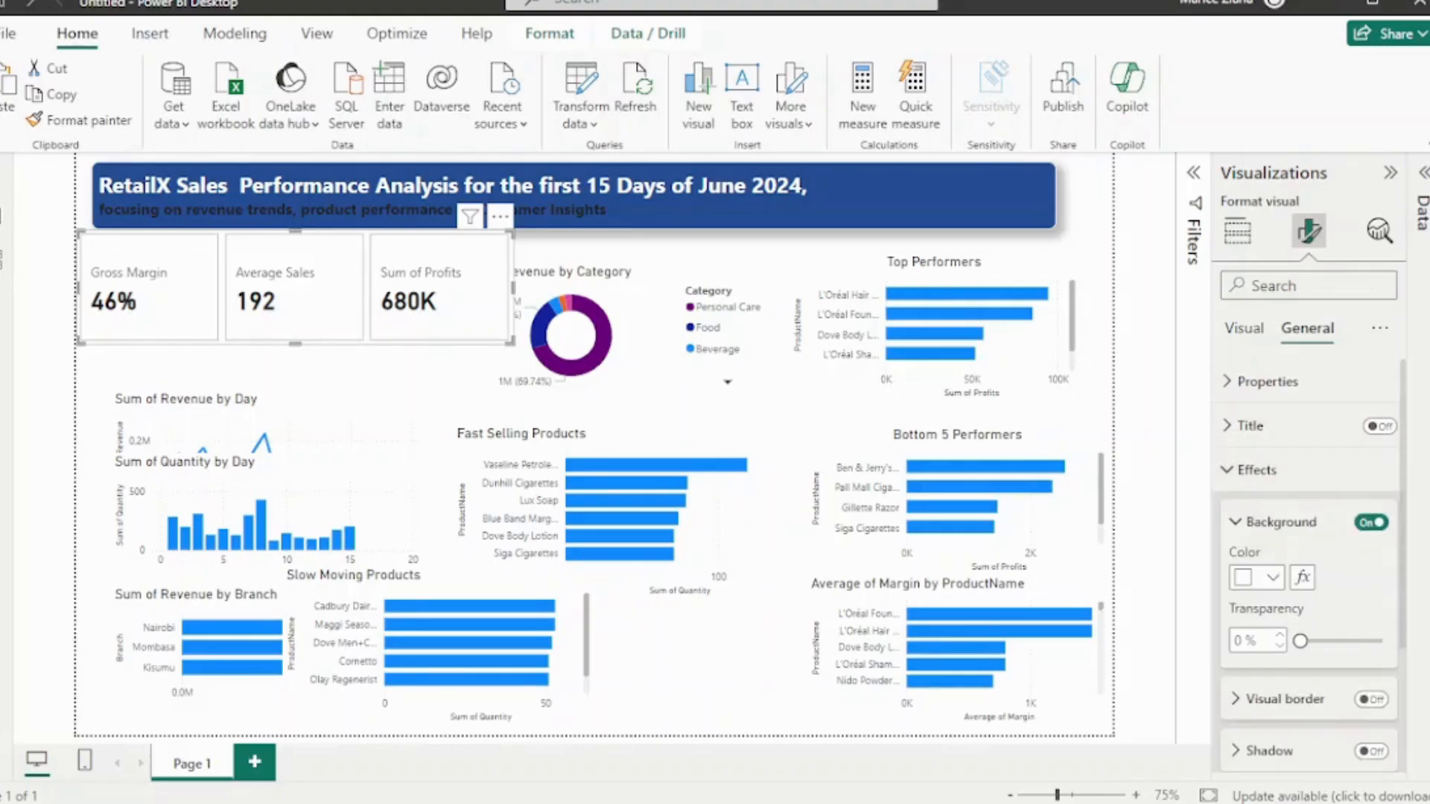
{"action": "scroll", "coordinate": [1308, 566], "scroll_direction": "down", "scroll_amount": 3}
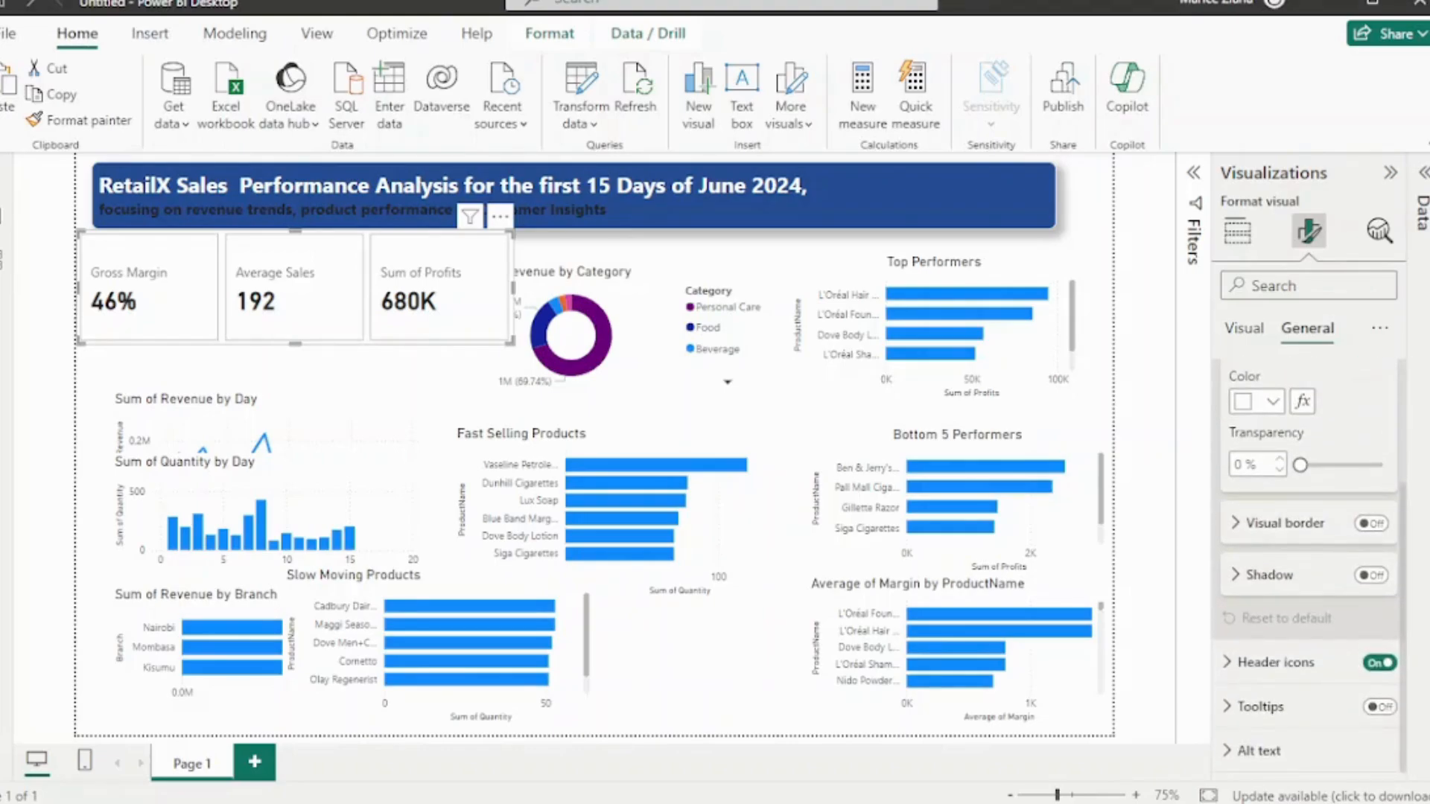
{"action": "left_click", "coordinate": [1370, 523]}
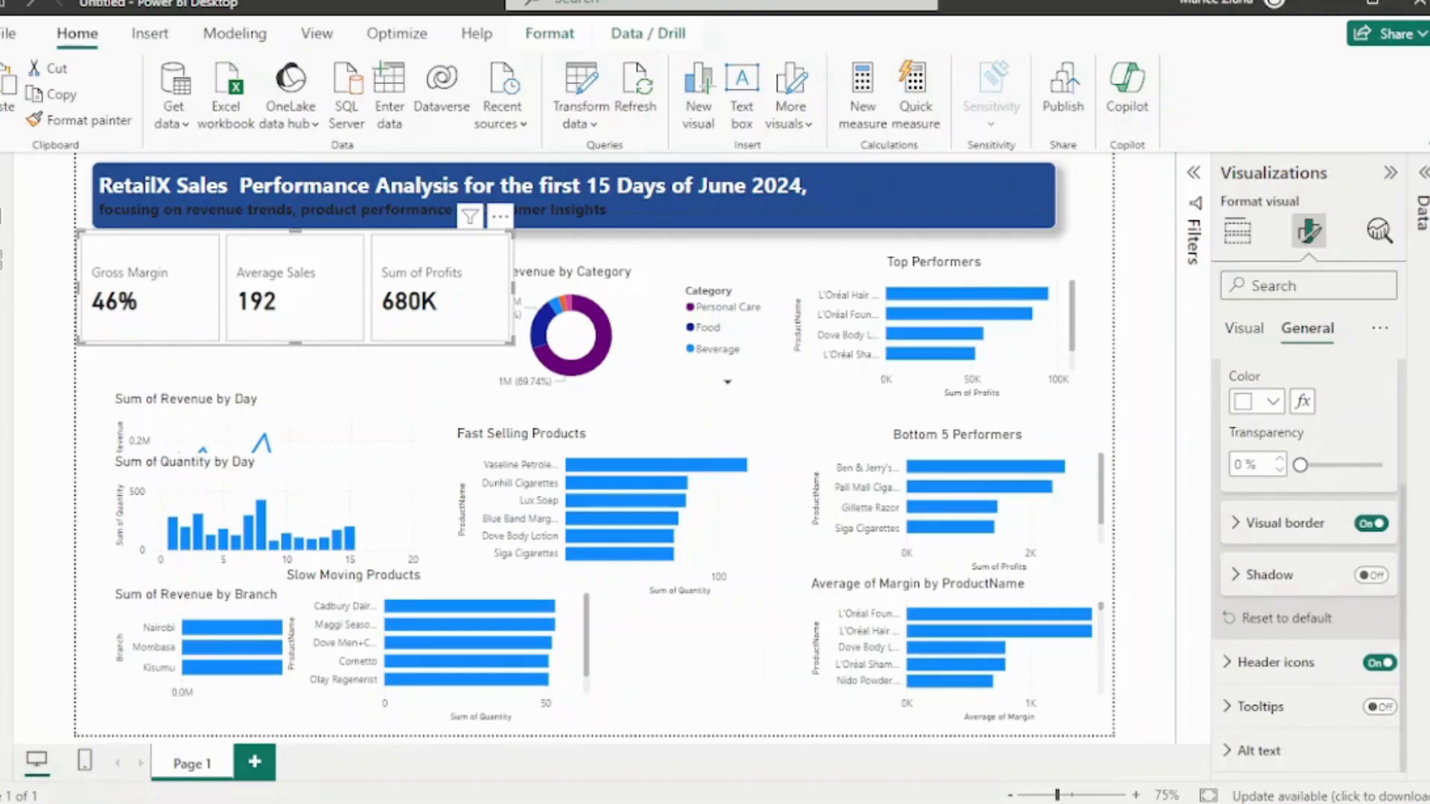
{"action": "left_click", "coordinate": [1370, 575]}
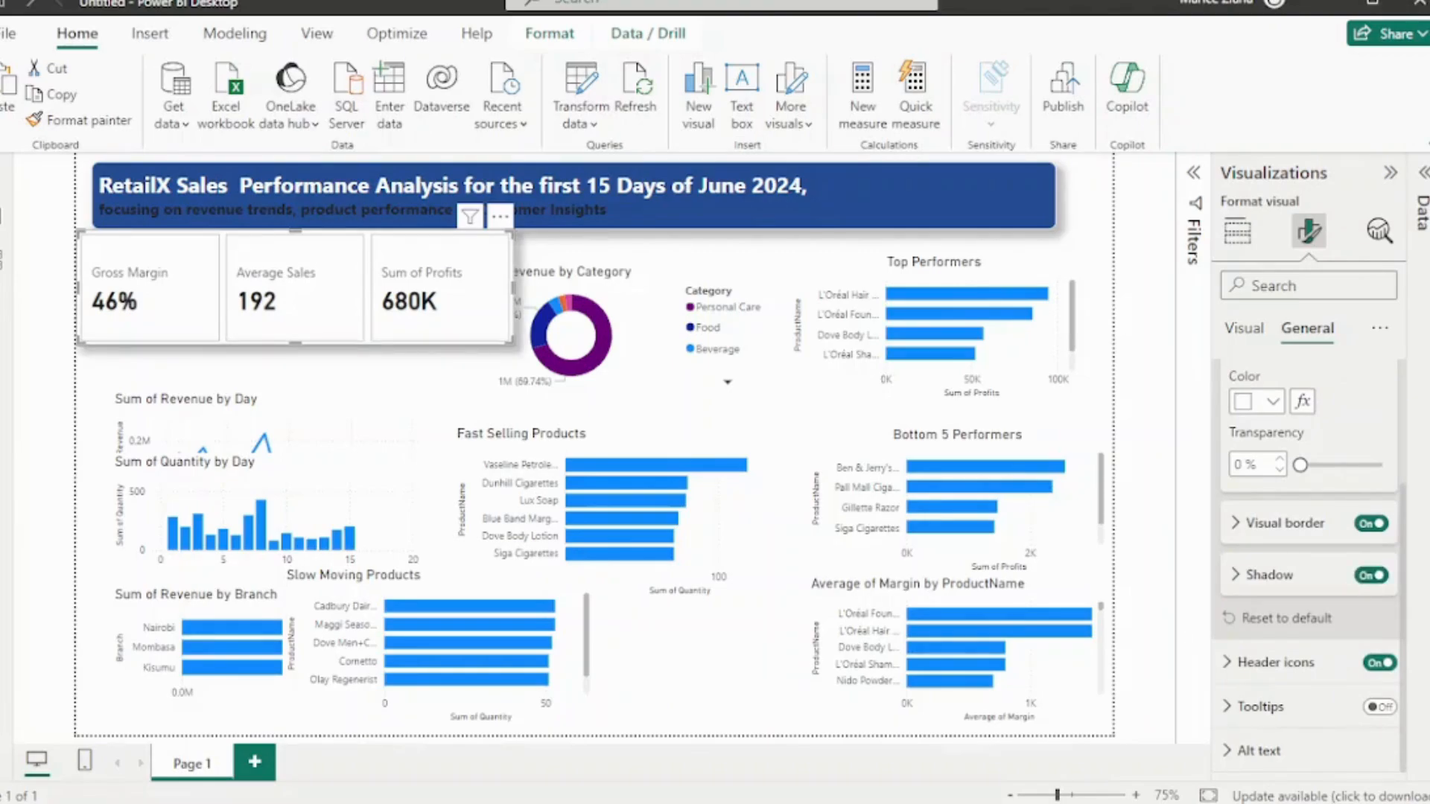
Round the corners of the card's visual border to 6 px
{"action": "left_click", "coordinate": [1236, 575]}
{"action": "left_click", "coordinate": [1236, 523]}
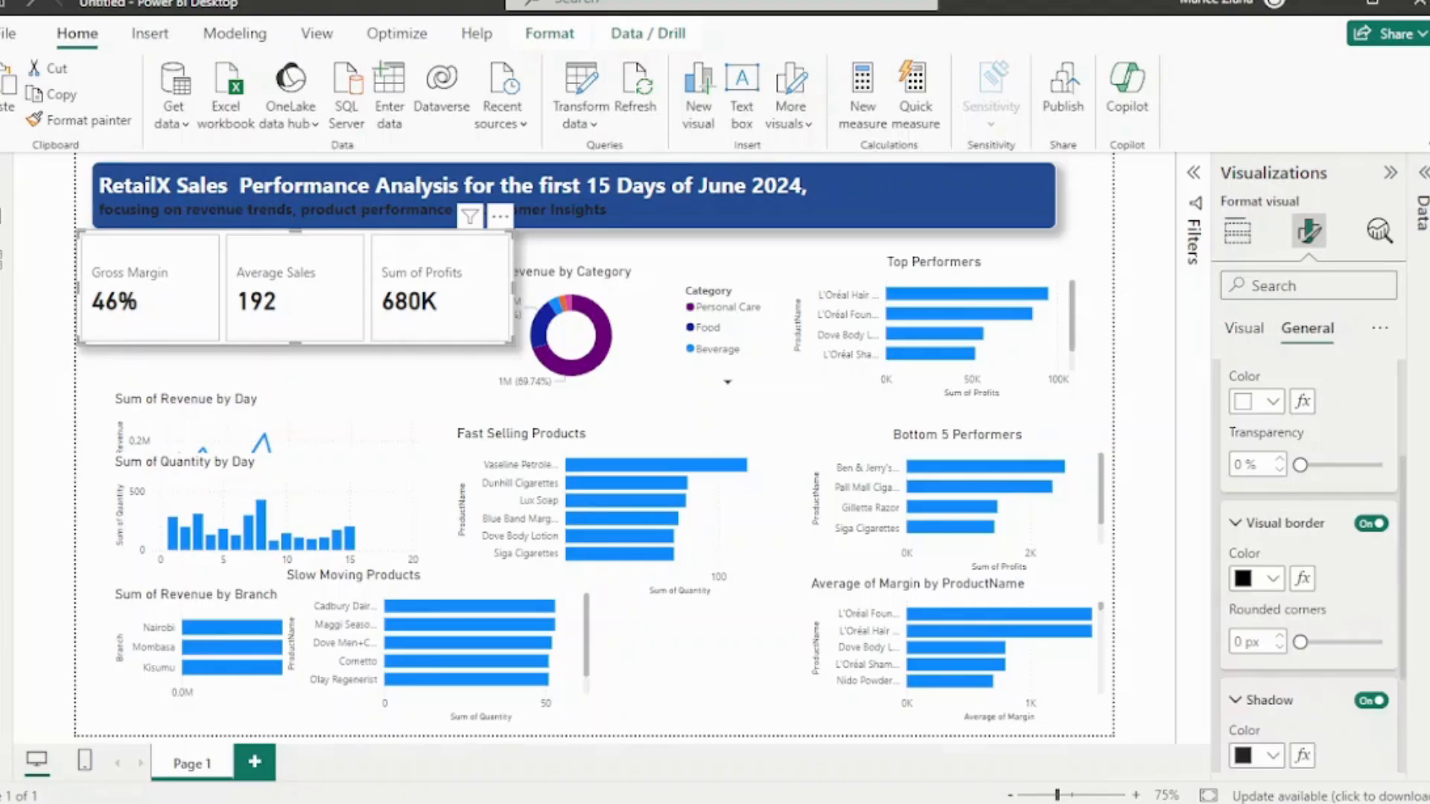
{"action": "left_click_drag", "start_coordinate": [1301, 642], "coordinate": [1317, 642]}
{"action": "scroll", "coordinate": [1317, 643], "scroll_direction": "down", "scroll_amount": 3}
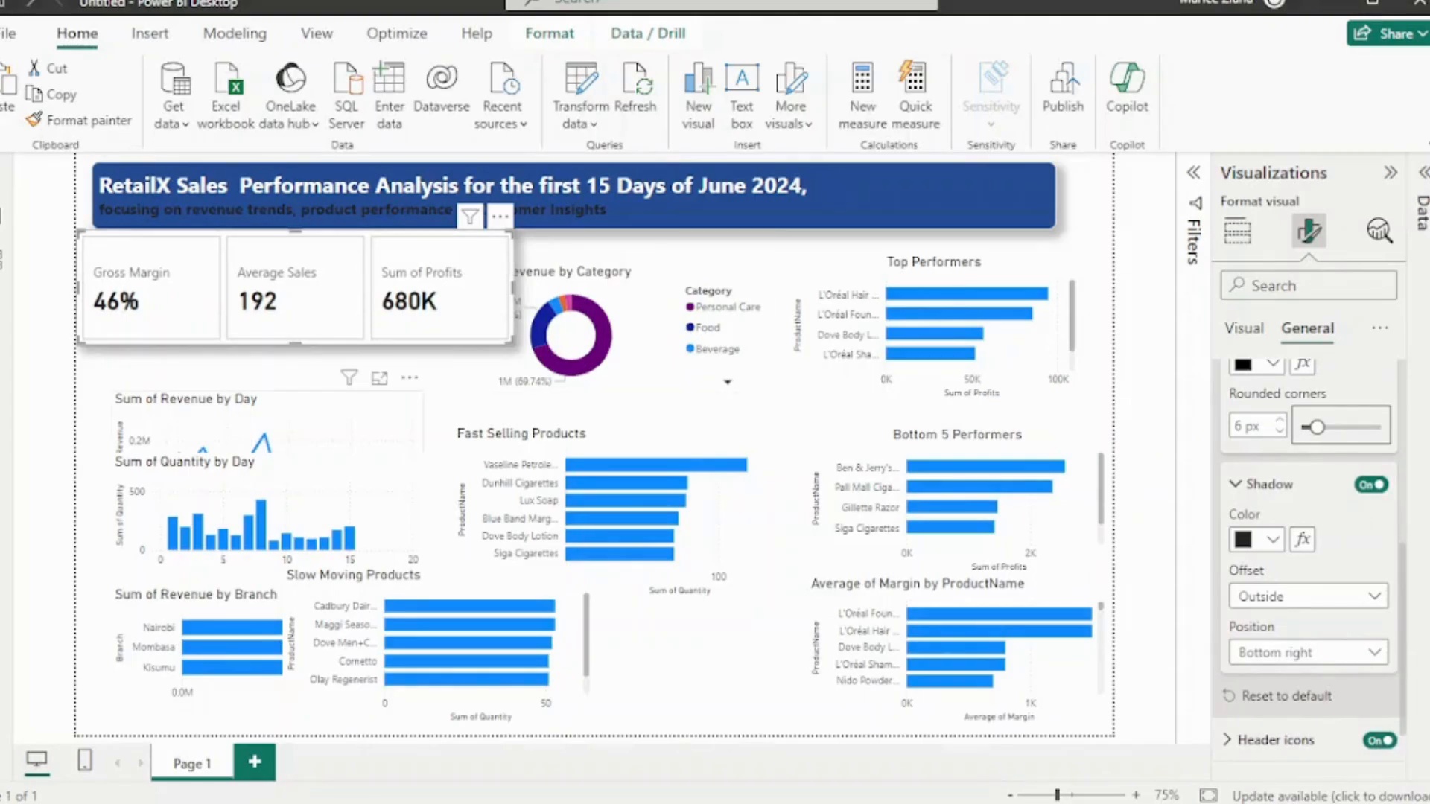
Shrink the three-value card clear of the Sum of Revenue by Category chart and shift it slightly right and down
{"action": "left_click", "coordinate": [328, 419]}
{"action": "left_click", "coordinate": [646, 328]}
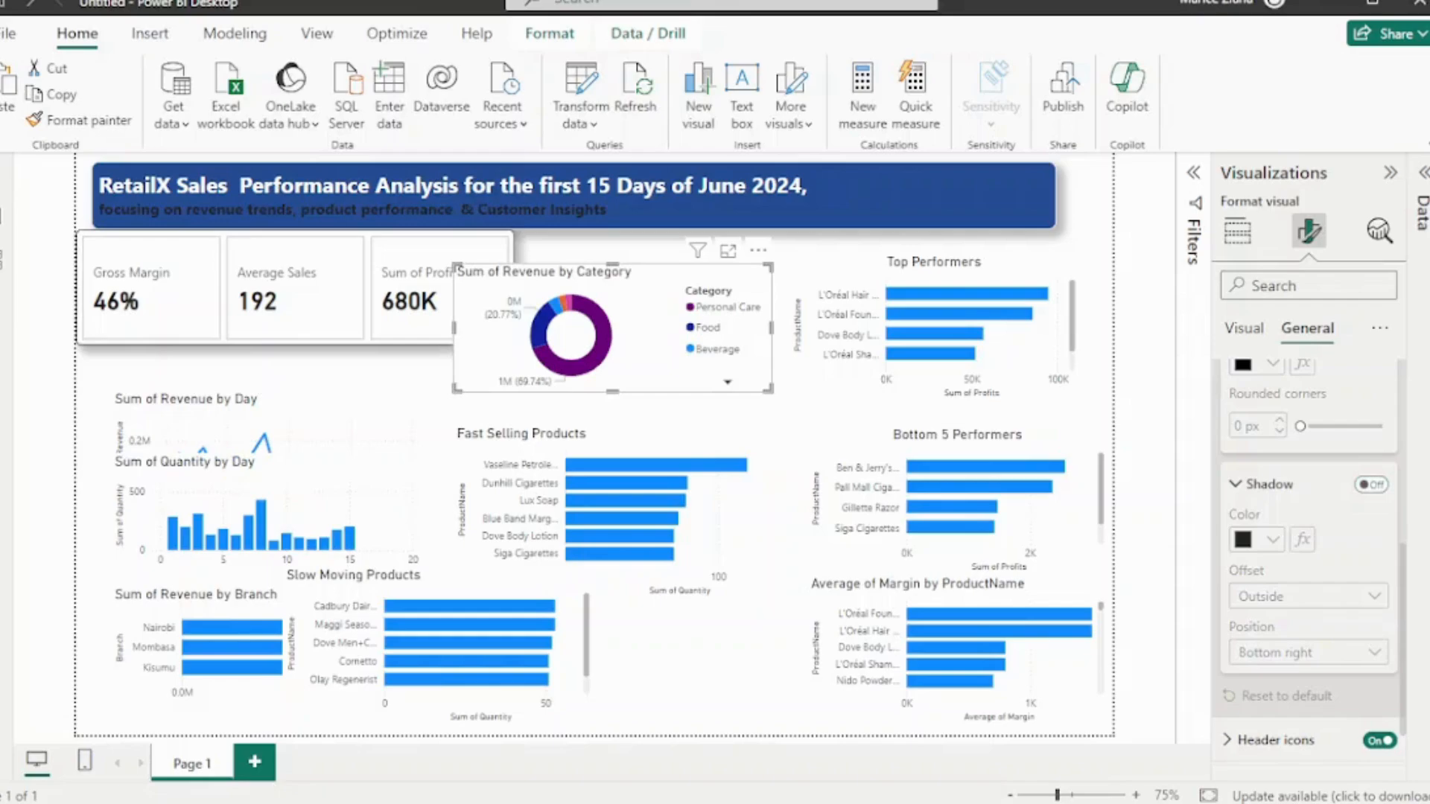
{"action": "left_click", "coordinate": [328, 418]}
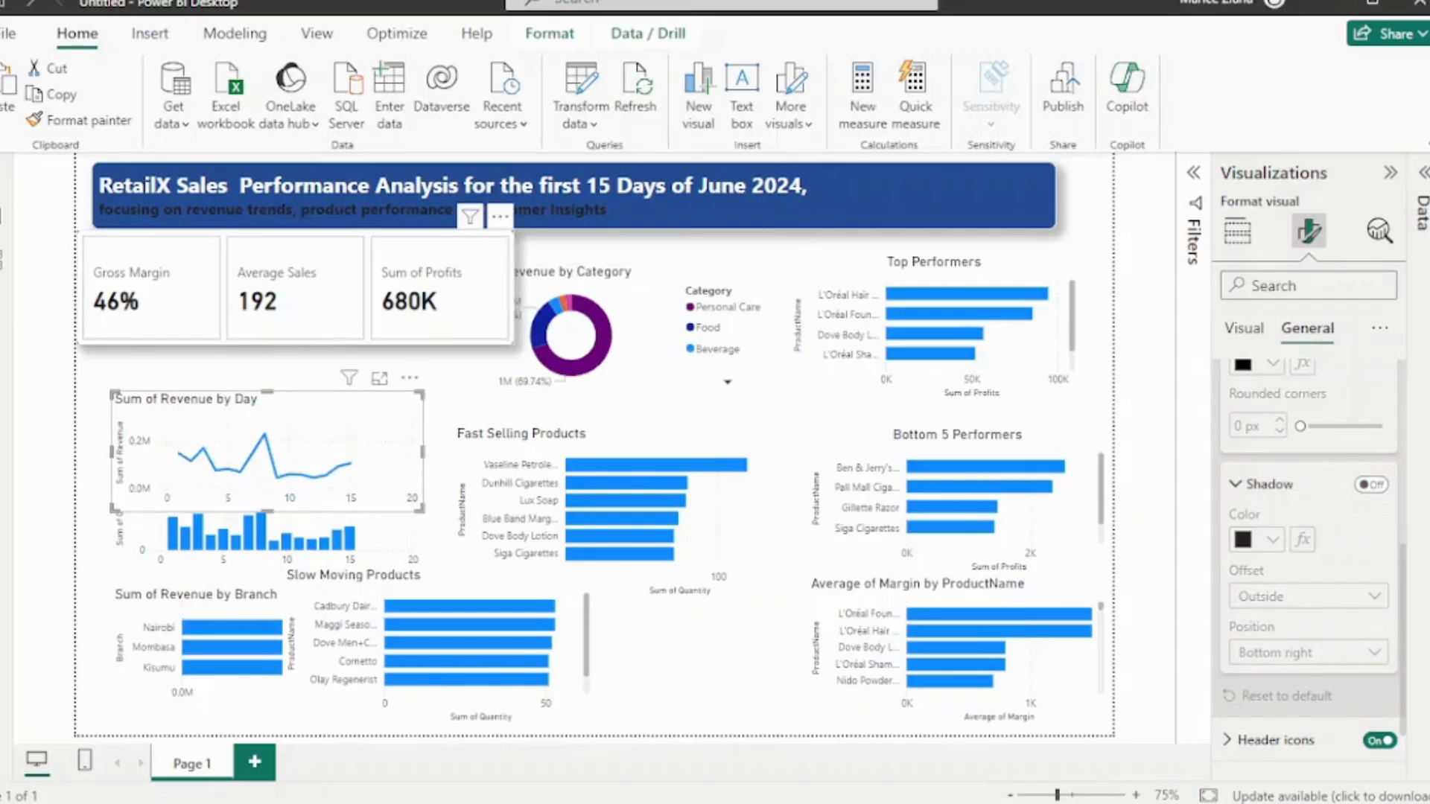
{"action": "left_click", "coordinate": [469, 325]}
{"action": "left_click_drag", "start_coordinate": [512, 344], "coordinate": [425, 328]}
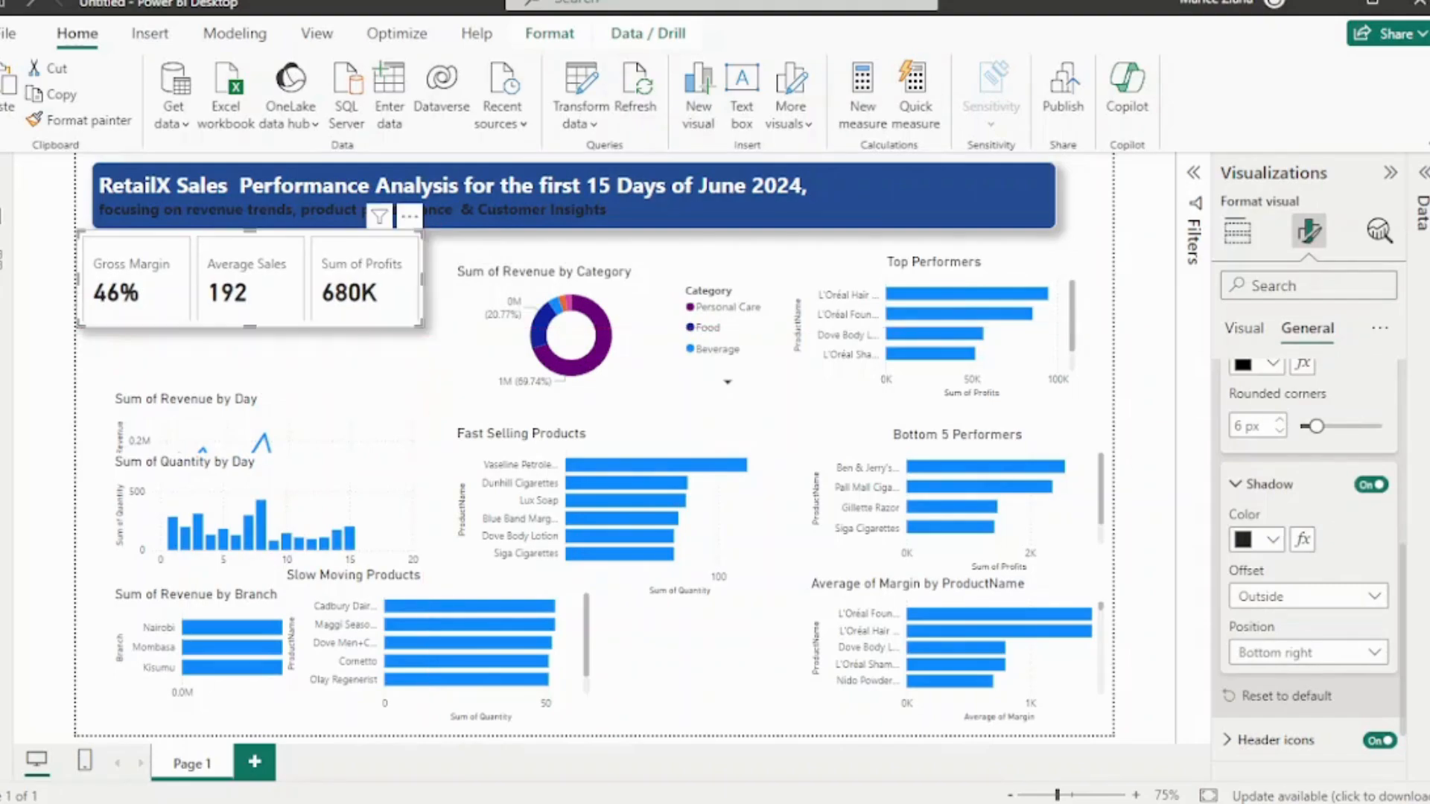
{"action": "left_click", "coordinate": [358, 362]}
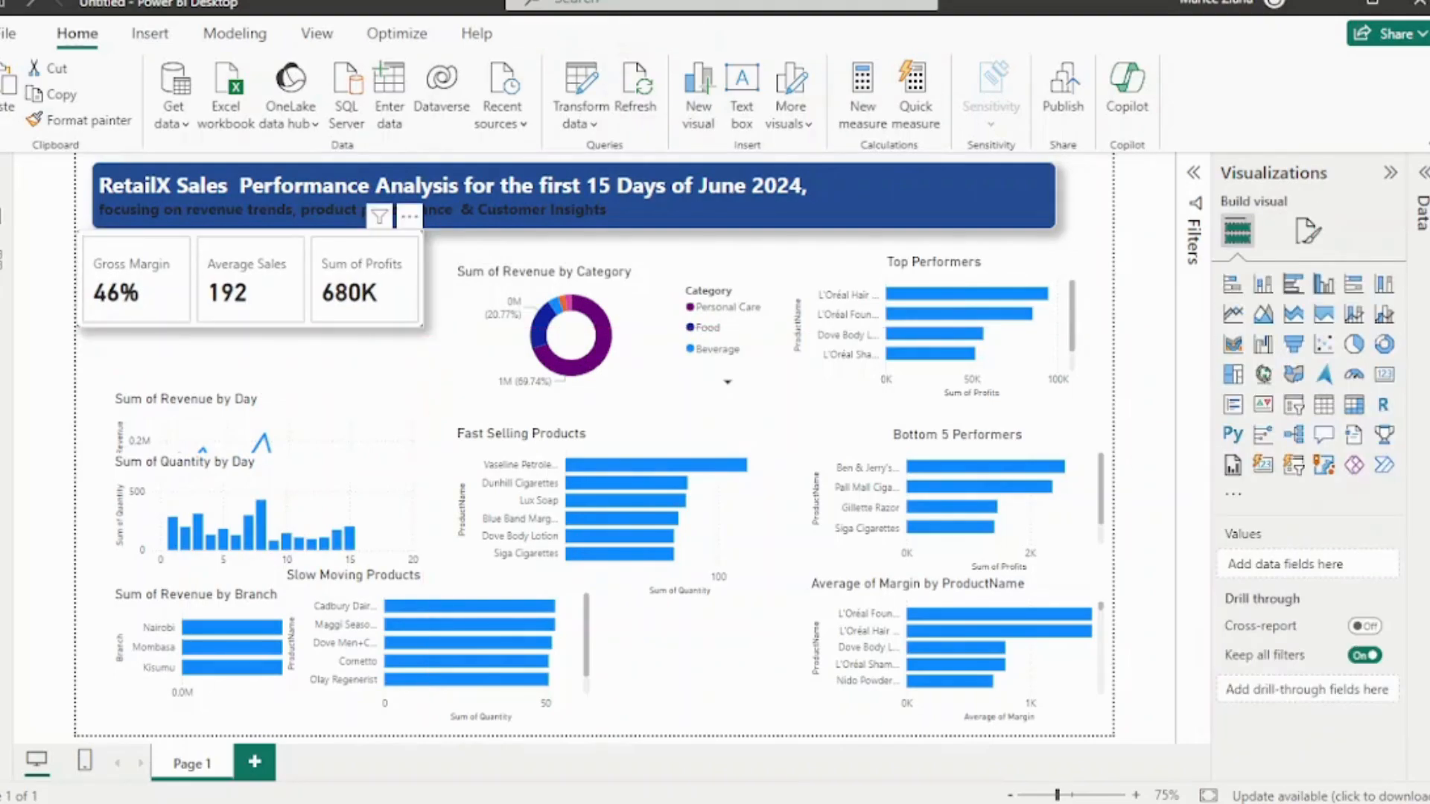
{"action": "mouse_move", "coordinate": [298, 298]}
{"action": "left_mouse_down"}
{"action": "mouse_move", "coordinate": [328, 322]}
{"action": "mouse_move", "coordinate": [300, 323]}
{"action": "mouse_move", "coordinate": [294, 297]}
{"action": "mouse_move", "coordinate": [315, 305]}
{"action": "left_mouse_up"}
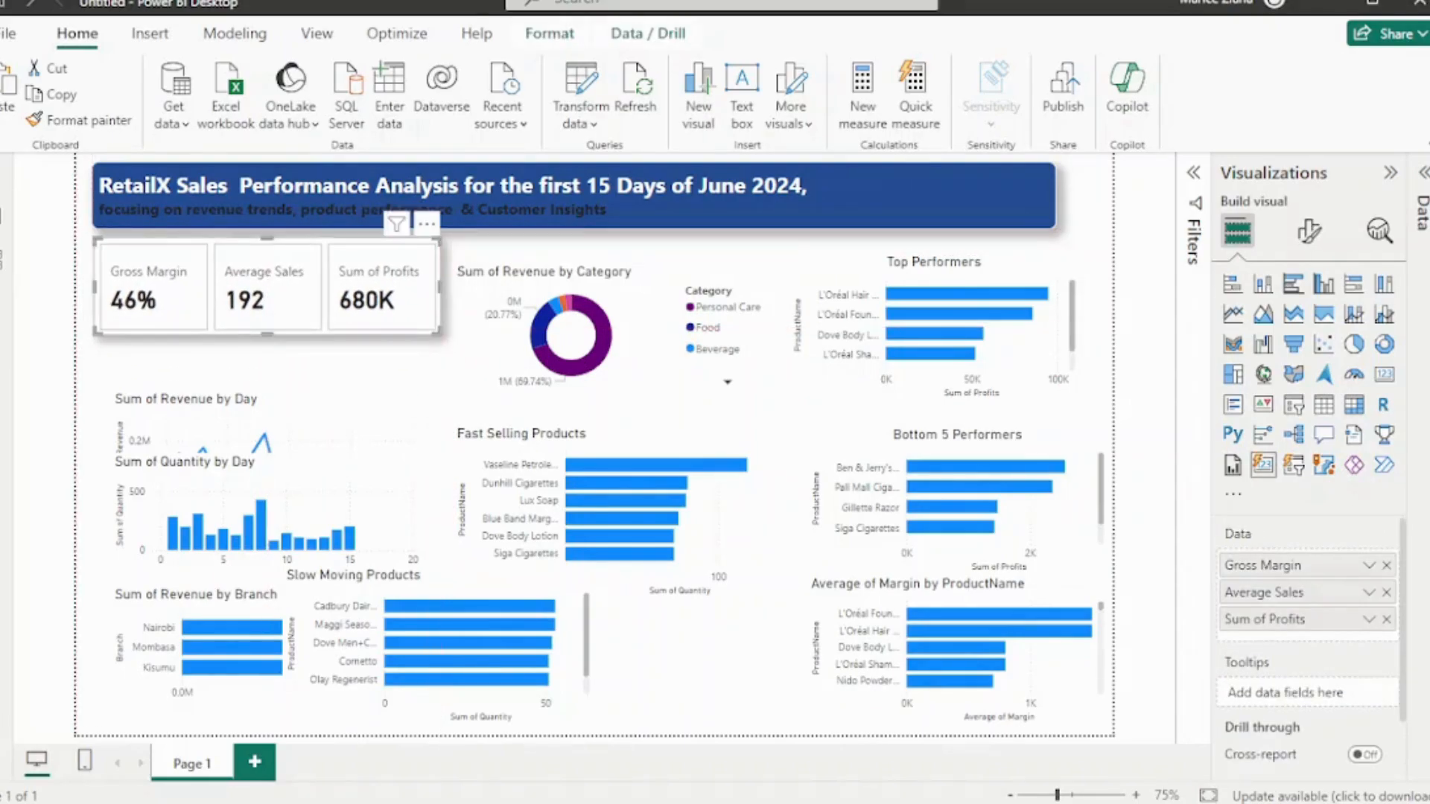
{"action": "left_click", "coordinate": [328, 365]}
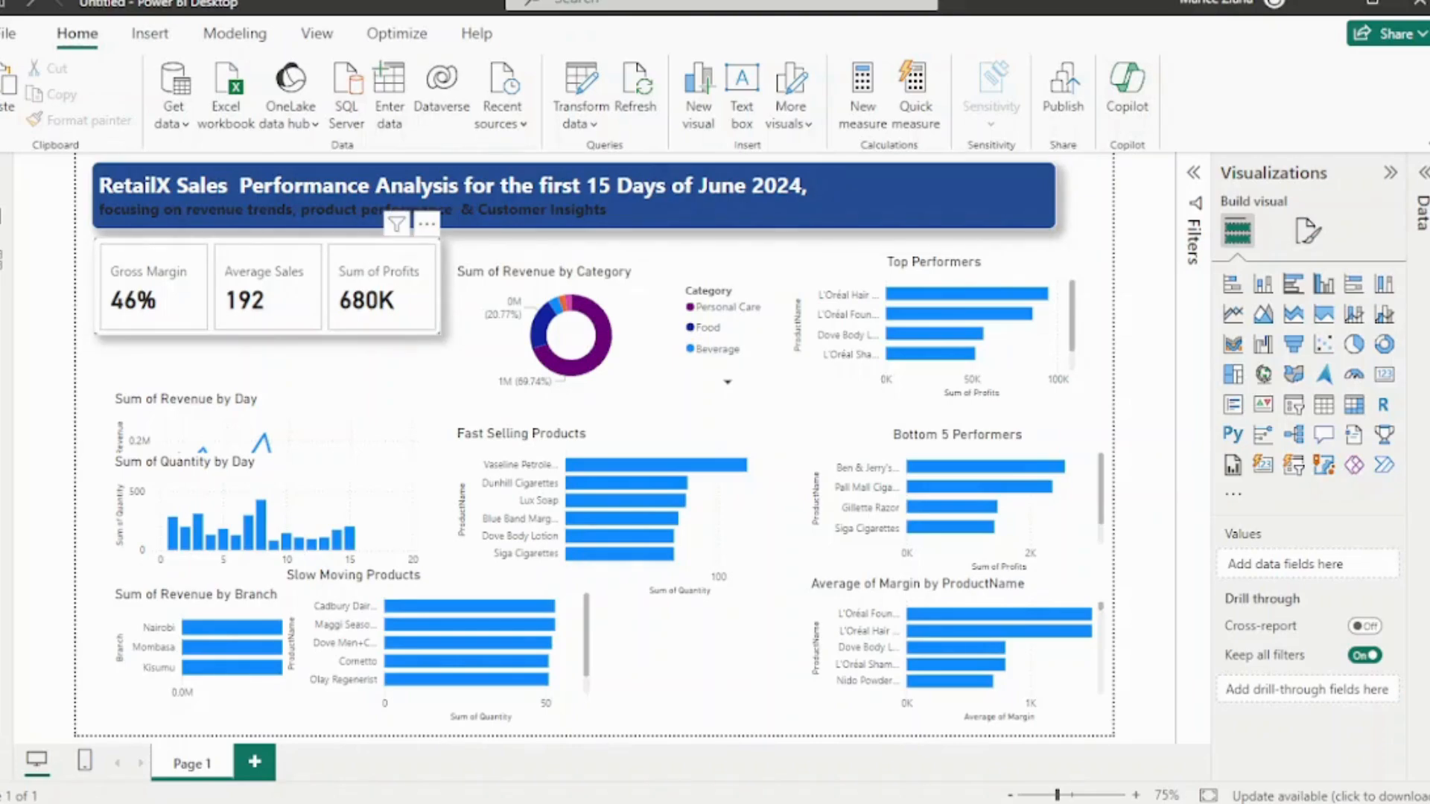
Examine the three-value card's layout, overflow and callout value formatting settings
{"action": "left_click", "coordinate": [298, 312]}
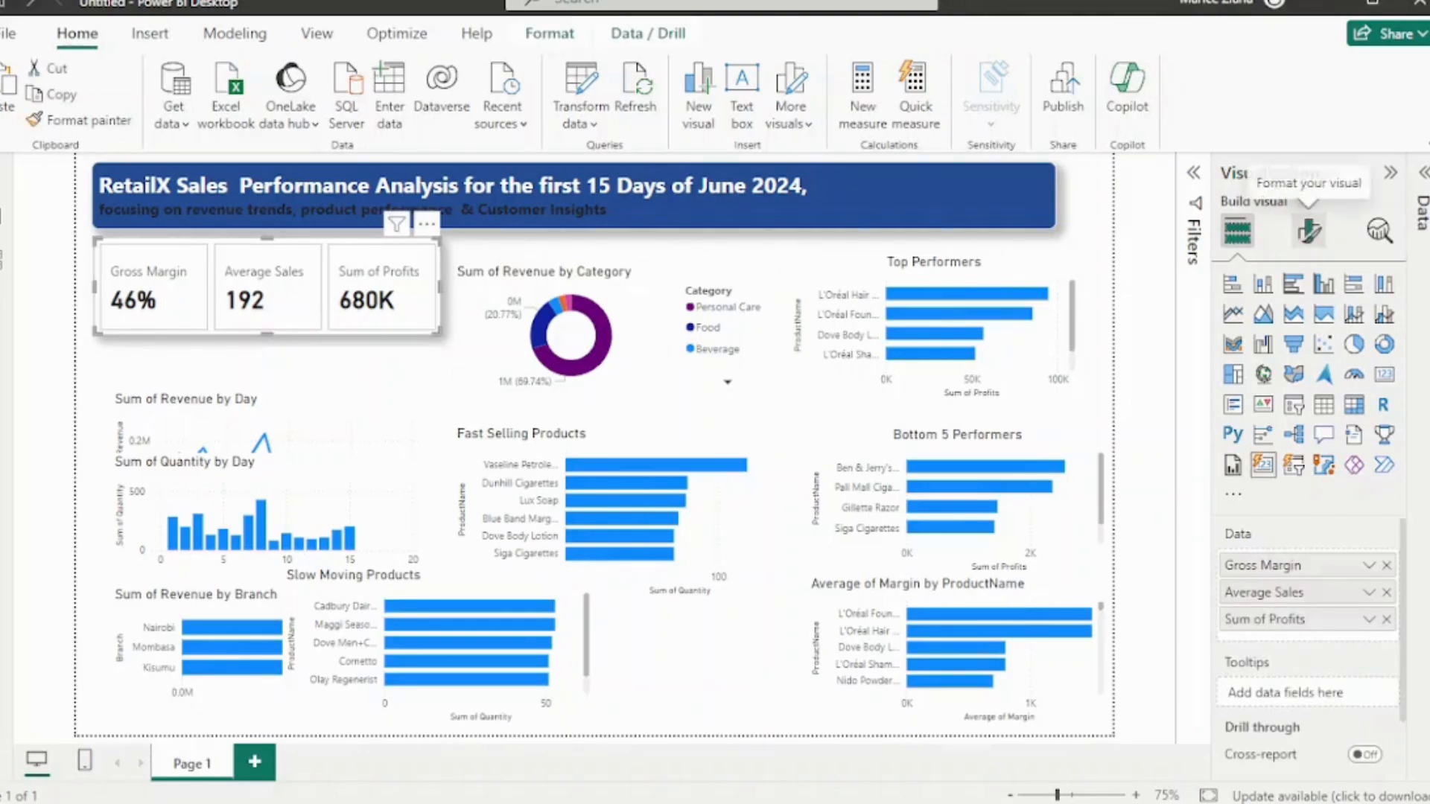
{"action": "left_click", "coordinate": [1308, 230]}
{"action": "left_click", "coordinate": [1257, 381]}
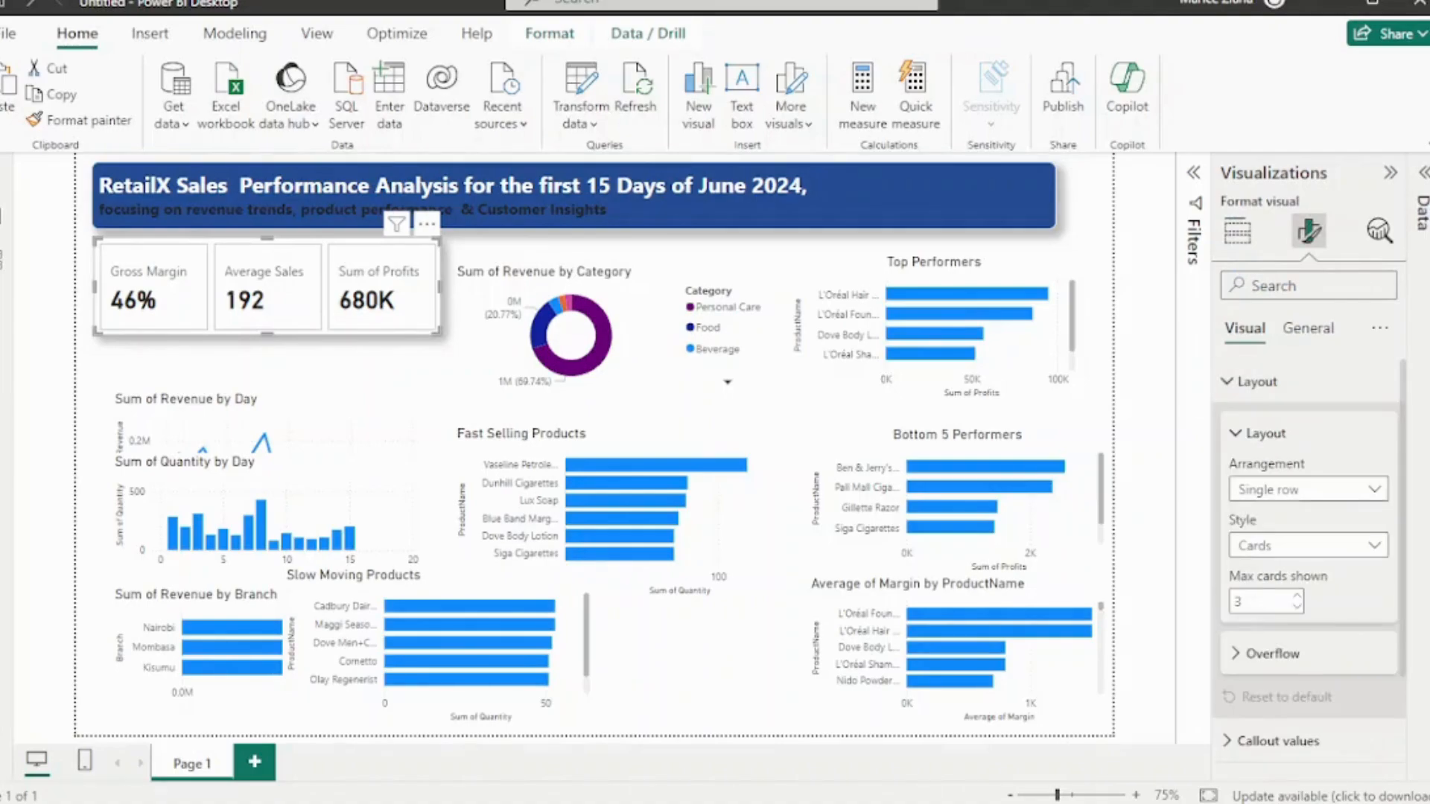
{"action": "scroll", "coordinate": [1309, 559], "scroll_direction": "down", "scroll_amount": 2}
{"action": "scroll", "coordinate": [1308, 543], "scroll_direction": "down", "scroll_amount": 1}
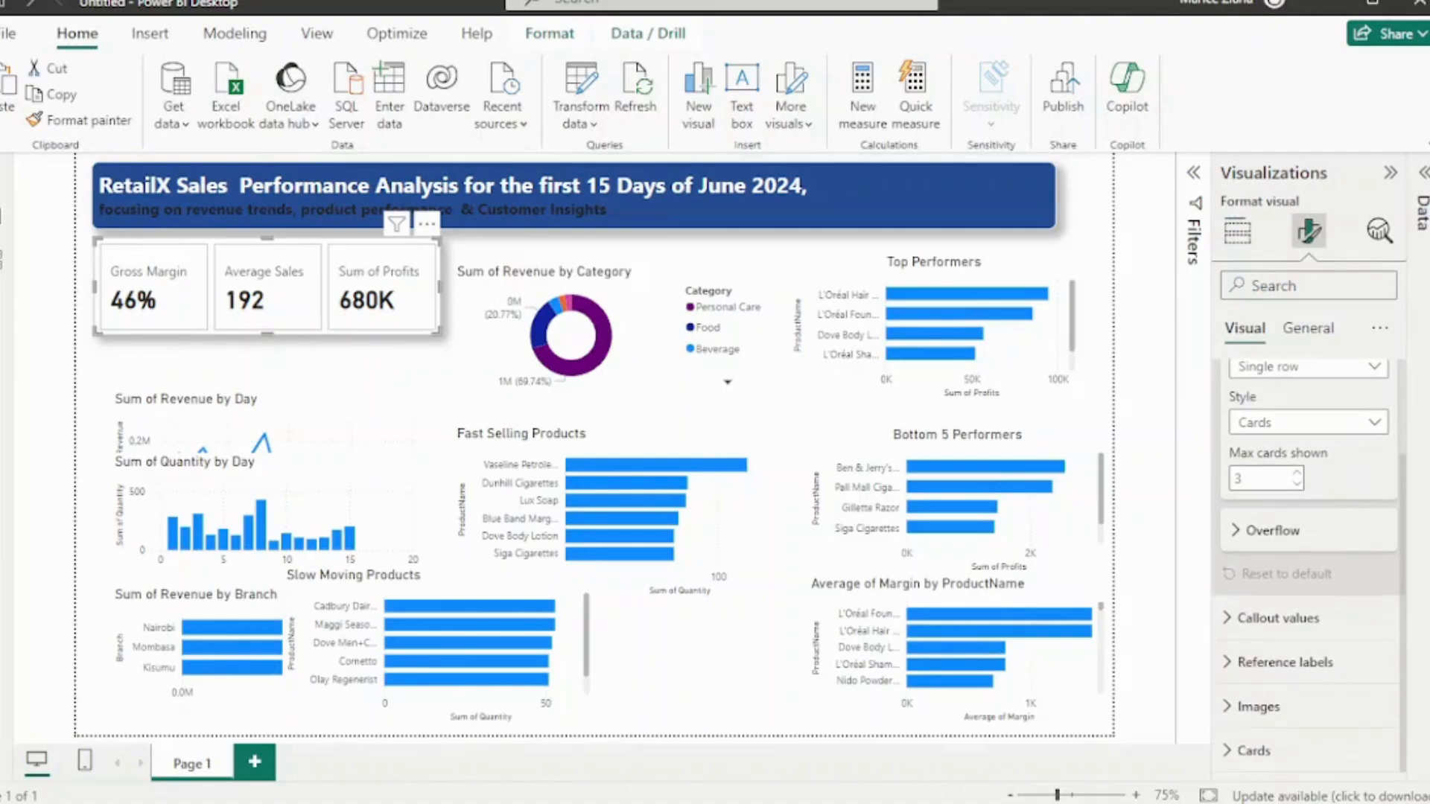
{"action": "left_click", "coordinate": [1272, 530]}
{"action": "scroll", "coordinate": [1308, 566], "scroll_direction": "down", "scroll_amount": 2}
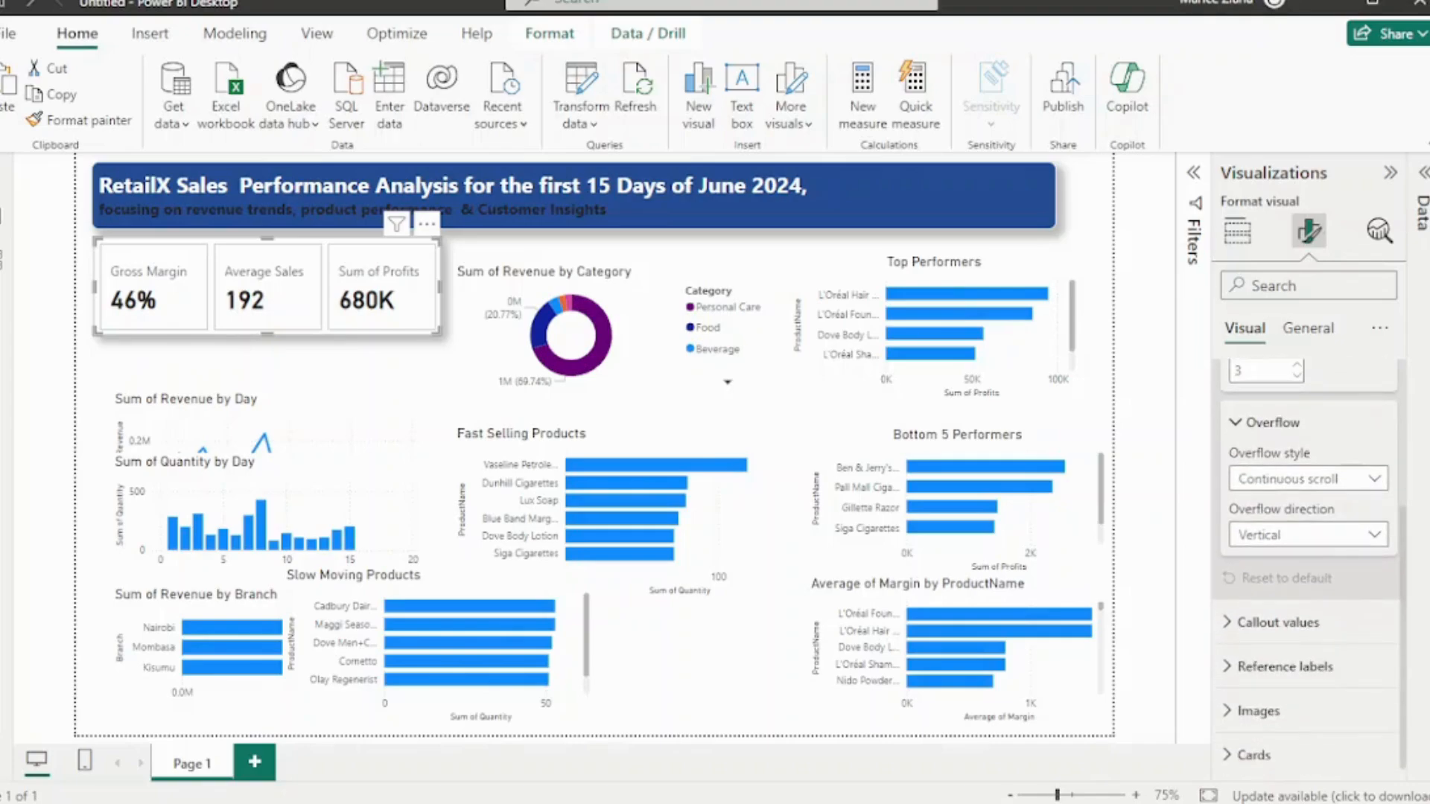
{"action": "left_click", "coordinate": [1277, 622]}
{"action": "scroll", "coordinate": [1308, 622], "scroll_direction": "down", "scroll_amount": 2}
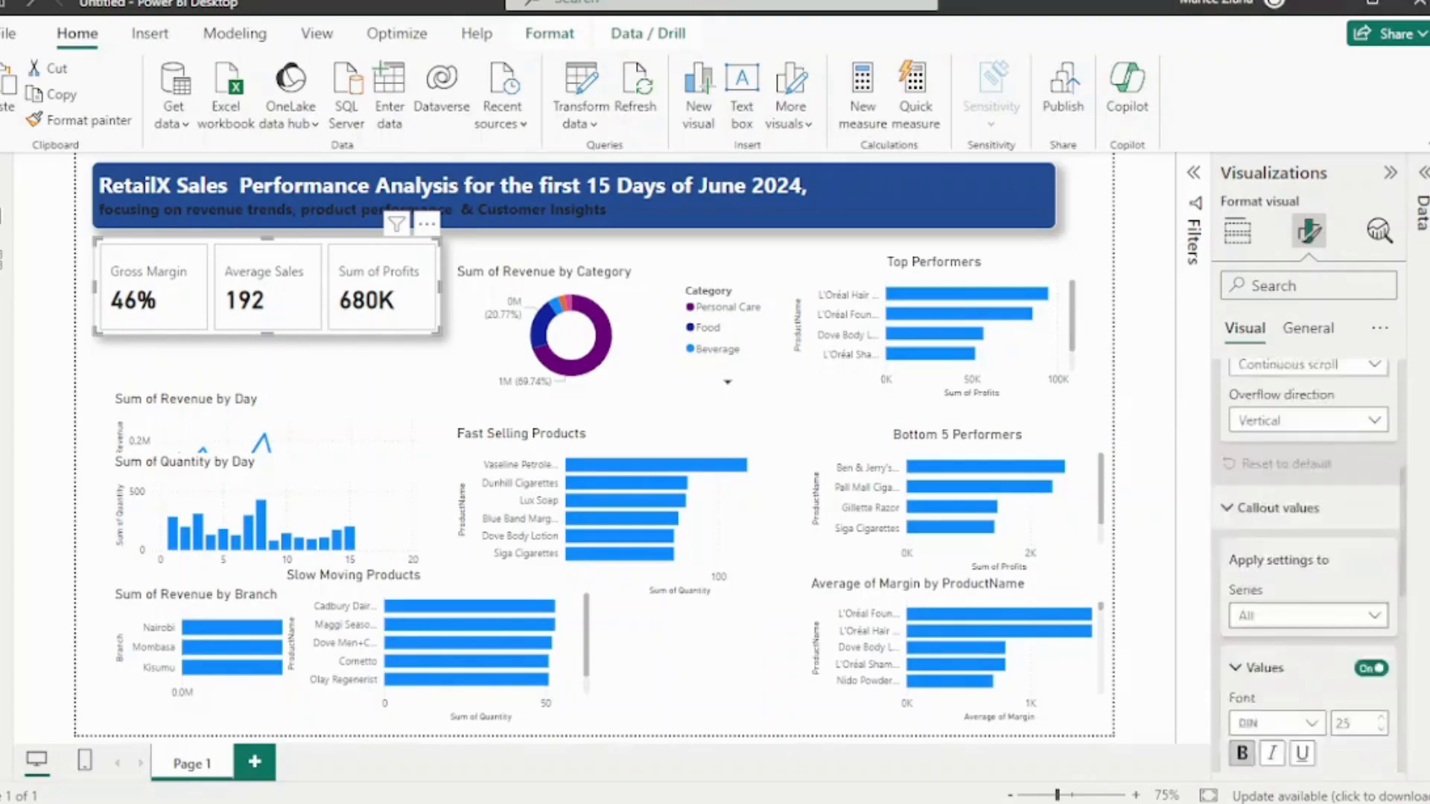
{"action": "scroll", "coordinate": [1308, 566], "scroll_direction": "down", "scroll_amount": 6}
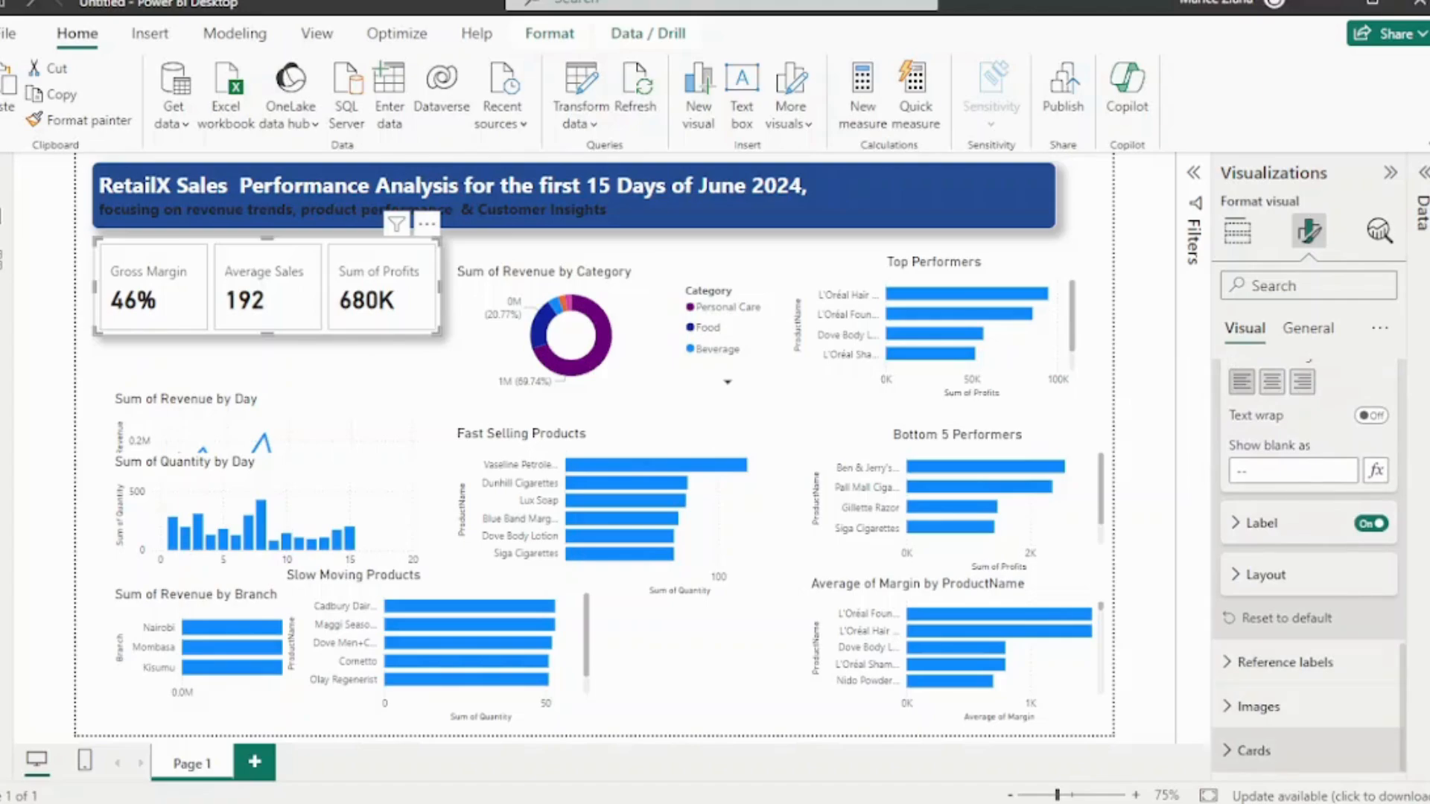
Turn off the background and border of the individual cards and shrink the three-value card visual slightly
{"action": "left_click", "coordinate": [1254, 751]}
{"action": "scroll", "coordinate": [1308, 745], "scroll_direction": "down", "scroll_amount": 5}
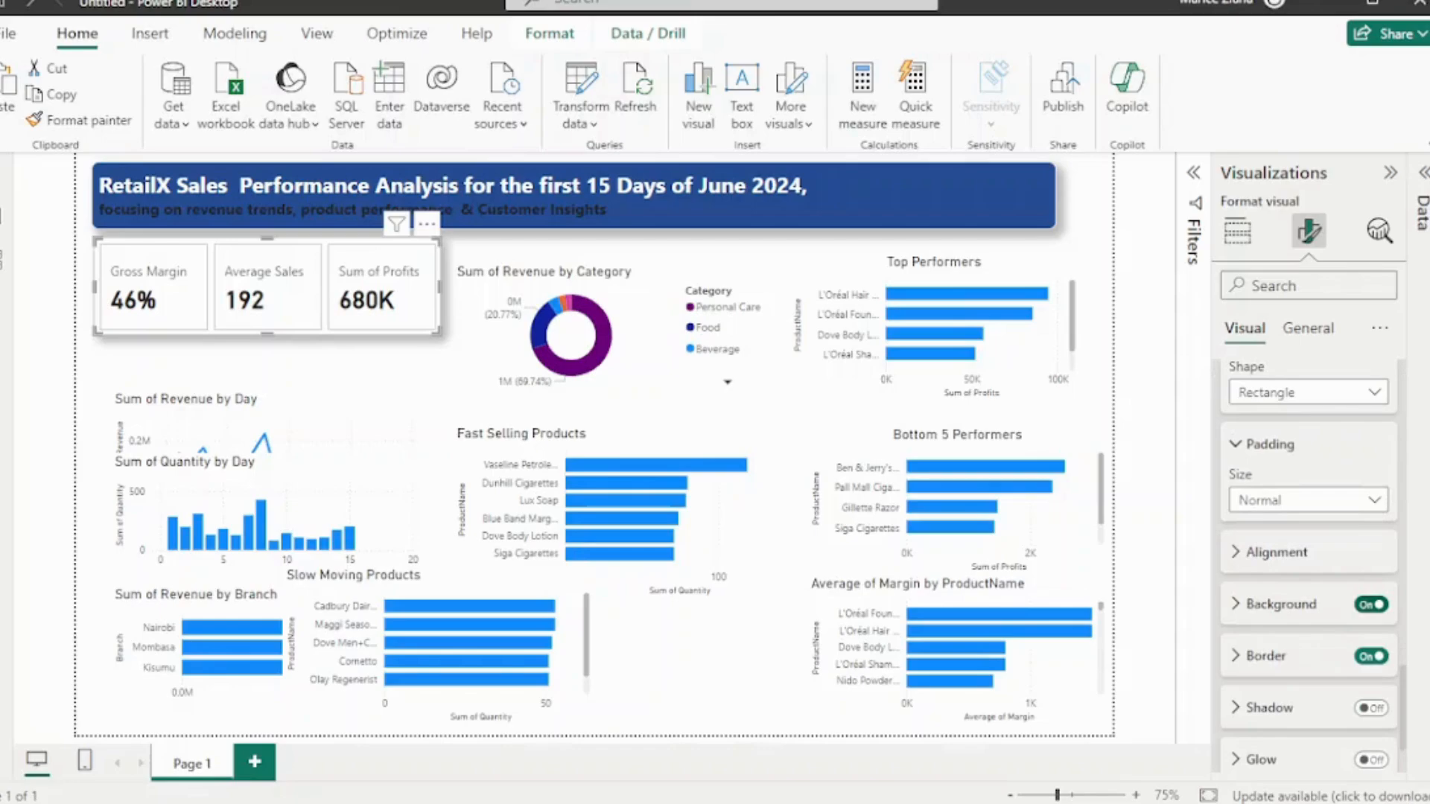
{"action": "left_click", "coordinate": [1370, 604]}
{"action": "left_click", "coordinate": [1370, 656]}
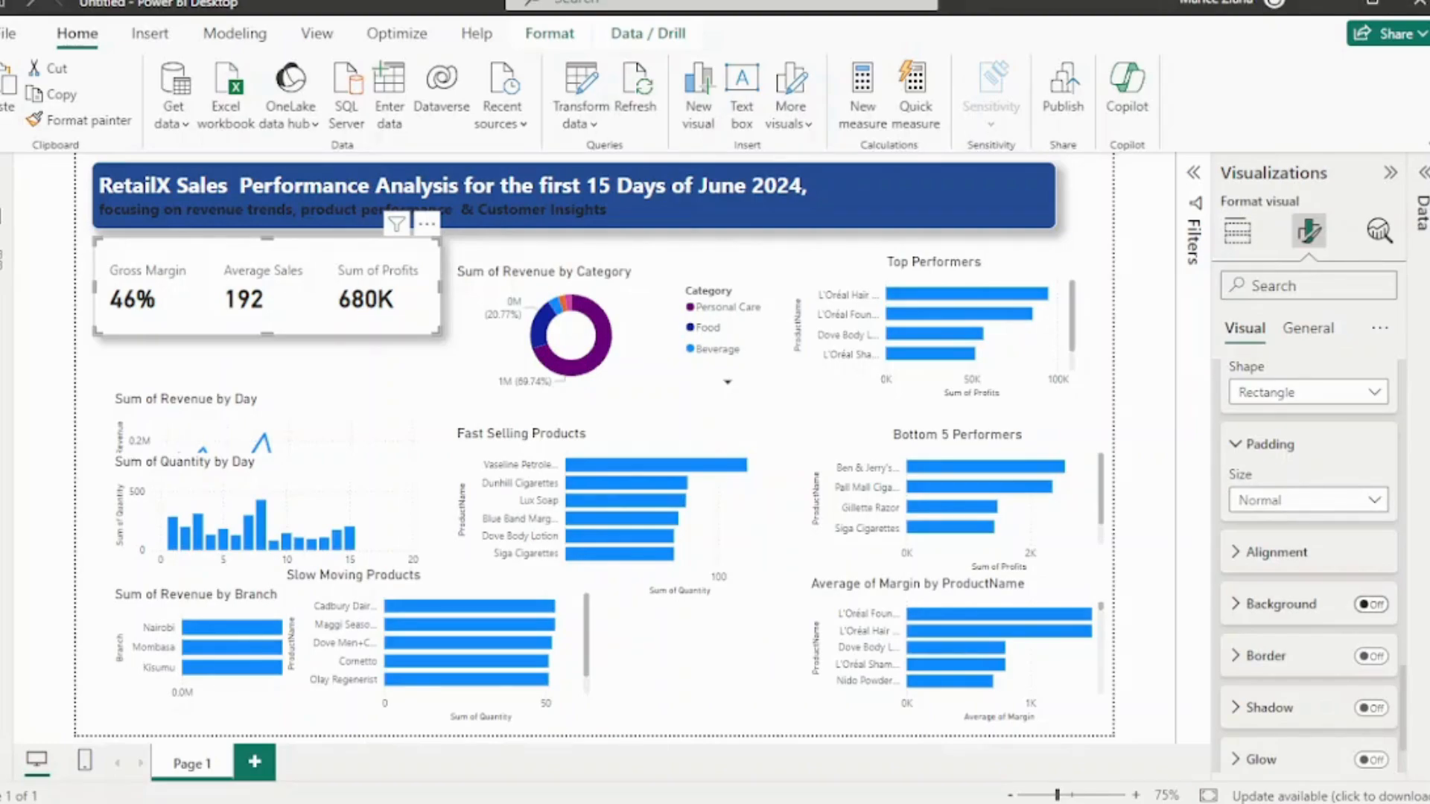
{"action": "left_click", "coordinate": [1370, 604]}
{"action": "left_click", "coordinate": [1371, 604]}
{"action": "scroll", "coordinate": [1308, 566], "scroll_direction": "down", "scroll_amount": 2}
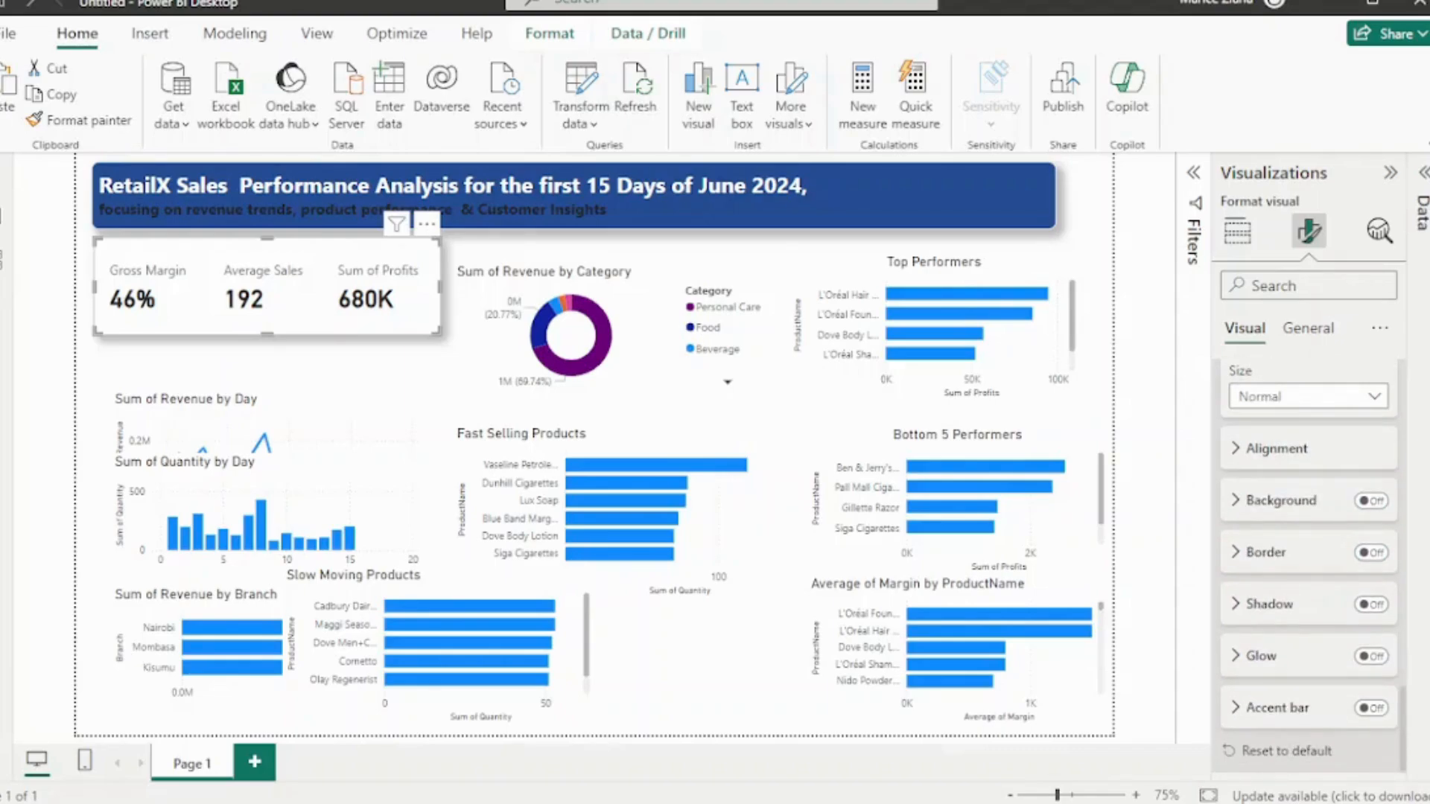
{"action": "scroll", "coordinate": [1309, 566], "scroll_direction": "up", "scroll_amount": 10}
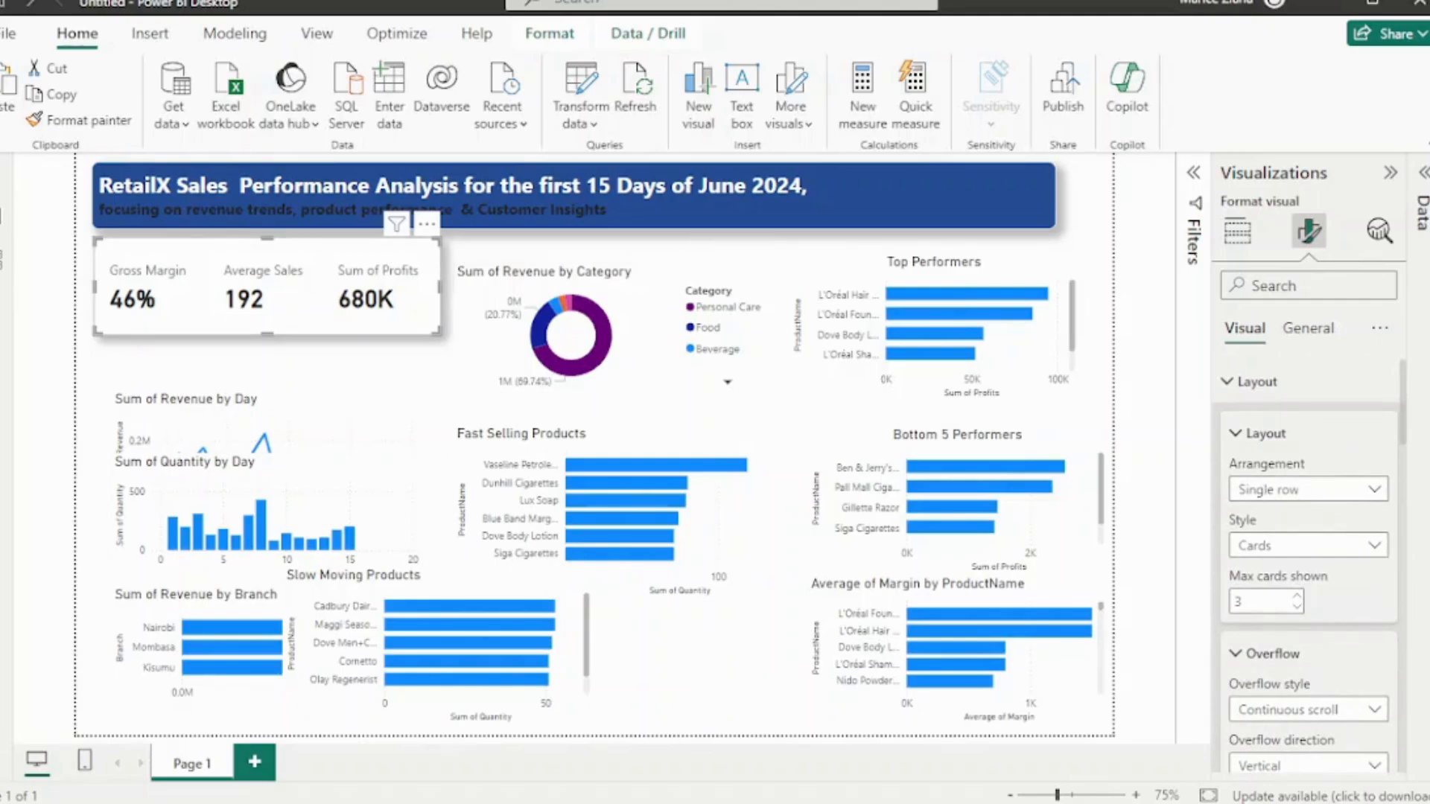
{"action": "left_click_drag", "start_coordinate": [439, 333], "coordinate": [409, 326]}
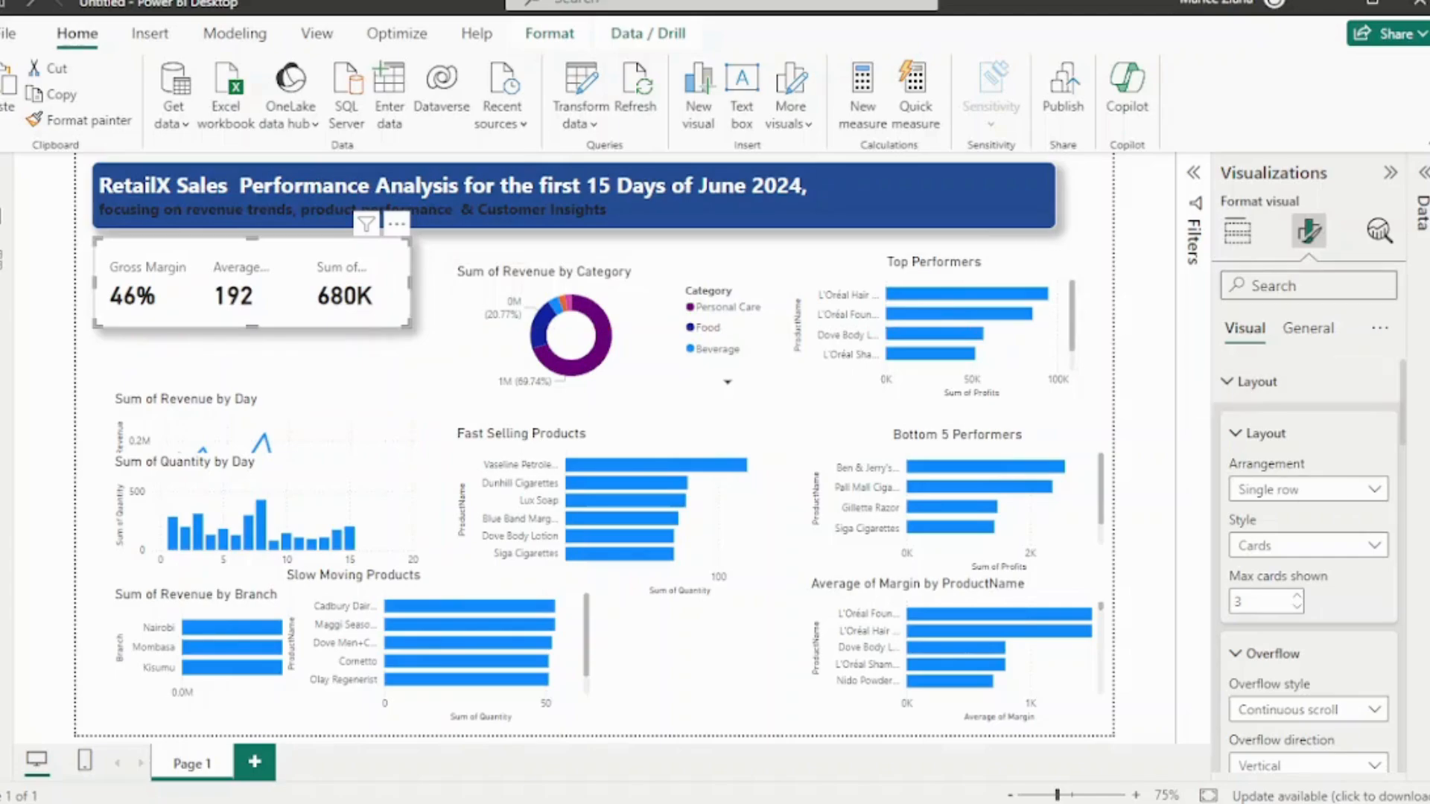
Rename the card's Average Sales field as Average Daily Sales
{"action": "left_click", "coordinate": [1237, 231]}
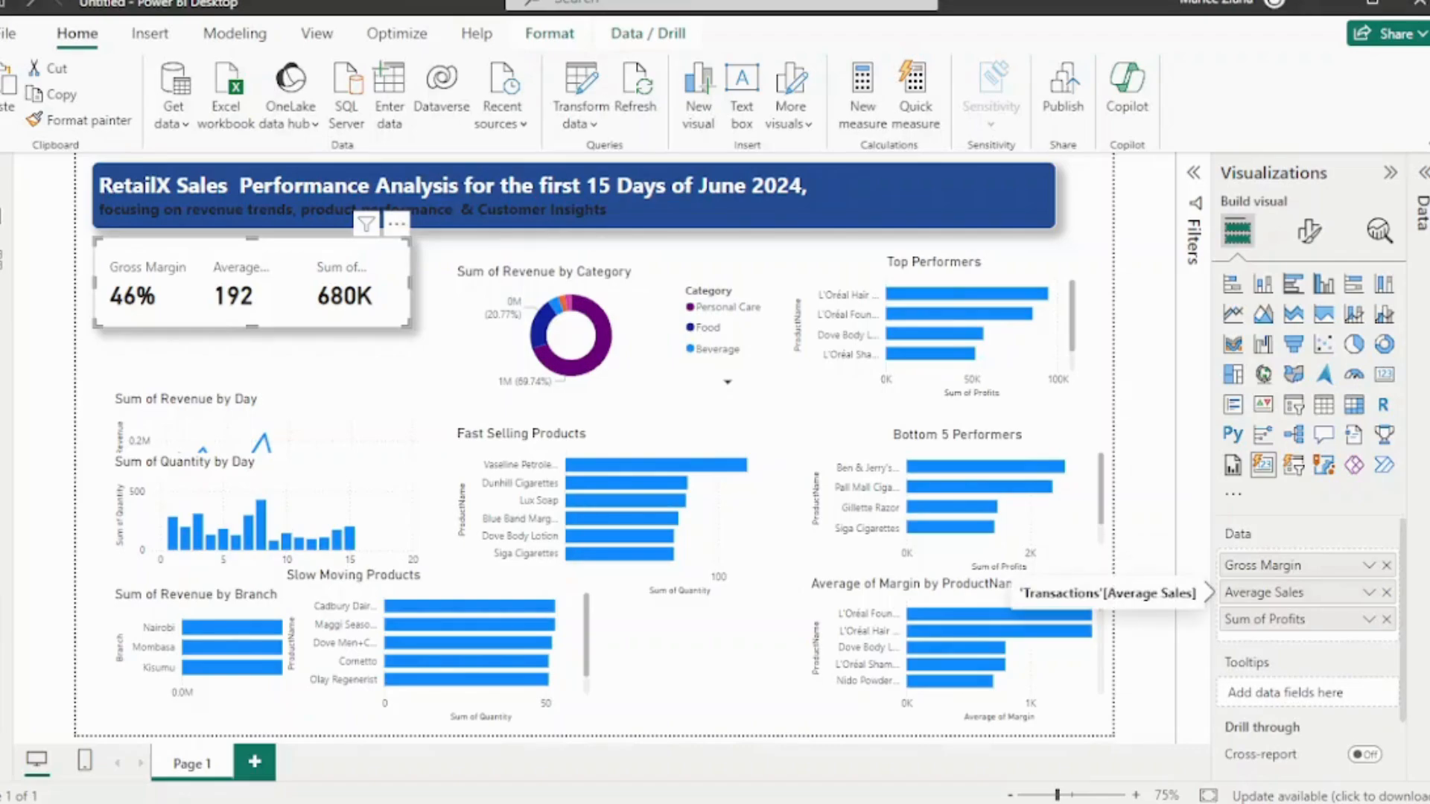
{"action": "double_click", "coordinate": [1294, 593]}
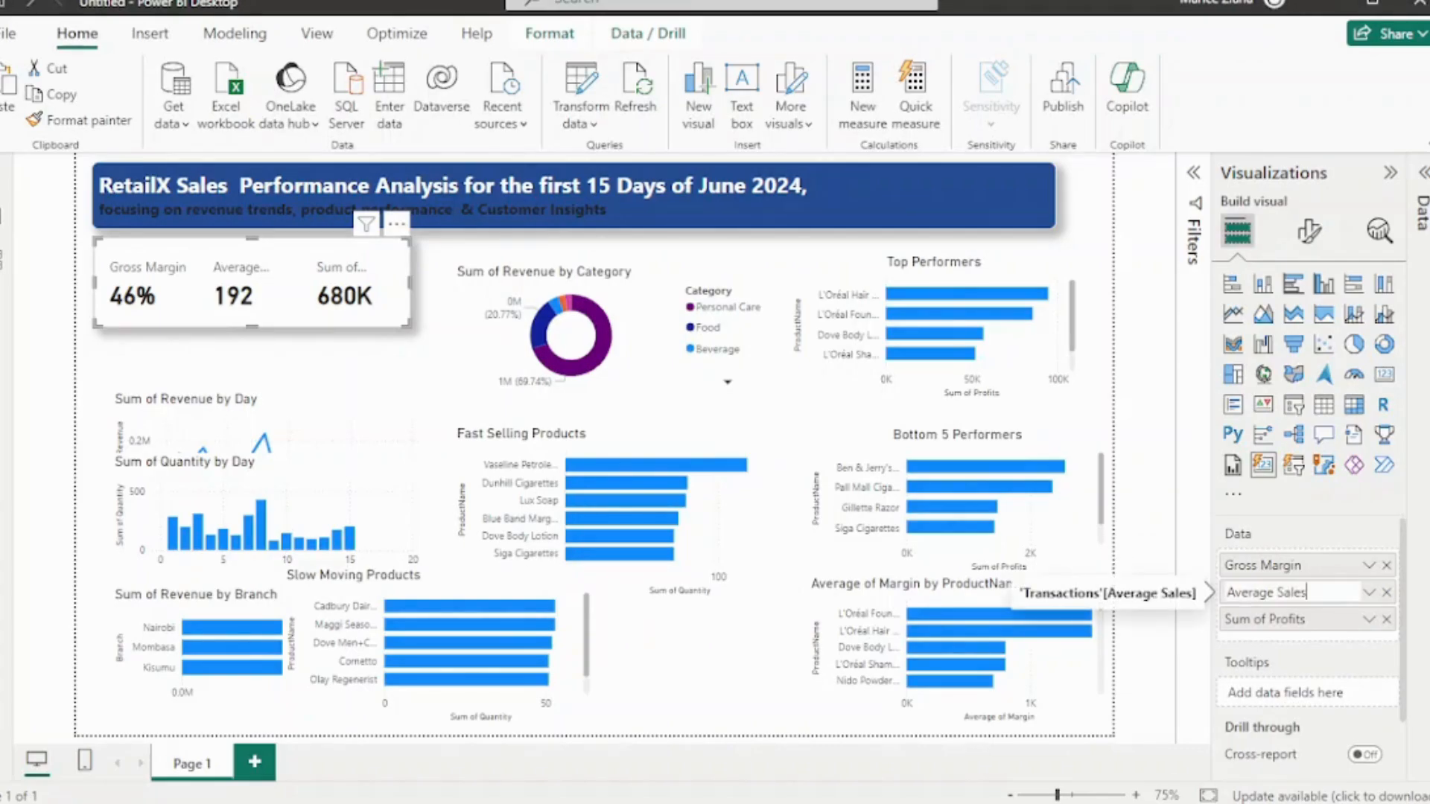
{"action": "left_click_drag", "start_coordinate": [1308, 593], "coordinate": [1232, 593]}
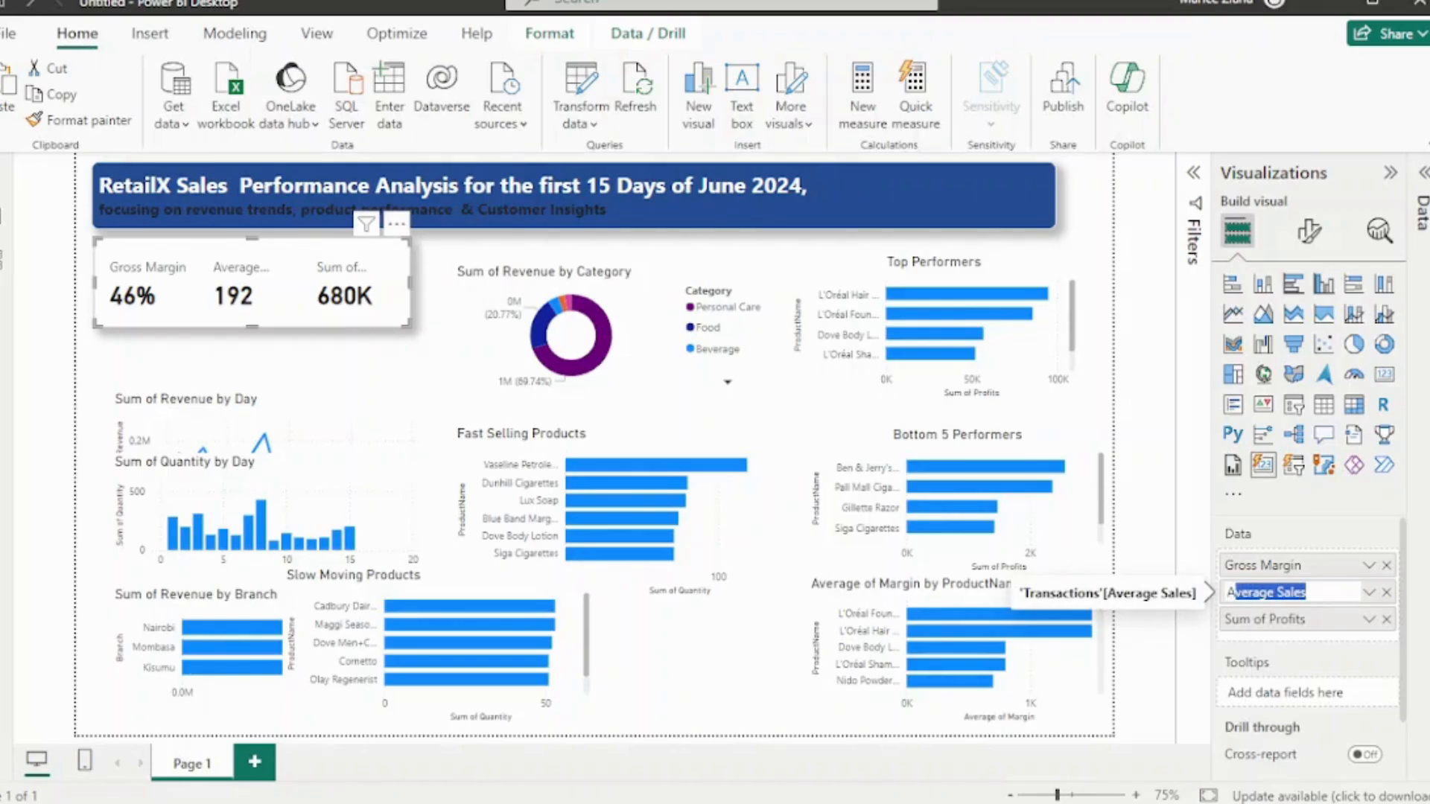
{"action": "left_click_drag", "start_coordinate": [1228, 593], "coordinate": [1224, 593]}
{"action": "left_click", "coordinate": [1283, 592]}
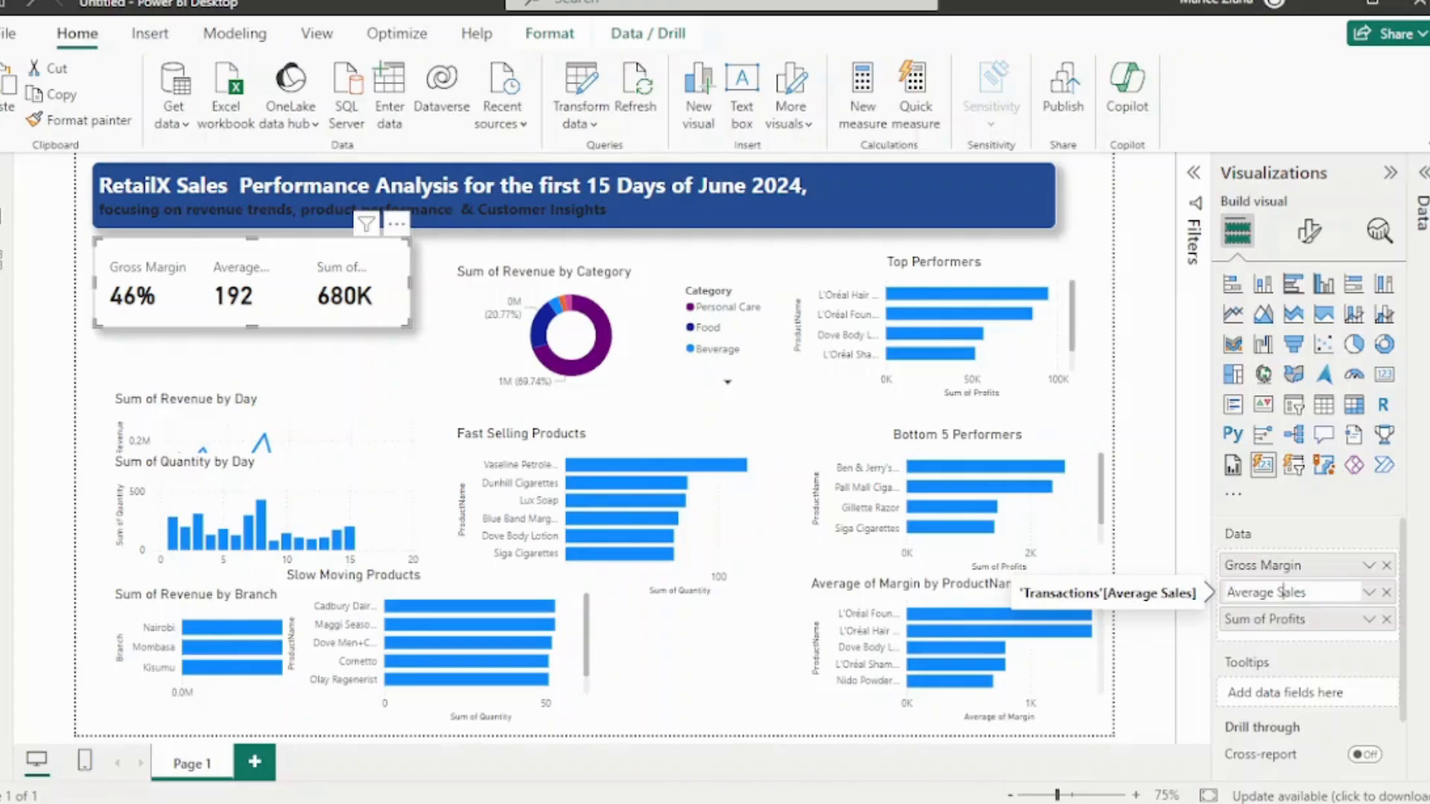
{"action": "type", "text": "Daily"}
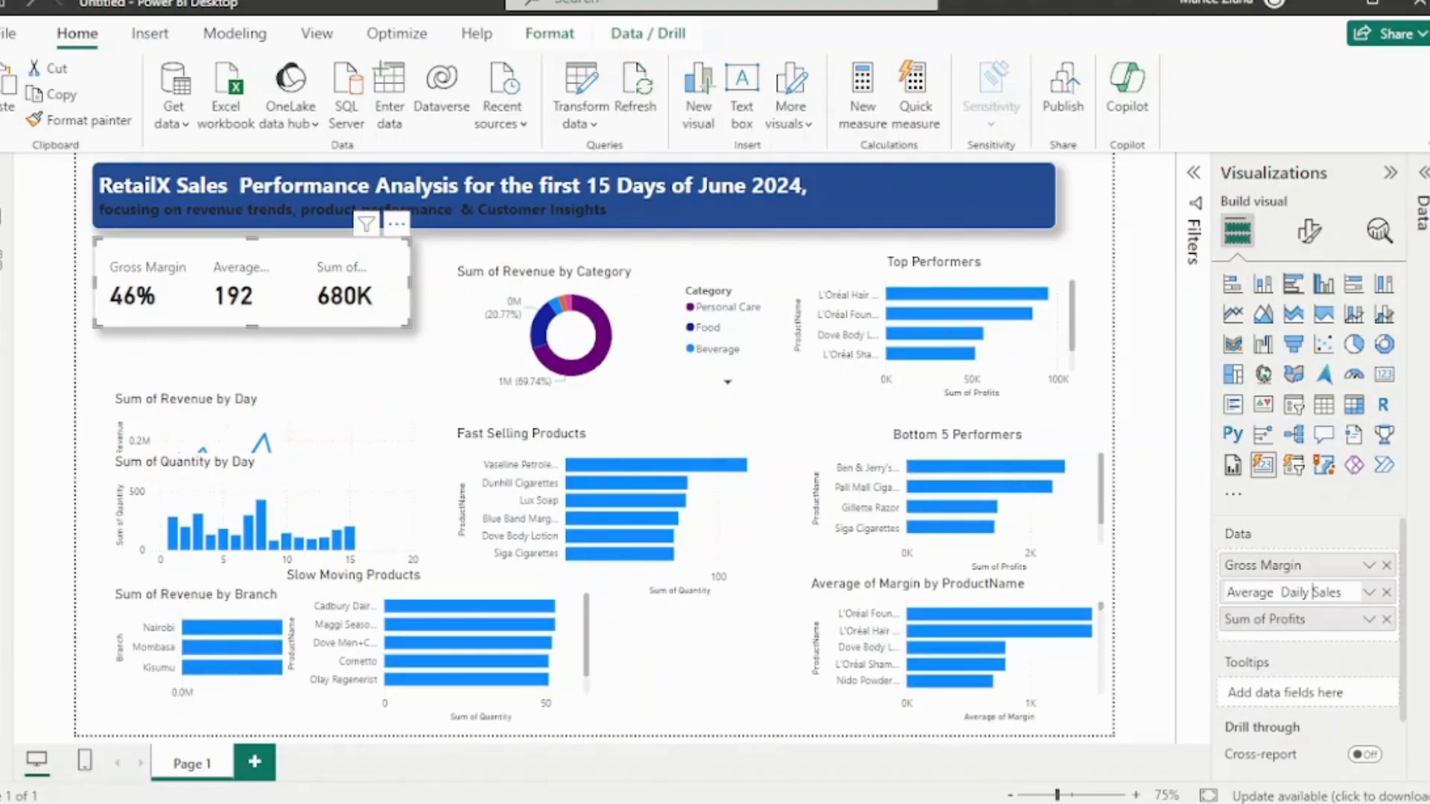
{"action": "key", "text": "Return"}
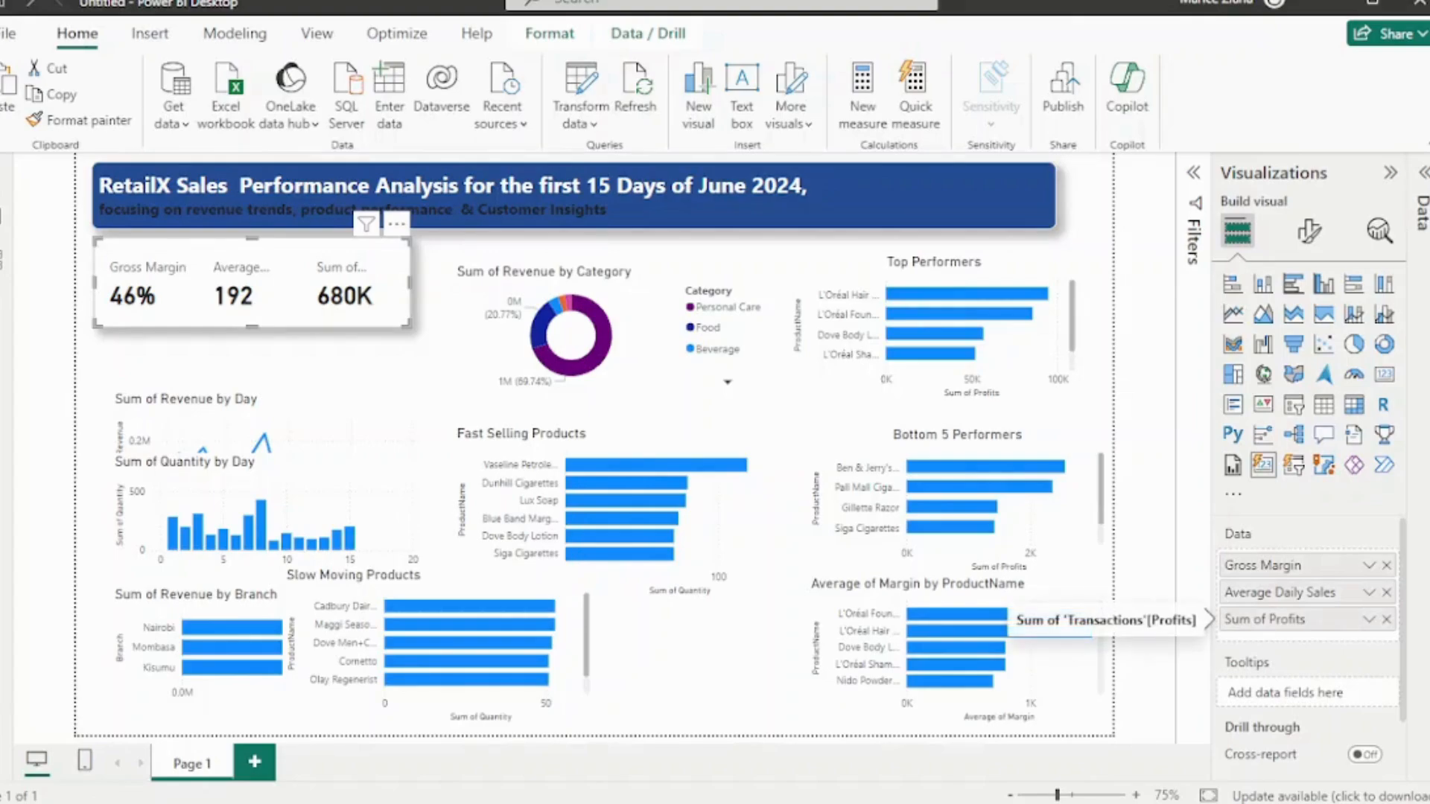
Try to rename the card's Sum of Profits field as Profits Made
{"action": "double_click", "coordinate": [1266, 619]}
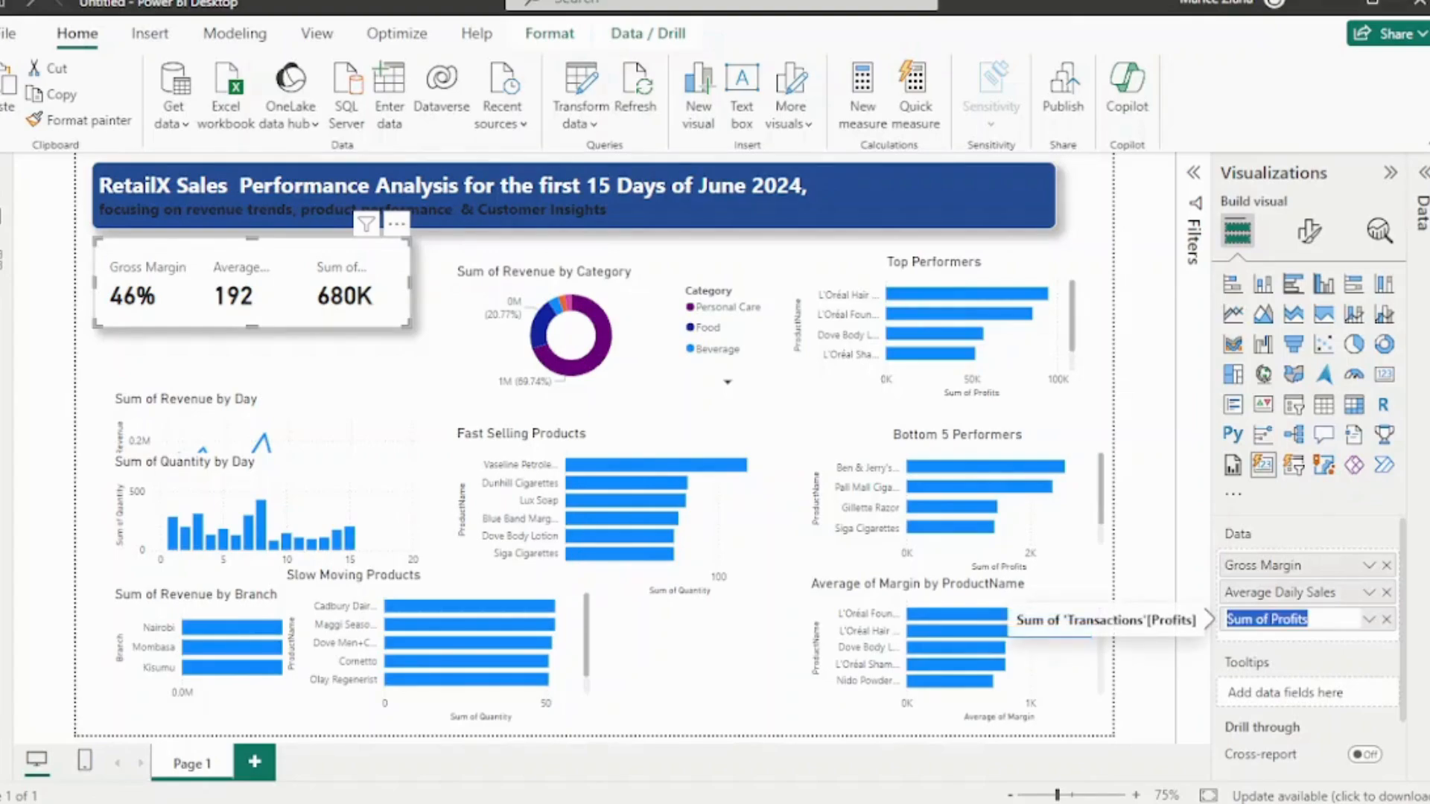
{"action": "type", "text": "P"}
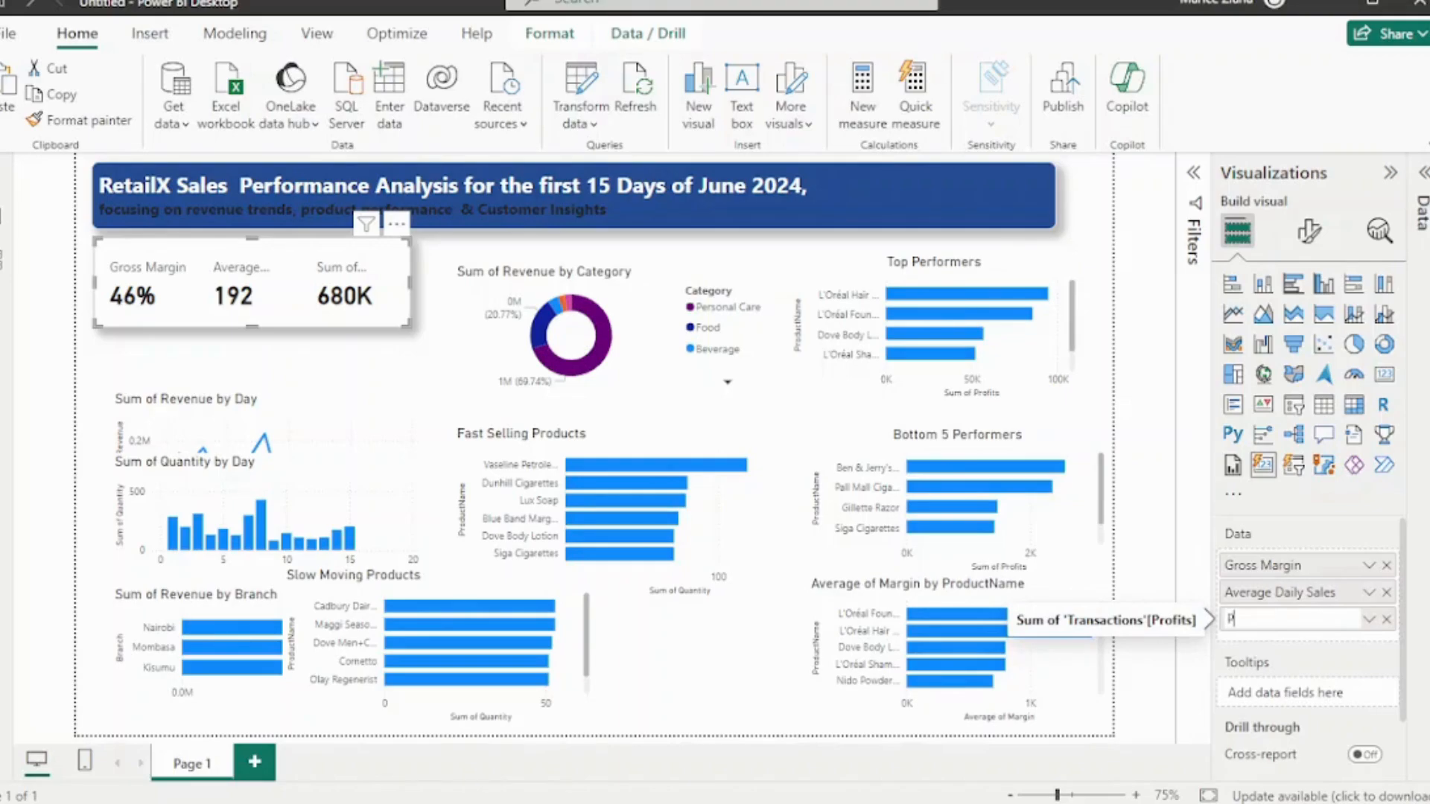
{"action": "type", "text": "rofits Made"}
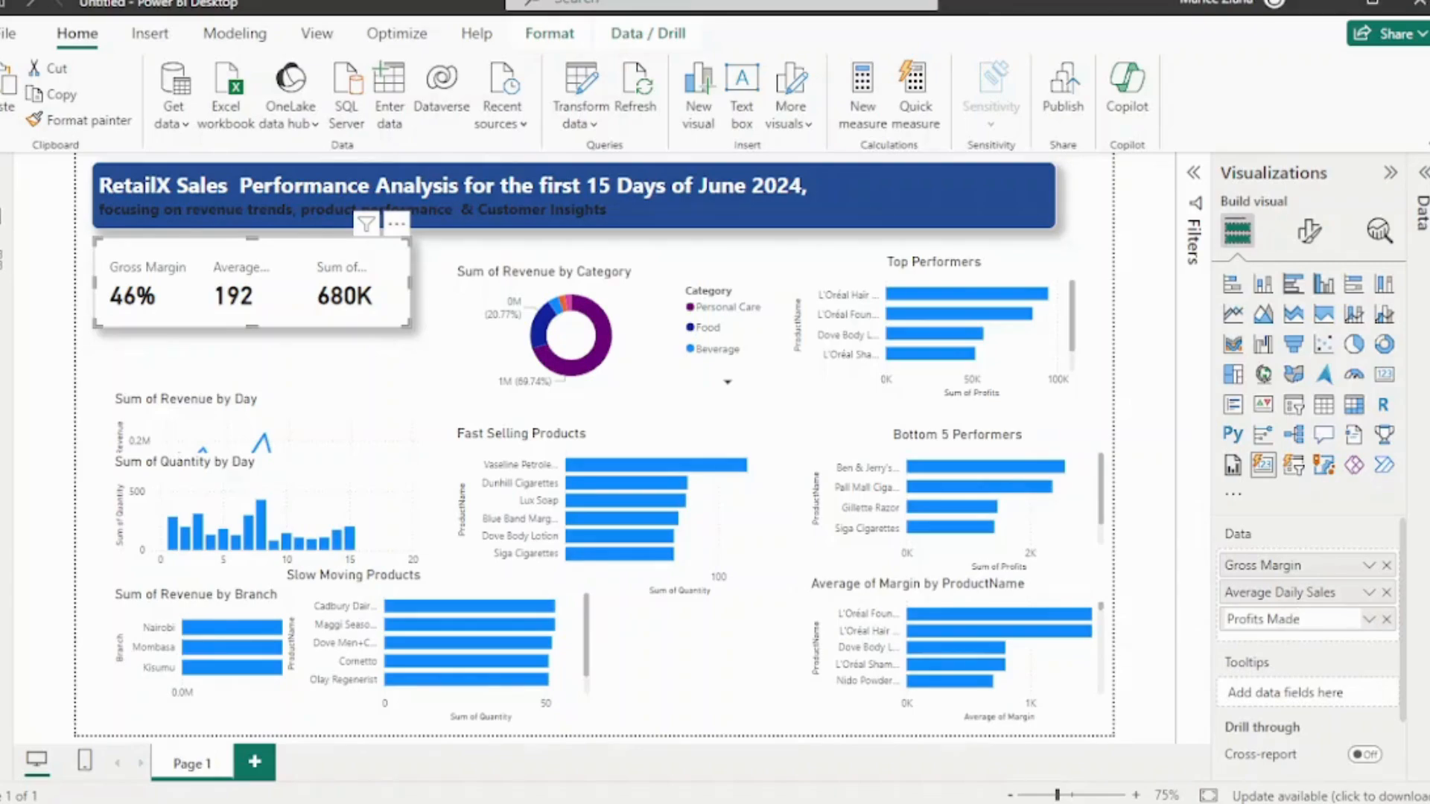
{"action": "scroll", "coordinate": [1311, 641], "scroll_direction": "down", "scroll_amount": 2}
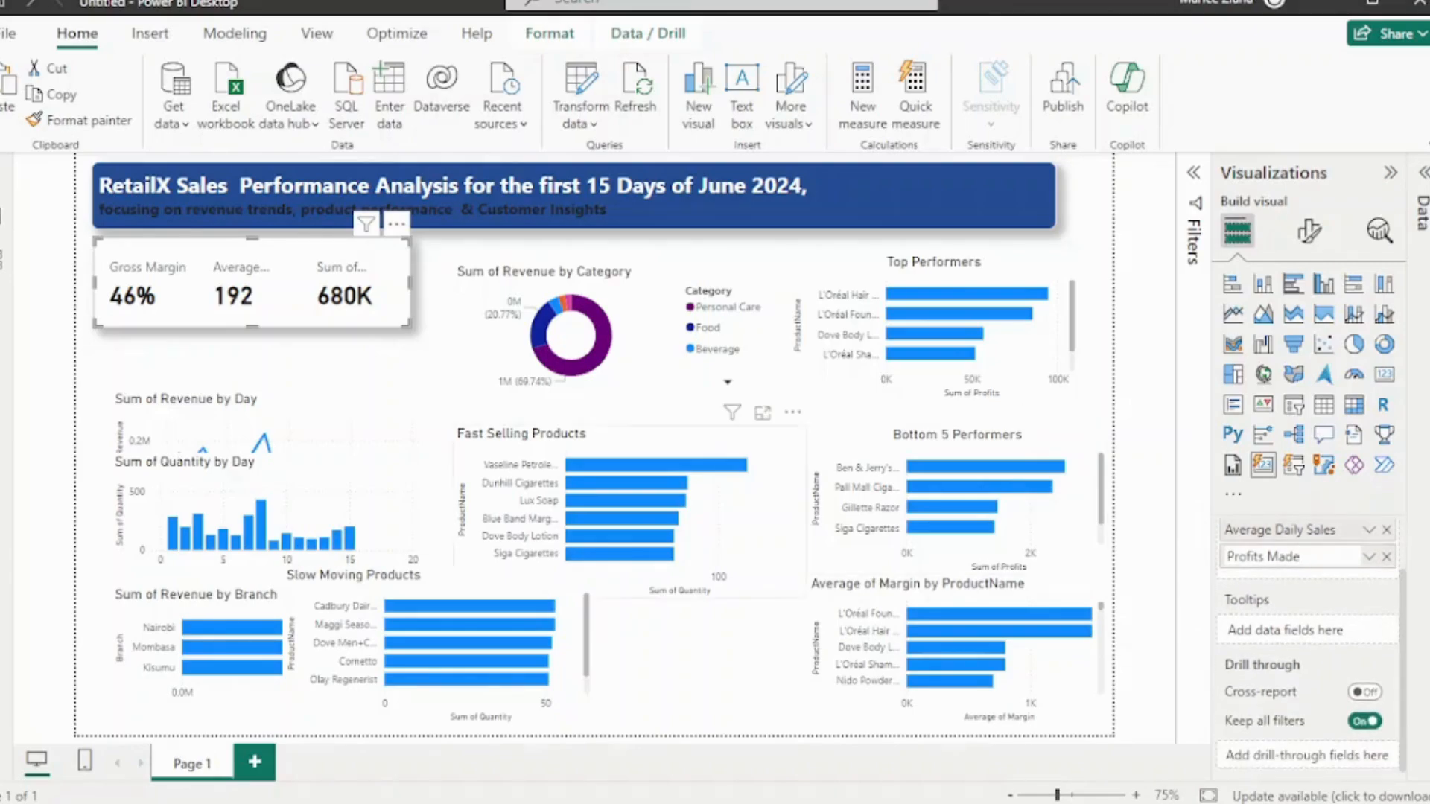
{"action": "left_click", "coordinate": [260, 362]}
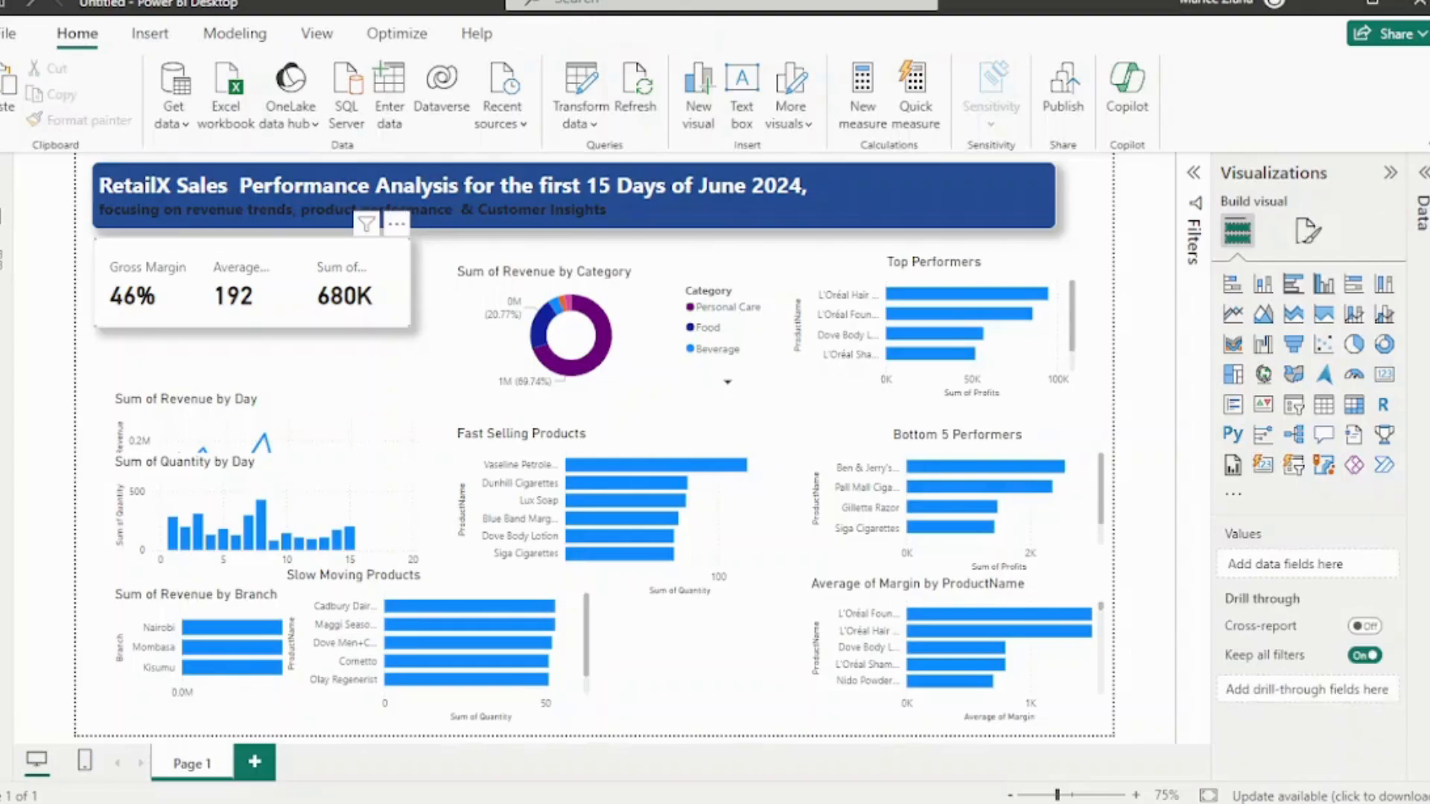
Rename the Sum of Profits field in the three-value card as Profits Made and confirm the new name
{"action": "left_click", "coordinate": [256, 294]}
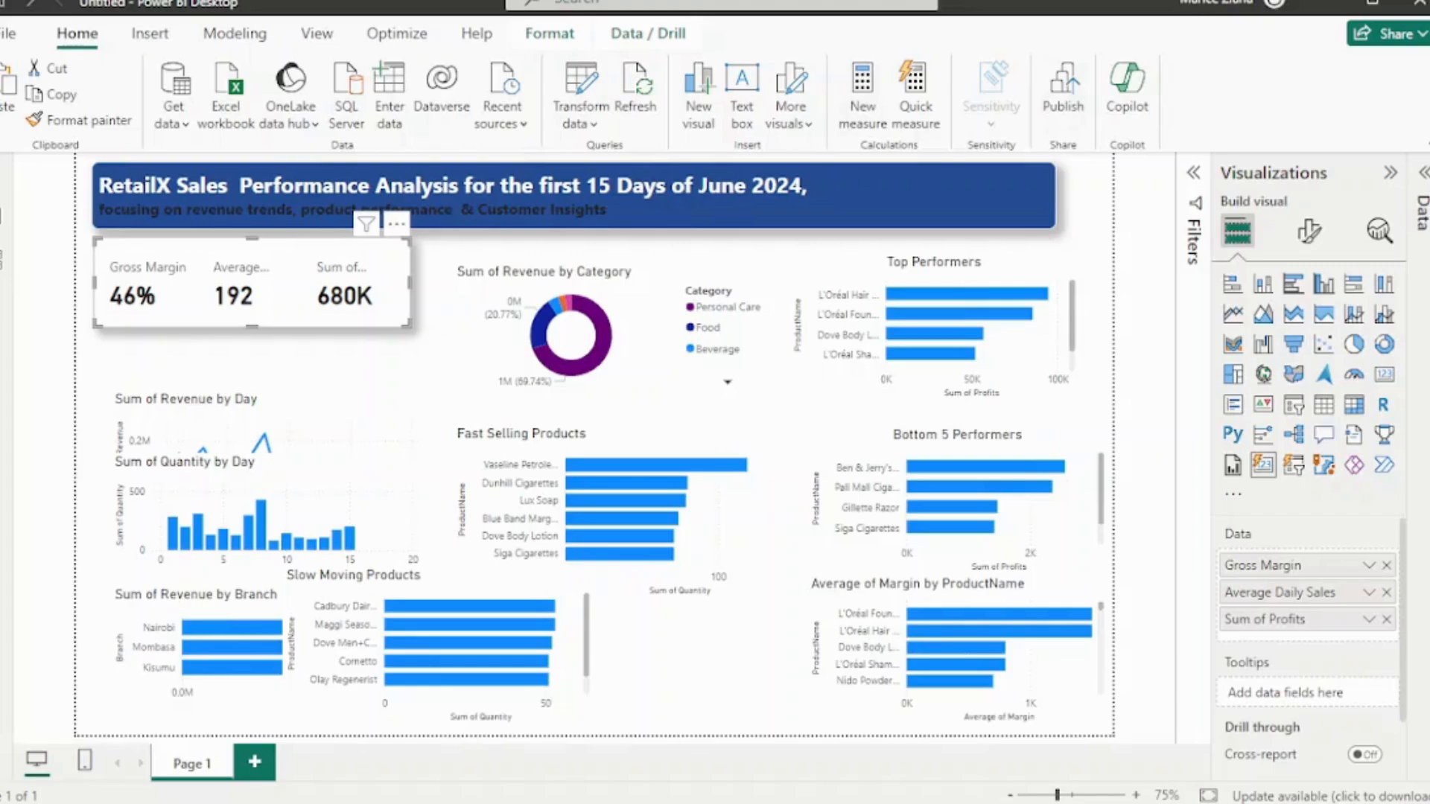
{"action": "double_click", "coordinate": [1275, 620]}
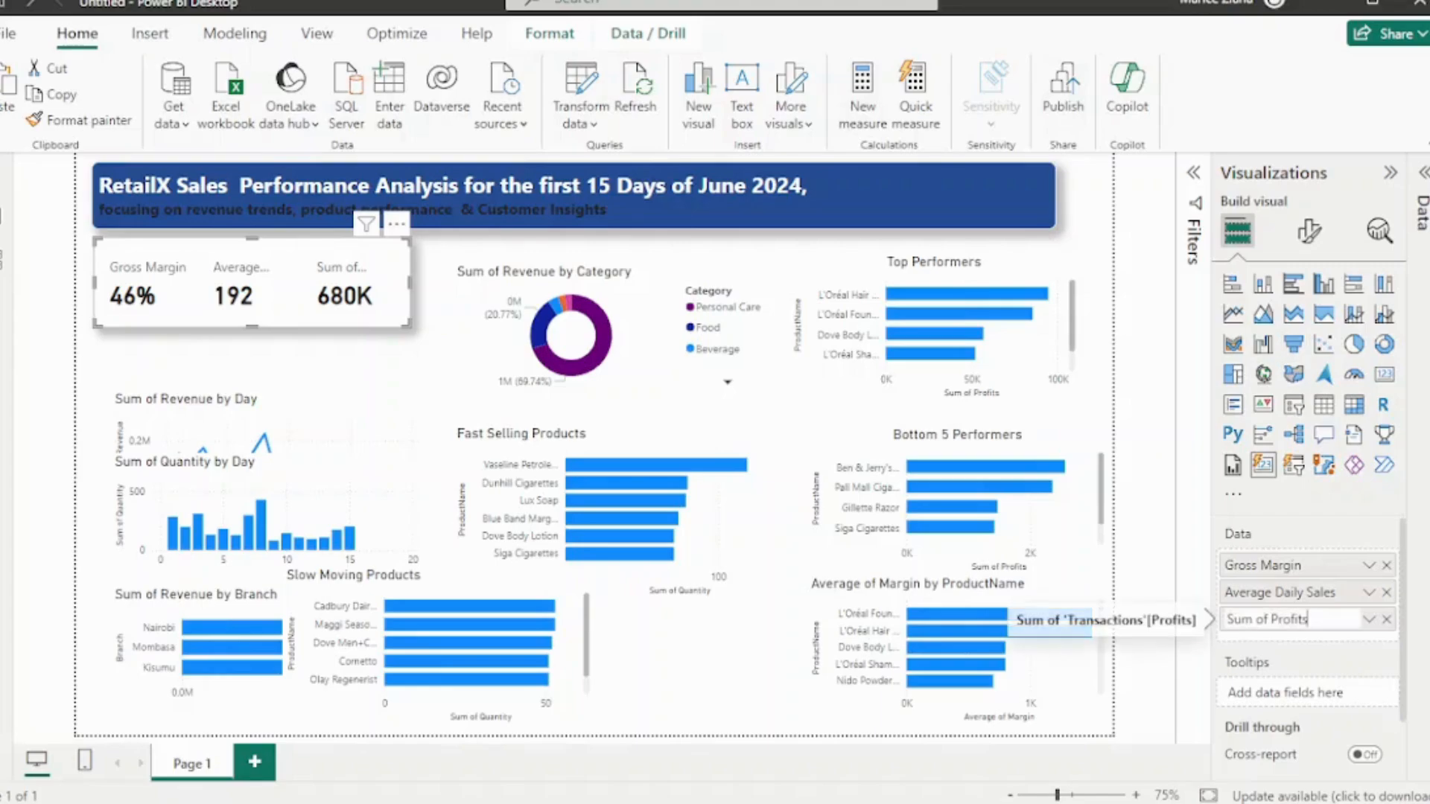
{"action": "key", "text": "ctrl+a"}
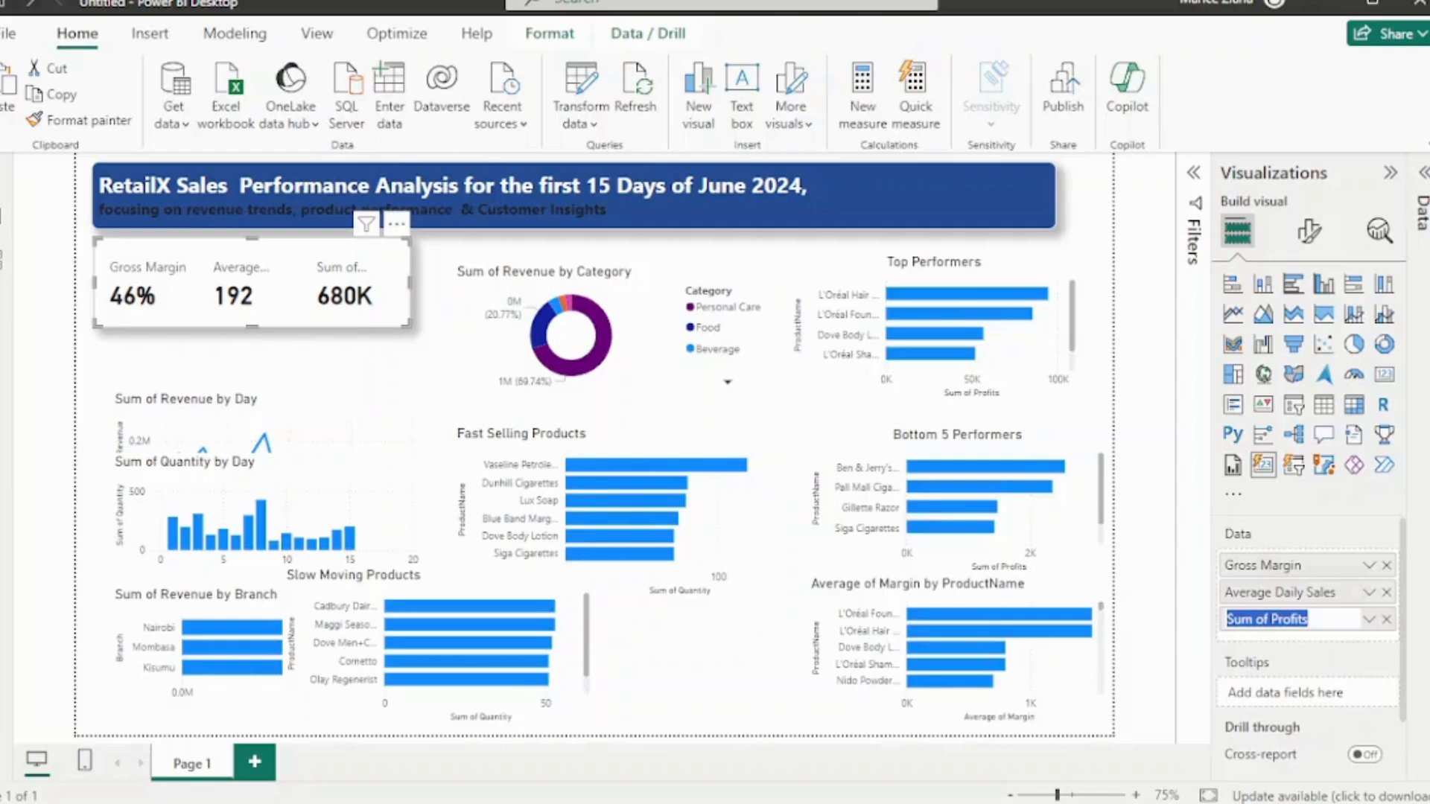
{"action": "type", "text": "Pro"}
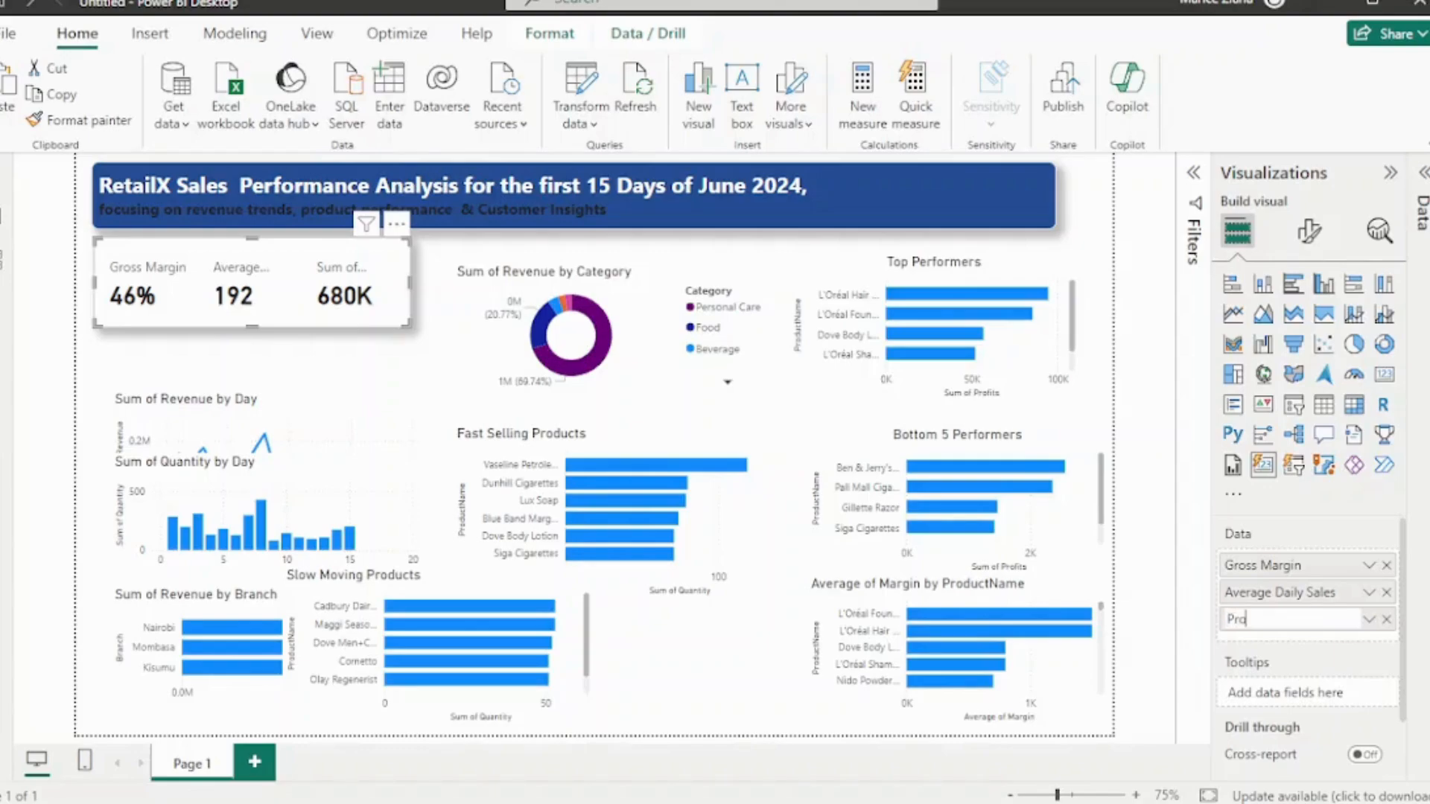
{"action": "type", "text": "fits Made"}
{"action": "key", "text": "Return"}
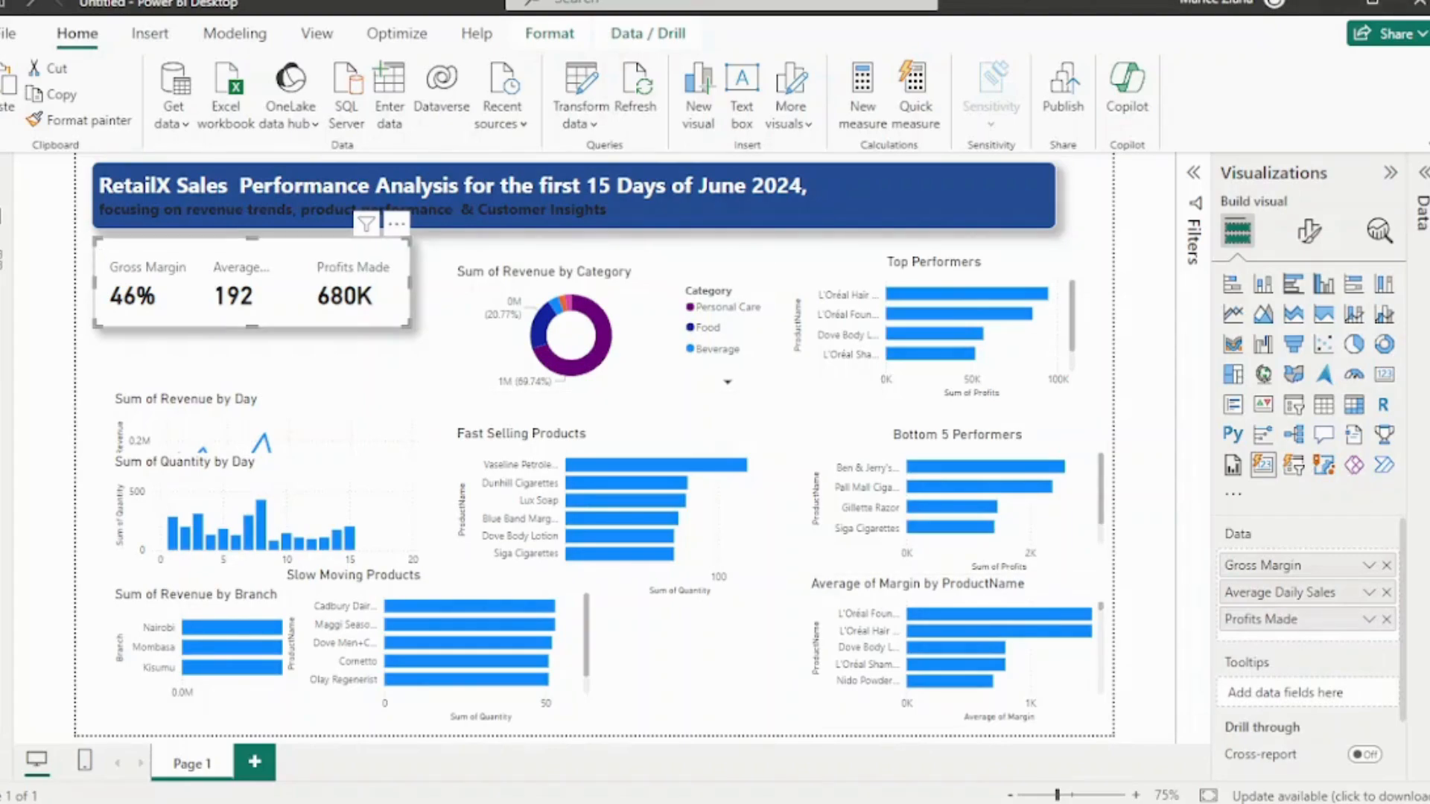
Widen the three-value card until its labels fit in full, reduce its height and move it up just below the title banner
{"action": "left_click_drag", "start_coordinate": [409, 326], "coordinate": [551, 305]}
{"action": "left_click_drag", "start_coordinate": [551, 316], "coordinate": [549, 326]}
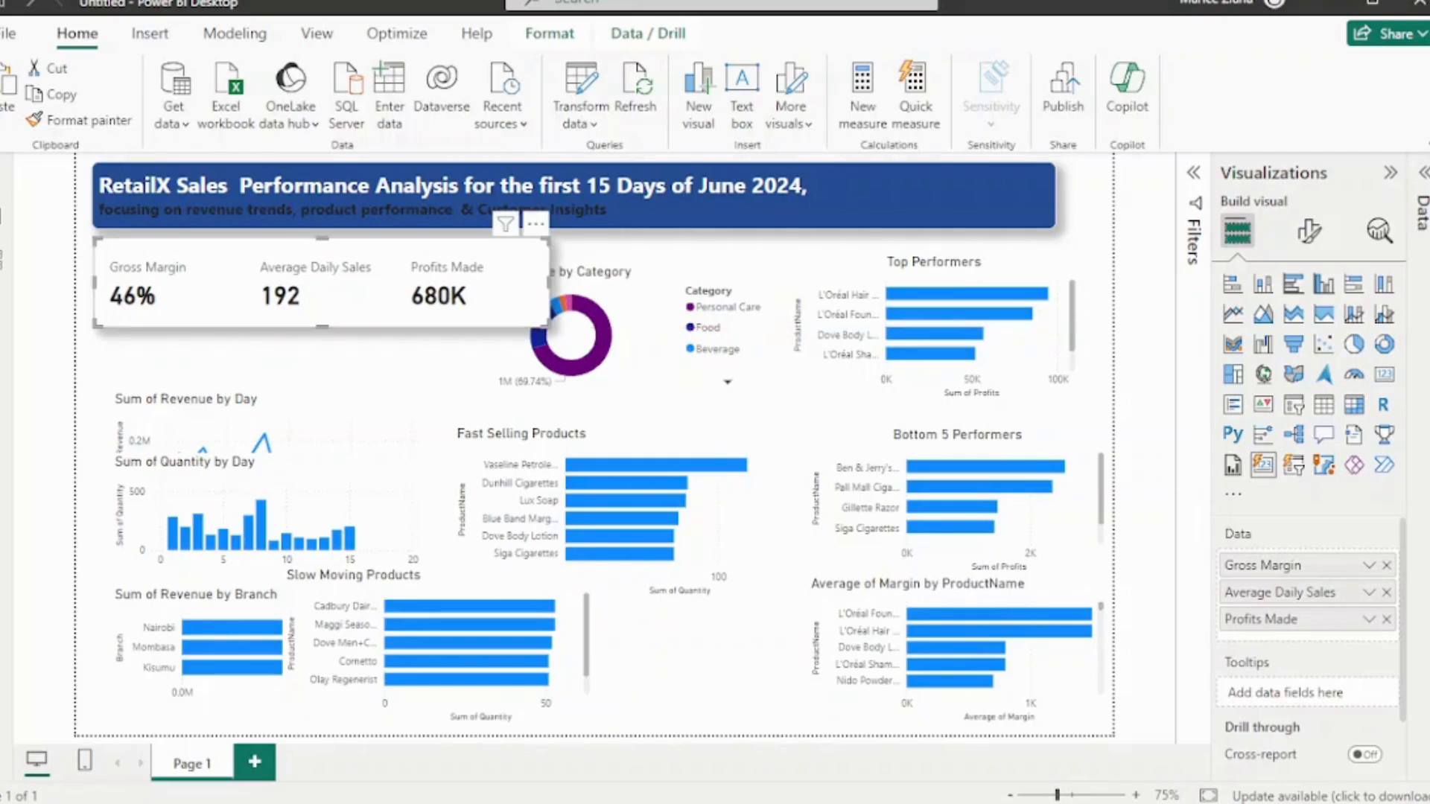
{"action": "mouse_move", "coordinate": [549, 241]}
{"action": "left_mouse_down"}
{"action": "mouse_move", "coordinate": [526, 264]}
{"action": "mouse_move", "coordinate": [540, 263]}
{"action": "left_mouse_up"}
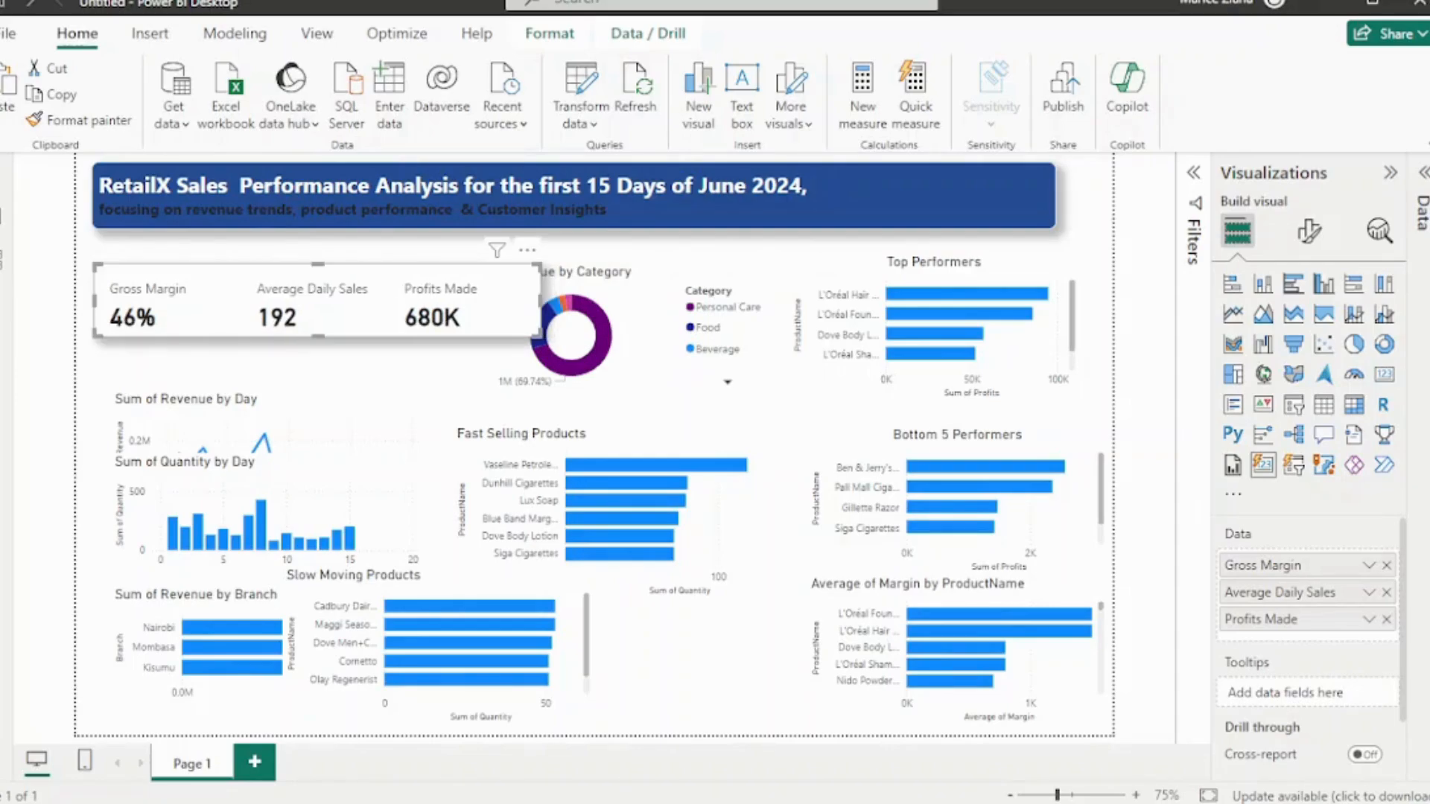
{"action": "left_click_drag", "start_coordinate": [318, 301], "coordinate": [316, 283]}
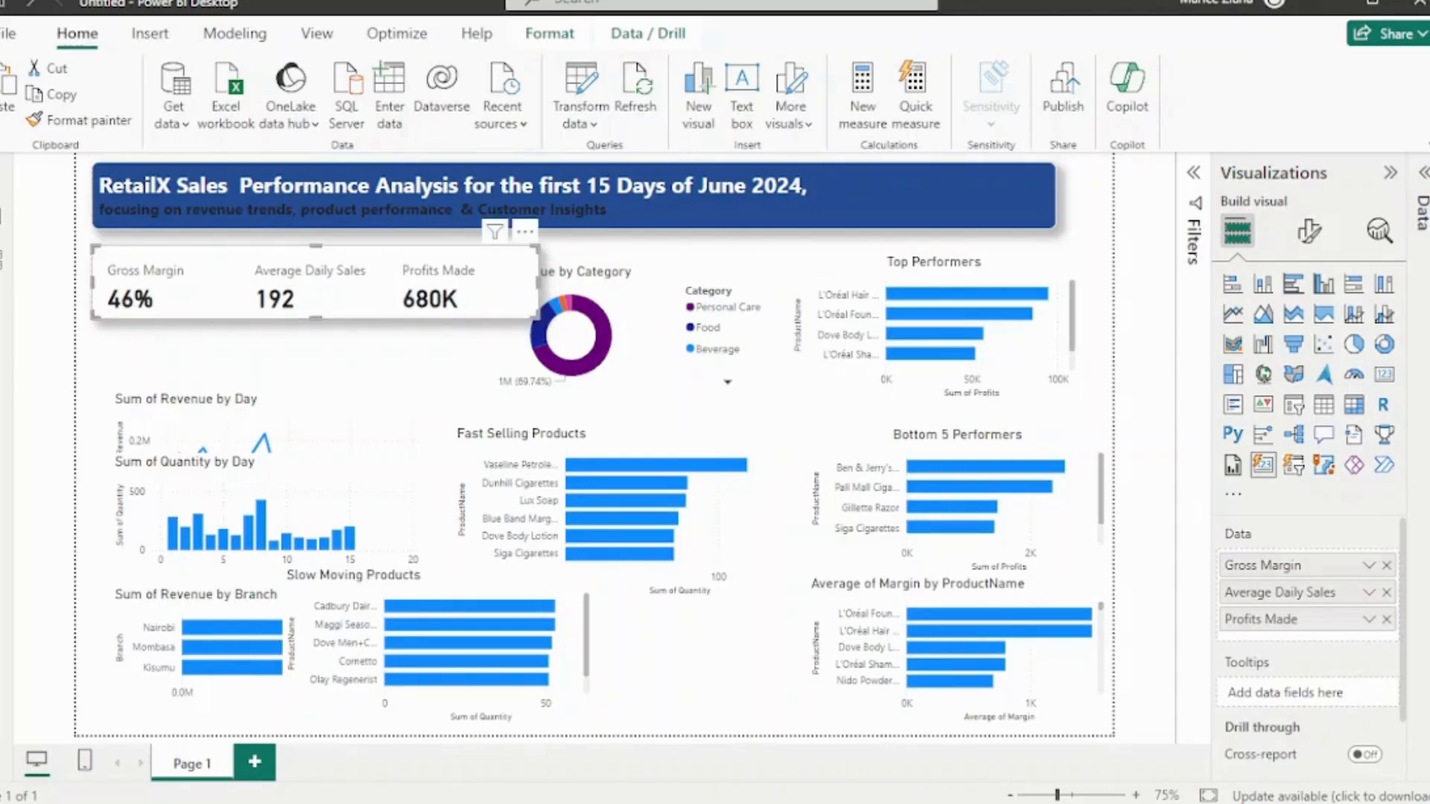
{"action": "left_click", "coordinate": [376, 374]}
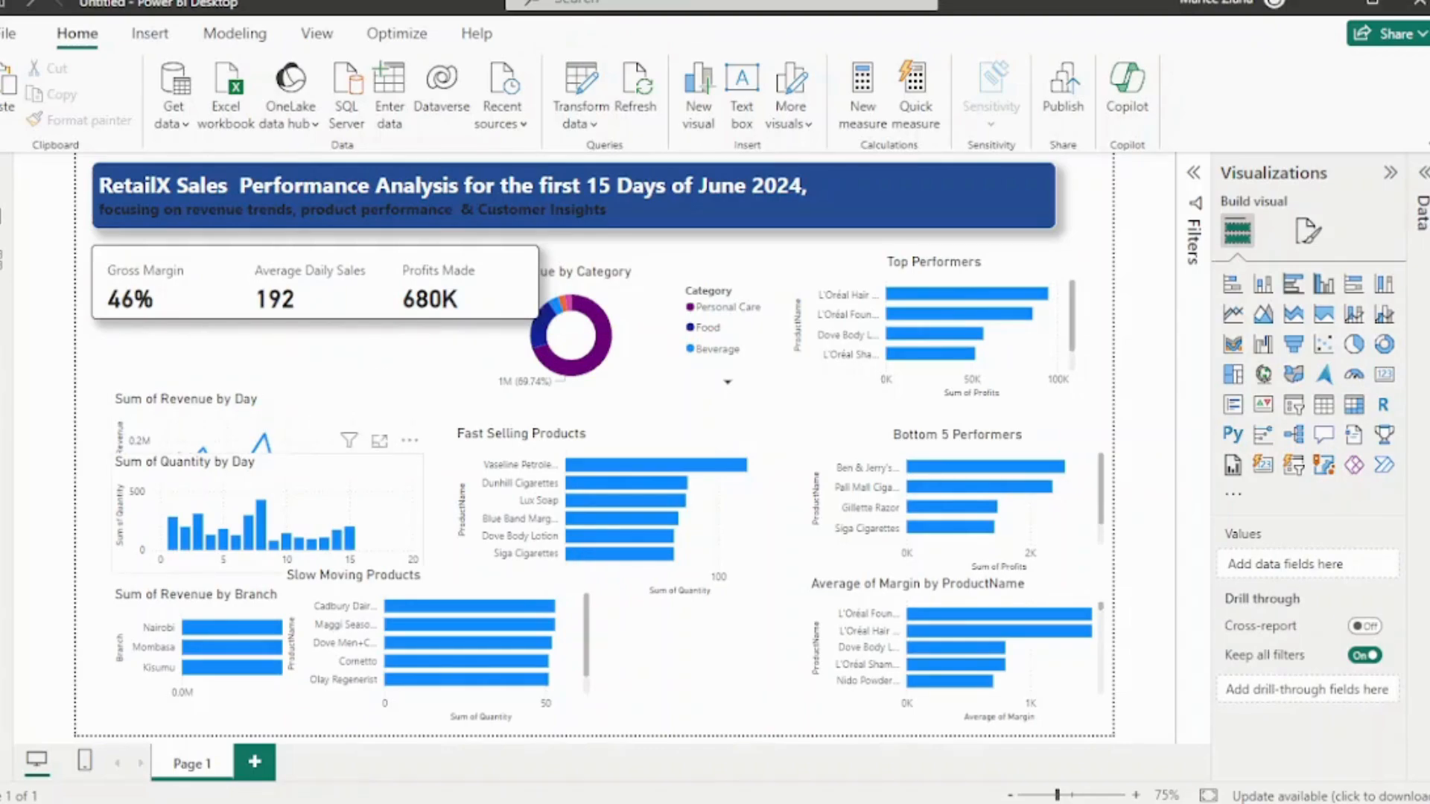
Move the Sum of Quantity by Day chart down over Slow Moving Products and the Sum of Revenue by Day chart up beneath the card
{"action": "left_click_drag", "start_coordinate": [224, 492], "coordinate": [496, 652]}
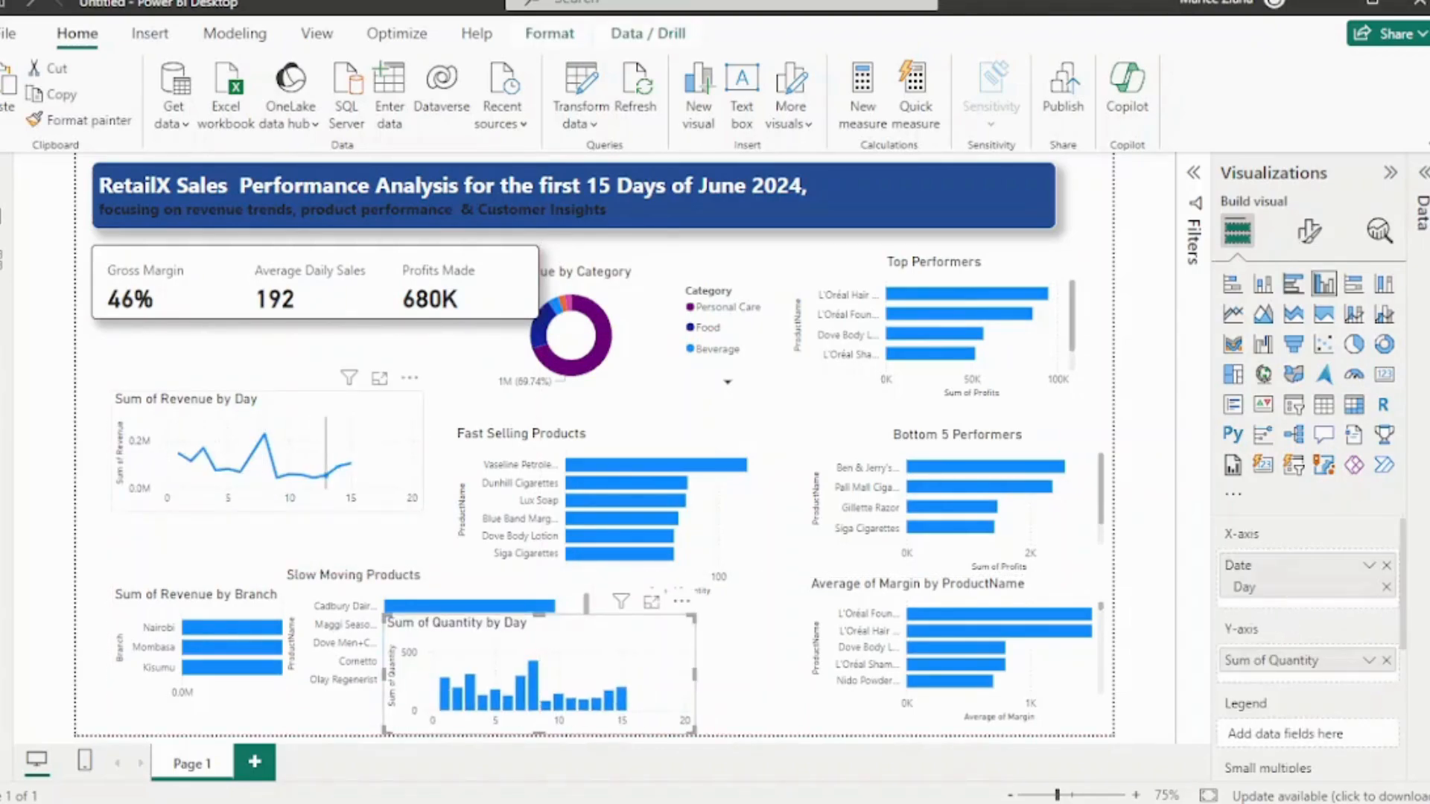
{"action": "left_click_drag", "start_coordinate": [331, 455], "coordinate": [319, 408]}
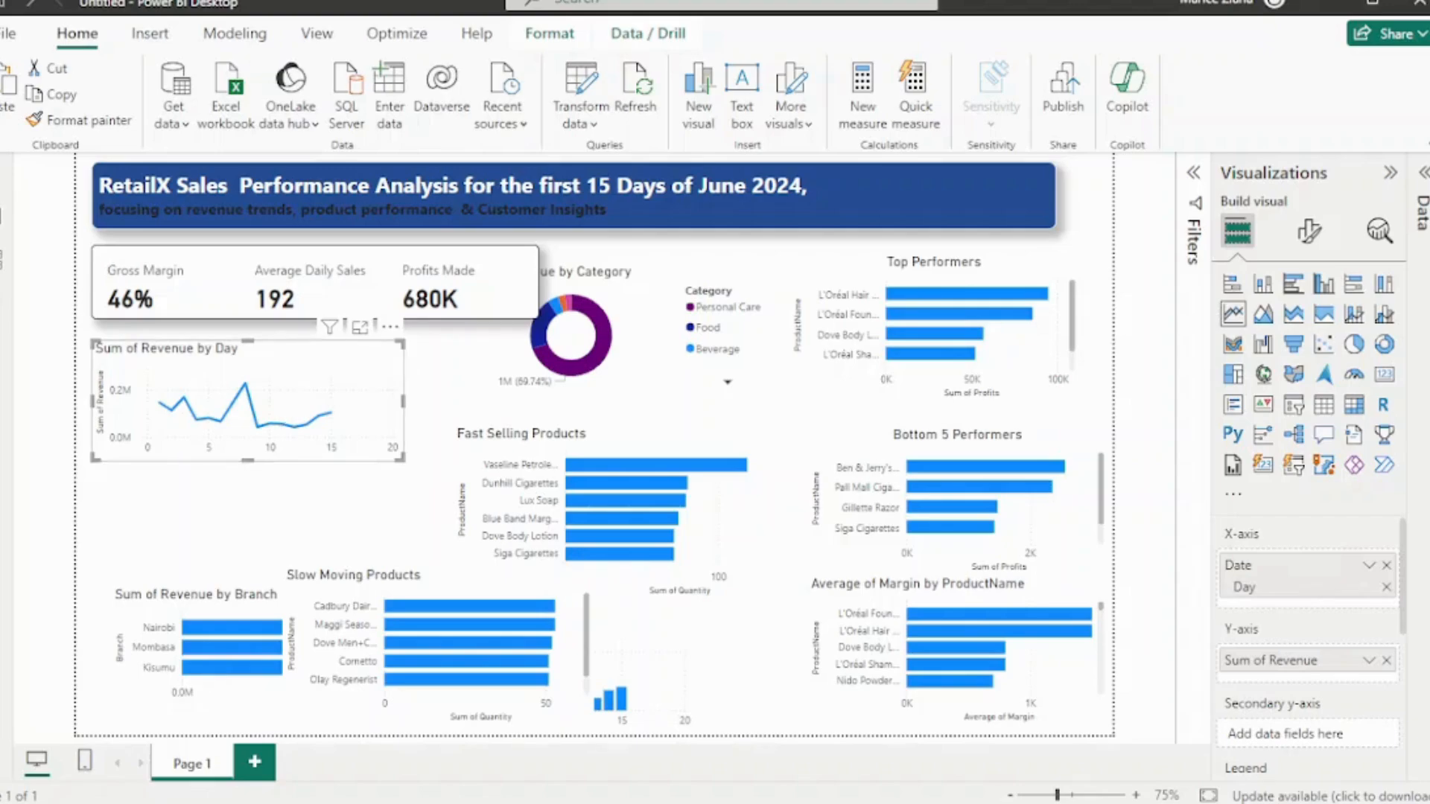
{"action": "mouse_move", "coordinate": [341, 406]}
{"action": "left_mouse_down"}
{"action": "mouse_move", "coordinate": [356, 405]}
{"action": "mouse_move", "coordinate": [341, 406]}
{"action": "left_mouse_up"}
{"action": "left_click", "coordinate": [1309, 230]}
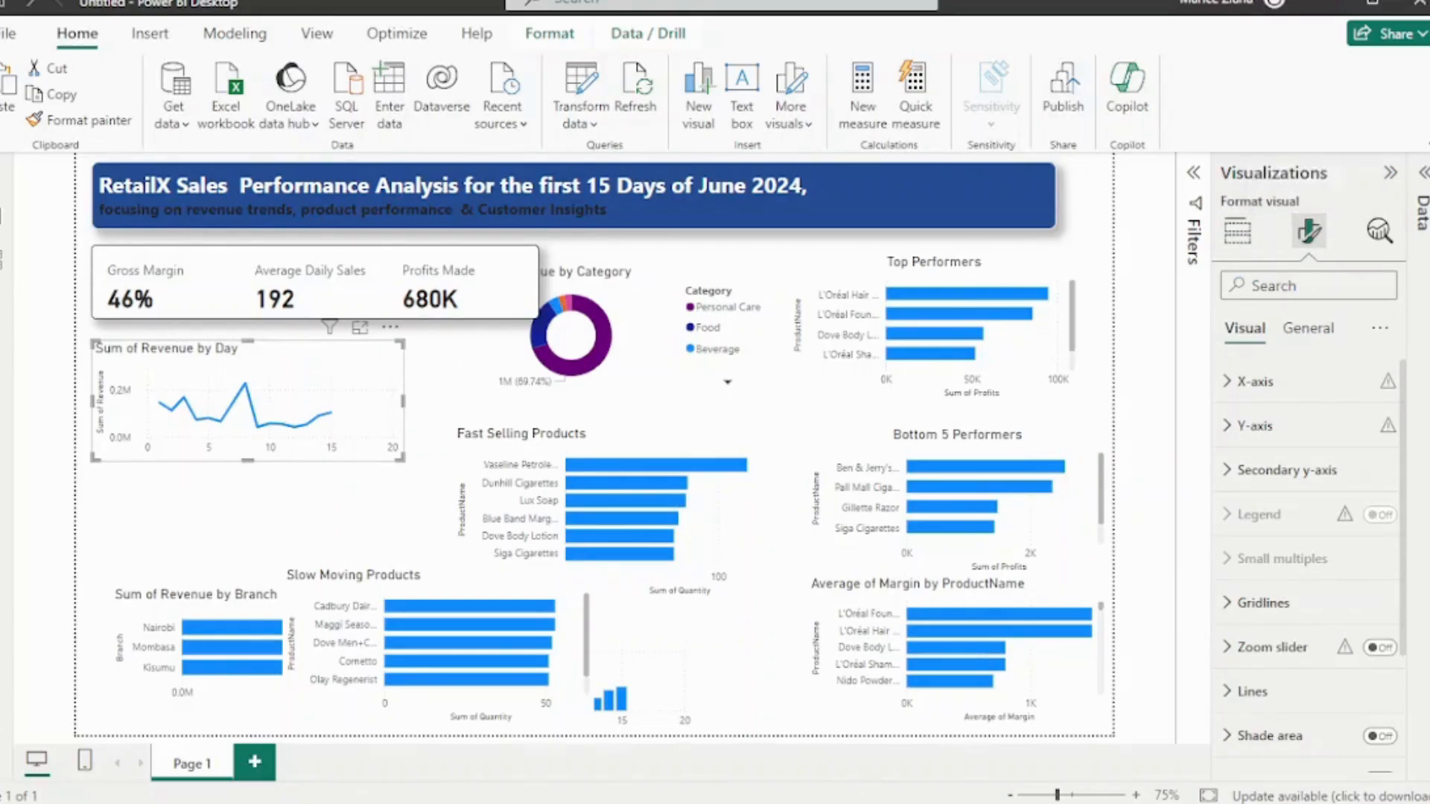
{"action": "left_click", "coordinate": [1237, 230]}
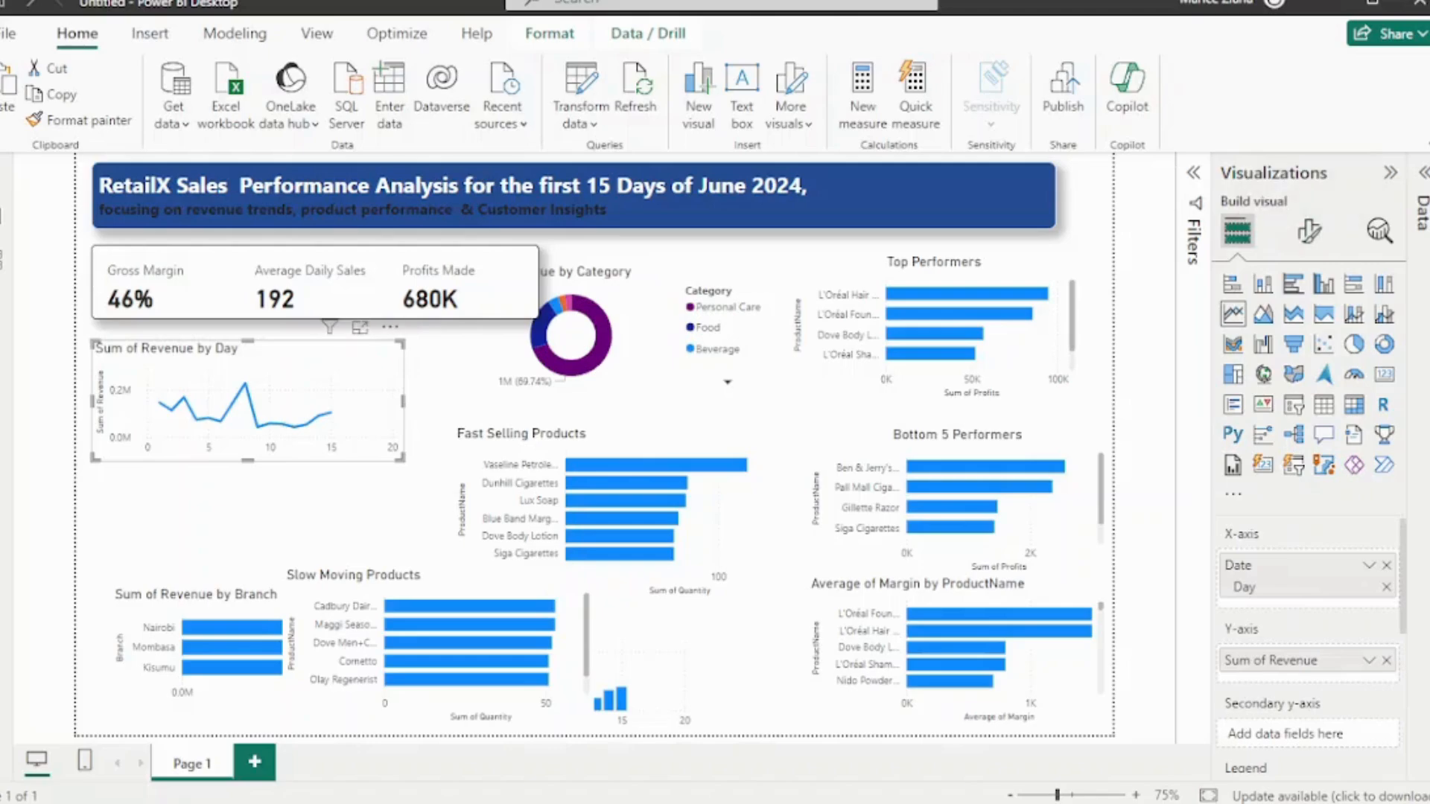
Set the X-axis range maximum of the Sum of Revenue by Day line chart to 15
{"action": "left_click", "coordinate": [1309, 231]}
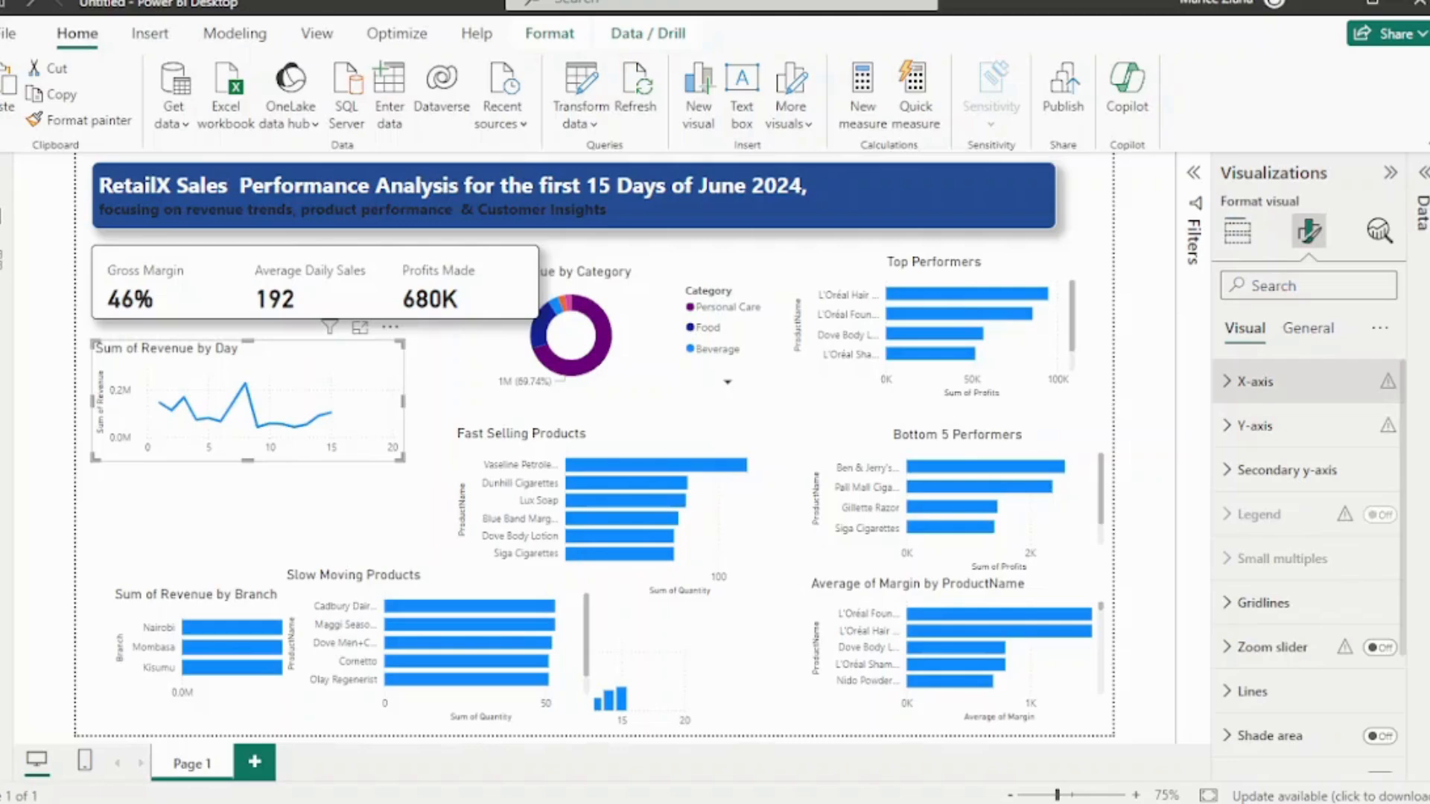
{"action": "left_click", "coordinate": [1259, 381]}
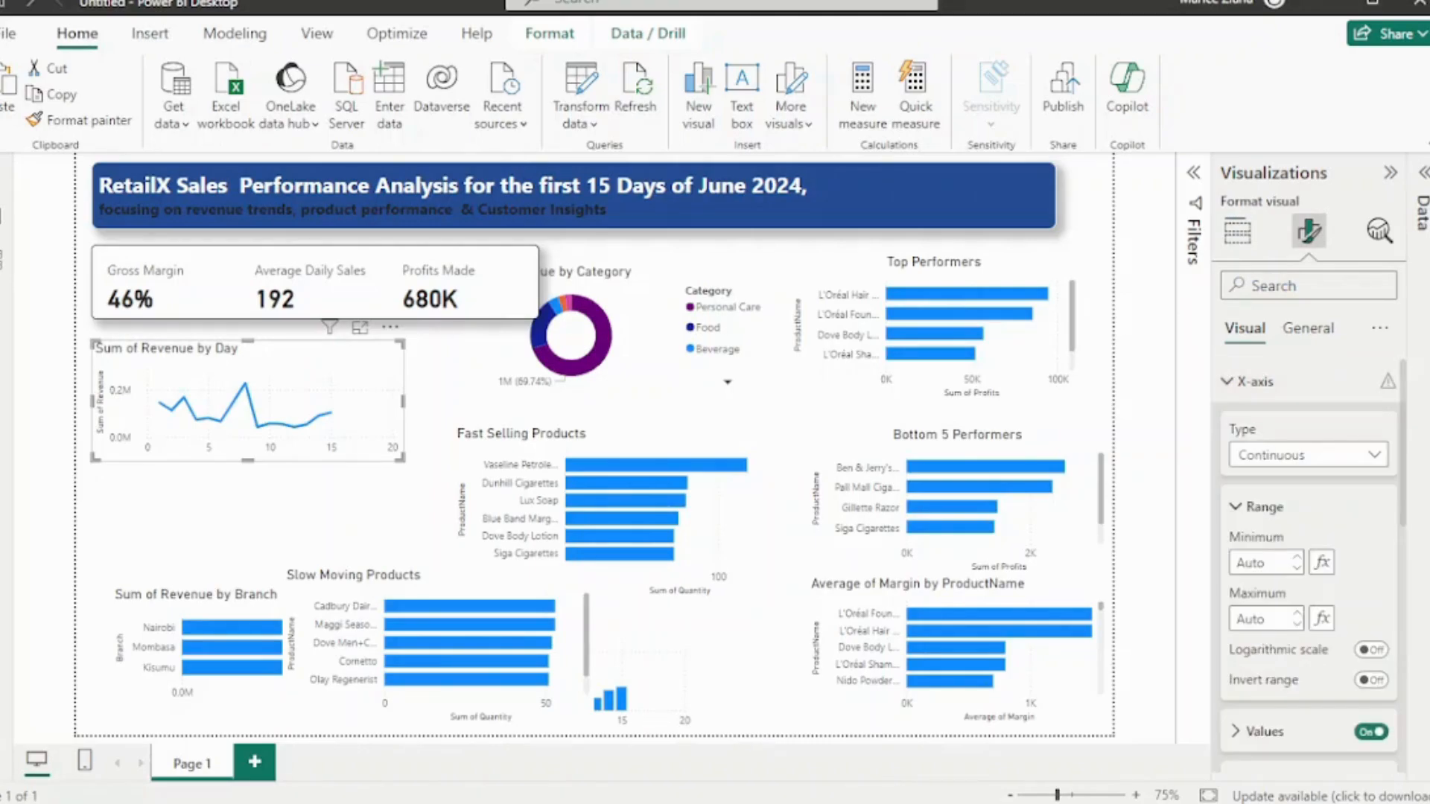
{"action": "scroll", "coordinate": [1297, 521], "scroll_direction": "down", "scroll_amount": 1}
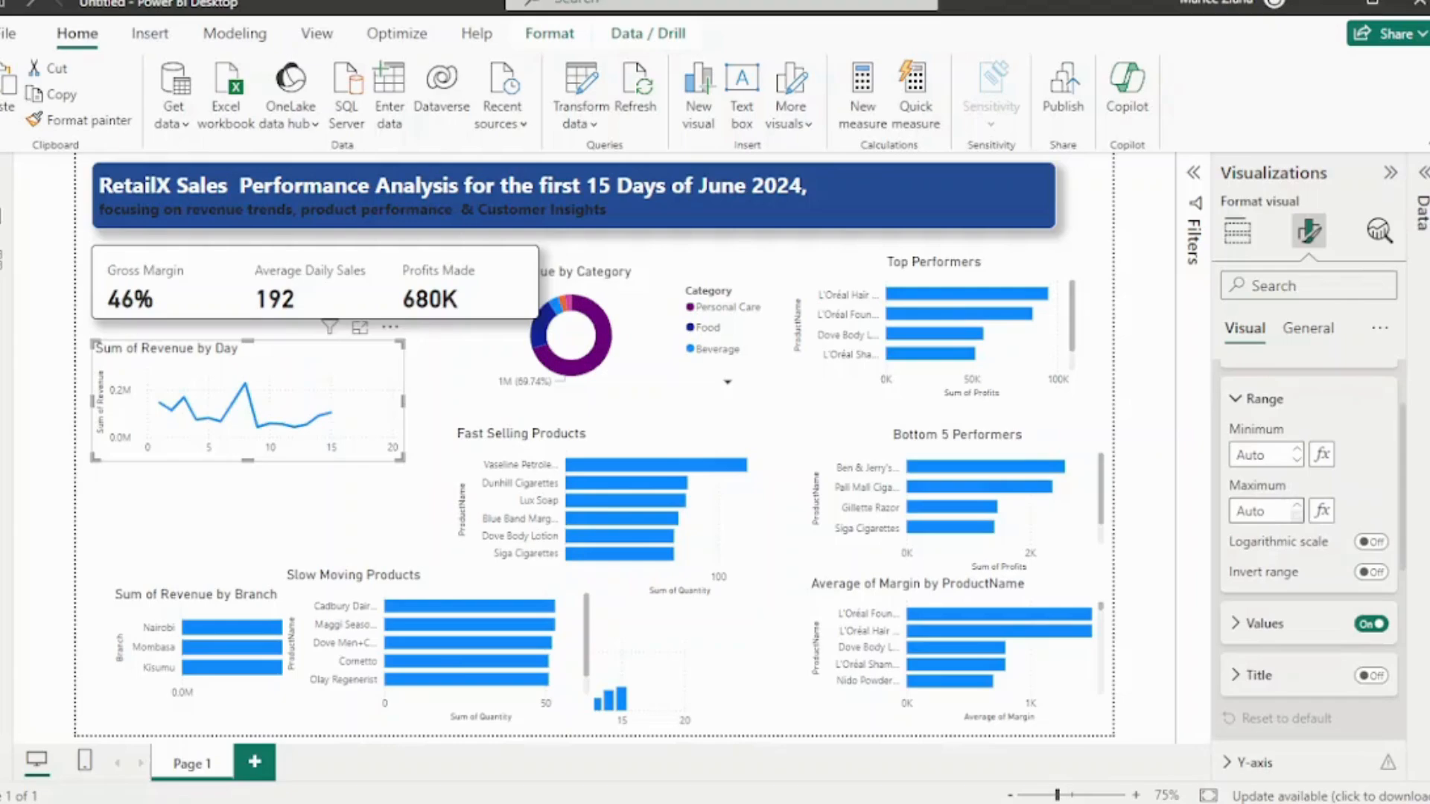
{"action": "left_click", "coordinate": [1297, 517]}
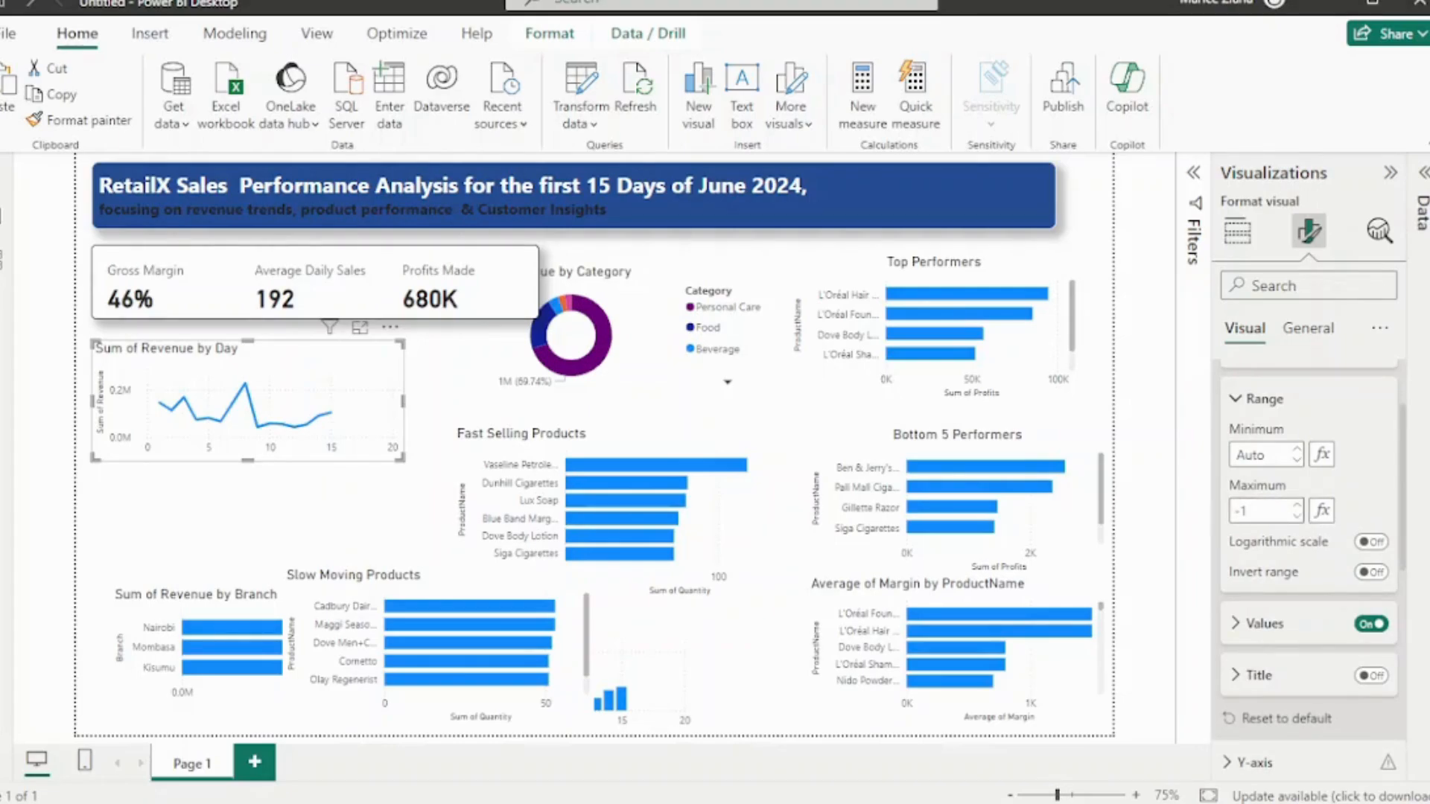
{"action": "left_click", "coordinate": [1253, 511]}
{"action": "type", "text": "15"}
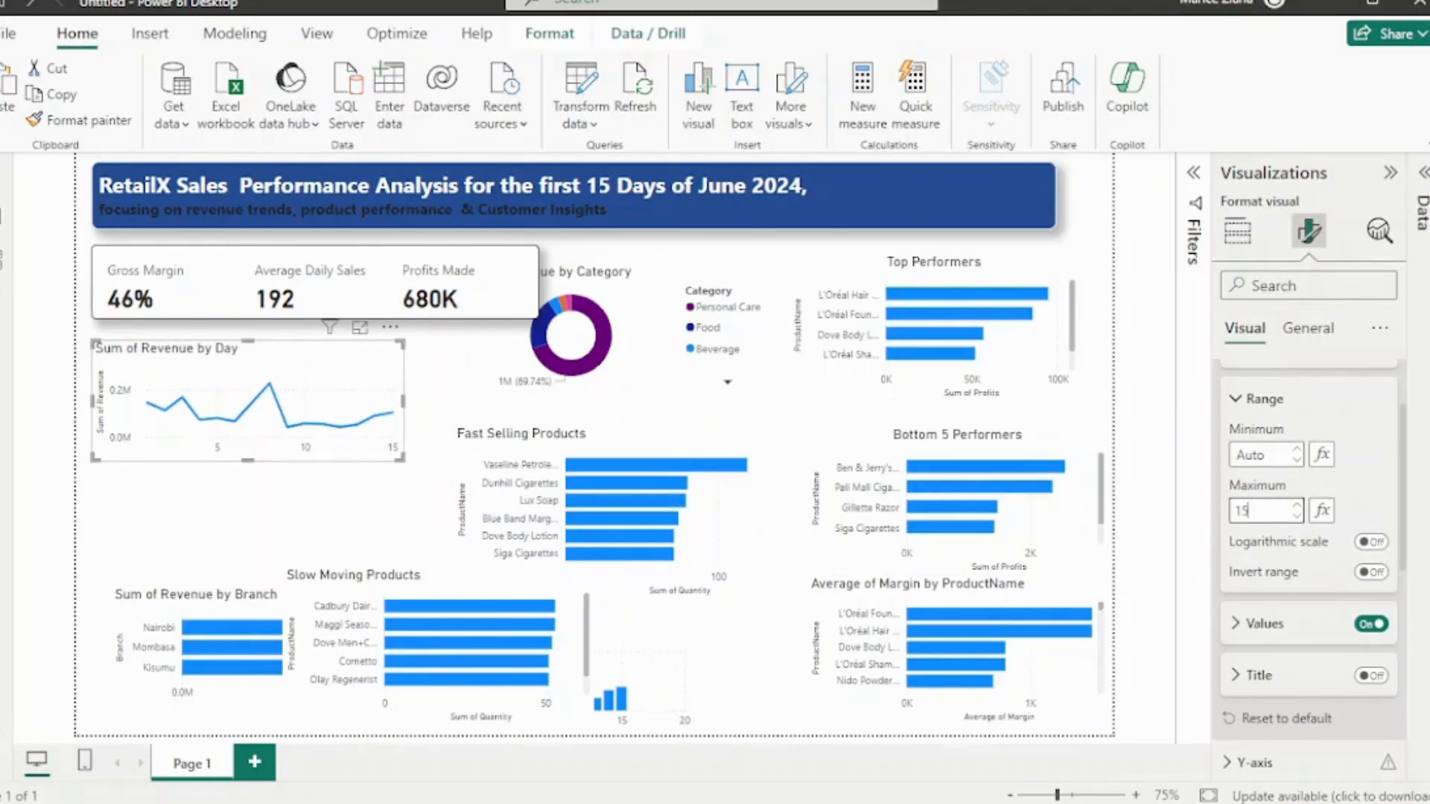
Turn off the Y-axis title of the Sum of Revenue by Day line chart
{"action": "scroll", "coordinate": [1308, 559], "scroll_direction": "down", "scroll_amount": 3}
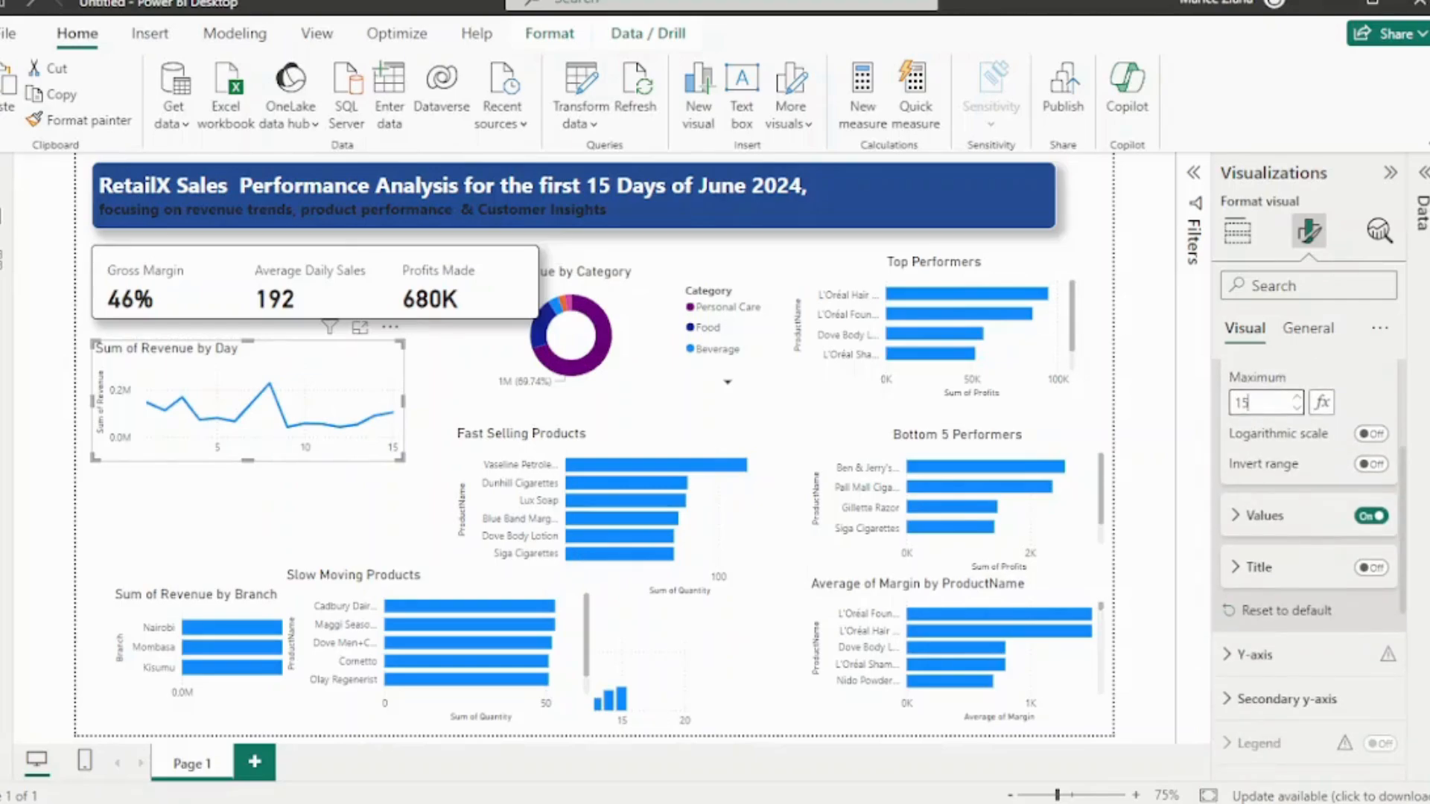
{"action": "left_click", "coordinate": [1263, 516]}
{"action": "left_click", "coordinate": [1264, 516]}
{"action": "scroll", "coordinate": [1309, 558], "scroll_direction": "down", "scroll_amount": 1}
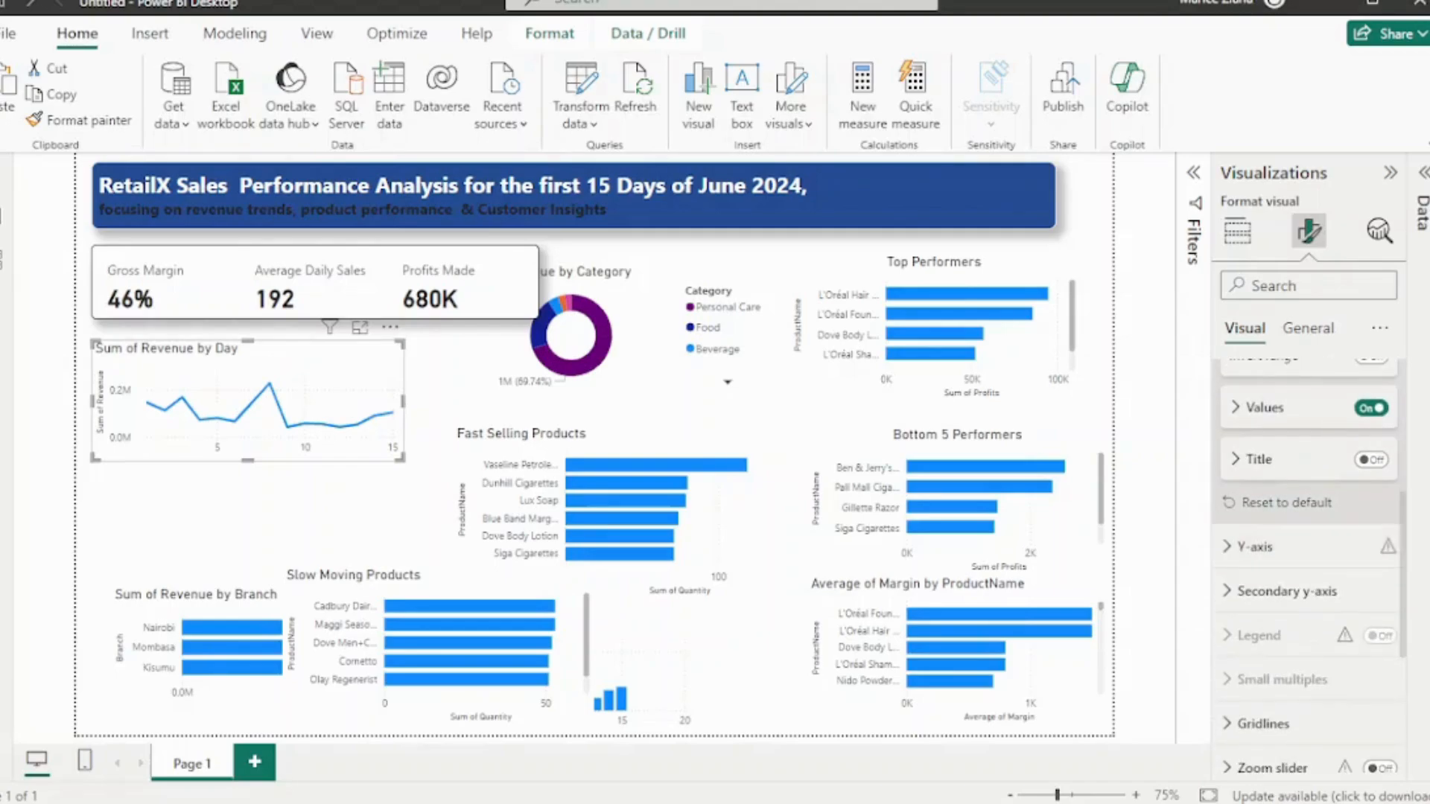
{"action": "left_click", "coordinate": [1254, 547]}
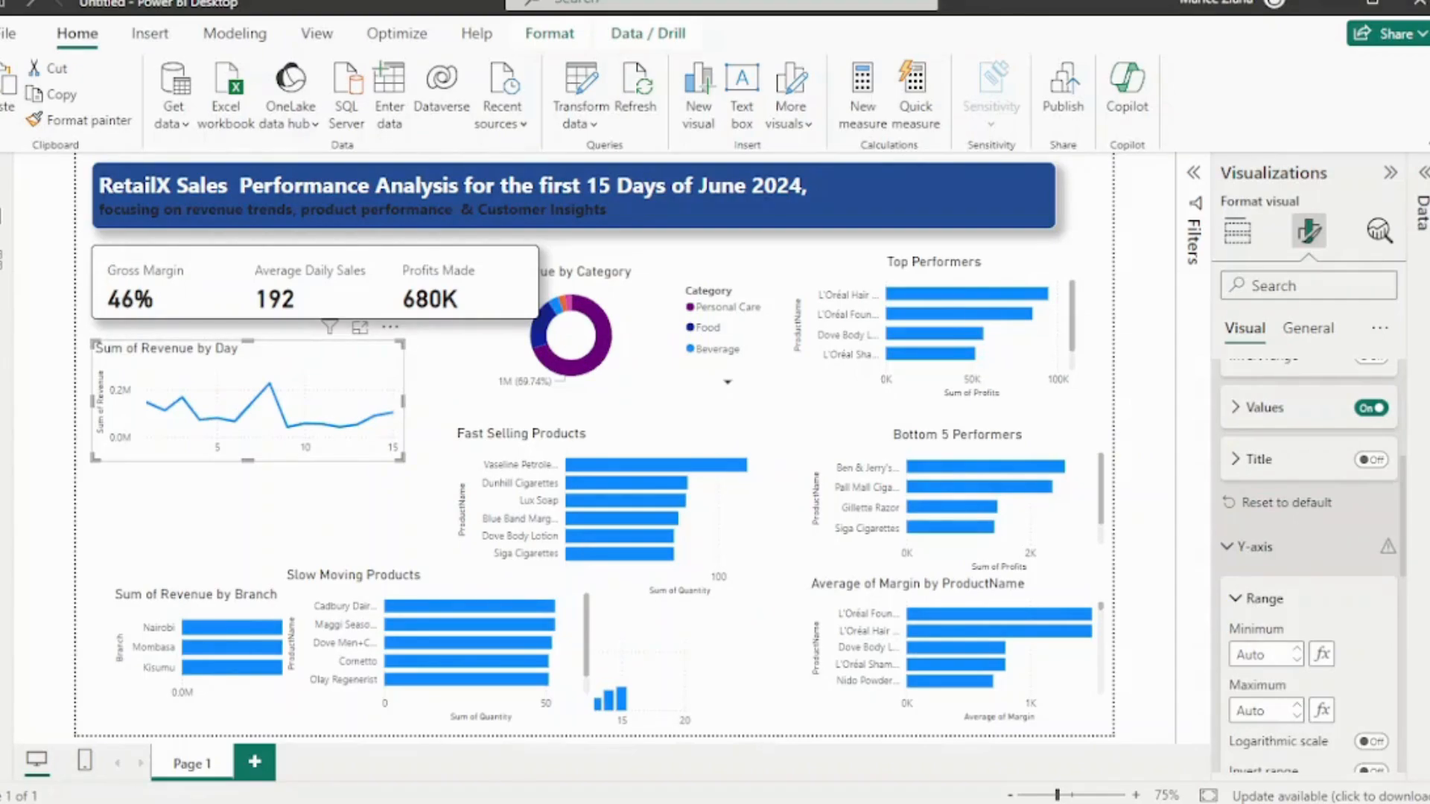
{"action": "scroll", "coordinate": [1308, 566], "scroll_direction": "down", "scroll_amount": 1}
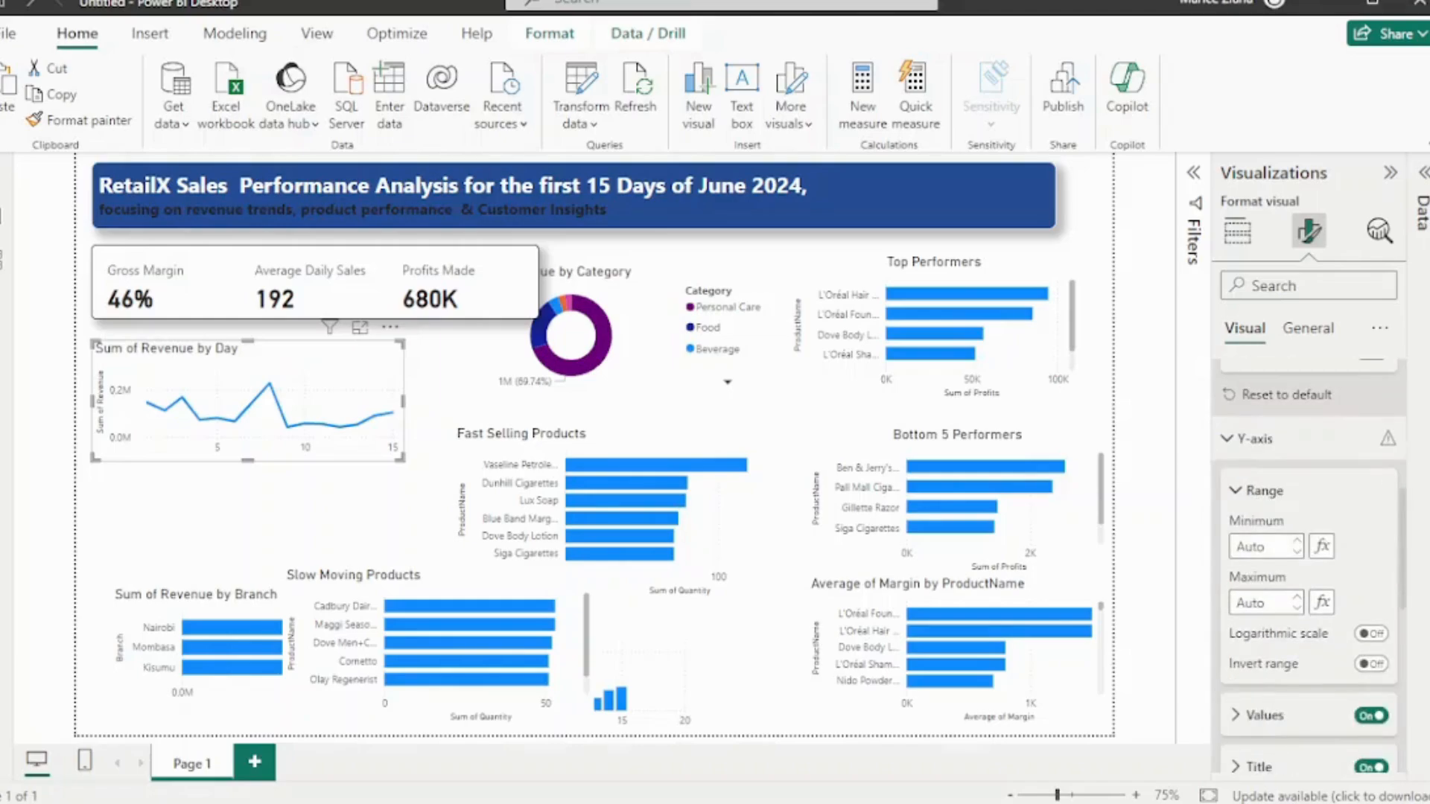
{"action": "scroll", "coordinate": [1308, 565], "scroll_direction": "down", "scroll_amount": 1}
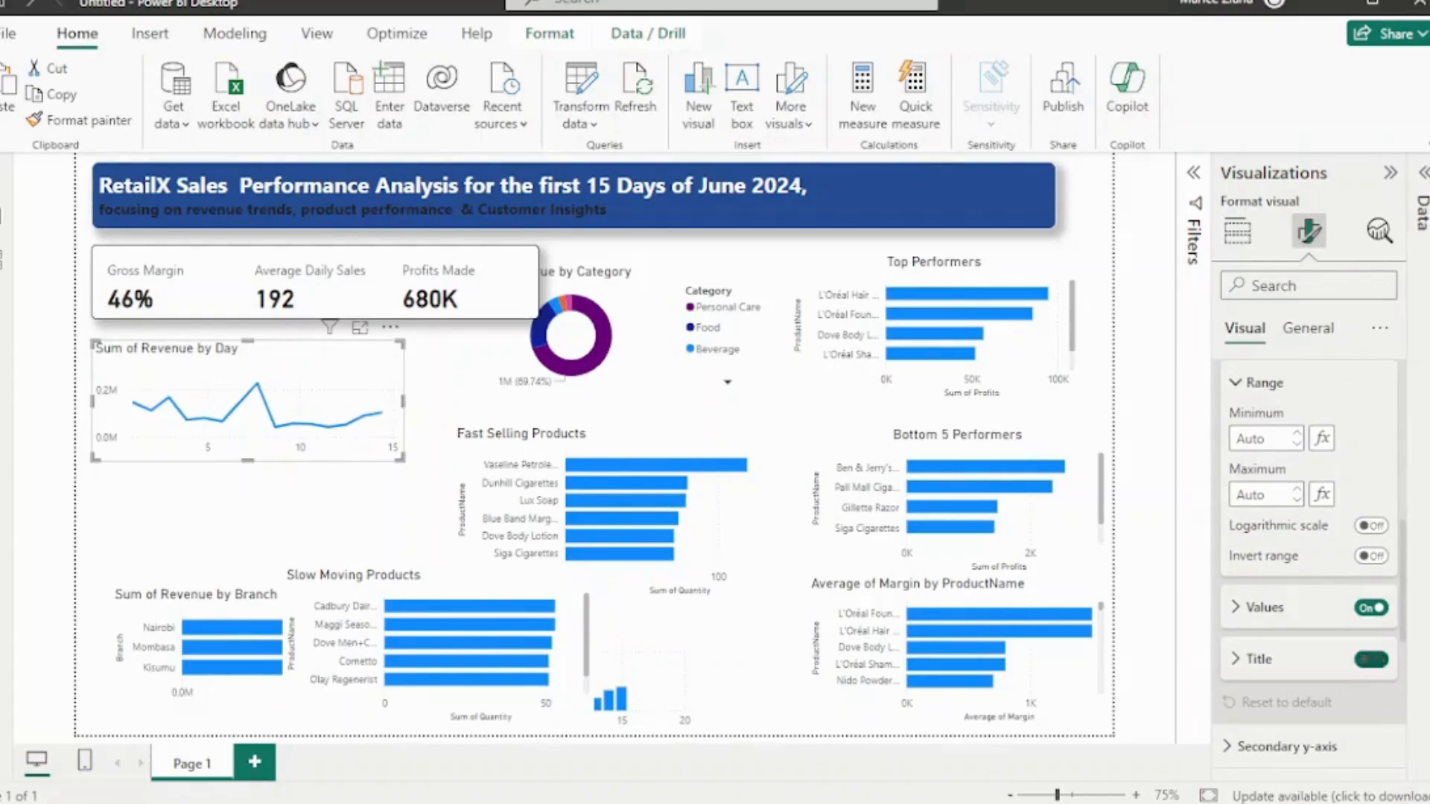
Turn off the horizontal and vertical gridlines of the Sum of Revenue by Day chart and collapse the gridline settings
{"action": "scroll", "coordinate": [1308, 566], "scroll_direction": "down", "scroll_amount": 3}
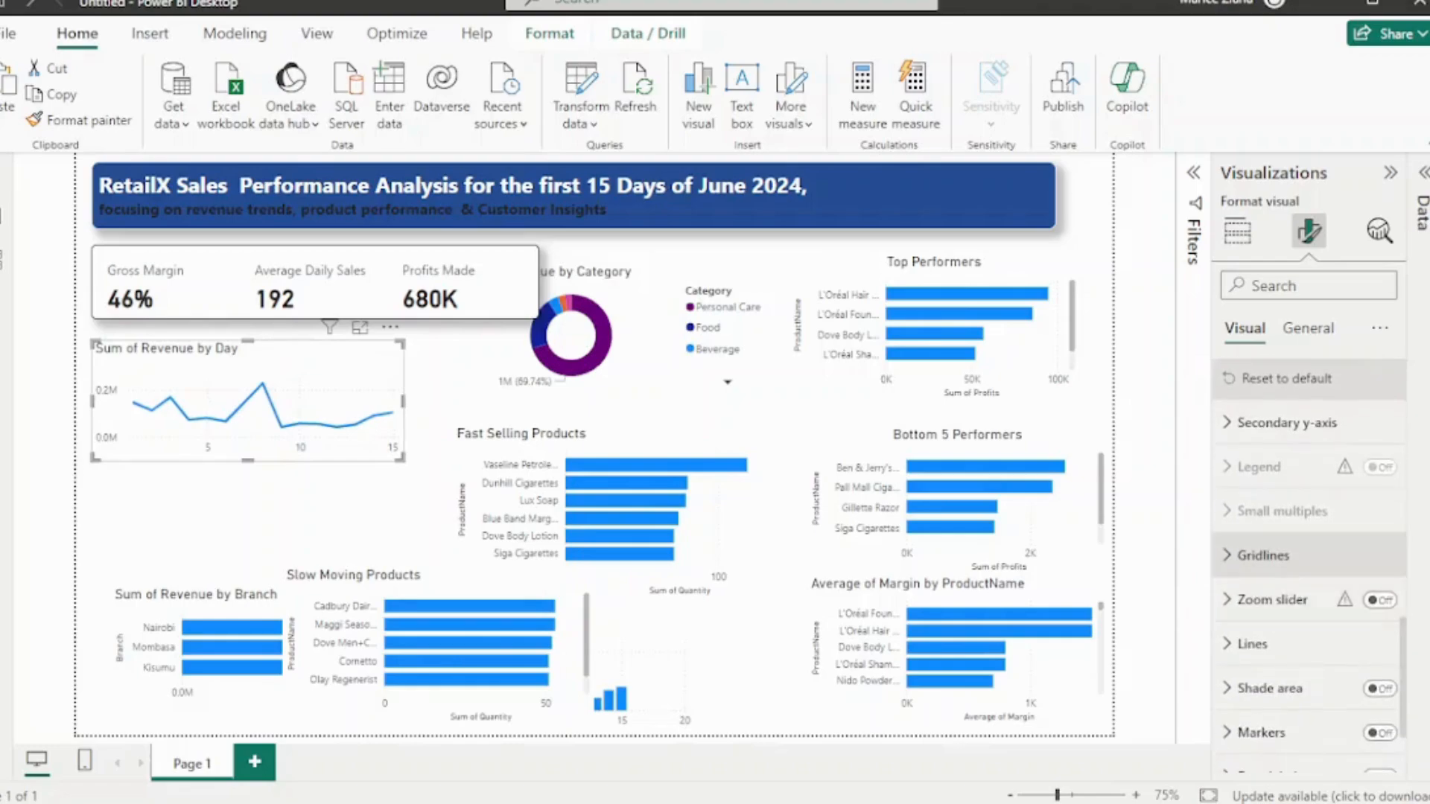
{"action": "left_click", "coordinate": [1263, 555]}
{"action": "scroll", "coordinate": [1309, 566], "scroll_direction": "down", "scroll_amount": 1}
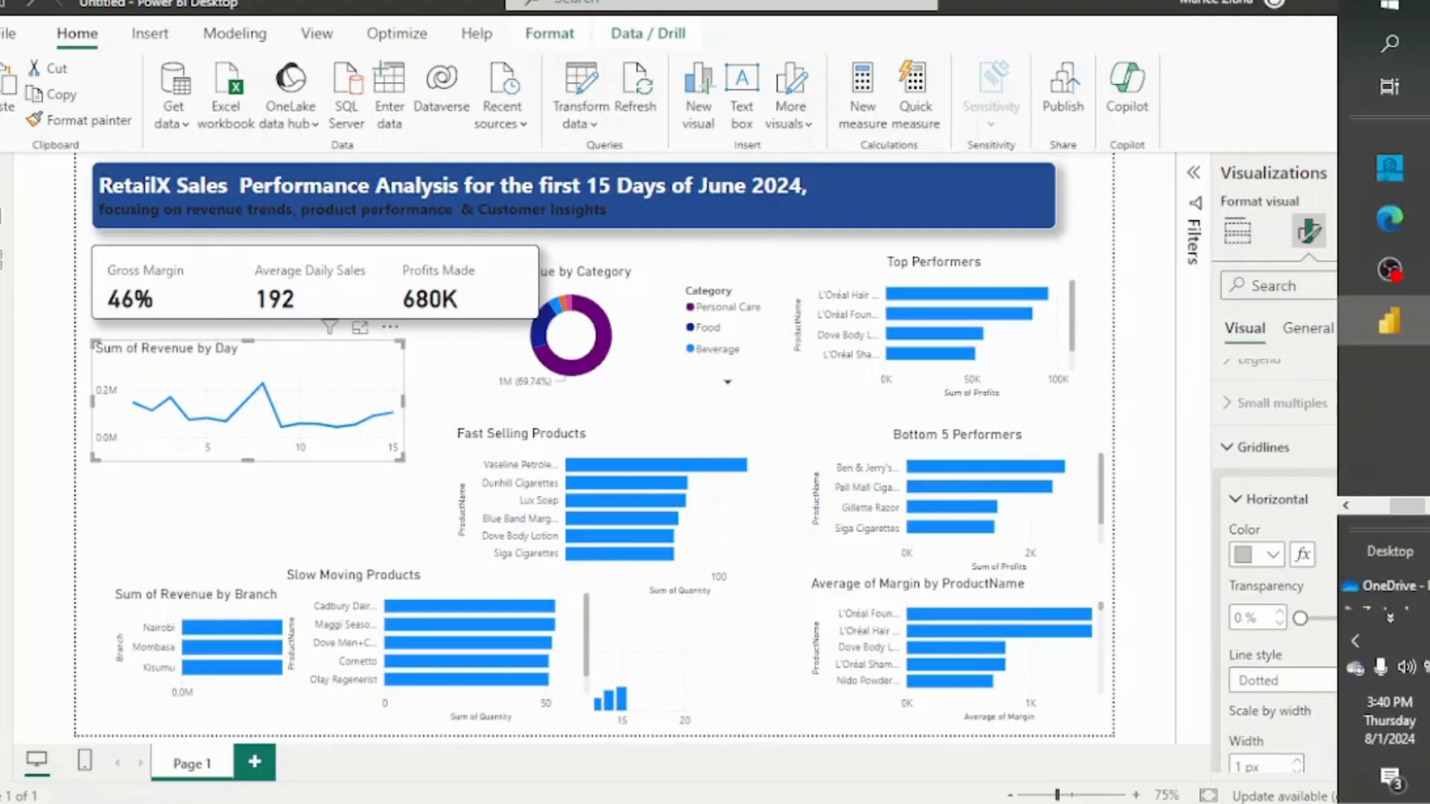
{"action": "left_click", "coordinate": [1371, 500]}
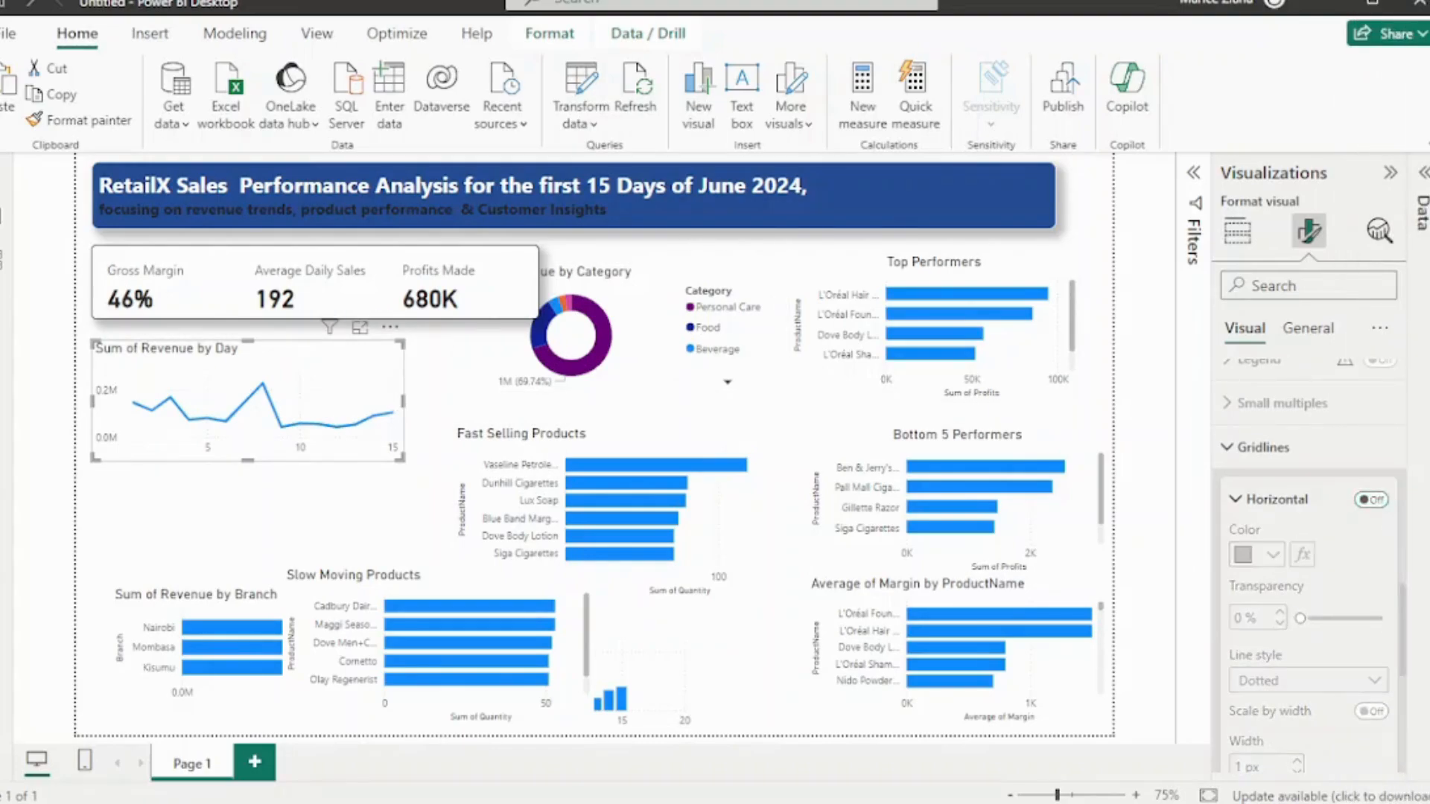
{"action": "scroll", "coordinate": [1308, 566], "scroll_direction": "down", "scroll_amount": 2}
{"action": "left_click", "coordinate": [1371, 603]}
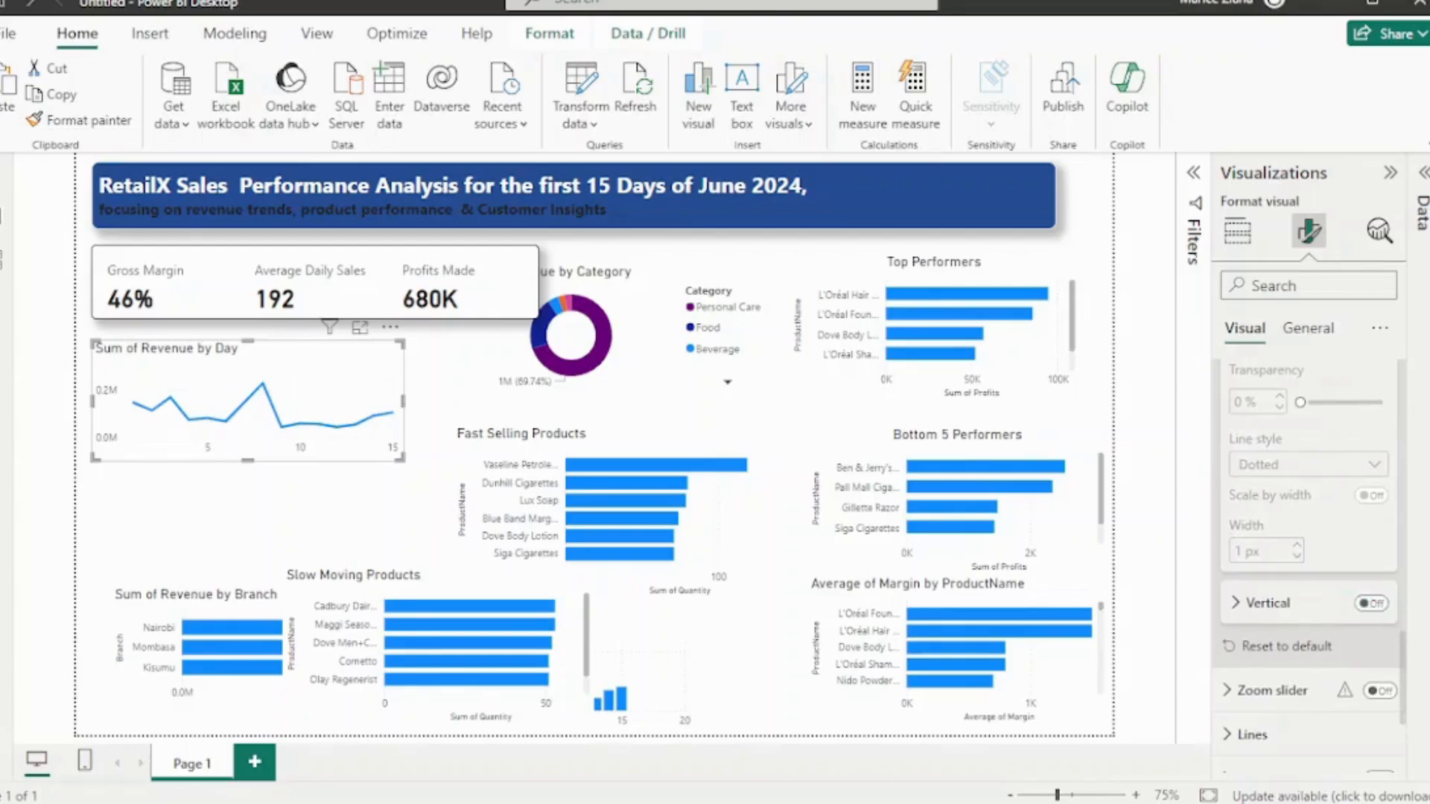
{"action": "scroll", "coordinate": [1308, 566], "scroll_direction": "up", "scroll_amount": 2}
{"action": "left_click", "coordinate": [1259, 500]}
{"action": "left_click", "coordinate": [1259, 447]}
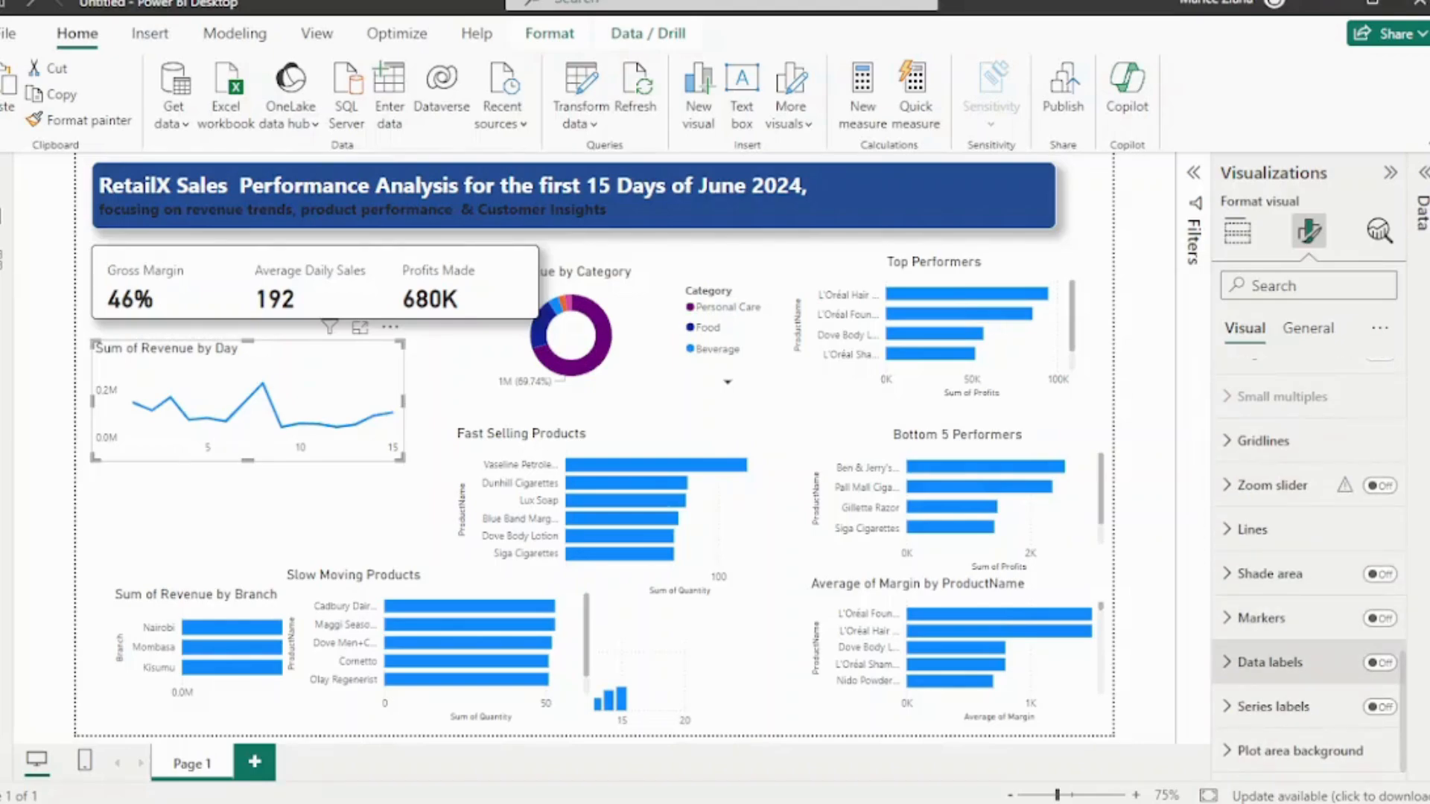
Change the line color of the Sum of Revenue by Day chart to the custom hex value #FFE500
{"action": "left_click", "coordinate": [1259, 530]}
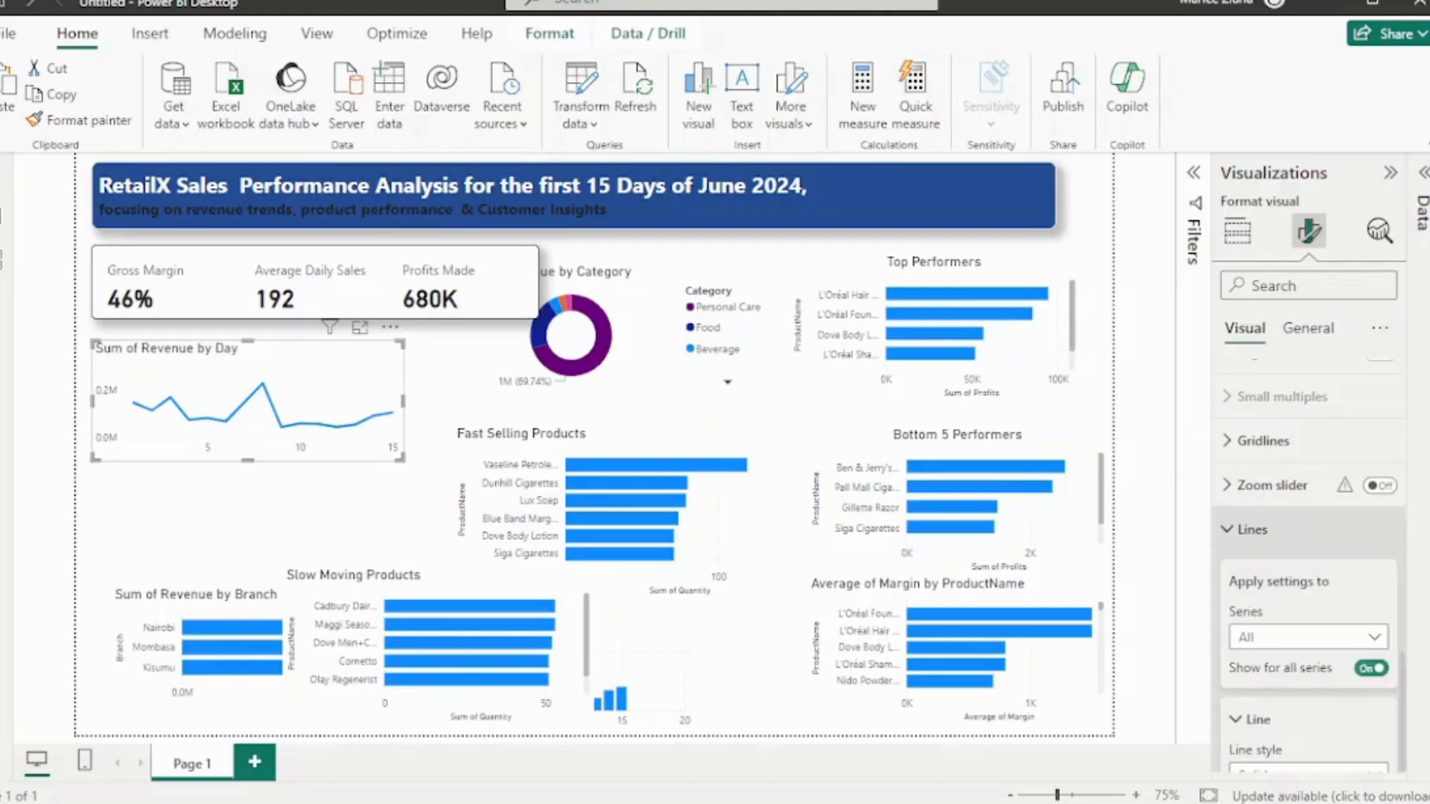
{"action": "scroll", "coordinate": [1308, 566], "scroll_direction": "down", "scroll_amount": 5}
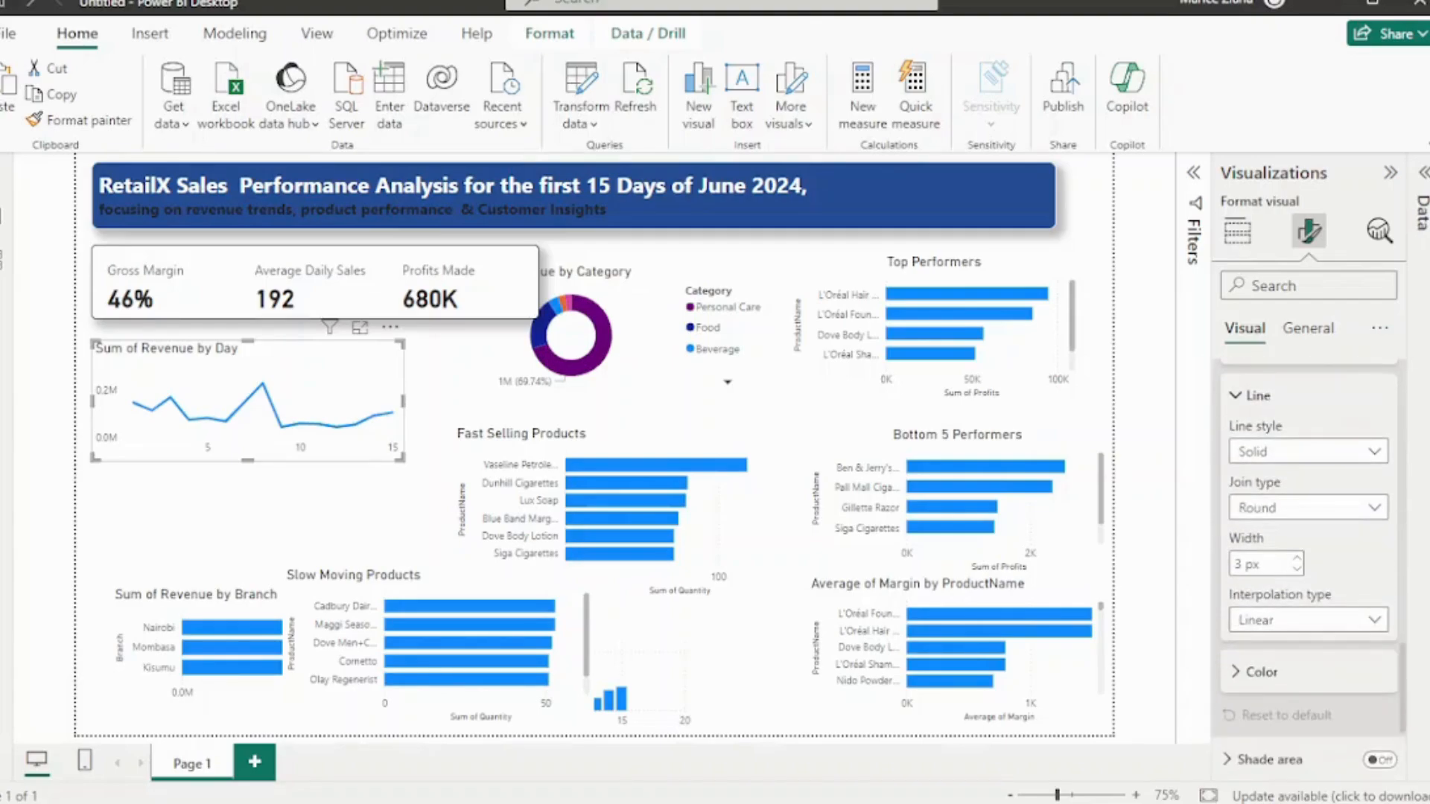
{"action": "left_click", "coordinate": [1374, 451]}
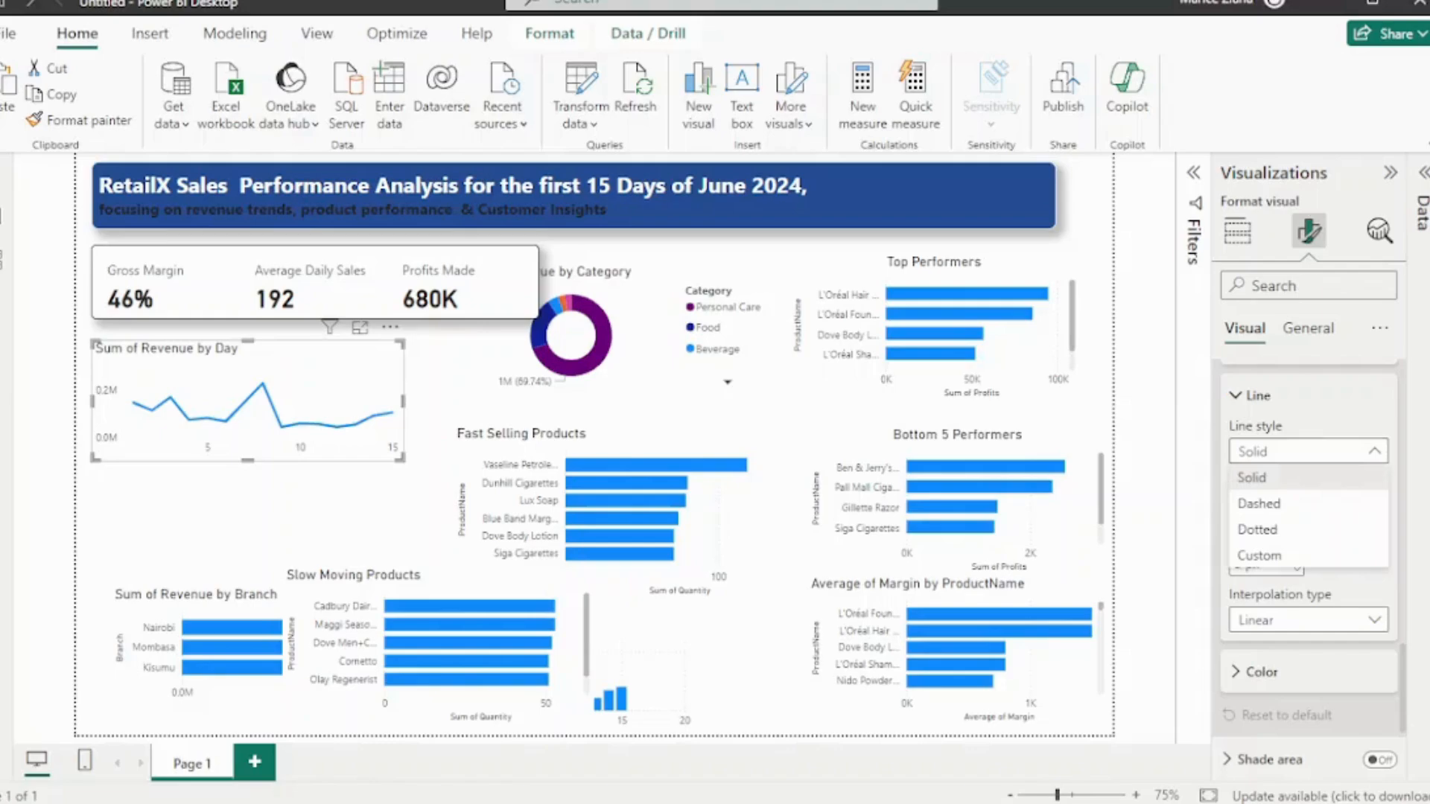
{"action": "left_click", "coordinate": [1374, 451]}
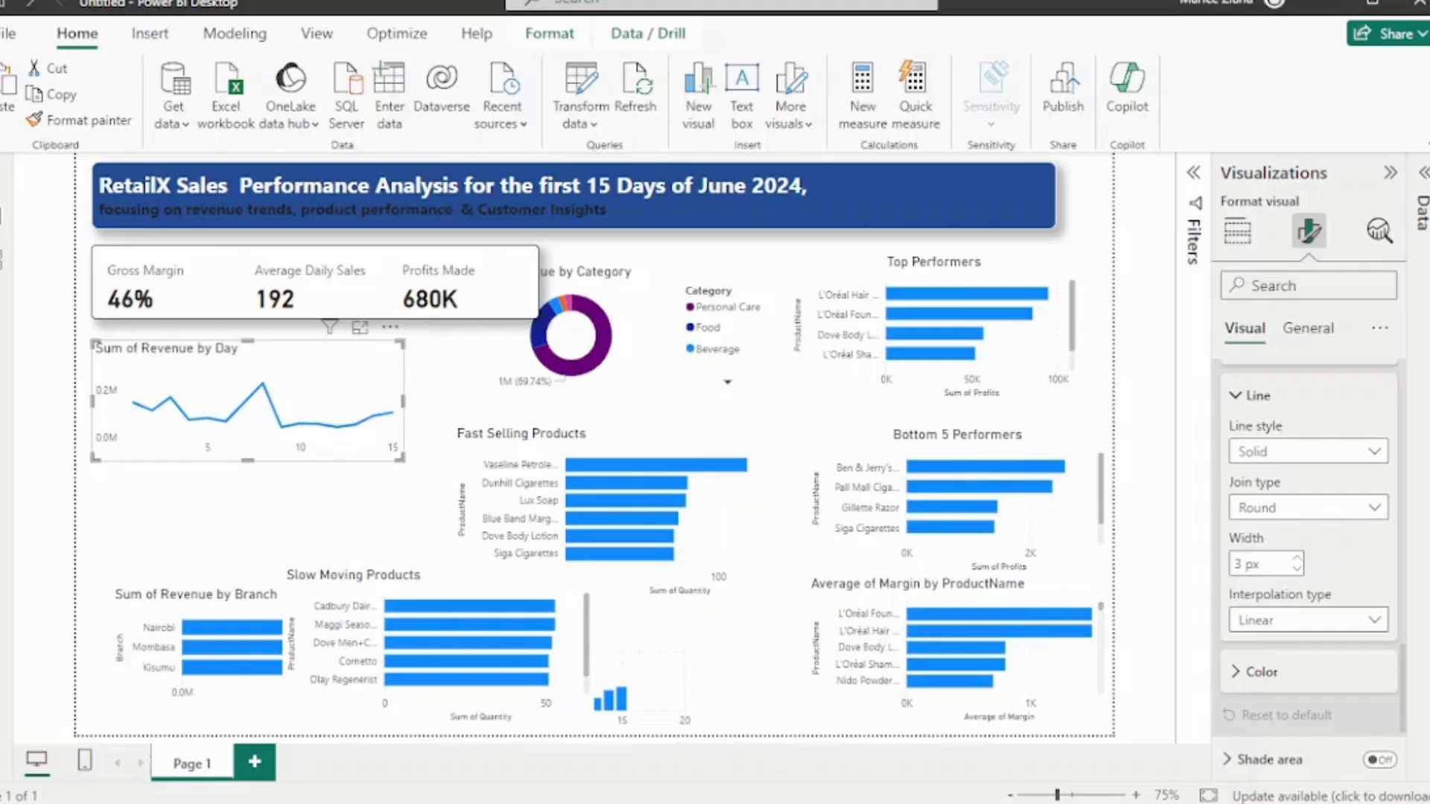
{"action": "scroll", "coordinate": [1308, 566], "scroll_direction": "down", "scroll_amount": 3}
{"action": "left_click", "coordinate": [1236, 486]}
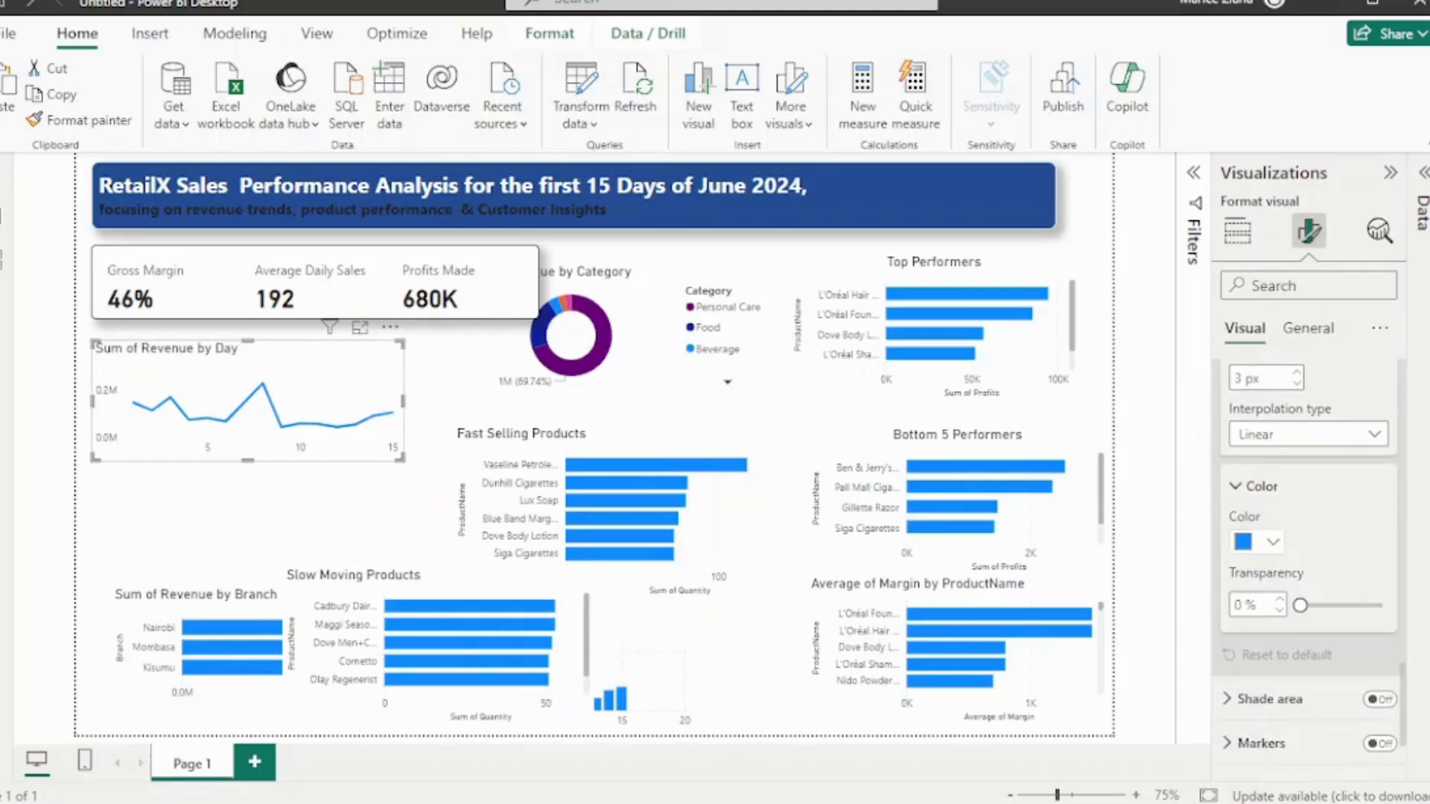
{"action": "left_click", "coordinate": [1266, 541]}
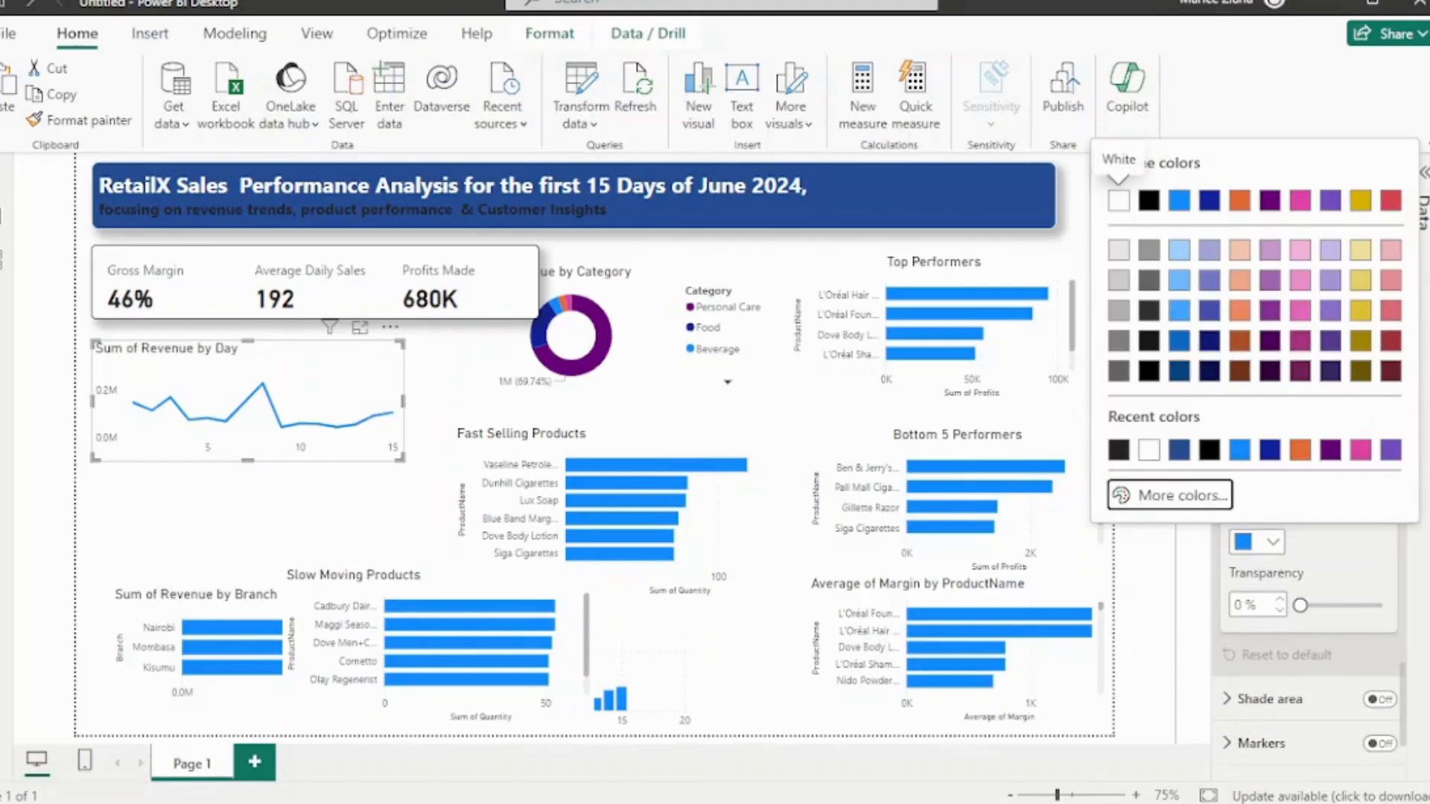
{"action": "left_click", "coordinate": [1150, 495]}
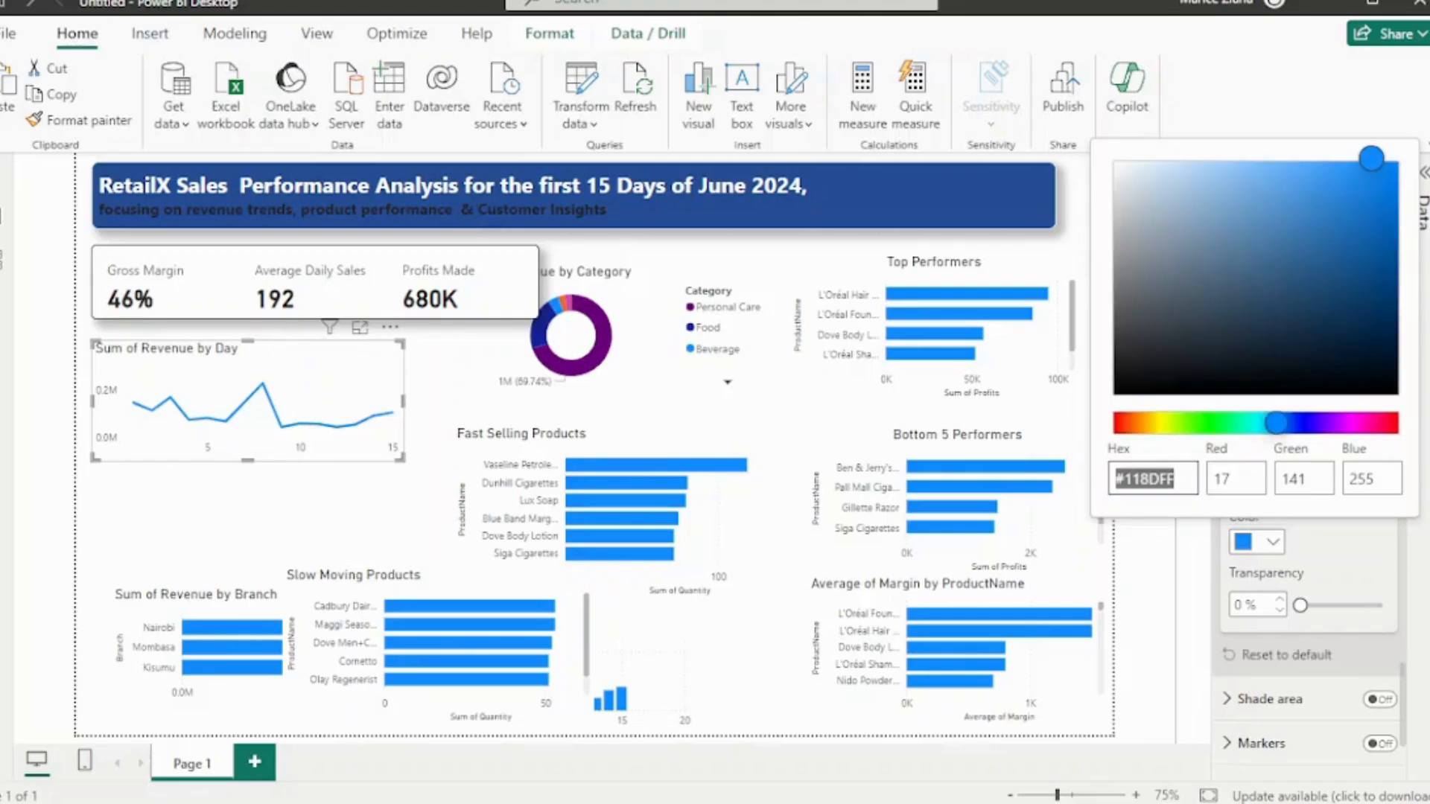
{"action": "type", "text": "#ff"}
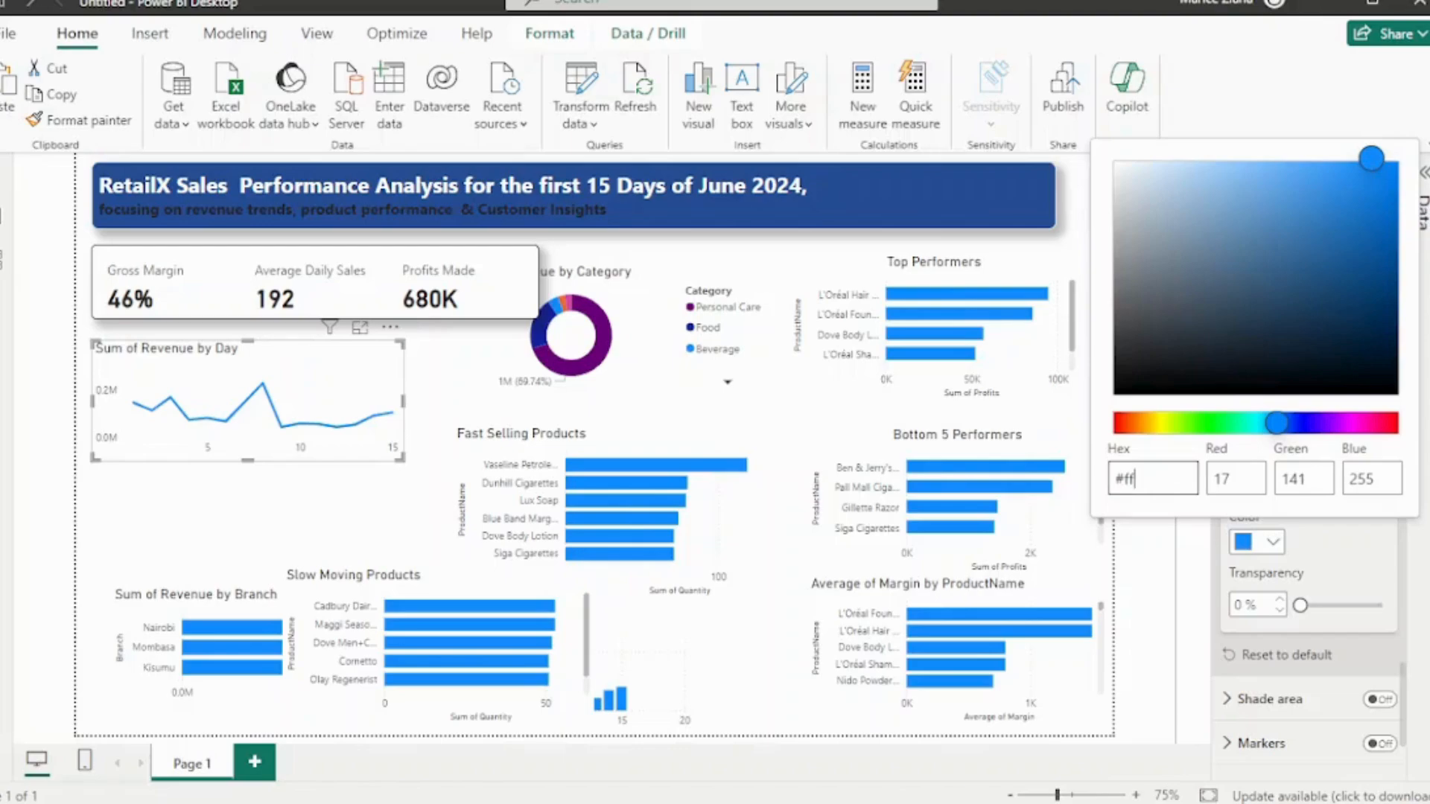
{"action": "type", "text": "e500"}
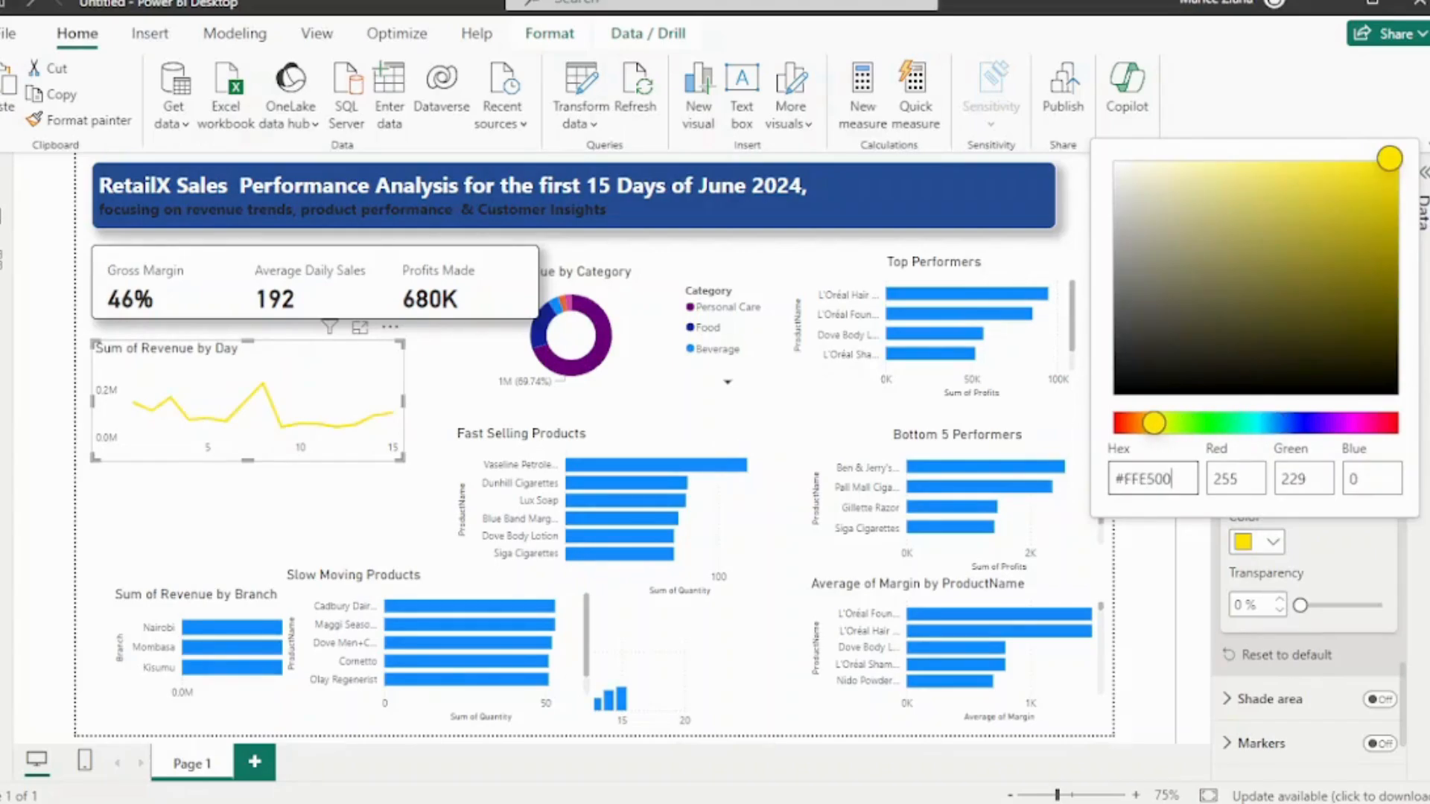
{"action": "key", "text": "Return"}
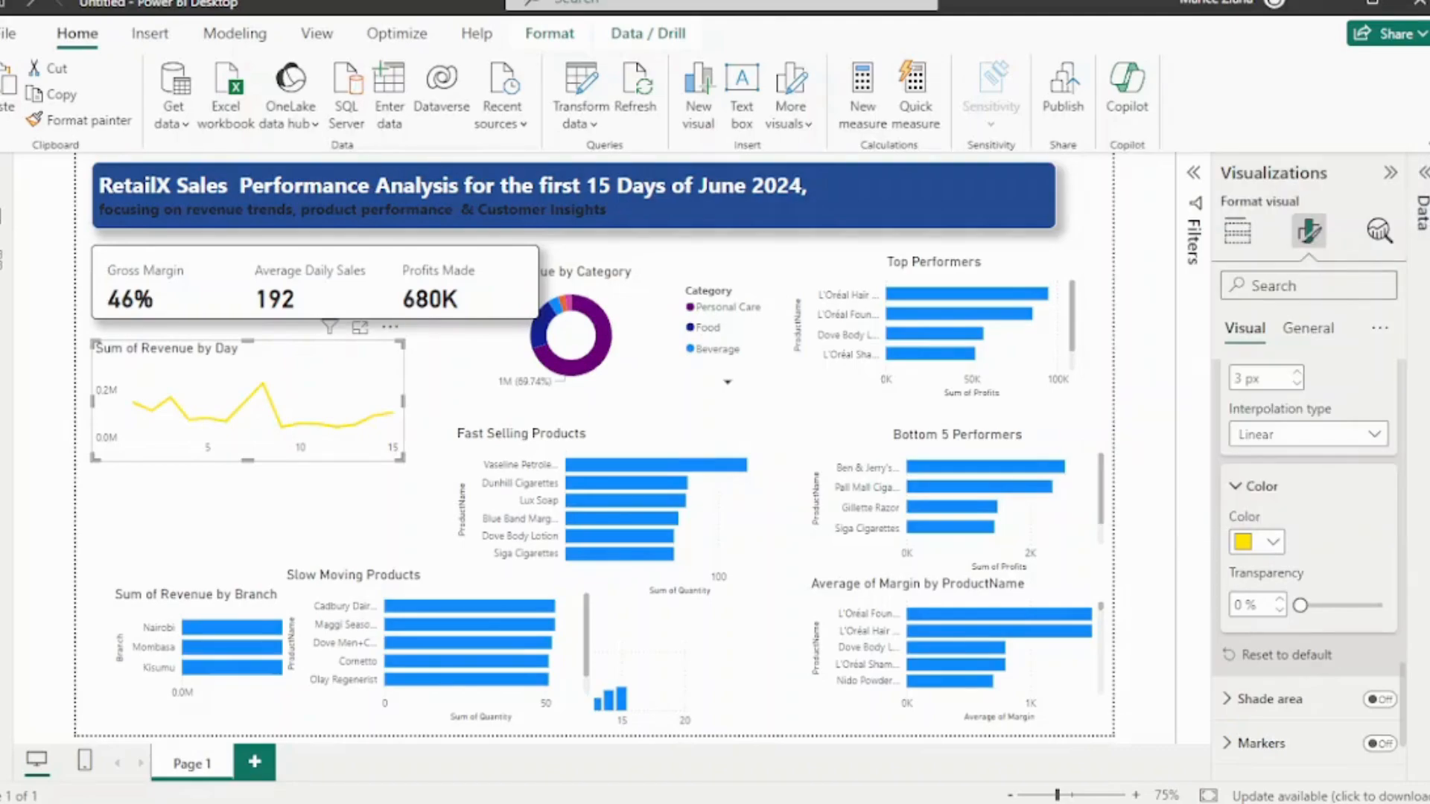
Shorten the line chart's title text to Revenue by Day
{"action": "left_click", "coordinate": [1307, 328]}
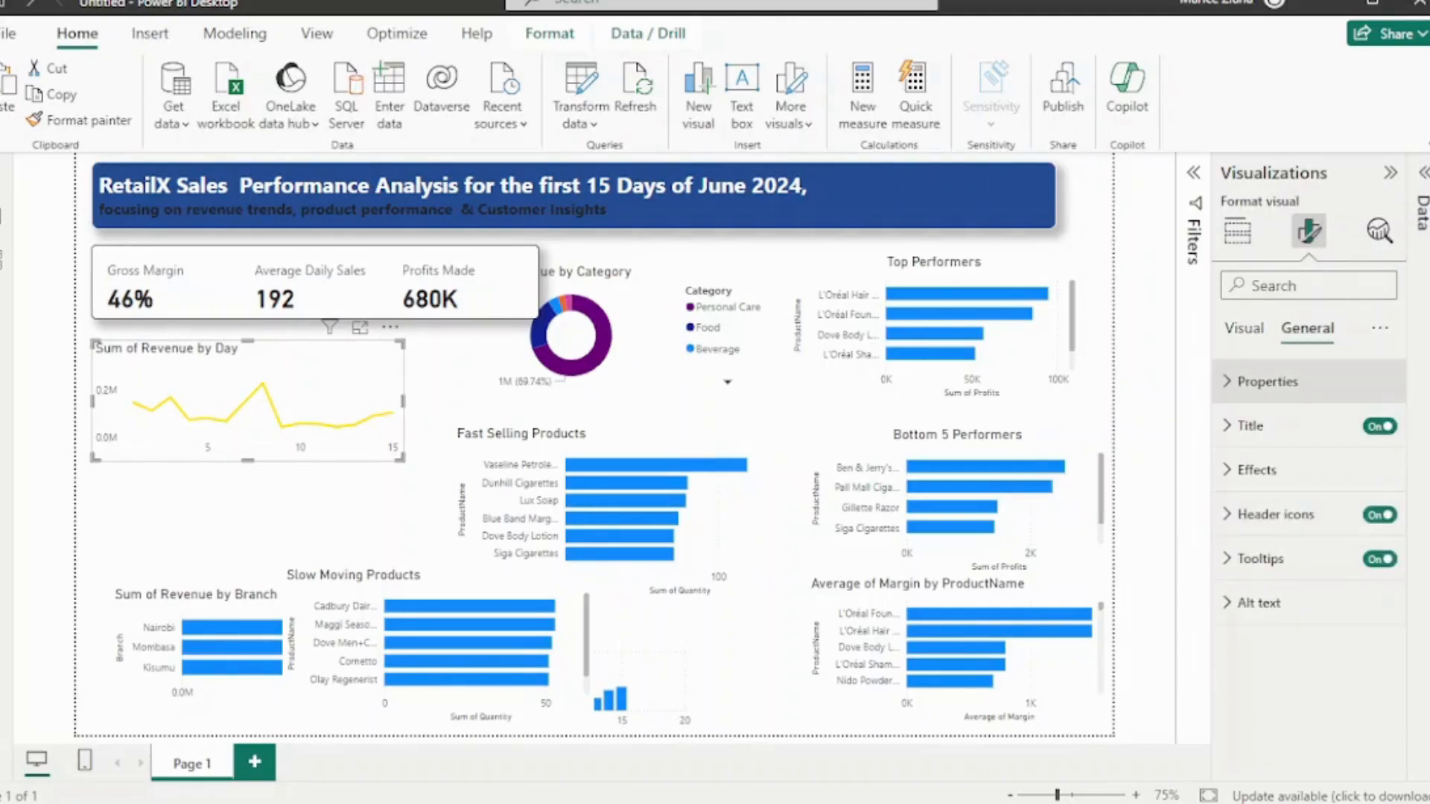
{"action": "left_click", "coordinate": [1251, 425]}
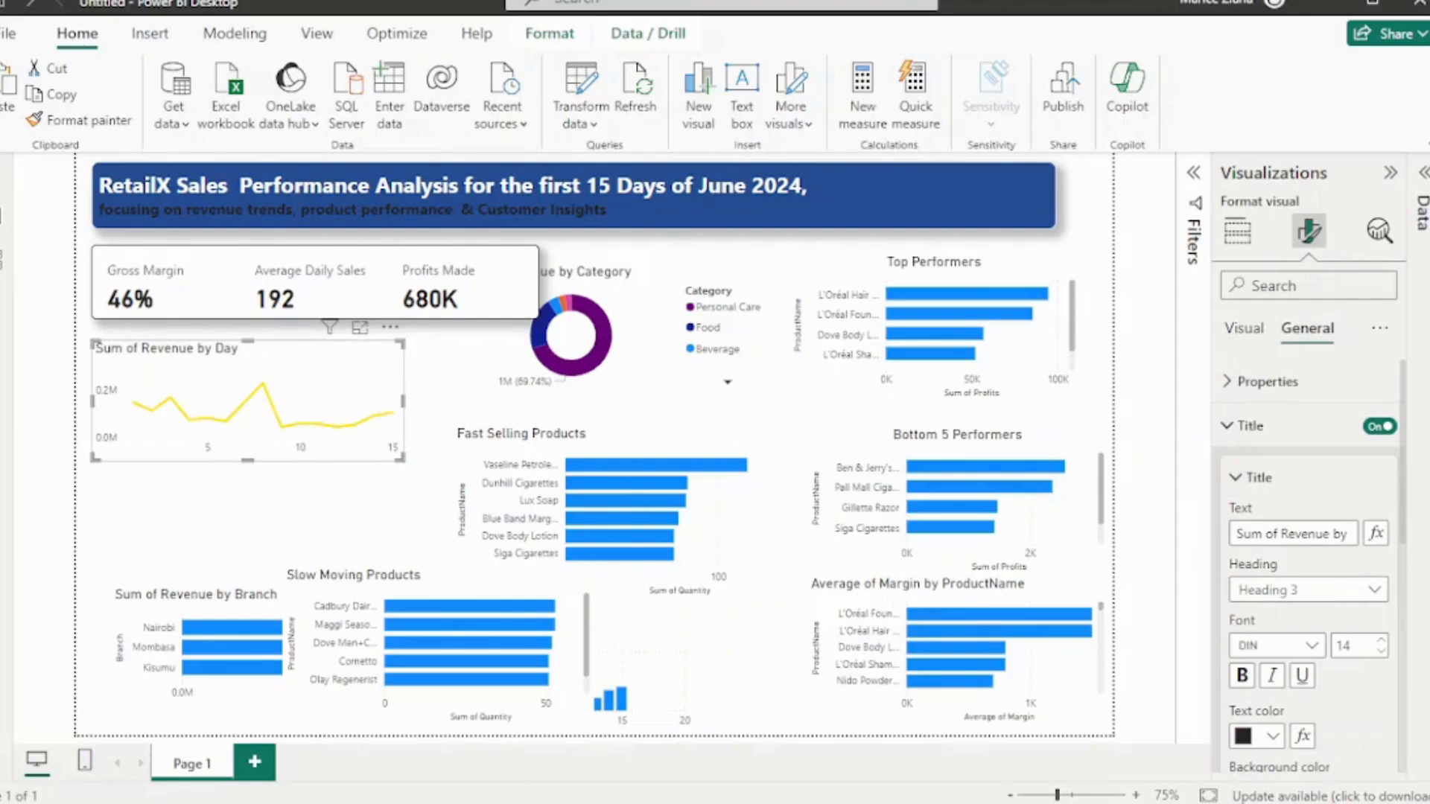
{"action": "left_click_drag", "start_coordinate": [1278, 534], "coordinate": [1235, 534]}
{"action": "key", "text": "BackSpace"}
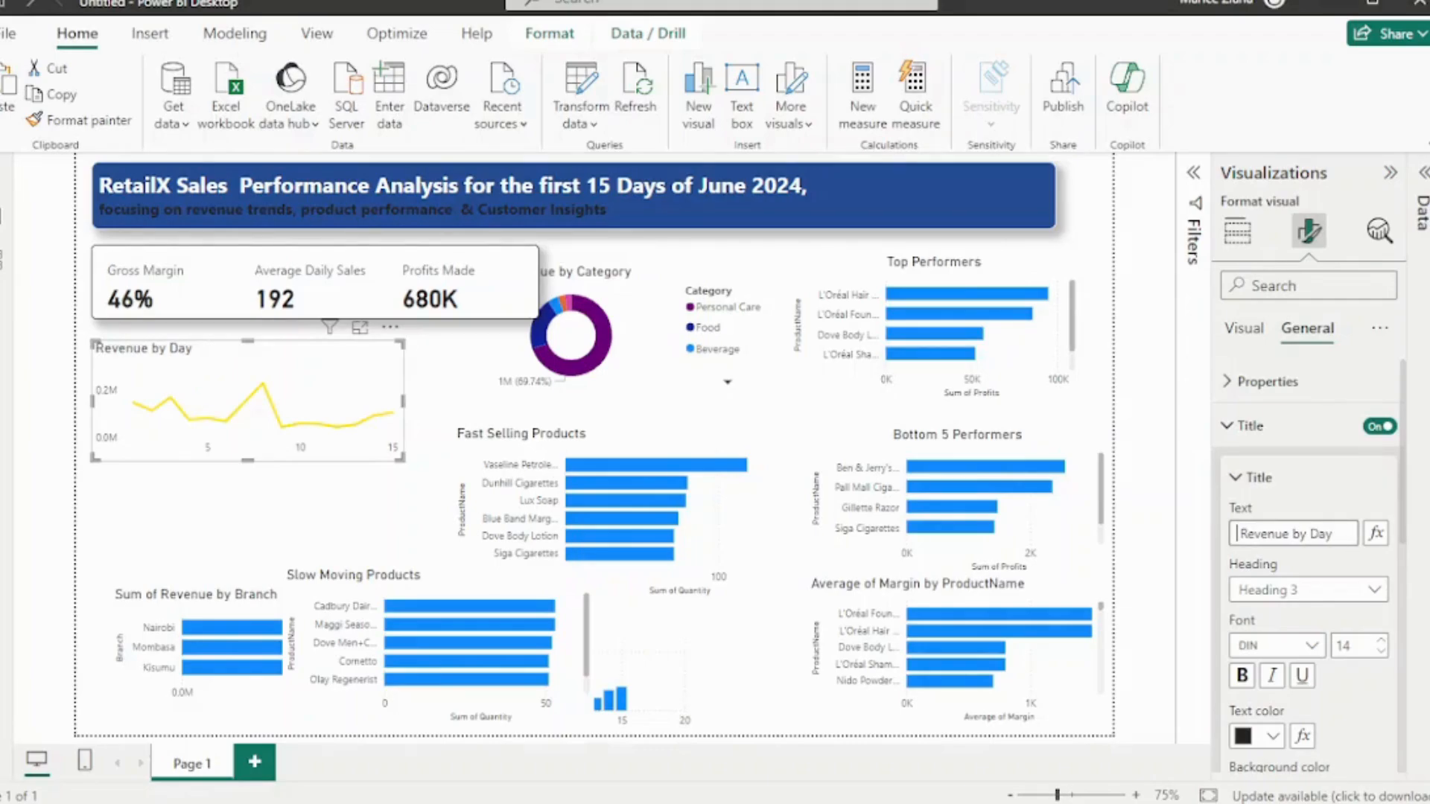
Center the Revenue by Day title horizontally, make it bold and deselect the chart
{"action": "scroll", "coordinate": [1308, 565], "scroll_direction": "down", "scroll_amount": 3}
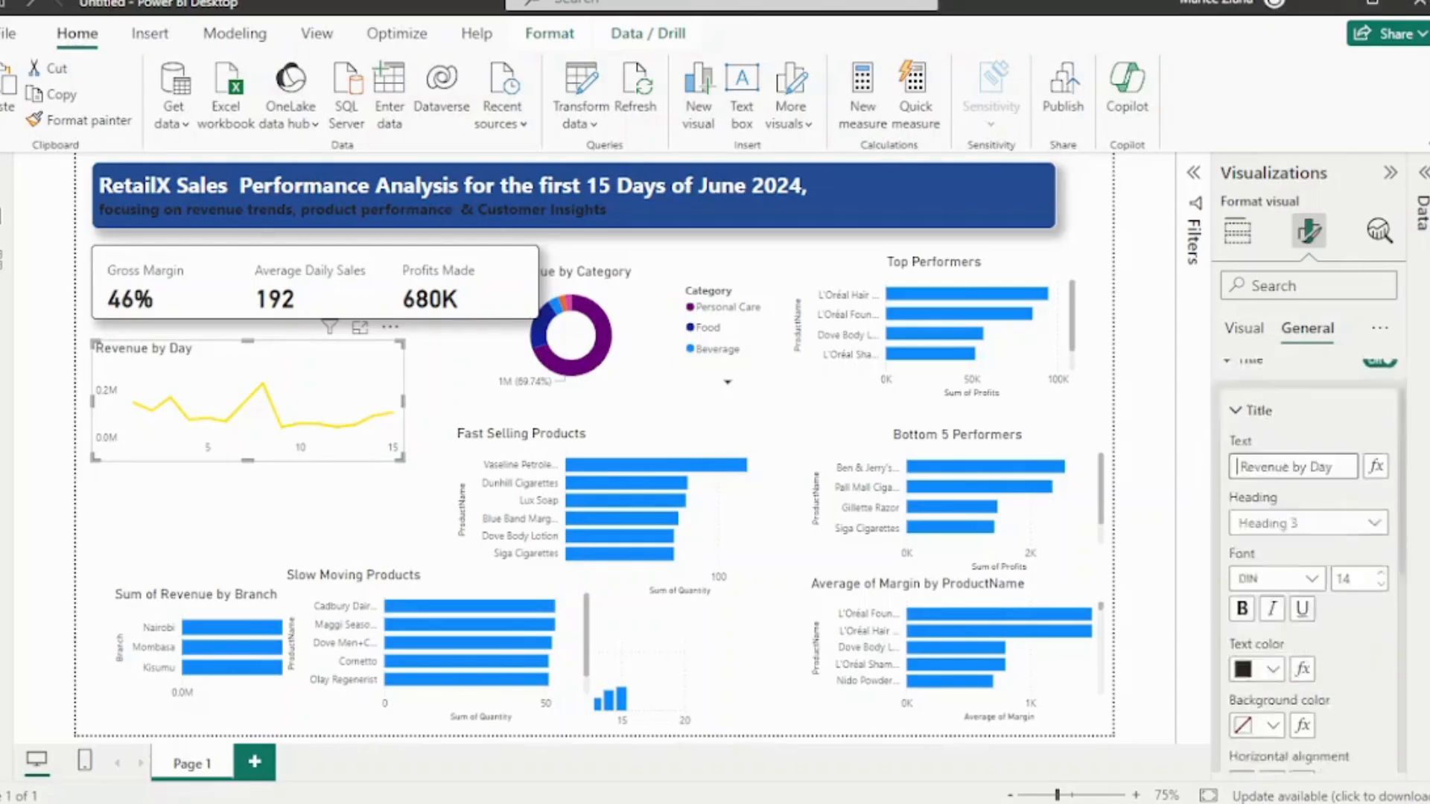
{"action": "left_click", "coordinate": [1271, 633]}
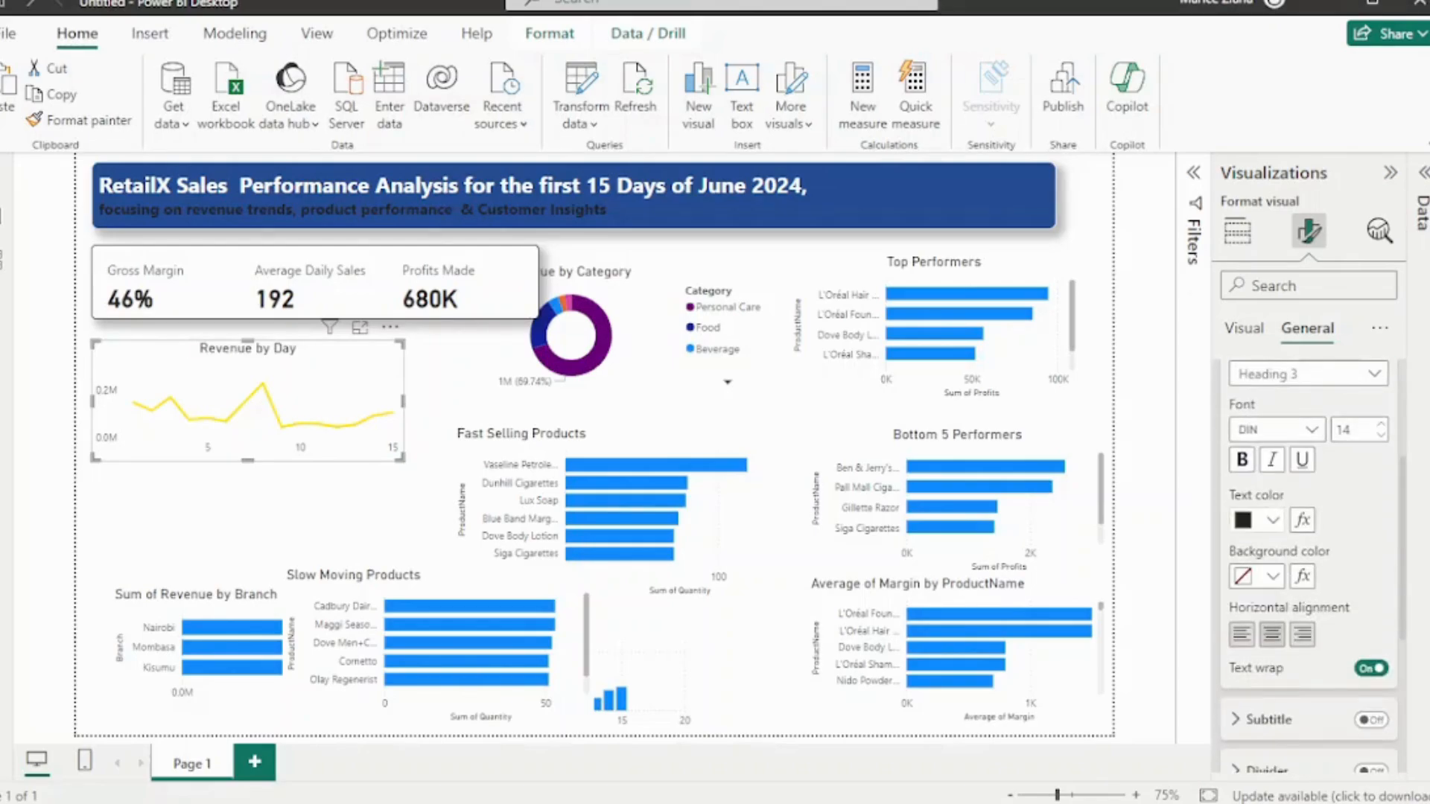
{"action": "left_click", "coordinate": [1272, 520]}
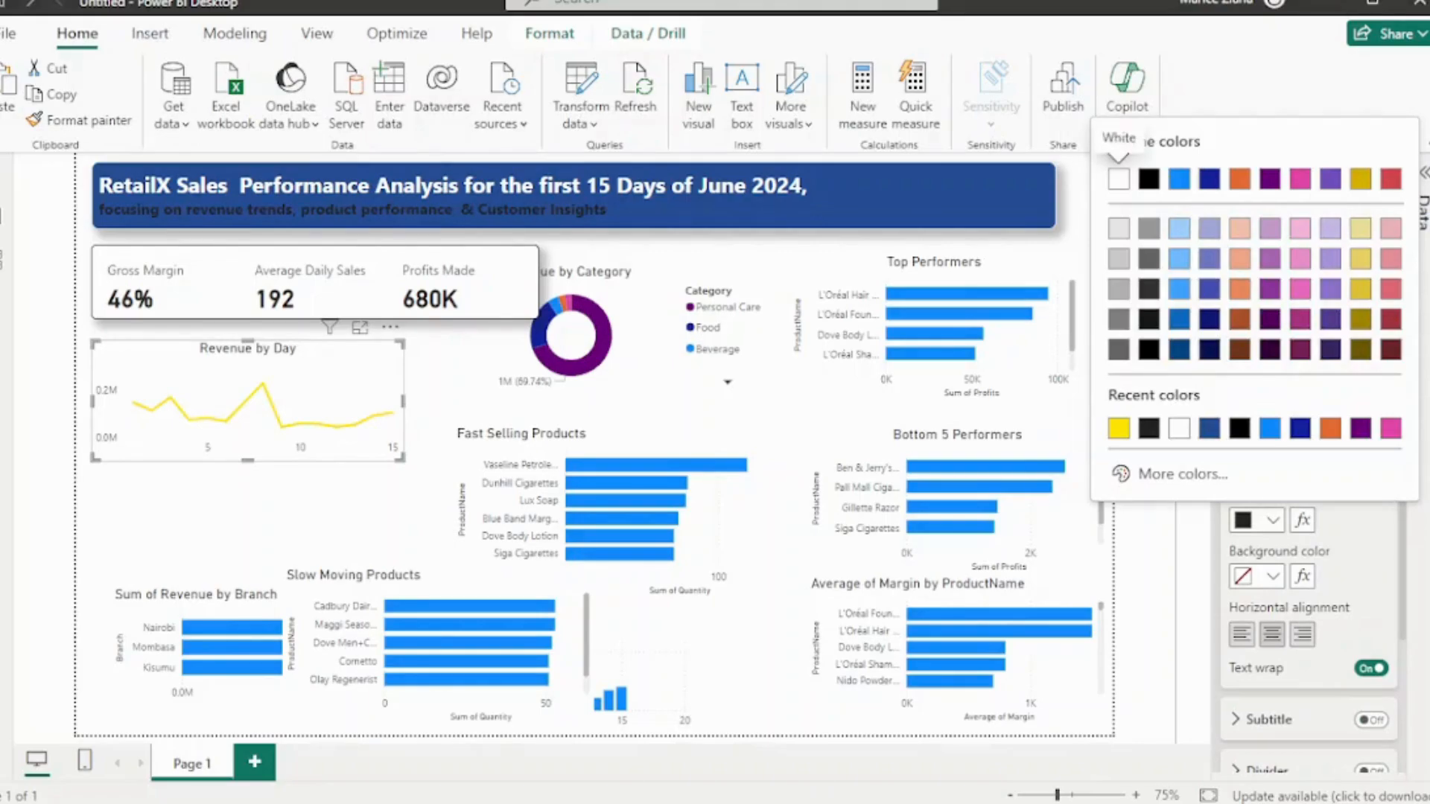
{"action": "key", "text": "Escape"}
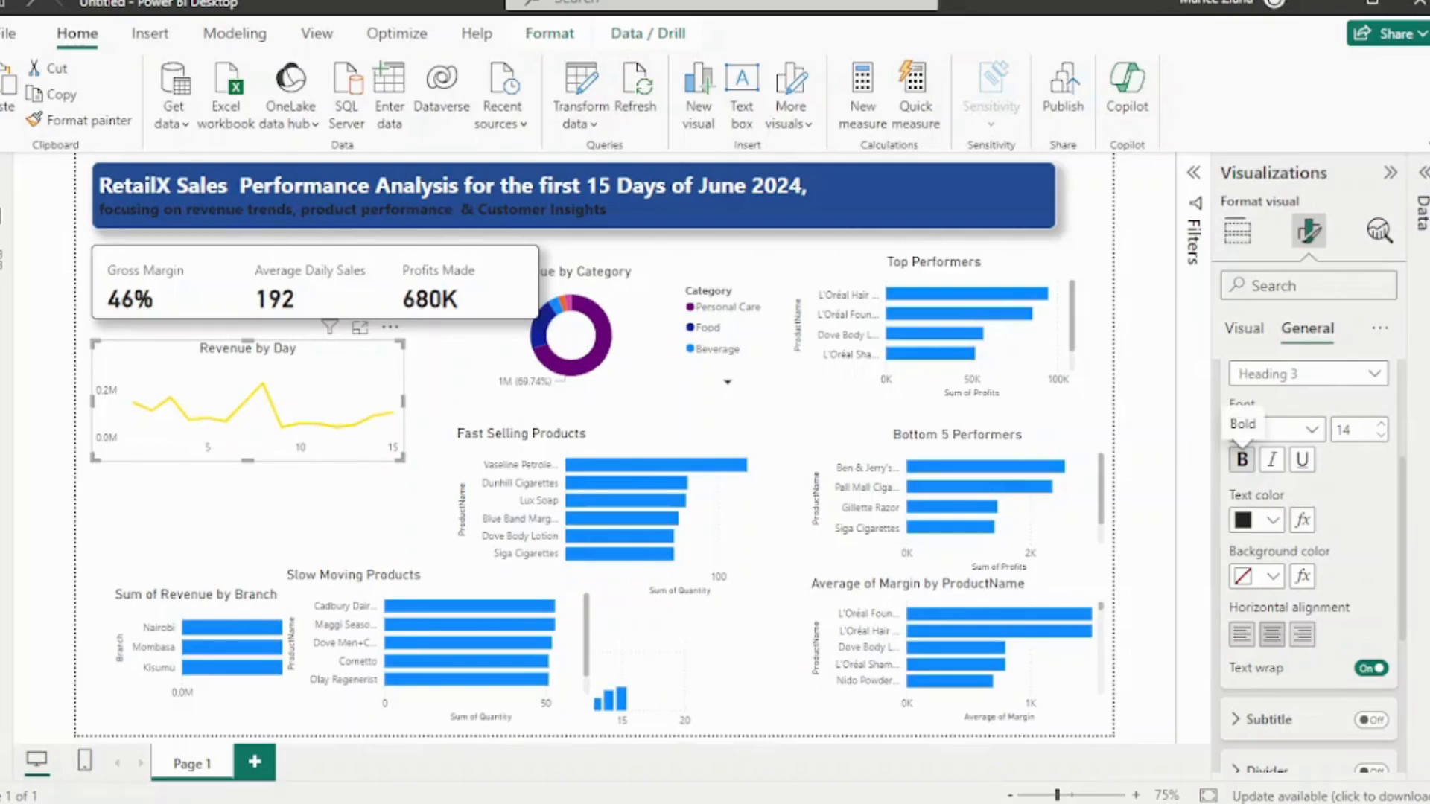
{"action": "left_click", "coordinate": [1241, 459]}
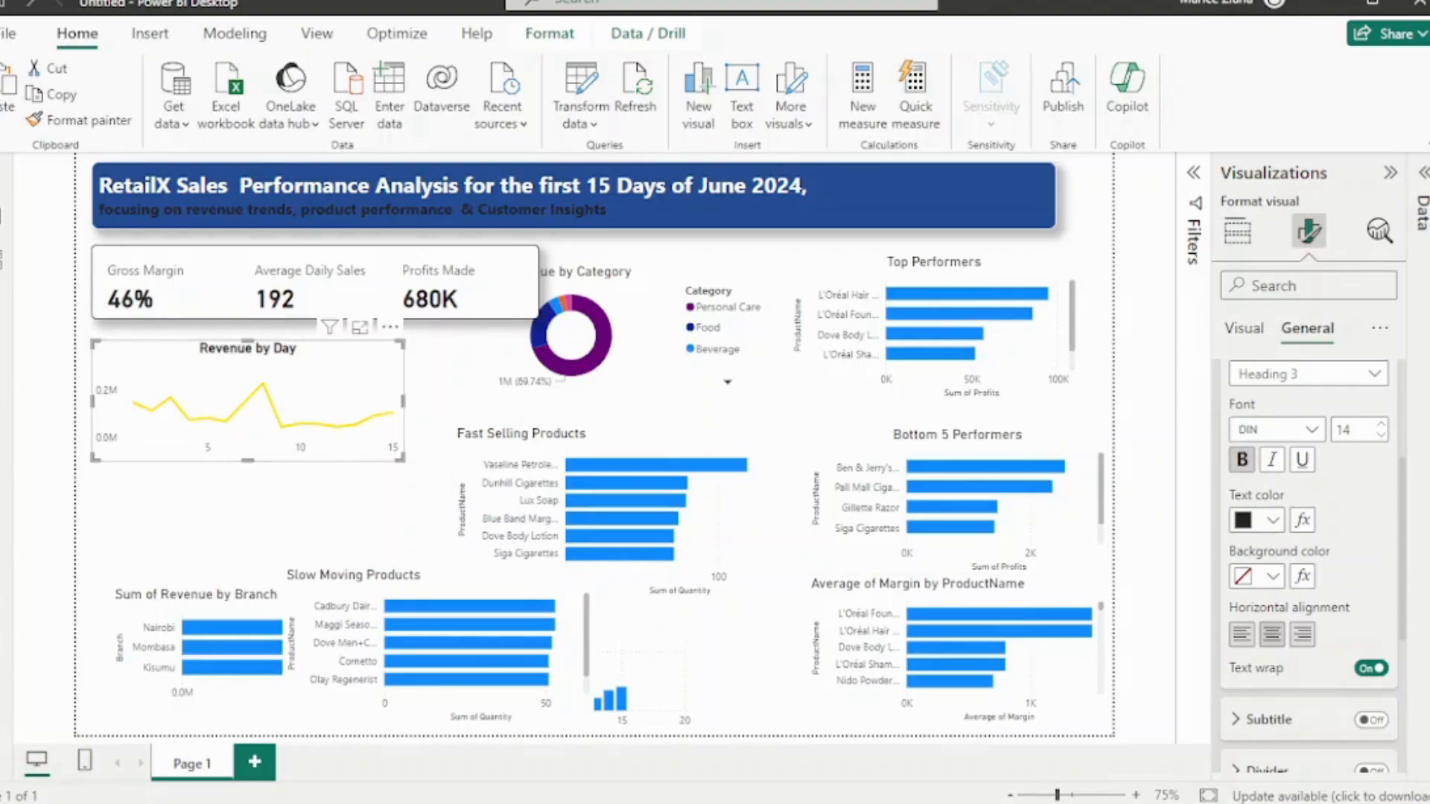
{"action": "left_click", "coordinate": [246, 514]}
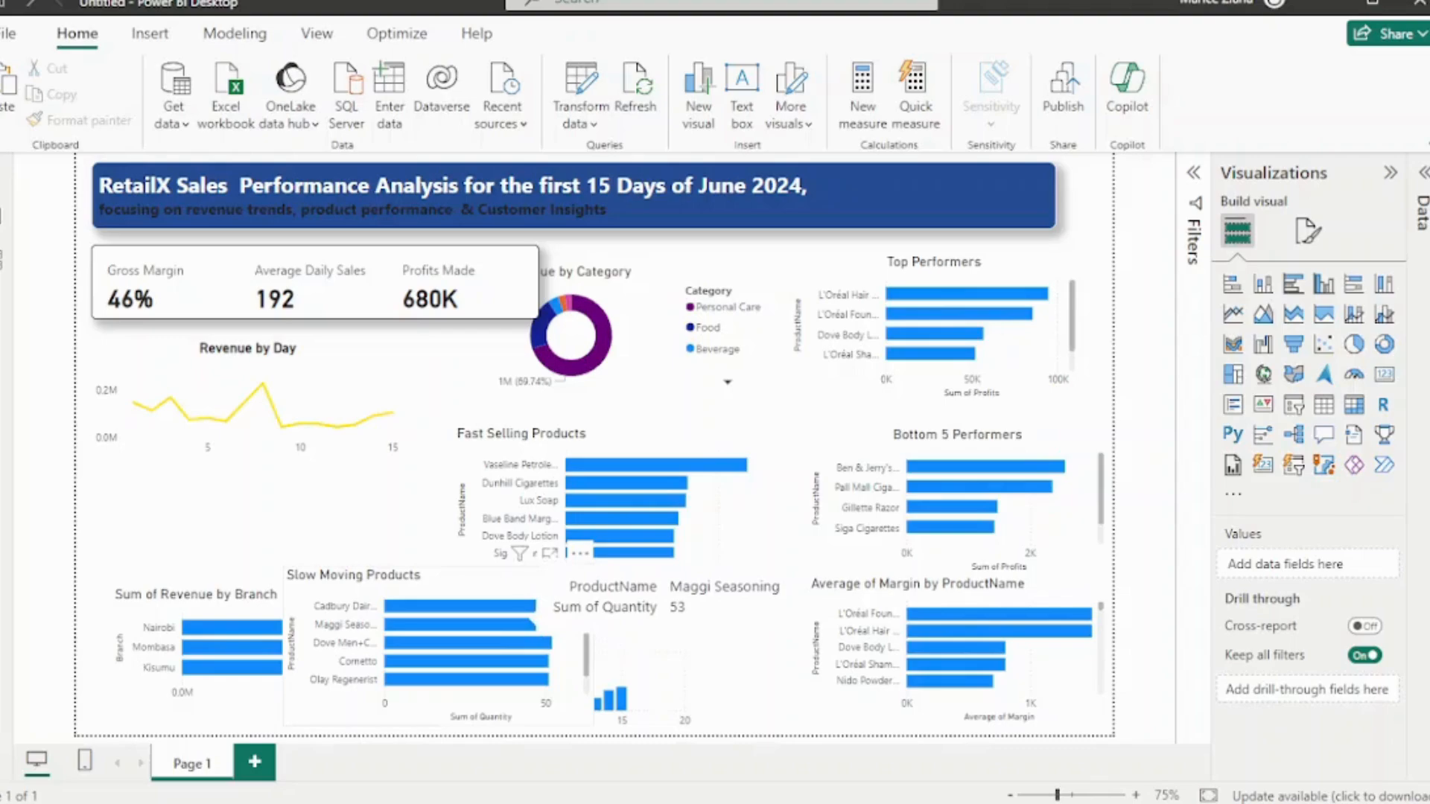
Move the Slow Moving Products chart up over Bottom 5 Performers and the Sum of Quantity by Day chart beneath Revenue by Day
{"action": "left_click_drag", "start_coordinate": [523, 607], "coordinate": [935, 432]}
{"action": "left_click_drag", "start_coordinate": [554, 644], "coordinate": [283, 495]}
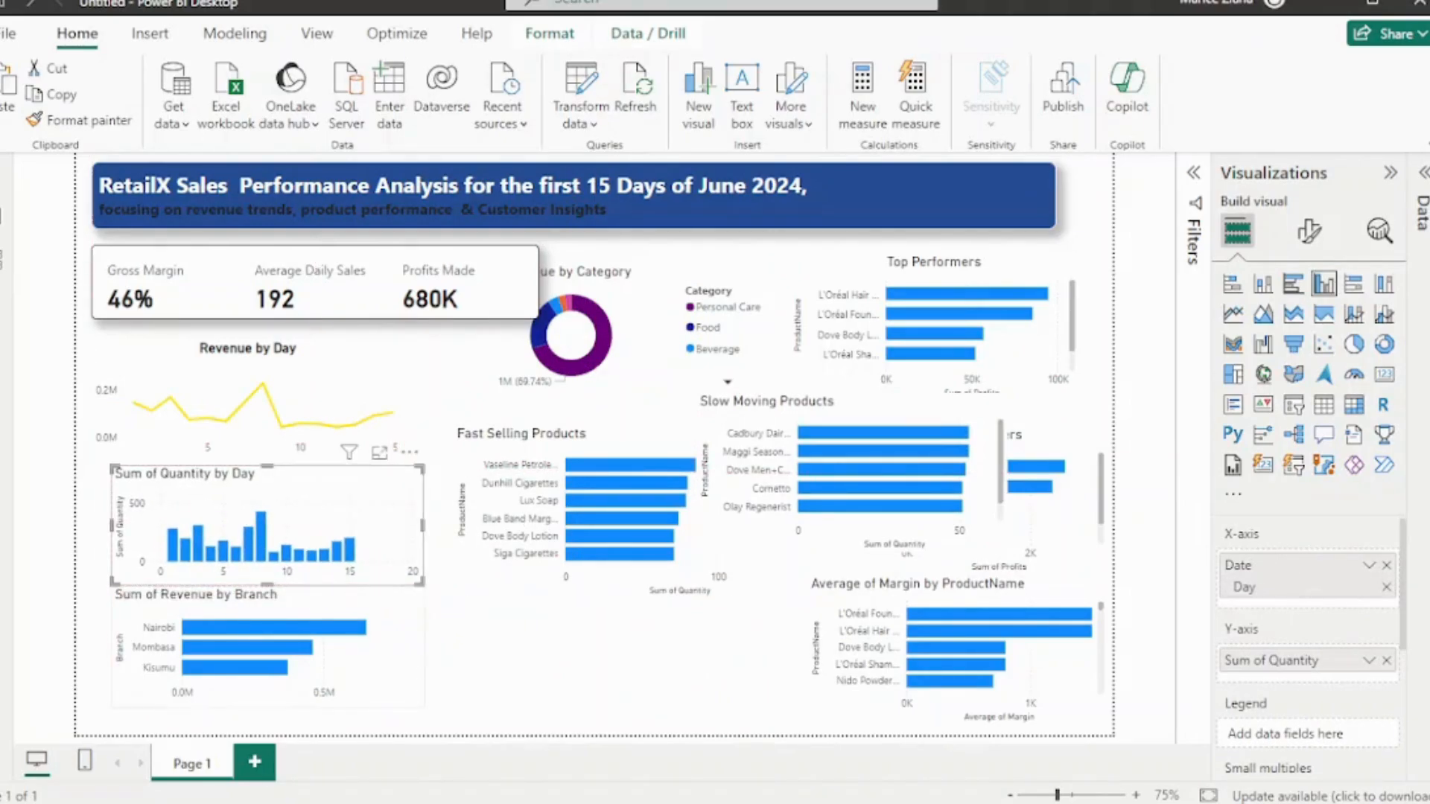
Move the Sum of Revenue by Branch chart aside and align the Sum of Quantity by Day chart beneath Revenue by Day
{"action": "left_click_drag", "start_coordinate": [283, 633], "coordinate": [517, 660]}
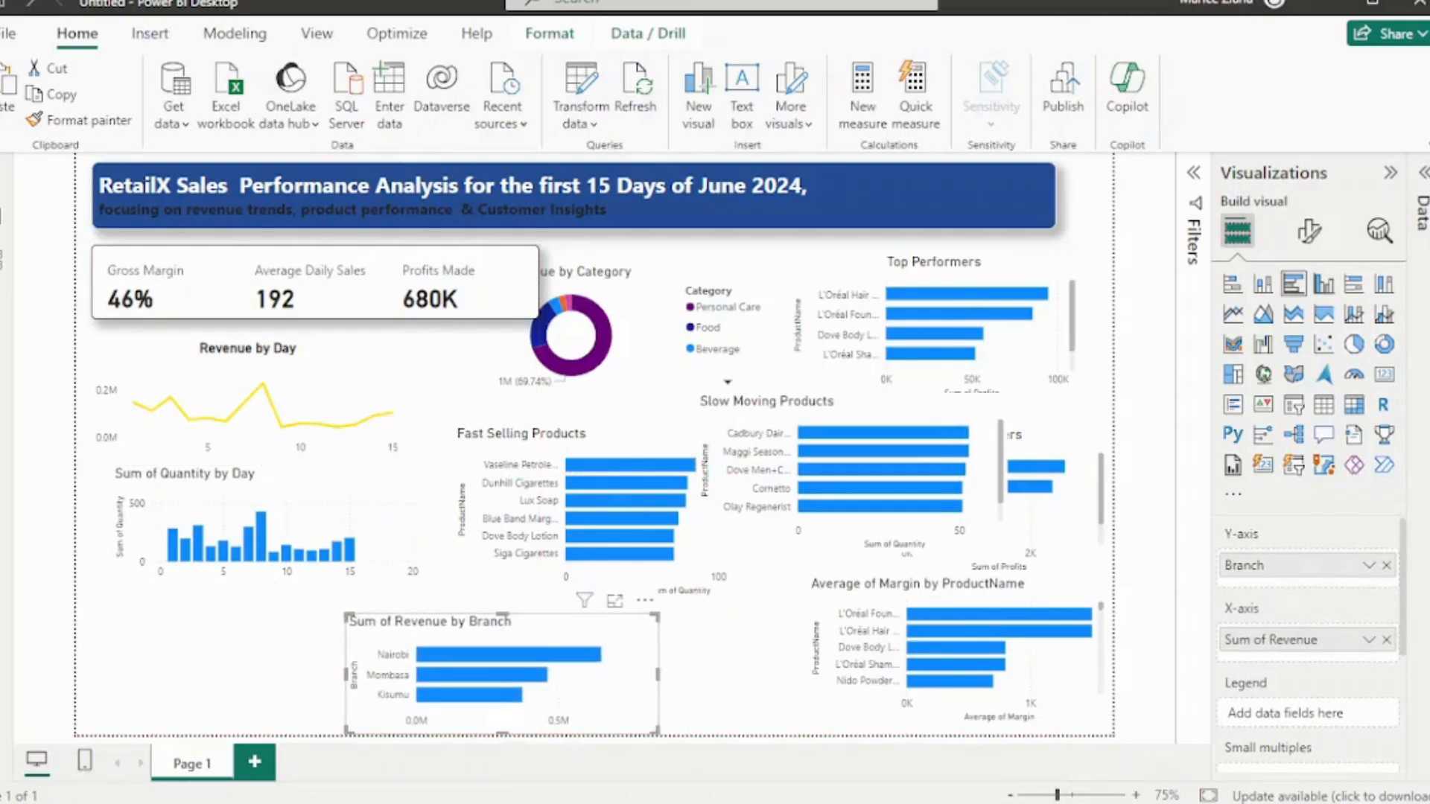
{"action": "left_click_drag", "start_coordinate": [281, 514], "coordinate": [269, 510]}
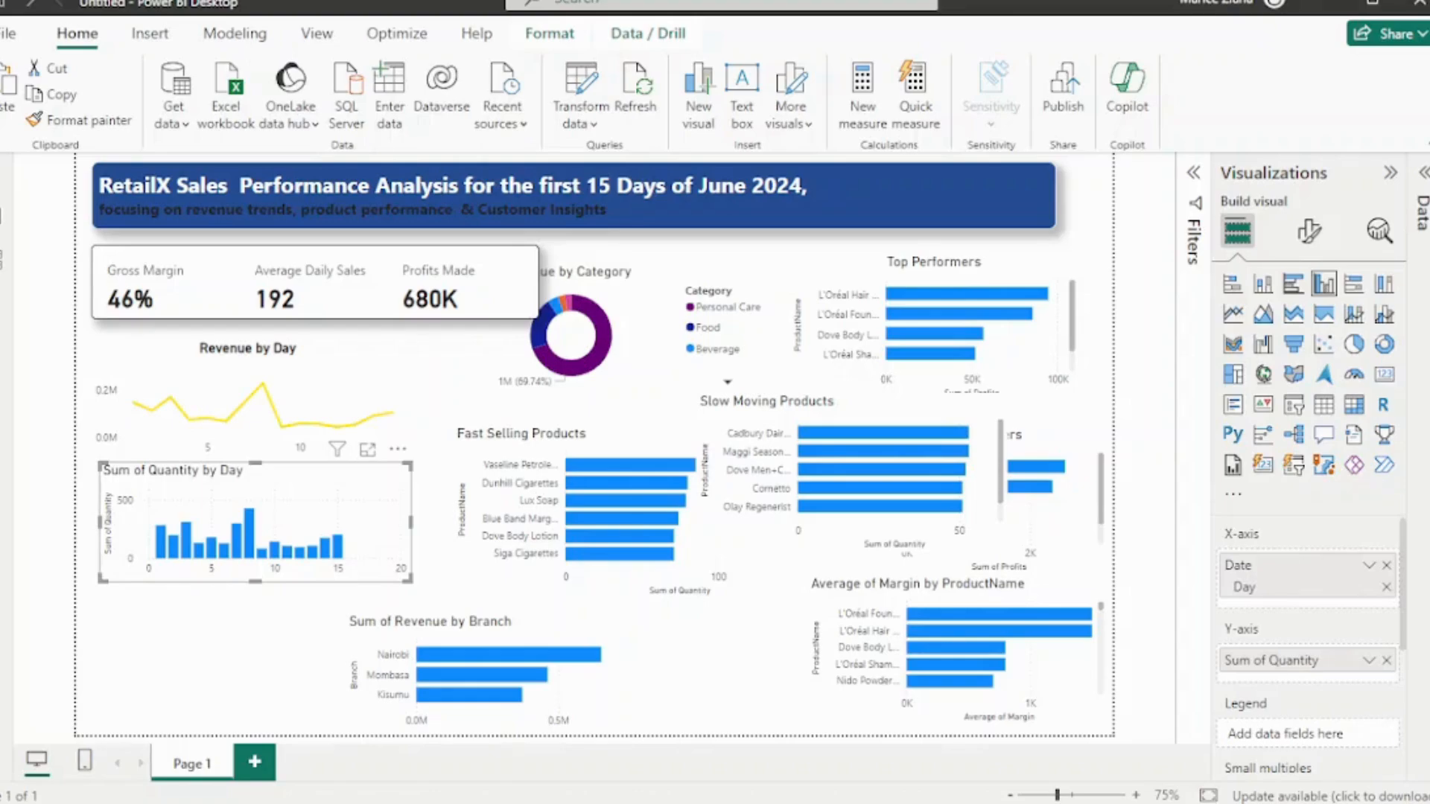
Change the title text of the Sum of Quantity by Day chart to Sales Volume by Day
{"action": "left_click", "coordinate": [1308, 230]}
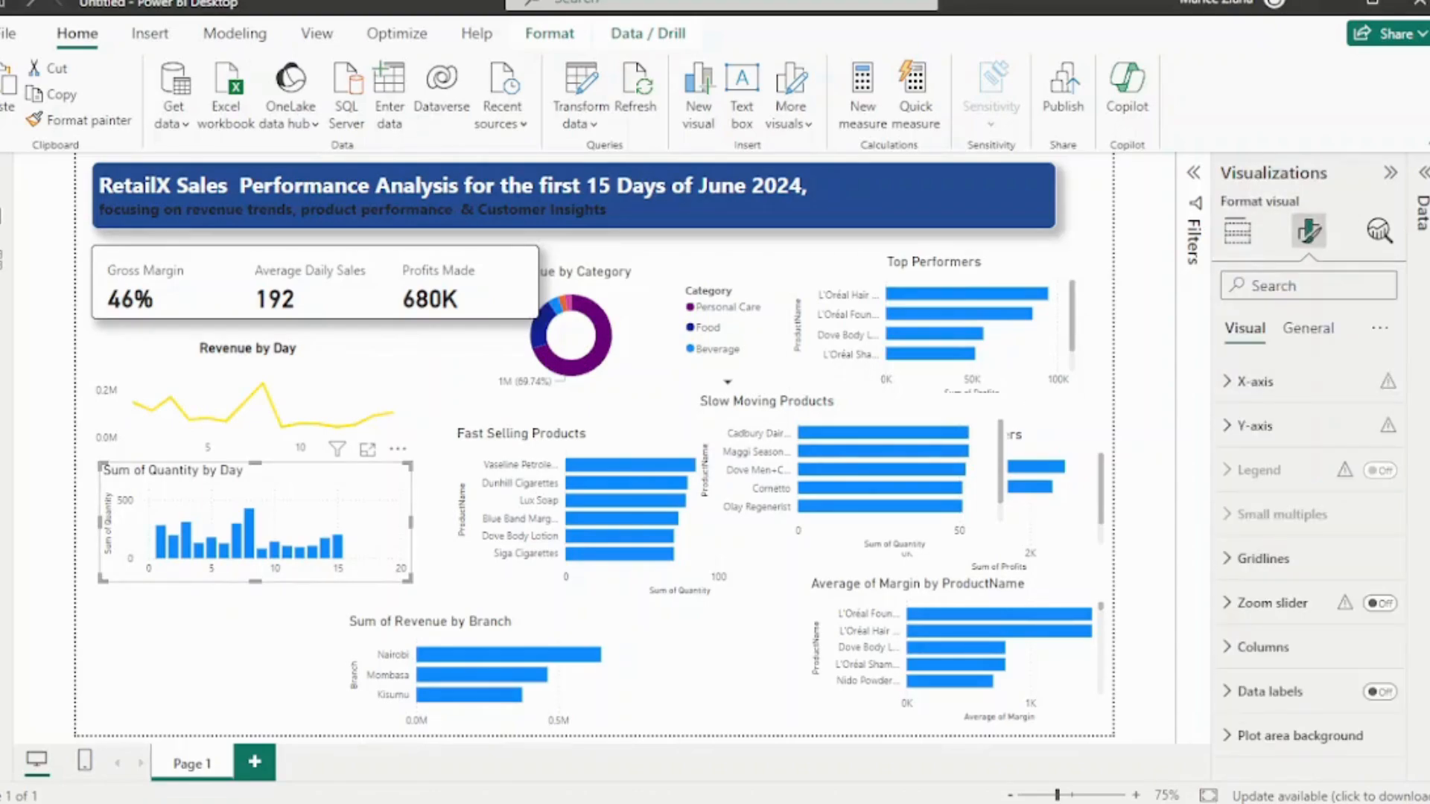
{"action": "left_click", "coordinate": [1307, 327]}
{"action": "left_click", "coordinate": [1250, 425]}
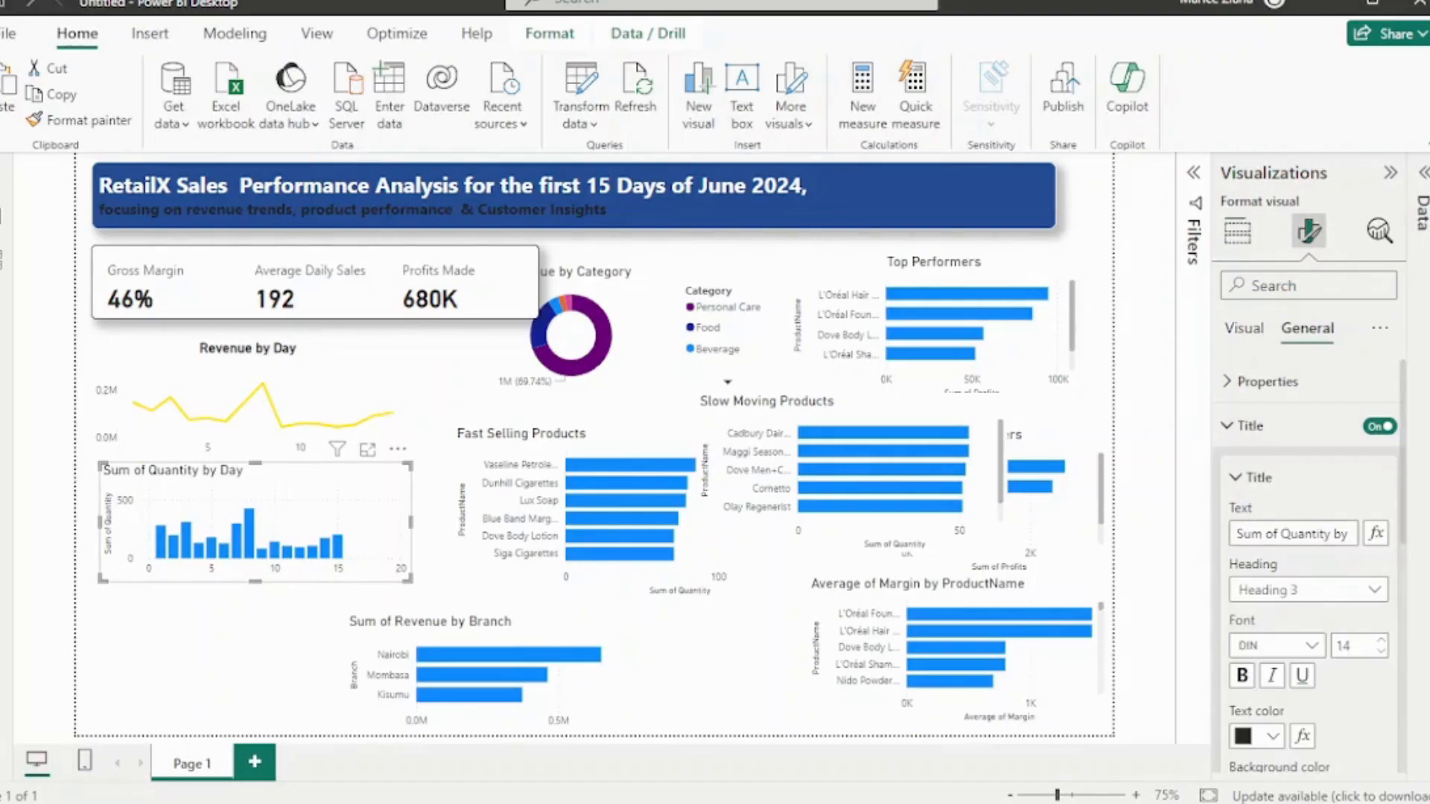
{"action": "left_click_drag", "start_coordinate": [1235, 534], "coordinate": [1307, 534]}
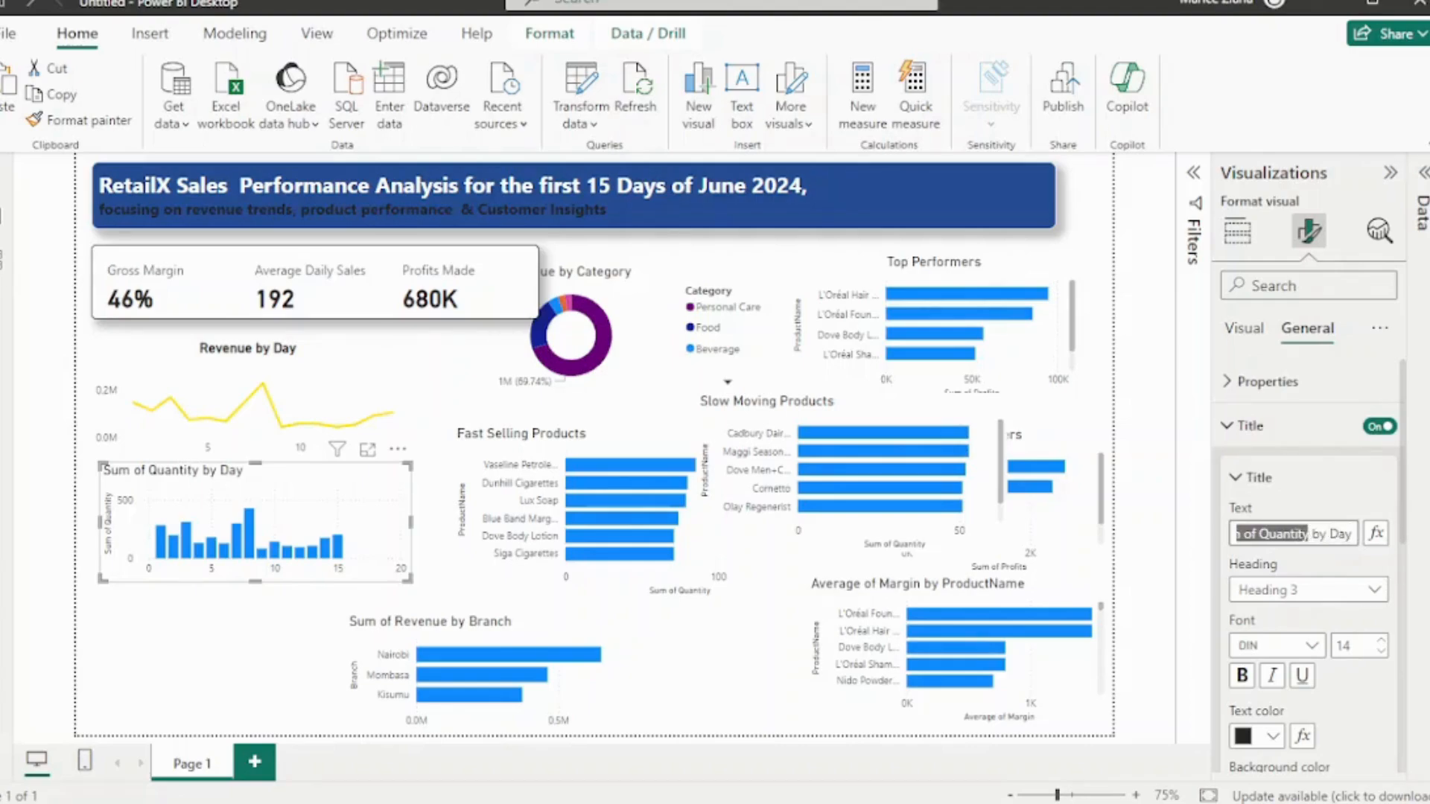
{"action": "key", "text": "BackSpace"}
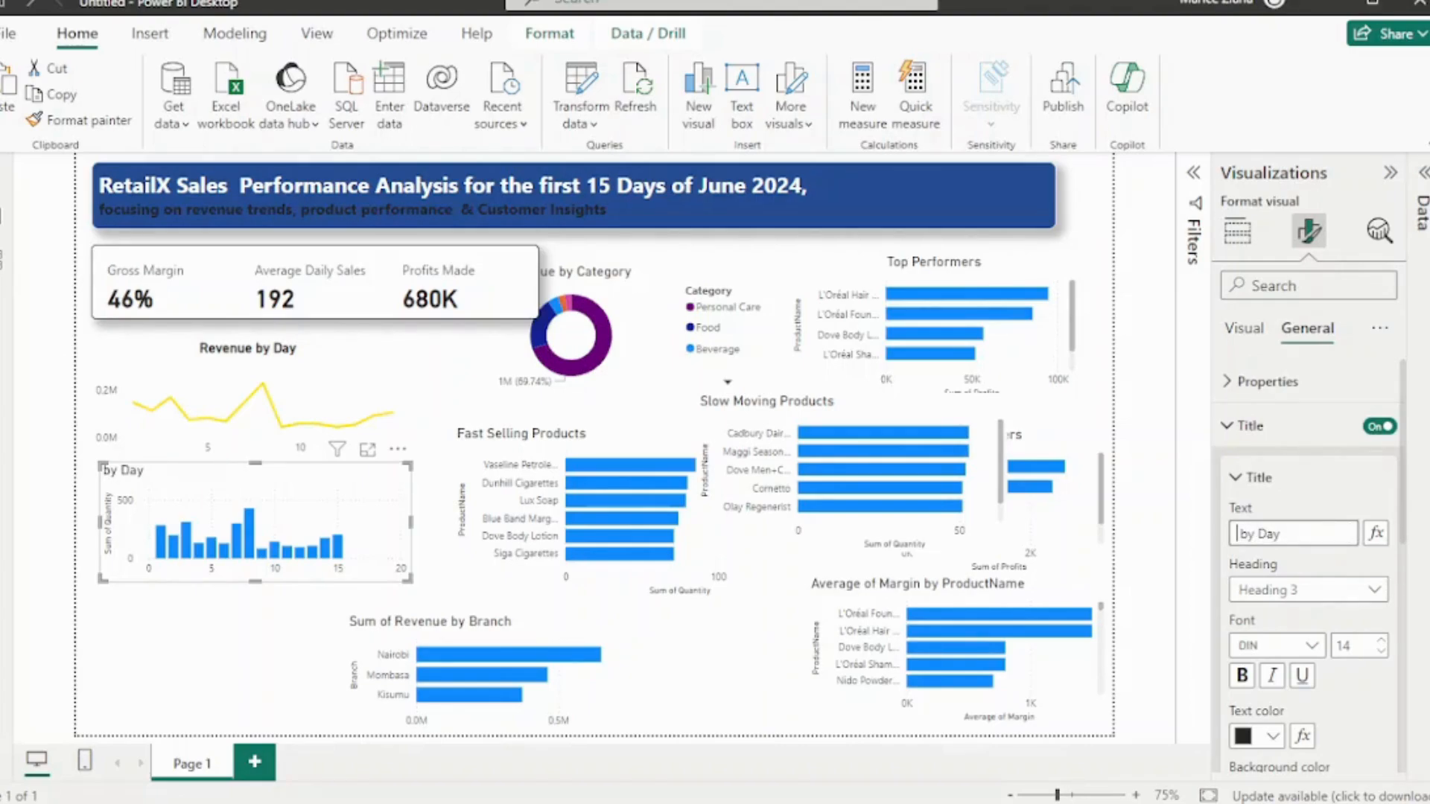
{"action": "type", "text": "Sales Volume"}
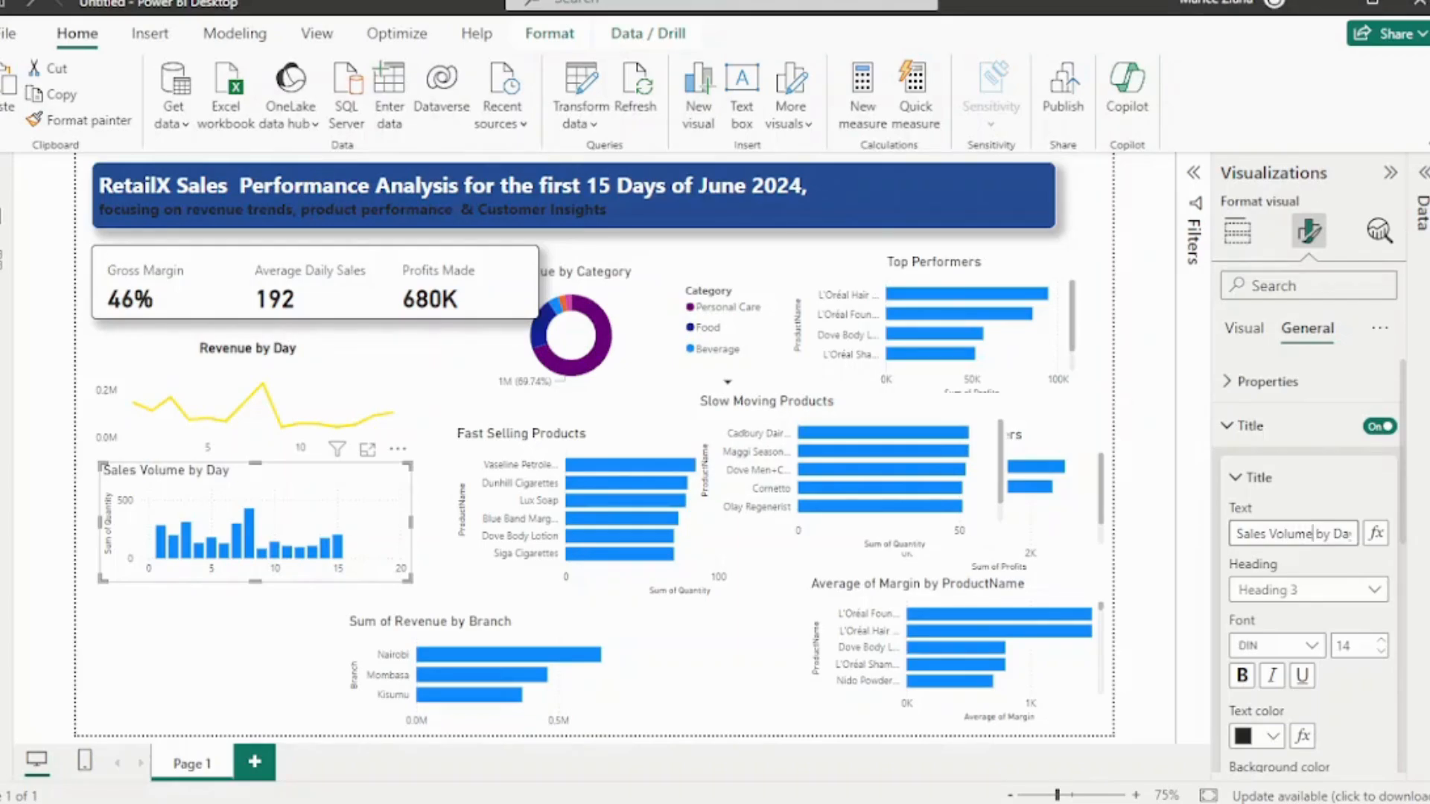
Make the Sales Volume by Day title bold and center it horizontally
{"action": "left_click", "coordinate": [1242, 675]}
{"action": "scroll", "coordinate": [1272, 676], "scroll_direction": "down", "scroll_amount": 2}
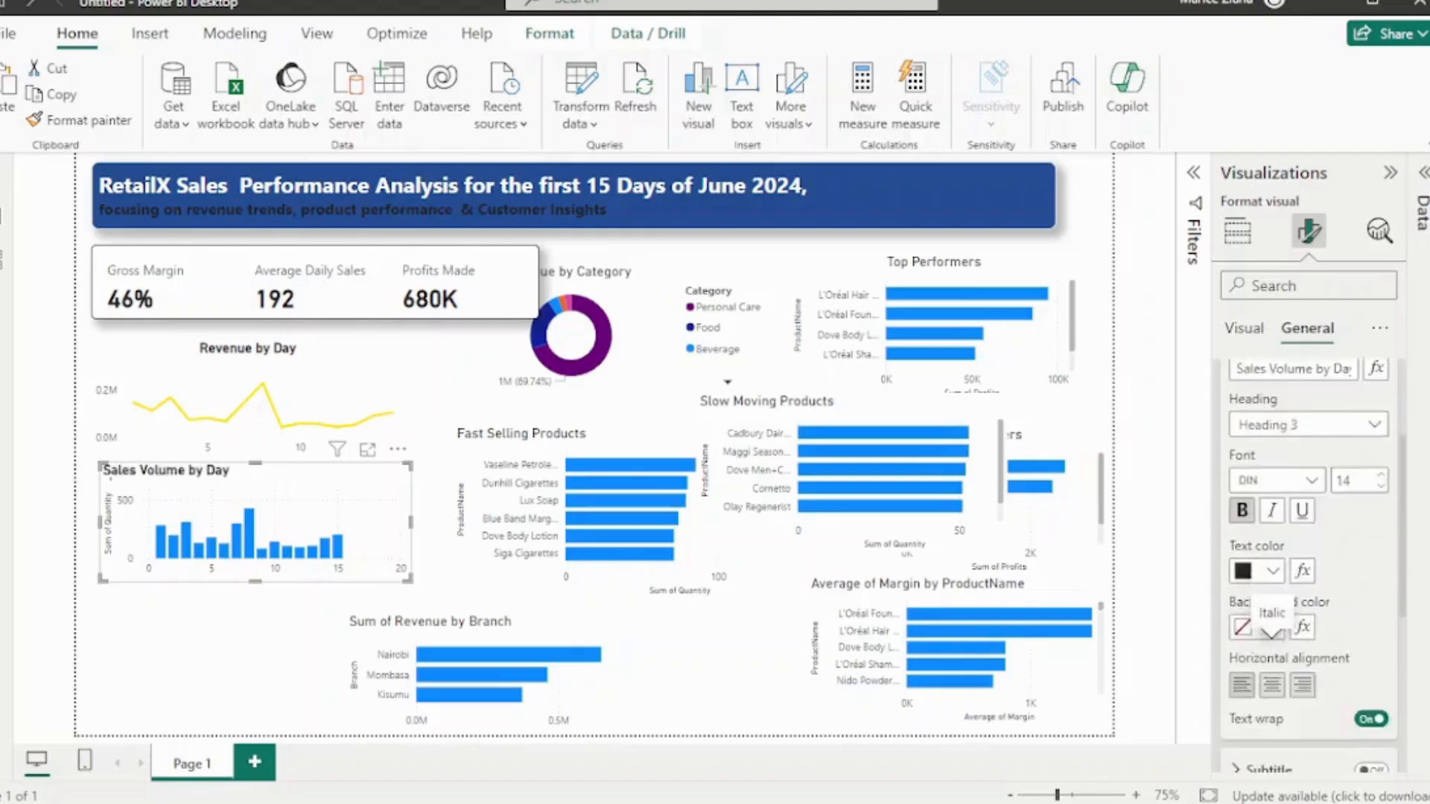
{"action": "scroll", "coordinate": [1270, 632], "scroll_direction": "down", "scroll_amount": 1}
{"action": "left_click", "coordinate": [1272, 576]}
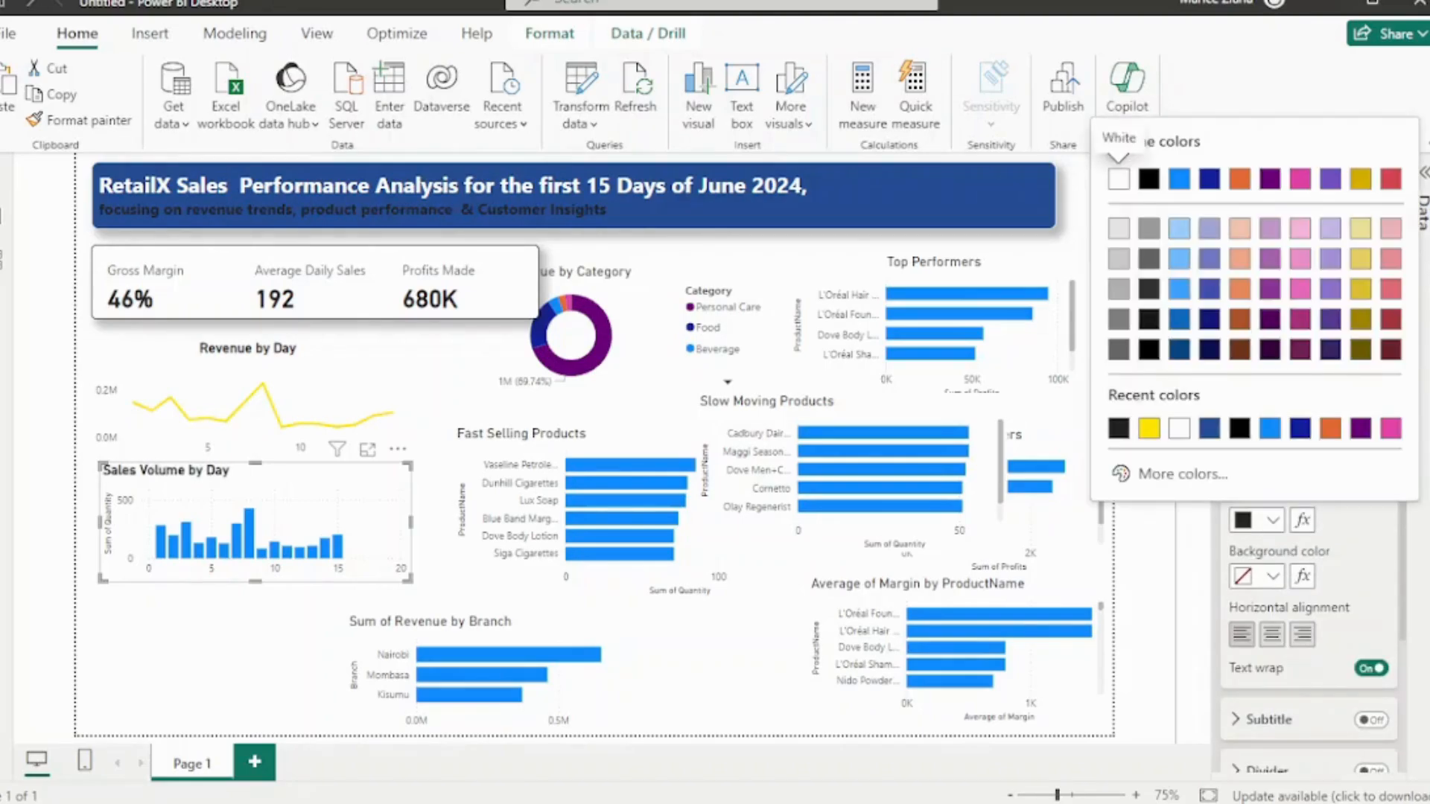
{"action": "left_click", "coordinate": [1118, 179]}
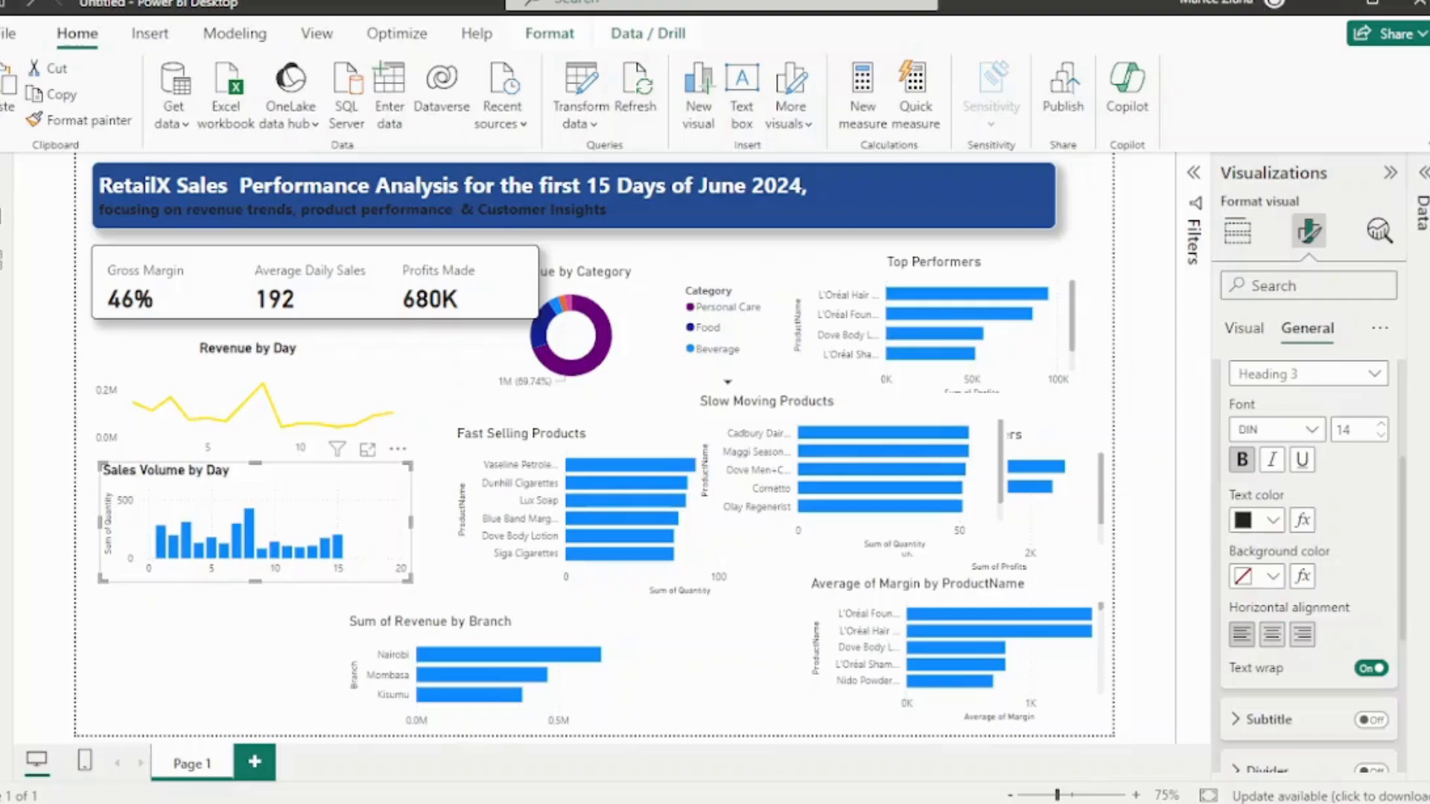
{"action": "left_click", "coordinate": [1272, 634]}
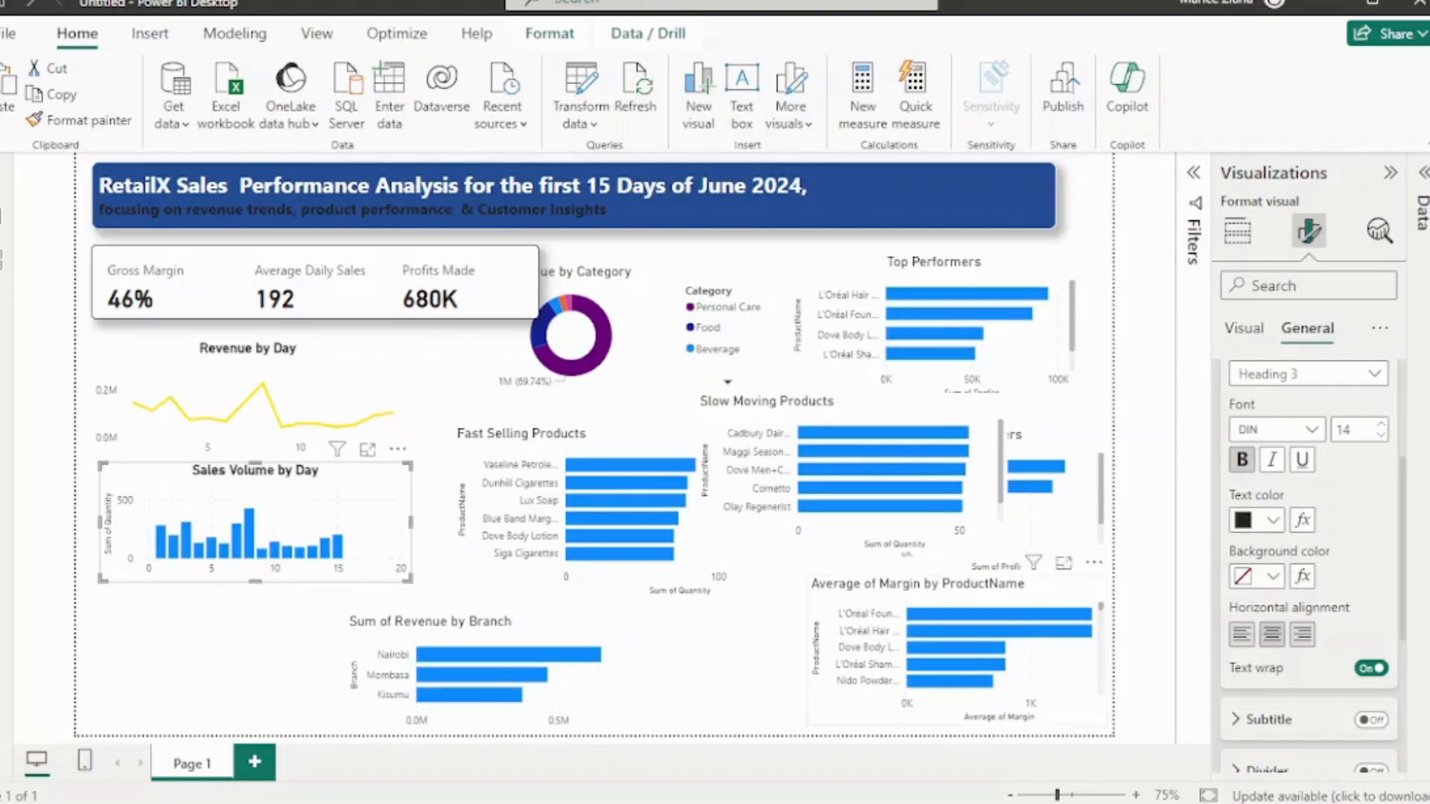
Set the maximum of the Sales Volume by Day chart's X-axis range to 15
{"action": "left_click", "coordinate": [1244, 328]}
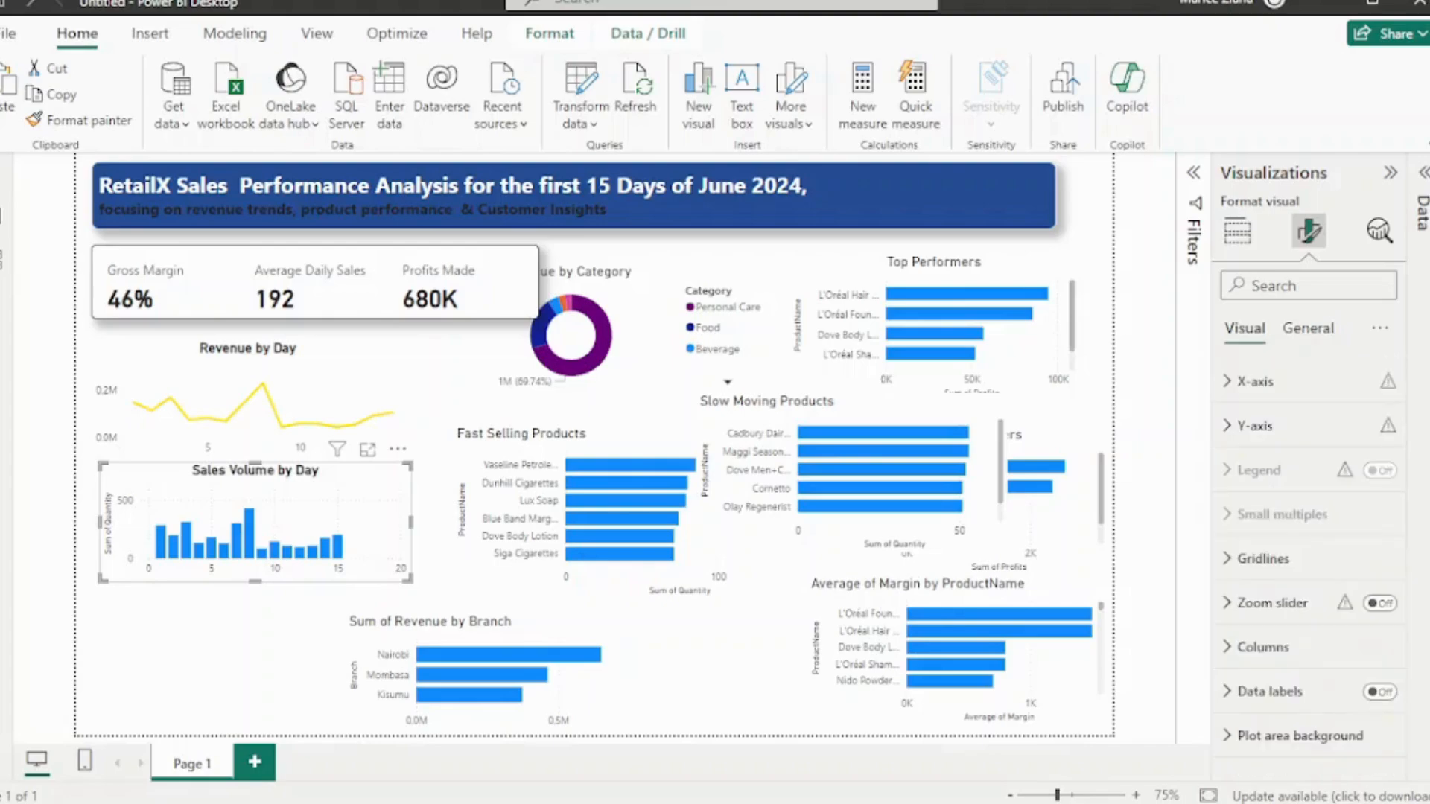
{"action": "left_click", "coordinate": [1255, 382]}
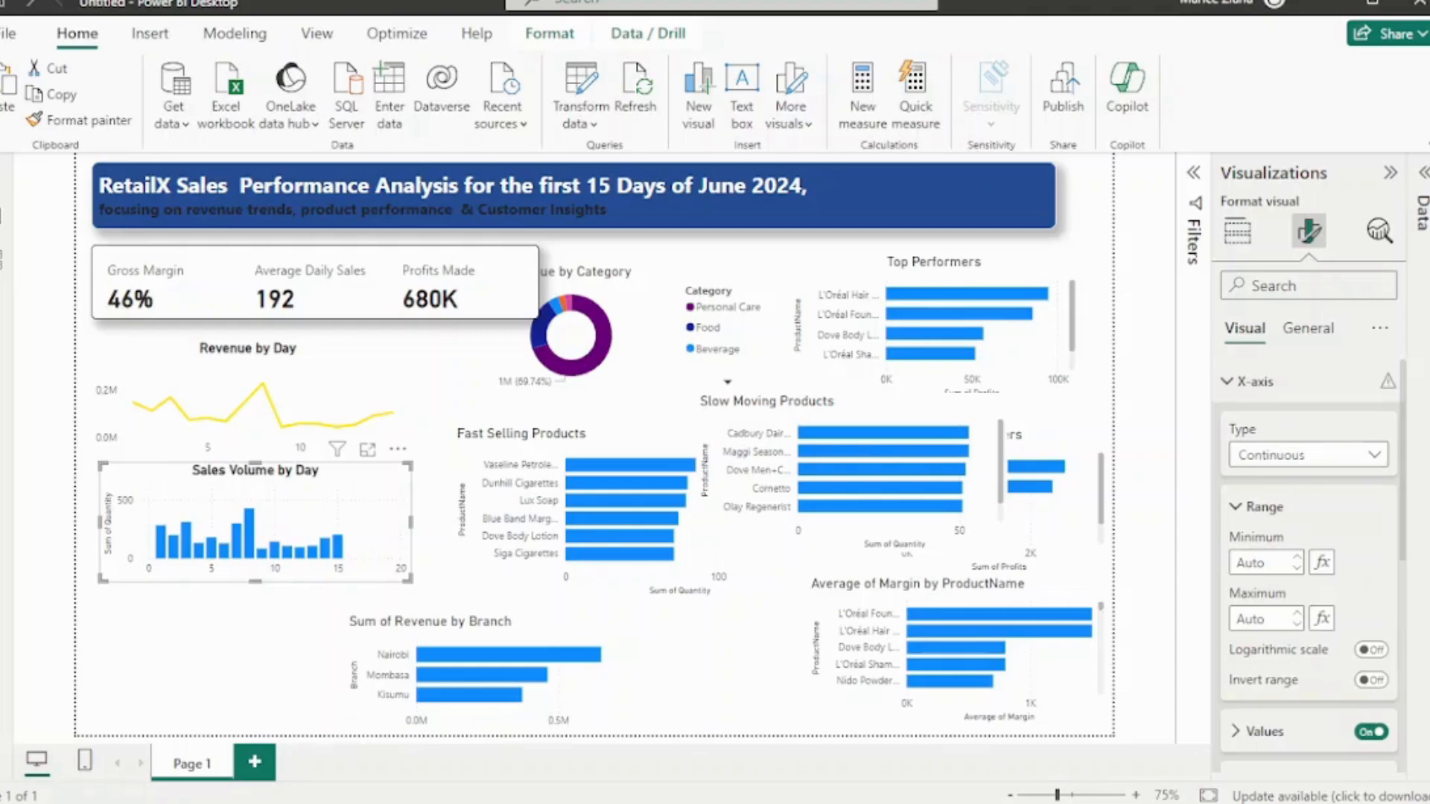
{"action": "left_click", "coordinate": [1297, 624]}
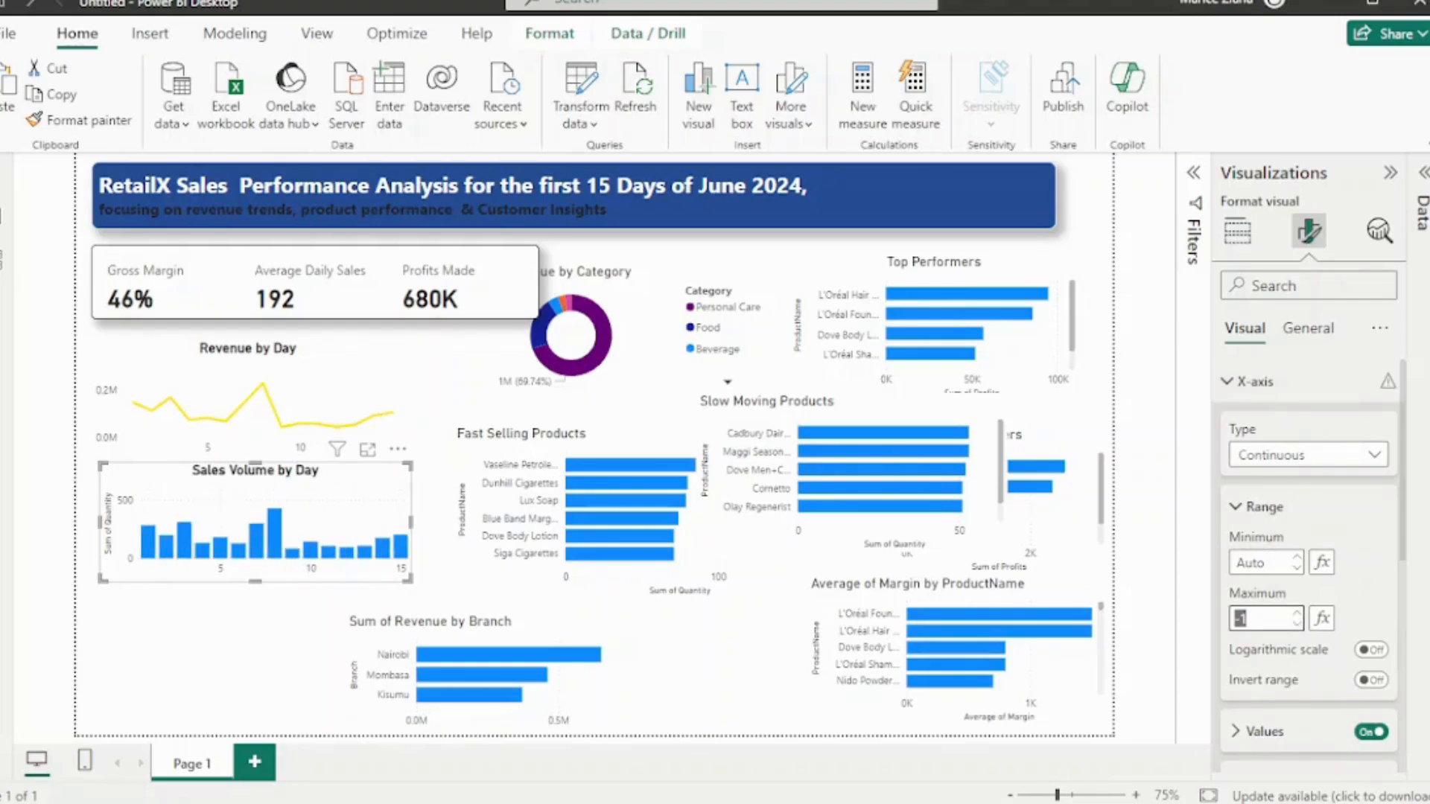
{"action": "type", "text": "15"}
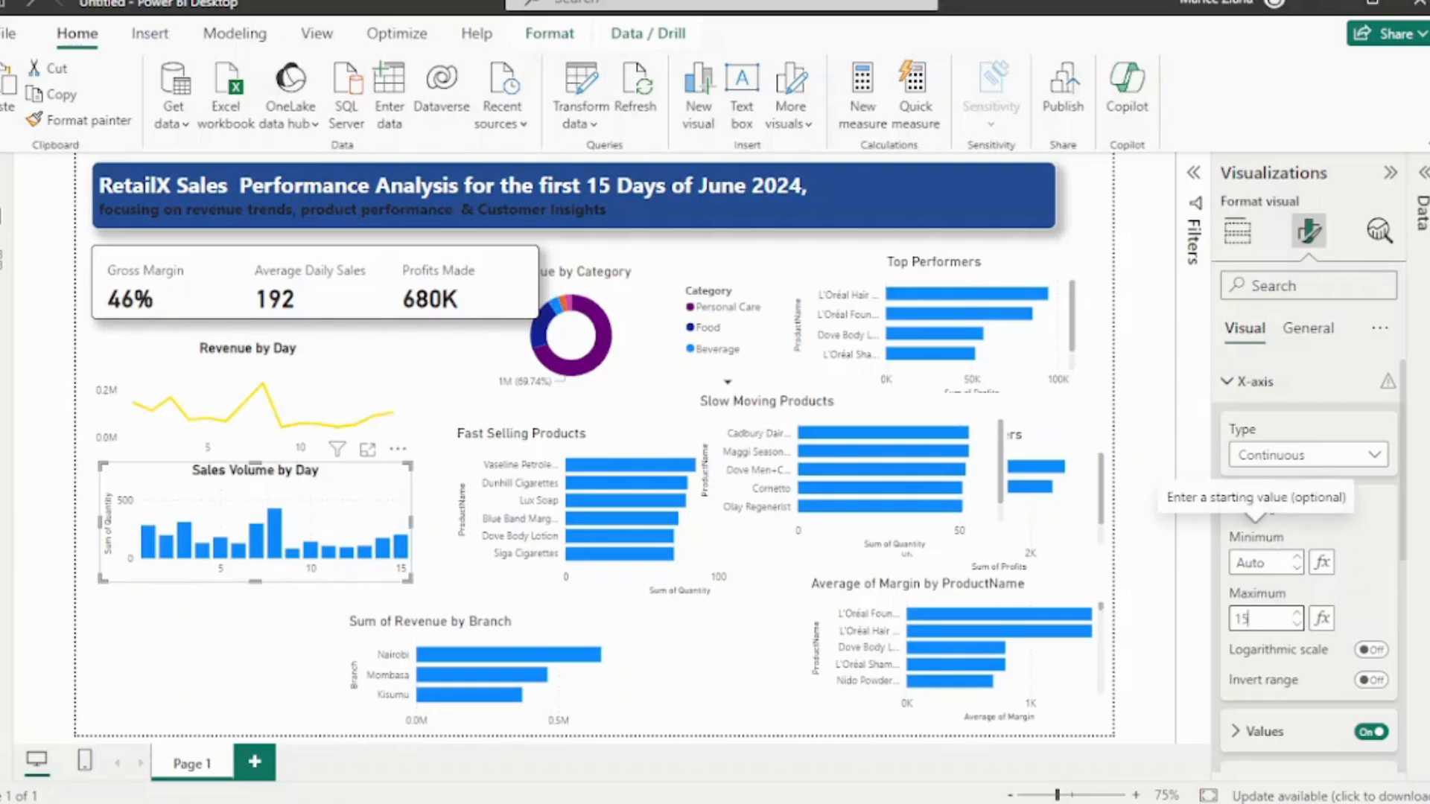
Turn off the Y-axis title of the Sales Volume by Day chart and collapse the axis settings
{"action": "scroll", "coordinate": [1308, 565], "scroll_direction": "down", "scroll_amount": 3}
{"action": "scroll", "coordinate": [1307, 566], "scroll_direction": "down", "scroll_amount": 1}
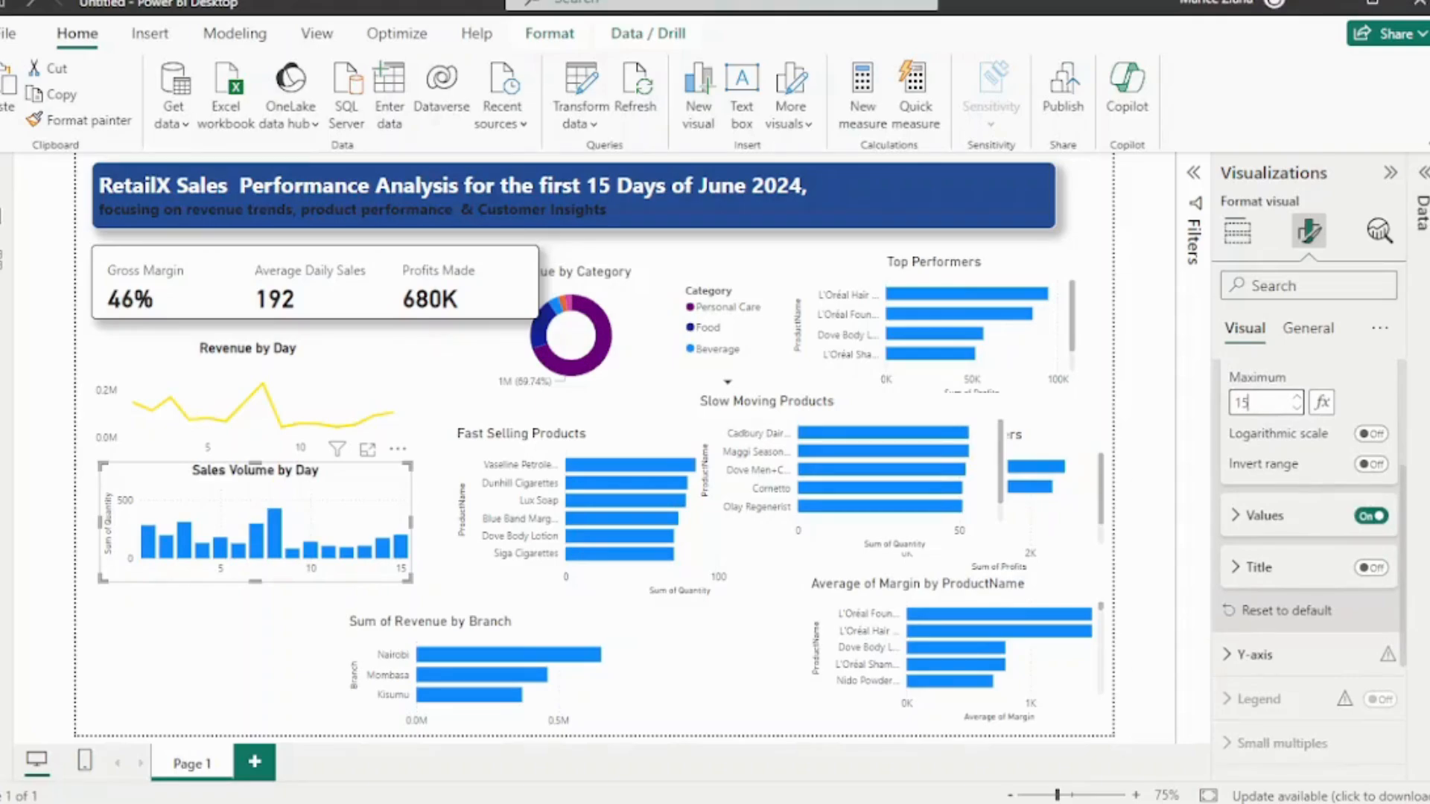
{"action": "scroll", "coordinate": [1303, 547], "scroll_direction": "down", "scroll_amount": 2}
{"action": "left_click", "coordinate": [1255, 546]}
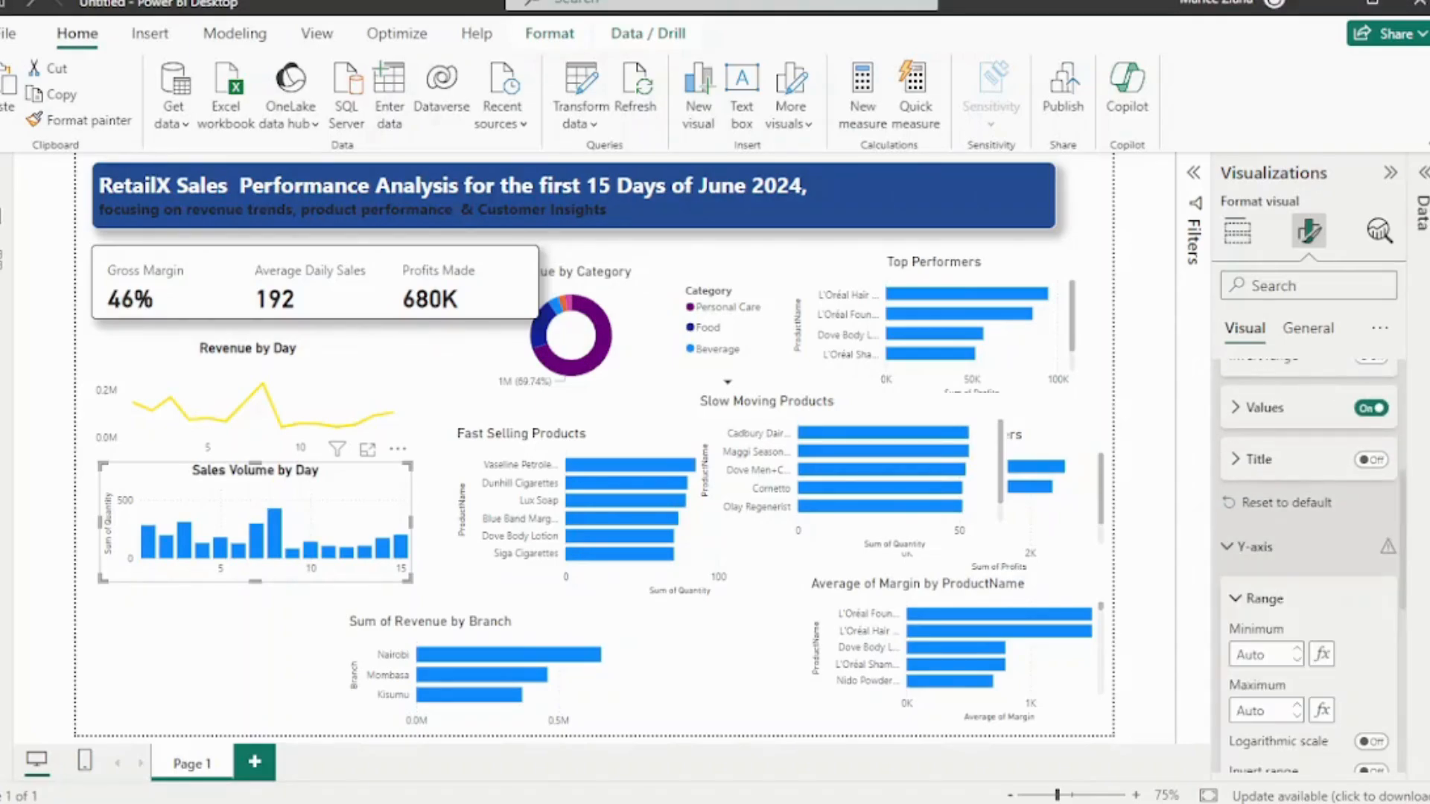
{"action": "scroll", "coordinate": [1265, 548], "scroll_direction": "down", "scroll_amount": 2}
{"action": "scroll", "coordinate": [1308, 566], "scroll_direction": "down", "scroll_amount": 2}
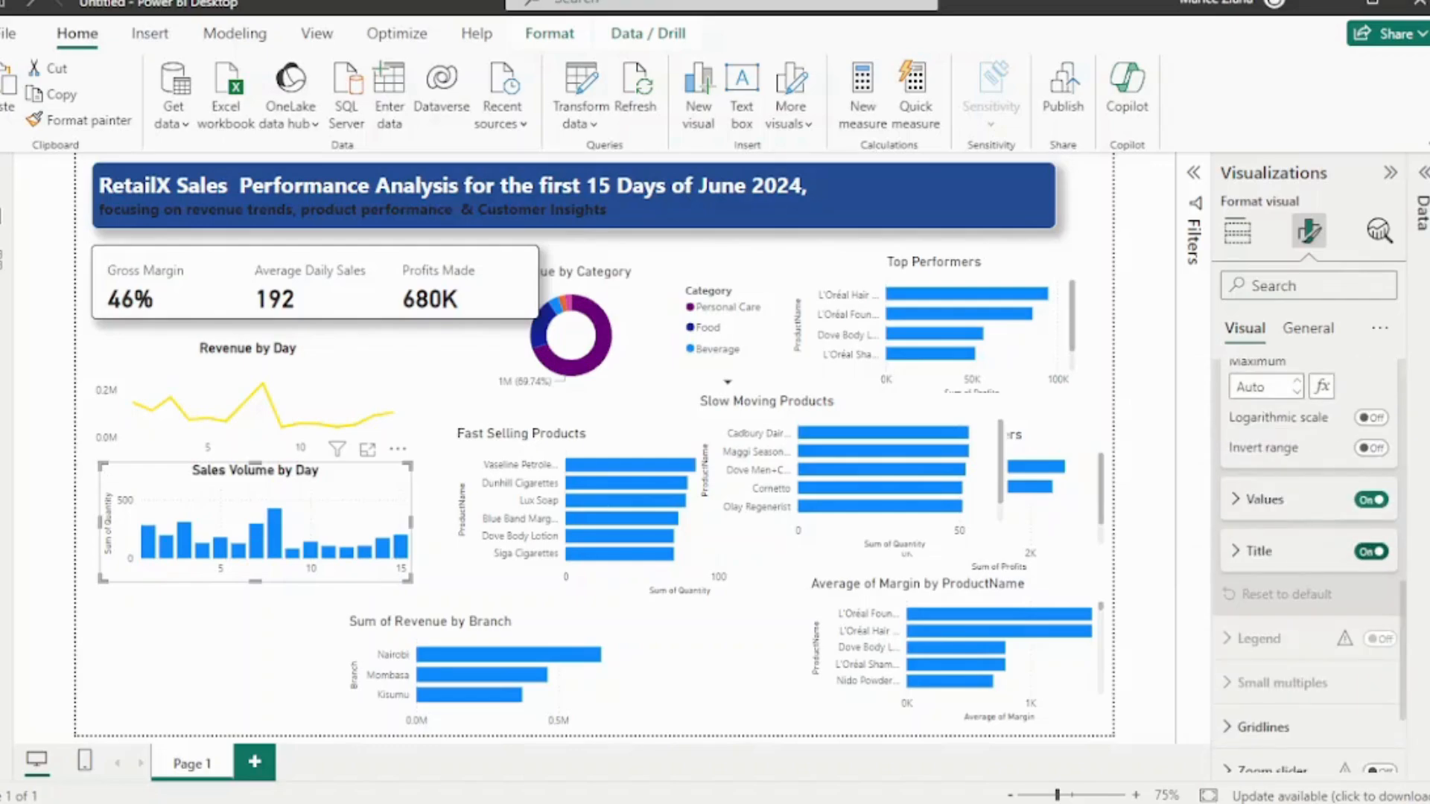
{"action": "left_click", "coordinate": [1370, 552]}
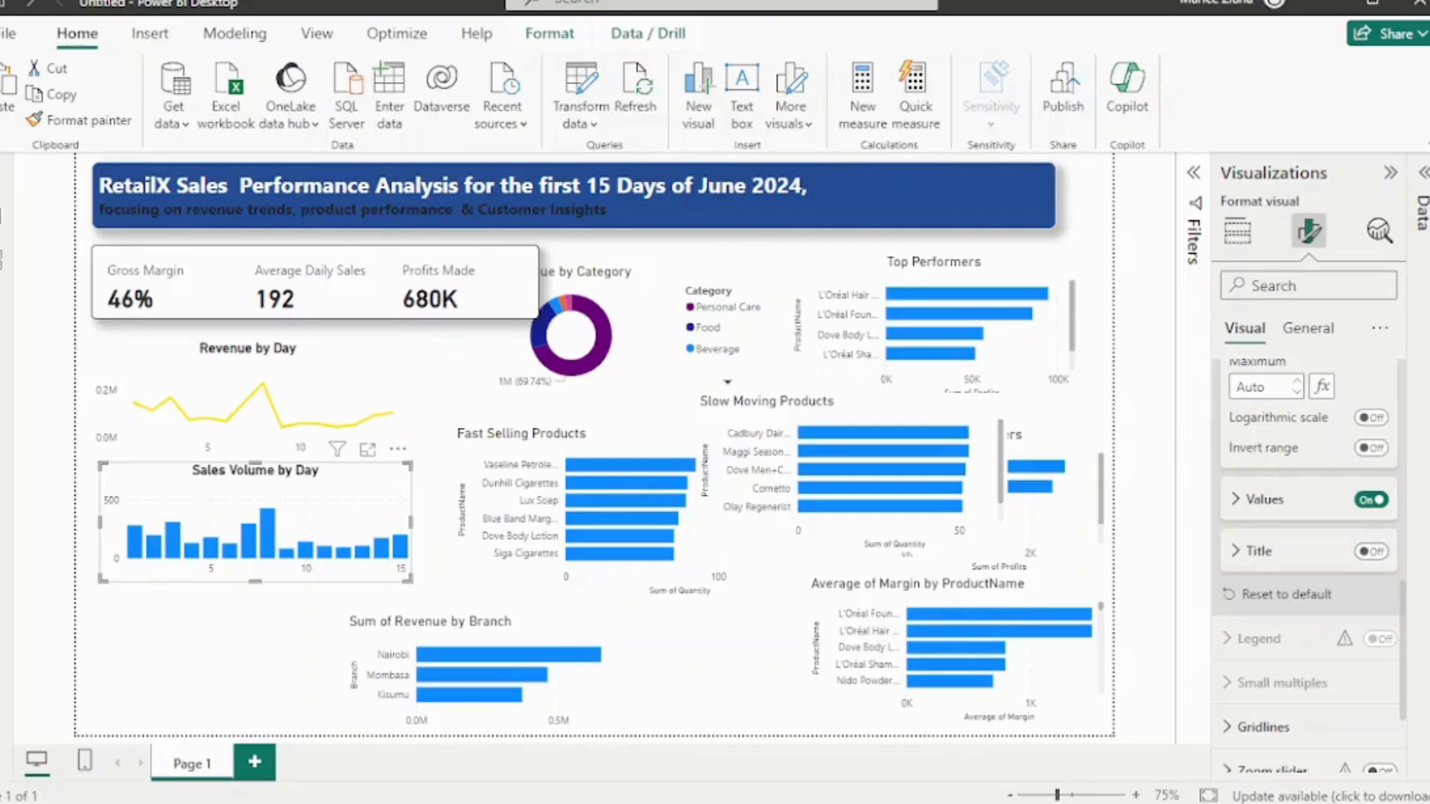
{"action": "scroll", "coordinate": [1308, 565], "scroll_direction": "up", "scroll_amount": 4}
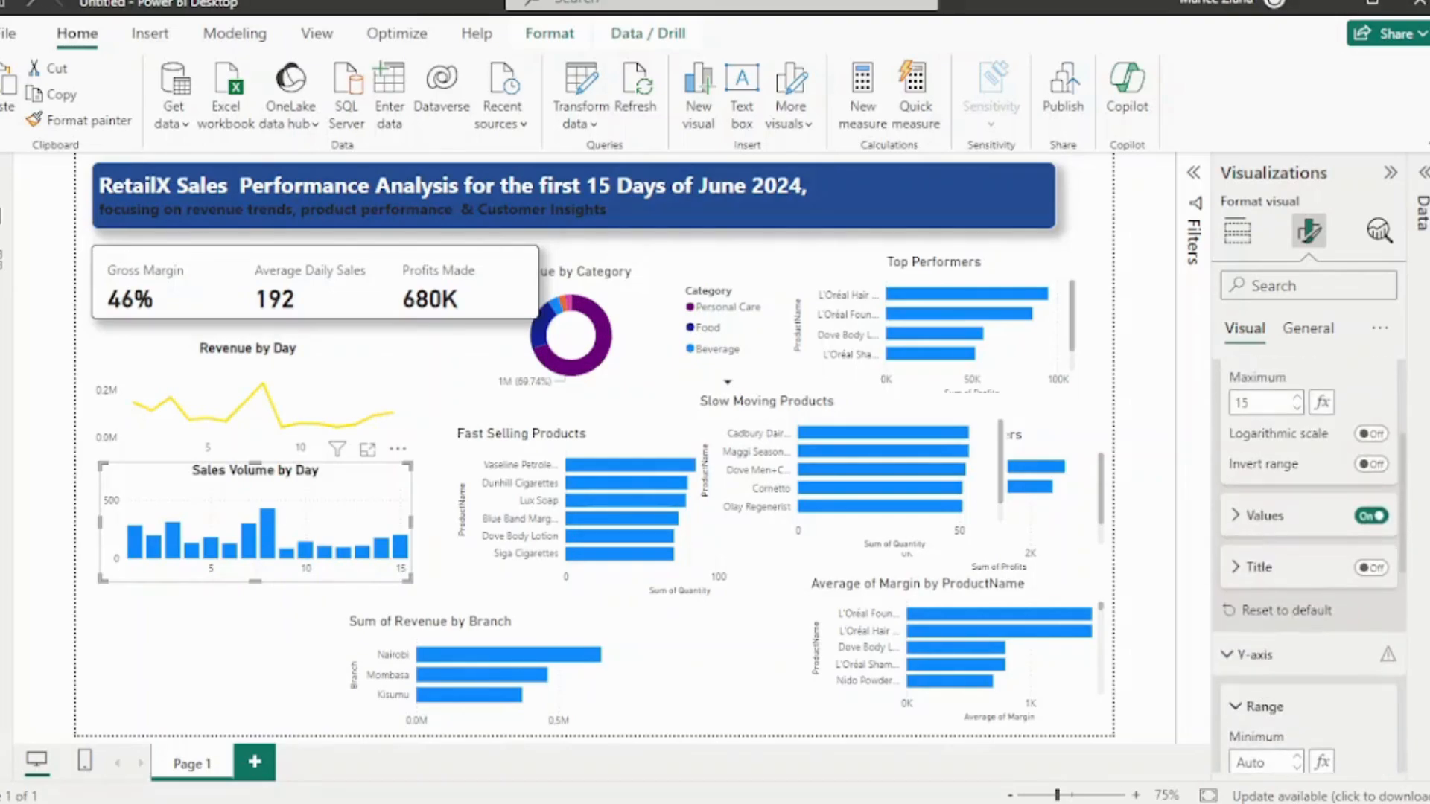
{"action": "left_click", "coordinate": [1227, 655]}
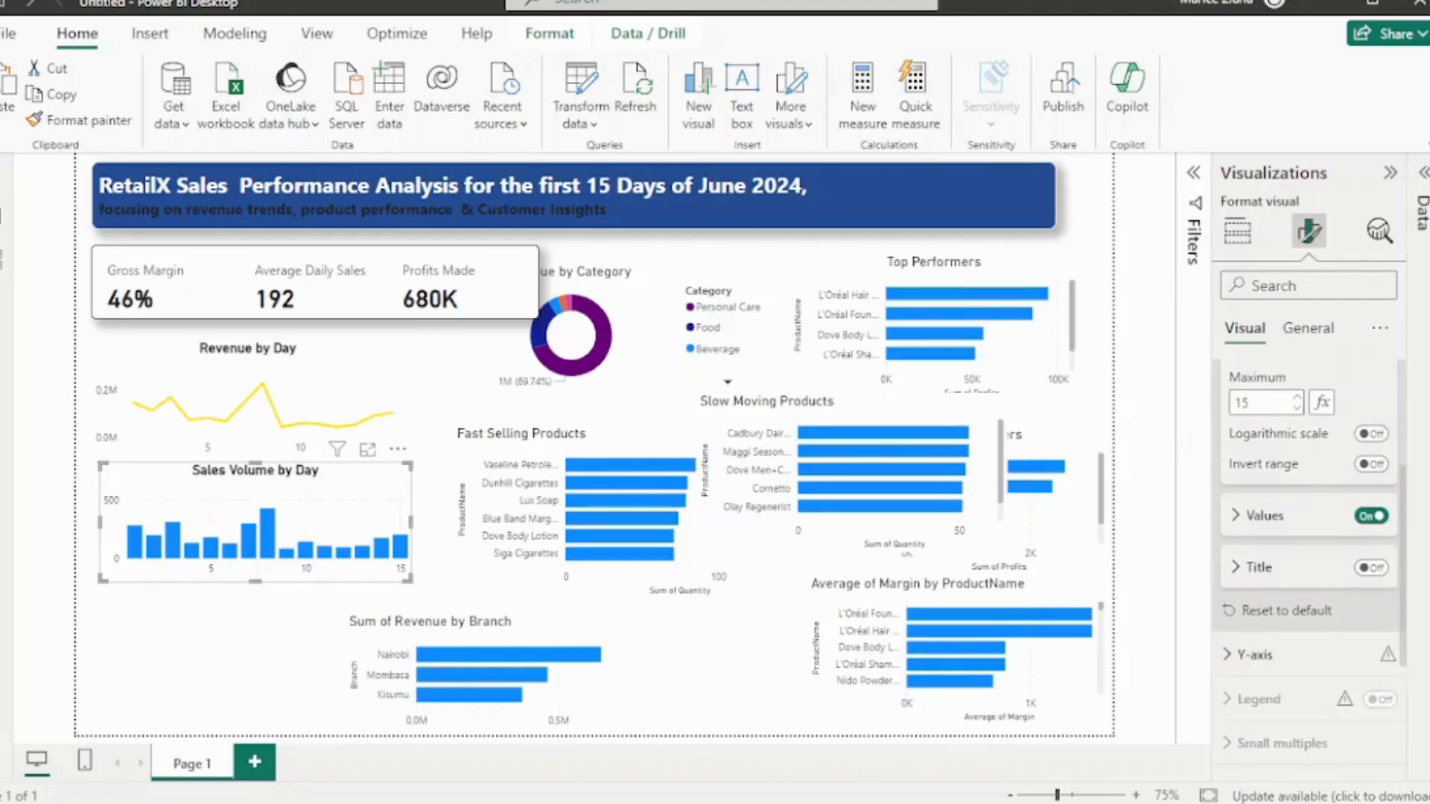
{"action": "scroll", "coordinate": [1266, 607], "scroll_direction": "up", "scroll_amount": 3}
{"action": "left_click", "coordinate": [1228, 382]}
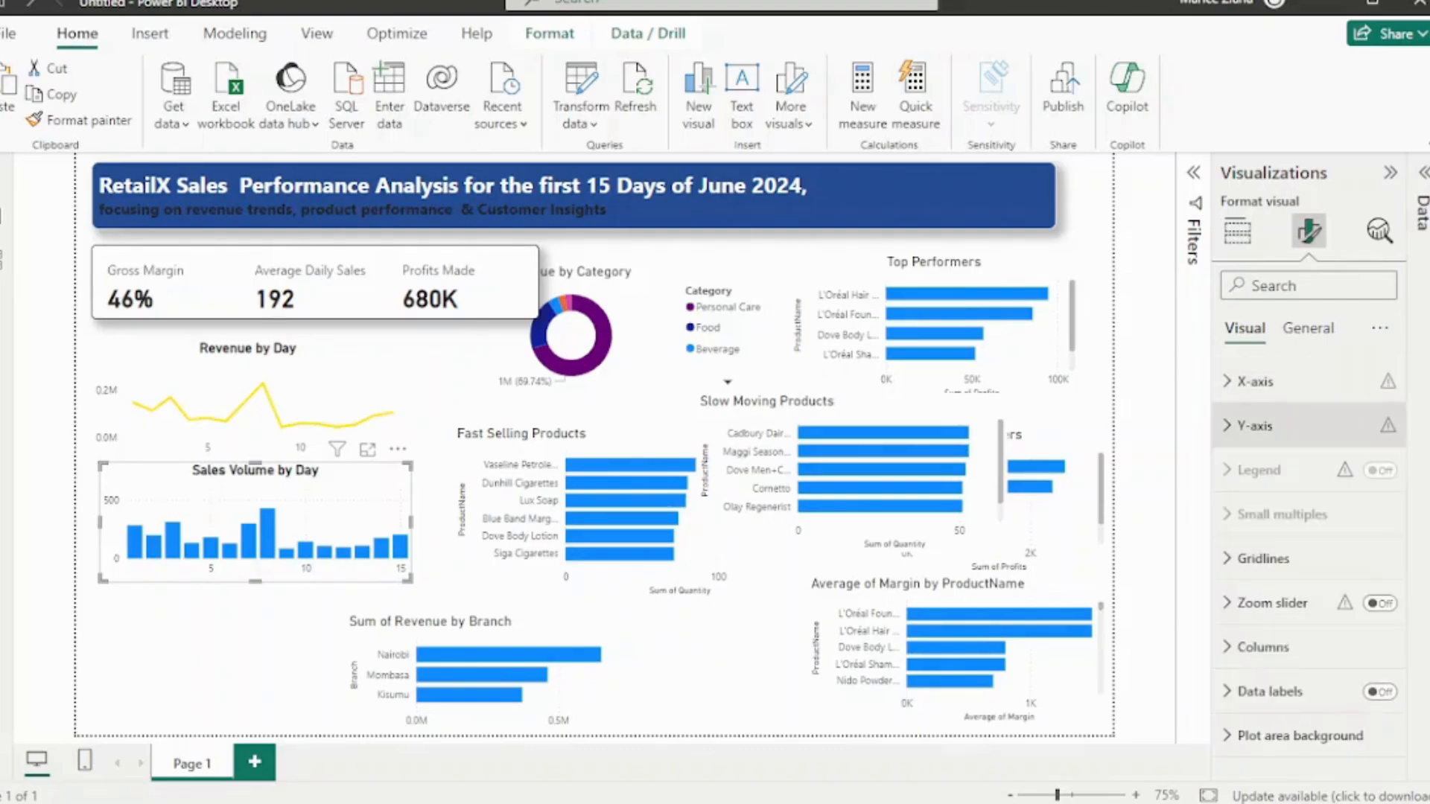
Turn off the horizontal gridlines of the Sales Volume by Day chart
{"action": "left_click", "coordinate": [1263, 559]}
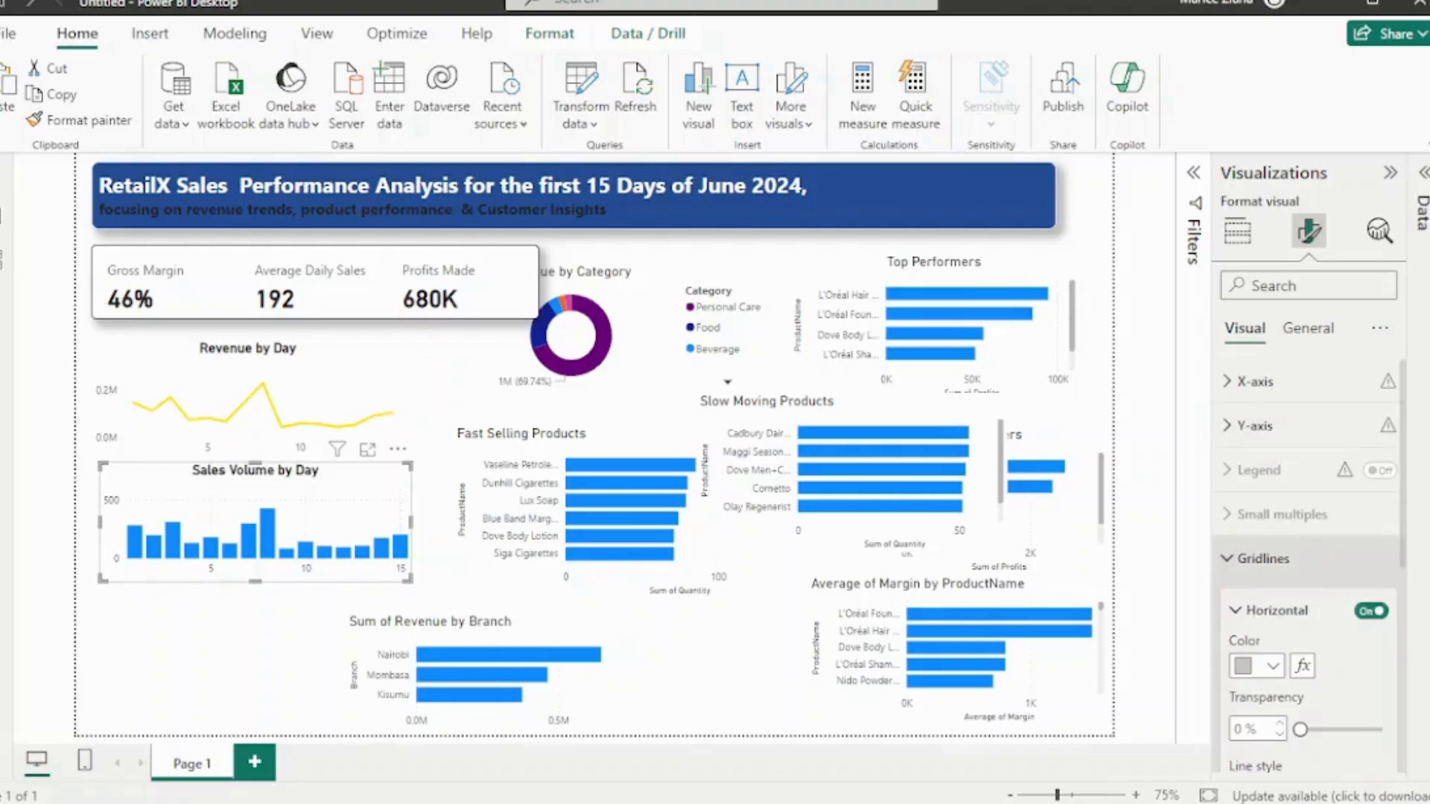
{"action": "scroll", "coordinate": [1303, 559], "scroll_direction": "down", "scroll_amount": 2}
{"action": "scroll", "coordinate": [1309, 566], "scroll_direction": "down", "scroll_amount": 3}
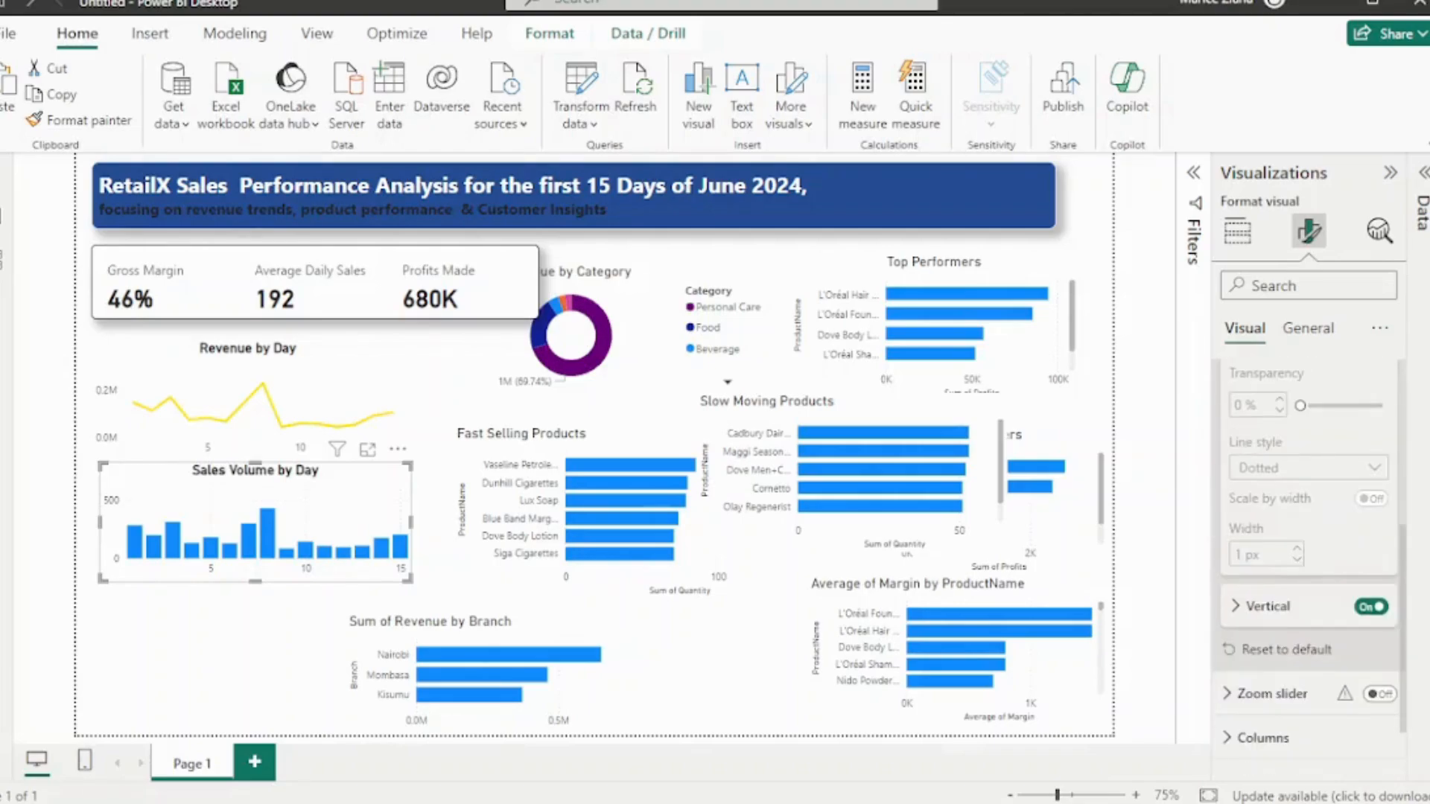
{"action": "scroll", "coordinate": [1309, 566], "scroll_direction": "up", "scroll_amount": 4}
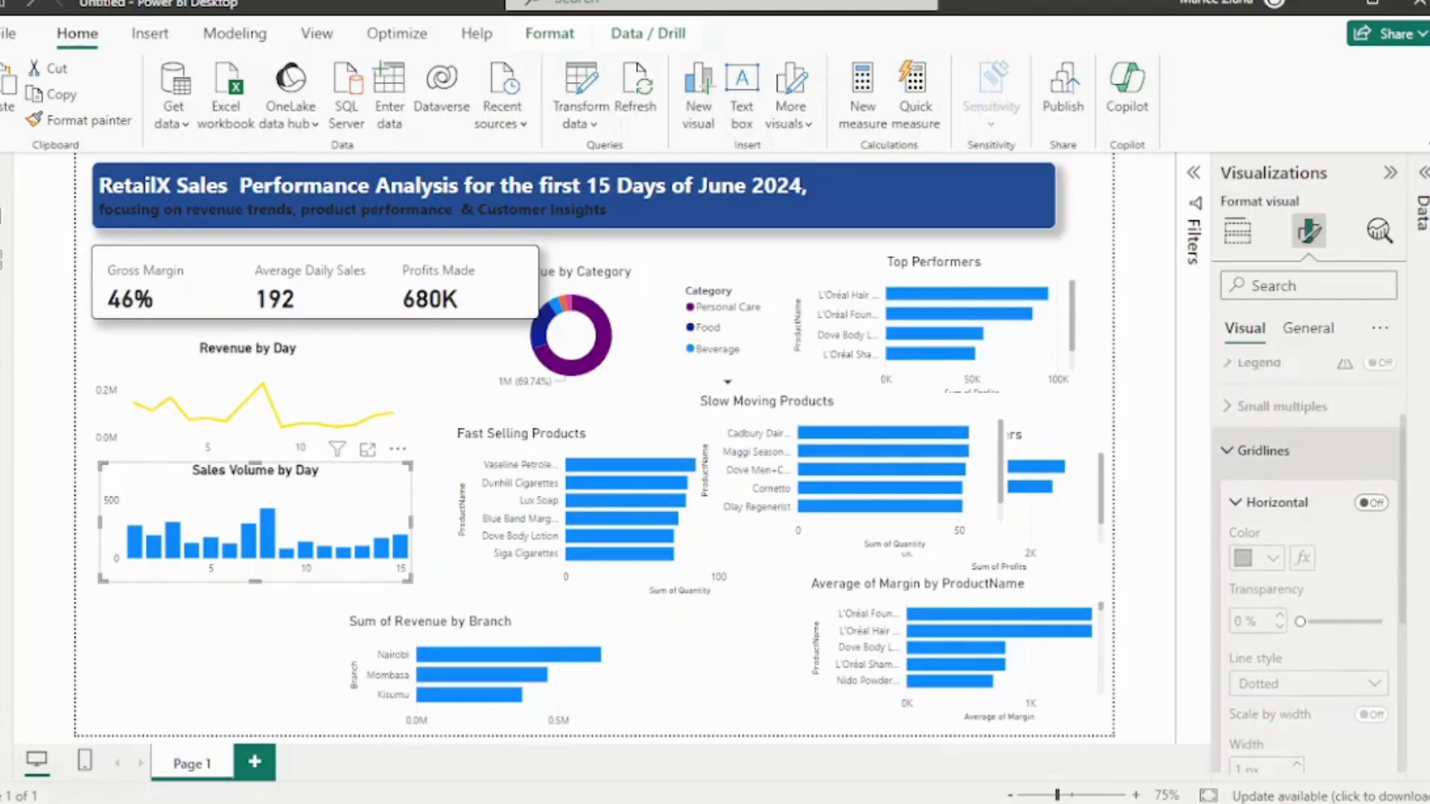
{"action": "left_click", "coordinate": [1263, 450]}
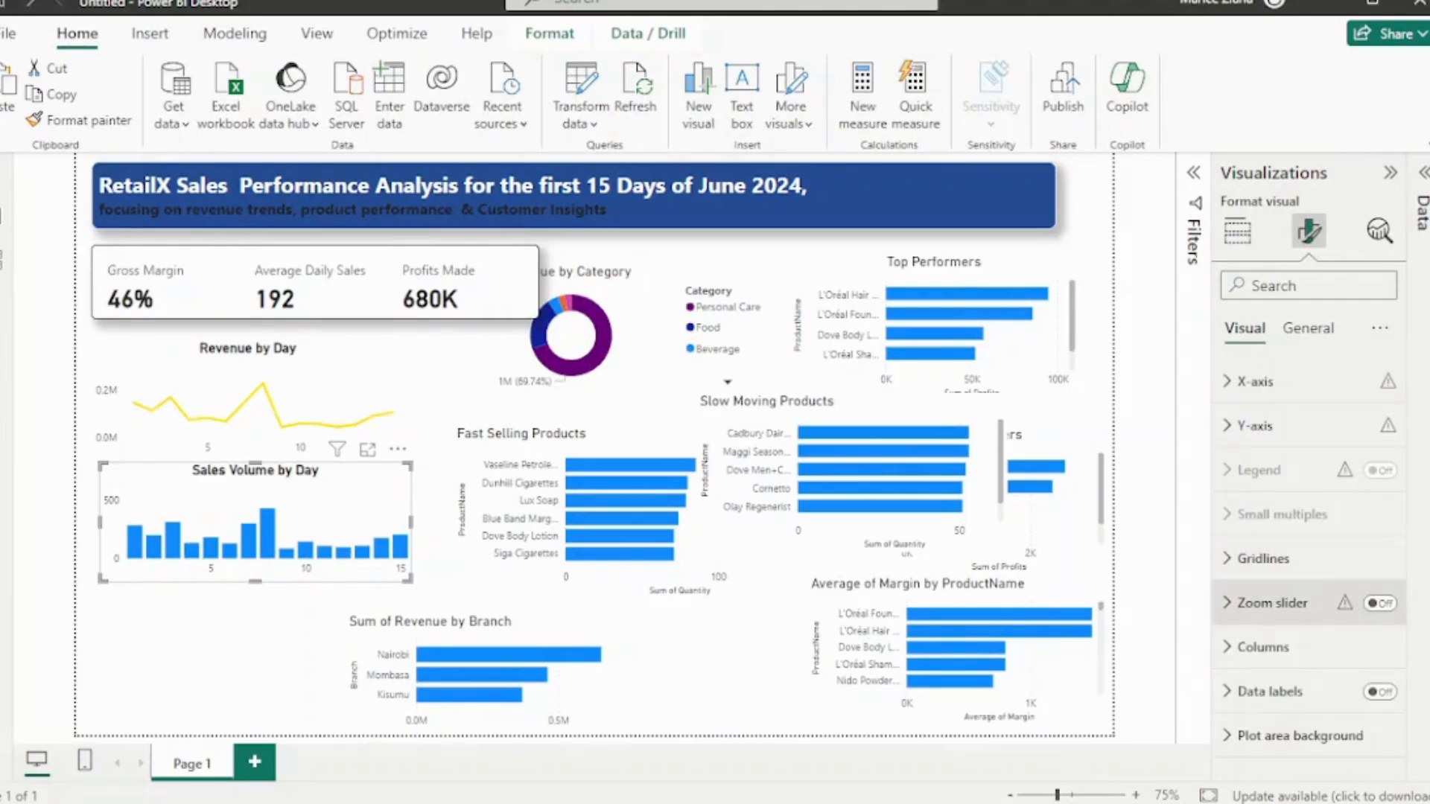
Change the column color of the Sales Volume by Day chart to the recent dark blue #274E94 and deselect the chart
{"action": "left_click", "coordinate": [1263, 647]}
{"action": "scroll", "coordinate": [1309, 565], "scroll_direction": "down", "scroll_amount": 5}
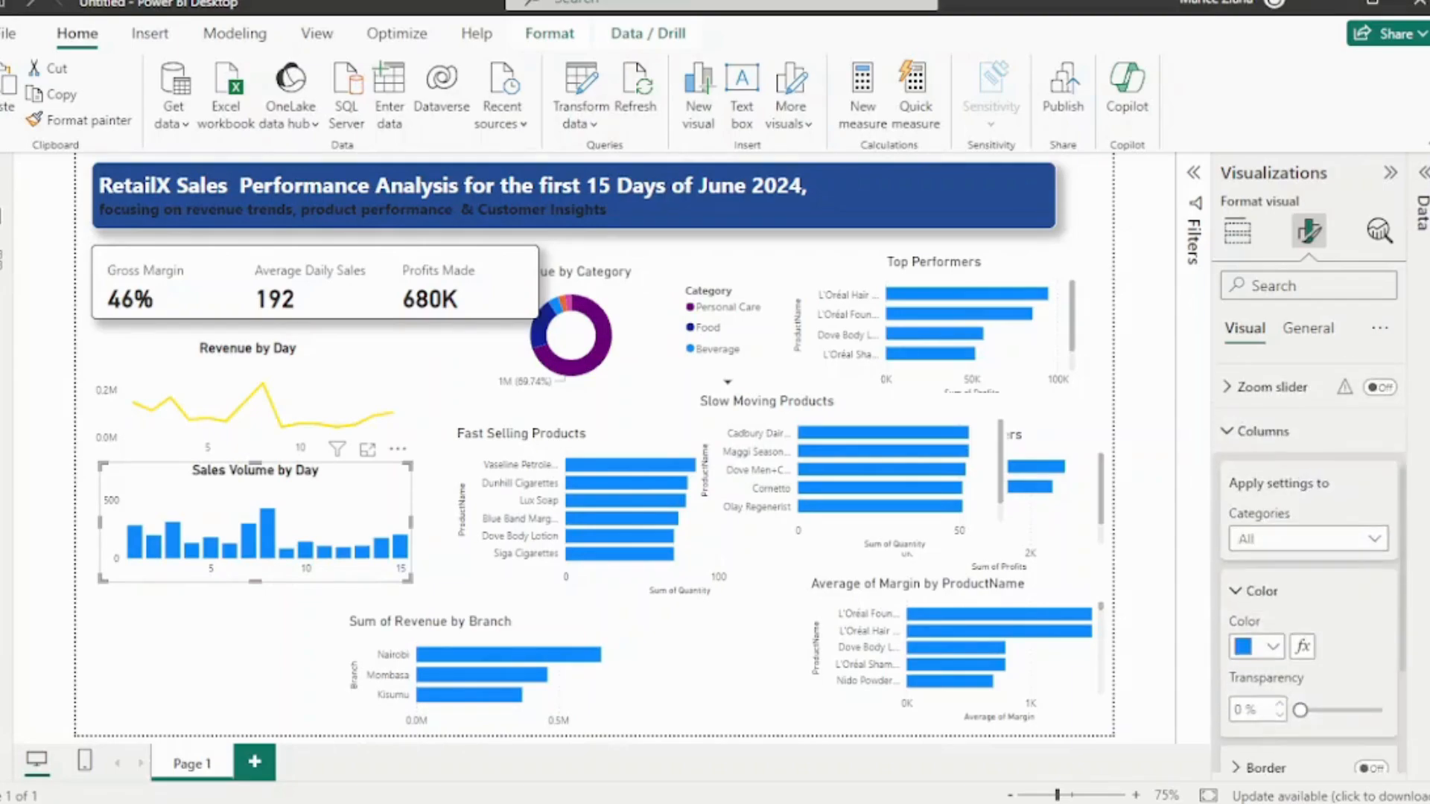
{"action": "left_click", "coordinate": [1265, 445]}
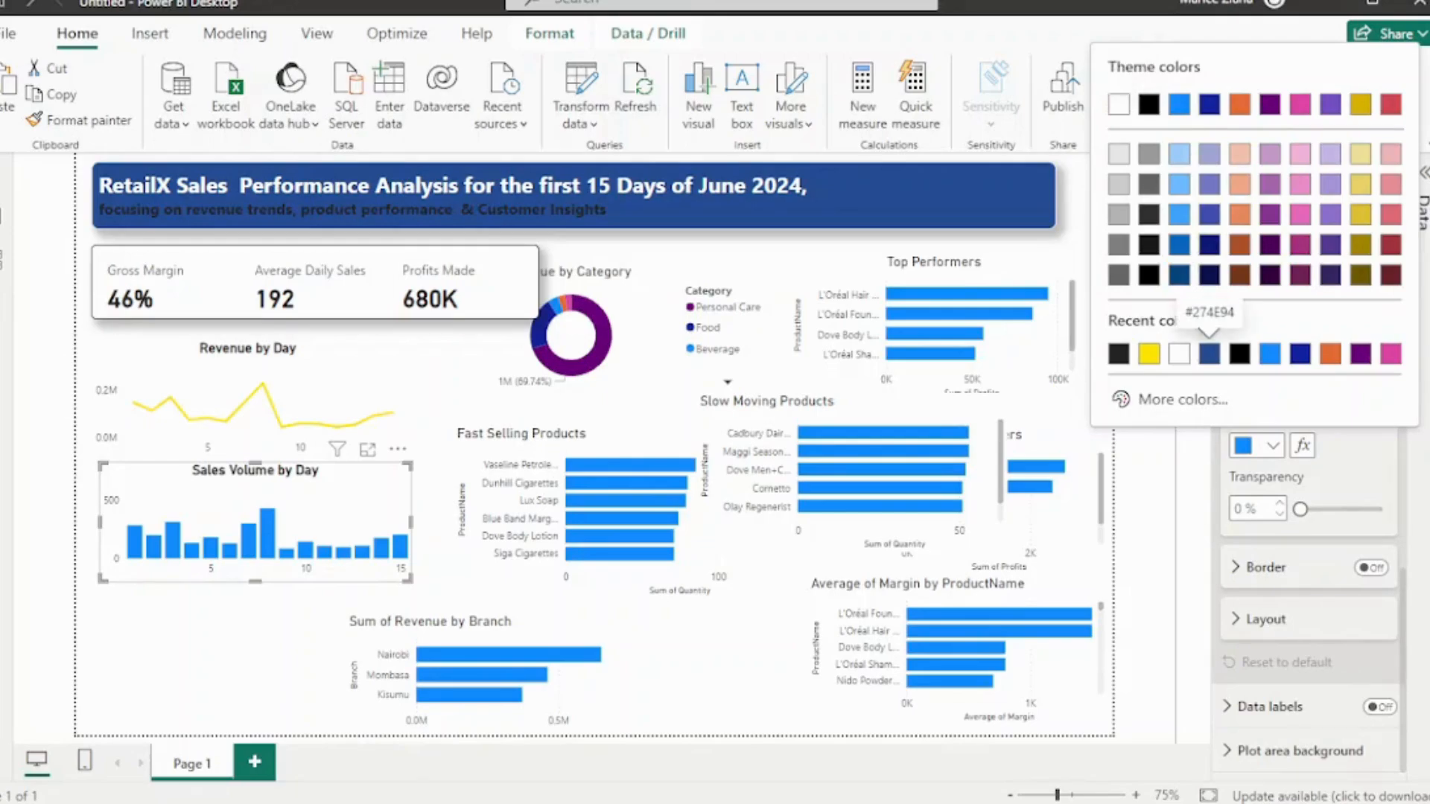
{"action": "left_click", "coordinate": [1209, 353]}
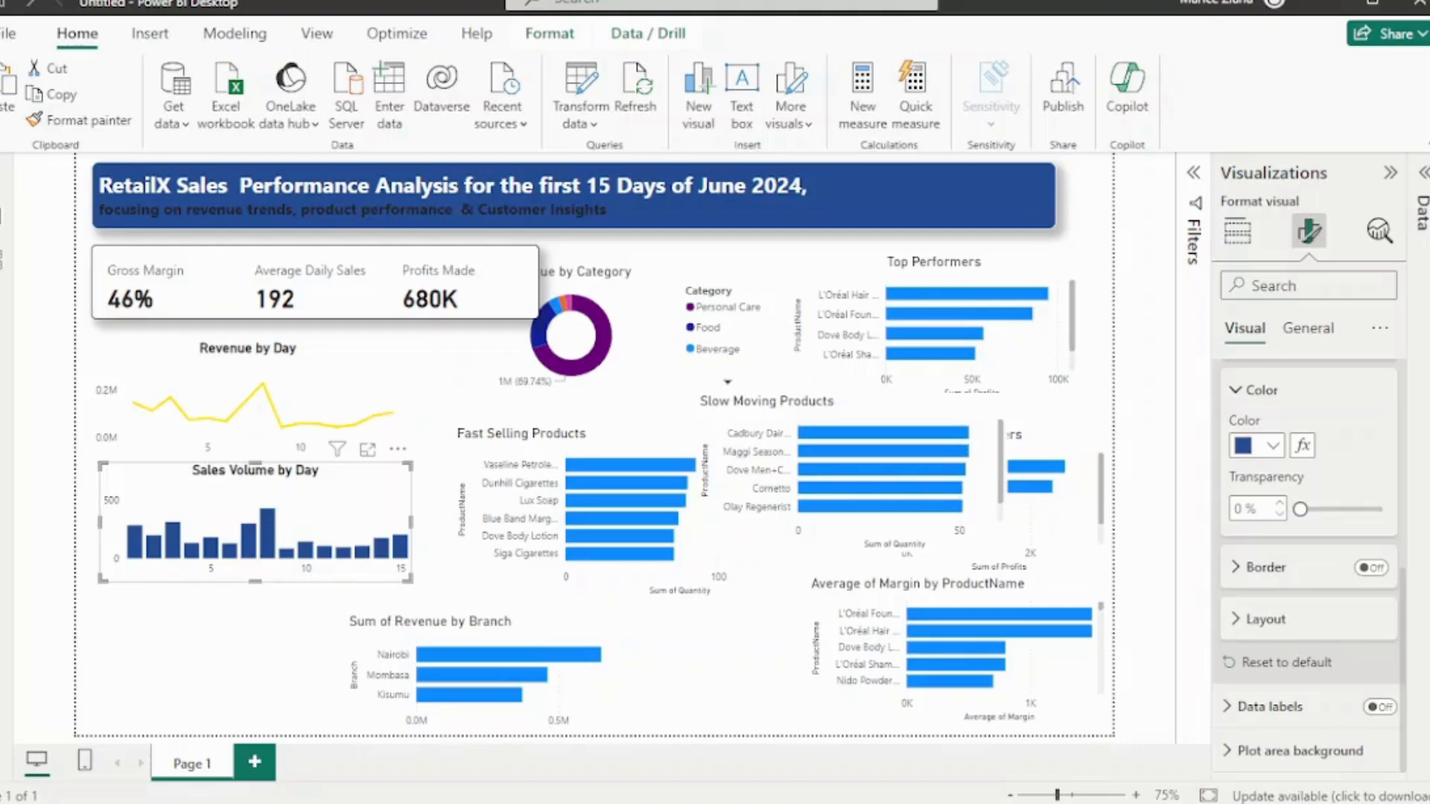
{"action": "key", "text": "Escape"}
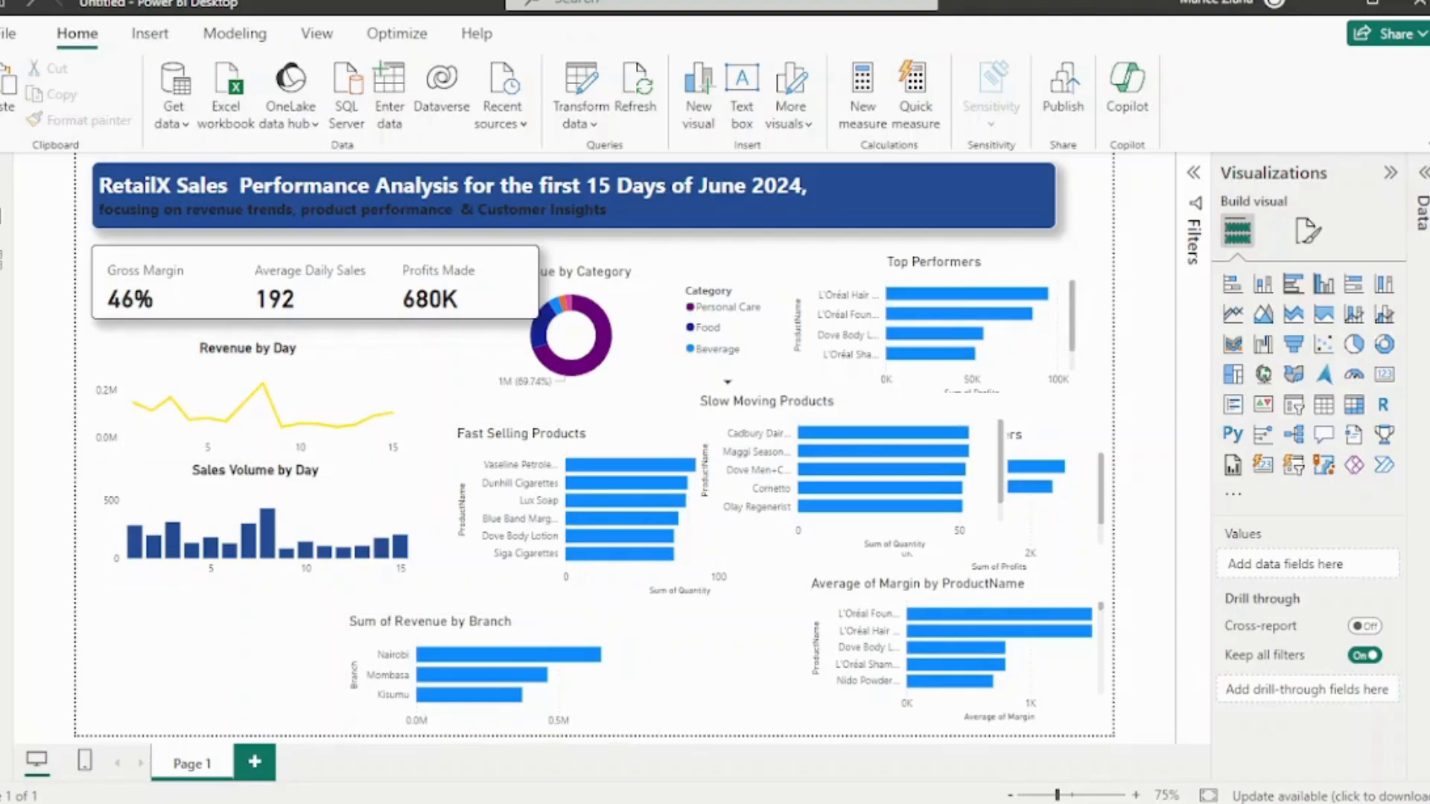
Move the Sum of Revenue by Branch chart beneath Sales Volume by Day and shorten its title to Revenue by Branch
{"action": "left_click_drag", "start_coordinate": [484, 633], "coordinate": [239, 609]}
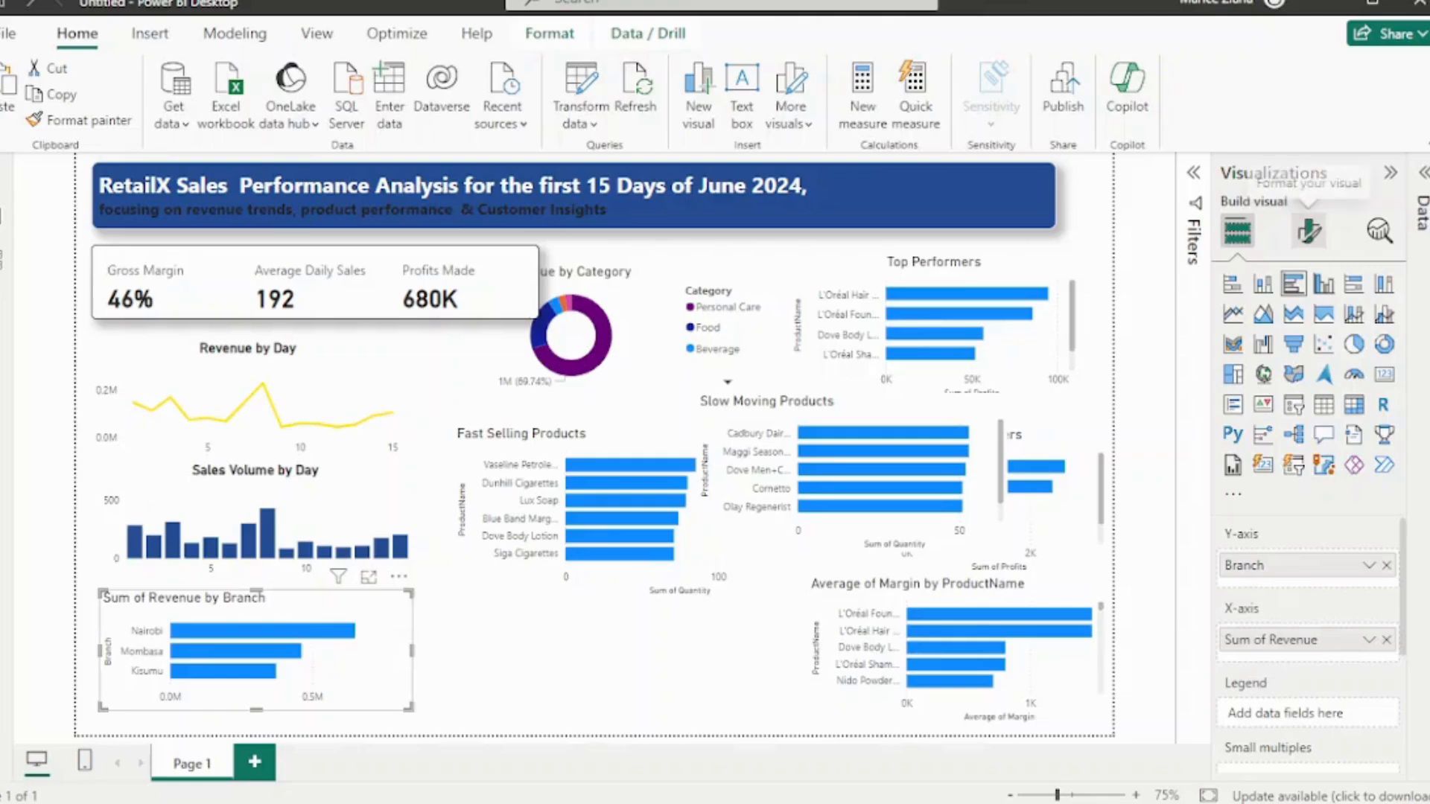
{"action": "left_click", "coordinate": [1308, 231]}
{"action": "left_click", "coordinate": [1307, 328]}
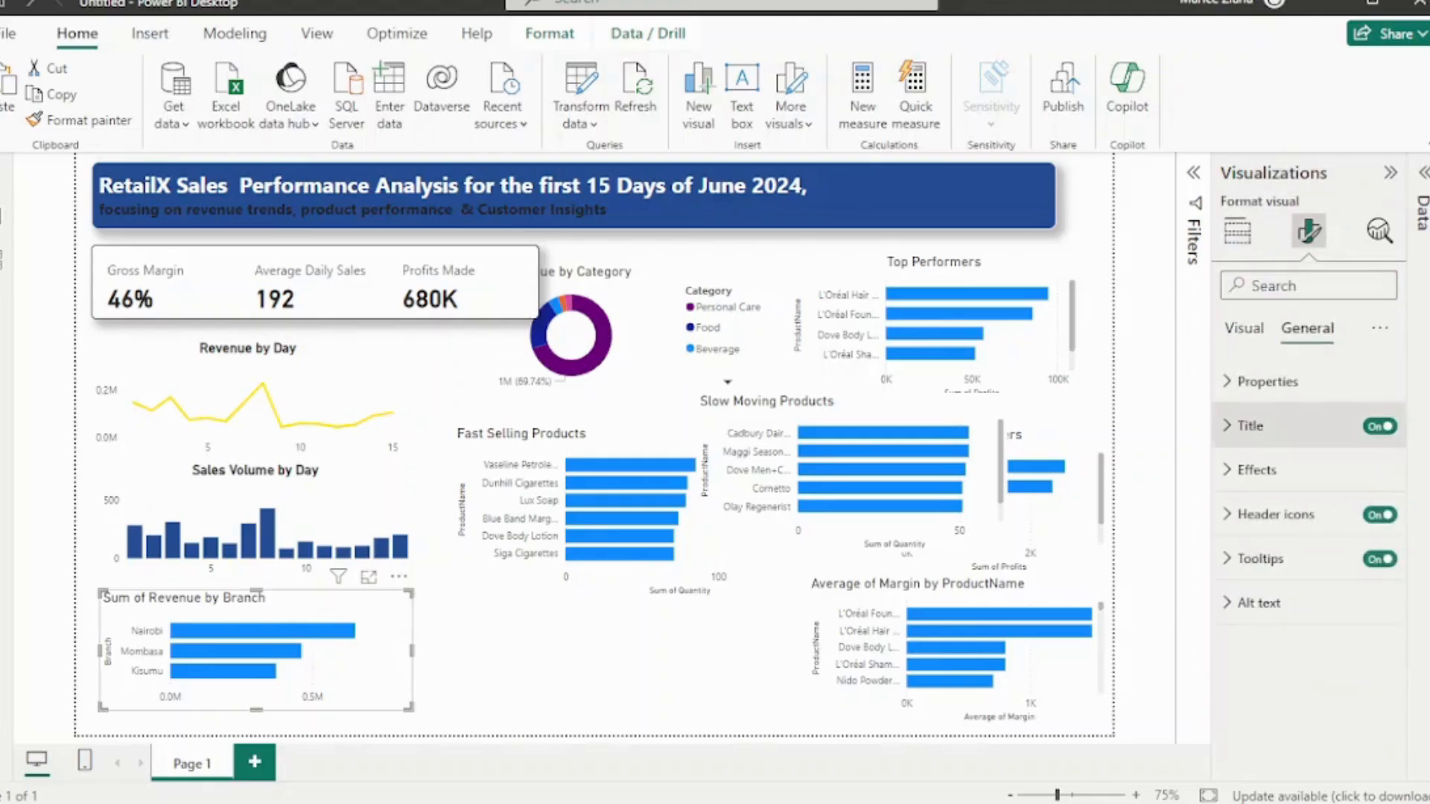
{"action": "left_click", "coordinate": [1250, 425]}
{"action": "left_click_drag", "start_coordinate": [1279, 534], "coordinate": [1234, 534]}
{"action": "key", "text": "BackSpace"}
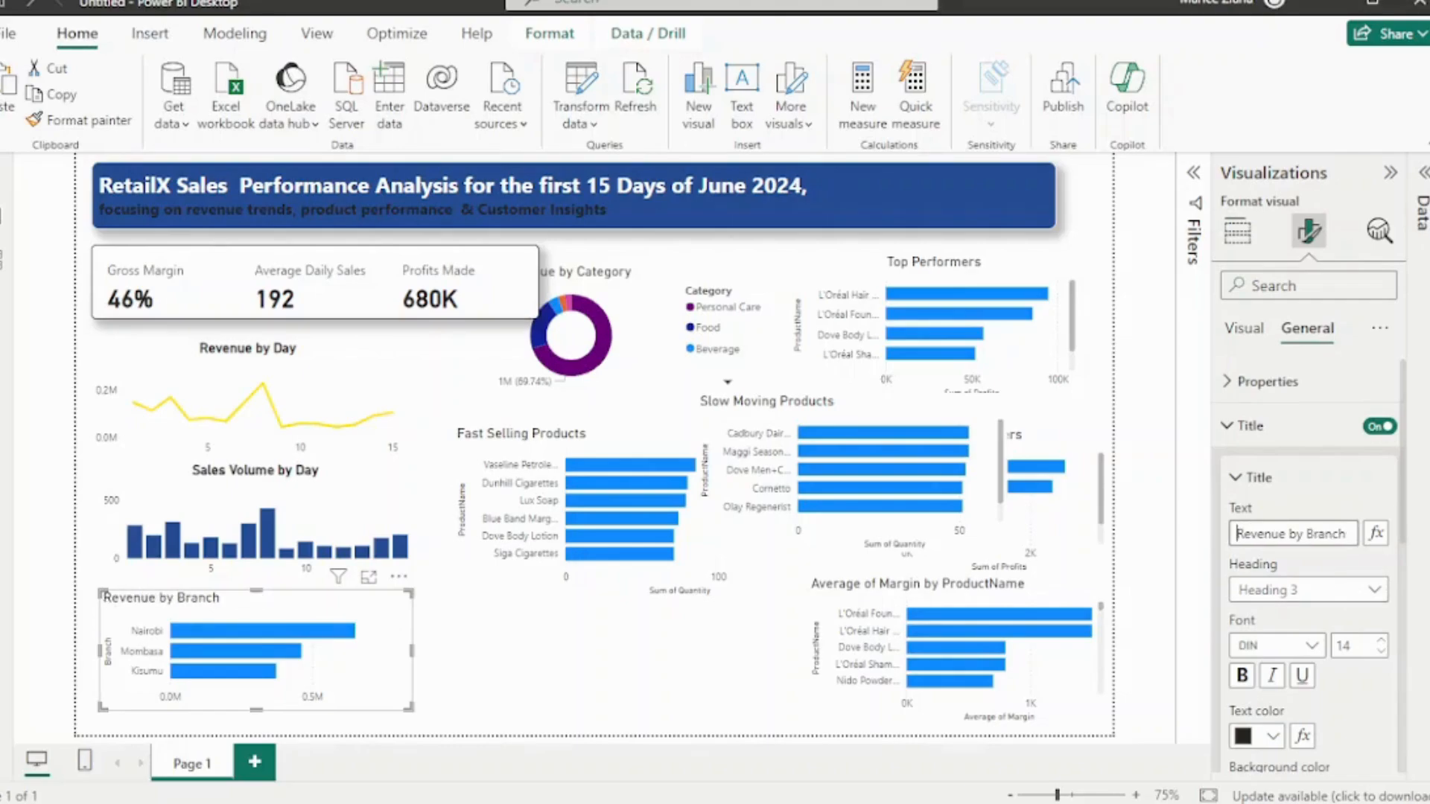
Make the Revenue by Branch title bold and center it horizontally
{"action": "scroll", "coordinate": [1238, 534], "scroll_direction": "down", "scroll_amount": 3}
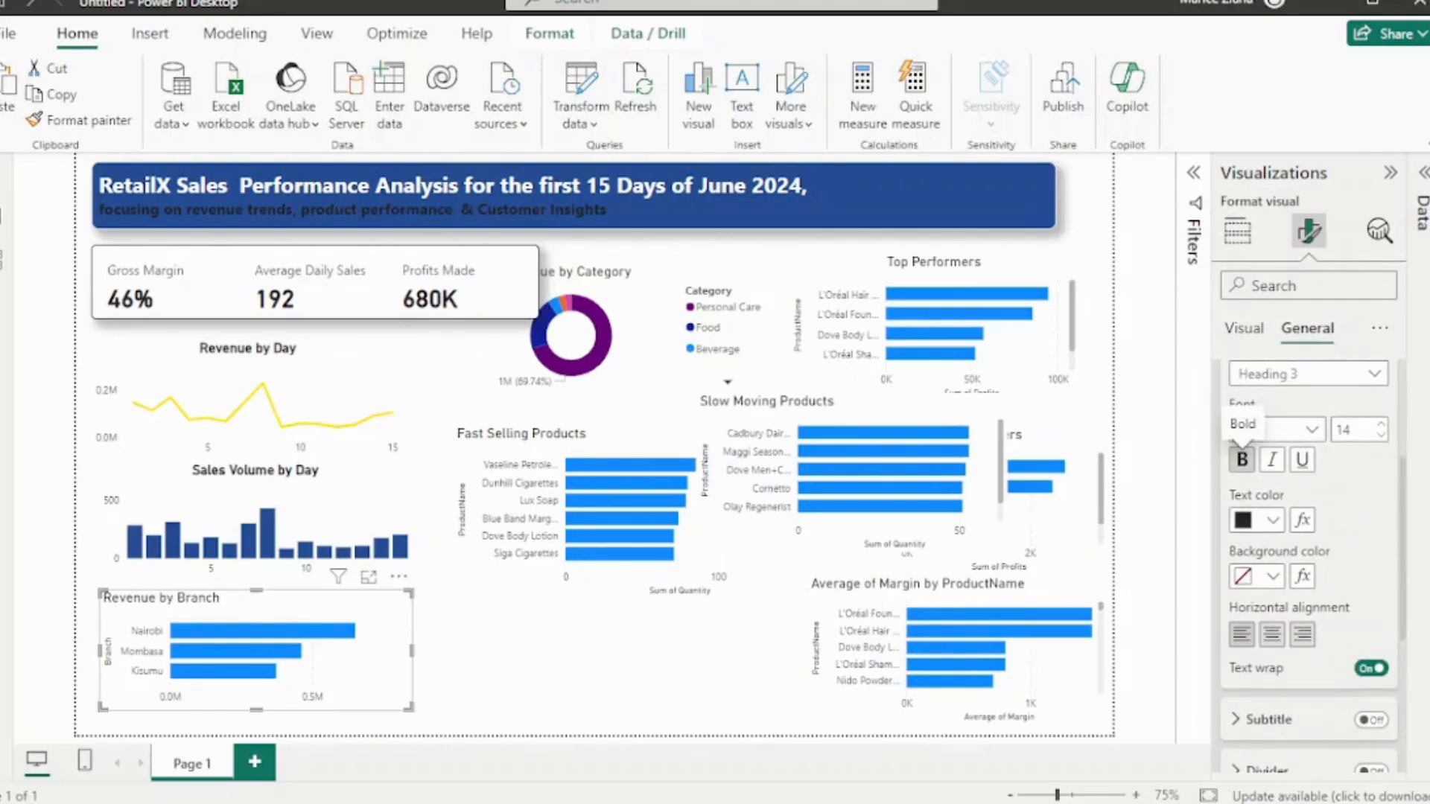
{"action": "left_click", "coordinate": [1241, 459]}
{"action": "left_click", "coordinate": [1272, 634]}
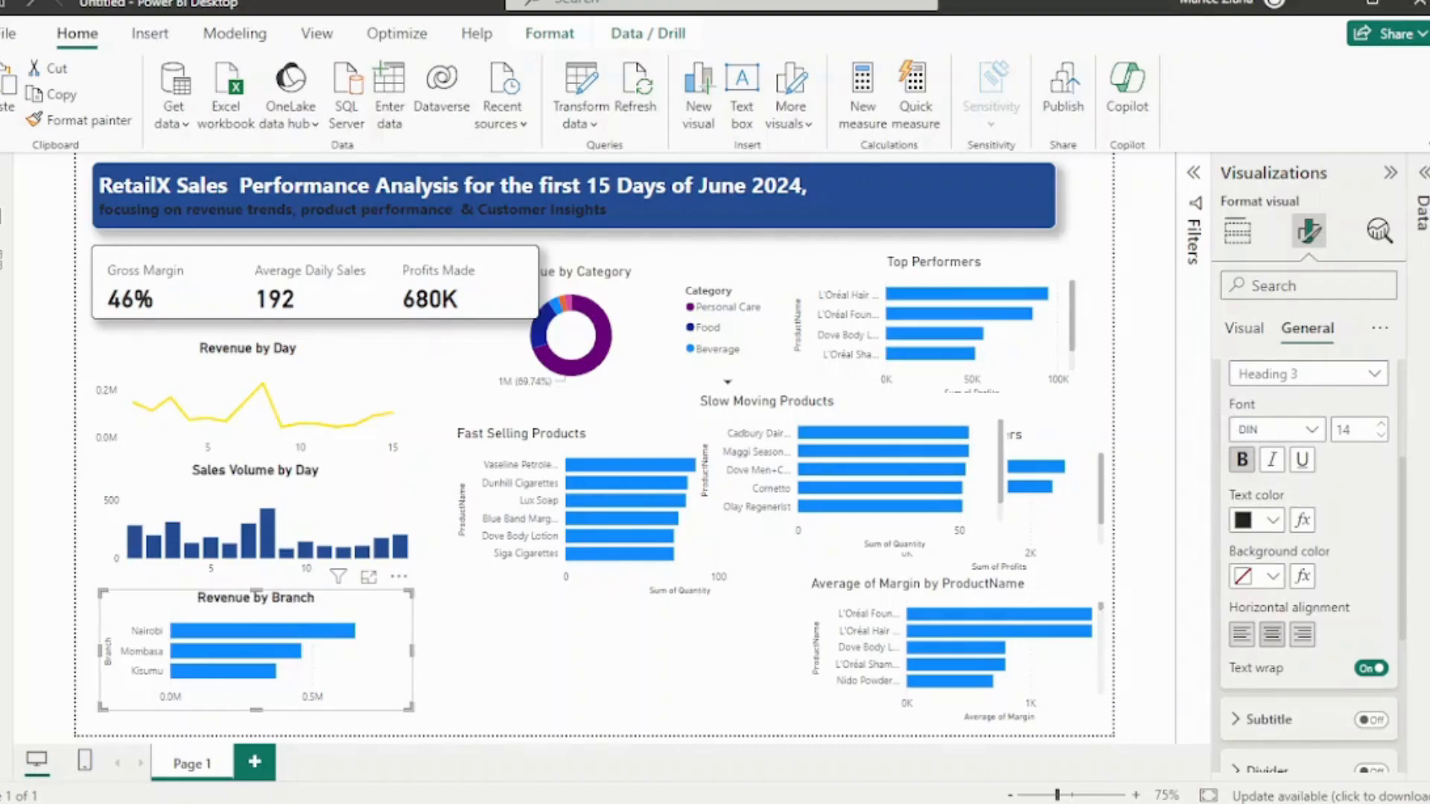
Turn off the Y-axis title of the Revenue by Branch chart
{"action": "left_click", "coordinate": [1244, 327]}
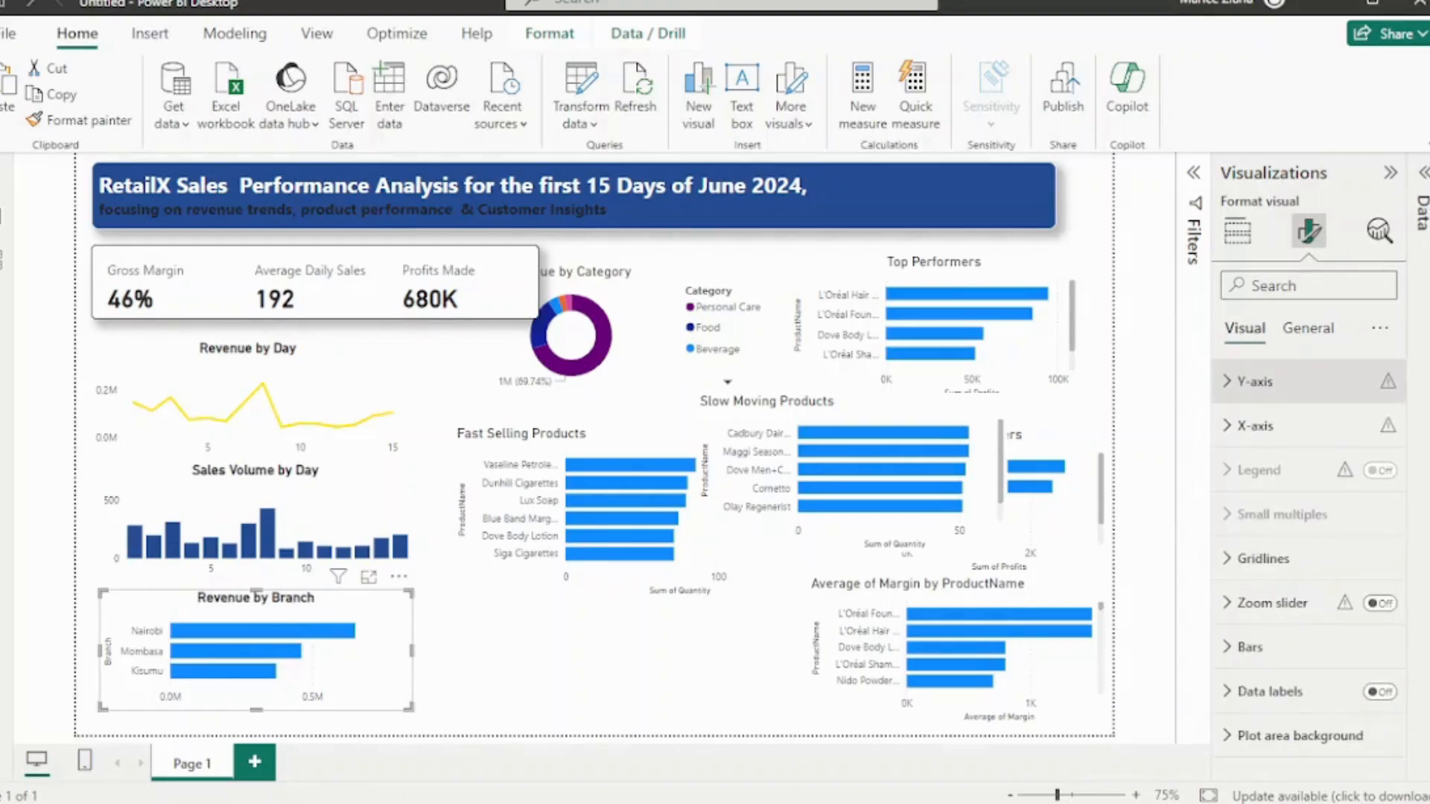
{"action": "left_click", "coordinate": [1254, 381]}
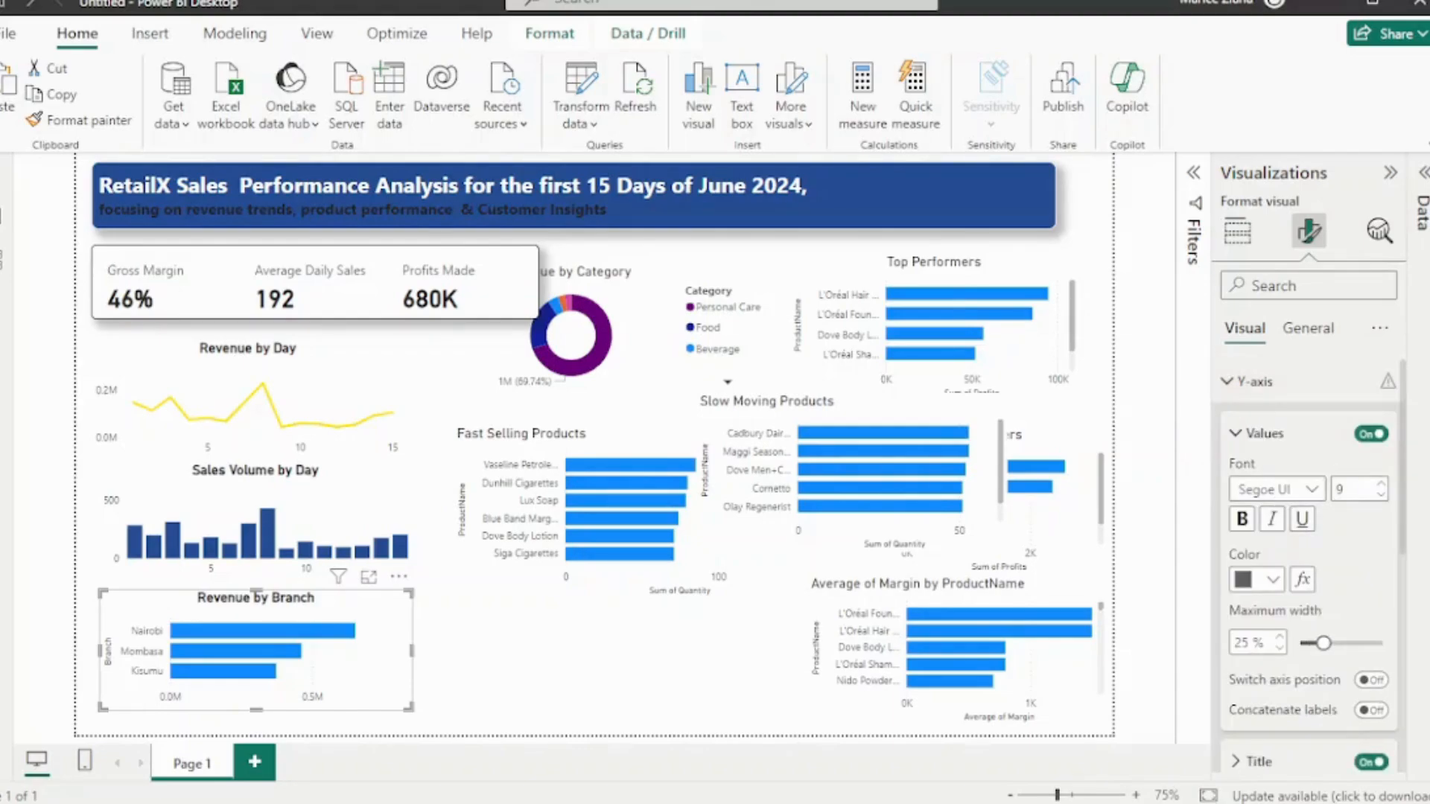
{"action": "scroll", "coordinate": [1309, 565], "scroll_direction": "down", "scroll_amount": 2}
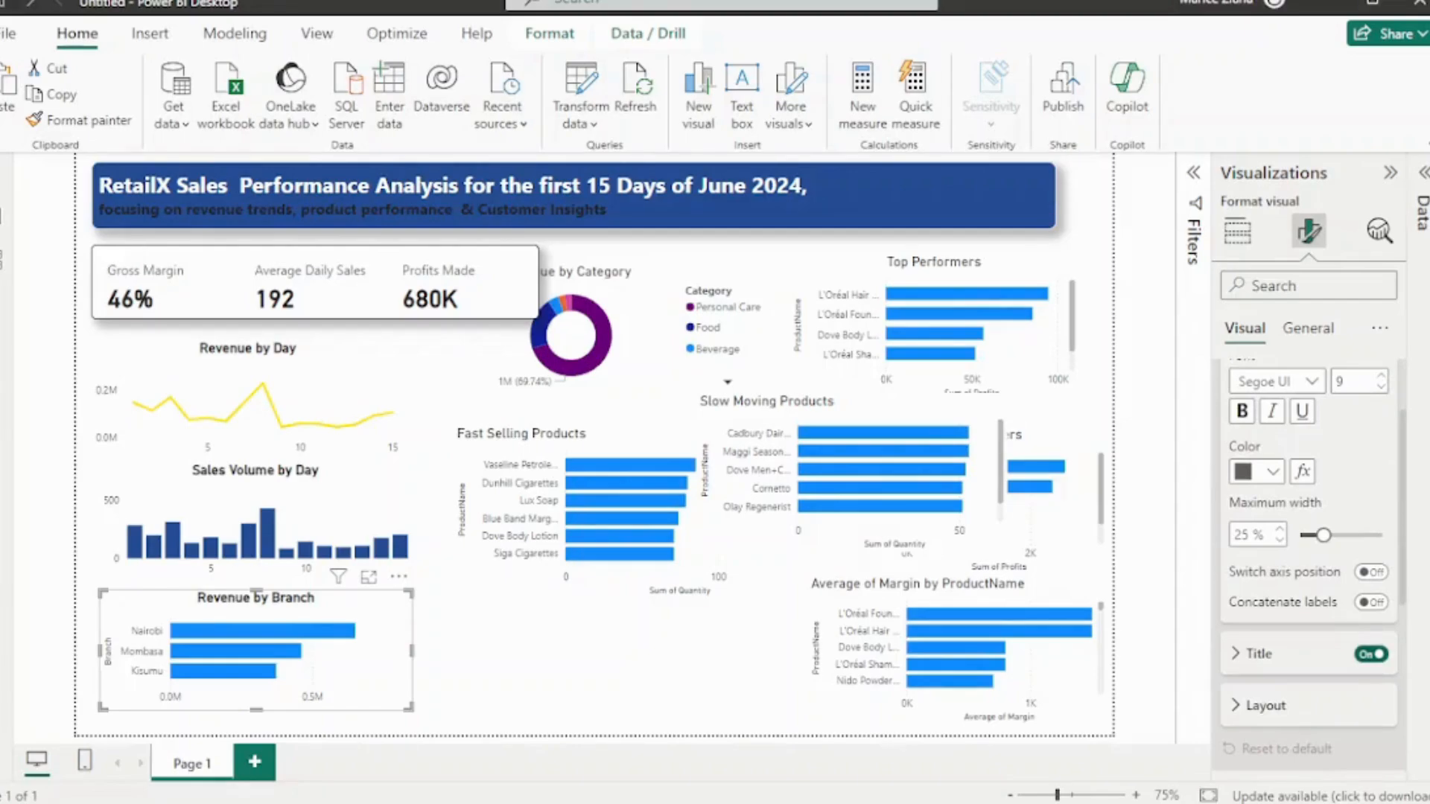
{"action": "left_click", "coordinate": [1371, 654]}
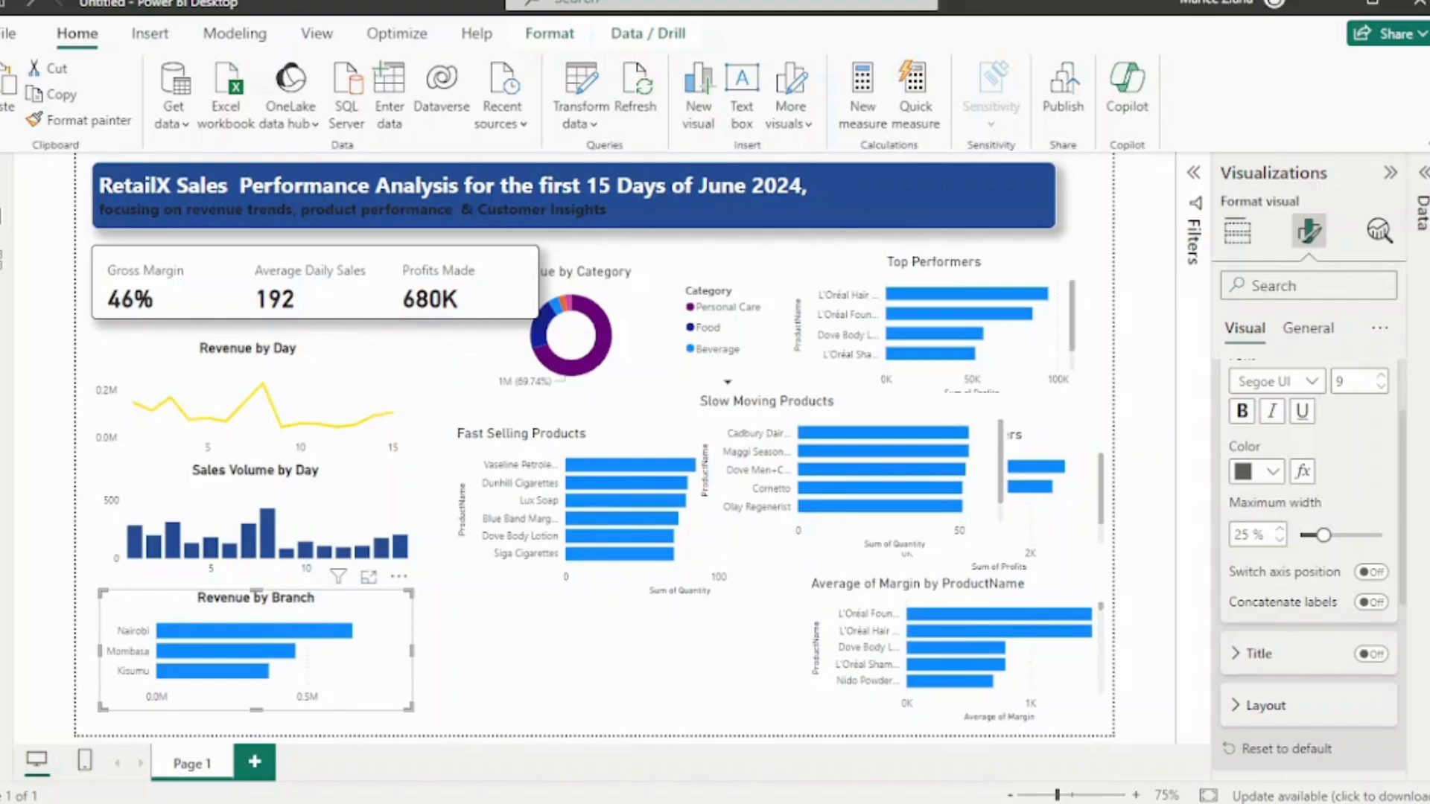
Turn off the vertical gridlines of the Revenue by Branch chart
{"action": "scroll", "coordinate": [1309, 566], "scroll_direction": "down", "scroll_amount": 2}
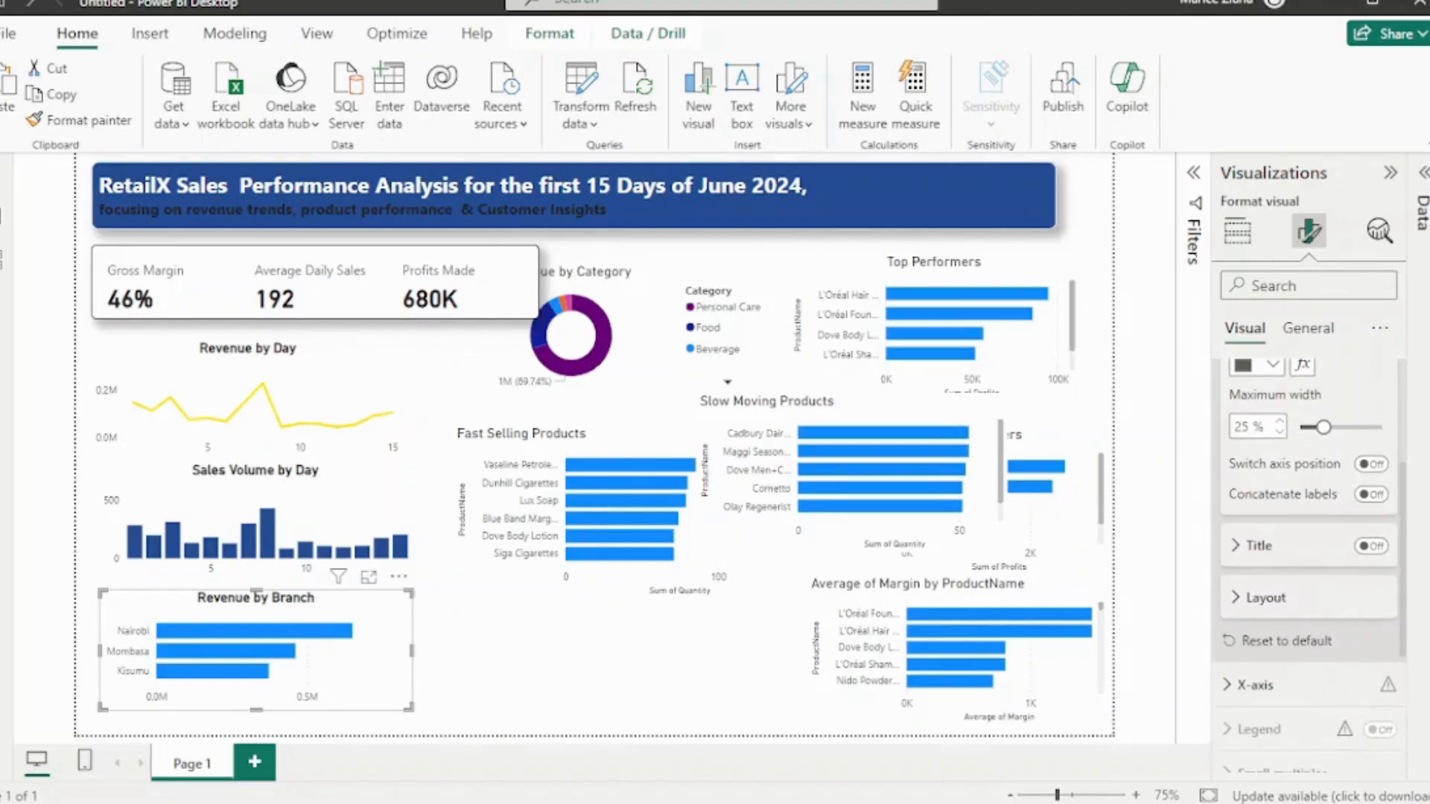
{"action": "scroll", "coordinate": [1309, 566], "scroll_direction": "down", "scroll_amount": 4}
{"action": "left_click", "coordinate": [1250, 662]}
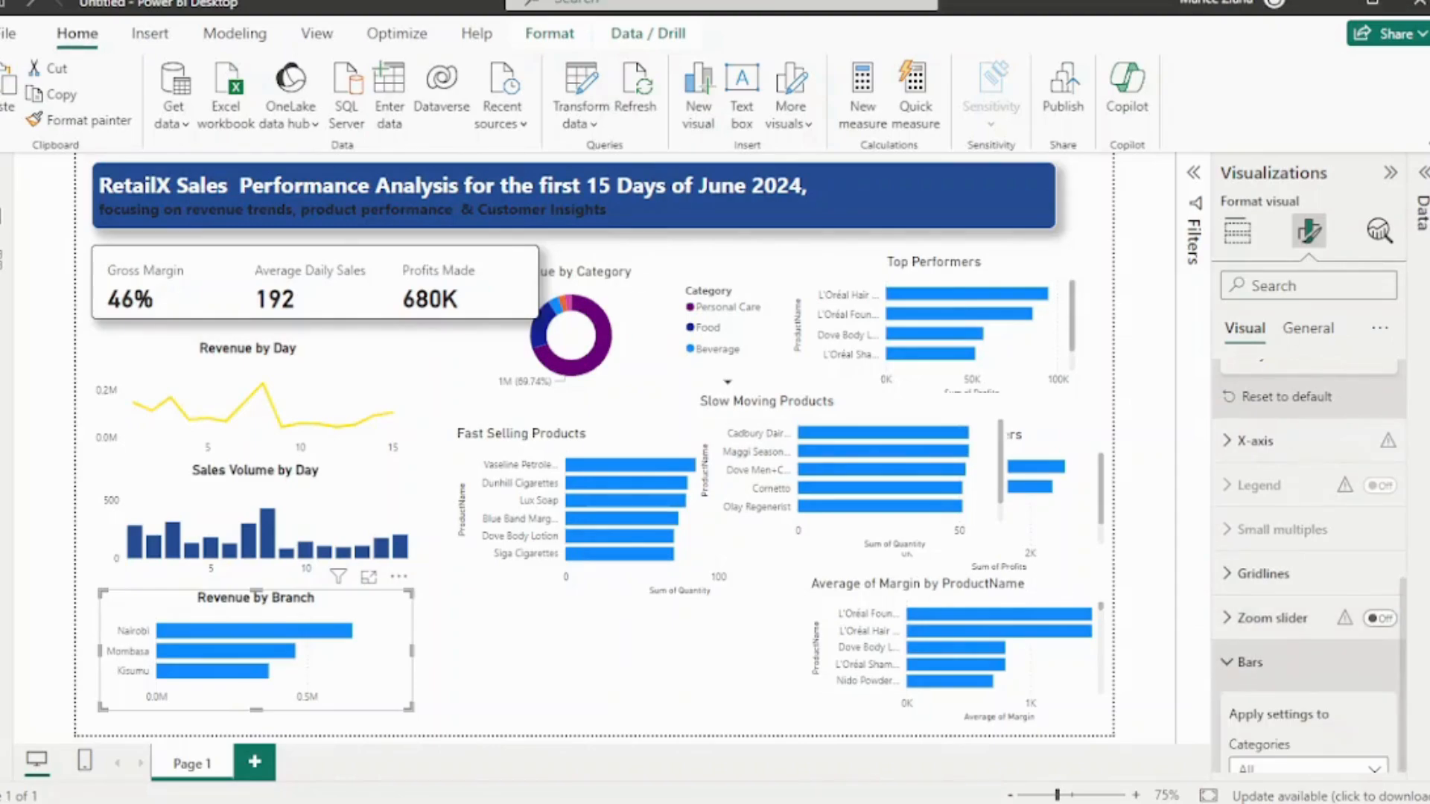
{"action": "left_click", "coordinate": [1263, 573]}
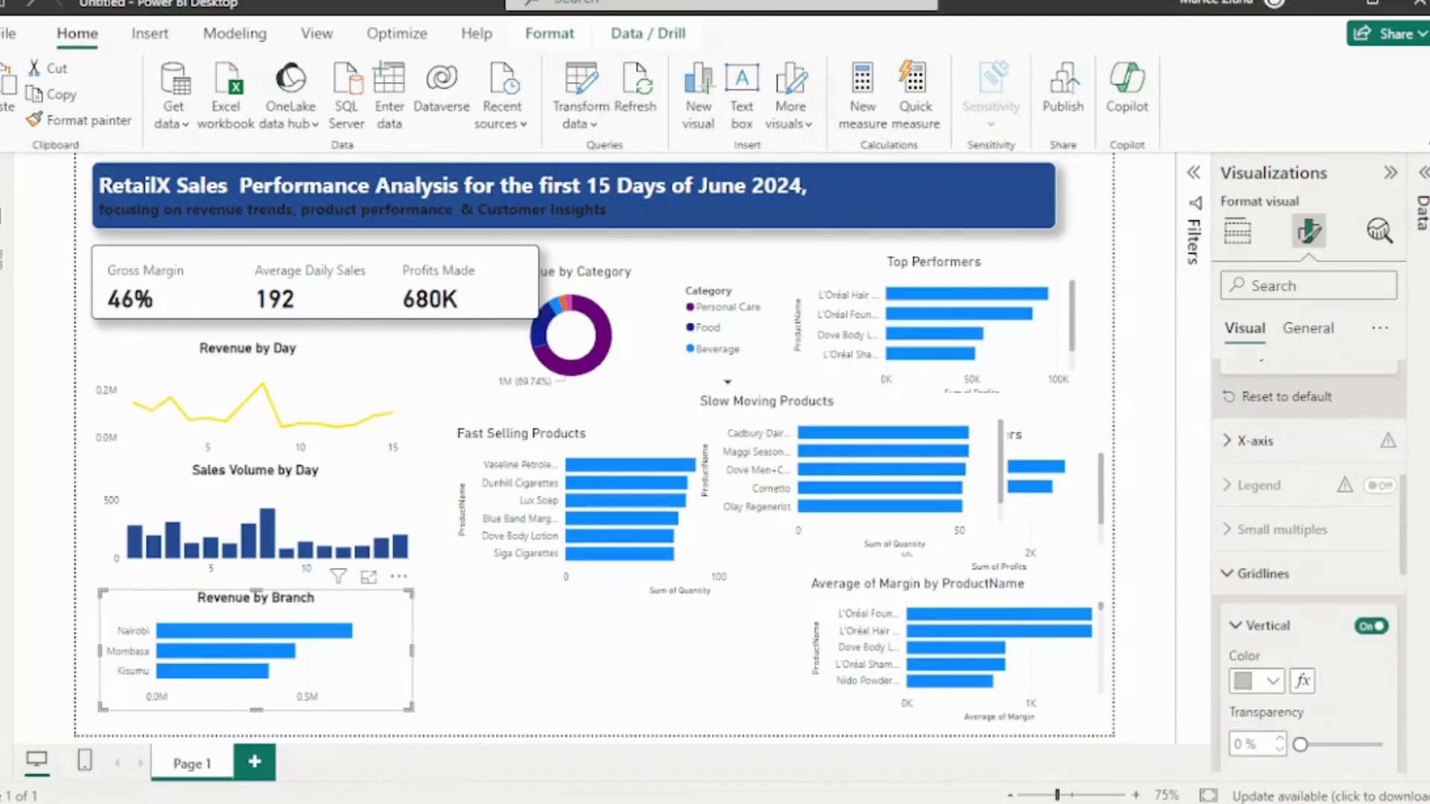
{"action": "scroll", "coordinate": [1308, 566], "scroll_direction": "down", "scroll_amount": 5}
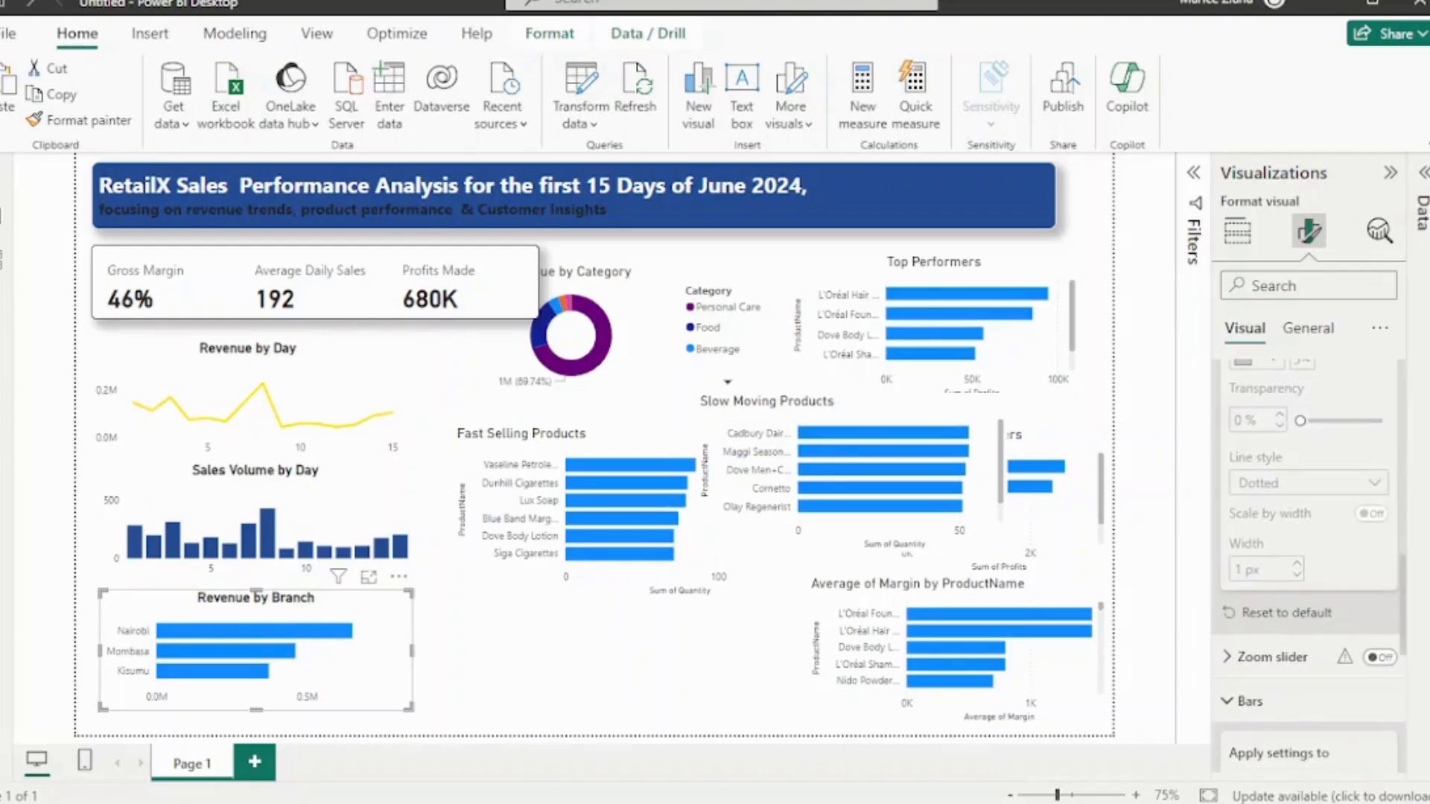
Change the bar color of the Revenue by Branch chart to the recently used yellow
{"action": "scroll", "coordinate": [1309, 565], "scroll_direction": "down", "scroll_amount": 3}
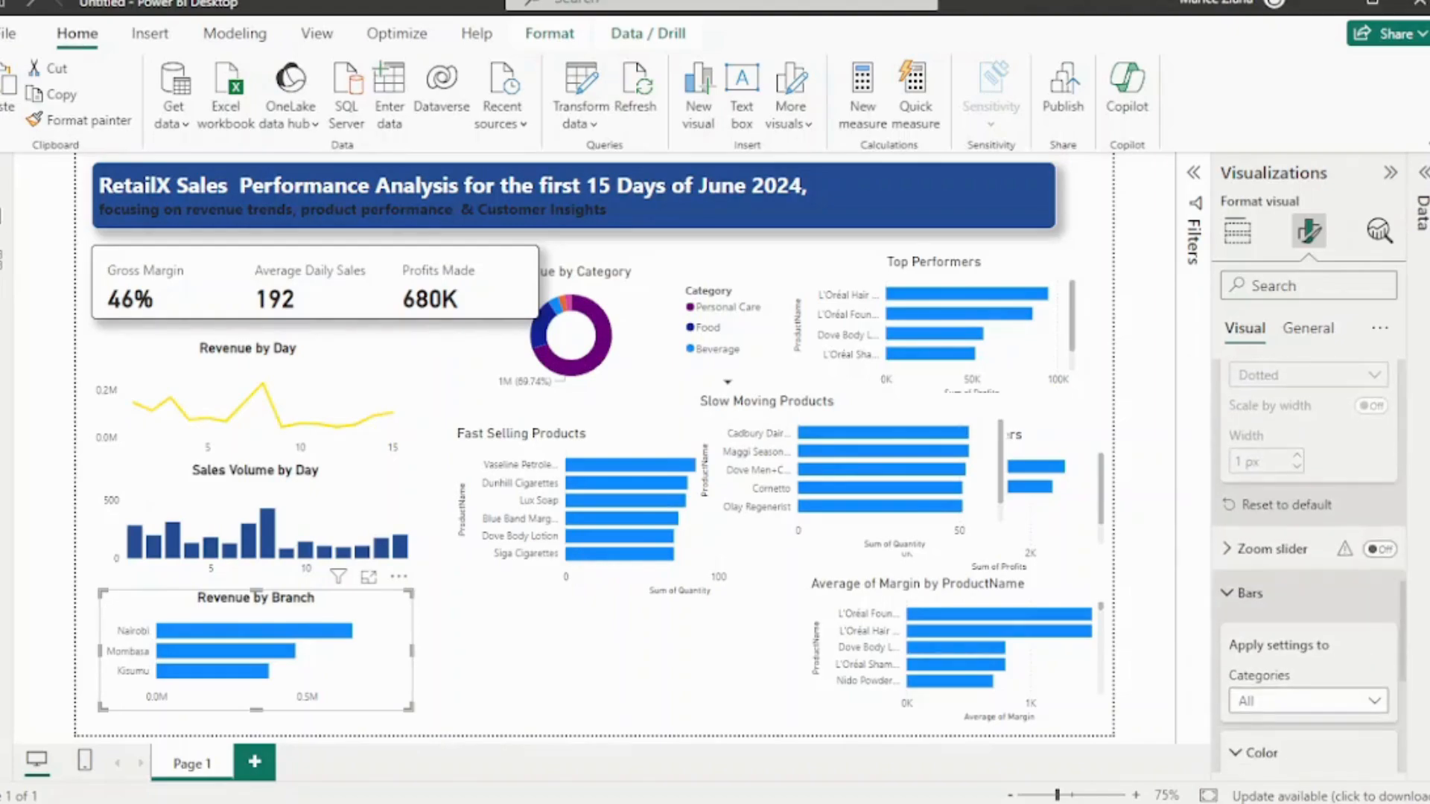
{"action": "scroll", "coordinate": [1309, 566], "scroll_direction": "down", "scroll_amount": 3}
{"action": "left_click", "coordinate": [1272, 592]}
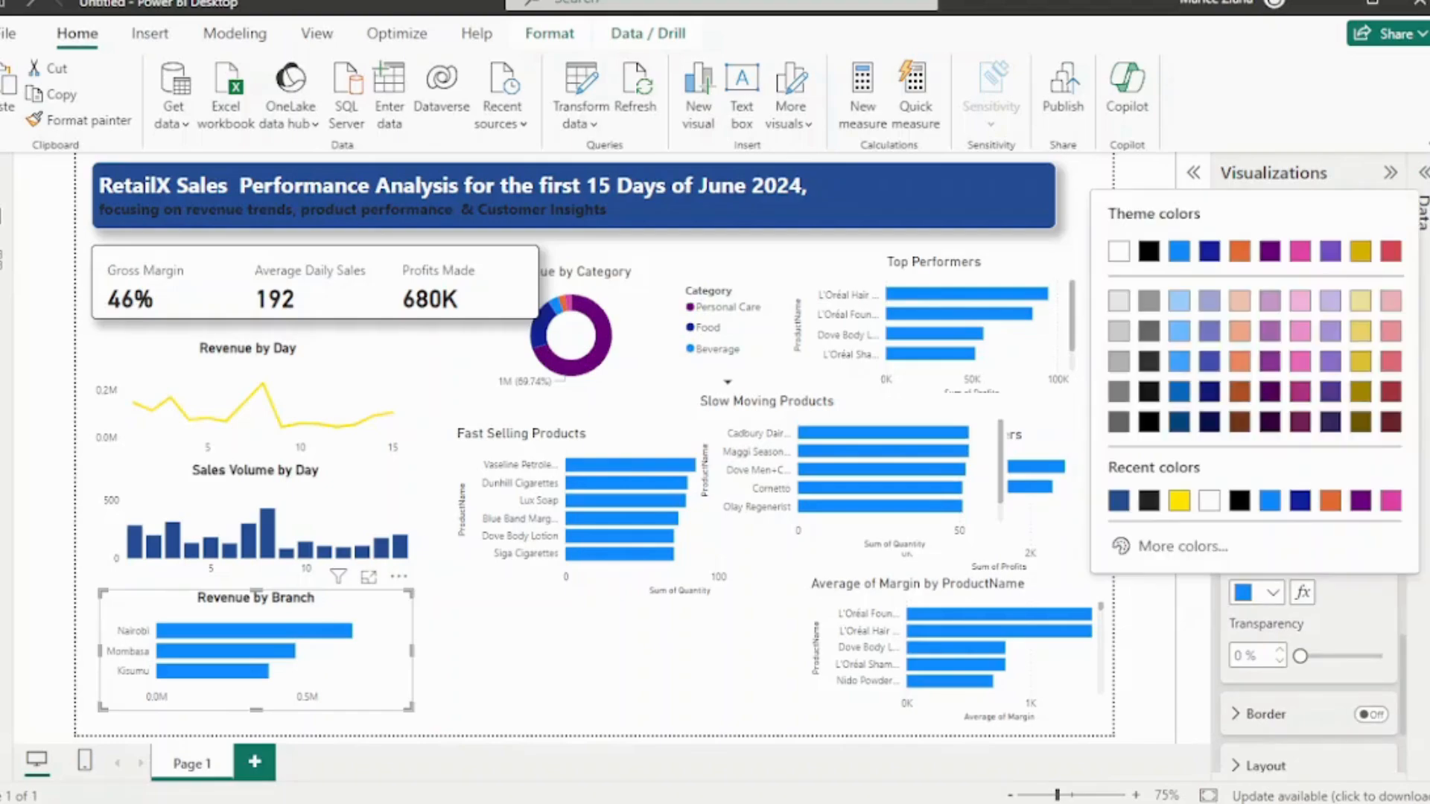
{"action": "left_click", "coordinate": [1179, 501]}
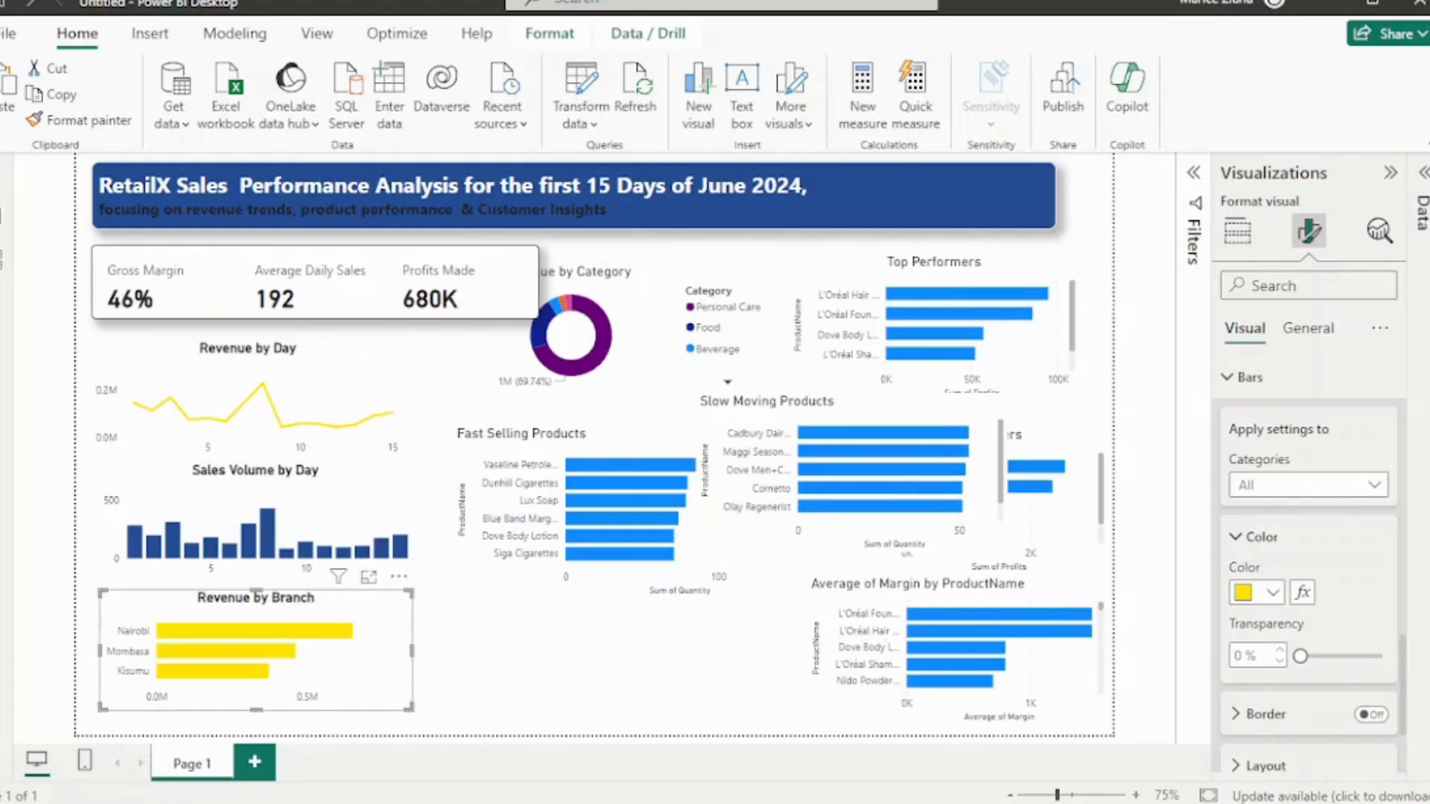
Turn on data labels for the Revenue by Branch chart and open the choices for the label position
{"action": "scroll", "coordinate": [1309, 566], "scroll_direction": "down", "scroll_amount": 3}
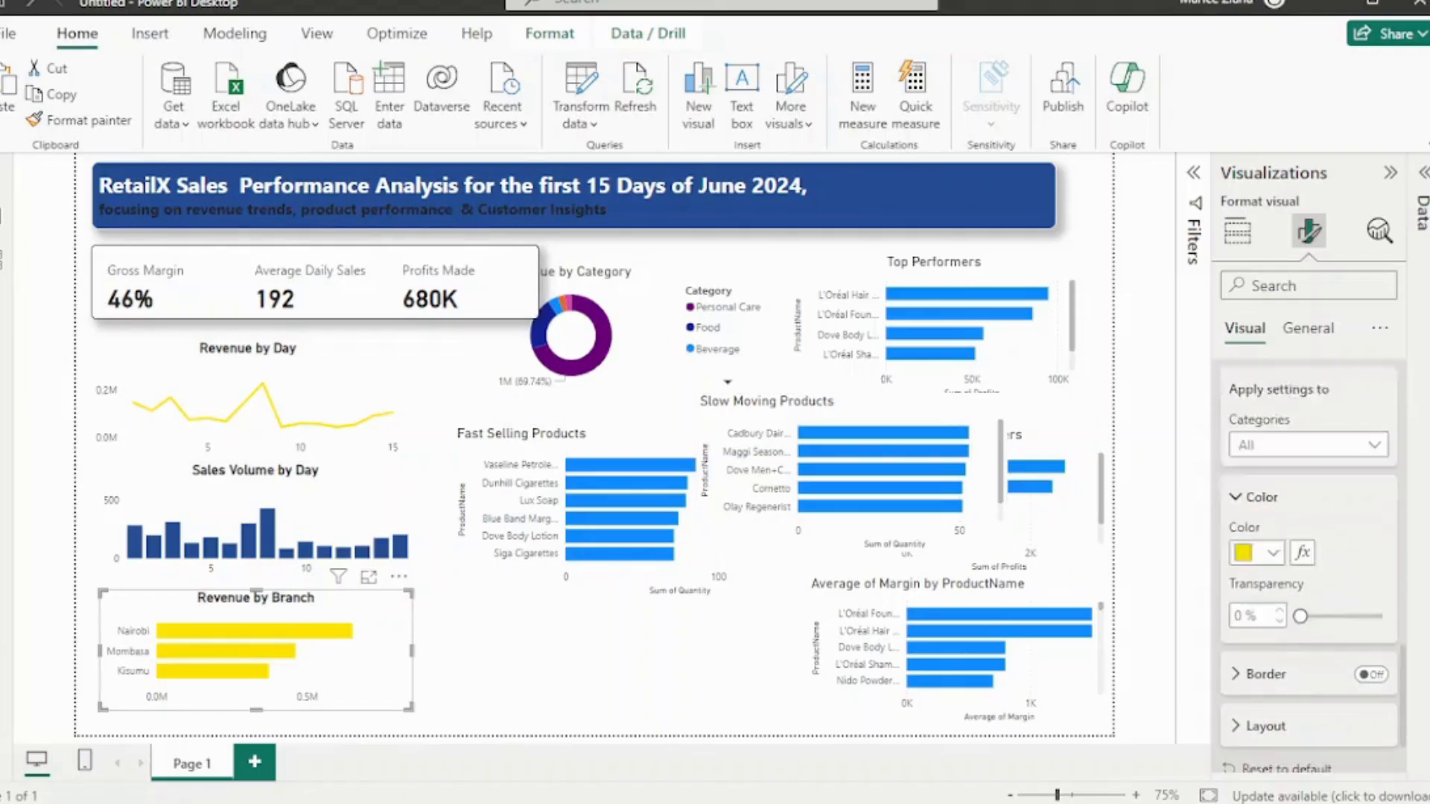
{"action": "left_click", "coordinate": [1379, 707]}
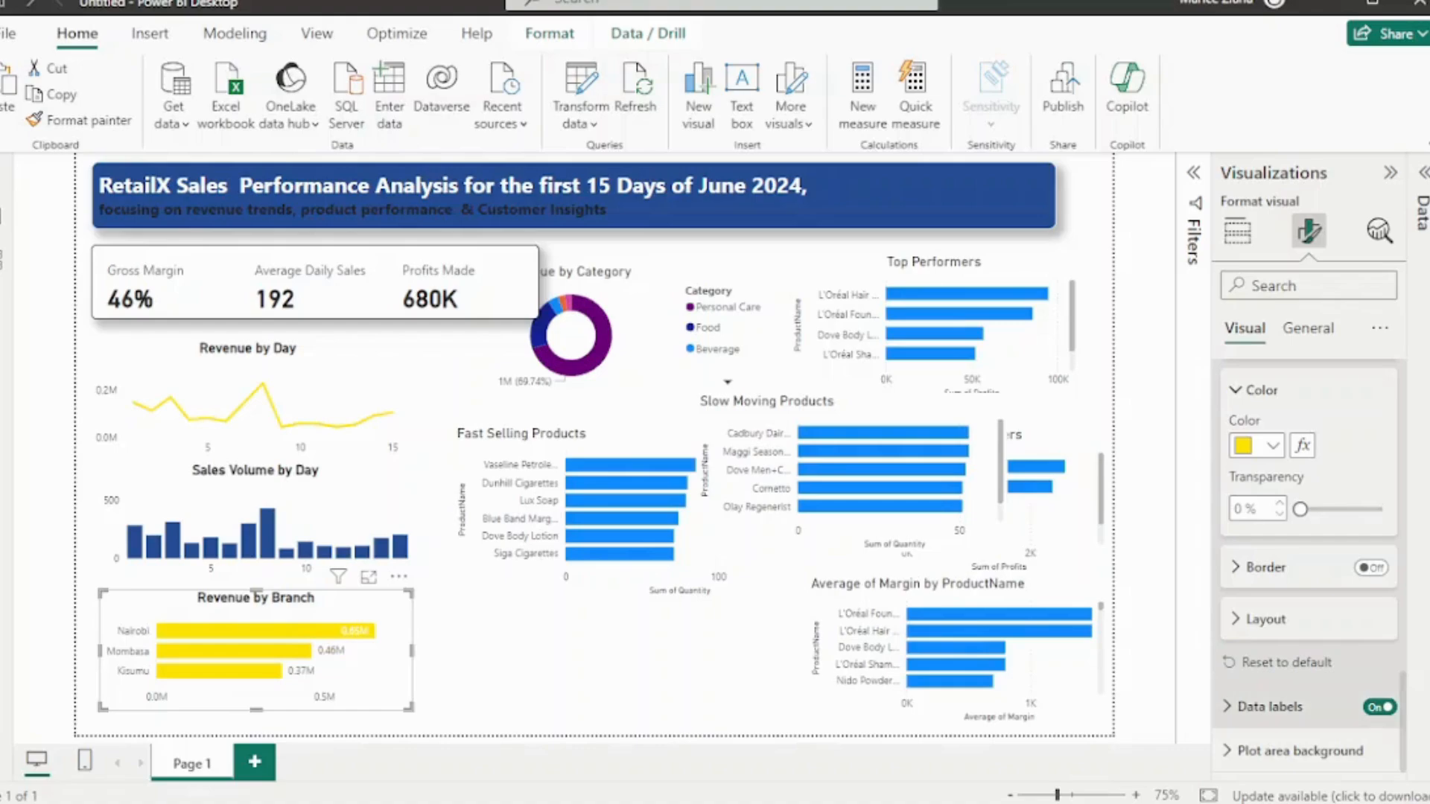
{"action": "left_click", "coordinate": [1269, 706]}
{"action": "scroll", "coordinate": [1308, 596], "scroll_direction": "down", "scroll_amount": 3}
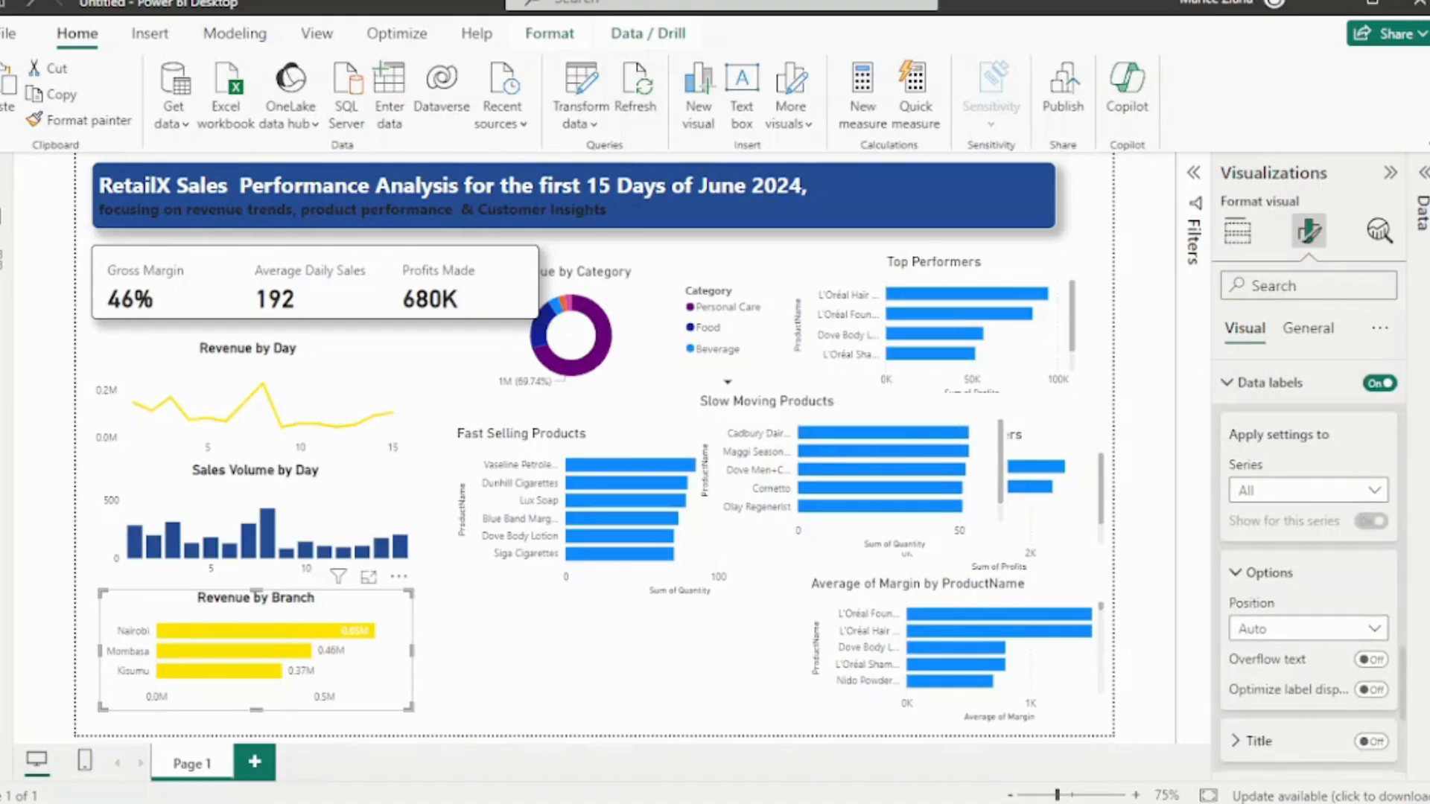
{"action": "scroll", "coordinate": [1309, 566], "scroll_direction": "up", "scroll_amount": 2}
{"action": "scroll", "coordinate": [1308, 565], "scroll_direction": "down", "scroll_amount": 4}
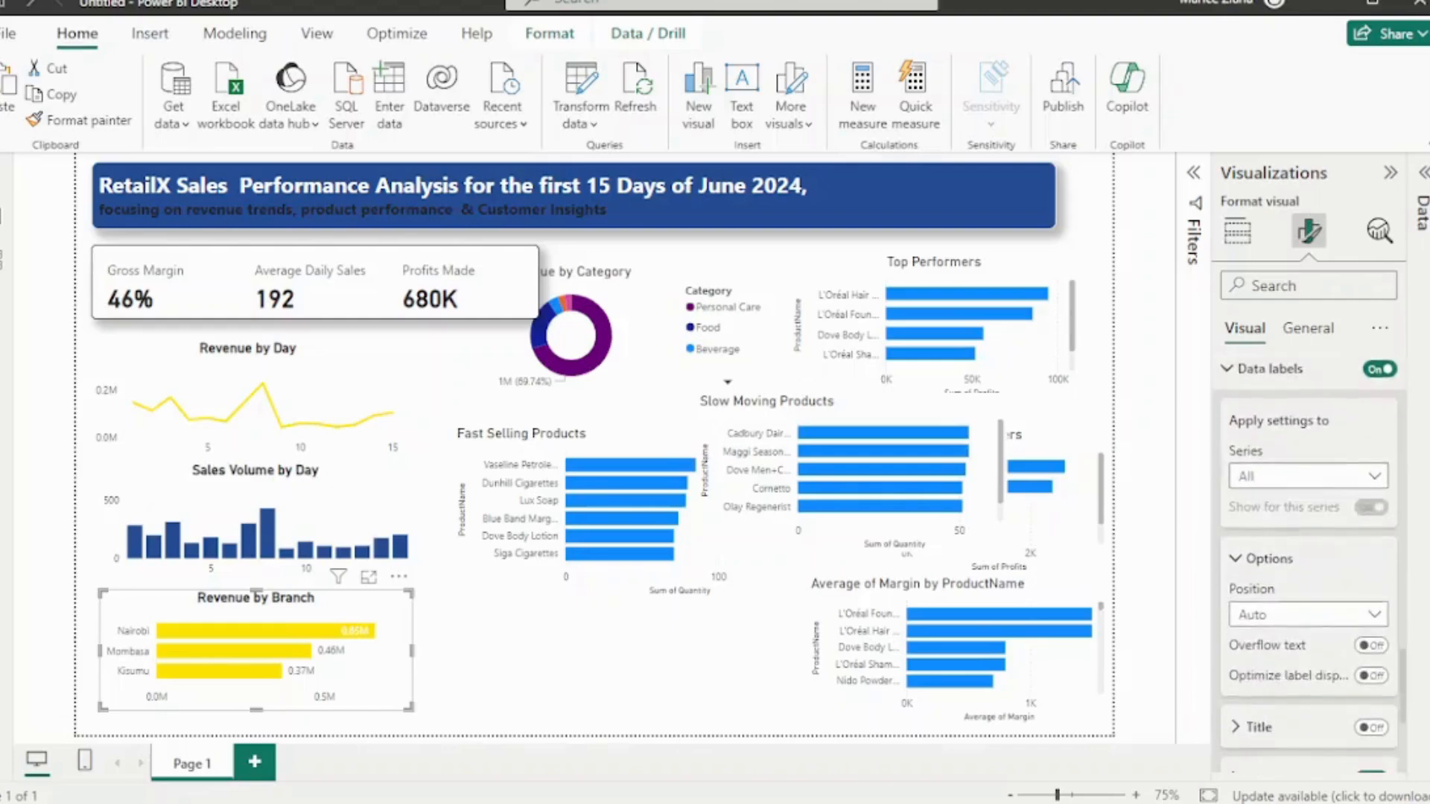
{"action": "left_click", "coordinate": [1308, 520]}
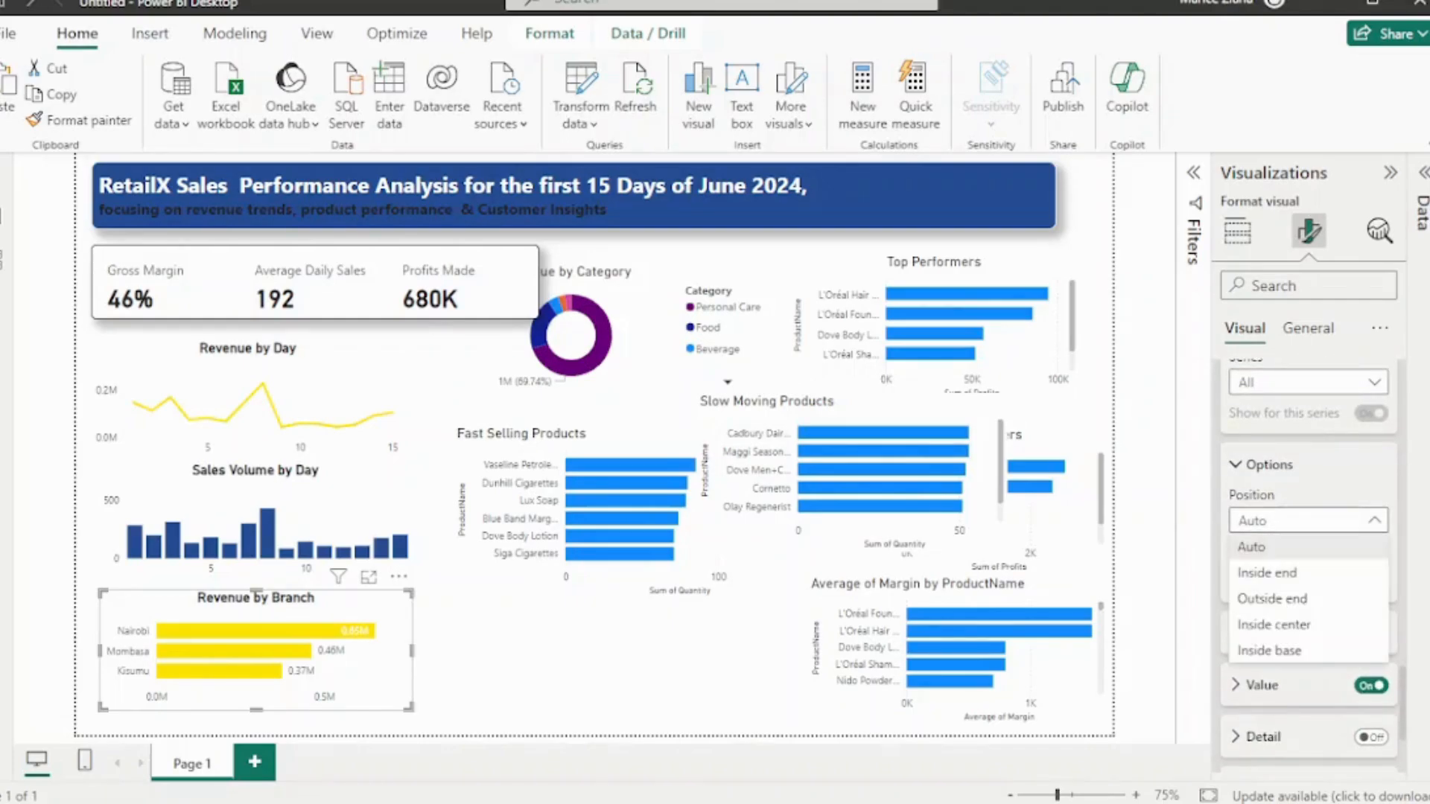
Set the data label position in the Revenue by Branch chart to Inside base
{"action": "left_click", "coordinate": [1267, 573]}
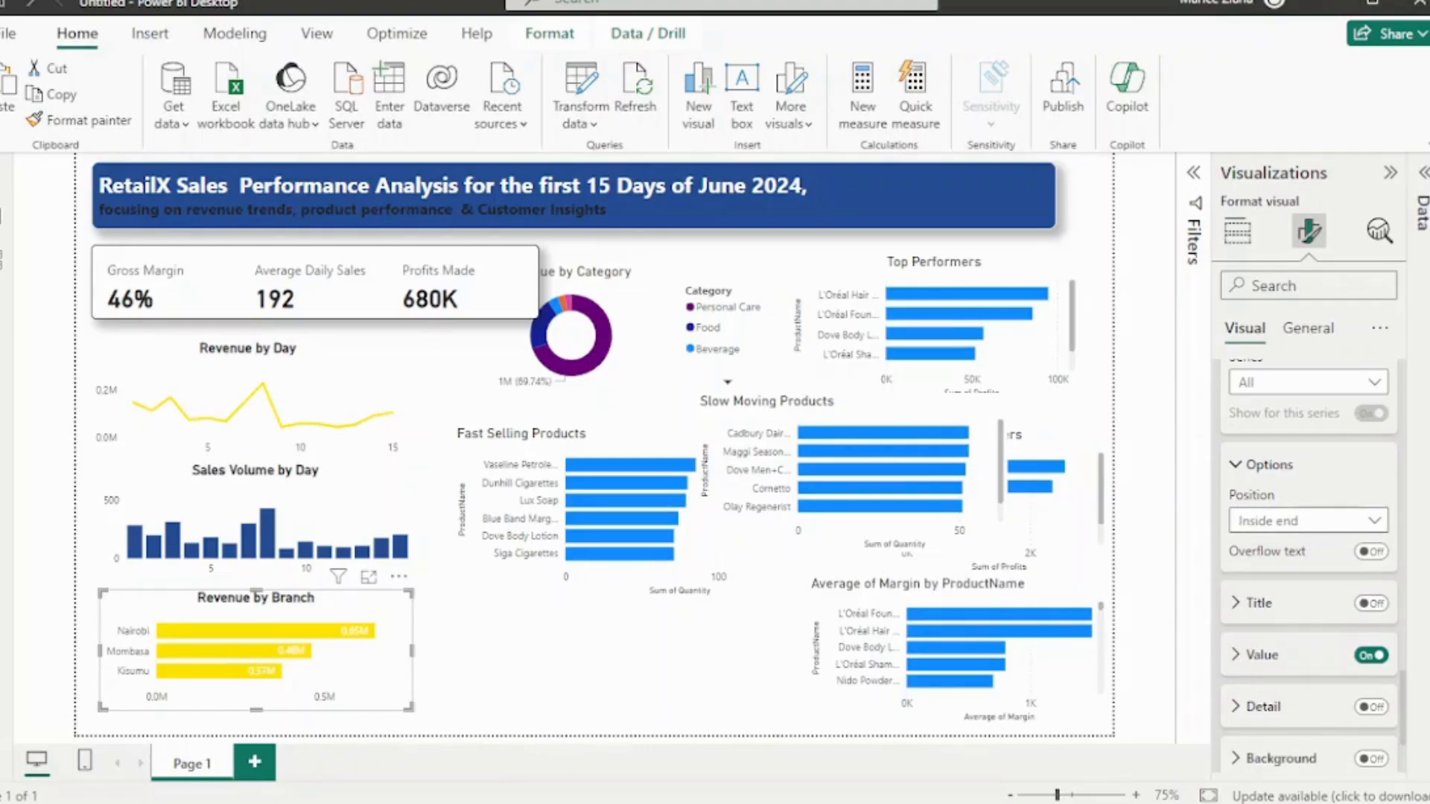
{"action": "left_click", "coordinate": [1308, 521]}
{"action": "left_click", "coordinate": [1267, 650]}
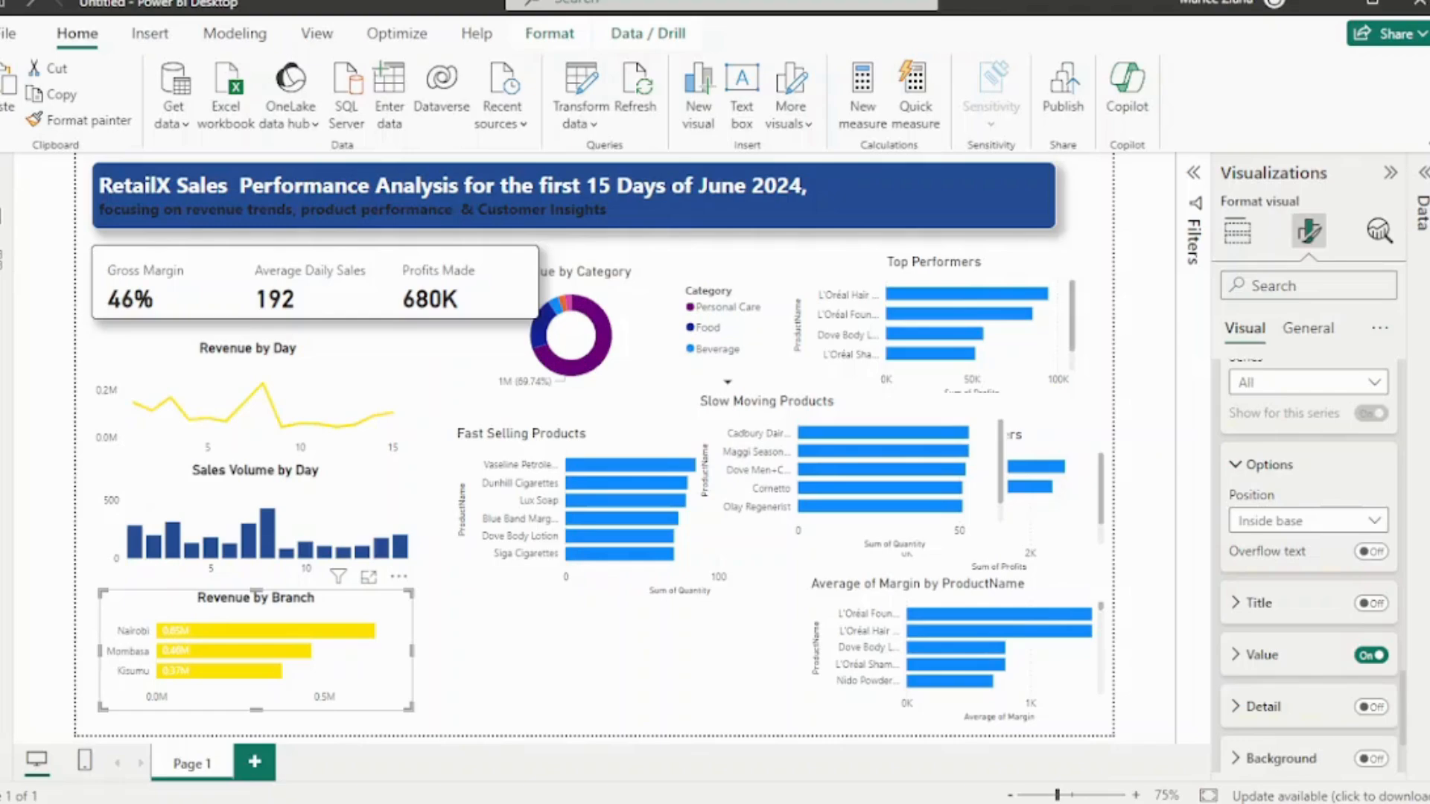
Make the Revenue by Branch data label values bold and dark grey
{"action": "left_click", "coordinate": [1261, 655]}
{"action": "scroll", "coordinate": [1308, 566], "scroll_direction": "down", "scroll_amount": 1}
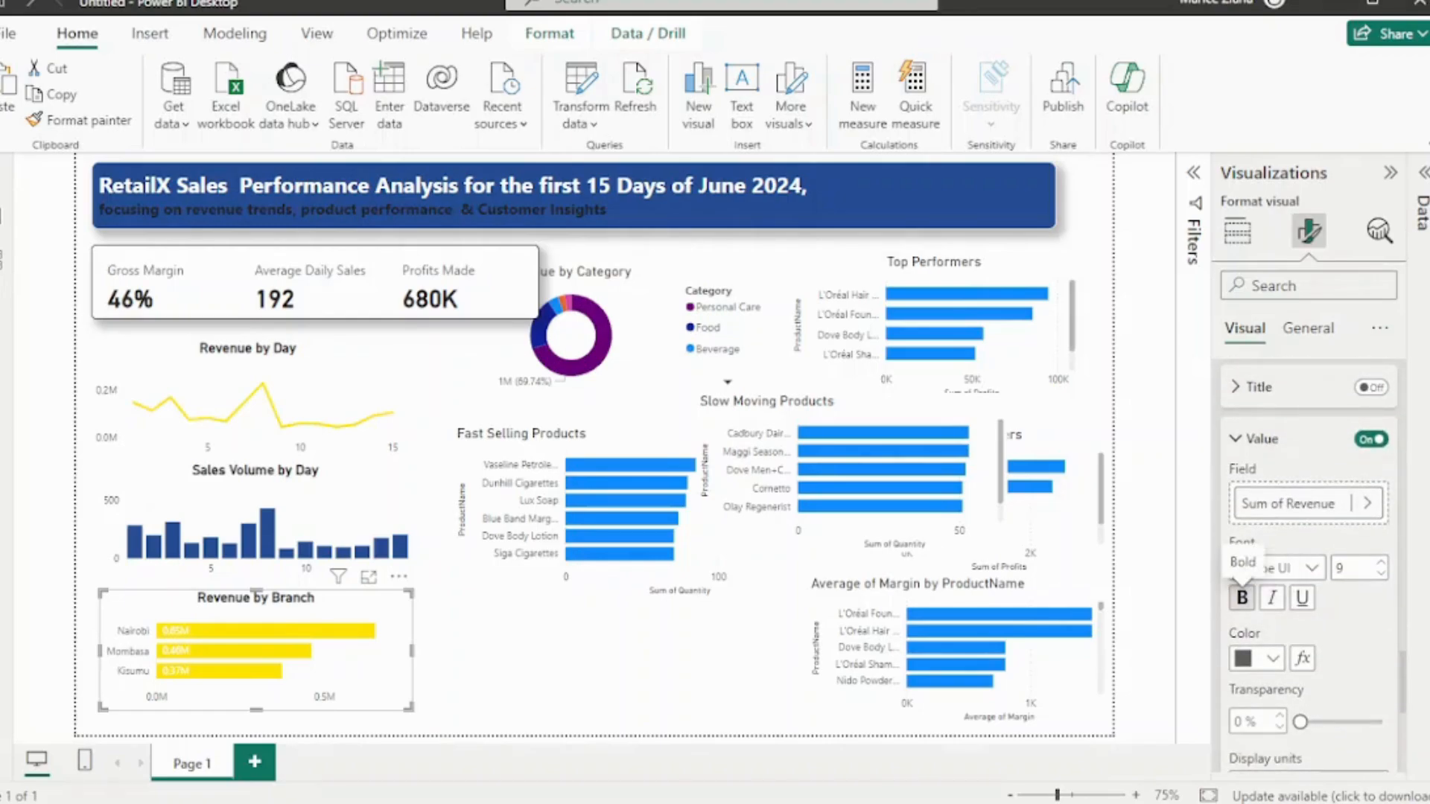
{"action": "left_click", "coordinate": [1242, 597]}
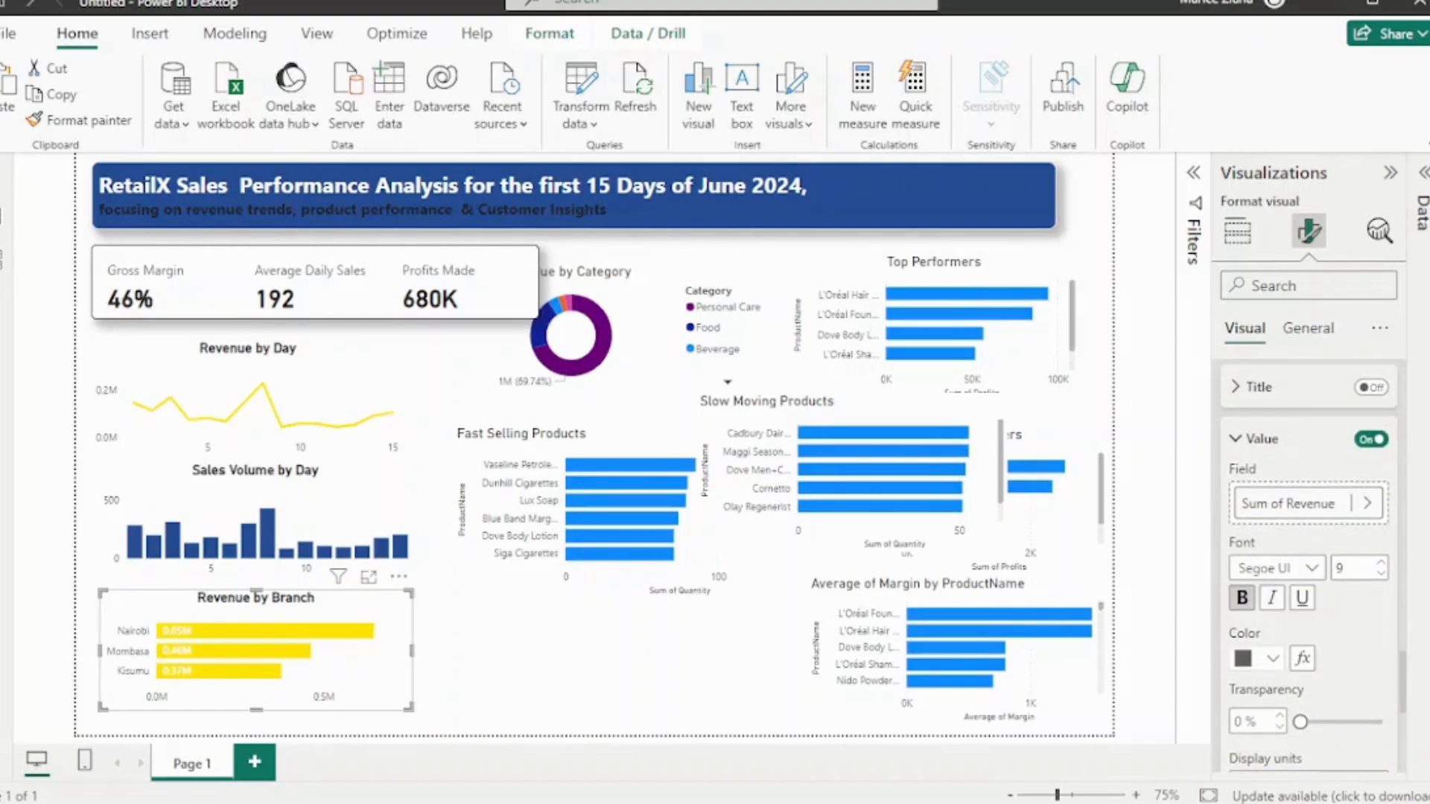
{"action": "left_click", "coordinate": [1258, 658]}
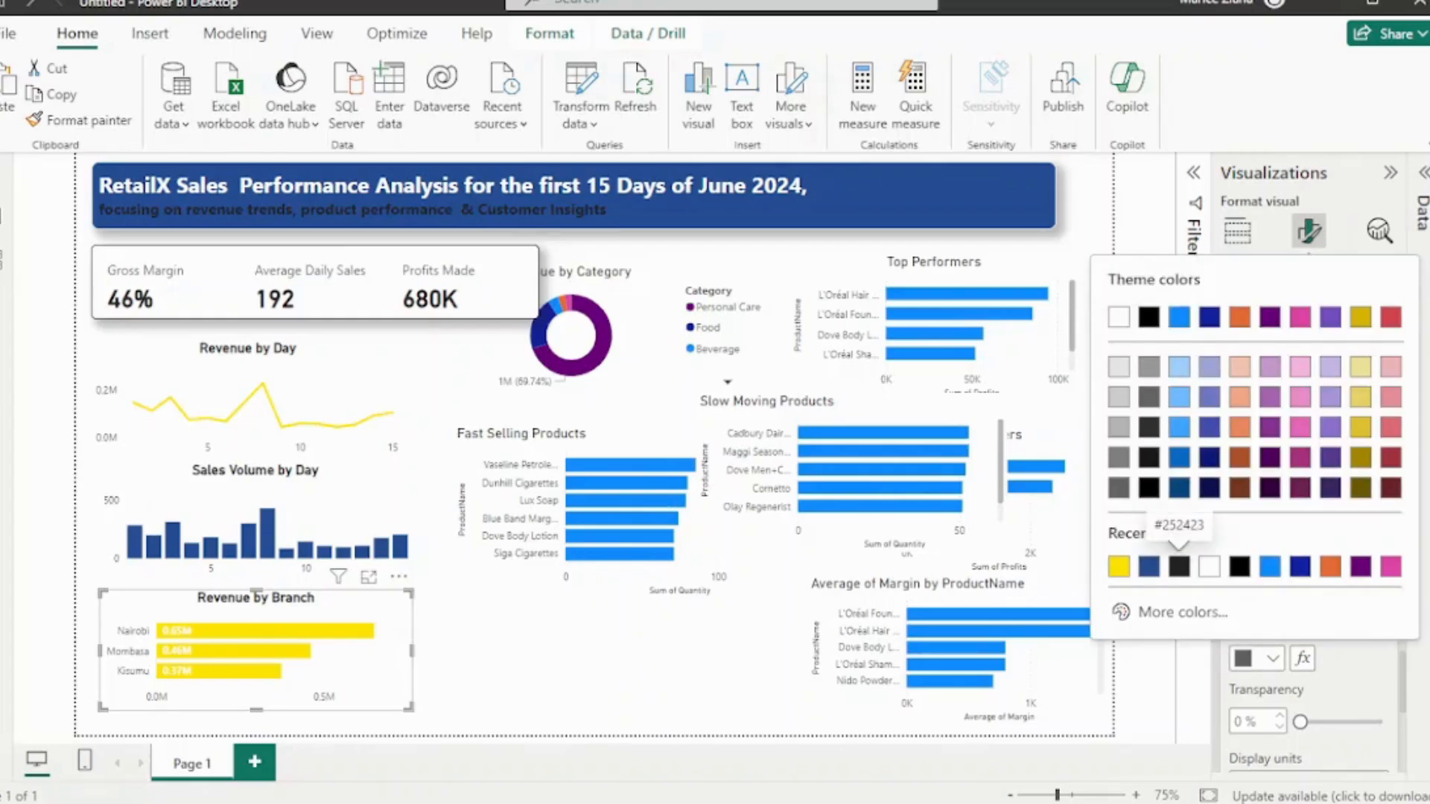
{"action": "left_click", "coordinate": [1119, 487]}
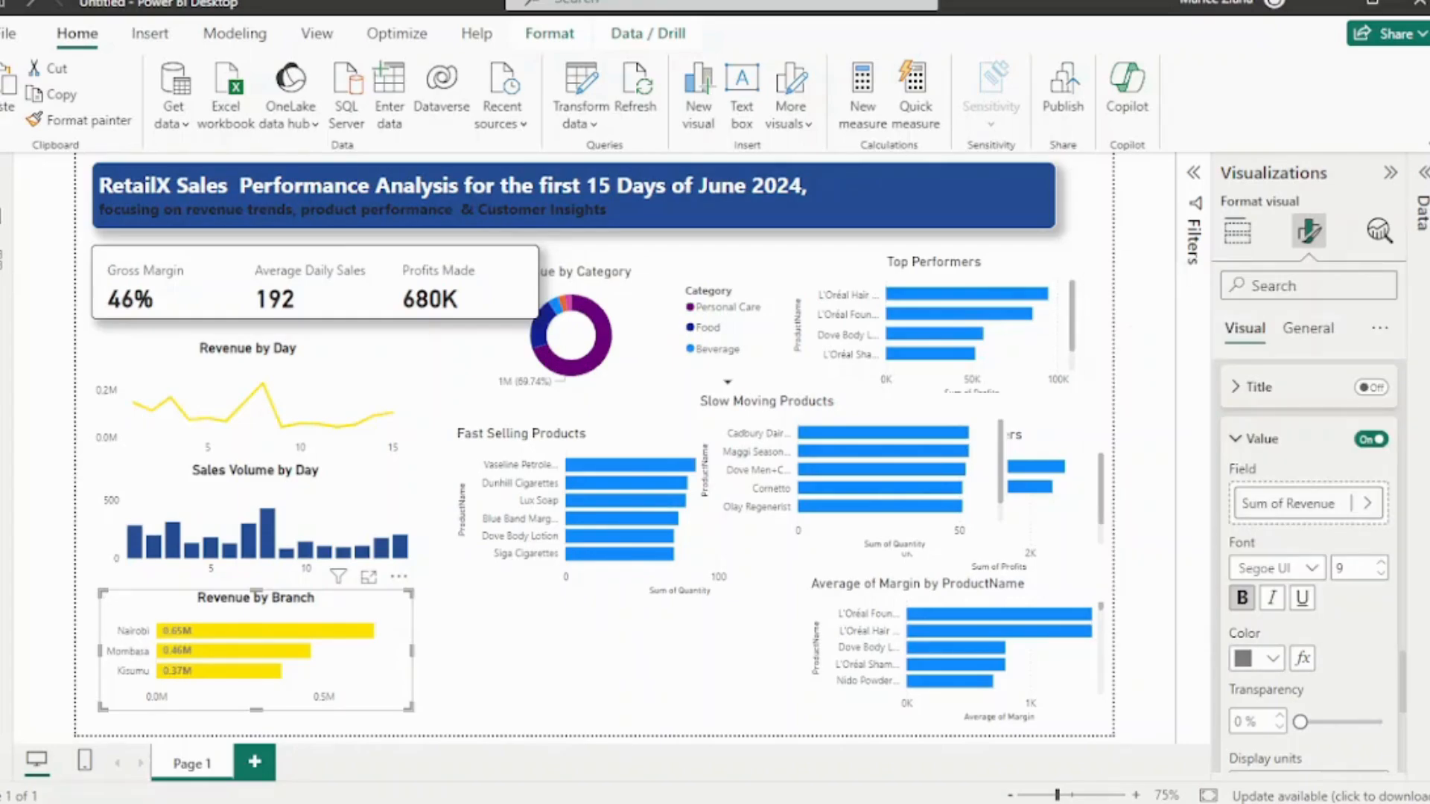
{"action": "scroll", "coordinate": [1303, 662], "scroll_direction": "down", "scroll_amount": 3}
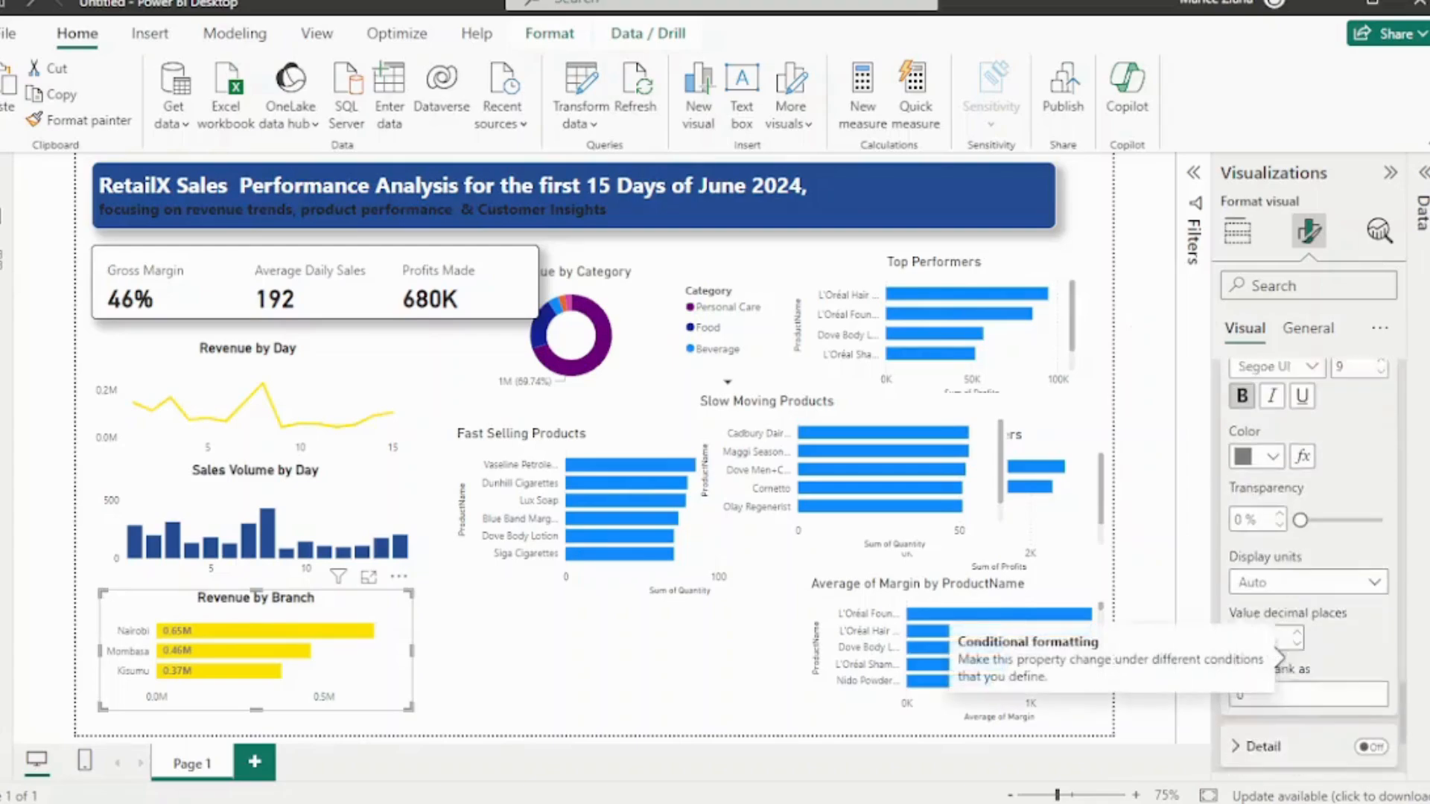
{"action": "scroll", "coordinate": [1309, 522], "scroll_direction": "up", "scroll_amount": 3}
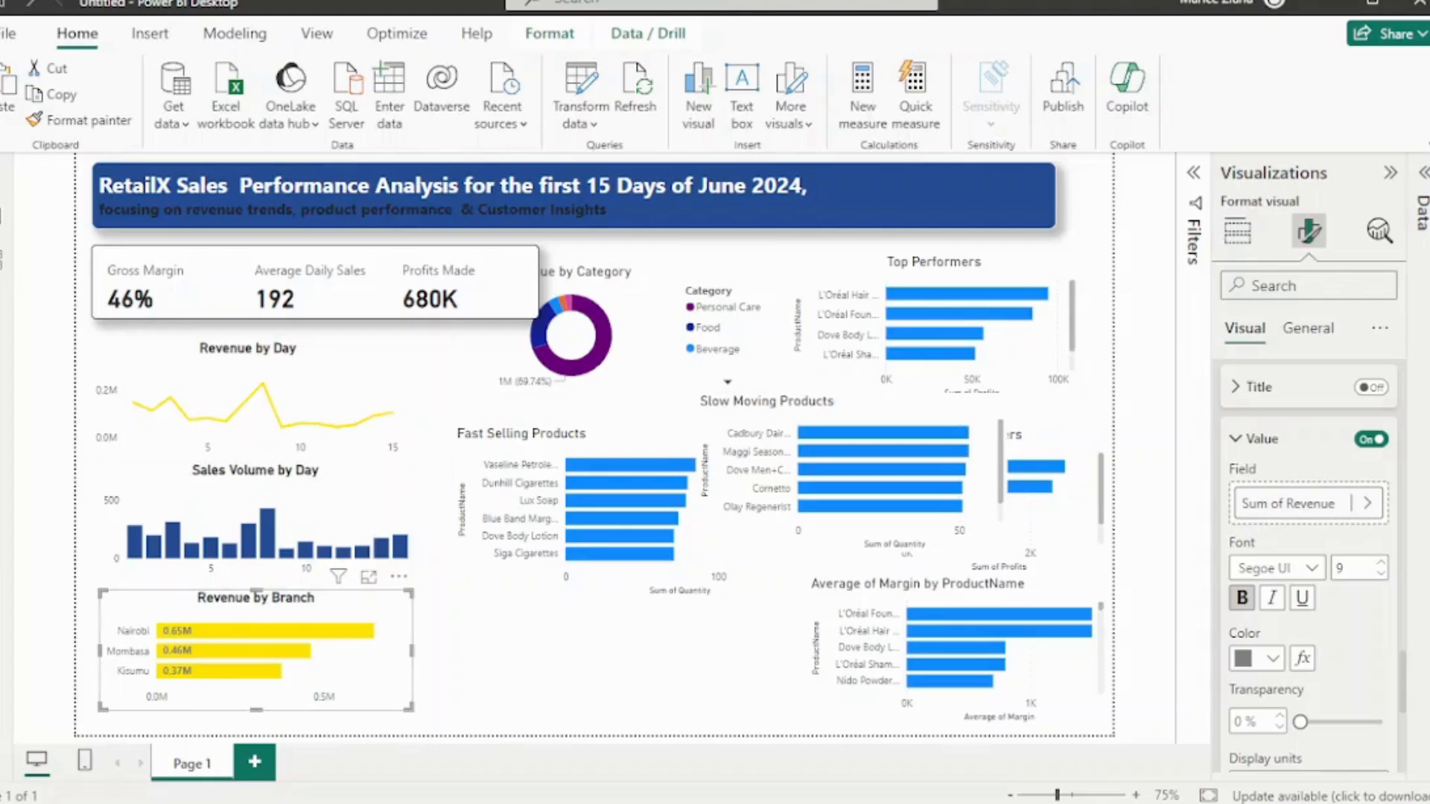
Move the Fast Selling Products chart beside Revenue by Branch and the category donut chart beside Revenue by Day
{"action": "left_click_drag", "start_coordinate": [611, 447], "coordinate": [629, 583]}
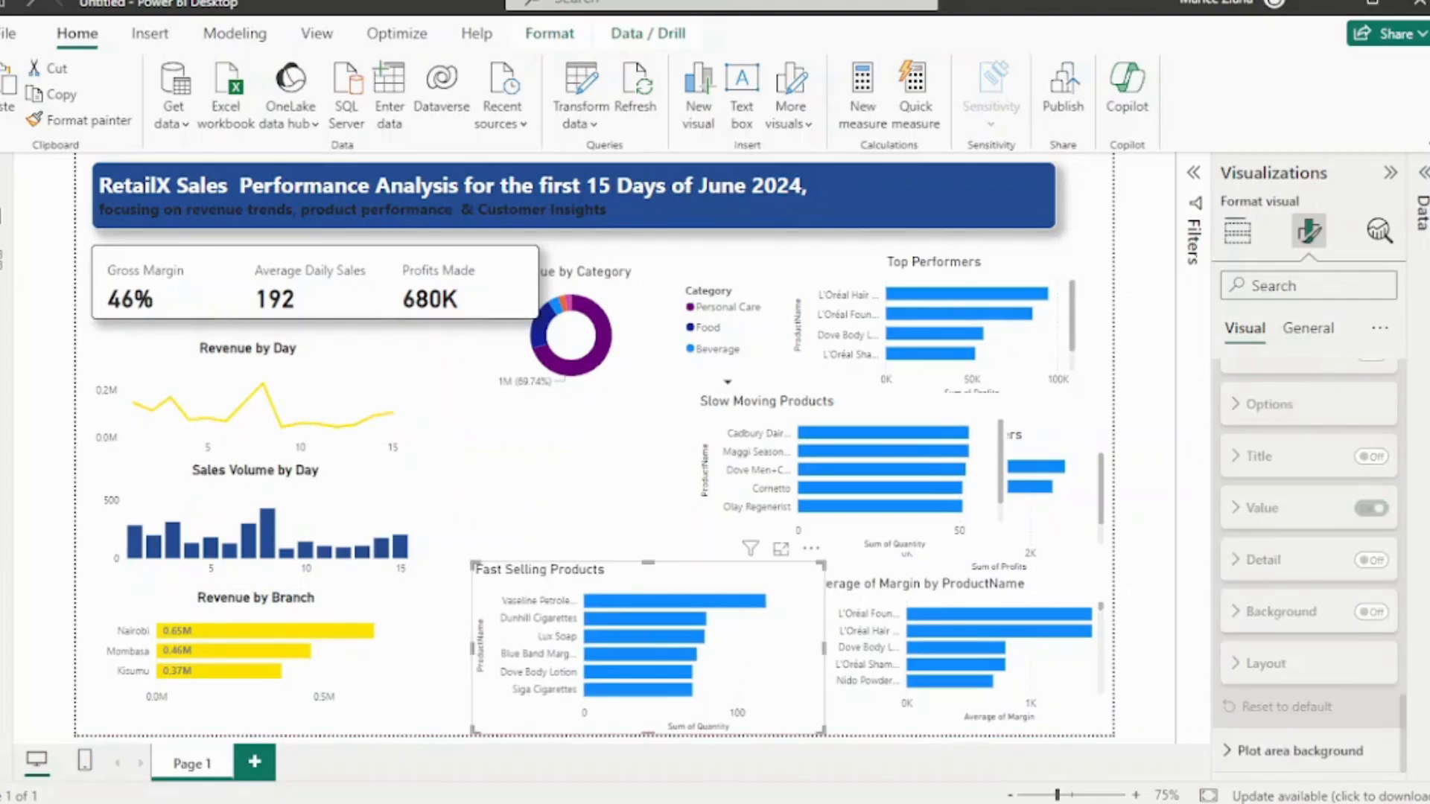
{"action": "left_click_drag", "start_coordinate": [646, 320], "coordinate": [627, 397]}
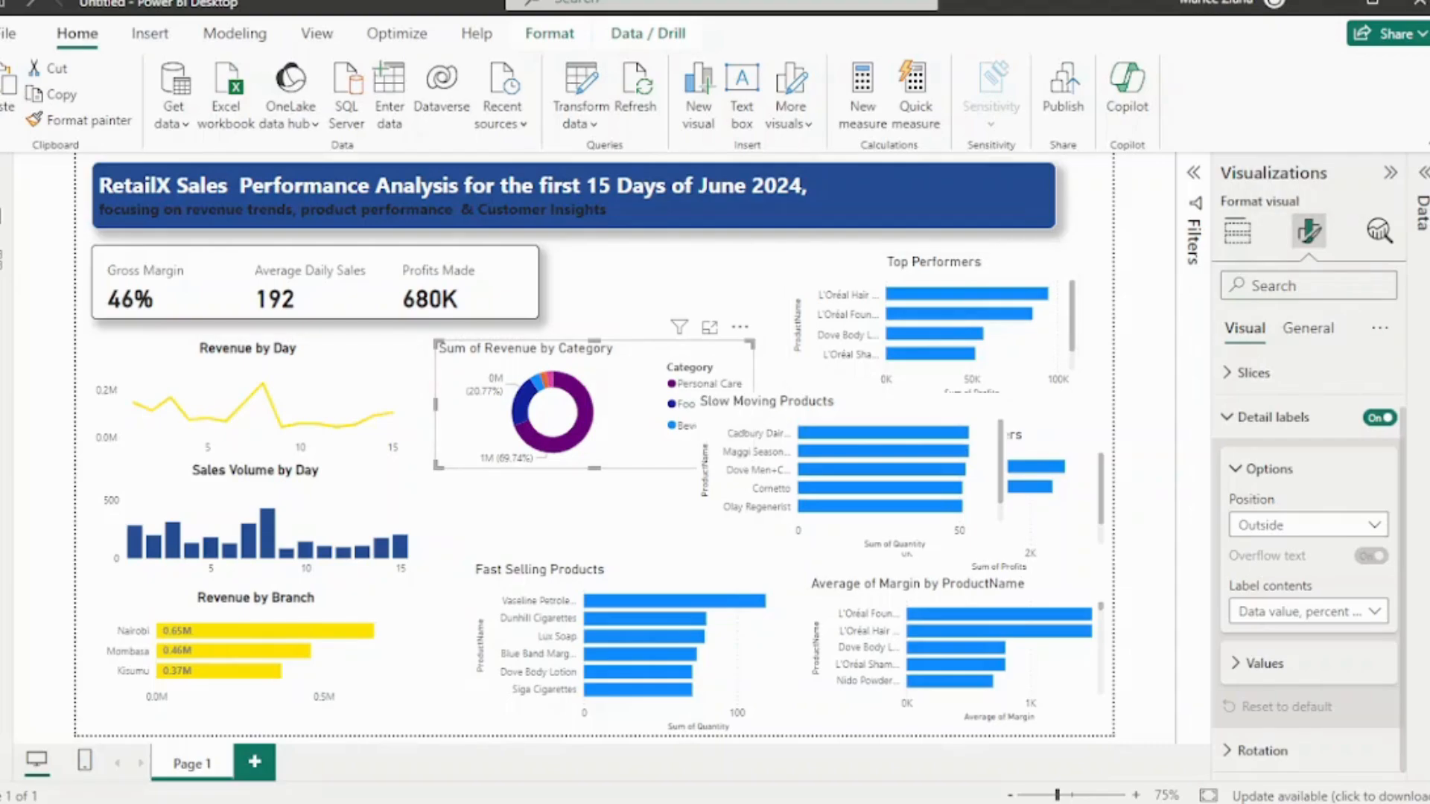
Retitle the donut chart "Revenue by Category" and make the title bold and centered
{"action": "left_click", "coordinate": [1308, 328]}
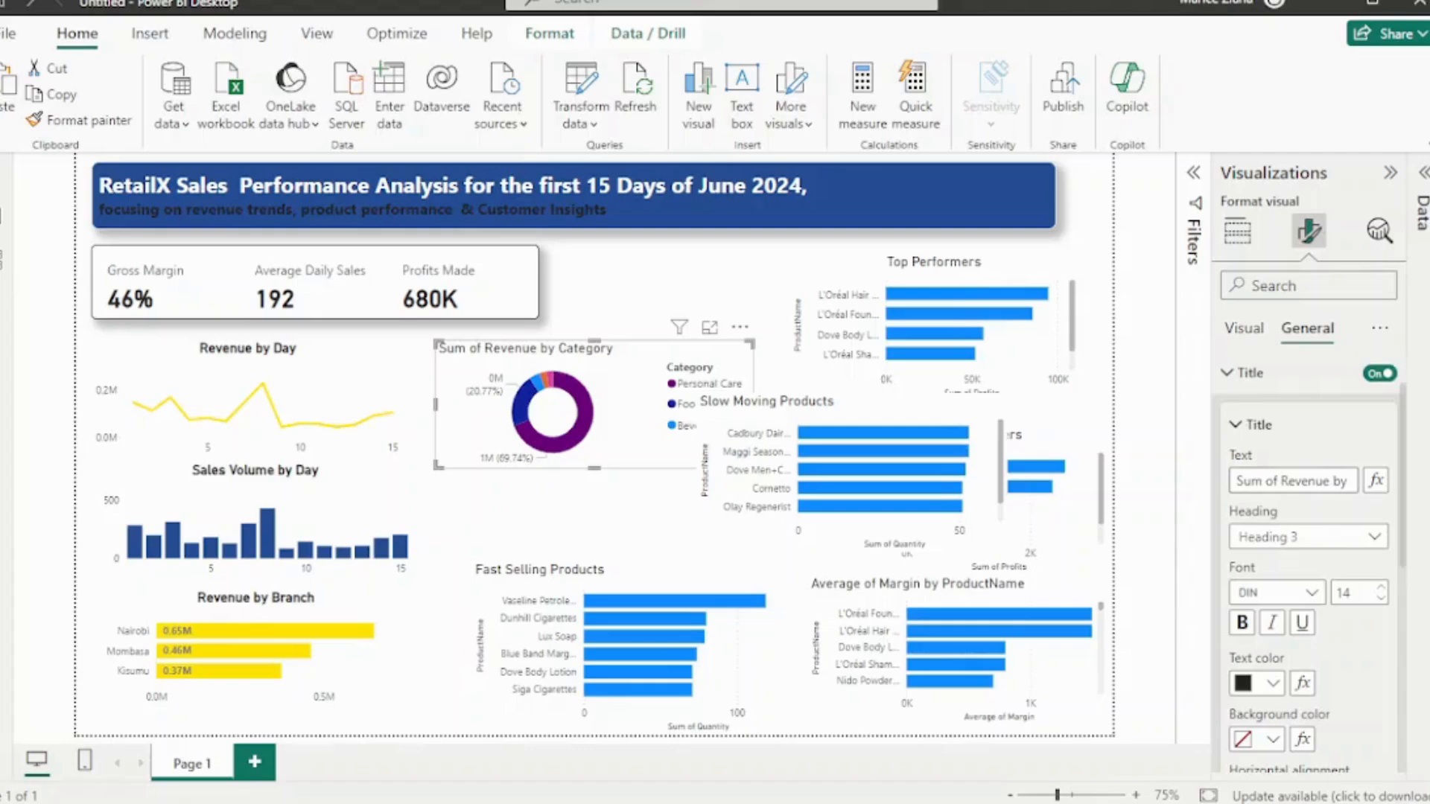
{"action": "left_click_drag", "start_coordinate": [1280, 480], "coordinate": [1235, 480]}
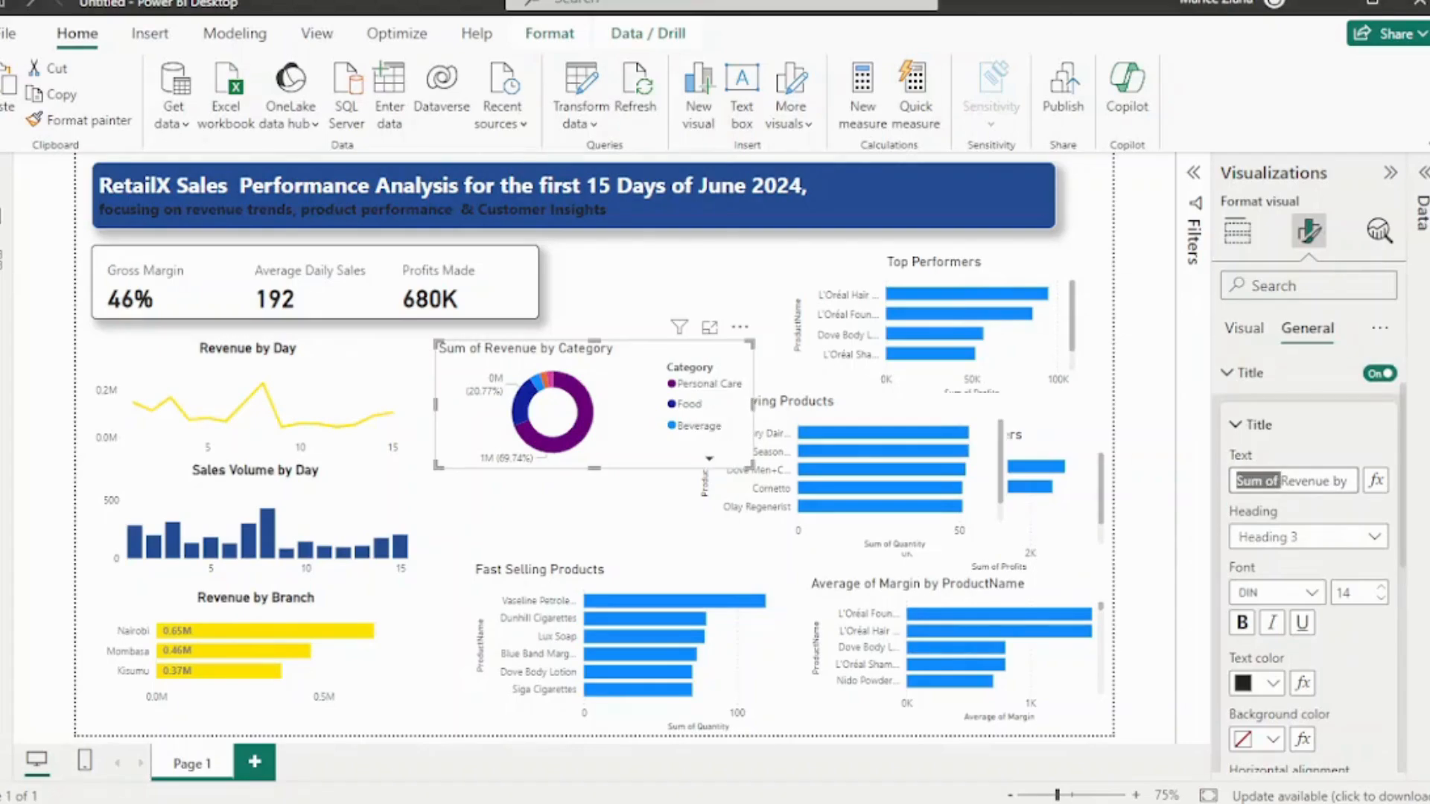
{"action": "key", "text": "BackSpace"}
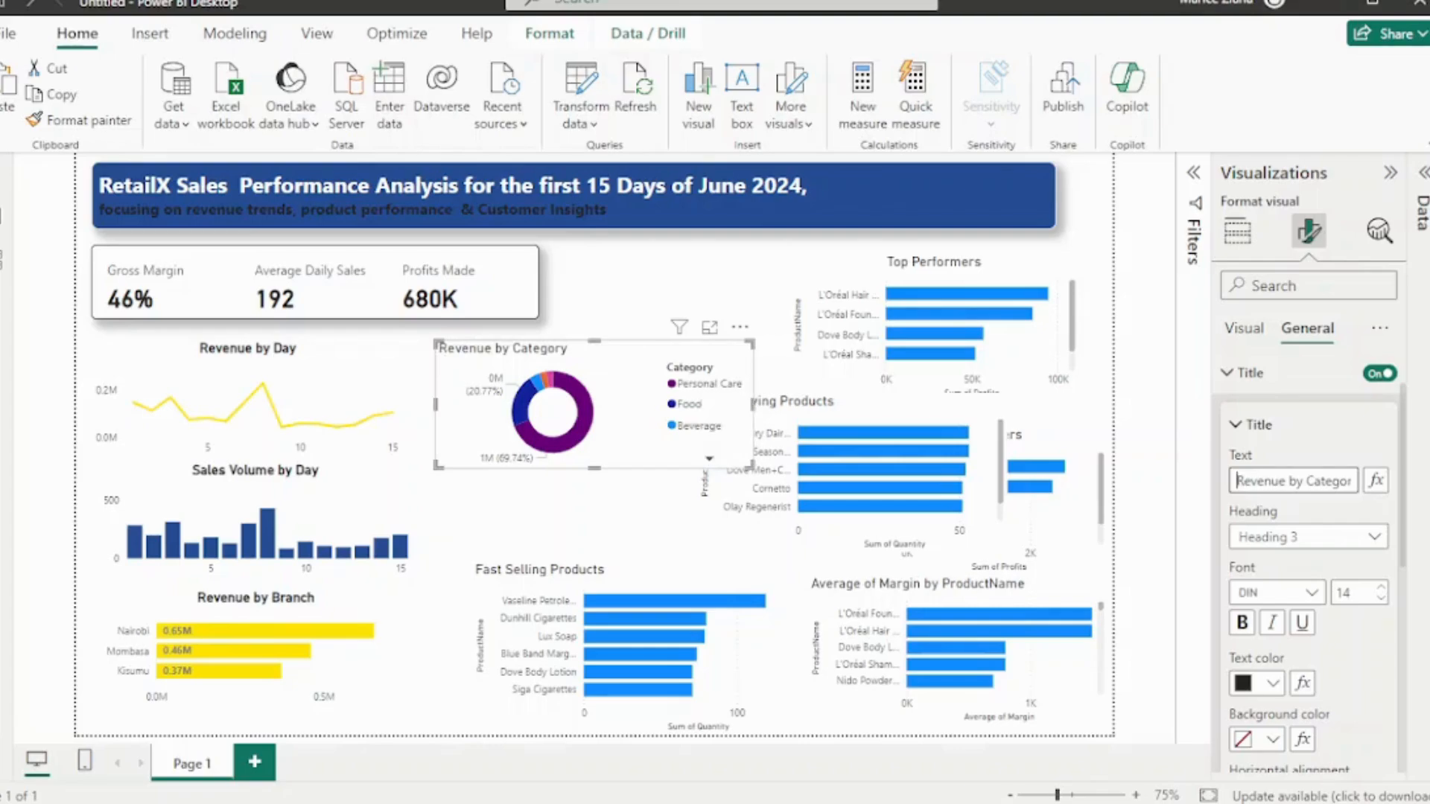
{"action": "left_click", "coordinate": [1241, 623]}
{"action": "scroll", "coordinate": [1251, 624], "scroll_direction": "down", "scroll_amount": 1}
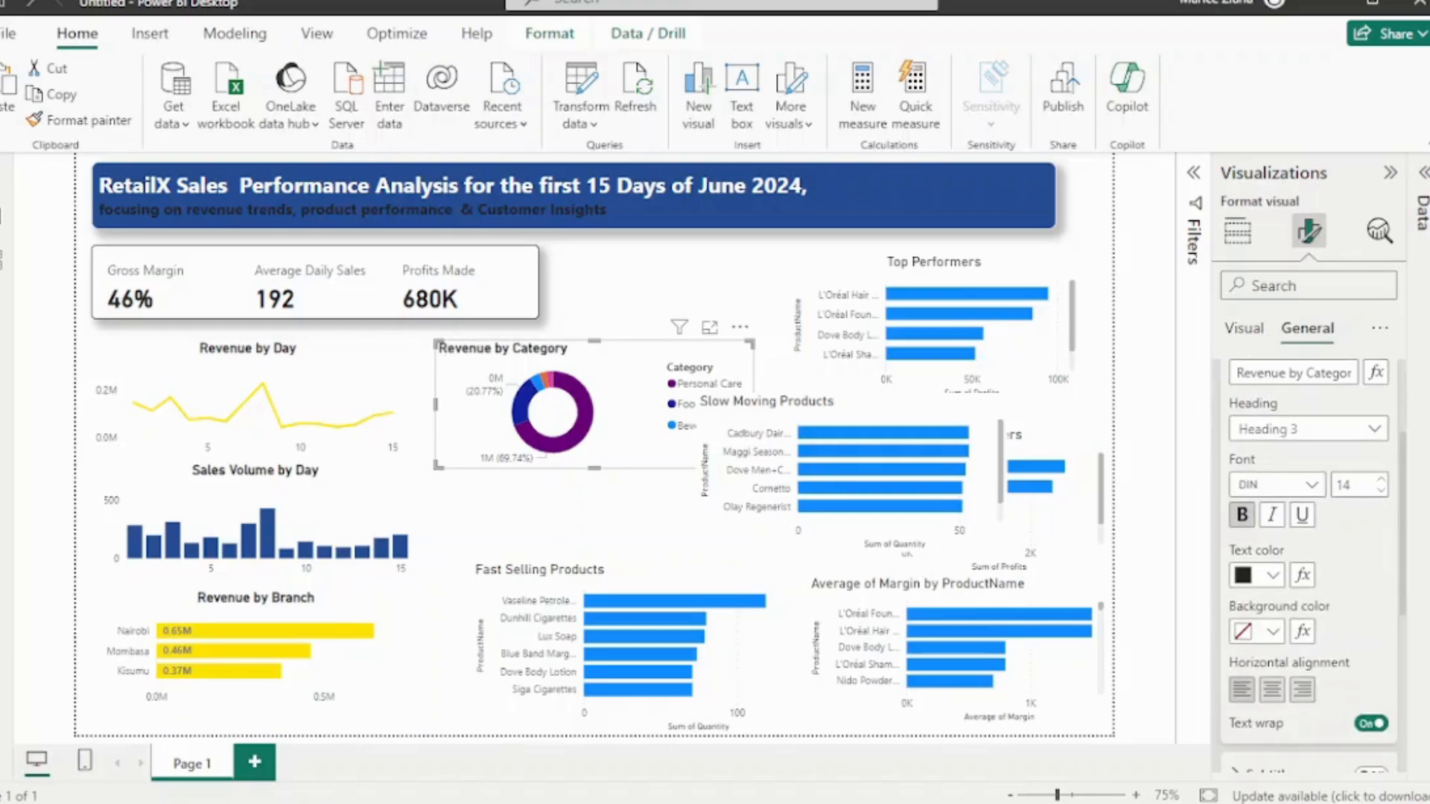
{"action": "left_click", "coordinate": [1271, 688]}
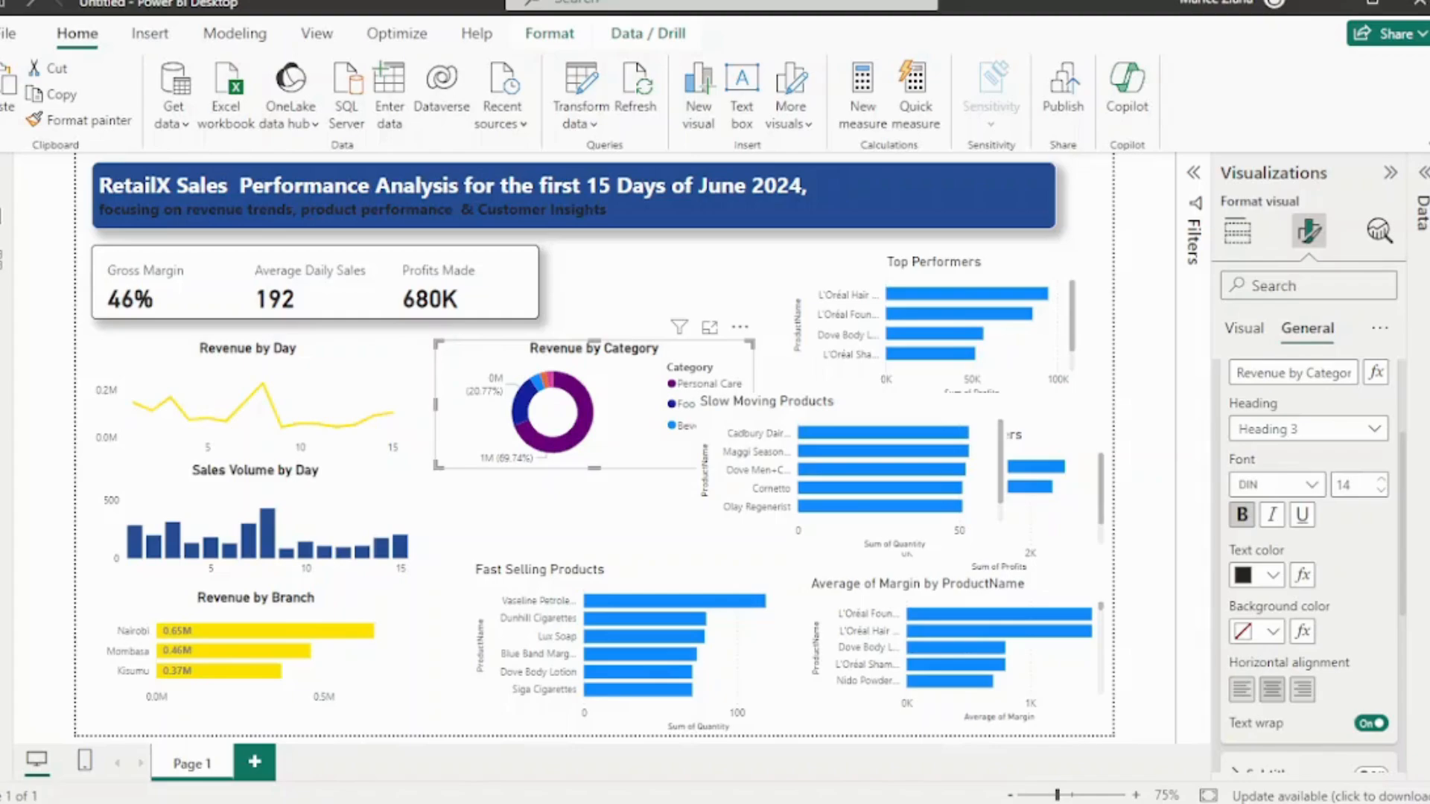
Examine the donut chart's legend and detail label formatting options
{"action": "left_click", "coordinate": [1244, 329]}
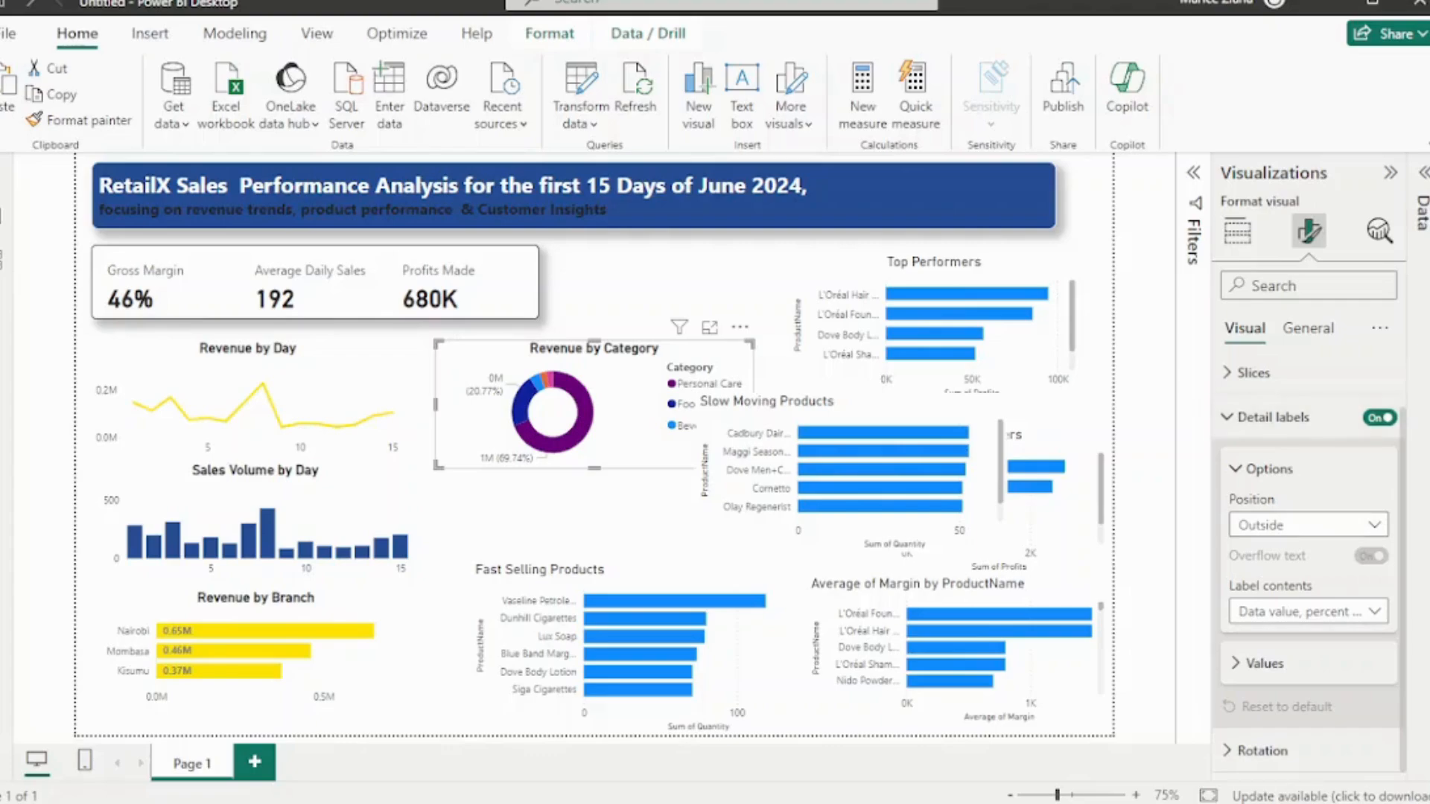
{"action": "left_click", "coordinate": [1272, 417]}
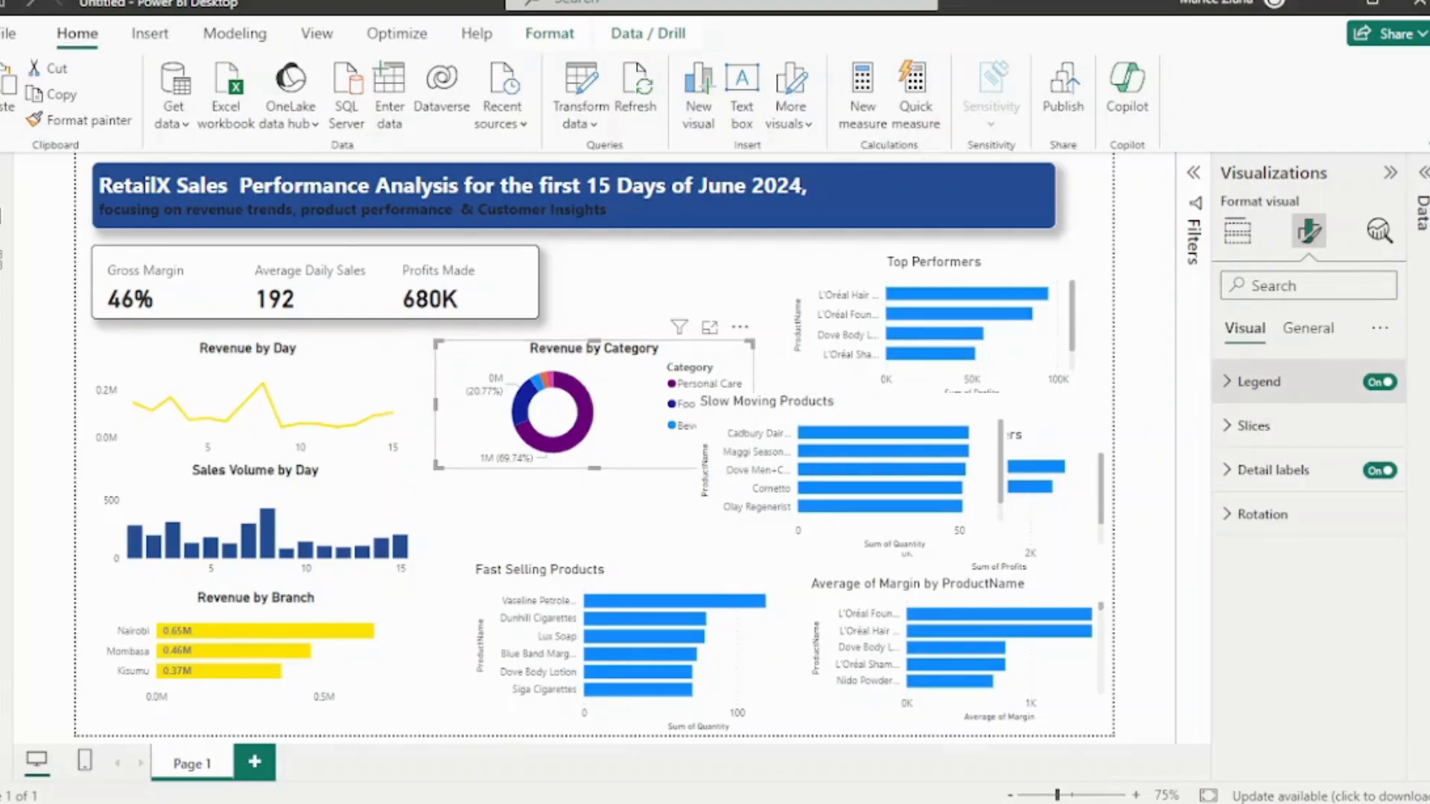
{"action": "left_click", "coordinate": [1259, 382]}
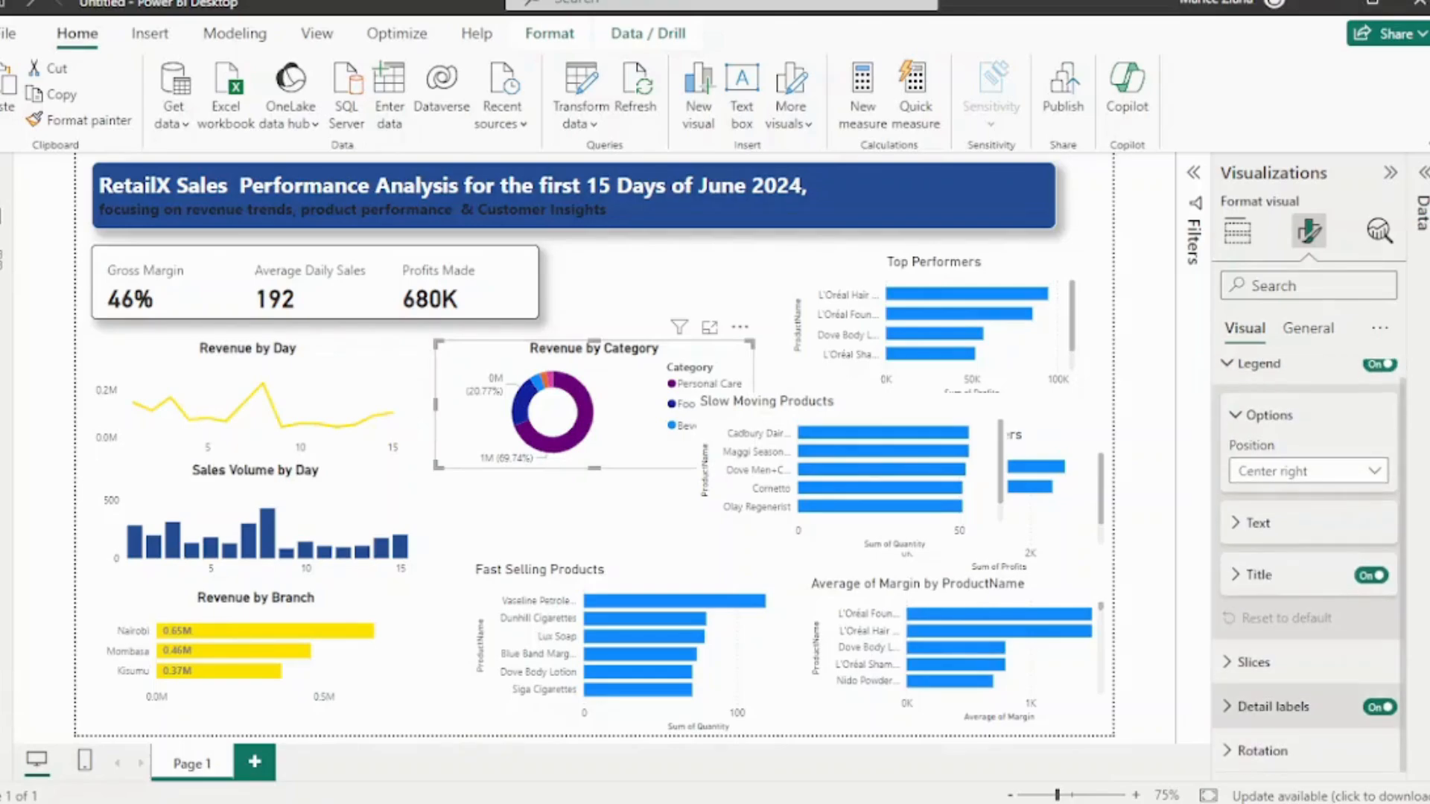
{"action": "left_click", "coordinate": [1272, 707]}
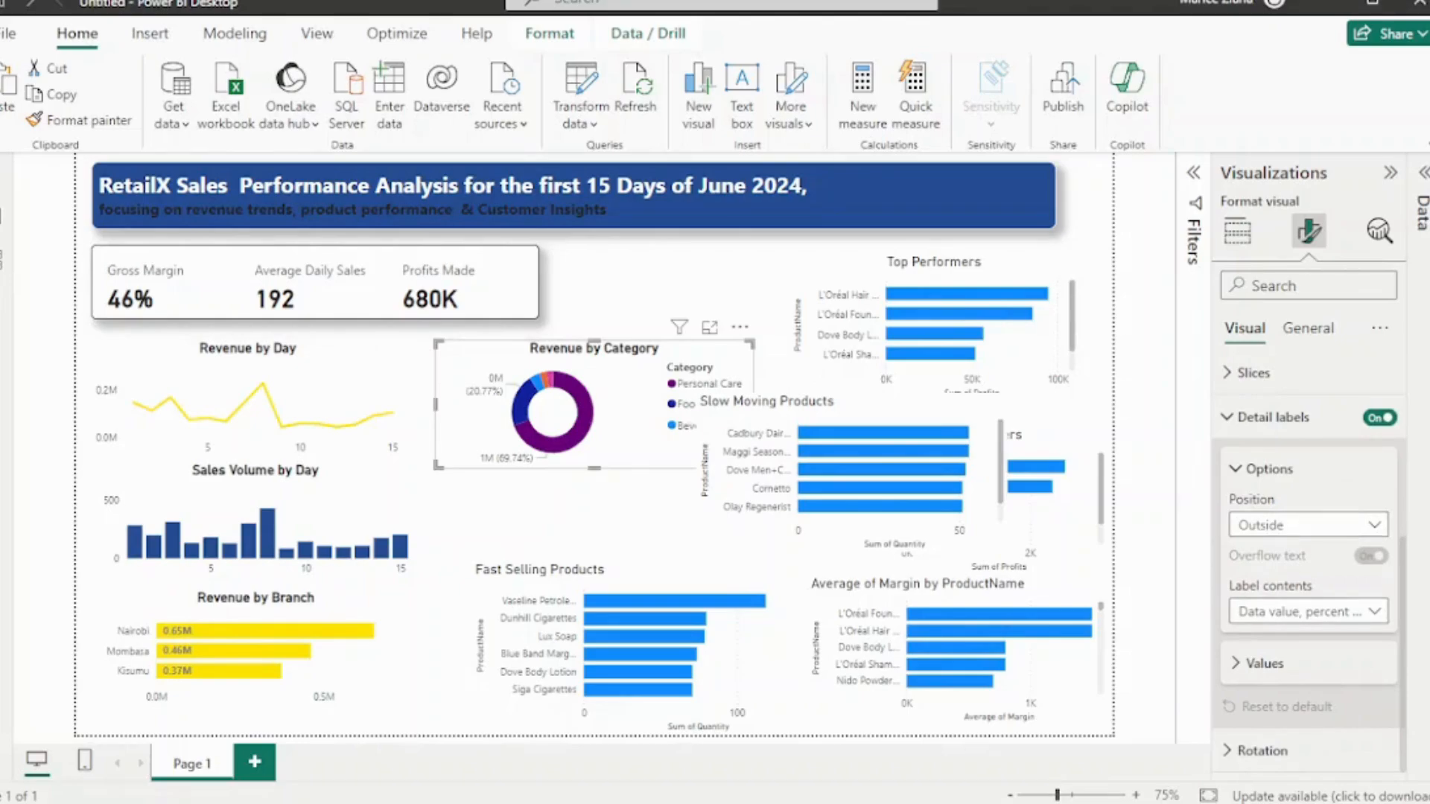
{"action": "left_click", "coordinate": [1264, 664]}
{"action": "scroll", "coordinate": [1264, 664], "scroll_direction": "down", "scroll_amount": 5}
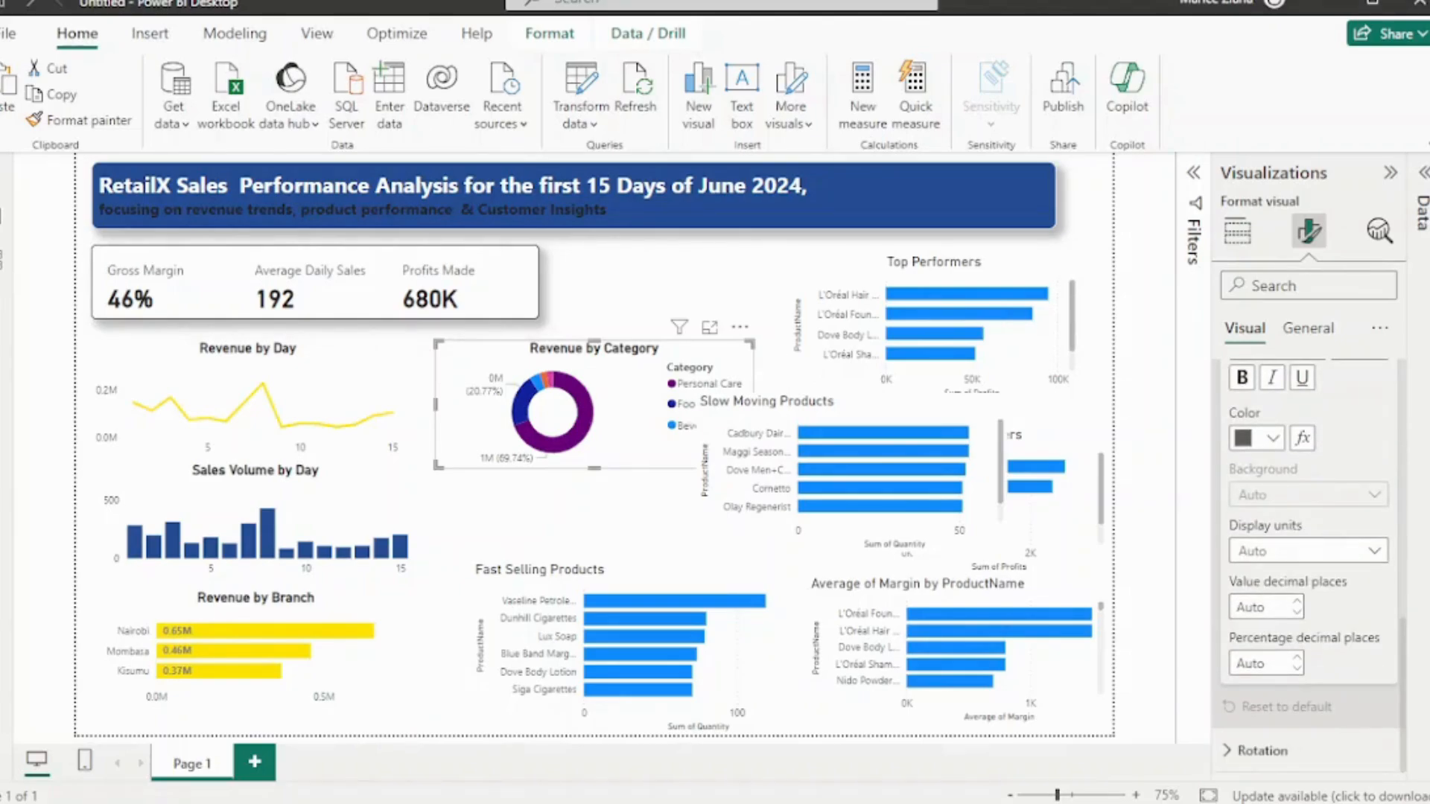
{"action": "scroll", "coordinate": [1309, 557], "scroll_direction": "up", "scroll_amount": 8}
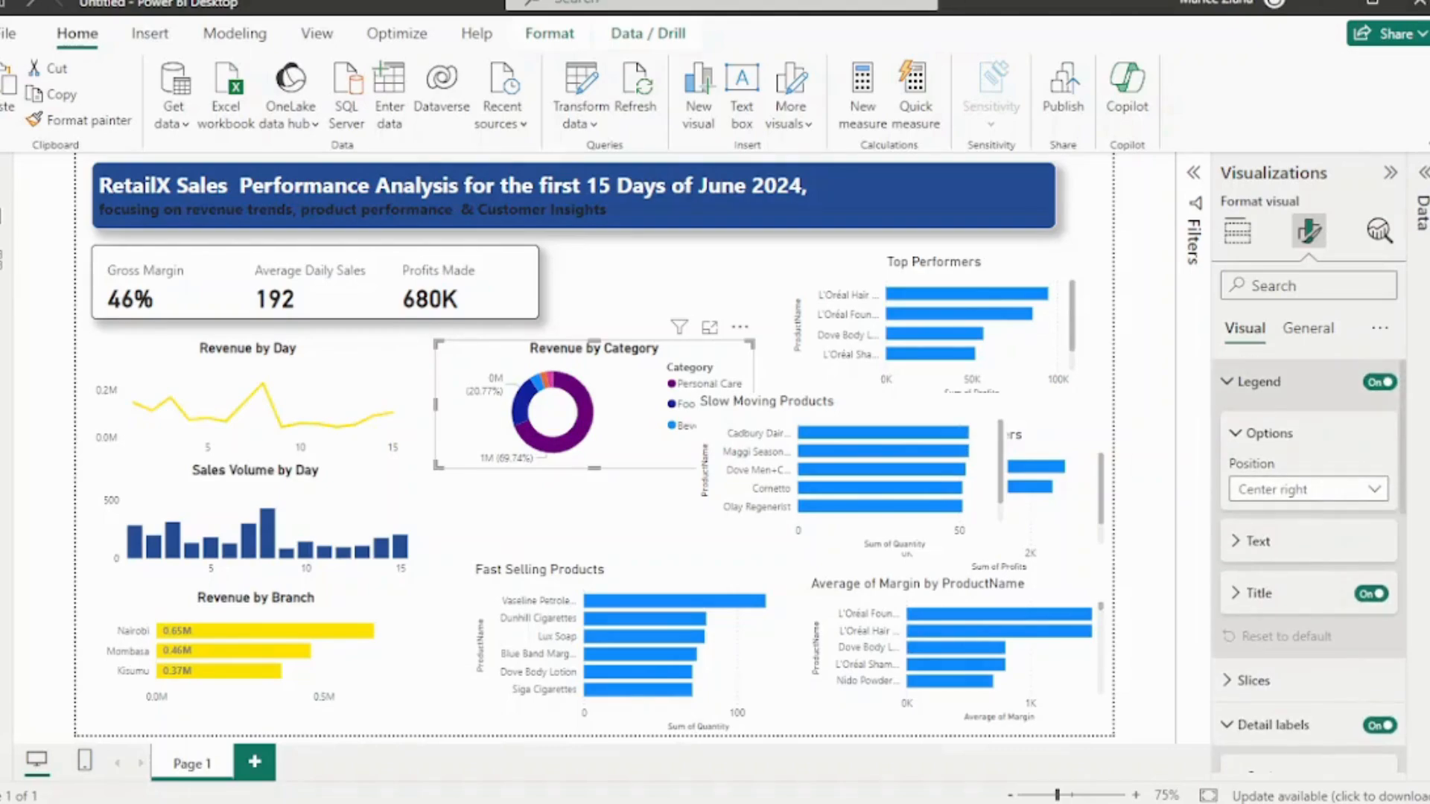
{"action": "left_click", "coordinate": [1258, 382]}
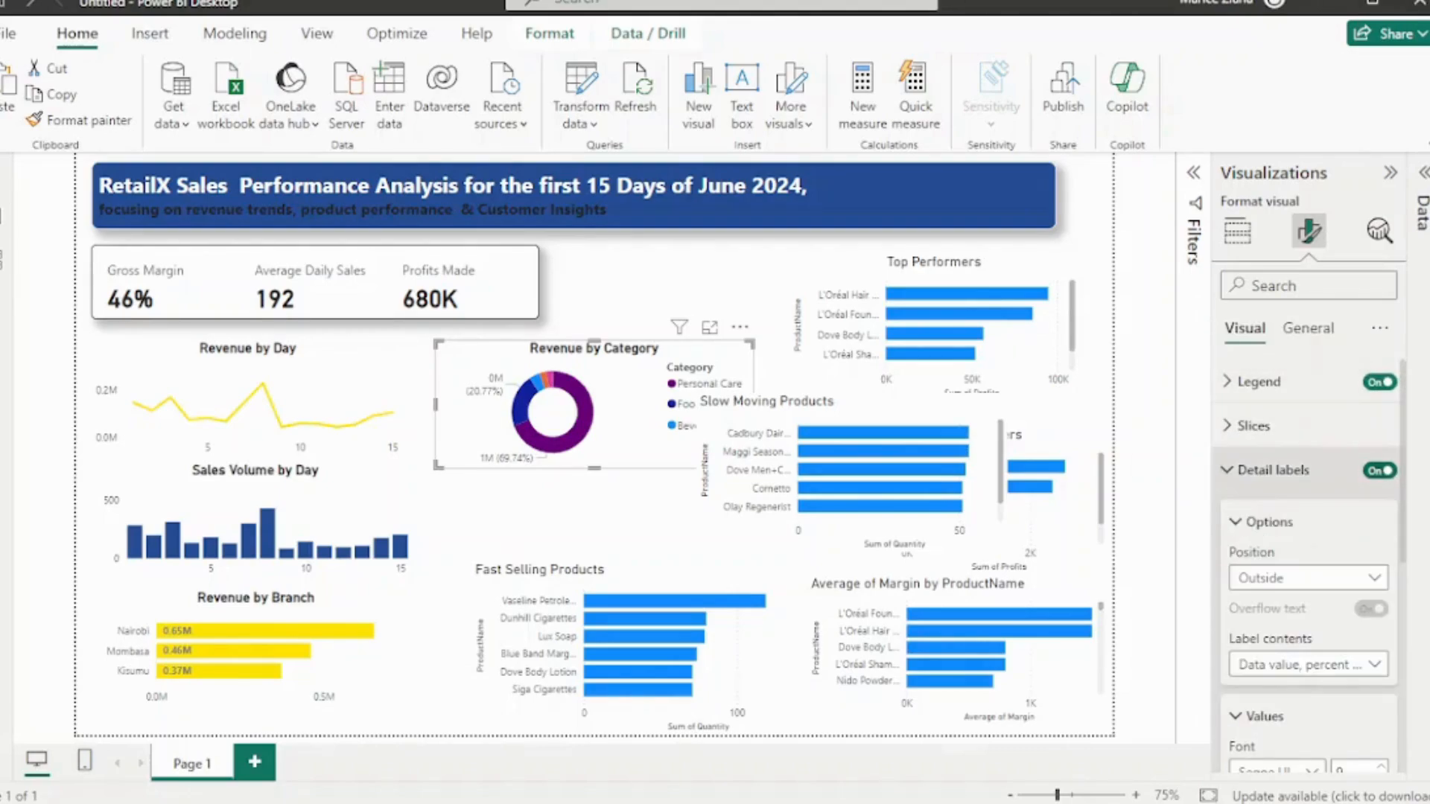
{"action": "left_click", "coordinate": [1272, 470]}
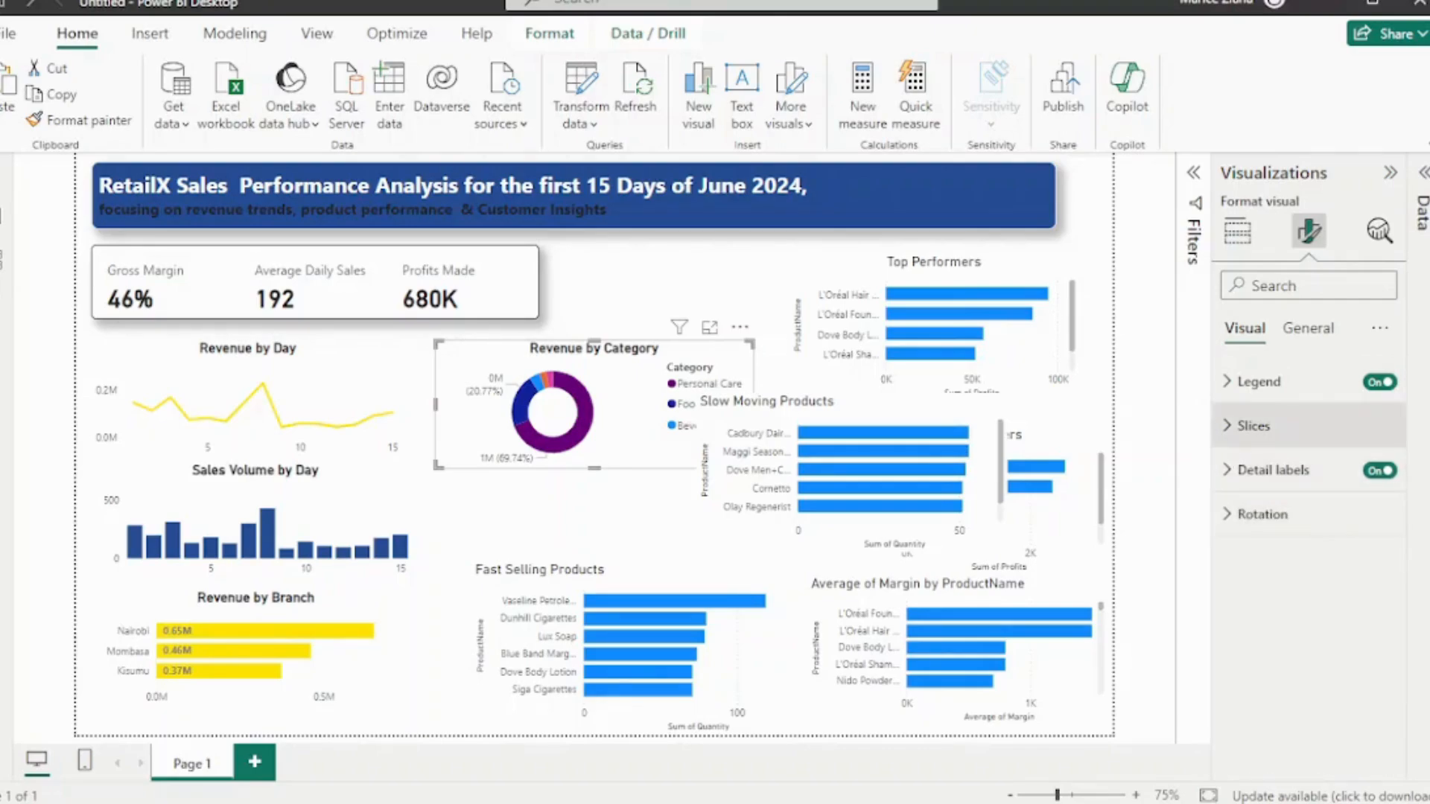
Color the donut chart's Personal Care slice blue #274E94 and its Food slice yellow
{"action": "left_click", "coordinate": [1253, 425]}
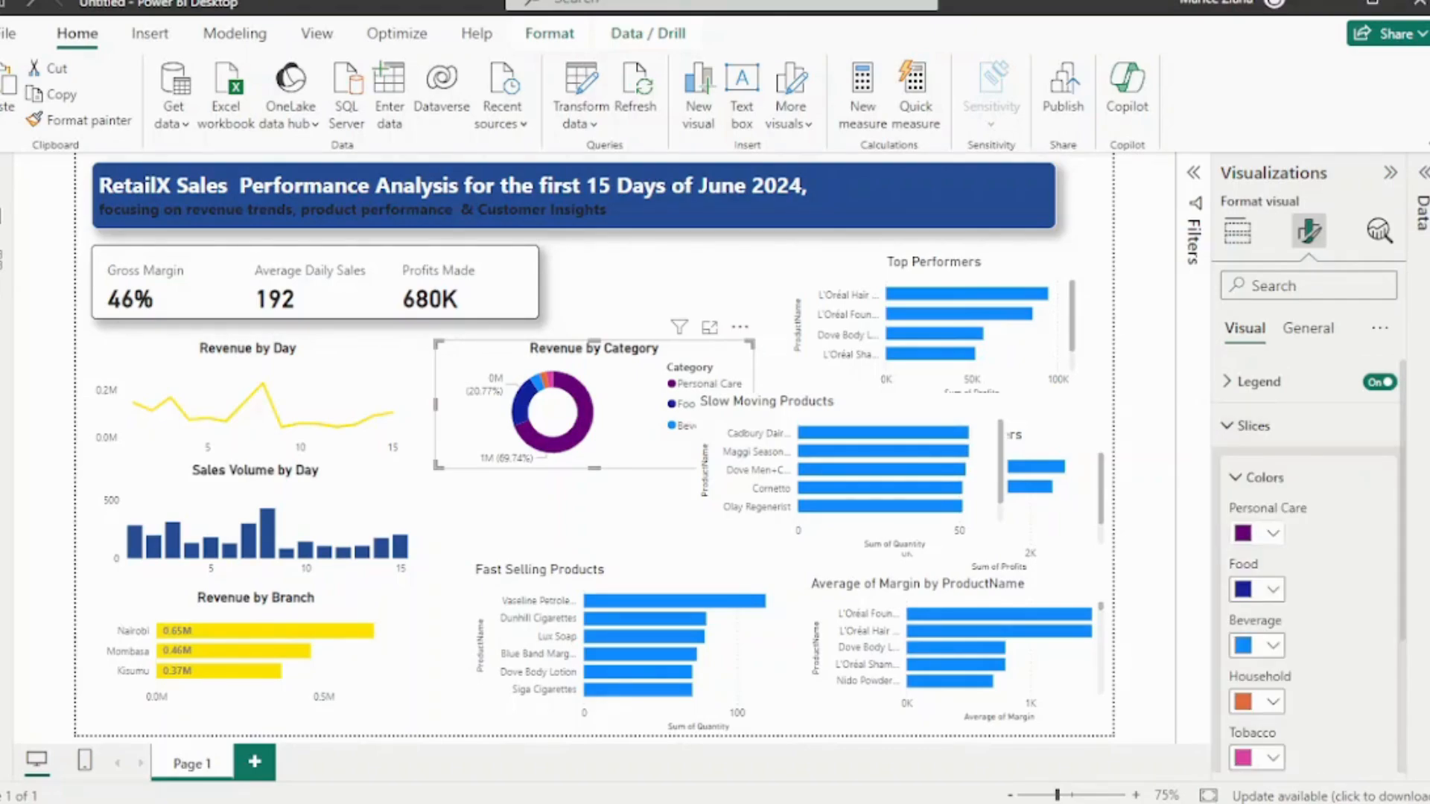
{"action": "left_click", "coordinate": [1272, 533]}
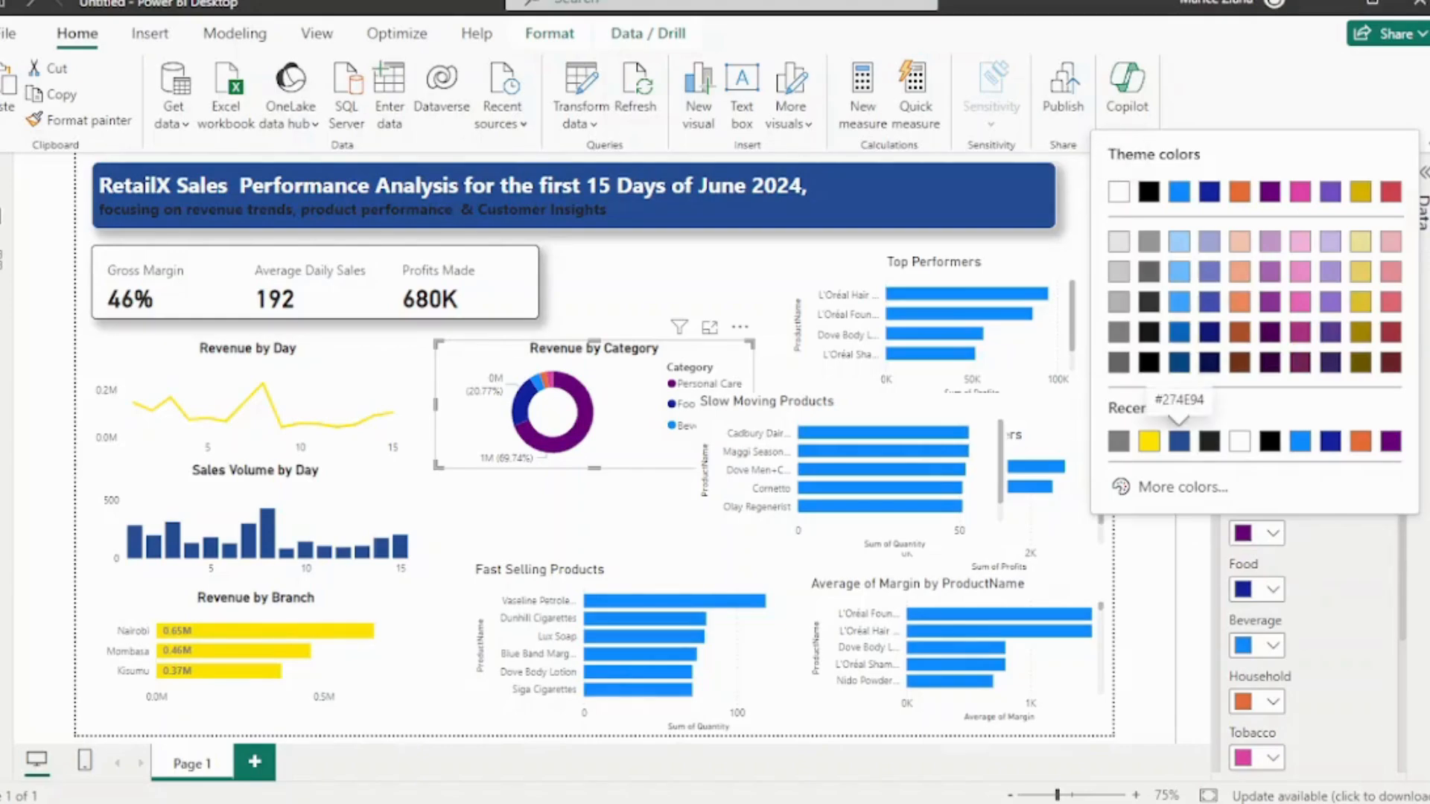
{"action": "left_click", "coordinate": [1179, 441]}
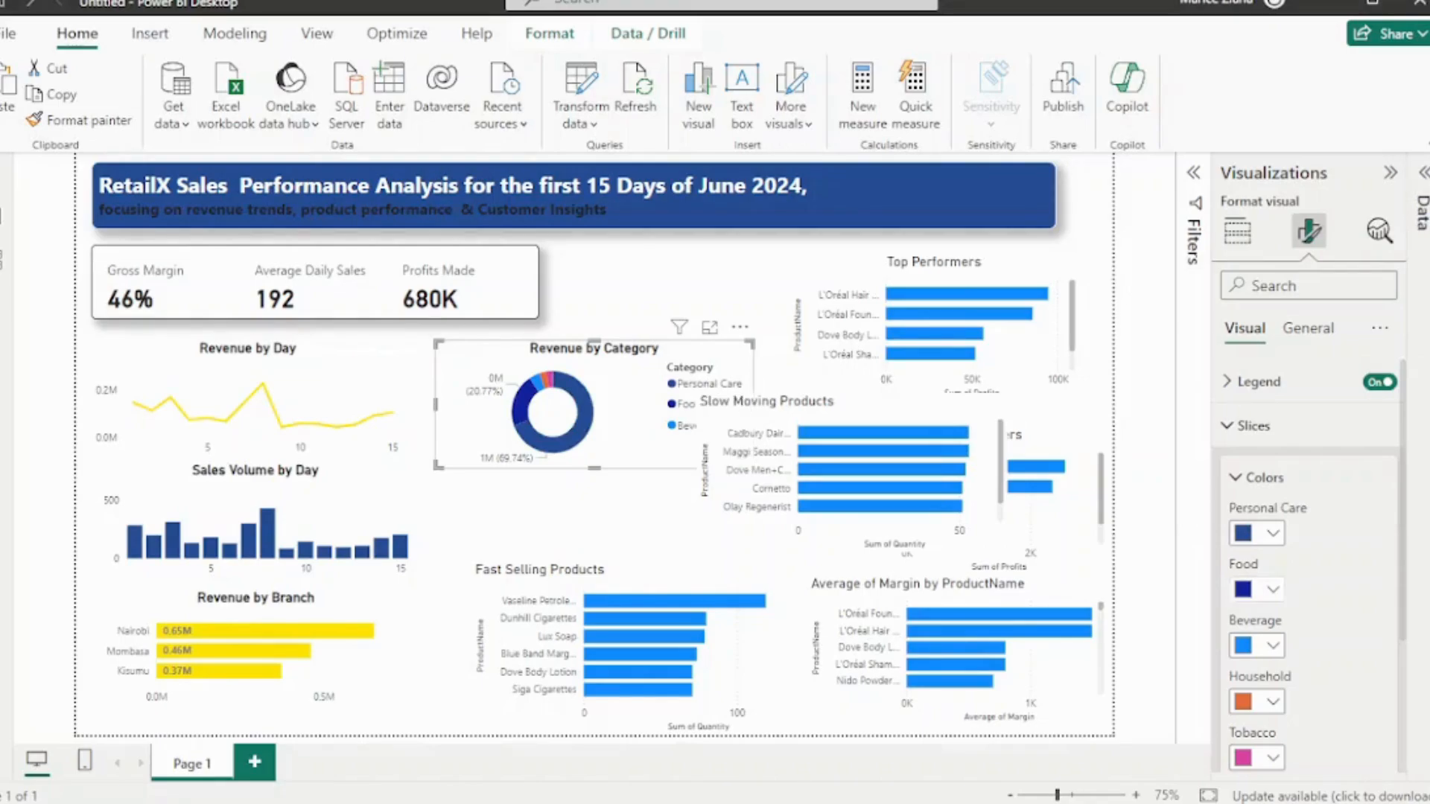
{"action": "left_click", "coordinate": [1272, 590]}
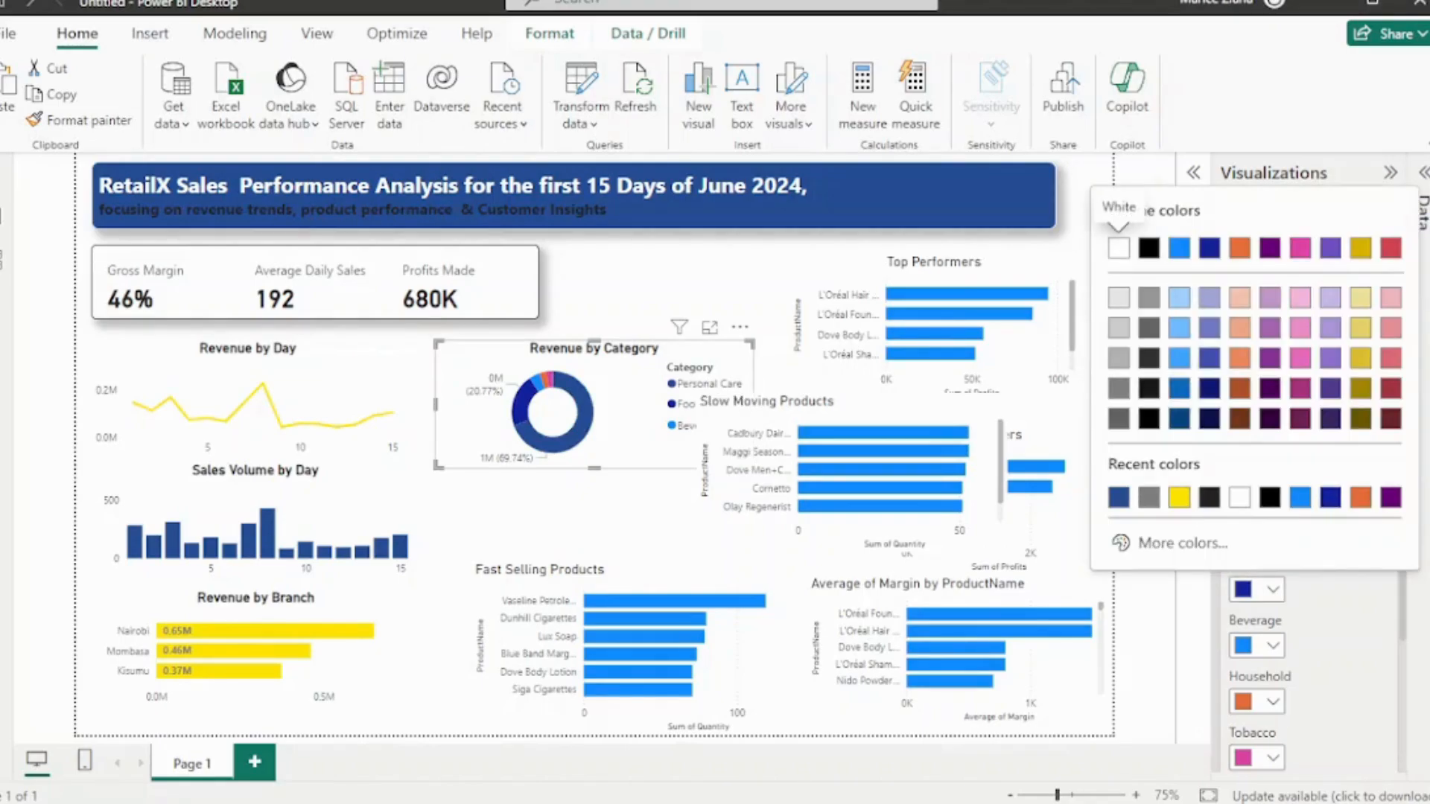
{"action": "left_click", "coordinate": [1179, 497]}
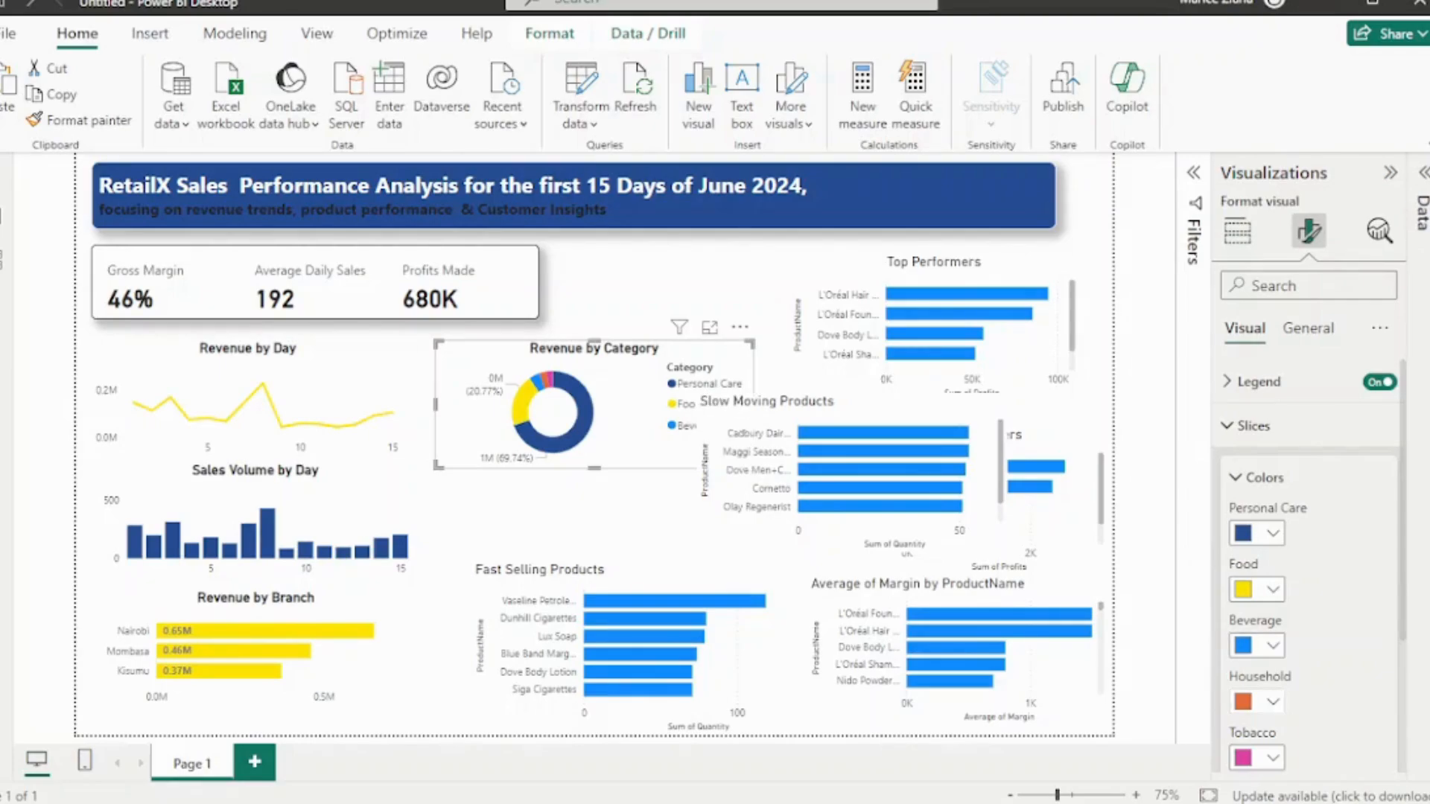
Color the donut chart's Household slice light grey and its Beverage slice a darker grey
{"action": "left_click", "coordinate": [1272, 702]}
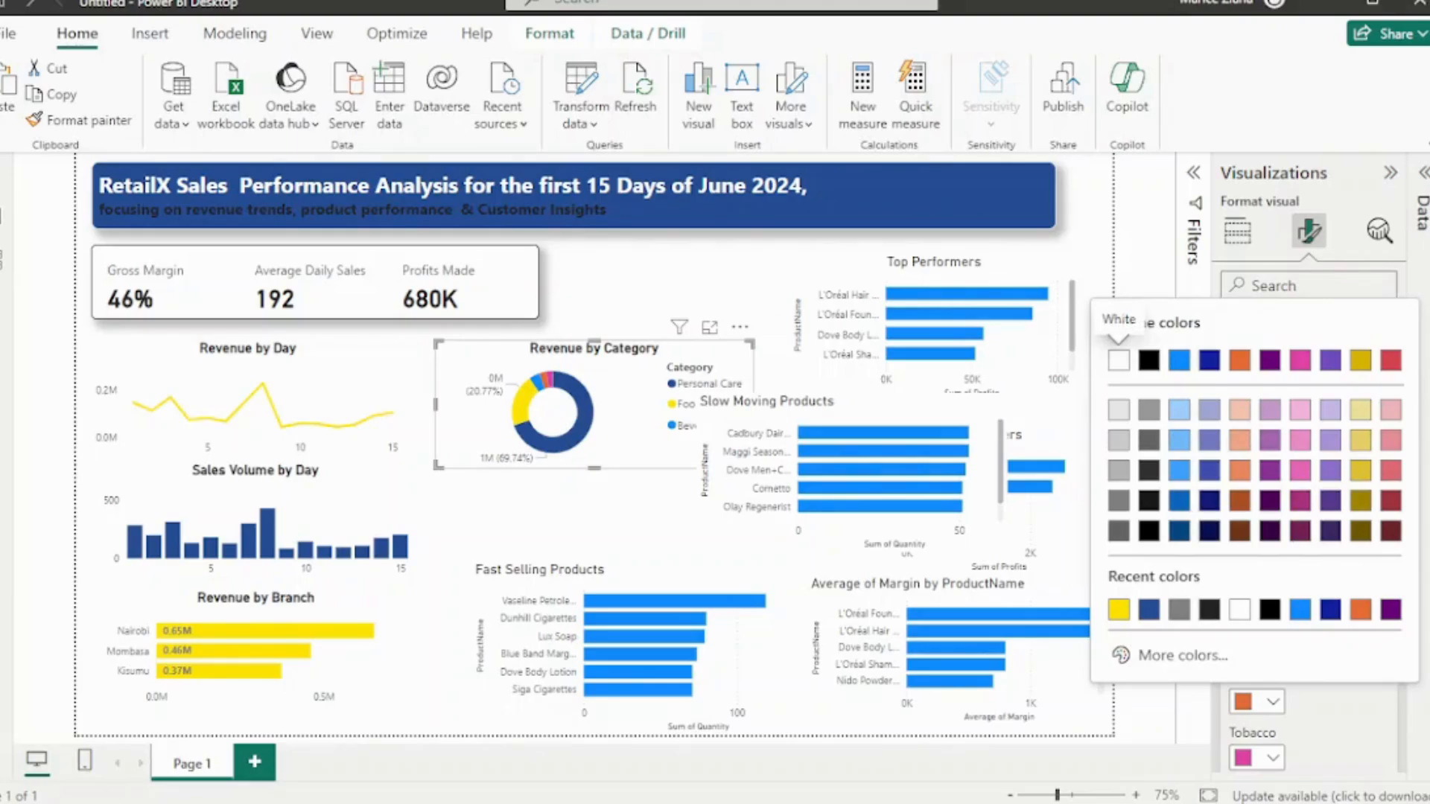
{"action": "left_click", "coordinate": [1118, 409]}
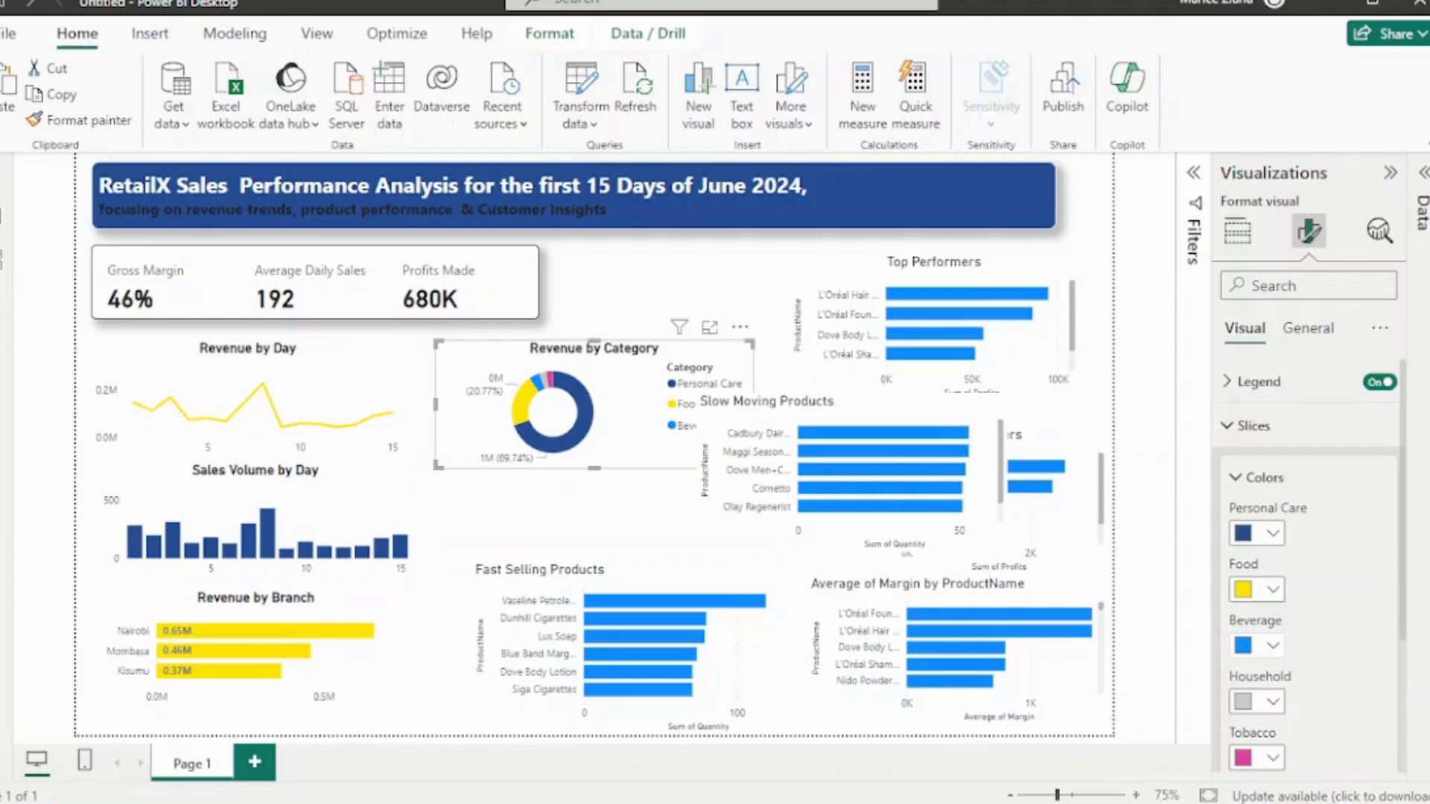
{"action": "left_click", "coordinate": [1271, 645]}
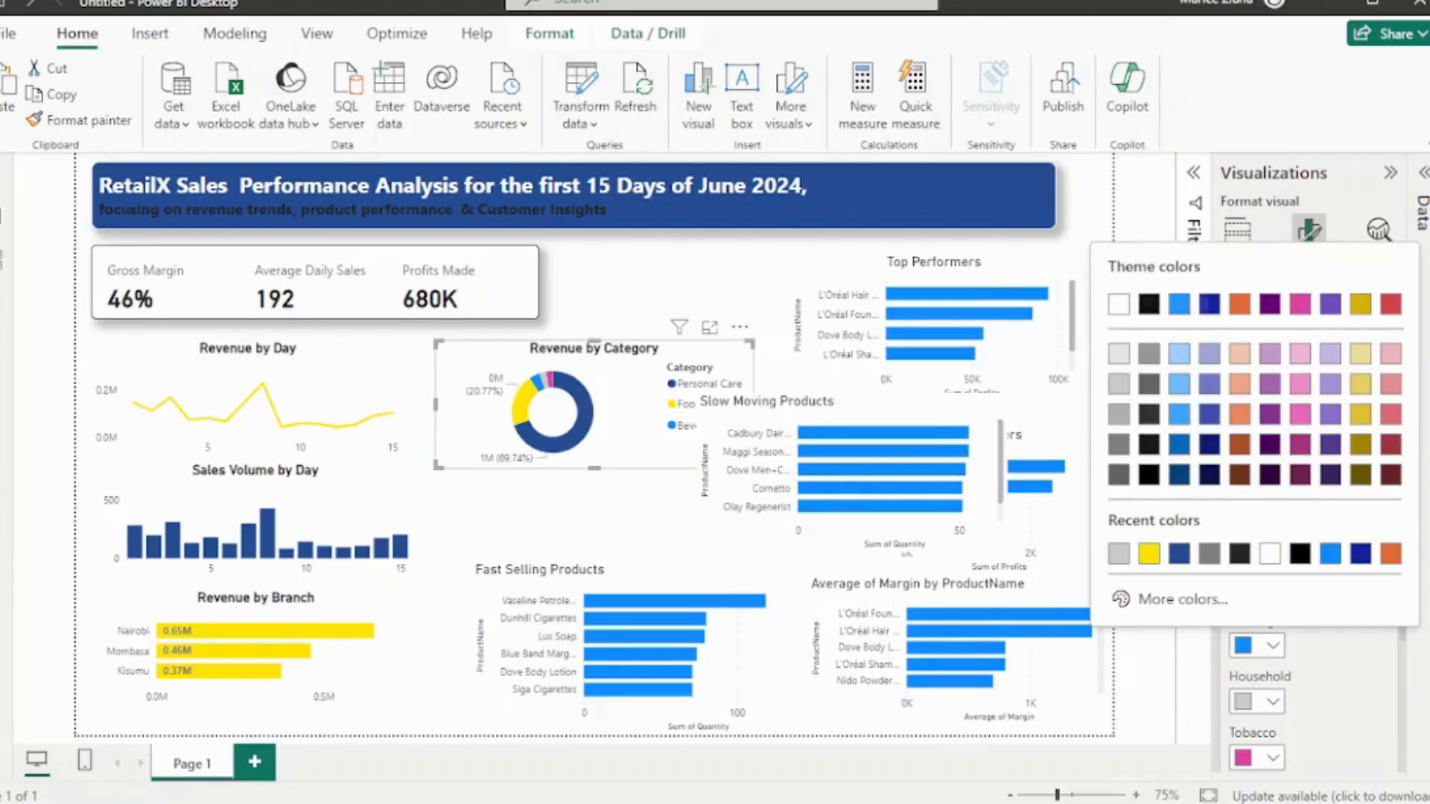
{"action": "left_click", "coordinate": [1148, 354]}
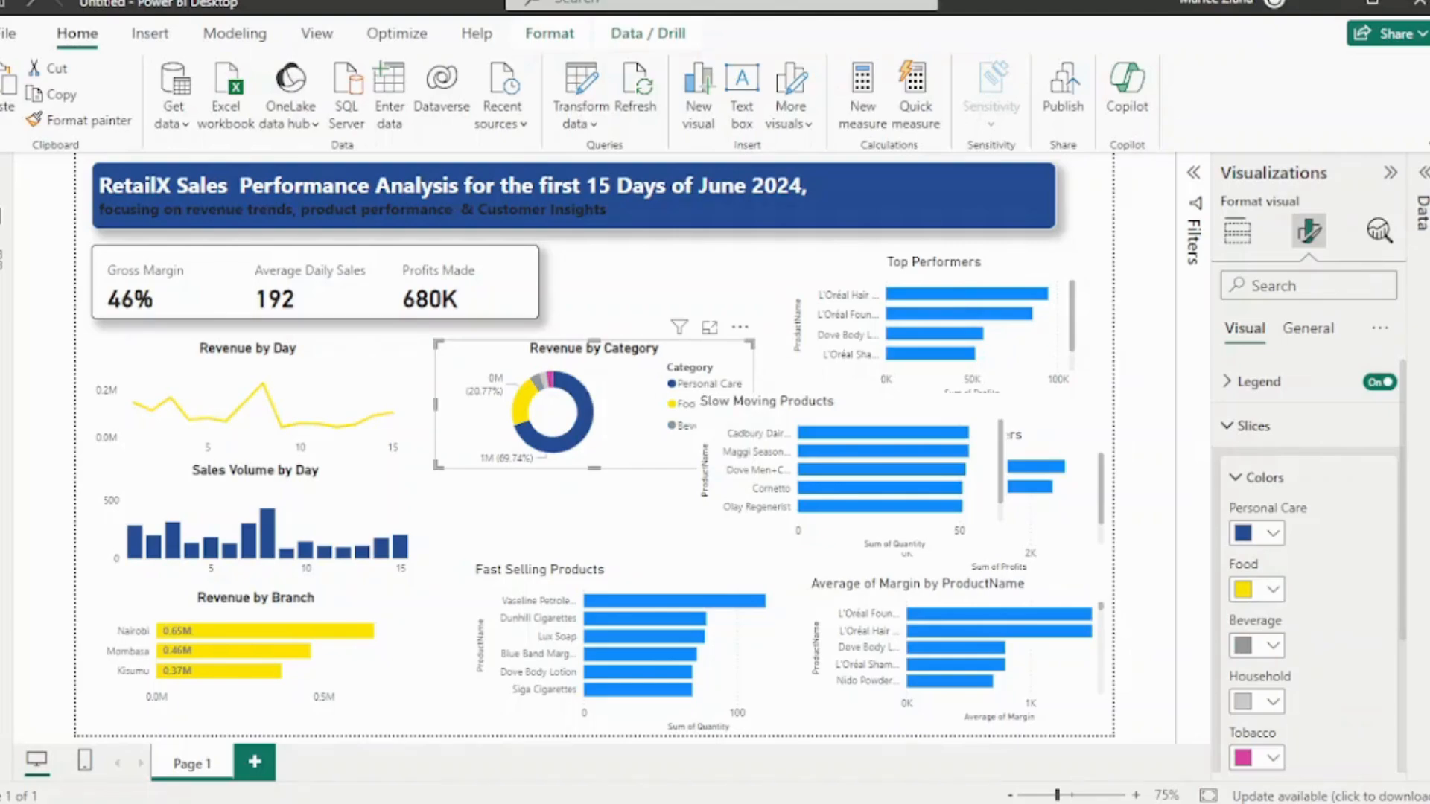
Color the donut chart's Tobacco slice light orange
{"action": "scroll", "coordinate": [1272, 633], "scroll_direction": "down", "scroll_amount": 3}
{"action": "left_click", "coordinate": [1271, 566]}
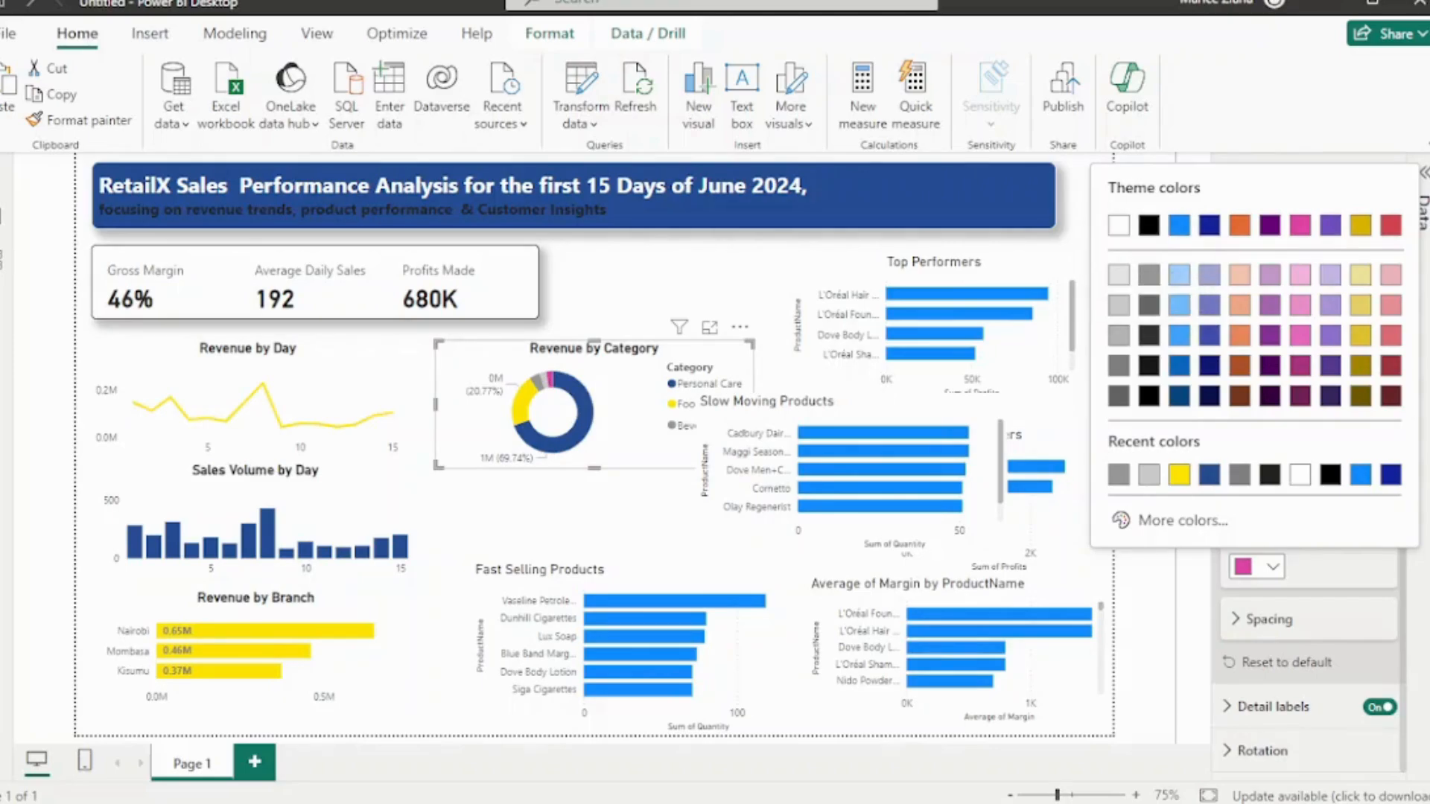
{"action": "left_click", "coordinate": [1118, 307]}
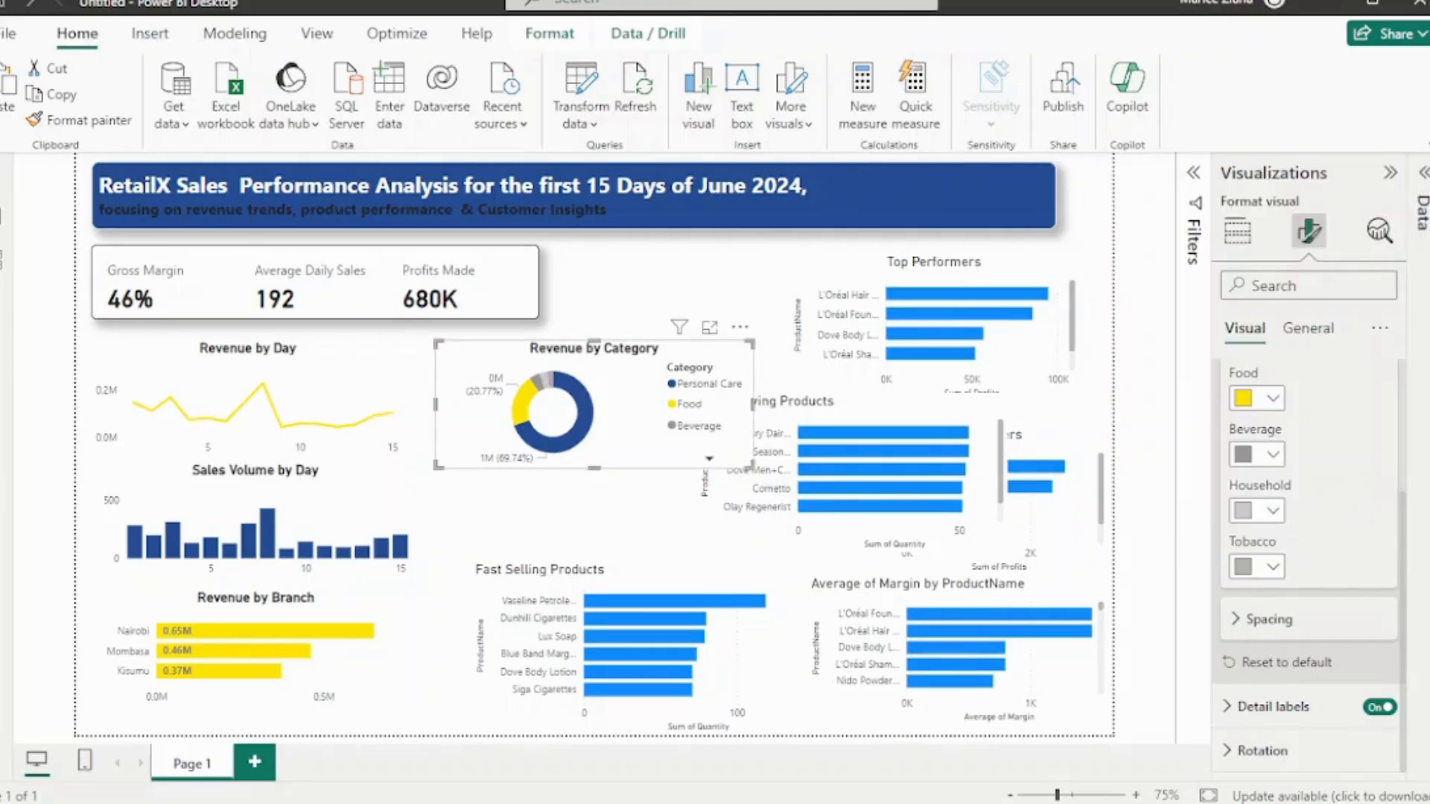
{"action": "left_click", "coordinate": [1272, 566]}
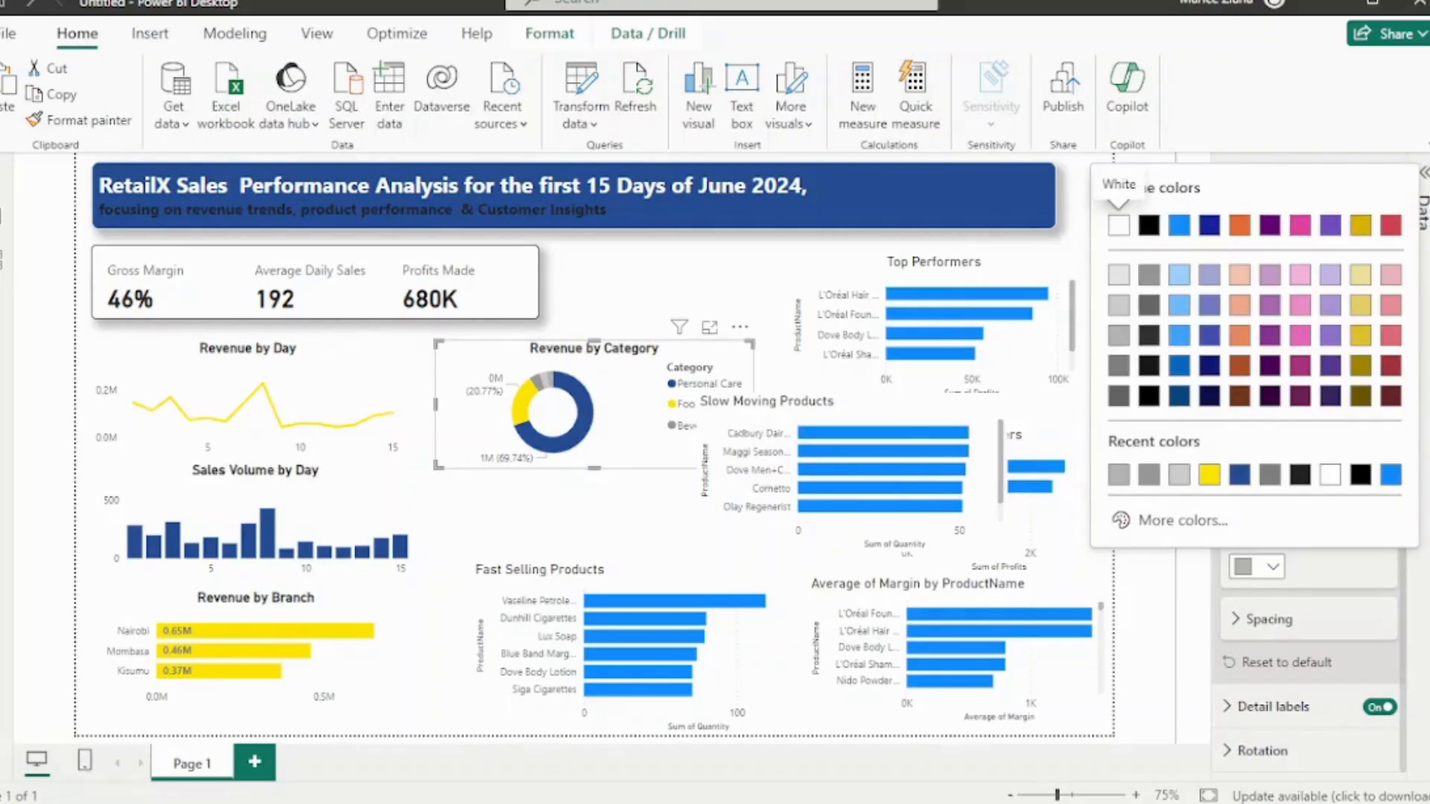
{"action": "left_click", "coordinate": [1239, 305]}
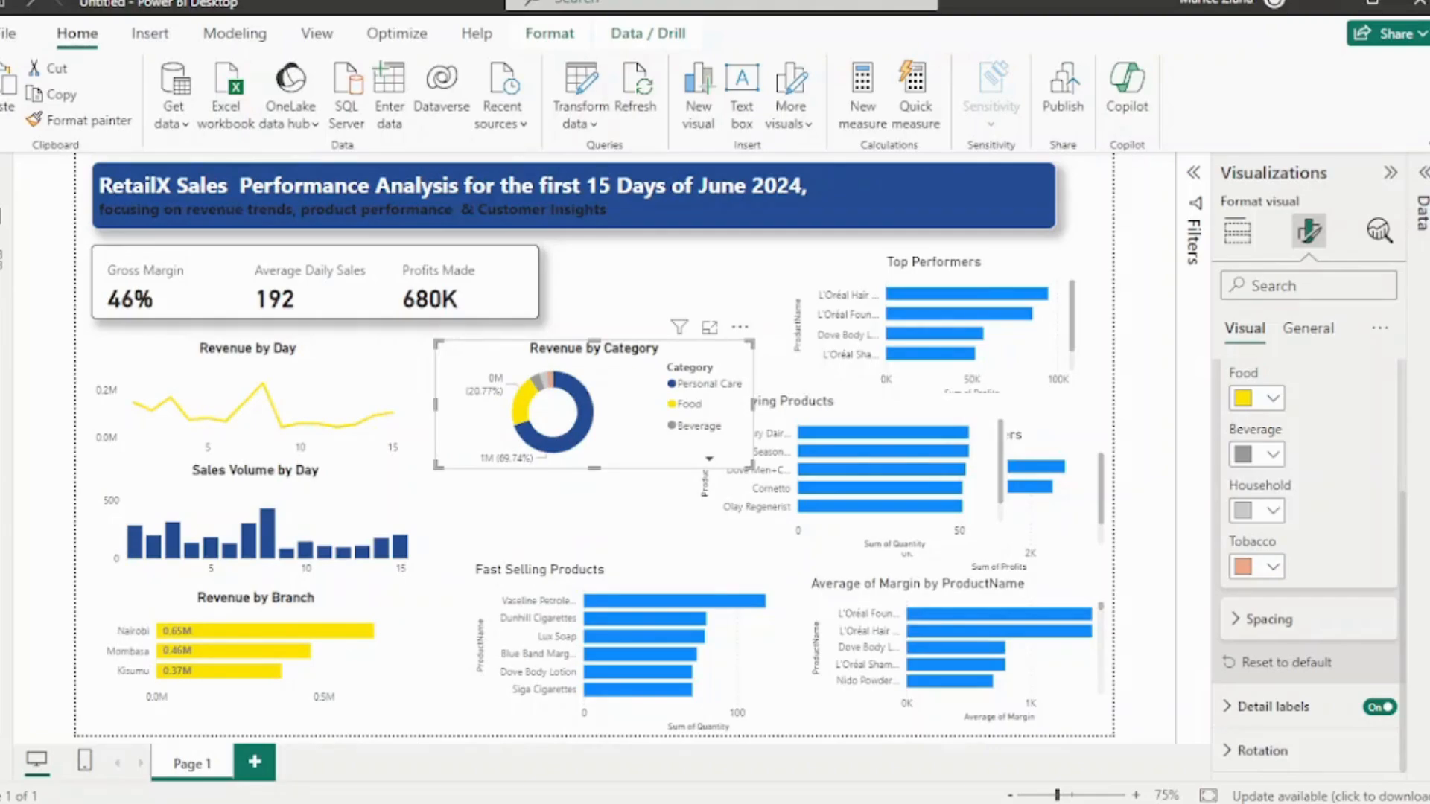
{"action": "left_click", "coordinate": [589, 518]}
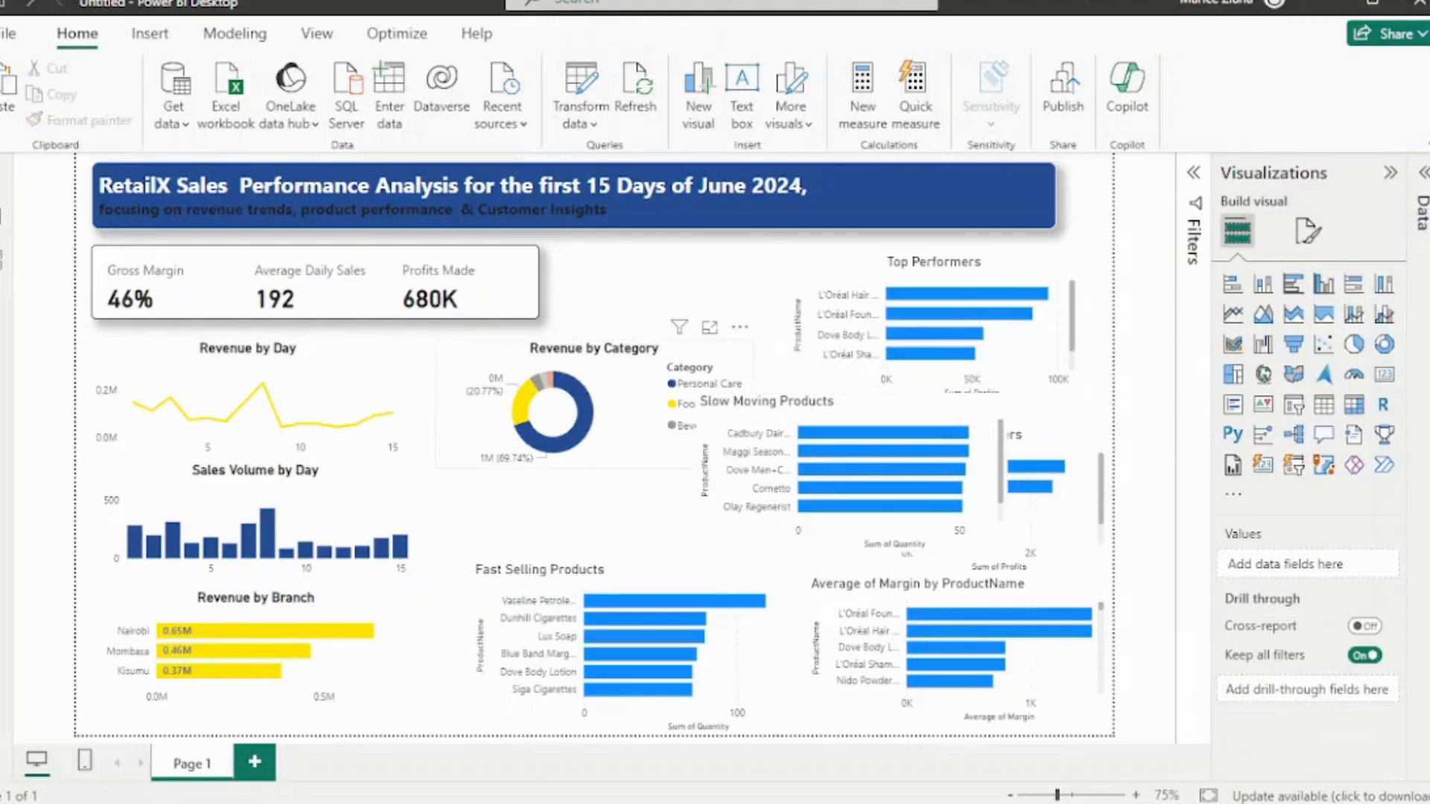
Shrink the Revenue by Category donut chart slightly and clear any cross-filtering from its slices
{"action": "left_click", "coordinate": [629, 428]}
{"action": "left_click", "coordinate": [698, 426]}
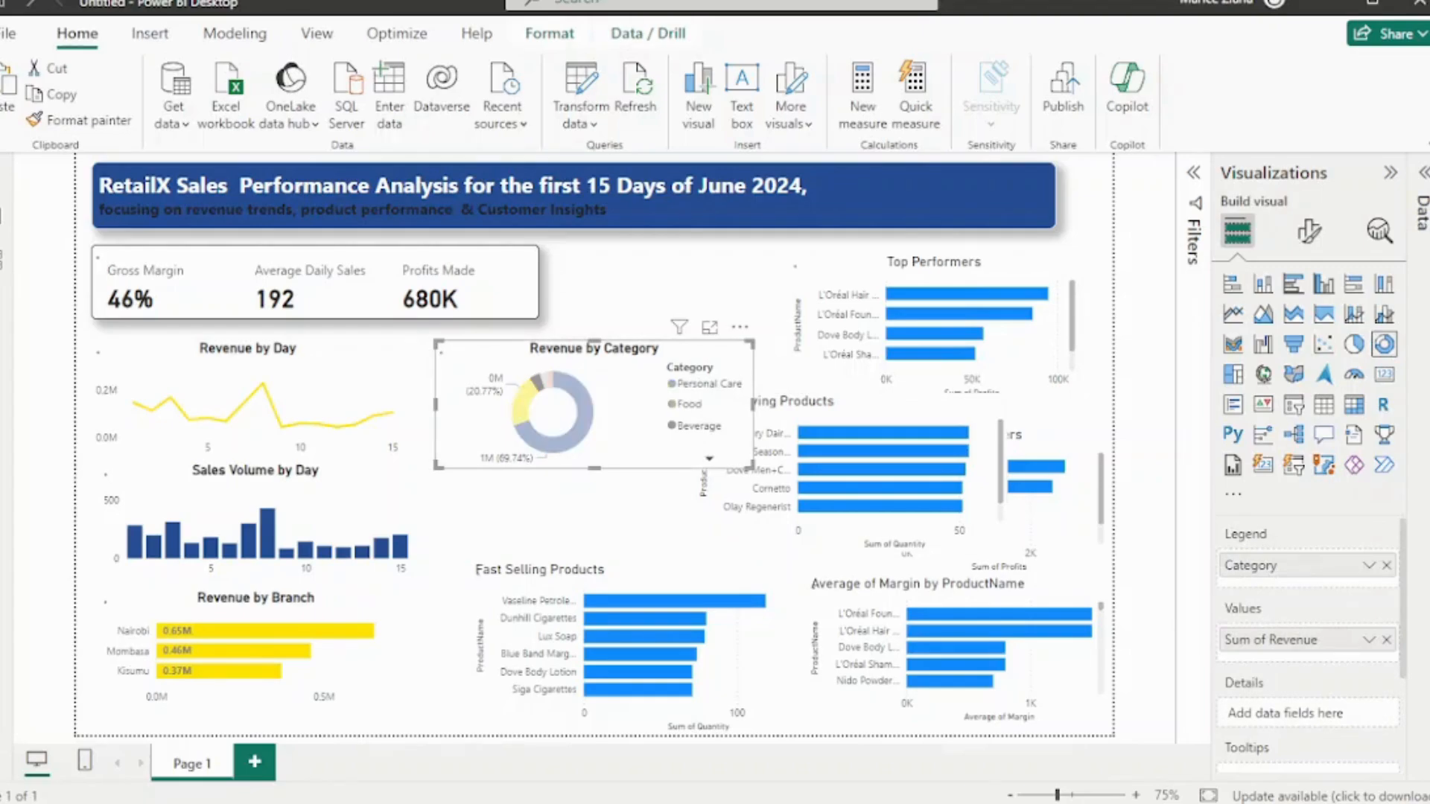
{"action": "left_click_drag", "start_coordinate": [752, 467], "coordinate": [724, 452]}
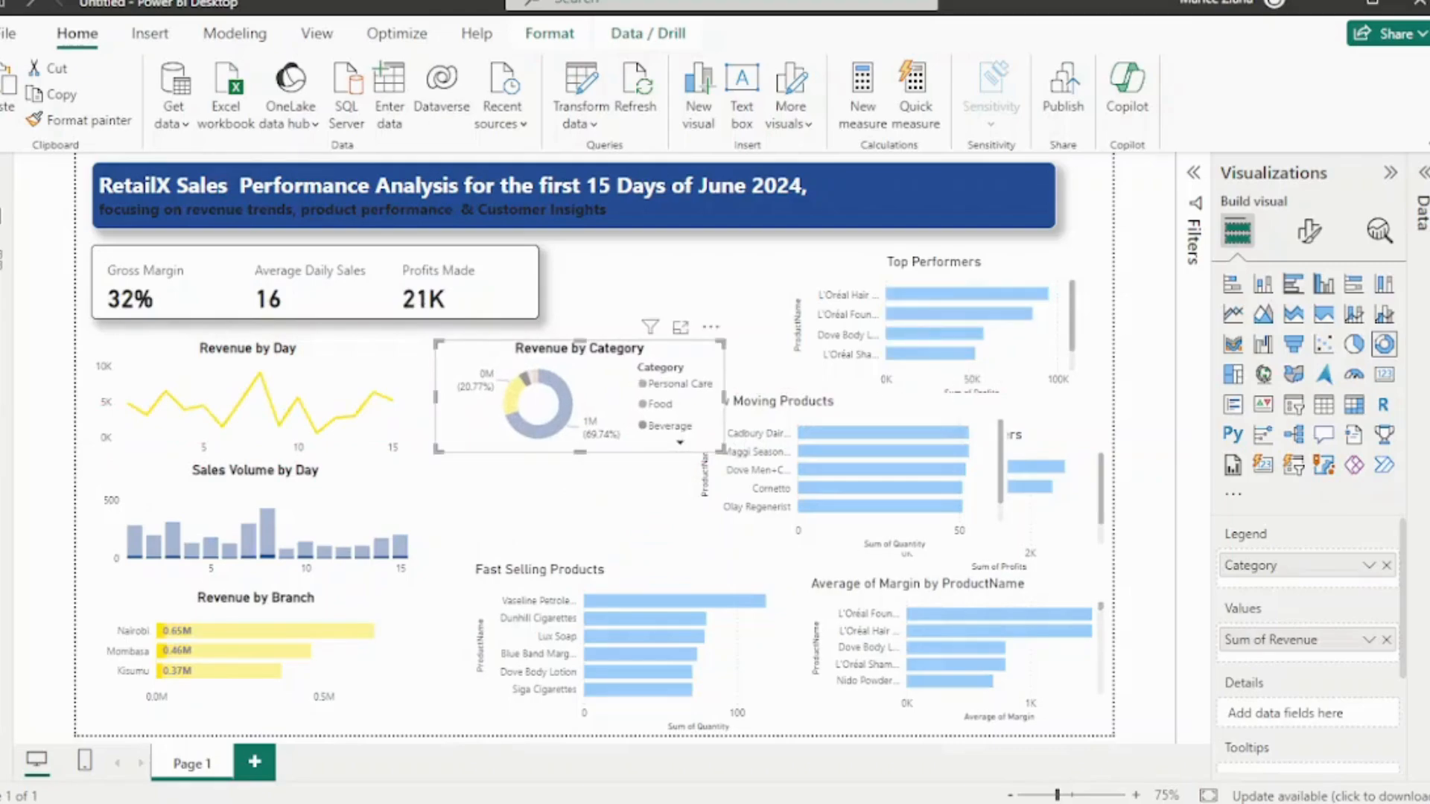
{"action": "left_click", "coordinate": [619, 500]}
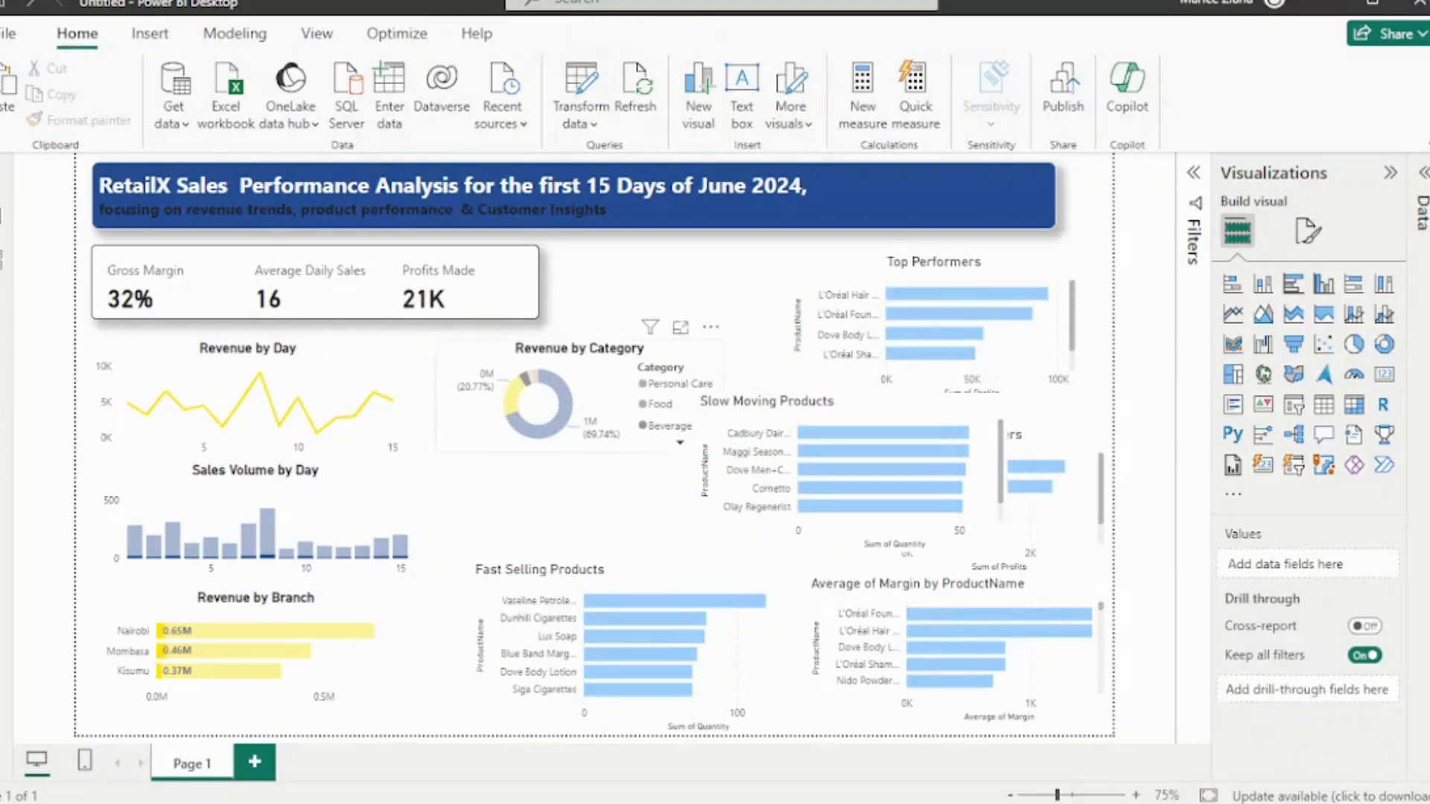
{"action": "left_click", "coordinate": [669, 427]}
{"action": "left_click", "coordinate": [620, 501]}
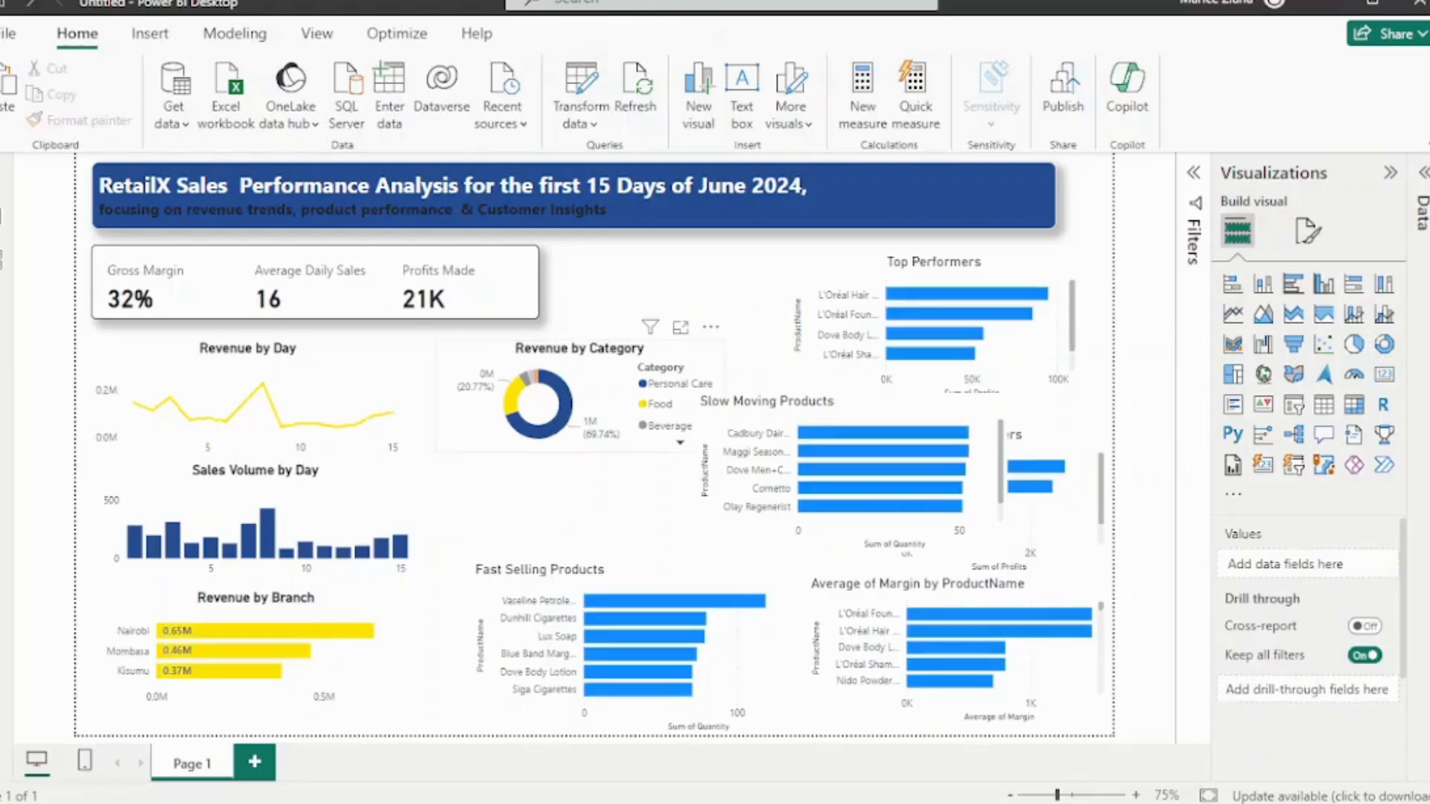
{"action": "left_click", "coordinate": [669, 426]}
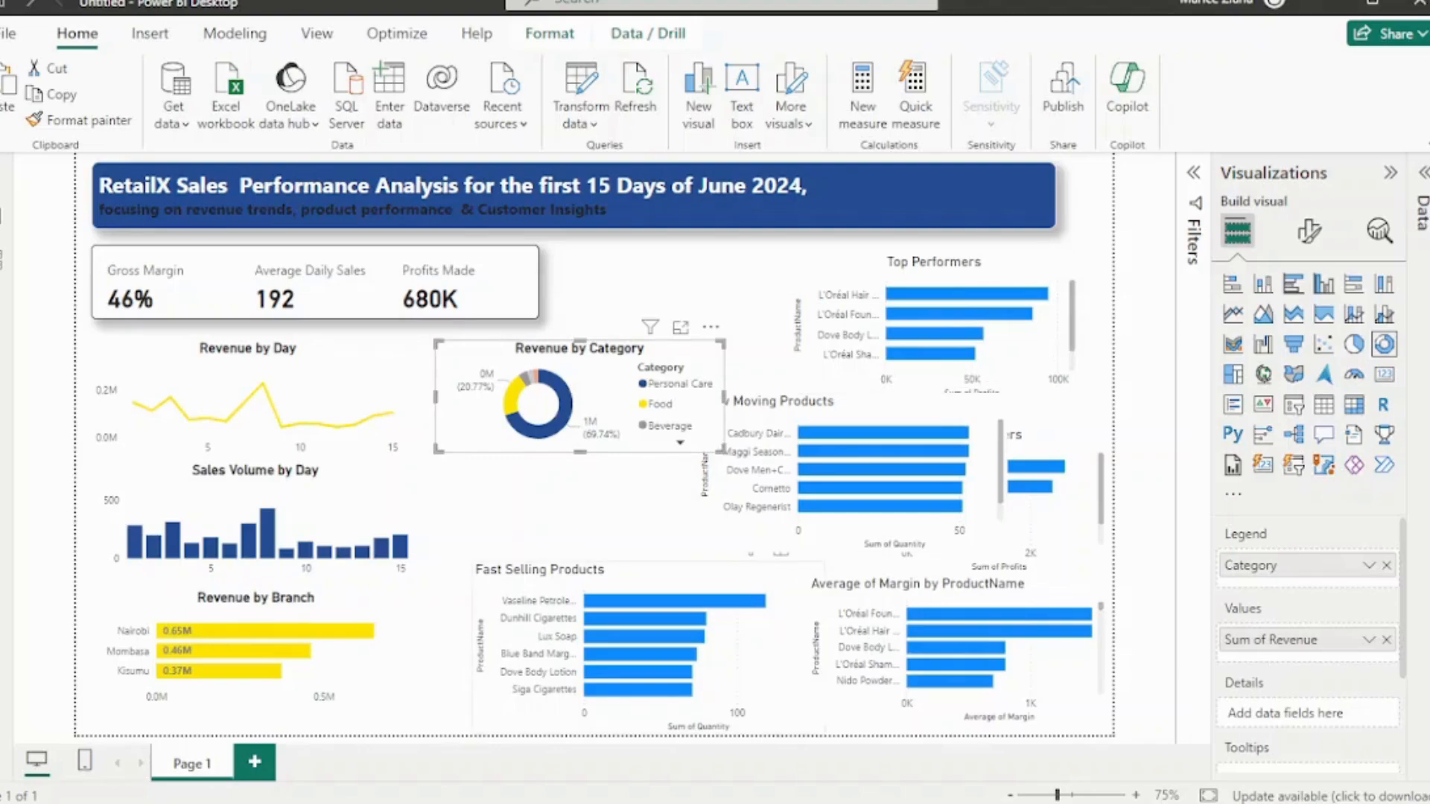
Stack Top Performers and Bottom 5 Performers below the donut chart, moving Fast Selling Products and Slow Moving Products up near the header
{"action": "left_click_drag", "start_coordinate": [669, 571], "coordinate": [779, 175]}
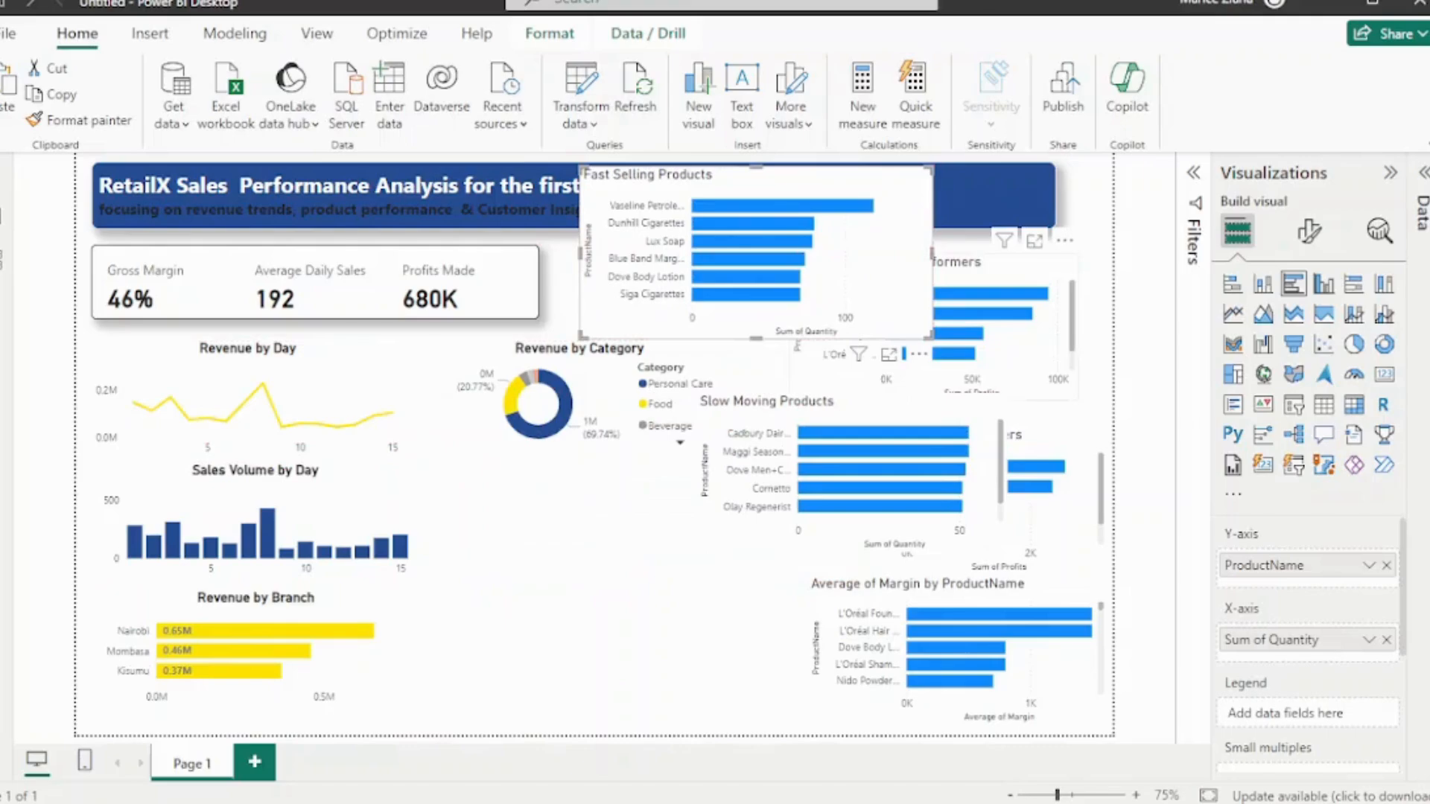
{"action": "left_click_drag", "start_coordinate": [1005, 263], "coordinate": [645, 472]}
{"action": "left_click_drag", "start_coordinate": [893, 409], "coordinate": [998, 237]}
{"action": "left_click_drag", "start_coordinate": [998, 448], "coordinate": [609, 608]}
Convert the Top Performers chart to a clustered column chart and resize it wider and shorter to clear the chart below
{"action": "left_click", "coordinate": [607, 503]}
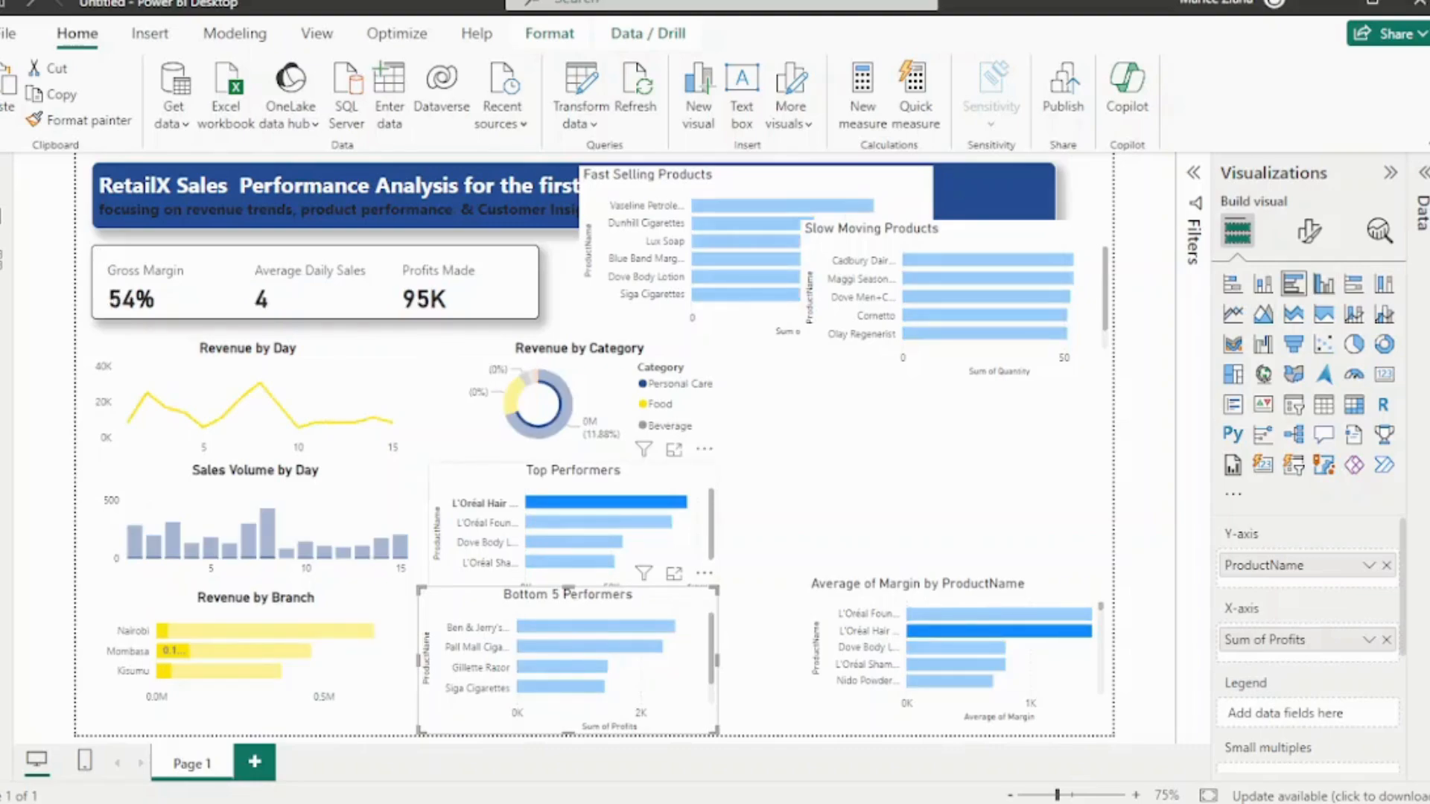
{"action": "left_click", "coordinate": [607, 503]}
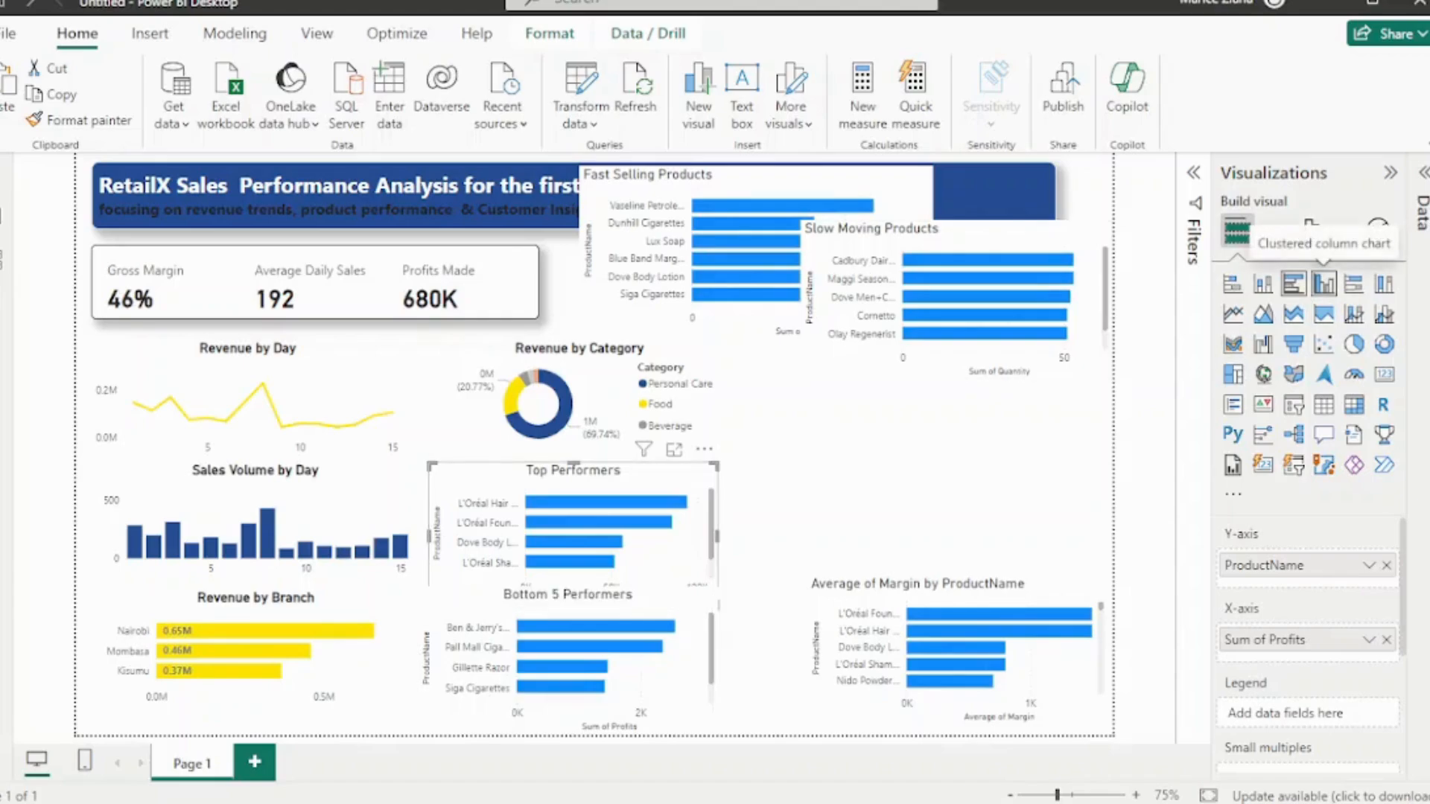
{"action": "left_click", "coordinate": [1323, 283]}
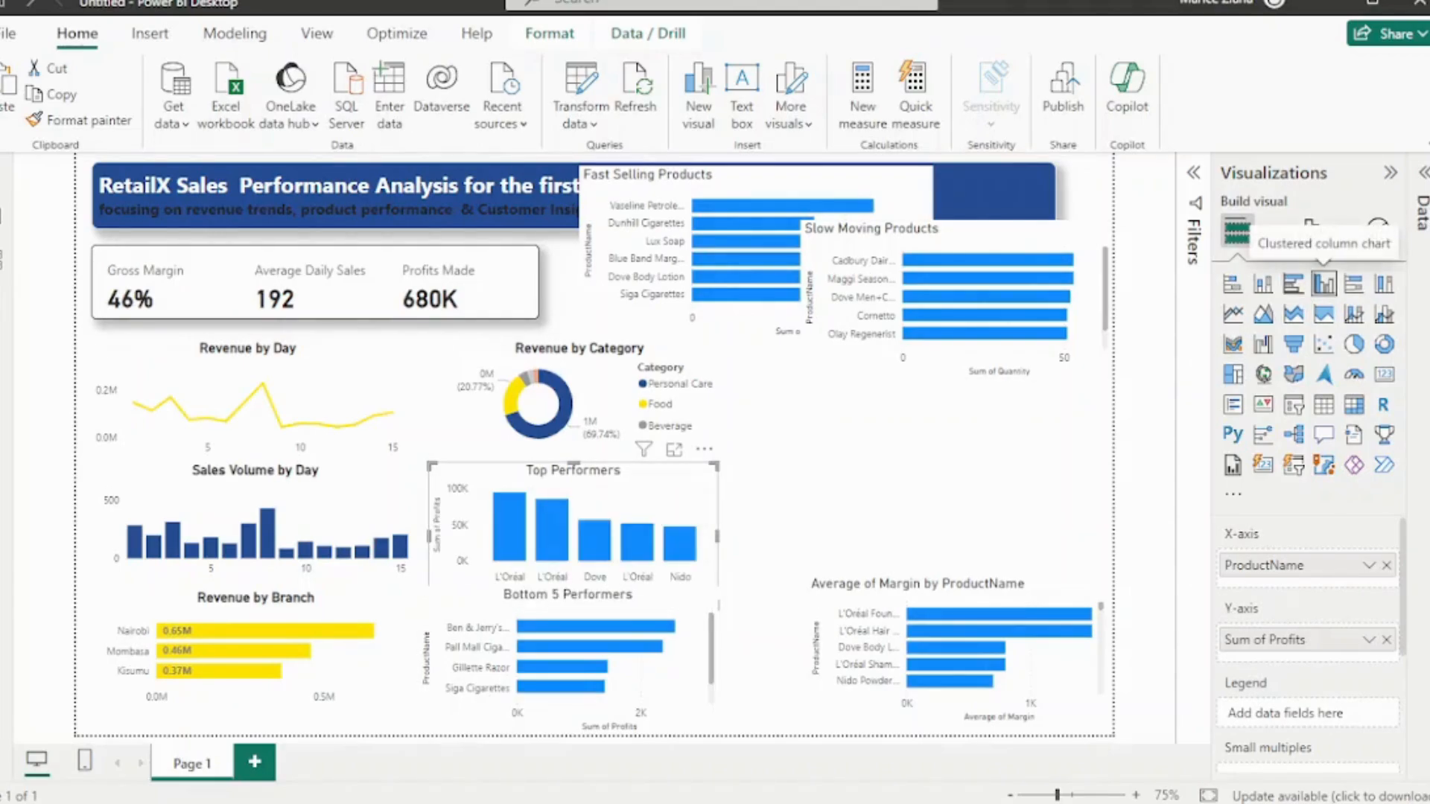
{"action": "left_click_drag", "start_coordinate": [717, 609], "coordinate": [756, 572]}
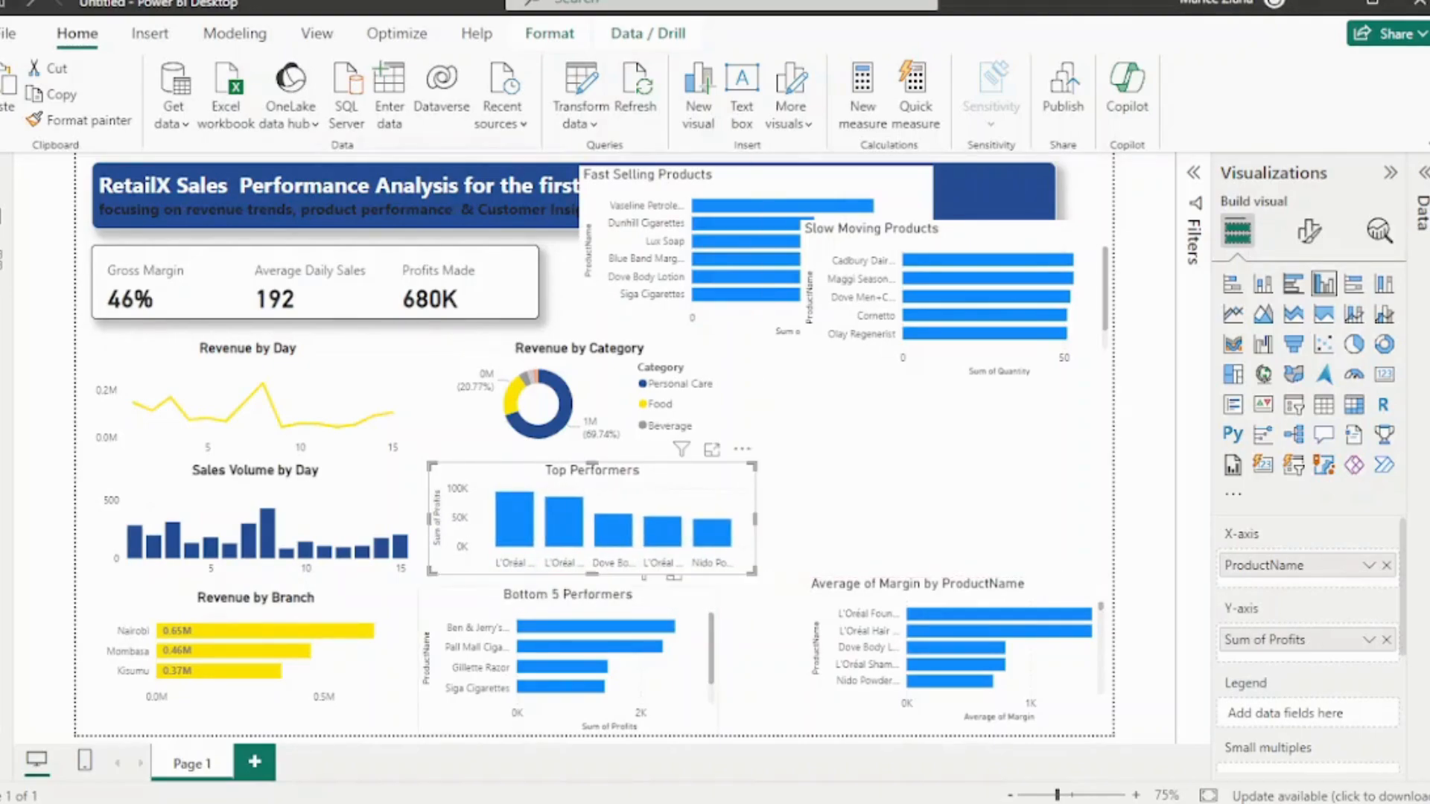
Convert the Bottom 5 Performers chart to a clustered column chart, then reduce its height and align it under Top Performers
{"action": "left_click", "coordinate": [662, 673]}
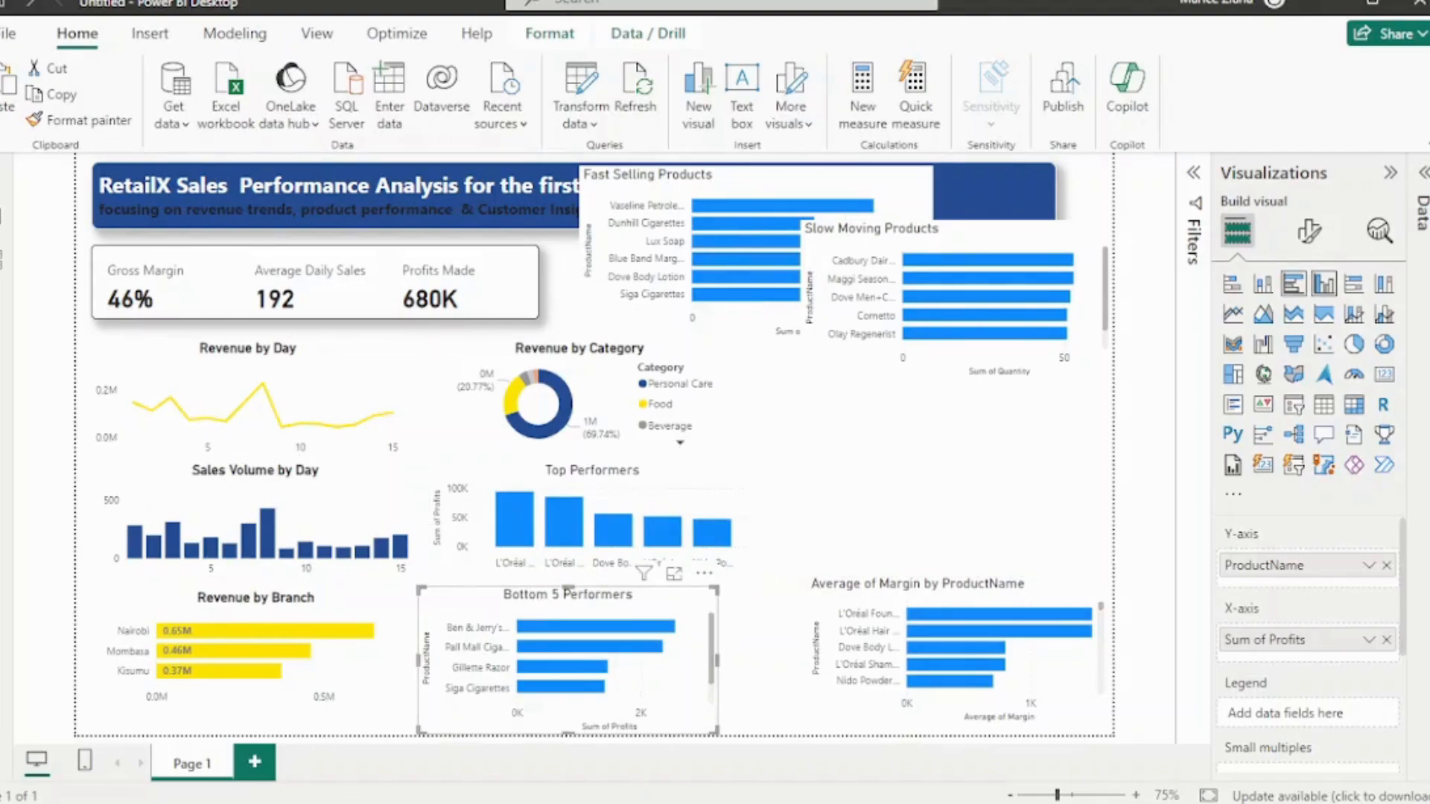
{"action": "left_click", "coordinate": [1324, 284]}
{"action": "mouse_move", "coordinate": [717, 731]}
{"action": "left_mouse_down"}
{"action": "mouse_move", "coordinate": [694, 733]}
{"action": "mouse_move", "coordinate": [738, 732]}
{"action": "mouse_move", "coordinate": [723, 708]}
{"action": "left_mouse_up"}
{"action": "left_click_drag", "start_coordinate": [572, 633], "coordinate": [589, 636]}
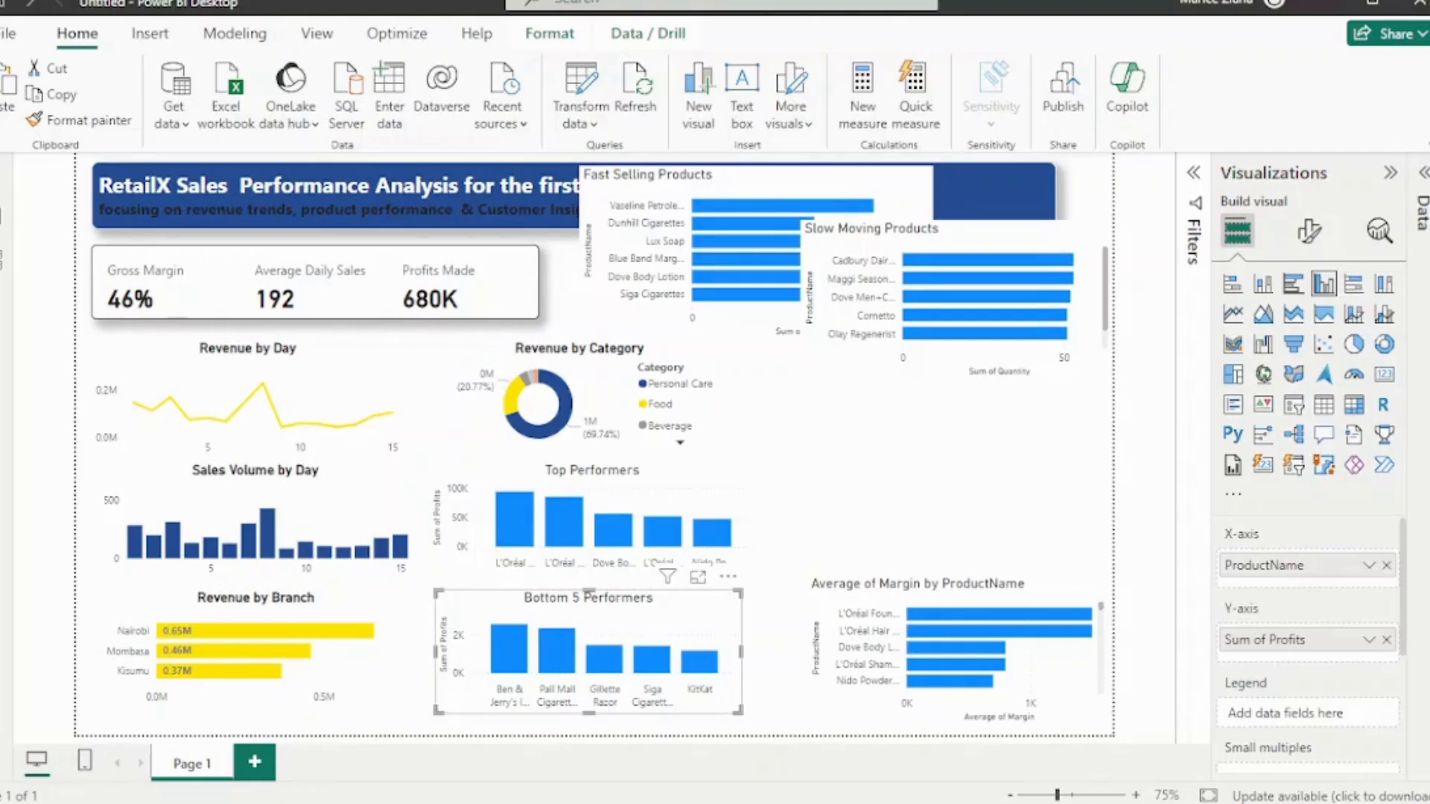
Retitle the Top Performers chart "Top 5 Performers" and make the title bold
{"action": "left_click", "coordinate": [663, 482]}
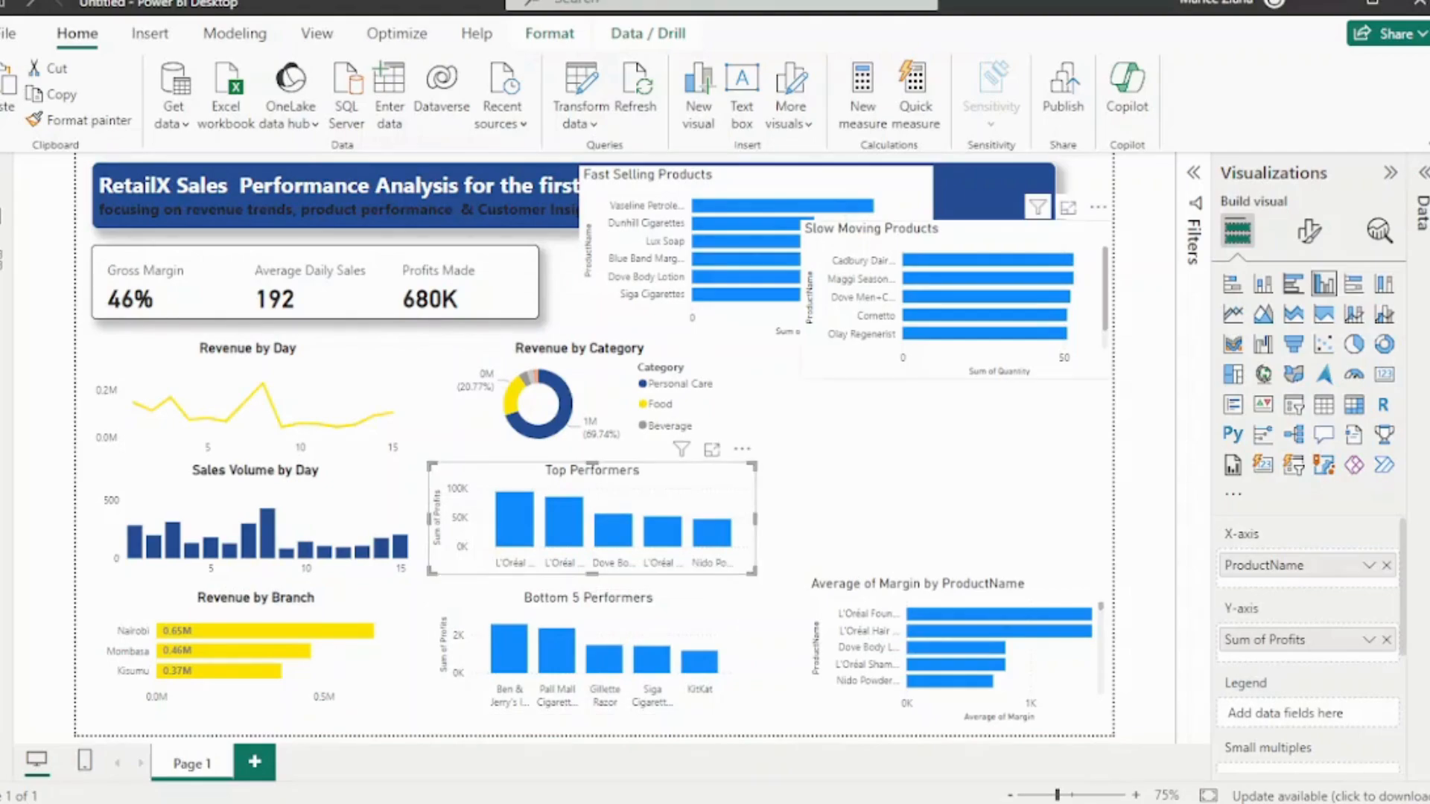
{"action": "left_click", "coordinate": [1308, 231]}
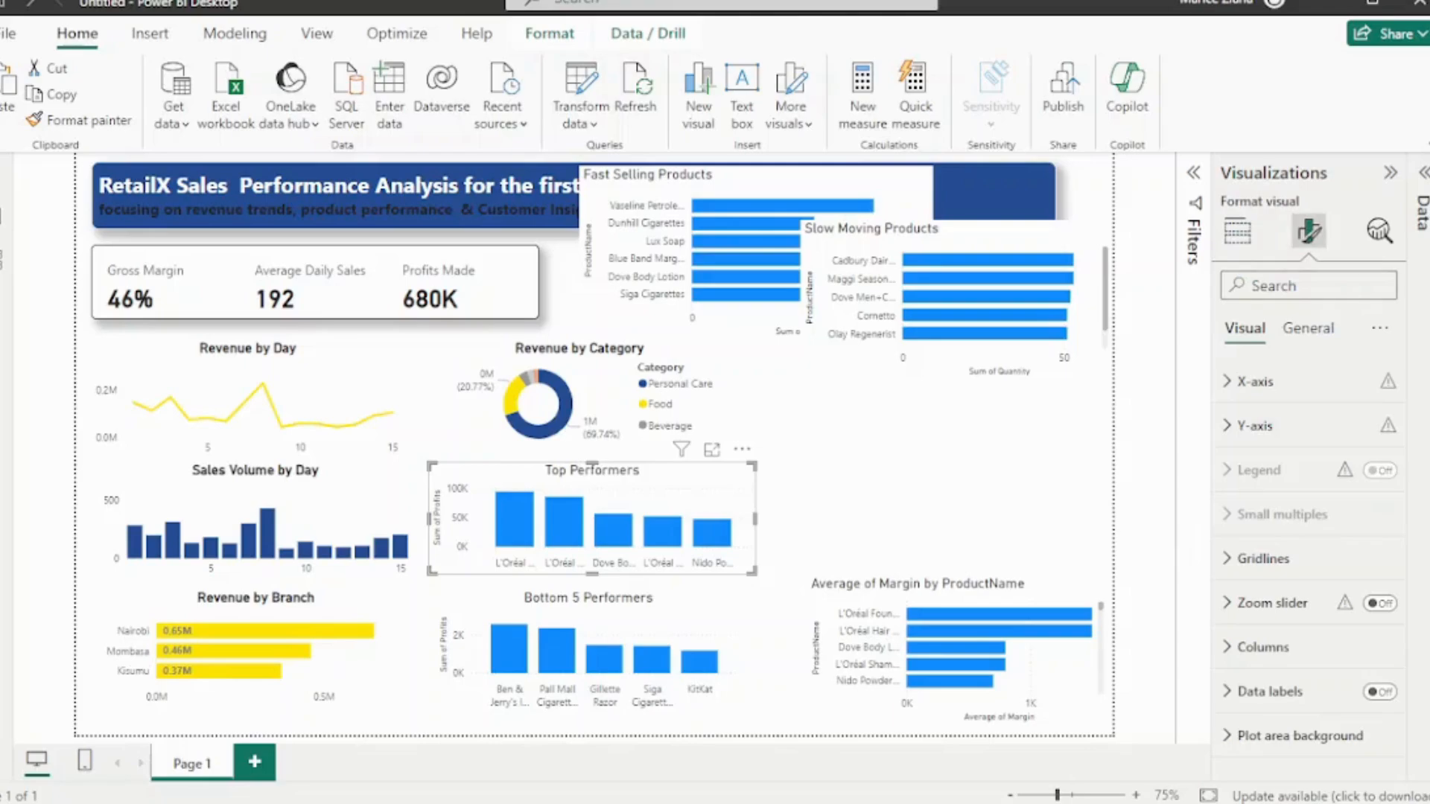
{"action": "left_click", "coordinate": [1307, 328]}
{"action": "left_click", "coordinate": [1250, 425]}
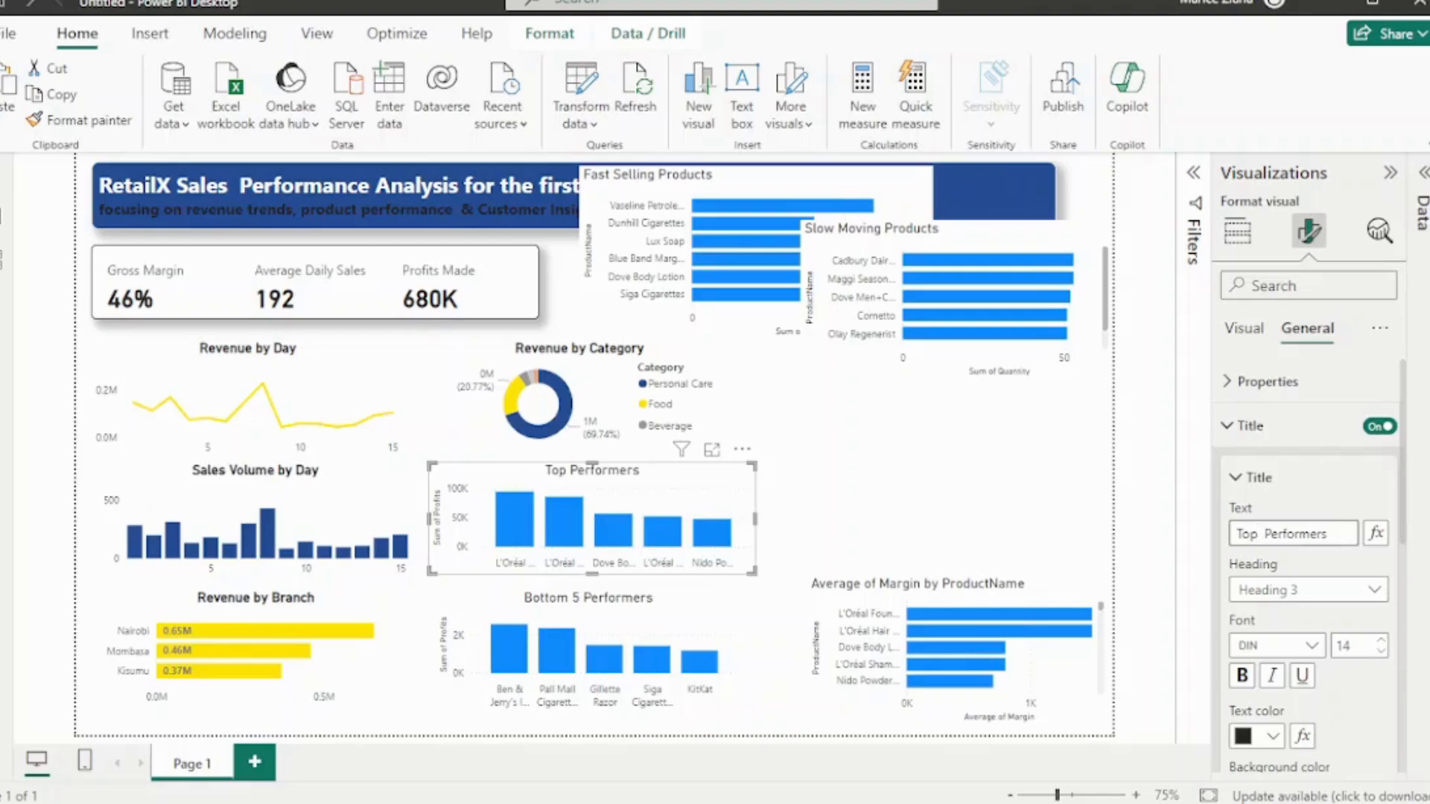
{"action": "type", "text": "5"}
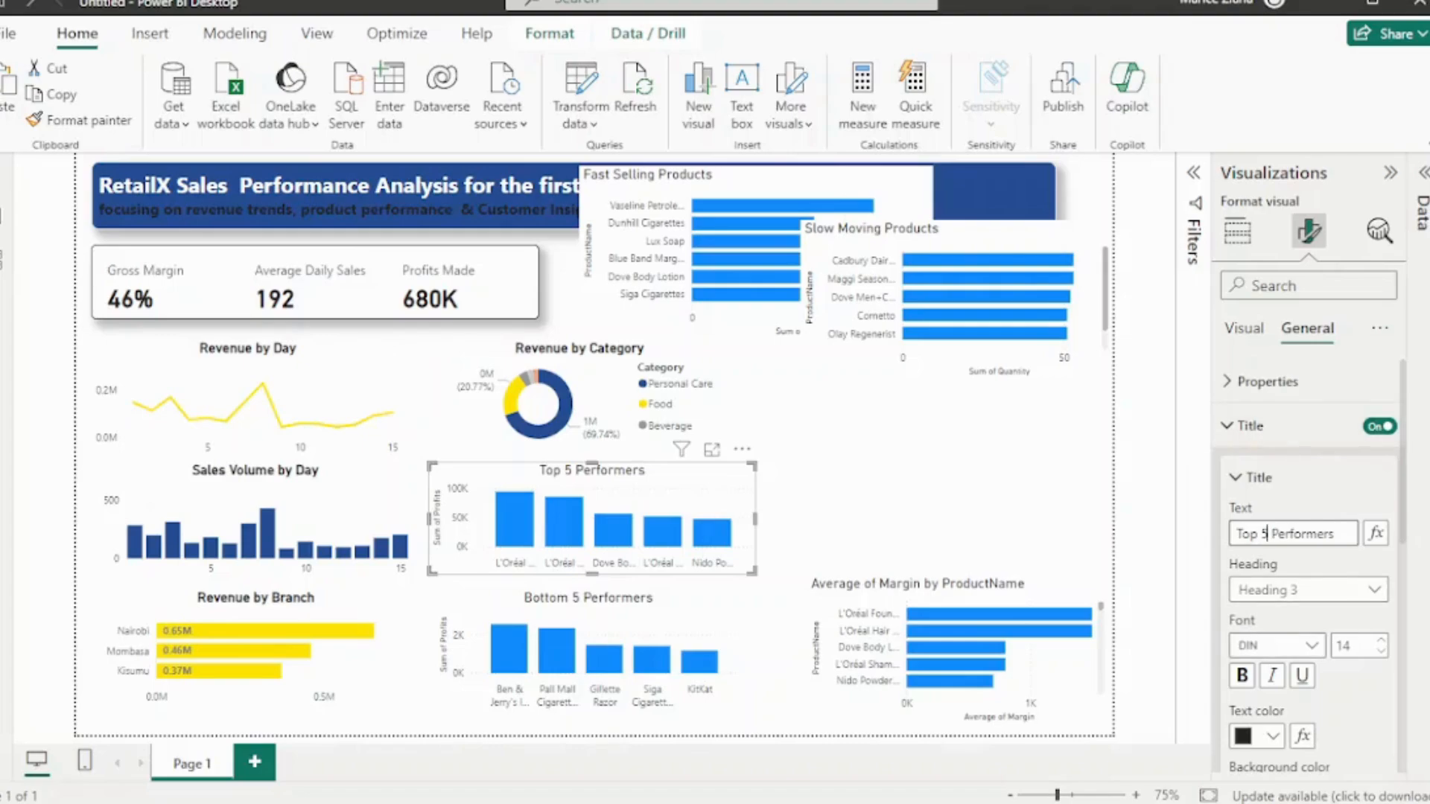
{"action": "left_click", "coordinate": [1242, 675]}
{"action": "scroll", "coordinate": [1311, 566], "scroll_direction": "down", "scroll_amount": 3}
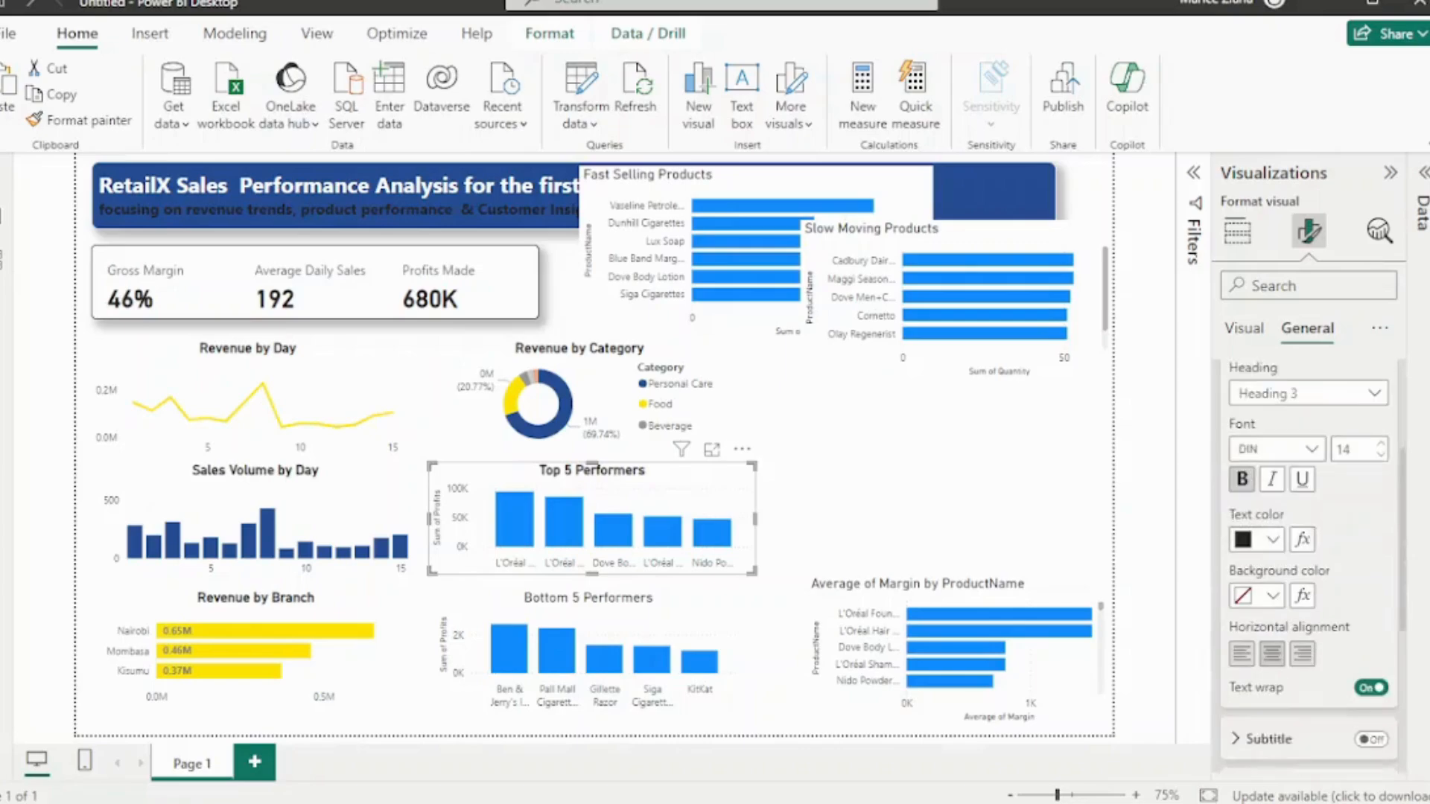
{"action": "scroll", "coordinate": [1310, 566], "scroll_direction": "up", "scroll_amount": 3}
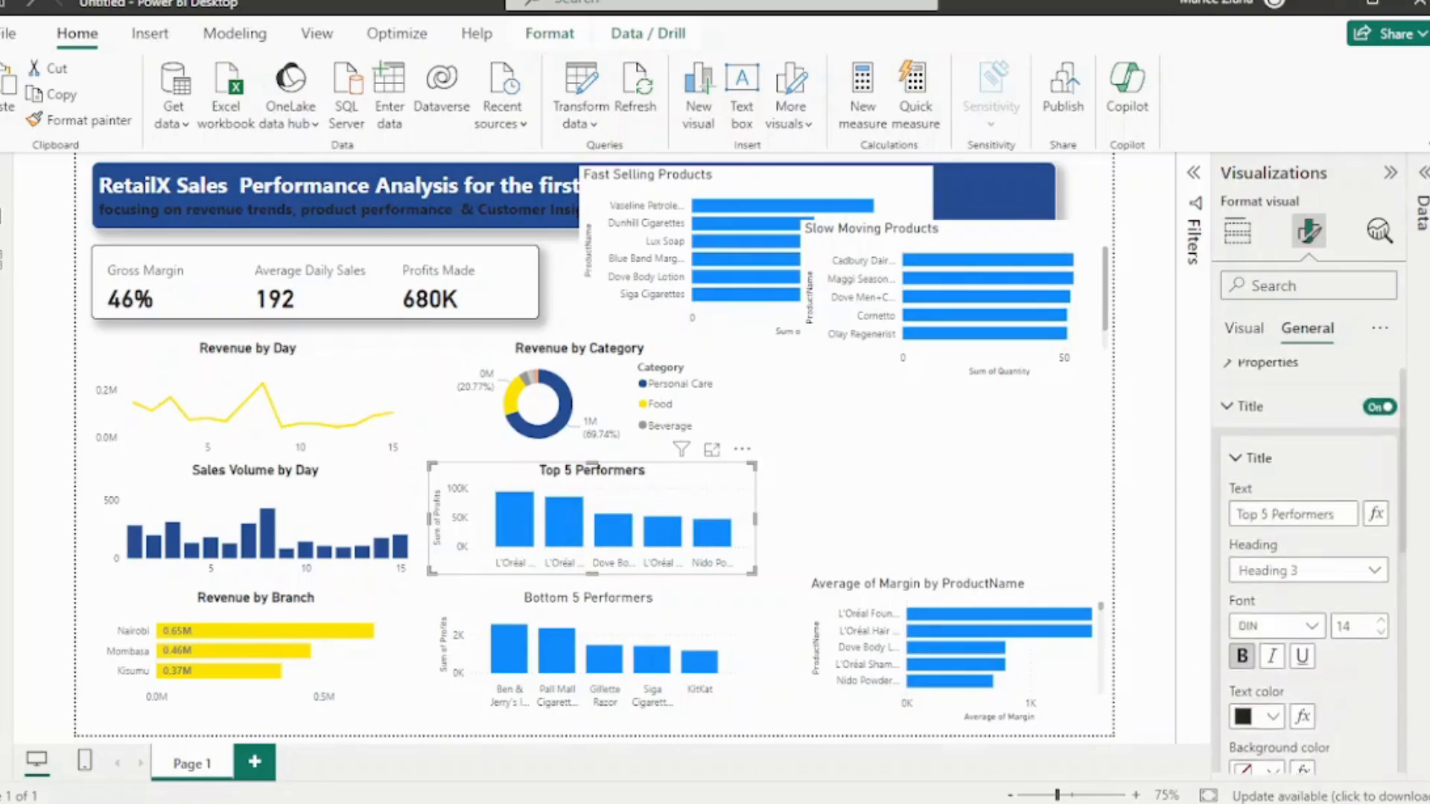
Turn off the Top 5 Performers chart's Y-axis title and enlarge the chart to fit fuller product names
{"action": "left_click", "coordinate": [1245, 328]}
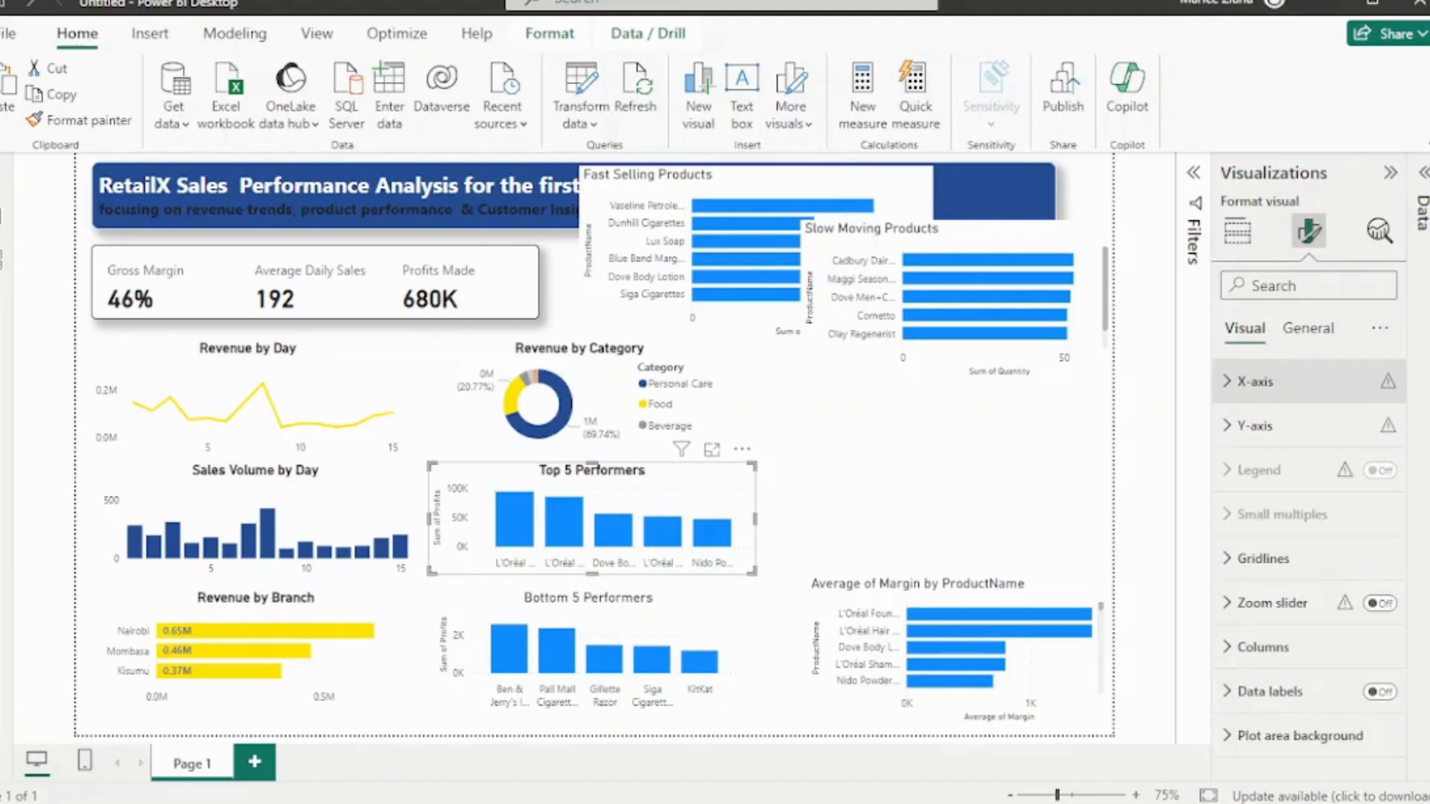
{"action": "left_click", "coordinate": [1255, 425]}
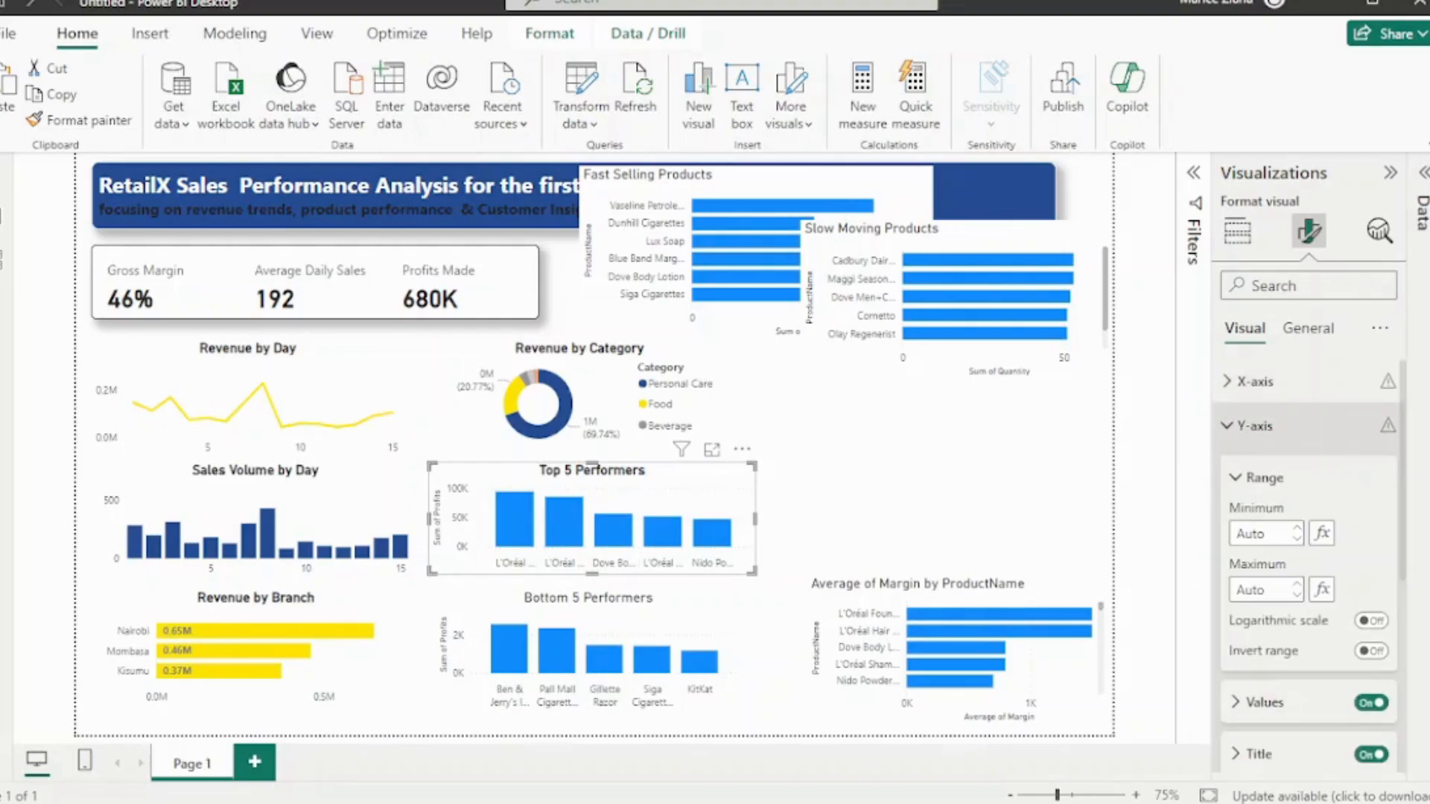
{"action": "scroll", "coordinate": [1309, 521], "scroll_direction": "down", "scroll_amount": 3}
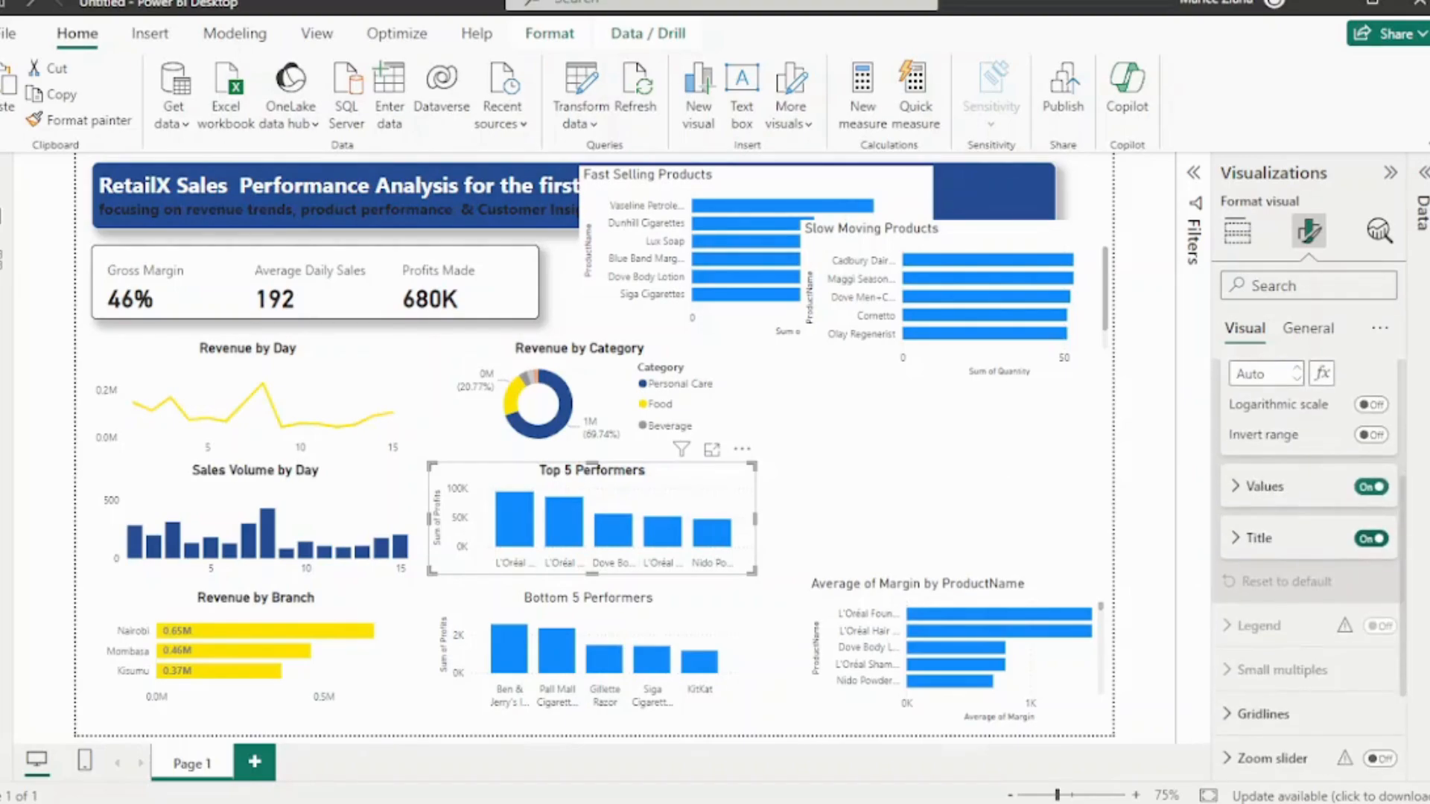
{"action": "left_click", "coordinate": [1258, 538]}
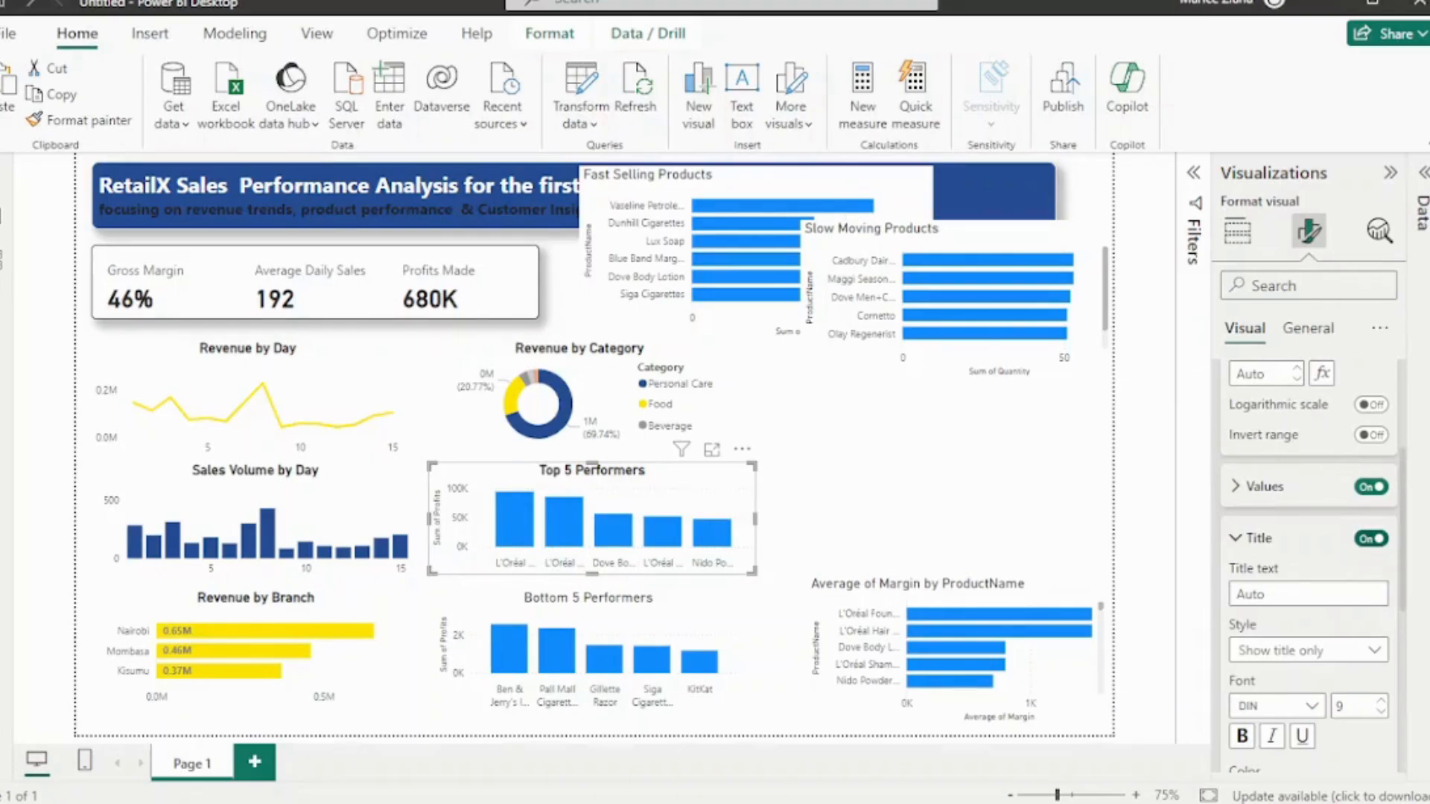
{"action": "left_click", "coordinate": [1370, 539]}
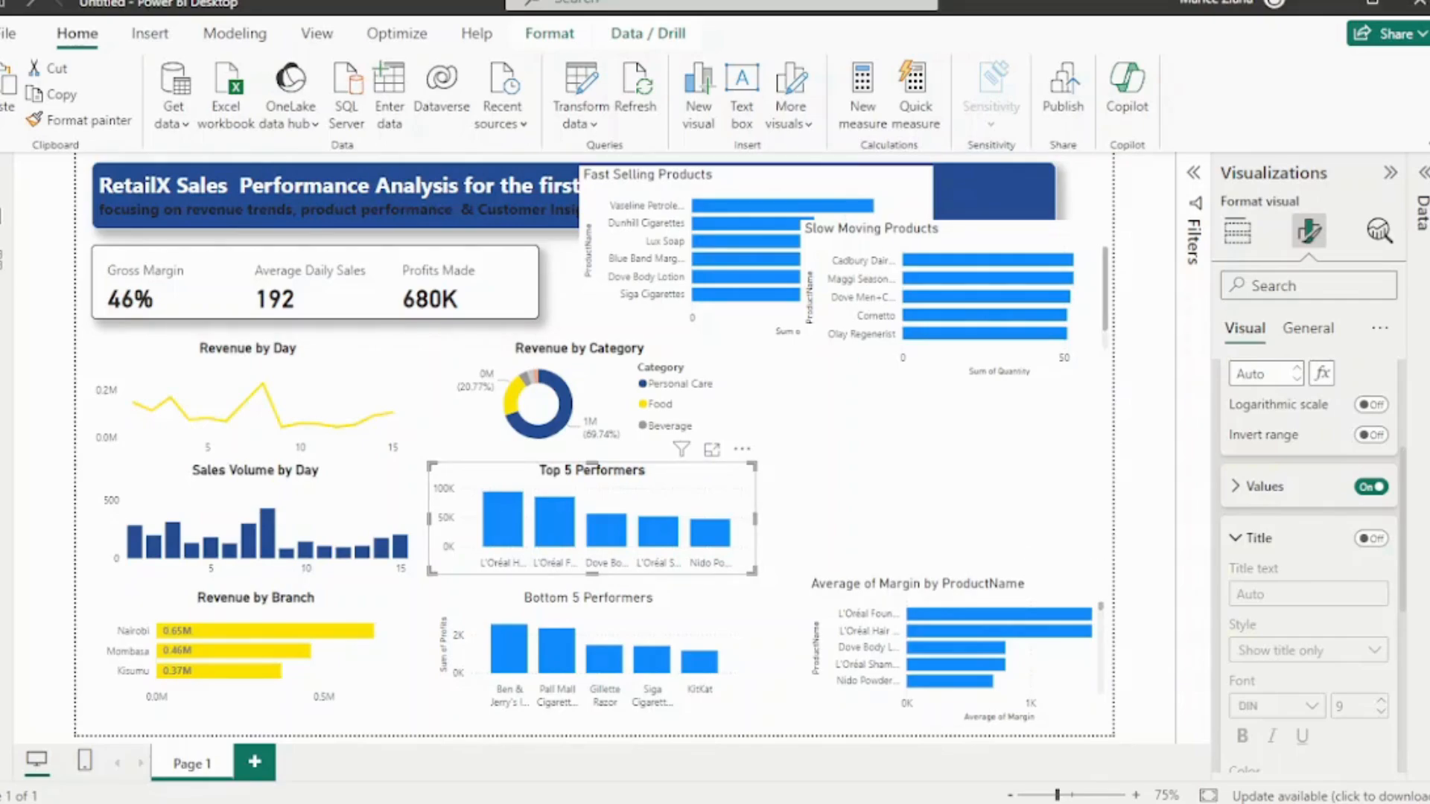
{"action": "left_click_drag", "start_coordinate": [753, 572], "coordinate": [807, 588]}
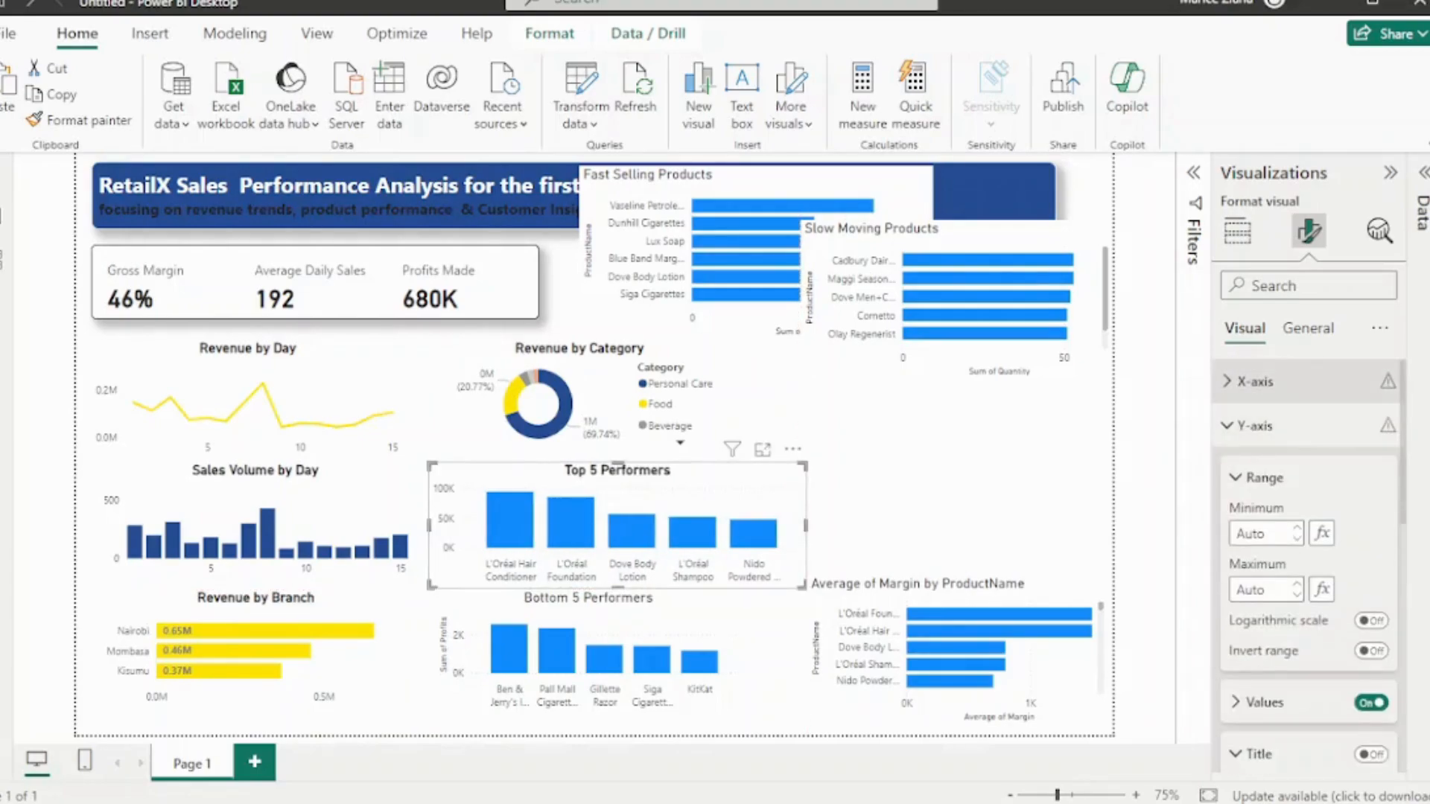
Set the Top 5 Performers chart's X-axis label color to dark grey after trying light grey
{"action": "left_click", "coordinate": [1255, 381]}
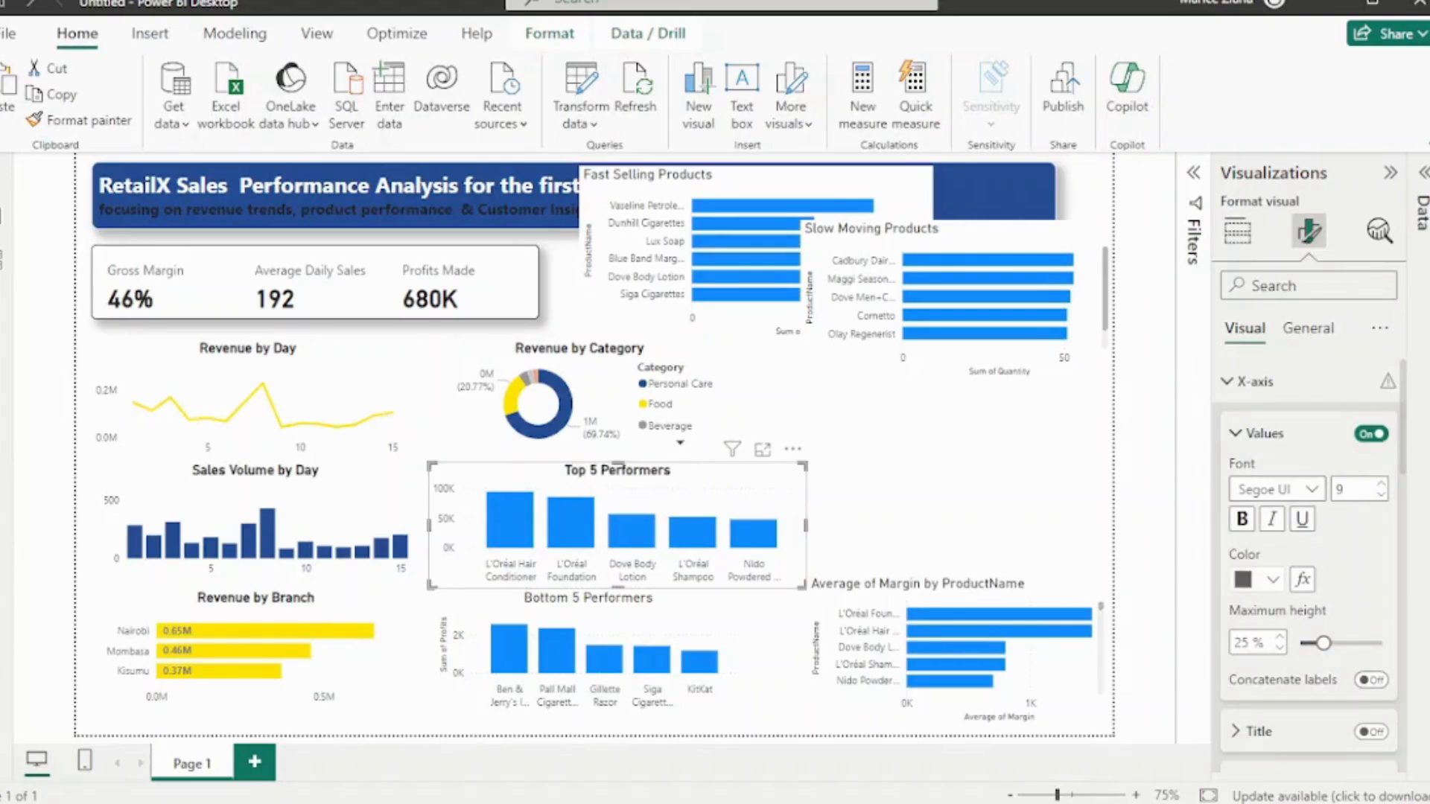
{"action": "left_click", "coordinate": [1272, 580]}
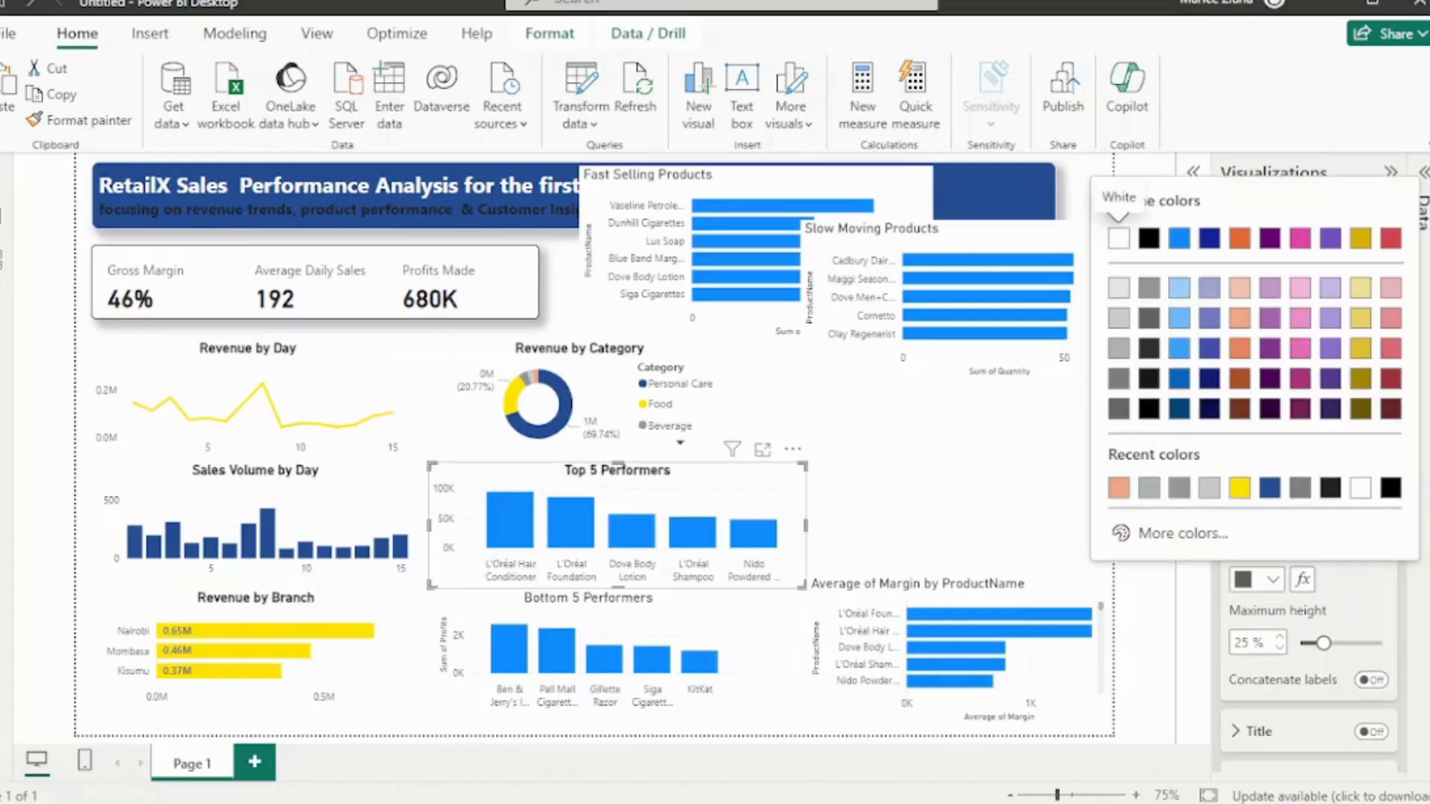
{"action": "left_click", "coordinate": [1209, 487]}
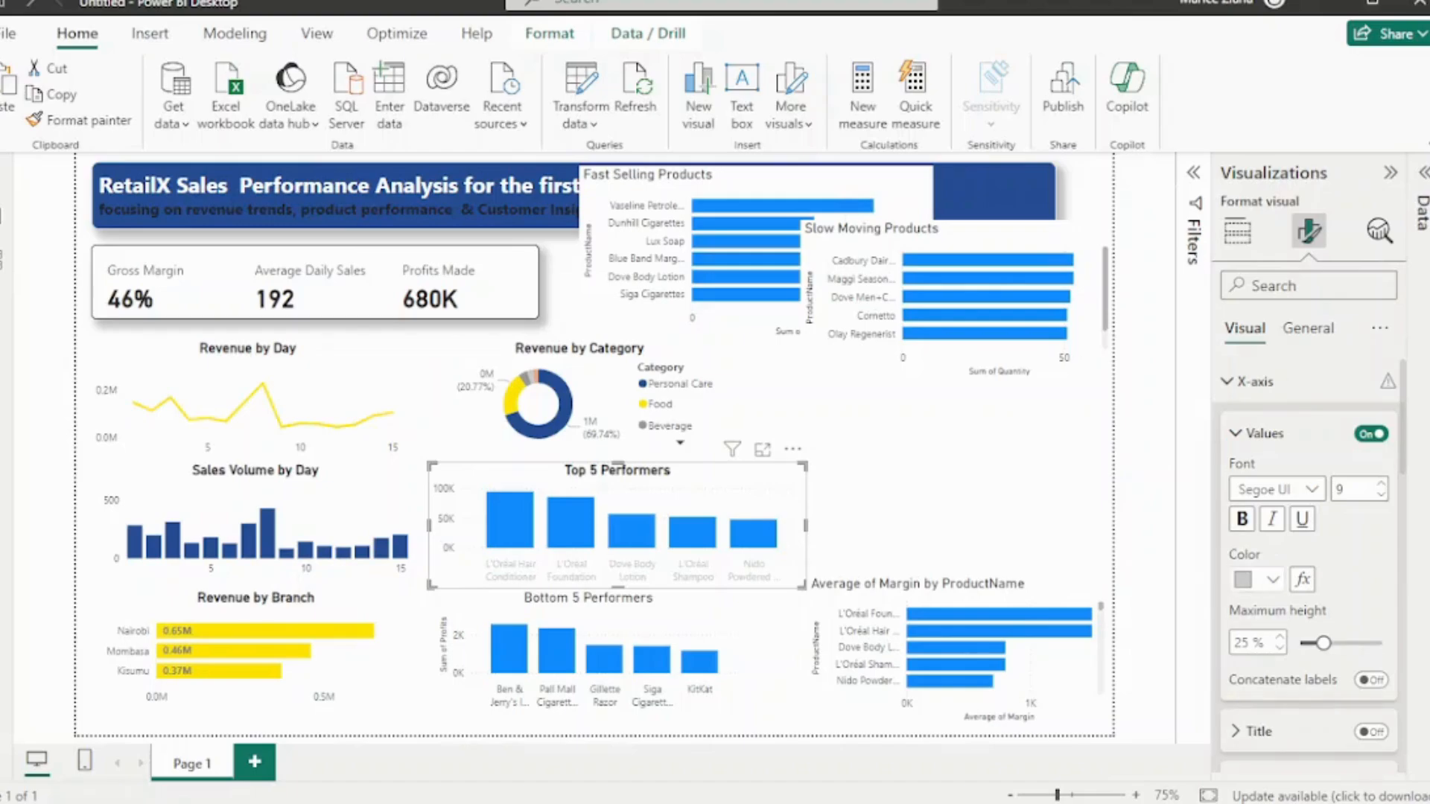
{"action": "left_click", "coordinate": [1272, 580]}
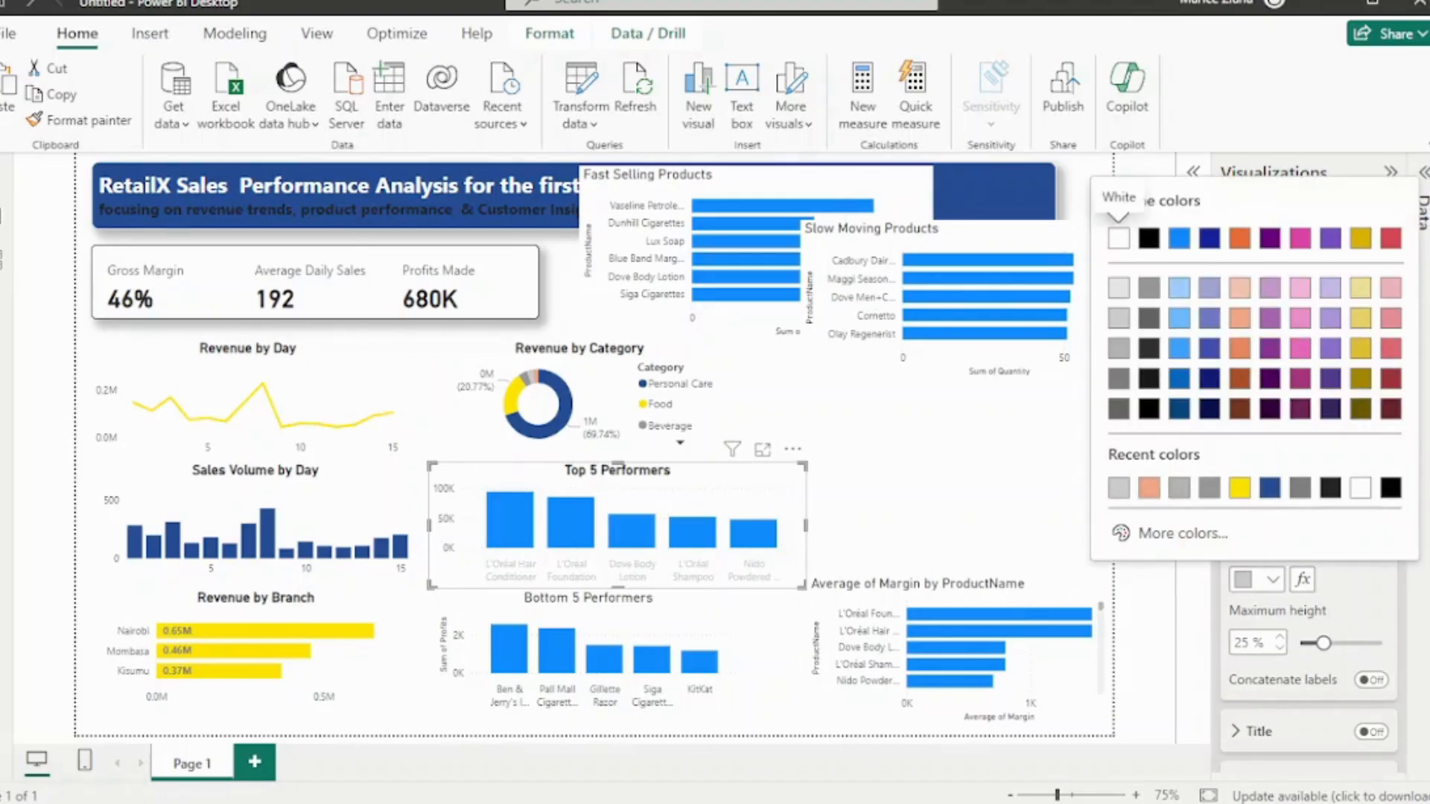
{"action": "left_click", "coordinate": [1119, 379]}
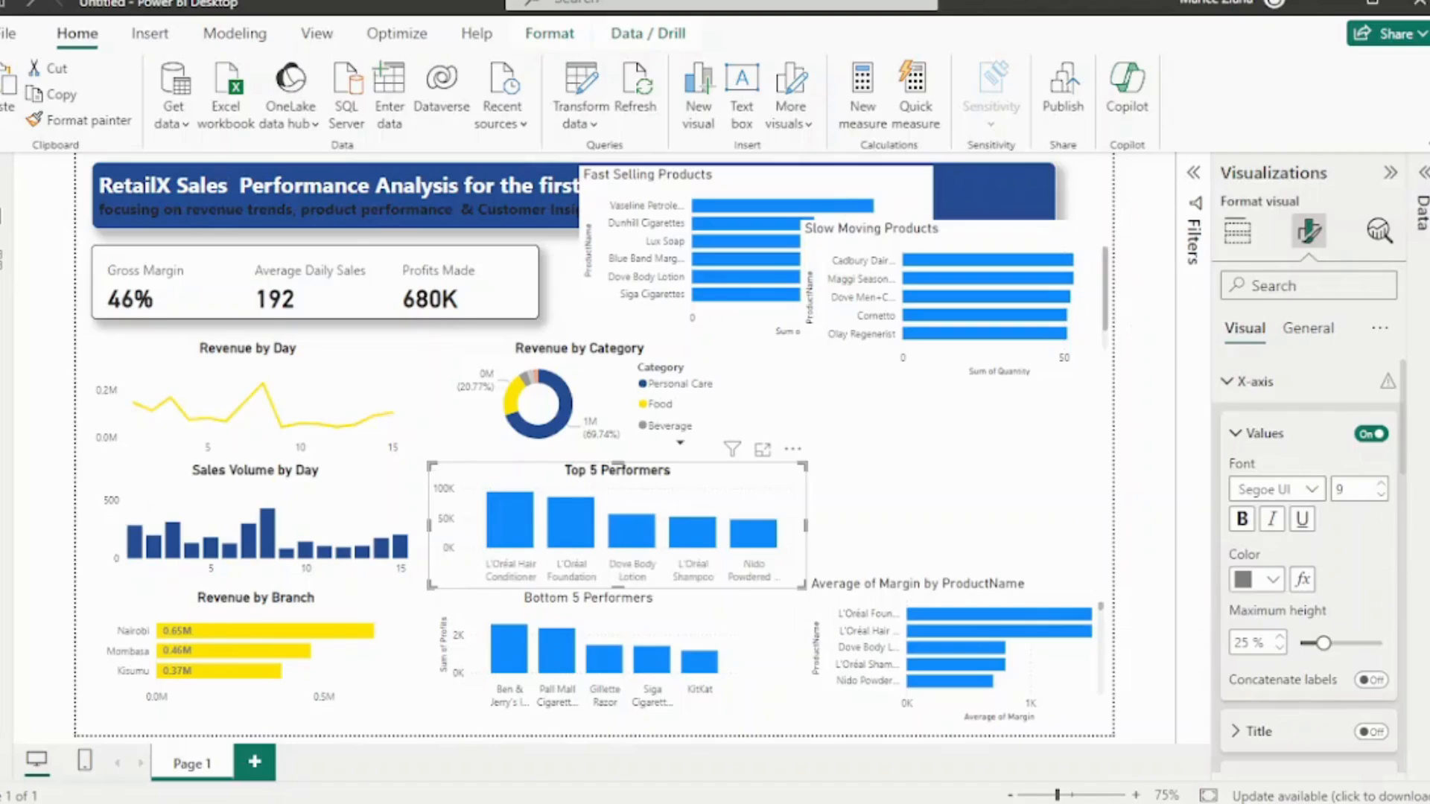
{"action": "scroll", "coordinate": [1308, 566], "scroll_direction": "down", "scroll_amount": 3}
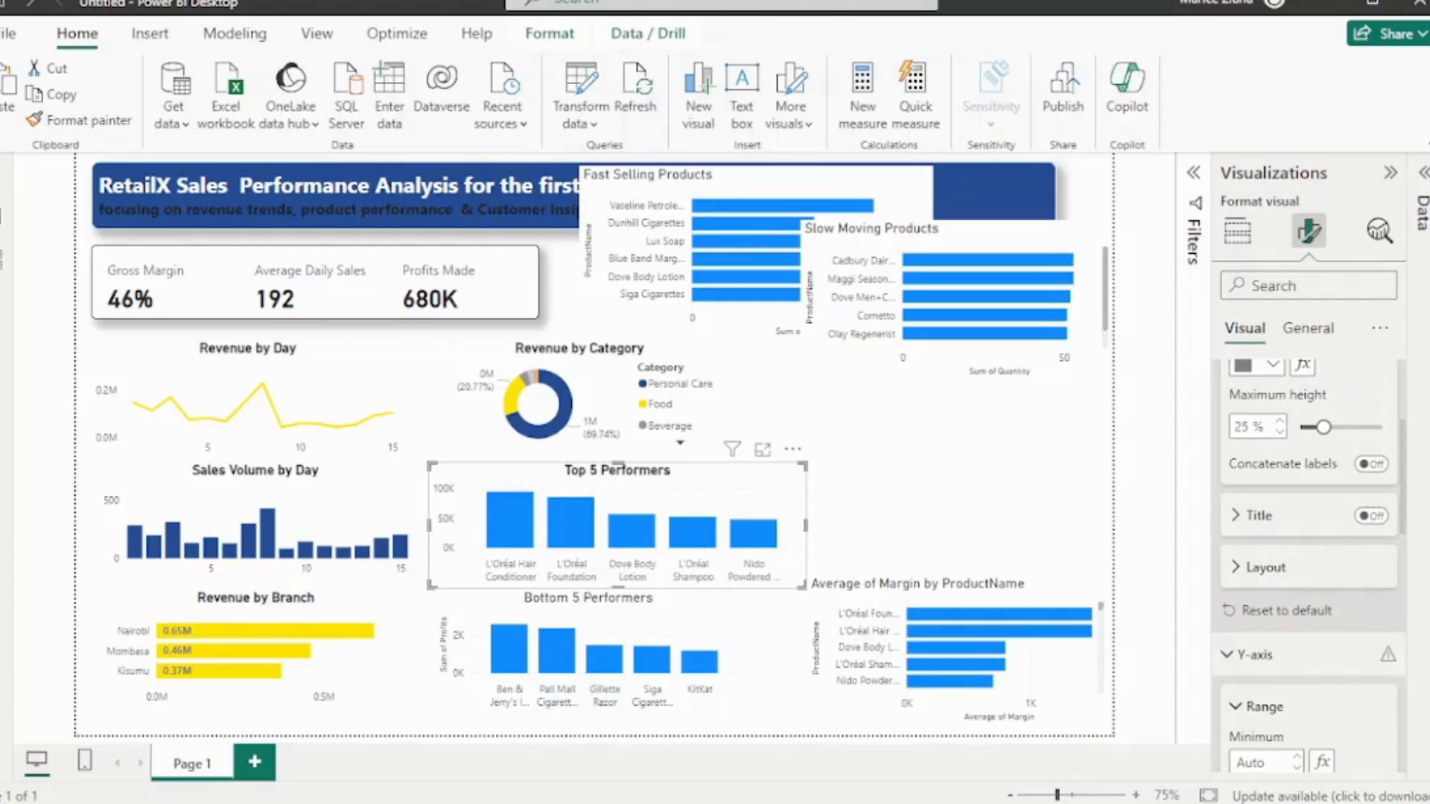
Turn off the horizontal gridlines in the Top 5 Performers chart
{"action": "scroll", "coordinate": [1308, 566], "scroll_direction": "up", "scroll_amount": 3}
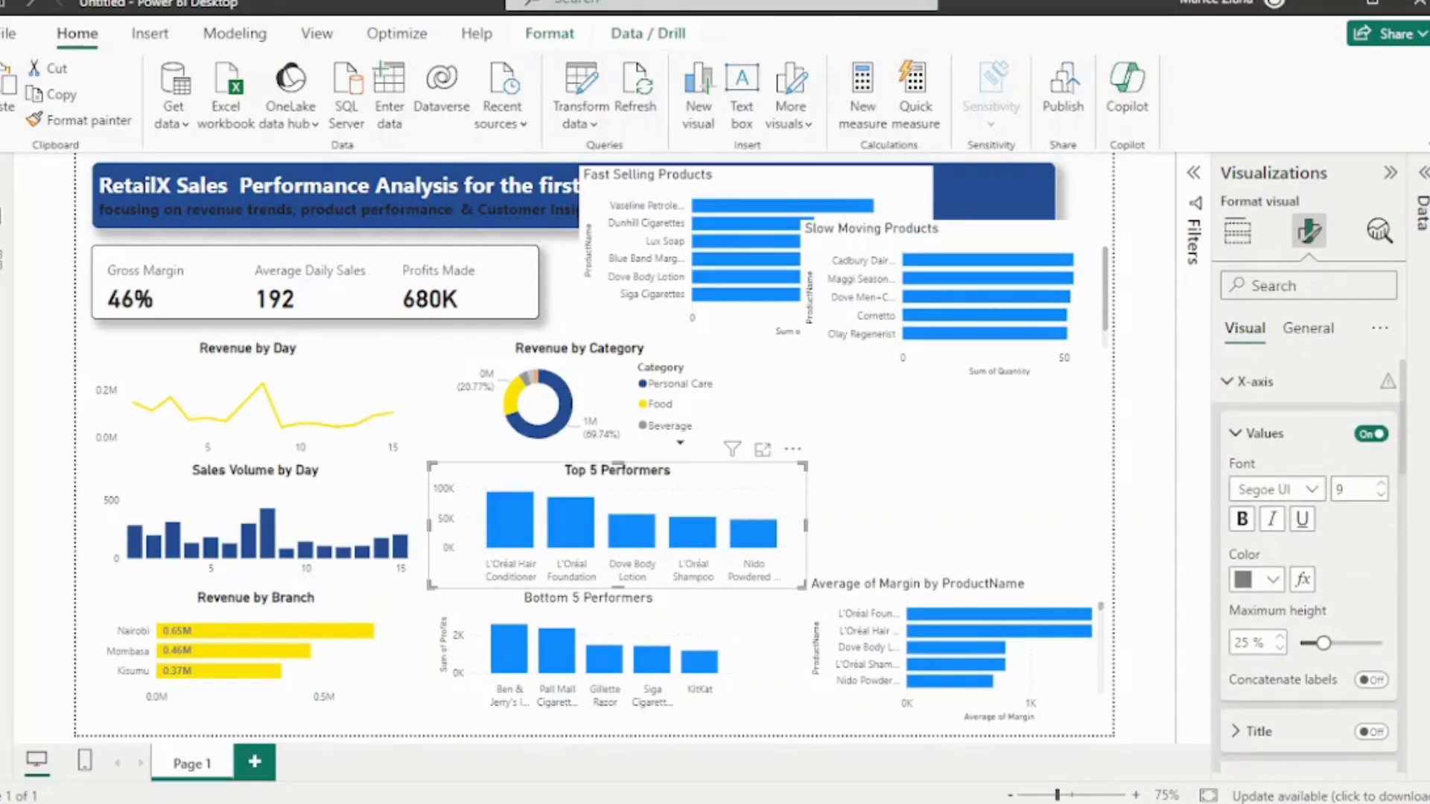
{"action": "left_click", "coordinate": [1237, 433]}
{"action": "left_click", "coordinate": [1255, 381]}
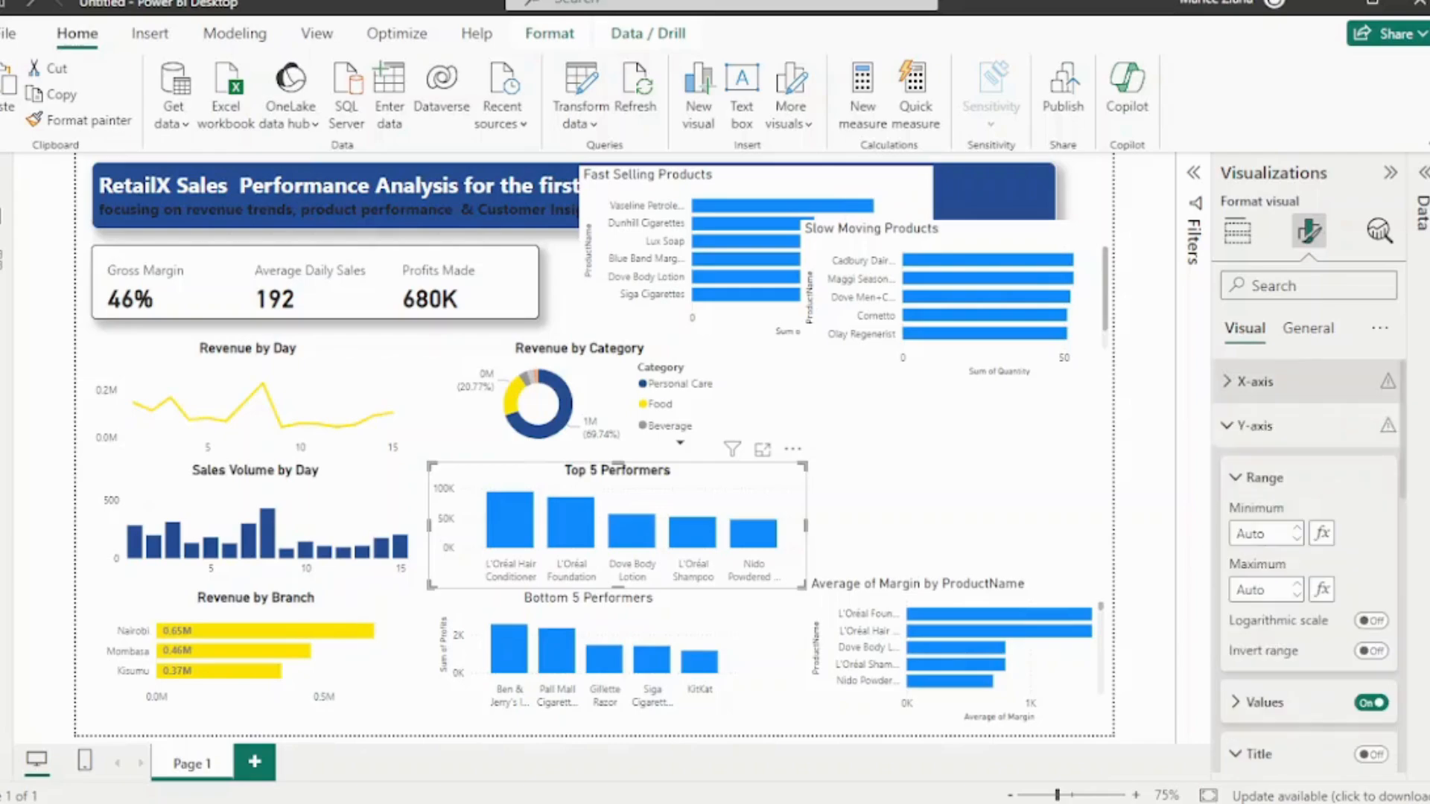
{"action": "left_click", "coordinate": [1255, 425]}
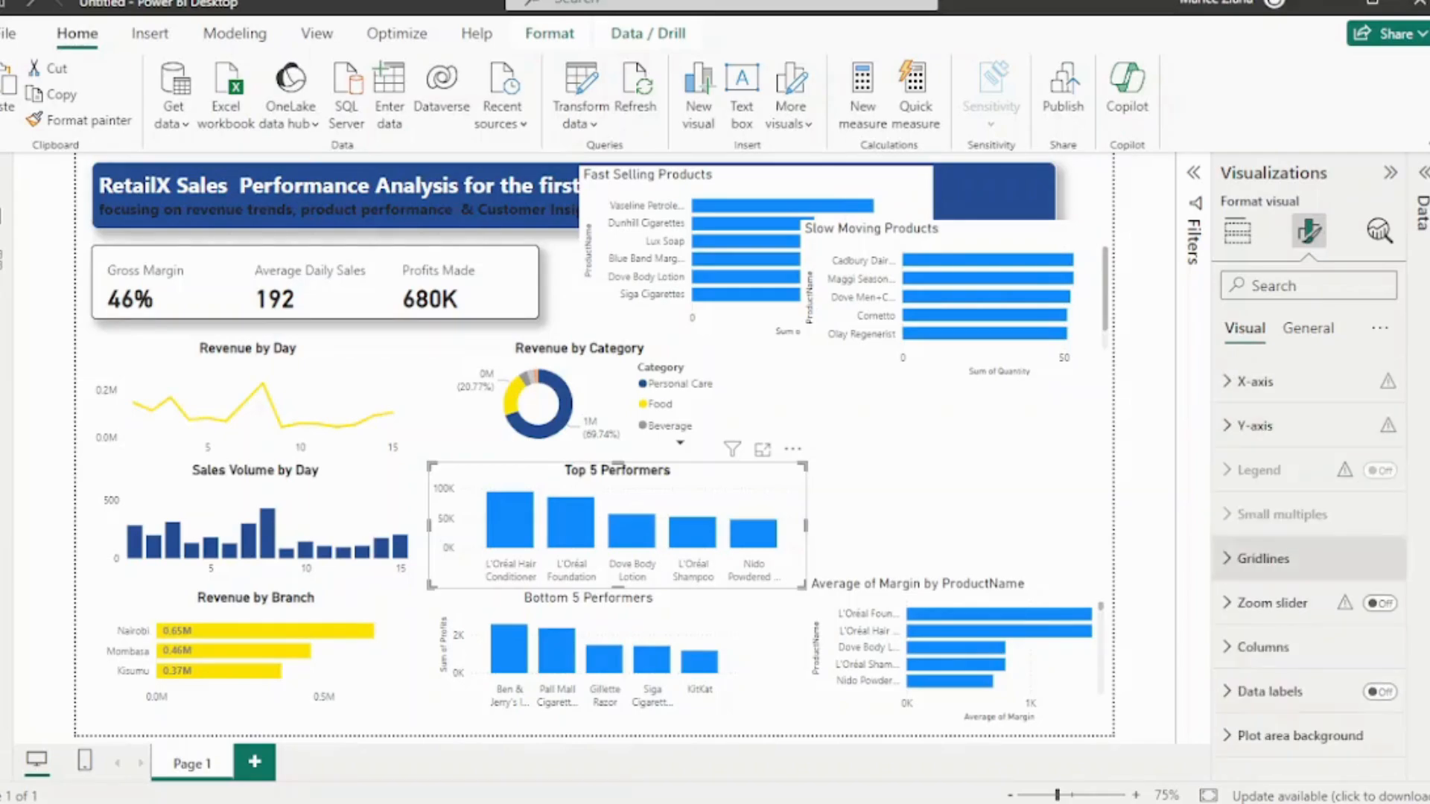
{"action": "left_click", "coordinate": [1263, 559]}
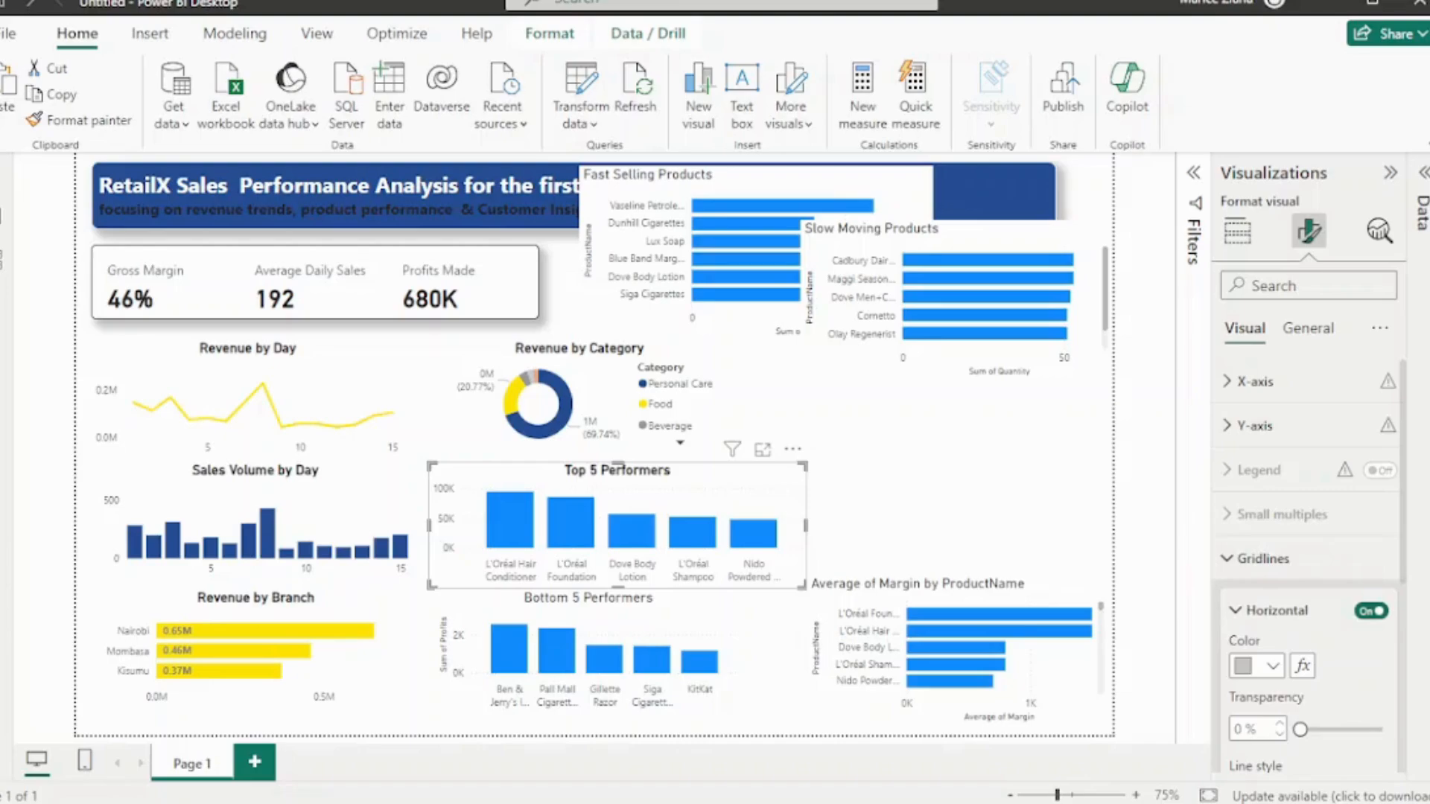
{"action": "left_click", "coordinate": [1371, 610]}
{"action": "scroll", "coordinate": [1371, 611], "scroll_direction": "down", "scroll_amount": 3}
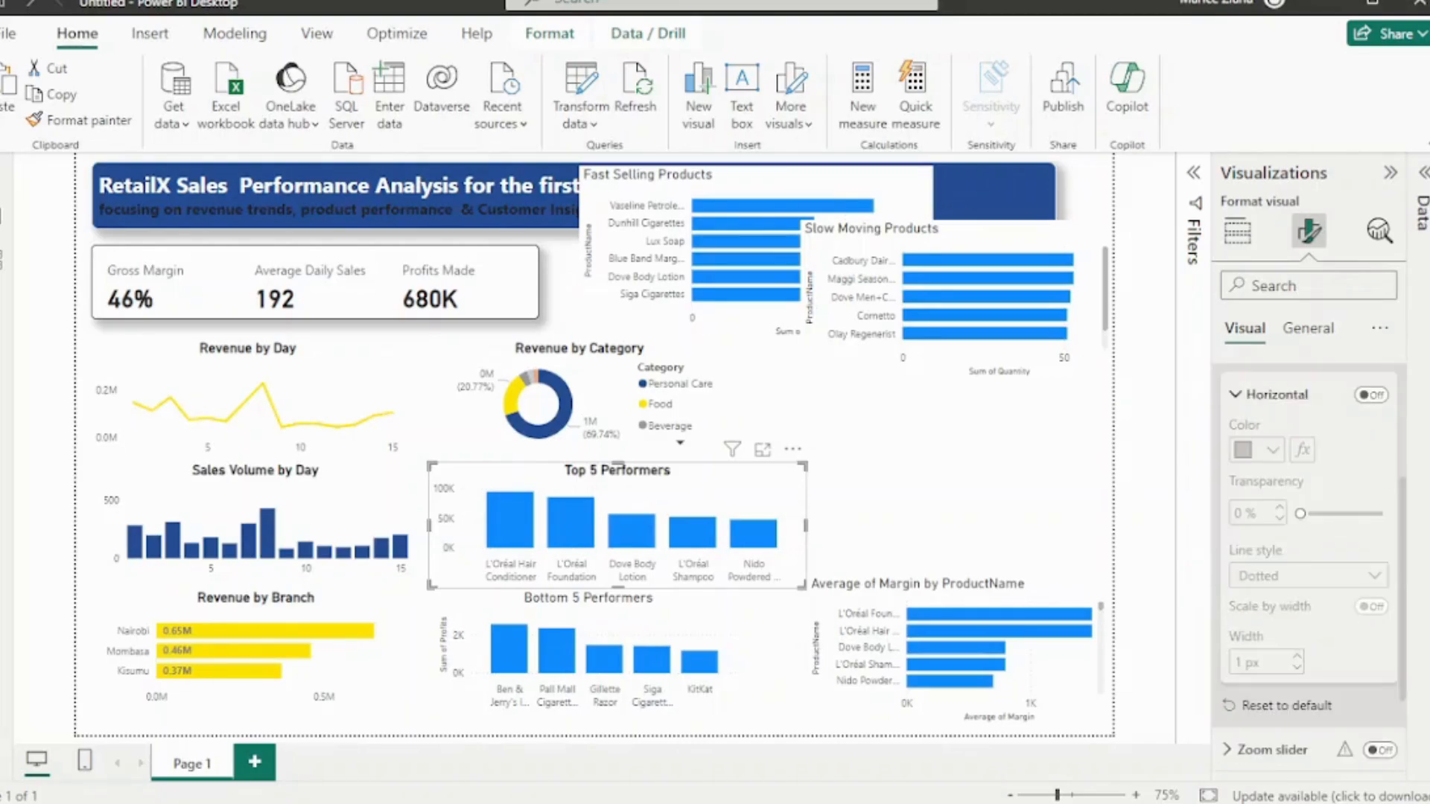
{"action": "left_click", "coordinate": [1258, 395]}
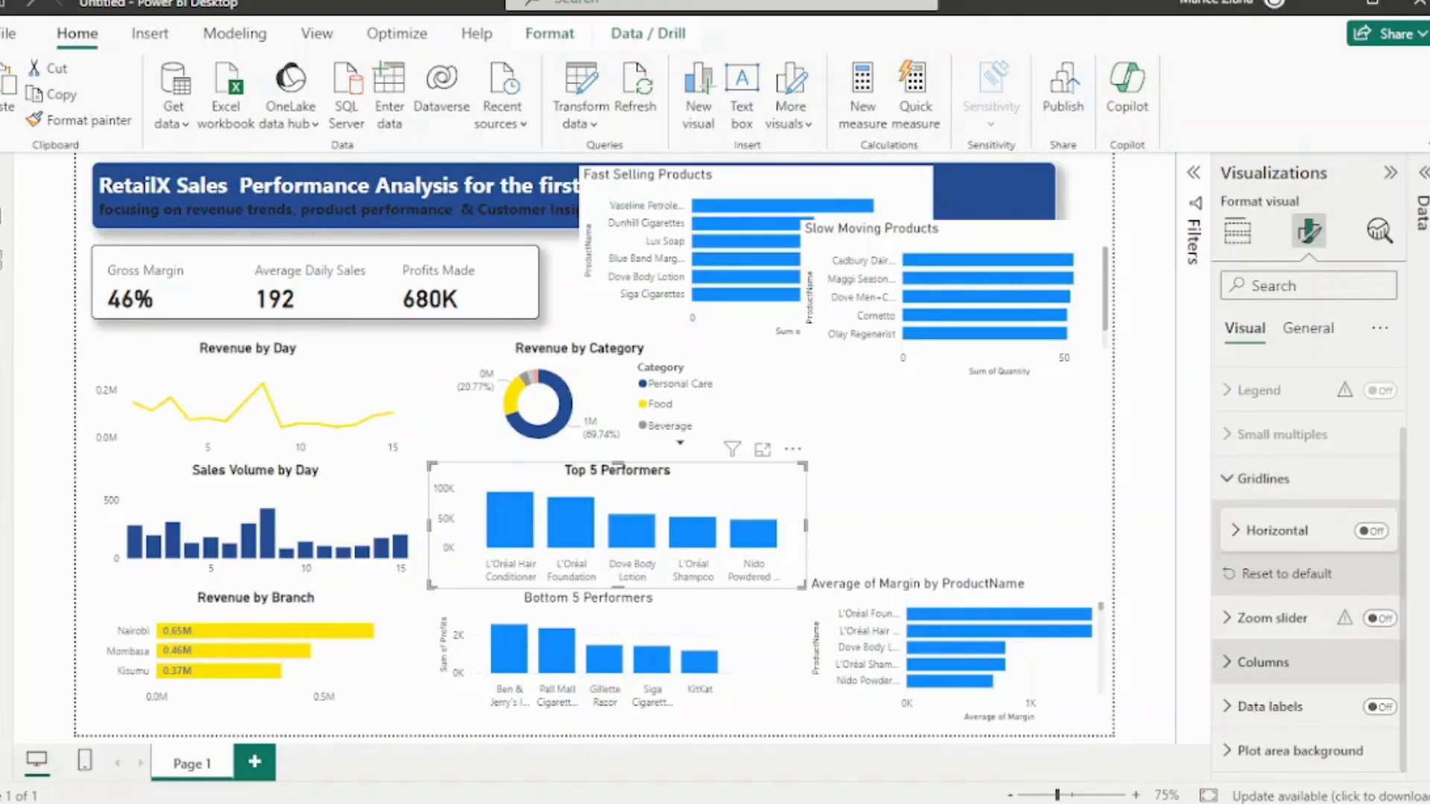
Set the Top 5 Performers chart's column color to the recently used yellow and deselect the chart
{"action": "left_click", "coordinate": [1263, 662]}
{"action": "scroll", "coordinate": [1308, 566], "scroll_direction": "down", "scroll_amount": 3}
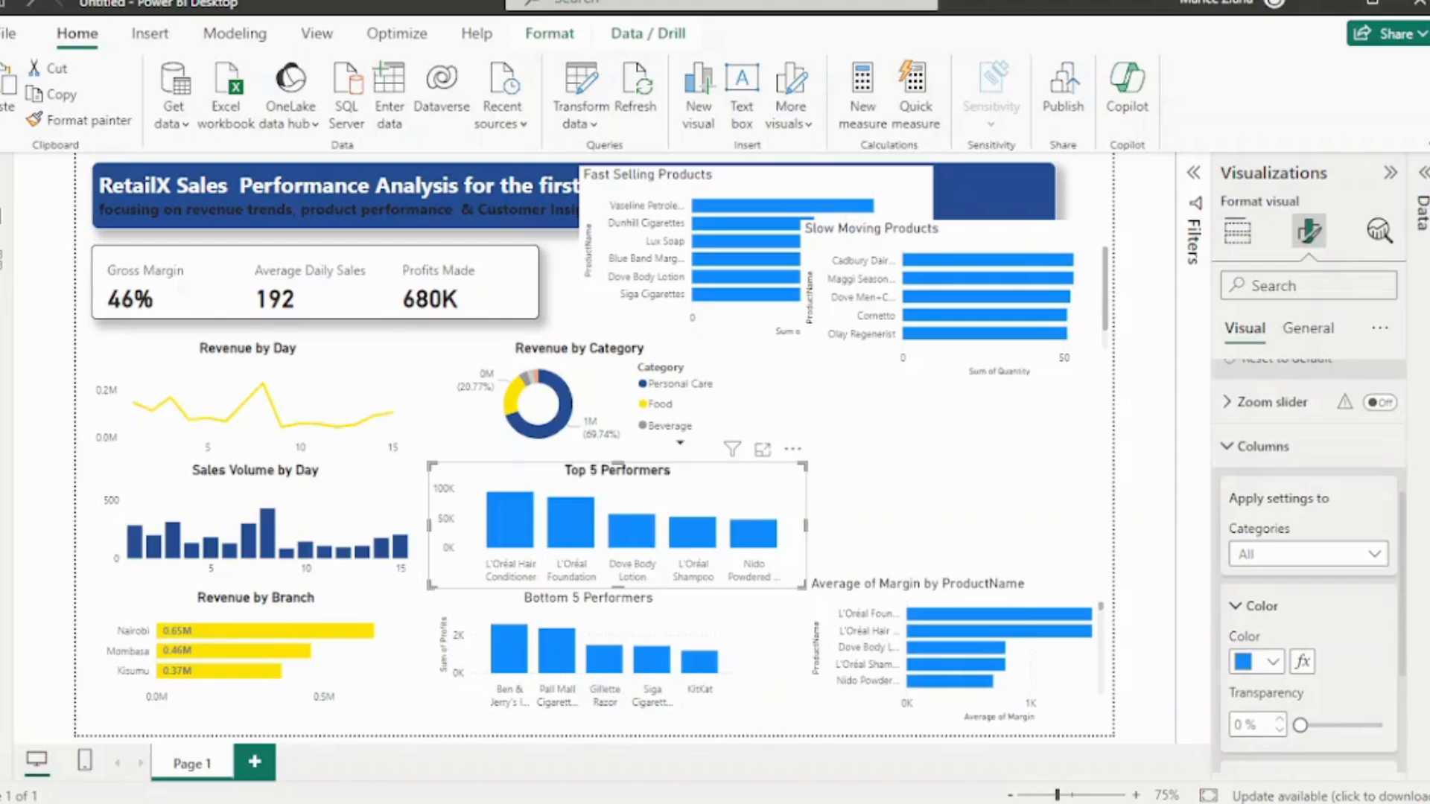
{"action": "left_click", "coordinate": [1259, 661]}
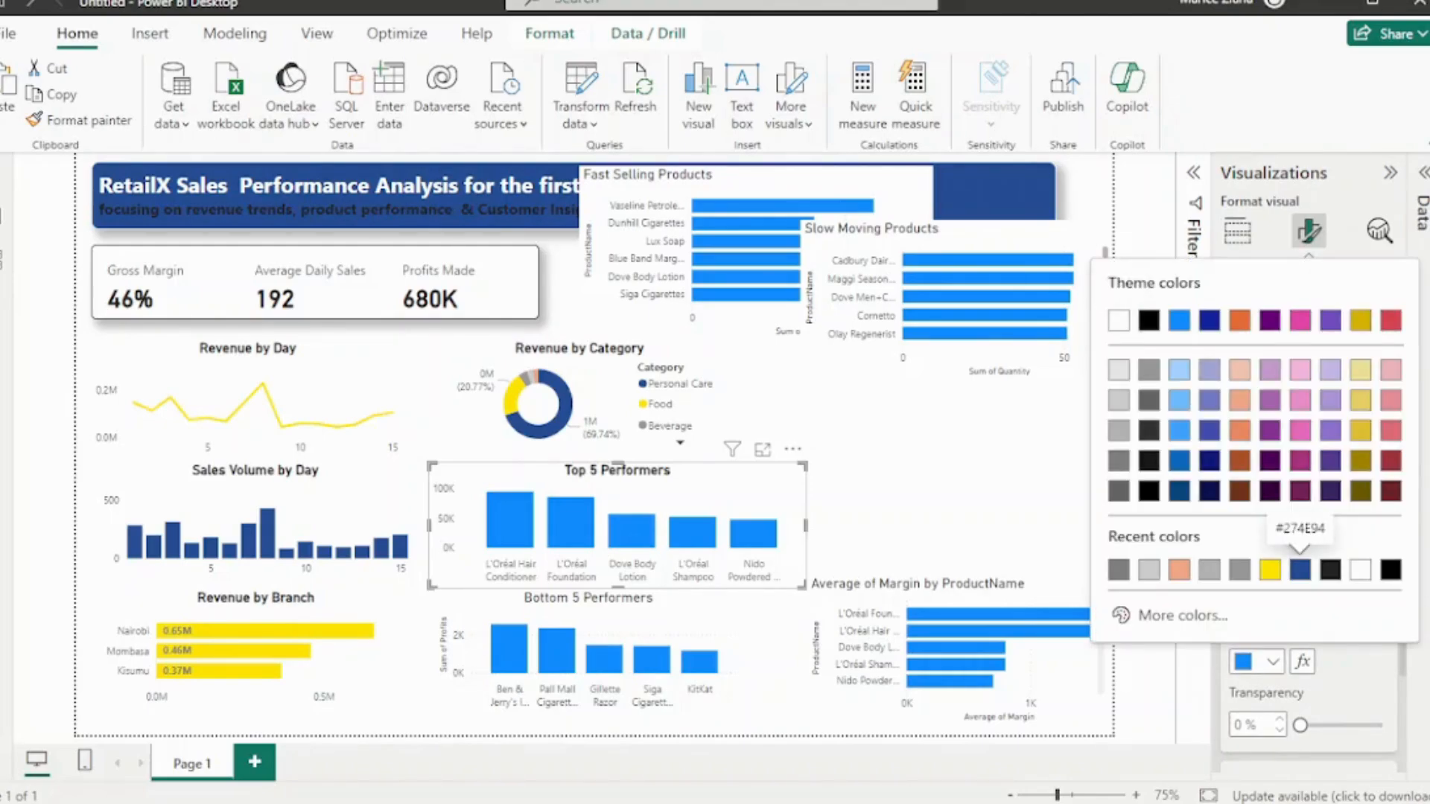
{"action": "left_click", "coordinate": [1270, 569]}
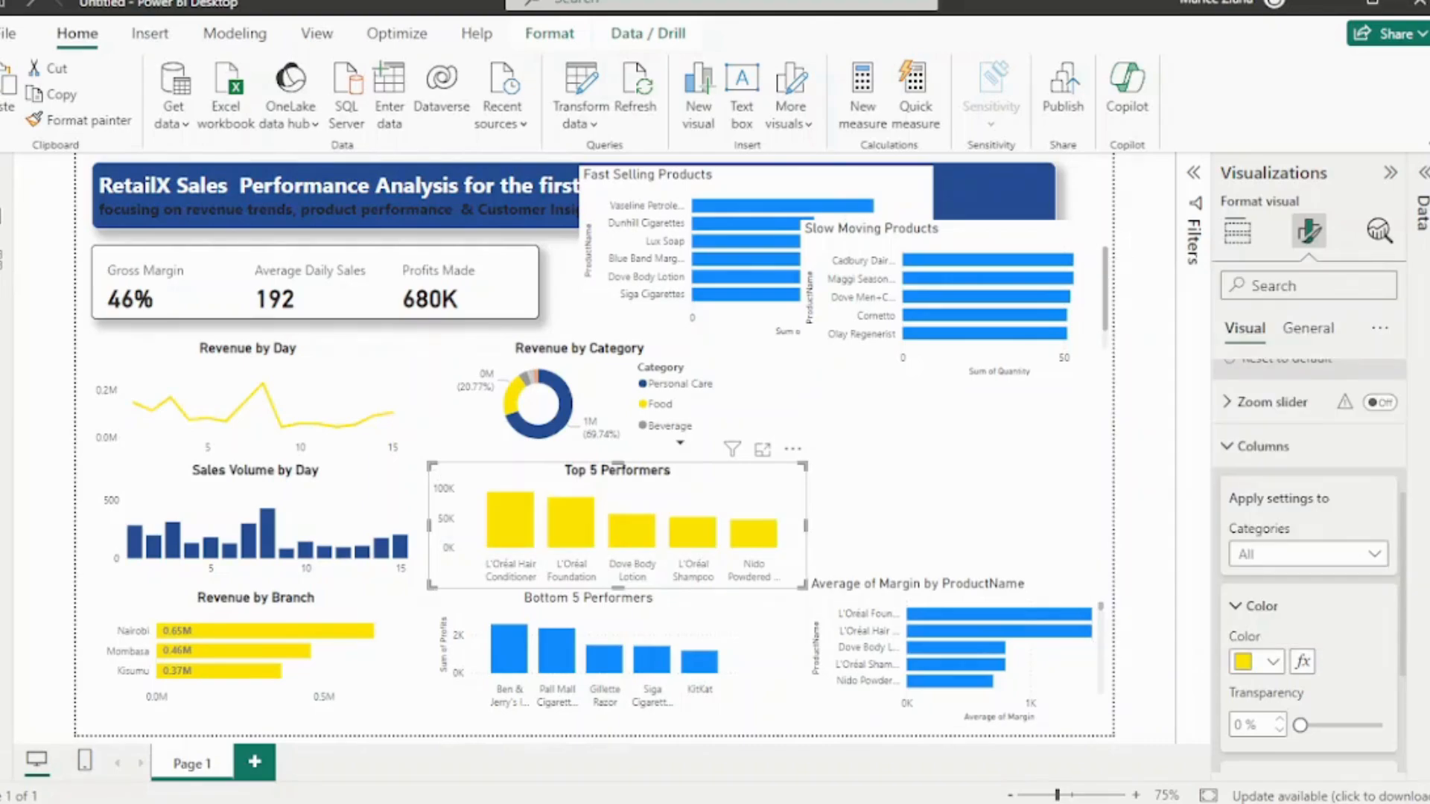
{"action": "left_click", "coordinate": [956, 477]}
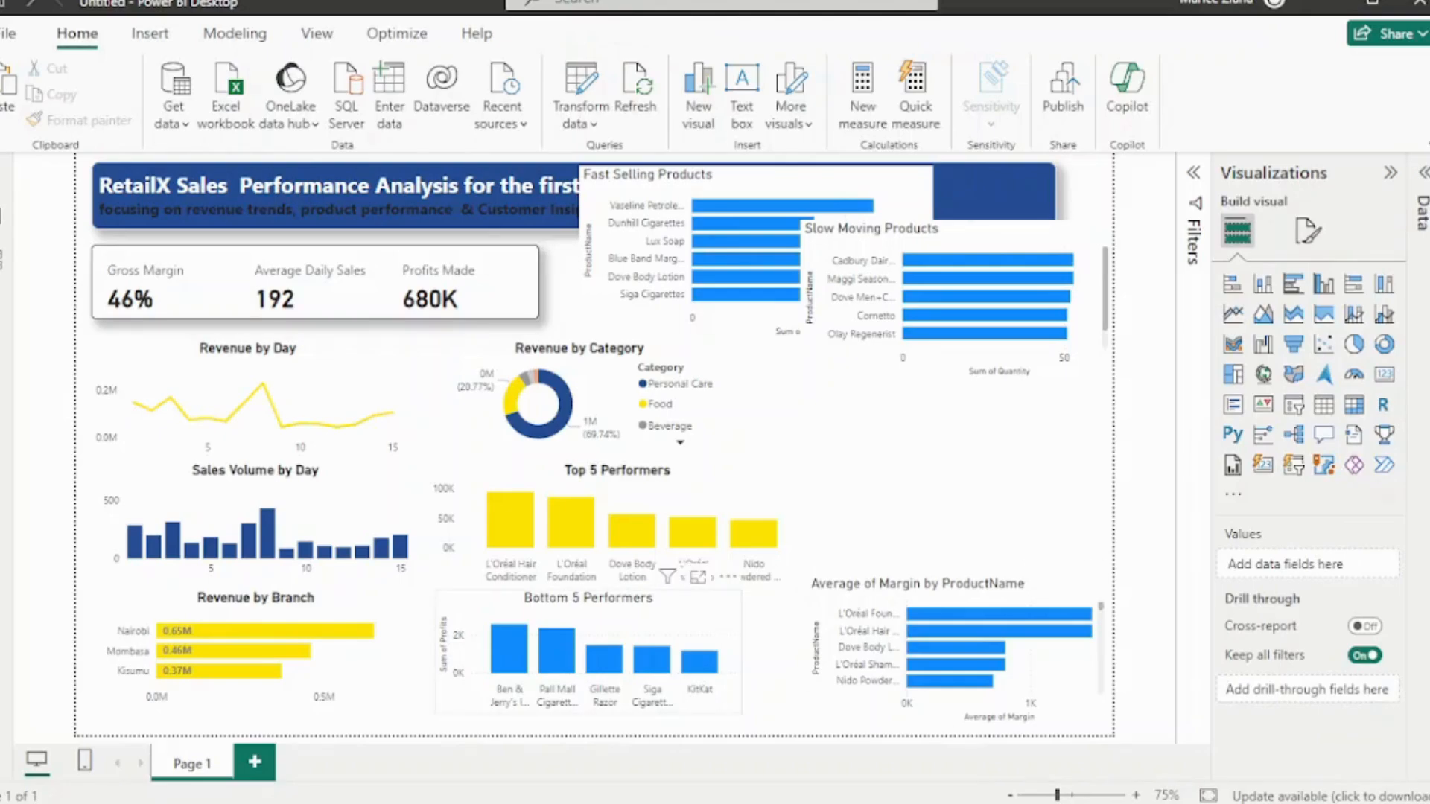
Shift the Bottom 5 Performers chart slightly down, widen it to fit fuller product names, and make its title bold
{"action": "mouse_move", "coordinate": [605, 611]}
{"action": "left_mouse_down"}
{"action": "mouse_move", "coordinate": [643, 623]}
{"action": "mouse_move", "coordinate": [619, 623]}
{"action": "left_mouse_up"}
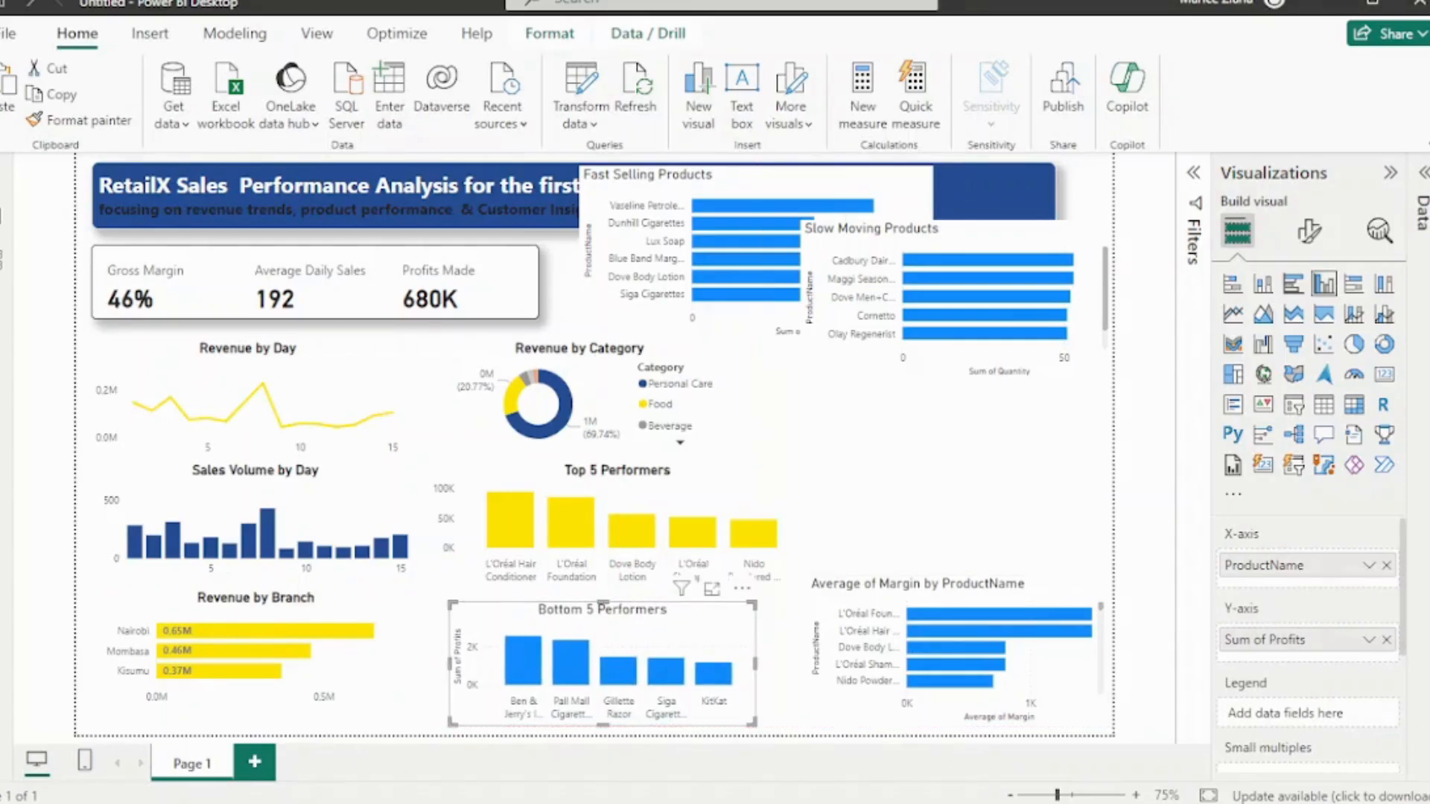
{"action": "left_click_drag", "start_coordinate": [755, 663], "coordinate": [788, 663]}
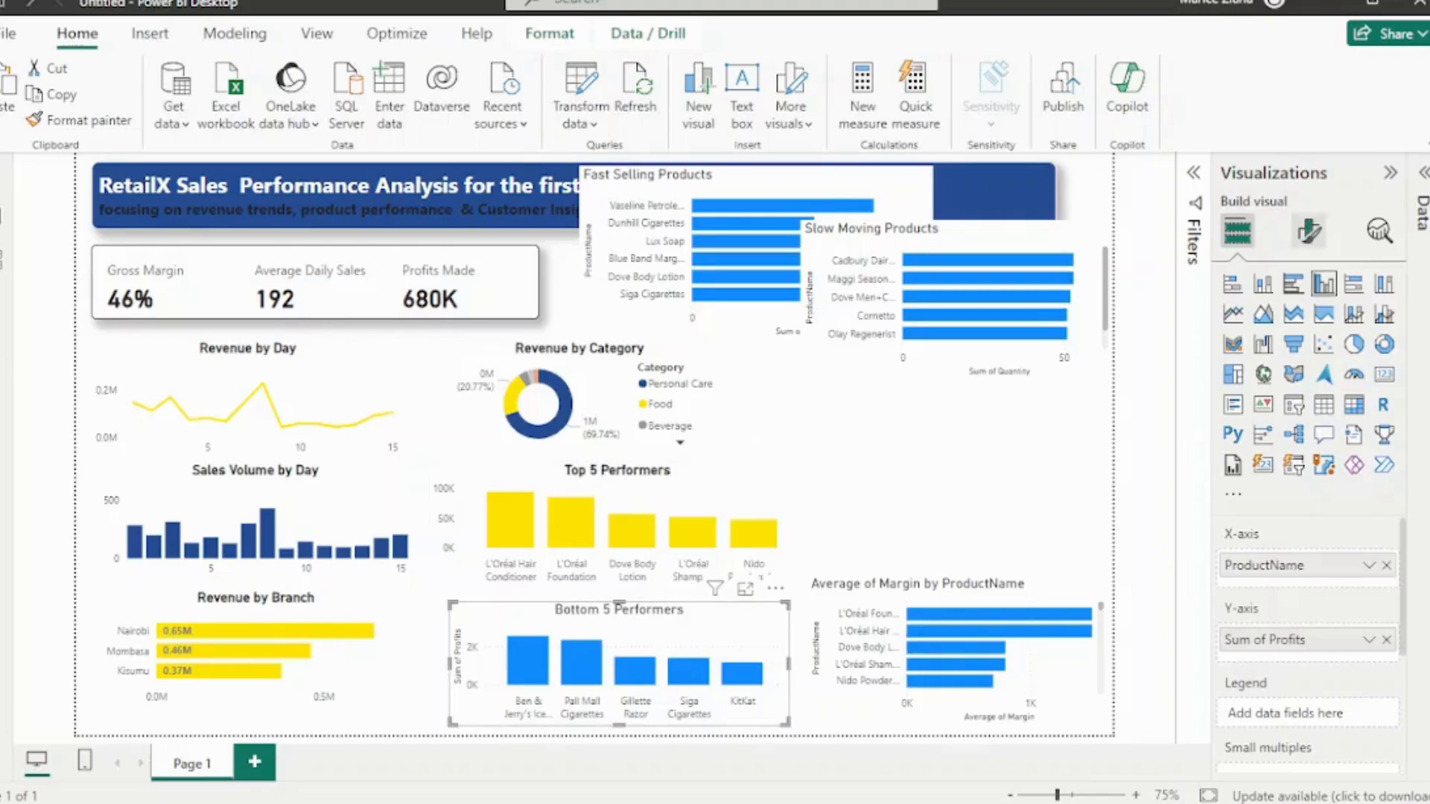
{"action": "left_click", "coordinate": [1308, 231]}
{"action": "left_click", "coordinate": [1308, 328]}
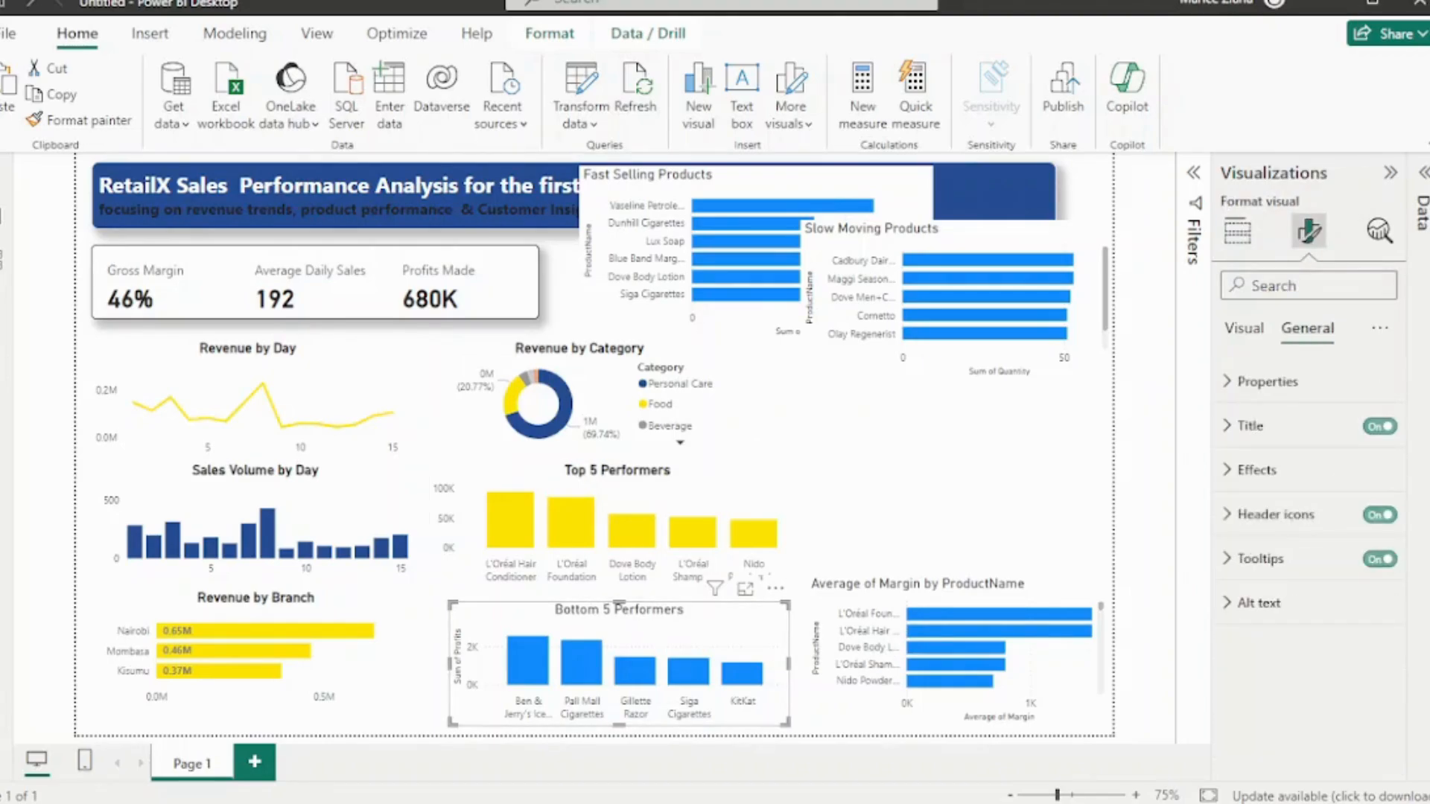
{"action": "left_click", "coordinate": [1250, 425]}
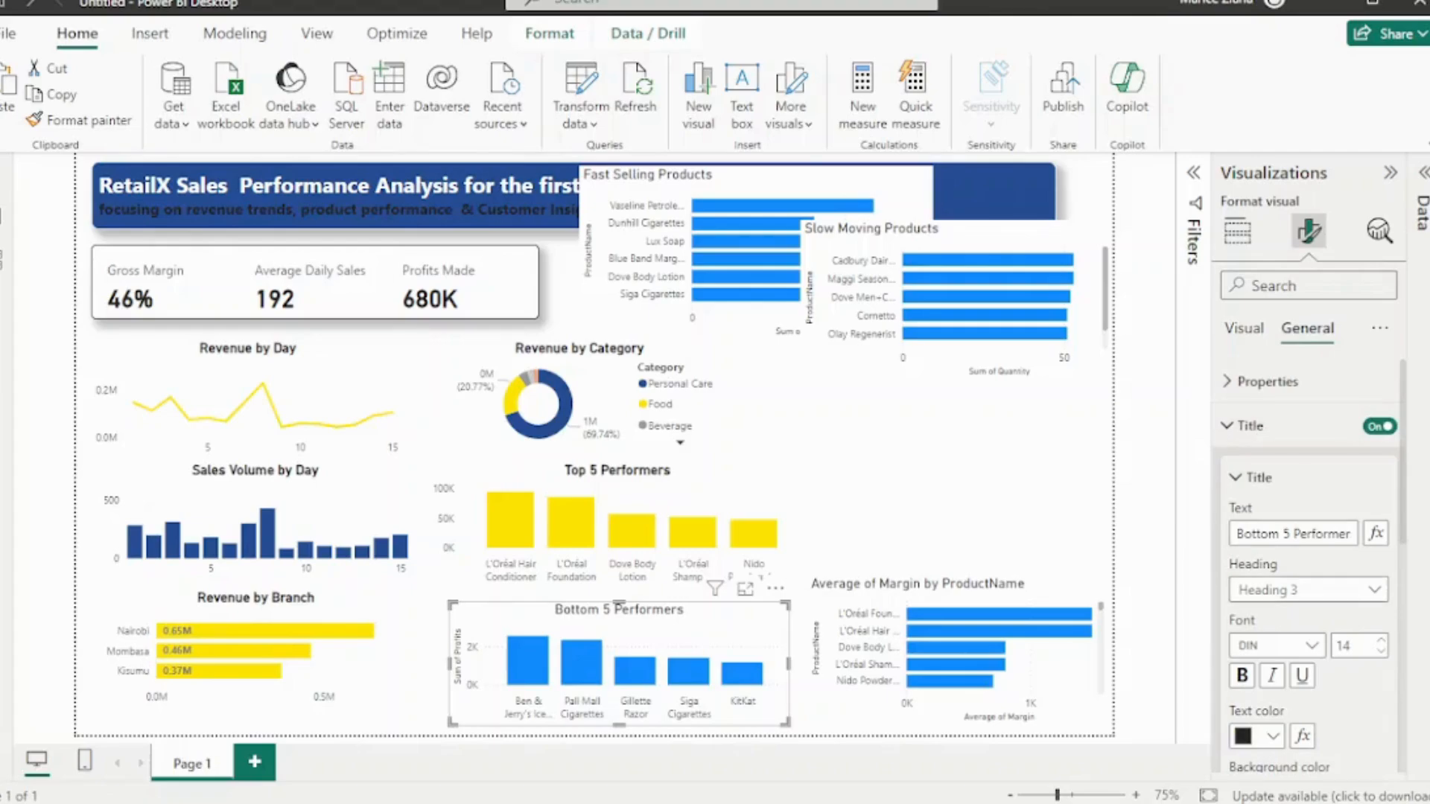
{"action": "scroll", "coordinate": [1302, 567], "scroll_direction": "down", "scroll_amount": 2}
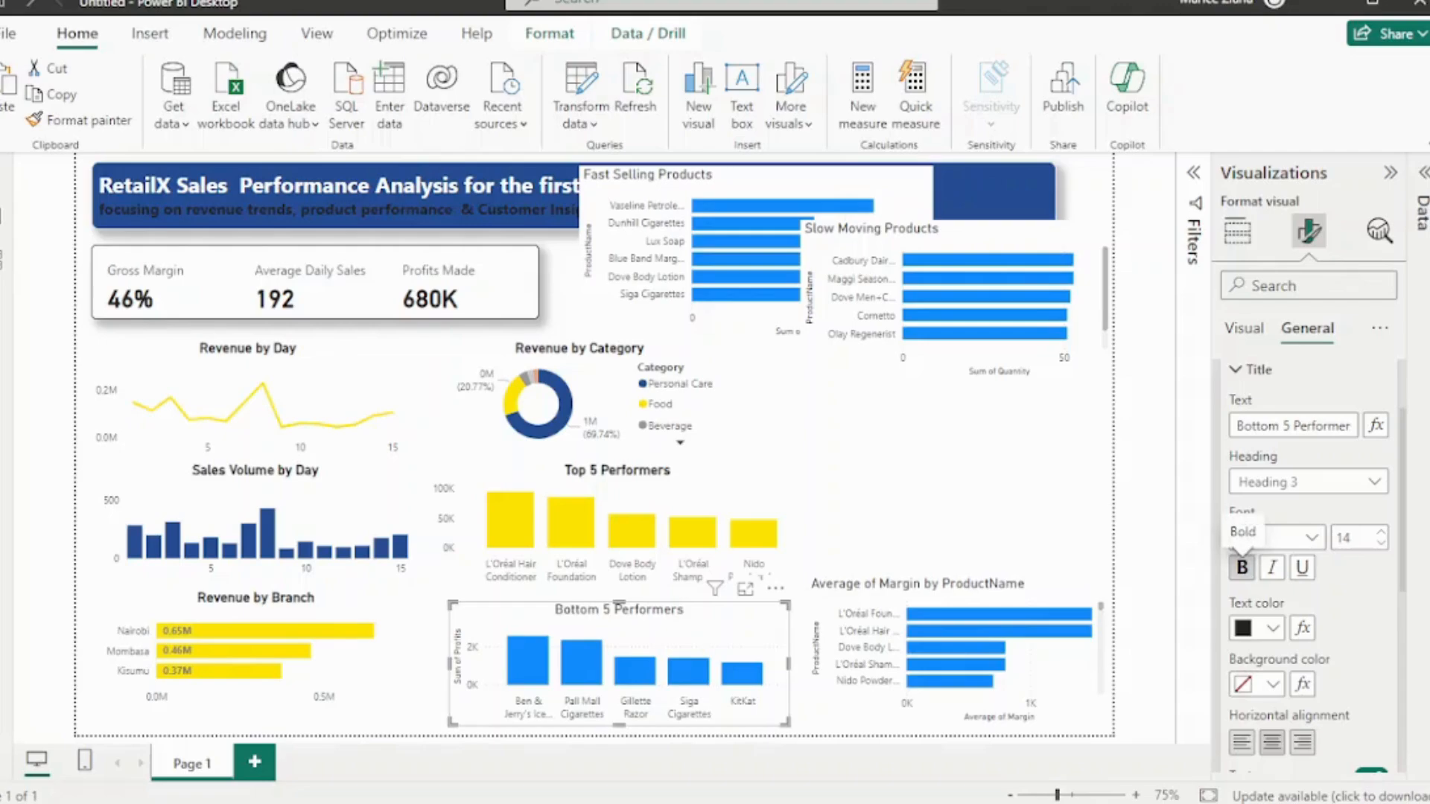
{"action": "left_click", "coordinate": [1242, 567]}
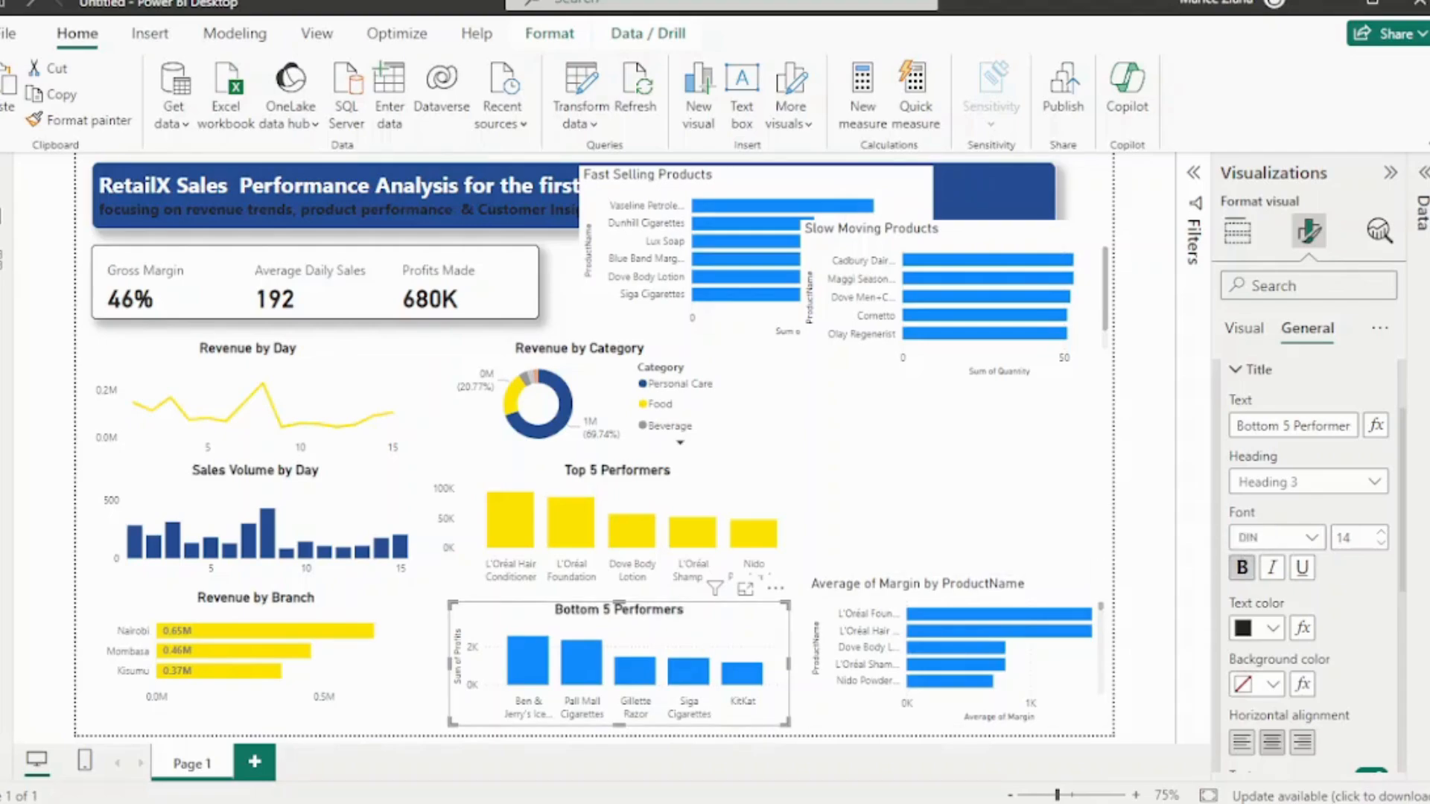
Review the Bottom 5 Performers chart's options and its Top N filter on ProductName
{"action": "left_click", "coordinate": [776, 588]}
{"action": "left_click", "coordinate": [775, 588]}
{"action": "left_click", "coordinate": [1193, 173]}
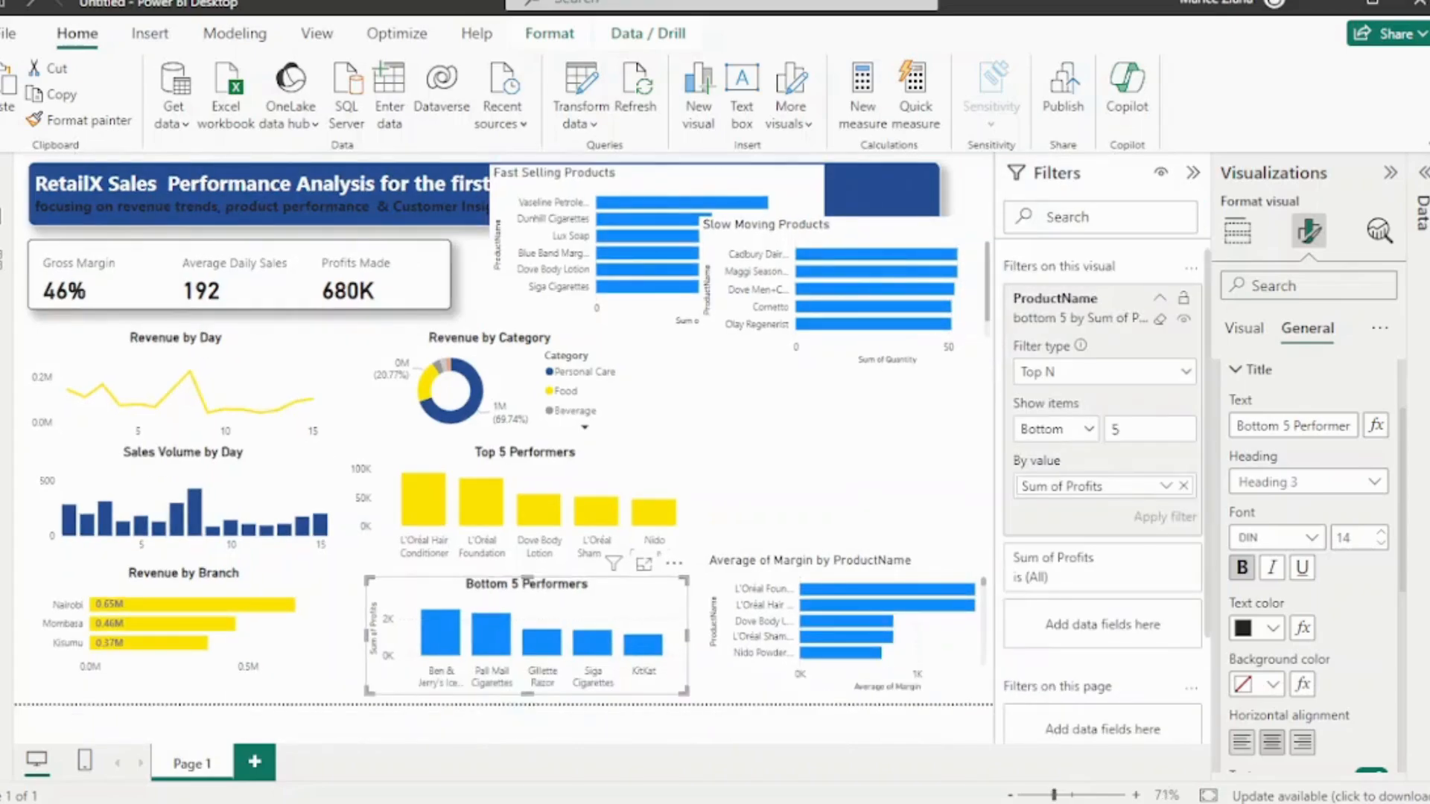
{"action": "left_click", "coordinate": [1086, 429]}
{"action": "left_click", "coordinate": [1184, 299]}
{"action": "left_click", "coordinate": [1184, 372]}
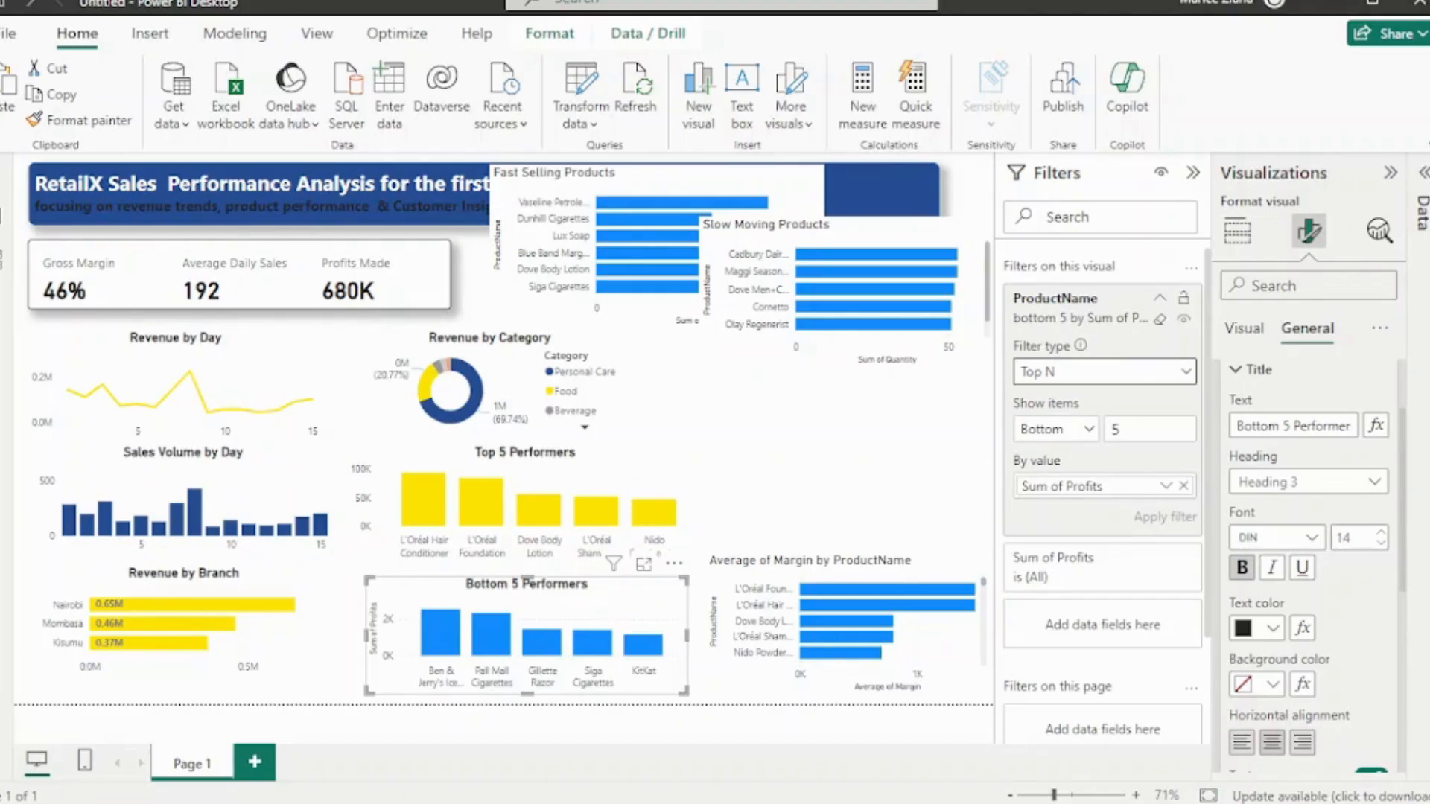
{"action": "left_click", "coordinate": [1036, 455]}
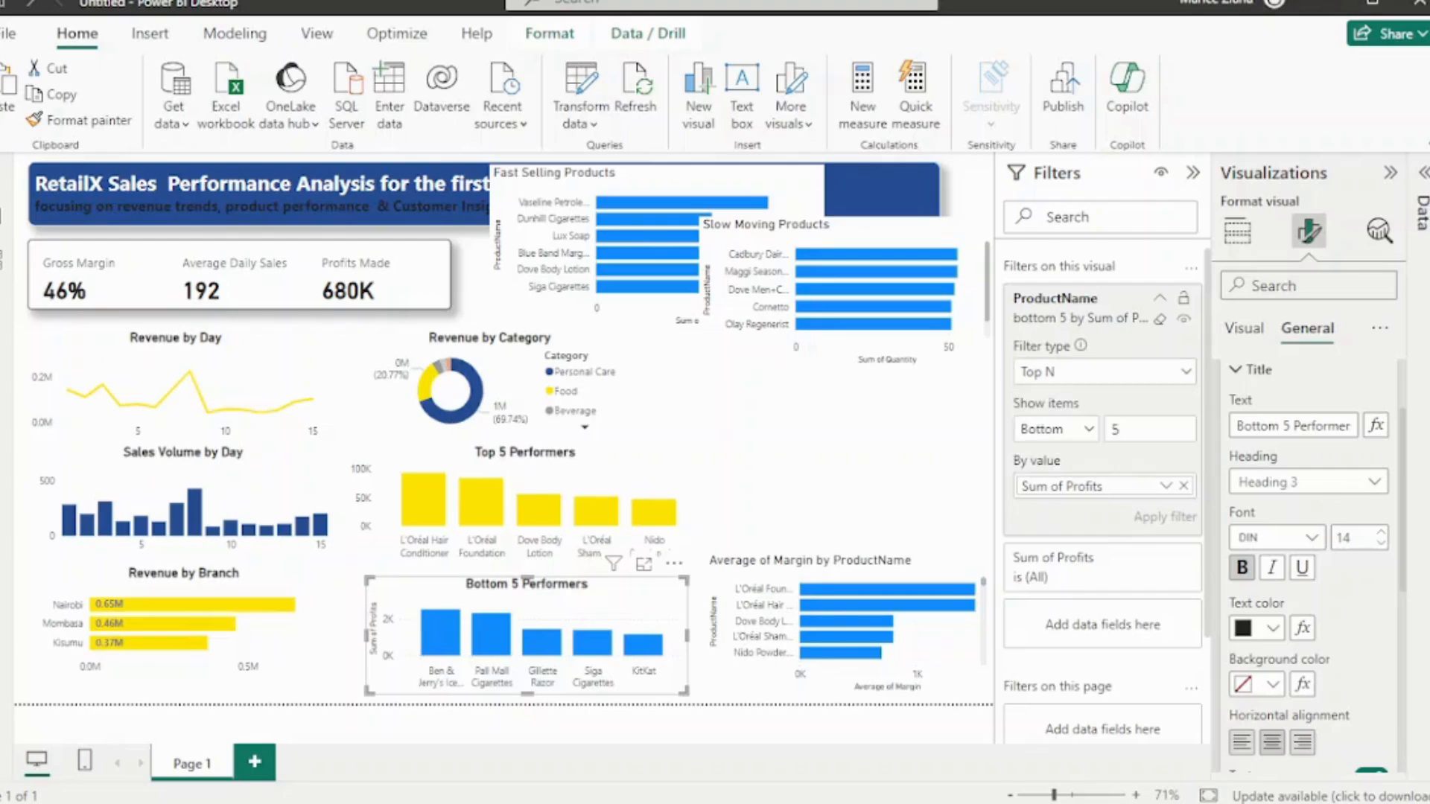
{"action": "scroll", "coordinate": [1102, 567], "scroll_direction": "down", "scroll_amount": 1}
{"action": "scroll", "coordinate": [1102, 492], "scroll_direction": "up", "scroll_amount": 1}
{"action": "left_click", "coordinate": [1193, 173]}
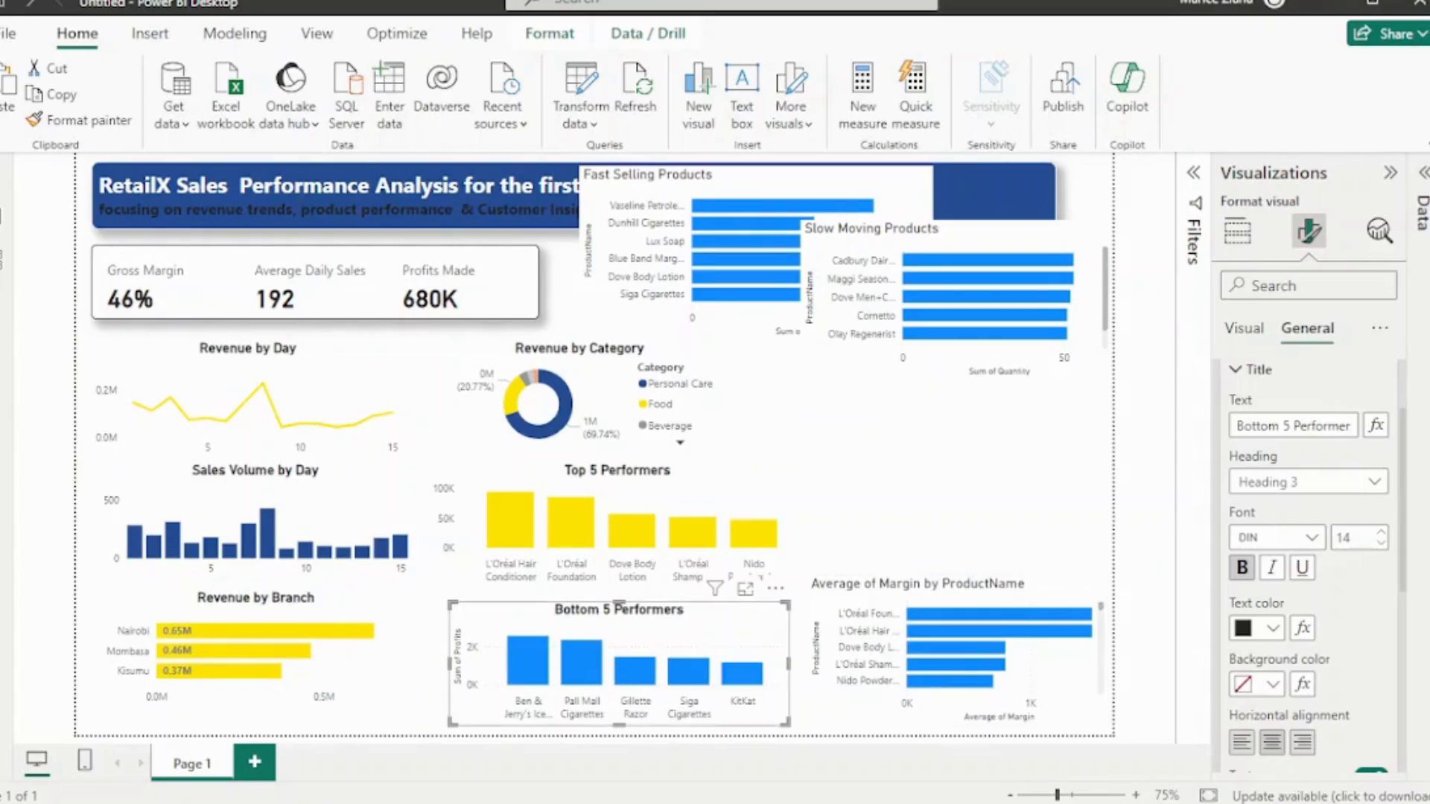
Show the Bottom 5 Performers chart's data as a table, inspect the product profits, and return to the report
{"action": "right_click", "coordinate": [716, 629]}
{"action": "key", "text": "Escape"}
{"action": "right_click", "coordinate": [737, 622]}
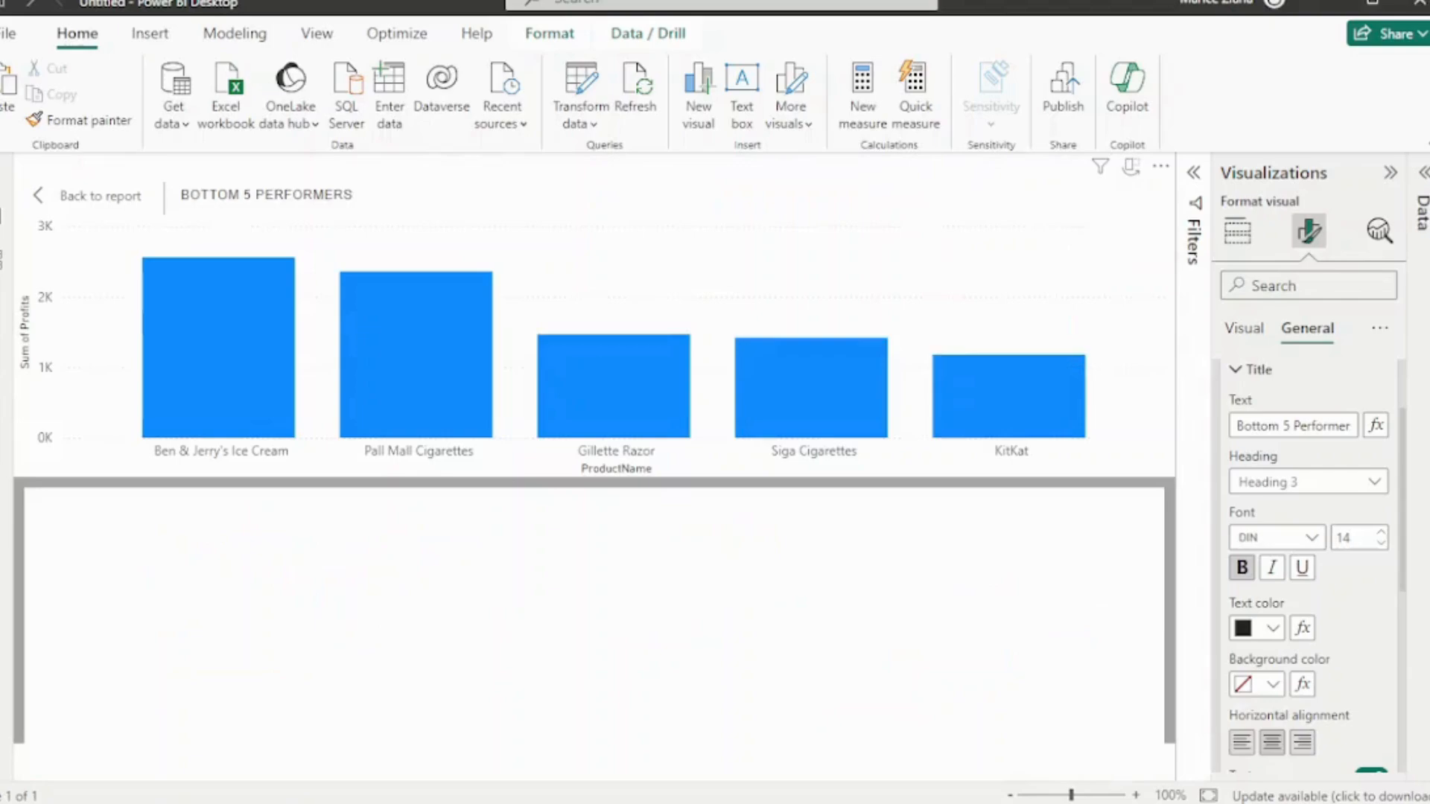
{"action": "left_click", "coordinate": [816, 639]}
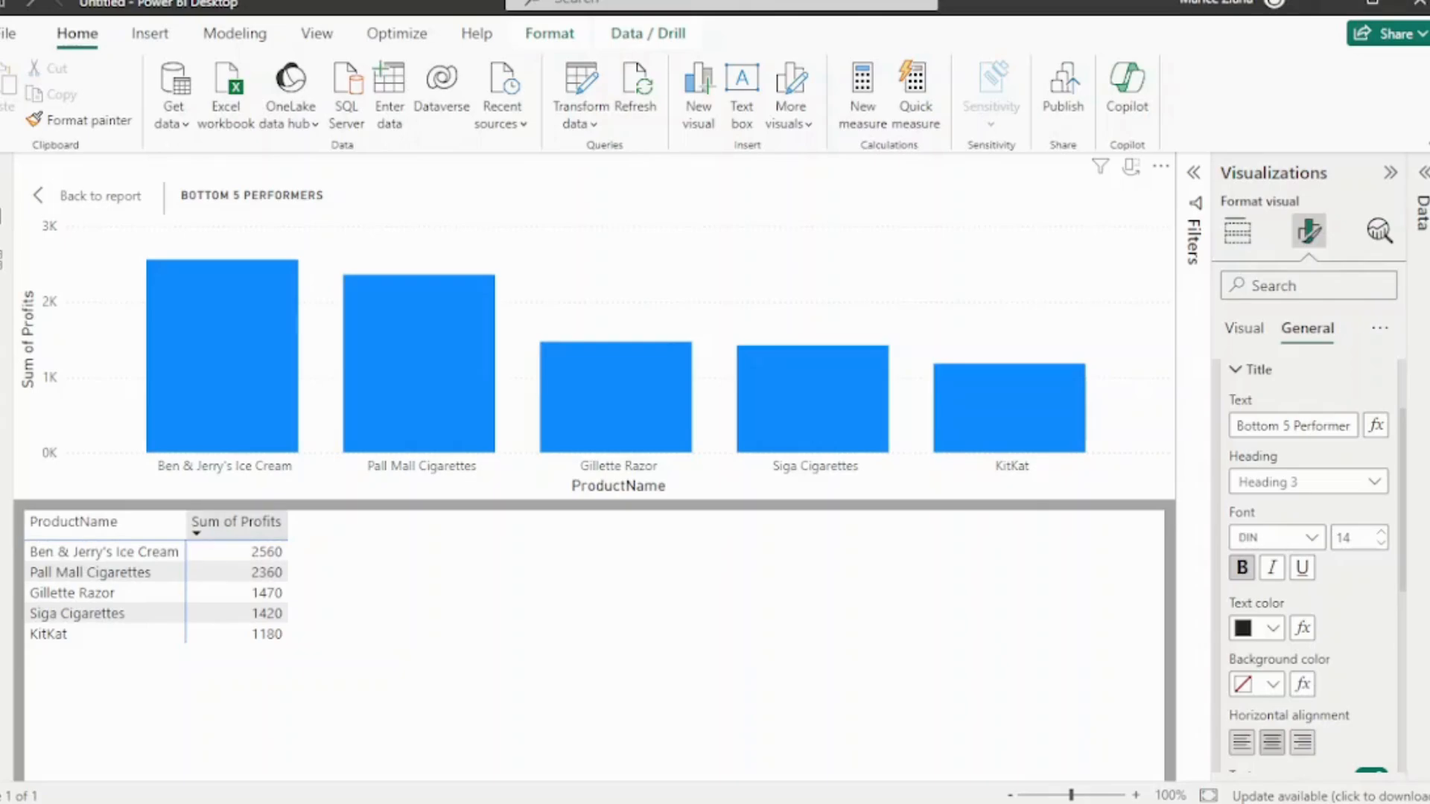
{"action": "left_click", "coordinate": [104, 551]}
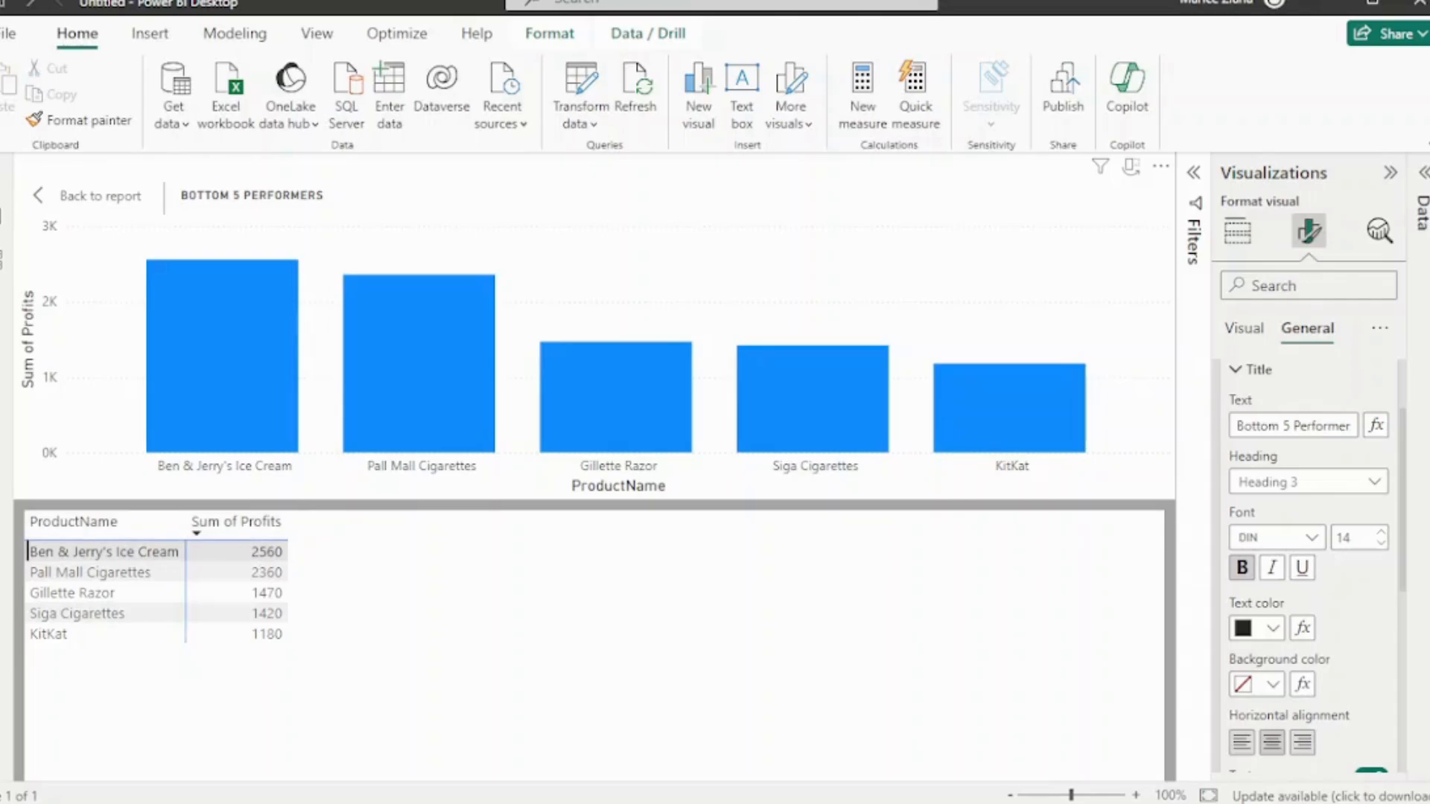
{"action": "scroll", "coordinate": [1308, 565], "scroll_direction": "down", "scroll_amount": 5}
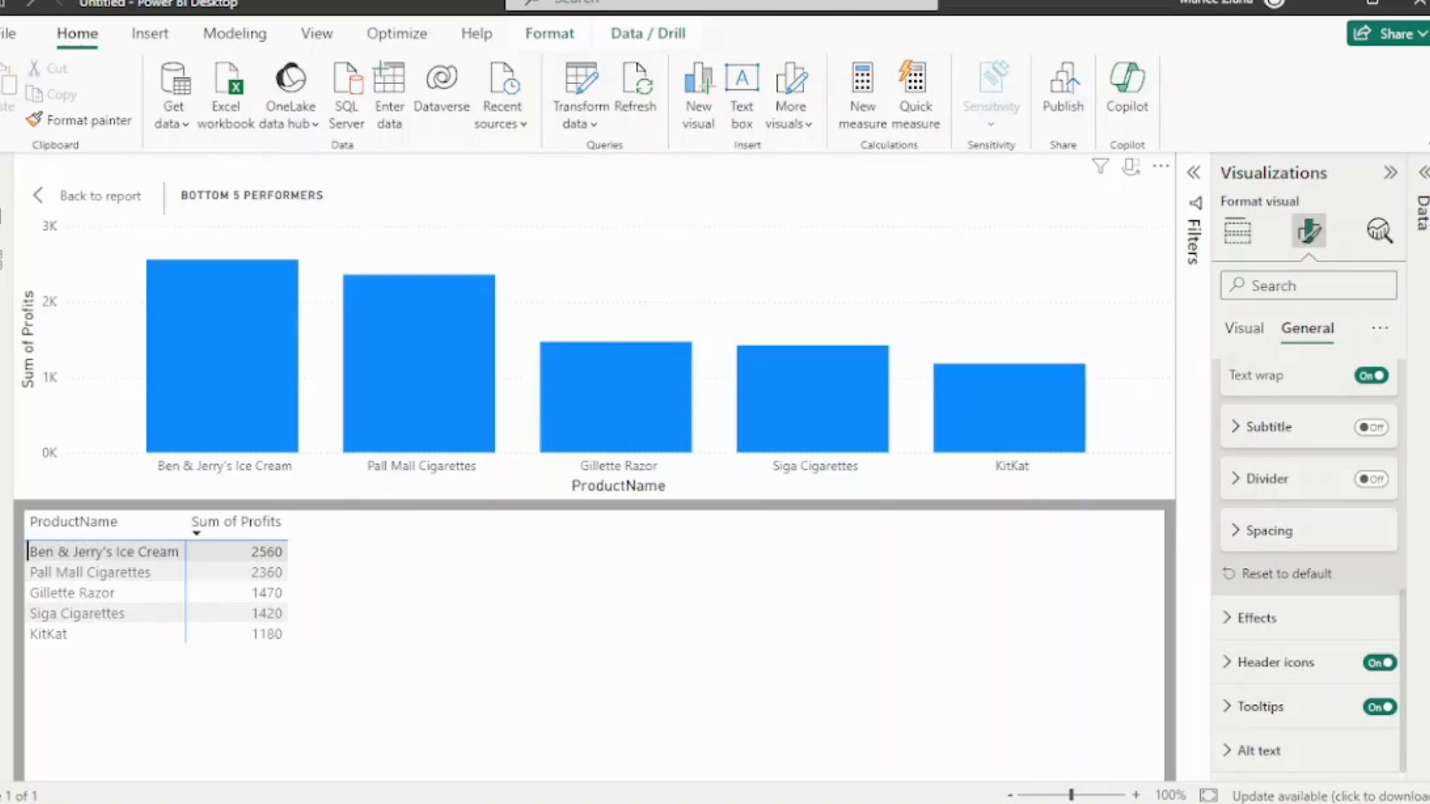
{"action": "left_click", "coordinate": [88, 195]}
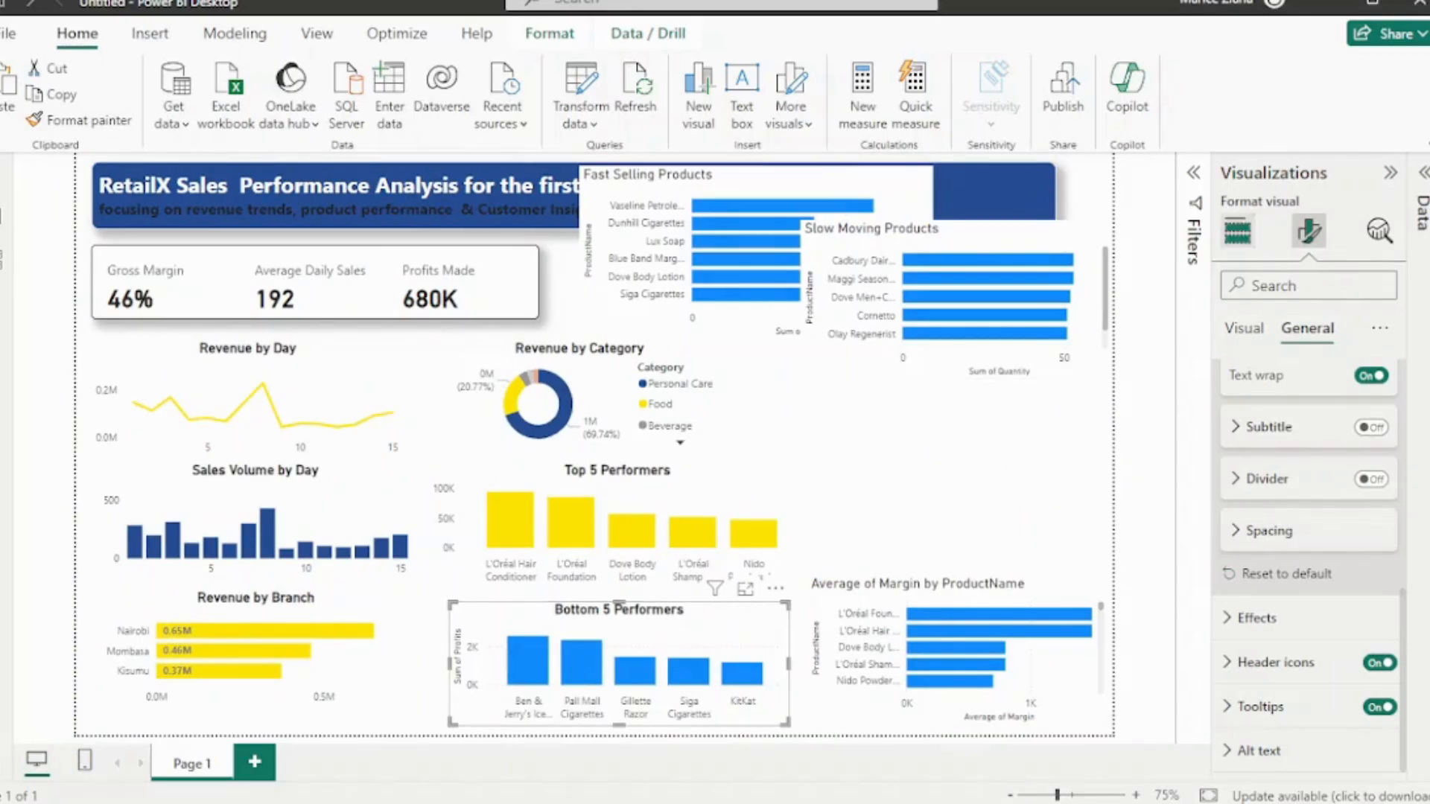
Try to order the Bottom 5 Performers visual ascending by Sum of Profits through a table, switching it back to a clustered column chart
{"action": "left_click", "coordinate": [1236, 232]}
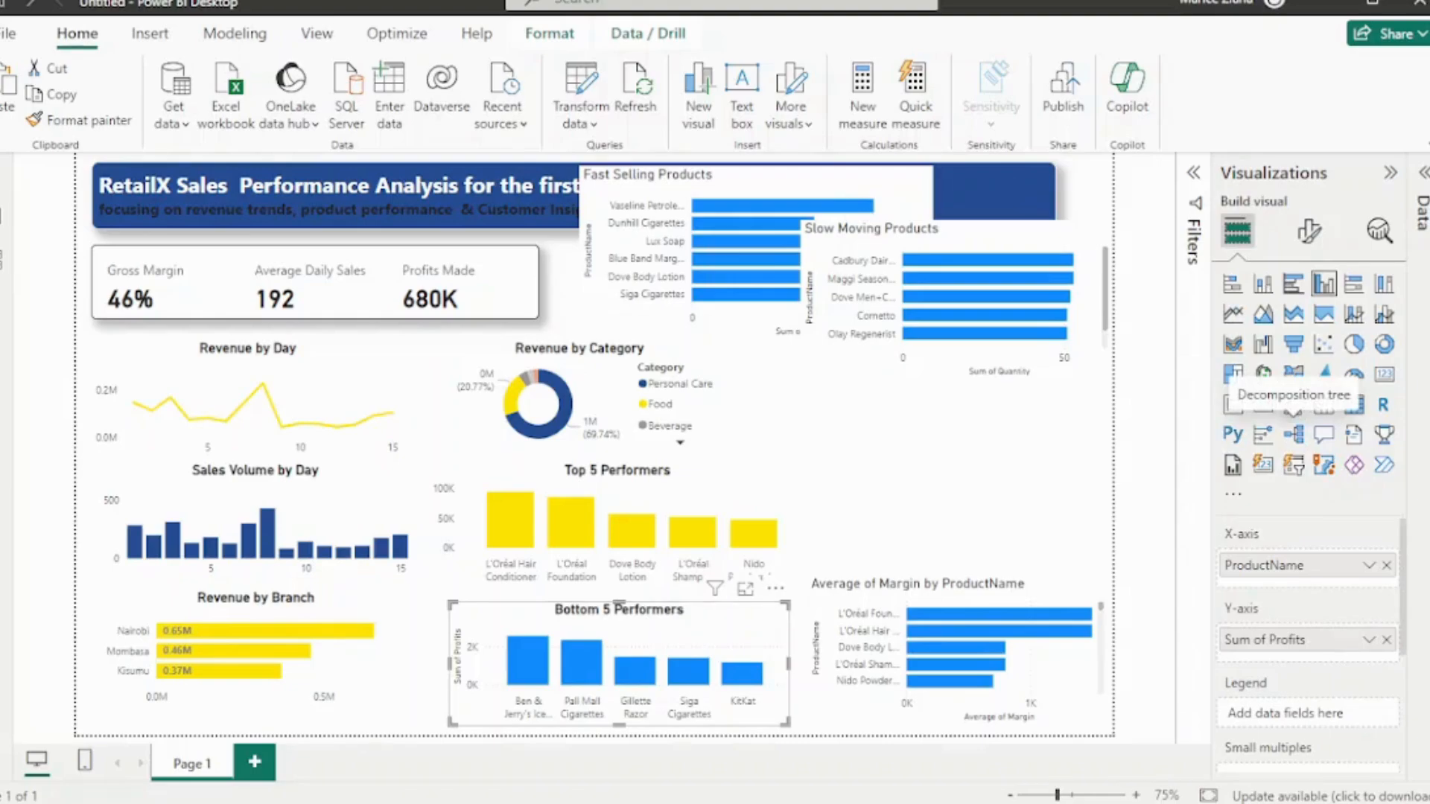
{"action": "left_click", "coordinate": [1323, 404]}
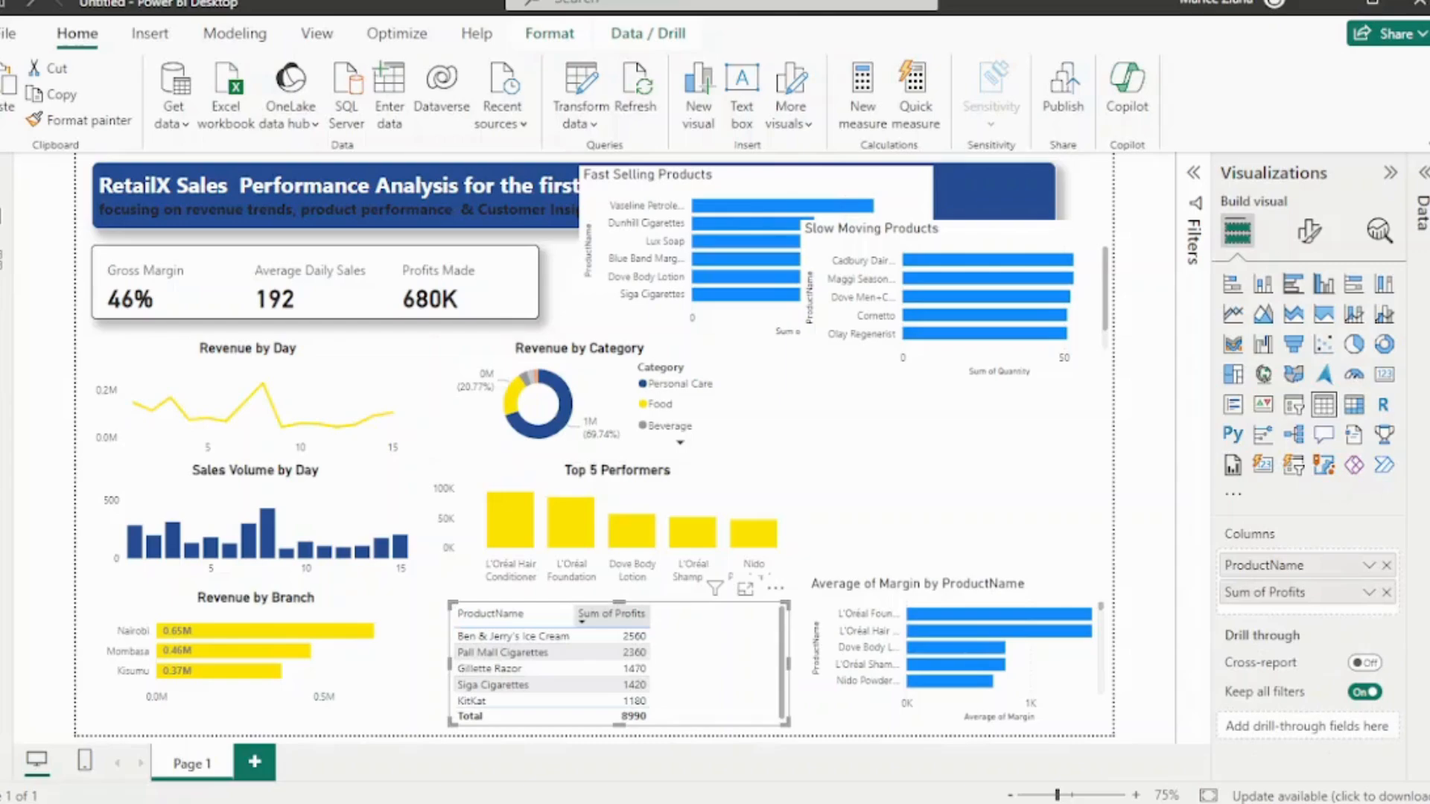
{"action": "left_click", "coordinate": [610, 614]}
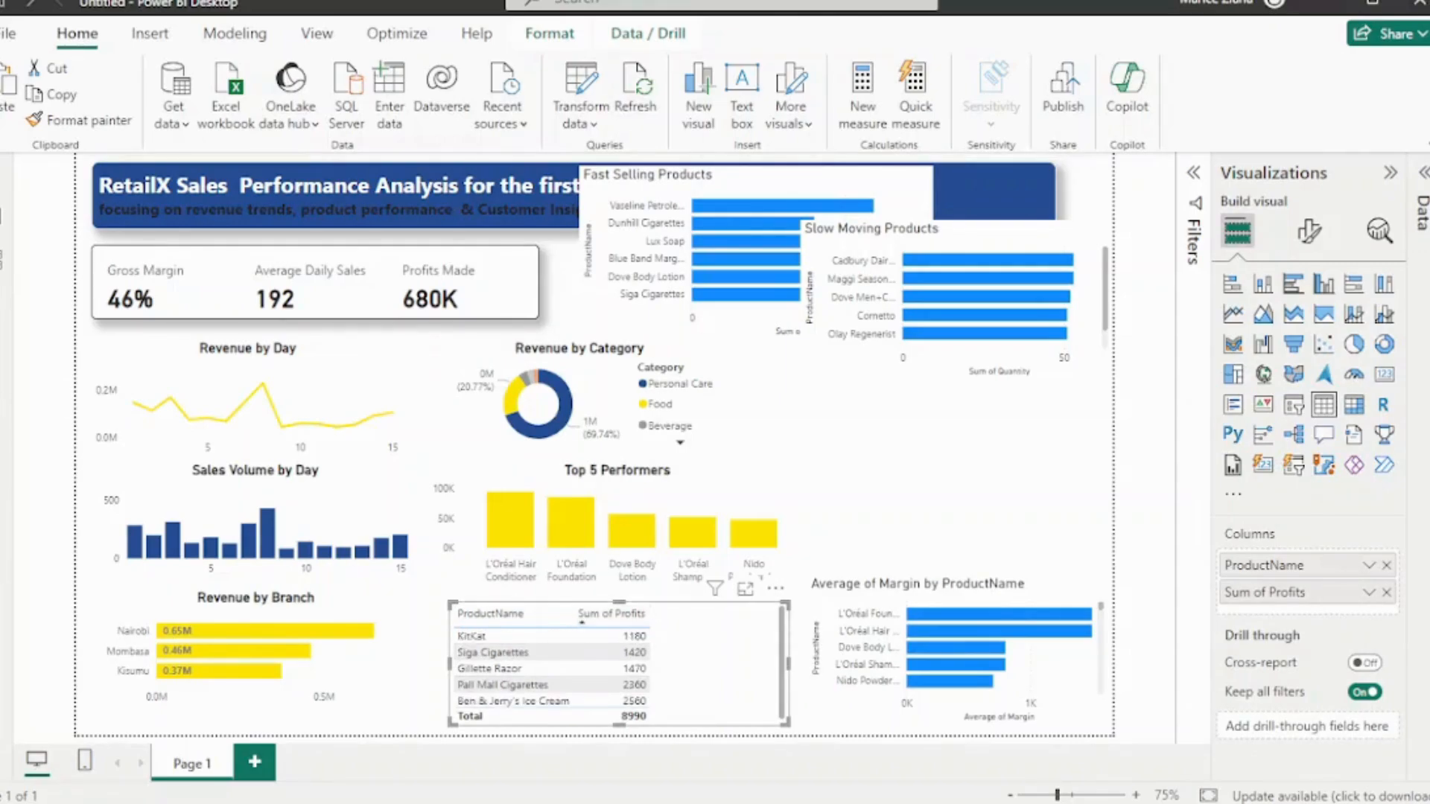
{"action": "left_click", "coordinate": [1293, 284]}
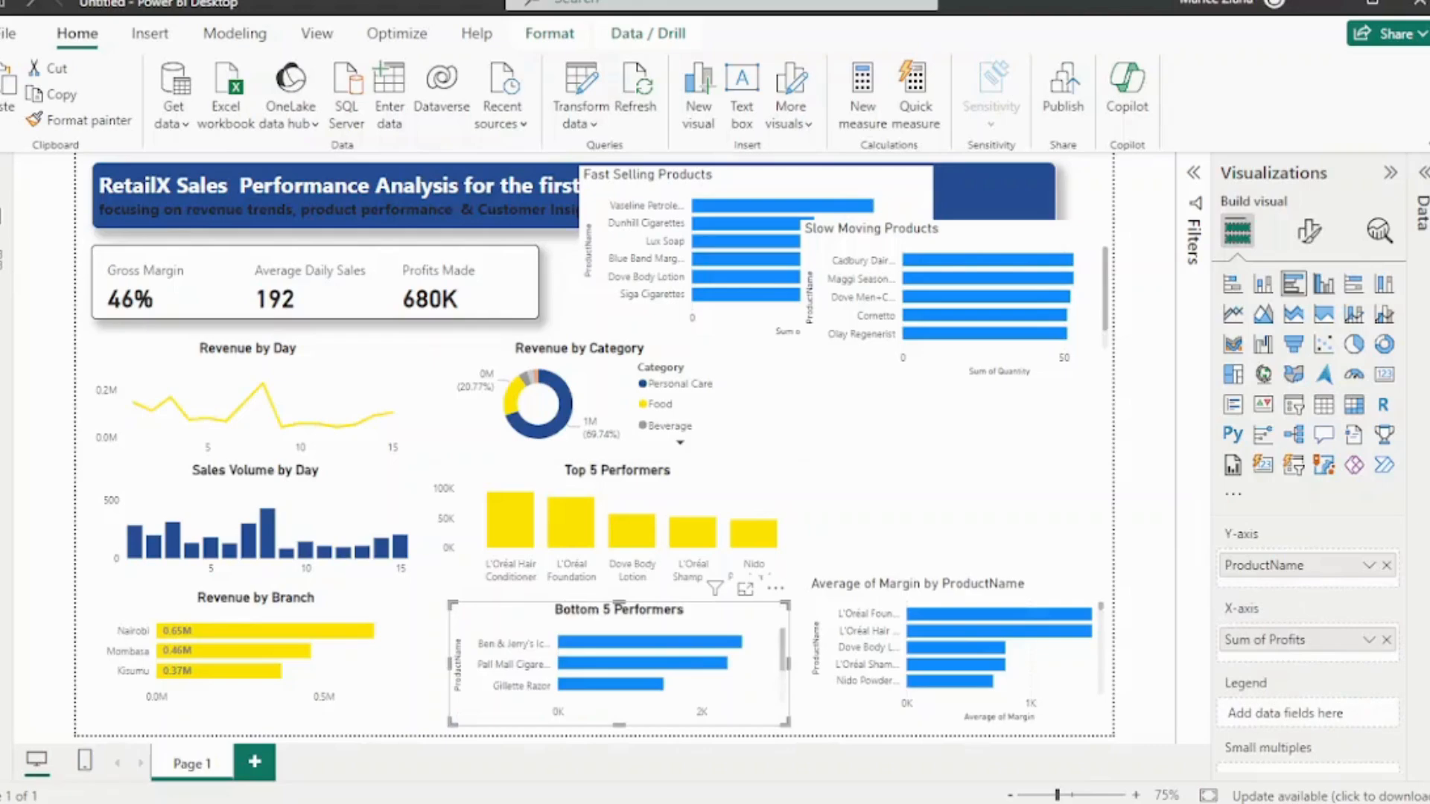
{"action": "left_click", "coordinate": [1324, 283]}
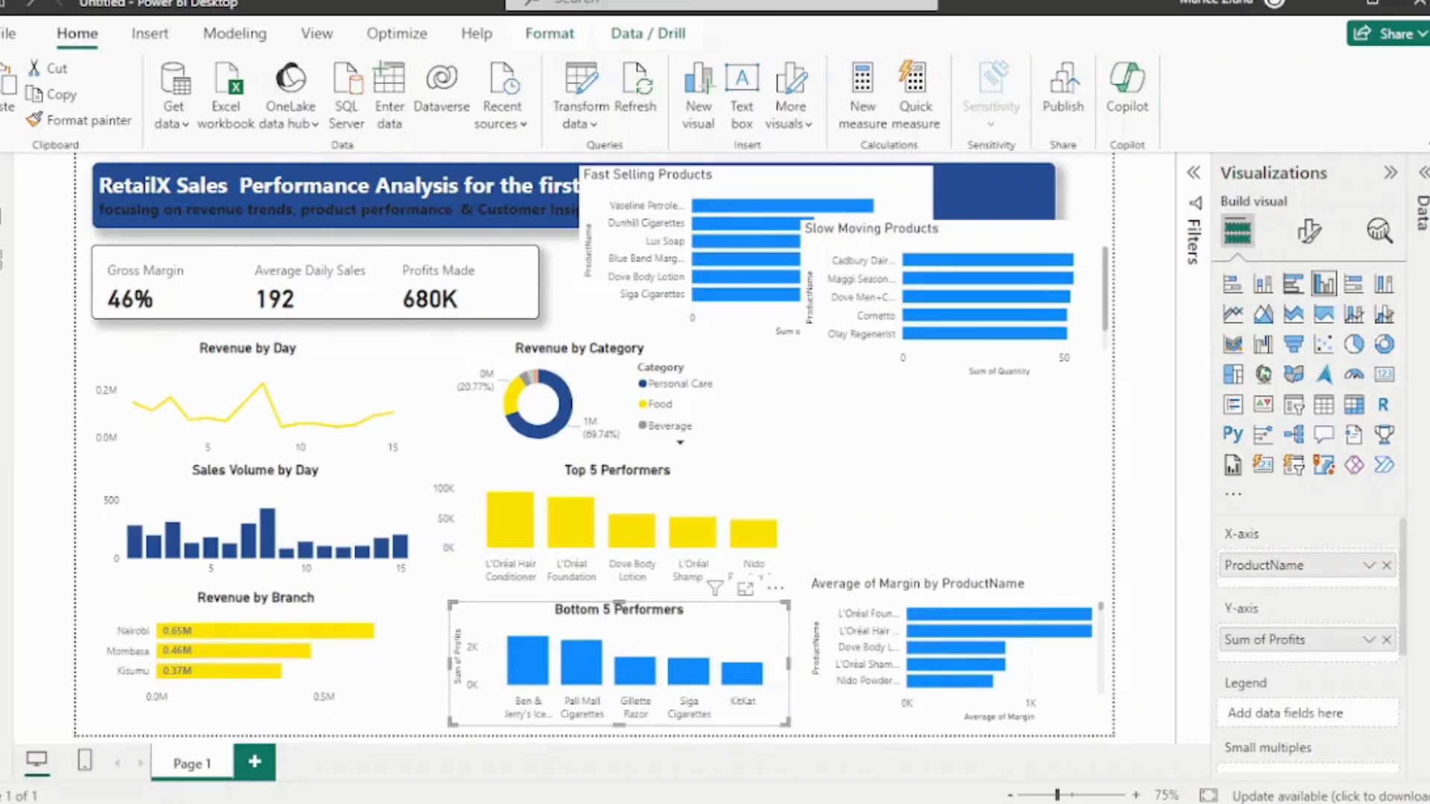
{"action": "left_click", "coordinate": [1323, 402]}
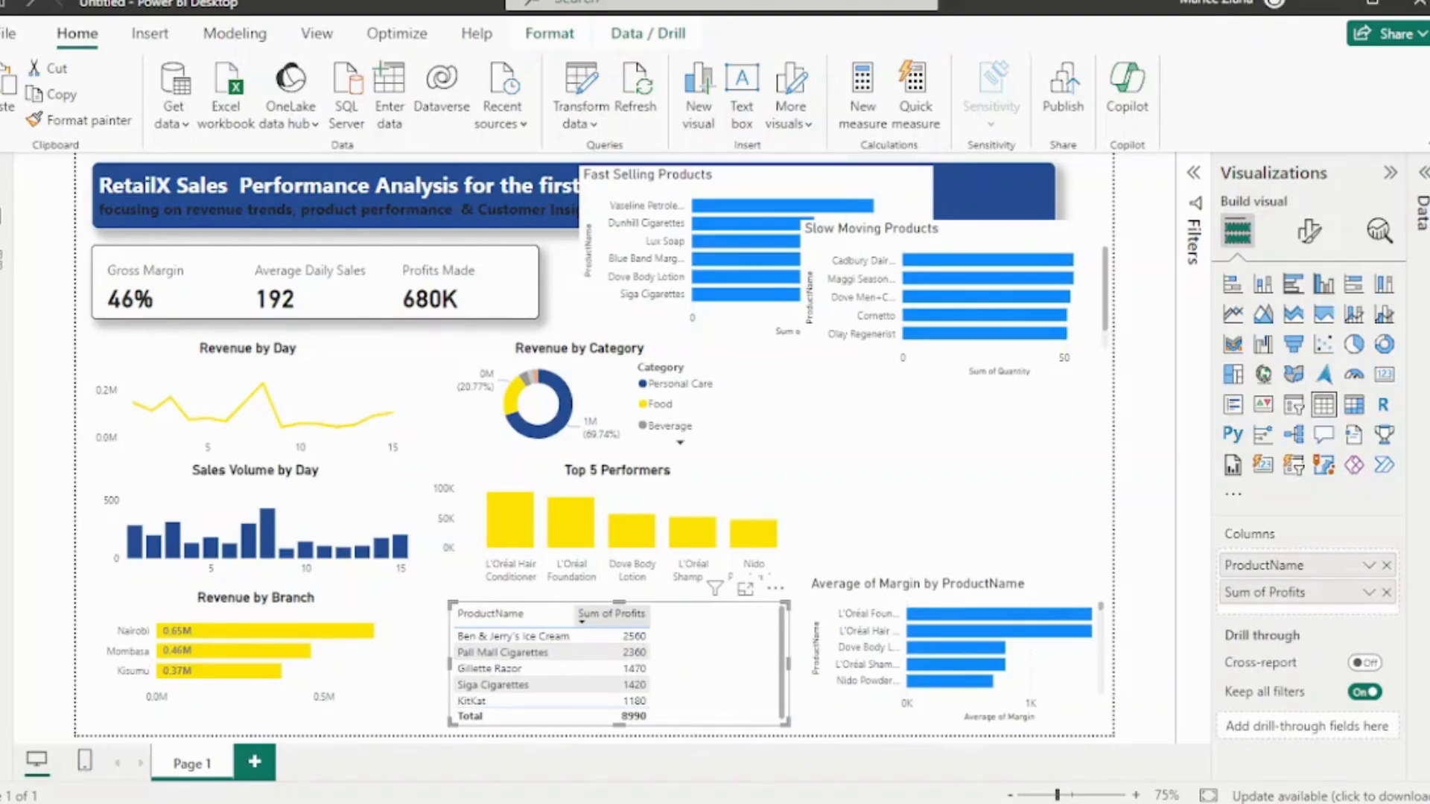
{"action": "left_click", "coordinate": [611, 613]}
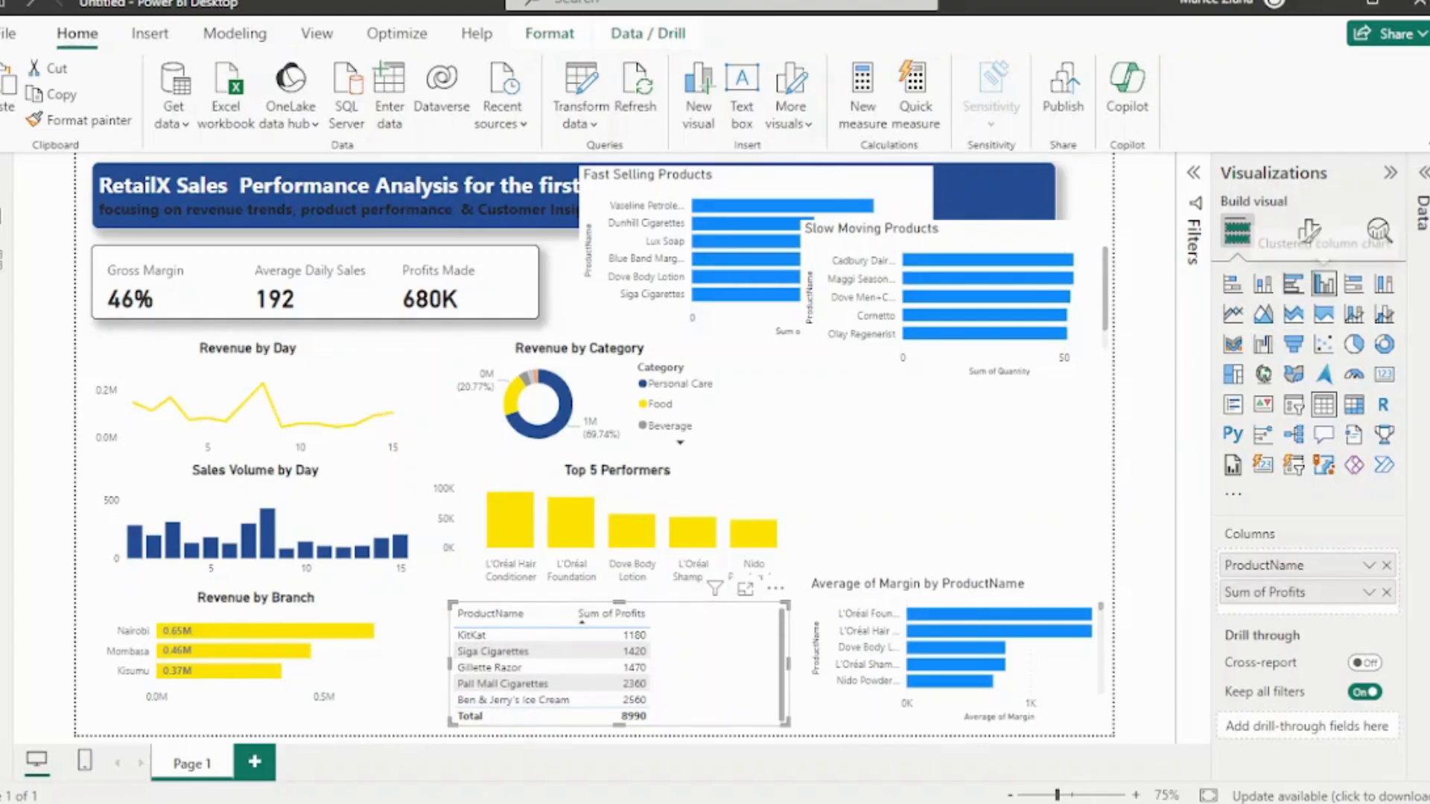
{"action": "left_click", "coordinate": [1324, 284]}
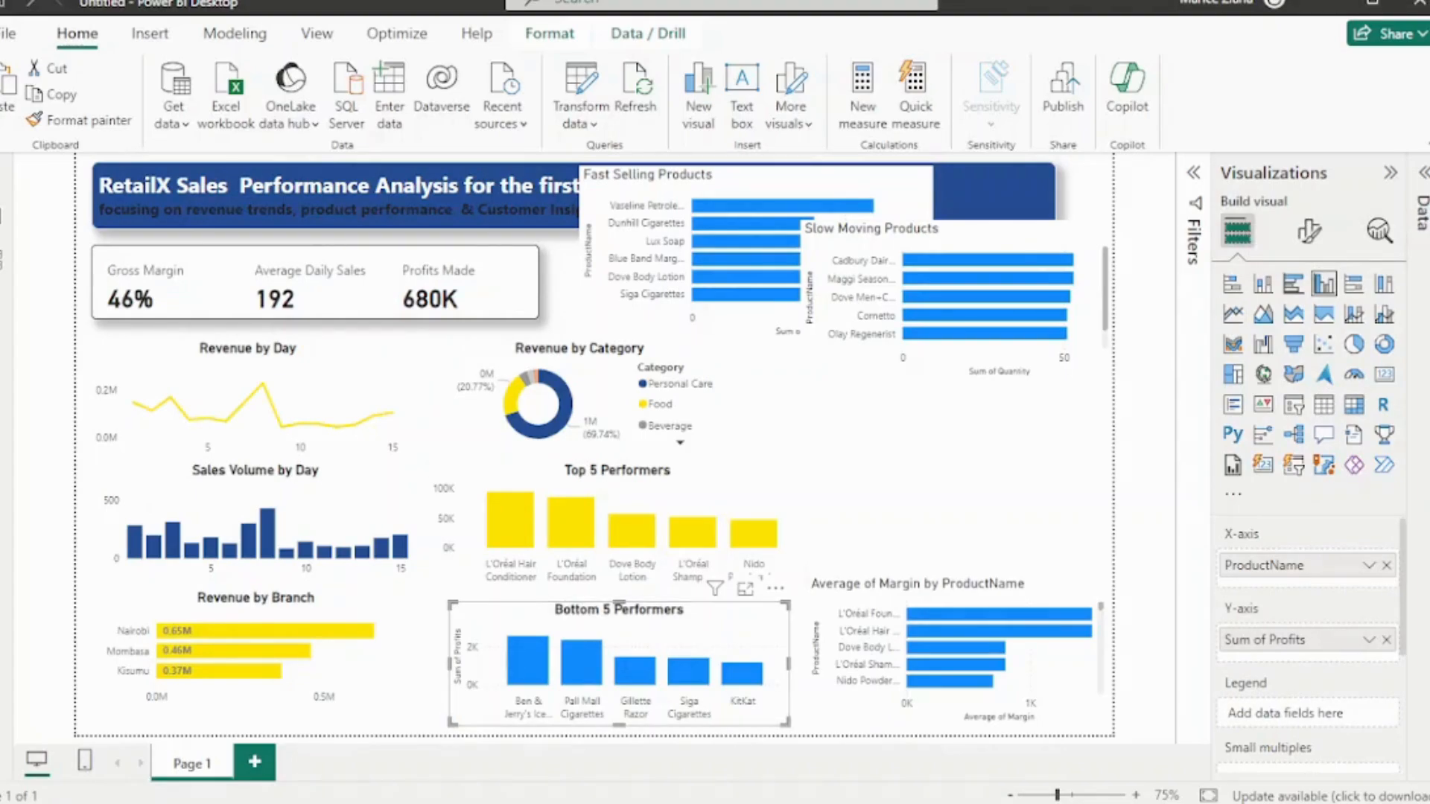
Turn off the Y-axis title of the Bottom 5 Performers chart
{"action": "left_click", "coordinate": [1309, 231]}
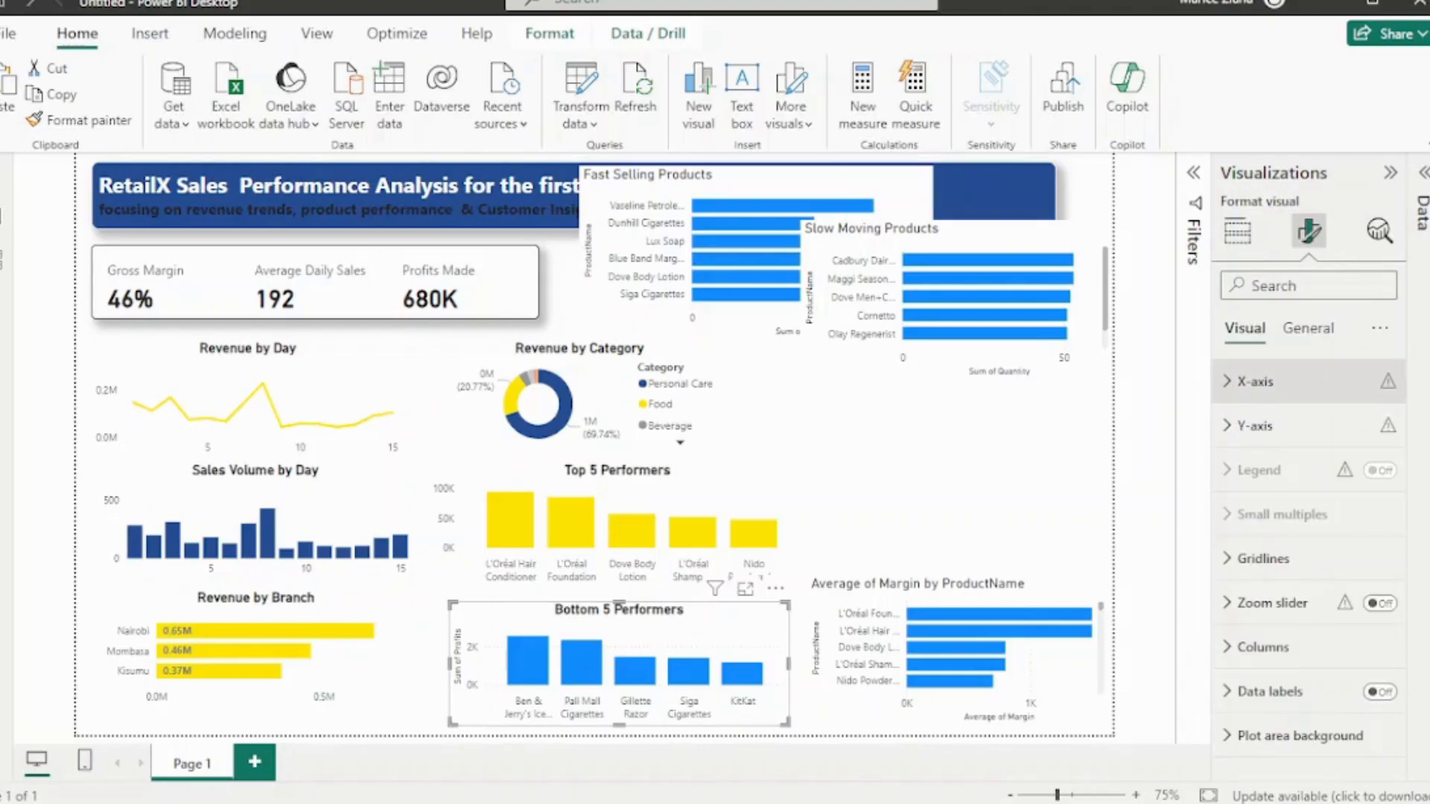
{"action": "left_click", "coordinate": [1258, 380]}
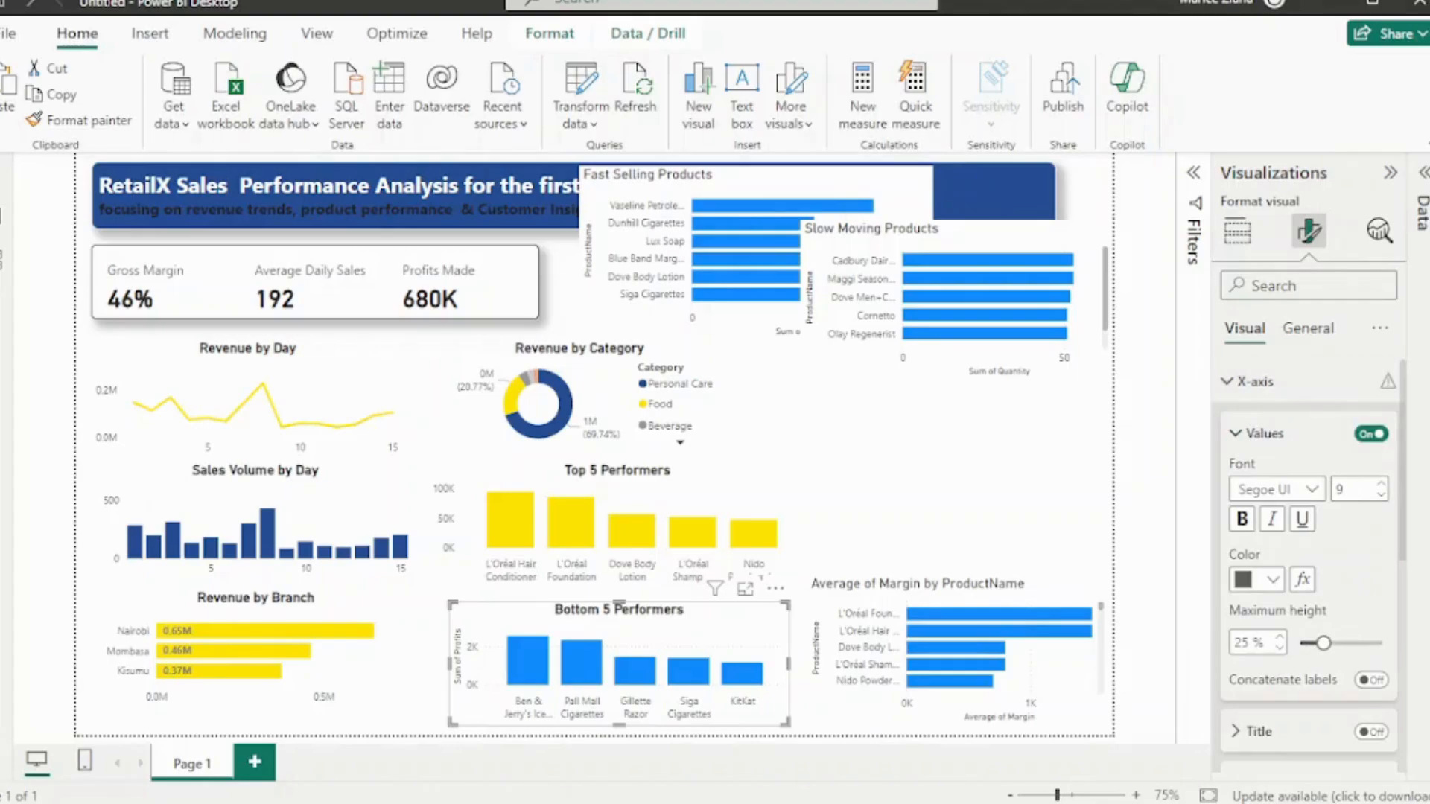
{"action": "scroll", "coordinate": [1309, 558], "scroll_direction": "down", "scroll_amount": 3}
{"action": "scroll", "coordinate": [1308, 559], "scroll_direction": "up", "scroll_amount": 3}
{"action": "left_click", "coordinate": [1255, 381]}
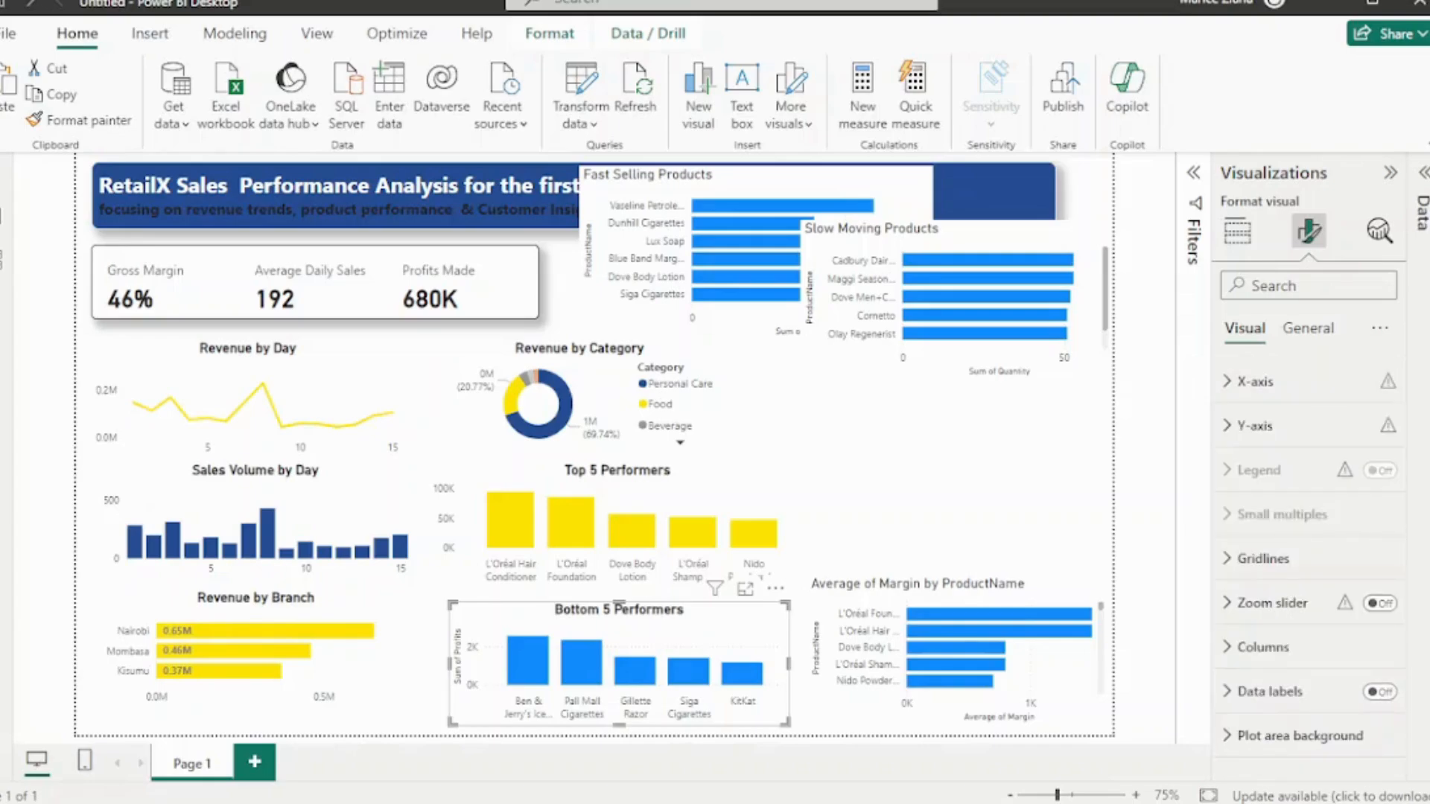
{"action": "left_click", "coordinate": [1255, 425]}
{"action": "scroll", "coordinate": [1322, 589], "scroll_direction": "down", "scroll_amount": 2}
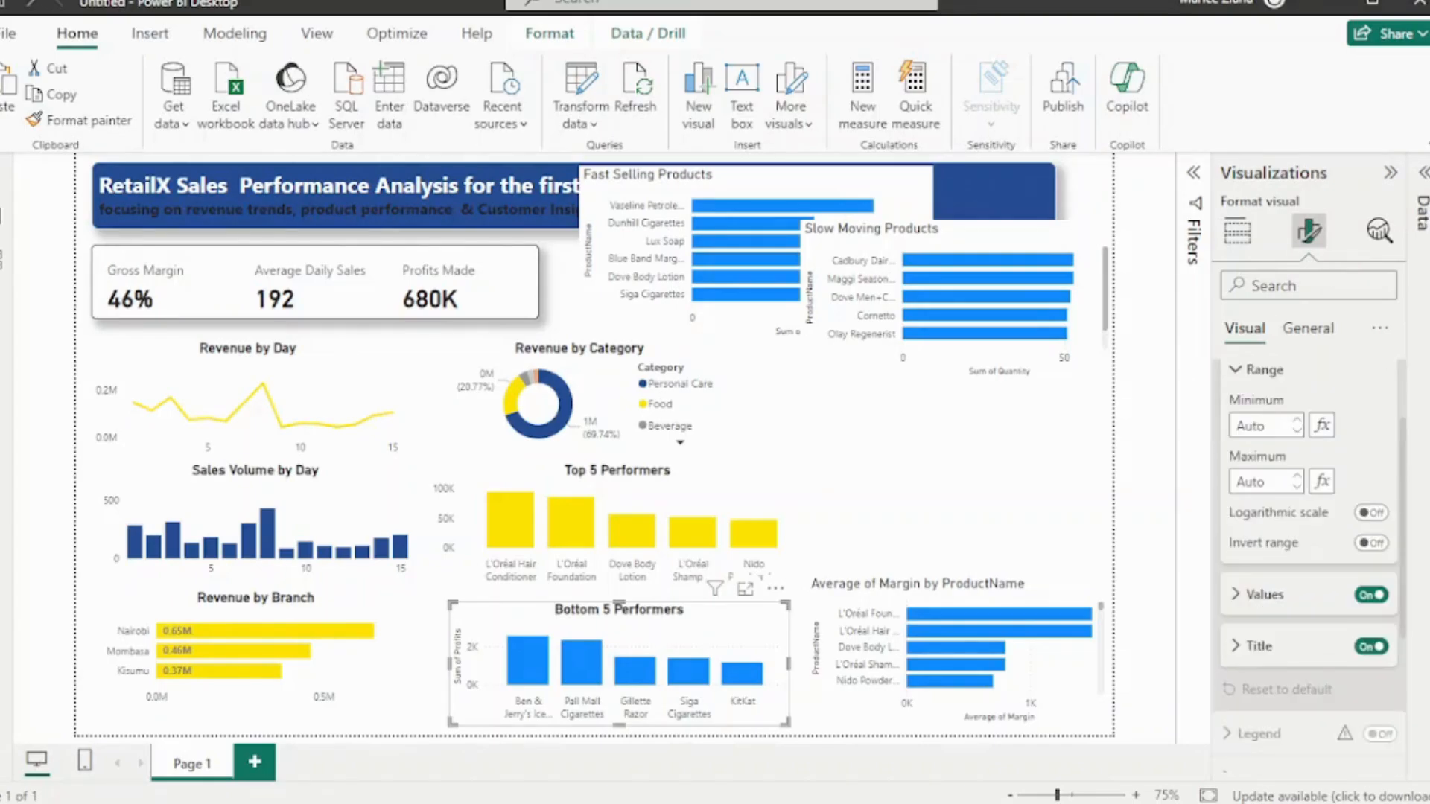
{"action": "left_click", "coordinate": [1370, 647]}
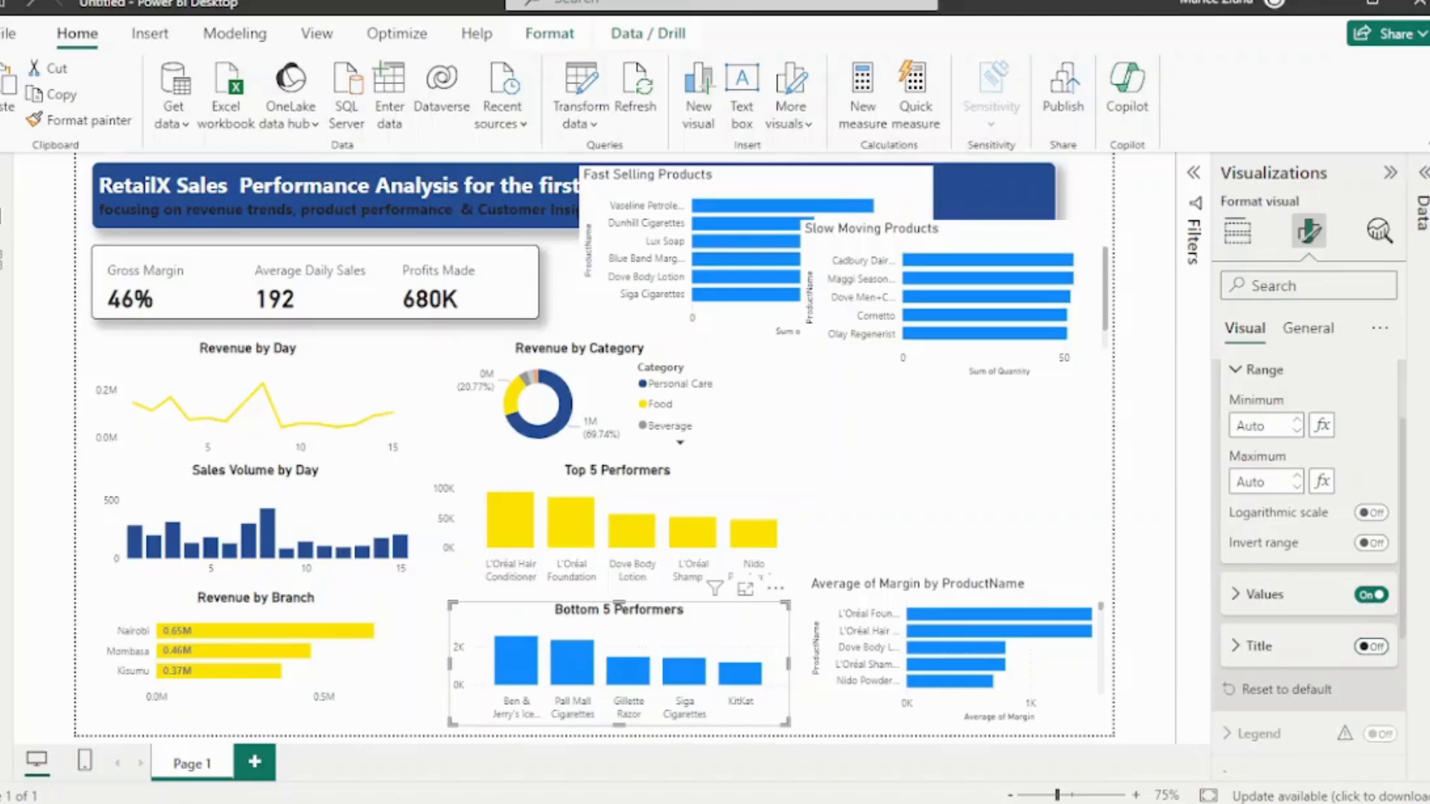
Recolor all columns of the Bottom 5 Performers chart with a custom bright orange
{"action": "scroll", "coordinate": [1311, 573], "scroll_direction": "down", "scroll_amount": 5}
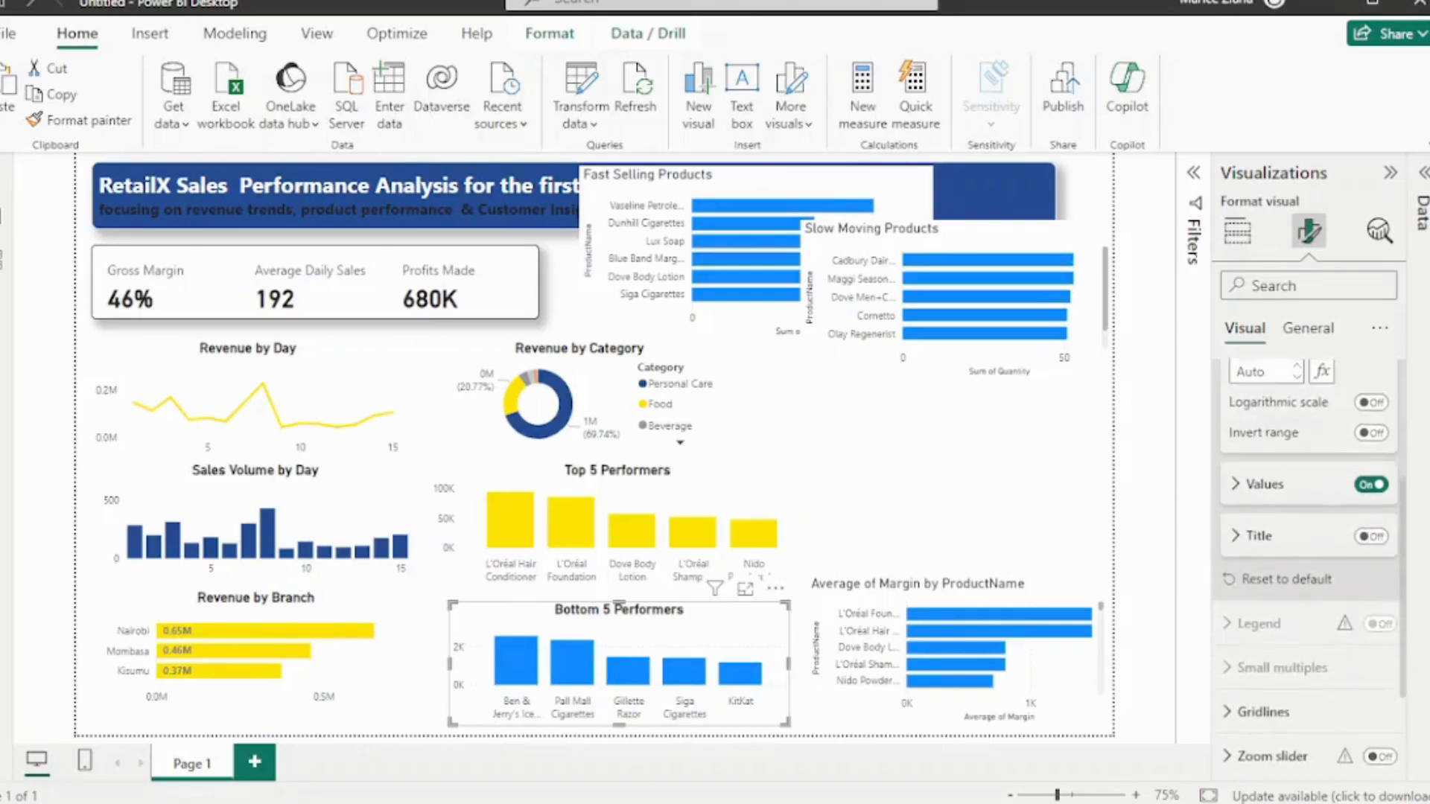
{"action": "left_click", "coordinate": [1263, 573]}
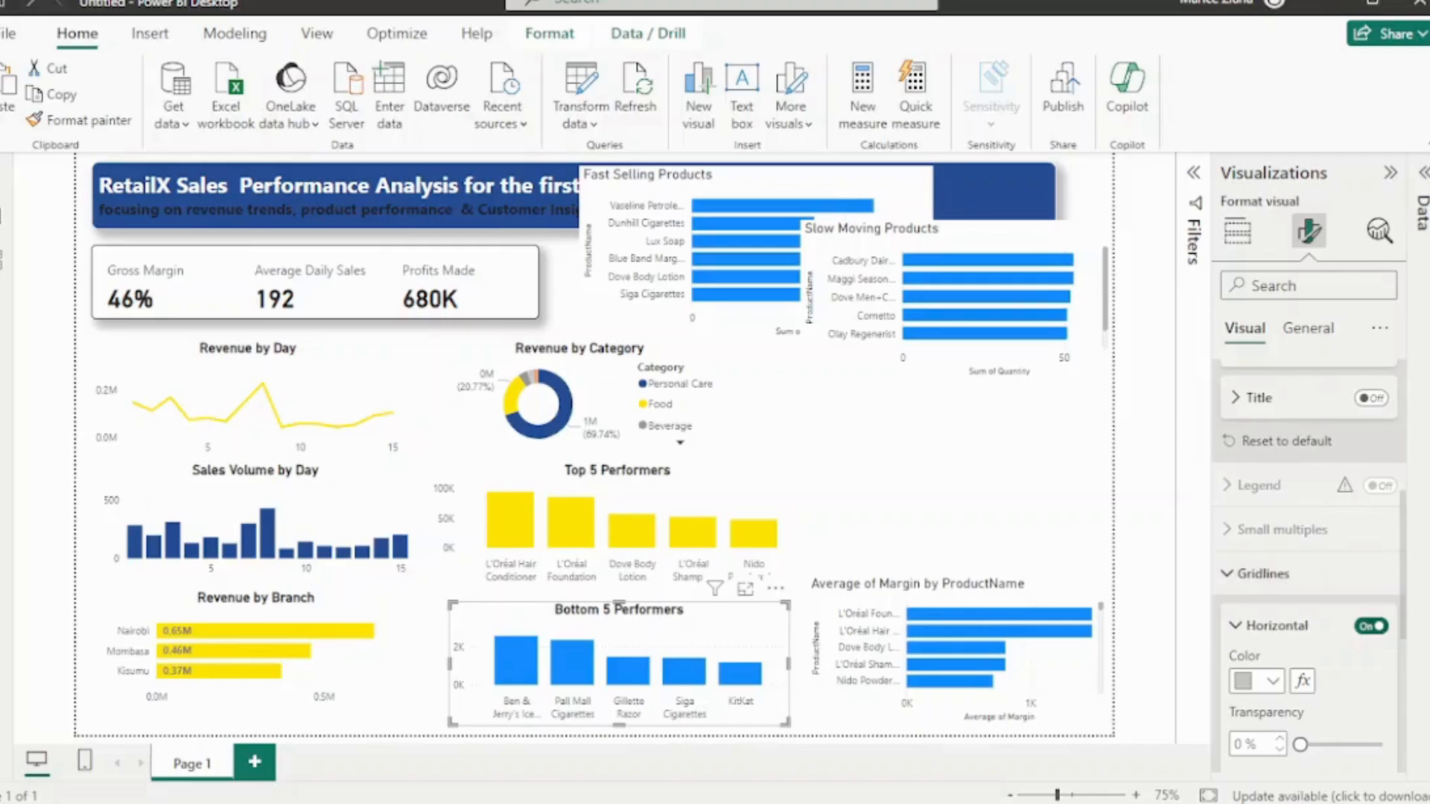
{"action": "left_click", "coordinate": [1263, 573]}
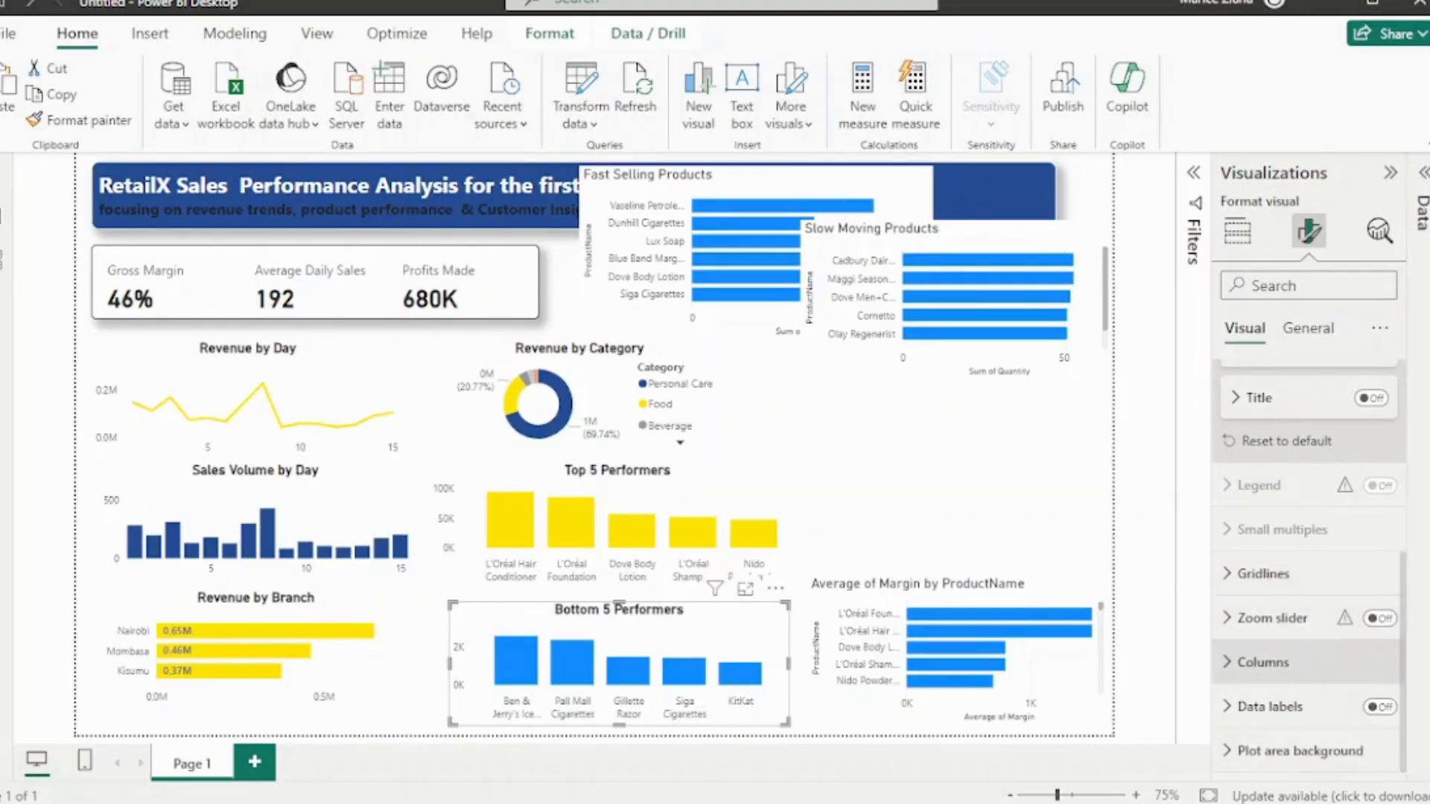
{"action": "left_click", "coordinate": [1263, 662]}
{"action": "scroll", "coordinate": [1310, 573], "scroll_direction": "down", "scroll_amount": 4}
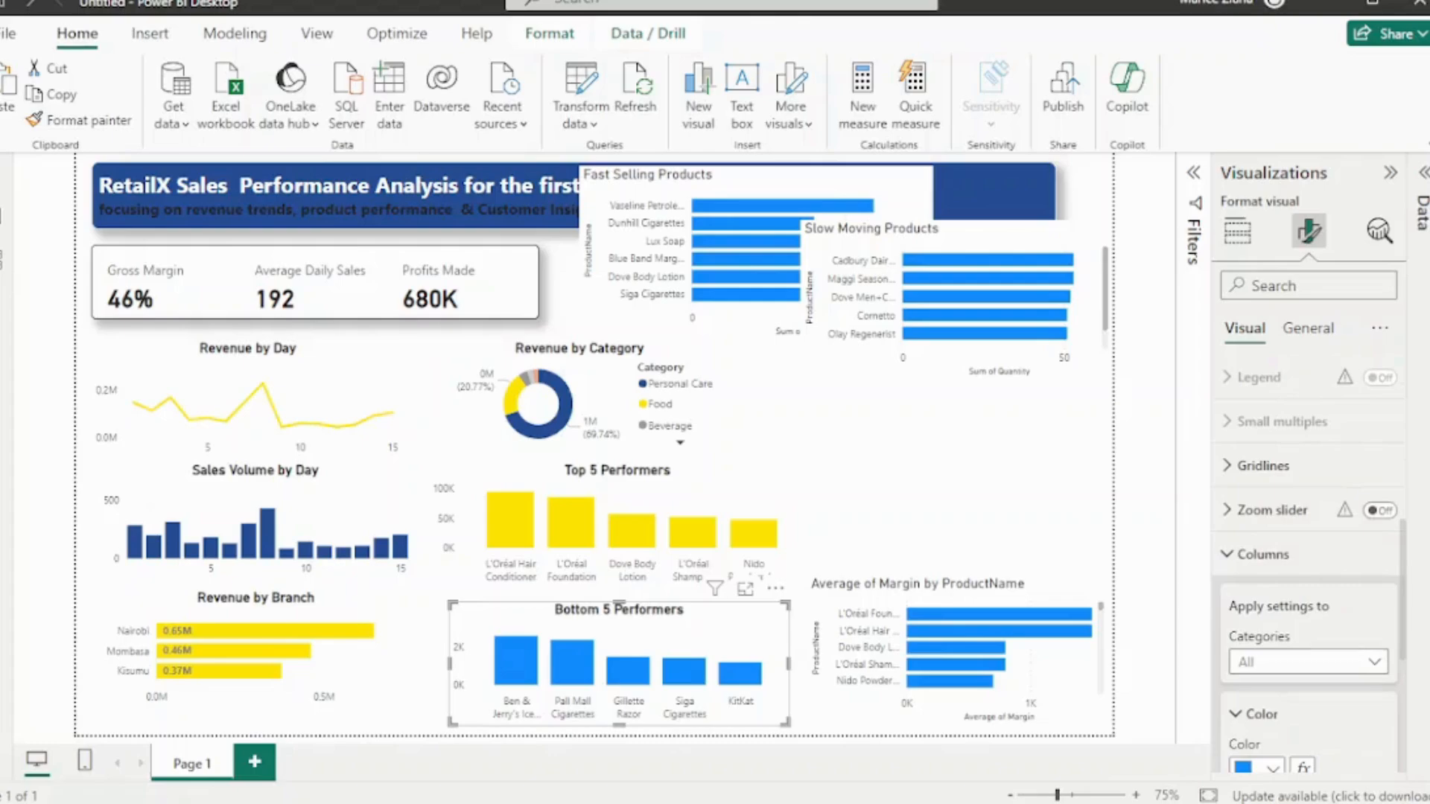
{"action": "left_click", "coordinate": [1266, 661]}
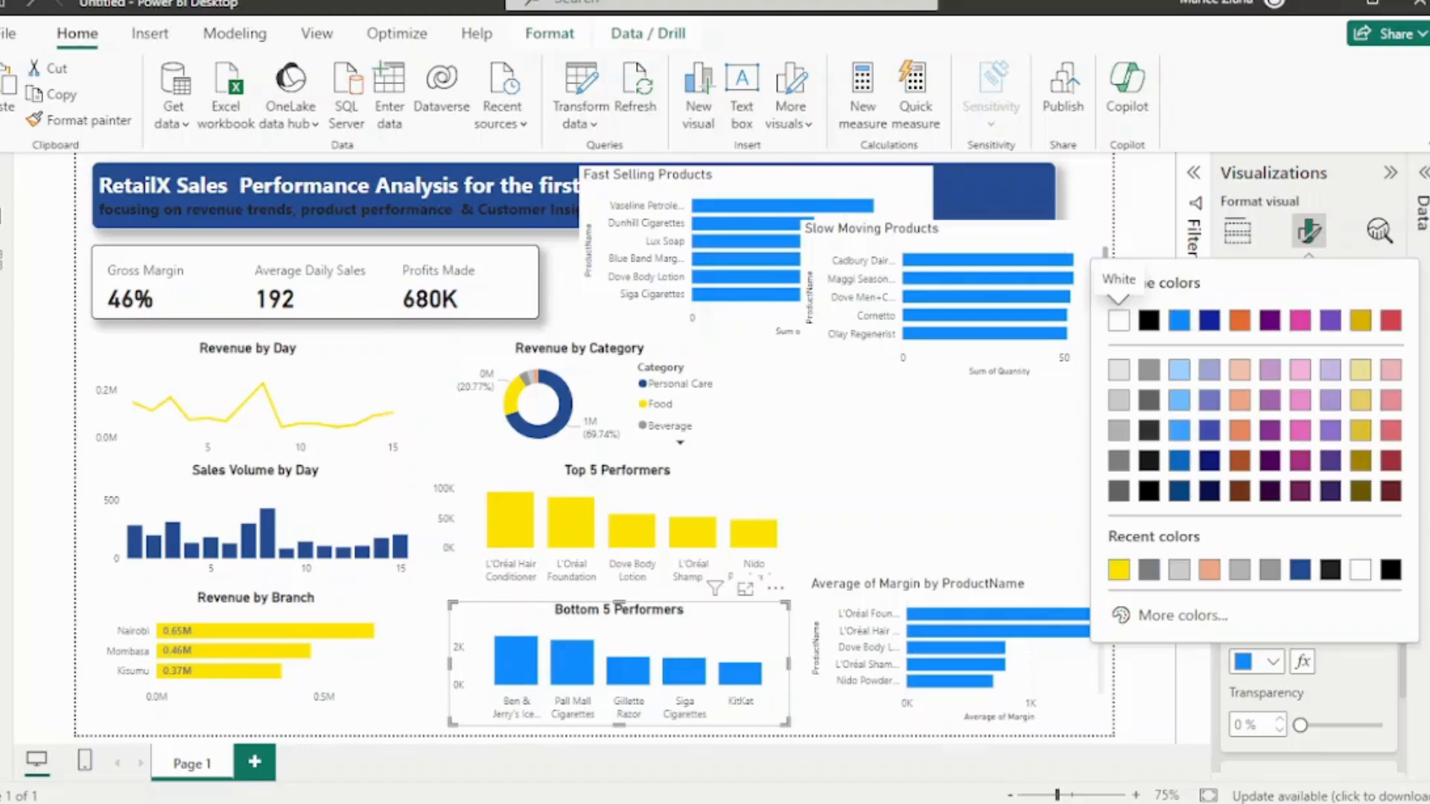
{"action": "left_click", "coordinate": [1183, 615]}
{"action": "left_click", "coordinate": [1126, 542]}
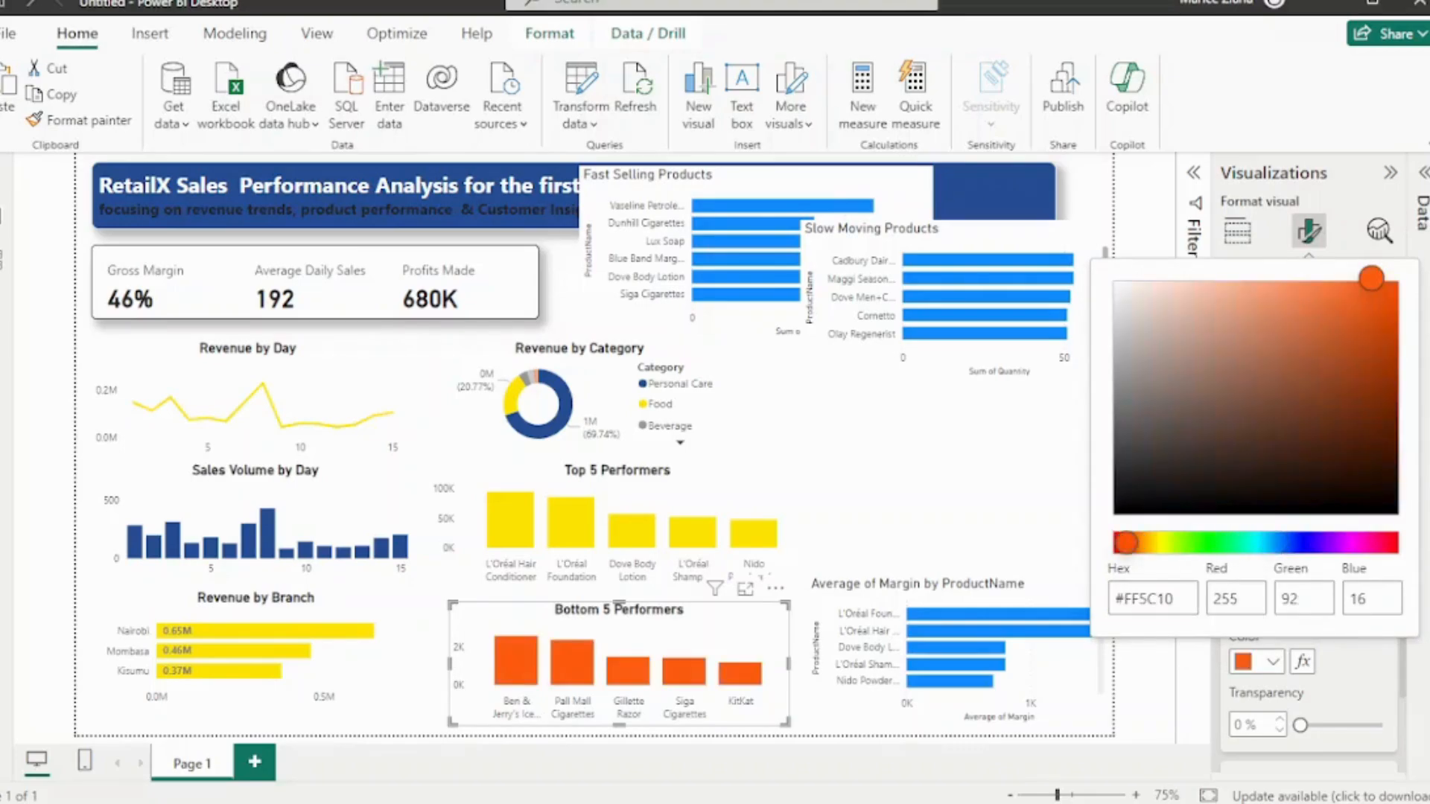
{"action": "mouse_move", "coordinate": [1126, 542]}
{"action": "left_mouse_down"}
{"action": "mouse_move", "coordinate": [1141, 542]}
{"action": "mouse_move", "coordinate": [1128, 542]}
{"action": "left_mouse_up"}
{"action": "key", "text": "Escape"}
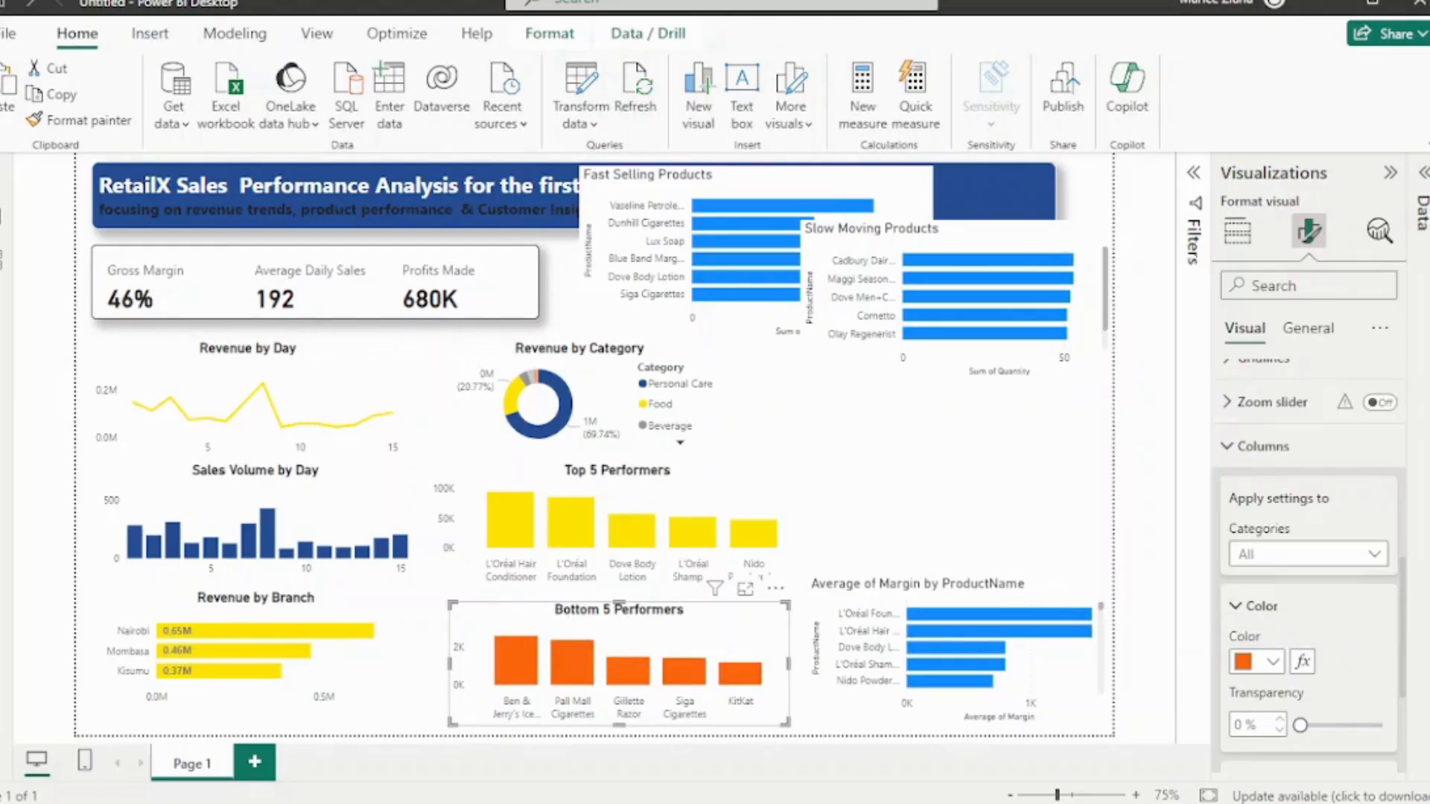
{"action": "key", "text": "Escape"}
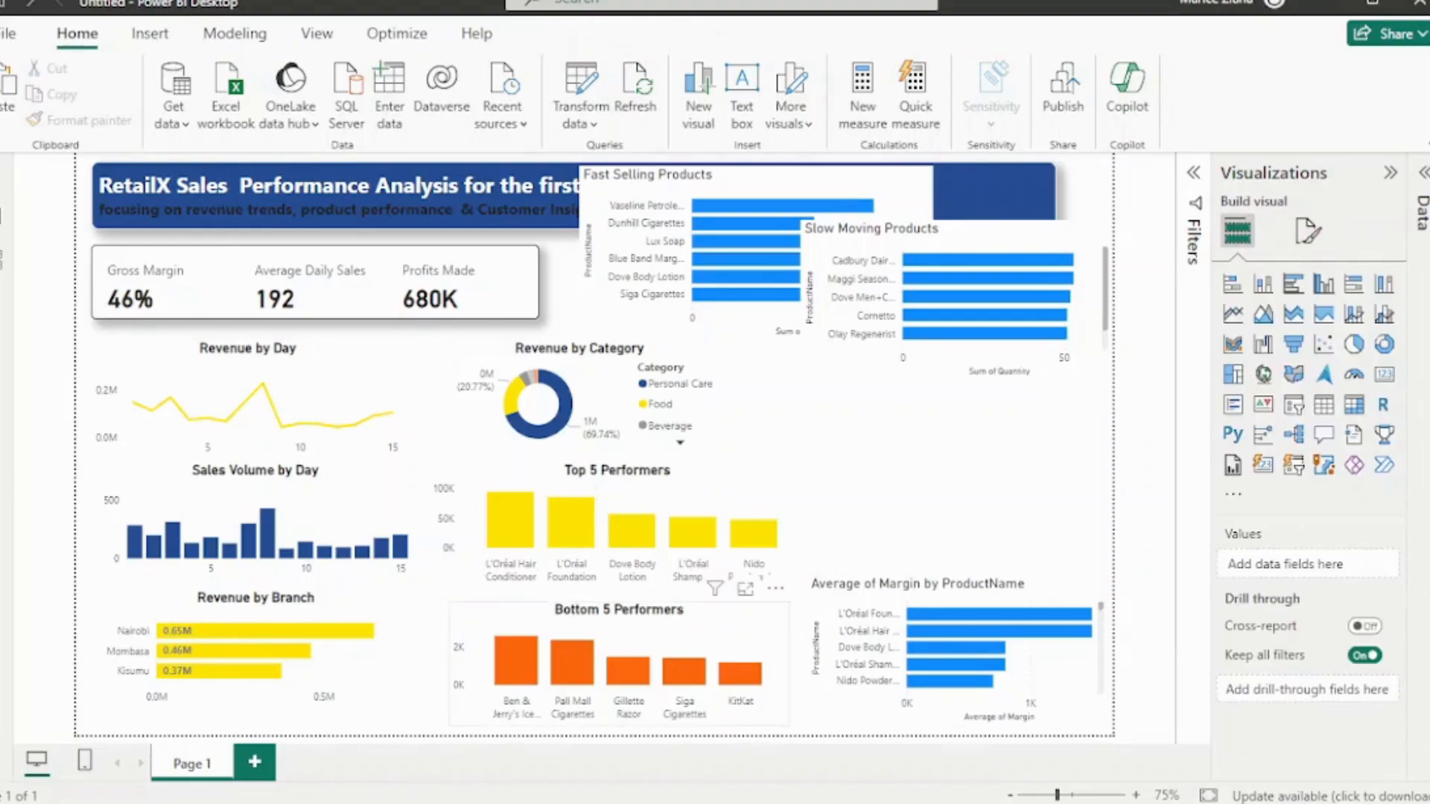
{"action": "left_click", "coordinate": [715, 627]}
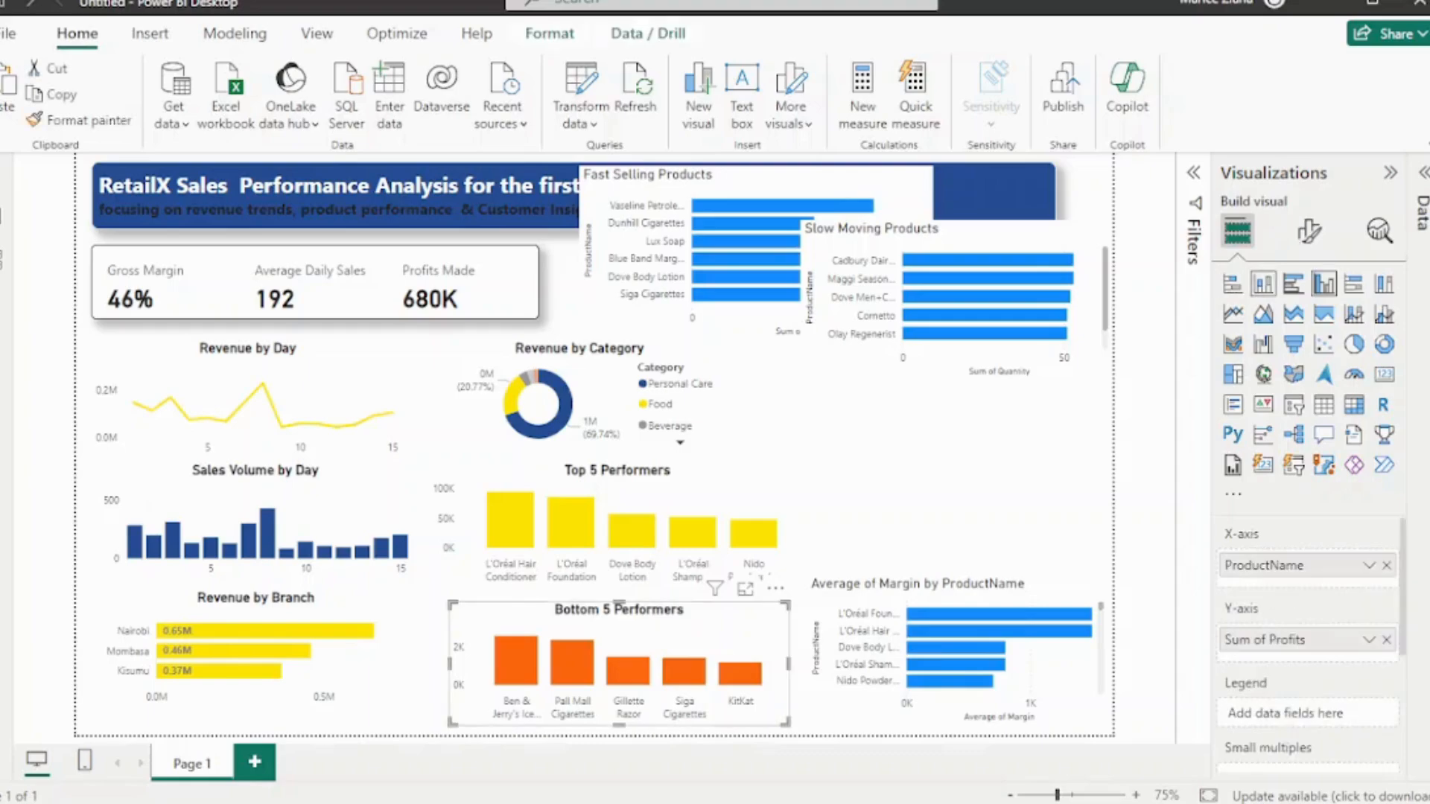
{"action": "scroll", "coordinate": [1311, 647], "scroll_direction": "down", "scroll_amount": 3}
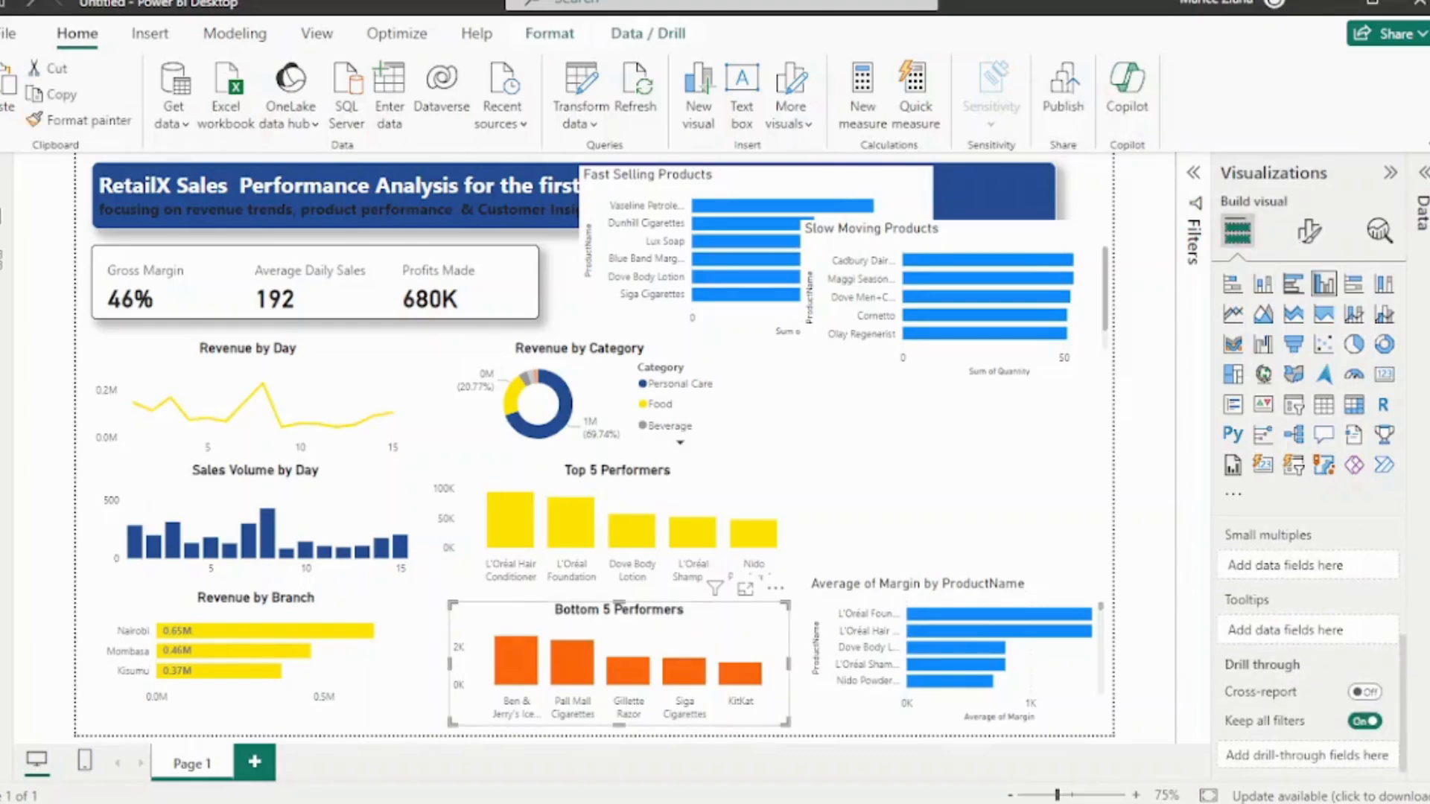
{"action": "scroll", "coordinate": [1310, 648], "scroll_direction": "up", "scroll_amount": 3}
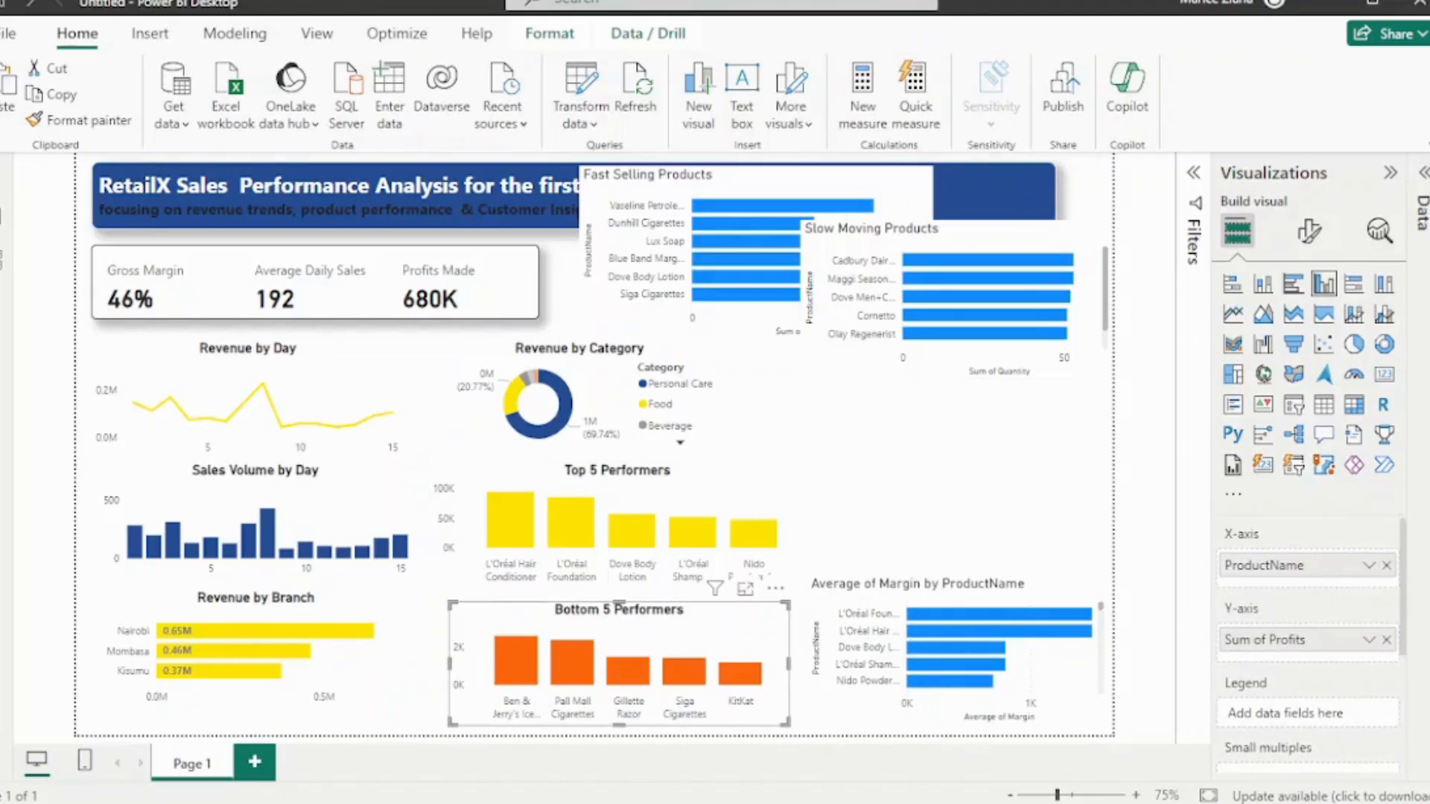
{"action": "right_click", "coordinate": [722, 671]}
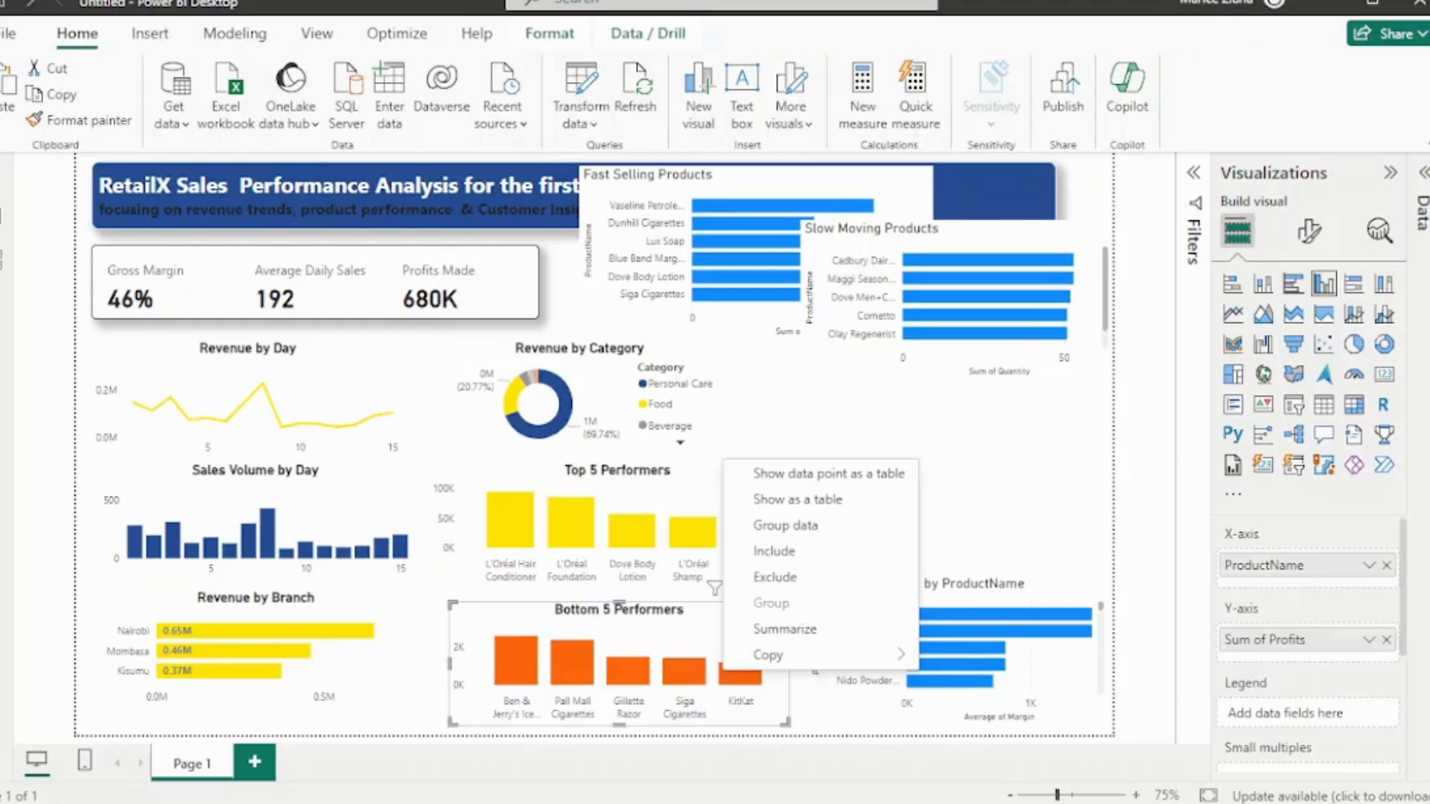
{"action": "key", "text": "Escape"}
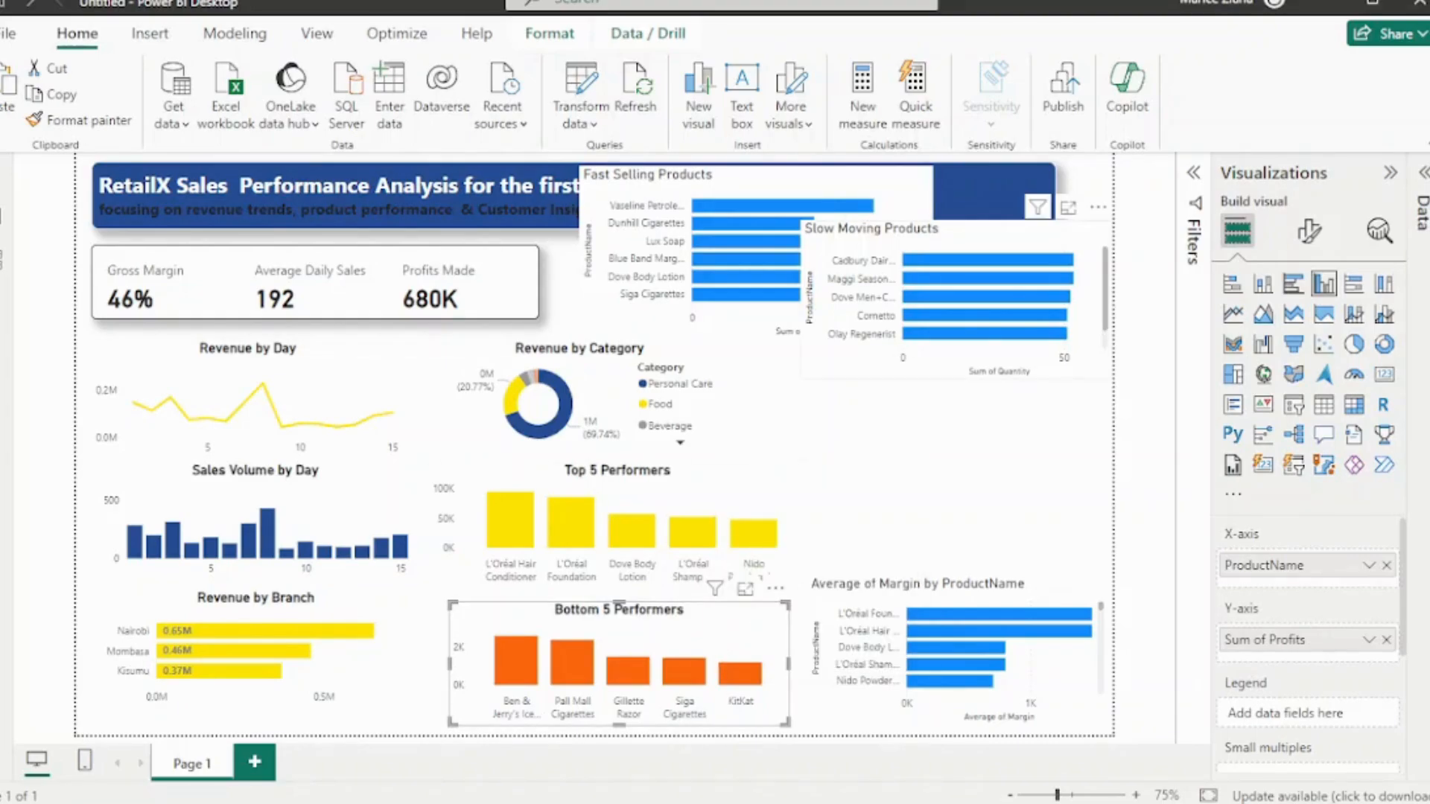
Move Slow Moving Products over the Revenue by Day area, Average of Margin by ProductName beneath the banner's right end, and Fast Selling Products below it
{"action": "mouse_move", "coordinate": [919, 277]}
{"action": "left_click_drag", "start_coordinate": [921, 277], "coordinate": [282, 430]}
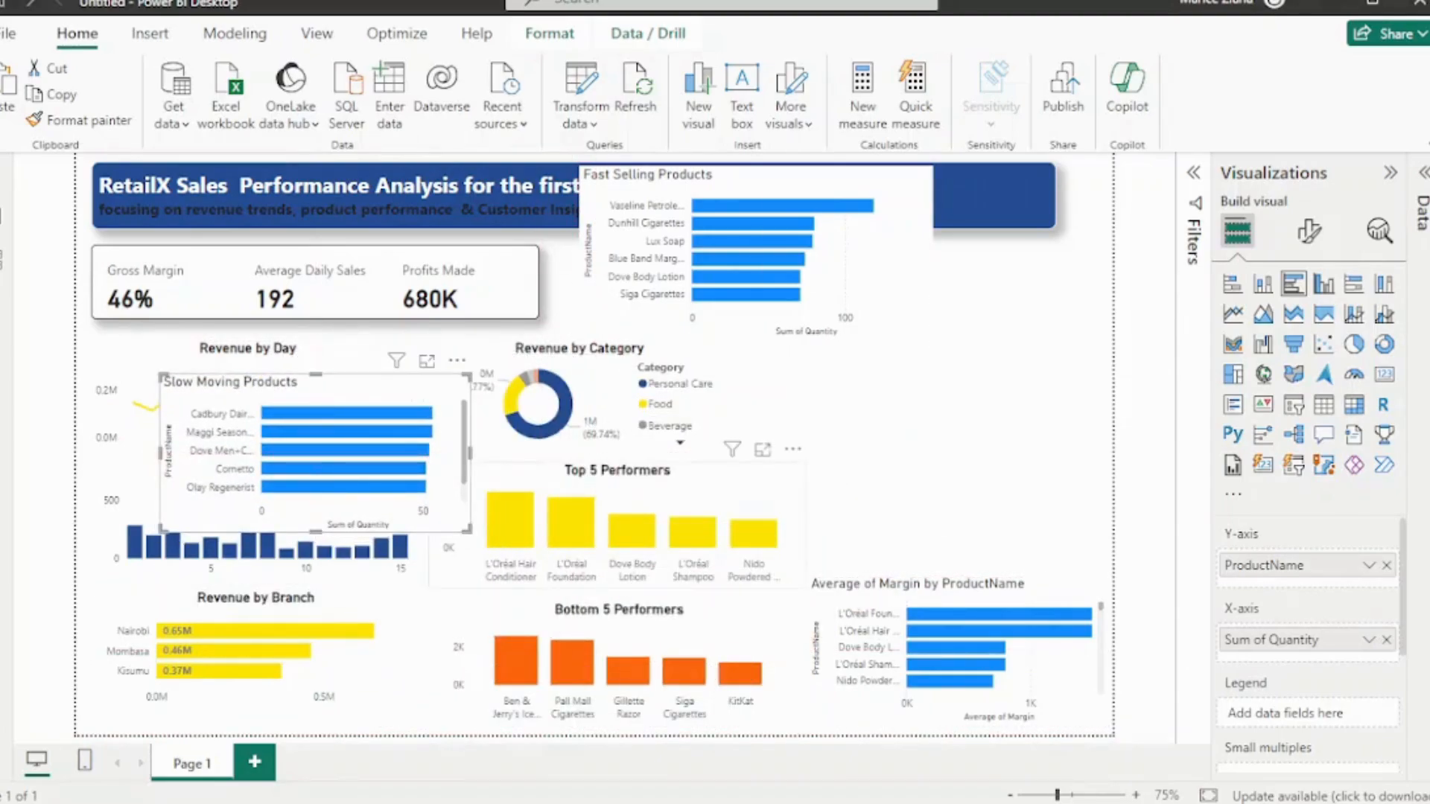
{"action": "left_click_drag", "start_coordinate": [957, 650], "coordinate": [962, 339]}
{"action": "left_click_drag", "start_coordinate": [756, 252], "coordinate": [934, 524]}
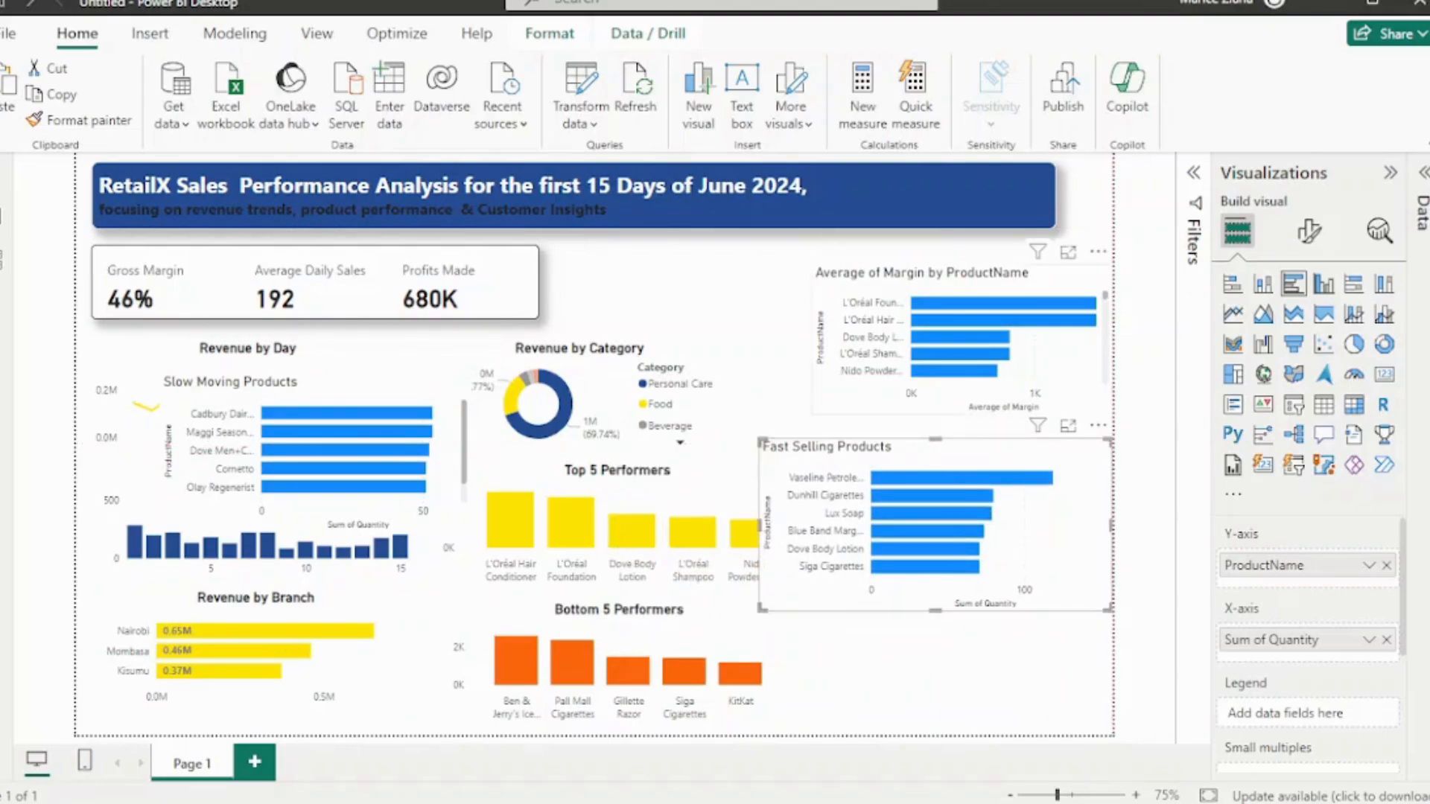
{"action": "mouse_move", "coordinate": [961, 339]}
{"action": "left_mouse_down"}
{"action": "mouse_move", "coordinate": [876, 325]}
{"action": "mouse_move", "coordinate": [935, 340]}
{"action": "left_mouse_up"}
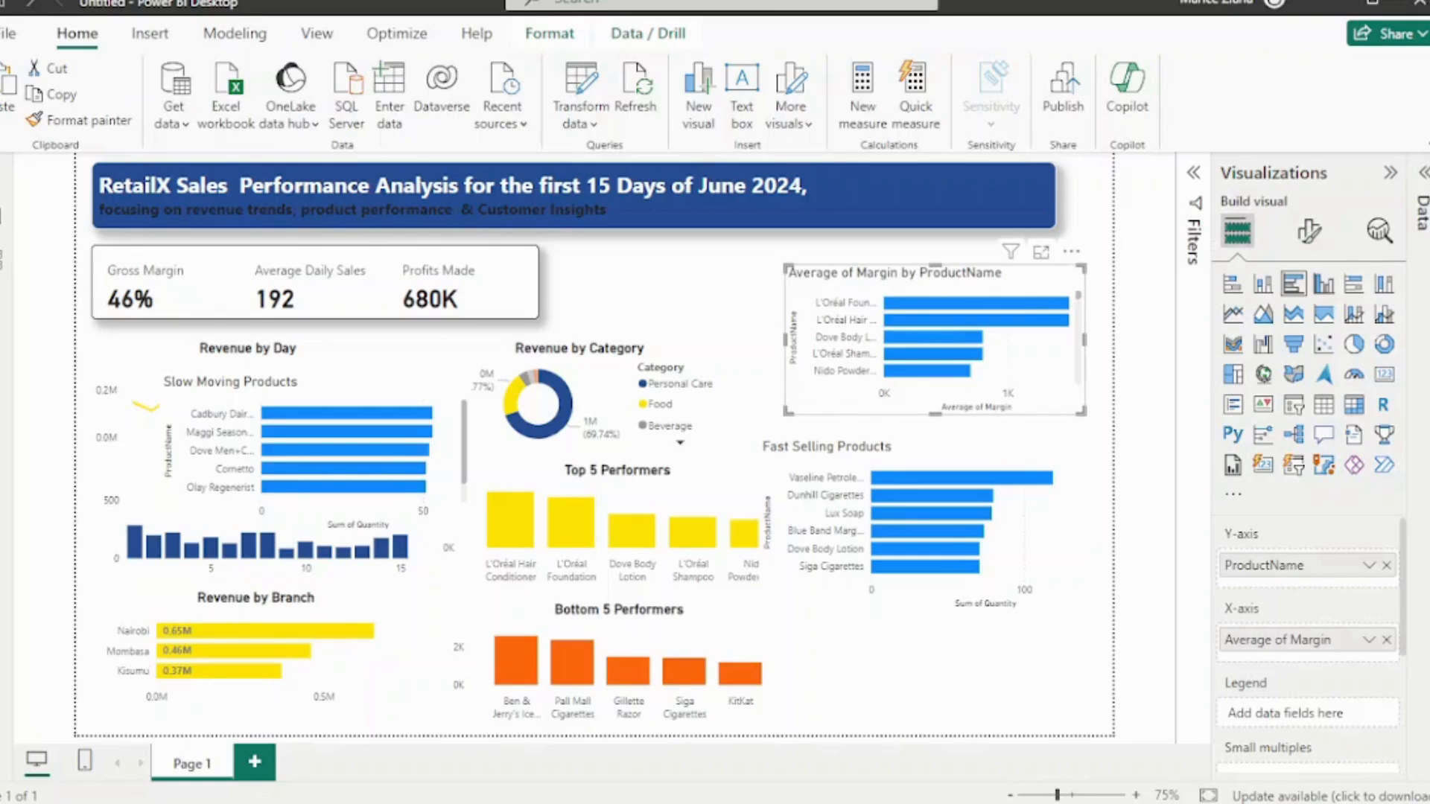
Retitle the Average of Margin by ProductName chart as "Profit Margin by Product"
{"action": "left_click", "coordinate": [1309, 230]}
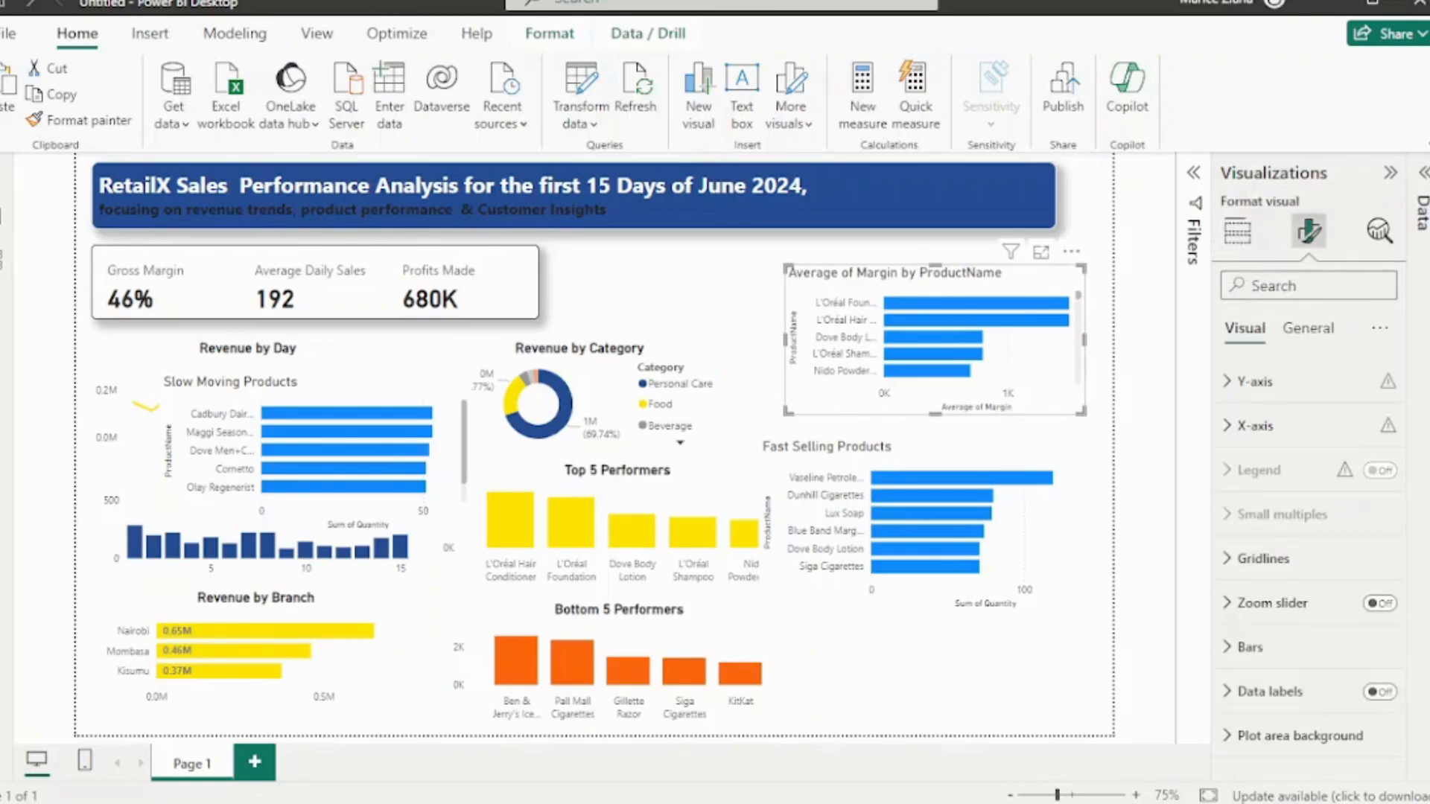
{"action": "left_click", "coordinate": [1308, 328]}
{"action": "left_click", "coordinate": [1251, 425]}
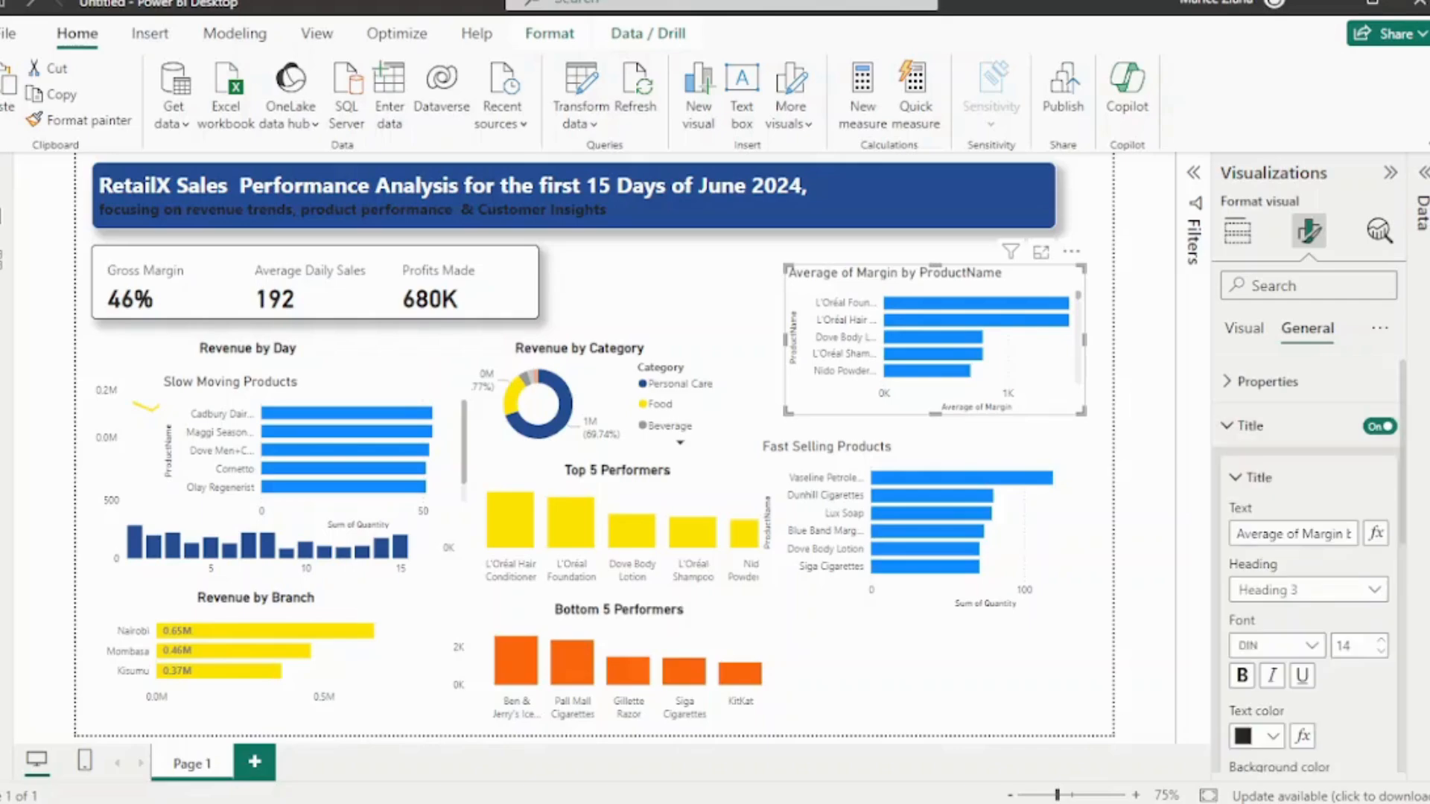
{"action": "left_click_drag", "start_coordinate": [1297, 533], "coordinate": [1236, 533]}
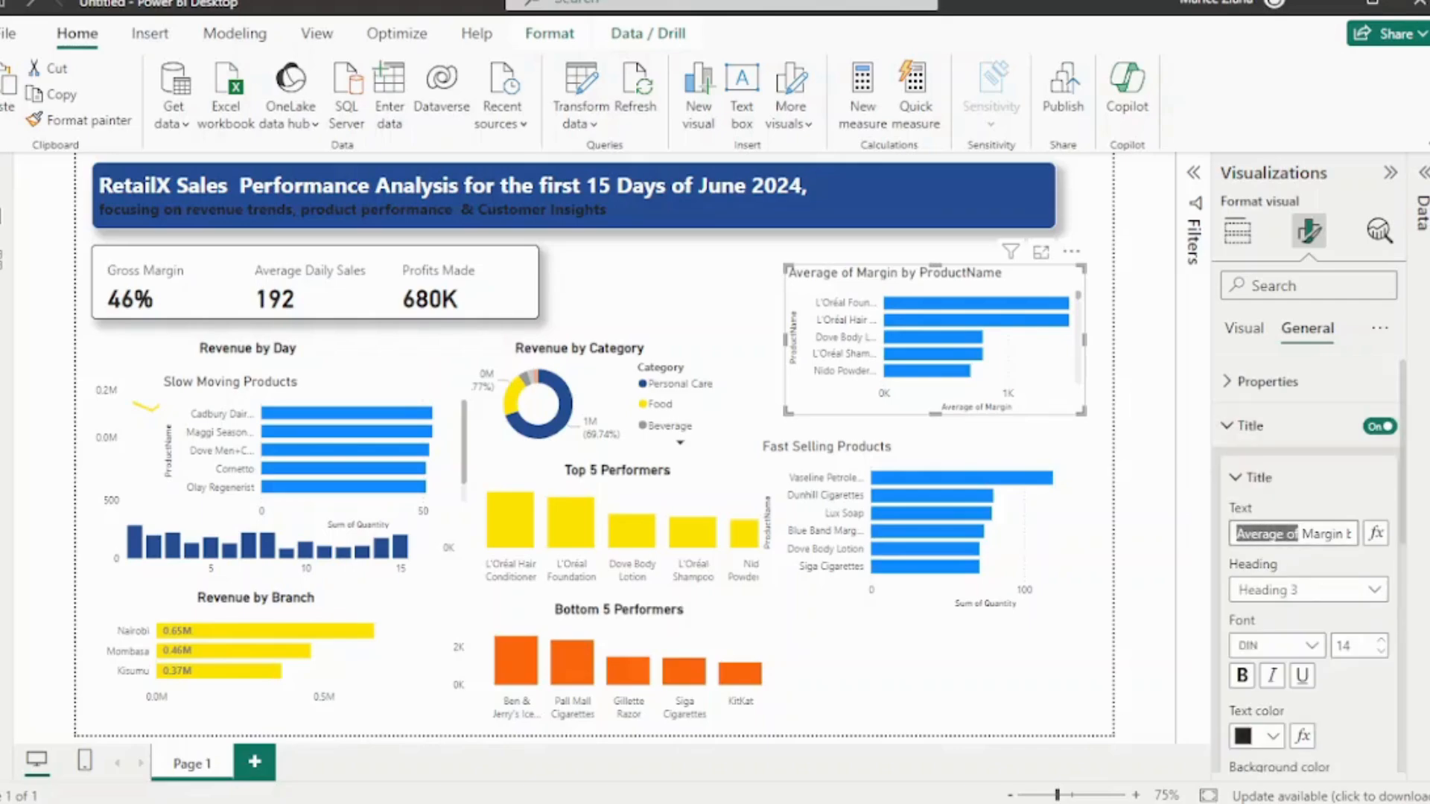
{"action": "key", "text": "BackSpace"}
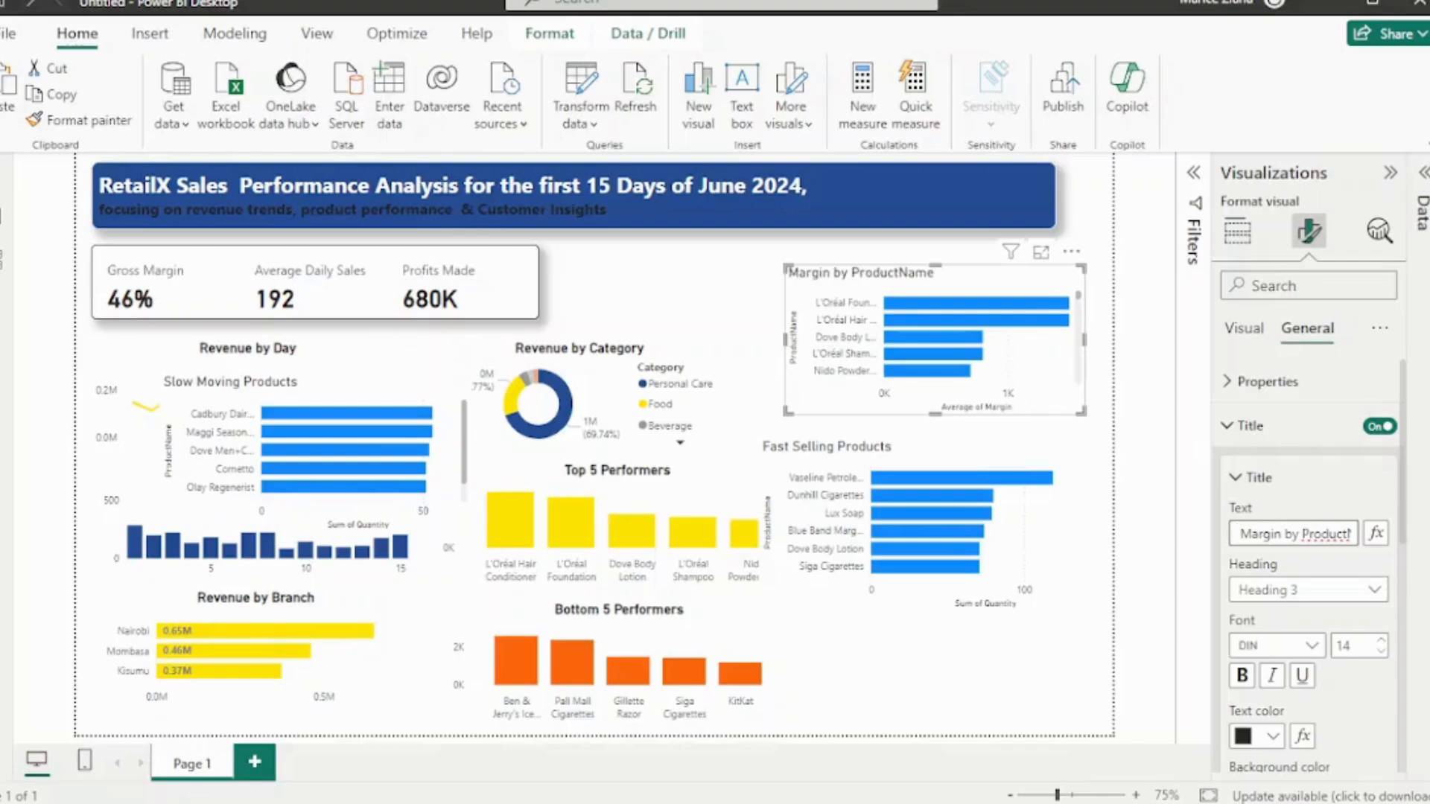
{"action": "type", "text": "Pro "}
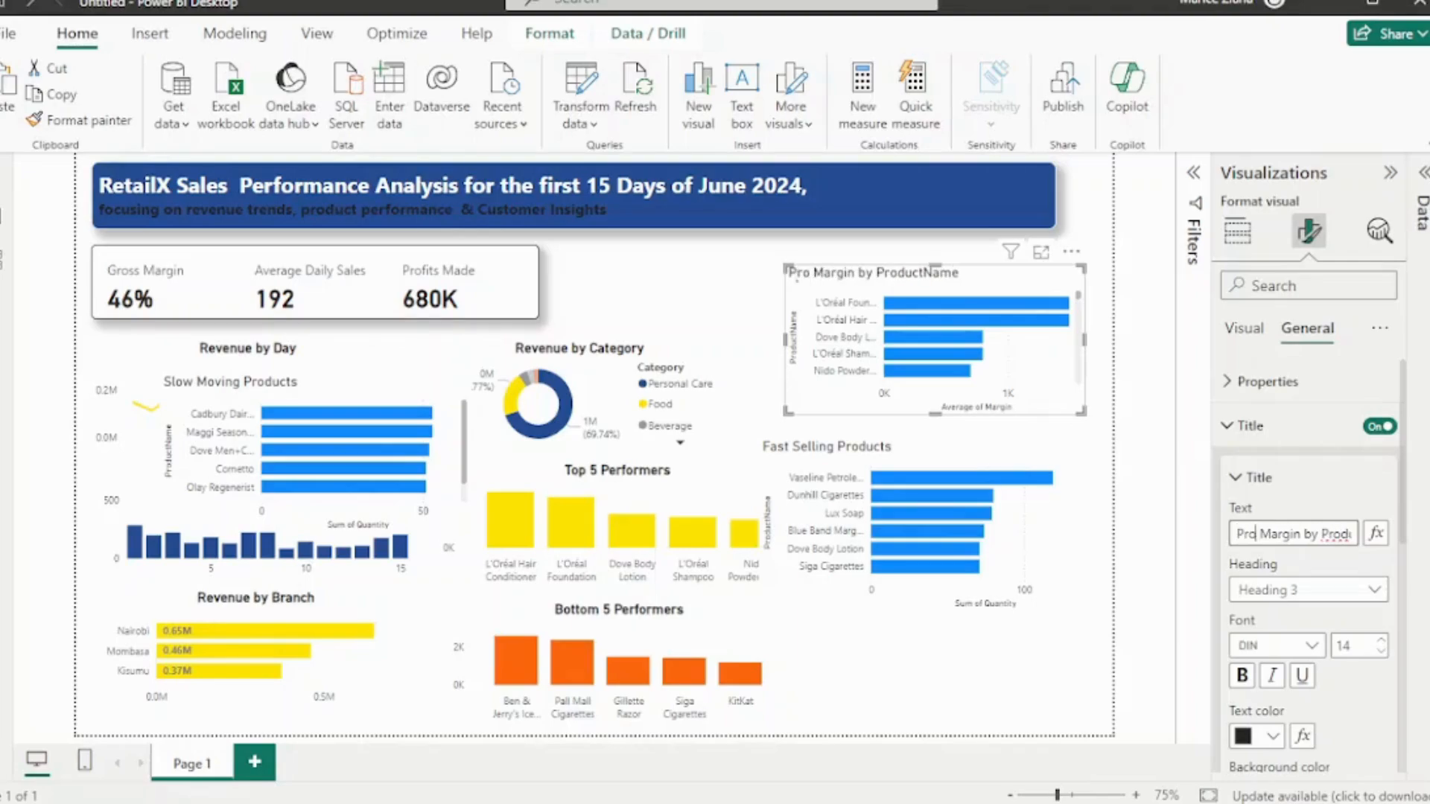
{"action": "type", "text": "fit"}
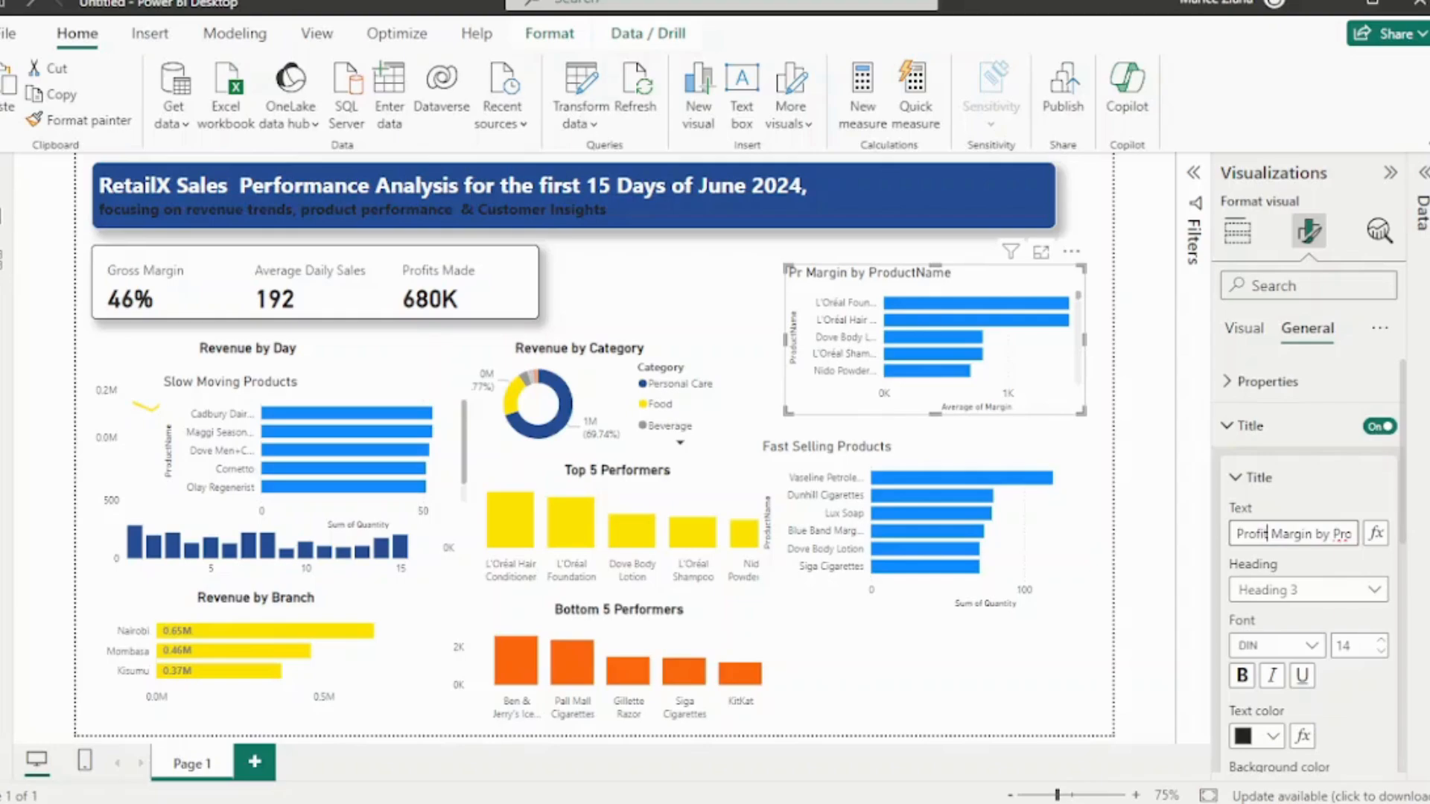
{"action": "left_click", "coordinate": [1329, 533]}
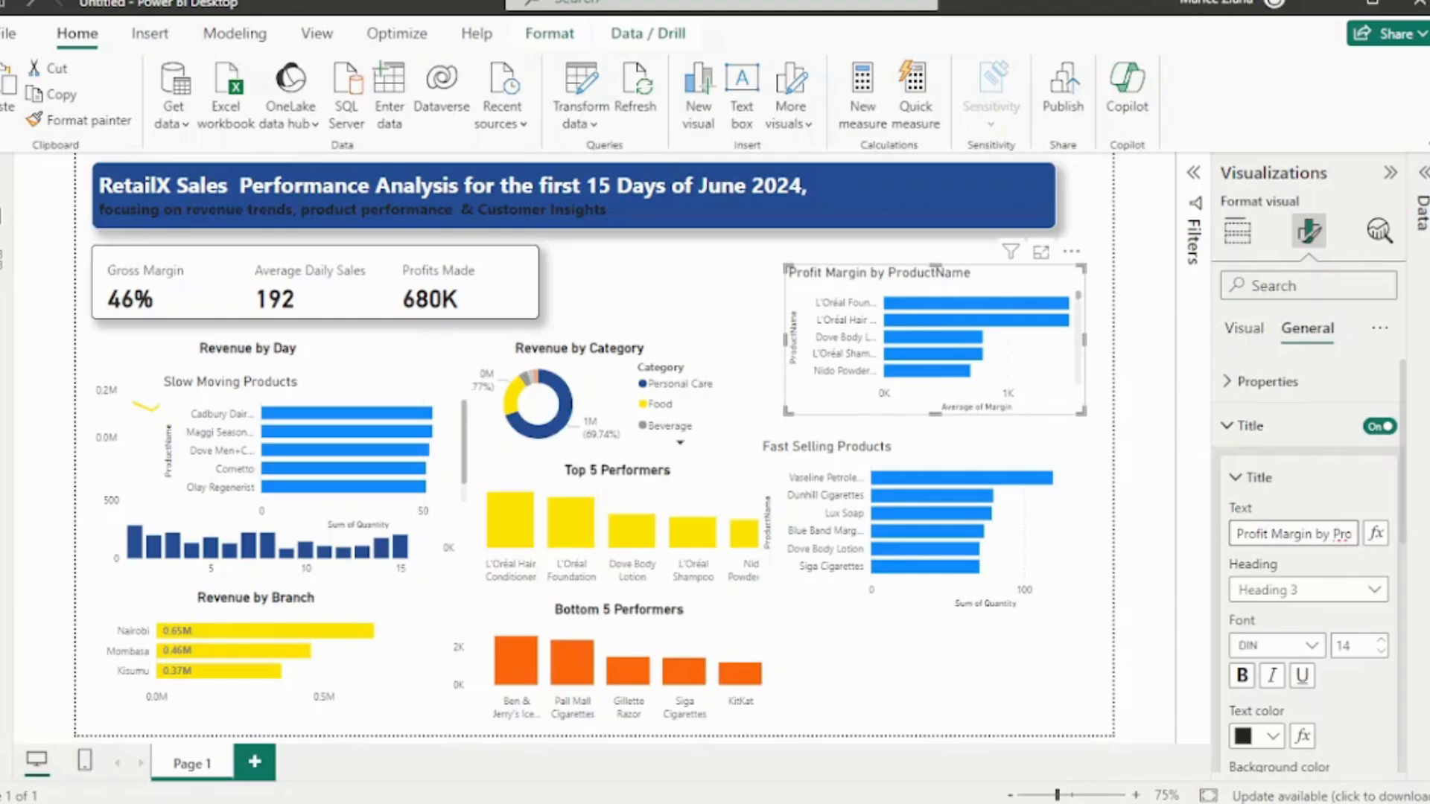
{"action": "key", "text": "Right"}
{"action": "key", "text": "Right"}
{"action": "key", "text": "Right"}
{"action": "key", "text": "Right"}
{"action": "key", "text": "Right"}
{"action": "key", "text": "Right"}
{"action": "key", "text": "Right"}
{"action": "key", "text": "Right"}
{"action": "key", "text": "Right"}
{"action": "key", "text": "Right"}
{"action": "key", "text": "Right"}
{"action": "key", "text": "Right"}
{"action": "key", "text": "shift+Left"}
{"action": "key", "text": "shift+Left"}
{"action": "key", "text": "shift+Left"}
{"action": "key", "text": "shift+Left"}
{"action": "key", "text": "BackSpace"}
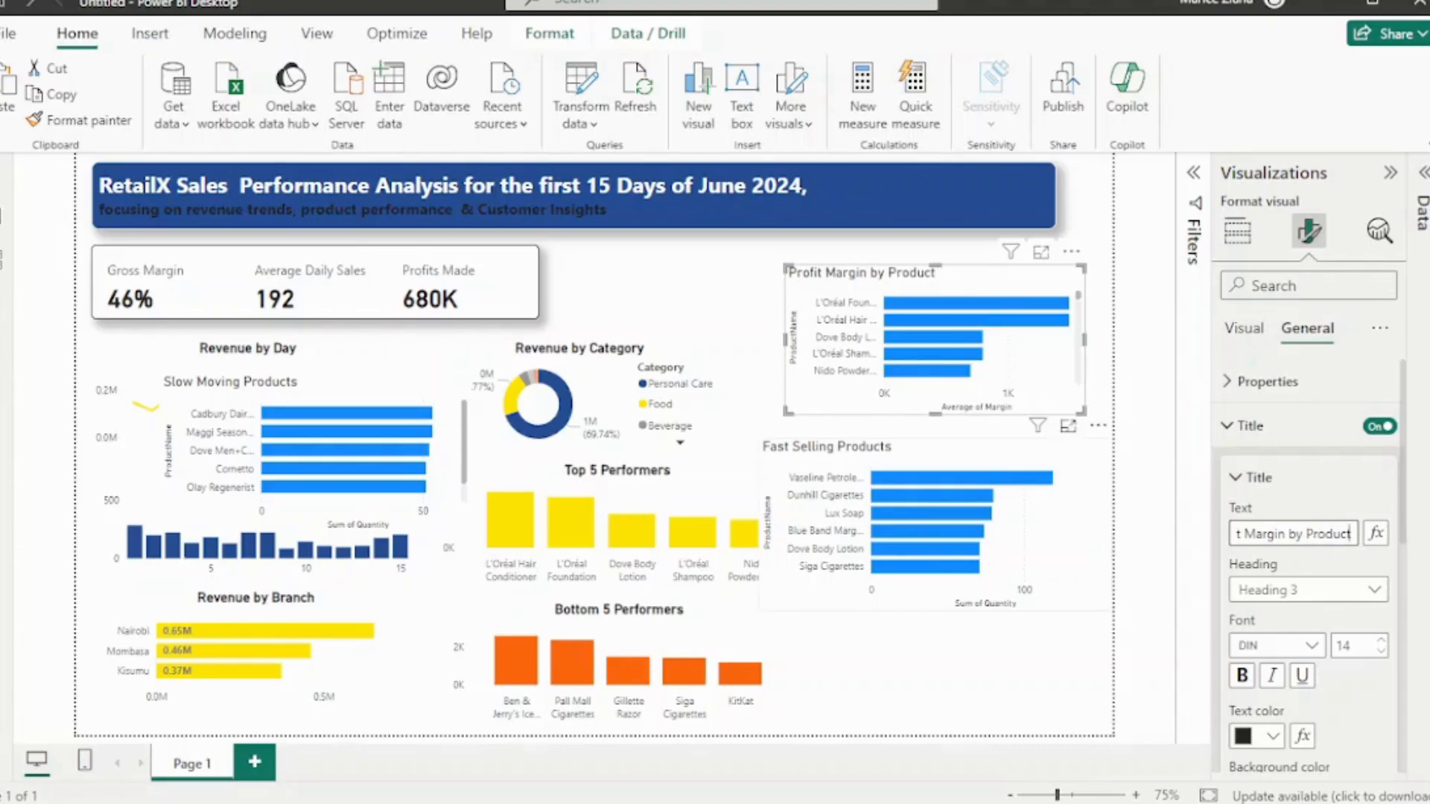
{"action": "left_click", "coordinate": [936, 339]}
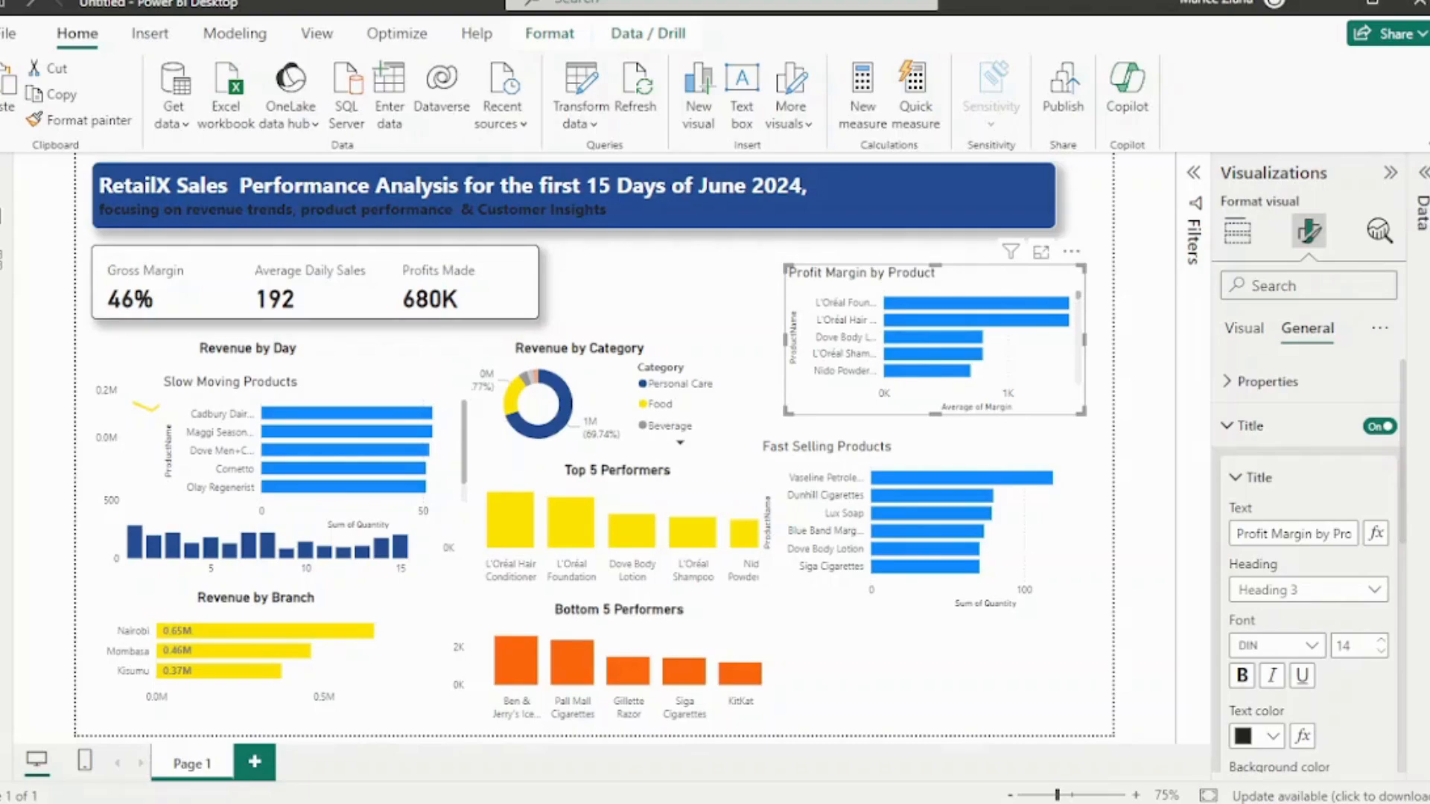
Turn off the Y-axis and X-axis titles of the Profit Margin by Product chart
{"action": "left_click", "coordinate": [1244, 327]}
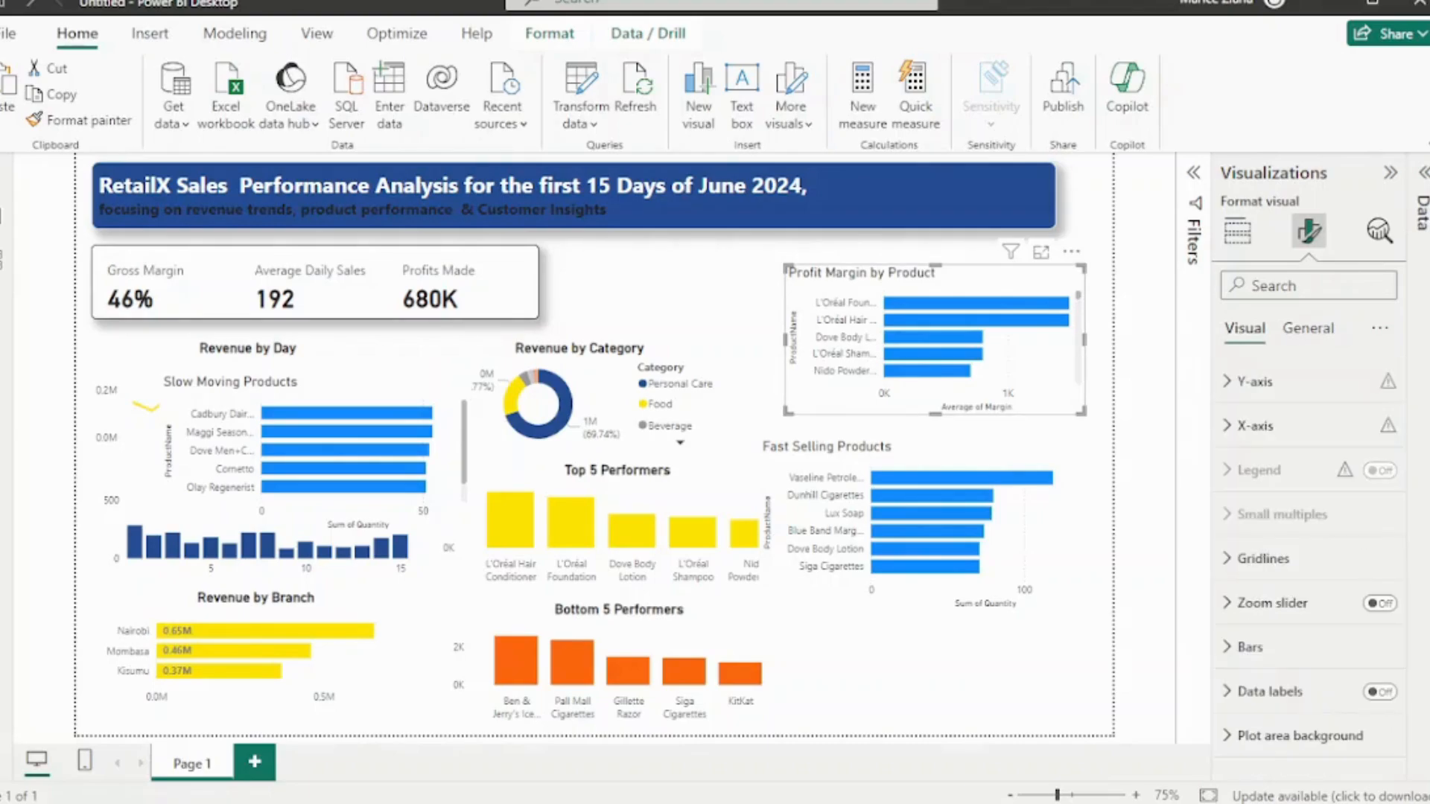
{"action": "left_click", "coordinate": [1259, 381]}
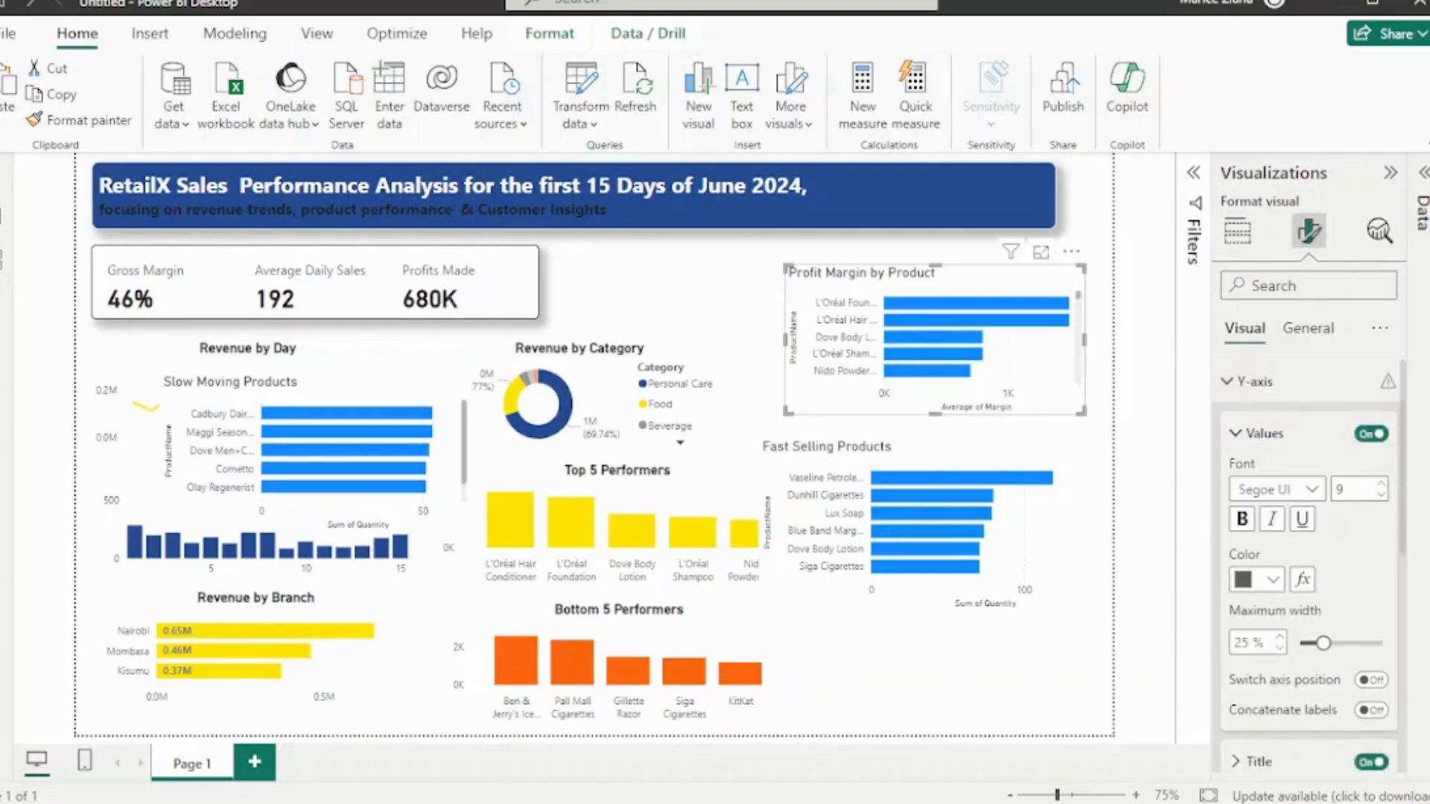
{"action": "scroll", "coordinate": [1258, 381], "scroll_direction": "down", "scroll_amount": 2}
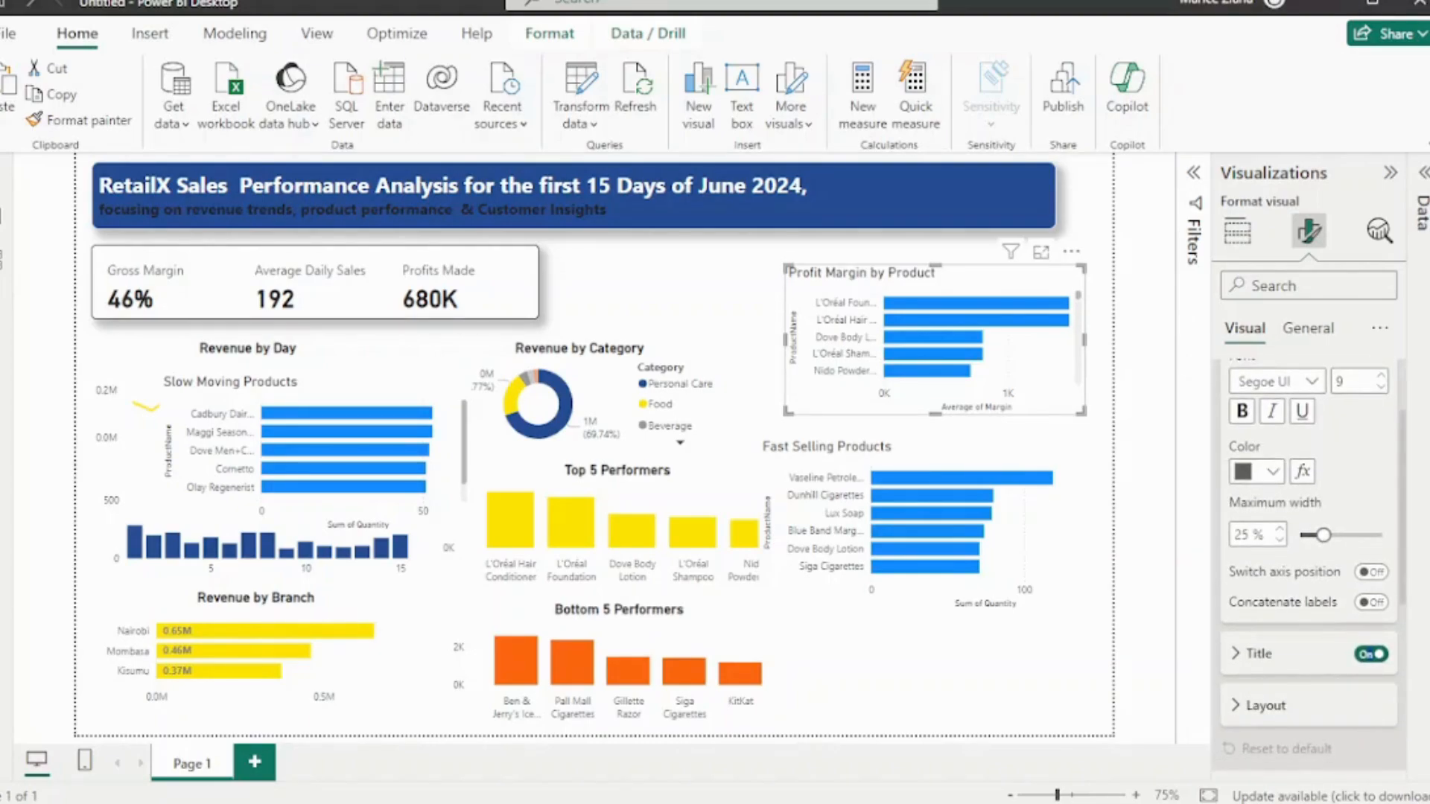
{"action": "scroll", "coordinate": [1307, 564], "scroll_direction": "up", "scroll_amount": 2}
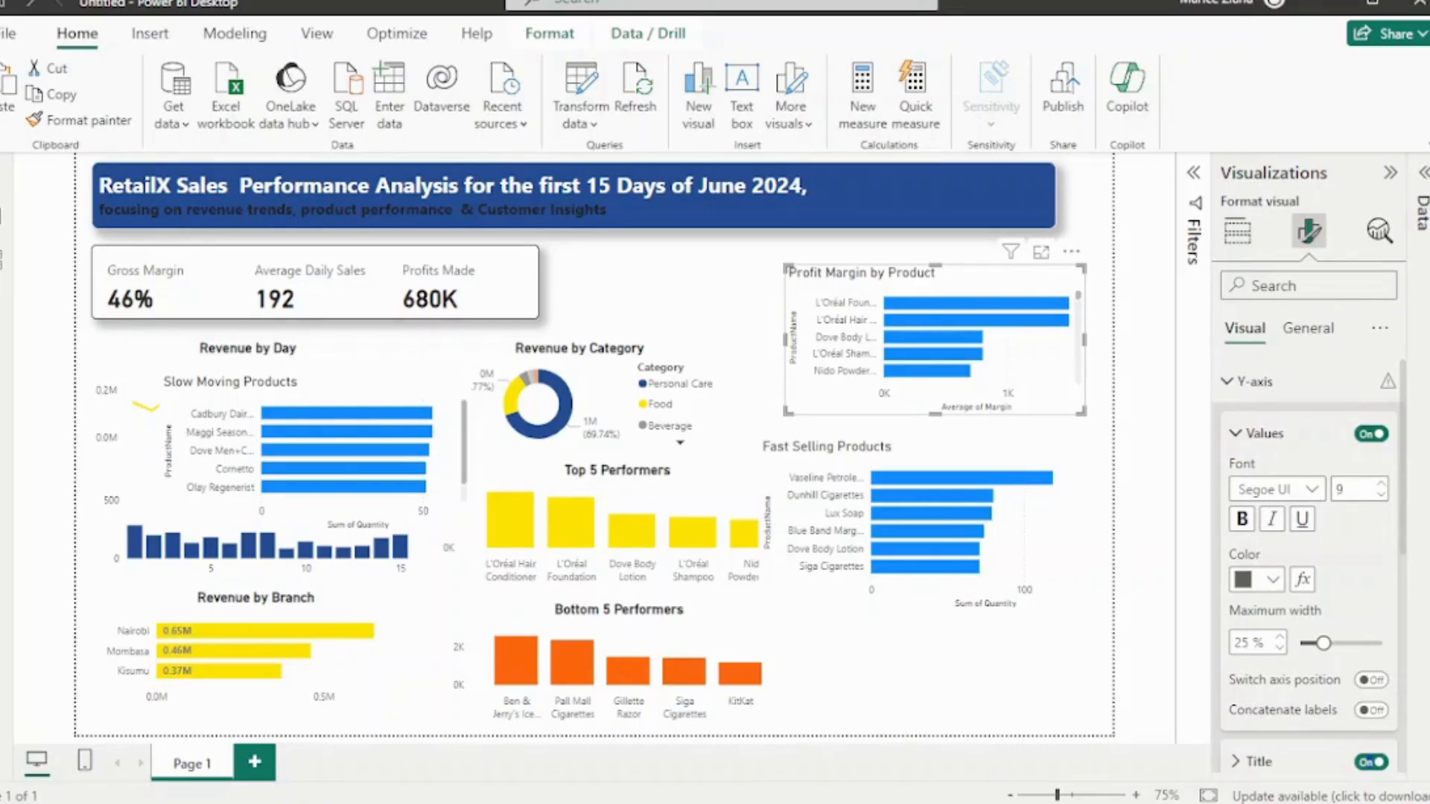
{"action": "left_click", "coordinate": [1236, 434]}
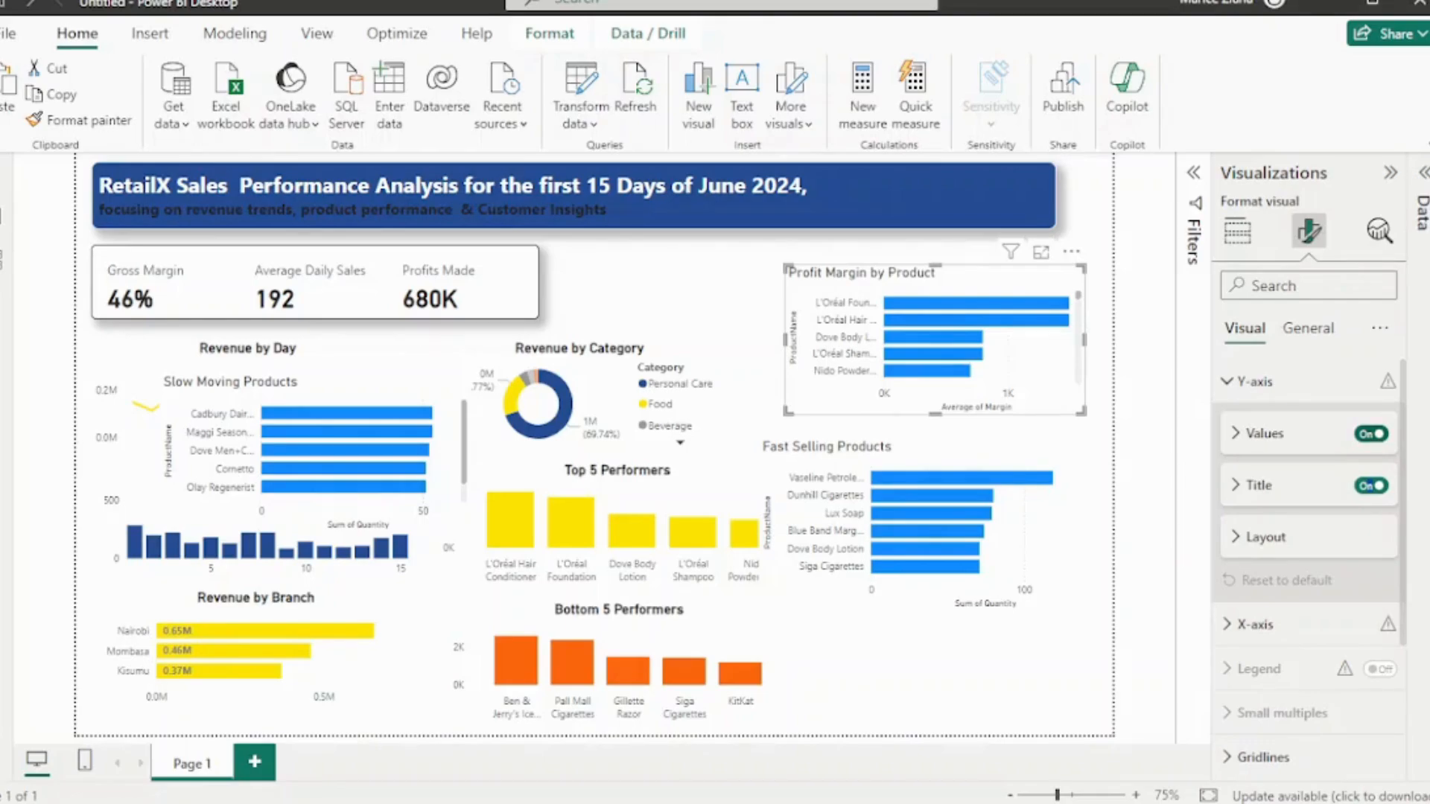
{"action": "left_click", "coordinate": [1370, 485]}
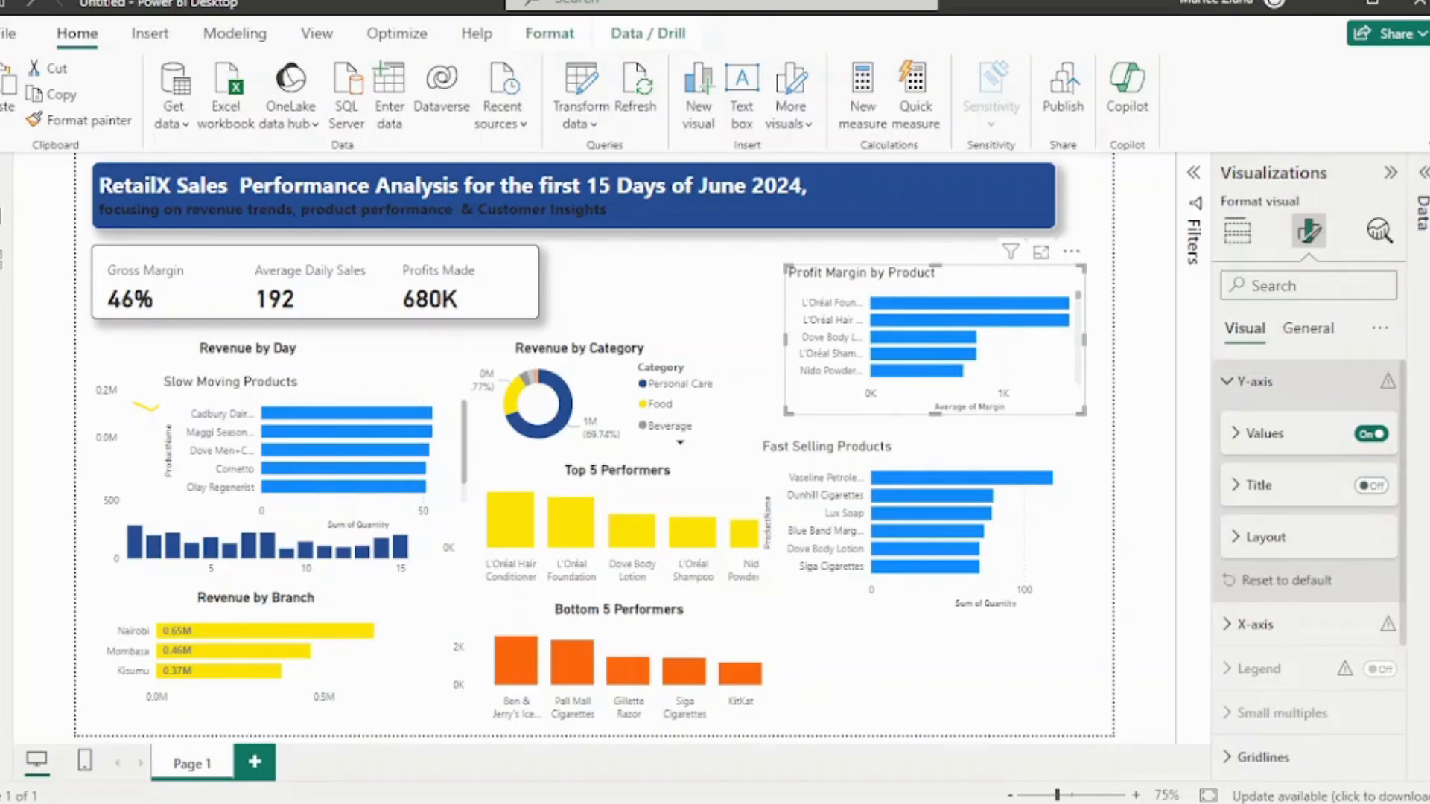
{"action": "left_click", "coordinate": [1227, 382]}
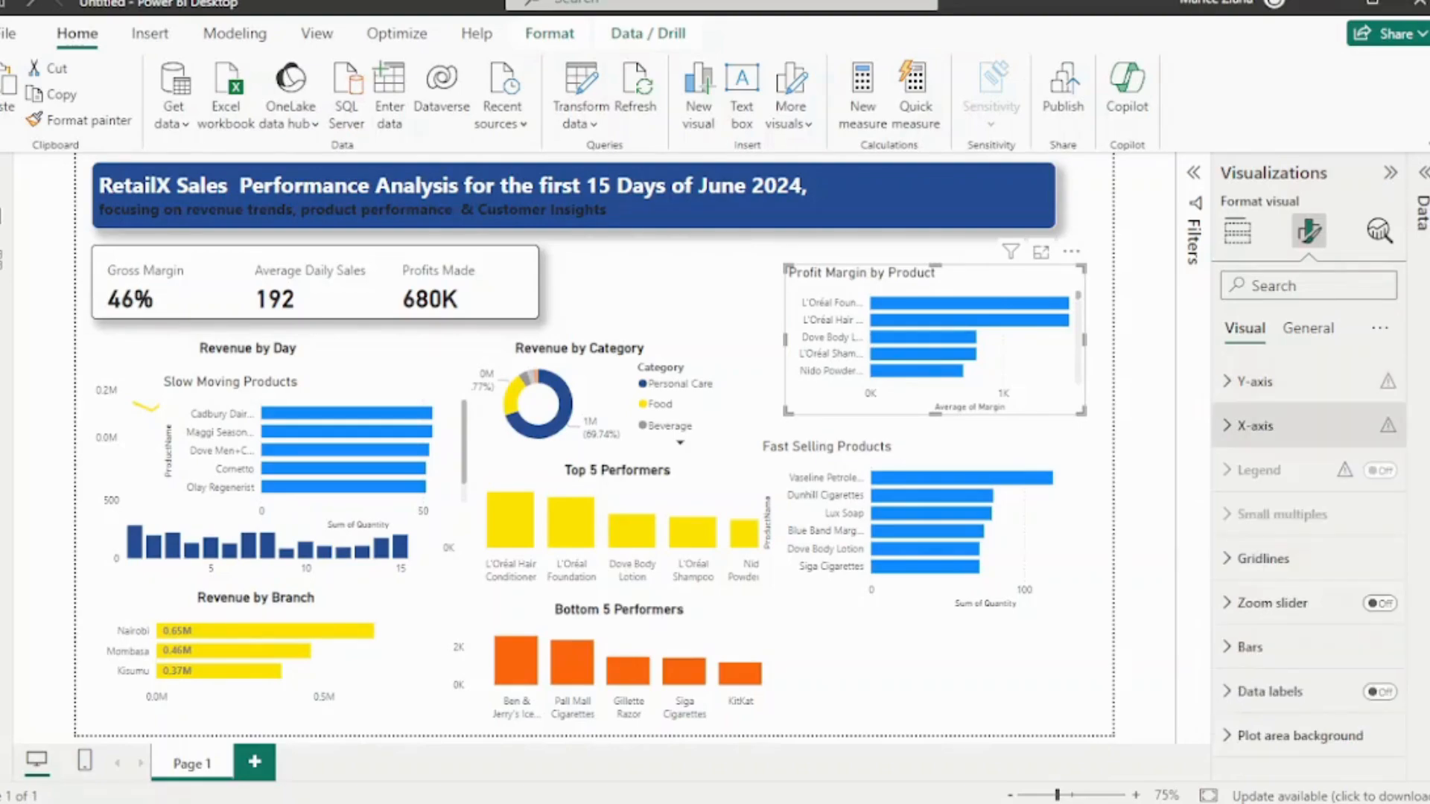
{"action": "left_click", "coordinate": [1227, 425]}
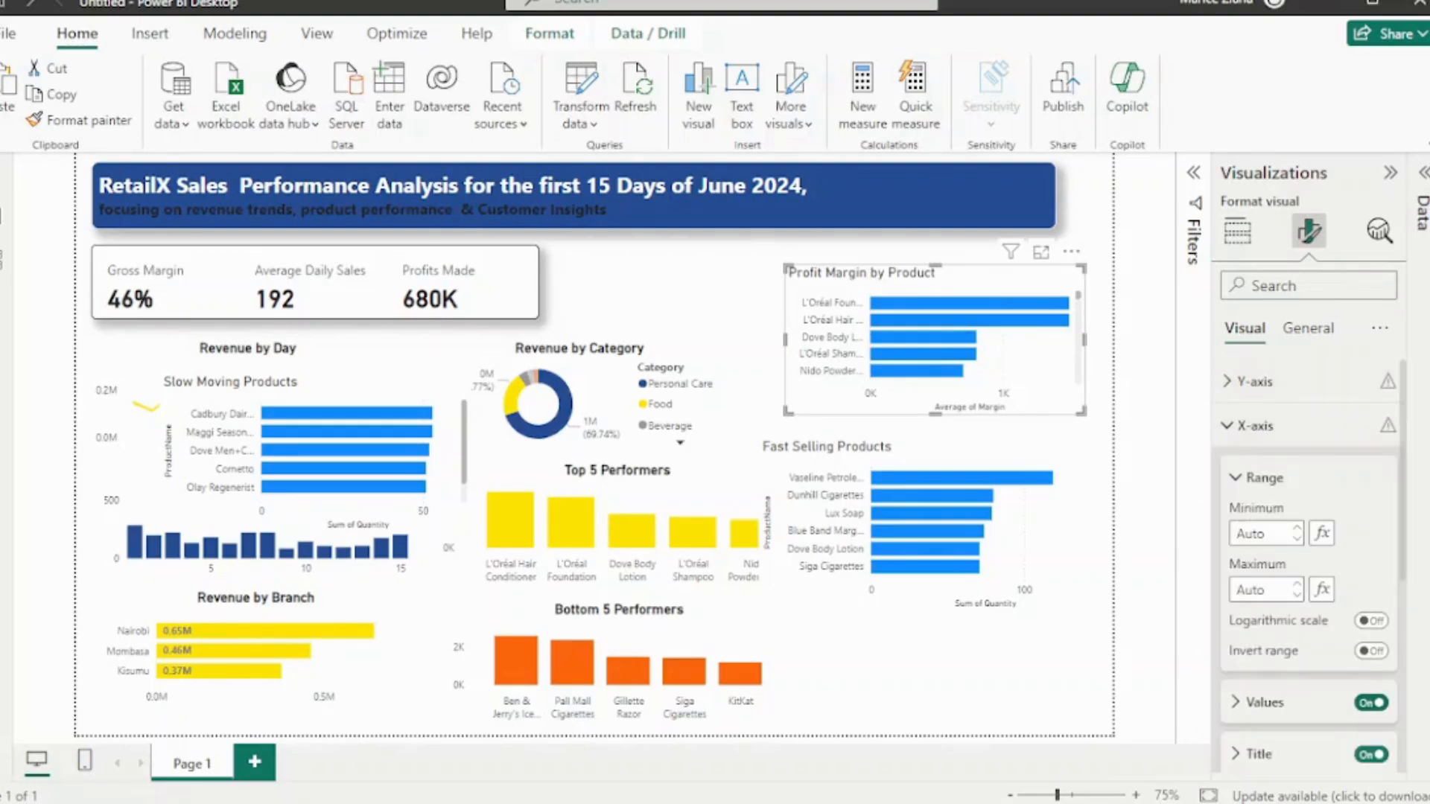
{"action": "left_click", "coordinate": [1370, 754]}
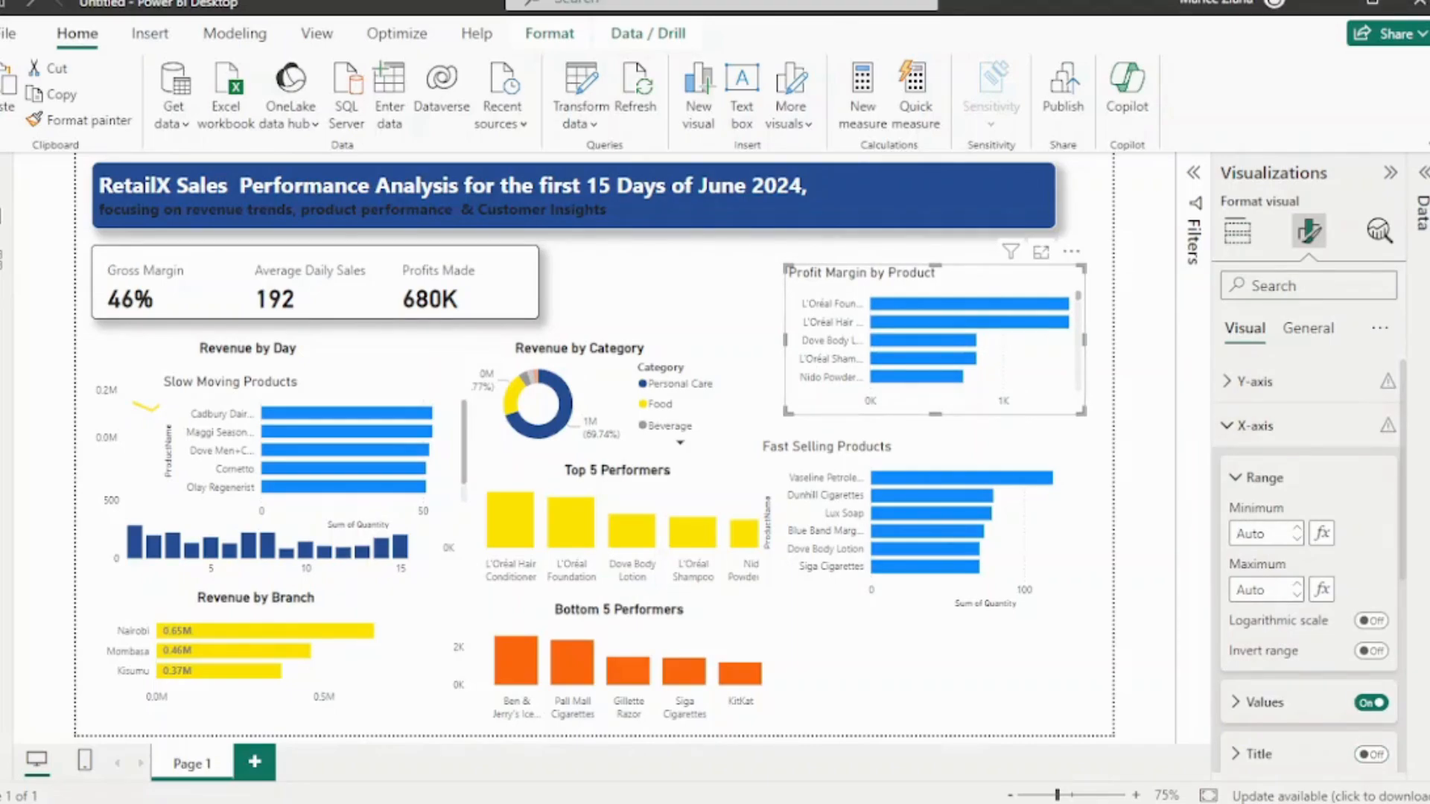
Make the Profit Margin by Product chart's title bold and center it horizontally
{"action": "left_click", "coordinate": [1308, 328]}
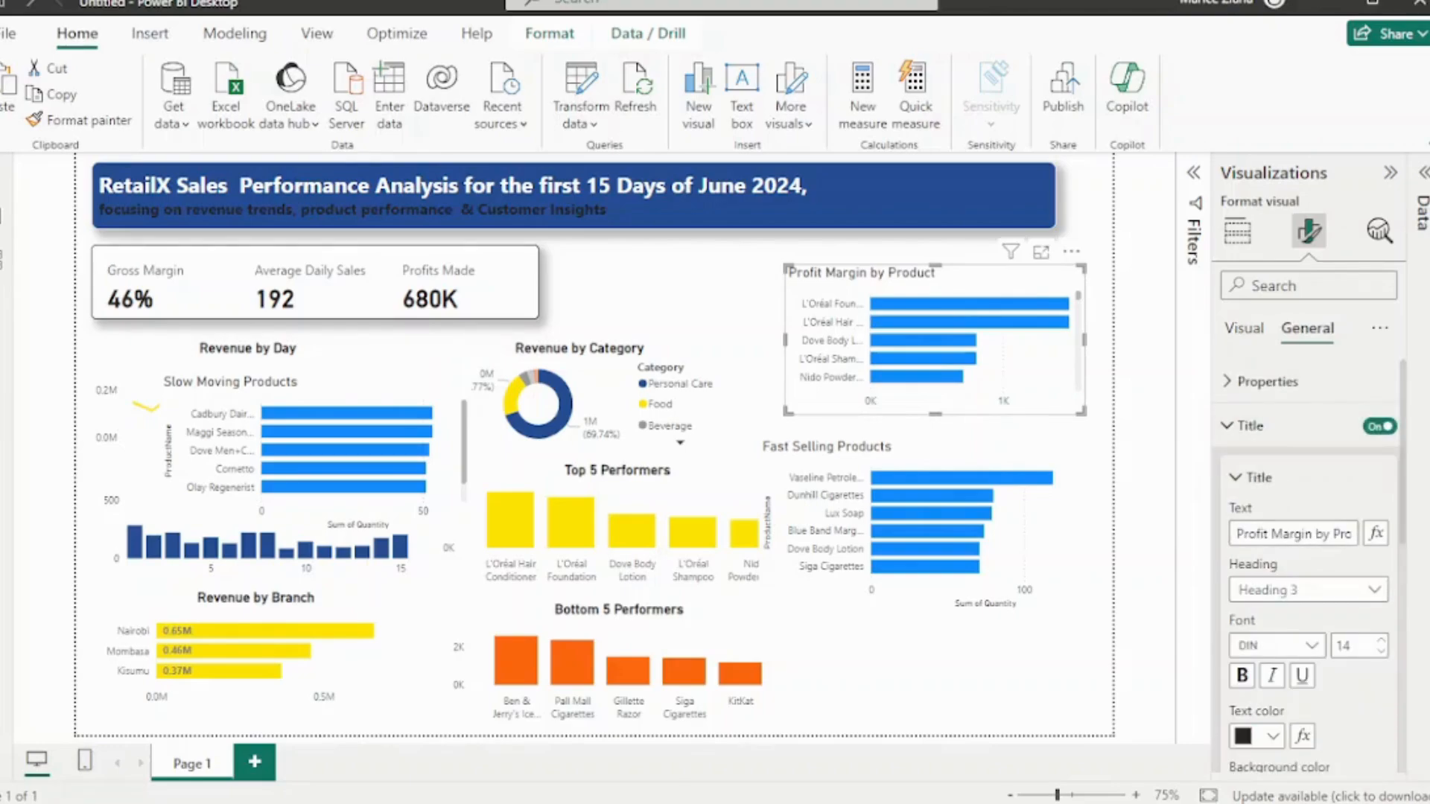
{"action": "scroll", "coordinate": [1242, 675], "scroll_direction": "down", "scroll_amount": 1}
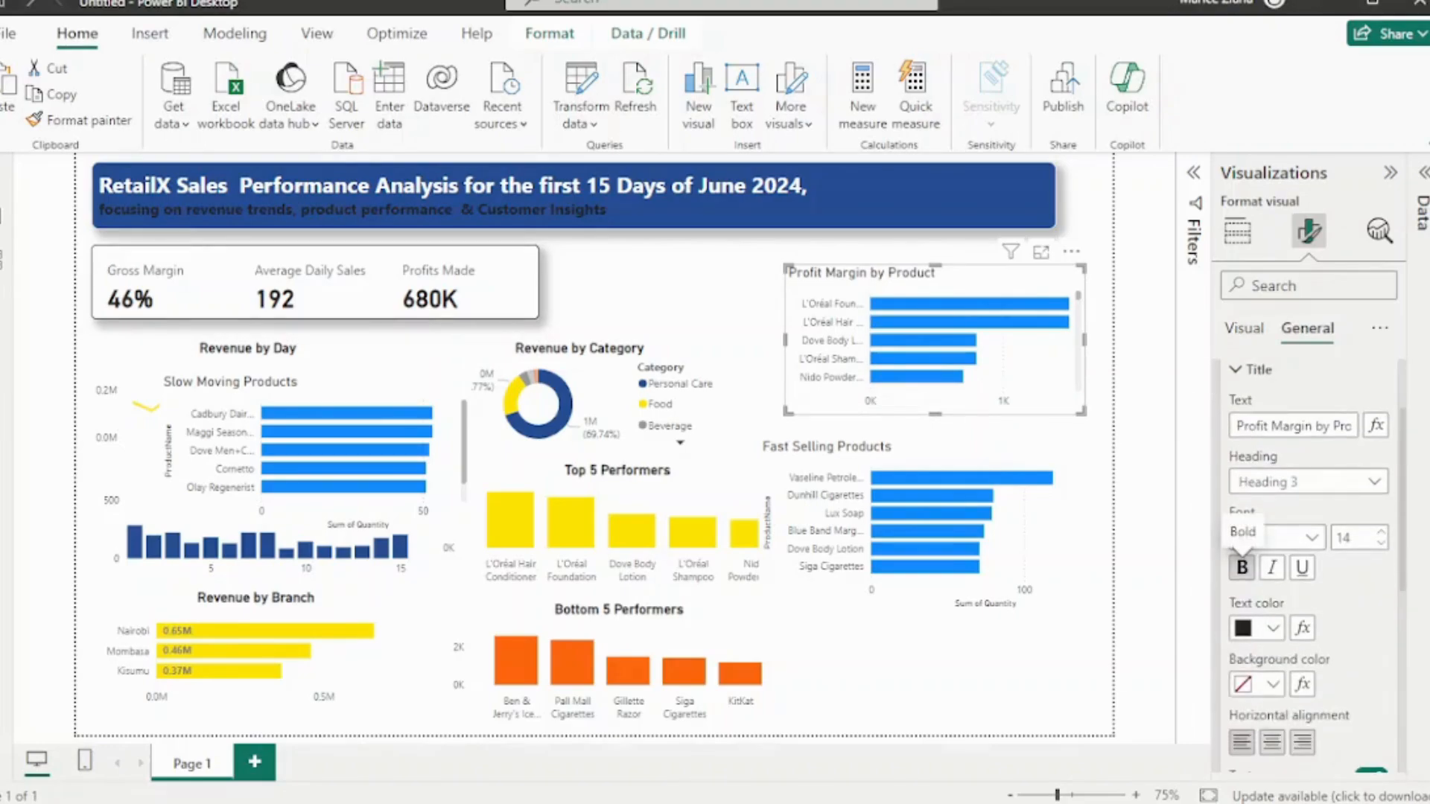
{"action": "left_click", "coordinate": [1241, 568]}
{"action": "left_click", "coordinate": [1272, 743]}
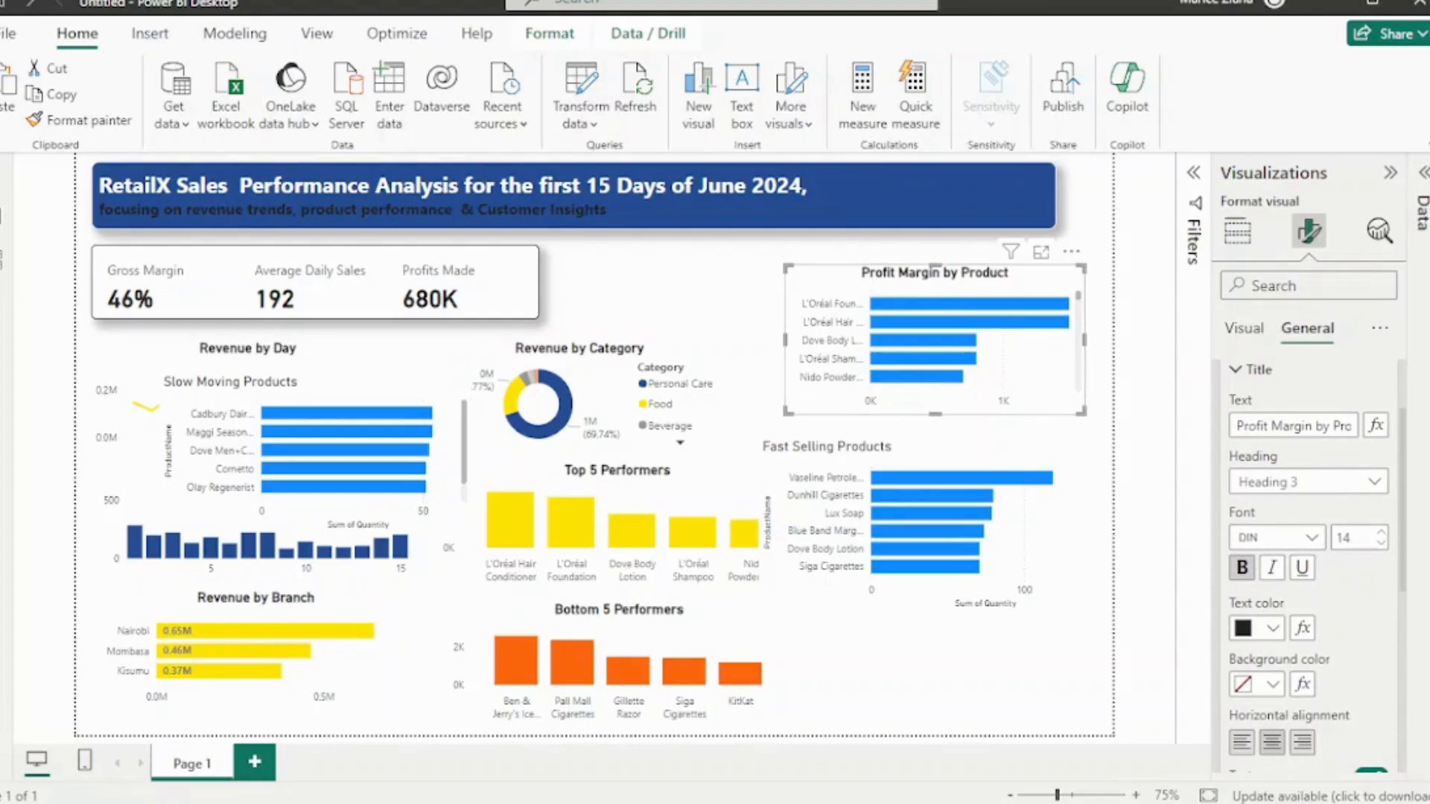
Recolor all bars of the Profit Margin by Product chart with the recently used dark blue
{"action": "left_click", "coordinate": [1244, 328]}
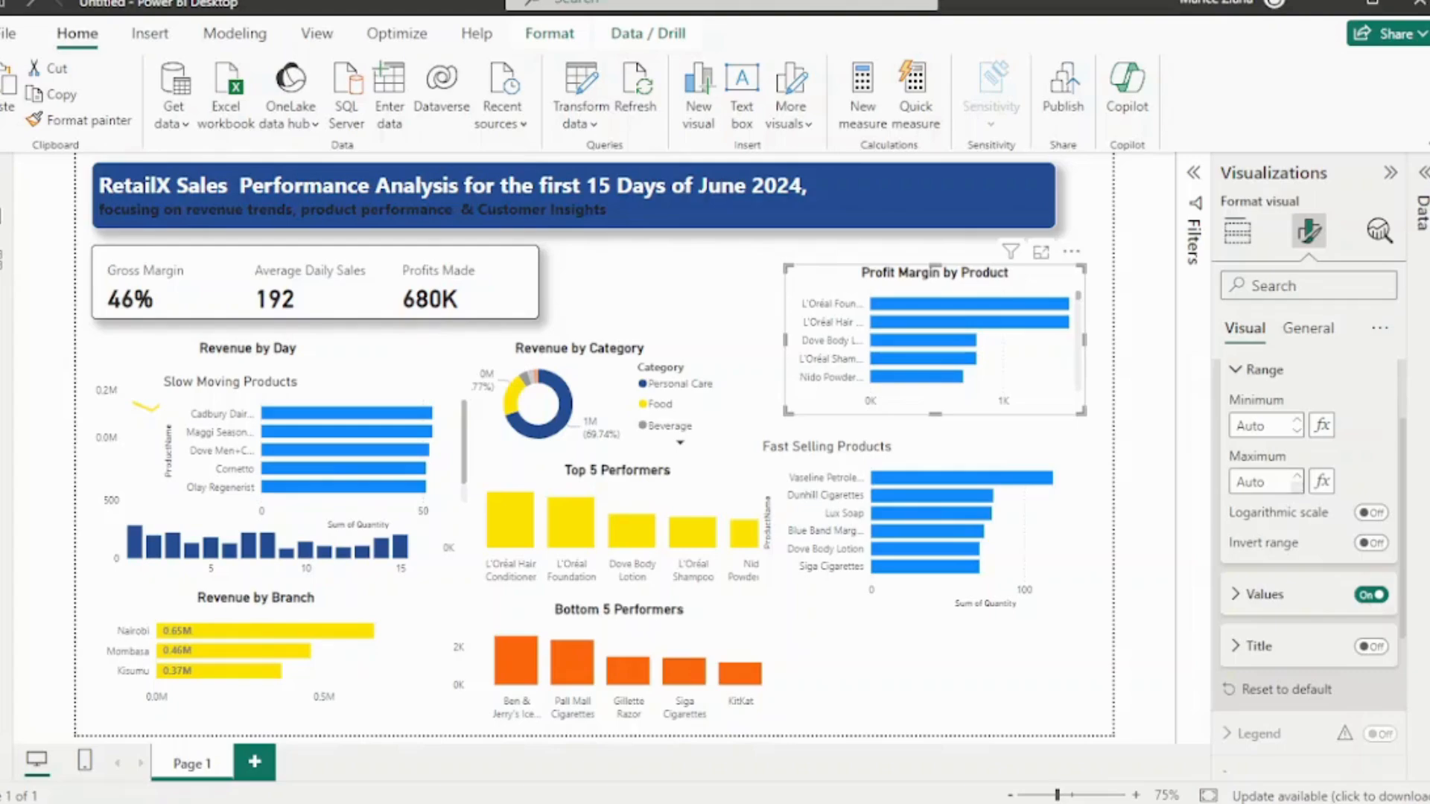
{"action": "scroll", "coordinate": [1307, 565], "scroll_direction": "down", "scroll_amount": 3}
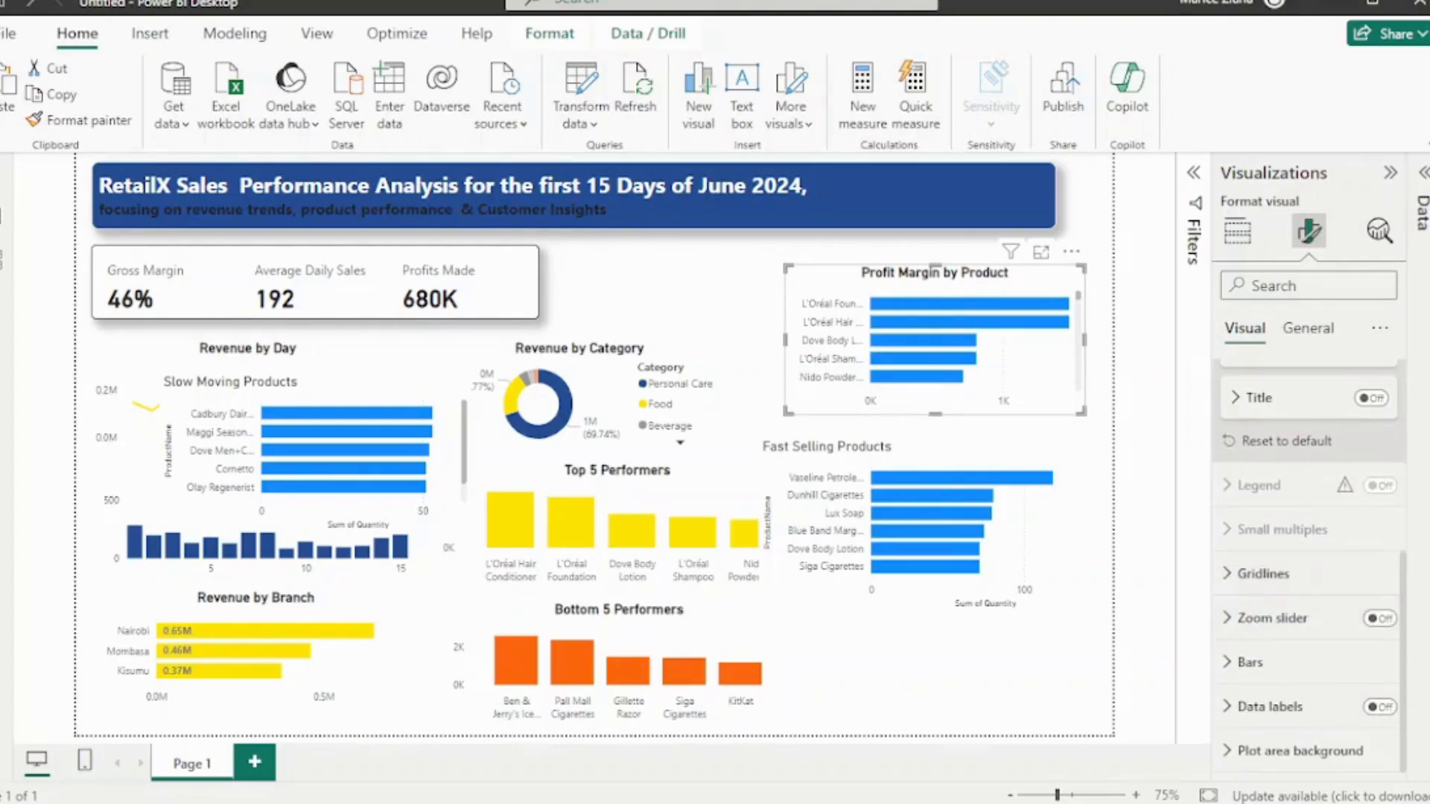
{"action": "left_click", "coordinate": [1251, 662]}
{"action": "scroll", "coordinate": [1308, 566], "scroll_direction": "down", "scroll_amount": 4}
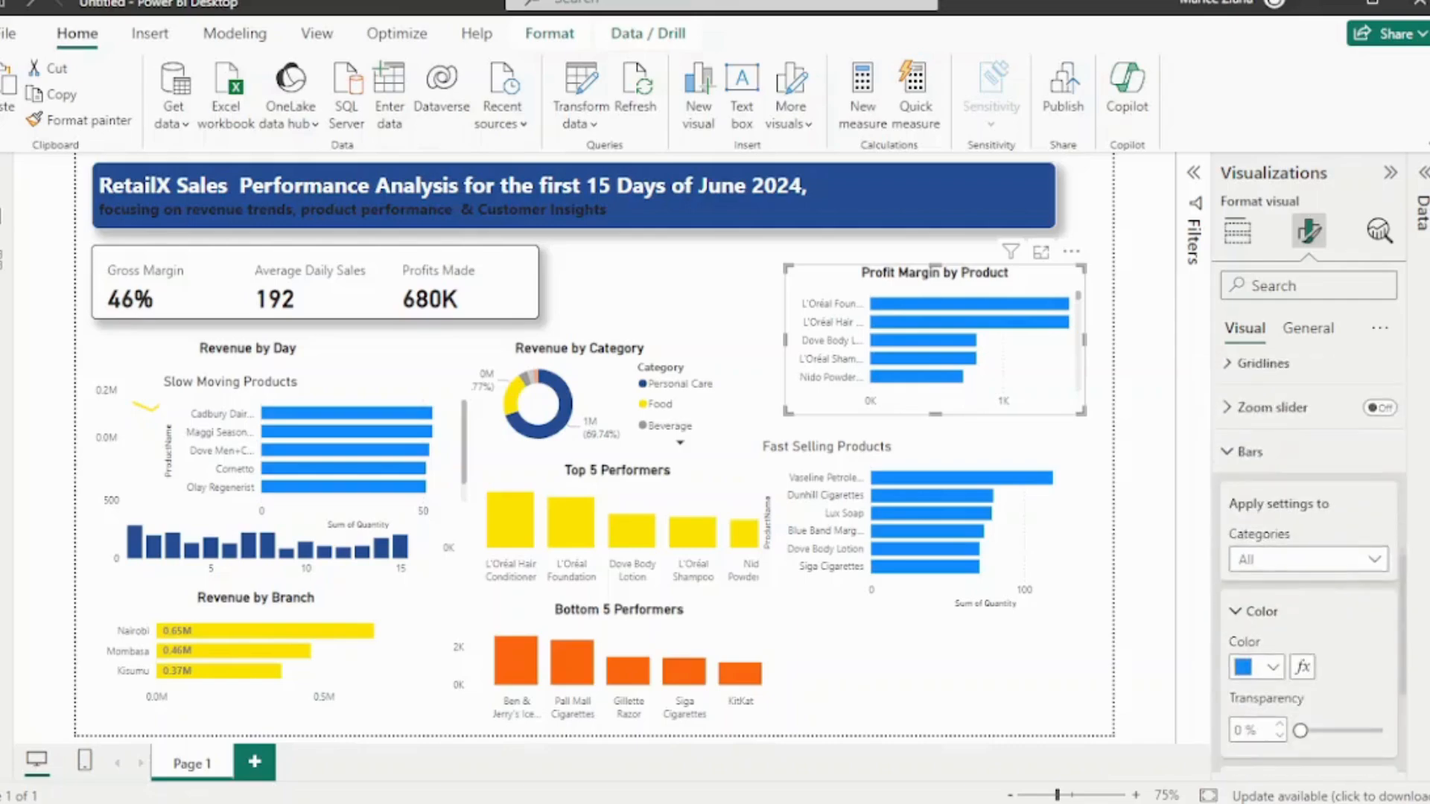
{"action": "left_click", "coordinate": [1259, 553]}
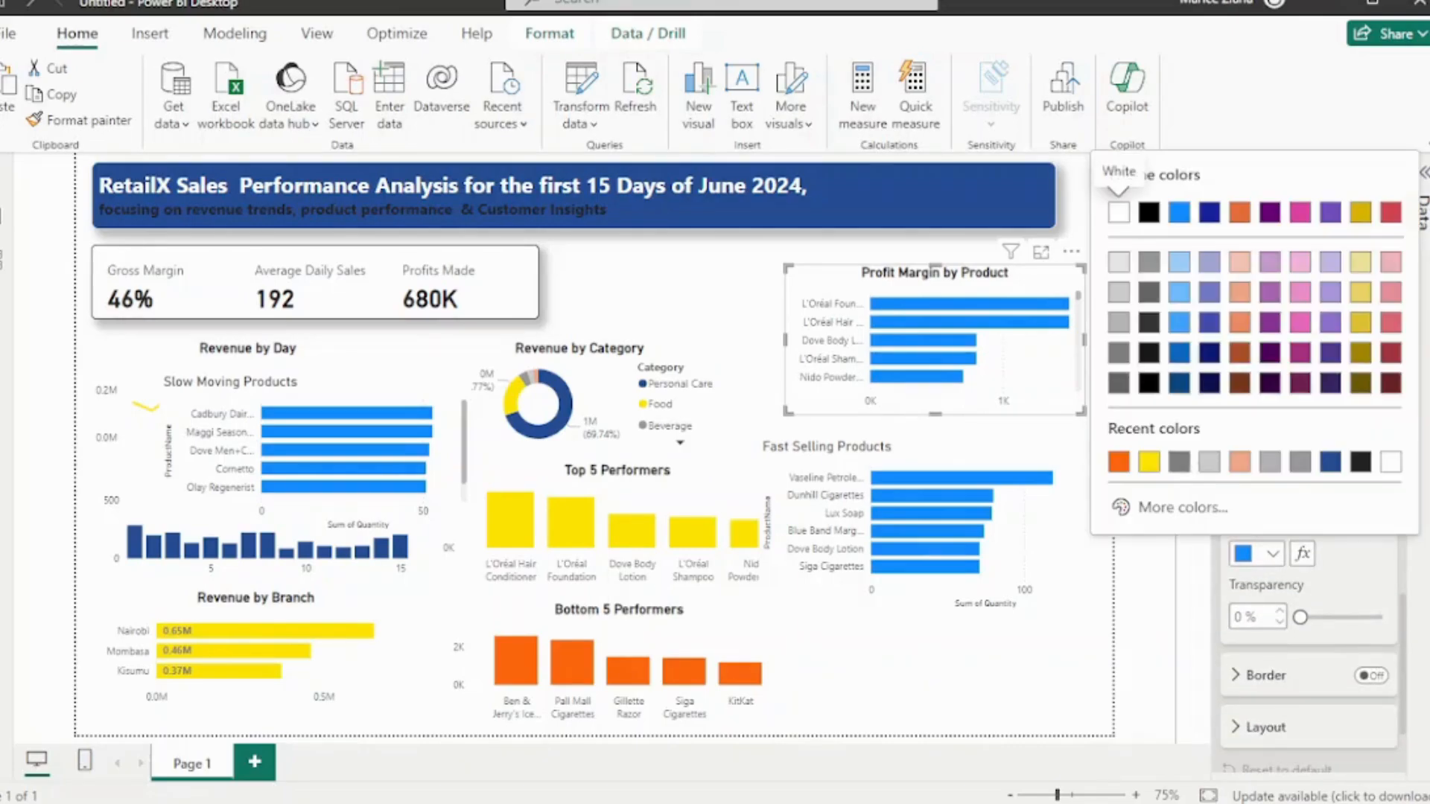
{"action": "left_click", "coordinate": [1330, 462]}
Turn on data labels for the Profit Margin by Product chart and position them at Inside base
{"action": "scroll", "coordinate": [1308, 565], "scroll_direction": "down", "scroll_amount": 2}
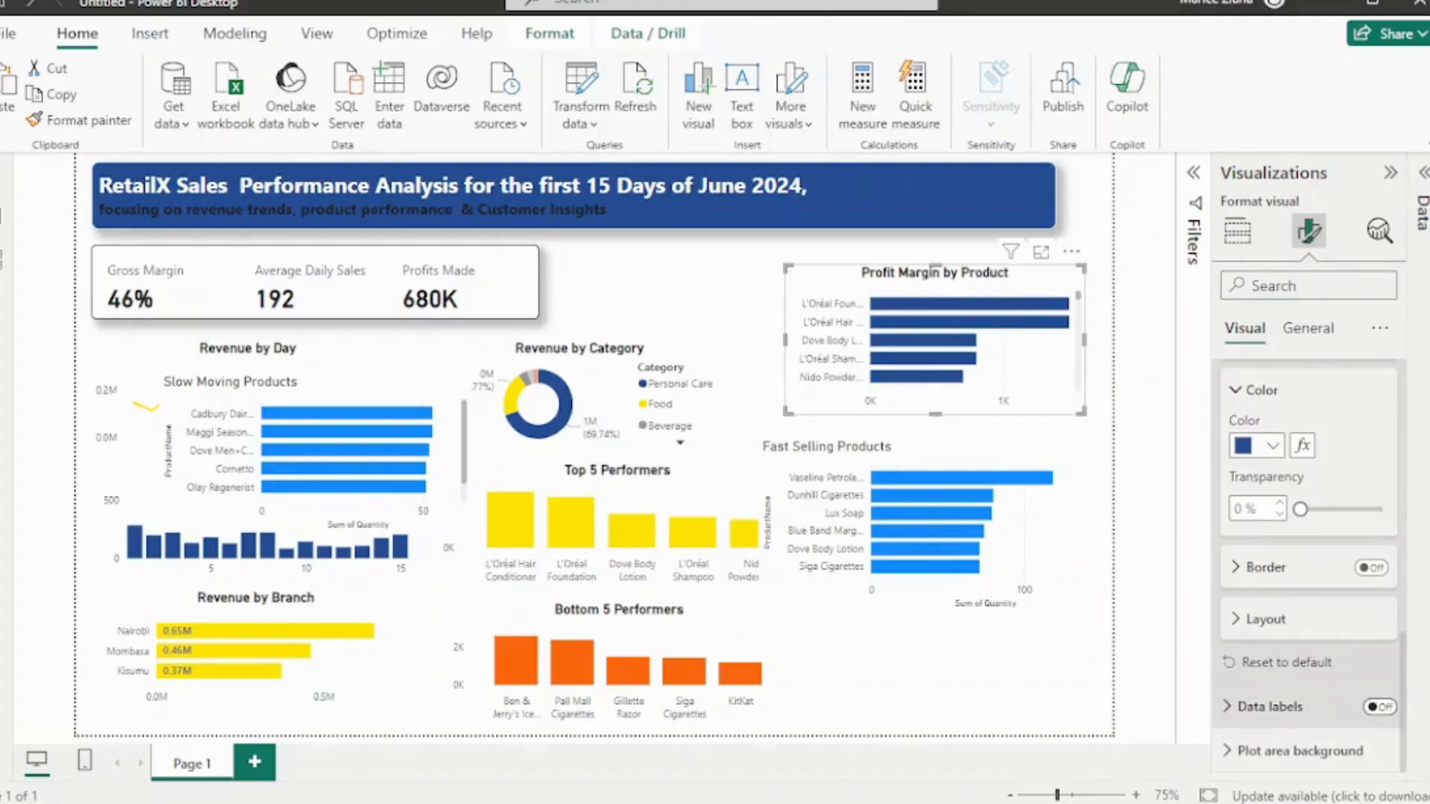
{"action": "left_click", "coordinate": [1379, 707]}
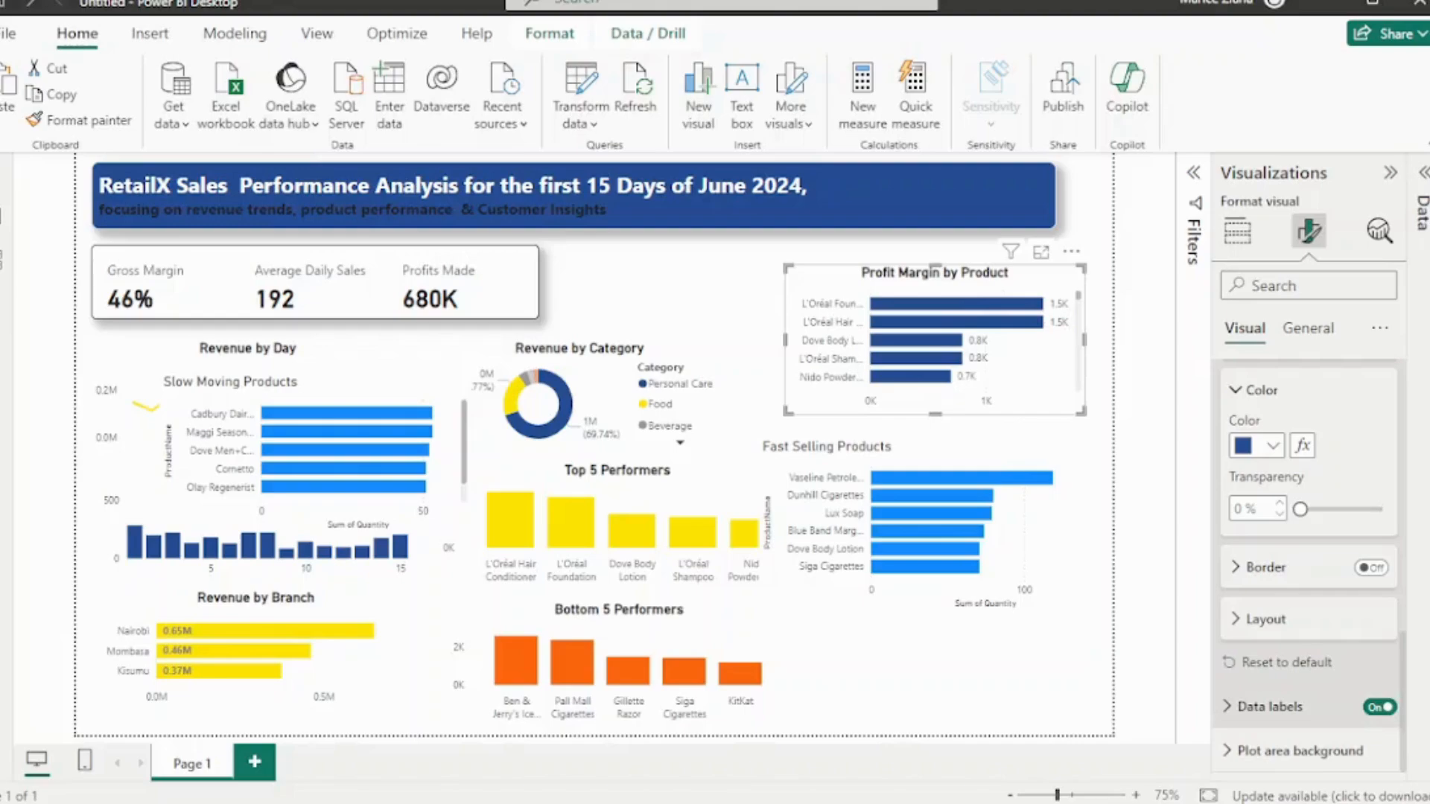
{"action": "left_click", "coordinate": [1270, 707]}
{"action": "scroll", "coordinate": [1308, 670], "scroll_direction": "down", "scroll_amount": 5}
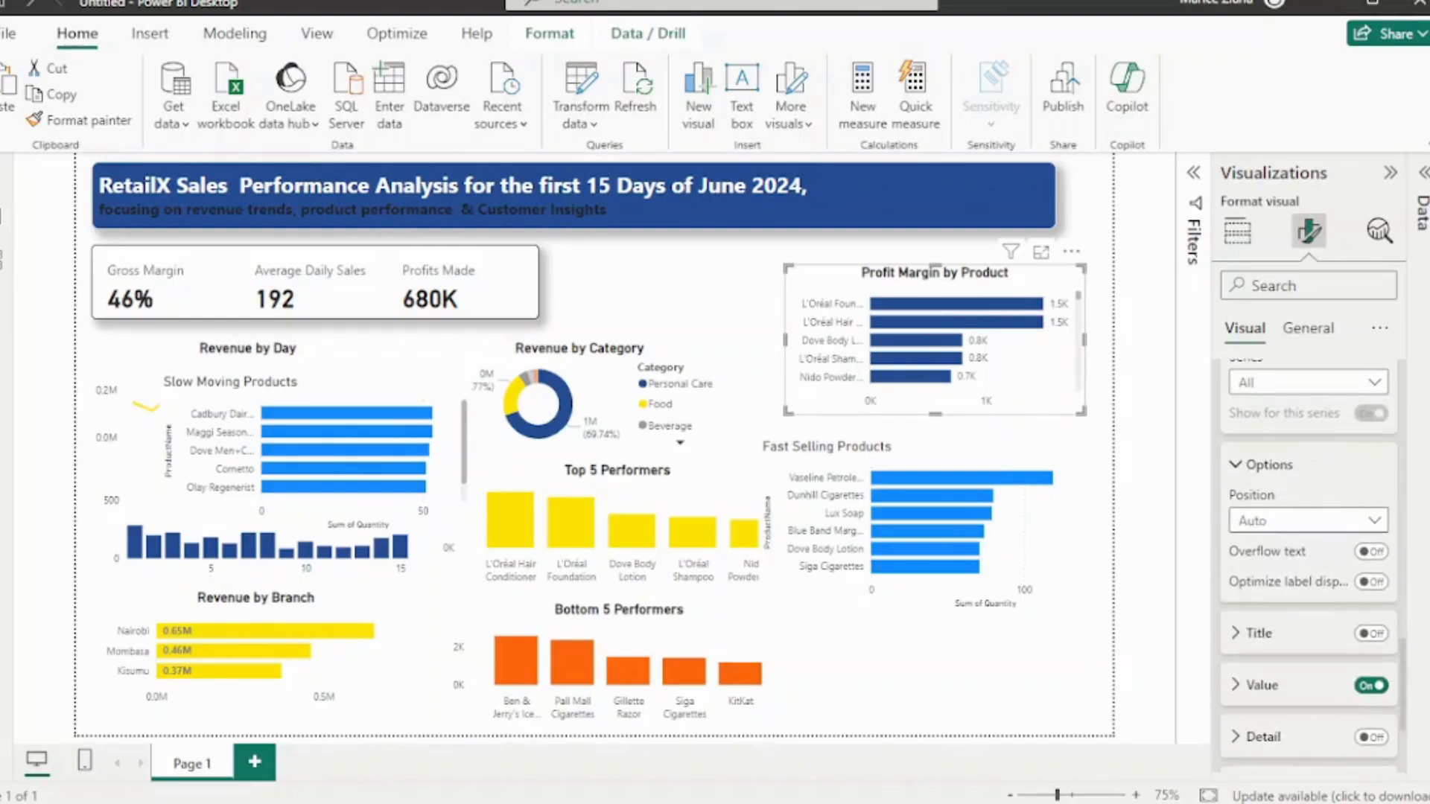
{"action": "left_click", "coordinate": [1308, 520]}
{"action": "left_click", "coordinate": [1270, 650]}
{"action": "scroll", "coordinate": [1269, 650], "scroll_direction": "down", "scroll_amount": 1}
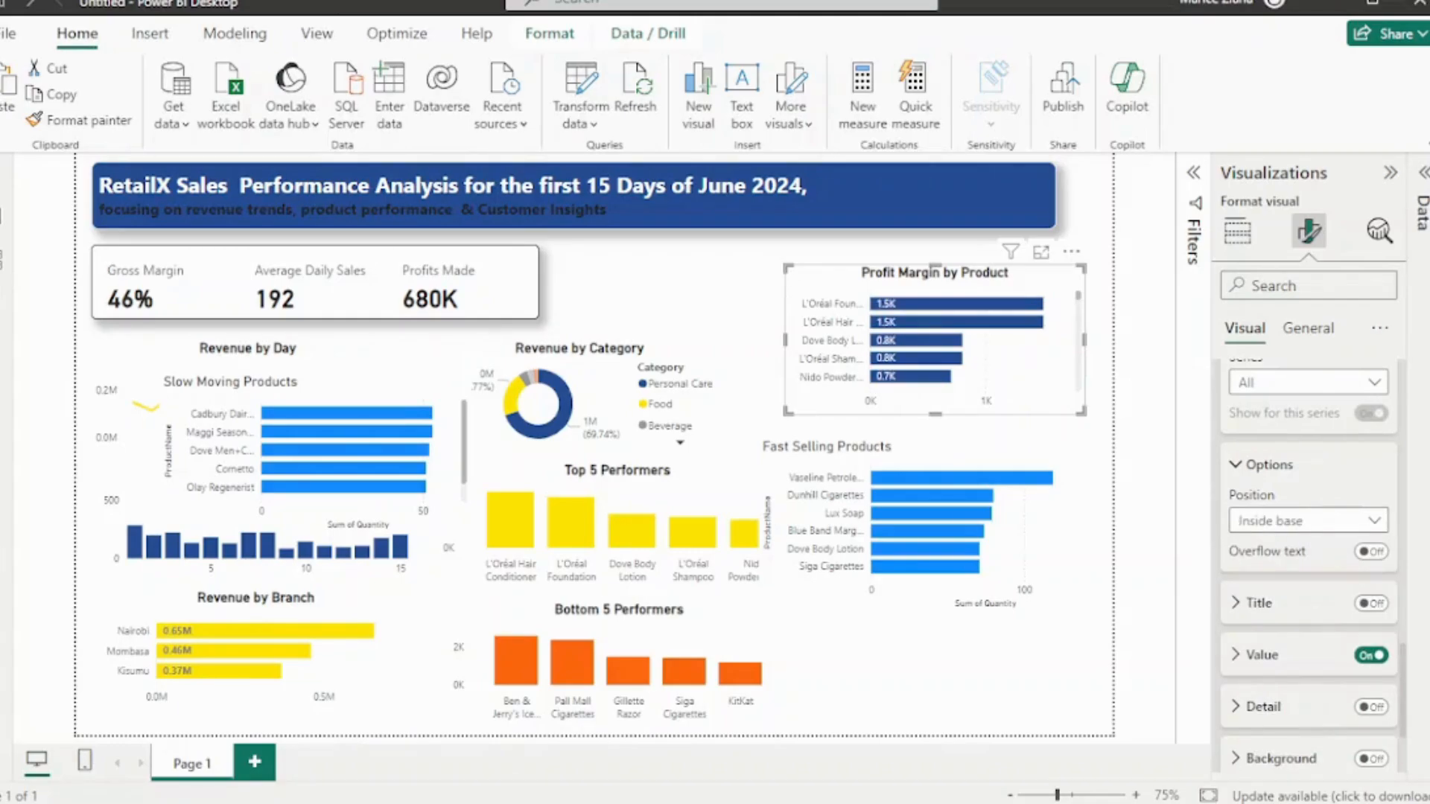
Make the data label values of the Profit Margin by Product chart gray and bold
{"action": "scroll", "coordinate": [1308, 566], "scroll_direction": "down", "scroll_amount": 3}
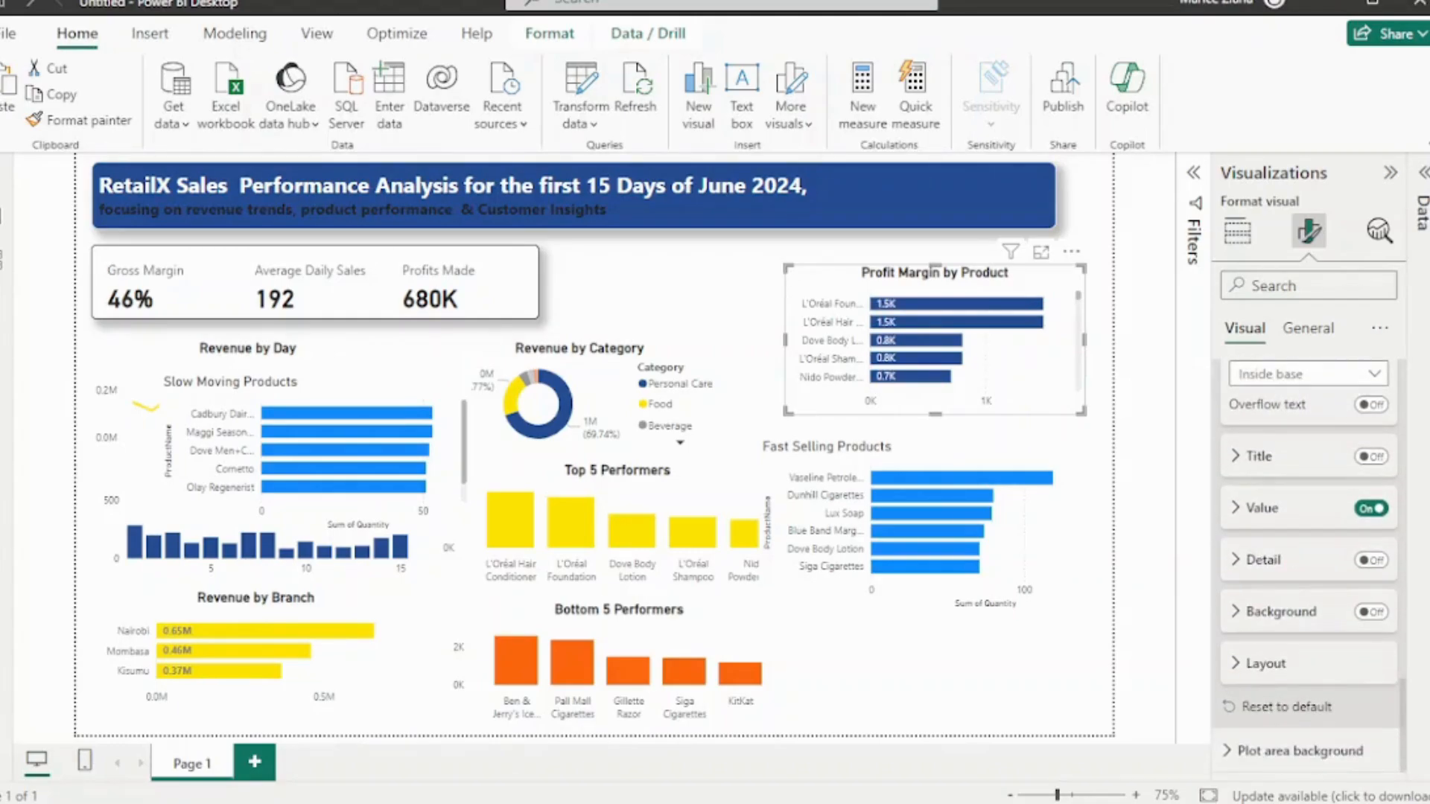
{"action": "left_click", "coordinate": [1263, 560]}
{"action": "left_click", "coordinate": [1263, 560]}
{"action": "left_click", "coordinate": [1261, 507]}
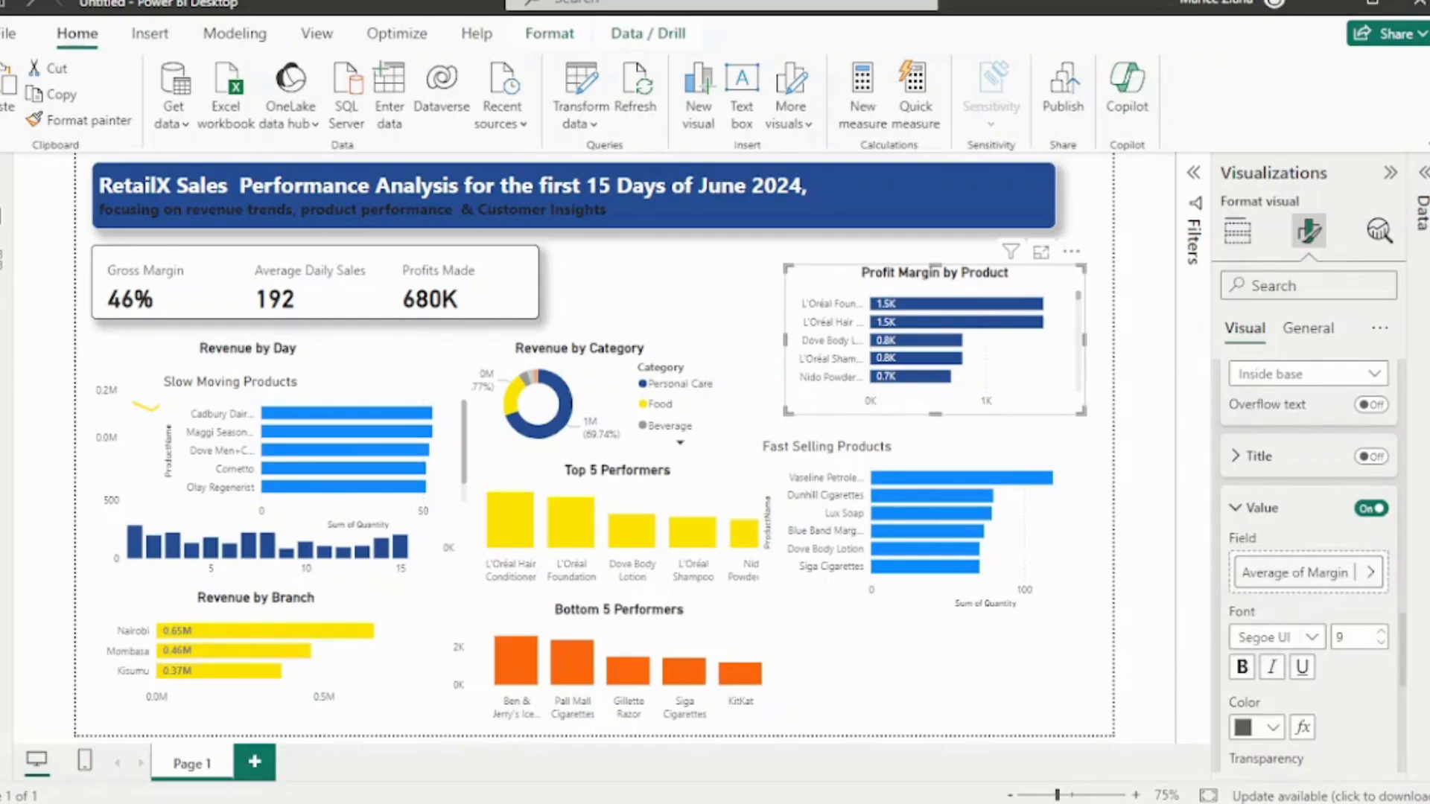
{"action": "left_click", "coordinate": [1256, 728]}
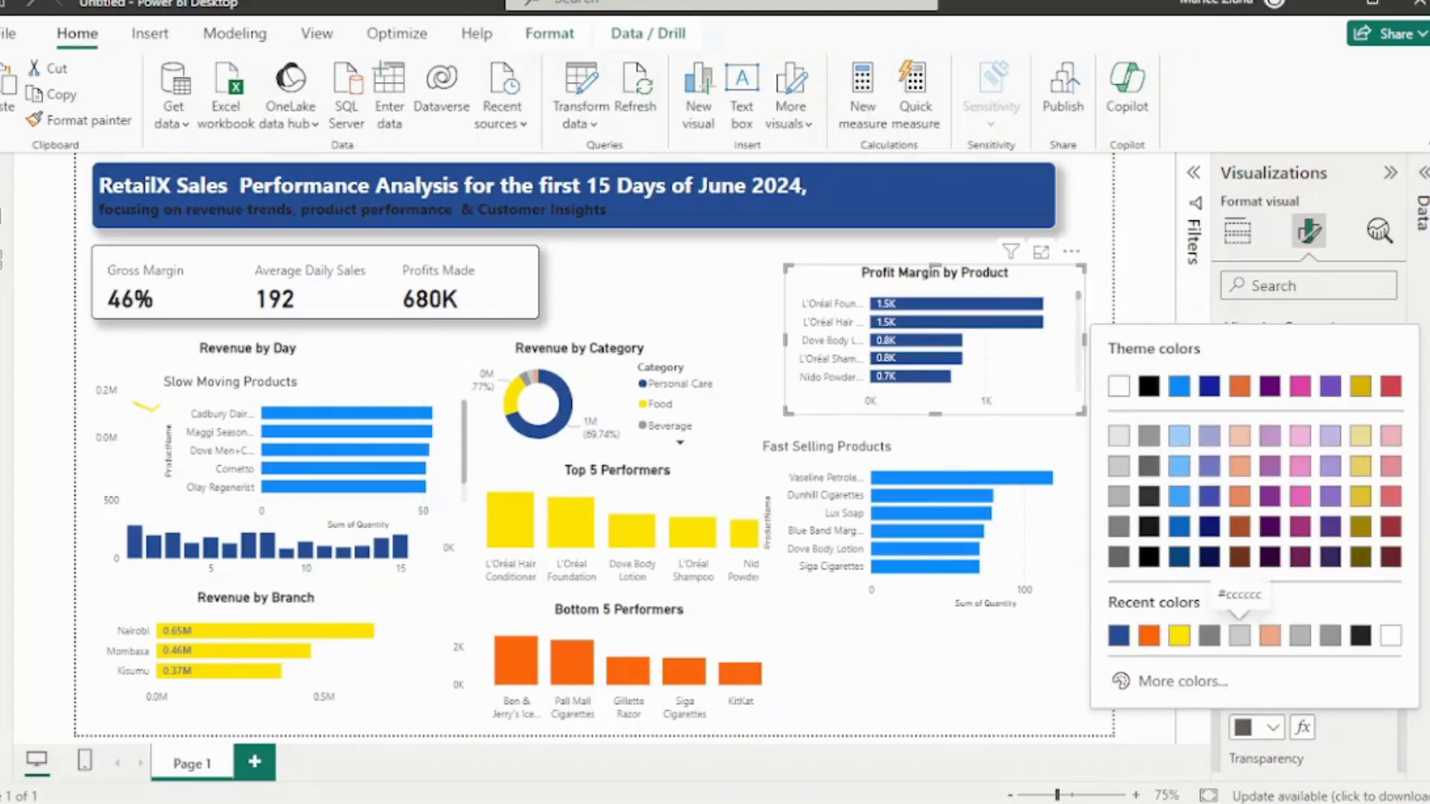
{"action": "left_click", "coordinate": [1359, 635]}
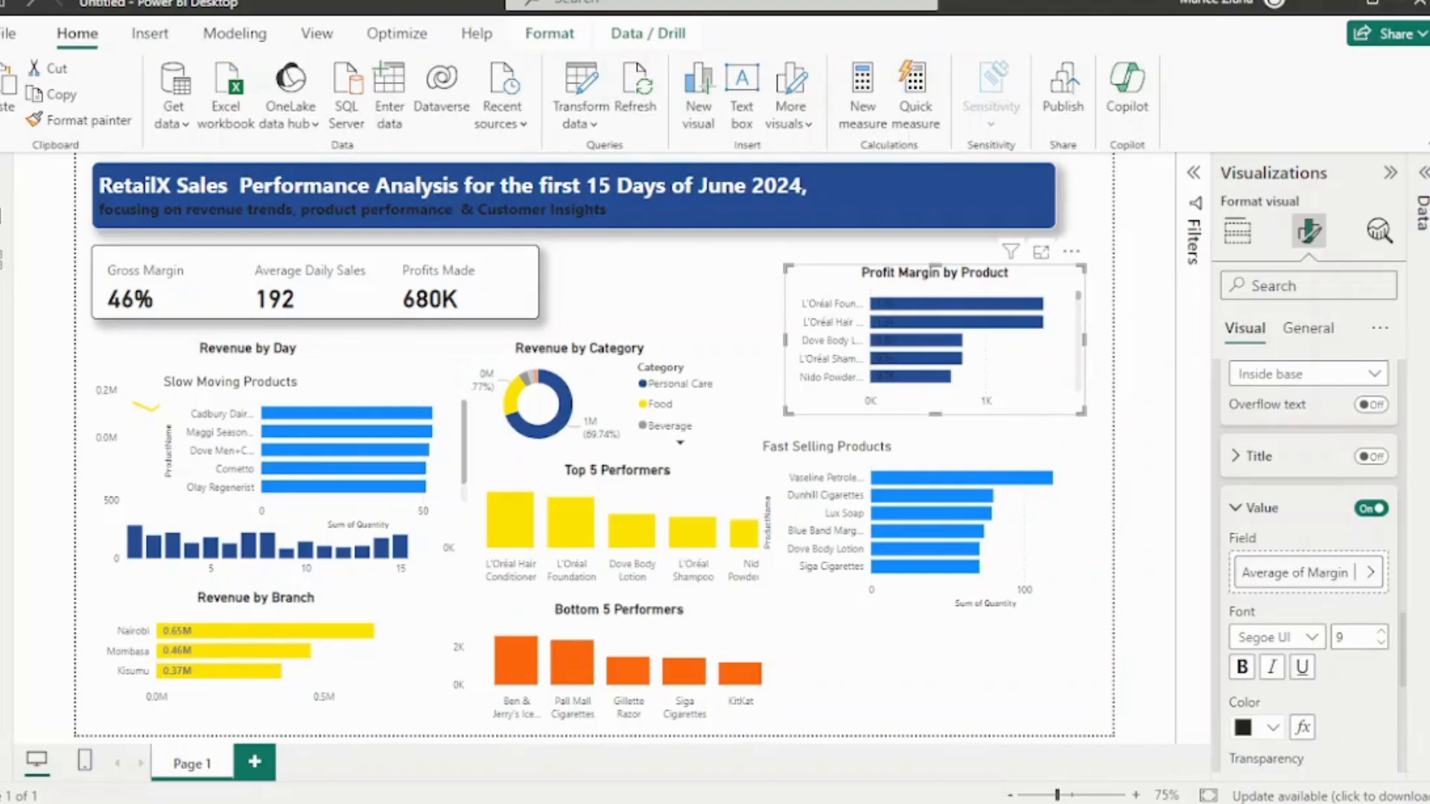
{"action": "left_click", "coordinate": [1257, 727]}
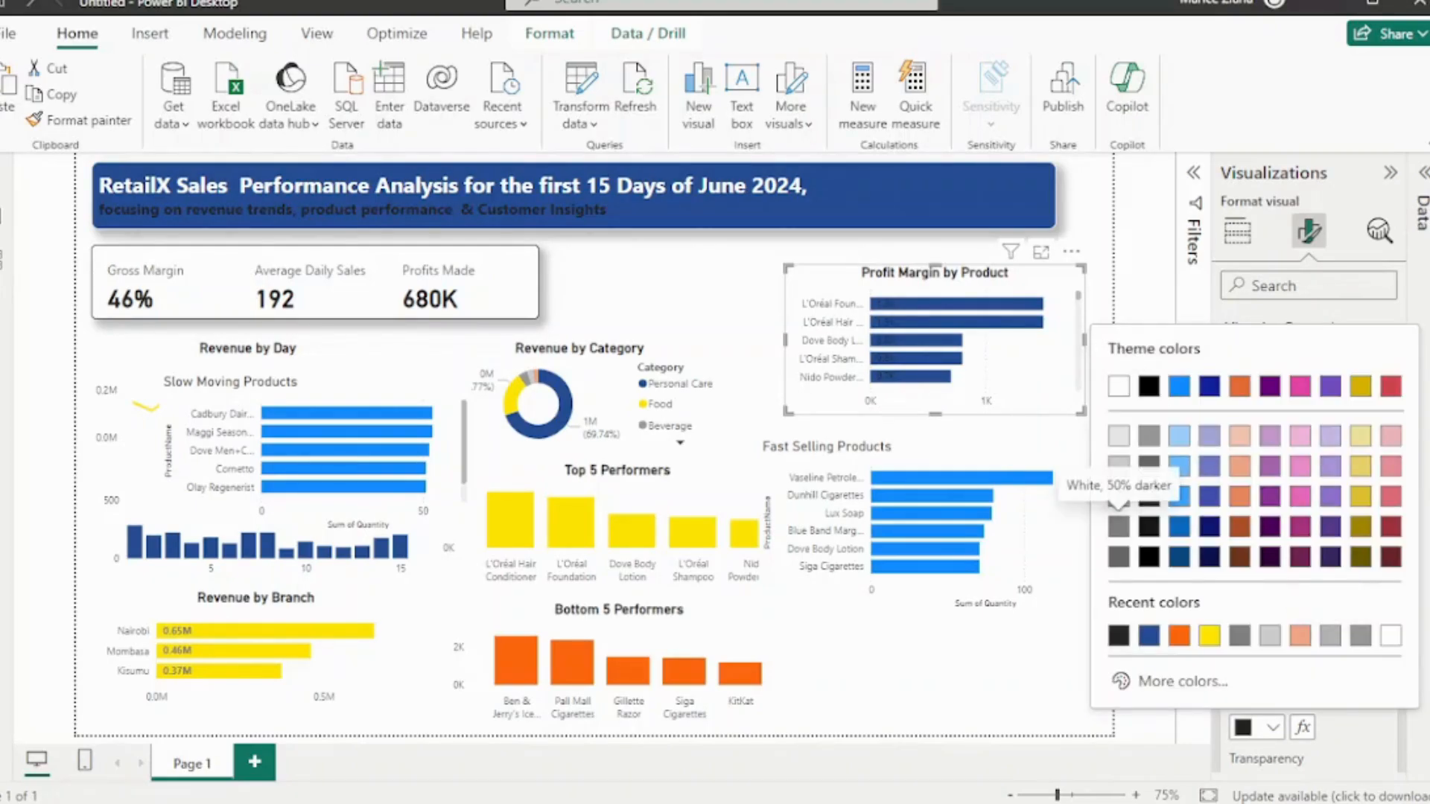
{"action": "left_click", "coordinate": [1118, 437]}
{"action": "left_click", "coordinate": [1241, 667]}
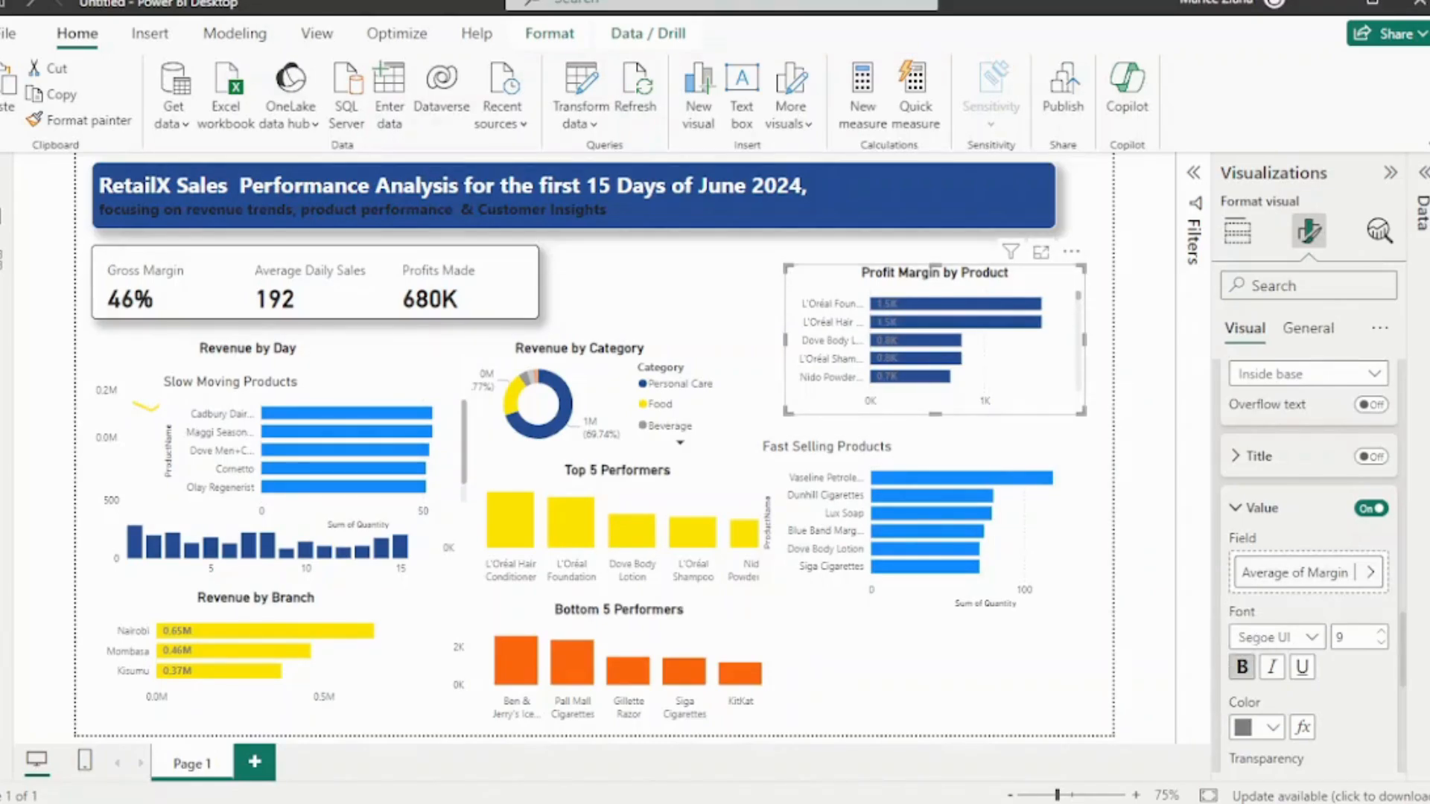
Enlarge the Profit Margin by Product chart slightly, and narrow the Fast Selling Products chart beneath it so it clears Top 5 Performers
{"action": "mouse_move", "coordinate": [1084, 412]}
{"action": "left_mouse_down"}
{"action": "mouse_move", "coordinate": [1079, 387]}
{"action": "mouse_move", "coordinate": [1096, 428]}
{"action": "left_mouse_up"}
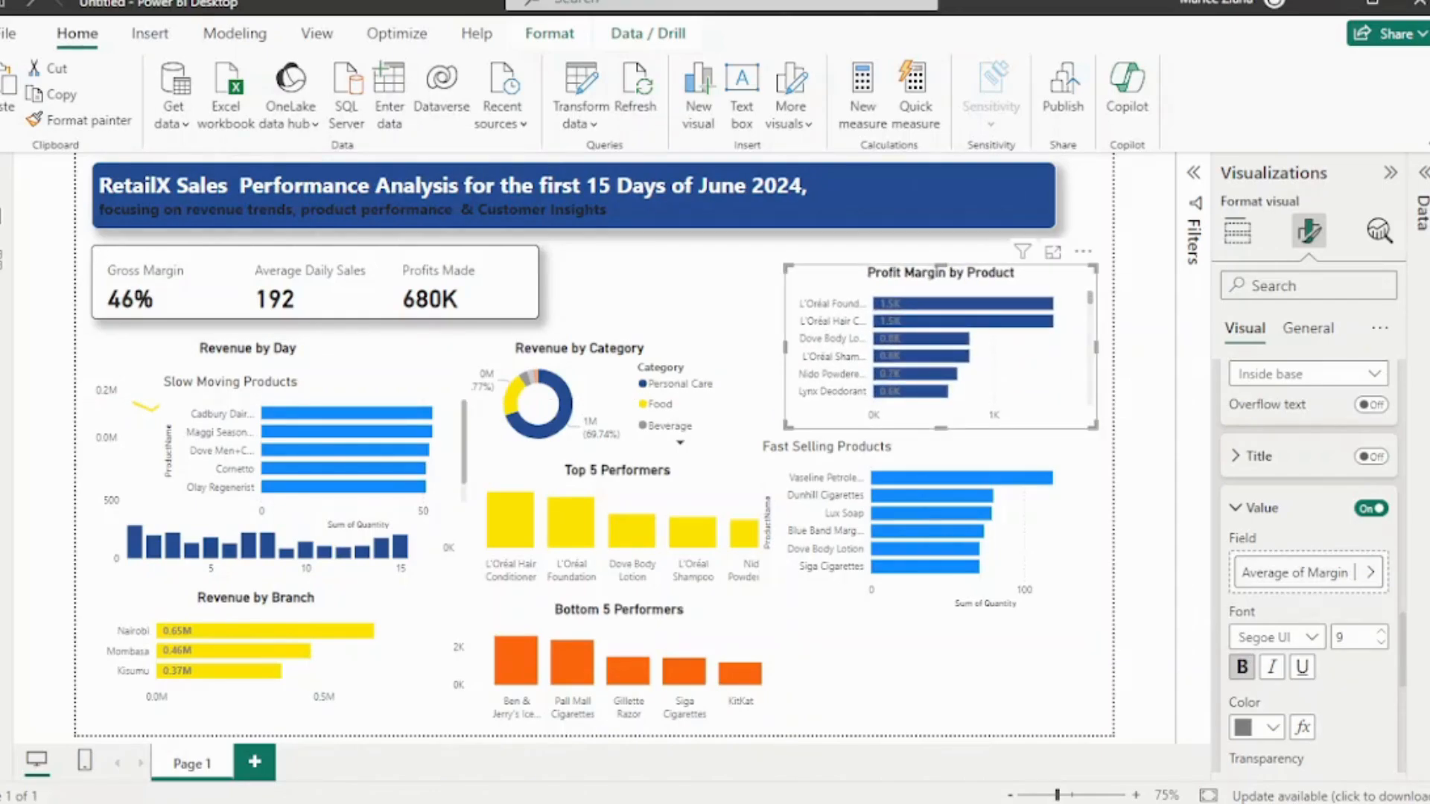
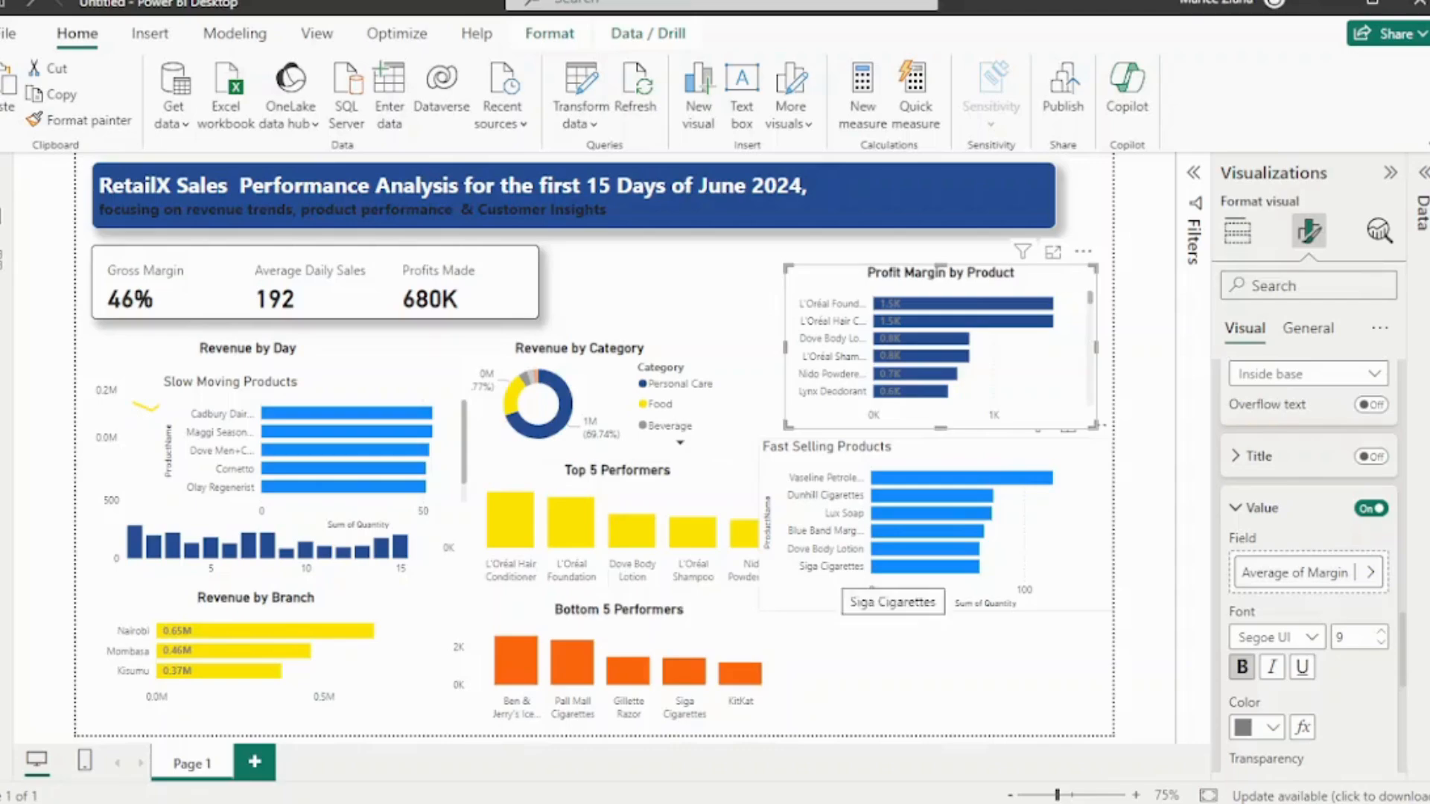
{"action": "mouse_move", "coordinate": [842, 582]}
{"action": "left_mouse_down"}
{"action": "mouse_move", "coordinate": [843, 635]}
{"action": "mouse_move", "coordinate": [843, 579]}
{"action": "left_mouse_up"}
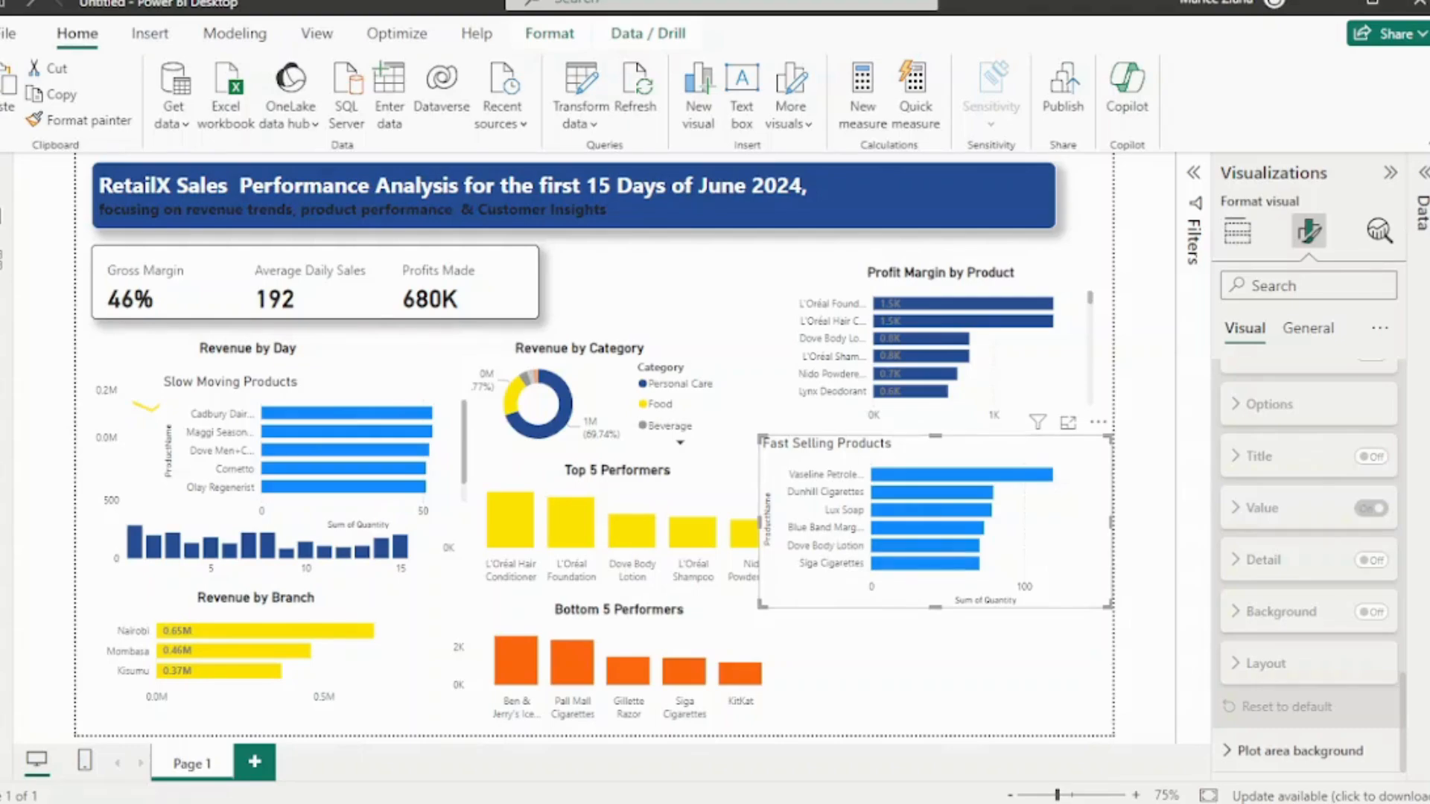
{"action": "mouse_move", "coordinate": [1108, 605]}
{"action": "left_mouse_down"}
{"action": "mouse_move", "coordinate": [1057, 587]}
{"action": "mouse_move", "coordinate": [1110, 600]}
{"action": "left_mouse_up"}
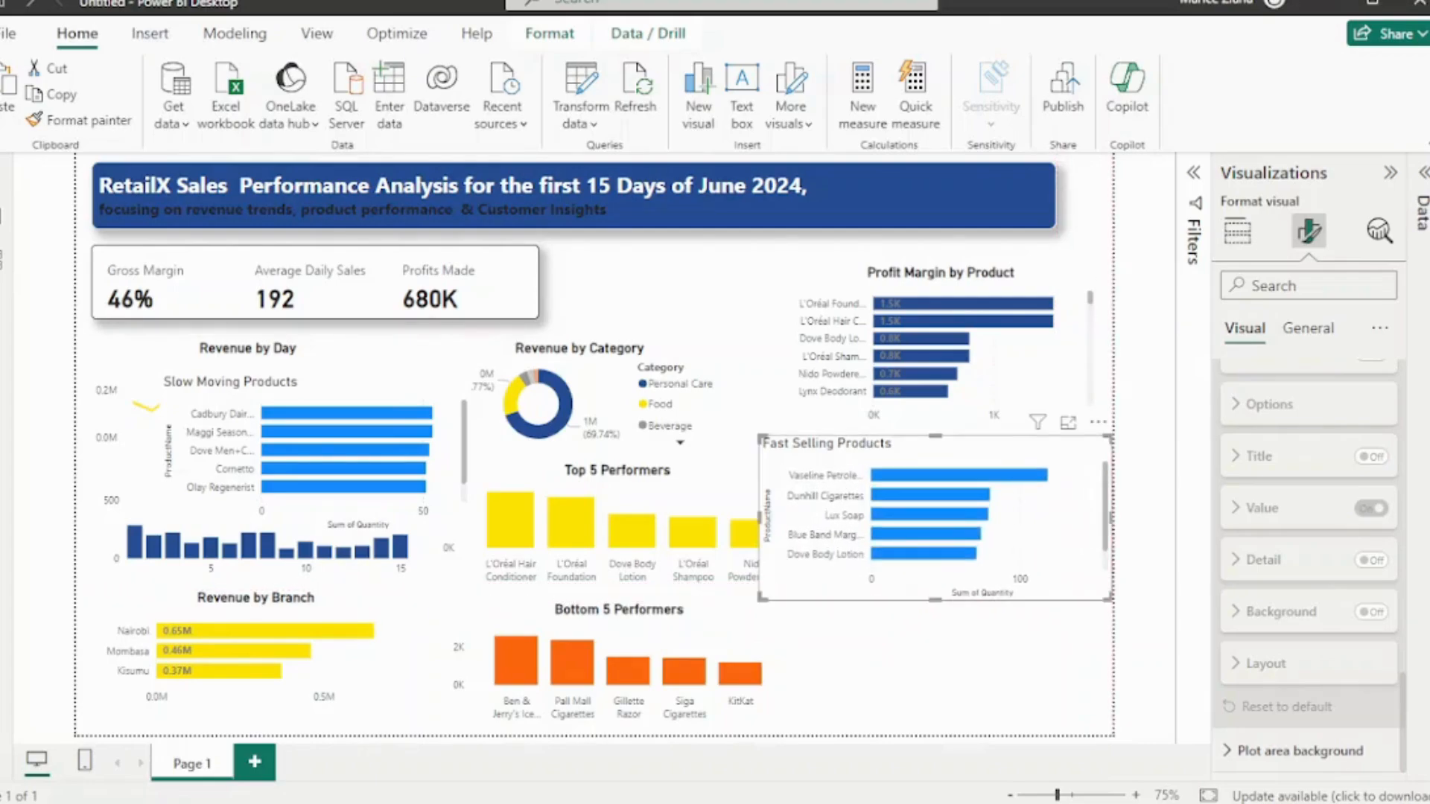
{"action": "left_click_drag", "start_coordinate": [946, 444], "coordinate": [945, 418]}
{"action": "left_click_drag", "start_coordinate": [760, 573], "coordinate": [807, 574]}
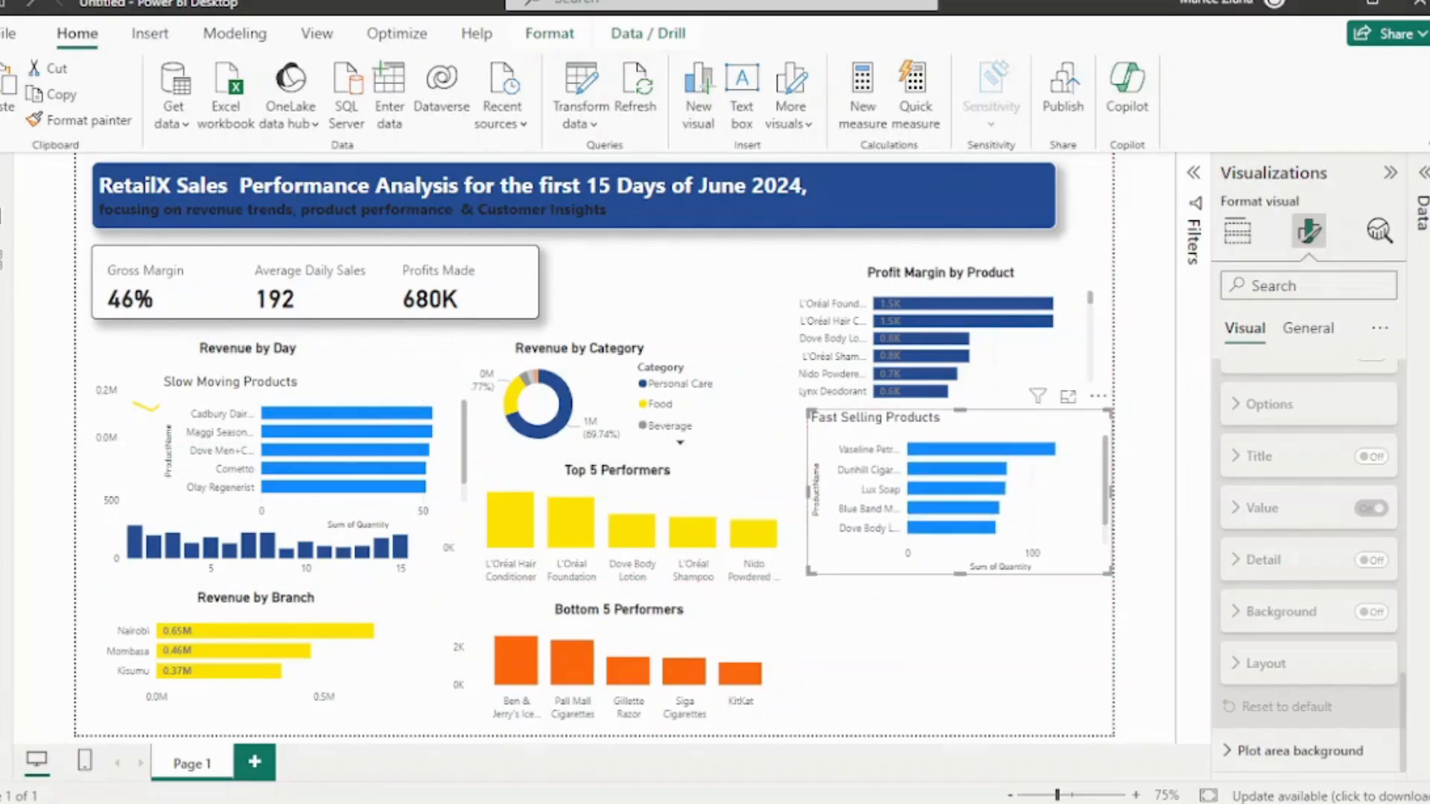
Make the Fast Selling Products chart's title bold and center it horizontally
{"action": "left_click", "coordinate": [968, 276]}
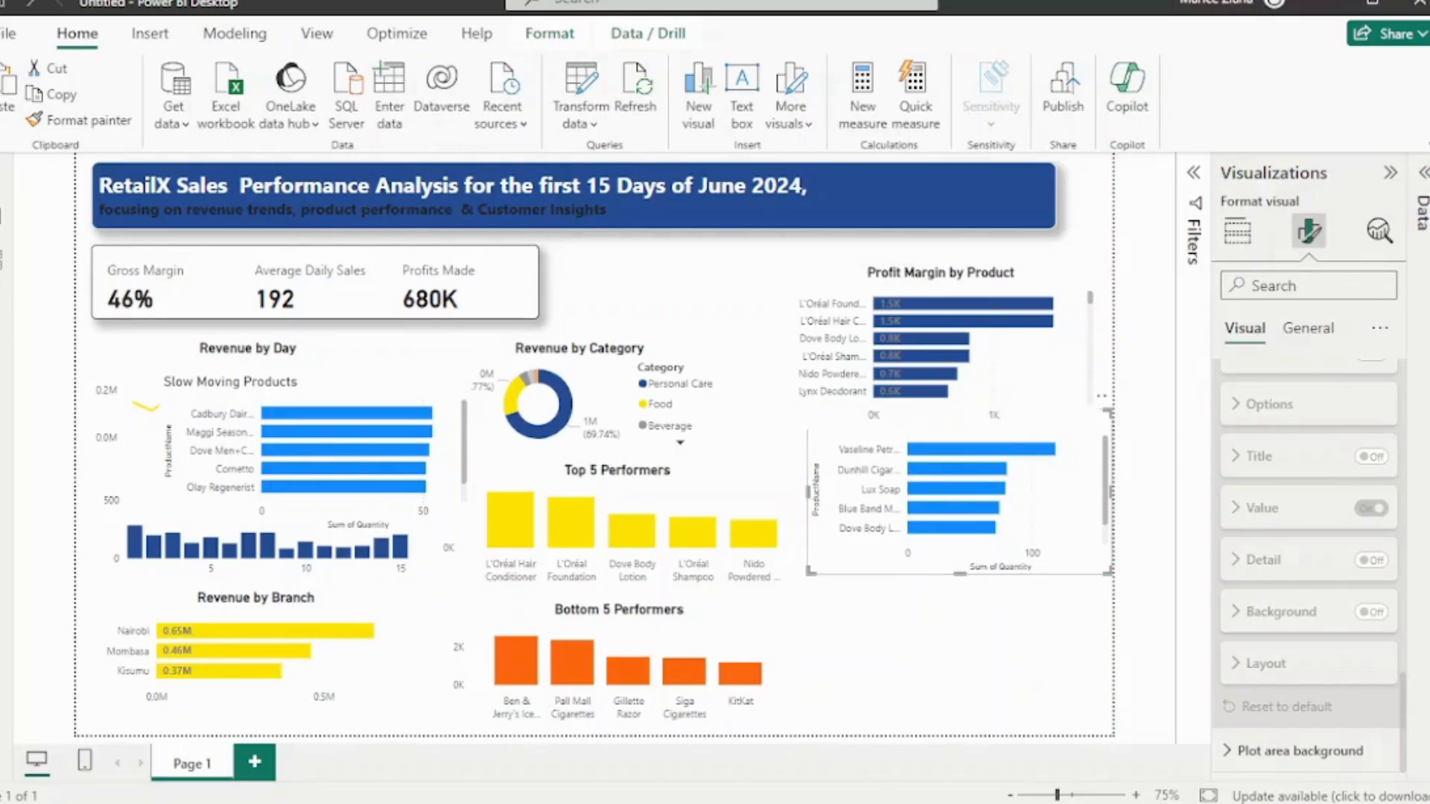
{"action": "left_click", "coordinate": [1308, 329]}
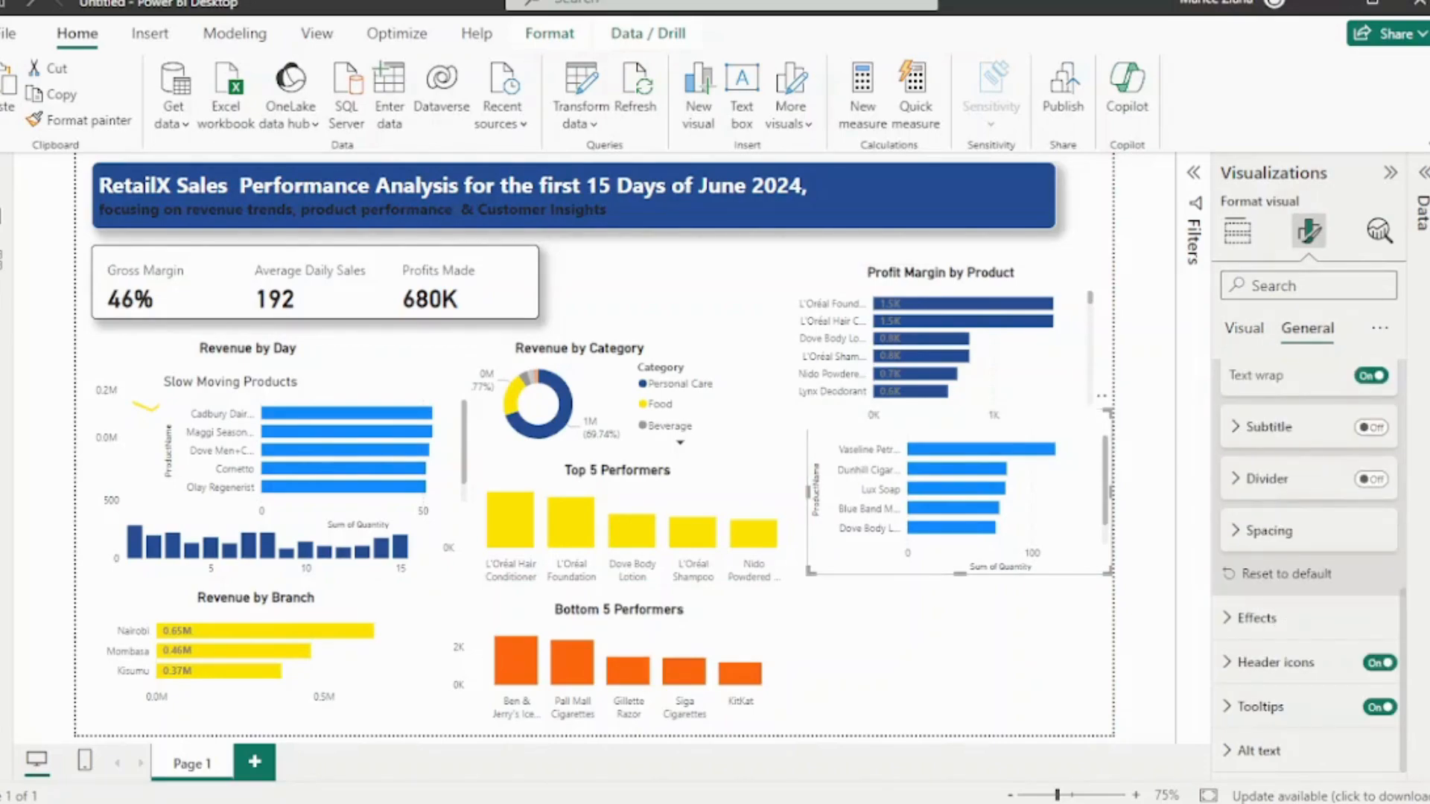
{"action": "scroll", "coordinate": [1308, 566], "scroll_direction": "up", "scroll_amount": 5}
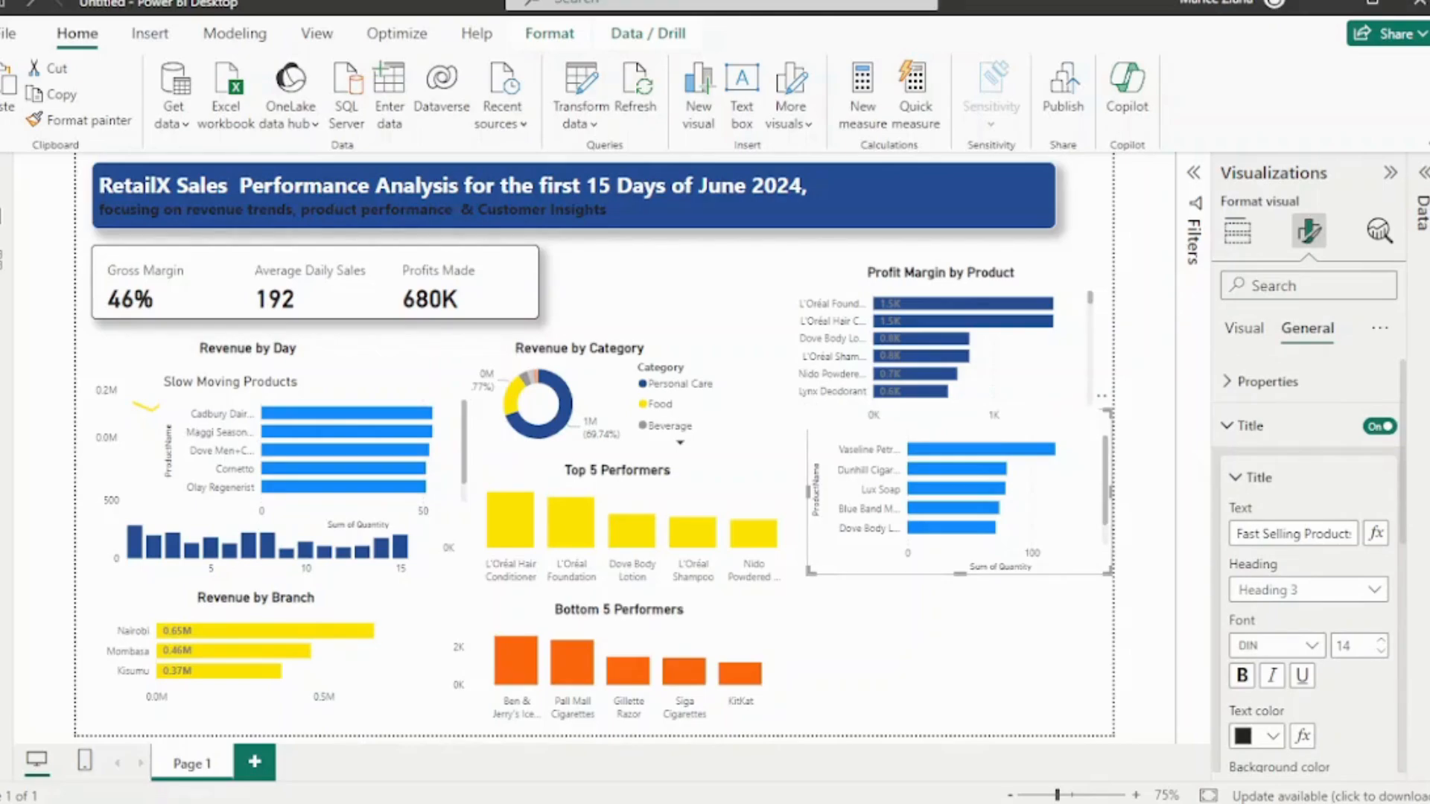
{"action": "left_click", "coordinate": [1241, 677]}
{"action": "scroll", "coordinate": [1308, 558], "scroll_direction": "down", "scroll_amount": 2}
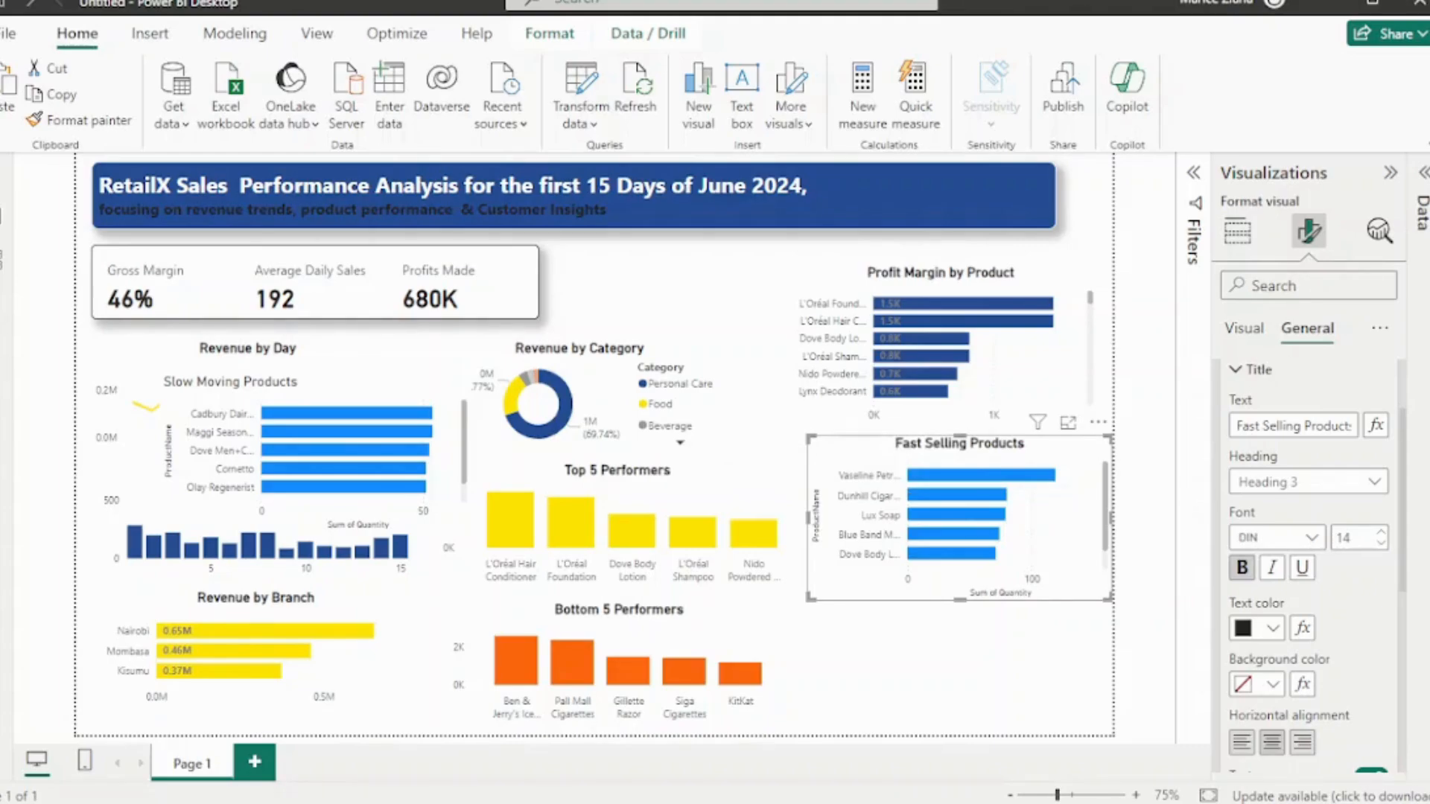
Limit the Fast Selling Products chart to the top 4 products by Sum of Quantity
{"action": "scroll", "coordinate": [957, 513], "scroll_direction": "down", "scroll_amount": 1}
{"action": "scroll", "coordinate": [957, 514], "scroll_direction": "up", "scroll_amount": 1}
{"action": "left_click", "coordinate": [1193, 173]}
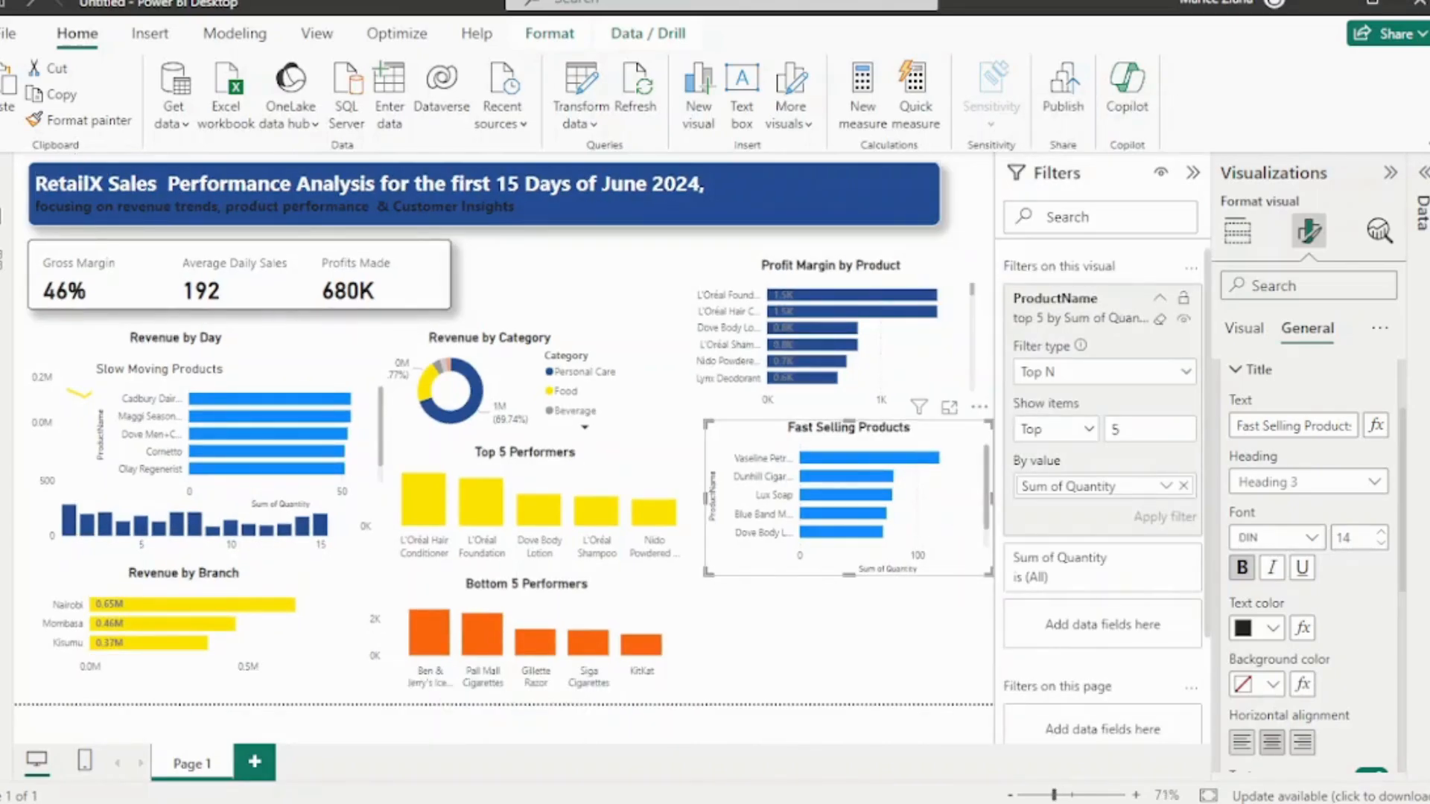
{"action": "left_click", "coordinate": [1165, 516]}
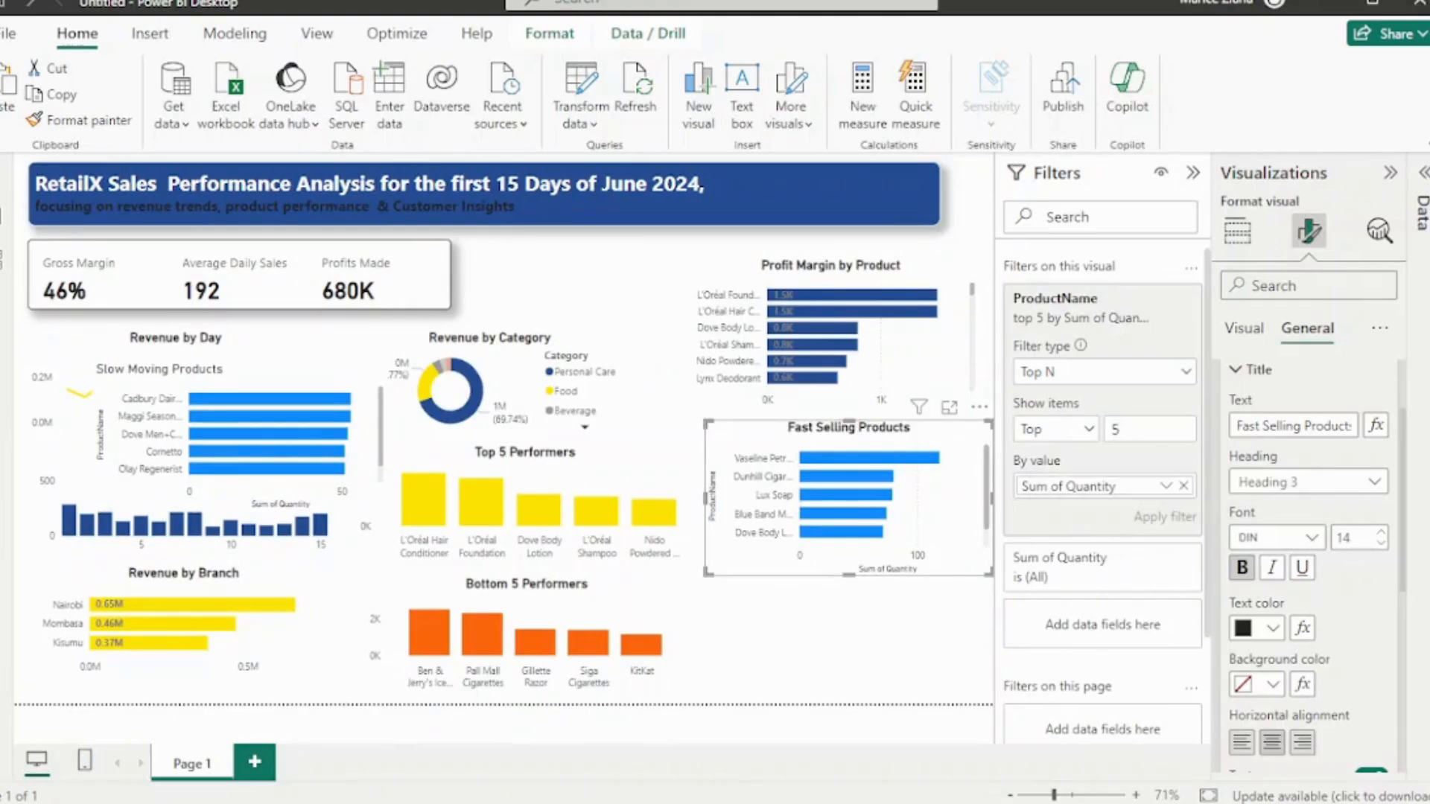
{"action": "scroll", "coordinate": [849, 495], "scroll_direction": "up", "scroll_amount": 1}
{"action": "scroll", "coordinate": [849, 496], "scroll_direction": "down", "scroll_amount": 1}
{"action": "scroll", "coordinate": [849, 495], "scroll_direction": "up", "scroll_amount": 1}
{"action": "key", "text": "BackSpace"}
{"action": "type", "text": "4"}
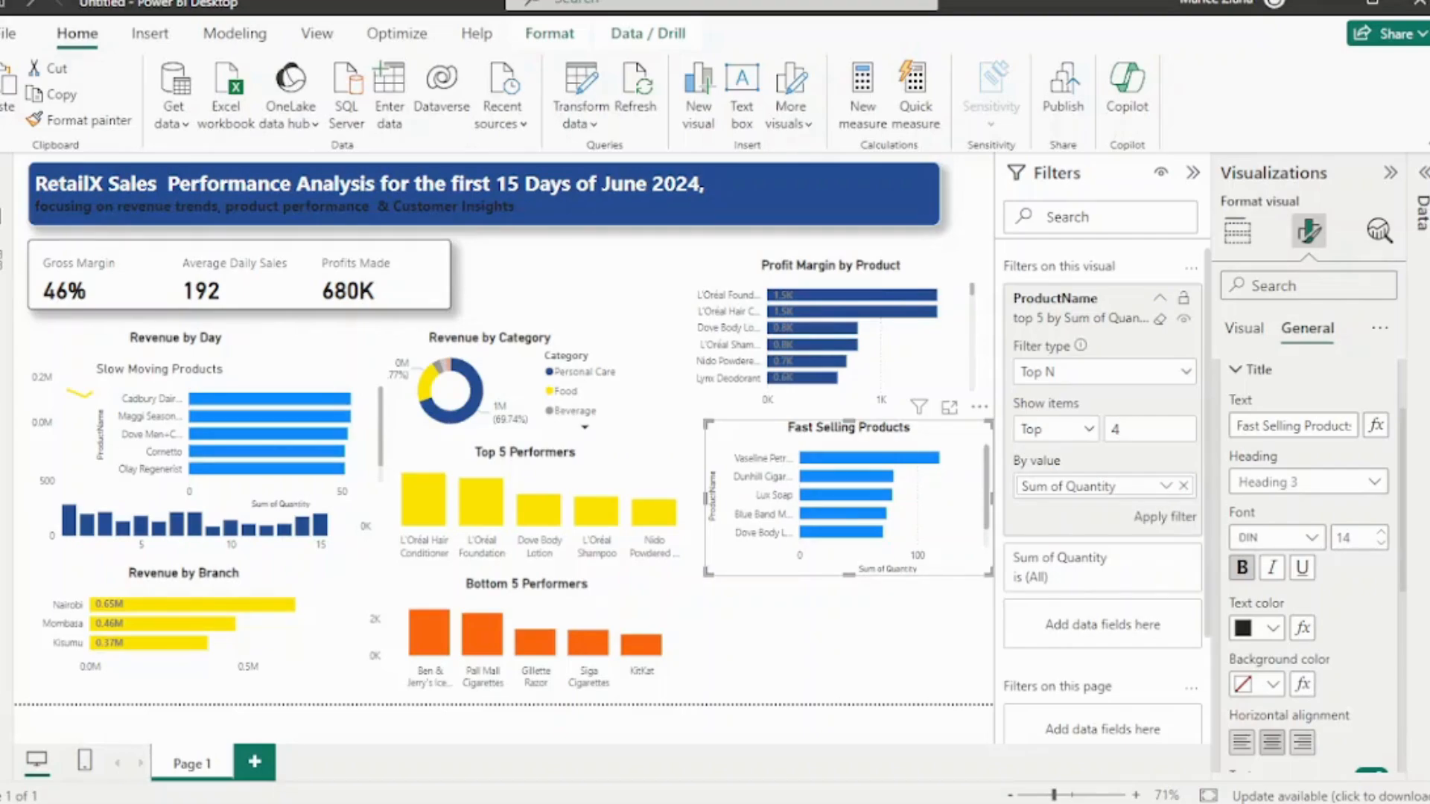
{"action": "left_click", "coordinate": [1164, 516]}
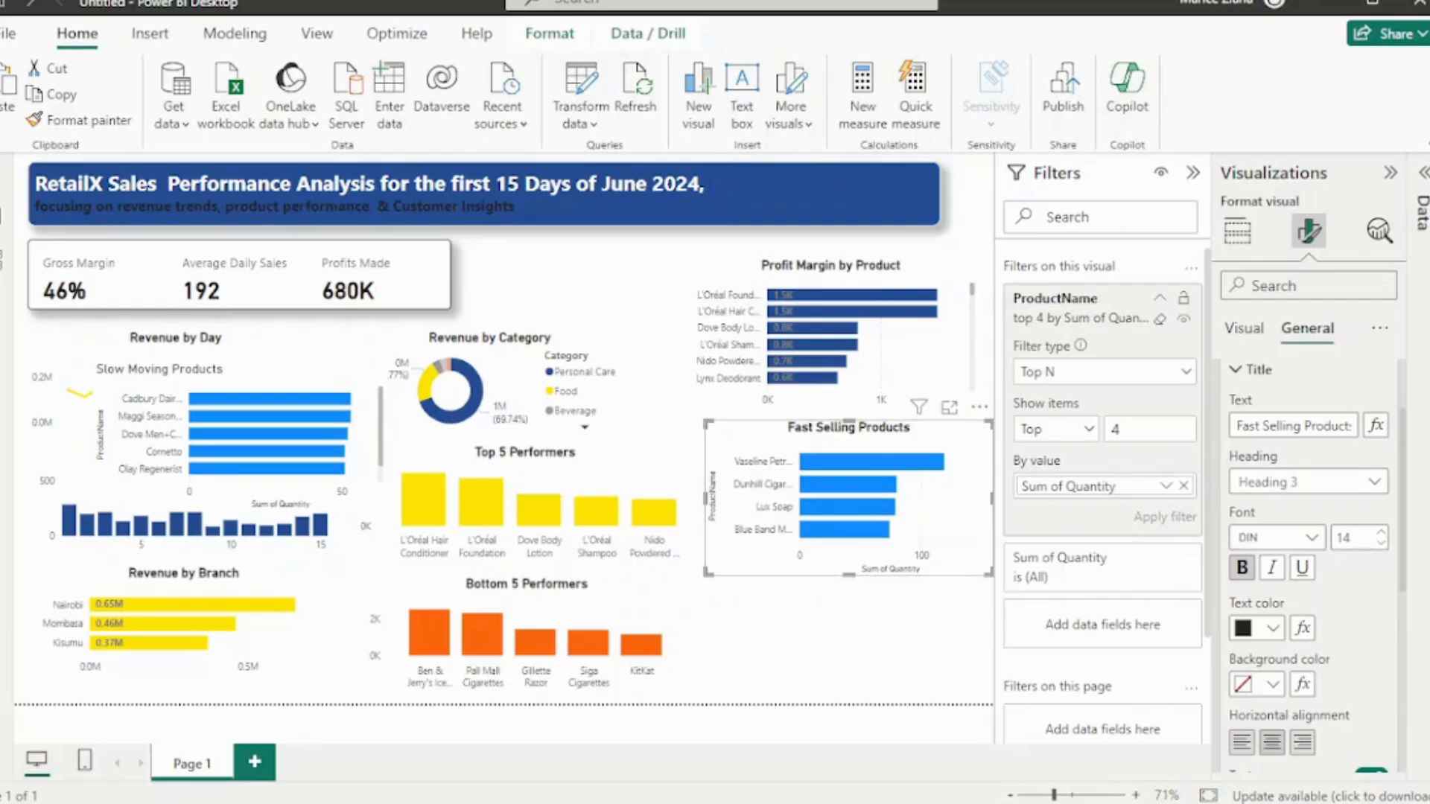
Set the Fast Selling Products chart's Top N filter to show the top 5 products and apply it
{"action": "double_click", "coordinate": [1116, 429]}
{"action": "key", "text": "BackSpace"}
{"action": "type", "text": "5"}
{"action": "left_click", "coordinate": [1164, 516]}
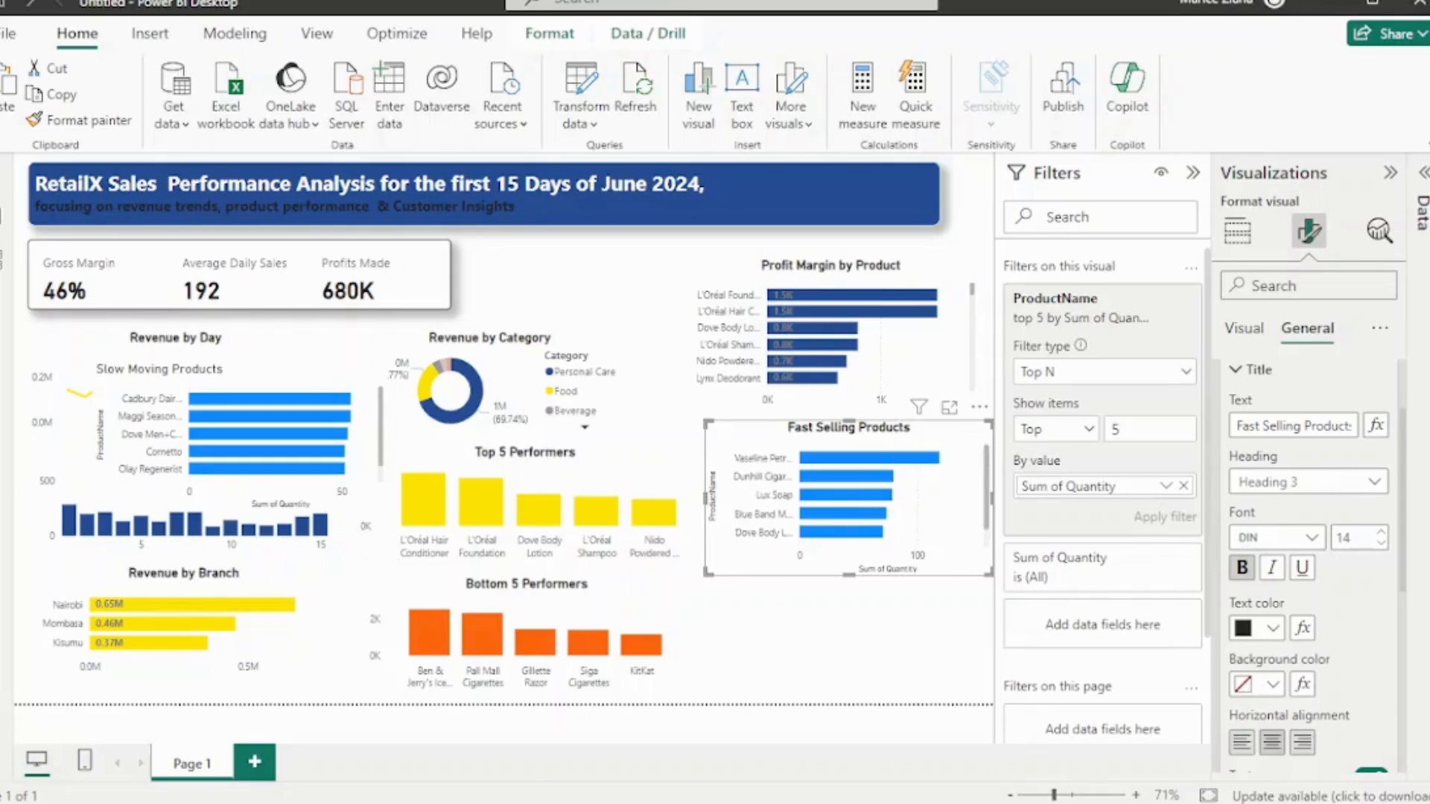
Narrow the Fast Selling Products chart slightly, and turn off its Y-axis and X-axis titles
{"action": "mouse_move", "coordinate": [989, 573]}
{"action": "left_mouse_down"}
{"action": "mouse_move", "coordinate": [978, 528]}
{"action": "mouse_move", "coordinate": [977, 575]}
{"action": "left_mouse_up"}
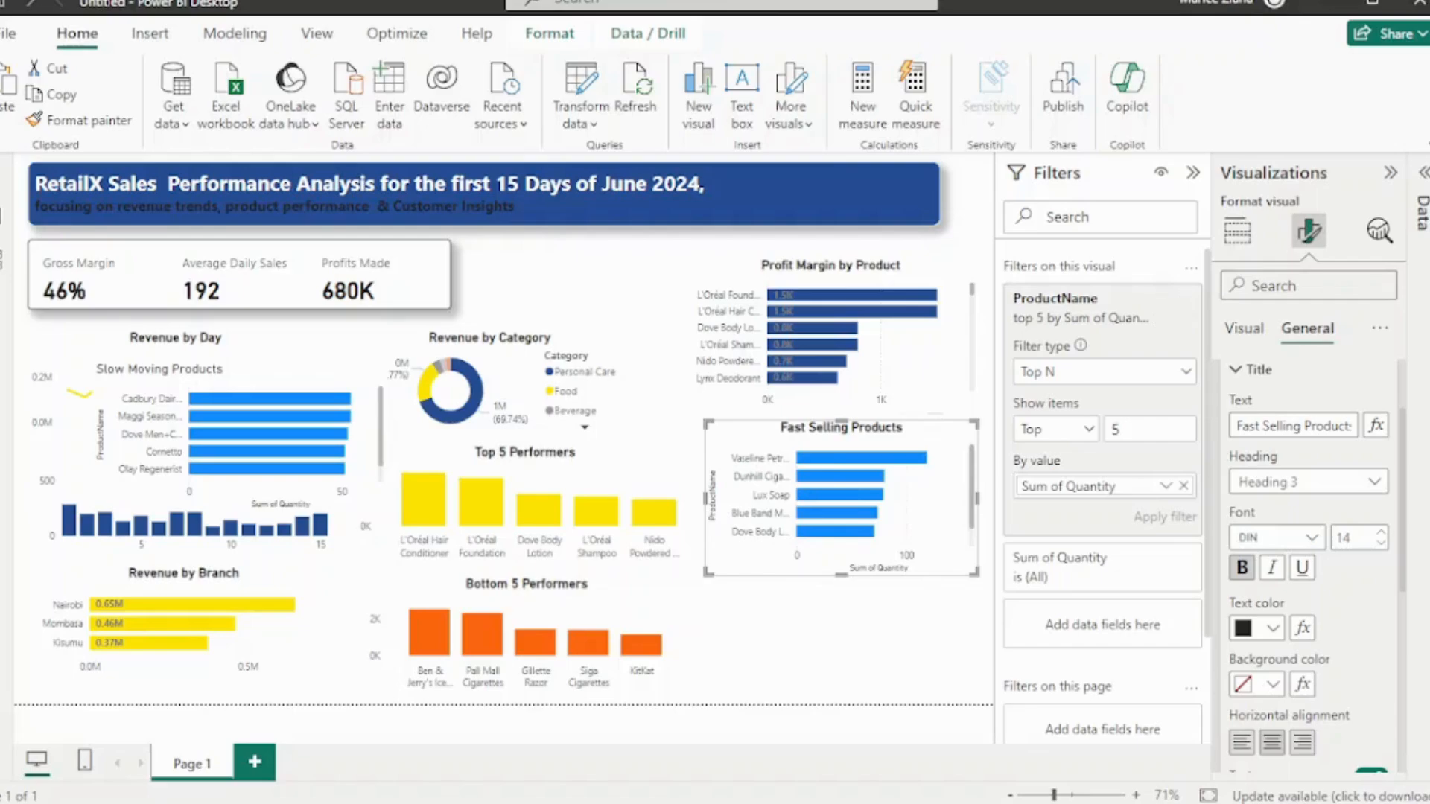
{"action": "left_click", "coordinate": [1244, 329]}
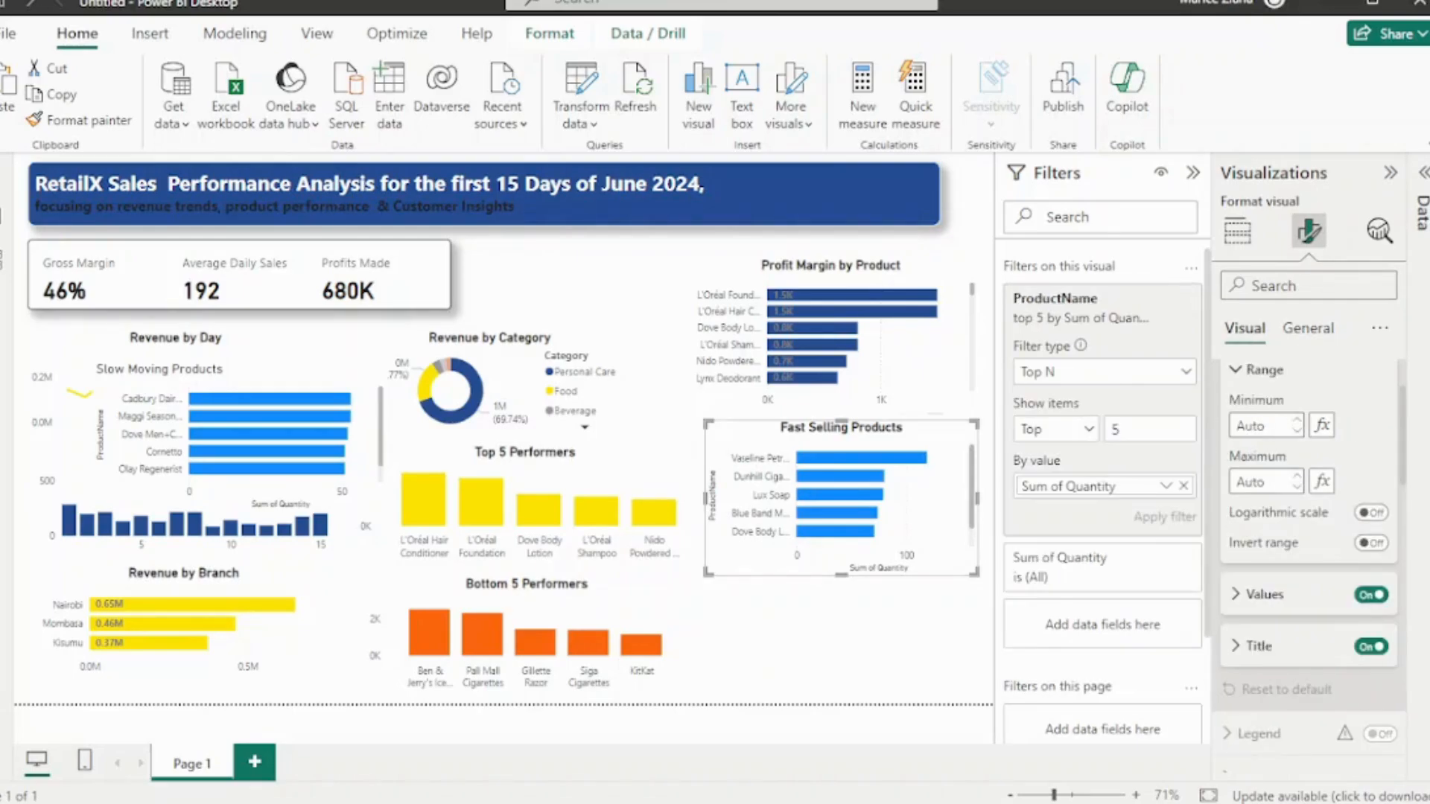
{"action": "scroll", "coordinate": [1307, 521], "scroll_direction": "up", "scroll_amount": 2}
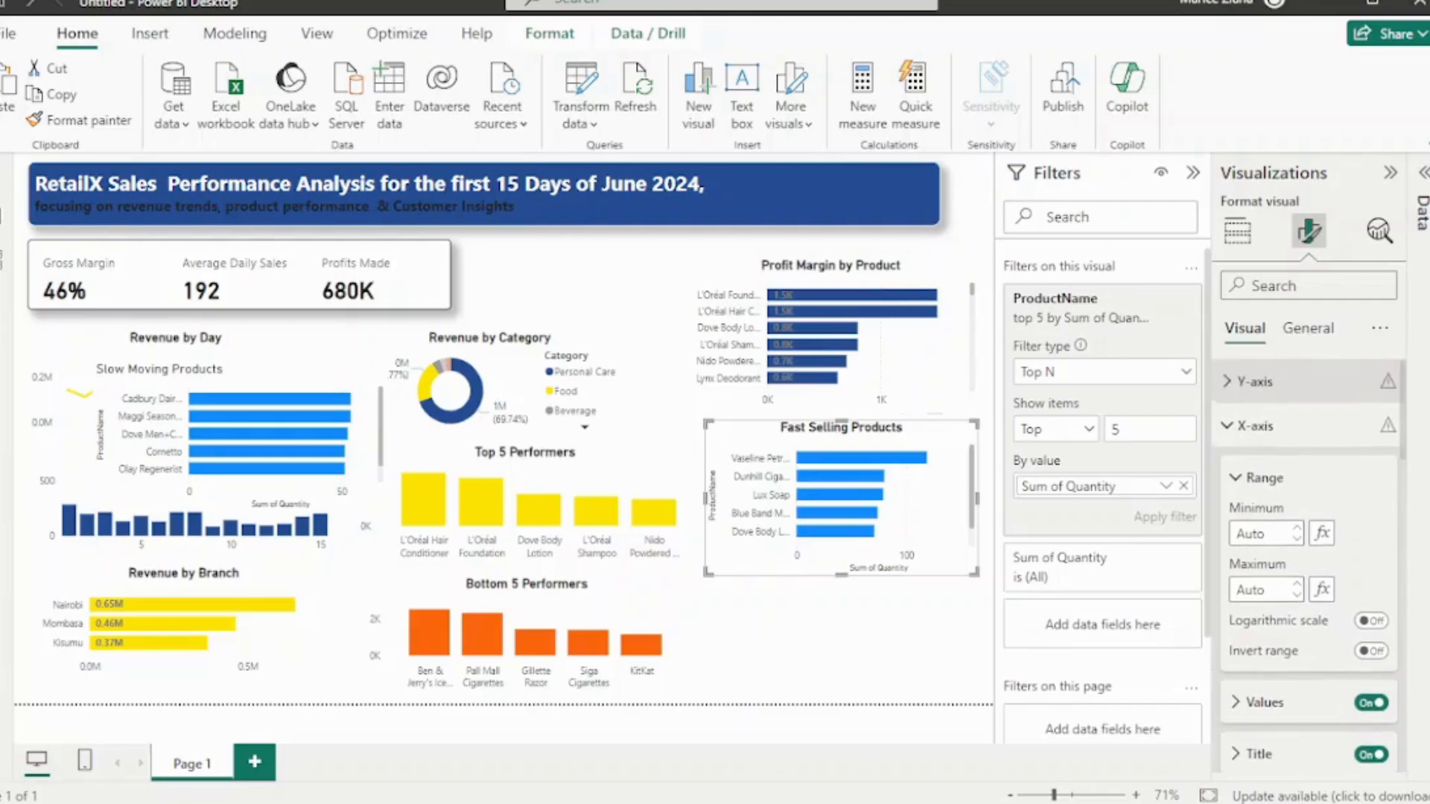
{"action": "left_click", "coordinate": [1254, 381]}
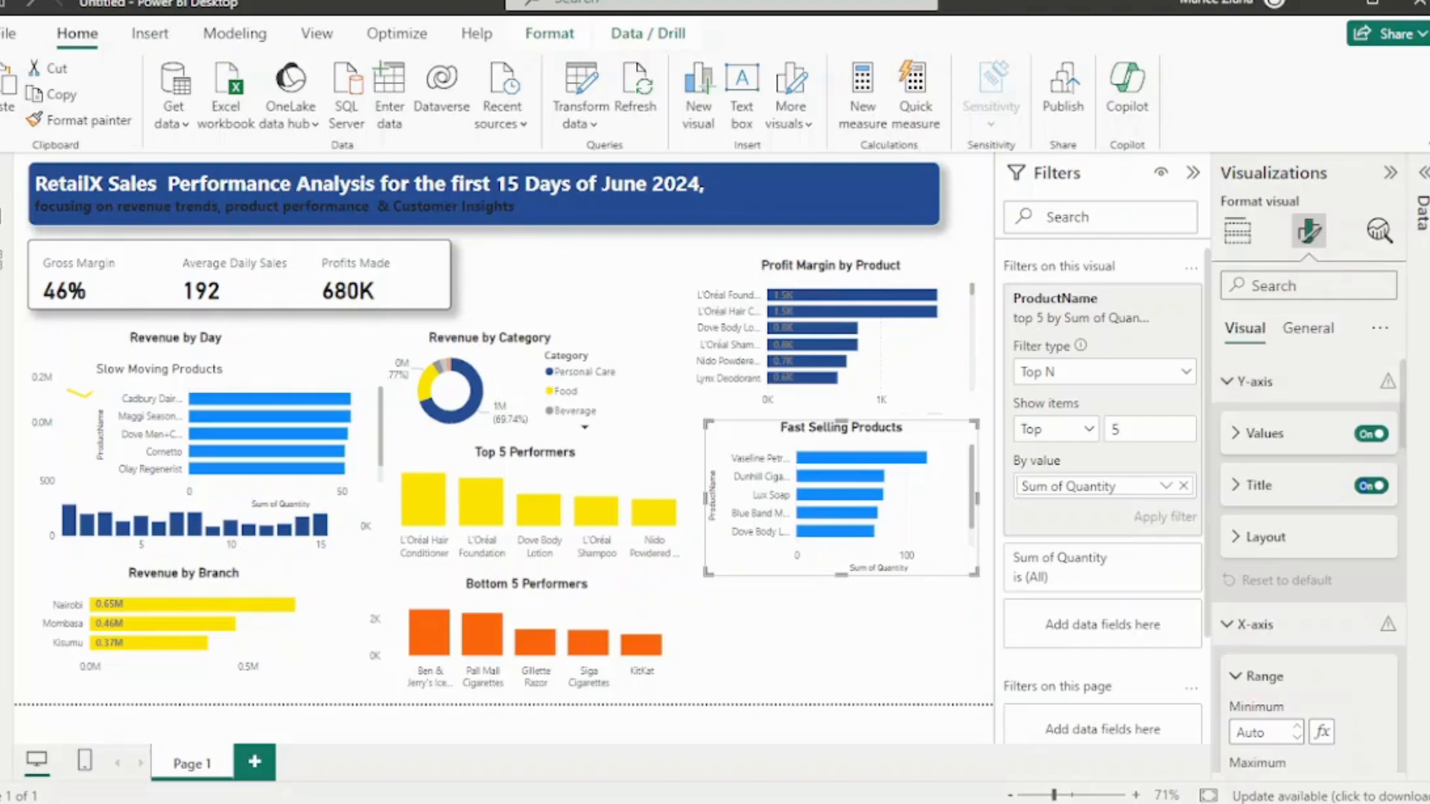
{"action": "left_click", "coordinate": [1370, 486]}
{"action": "left_click", "coordinate": [1254, 381]}
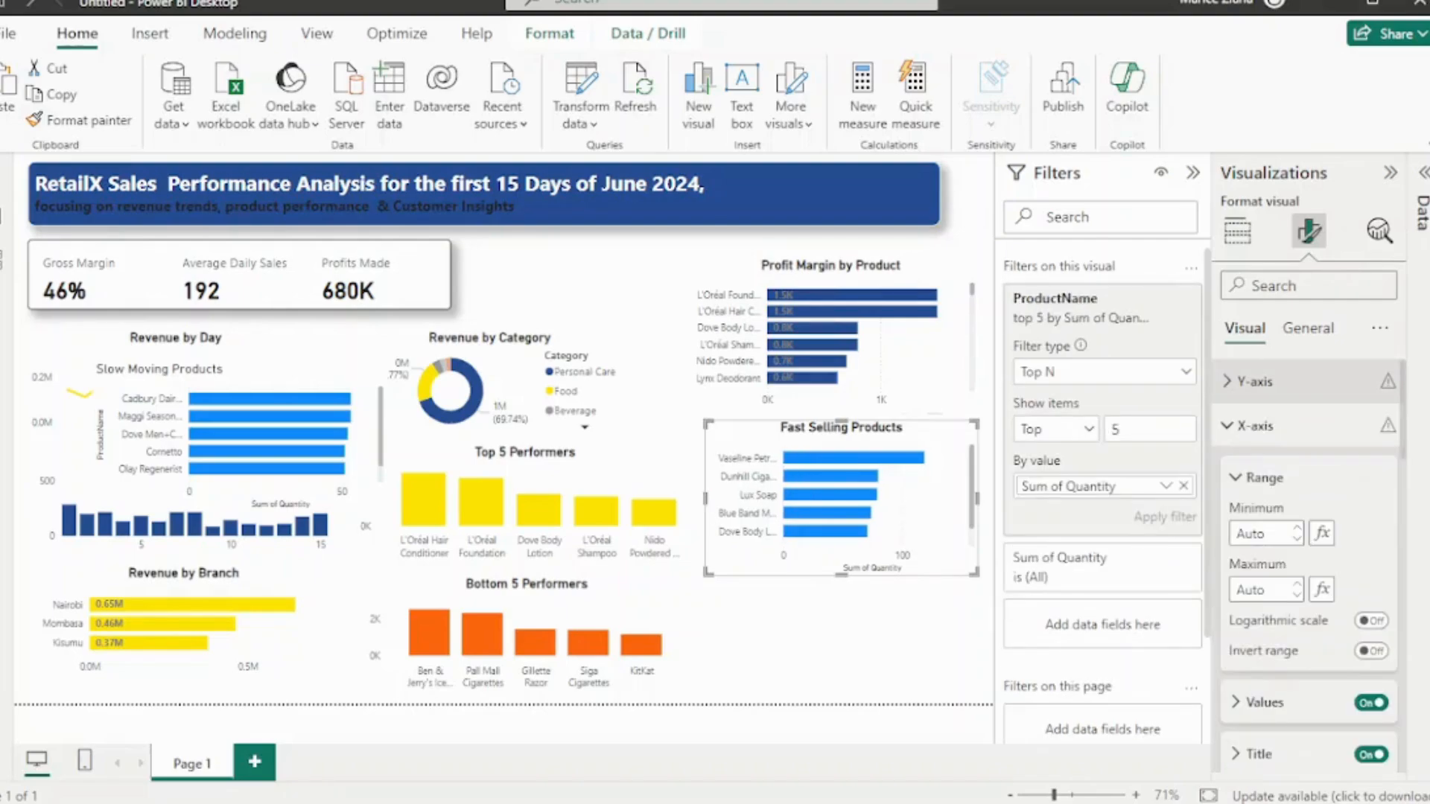
{"action": "left_click", "coordinate": [1255, 425]}
{"action": "left_click", "coordinate": [1255, 425]}
{"action": "scroll", "coordinate": [1267, 590], "scroll_direction": "down", "scroll_amount": 2}
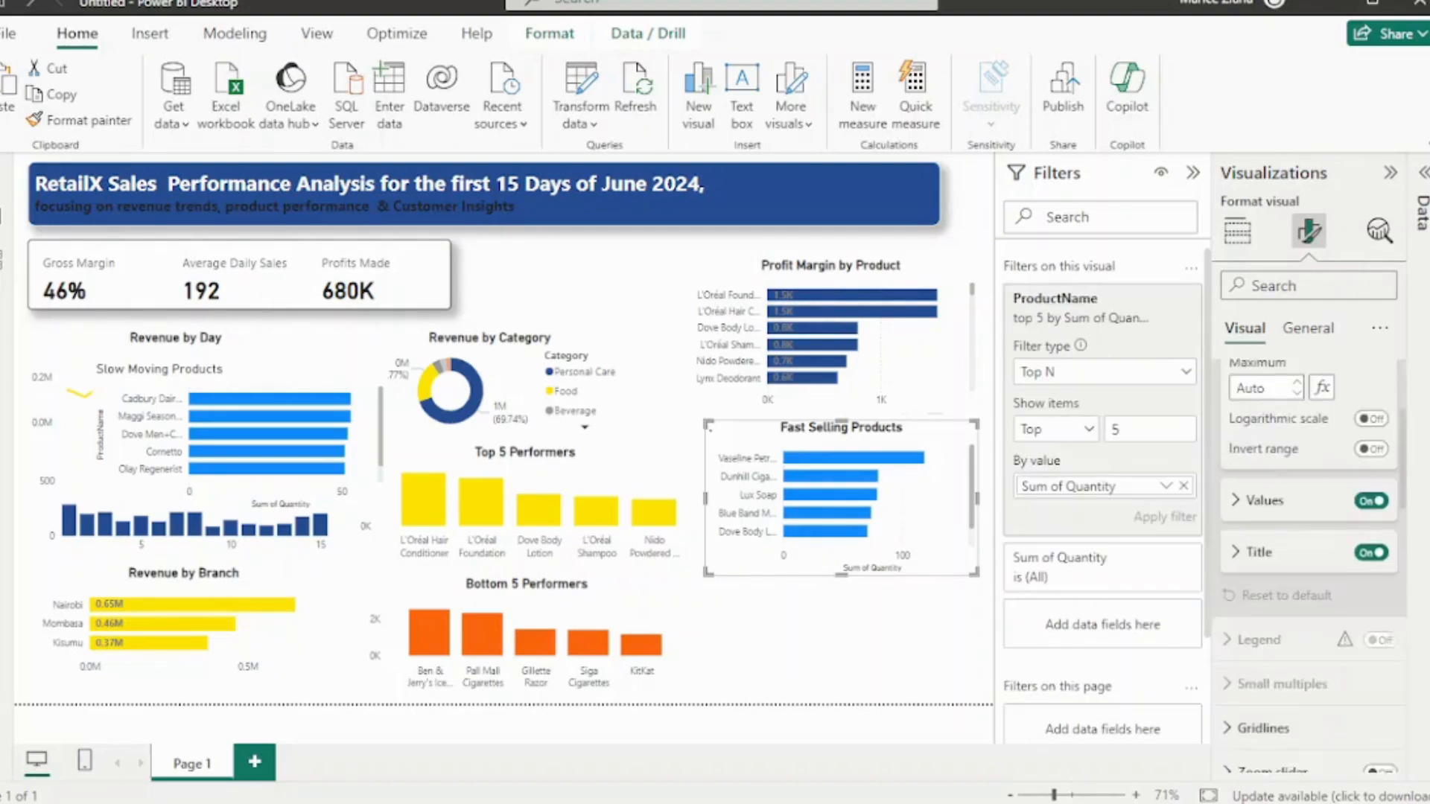
{"action": "left_click", "coordinate": [1370, 538]}
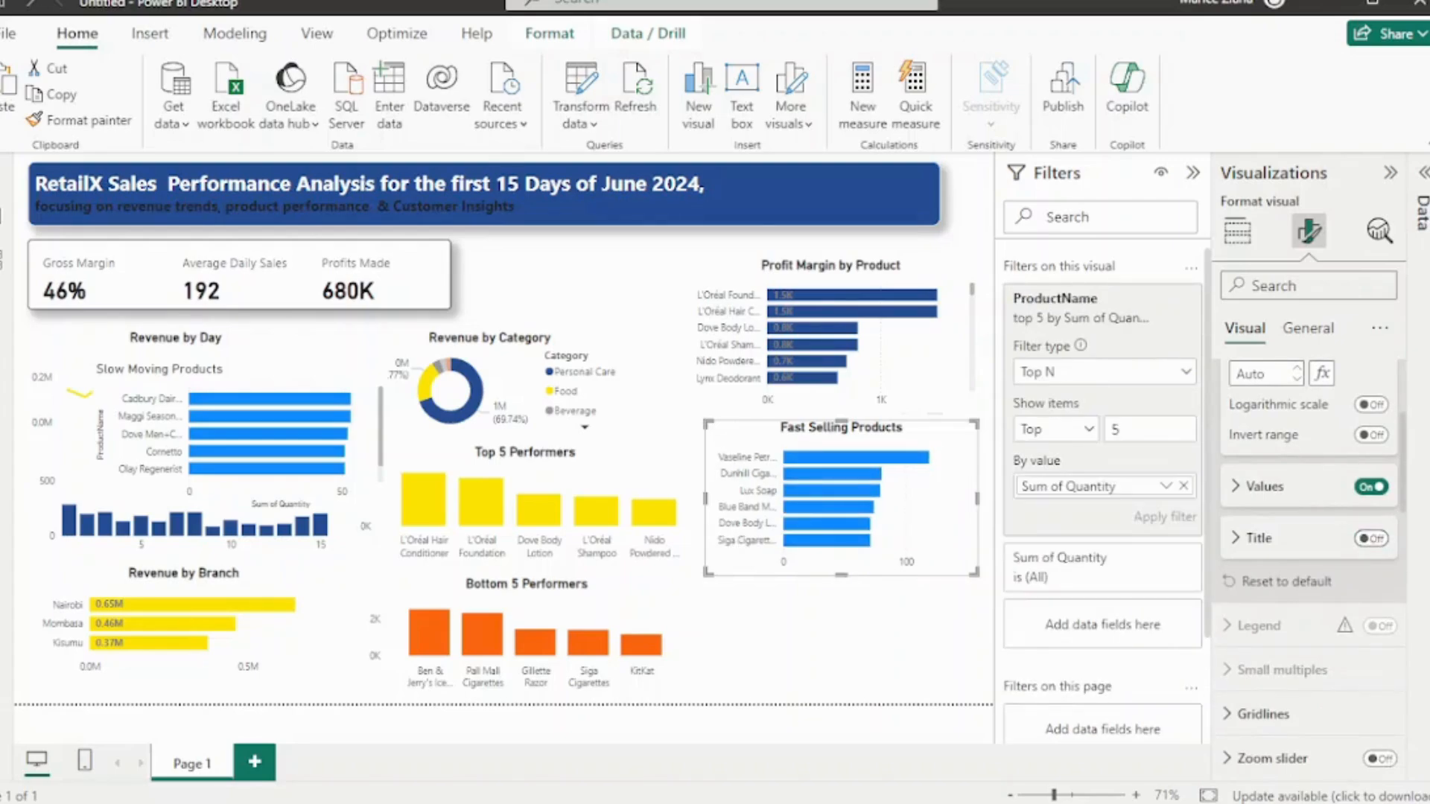
Turn off the vertical gridlines of the Profit Margin by Product chart
{"action": "scroll", "coordinate": [1309, 563], "scroll_direction": "down", "scroll_amount": 4}
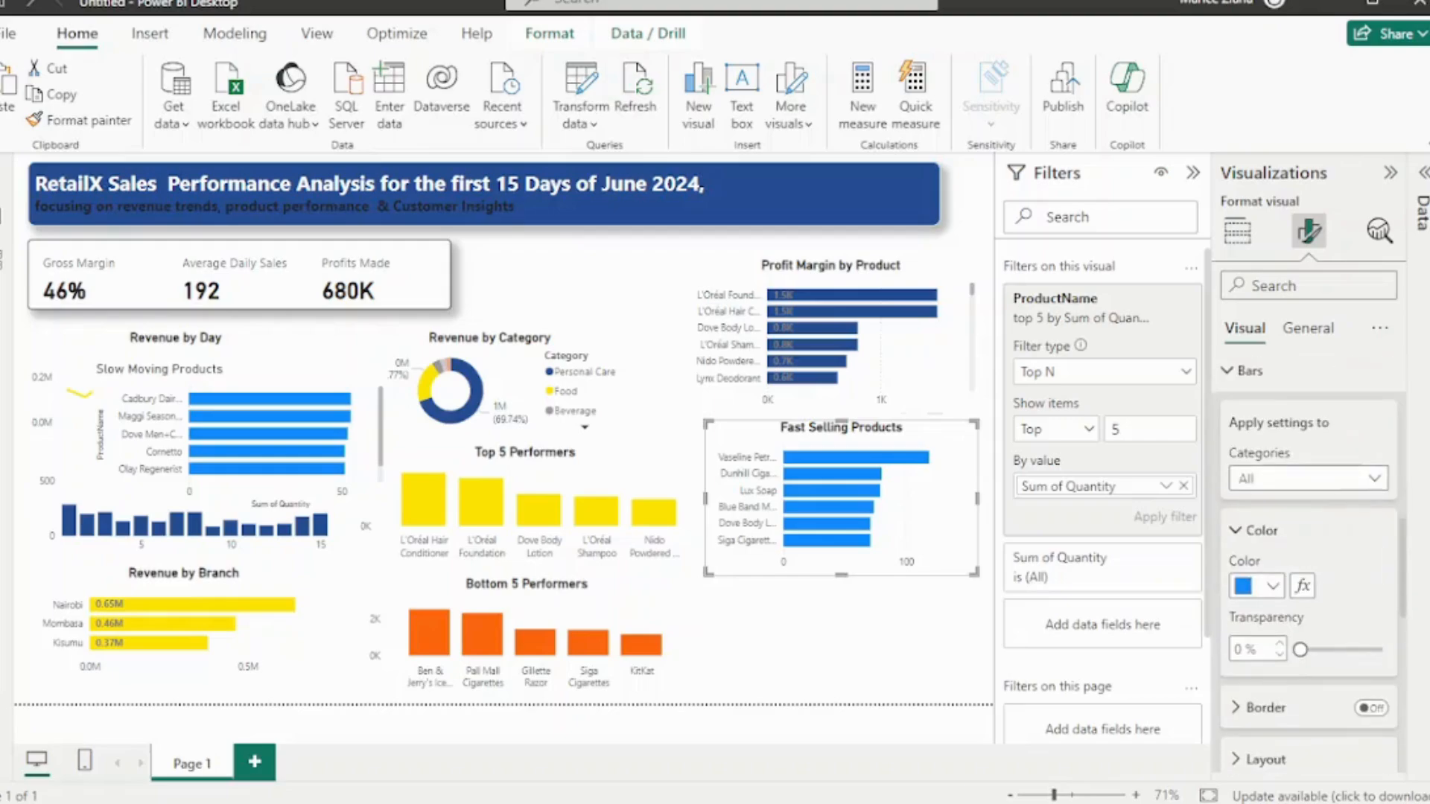
{"action": "scroll", "coordinate": [1308, 570], "scroll_direction": "up", "scroll_amount": 2}
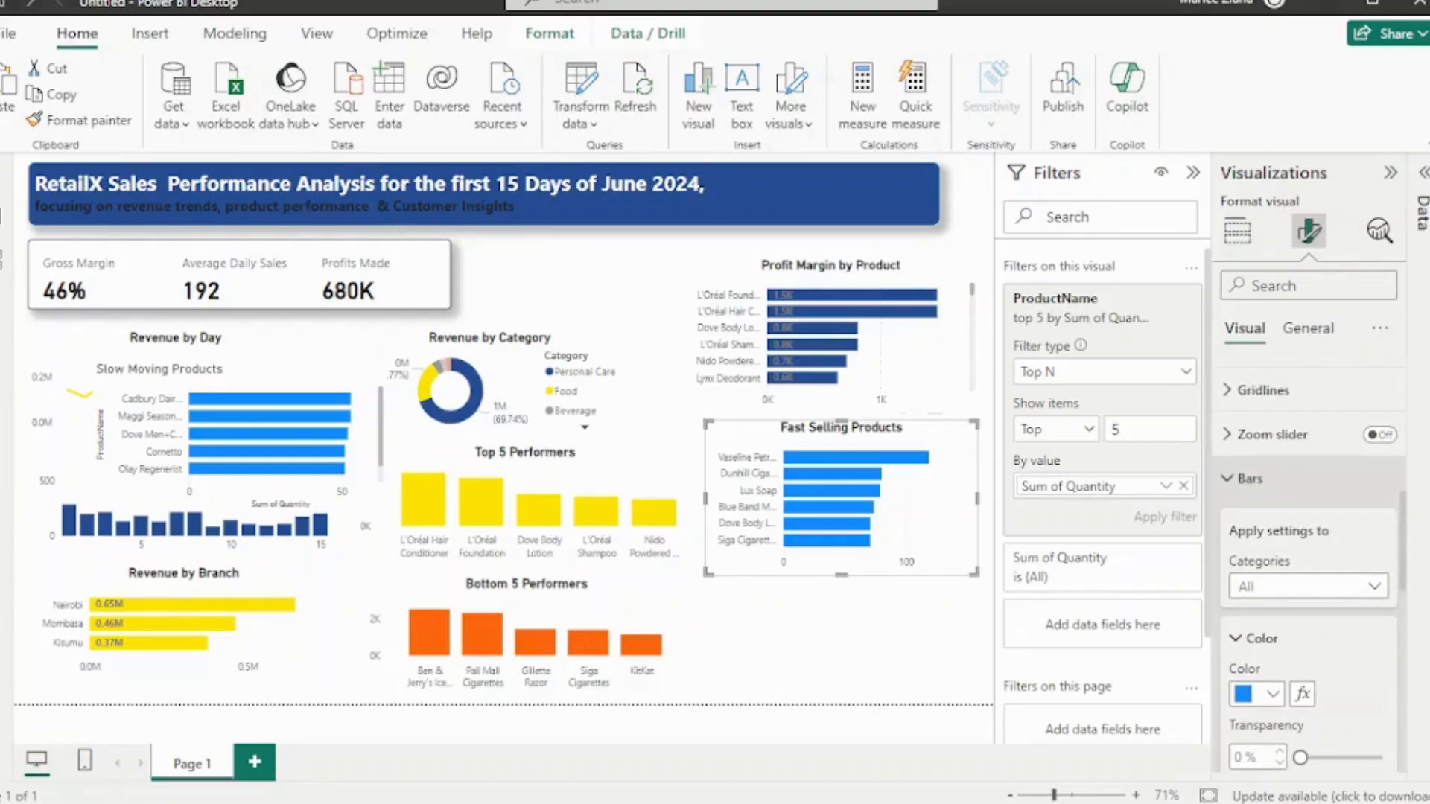
{"action": "left_click", "coordinate": [910, 350]}
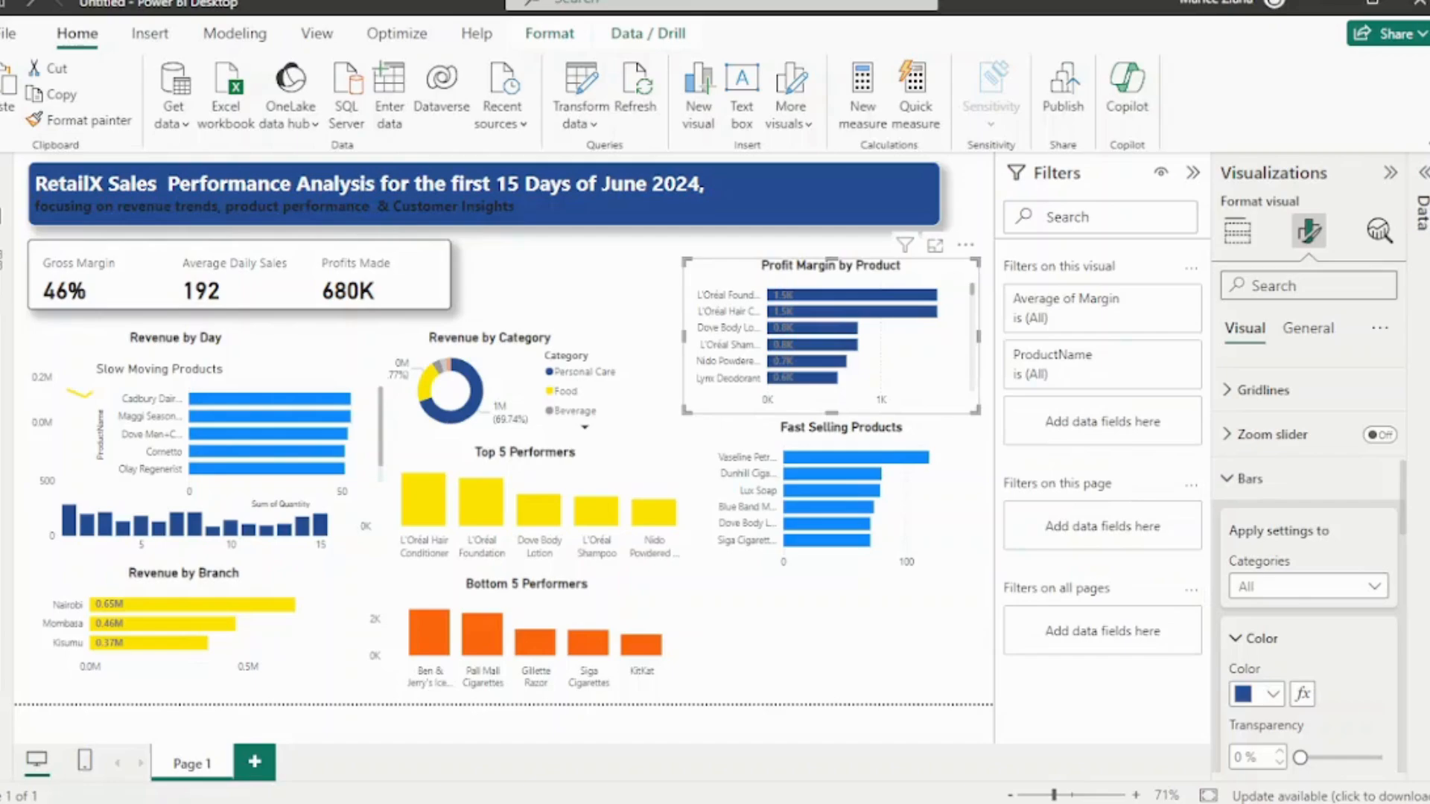
{"action": "left_click", "coordinate": [1307, 328]}
{"action": "left_click", "coordinate": [1244, 328]}
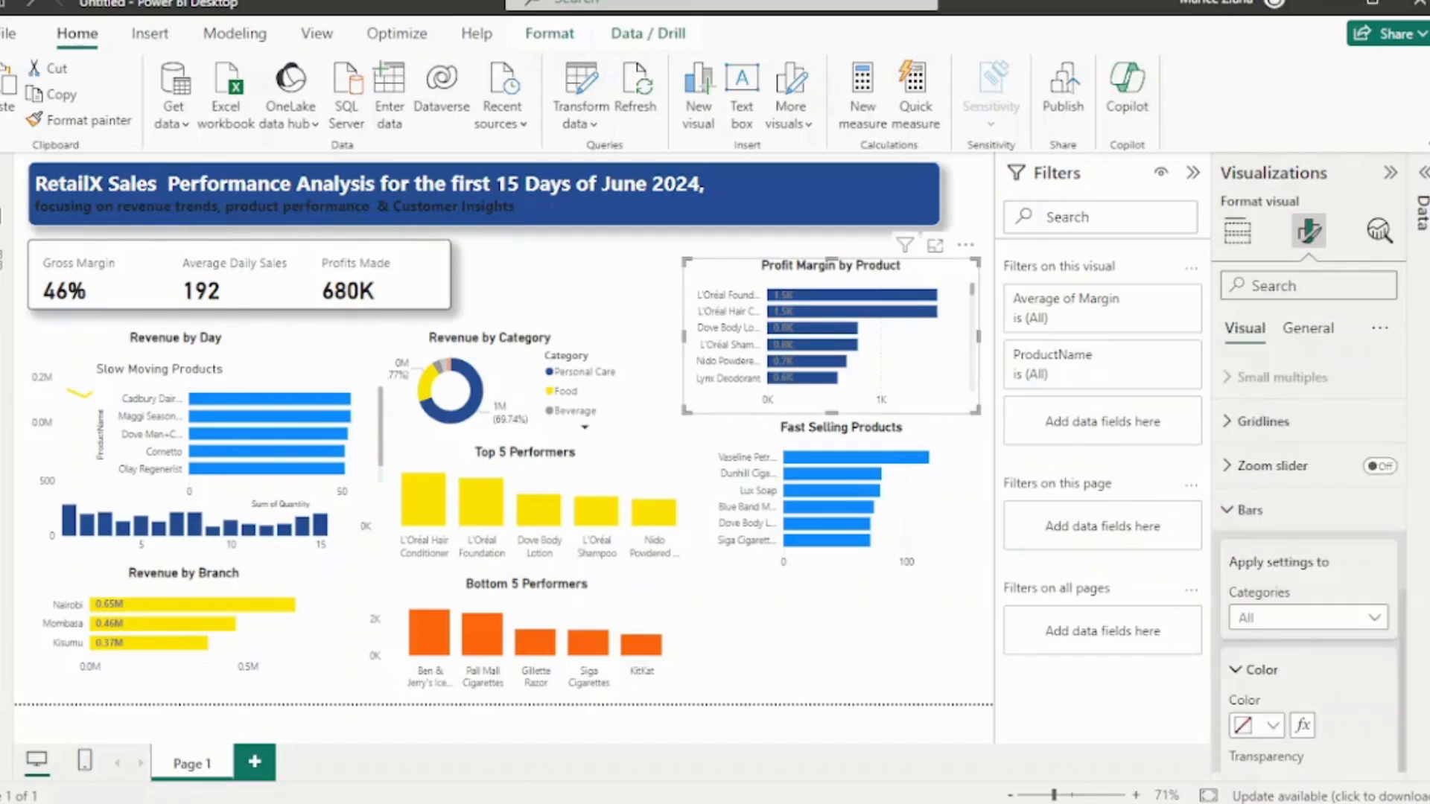
{"action": "left_click", "coordinate": [1262, 421]}
{"action": "left_click", "coordinate": [1370, 473]}
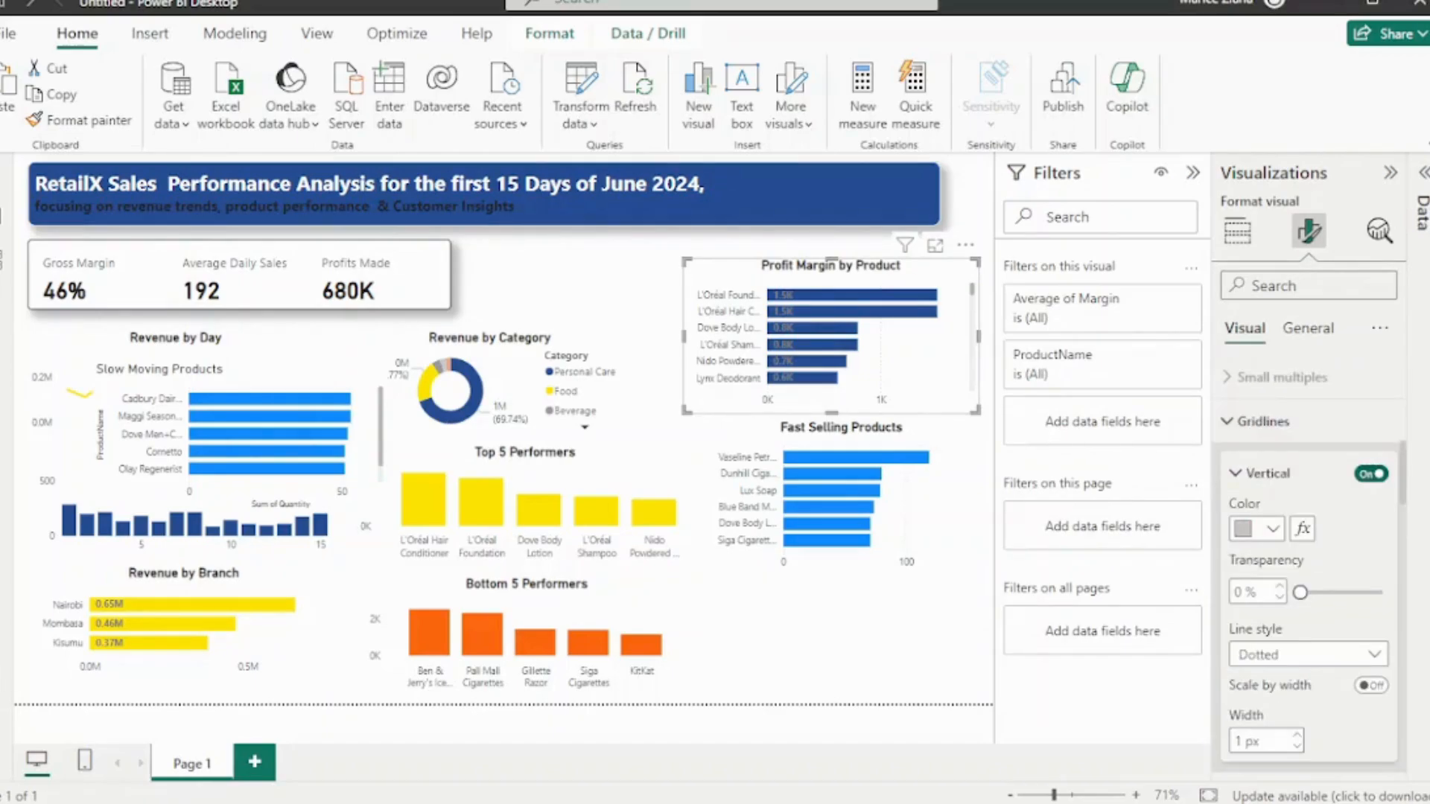
{"action": "left_click", "coordinate": [1370, 474]}
Color the bars of the Fast Selling Products chart with the recently used yellow
{"action": "left_click", "coordinate": [931, 514]}
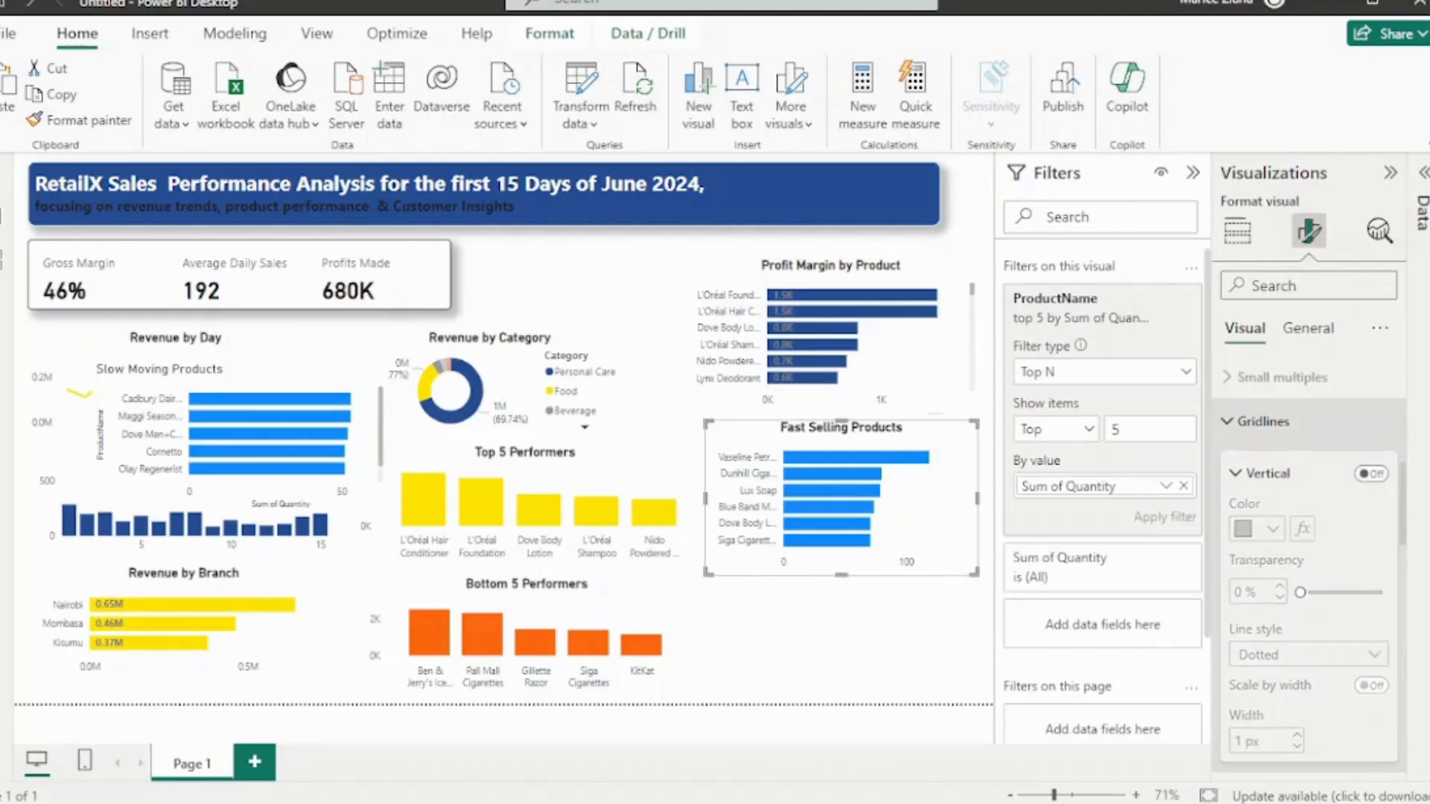
{"action": "left_click", "coordinate": [1262, 421]}
{"action": "left_click", "coordinate": [1257, 726]}
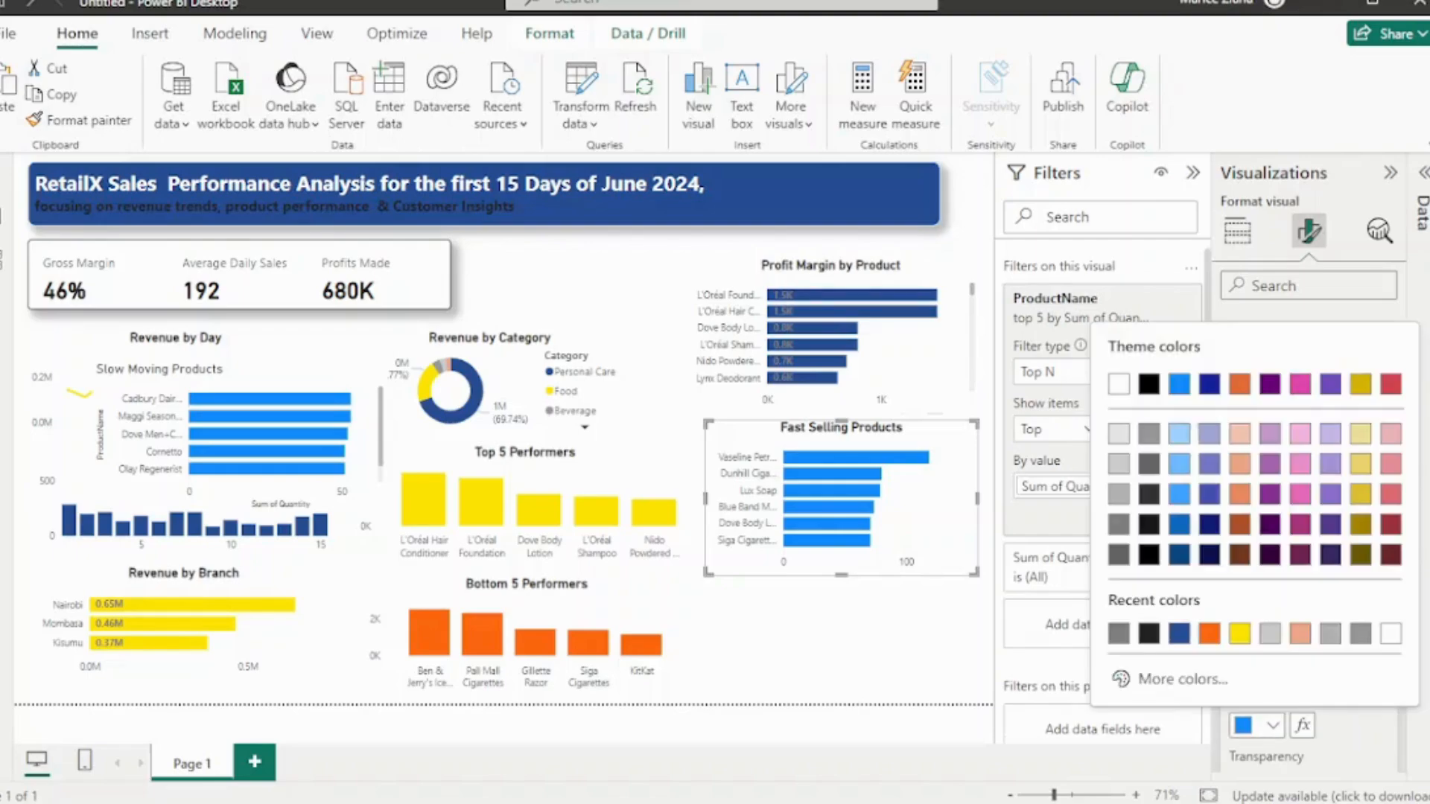
{"action": "left_click", "coordinate": [1239, 634]}
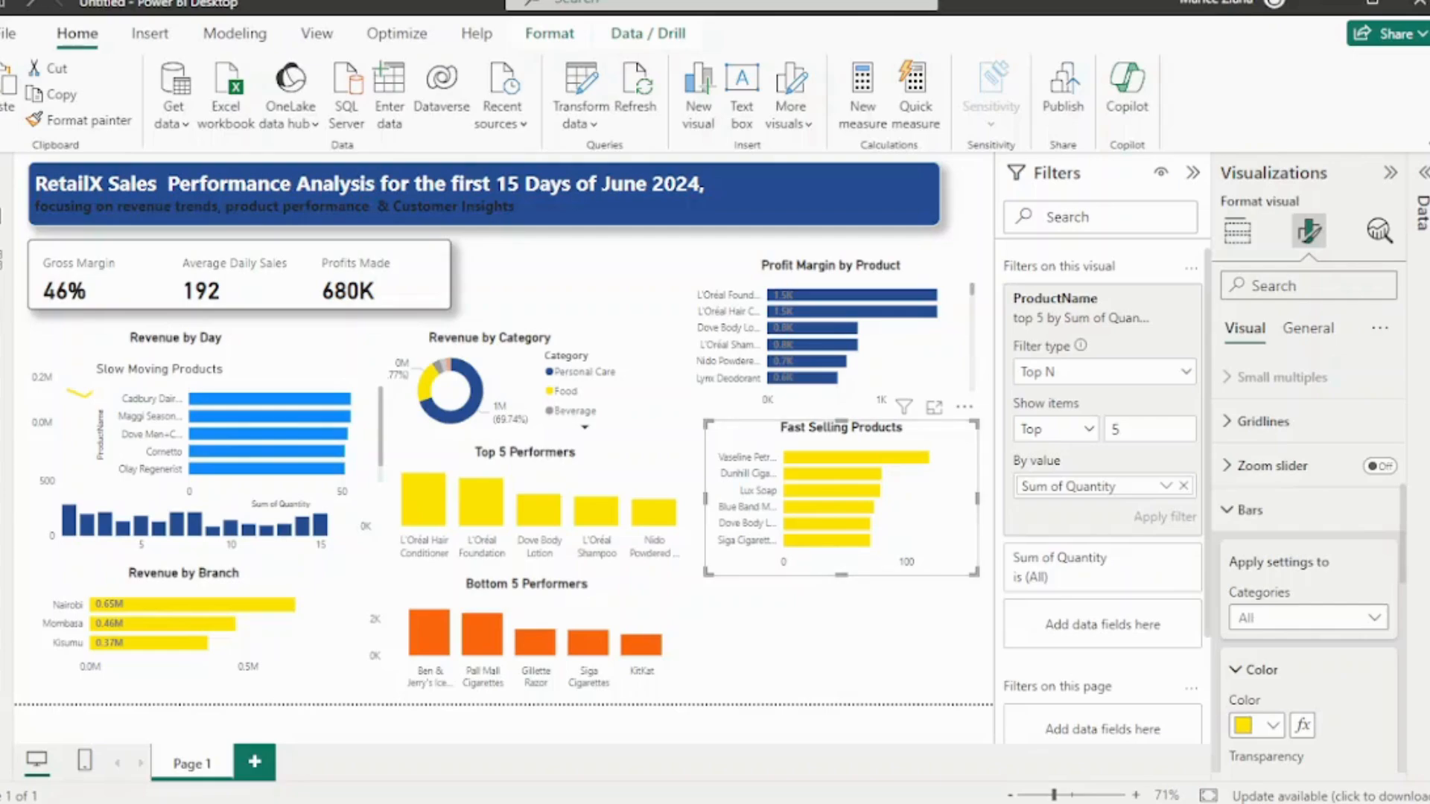
{"action": "left_click", "coordinate": [840, 642]}
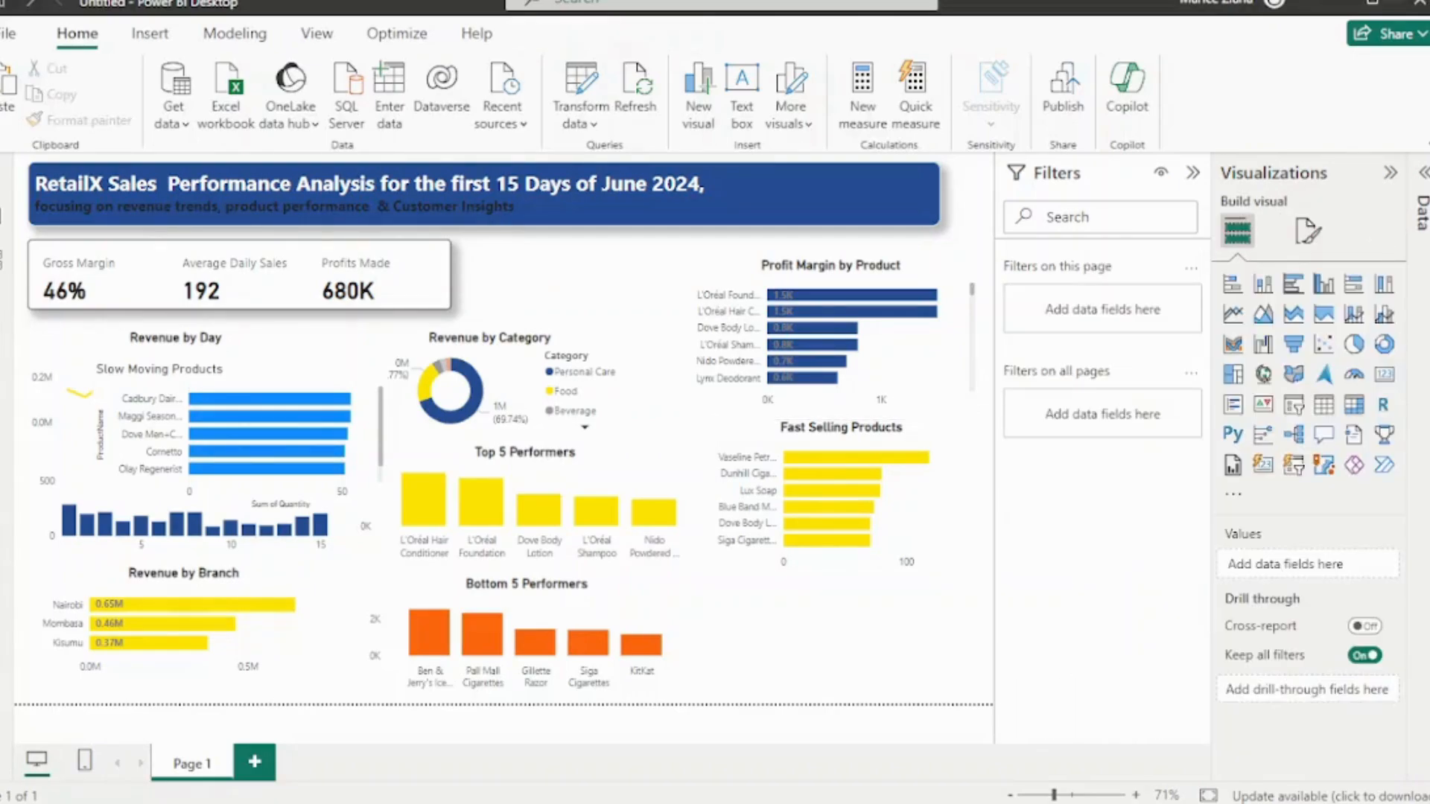
Move the Slow Moving Products chart off the Revenue by Day area to directly beneath the Fast Selling Products chart
{"action": "left_click_drag", "start_coordinate": [837, 430], "coordinate": [837, 431]}
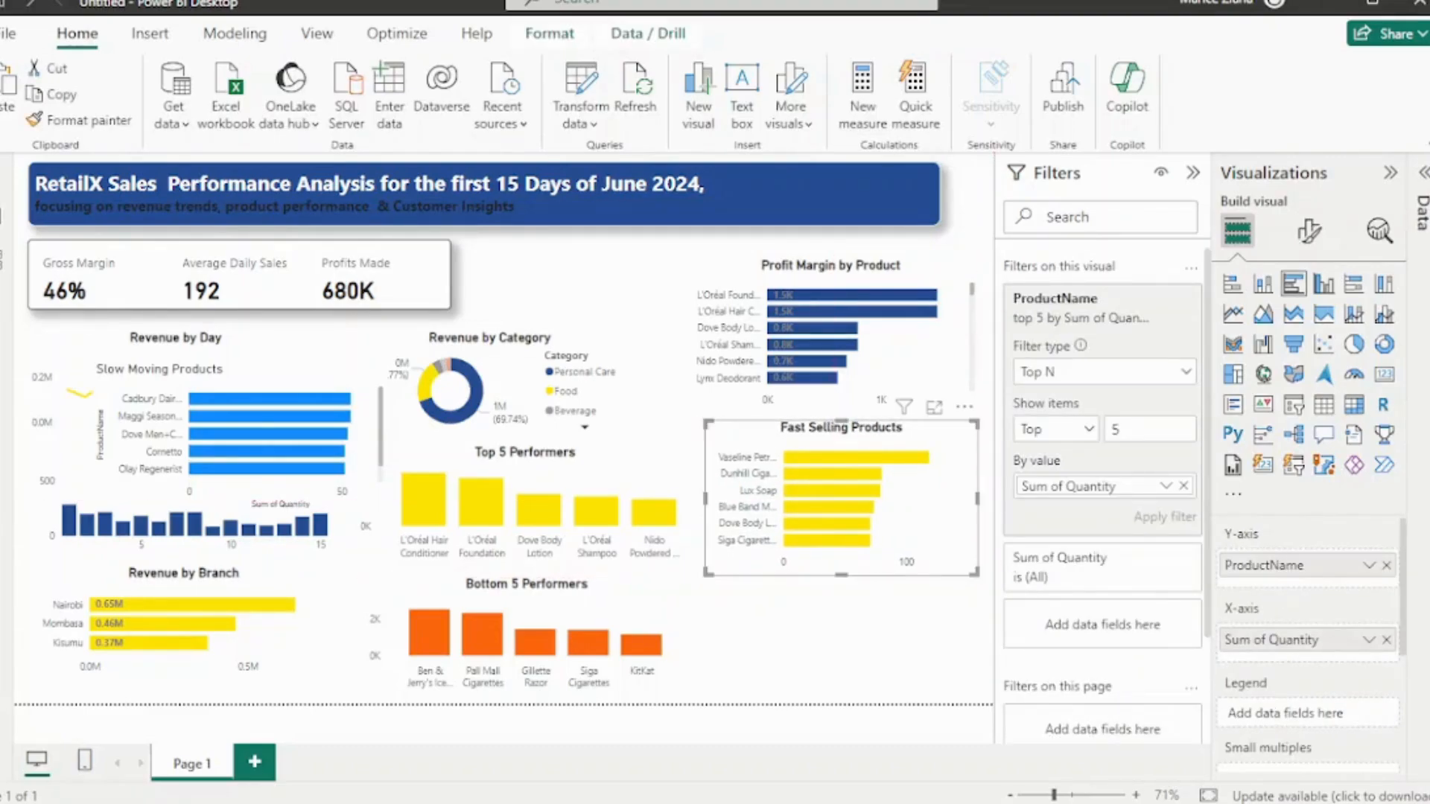
{"action": "left_click", "coordinate": [837, 640]}
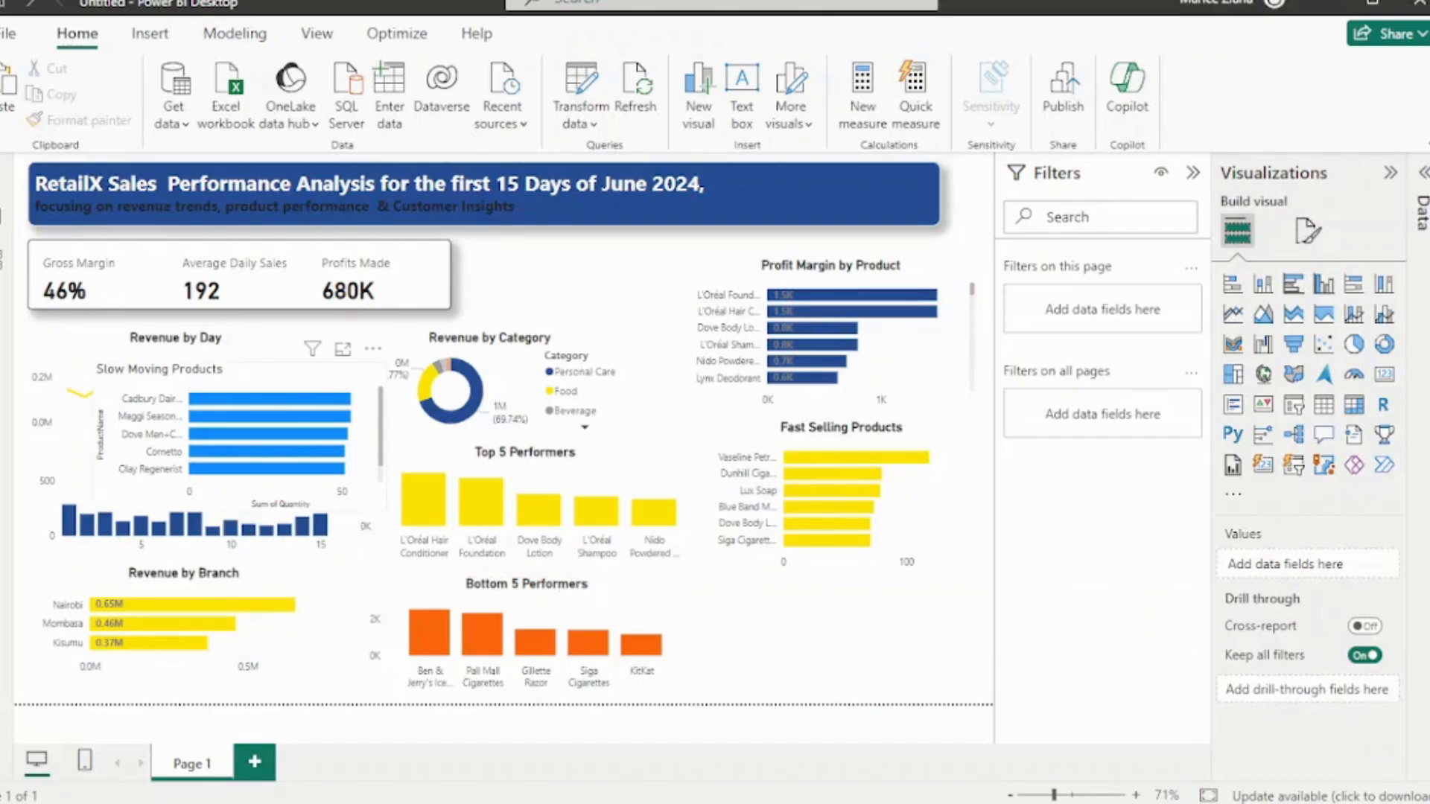
{"action": "left_click_drag", "start_coordinate": [239, 369], "coordinate": [845, 557]}
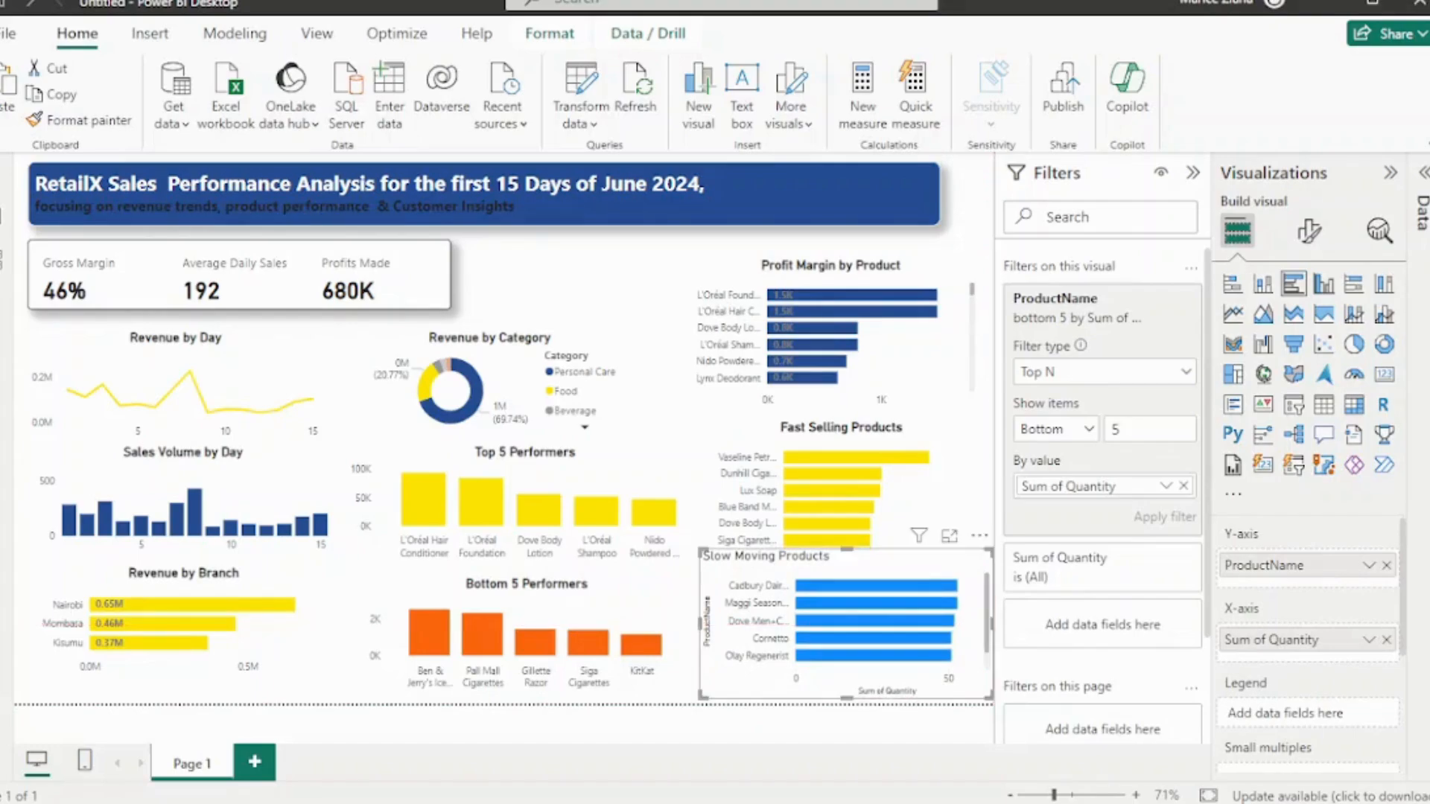
Make the Slow Moving Products chart's title bold and center it horizontally
{"action": "left_click", "coordinate": [1308, 231]}
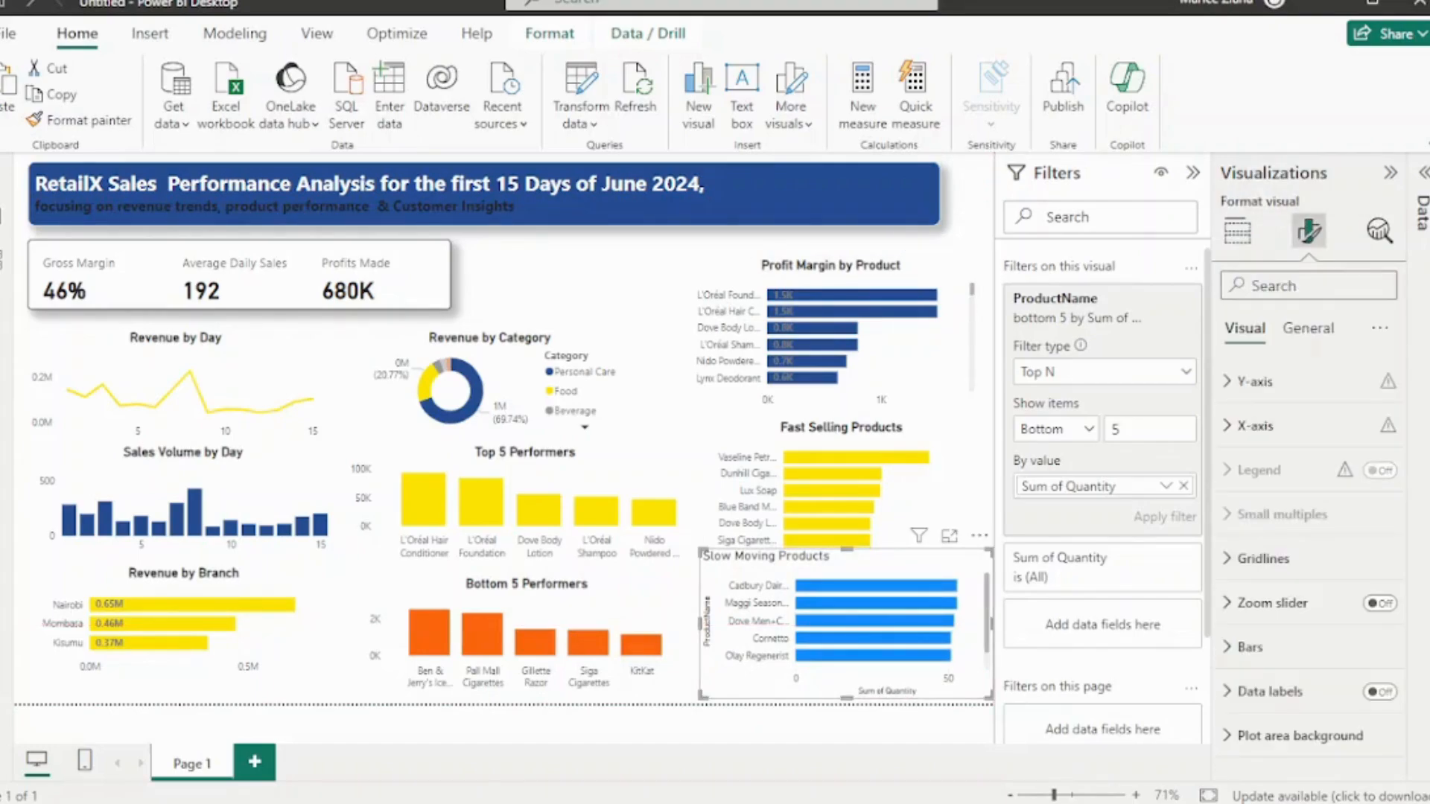
{"action": "left_click", "coordinate": [1307, 328]}
{"action": "left_click", "coordinate": [1268, 381]}
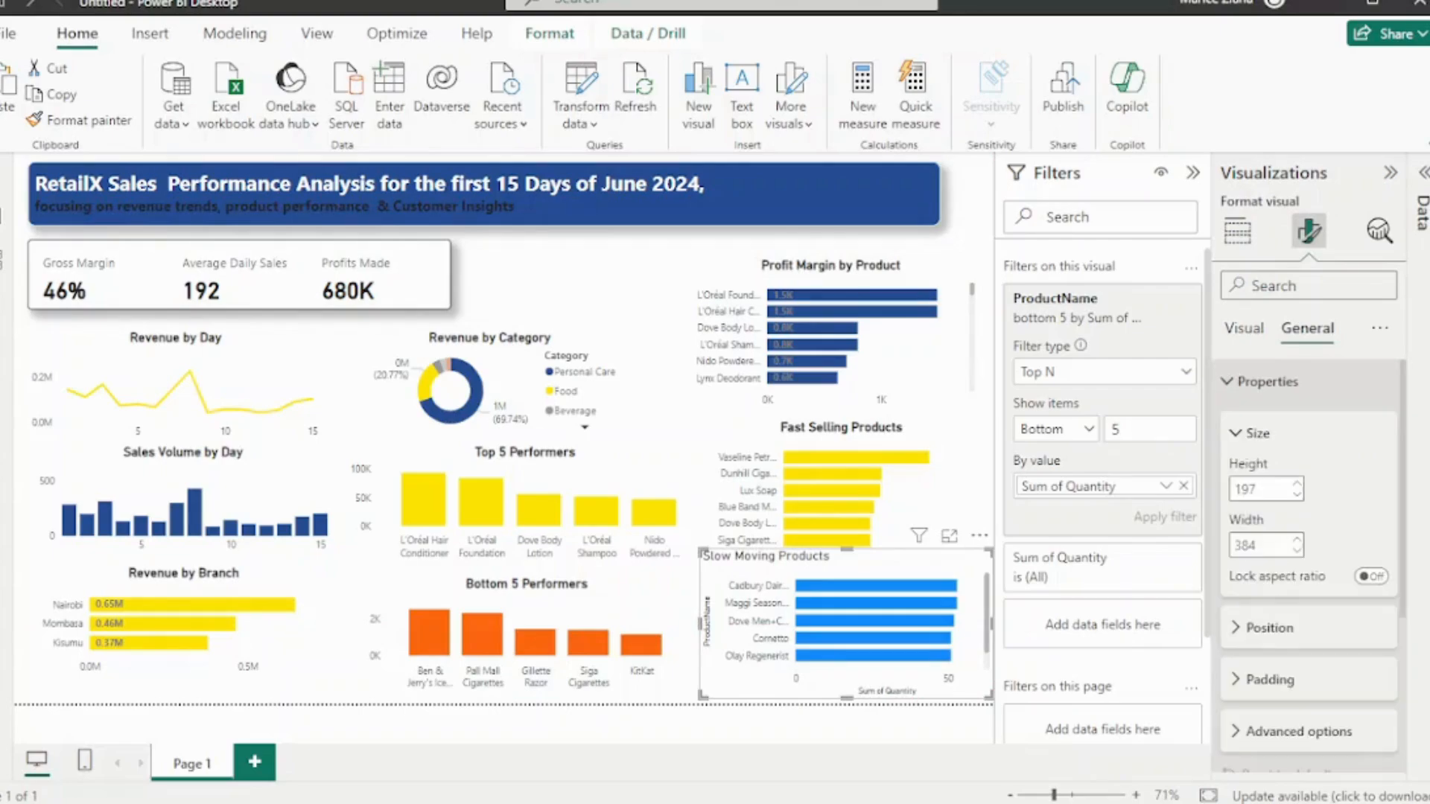
{"action": "left_click", "coordinate": [1267, 381]}
{"action": "left_click", "coordinate": [1250, 425]}
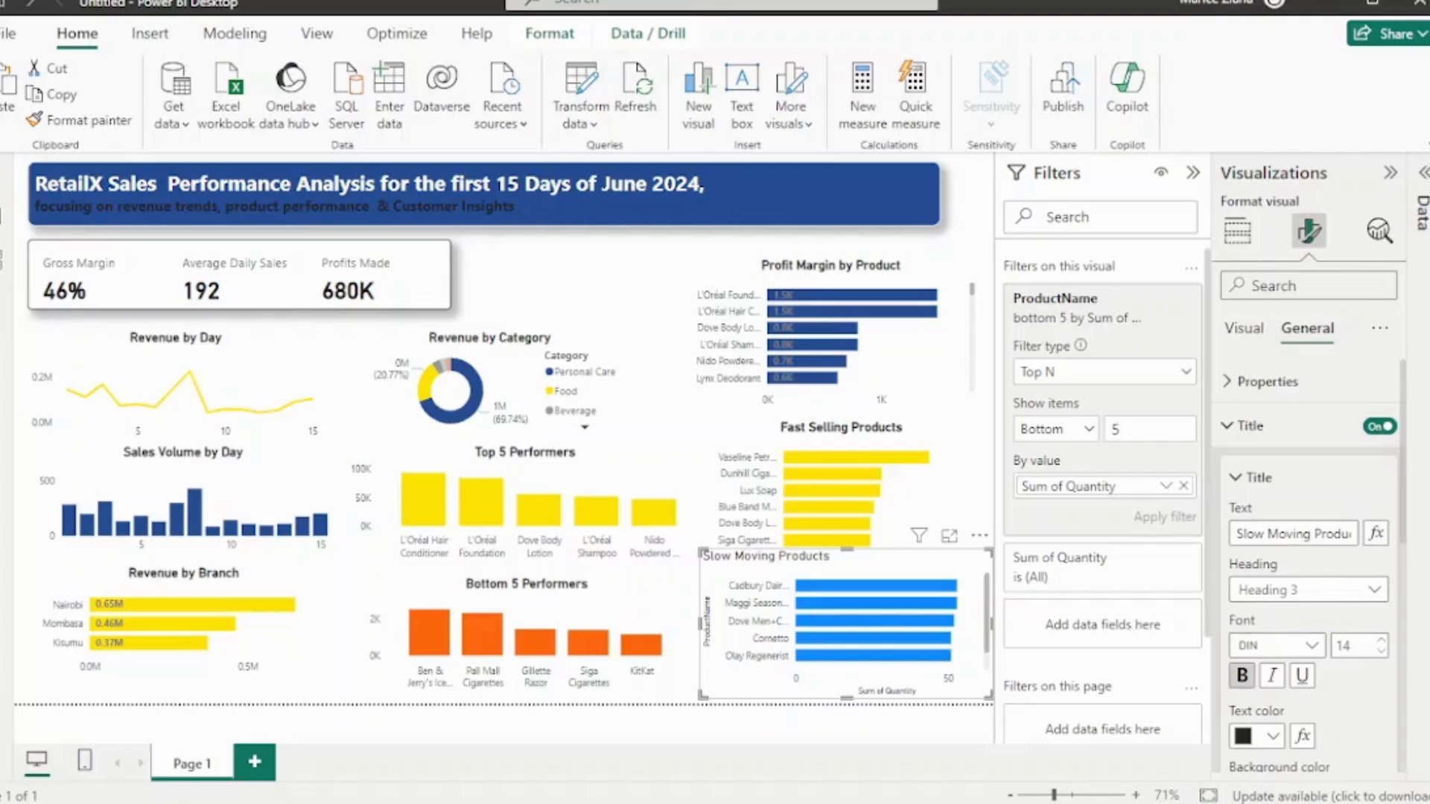
{"action": "scroll", "coordinate": [1242, 674], "scroll_direction": "down", "scroll_amount": 3}
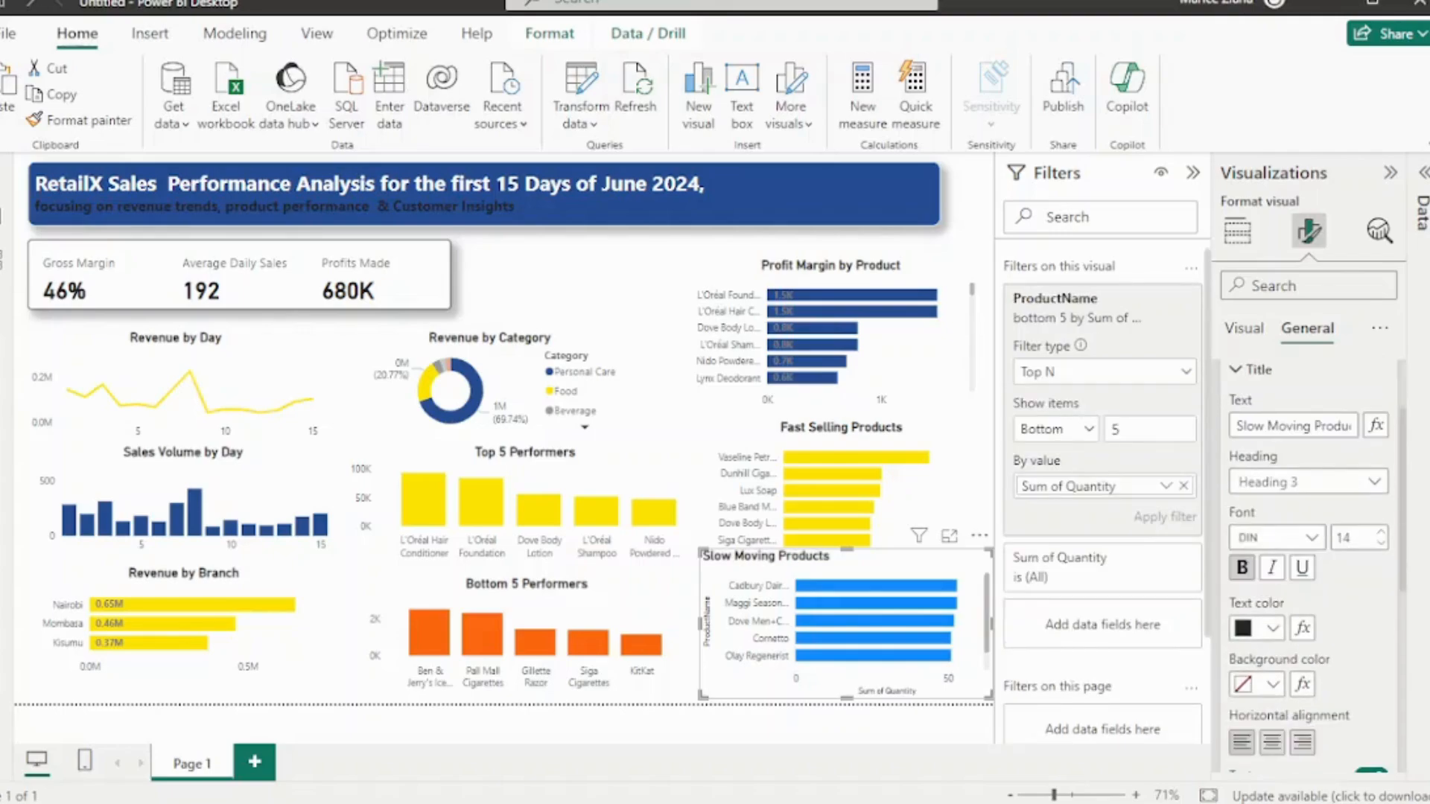
{"action": "left_click", "coordinate": [1272, 742]}
{"action": "scroll", "coordinate": [1310, 558], "scroll_direction": "down", "scroll_amount": 5}
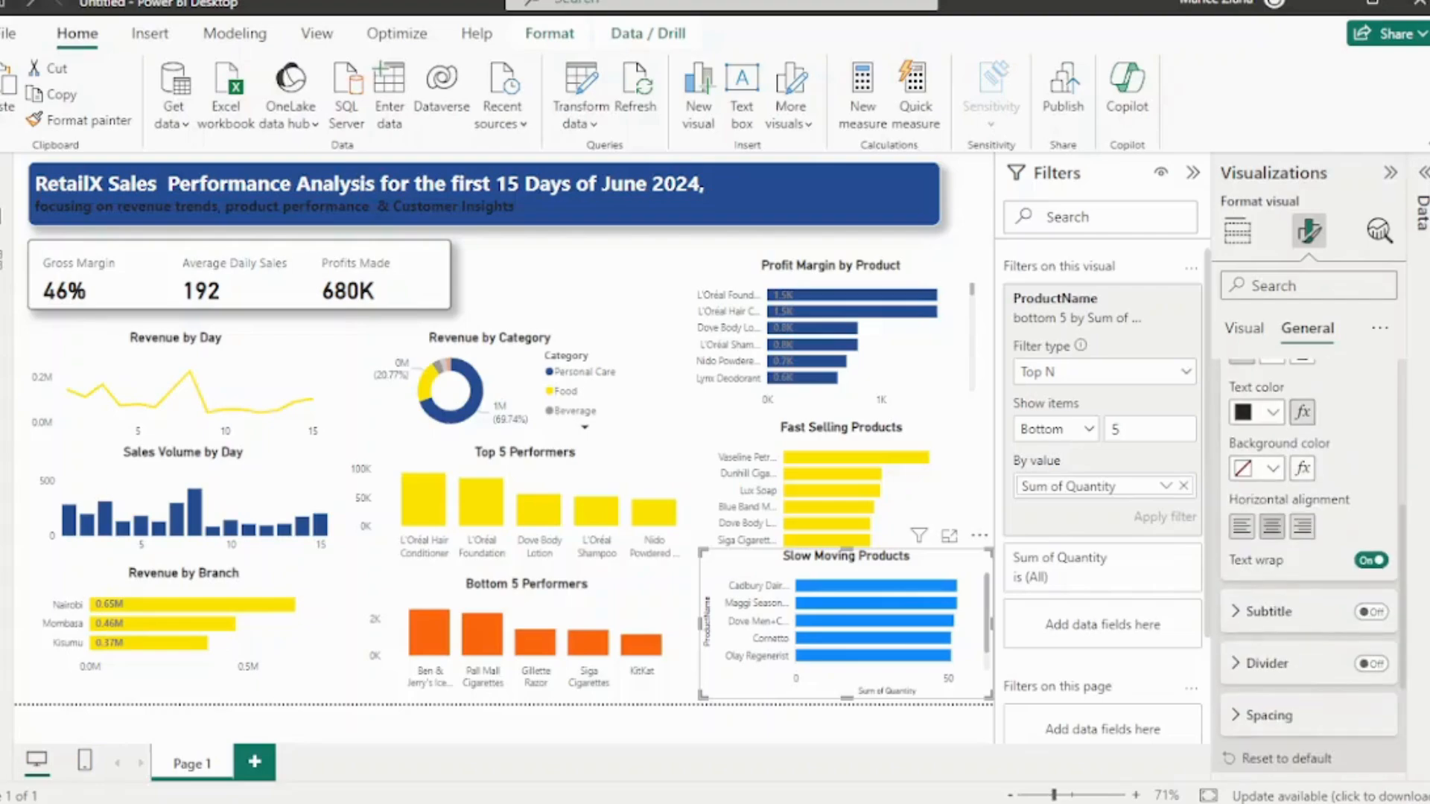
{"action": "scroll", "coordinate": [1311, 558], "scroll_direction": "up", "scroll_amount": 7}
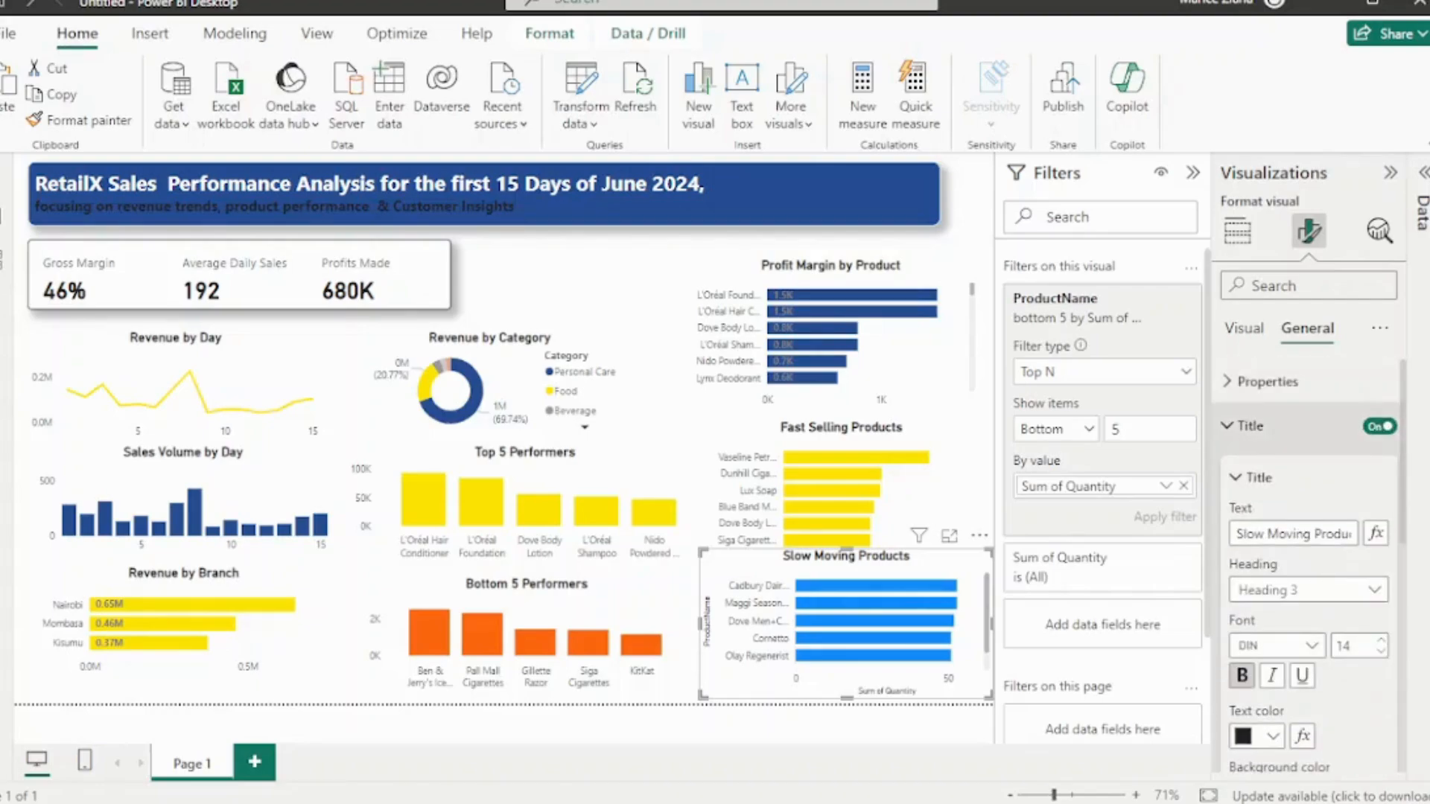
Turn off the Y-axis title of the Slow Moving Products chart
{"action": "left_click", "coordinate": [1244, 327]}
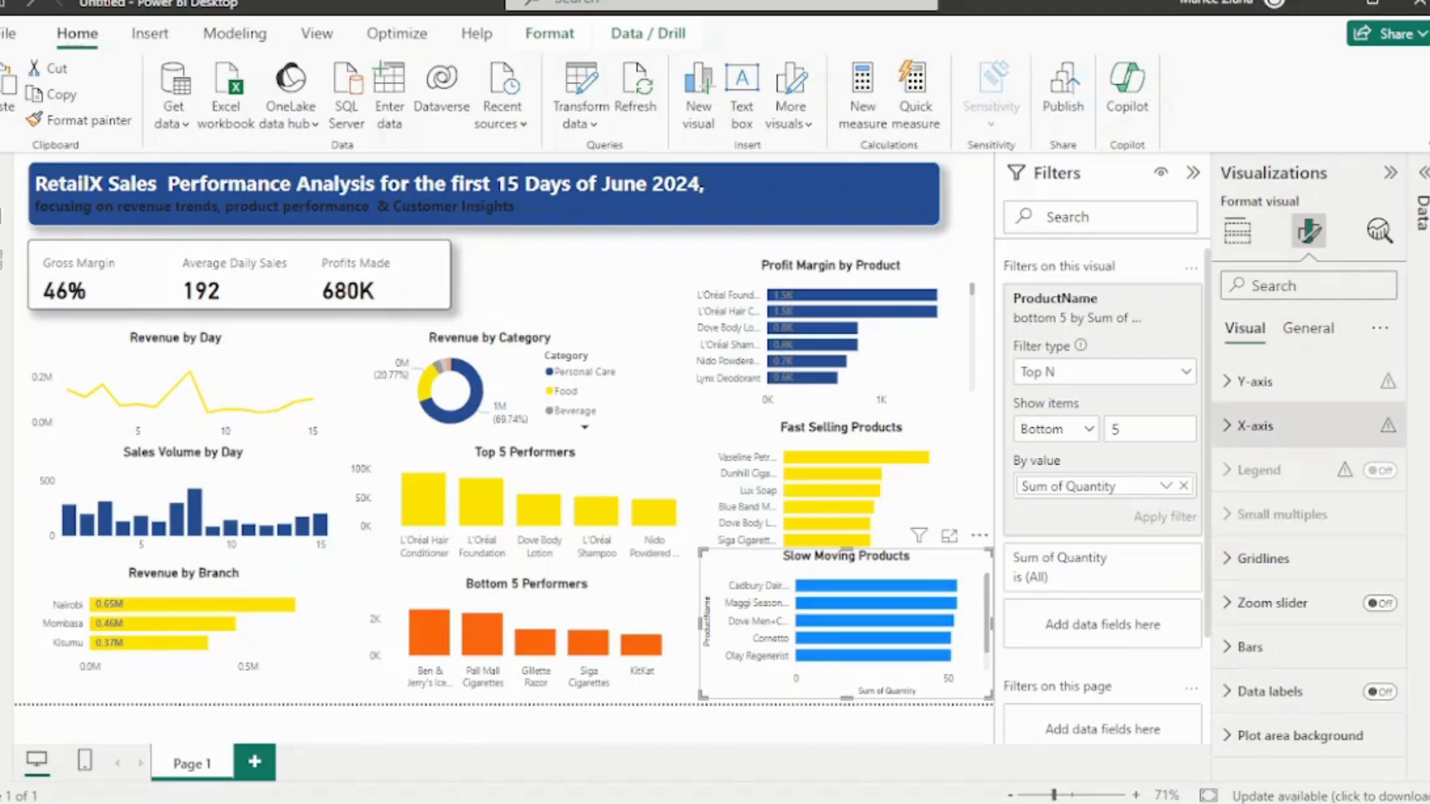
{"action": "left_click", "coordinate": [1251, 425]}
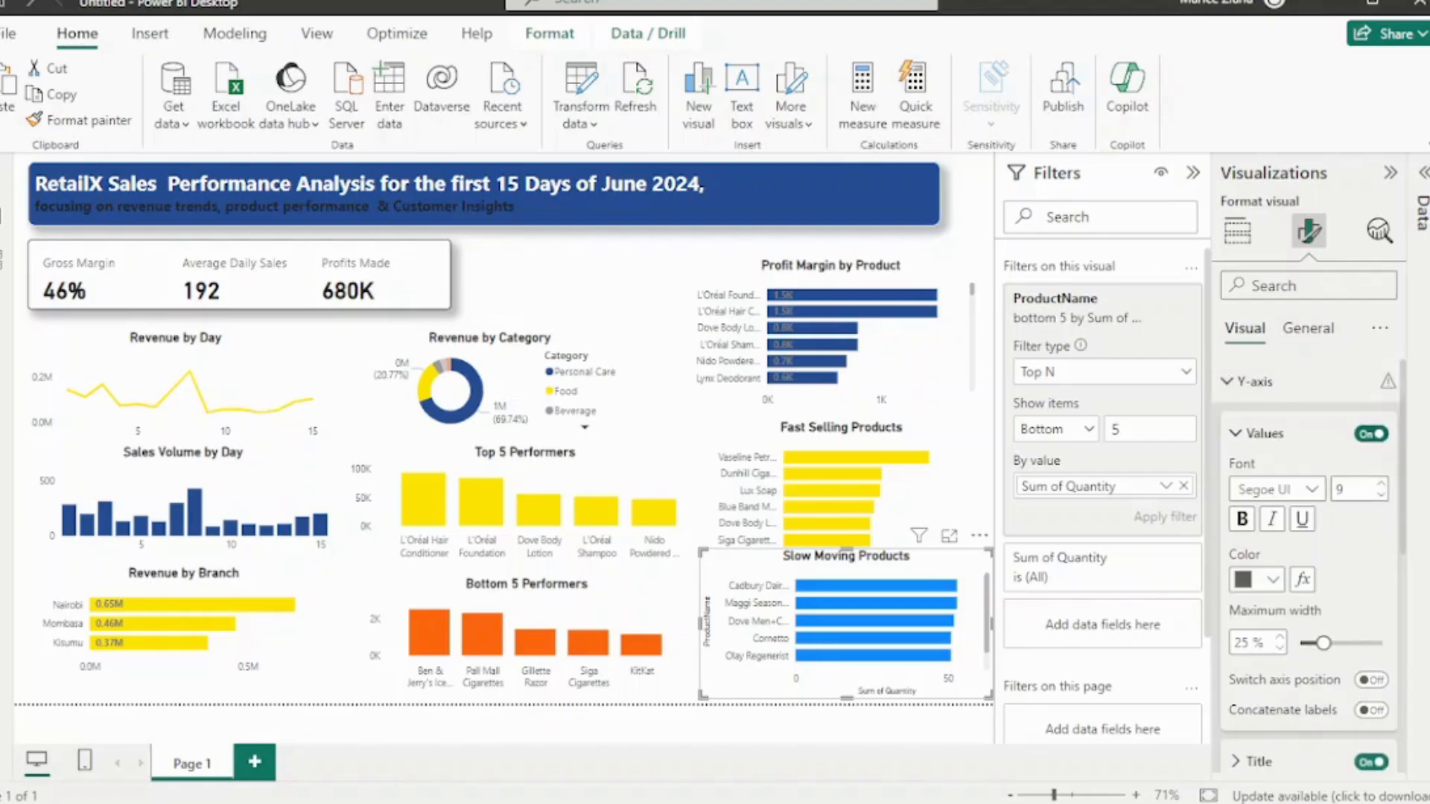
{"action": "scroll", "coordinate": [1311, 558], "scroll_direction": "down", "scroll_amount": 5}
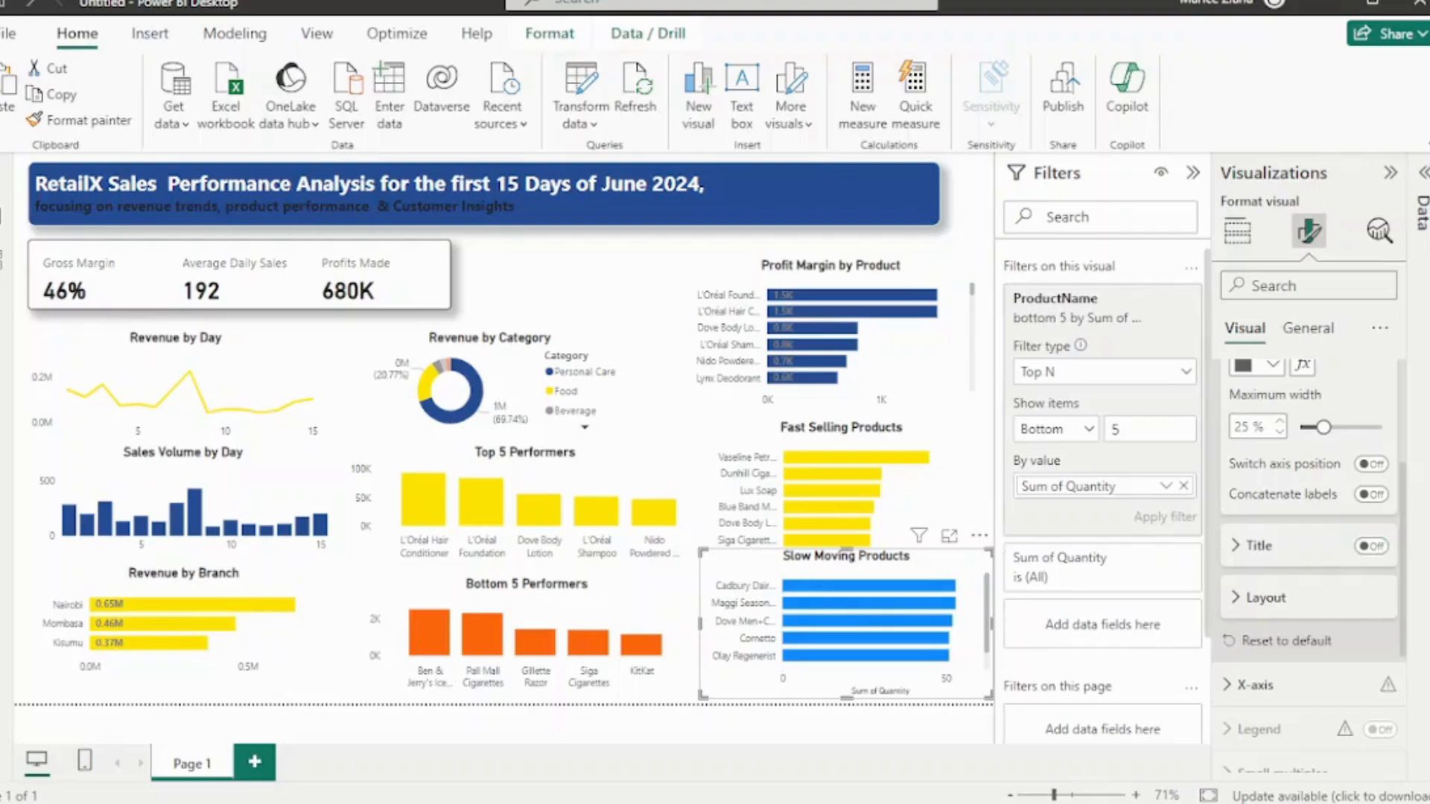
{"action": "scroll", "coordinate": [1311, 559], "scroll_direction": "up", "scroll_amount": 5}
{"action": "left_click", "coordinate": [1254, 381]}
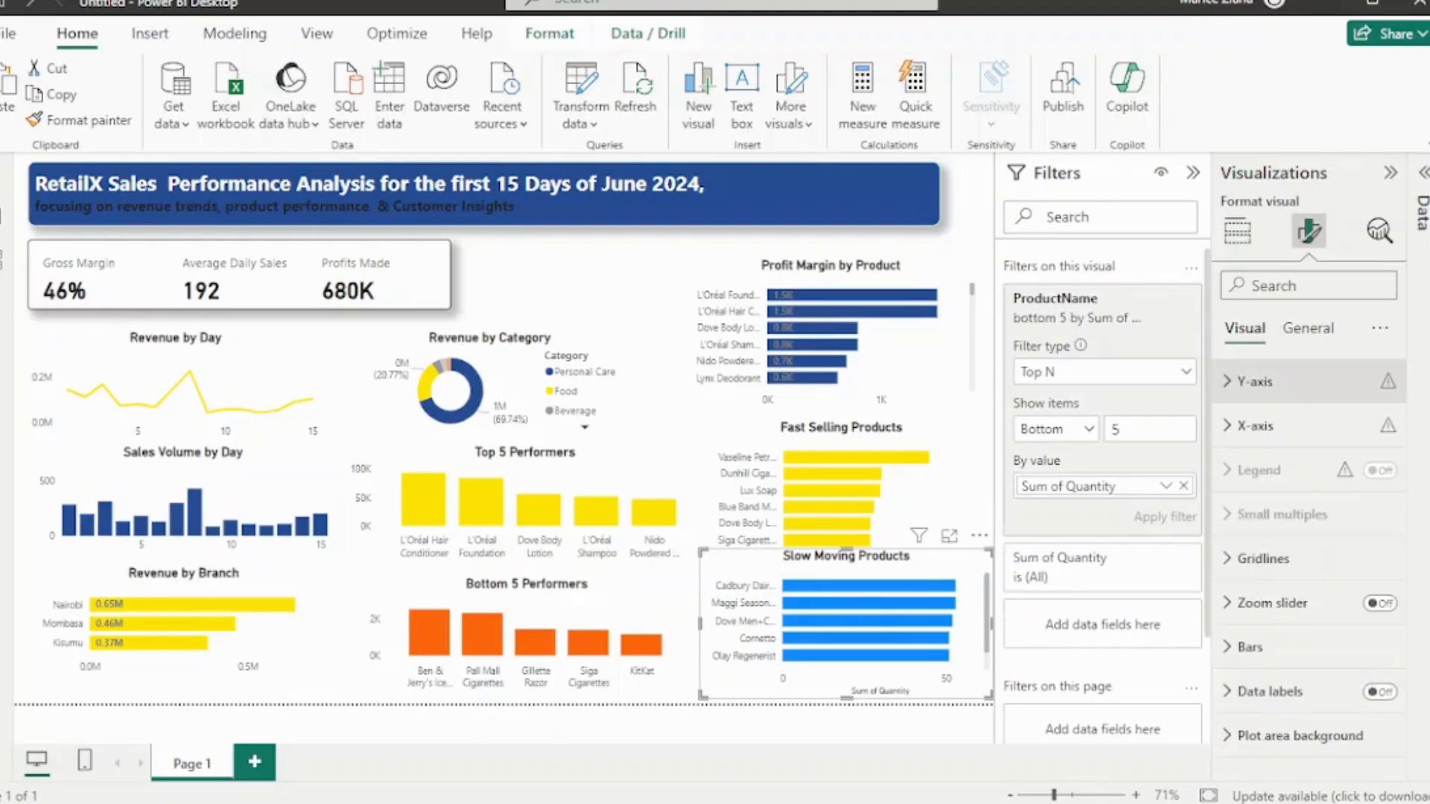
Turn off the X-axis title of the Slow Moving Products chart
{"action": "left_click", "coordinate": [1255, 426]}
{"action": "scroll", "coordinate": [1303, 436], "scroll_direction": "down", "scroll_amount": 2}
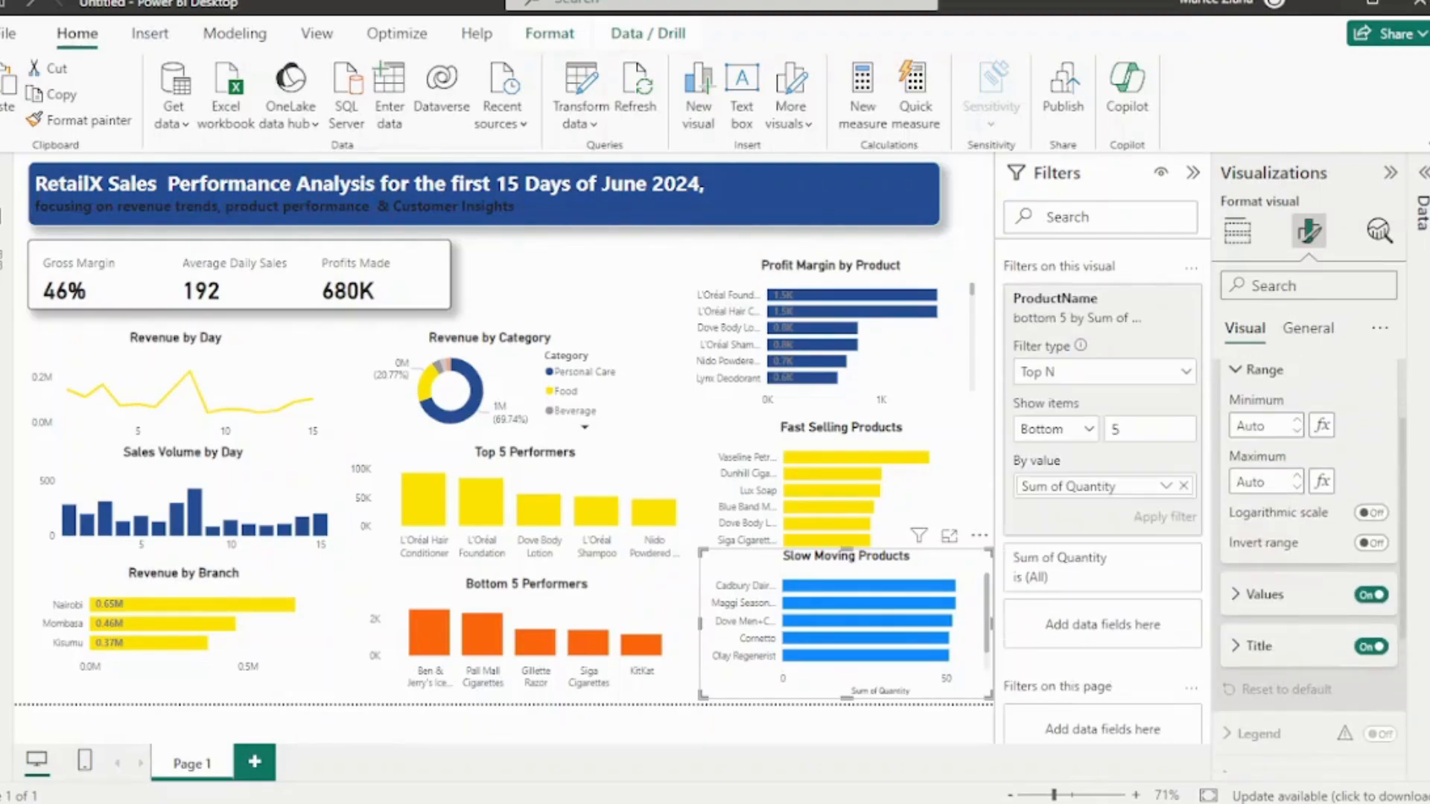
{"action": "scroll", "coordinate": [1304, 436], "scroll_direction": "up", "scroll_amount": 2}
{"action": "scroll", "coordinate": [1310, 558], "scroll_direction": "down", "scroll_amount": 4}
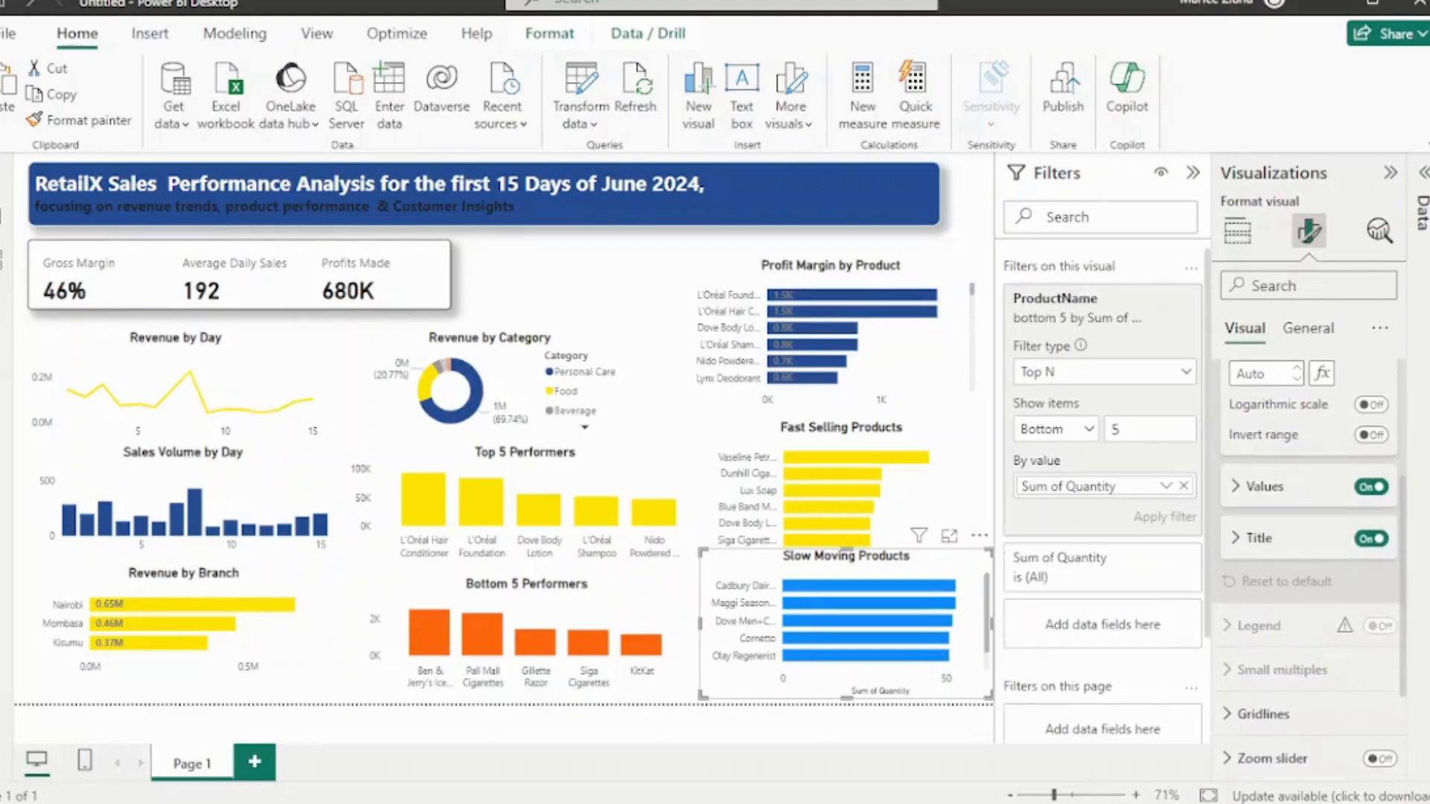
{"action": "left_click", "coordinate": [1370, 538]}
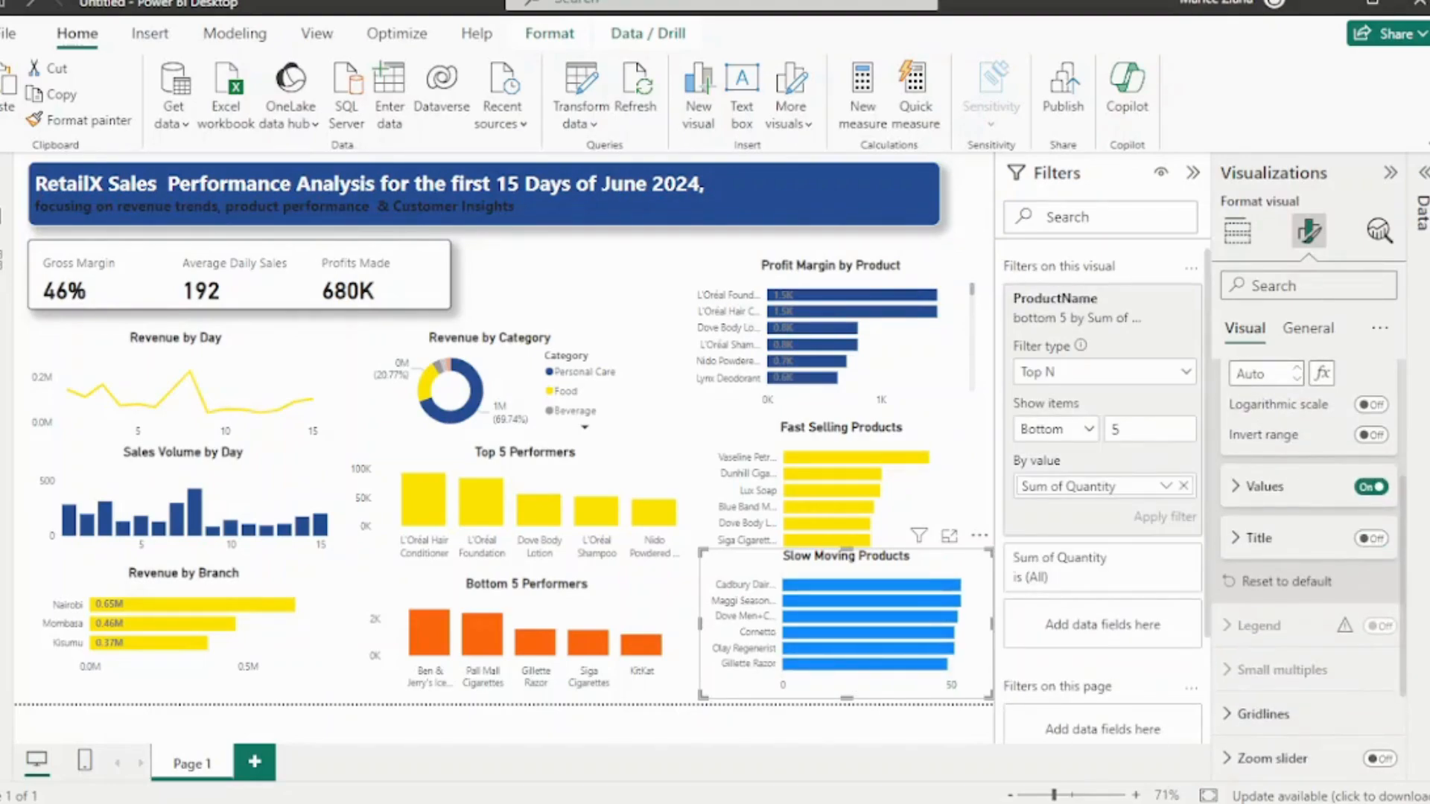
{"action": "scroll", "coordinate": [1311, 484], "scroll_direction": "up", "scroll_amount": 4}
{"action": "left_click", "coordinate": [1254, 426]}
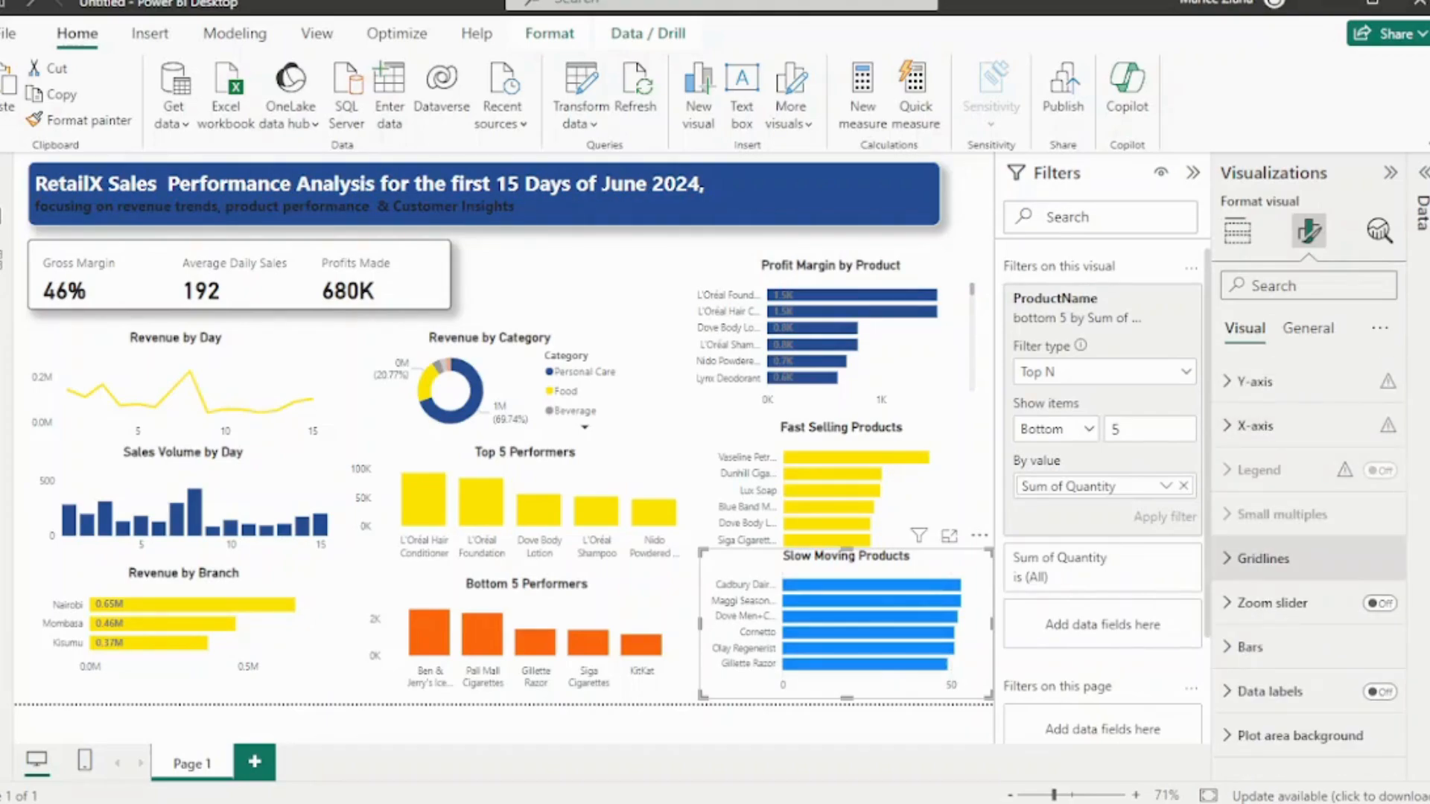
Turn off the Slow Moving Products chart's vertical gridlines and color its bars with the recently used orange
{"action": "left_click", "coordinate": [1263, 559]}
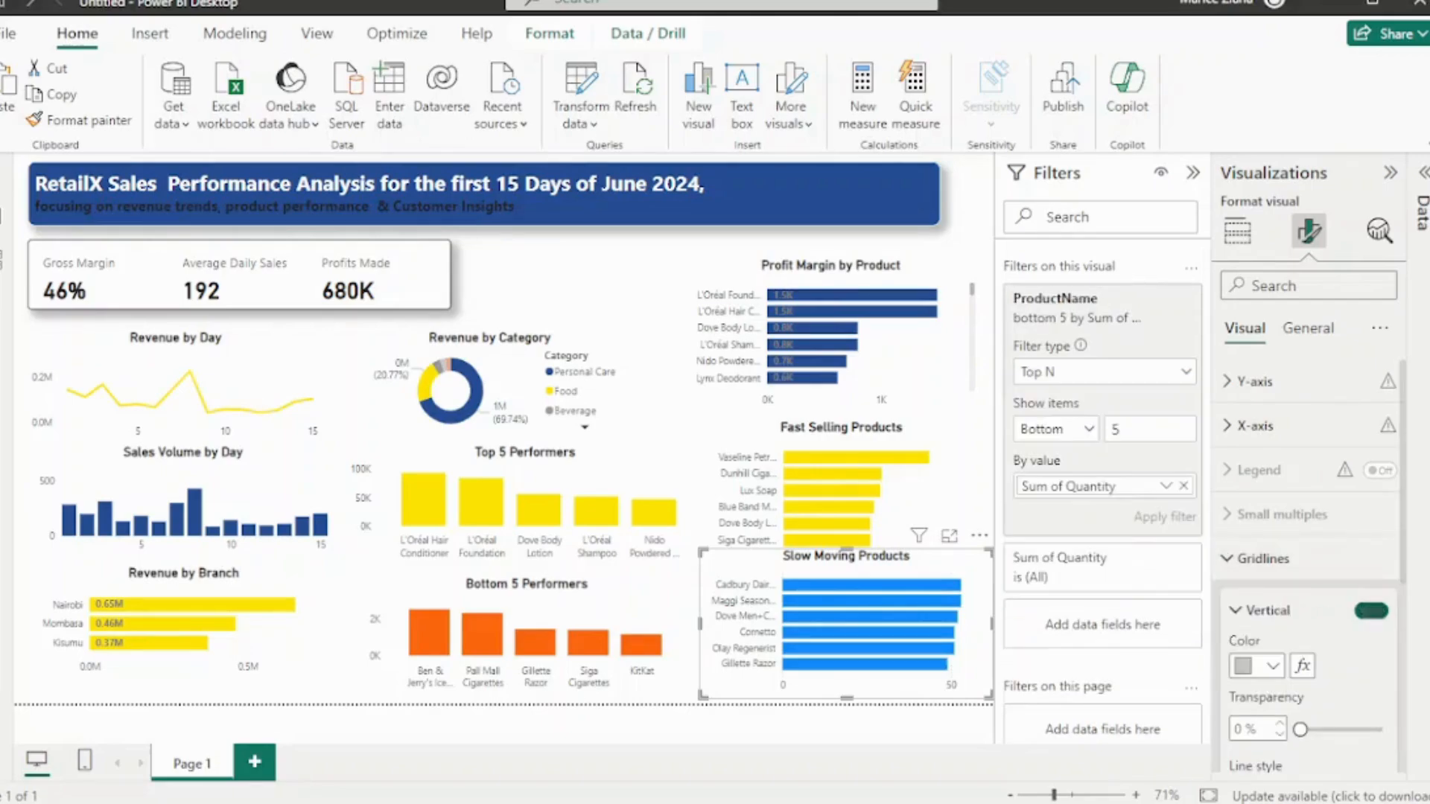
{"action": "left_click", "coordinate": [1263, 559]}
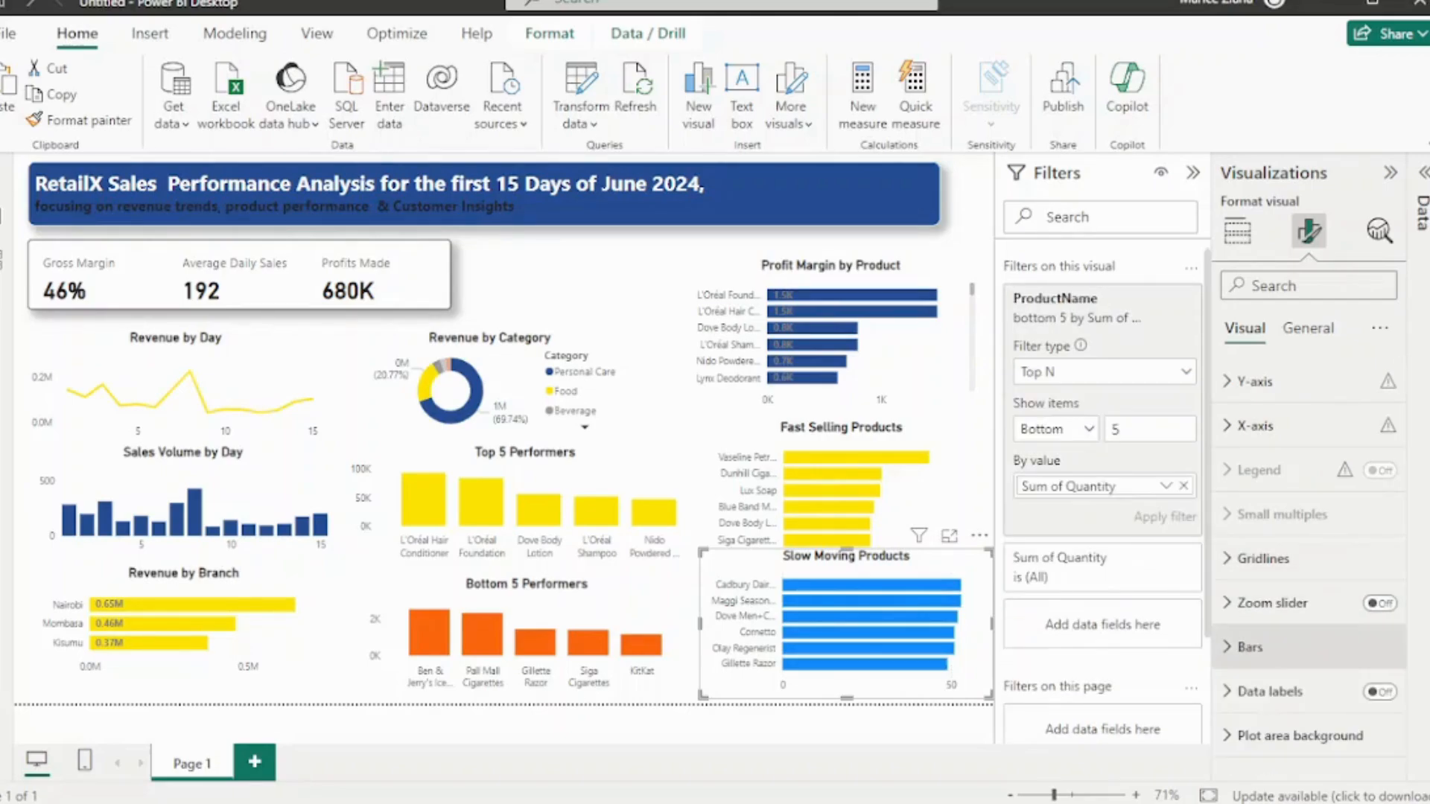
{"action": "left_click", "coordinate": [1249, 647]}
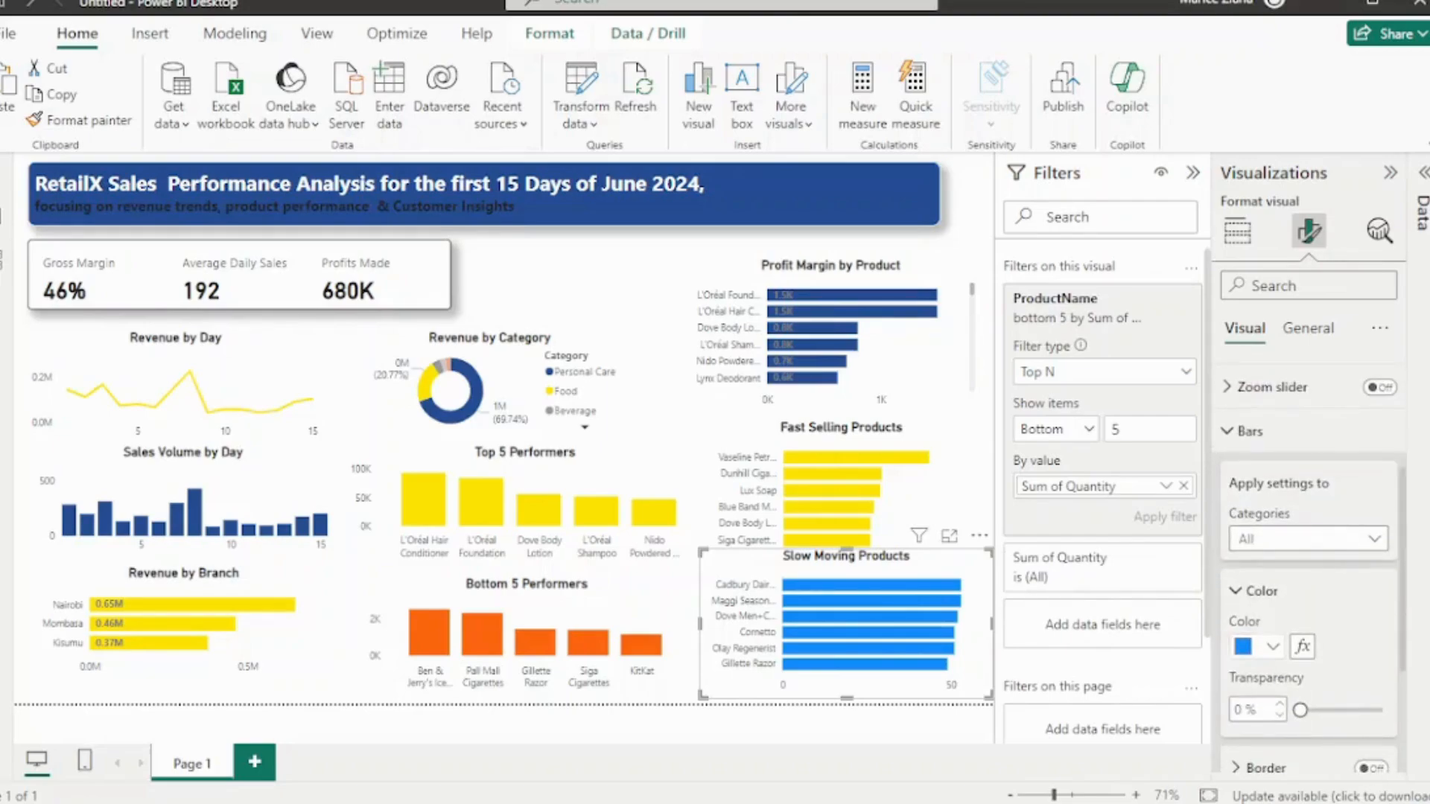
{"action": "left_click", "coordinate": [1265, 647]}
{"action": "left_click", "coordinate": [1239, 554]}
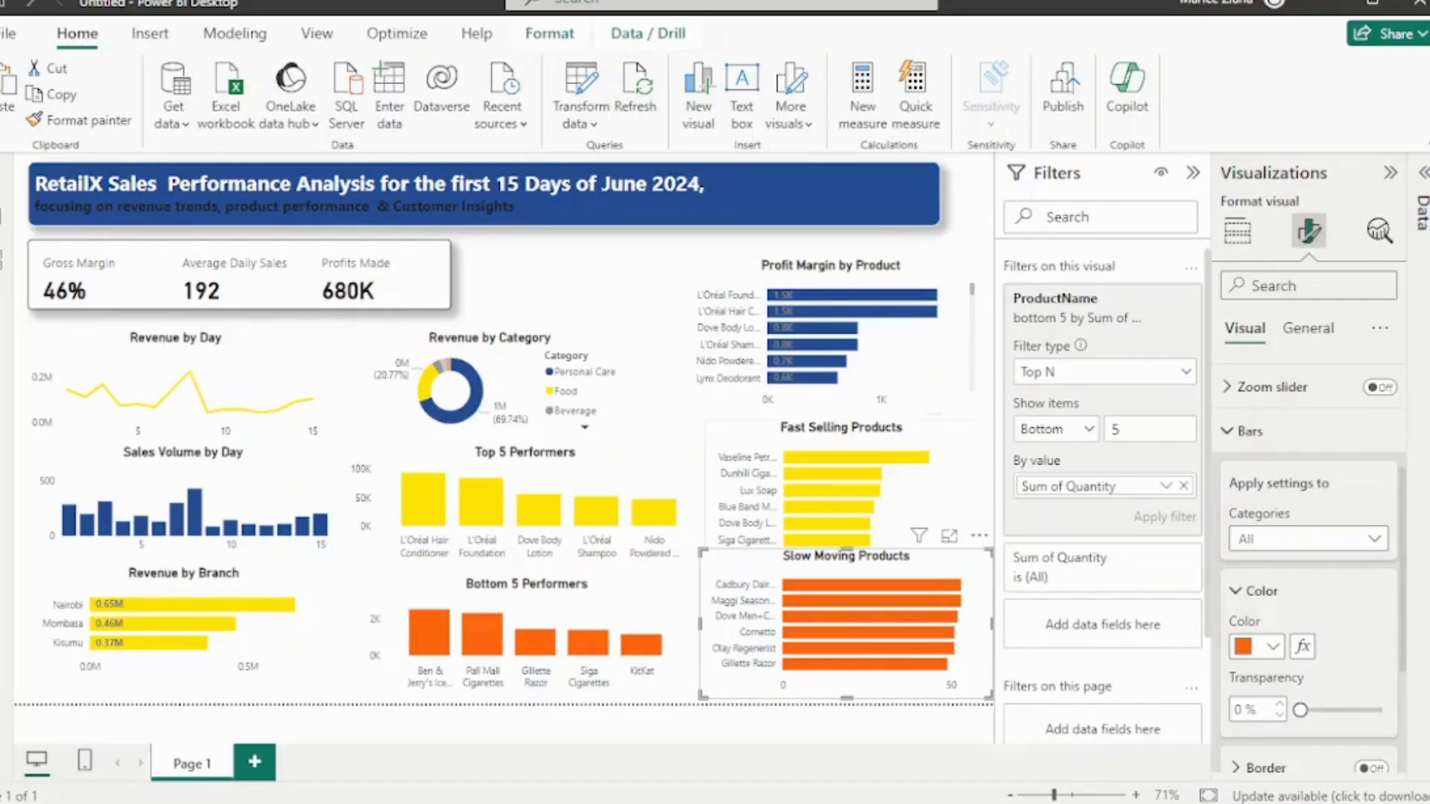
Reduce the height of the Slow Moving Products chart so it no longer covers the value axis of the Fast Selling Products chart
{"action": "left_click", "coordinate": [916, 495]}
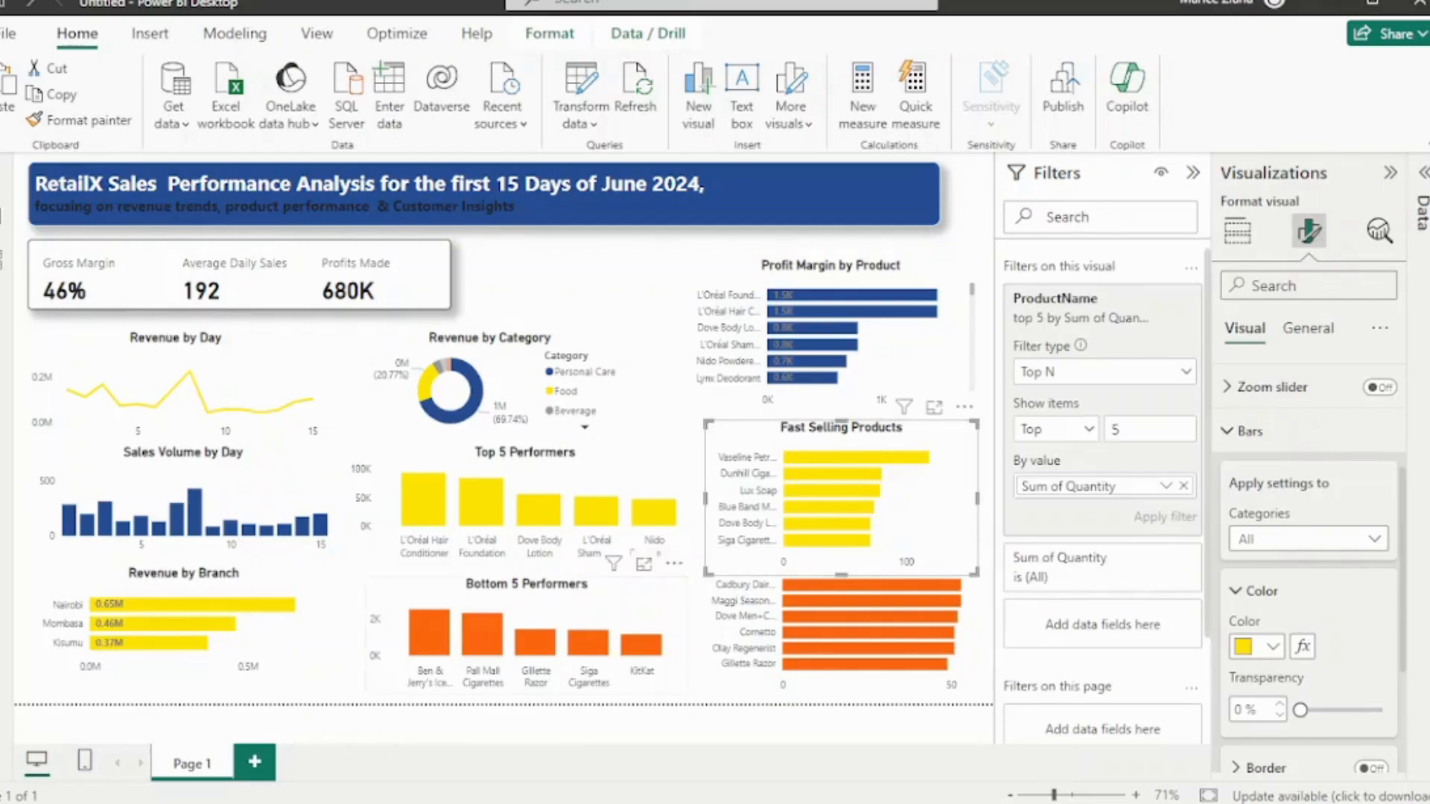
{"action": "left_click", "coordinate": [868, 649]}
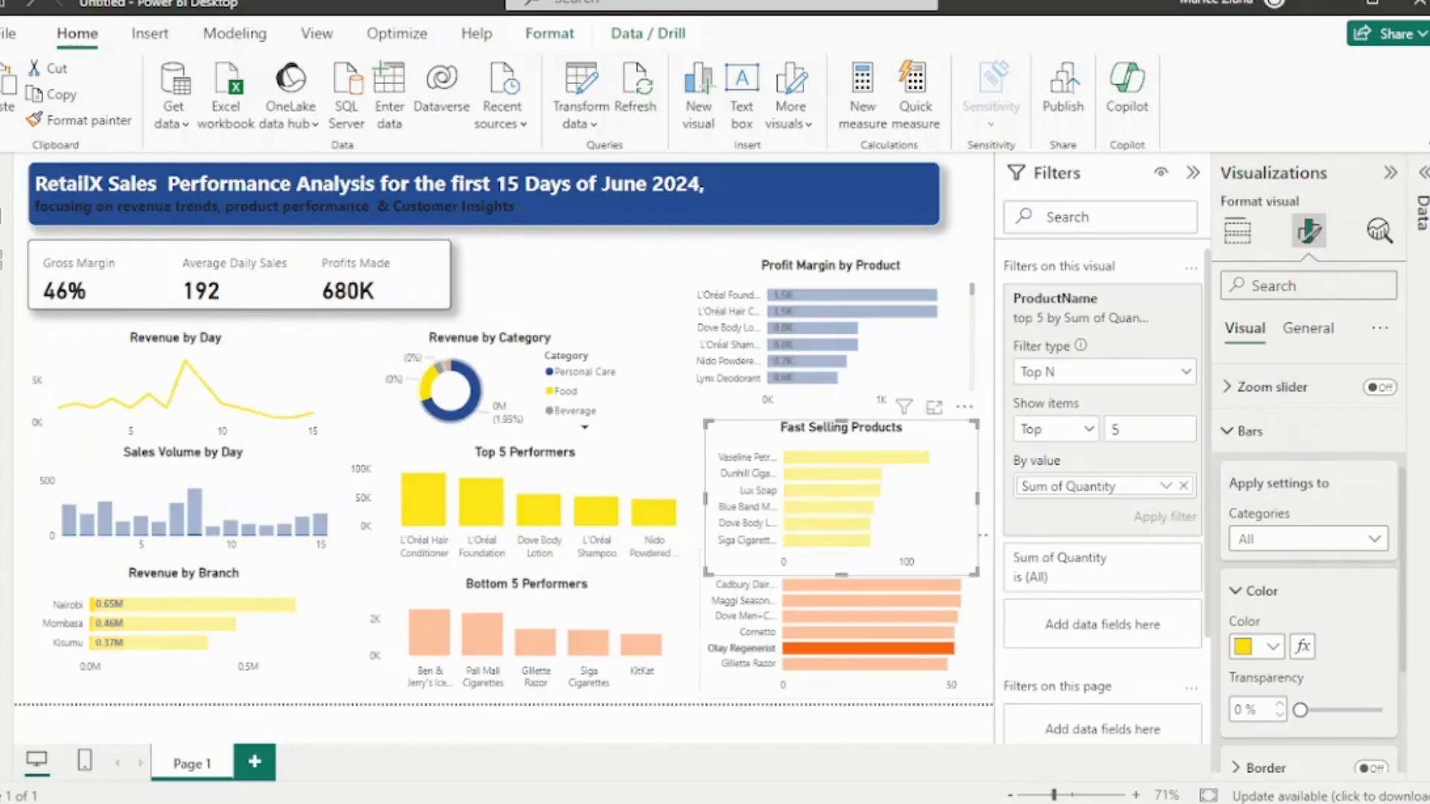
{"action": "left_click", "coordinate": [868, 649]}
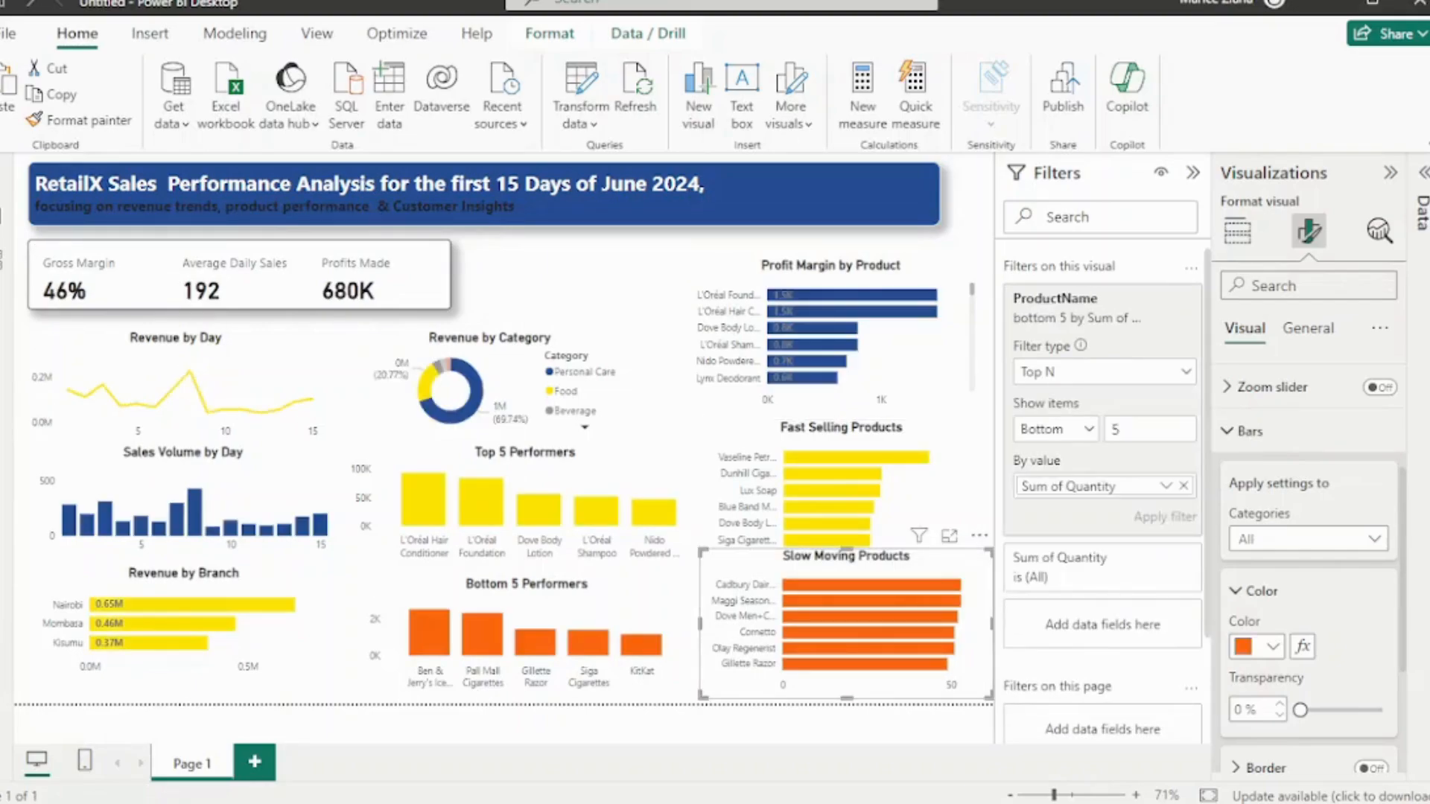
{"action": "mouse_move", "coordinate": [989, 697]}
{"action": "left_mouse_down"}
{"action": "mouse_move", "coordinate": [978, 694]}
{"action": "mouse_move", "coordinate": [993, 694]}
{"action": "left_mouse_up"}
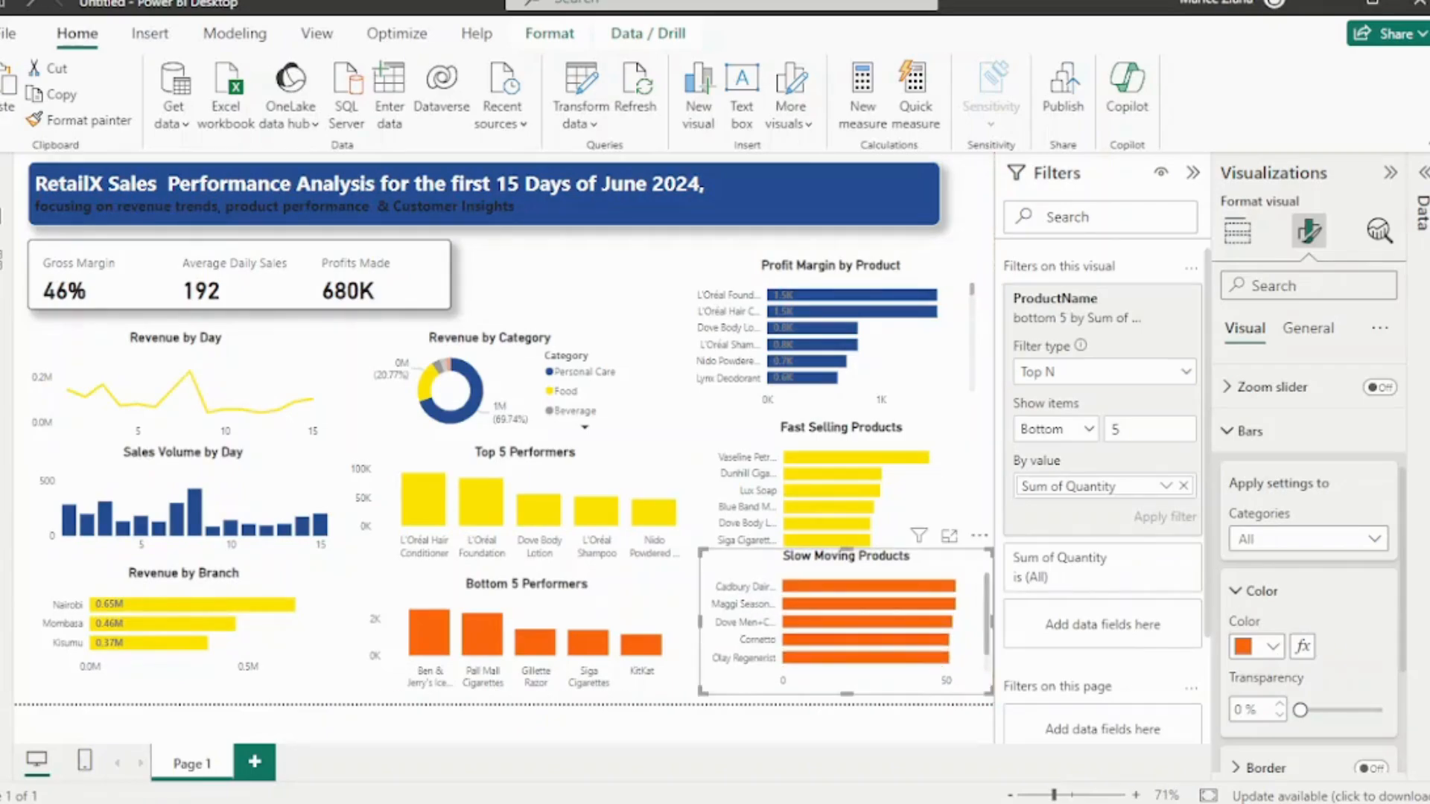
{"action": "left_click_drag", "start_coordinate": [846, 551], "coordinate": [847, 567]}
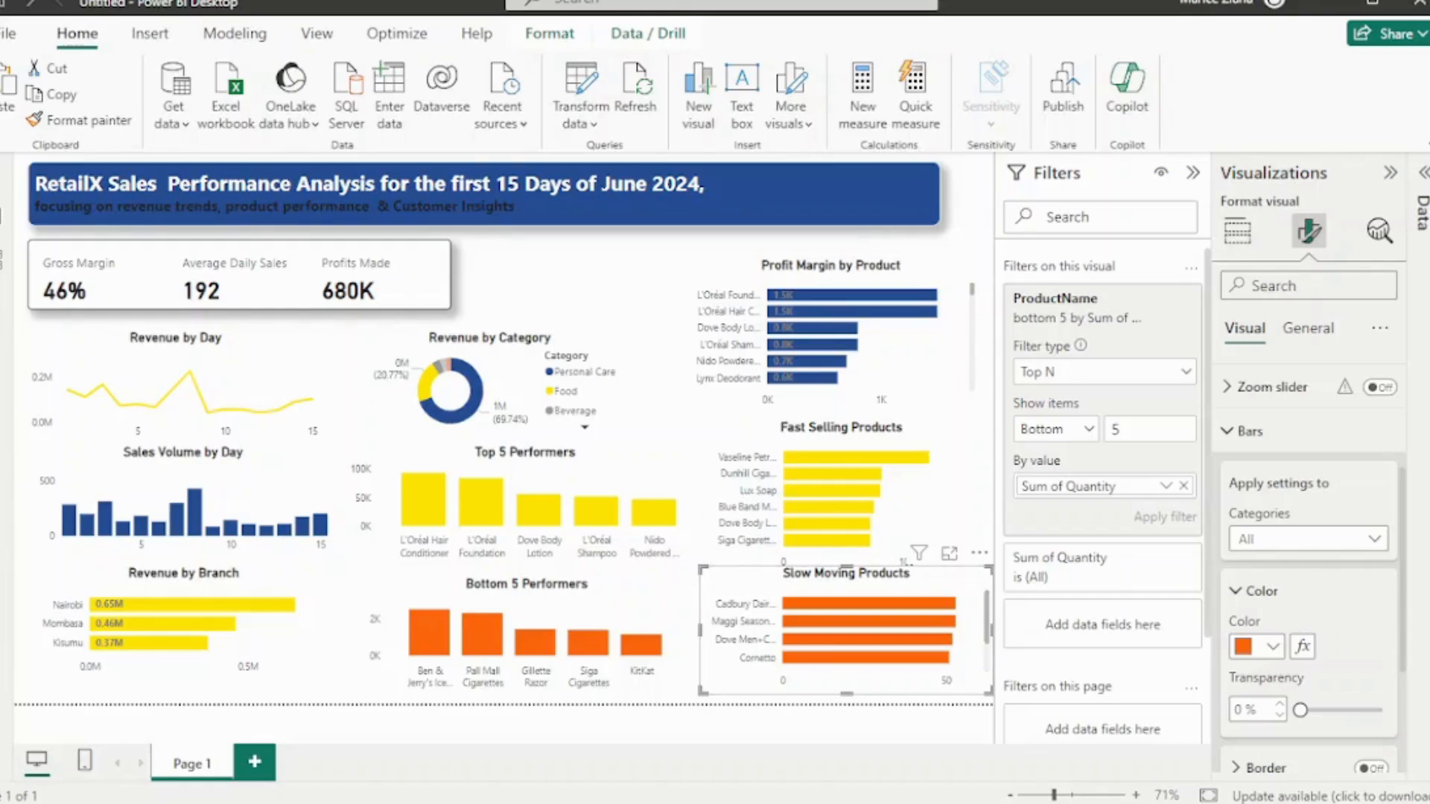
Add a slicer on the Branch field from the Customer data table and select Kisumu in it
{"action": "left_click", "coordinate": [596, 277]}
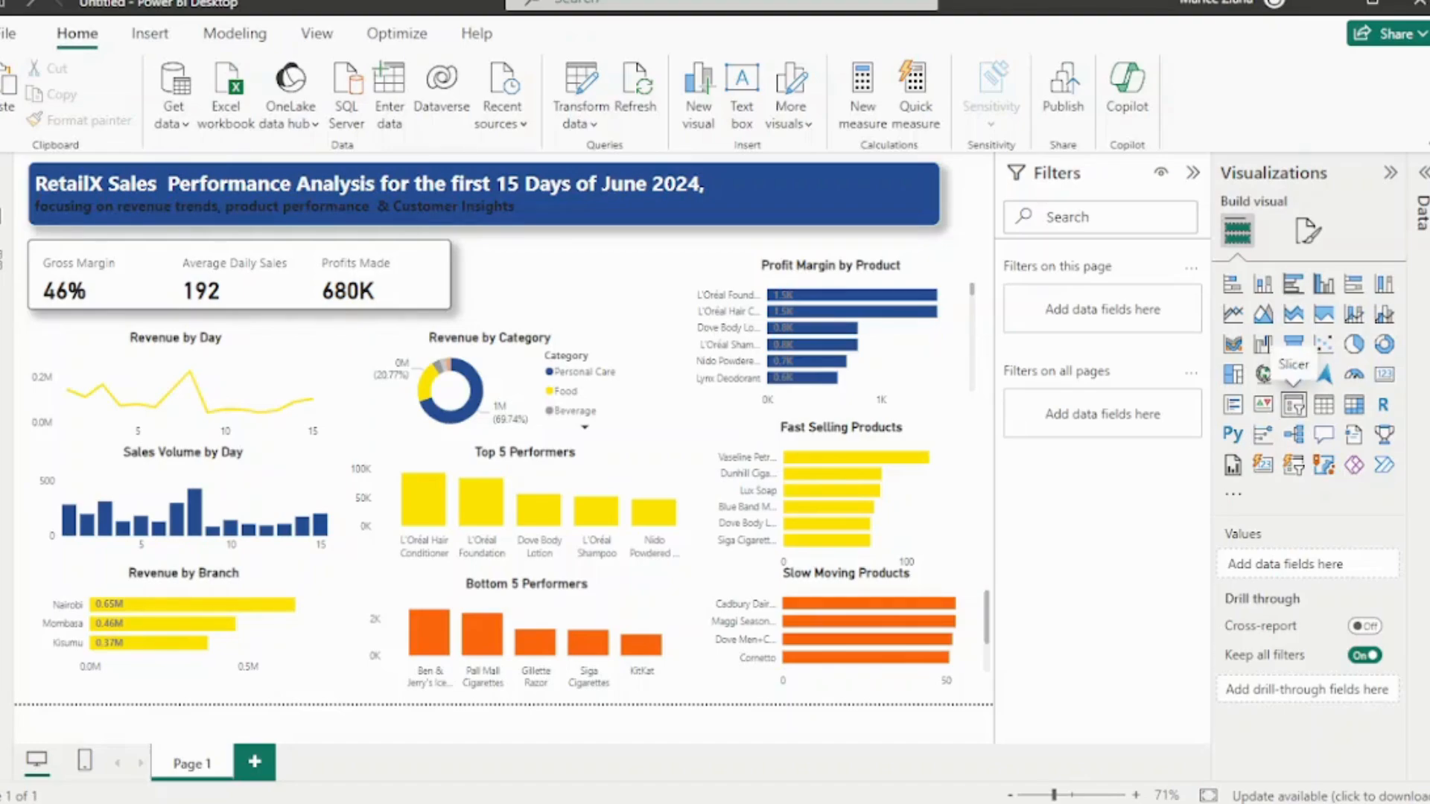
{"action": "left_click", "coordinate": [1293, 404]}
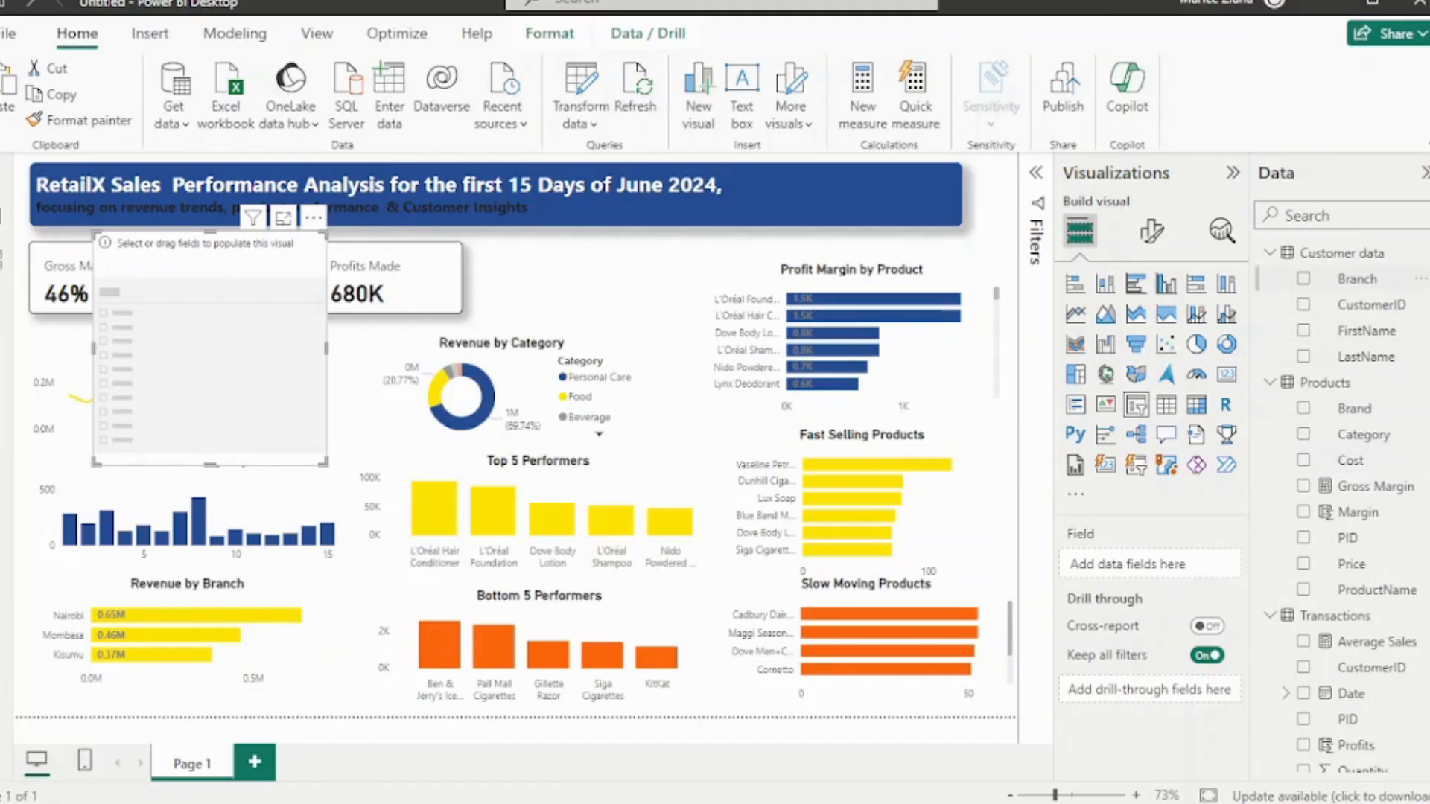
{"action": "left_click", "coordinate": [1303, 278]}
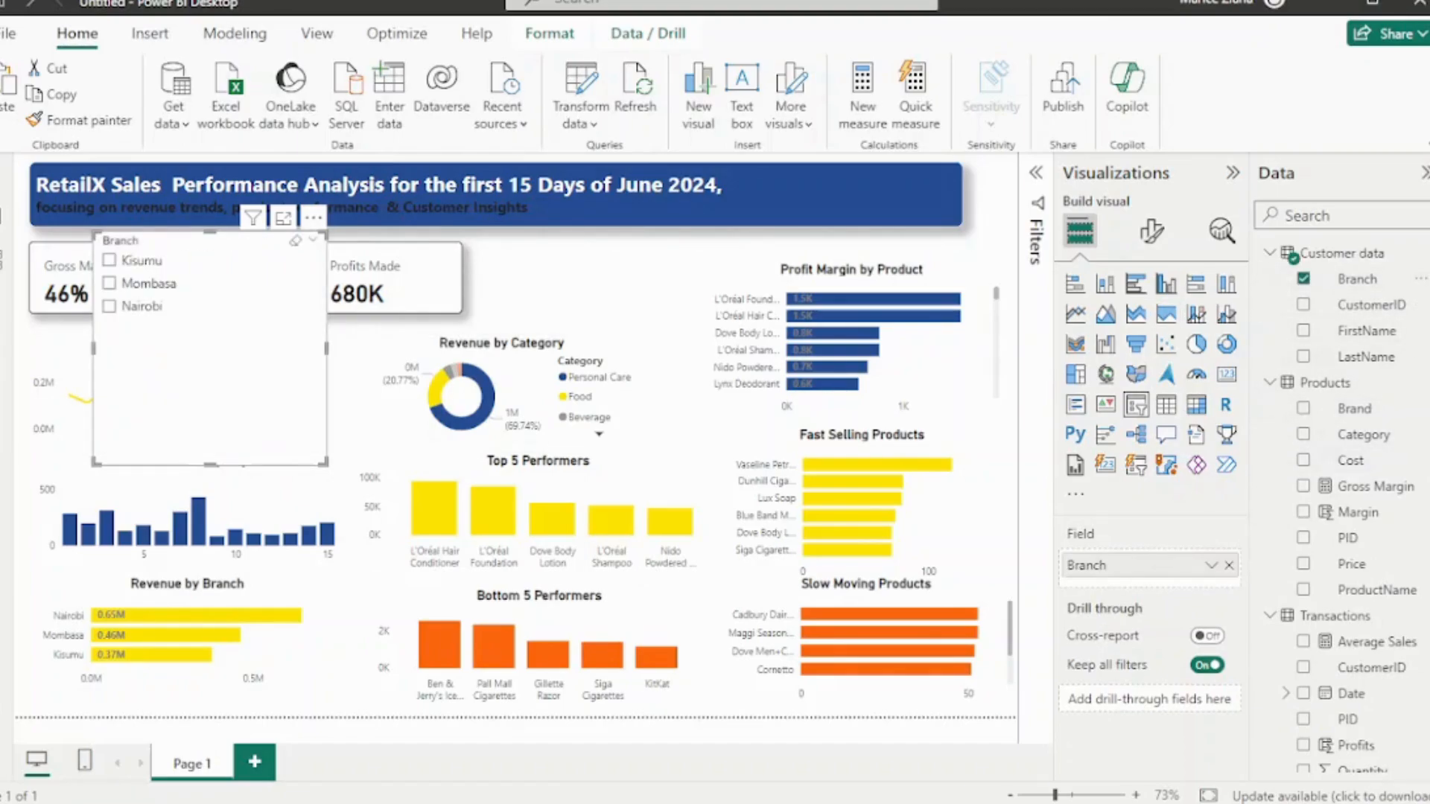
{"action": "left_click", "coordinate": [109, 260]}
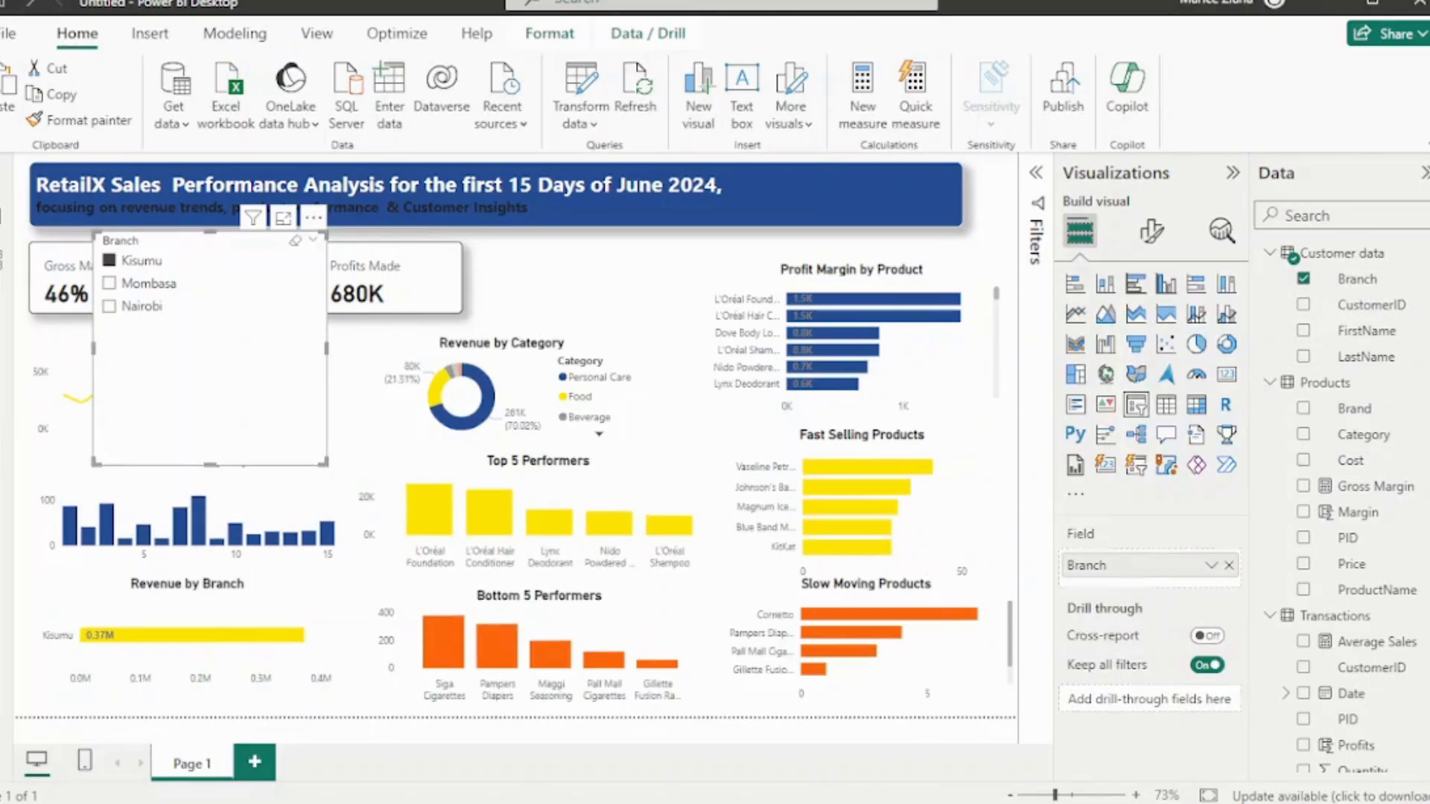
Set the Branch slicer's style to Dropdown, then shrink it and place it on the blue banner just after the report title
{"action": "left_click", "coordinate": [1151, 231]}
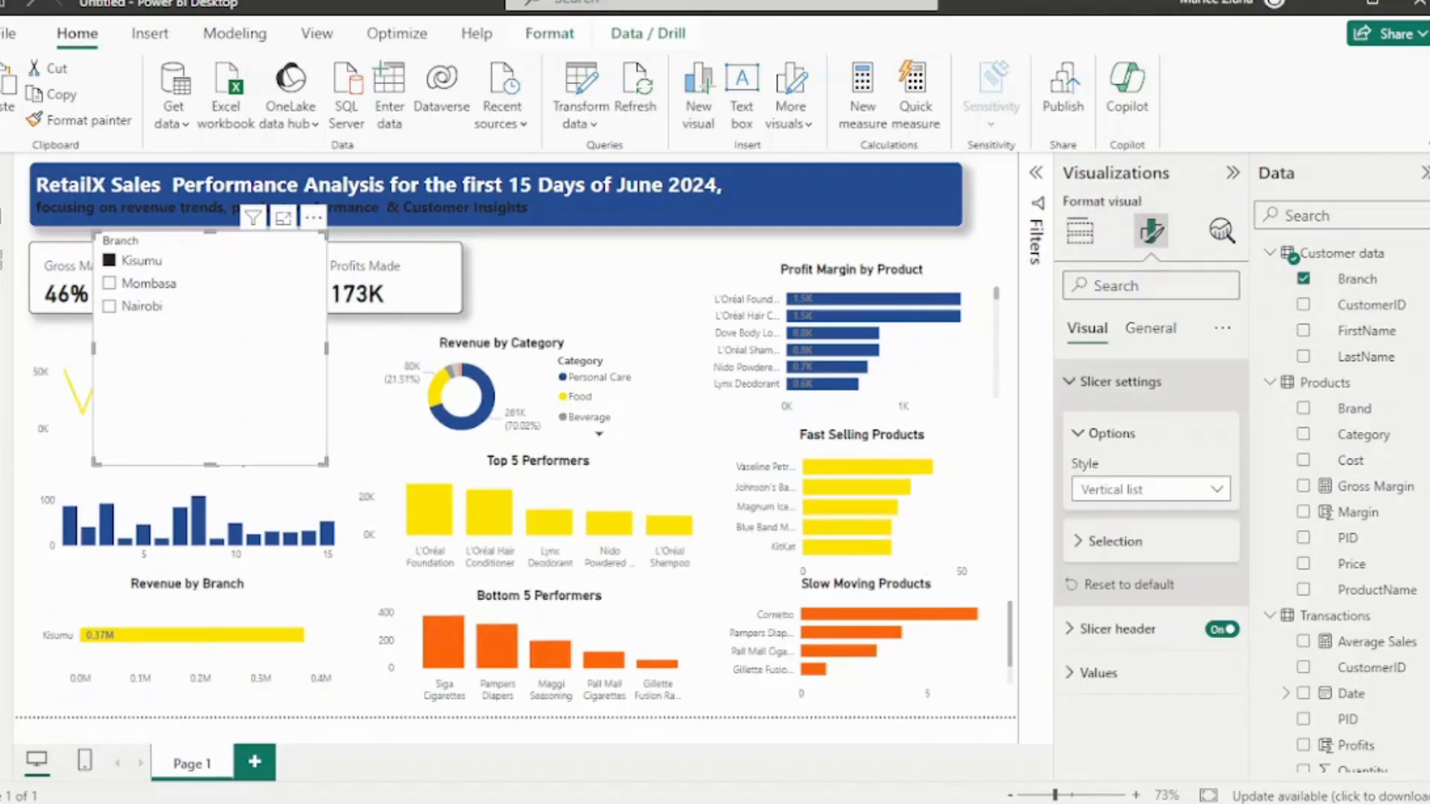
{"action": "left_click", "coordinate": [1216, 489]}
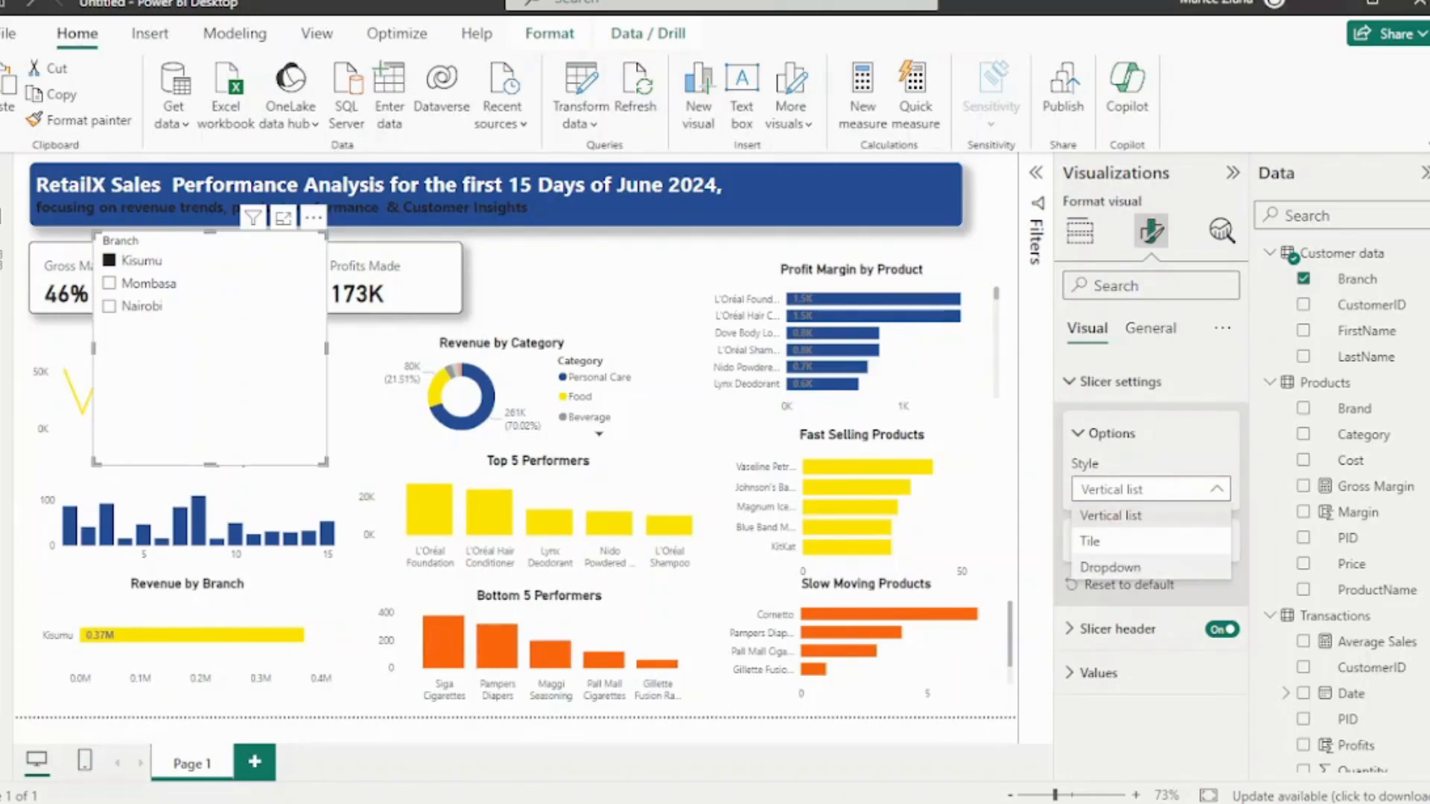
{"action": "left_click", "coordinate": [1110, 567]}
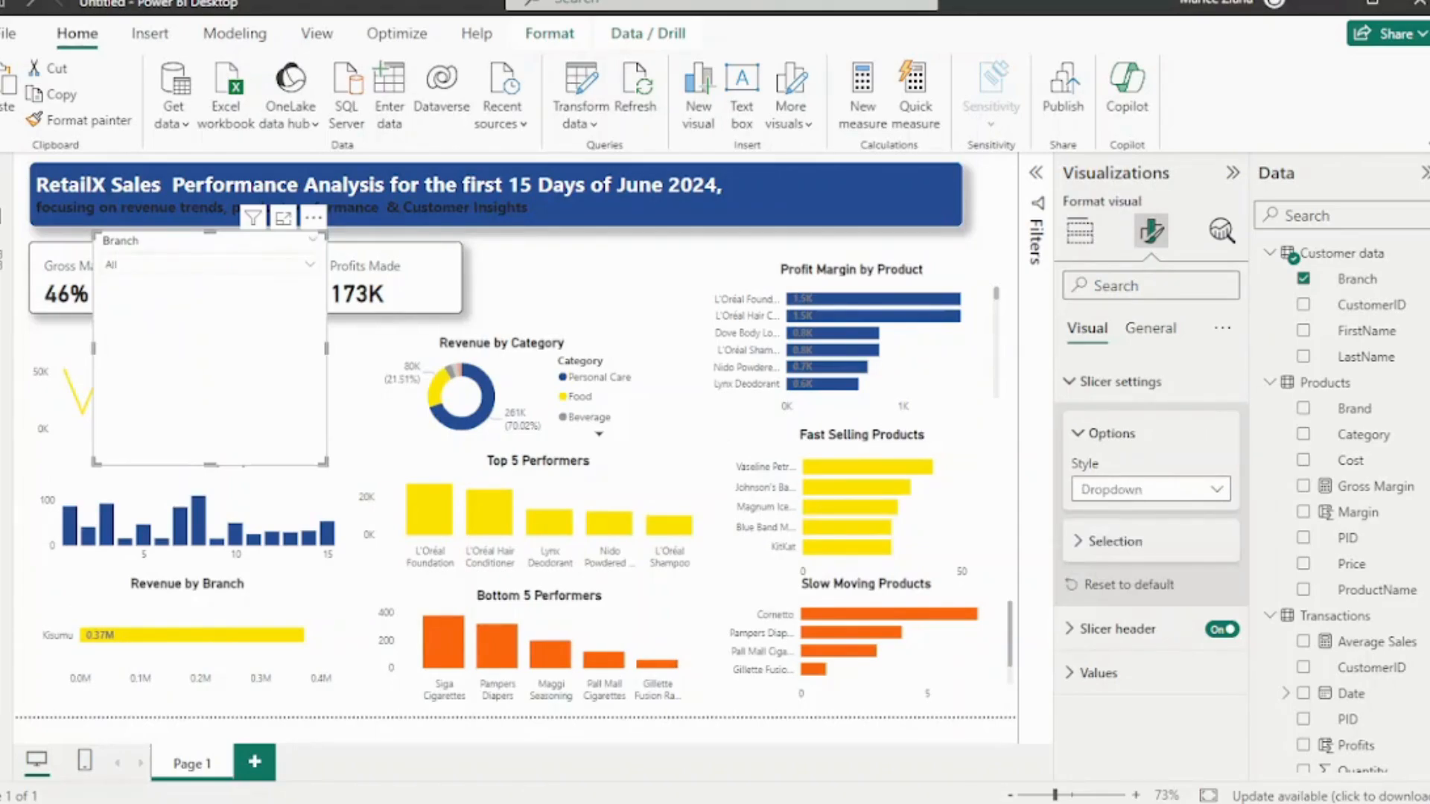
{"action": "left_click_drag", "start_coordinate": [325, 463], "coordinate": [851, 226]}
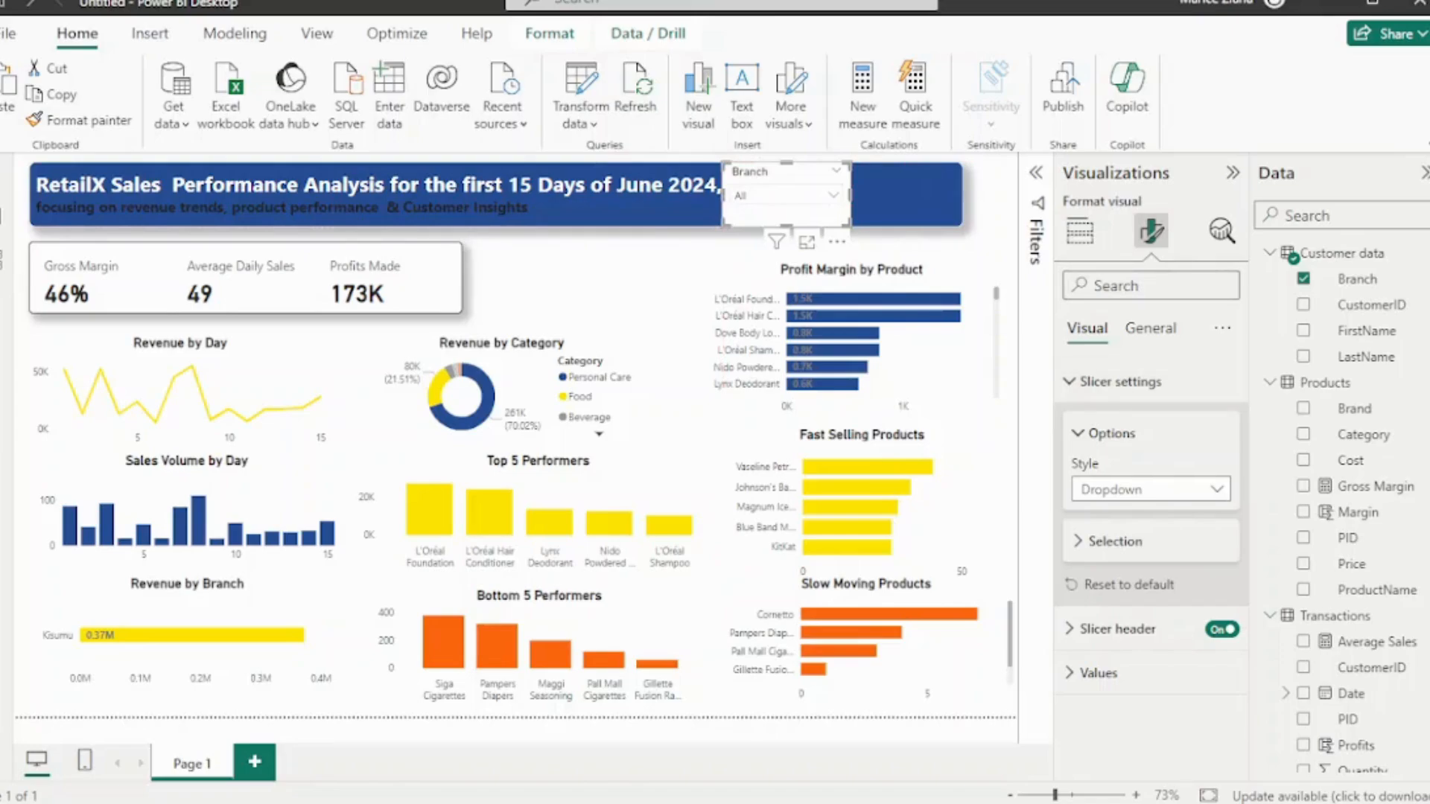
Turn on the shadow effect for the Branch slicer
{"action": "left_click", "coordinate": [1149, 329]}
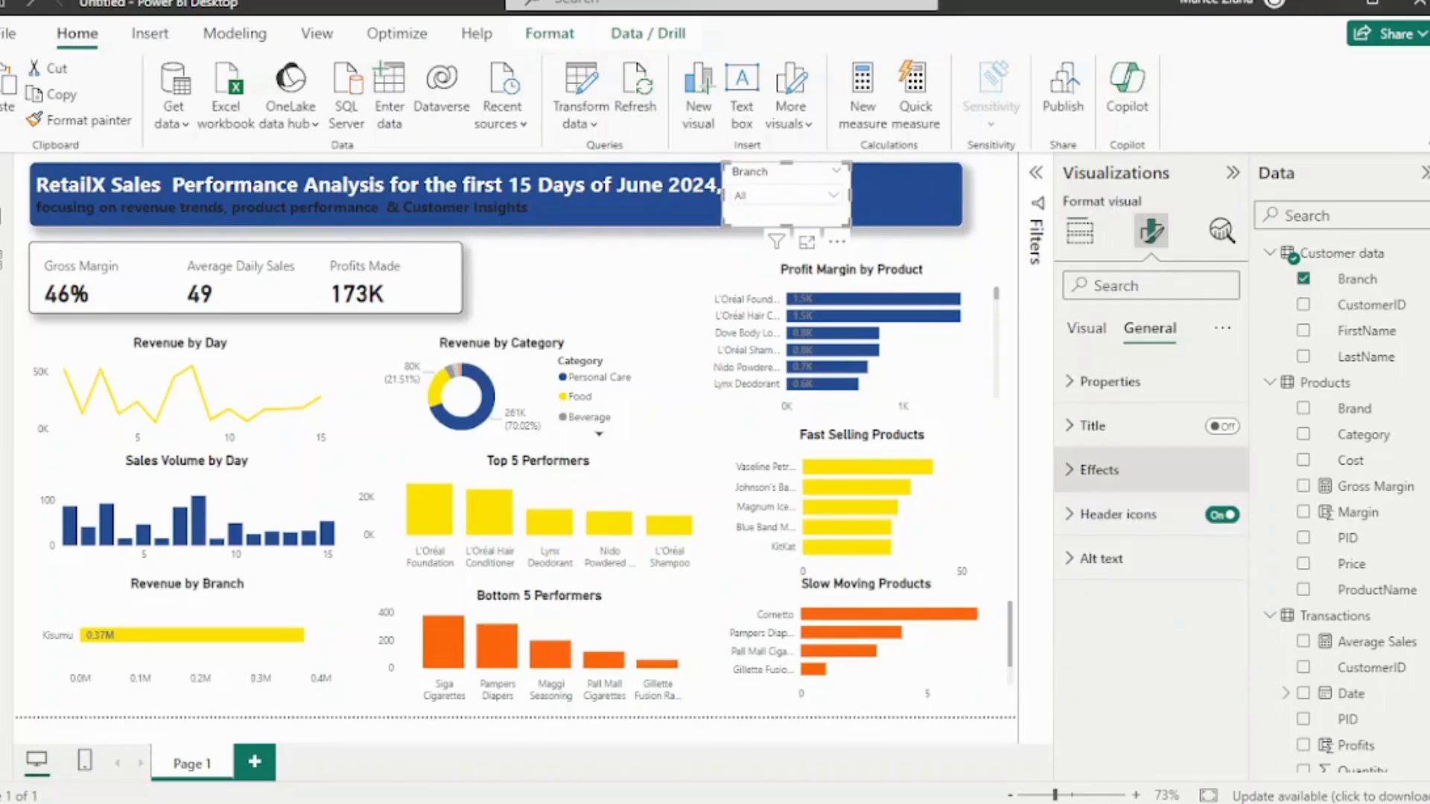
{"action": "left_click", "coordinate": [1099, 469]}
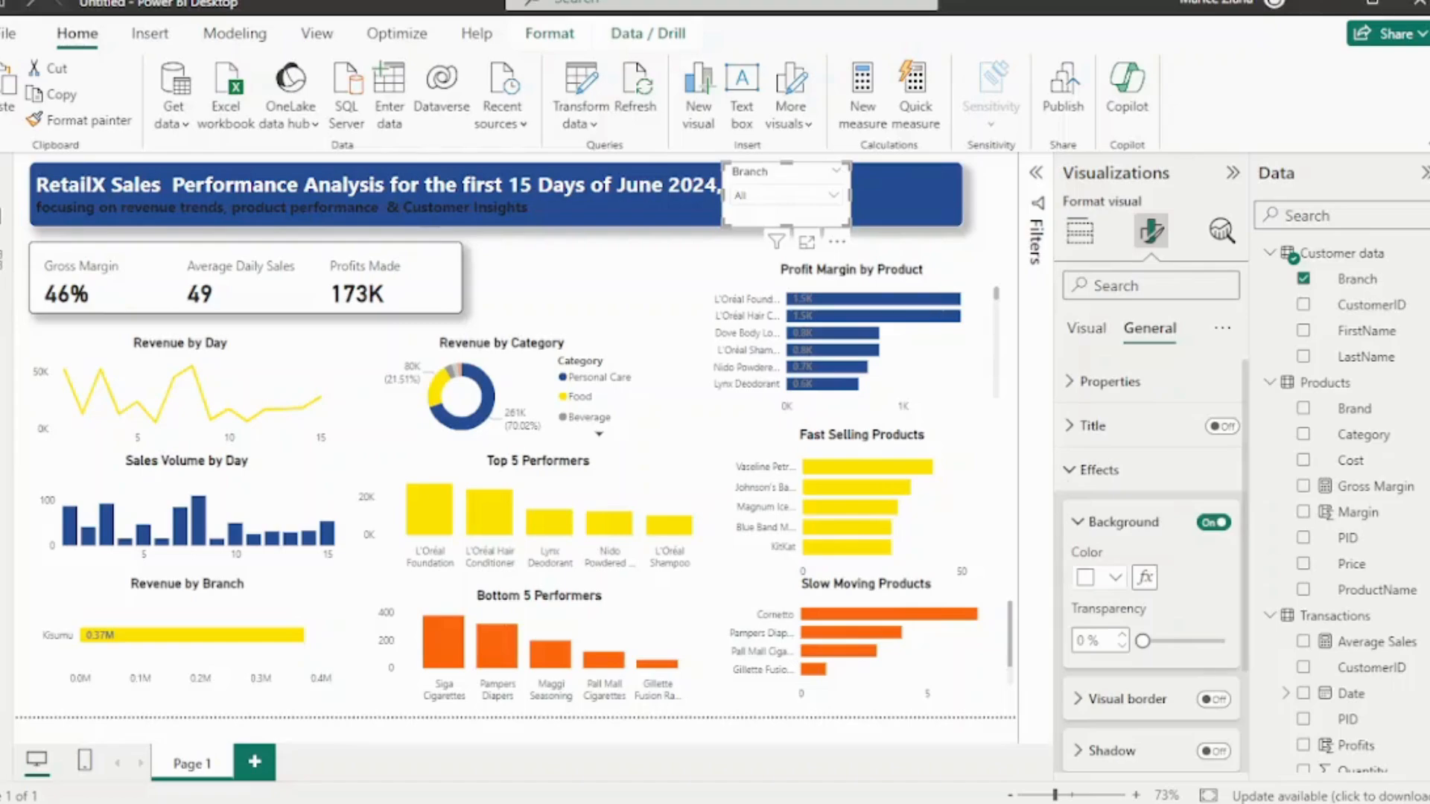
{"action": "scroll", "coordinate": [1150, 566], "scroll_direction": "down", "scroll_amount": 2}
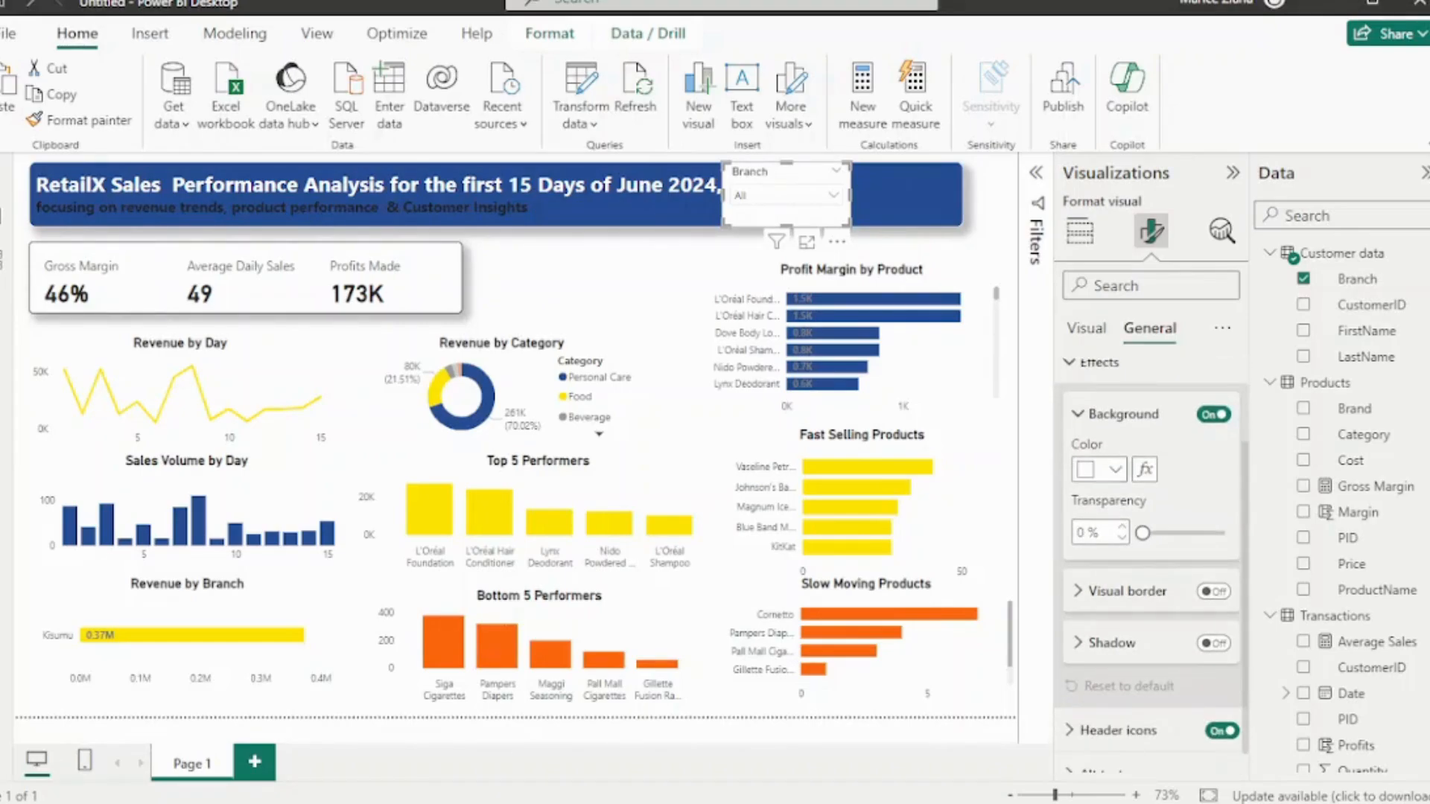
{"action": "left_click", "coordinate": [1214, 644]}
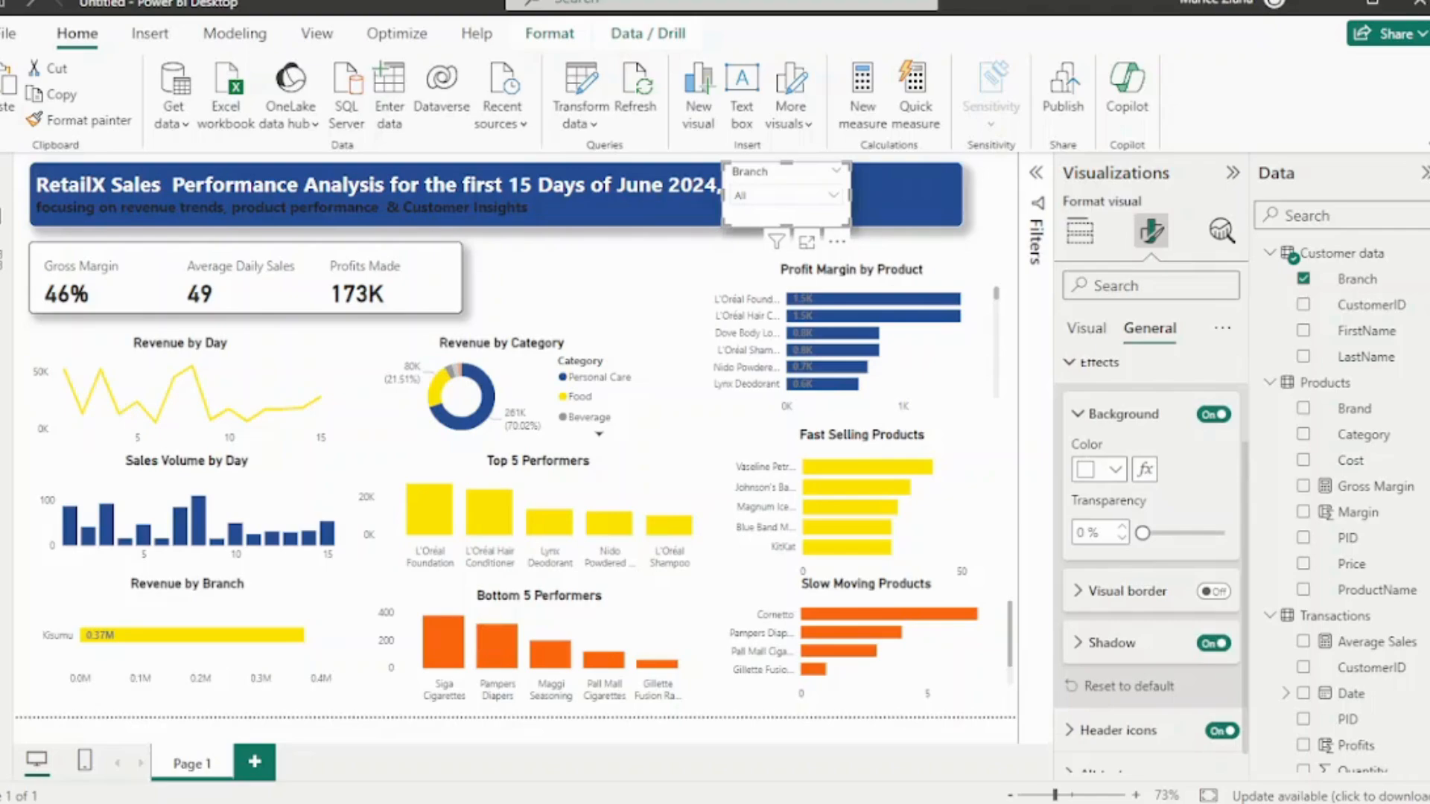
Add a second slicer on the Brand field from the Products table and set its style to Dropdown
{"action": "left_click", "coordinate": [588, 277]}
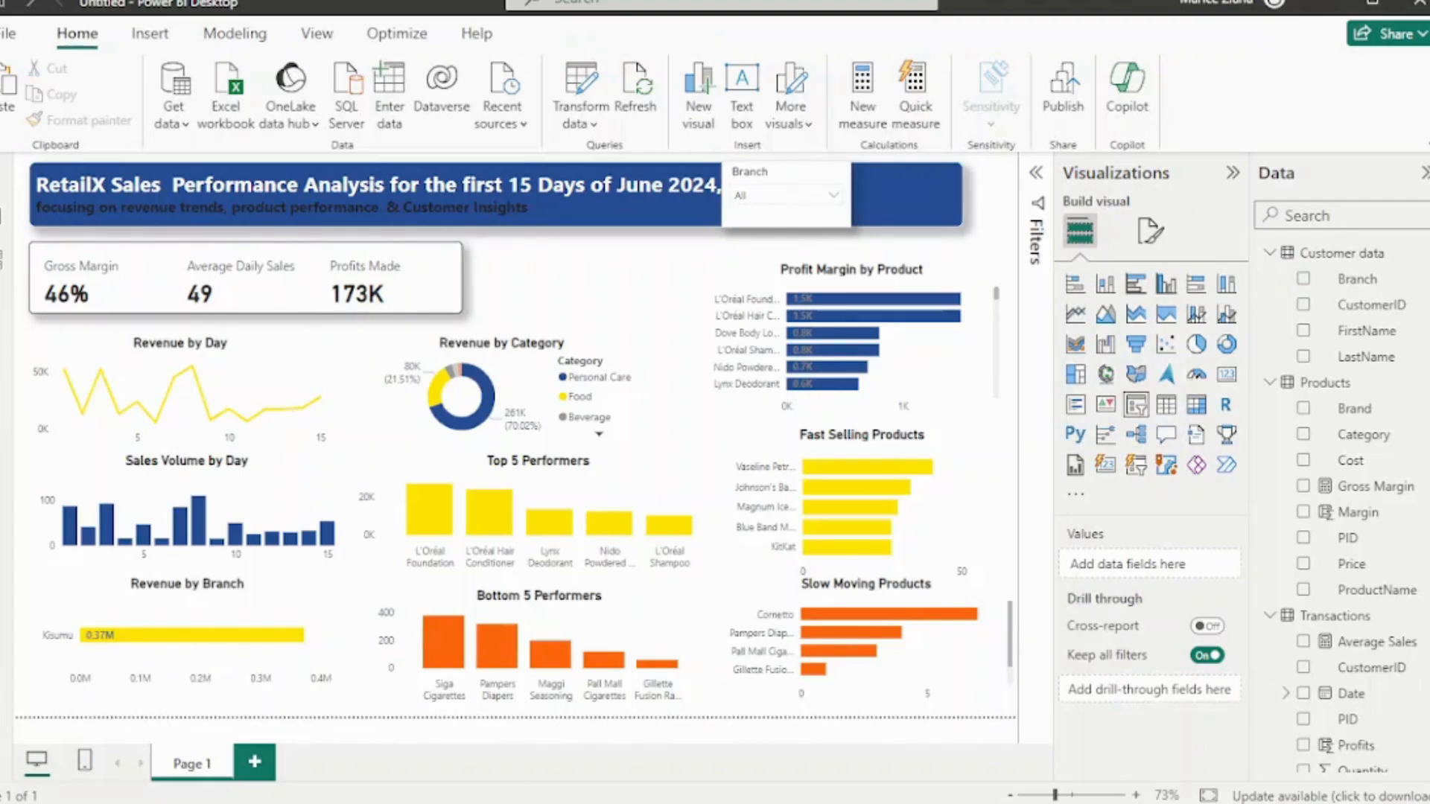
{"action": "left_click", "coordinate": [1136, 404]}
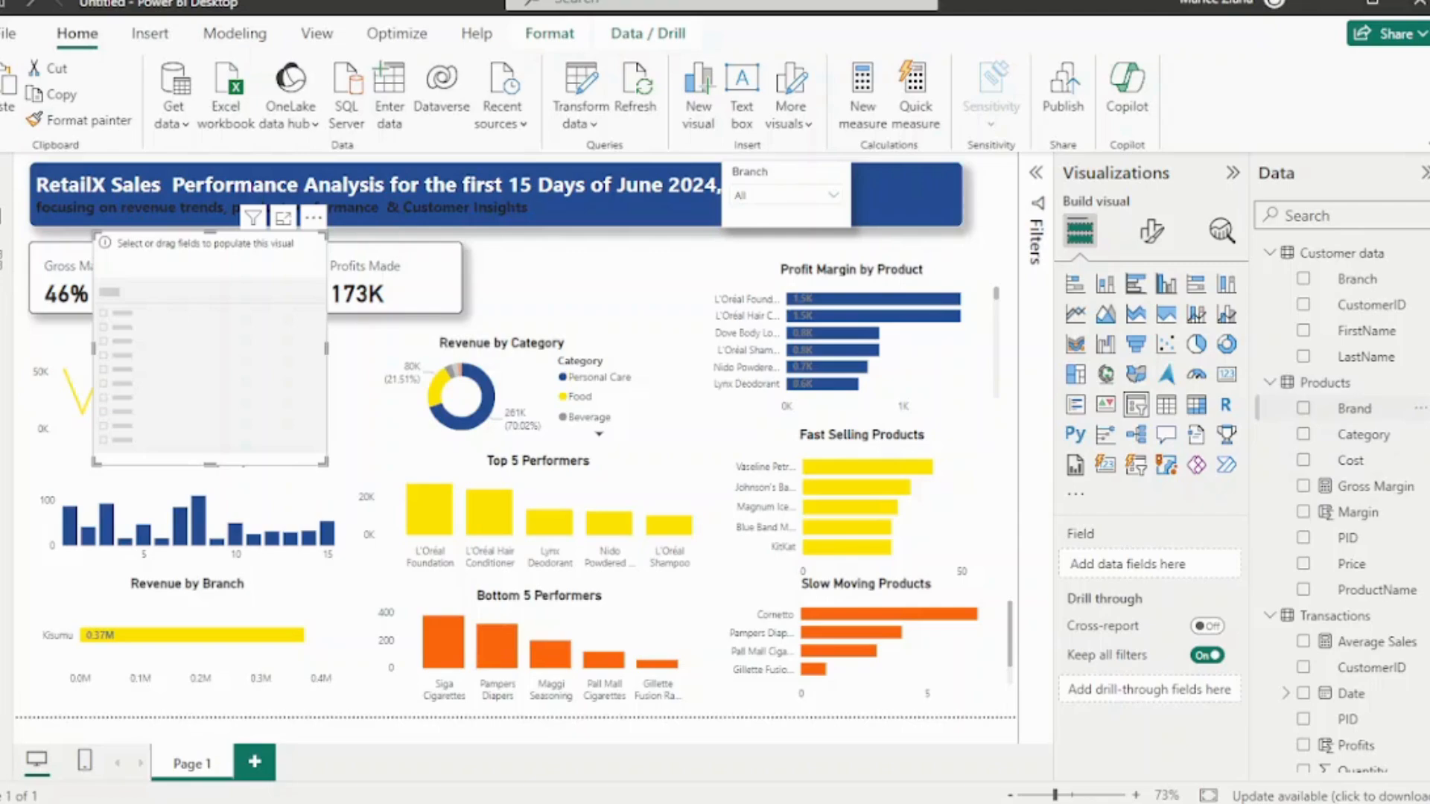
{"action": "left_click", "coordinate": [1302, 408]}
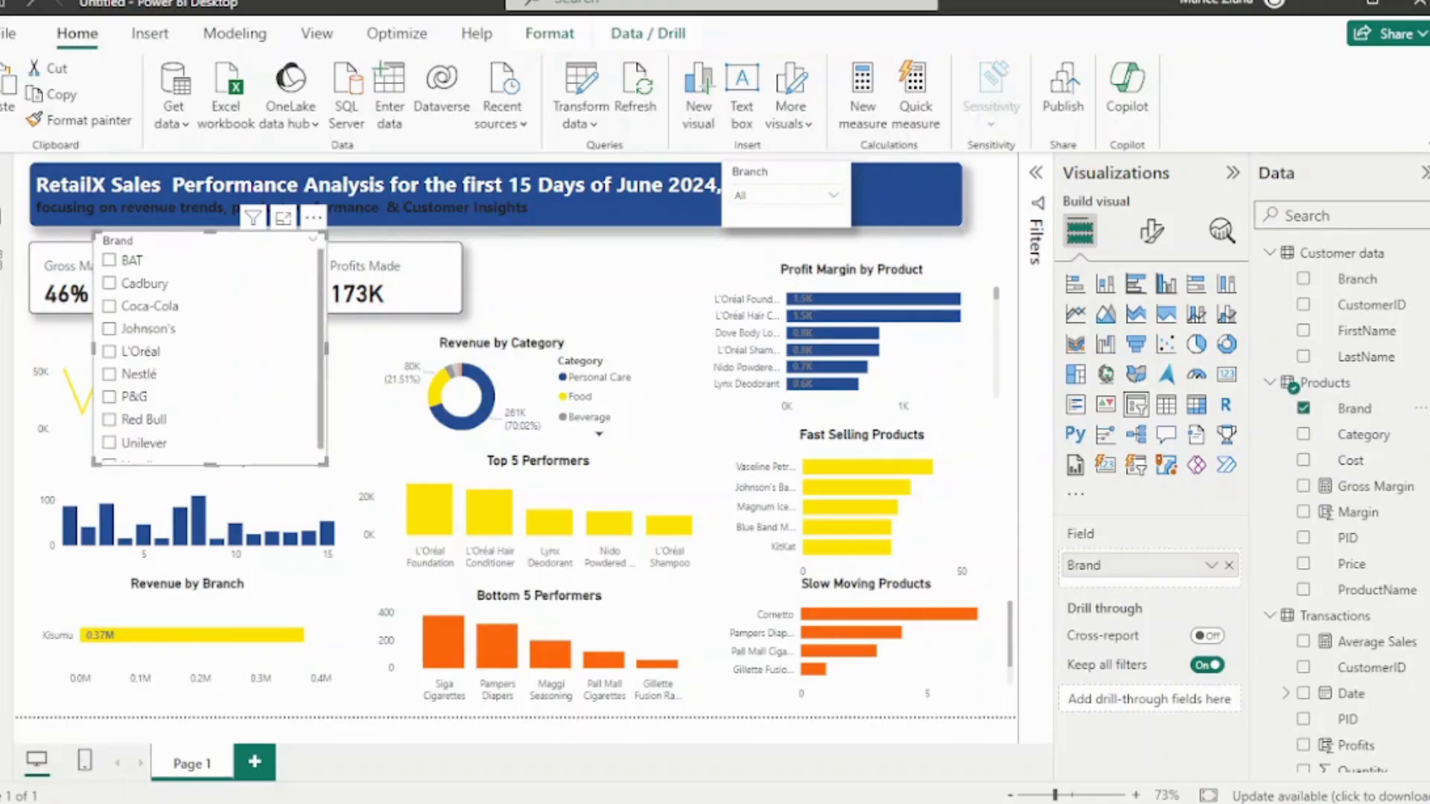
{"action": "left_click", "coordinate": [1151, 231]}
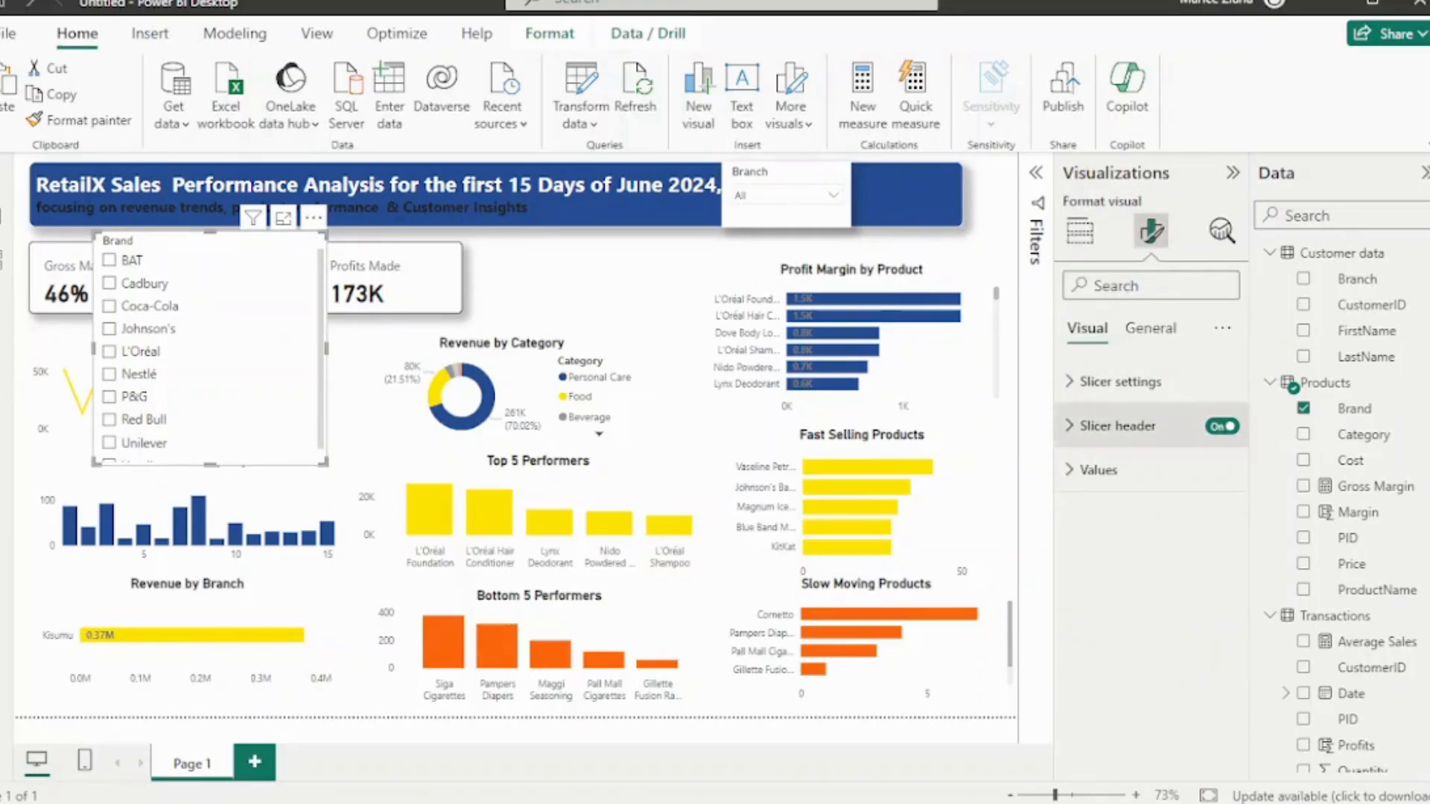
{"action": "left_click", "coordinate": [1120, 381]}
{"action": "left_click", "coordinate": [1150, 489]}
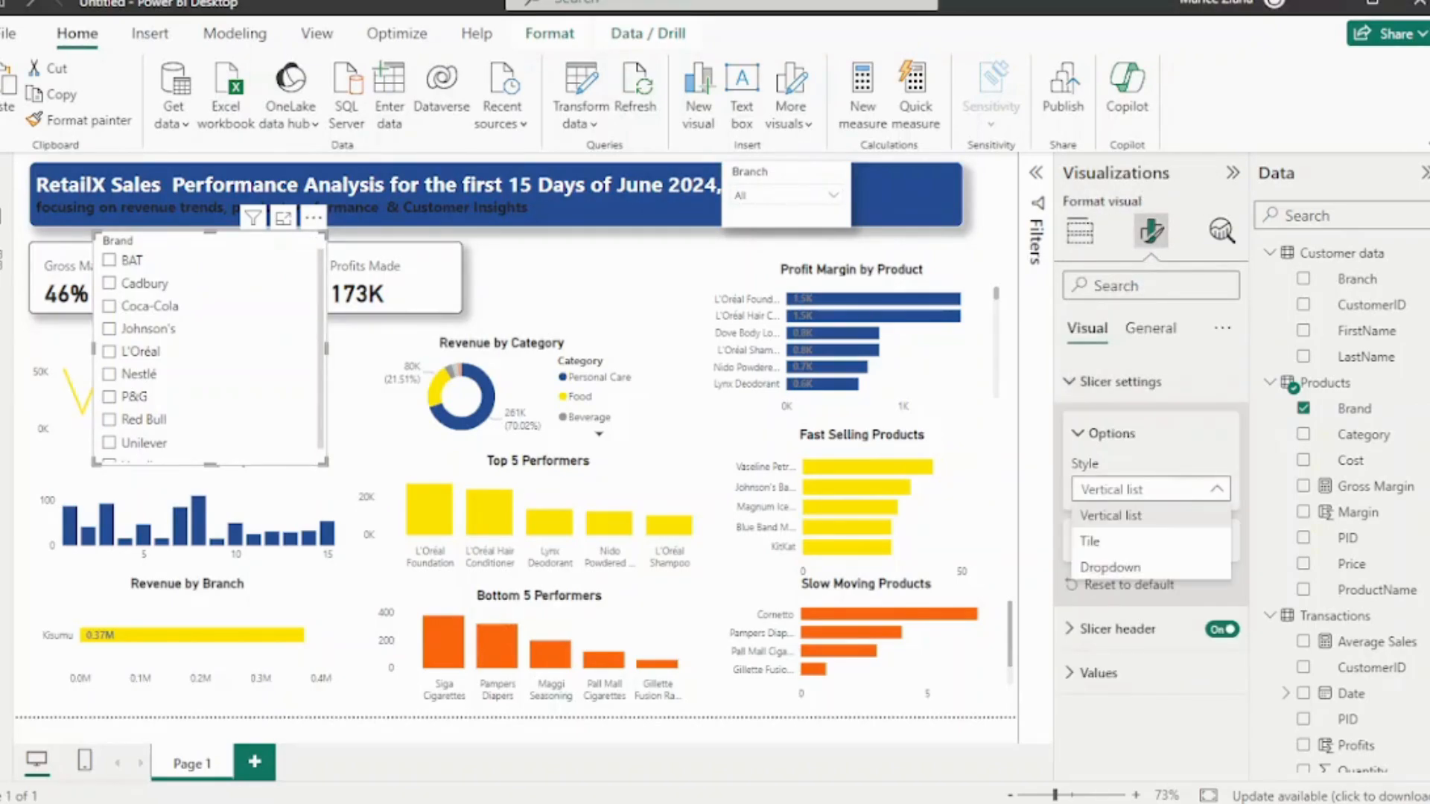
{"action": "left_click", "coordinate": [1109, 567]}
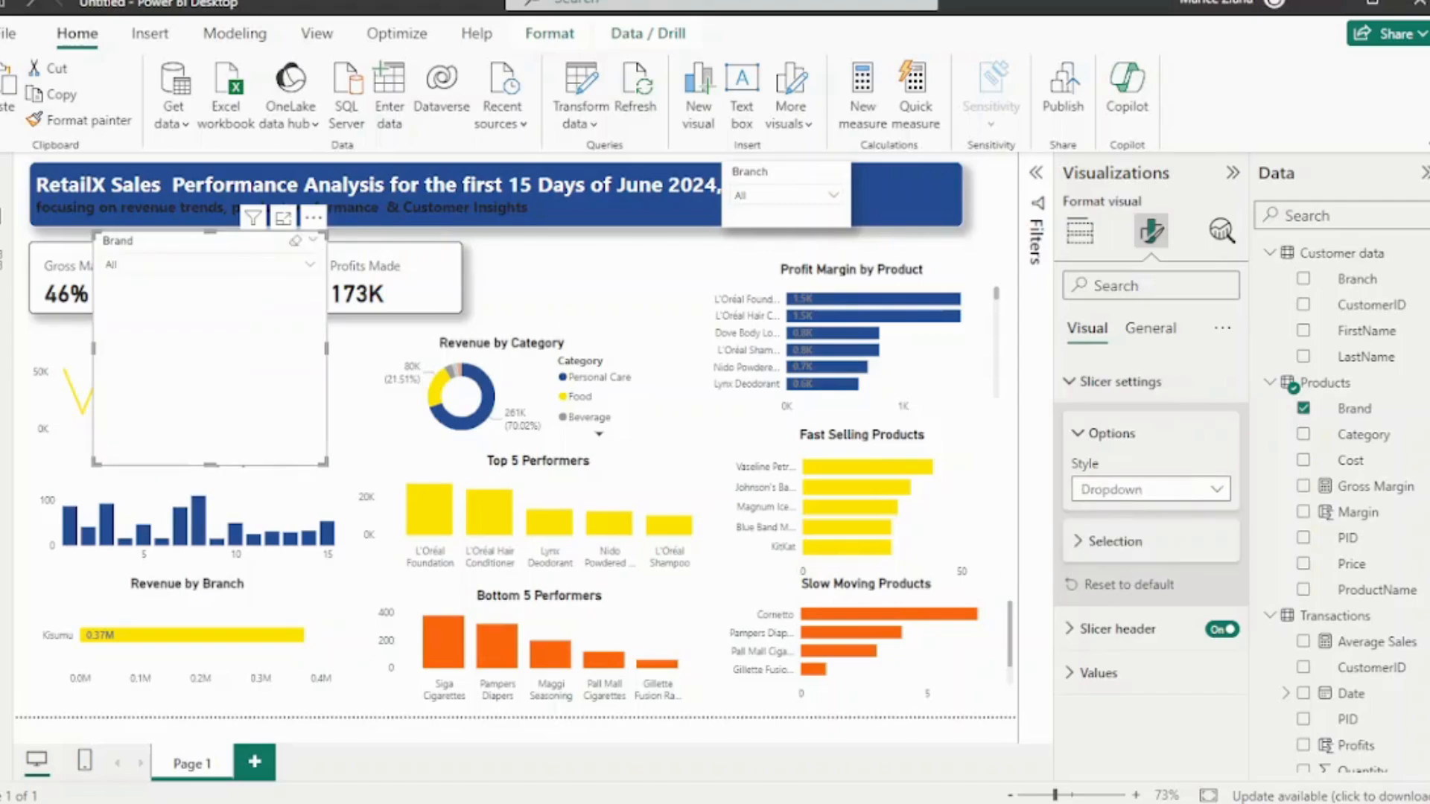
Shrink the Brand slicer onto the banner beside the Branch slicer and narrow the Branch slicer so both sit side by side
{"action": "left_click_drag", "start_coordinate": [324, 462], "coordinate": [962, 227]}
{"action": "left_click", "coordinate": [800, 213]}
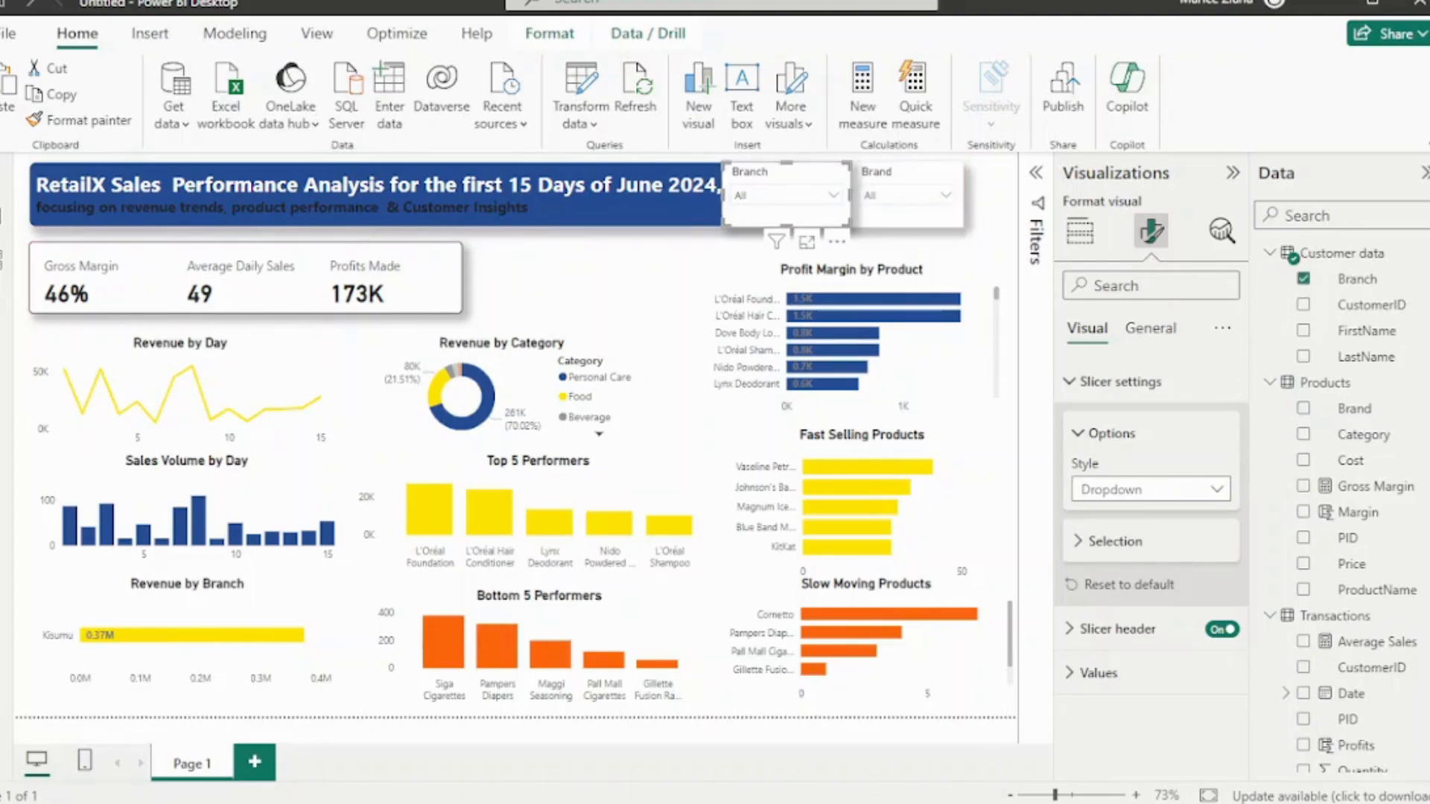
{"action": "left_click_drag", "start_coordinate": [849, 226], "coordinate": [884, 212]}
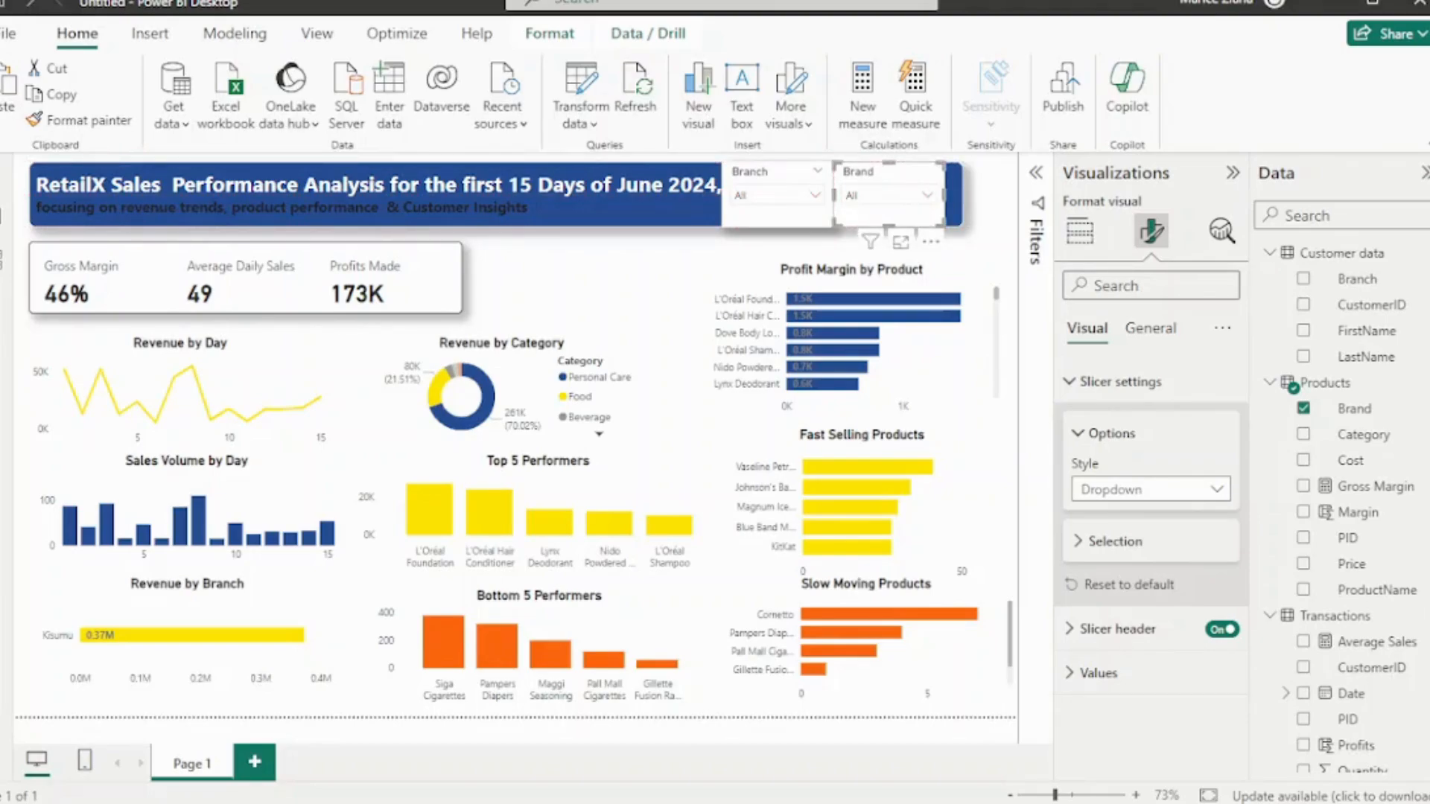
Turn on the shadow effect for the Brand slicer
{"action": "left_click", "coordinate": [1150, 329]}
{"action": "left_click", "coordinate": [1099, 470]}
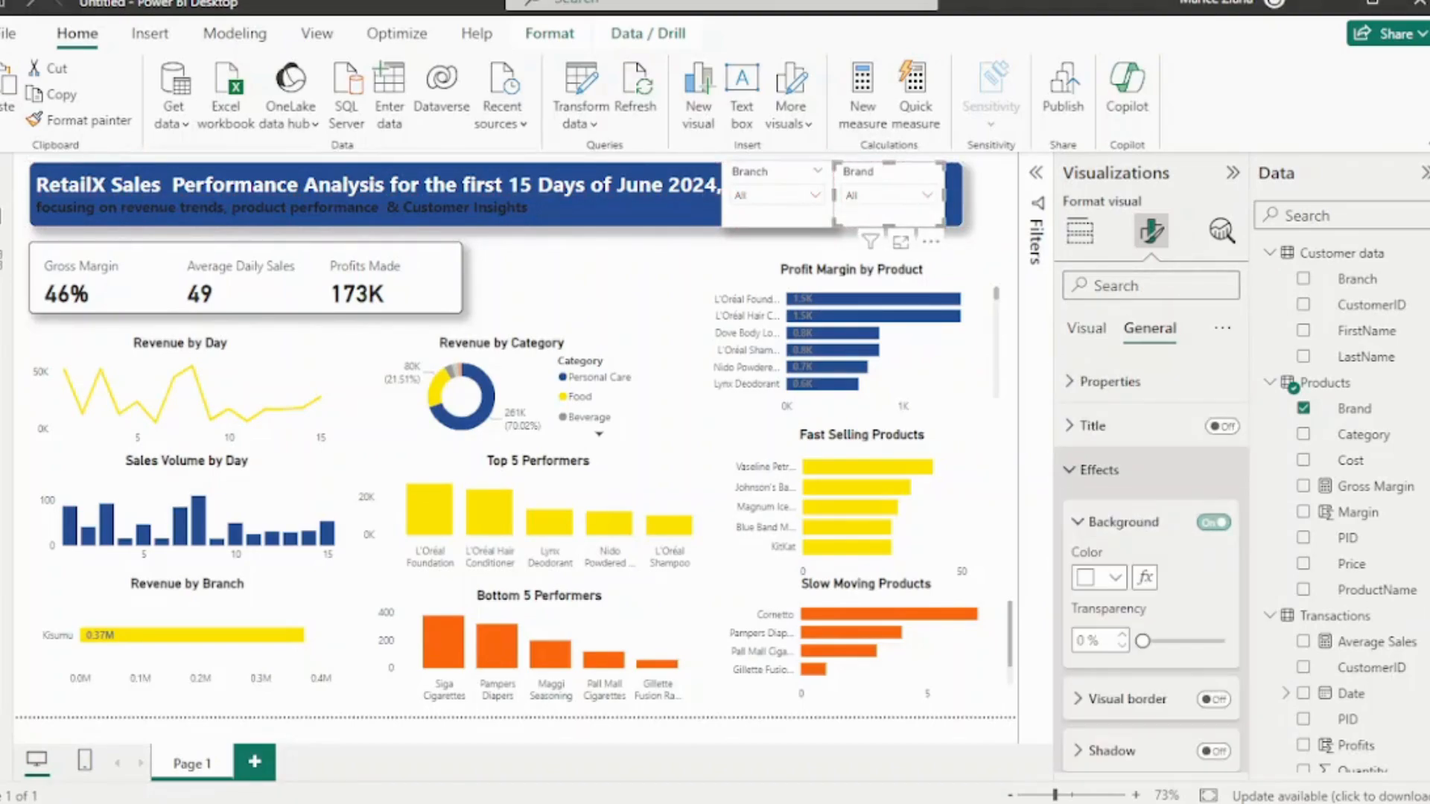
{"action": "scroll", "coordinate": [1150, 565], "scroll_direction": "down", "scroll_amount": 2}
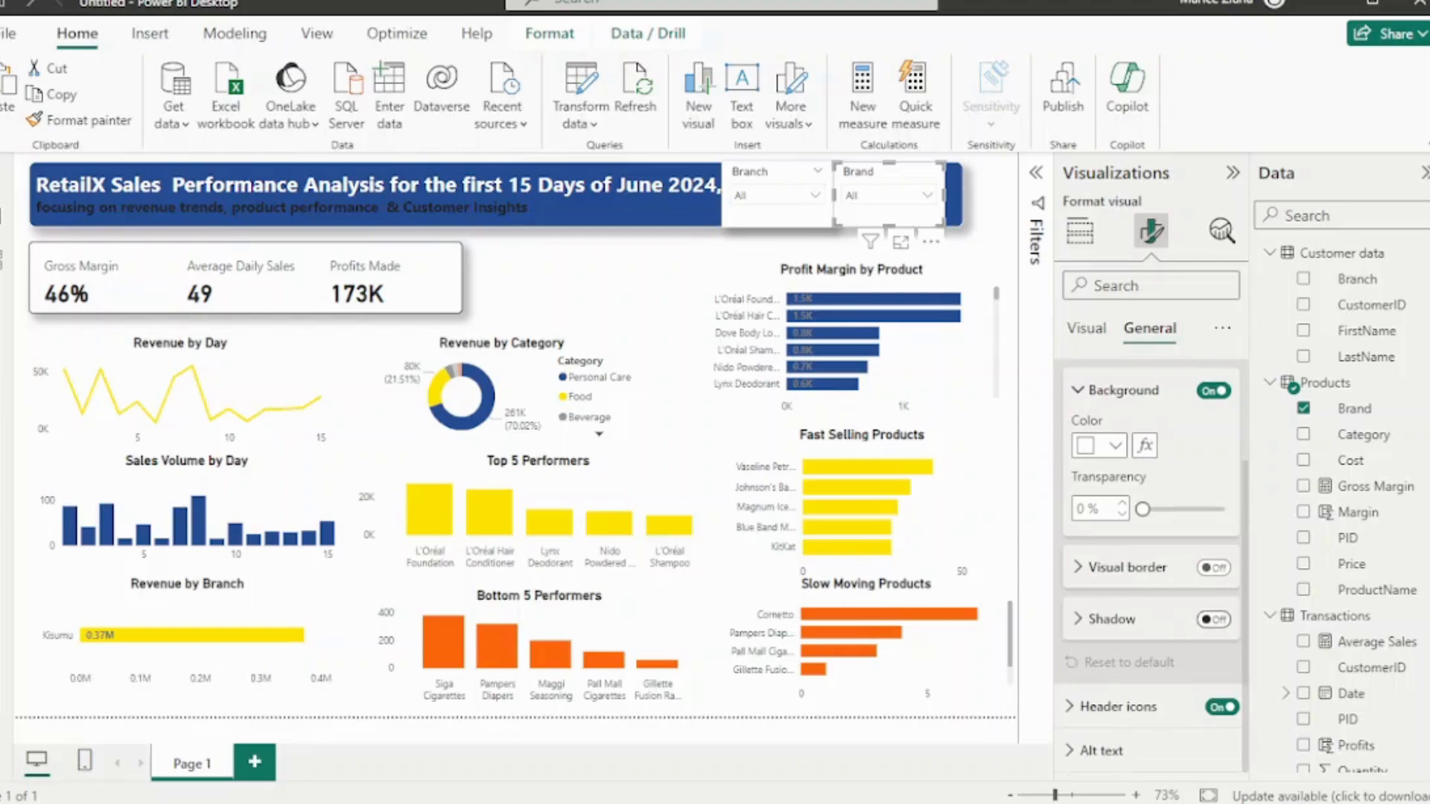
{"action": "left_click", "coordinate": [1214, 619]}
{"action": "left_click", "coordinate": [584, 279]}
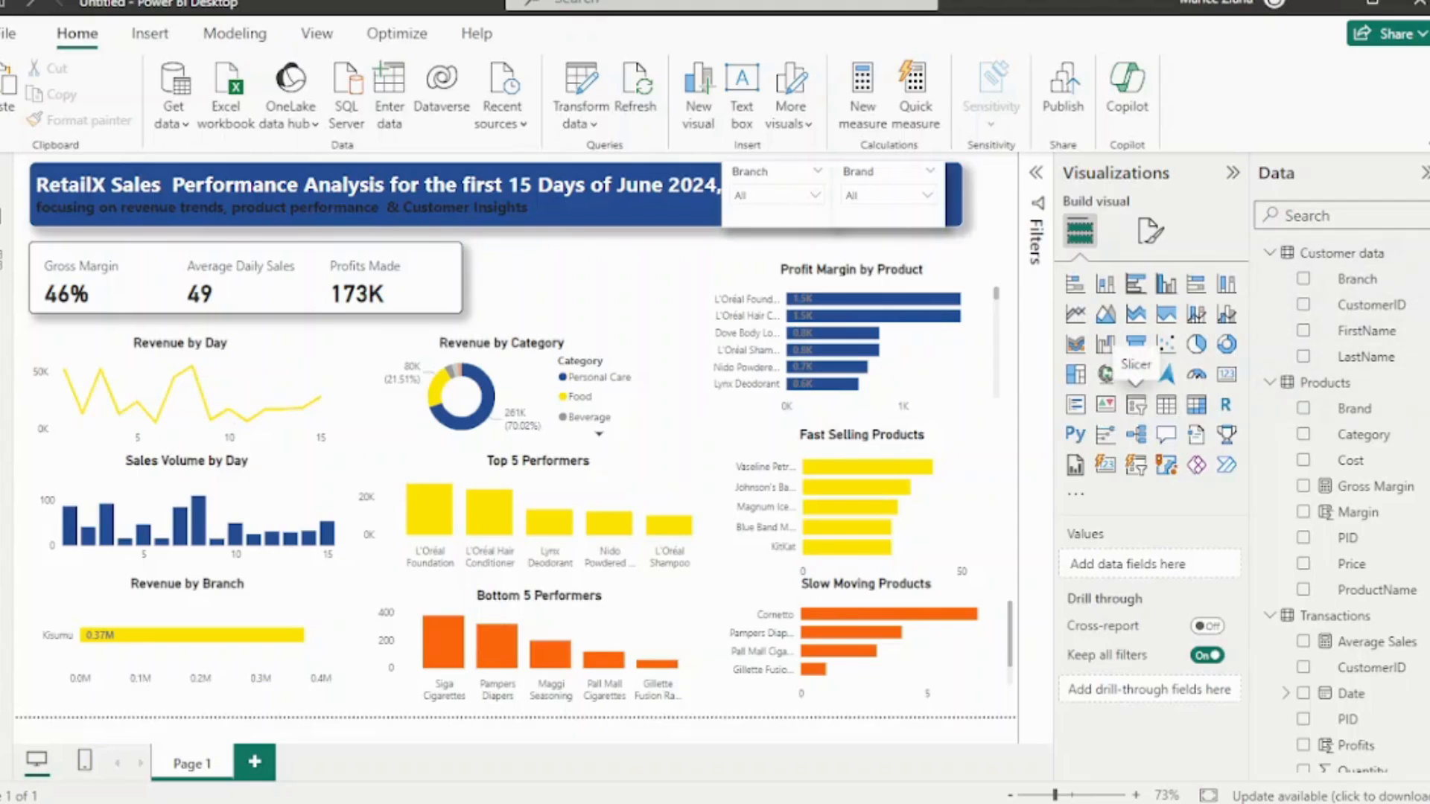
Add a third slicer on the Date field from the Transactions table and set its style to Dropdown
{"action": "left_click", "coordinate": [1135, 404]}
{"action": "left_click", "coordinate": [1303, 693]}
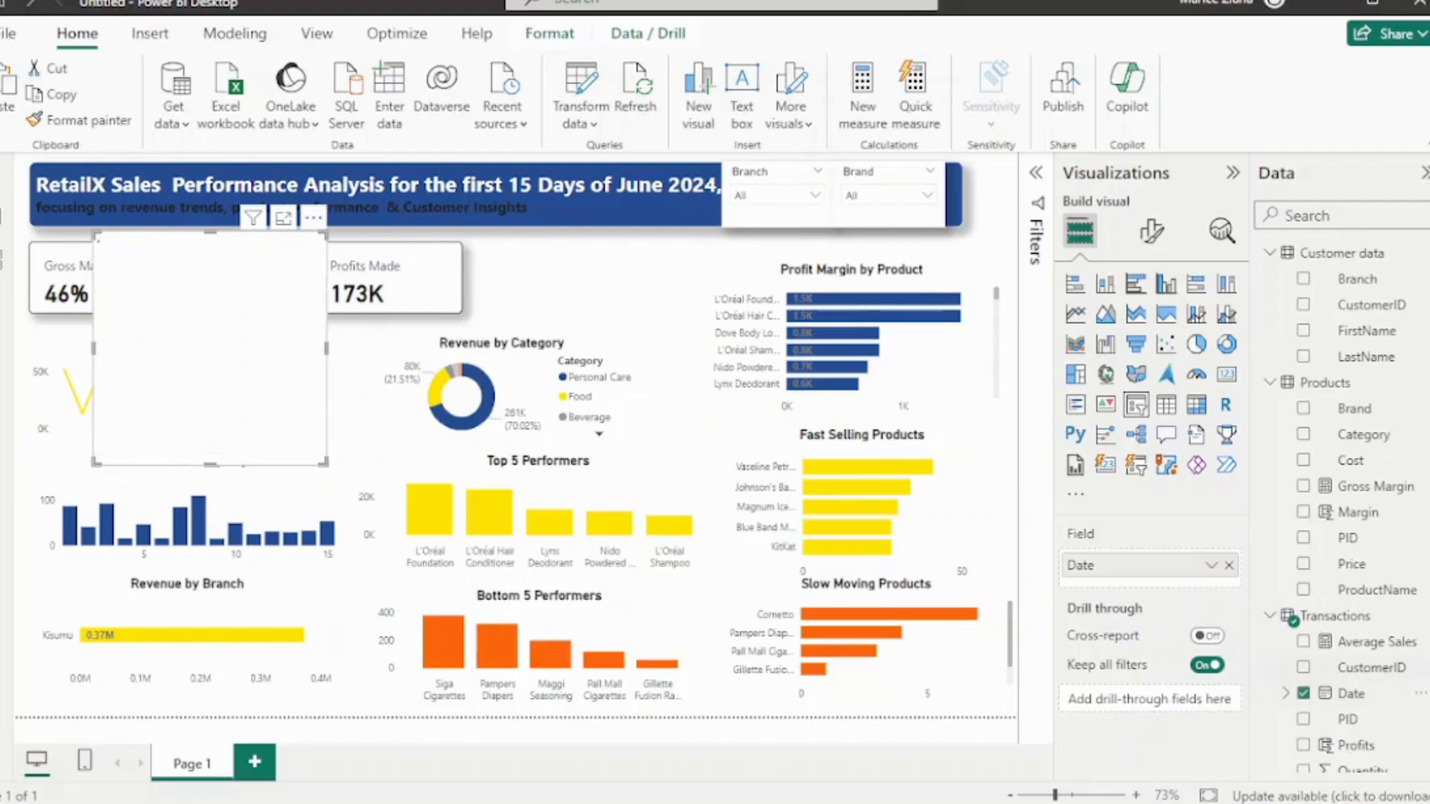
{"action": "left_click", "coordinate": [1152, 233]}
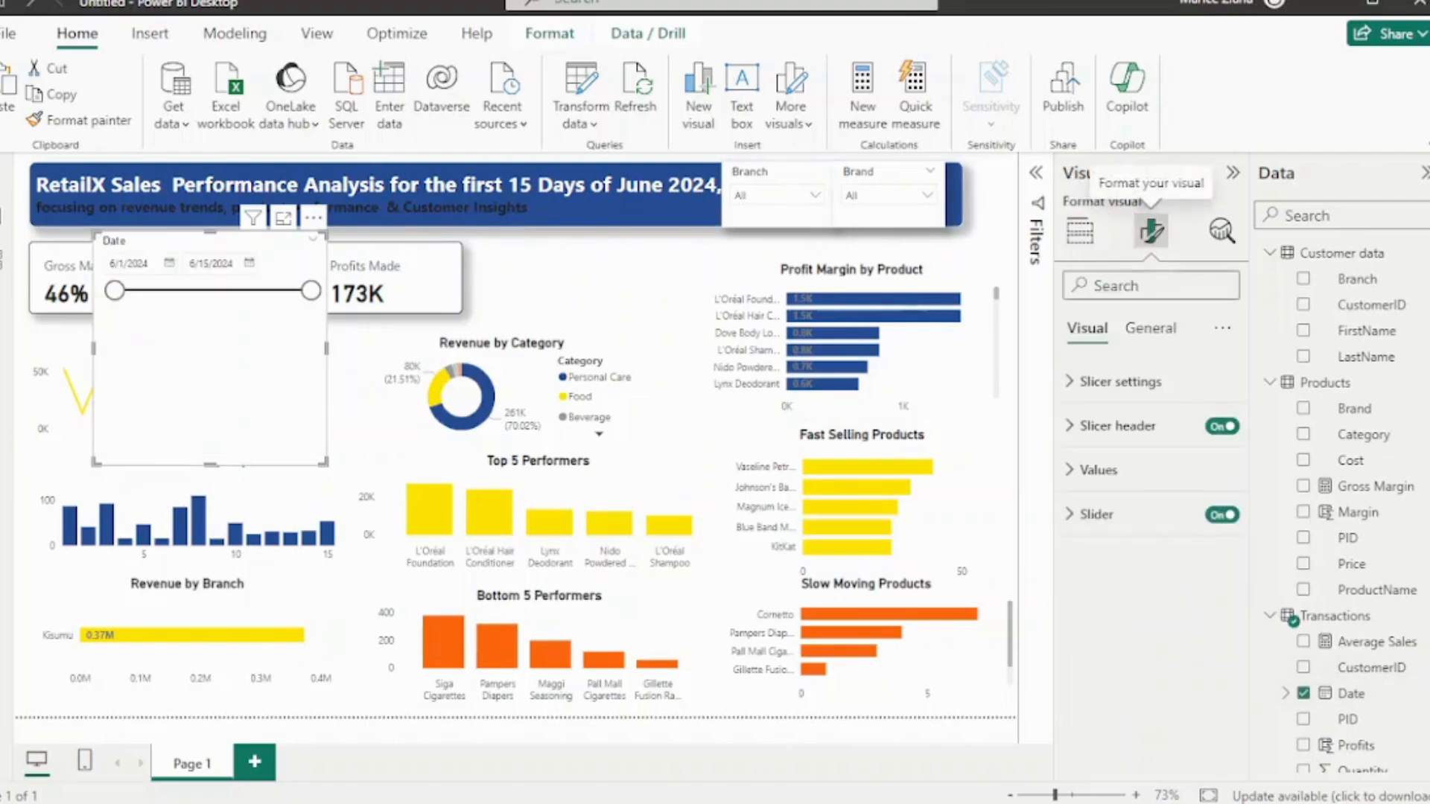
{"action": "left_click", "coordinate": [1120, 381]}
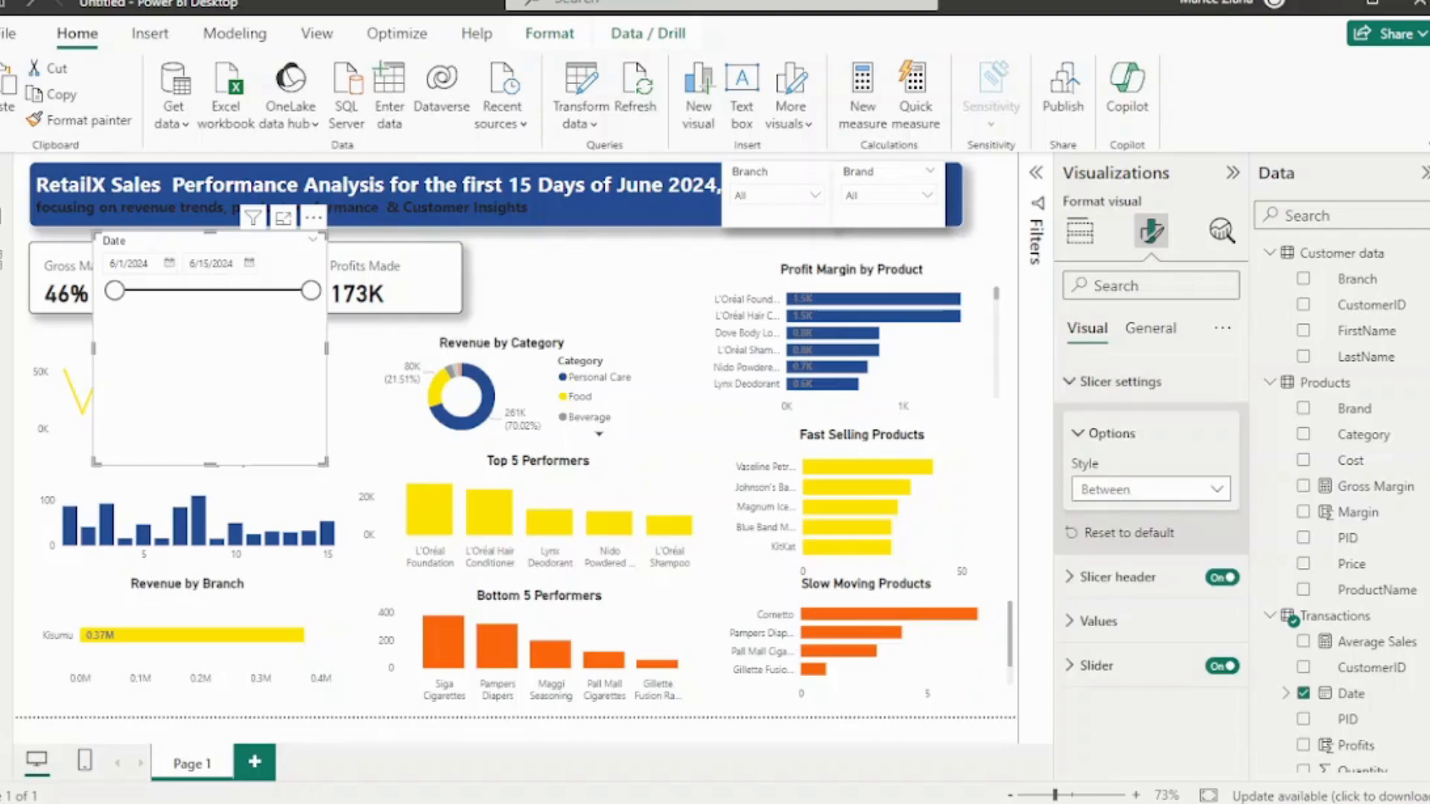
{"action": "left_click", "coordinate": [1151, 490]}
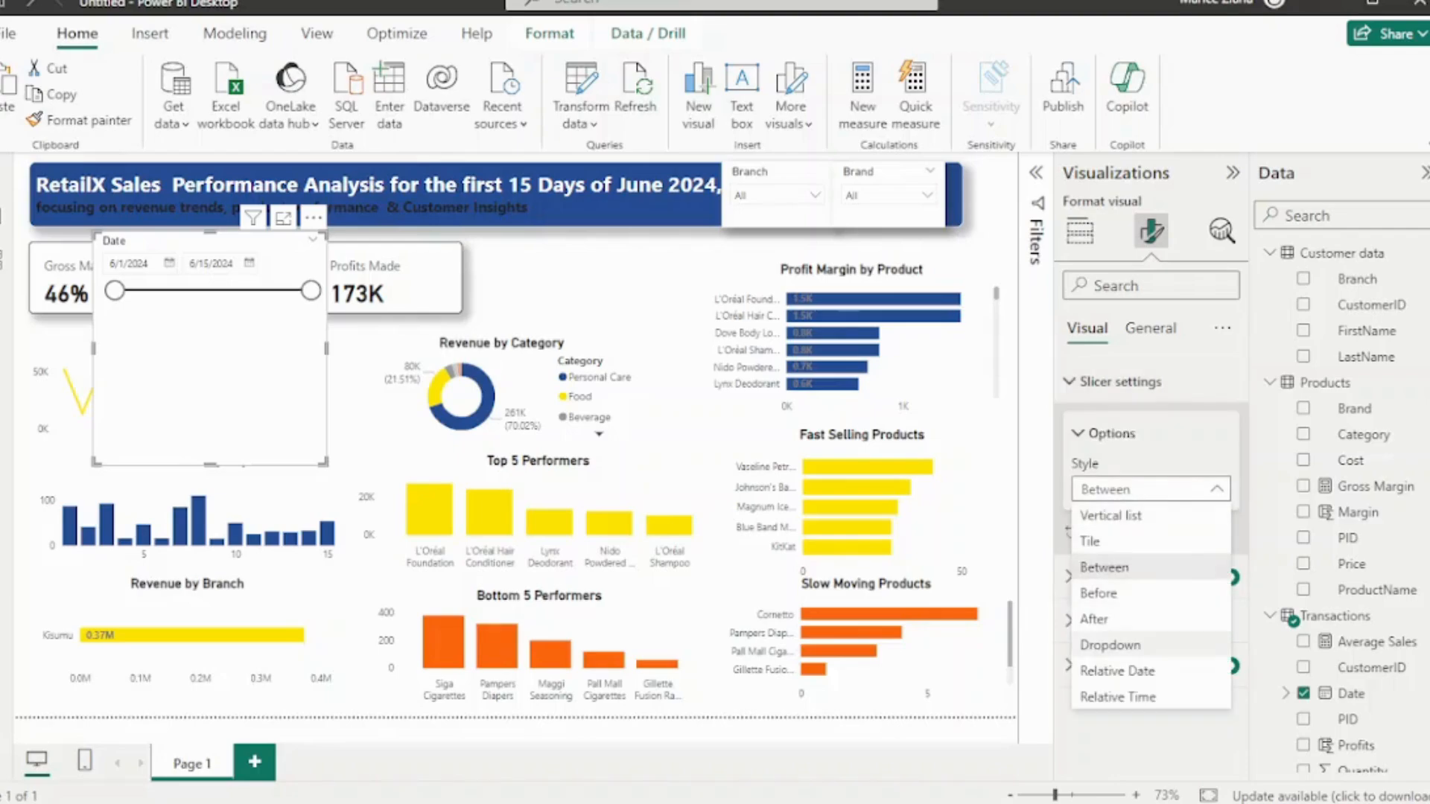
{"action": "left_click", "coordinate": [1110, 645]}
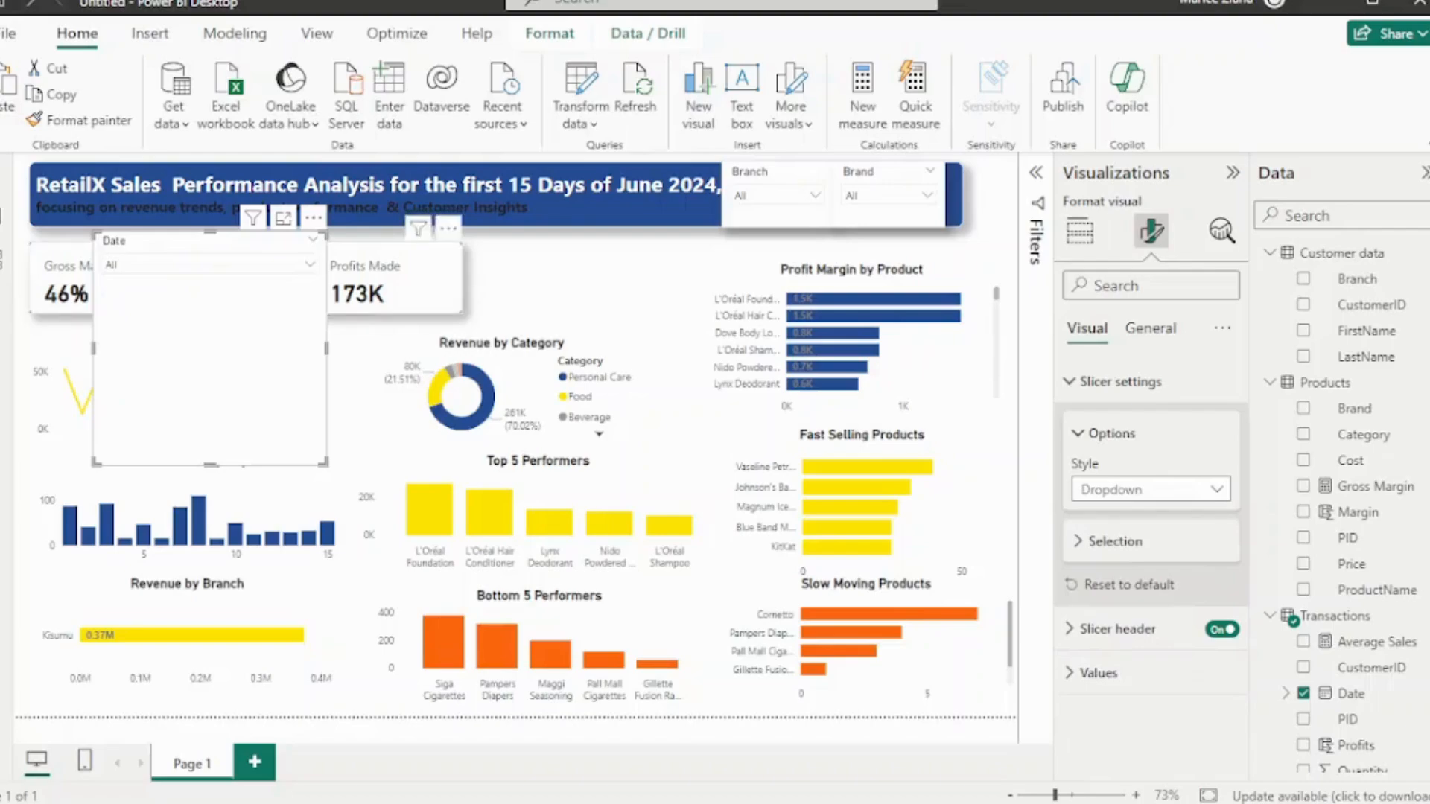
Shrink the Date slicer to a compact size and move it next to the Brand slicer
{"action": "left_click_drag", "start_coordinate": [325, 464], "coordinate": [212, 279]}
{"action": "left_click_drag", "start_coordinate": [149, 237], "coordinate": [949, 210]}
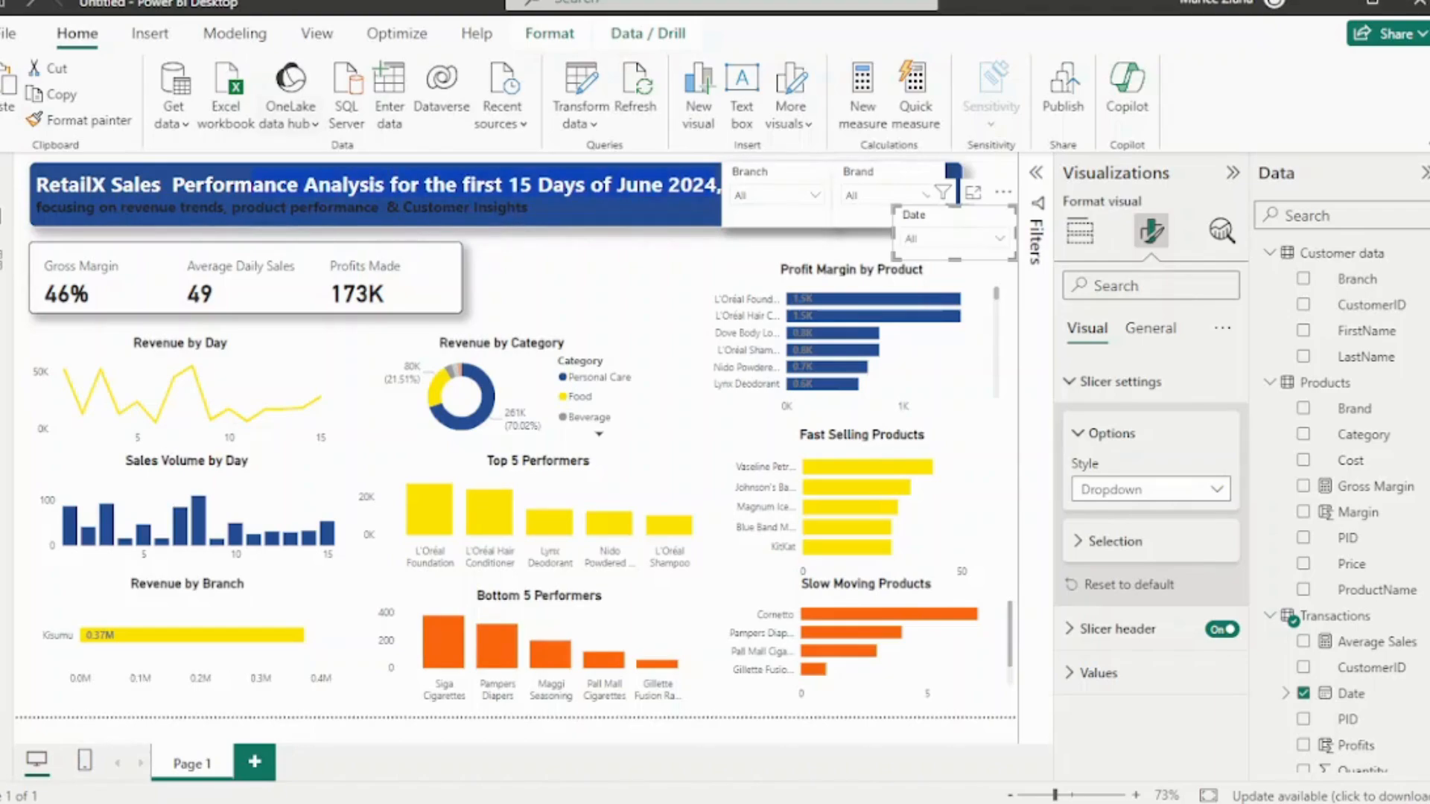
Set the font size of the report title's first line in the banner to 18
{"action": "left_click", "coordinate": [372, 186]}
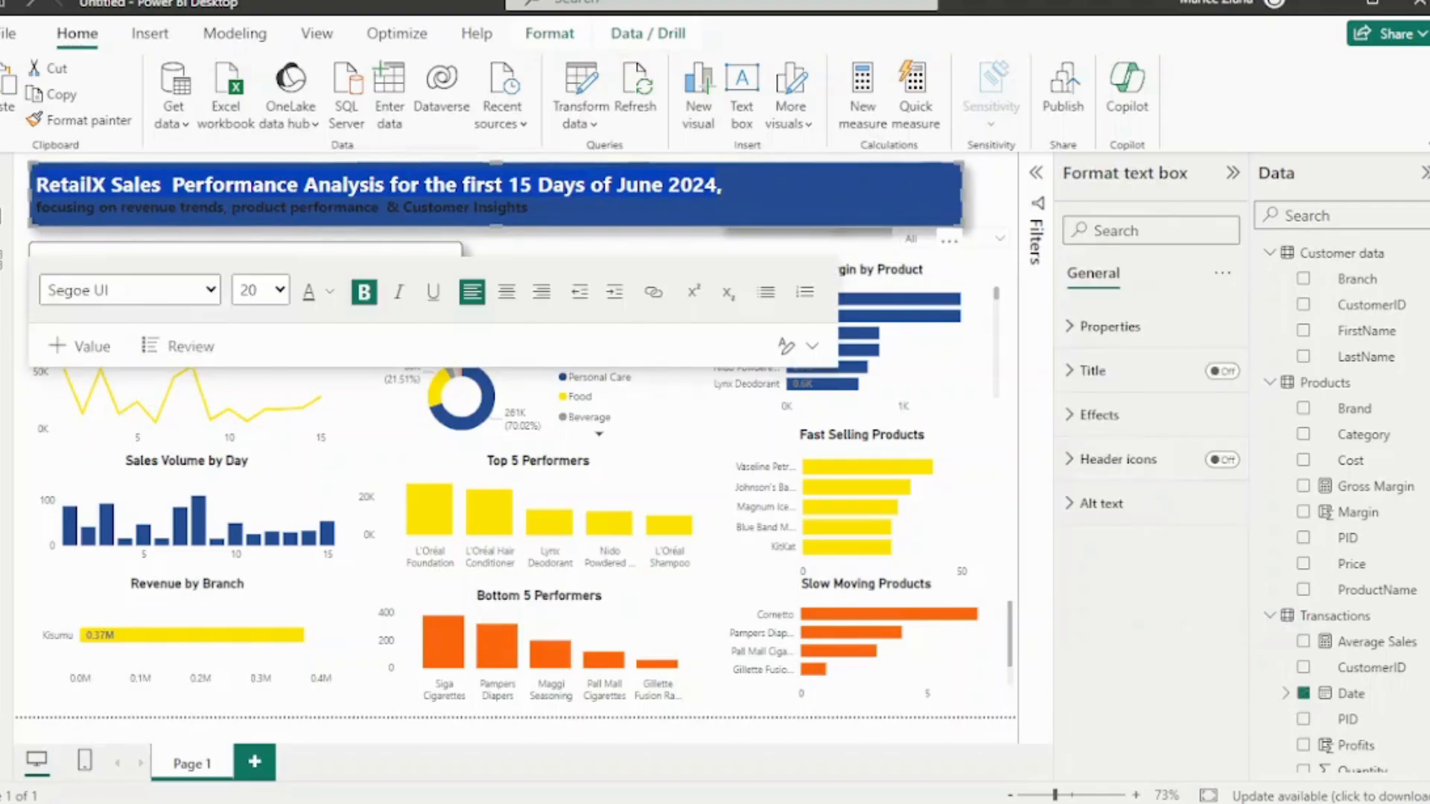
{"action": "left_click", "coordinate": [260, 289]}
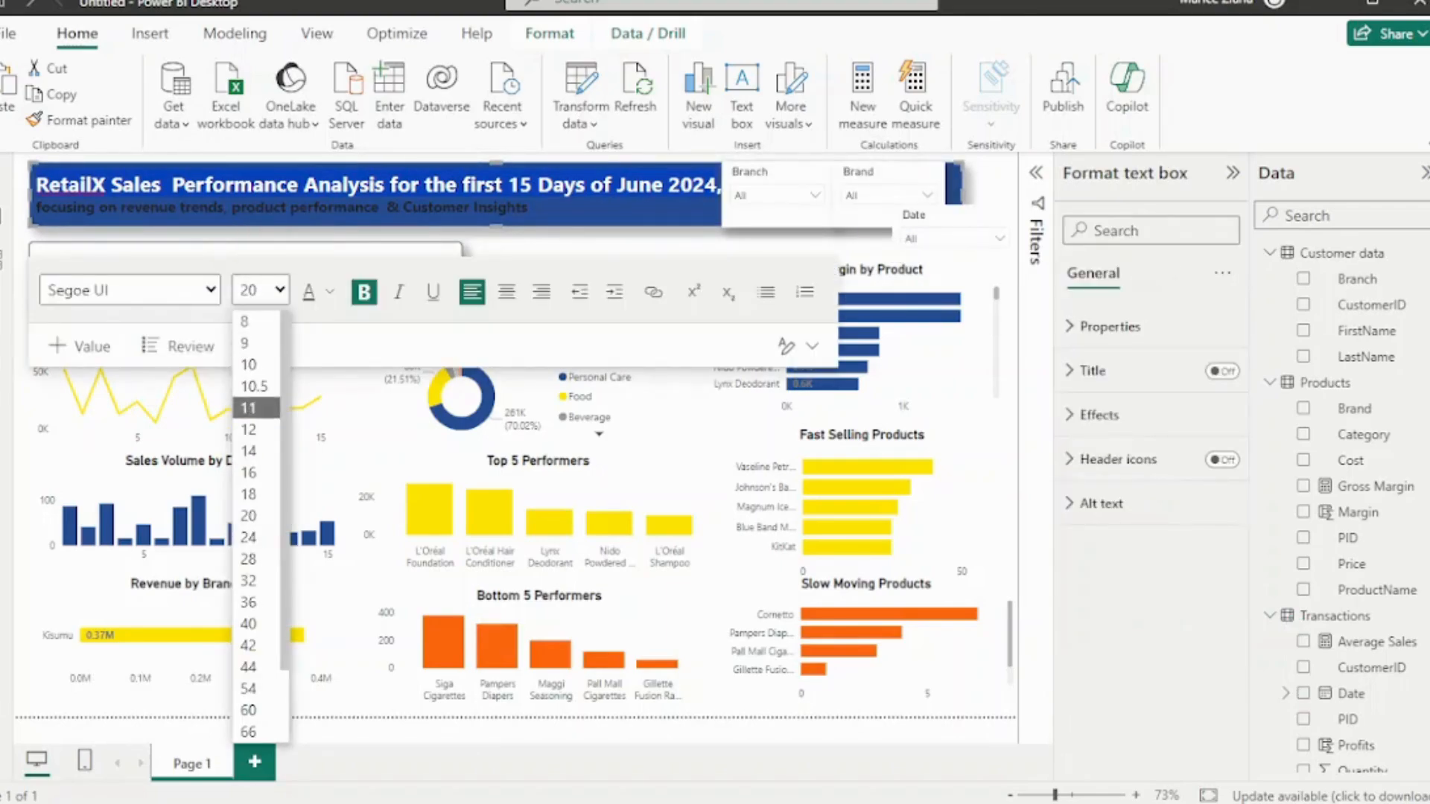
{"action": "left_click", "coordinate": [248, 493]}
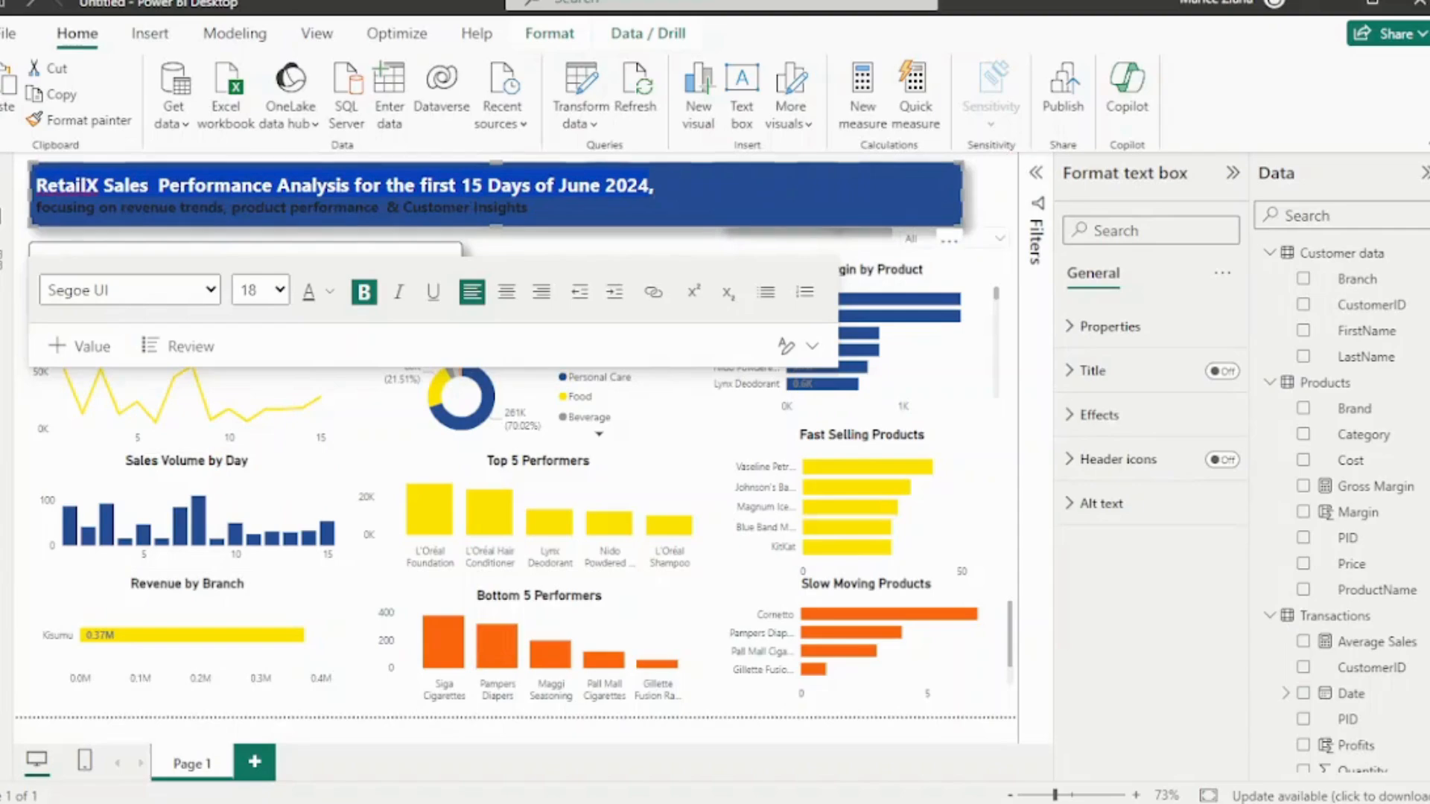
{"action": "left_click", "coordinate": [655, 185]}
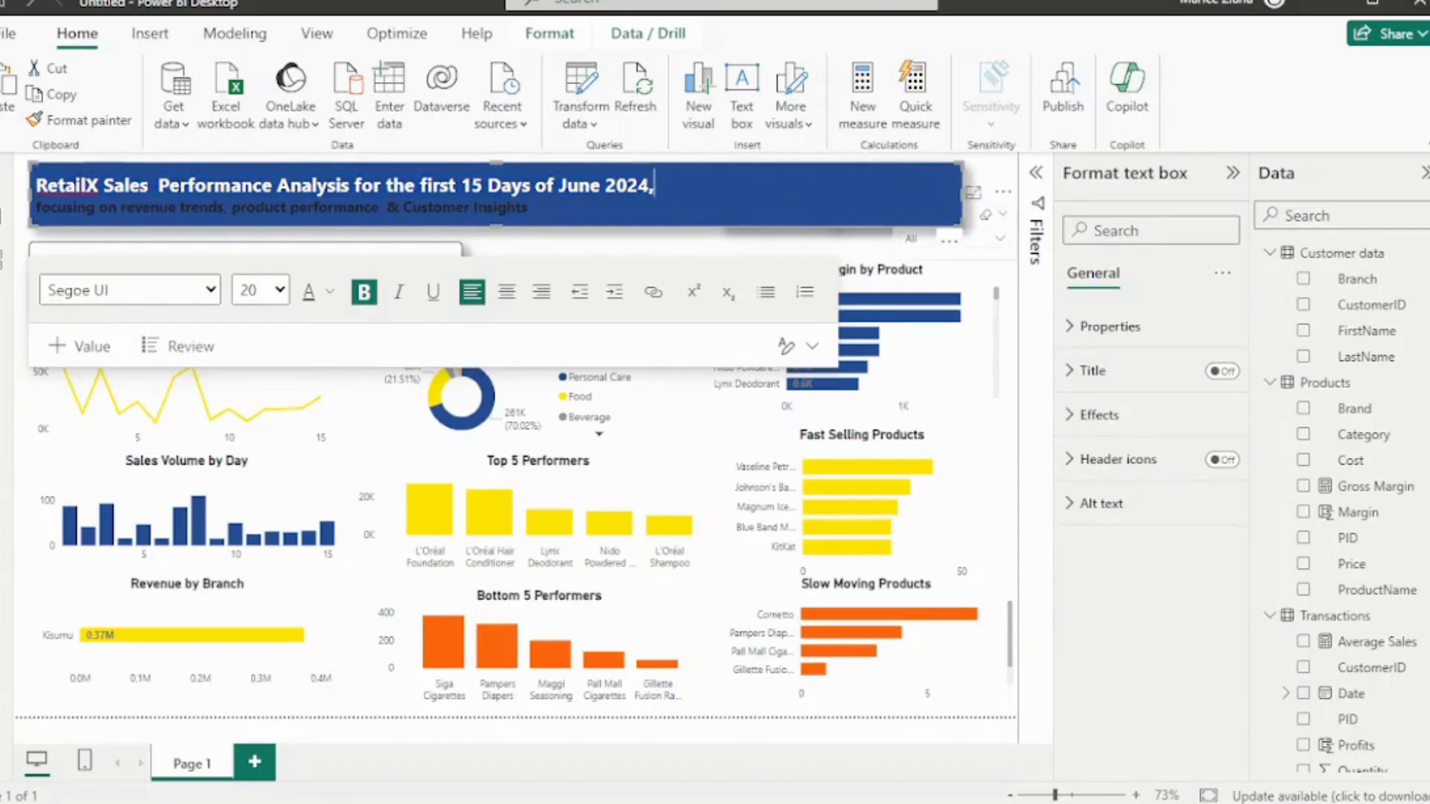
{"action": "key", "text": "Escape"}
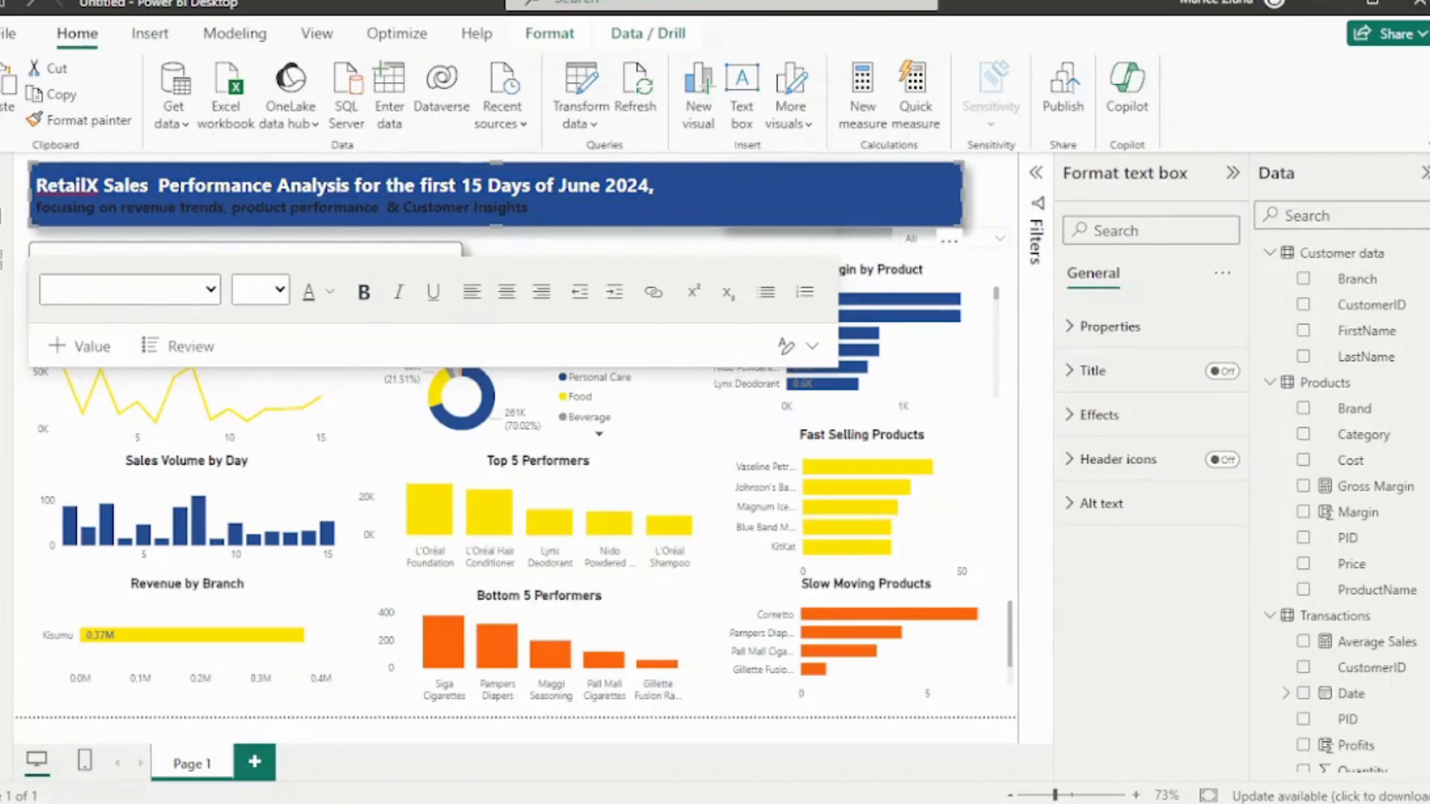
{"action": "left_click", "coordinate": [656, 185]}
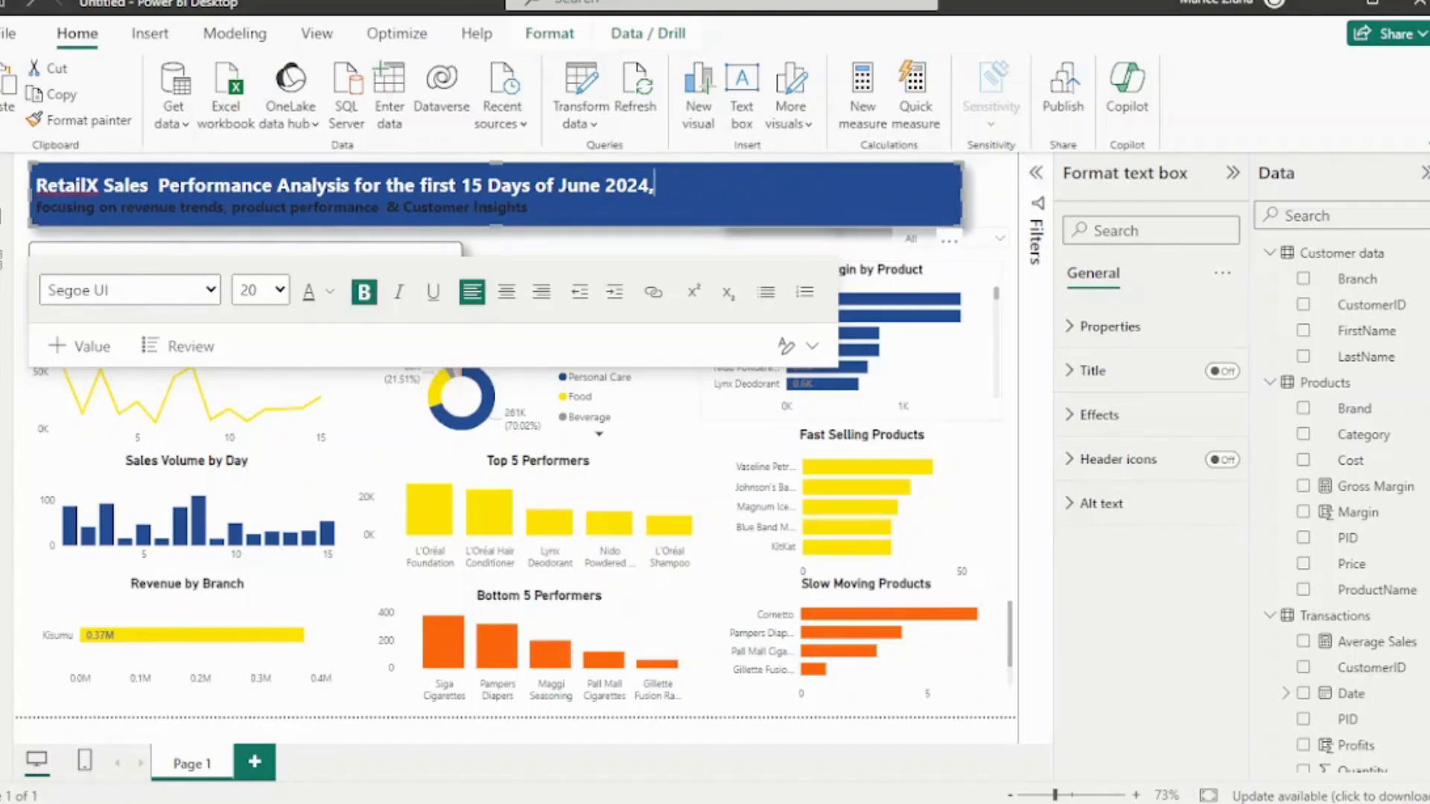
{"action": "left_click", "coordinate": [939, 514]}
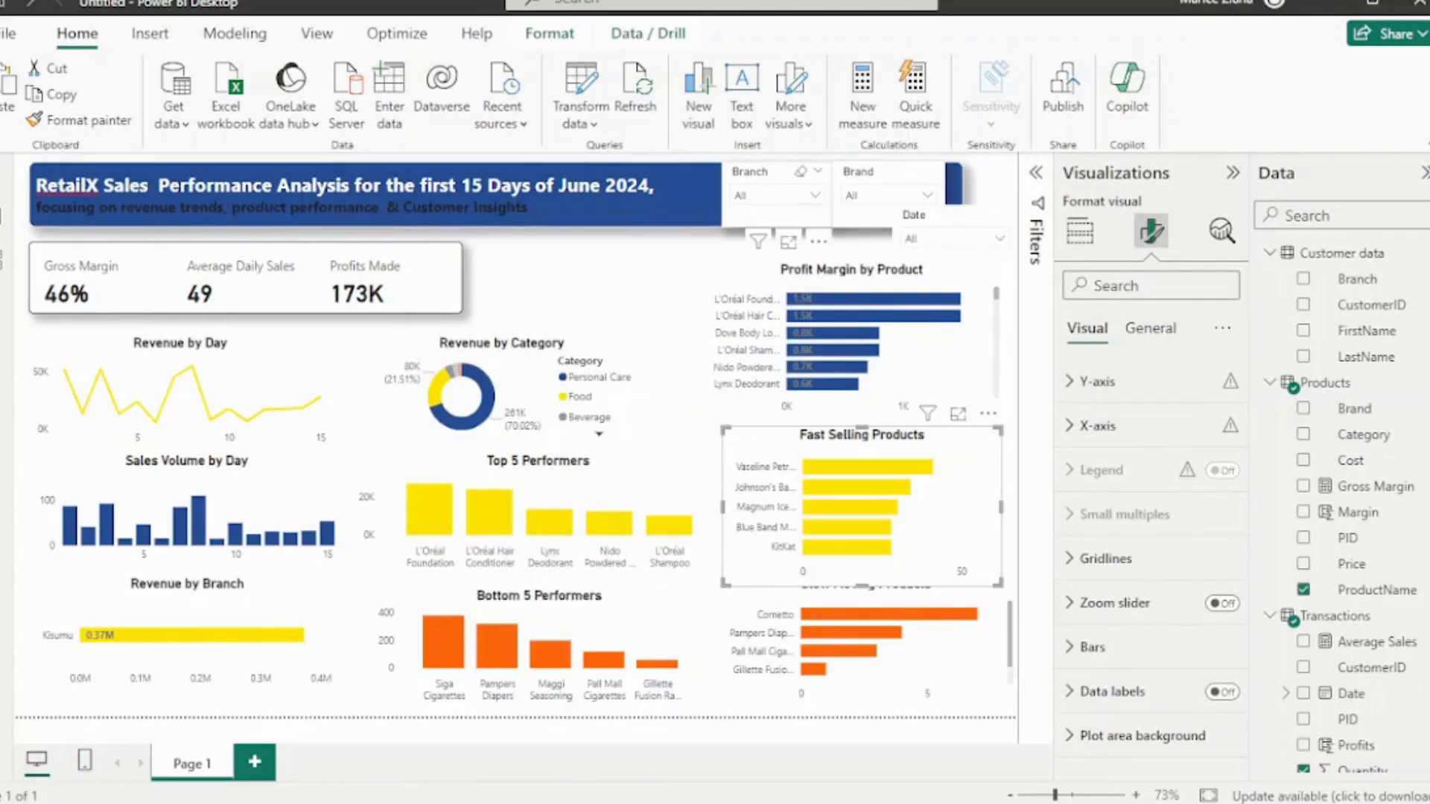
Line up the Branch, Brand and Date slicers in one row on the banner, starting just after the title
{"action": "left_click_drag", "start_coordinate": [774, 179], "coordinate": [717, 178]}
{"action": "left_click_drag", "start_coordinate": [886, 179], "coordinate": [830, 179]}
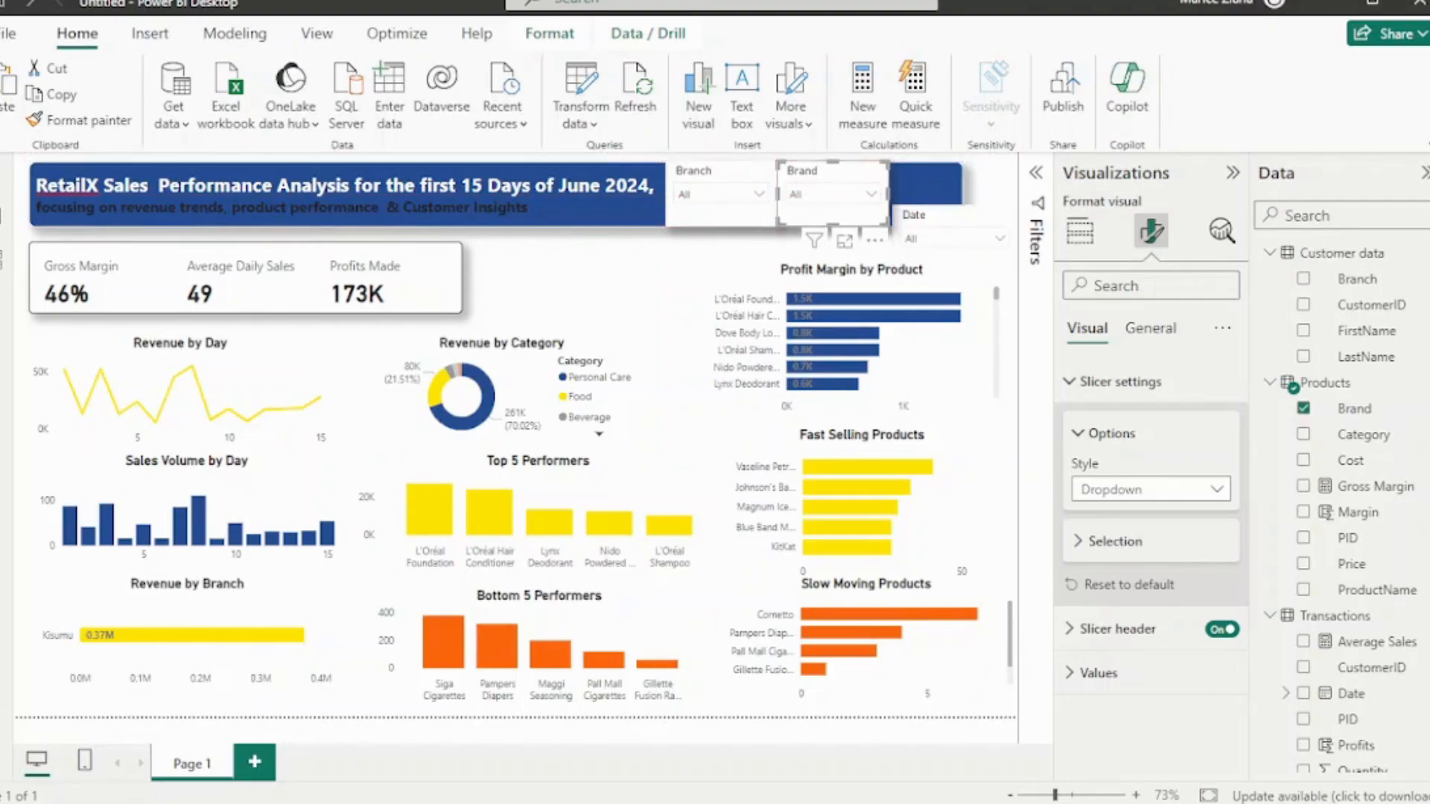
{"action": "mouse_move", "coordinate": [953, 216]}
{"action": "left_mouse_down"}
{"action": "mouse_move", "coordinate": [912, 164]}
{"action": "mouse_move", "coordinate": [950, 172]}
{"action": "mouse_move", "coordinate": [951, 225]}
{"action": "left_mouse_up"}
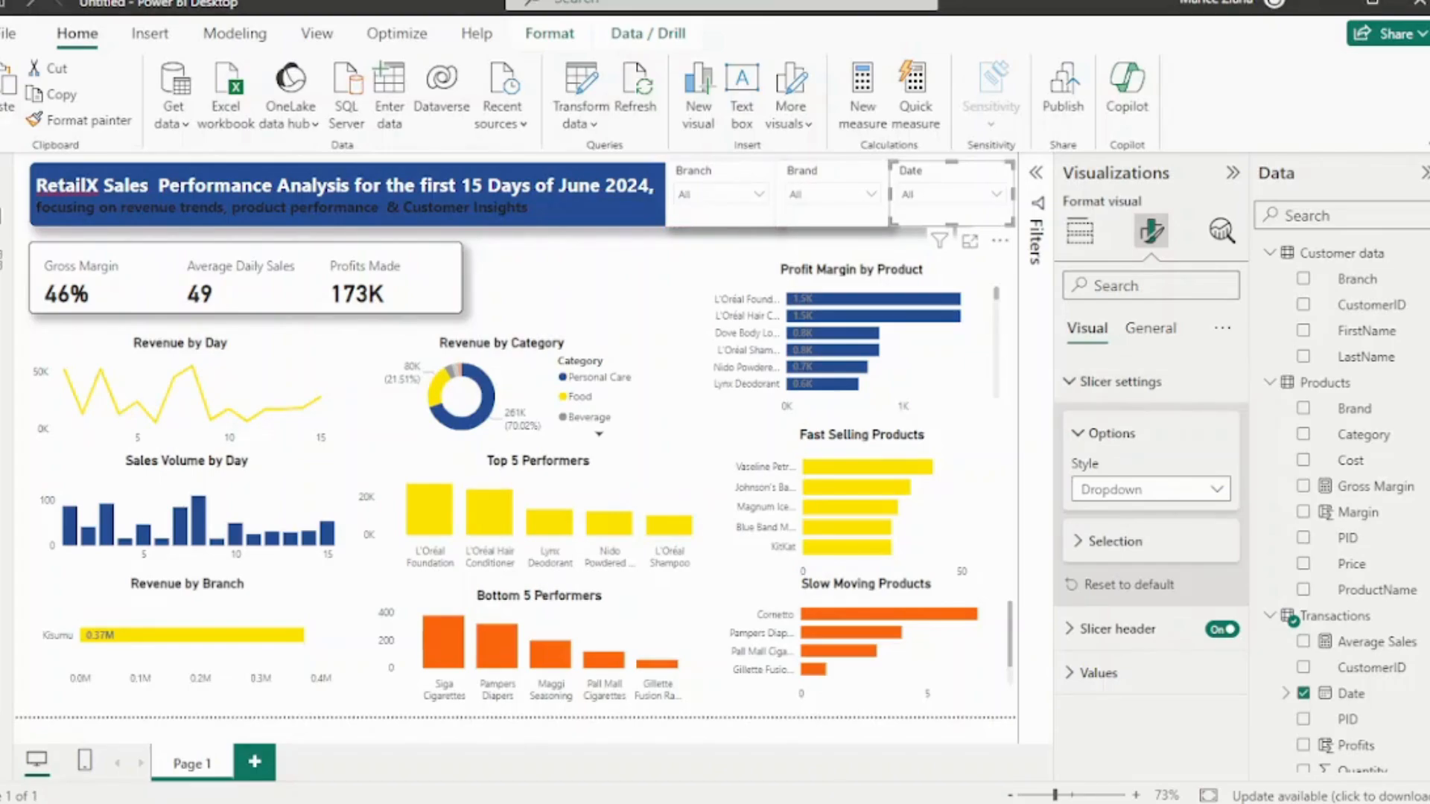
Turn on the shadow effect for the Date slicer
{"action": "left_click", "coordinate": [1150, 328]}
{"action": "left_click", "coordinate": [1099, 469]}
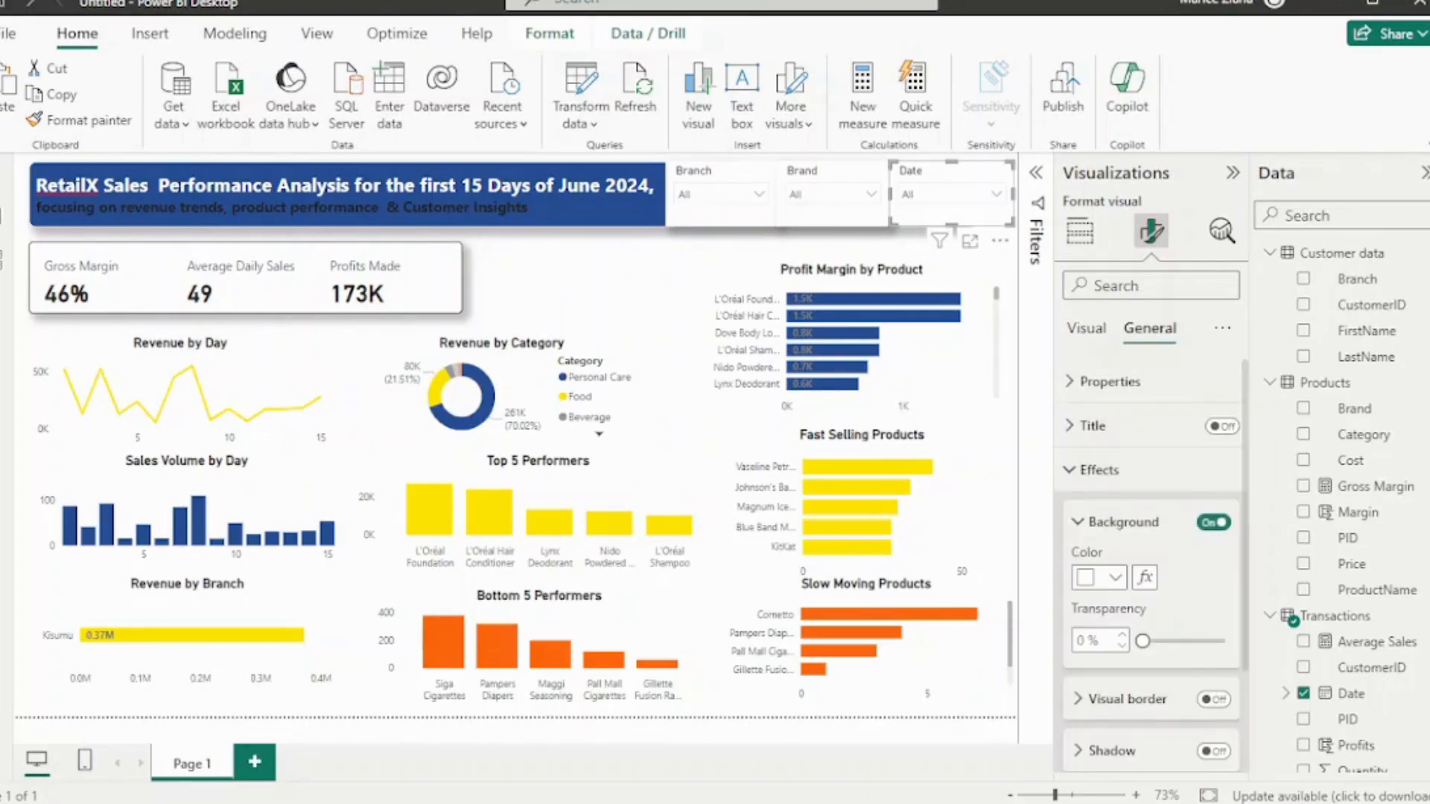
{"action": "scroll", "coordinate": [1150, 558], "scroll_direction": "down", "scroll_amount": 2}
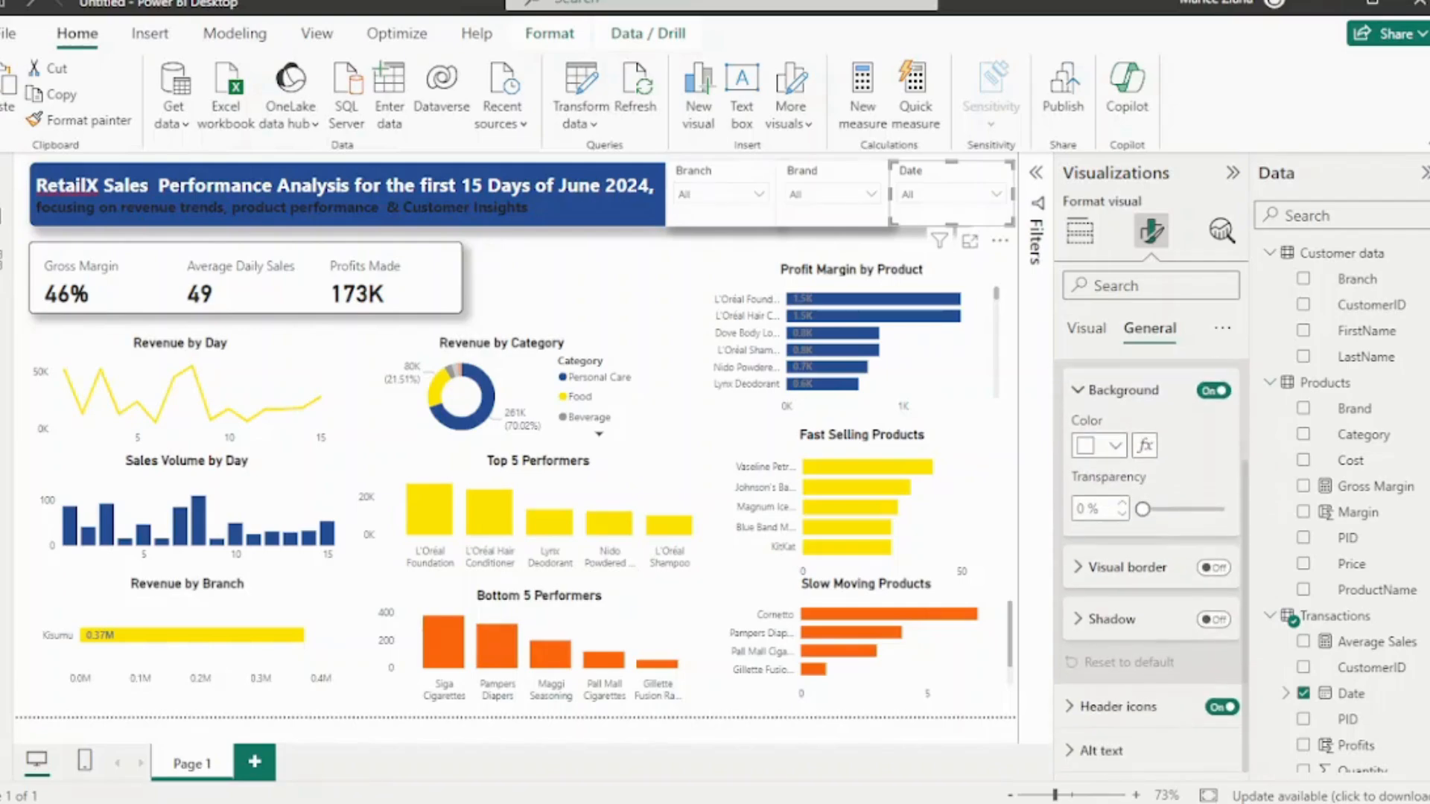
{"action": "left_click", "coordinate": [1213, 620]}
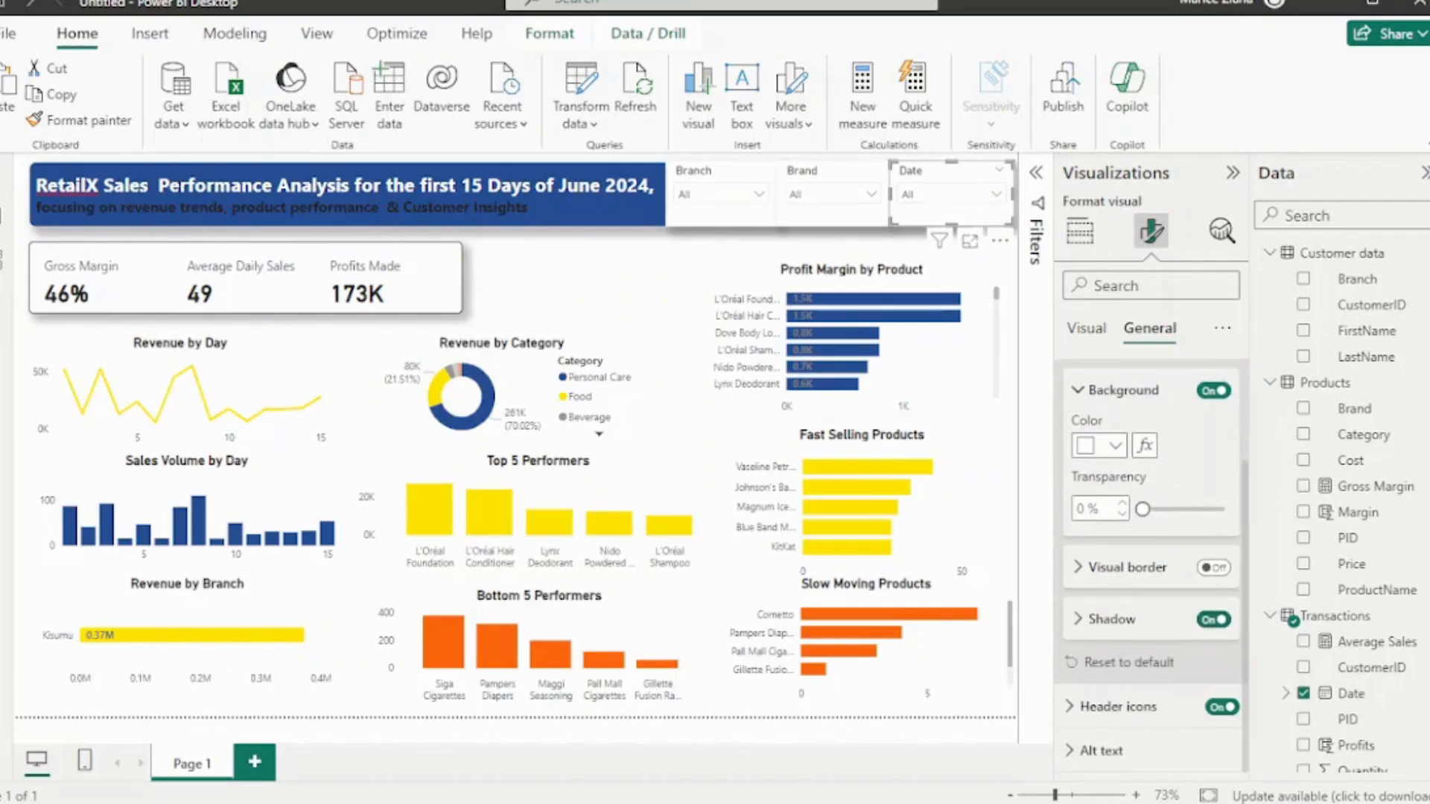
{"action": "left_click", "coordinate": [584, 283]}
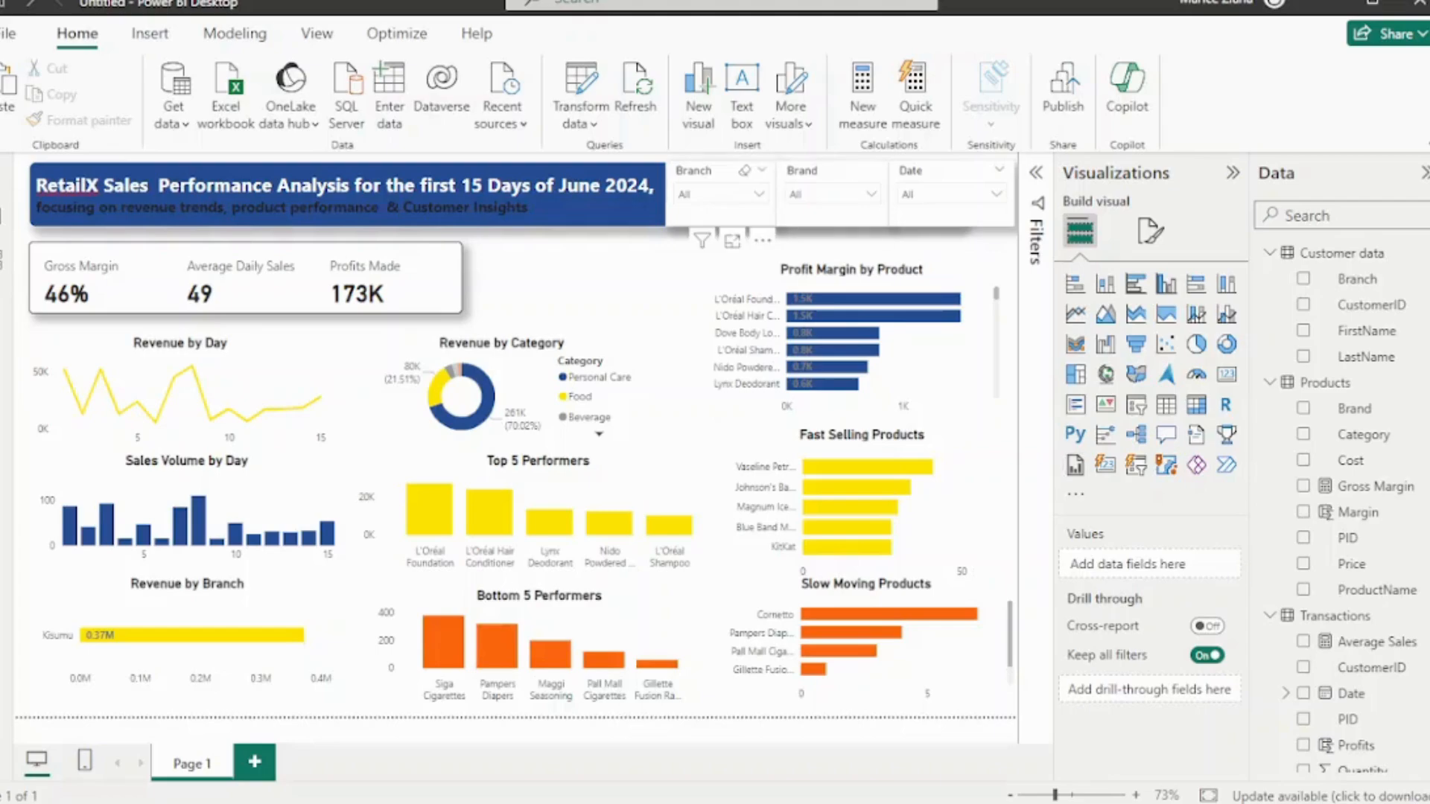
Rename the Branch slicer's field for this visual as "Filter by Branch"
{"action": "left_click", "coordinate": [759, 194]}
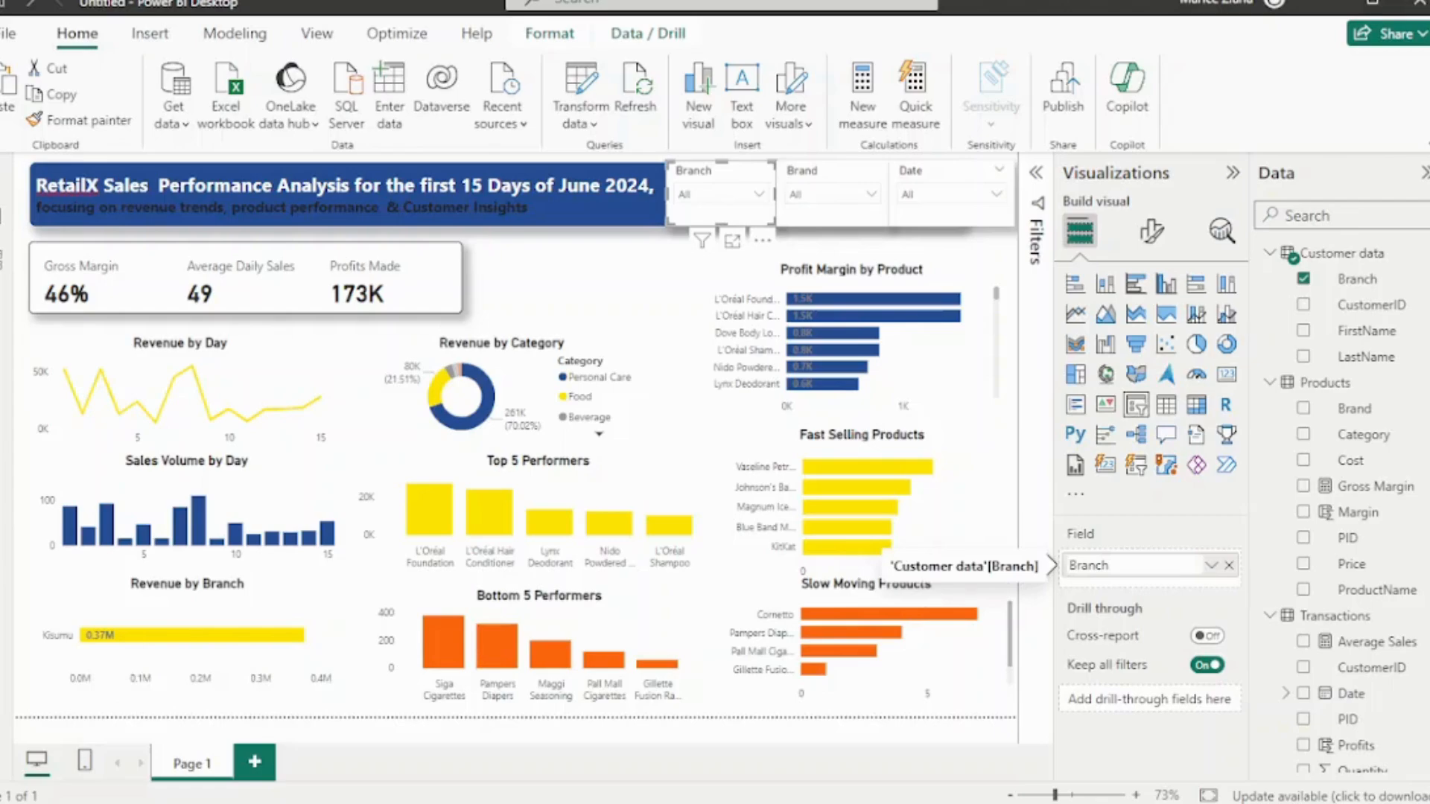
{"action": "type", "text": "Filte"}
{"action": "type", "text": "r by"}
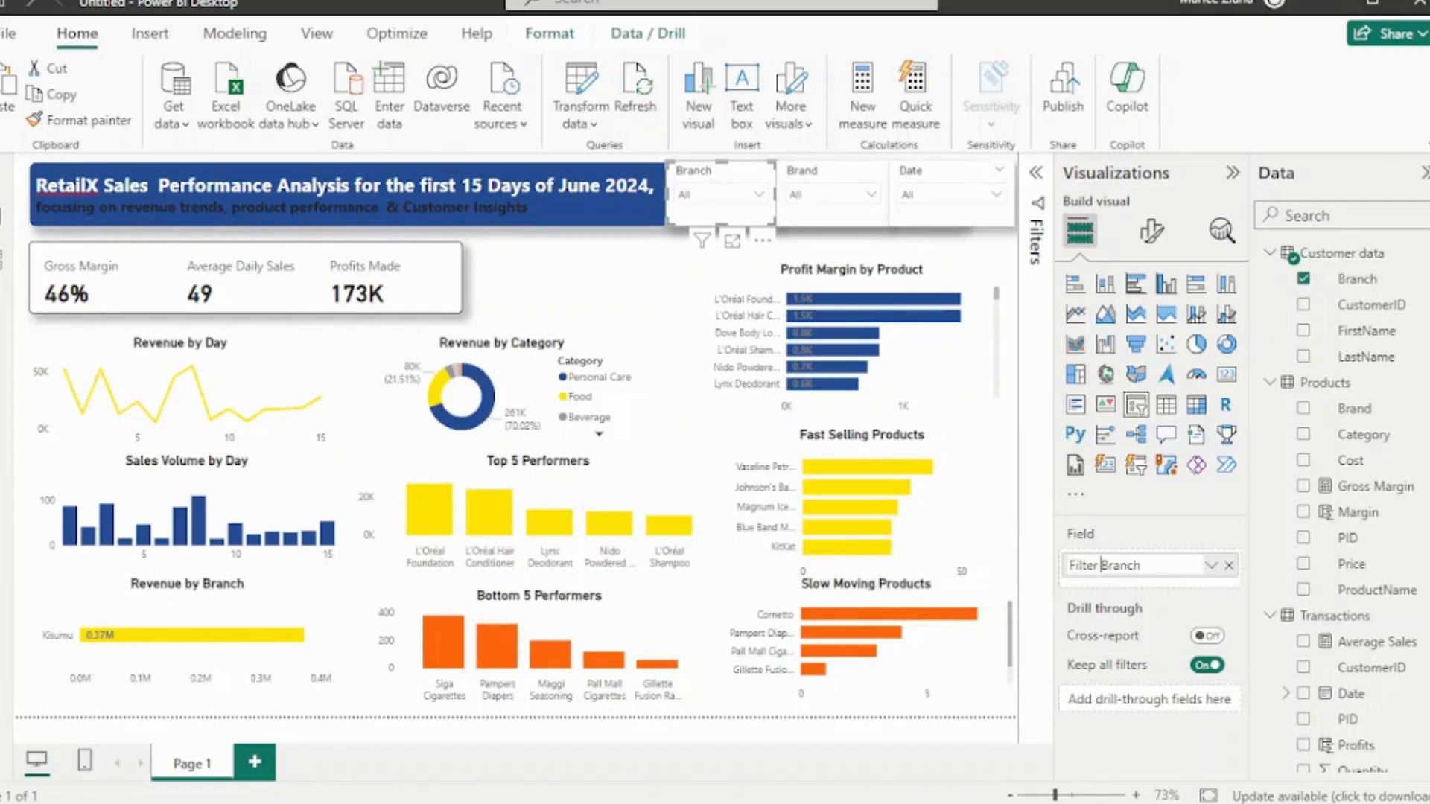
{"action": "key", "text": "Return"}
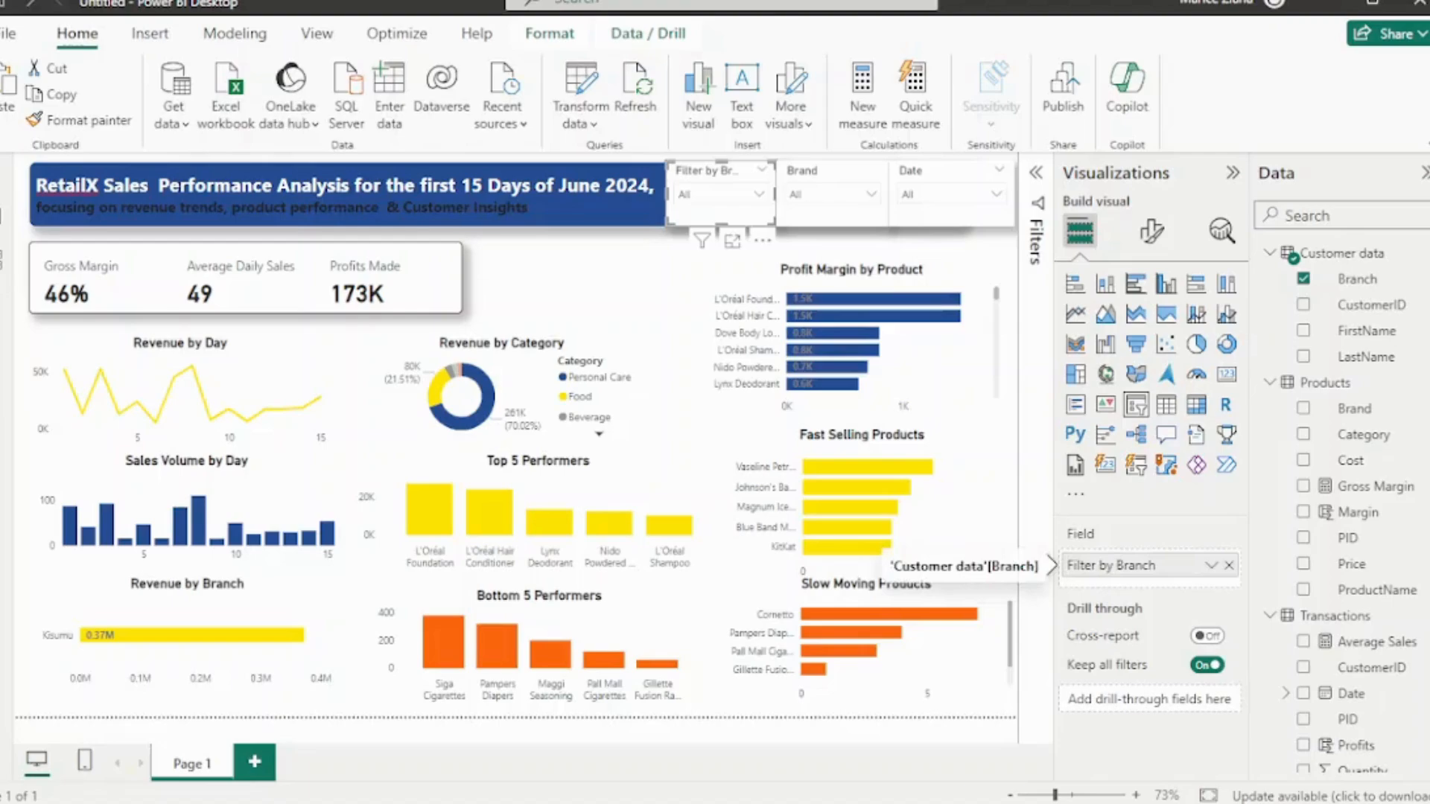
Rename the Brand slicer's field for this visual as "Filter by Brand"
{"action": "left_click", "coordinate": [855, 173]}
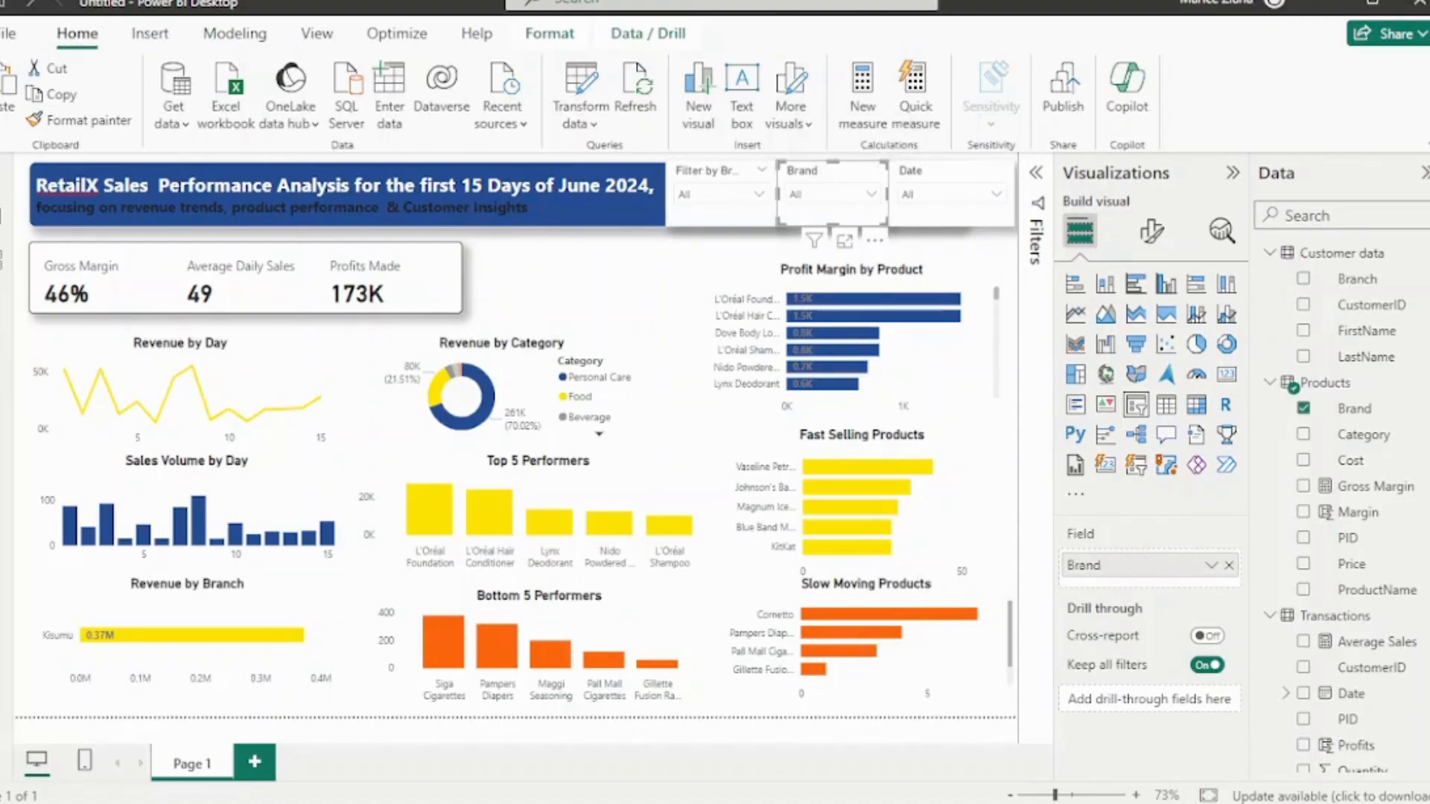
{"action": "double_click", "coordinate": [1084, 565]}
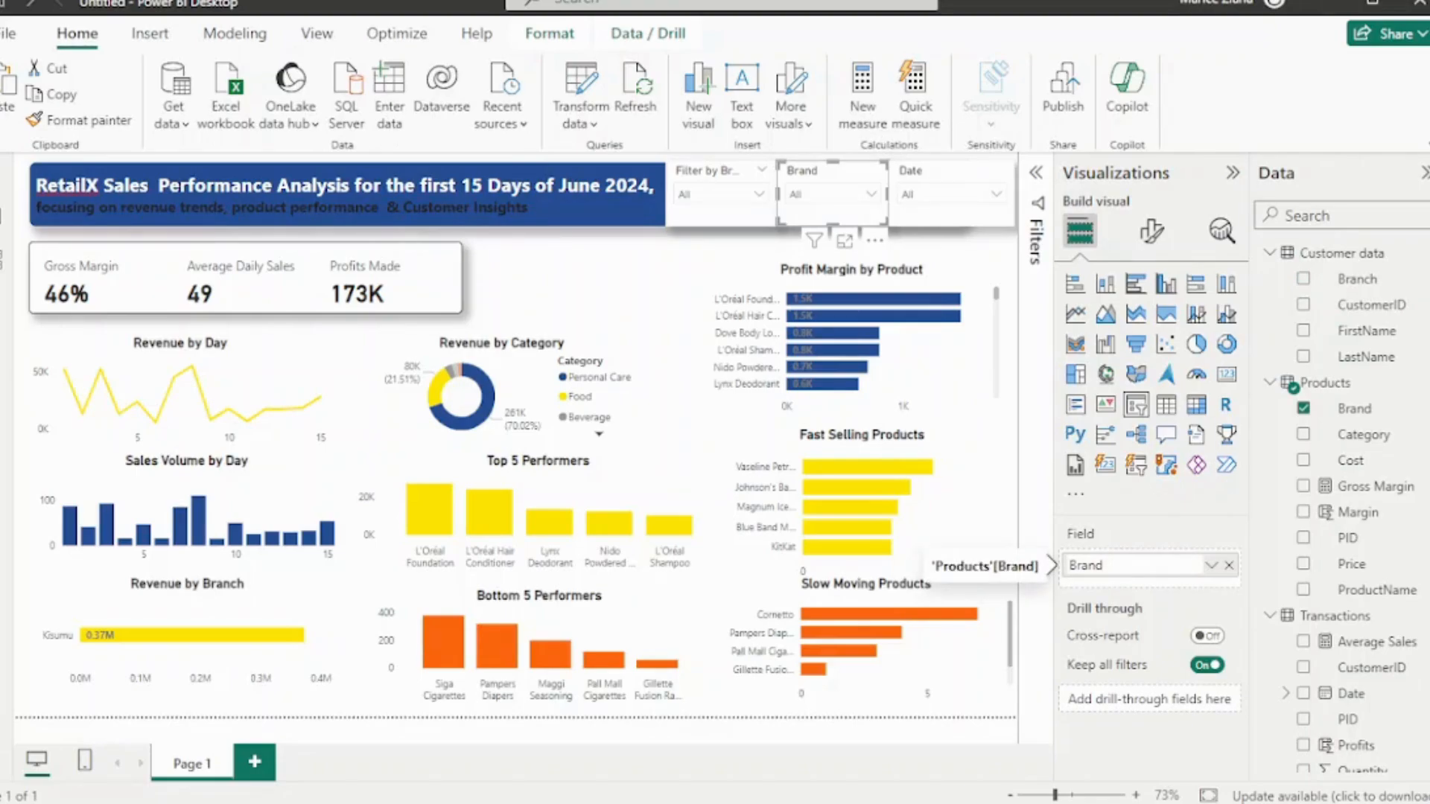
{"action": "type", "text": "Filter b"}
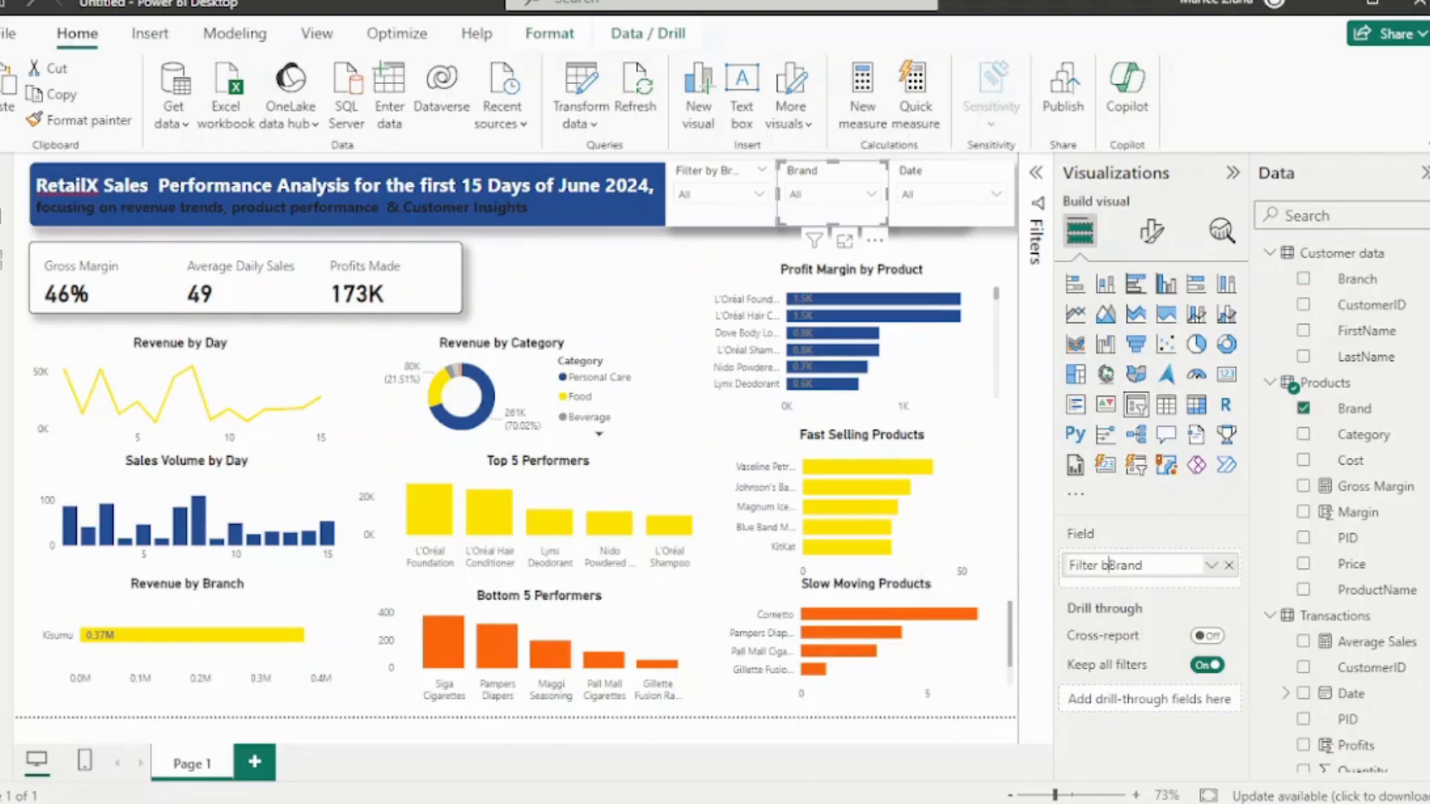
{"action": "type", "text": "y"}
{"action": "key", "text": "Return"}
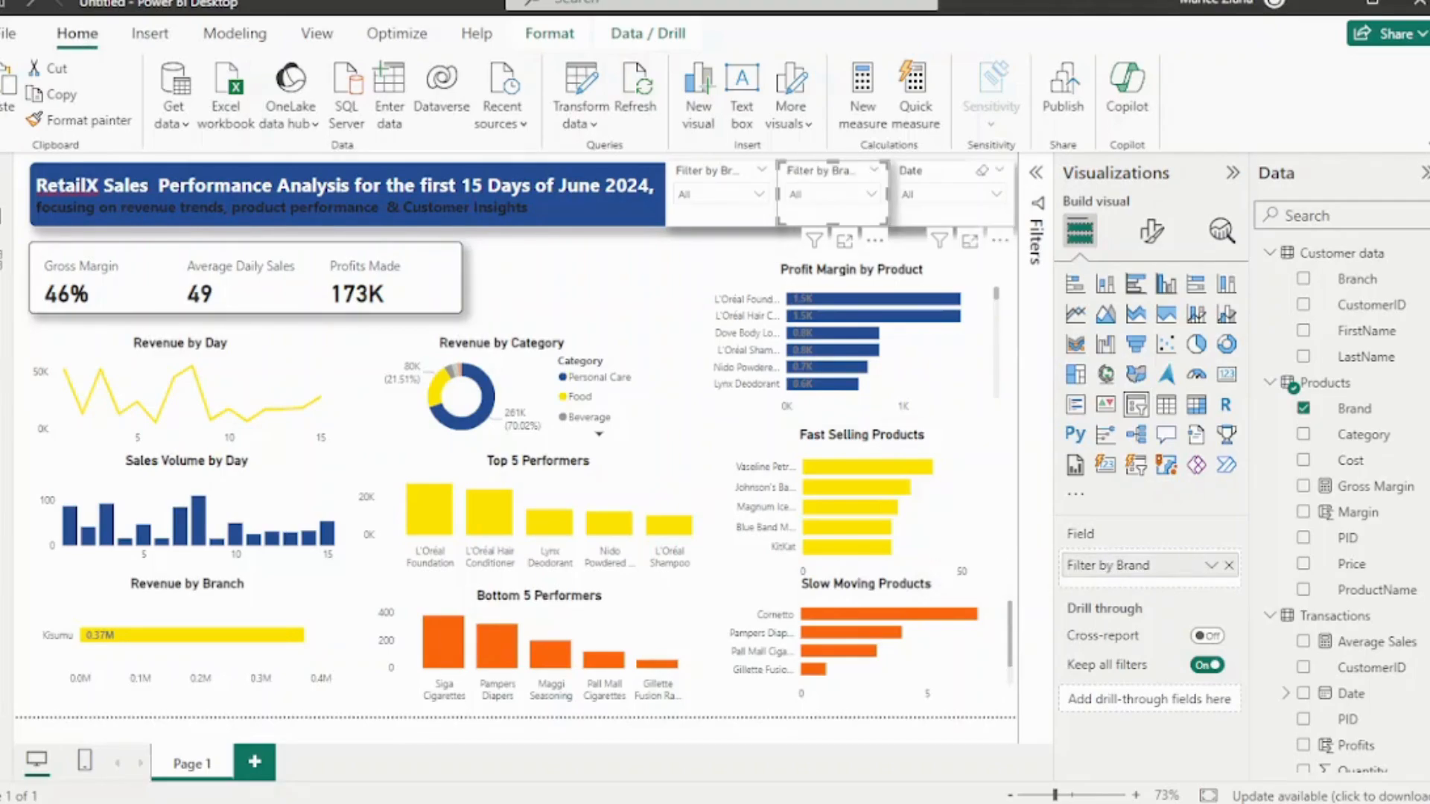
Rename the Date slicer's field for this visual as "Filter by Date"
{"action": "left_click", "coordinate": [951, 211]}
{"action": "double_click", "coordinate": [1107, 566]}
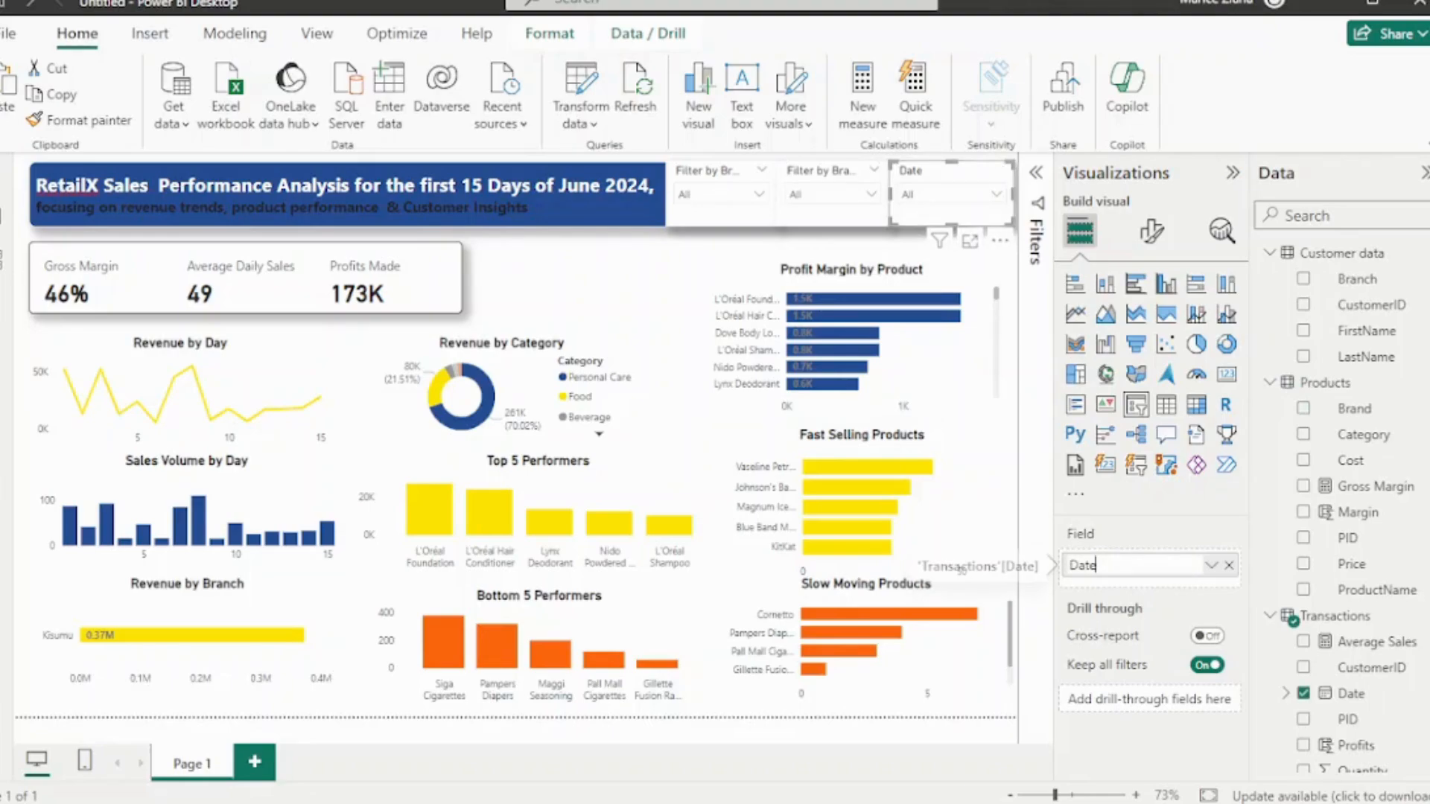
{"action": "key", "text": "Home"}
{"action": "type", "text": "Fi"}
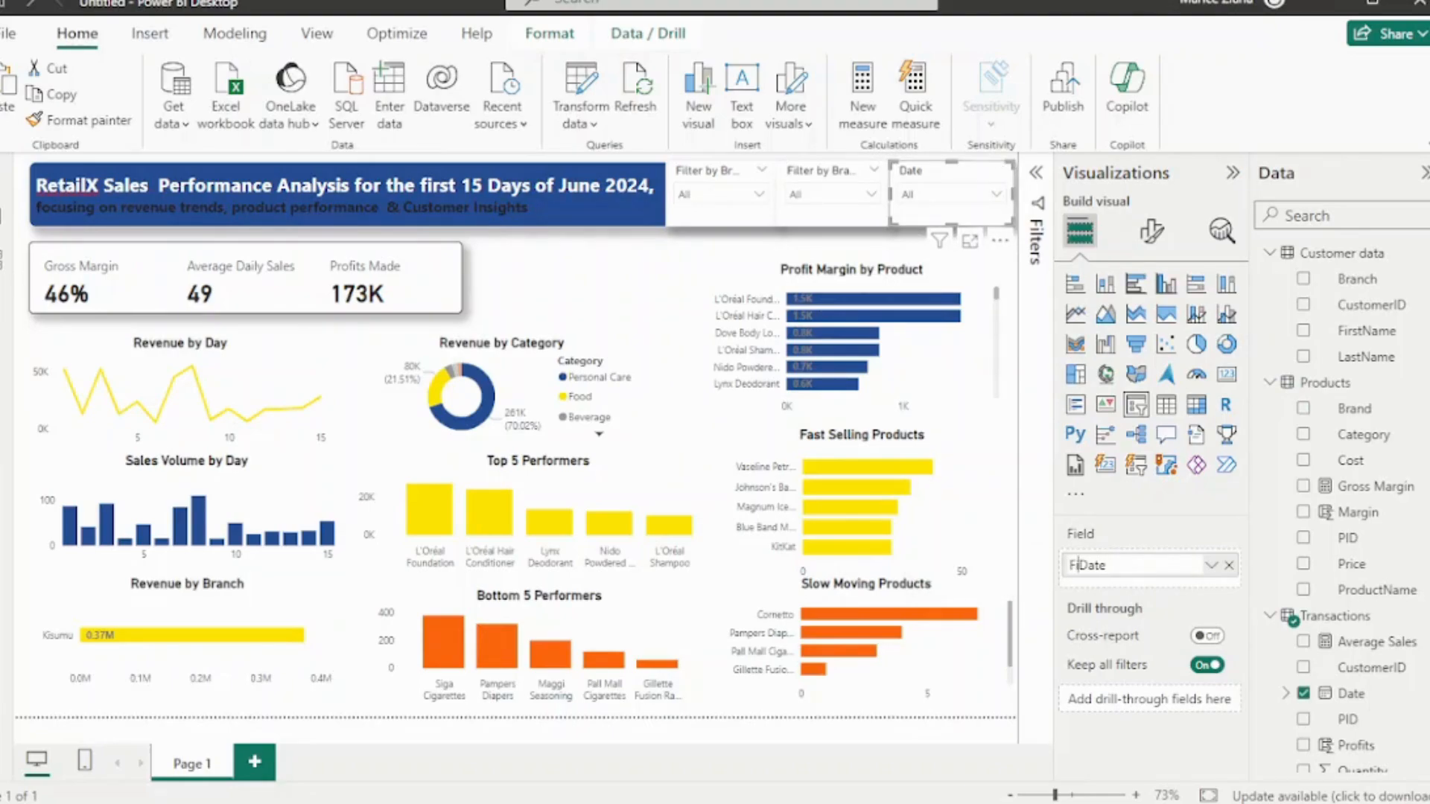
{"action": "type", "text": "lter by"}
{"action": "key", "text": "Return"}
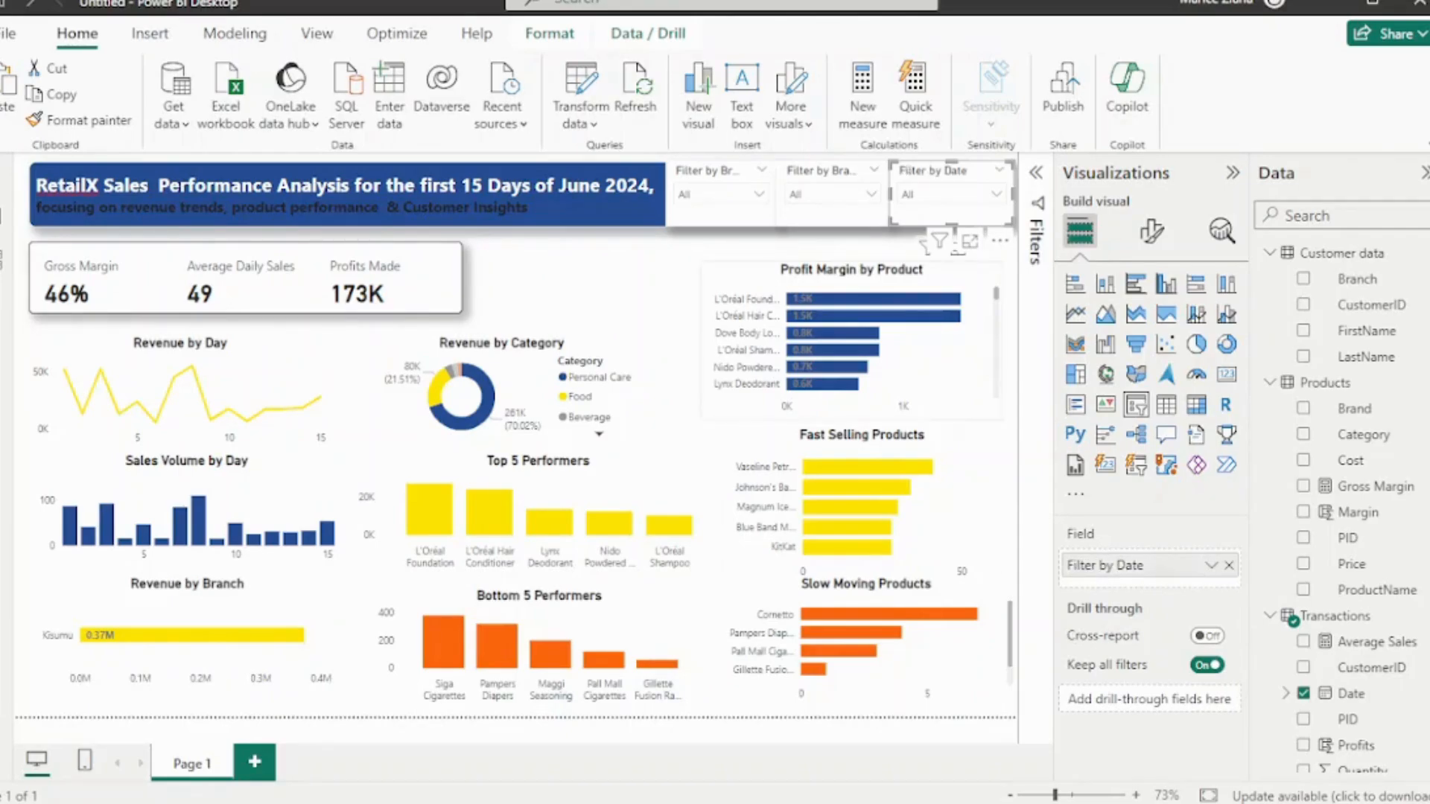
{"action": "mouse_move", "coordinate": [940, 211]}
{"action": "left_mouse_down"}
{"action": "mouse_move", "coordinate": [925, 212]}
{"action": "mouse_move", "coordinate": [941, 211]}
{"action": "left_mouse_up"}
{"action": "left_click", "coordinate": [584, 282]}
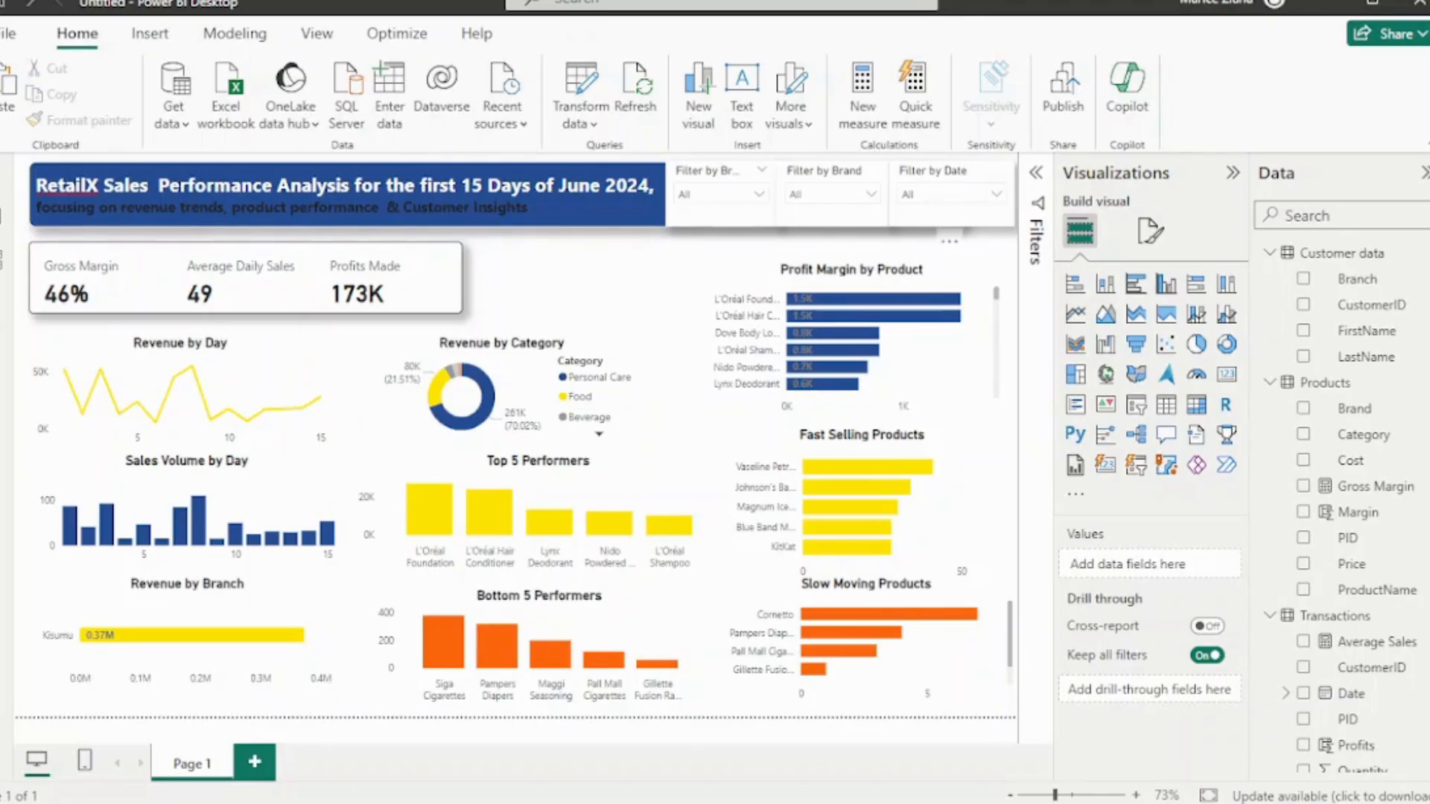
Set the font colour of the banner's second line, "focusing on revenue trends, product performance & Customer Insights", to yellow
{"action": "left_click", "coordinate": [37, 207]}
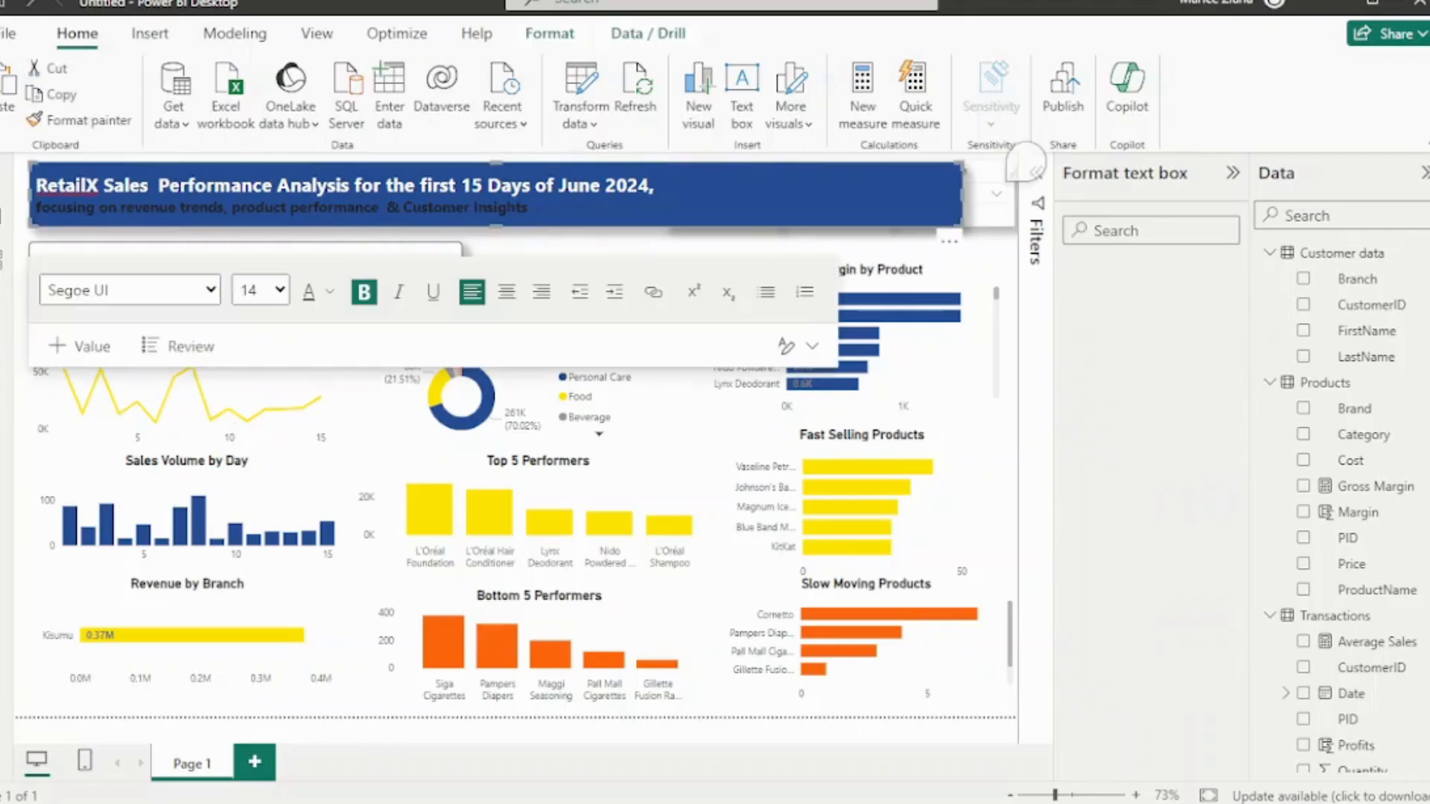
{"action": "left_click_drag", "start_coordinate": [37, 207], "coordinate": [527, 208]}
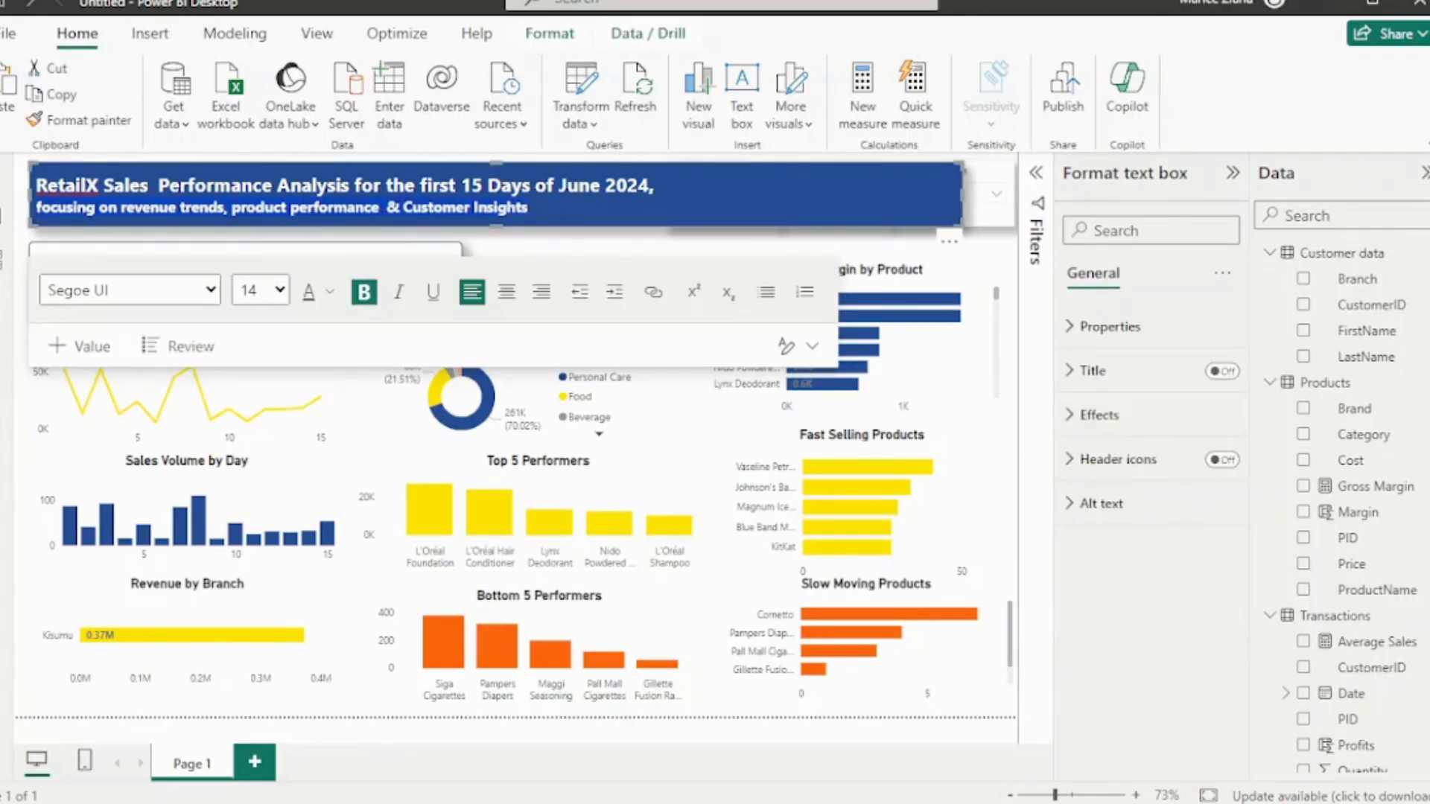
{"action": "left_click", "coordinate": [330, 292]}
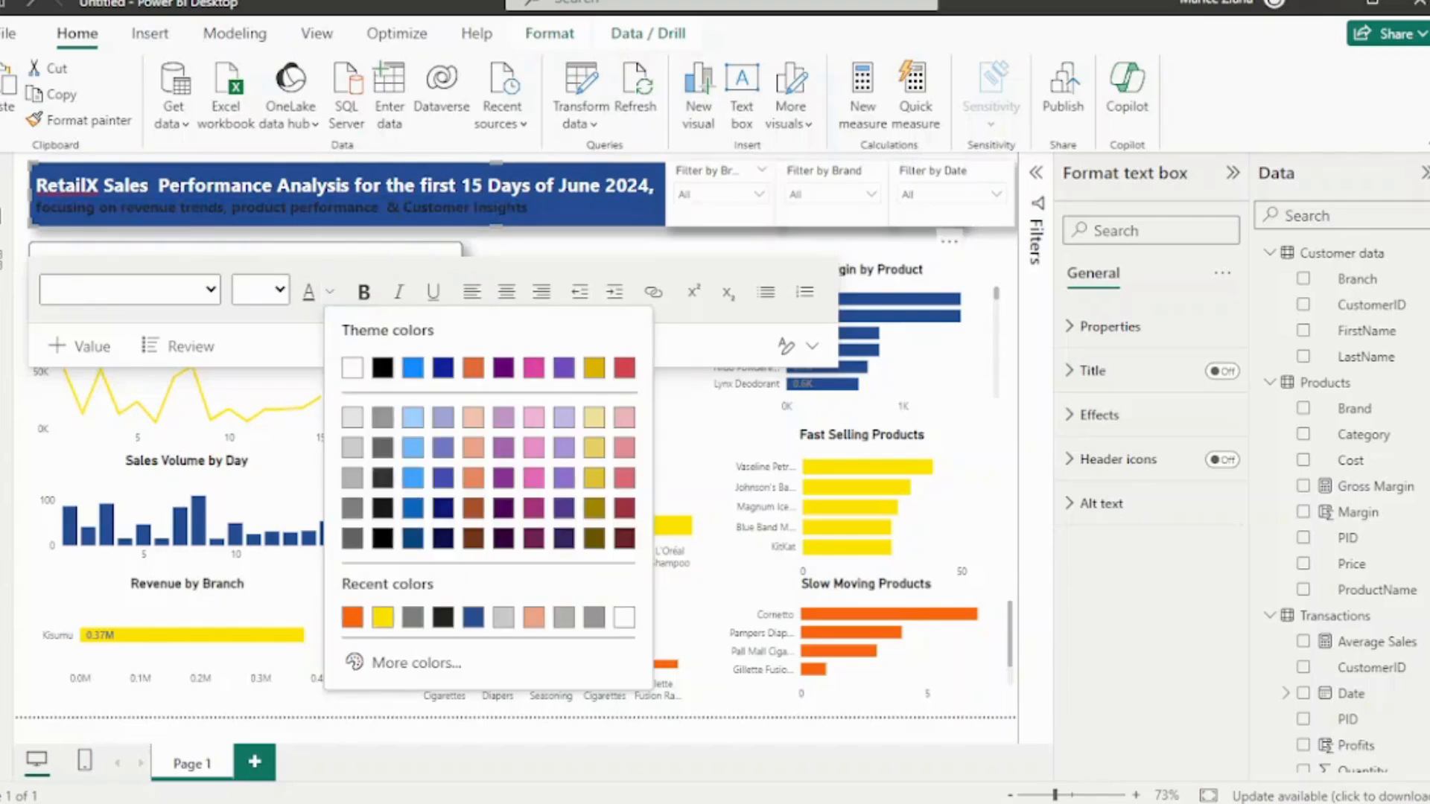
{"action": "left_click", "coordinate": [624, 617]}
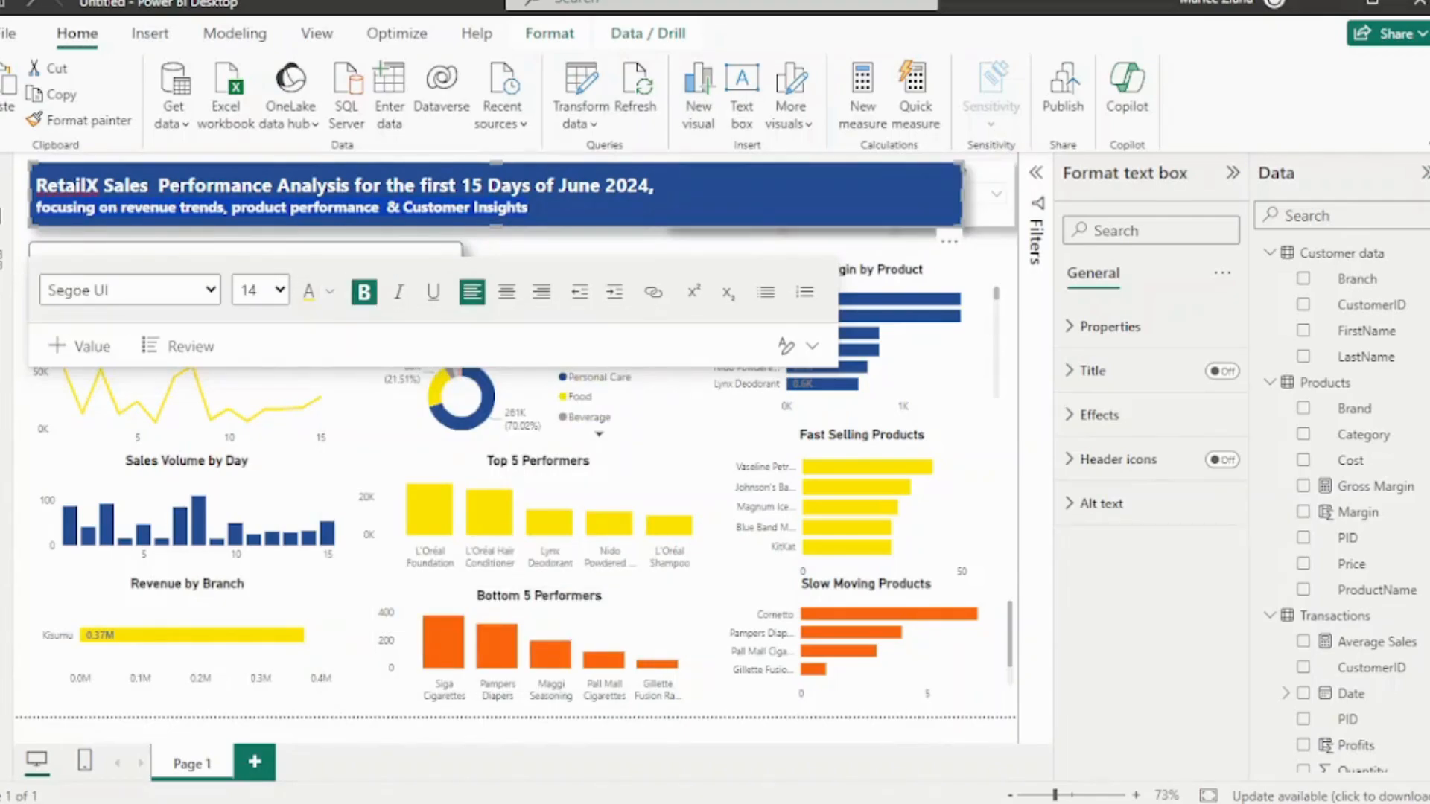
{"action": "left_click", "coordinate": [624, 730]}
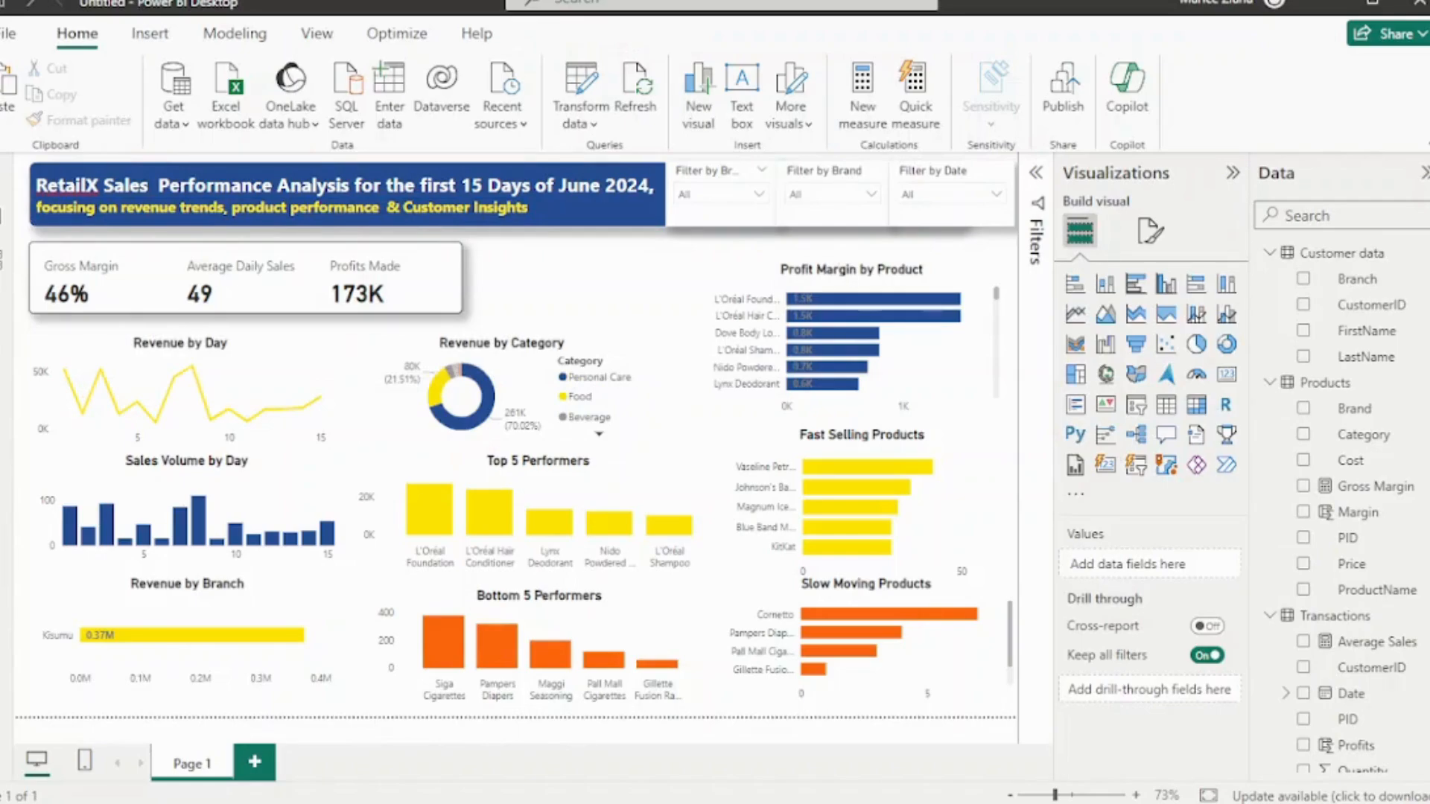
Switch to the nexproretail report and filter its Sales Analysis page by branch Kisumu and brand Cadbury
{"action": "mouse_move", "coordinate": [1428, 283]}
{"action": "key", "text": "ctrl+F1"}
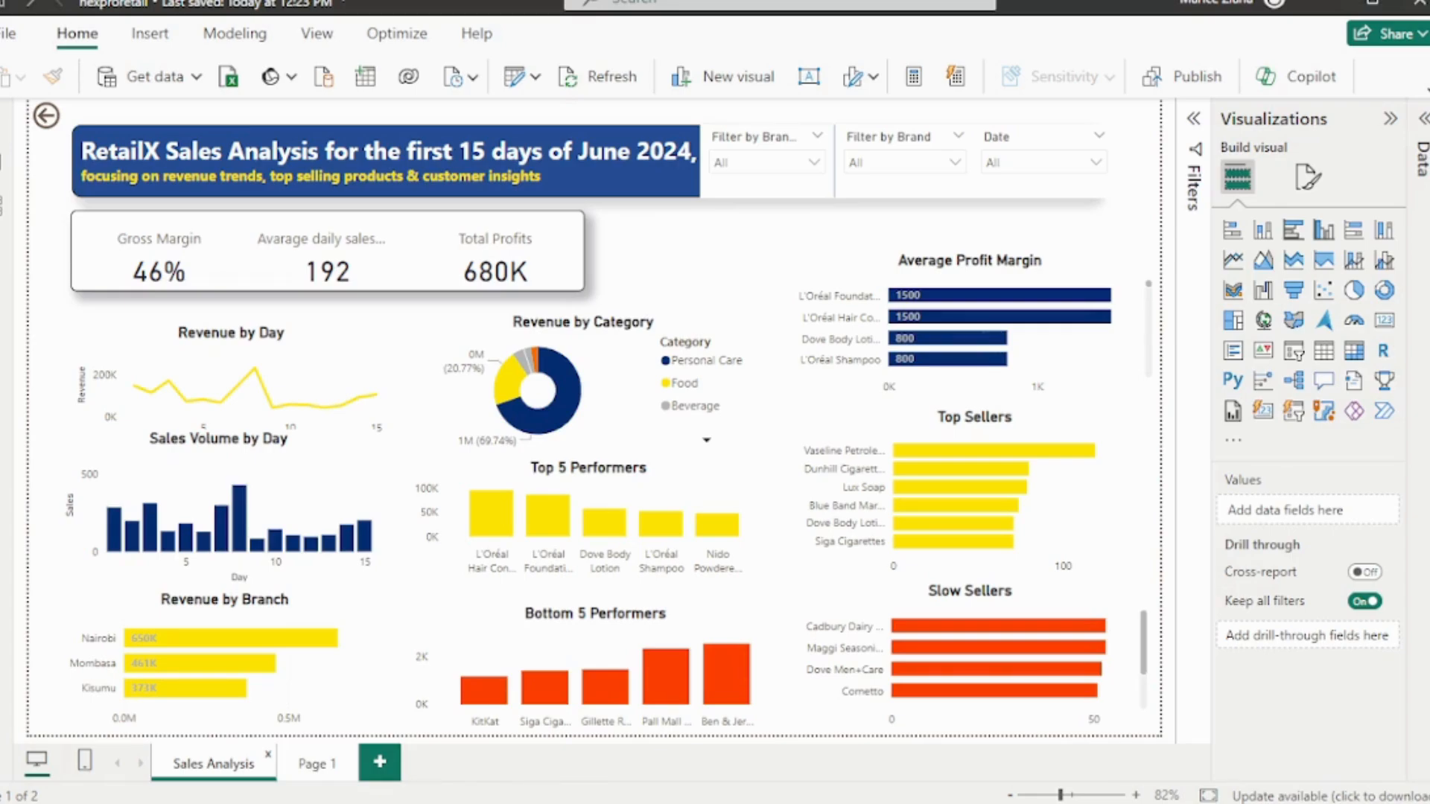
{"action": "left_click", "coordinate": [814, 162]}
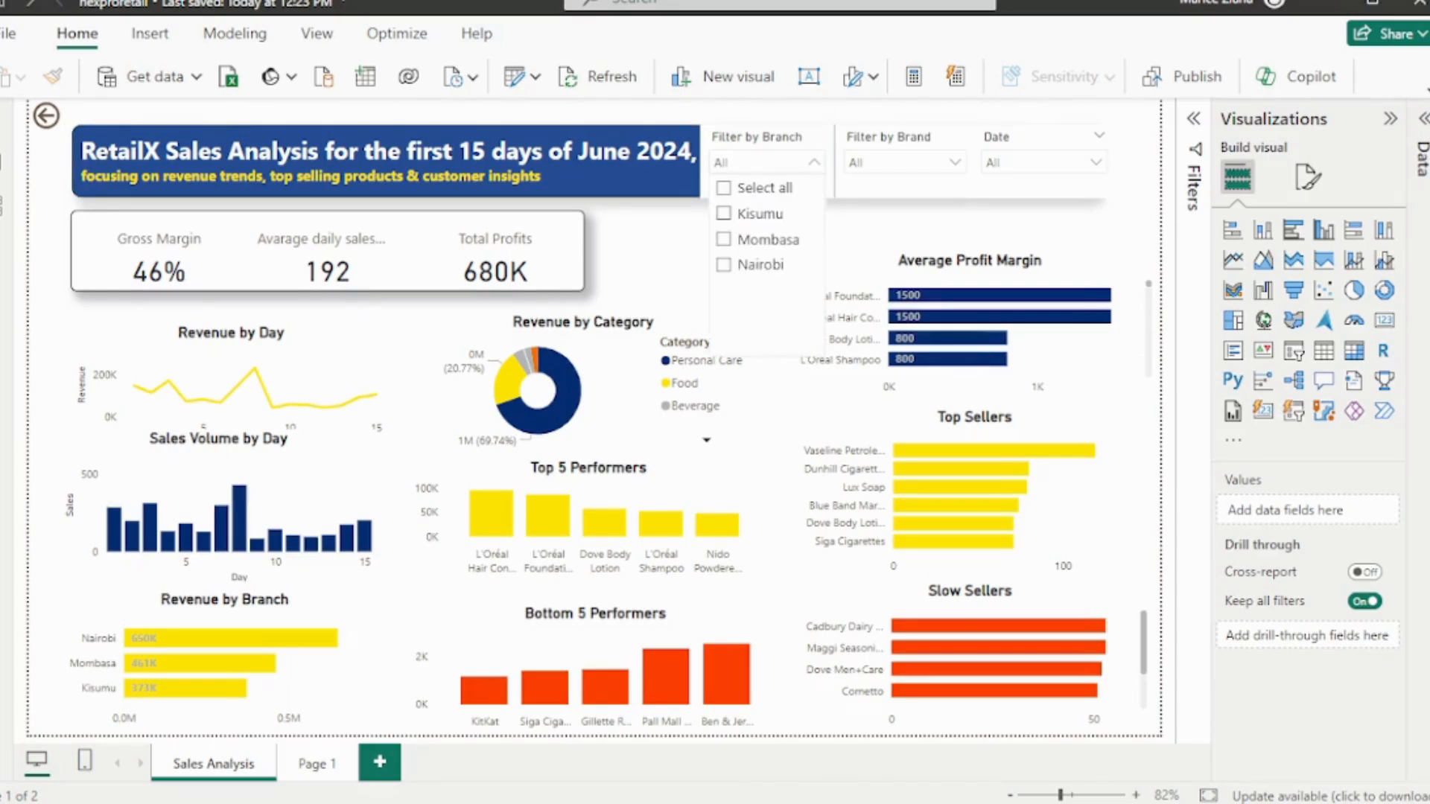
{"action": "left_click", "coordinate": [723, 214]}
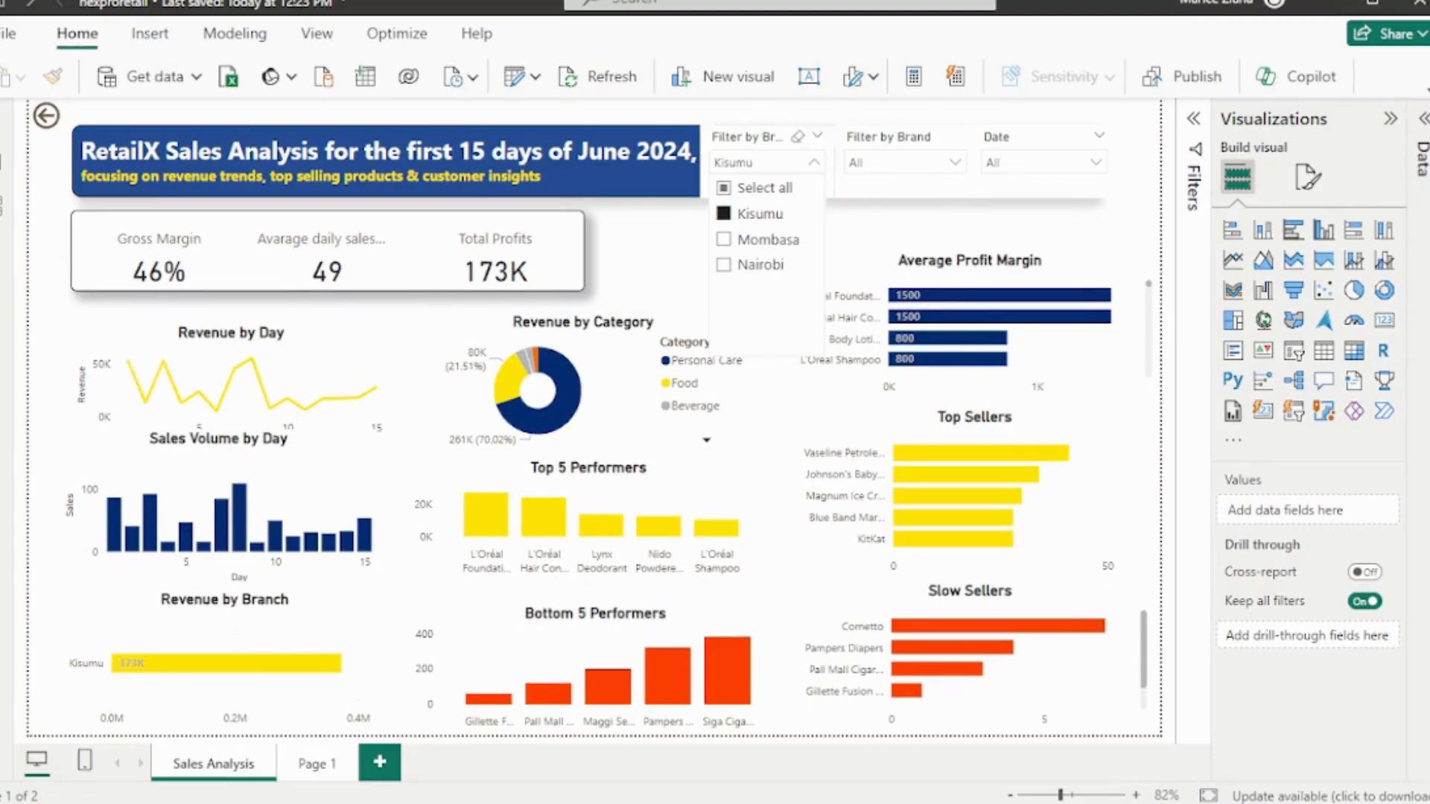
{"action": "left_click", "coordinate": [954, 163]}
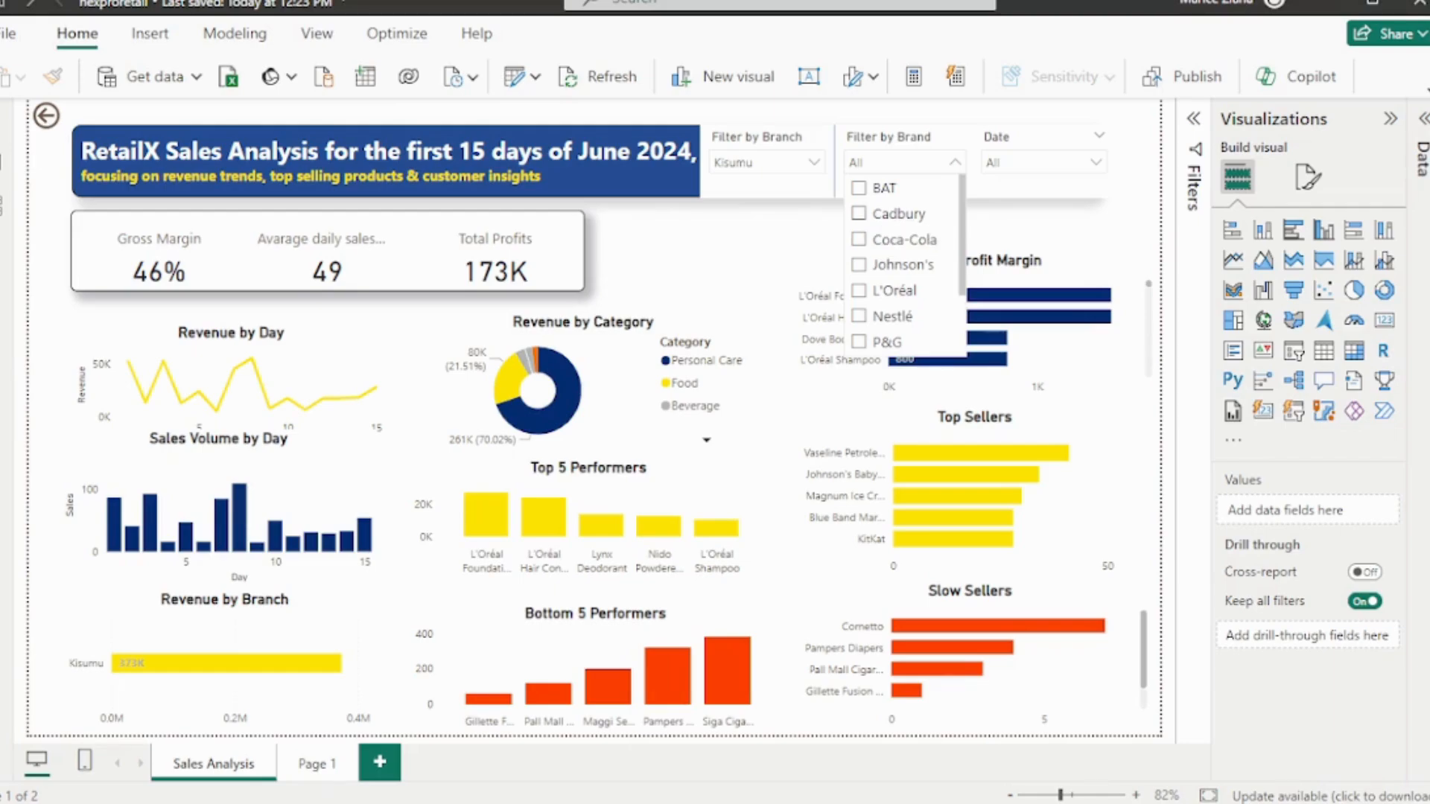
{"action": "left_click", "coordinate": [859, 213]}
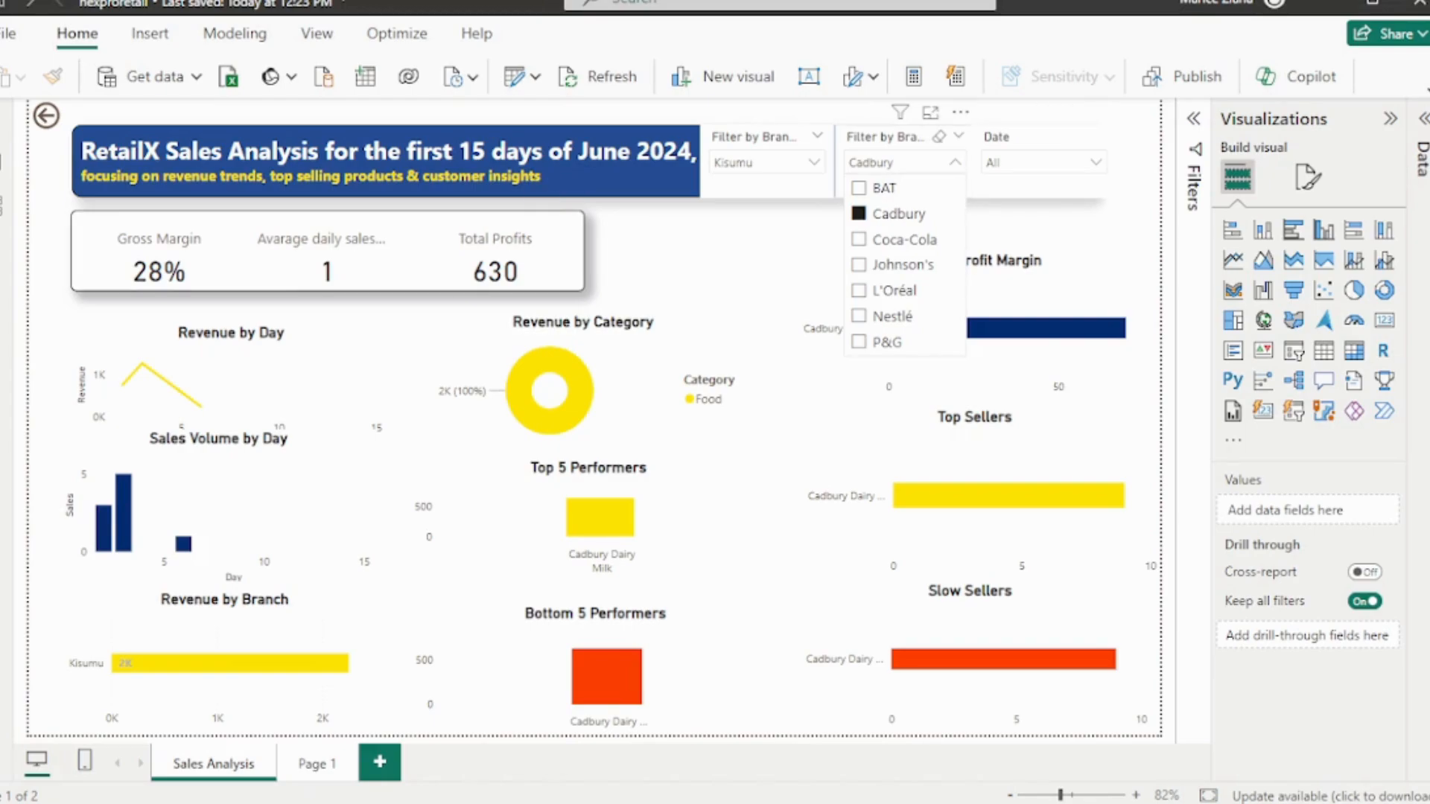
Clear the selections in the Brand and Branch slicers
{"action": "left_click", "coordinate": [955, 163]}
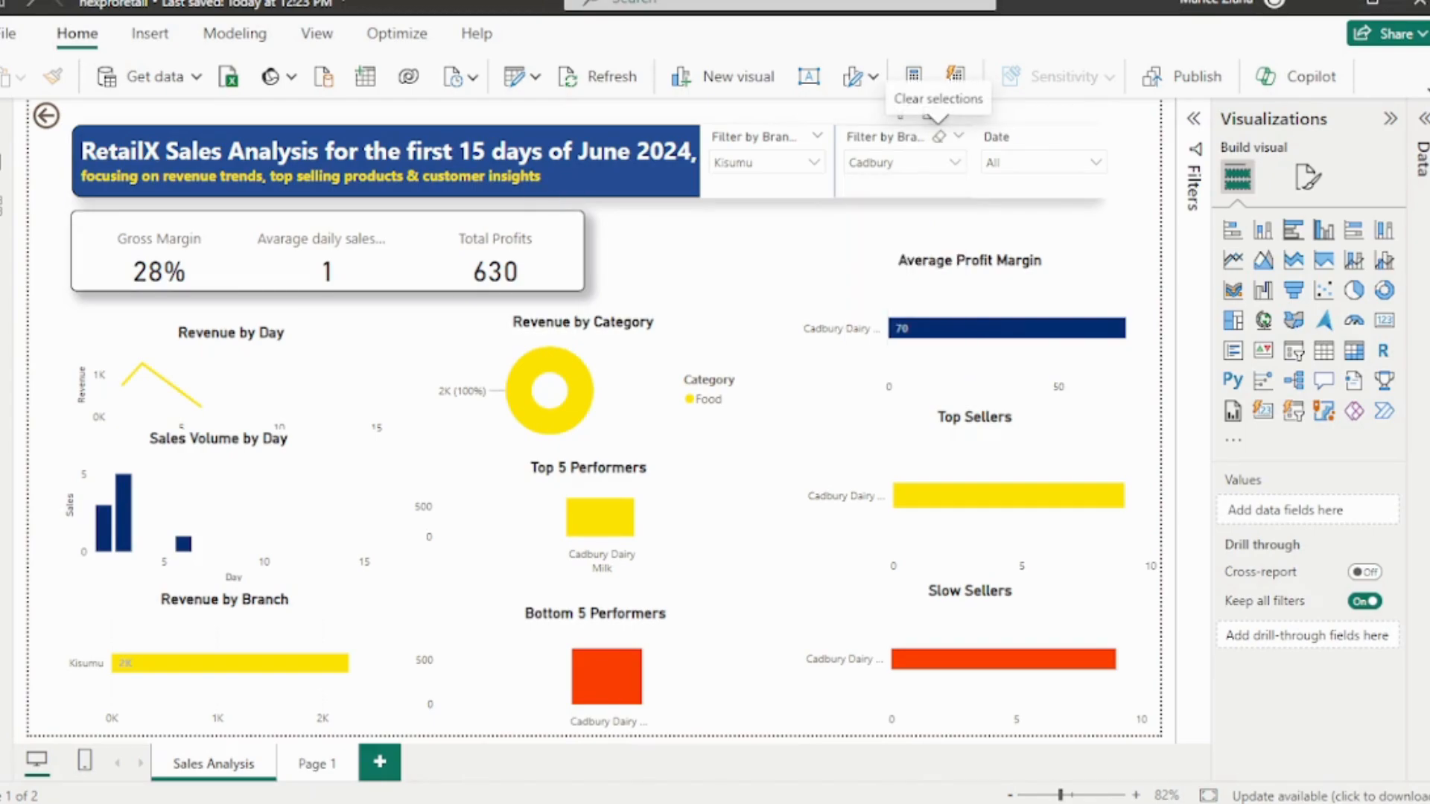
{"action": "left_click", "coordinate": [939, 136]}
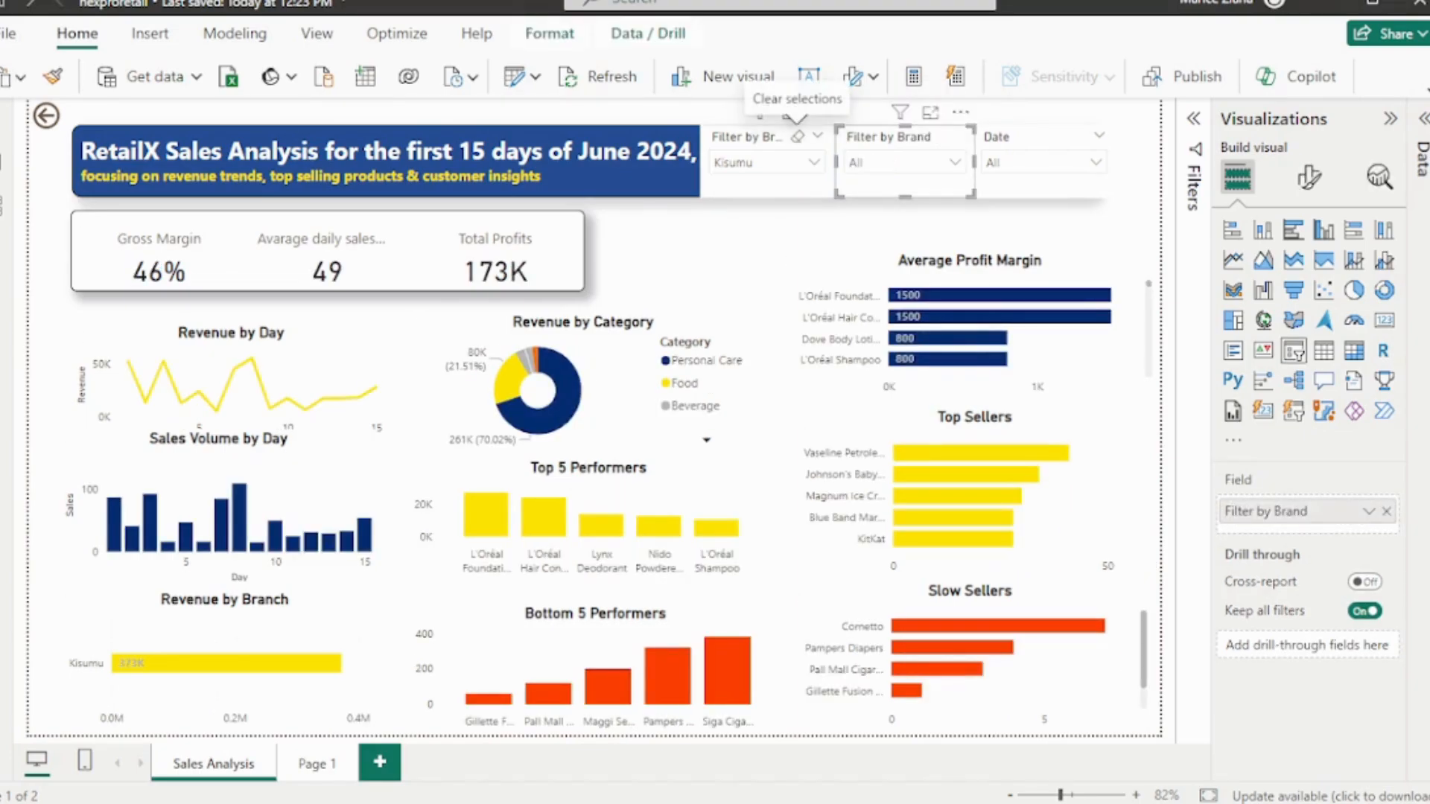
{"action": "left_click", "coordinate": [797, 137]}
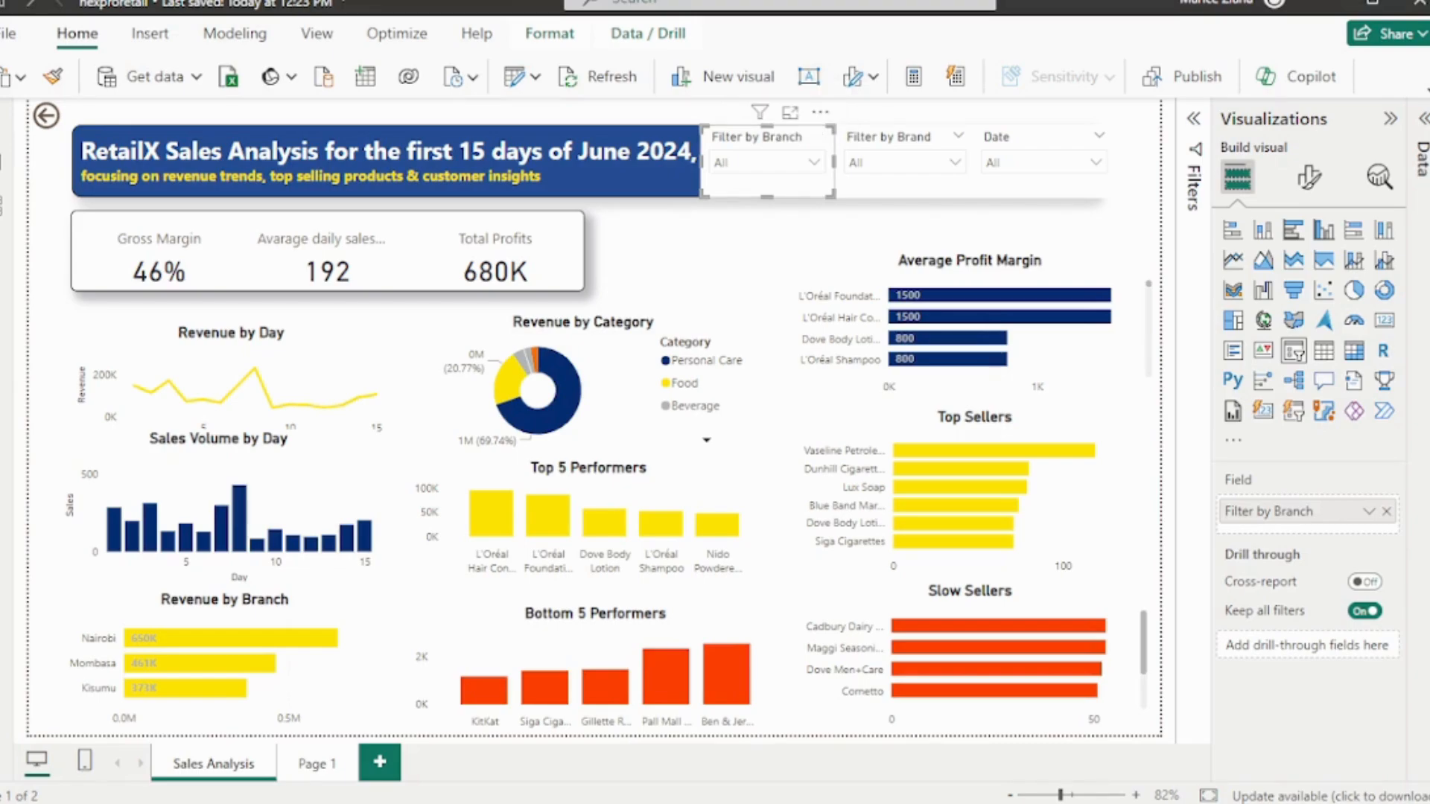
Examine the written insights on Page 1 alongside the charts on the Sales Analysis page
{"action": "left_click", "coordinate": [317, 763]}
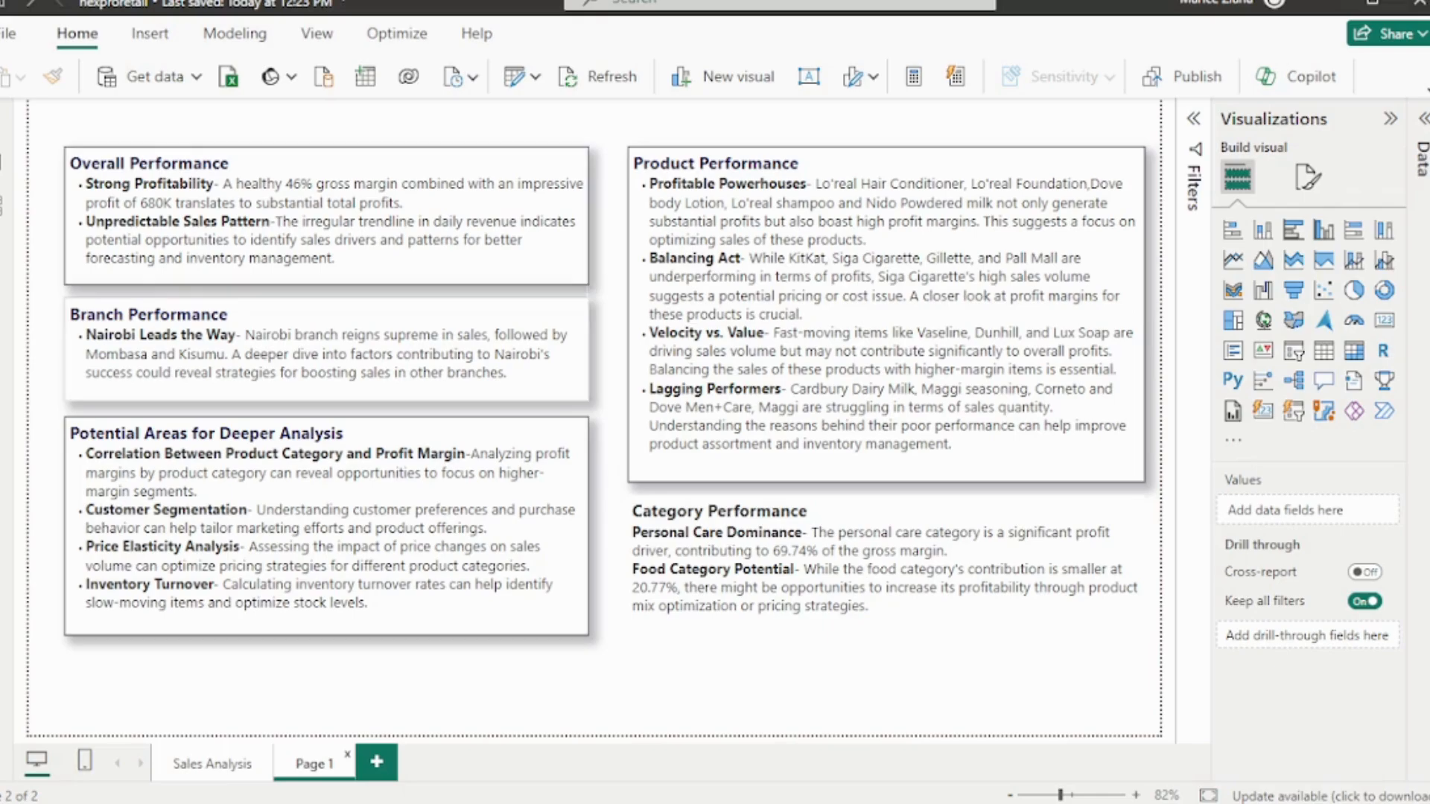
{"action": "left_click", "coordinate": [213, 763]}
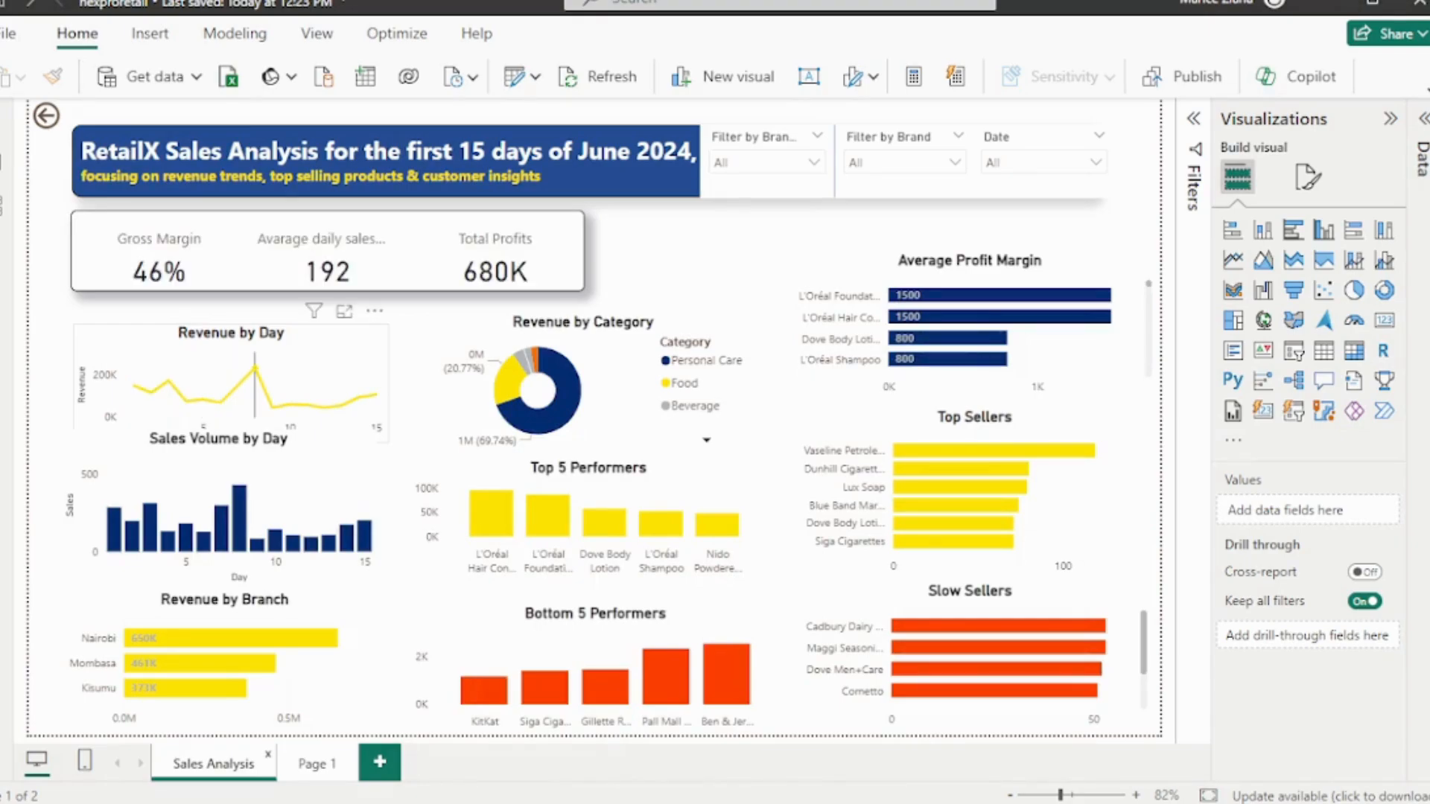
{"action": "mouse_move", "coordinate": [134, 386]}
{"action": "left_click", "coordinate": [316, 763]}
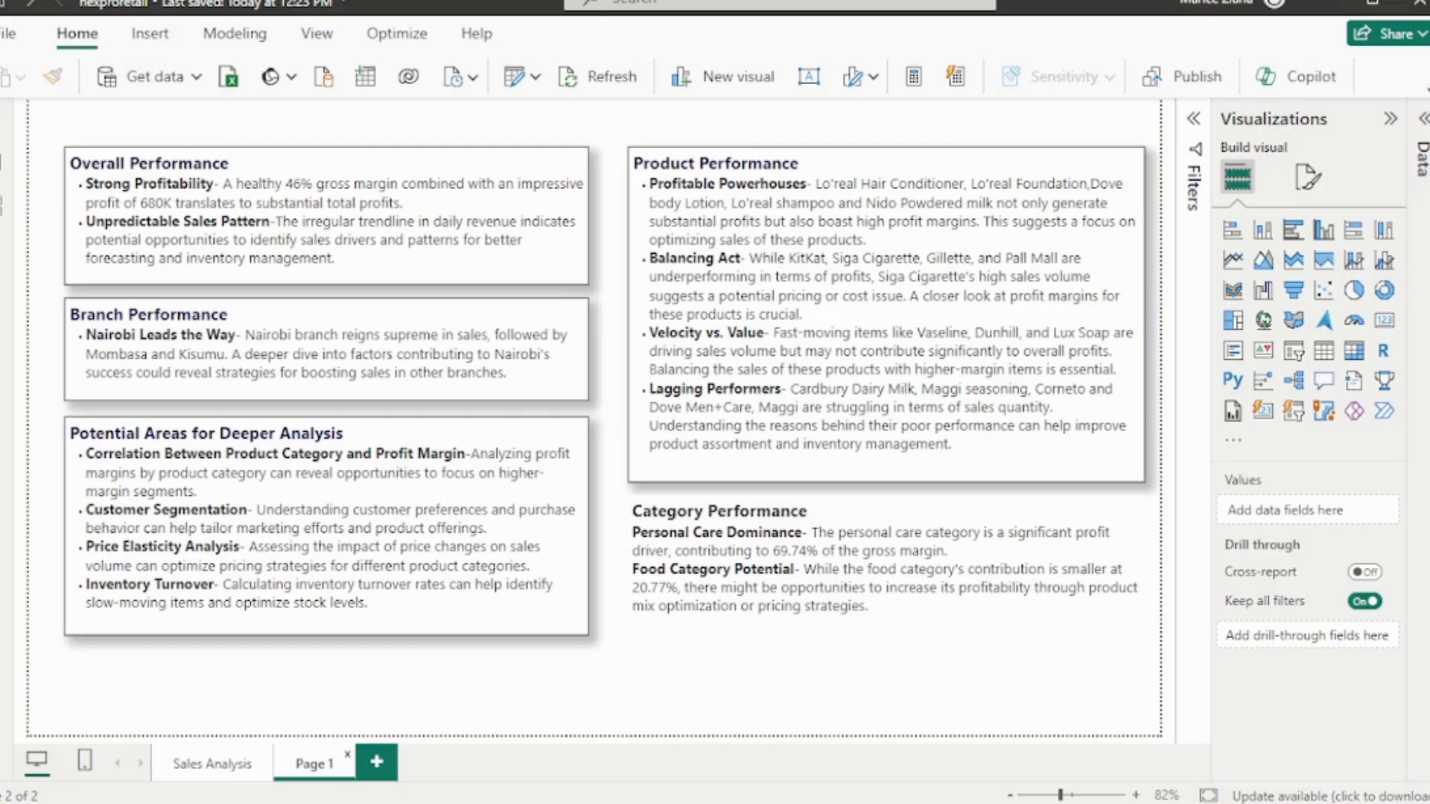
{"action": "left_click", "coordinate": [212, 763]}
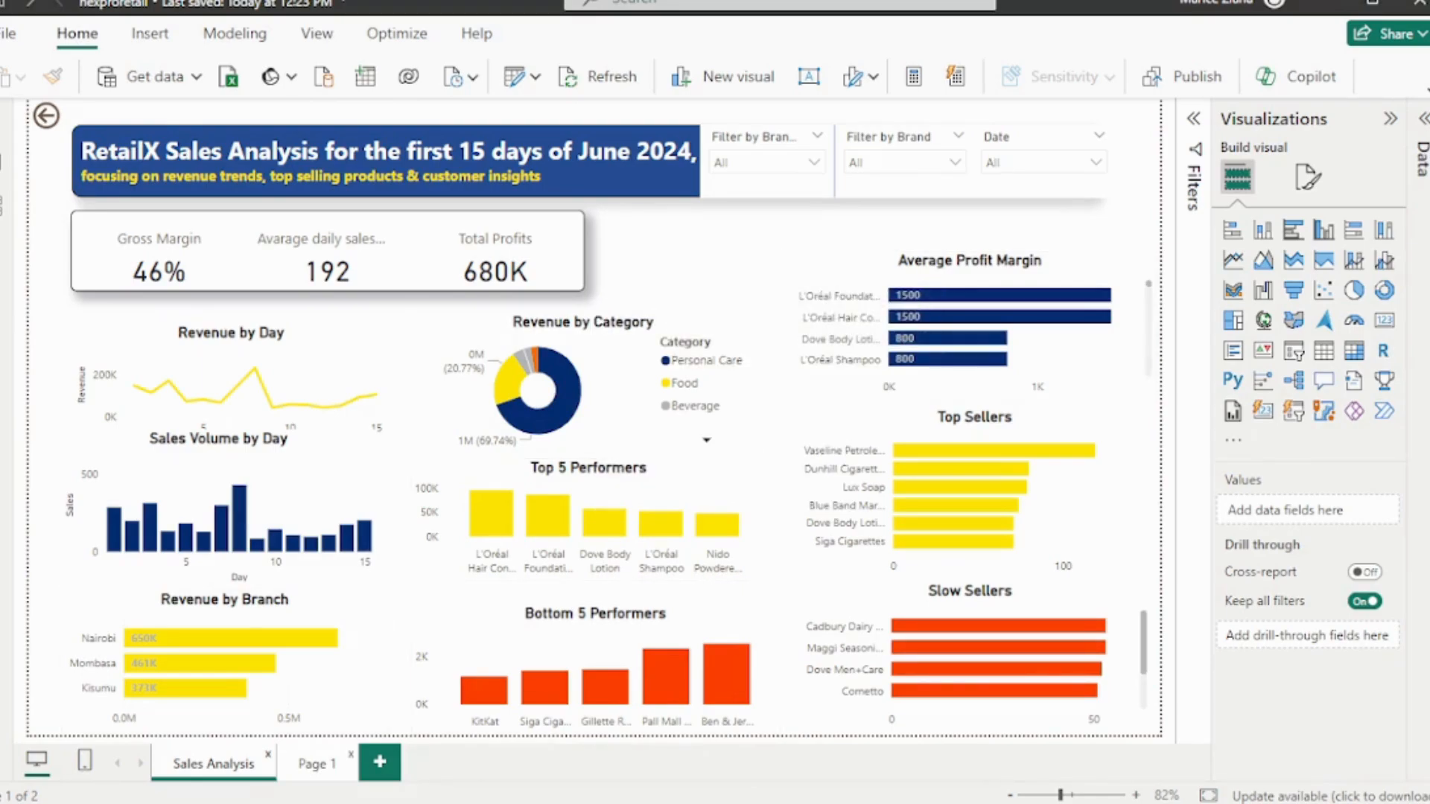
Delete the repeated word "Maggi" after "Dove Men+Care," in the Lagging Performers bullet of the Product Performance text box on Page 1
{"action": "left_click", "coordinate": [318, 763]}
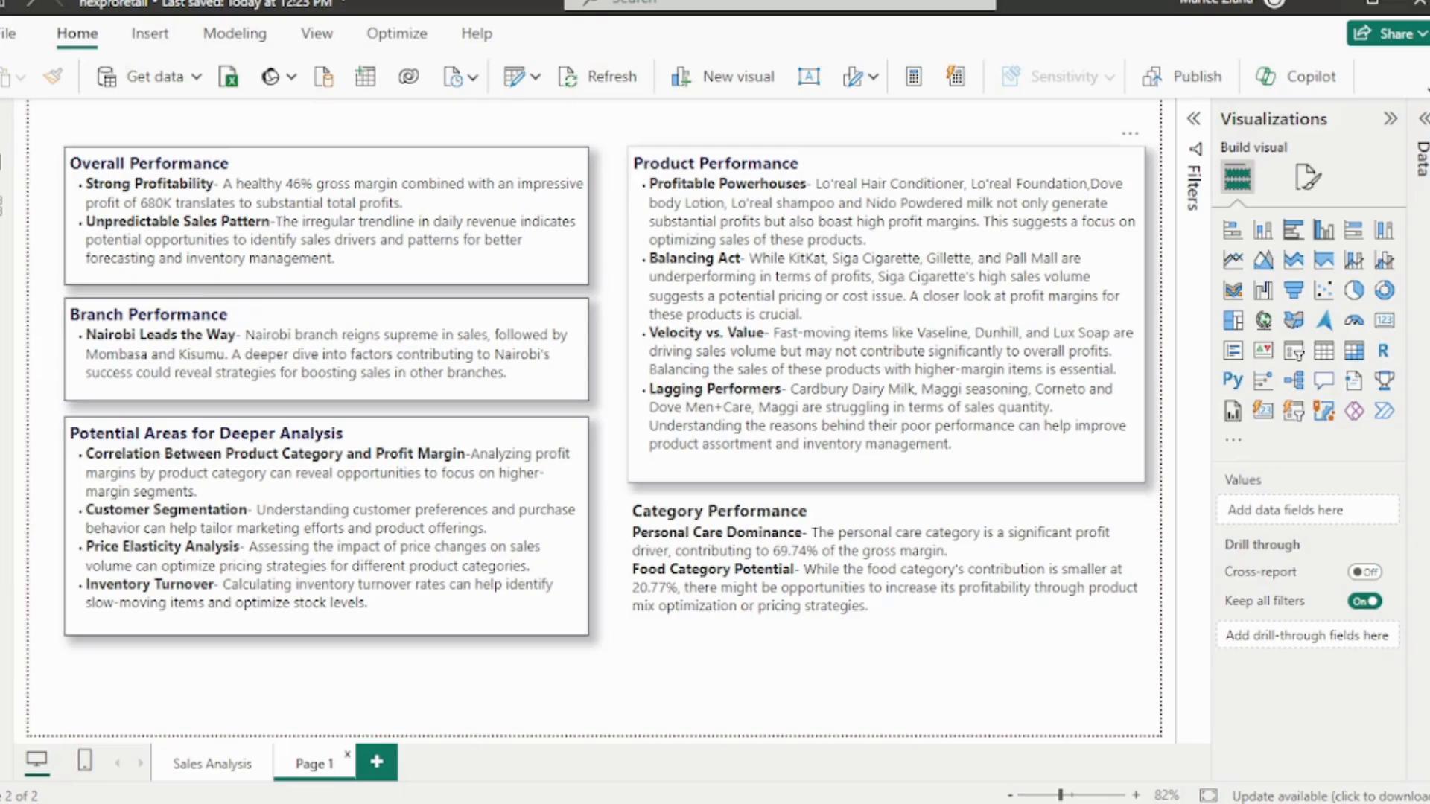
{"action": "left_click_drag", "start_coordinate": [798, 407], "coordinate": [758, 407]}
{"action": "key", "text": "Delete"}
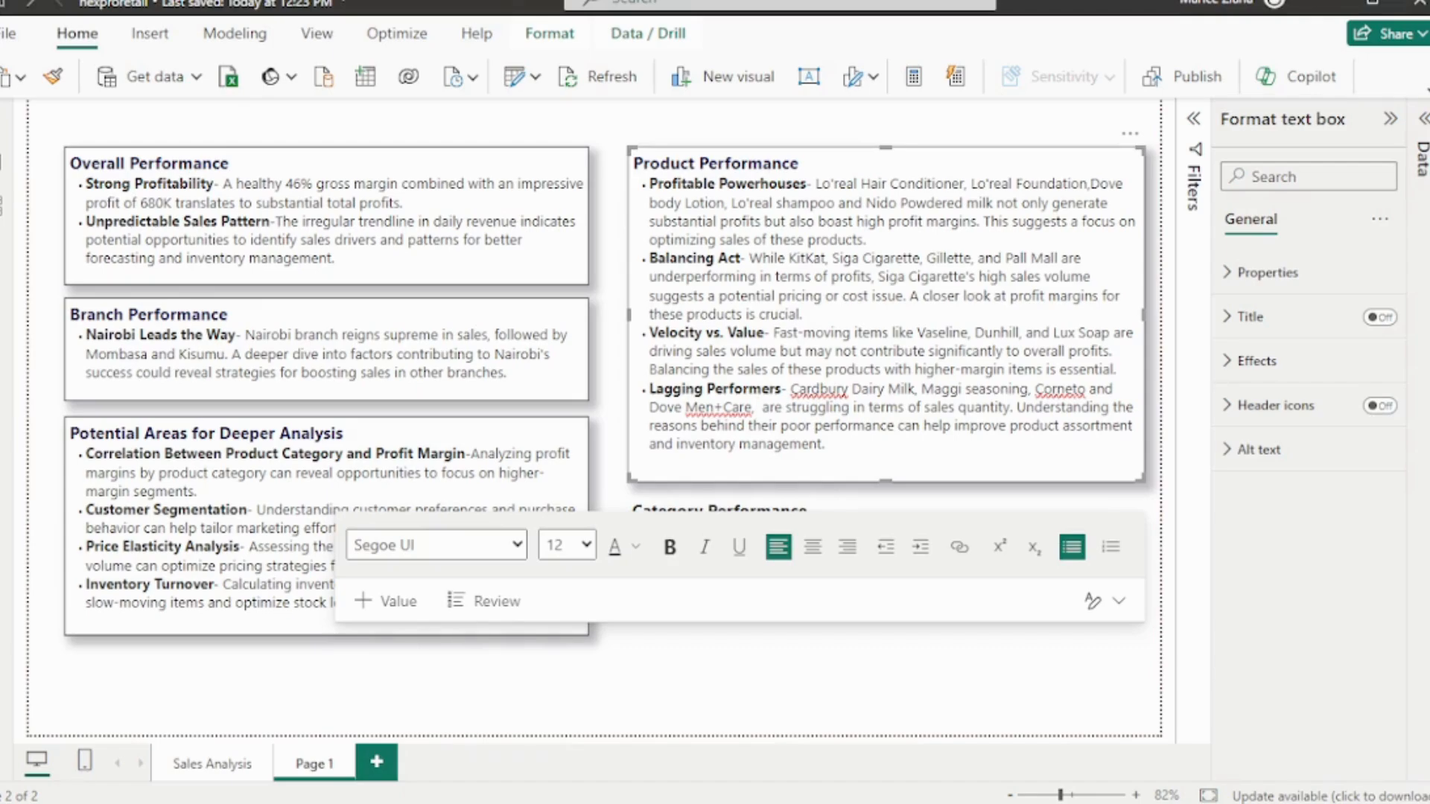
{"action": "left_click", "coordinate": [825, 444]}
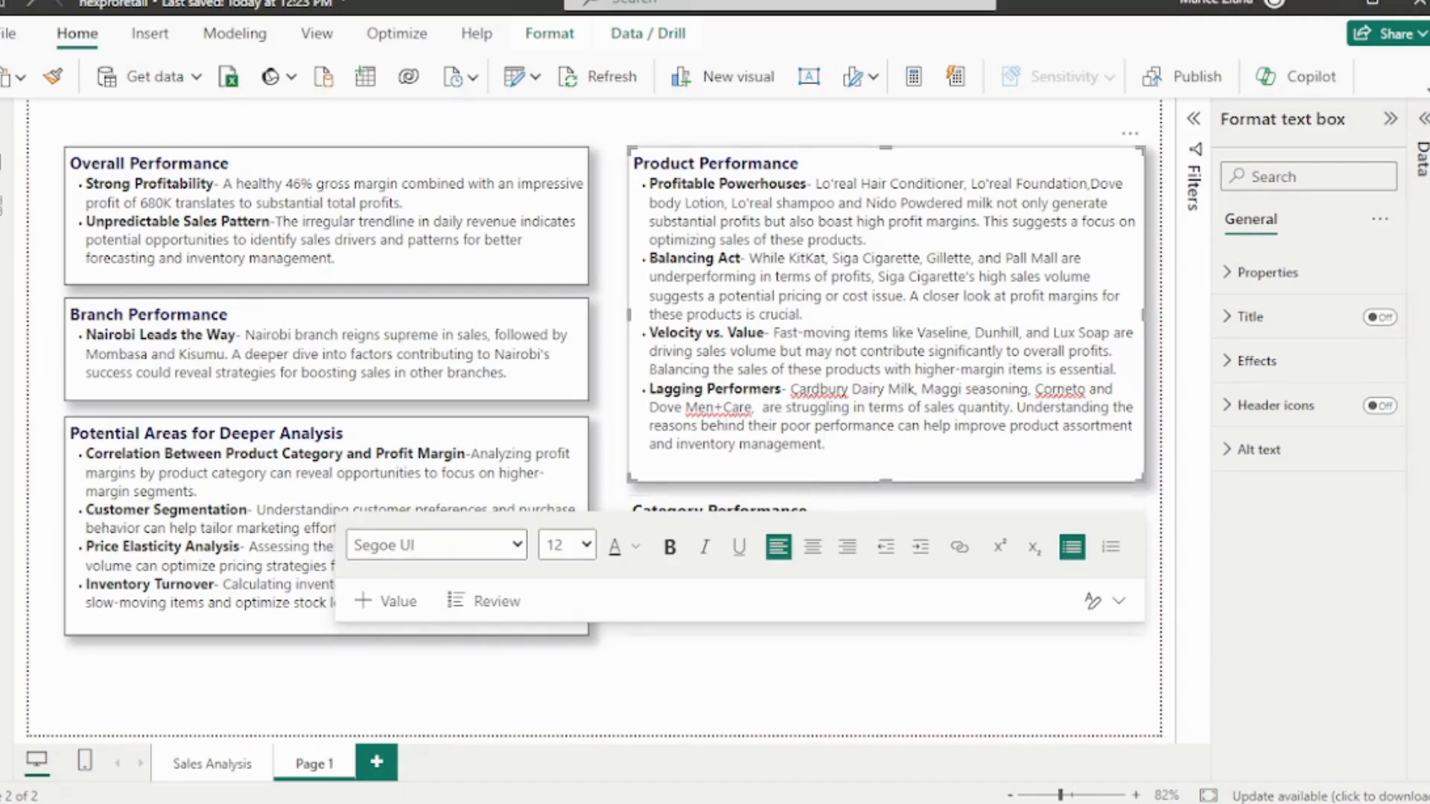
{"action": "left_click", "coordinate": [857, 681]}
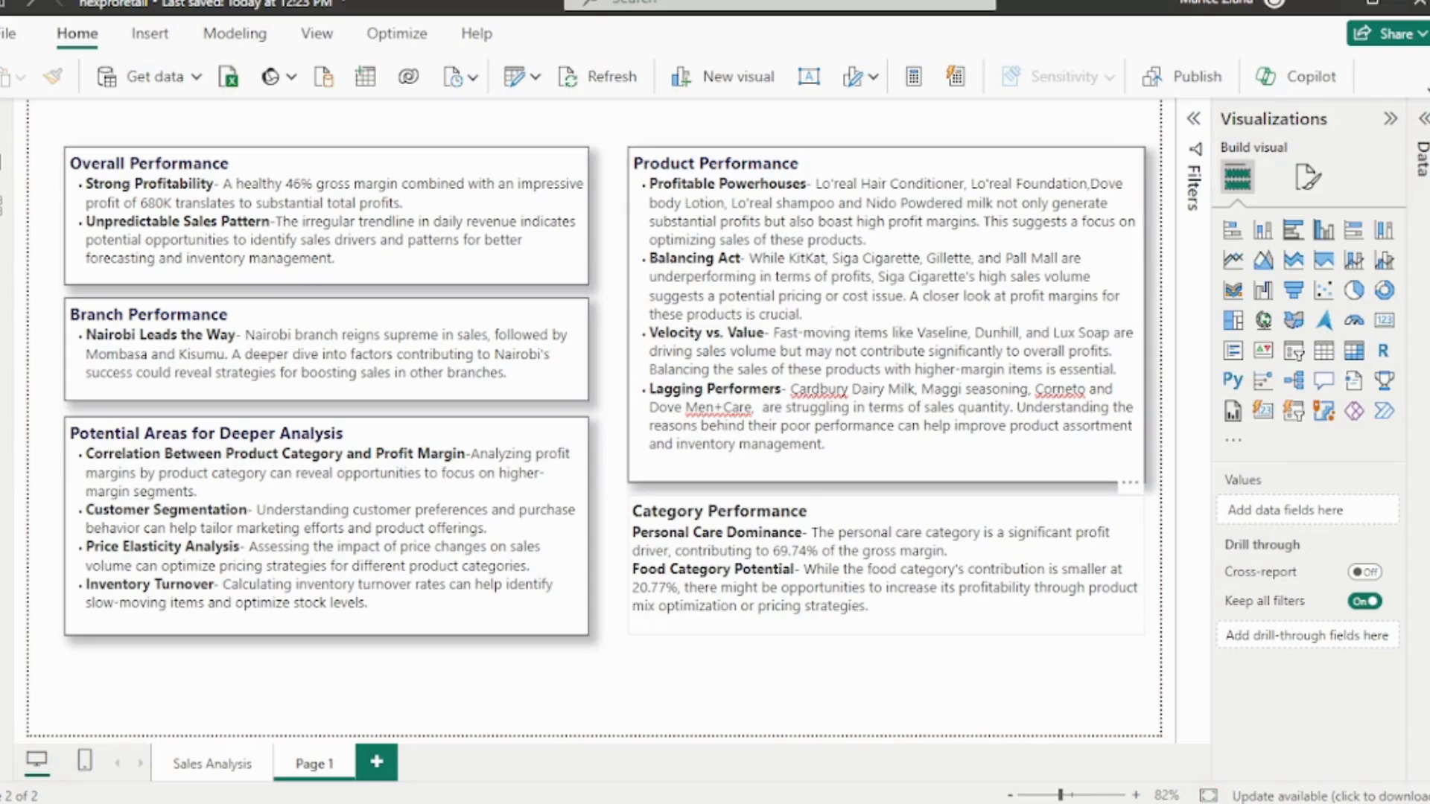
{"action": "left_click", "coordinate": [646, 605]}
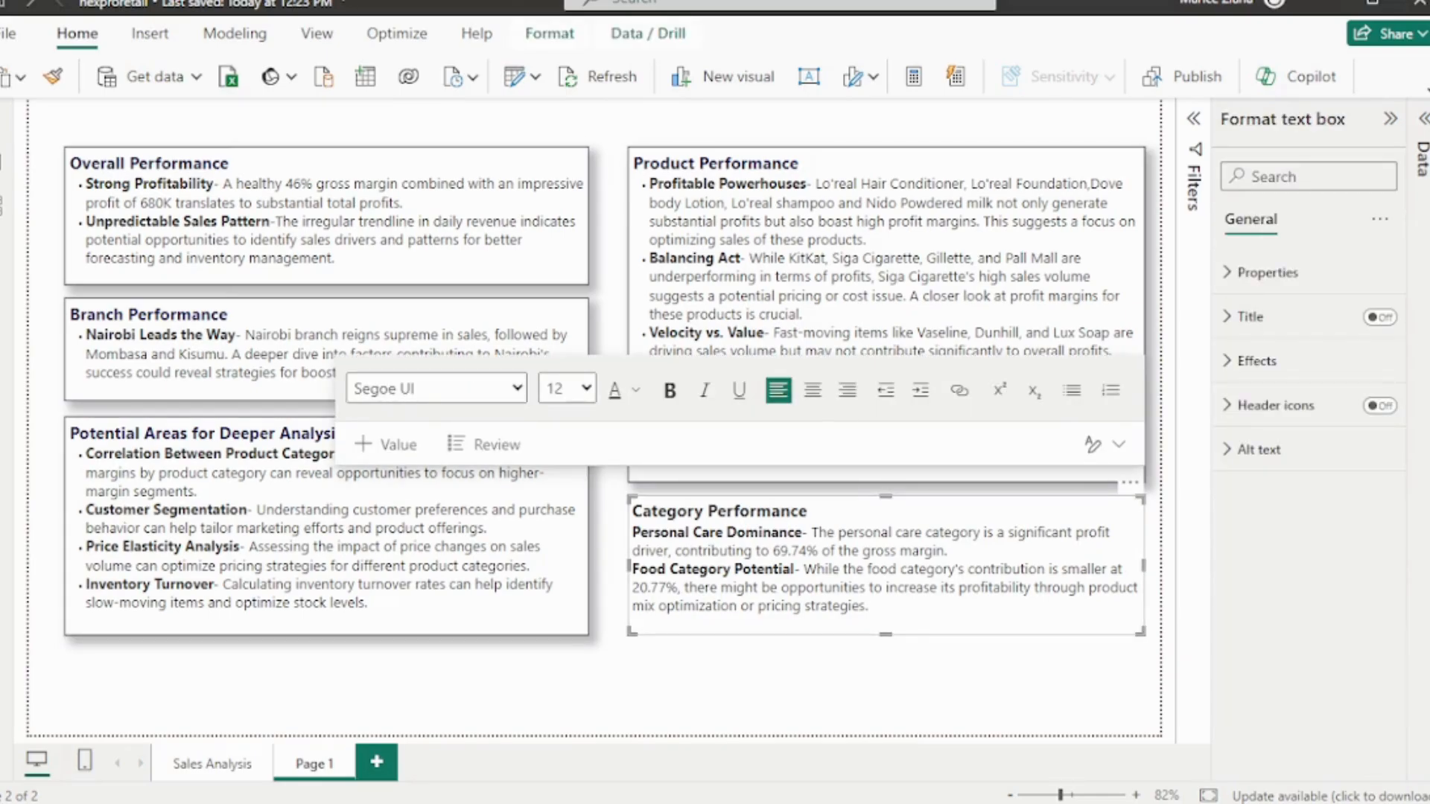
{"action": "mouse_move", "coordinate": [1424, 322]}
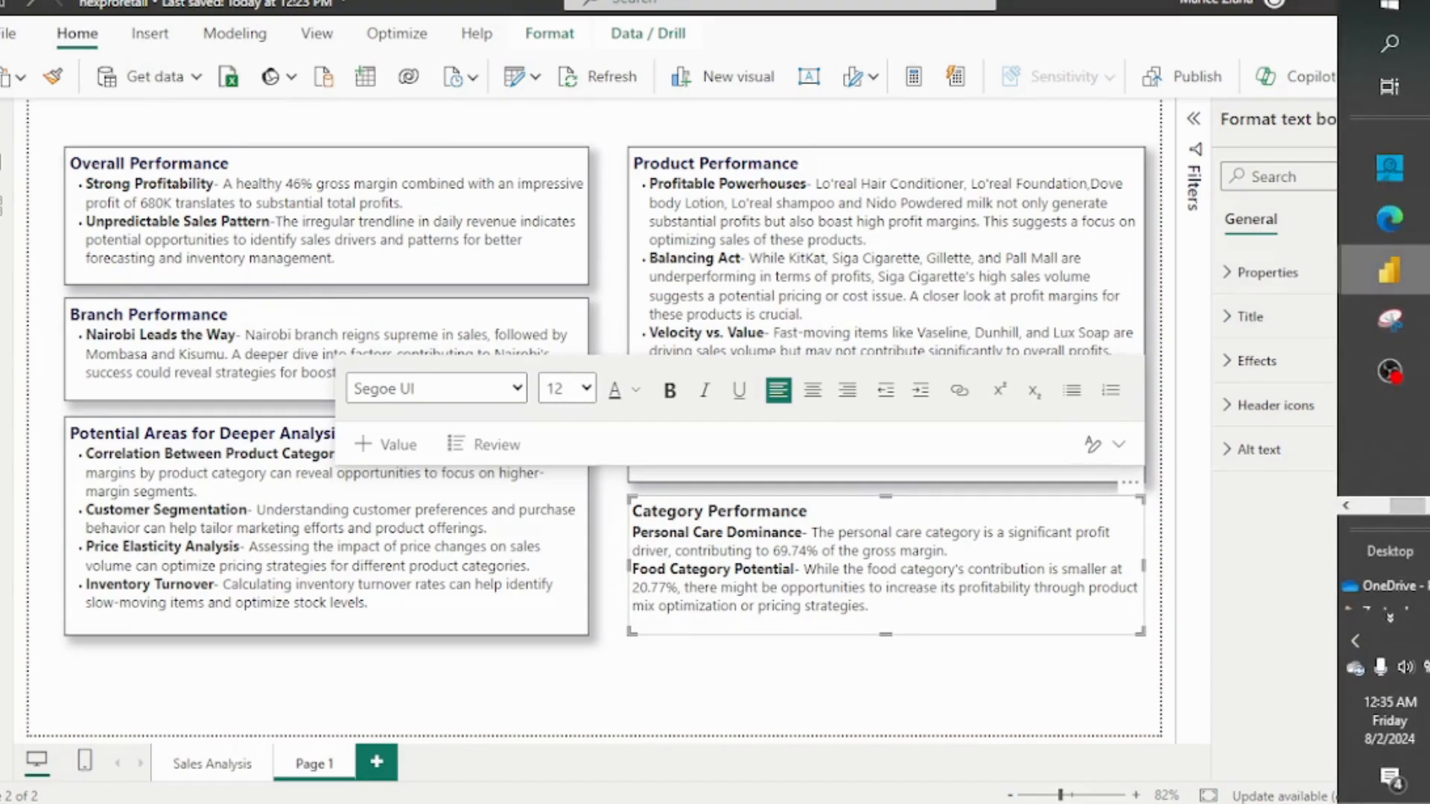
{"action": "mouse_move", "coordinate": [1389, 270]}
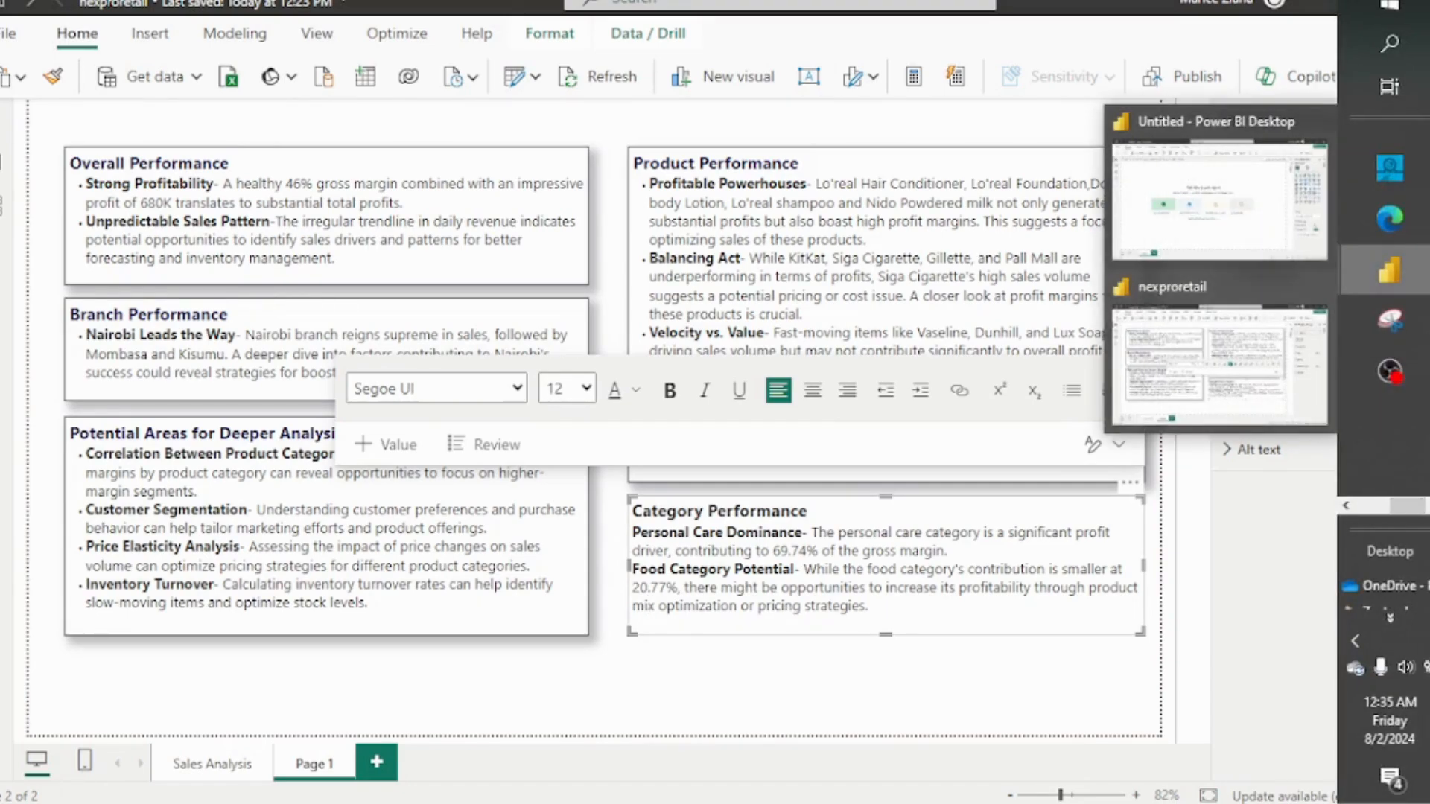
{"action": "mouse_move", "coordinate": [1389, 370]}
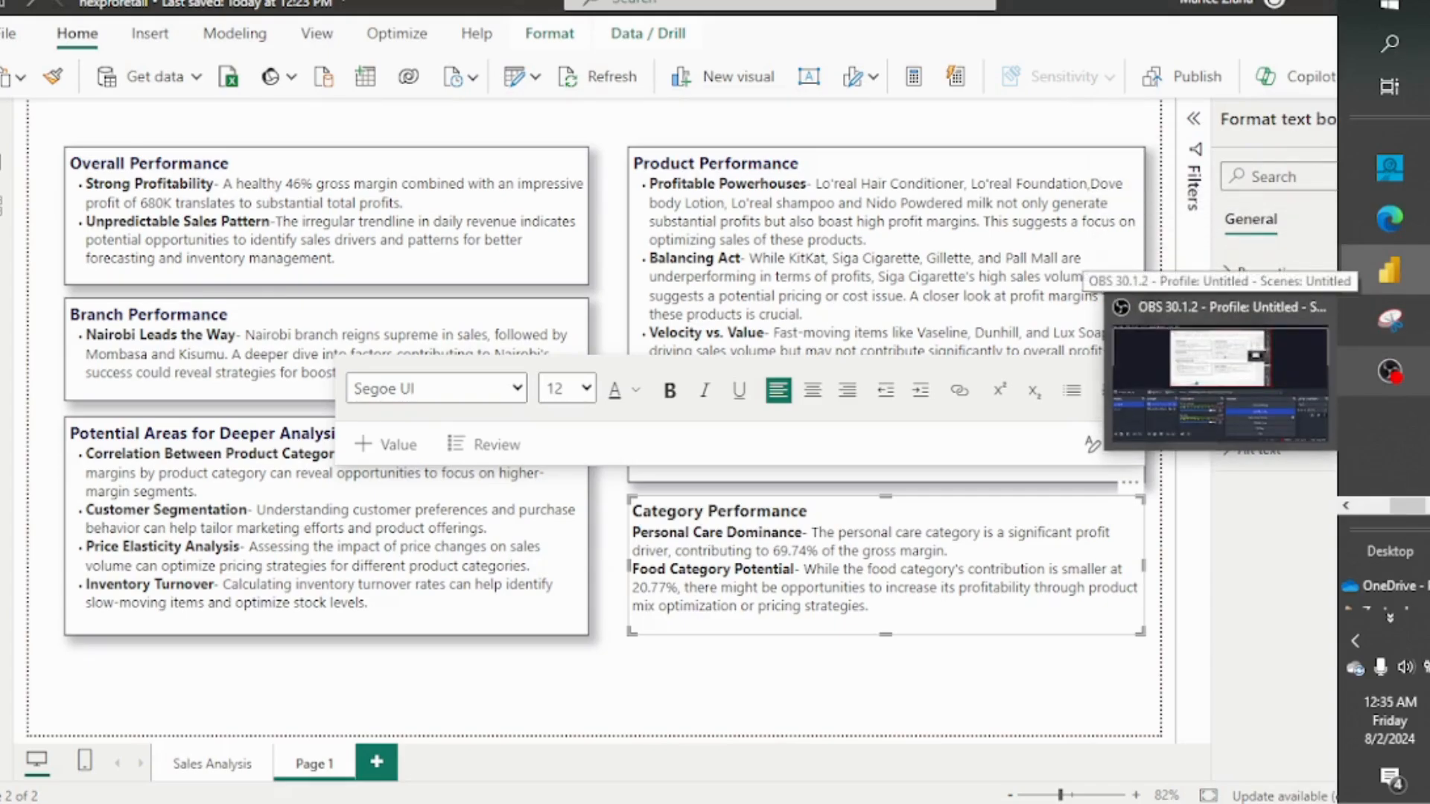